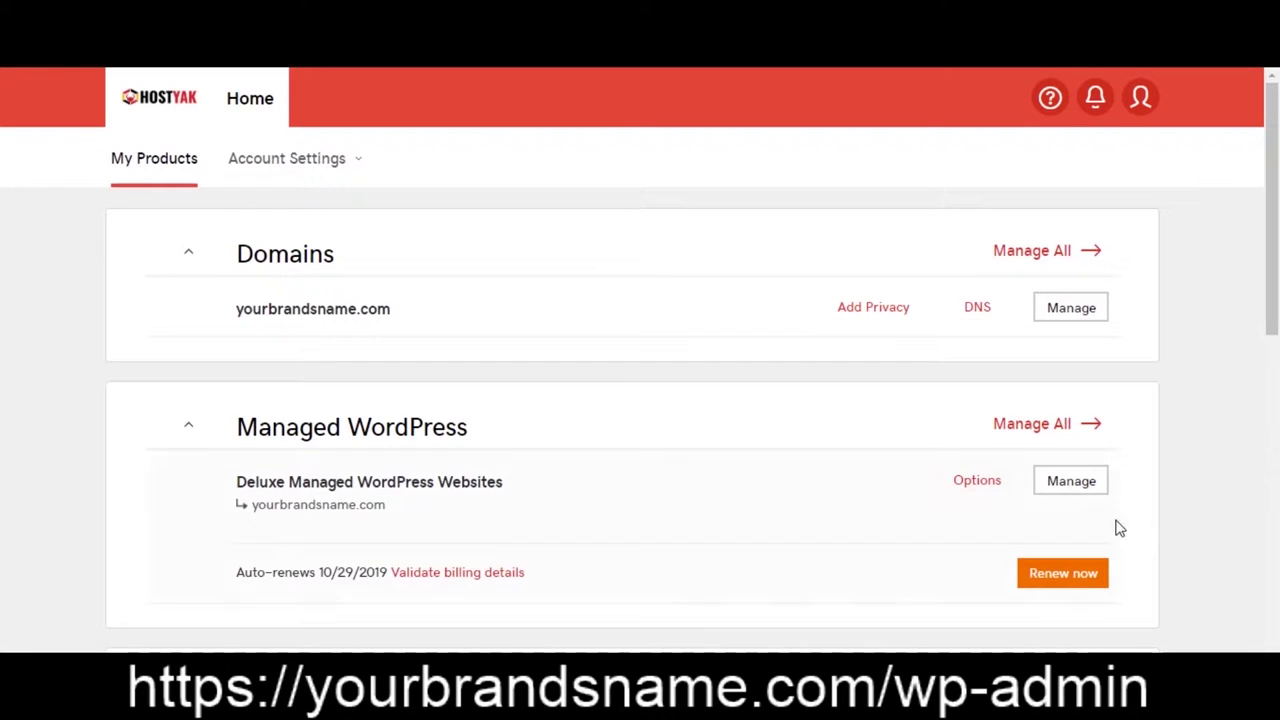
Open the Managed WordPress site yourbrandsname.com for editing and decline the Quick Start Wizard to configure WordPress manually
{"action": "left_click", "coordinate": [1053, 432]}
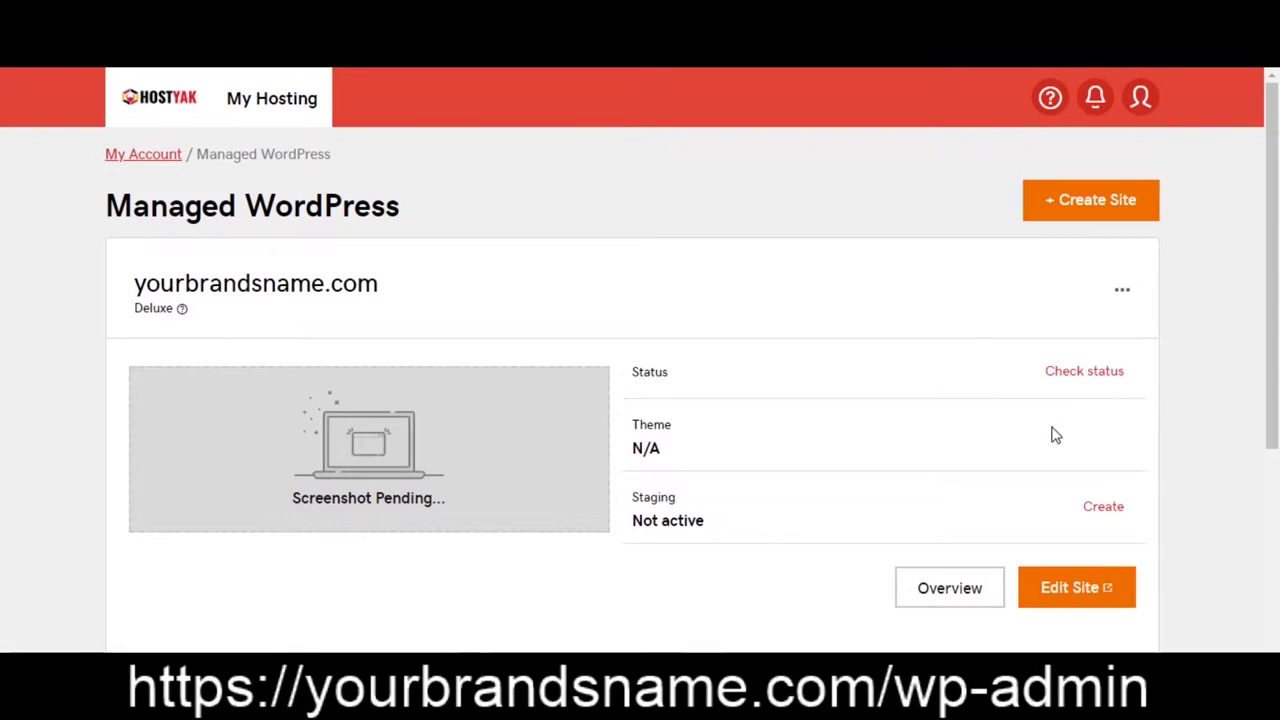
{"action": "left_click", "coordinate": [1081, 597]}
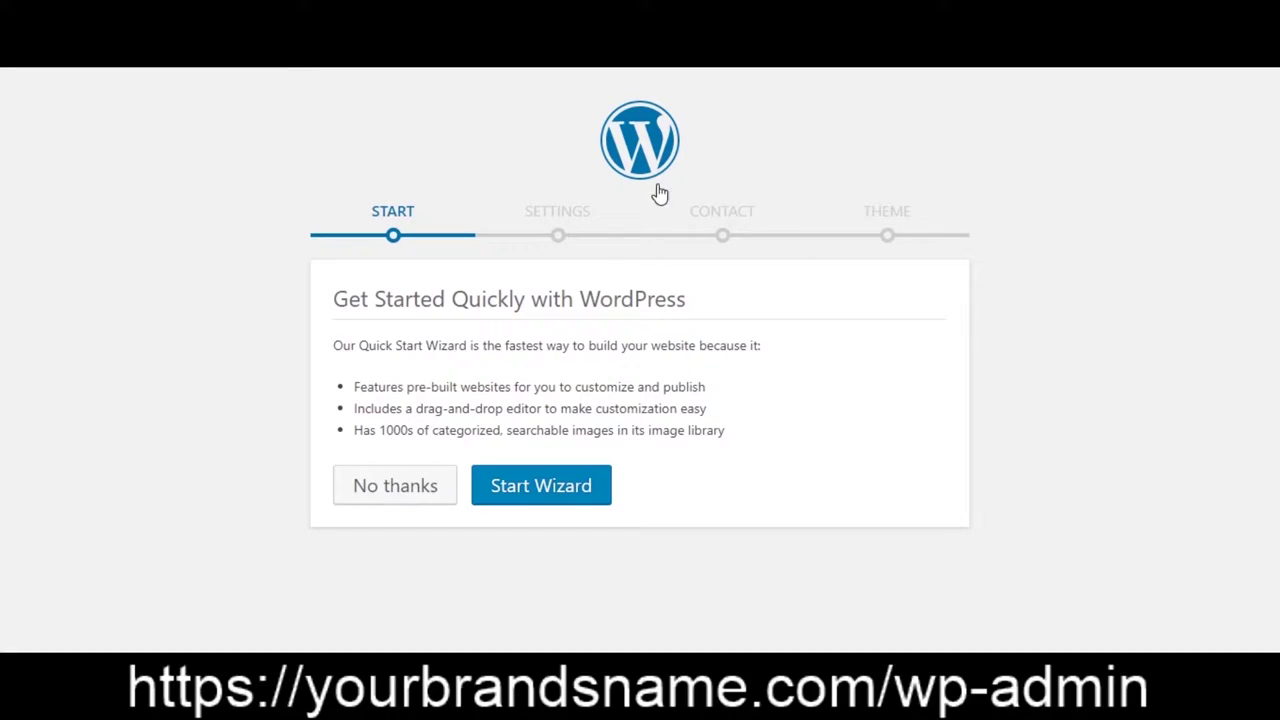
{"action": "left_click", "coordinate": [403, 492]}
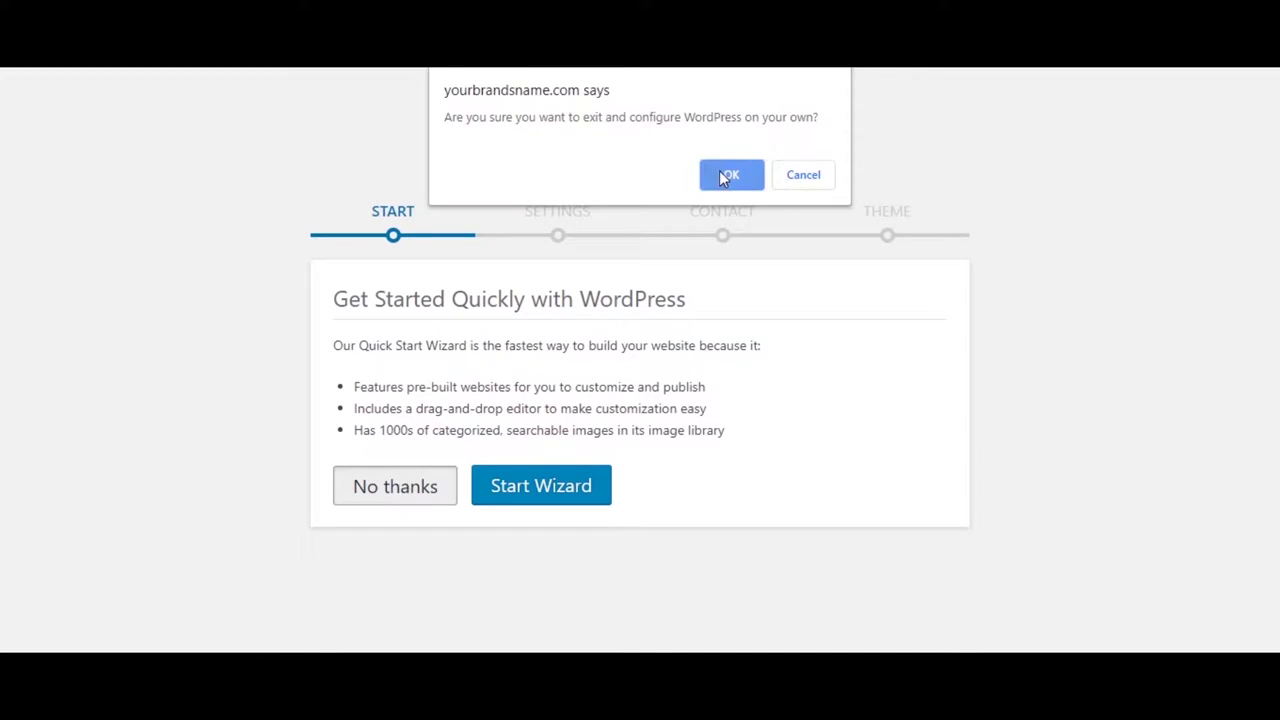
{"action": "left_click", "coordinate": [720, 172]}
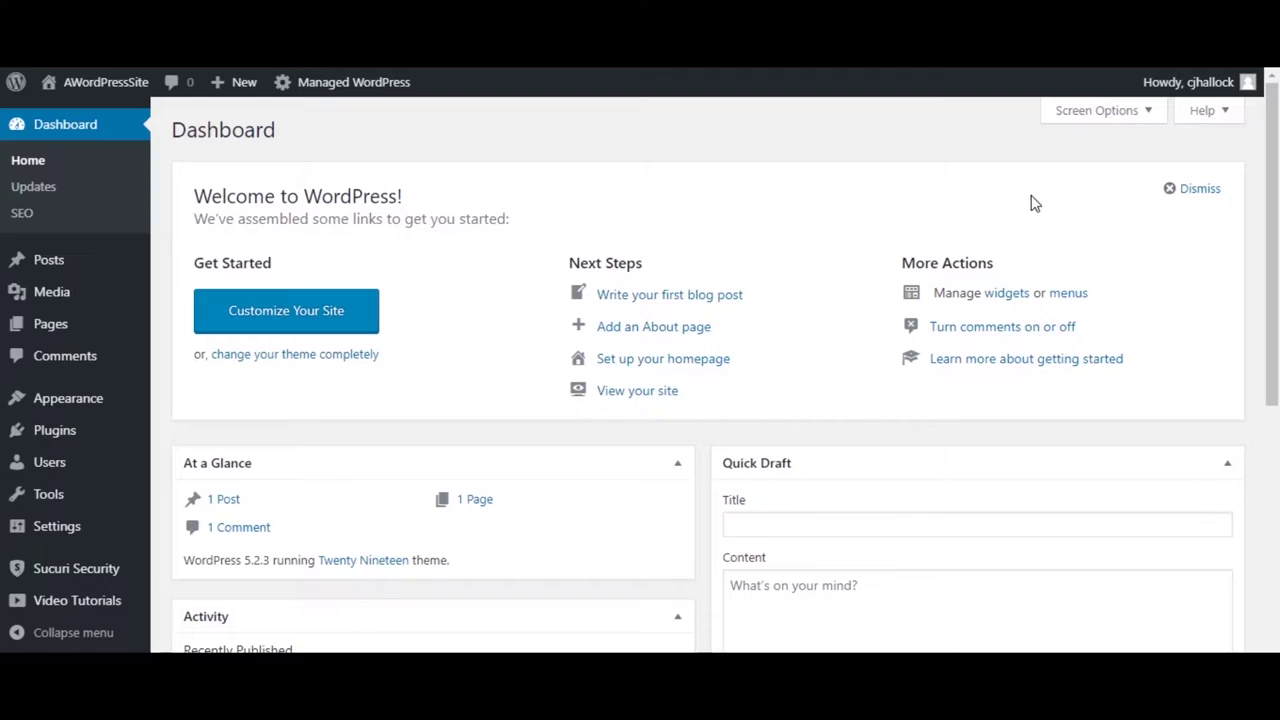
Dismiss the dashboard's welcome panel and collapse the Activity, WordPress Events and News, and Quick Draft boxes
{"action": "left_click", "coordinate": [1175, 195]}
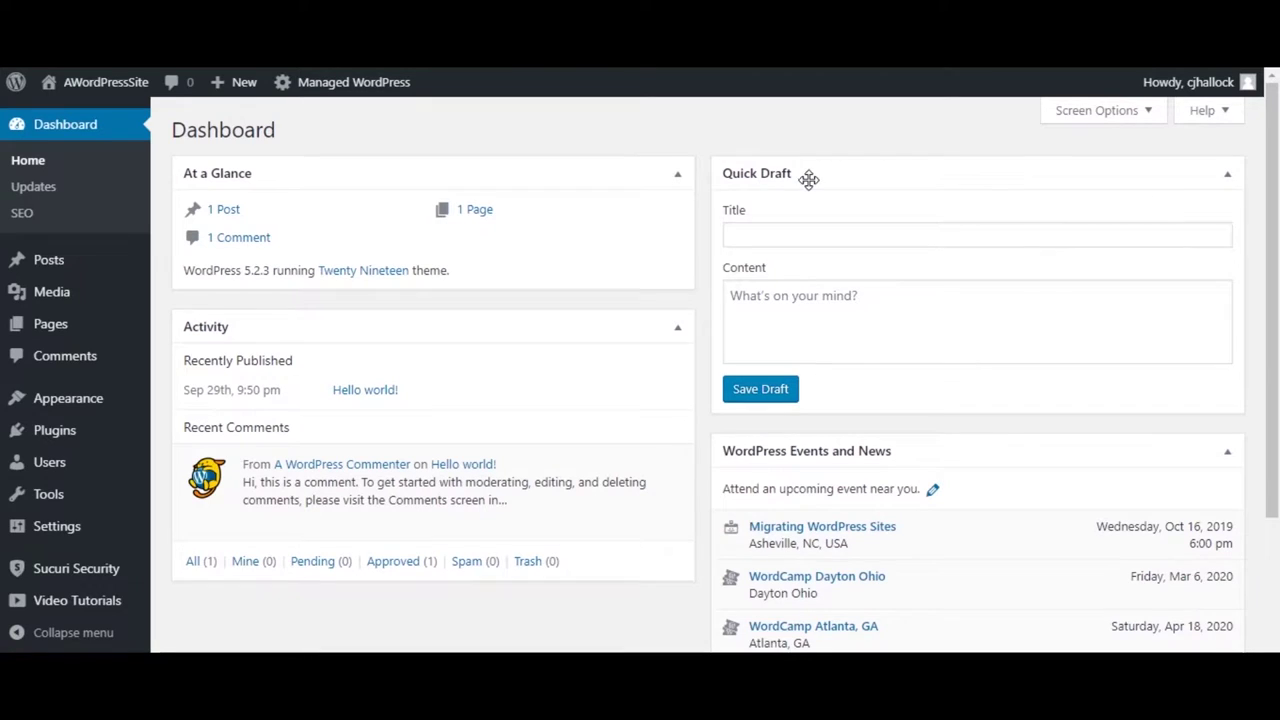
{"action": "left_click", "coordinate": [677, 328]}
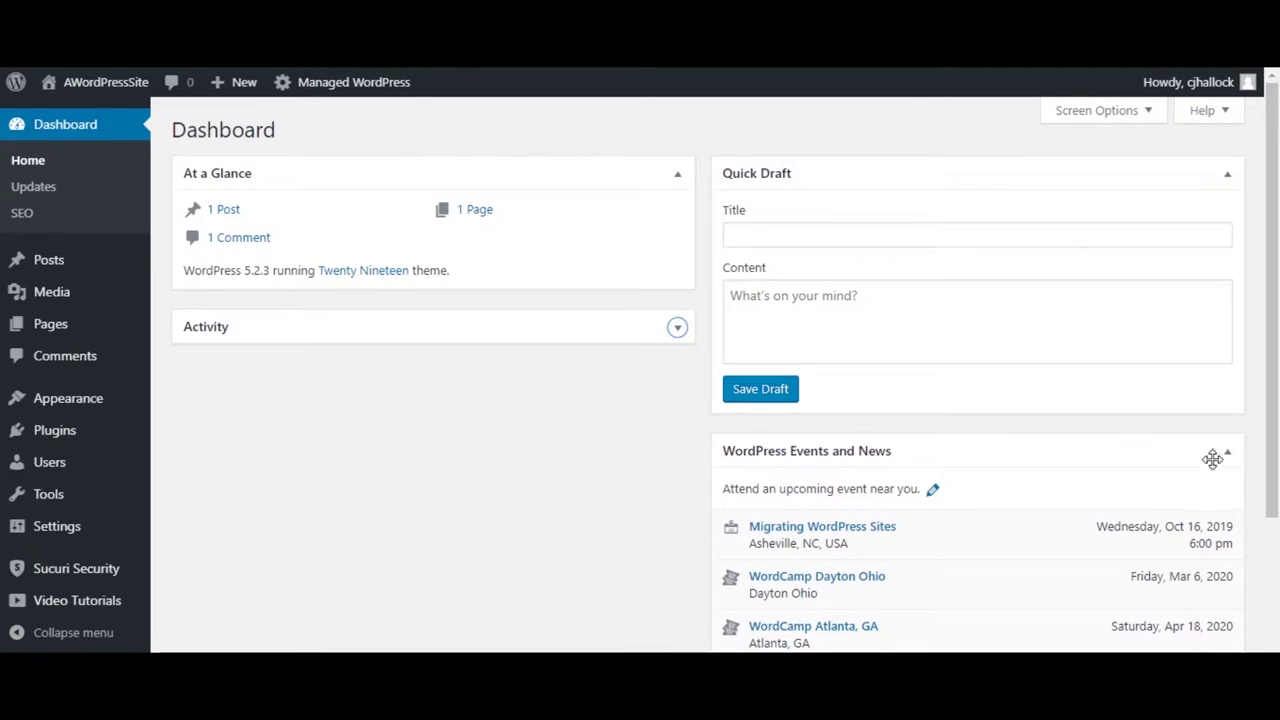
{"action": "left_click", "coordinate": [1228, 454]}
{"action": "left_click", "coordinate": [1244, 180]}
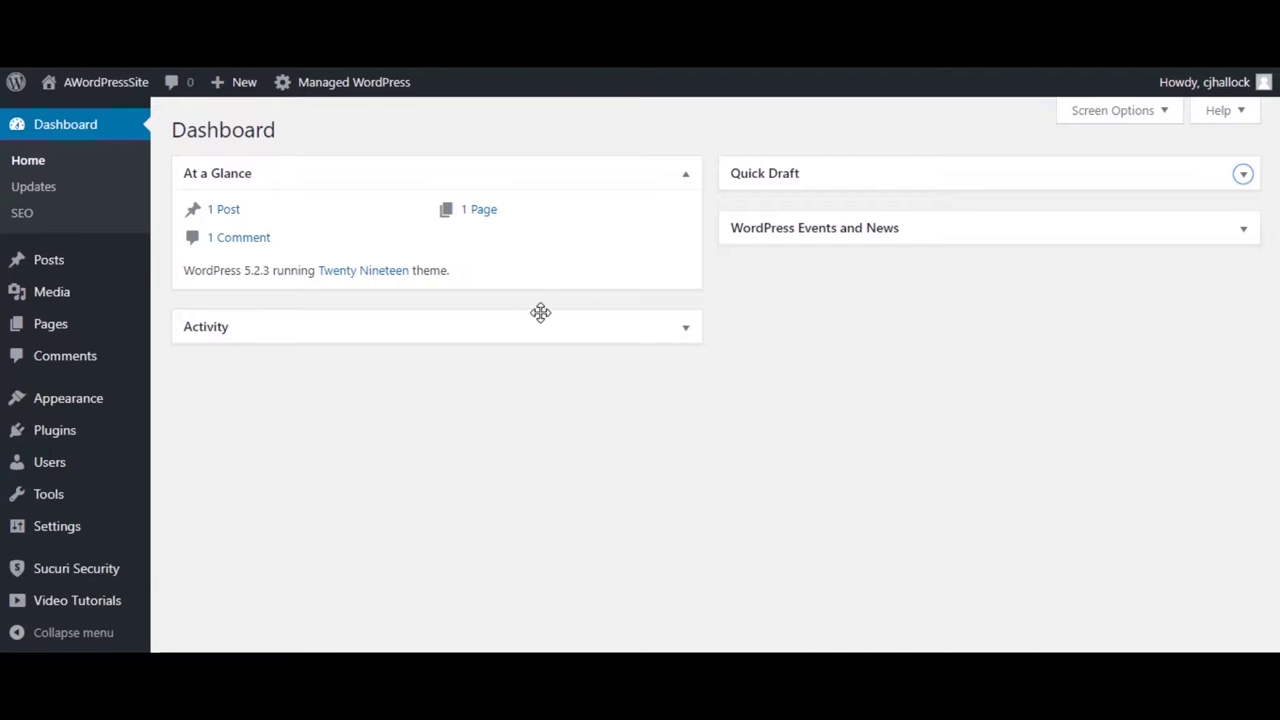
Move the "Hello world!" post to the trash and delete it permanently
{"action": "mouse_move", "coordinate": [134, 274]}
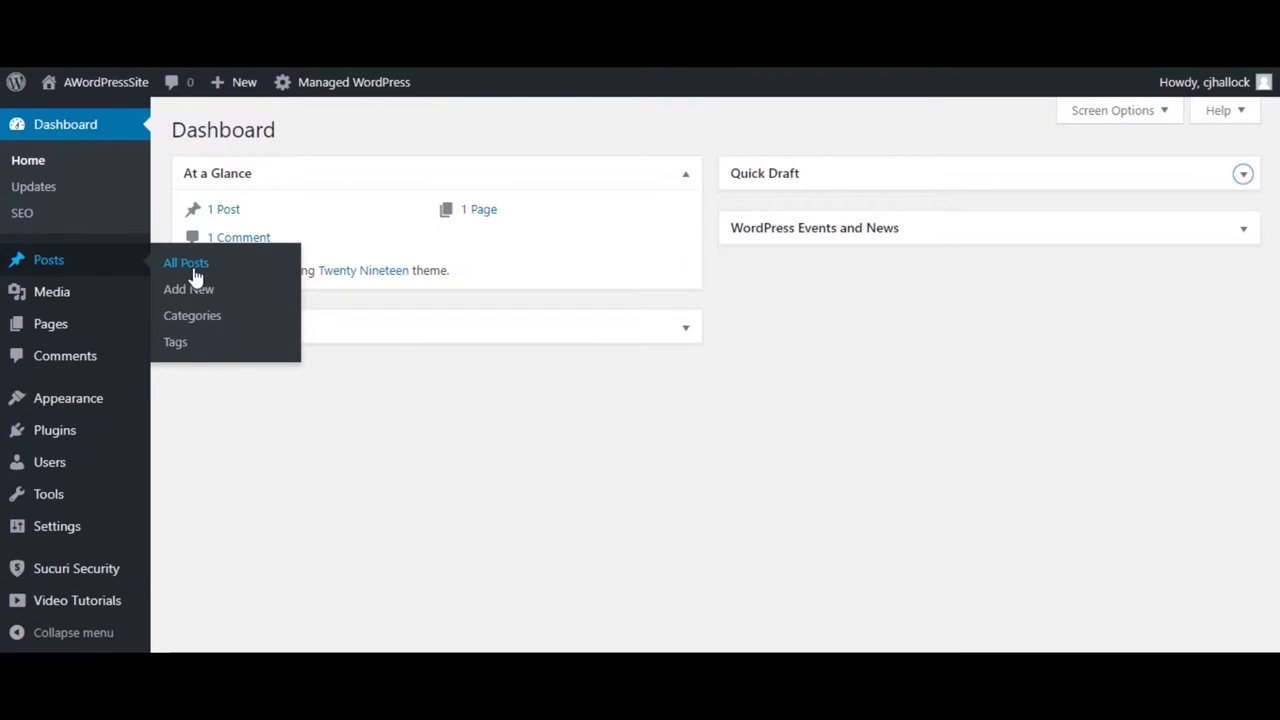
{"action": "left_click", "coordinate": [193, 267]}
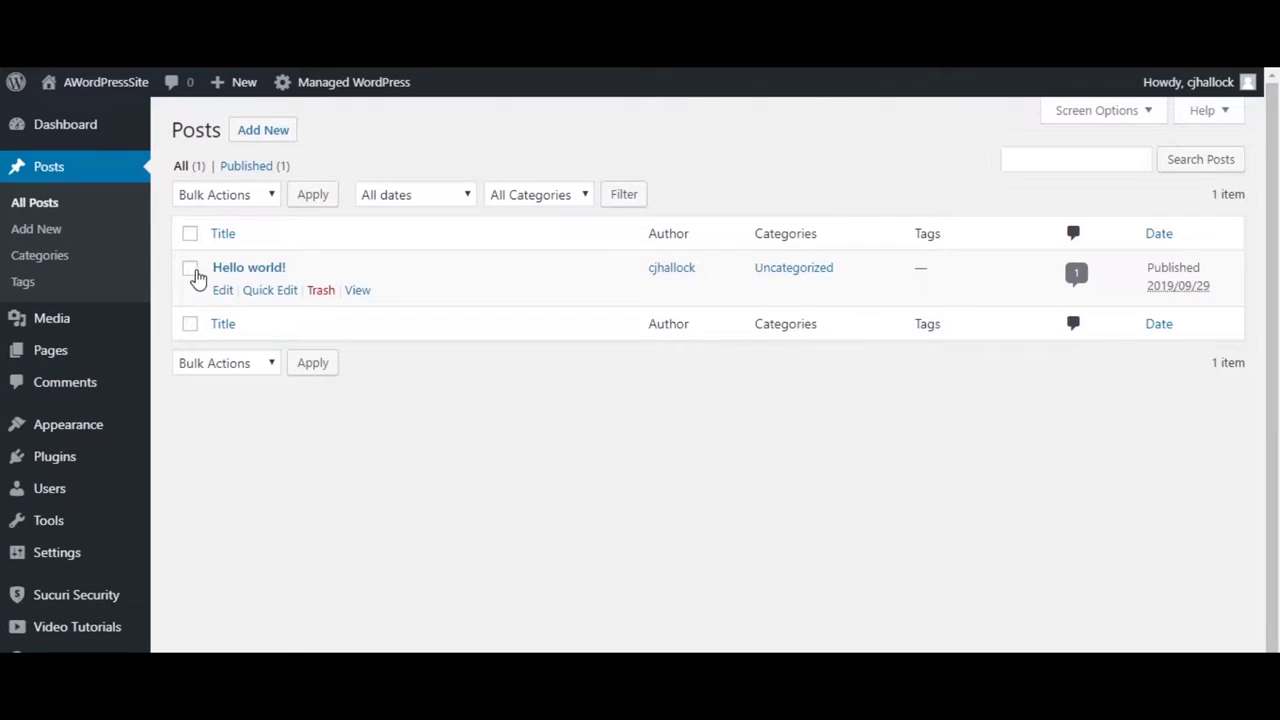
{"action": "left_click", "coordinate": [329, 299]}
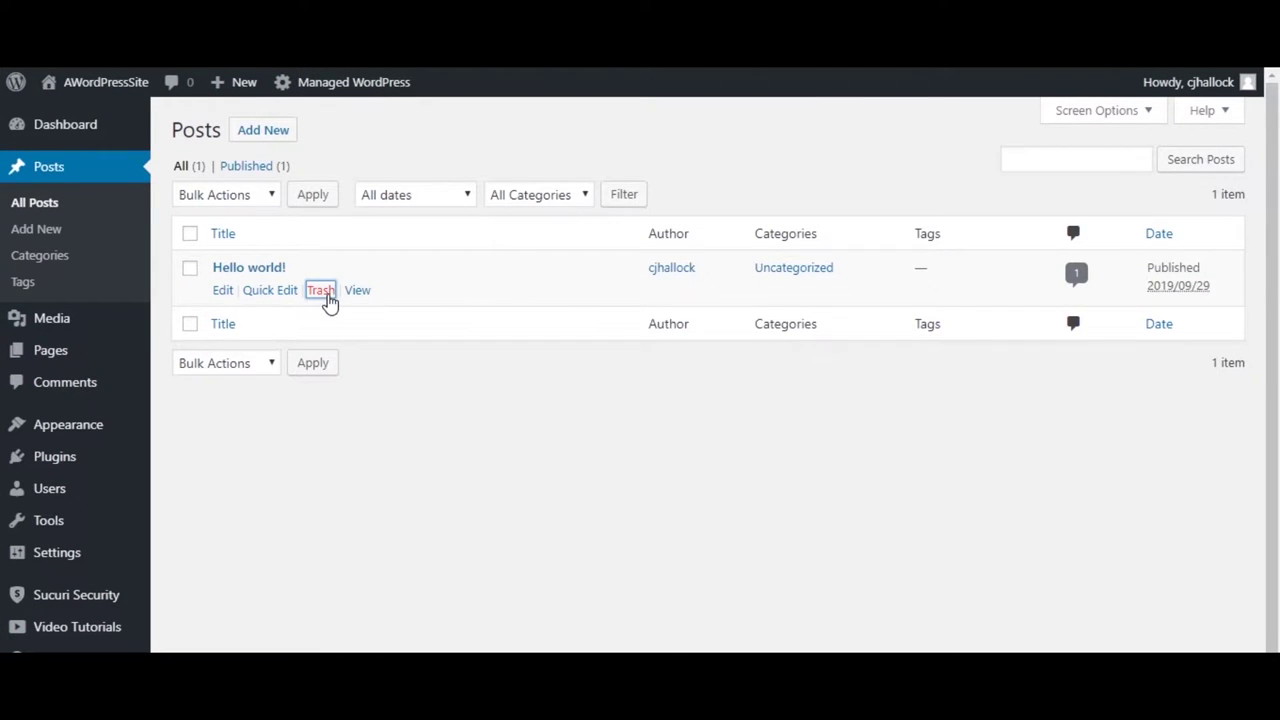
{"action": "left_click", "coordinate": [238, 222]}
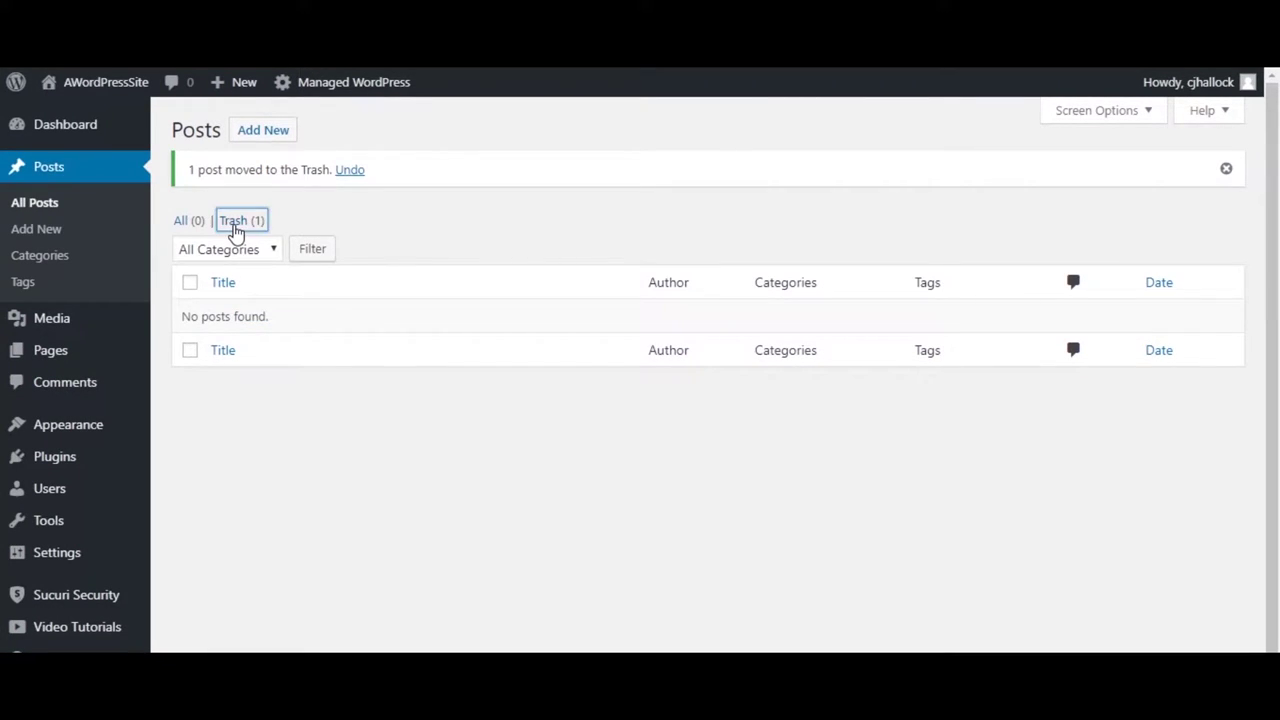
{"action": "left_click", "coordinate": [316, 290]}
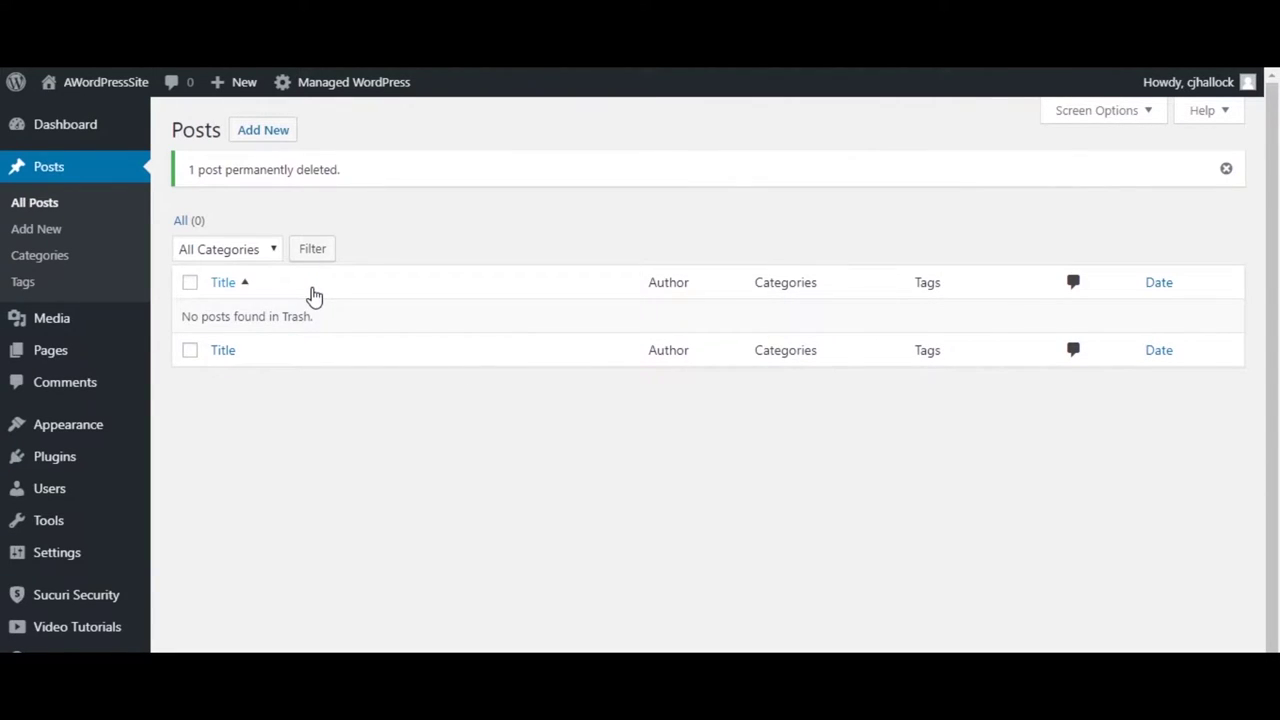
Trash the "Sample Page" page, delete it permanently, and return to the list of all pages
{"action": "mouse_move", "coordinate": [110, 360]}
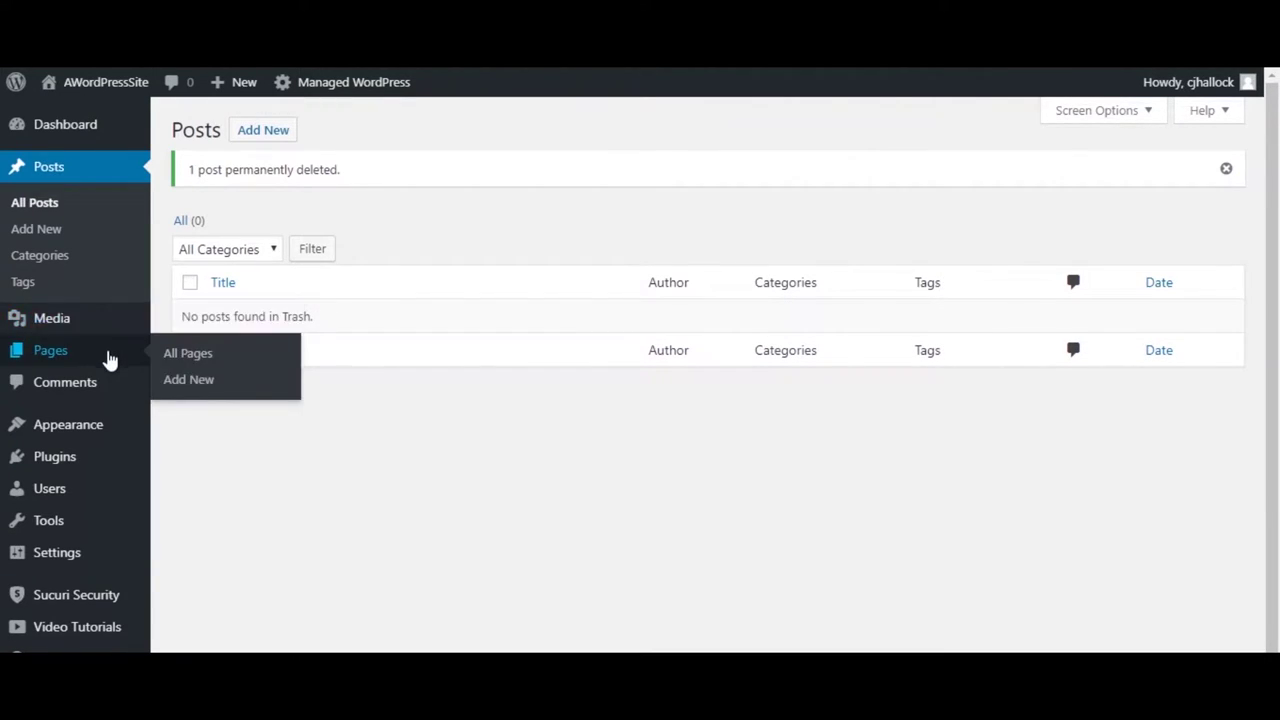
{"action": "left_click", "coordinate": [208, 358]}
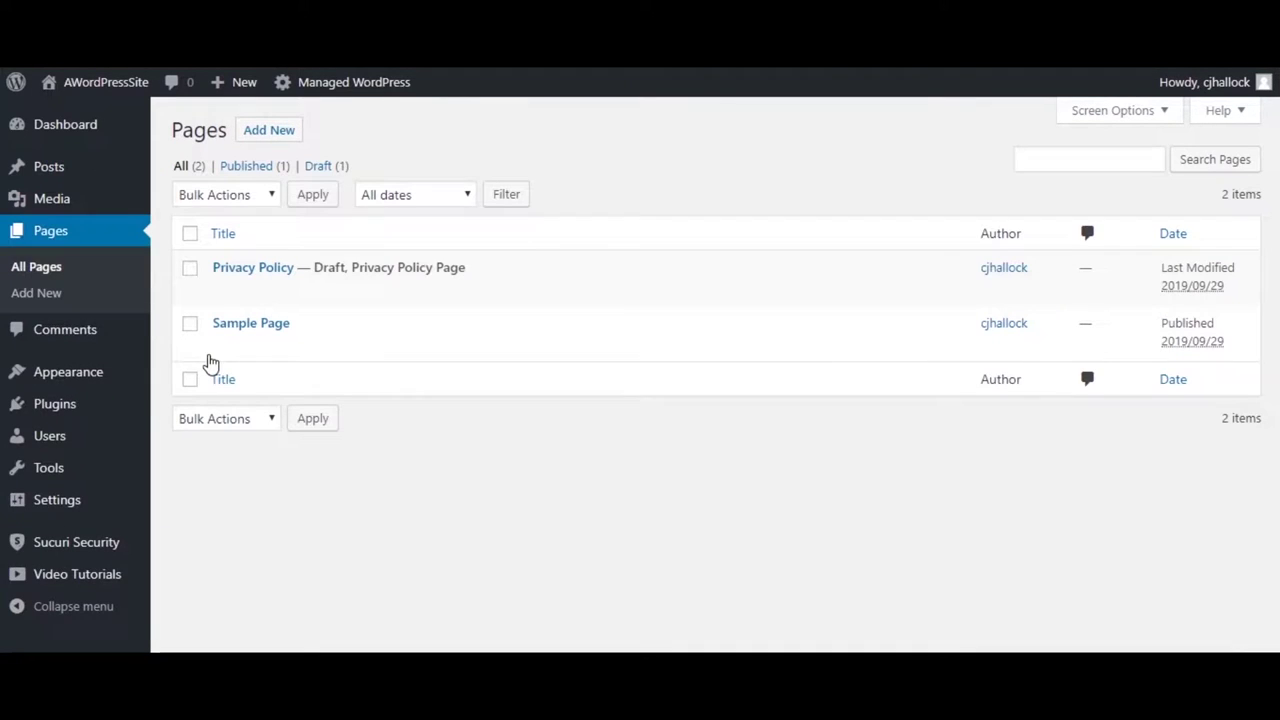
{"action": "mouse_move", "coordinate": [286, 349]}
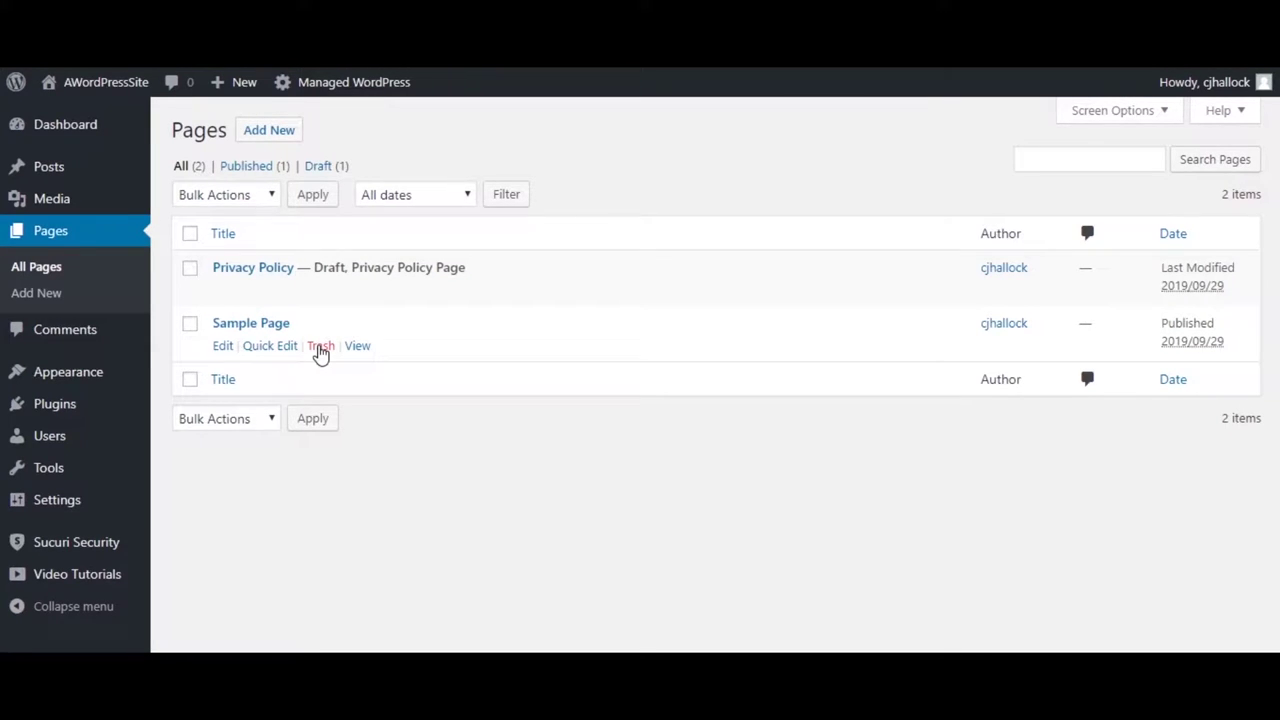
{"action": "mouse_move", "coordinate": [306, 283]}
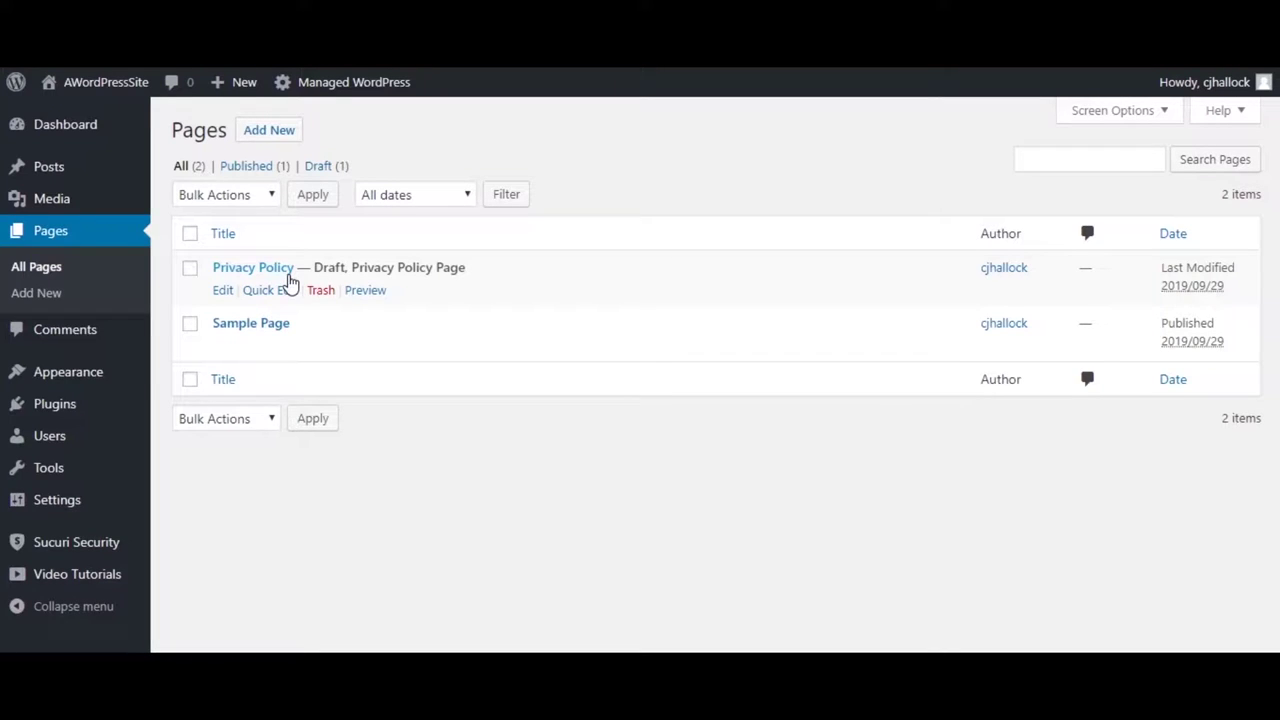
{"action": "left_click", "coordinate": [320, 348]}
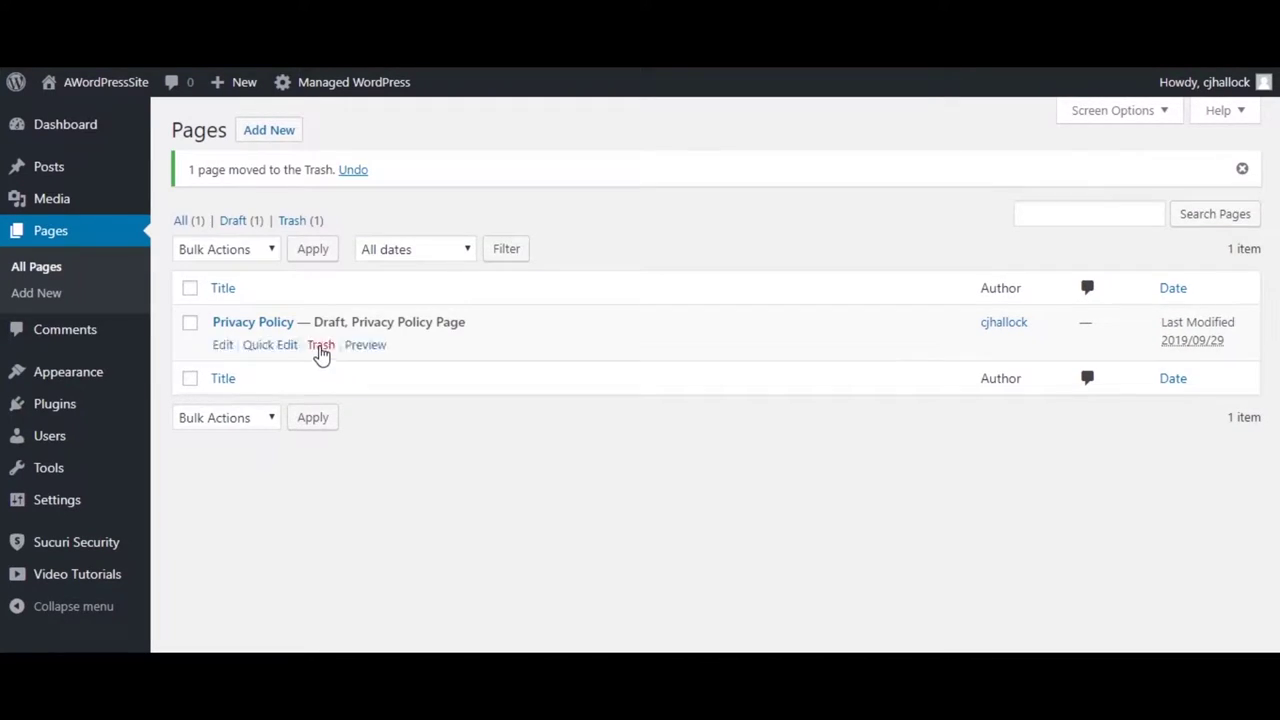
{"action": "left_click", "coordinate": [296, 222]}
{"action": "mouse_move", "coordinate": [283, 289]}
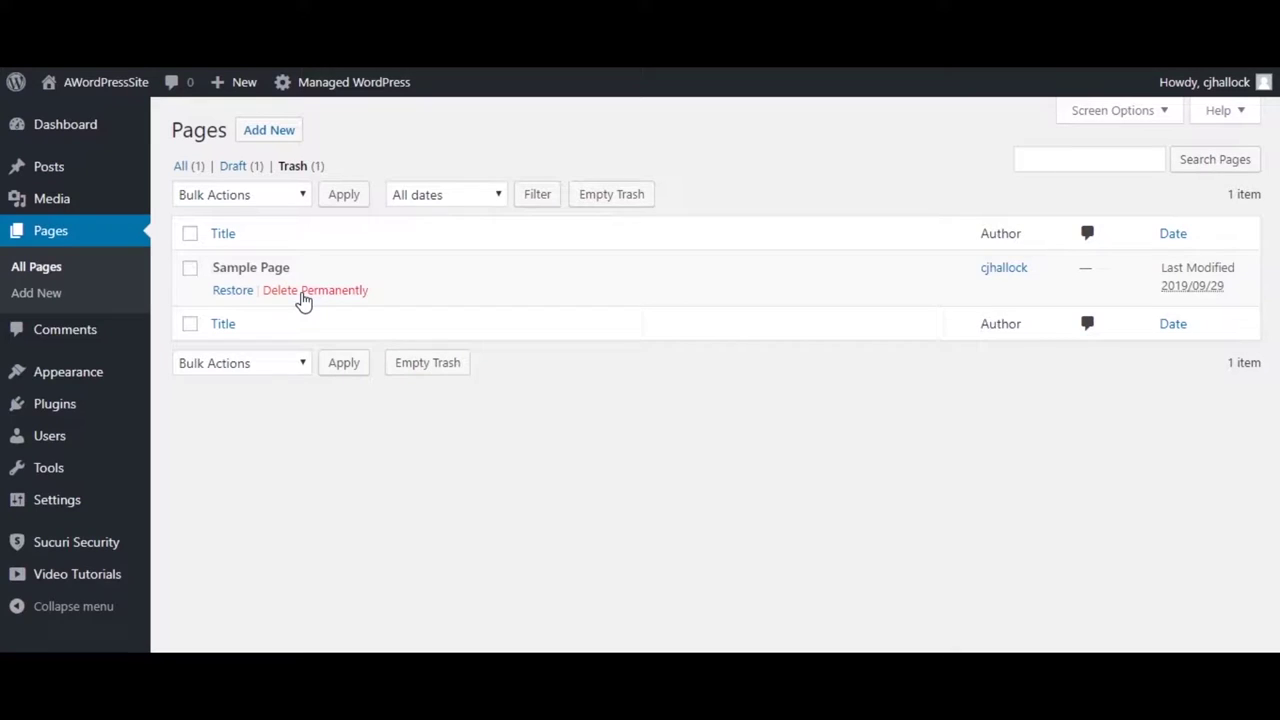
{"action": "left_click", "coordinate": [304, 299]}
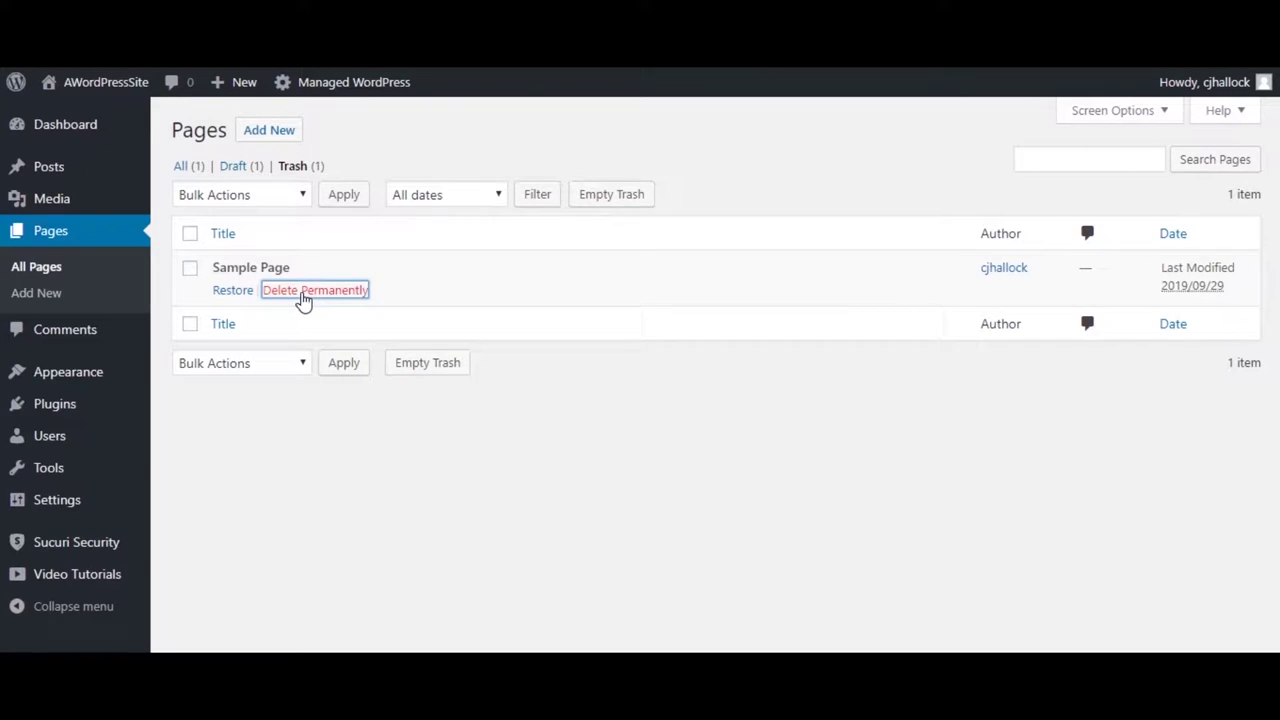
{"action": "left_click", "coordinate": [184, 226]}
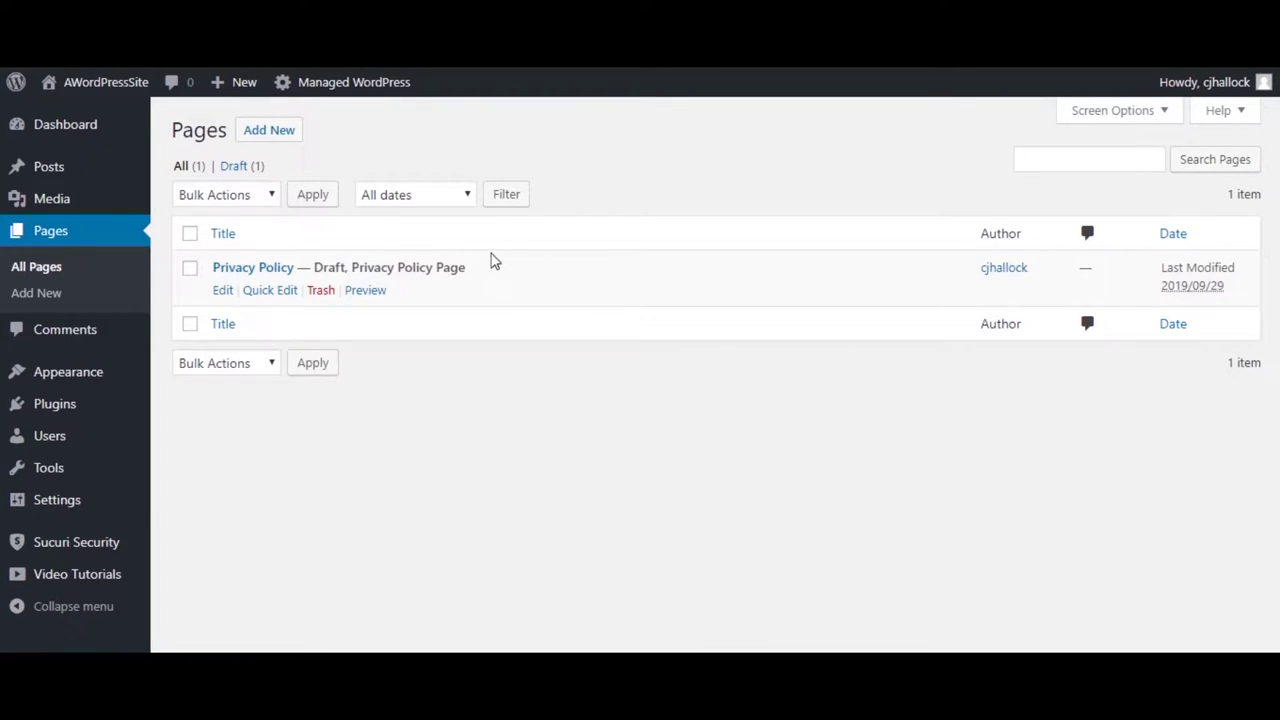
Delete the installed Twenty Seventeen theme from its theme details and confirm the deletion
{"action": "mouse_move", "coordinate": [110, 380]}
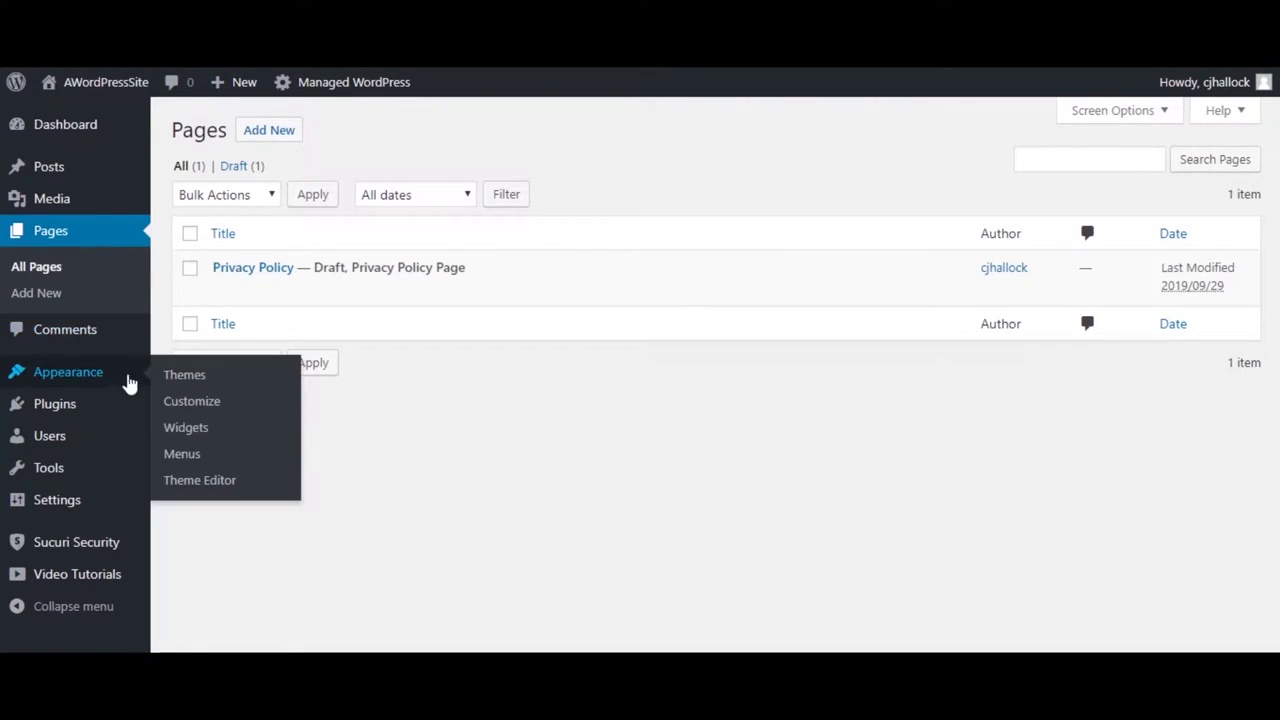
{"action": "left_click", "coordinate": [183, 378]}
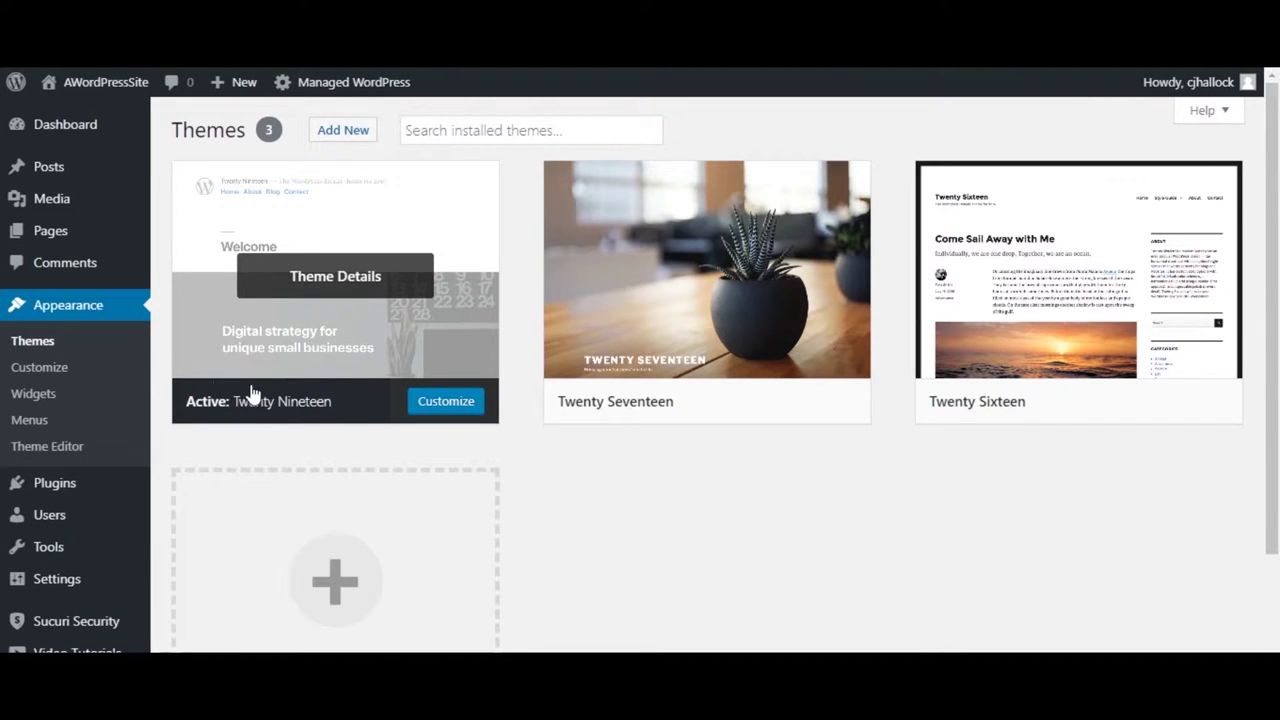
{"action": "mouse_move", "coordinate": [628, 330]}
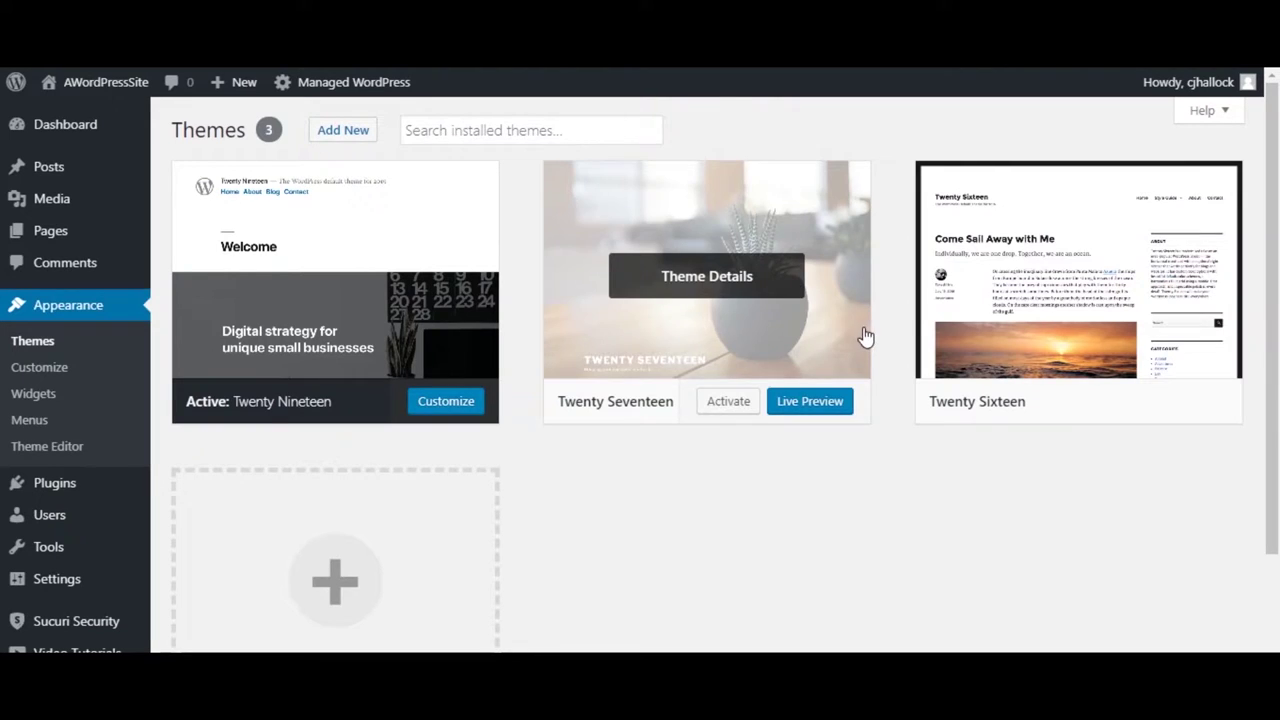
{"action": "mouse_move", "coordinate": [1066, 354]}
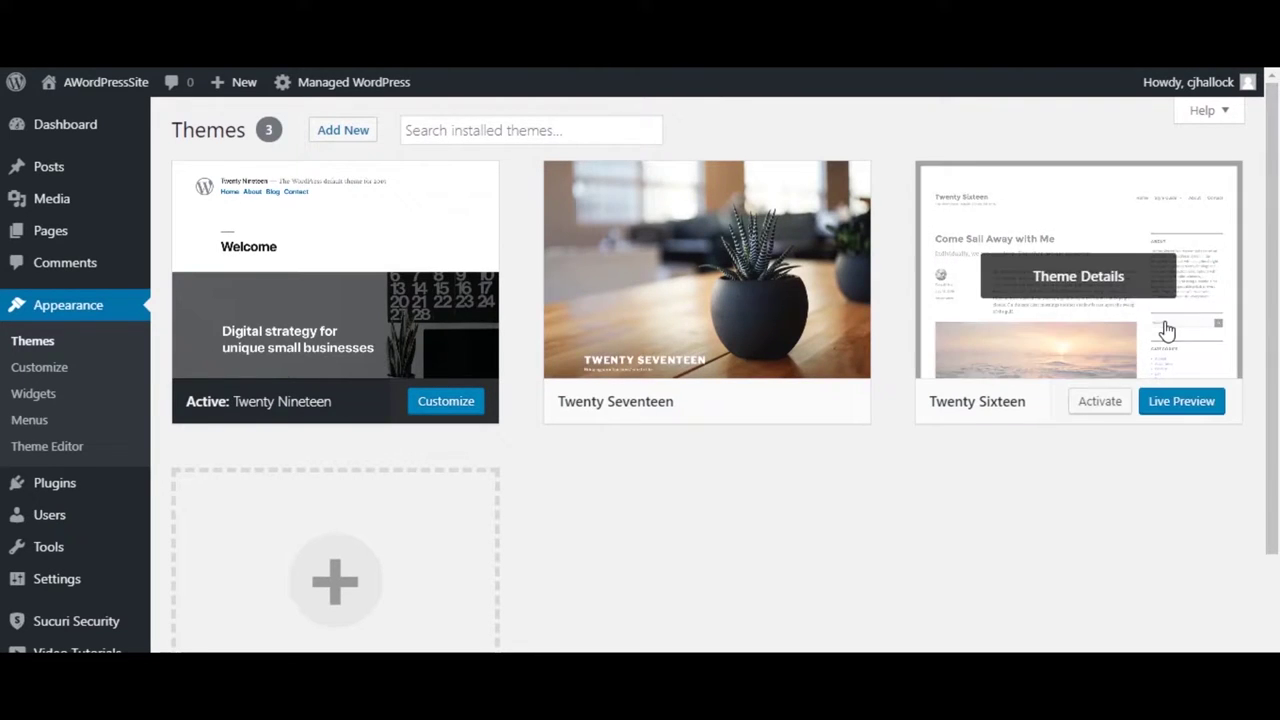
{"action": "mouse_move", "coordinate": [825, 346]}
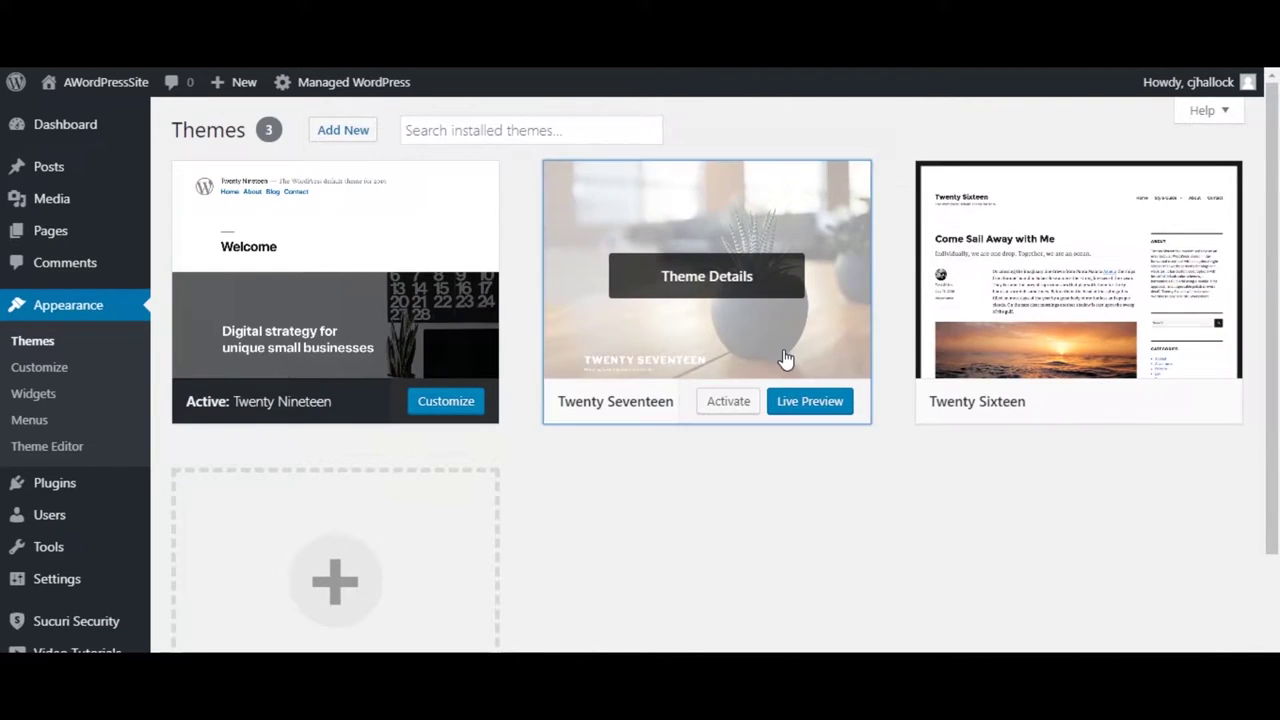
{"action": "left_click", "coordinate": [780, 354]}
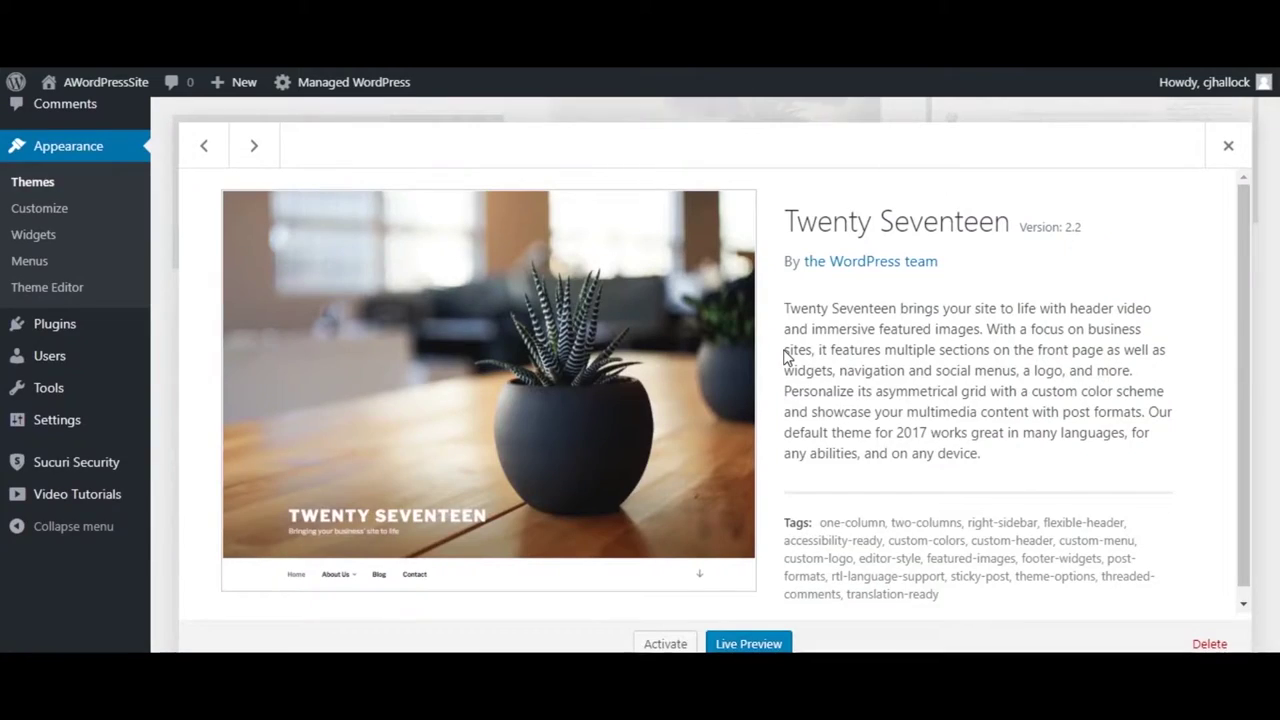
{"action": "left_click", "coordinate": [1209, 644]}
{"action": "left_click", "coordinate": [731, 193]}
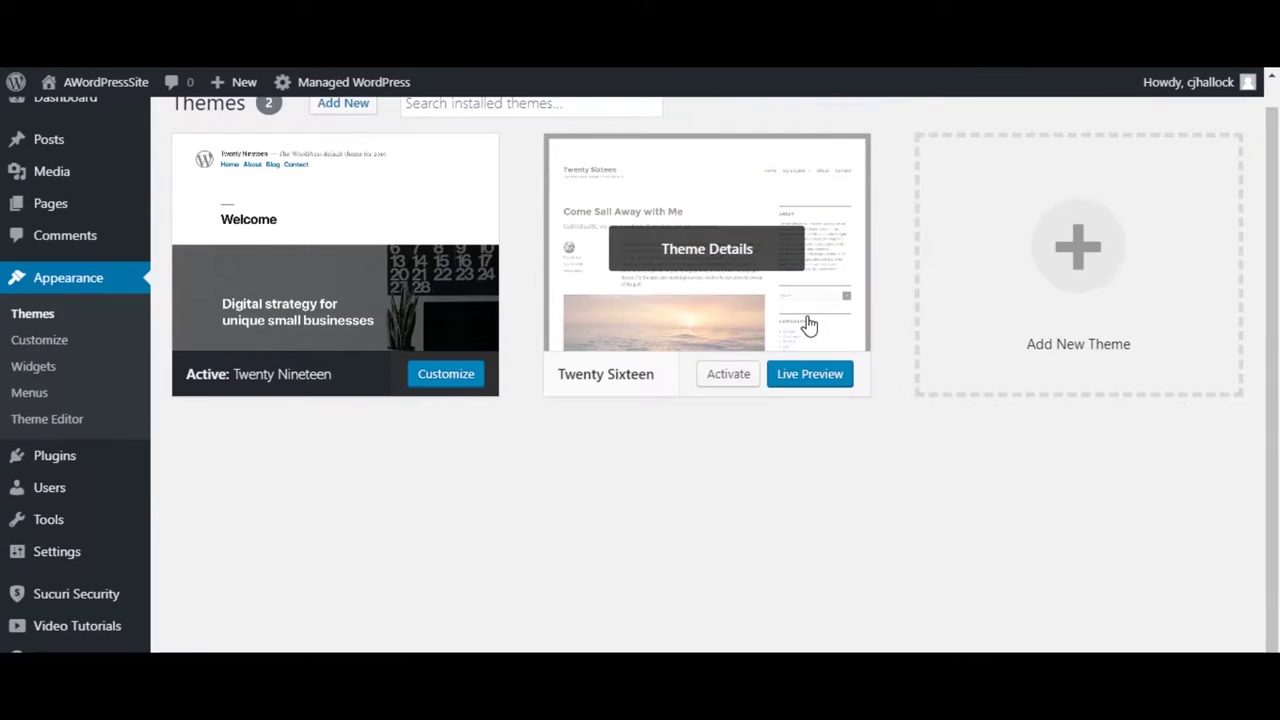
Delete the installed Twenty Sixteen theme as well, confirming its removal
{"action": "left_click", "coordinate": [808, 325]}
{"action": "left_click", "coordinate": [1209, 644]}
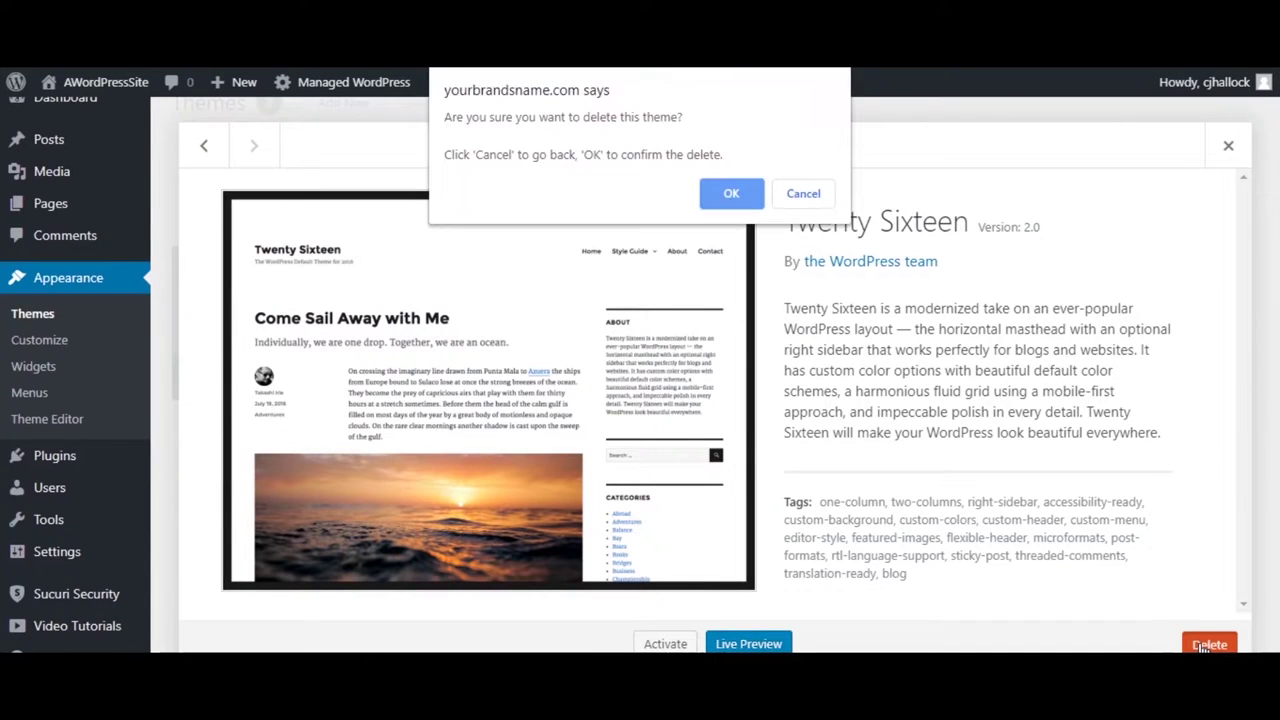
{"action": "left_click", "coordinate": [712, 195]}
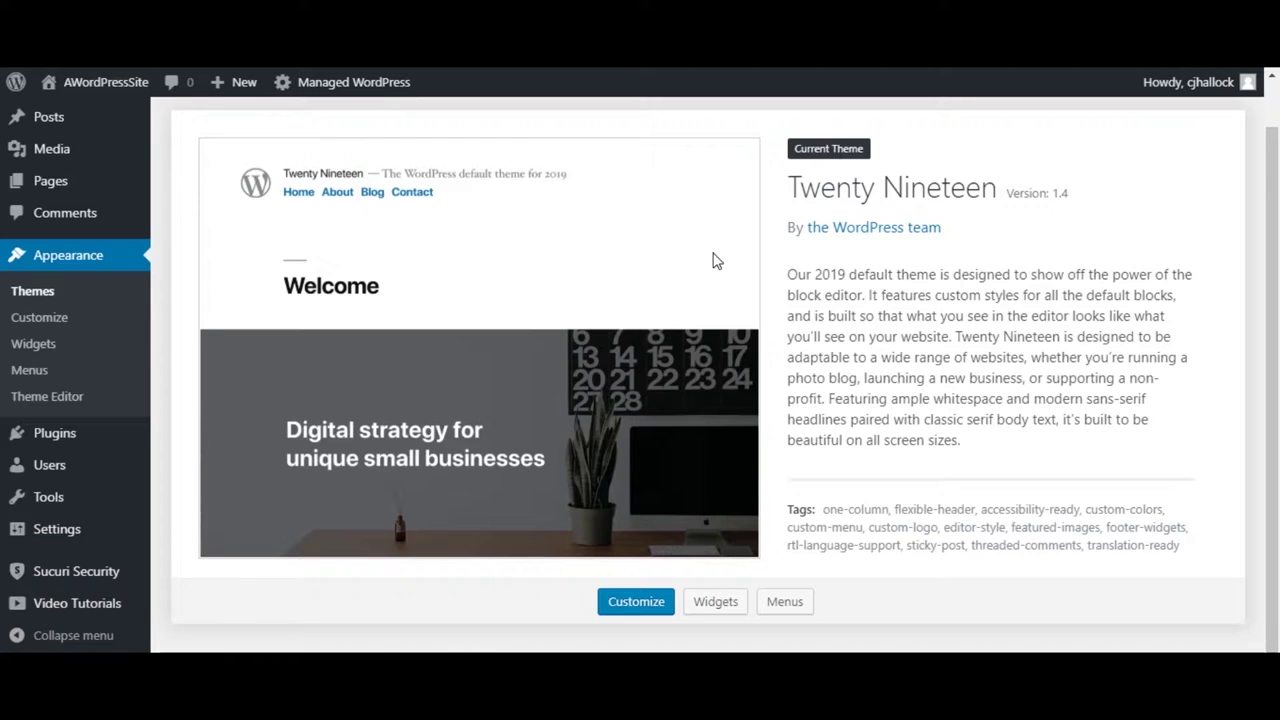
Delete the inactive Akismet Anti-Spam and Gravity Forms plugins together with a bulk action, confirming removal of their data
{"action": "left_click", "coordinate": [80, 447]}
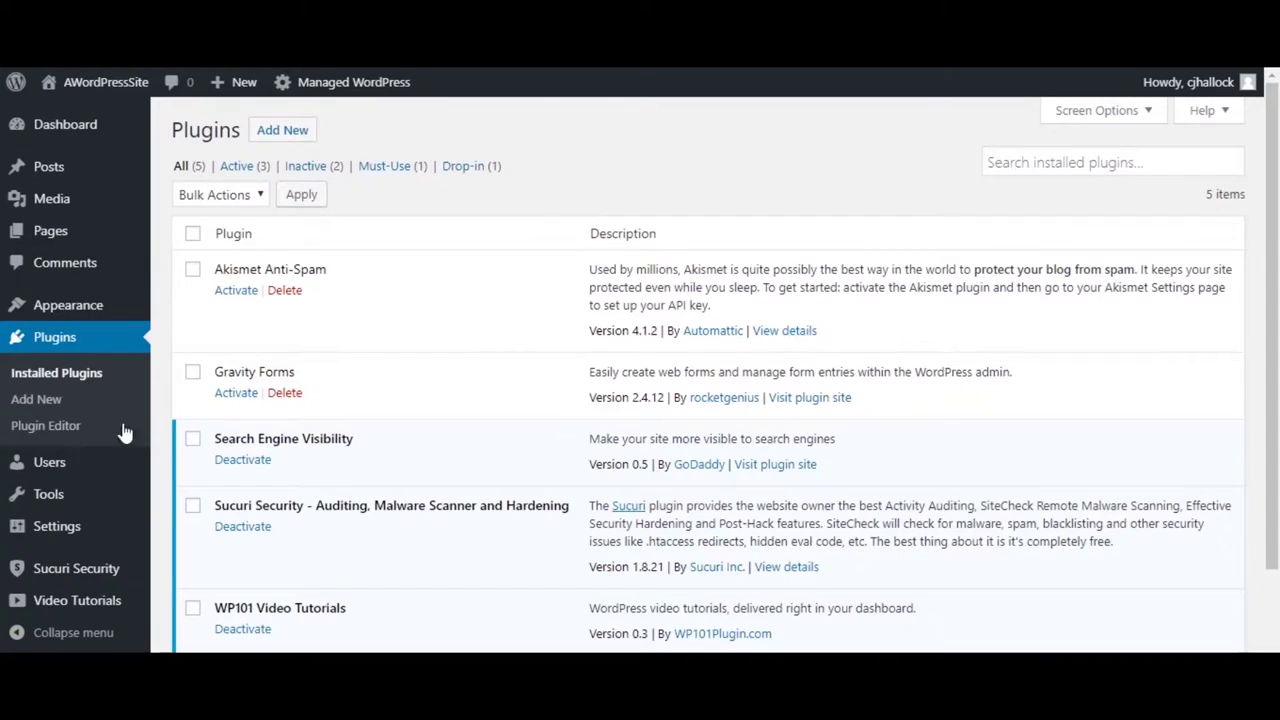
{"action": "scroll", "coordinate": [463, 312], "scroll_direction": "down", "scroll_amount": 2}
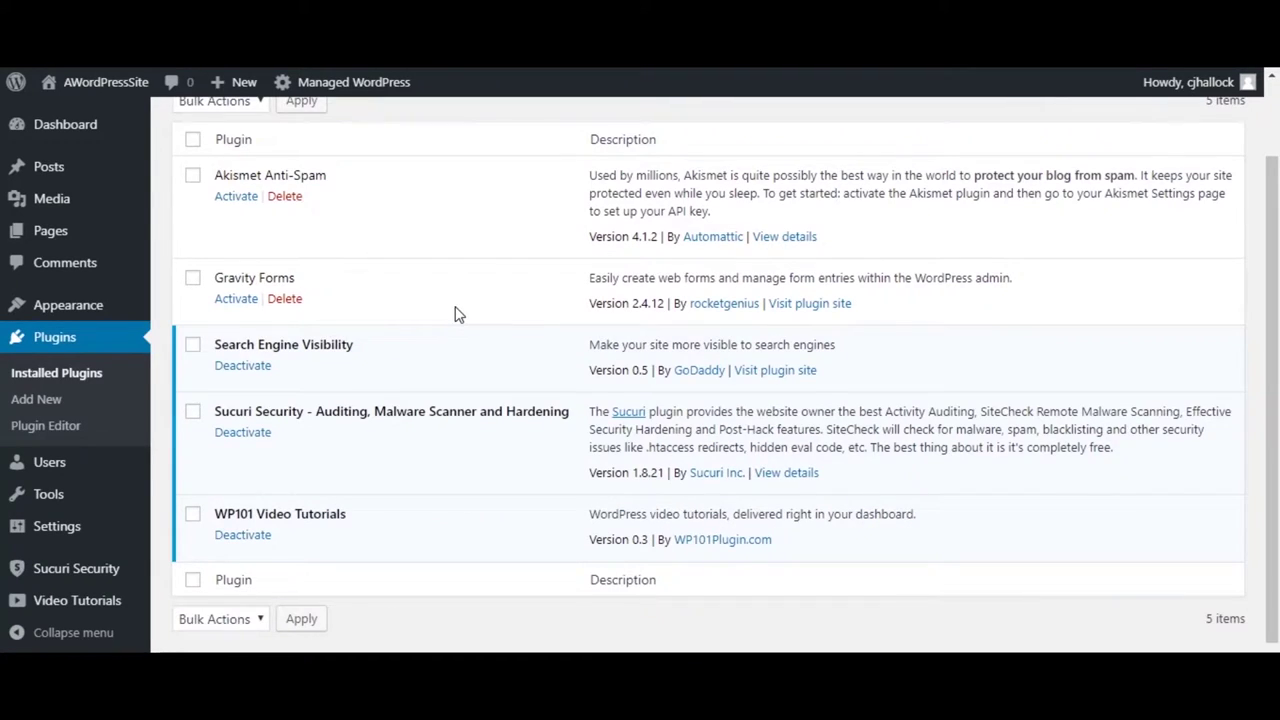
{"action": "scroll", "coordinate": [457, 311], "scroll_direction": "up", "scroll_amount": 2}
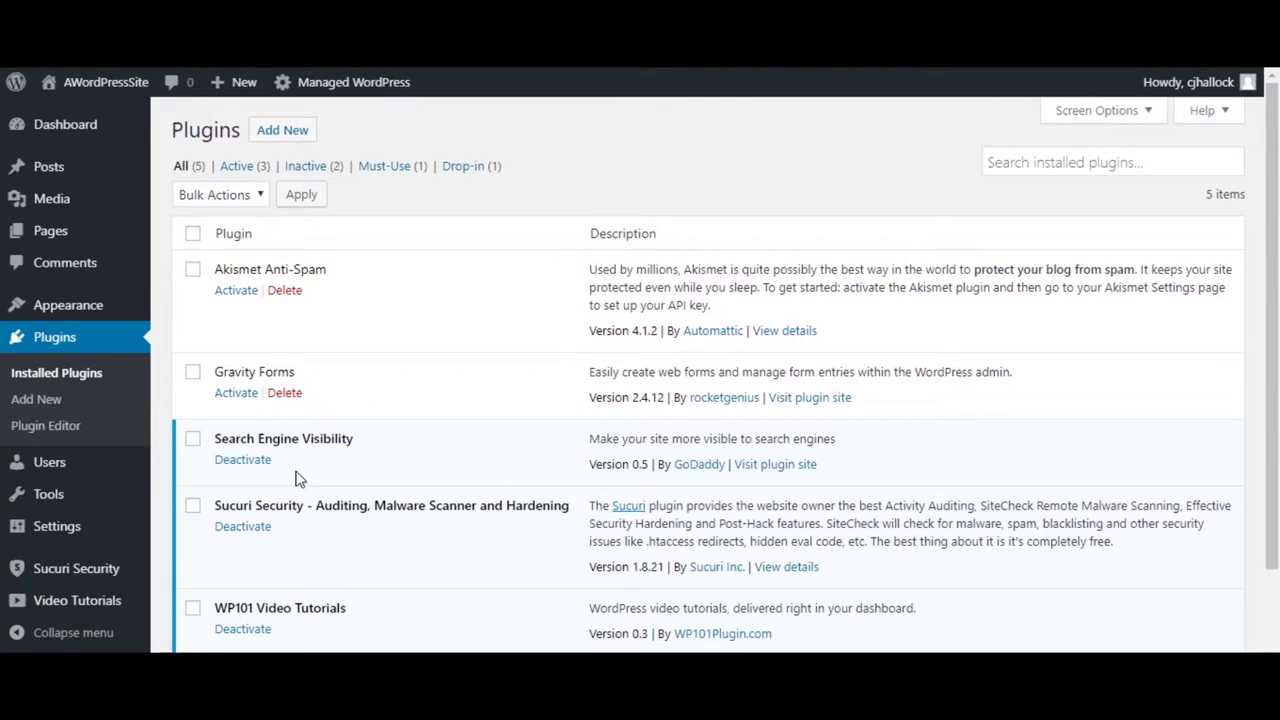
{"action": "left_click", "coordinate": [194, 270]}
{"action": "left_click", "coordinate": [193, 372]}
{"action": "left_click", "coordinate": [228, 200]}
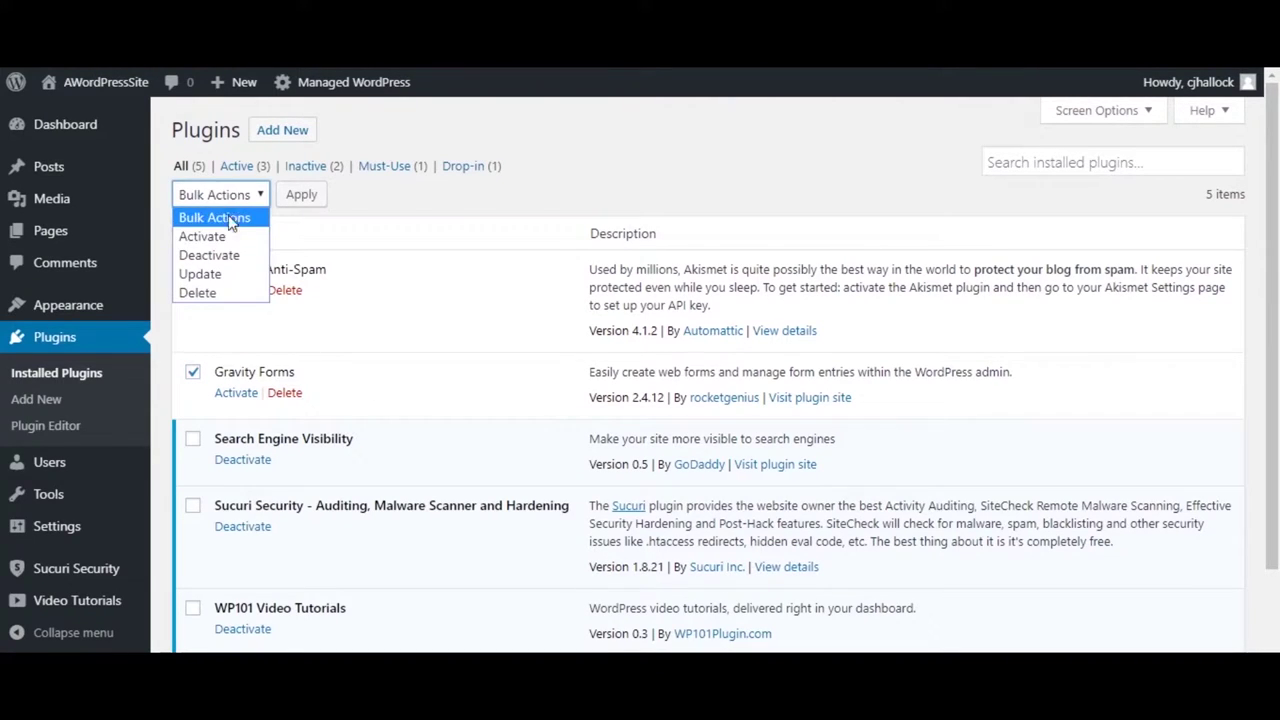
{"action": "left_click", "coordinate": [232, 289]}
{"action": "left_click", "coordinate": [312, 200]}
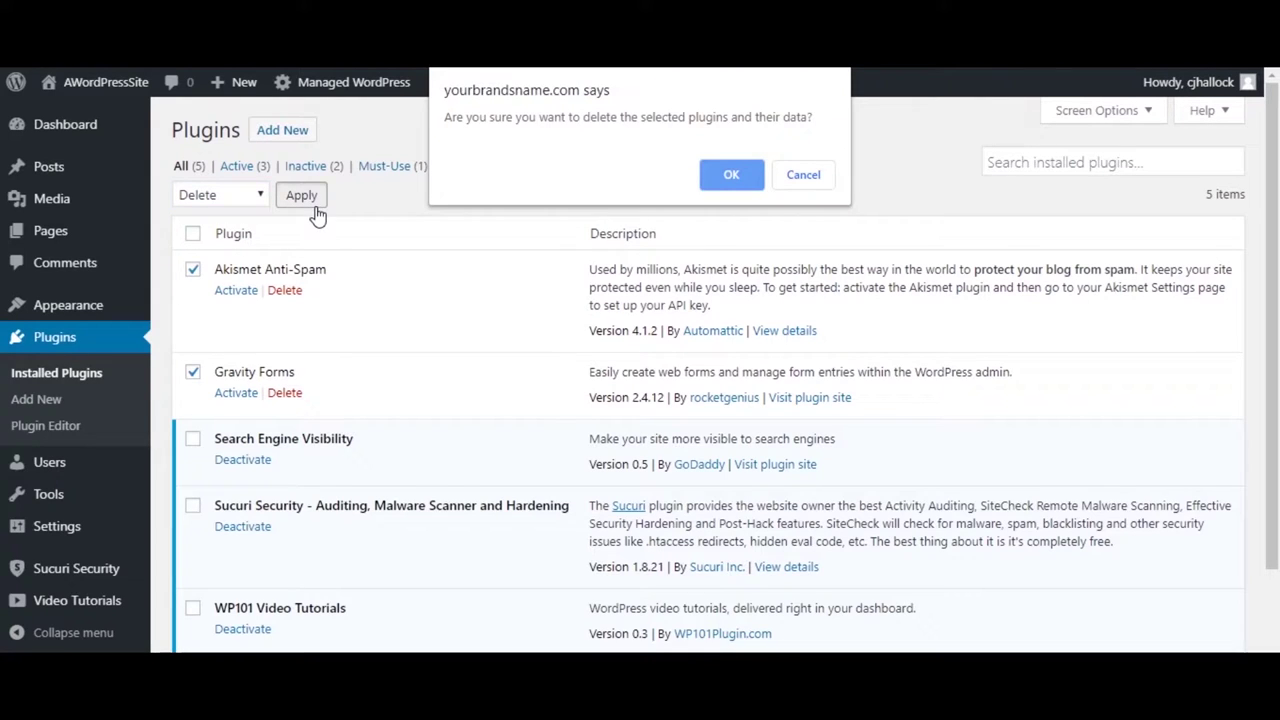
{"action": "left_click", "coordinate": [705, 173]}
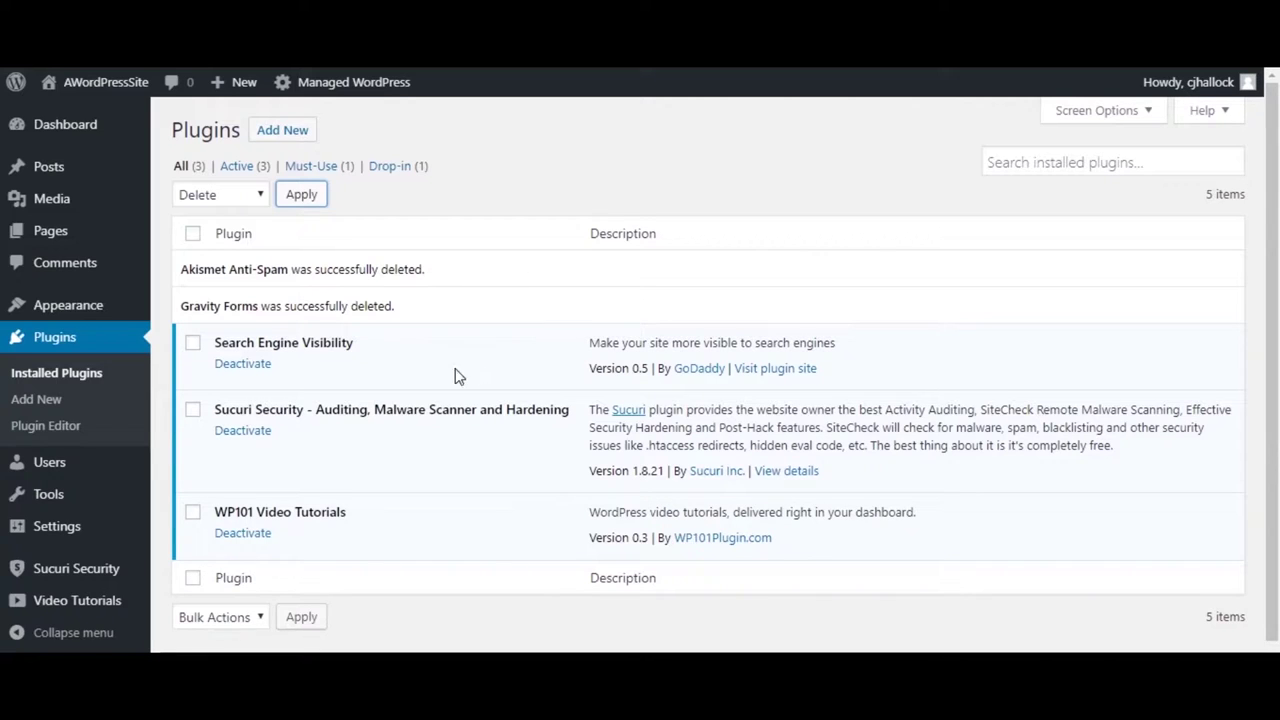
In your own user profile, enter the first and last name and set the publicly displayed name to the first name
{"action": "mouse_move", "coordinate": [55, 466]}
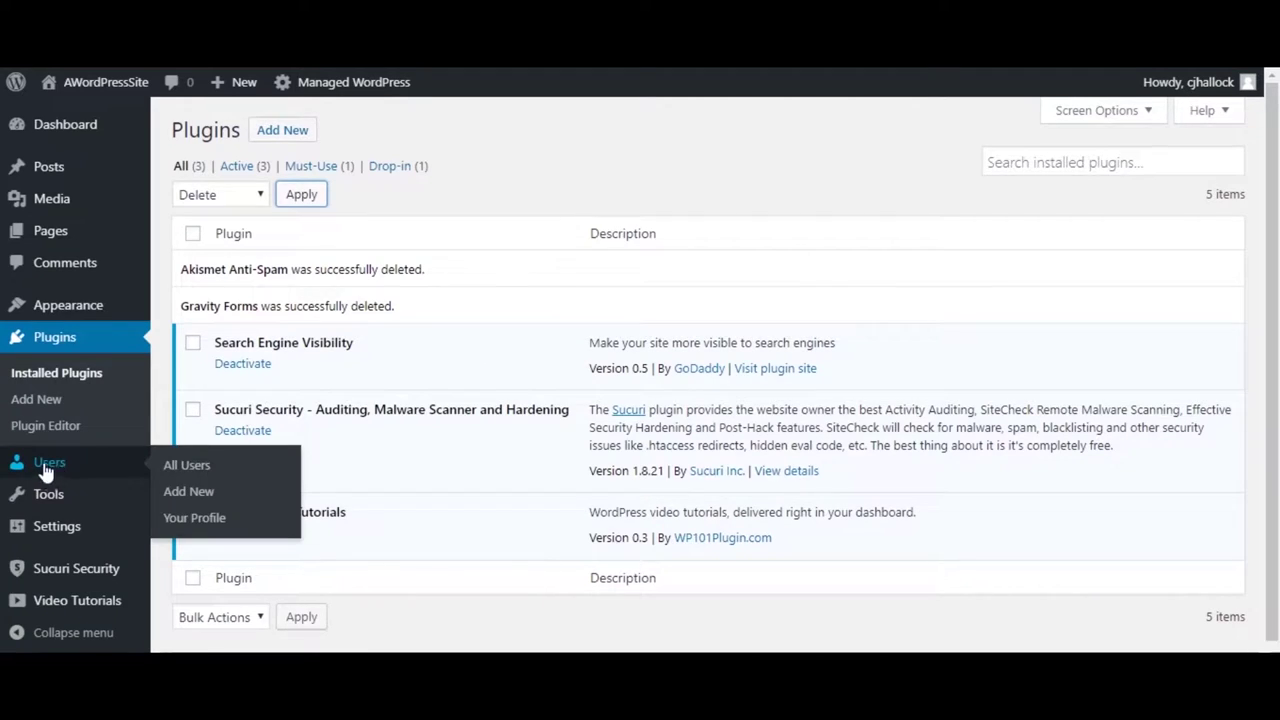
{"action": "left_click", "coordinate": [200, 525]}
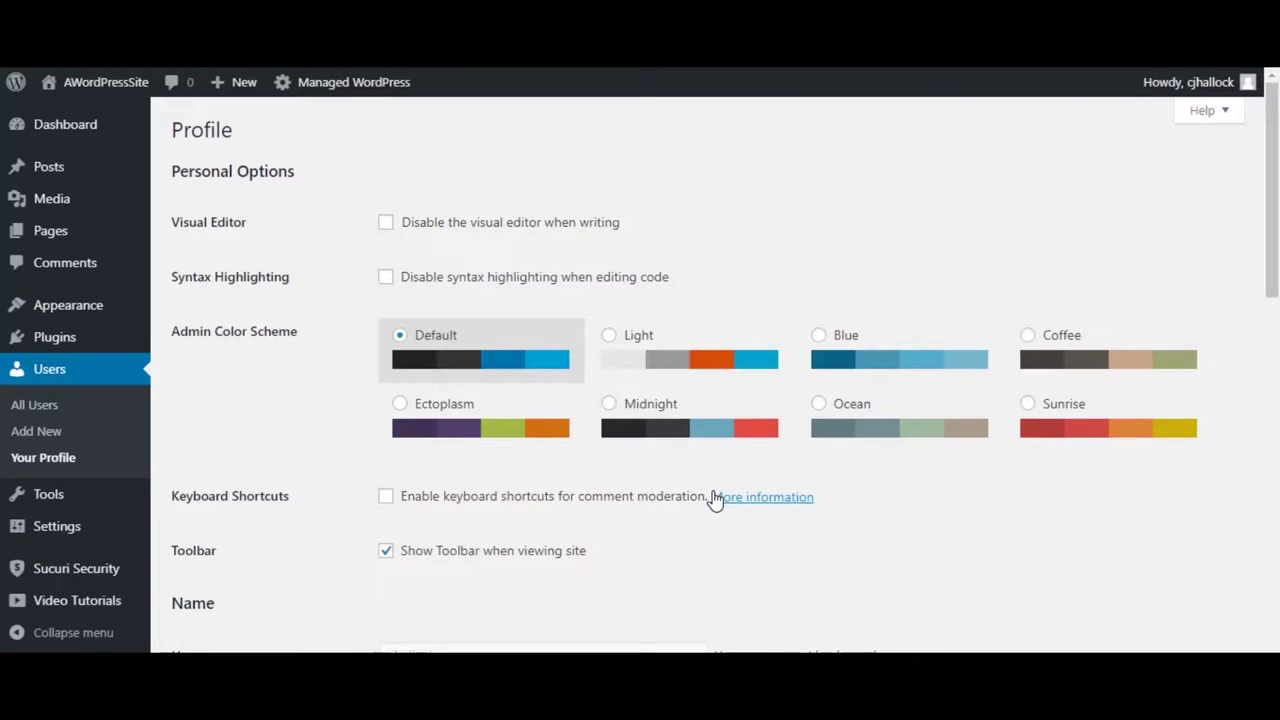
{"action": "scroll", "coordinate": [714, 500], "scroll_direction": "down", "scroll_amount": 1}
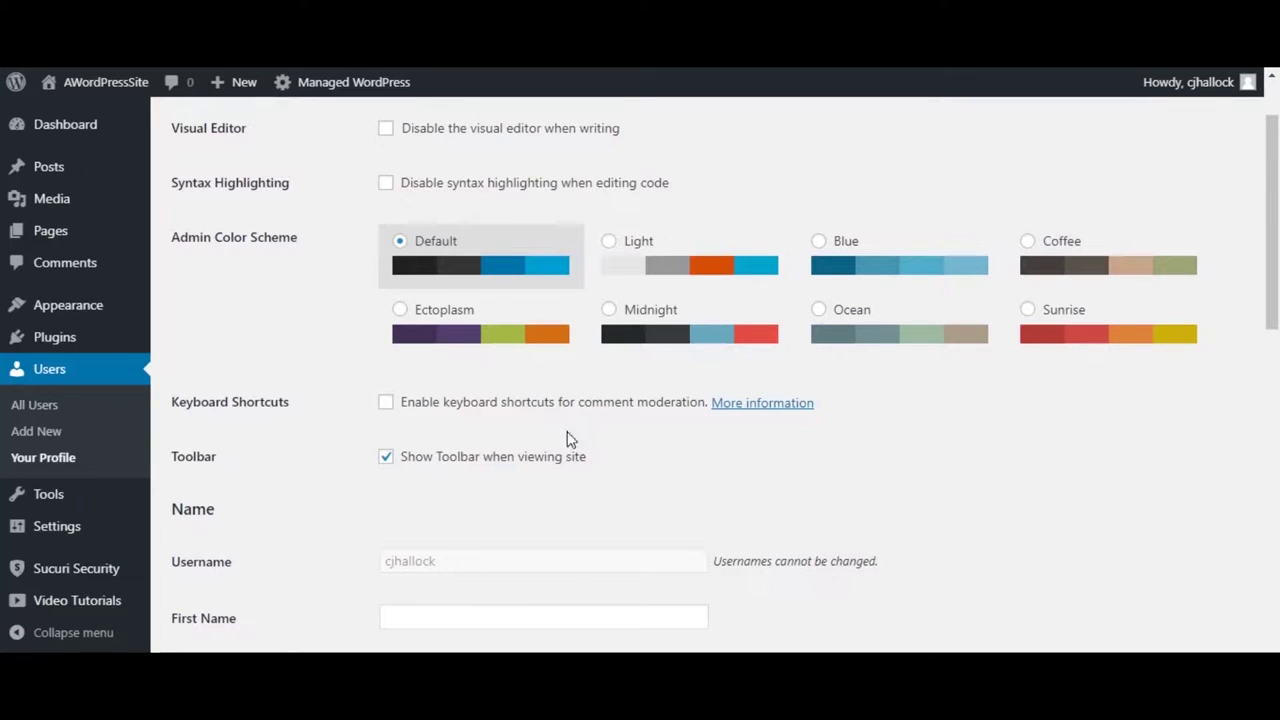
{"action": "mouse_move", "coordinate": [303, 88]}
{"action": "scroll", "coordinate": [818, 182], "scroll_direction": "down", "scroll_amount": 4}
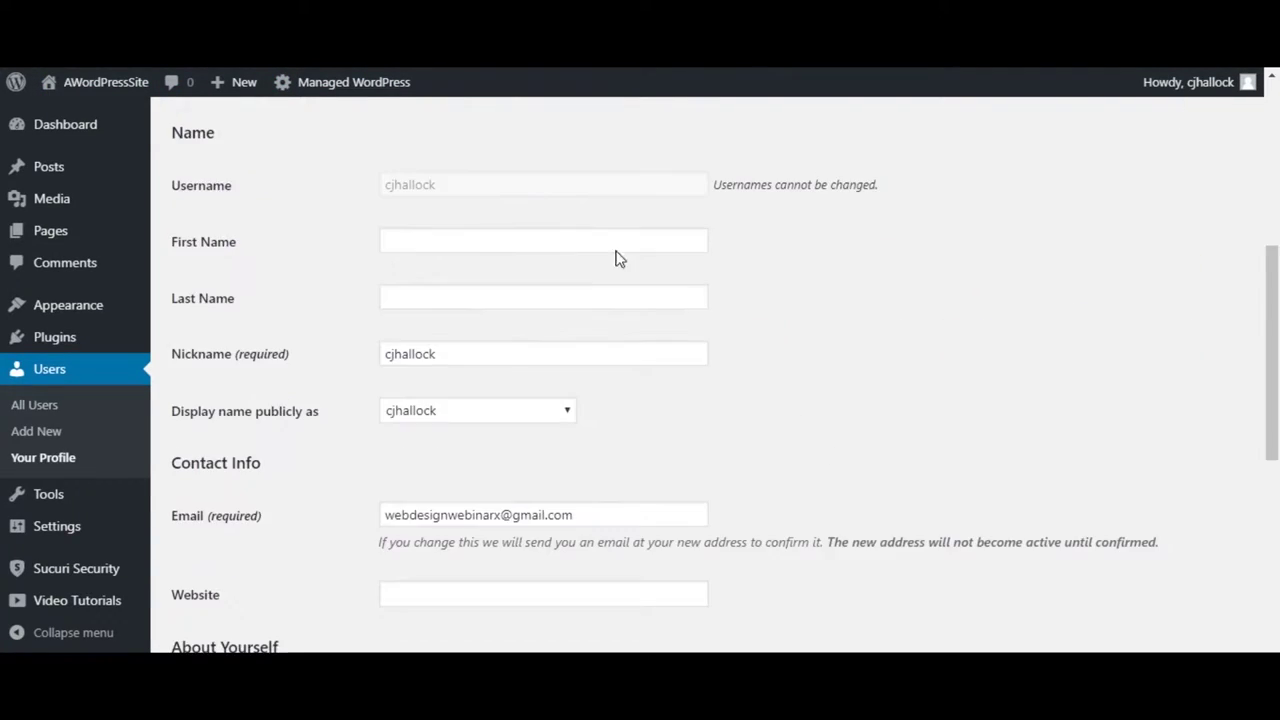
{"action": "left_click", "coordinate": [531, 246]}
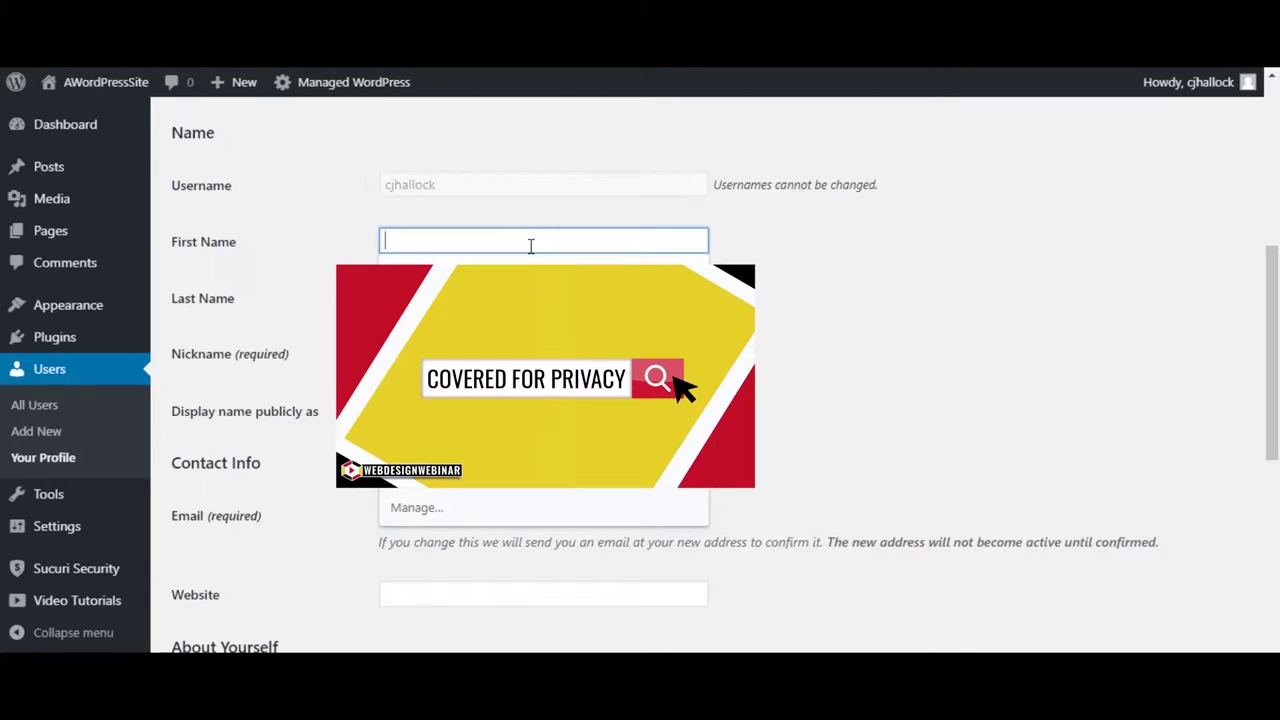
{"action": "type", "text": "CJ"}
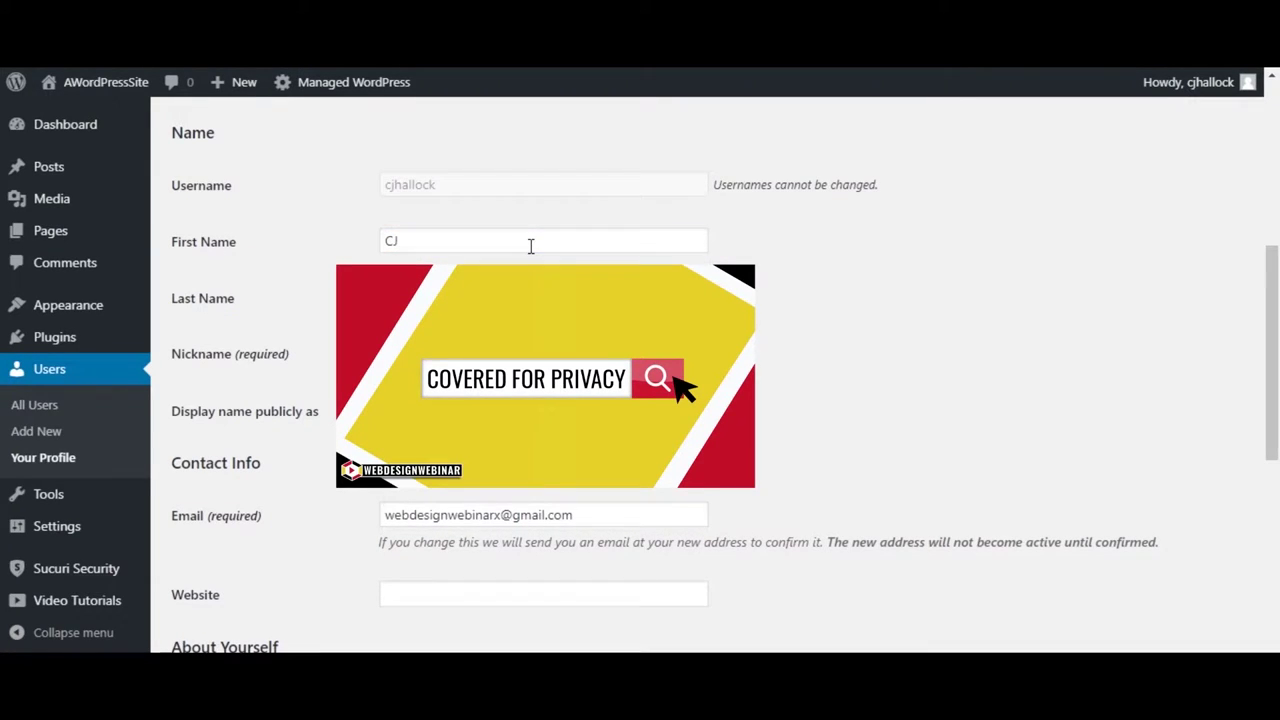
{"action": "key", "text": "Tab"}
{"action": "type", "text": "Hallock"}
{"action": "key", "text": "Tab"}
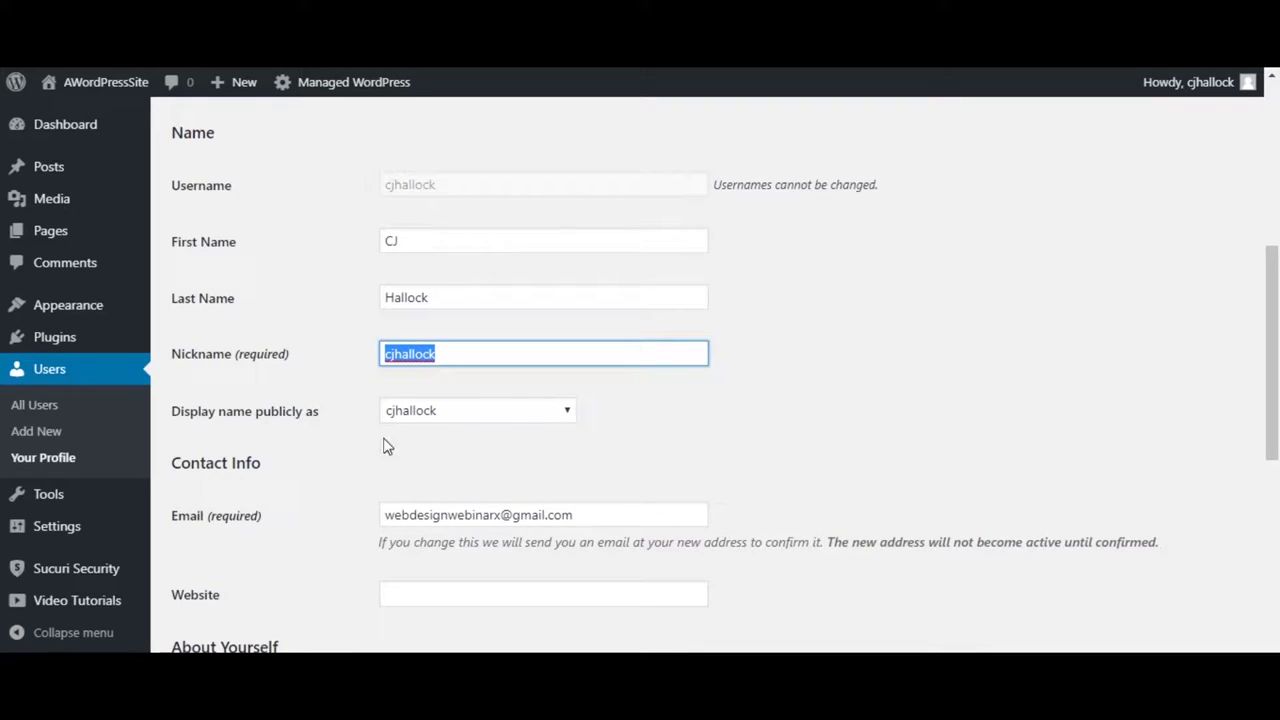
{"action": "left_click", "coordinate": [534, 414]}
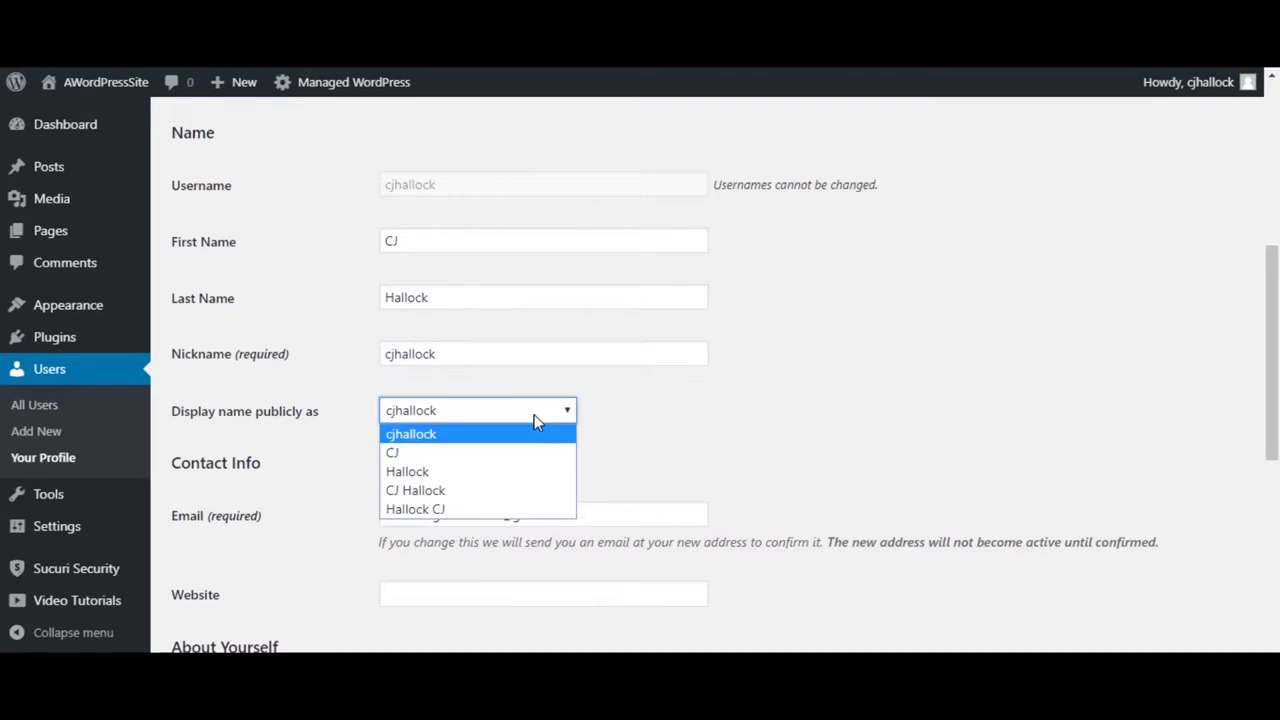
{"action": "left_click", "coordinate": [500, 453]}
{"action": "scroll", "coordinate": [591, 477], "scroll_direction": "down", "scroll_amount": 2}
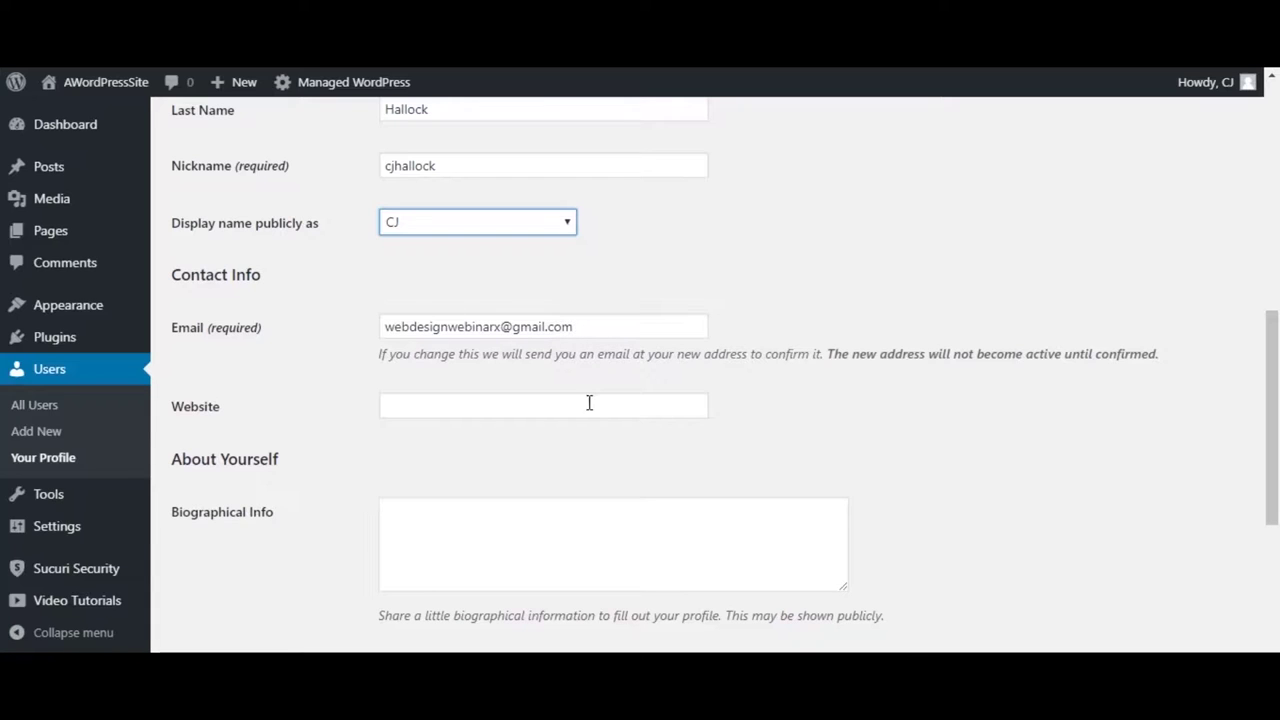
{"action": "left_click", "coordinate": [442, 408]}
{"action": "type", "text": "https://"}
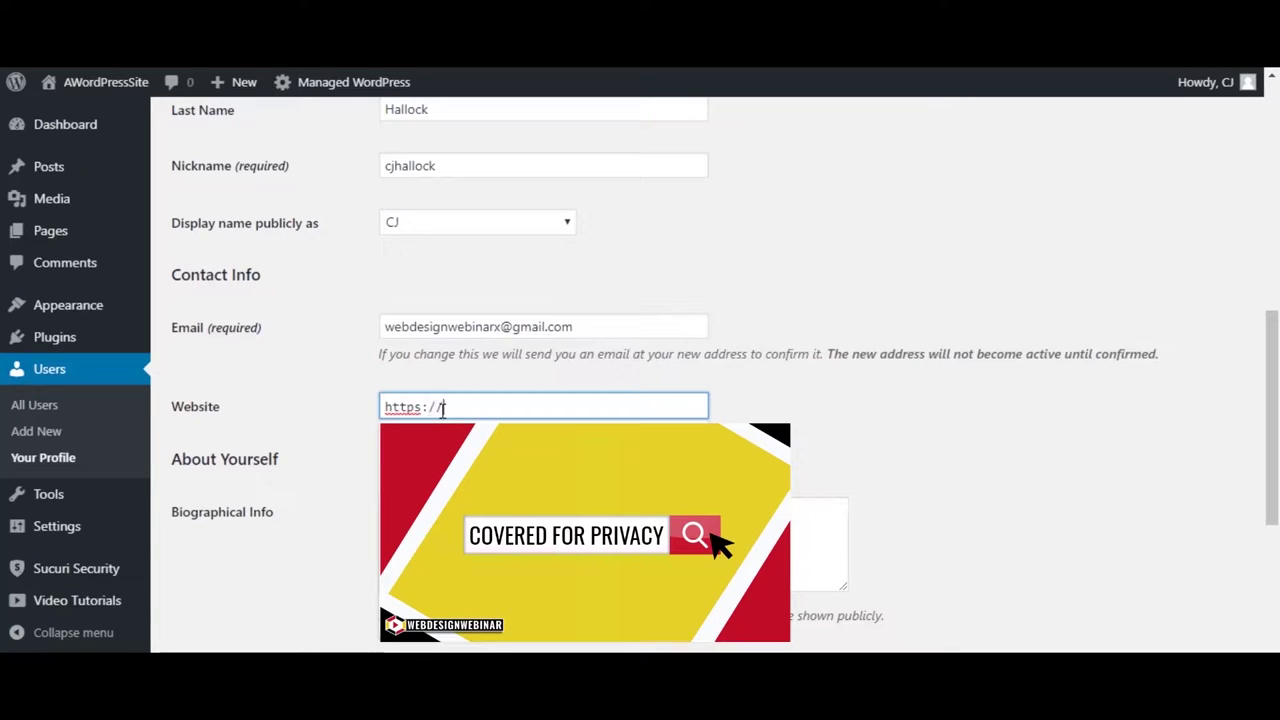
{"action": "type", "text": "cjh"}
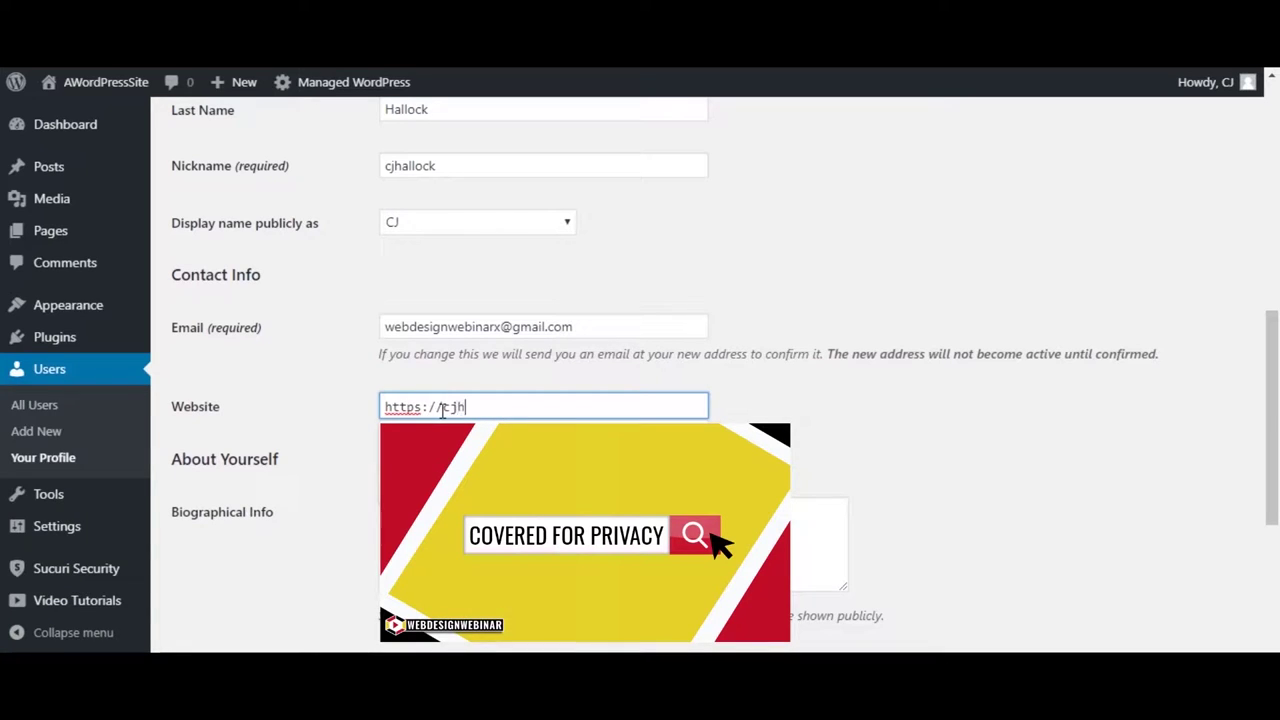
{"action": "key", "text": "BackSpace"}
{"action": "key", "text": "BackSpace"}
{"action": "key", "text": "BackSpace"}
{"action": "type", "text": "web"}
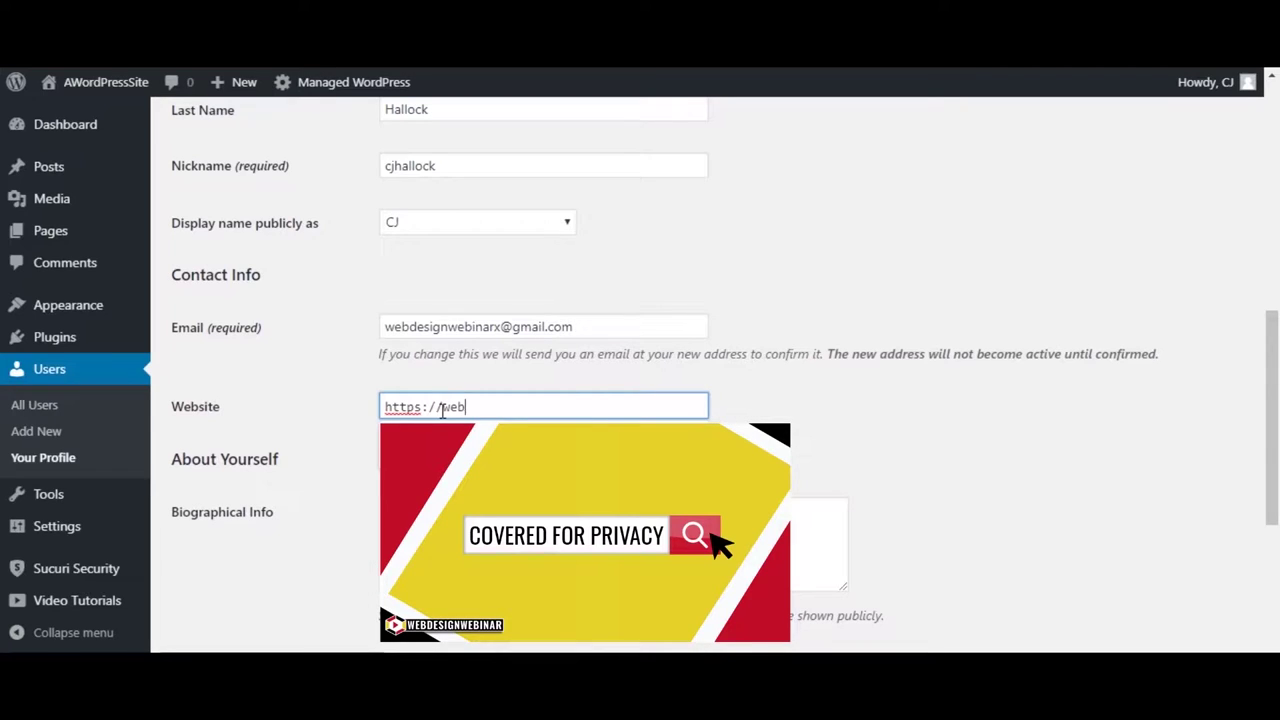
{"action": "type", "text": "designwe"}
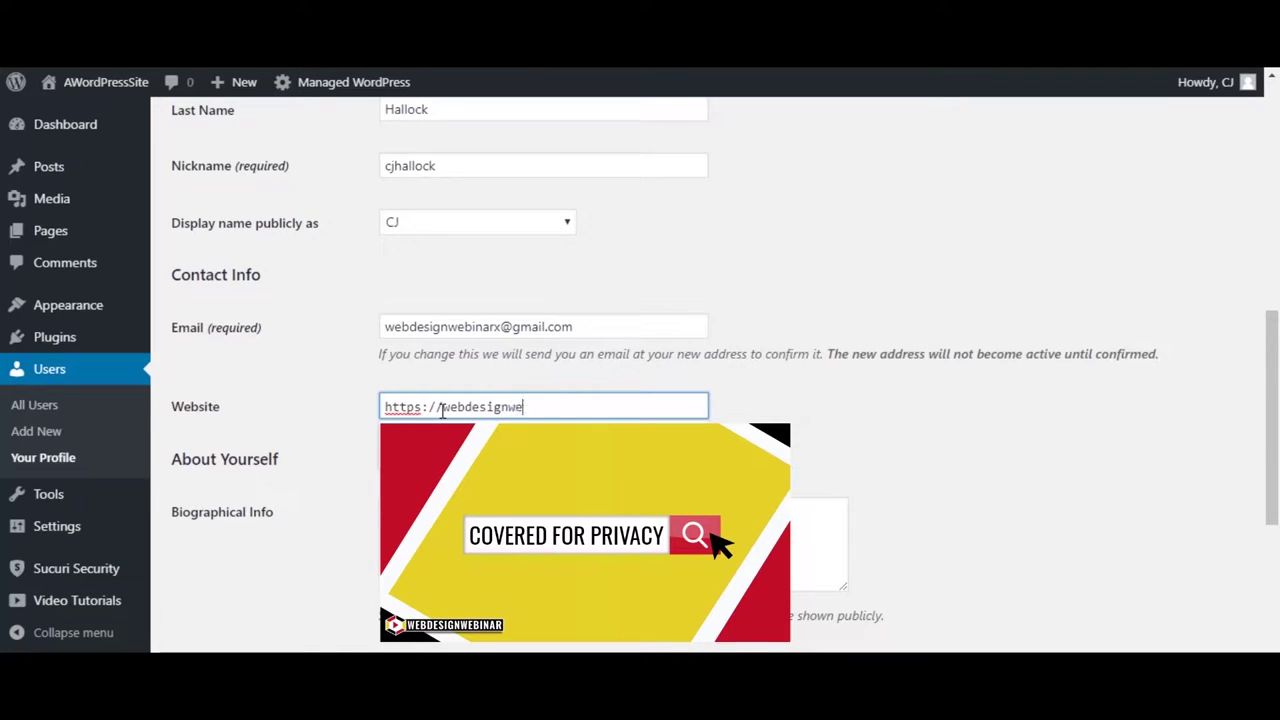
{"action": "type", "text": "binar.com"}
{"action": "key", "text": "Tab"}
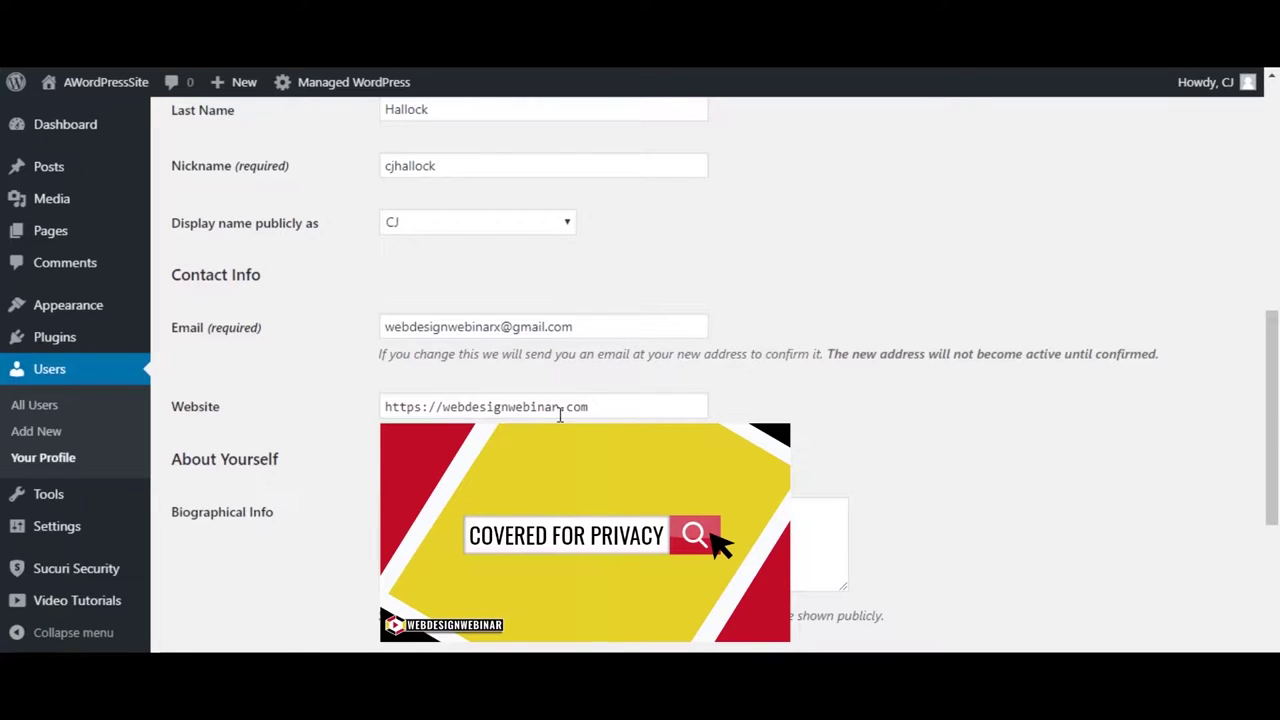
Try generating a new account password in the profile, hide and show it, and cancel the password change
{"action": "scroll", "coordinate": [814, 423], "scroll_direction": "down", "scroll_amount": 1}
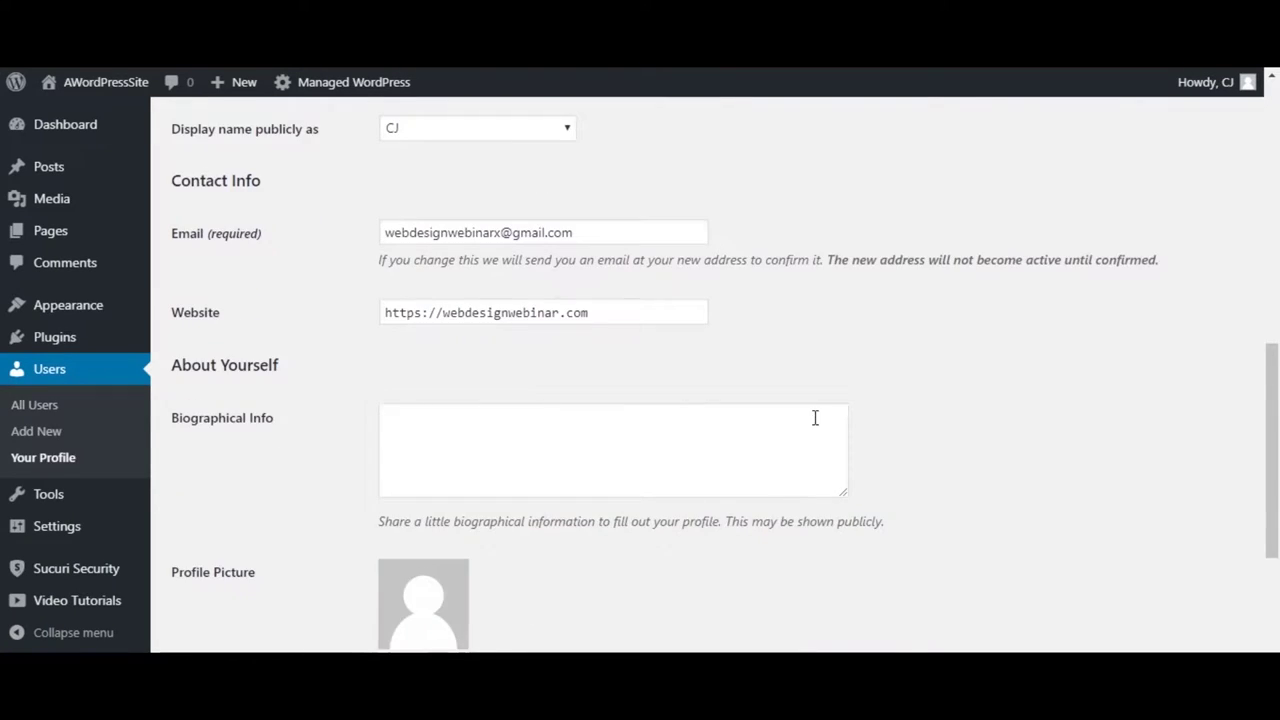
{"action": "scroll", "coordinate": [814, 420], "scroll_direction": "down", "scroll_amount": 1}
{"action": "left_click", "coordinate": [618, 369]}
{"action": "scroll", "coordinate": [618, 369], "scroll_direction": "down", "scroll_amount": 1}
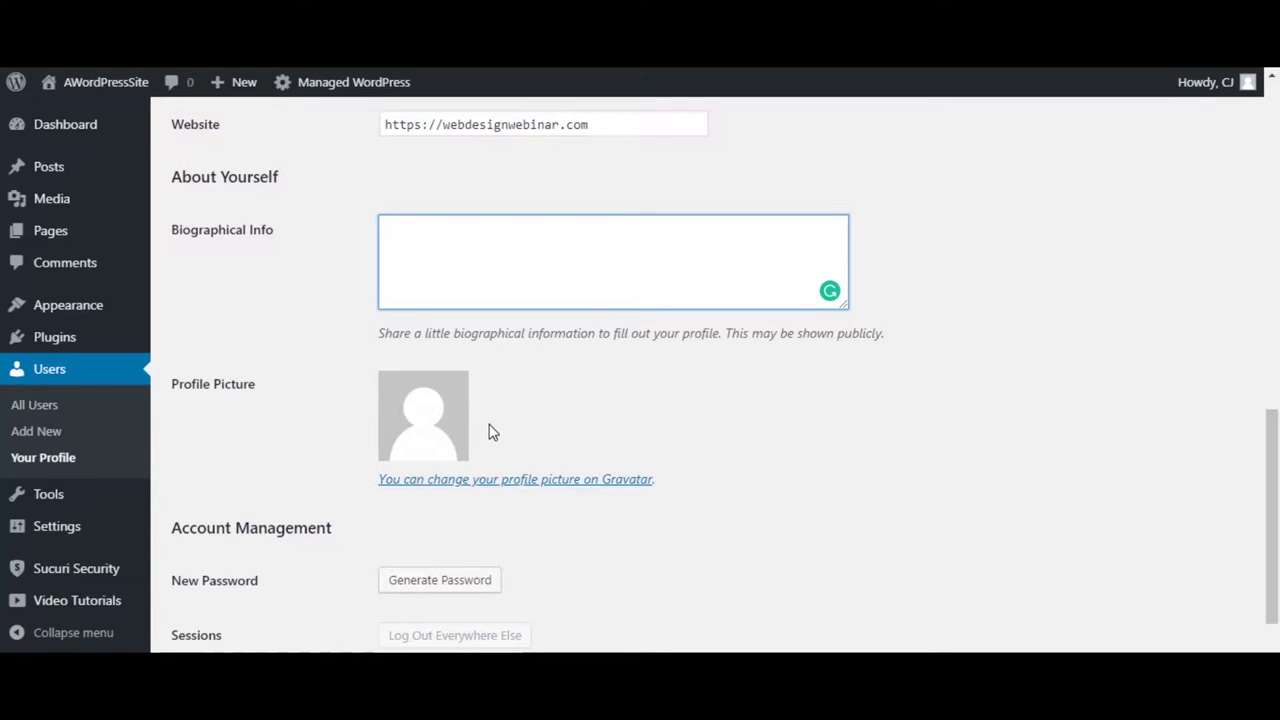
{"action": "scroll", "coordinate": [488, 432], "scroll_direction": "down", "scroll_amount": 3}
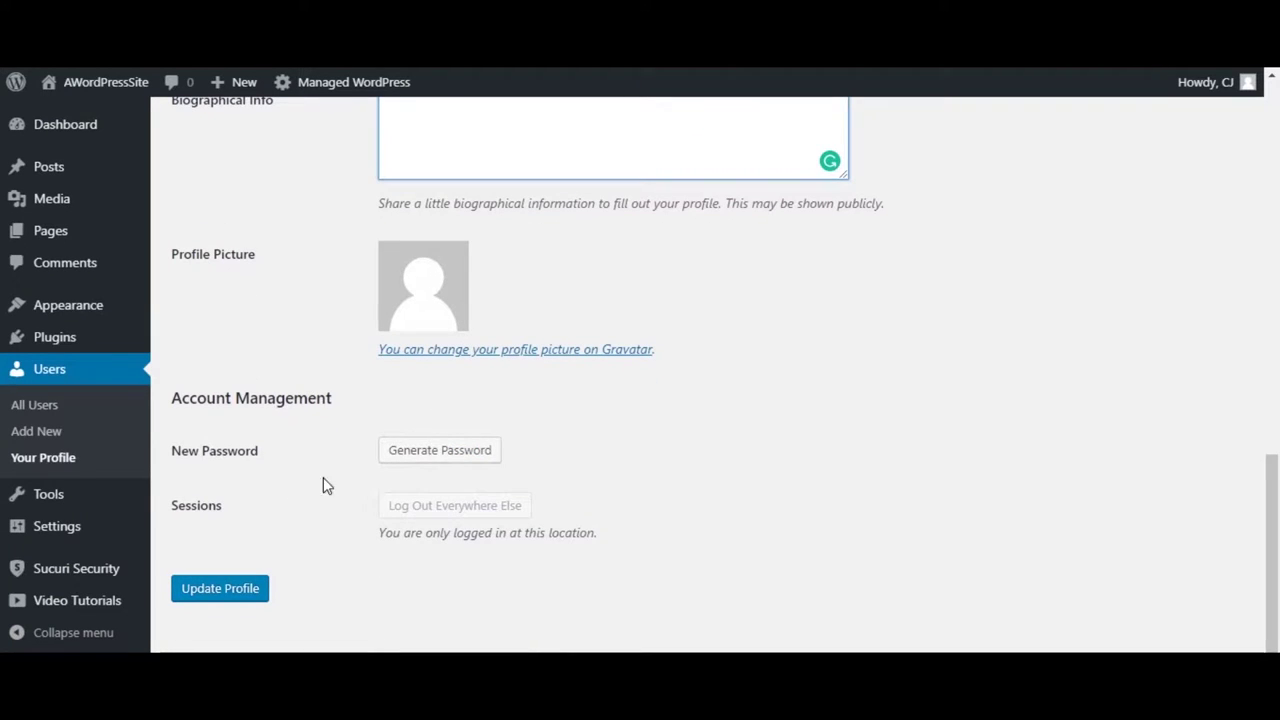
{"action": "left_click", "coordinate": [440, 458]}
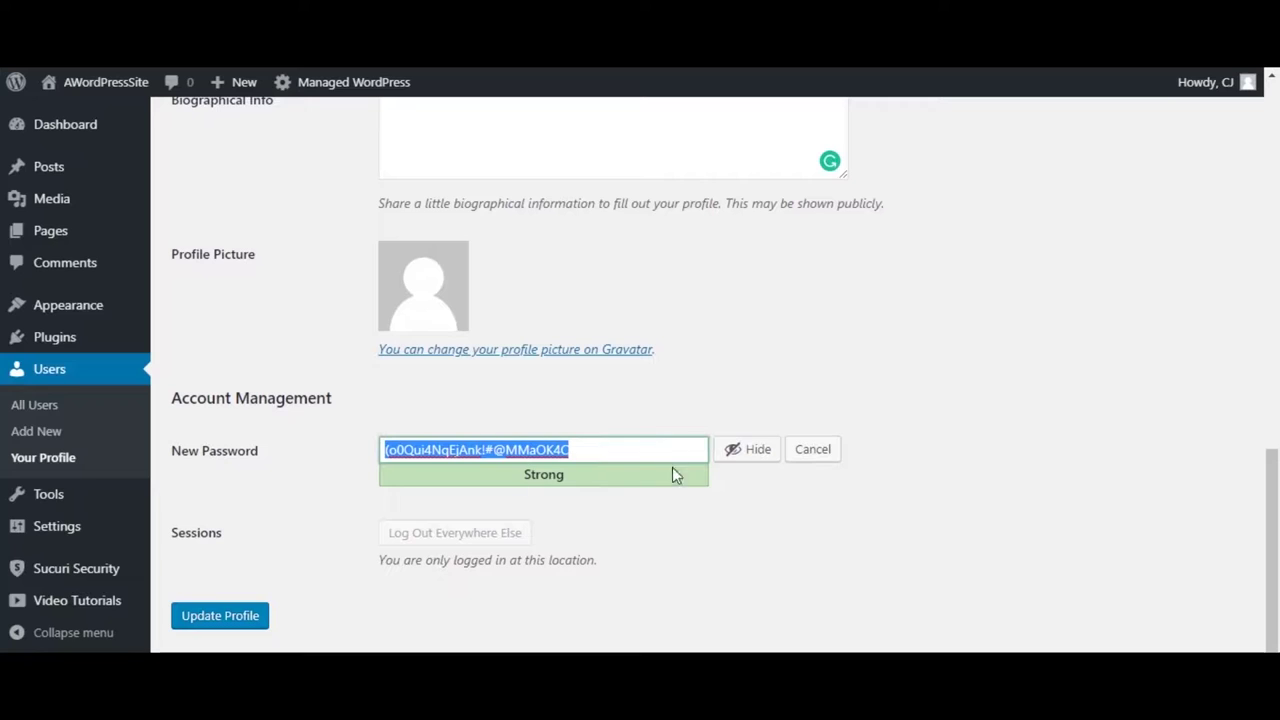
{"action": "left_click", "coordinate": [757, 451]}
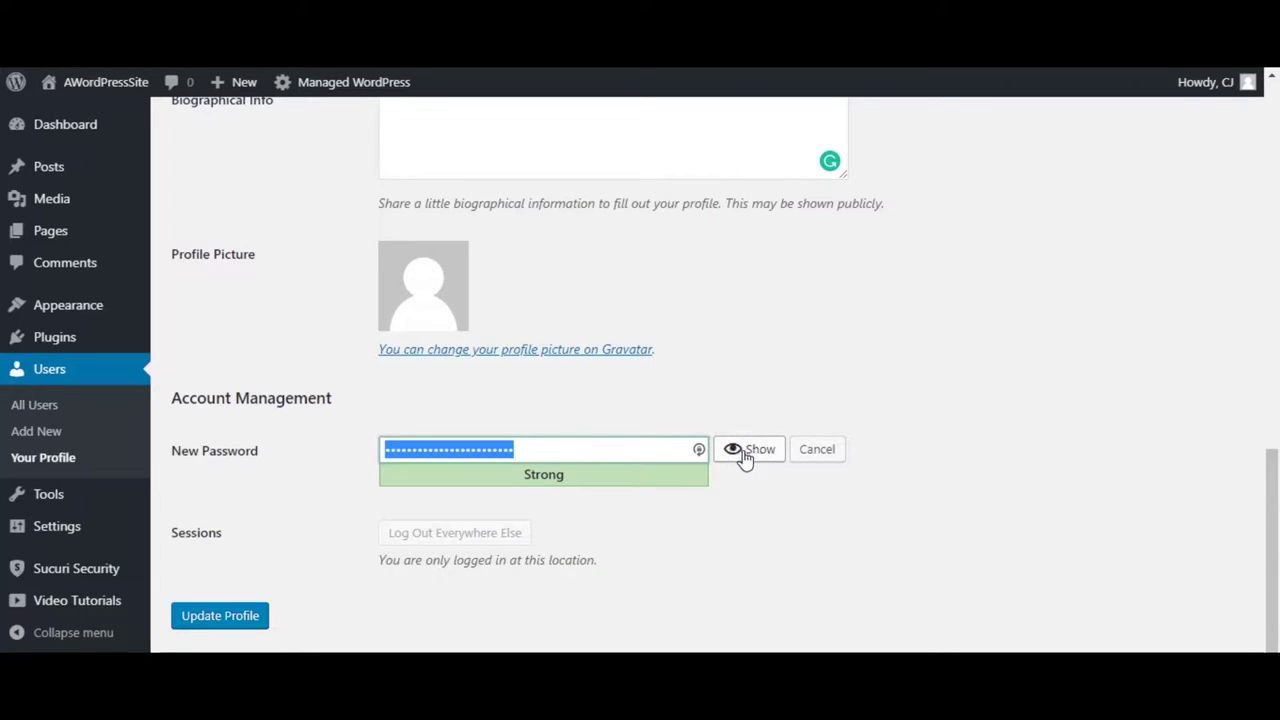
{"action": "left_click", "coordinate": [738, 455]}
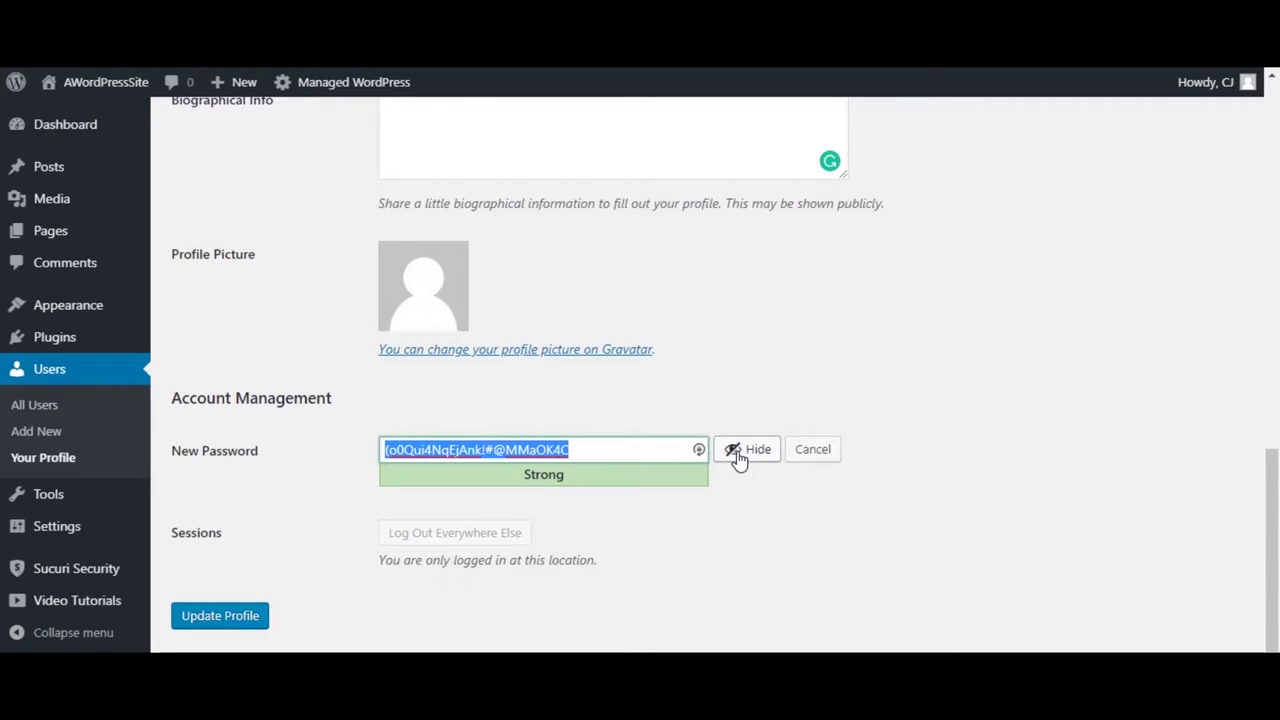
{"action": "left_click", "coordinate": [810, 455]}
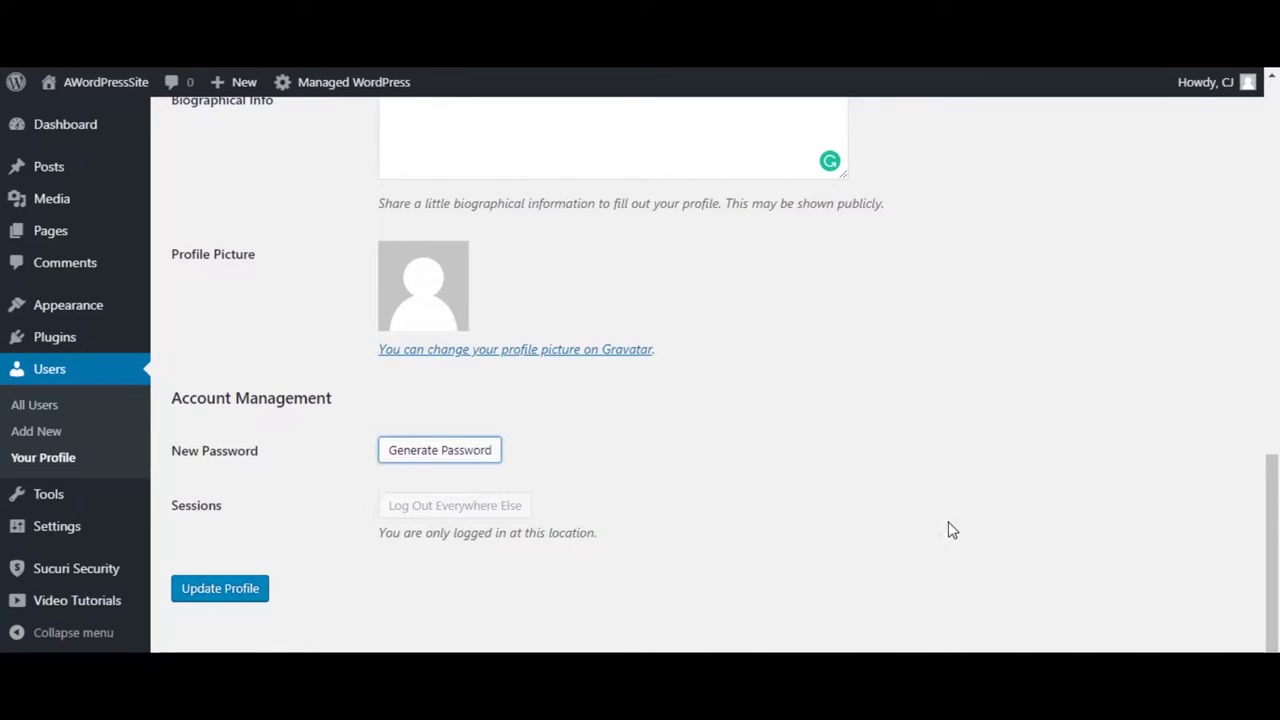
Look over the profile's personal options, name fields and account management settings
{"action": "scroll", "coordinate": [357, 537], "scroll_direction": "up", "scroll_amount": 12}
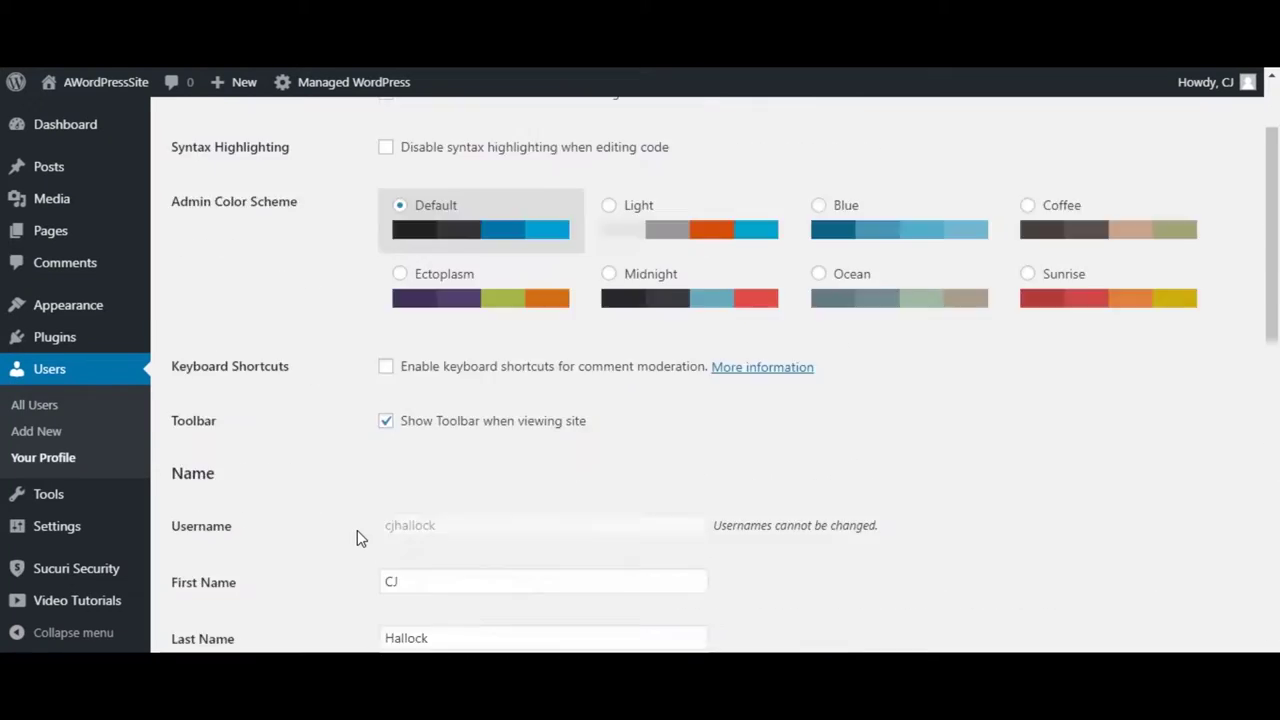
{"action": "scroll", "coordinate": [357, 537], "scroll_direction": "down", "scroll_amount": 5}
{"action": "scroll", "coordinate": [357, 537], "scroll_direction": "down", "scroll_amount": 5}
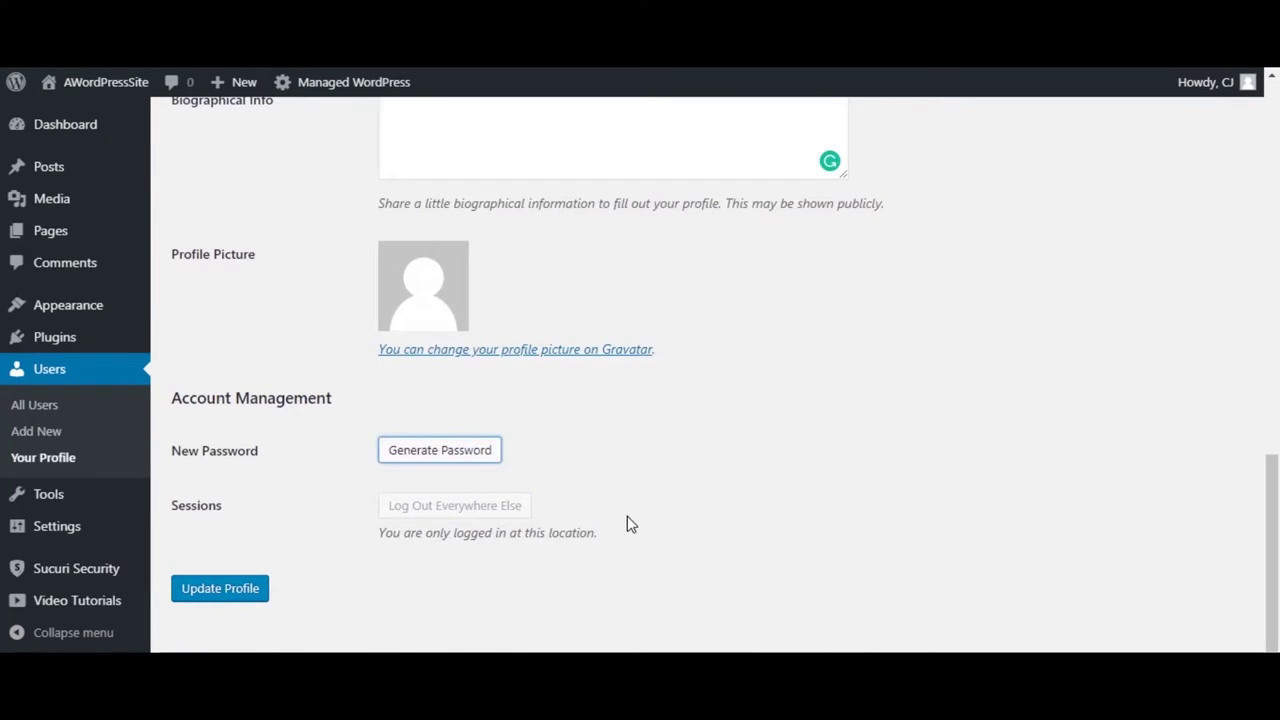
{"action": "scroll", "coordinate": [627, 520], "scroll_direction": "up", "scroll_amount": 10}
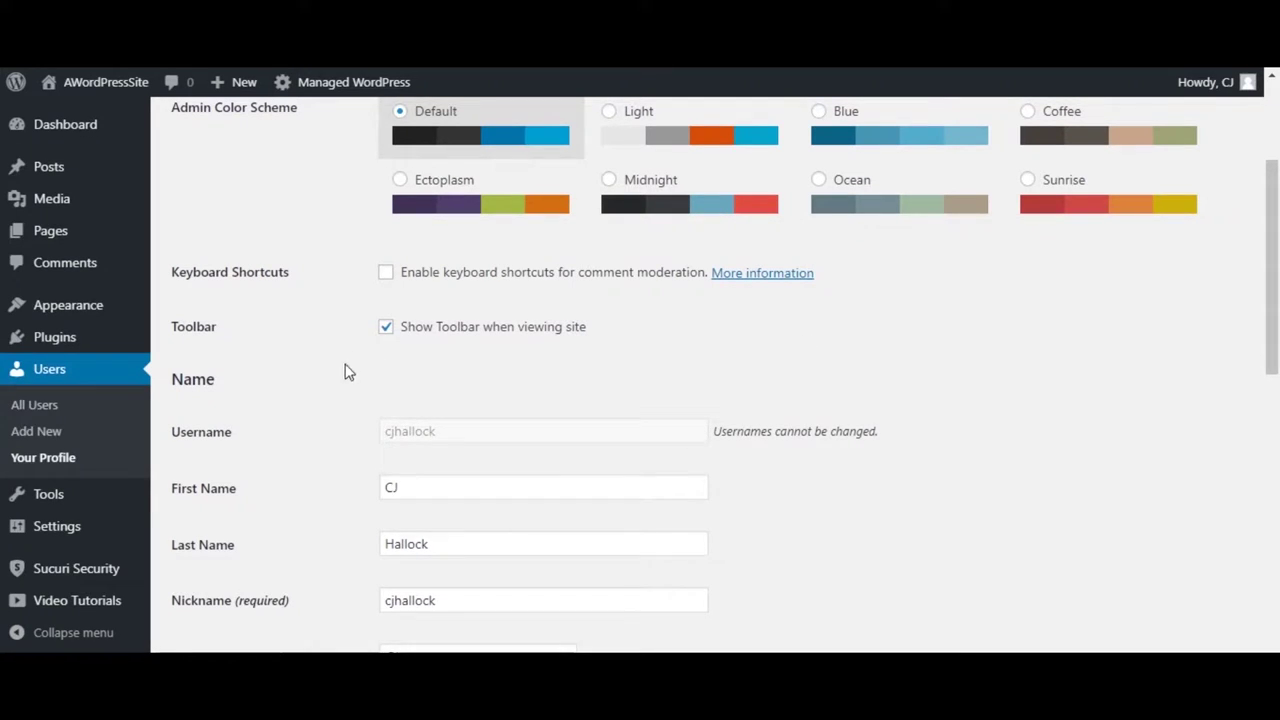
{"action": "scroll", "coordinate": [490, 408], "scroll_direction": "down", "scroll_amount": 5}
{"action": "scroll", "coordinate": [482, 405], "scroll_direction": "up", "scroll_amount": 7}
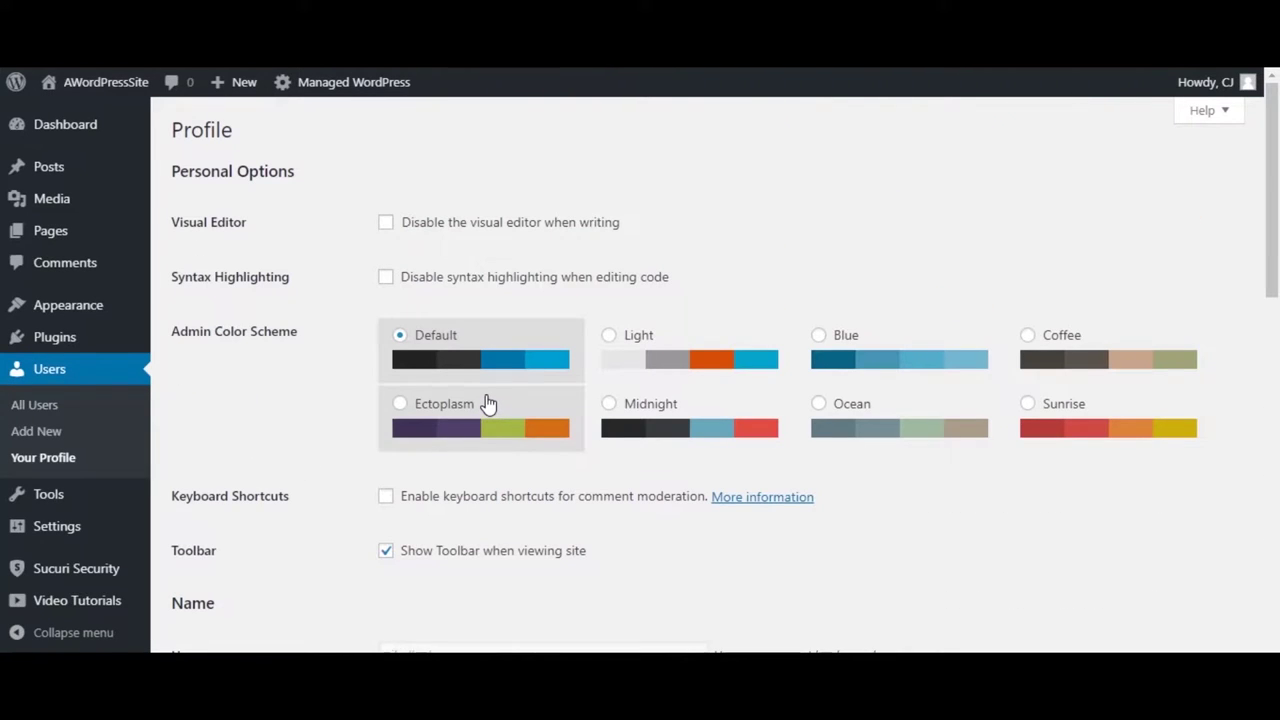
{"action": "scroll", "coordinate": [487, 403], "scroll_direction": "down", "scroll_amount": 15}
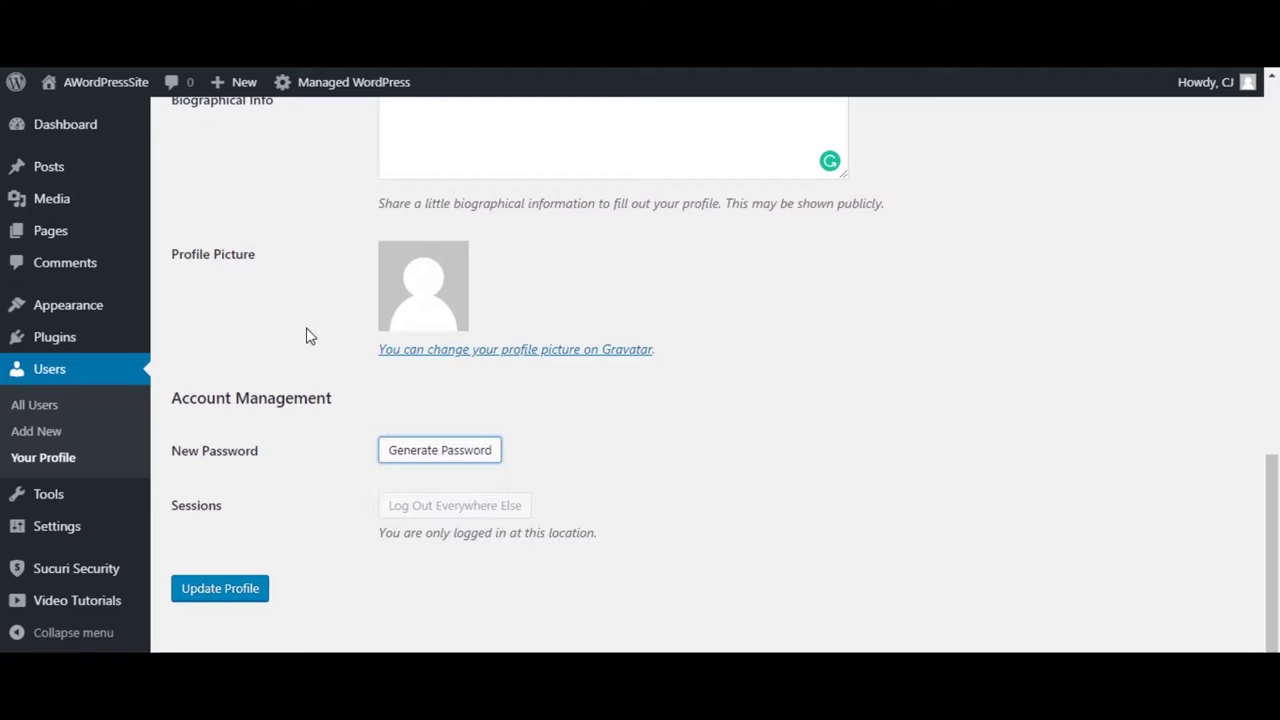
Search the WordPress theme directory for "hello" to find a new theme to add
{"action": "mouse_move", "coordinate": [80, 309]}
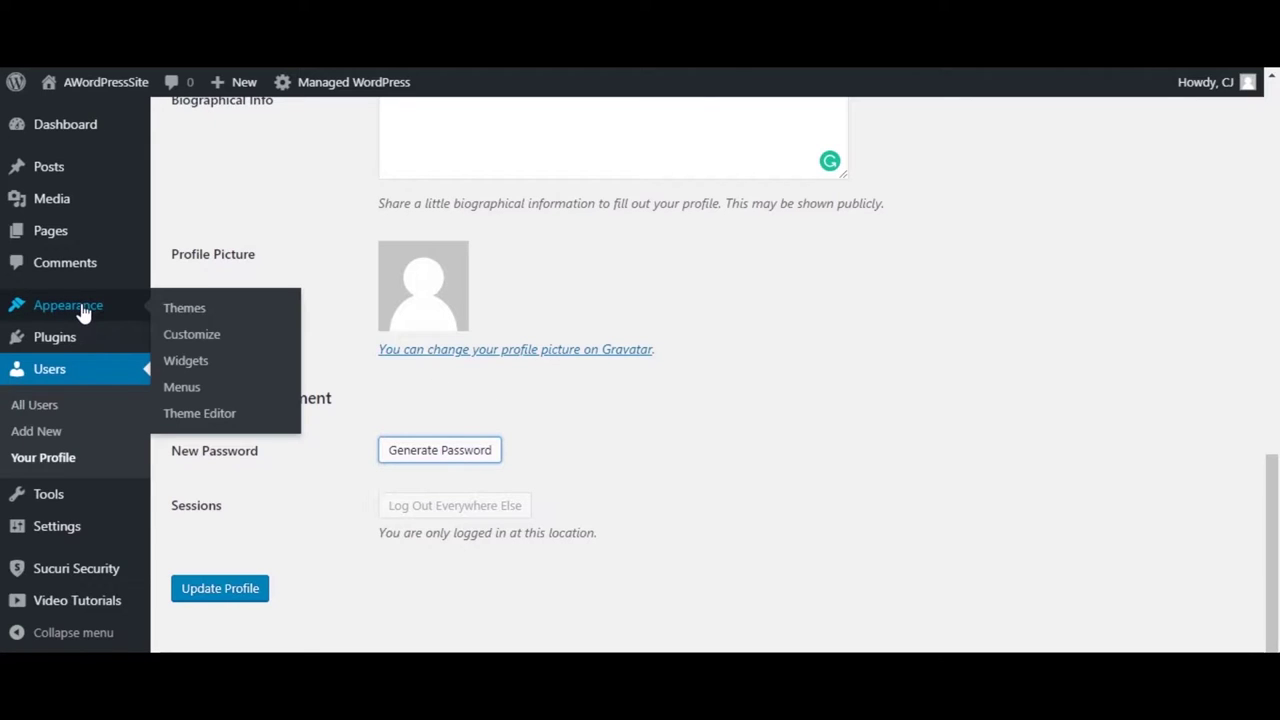
{"action": "left_click", "coordinate": [188, 312]}
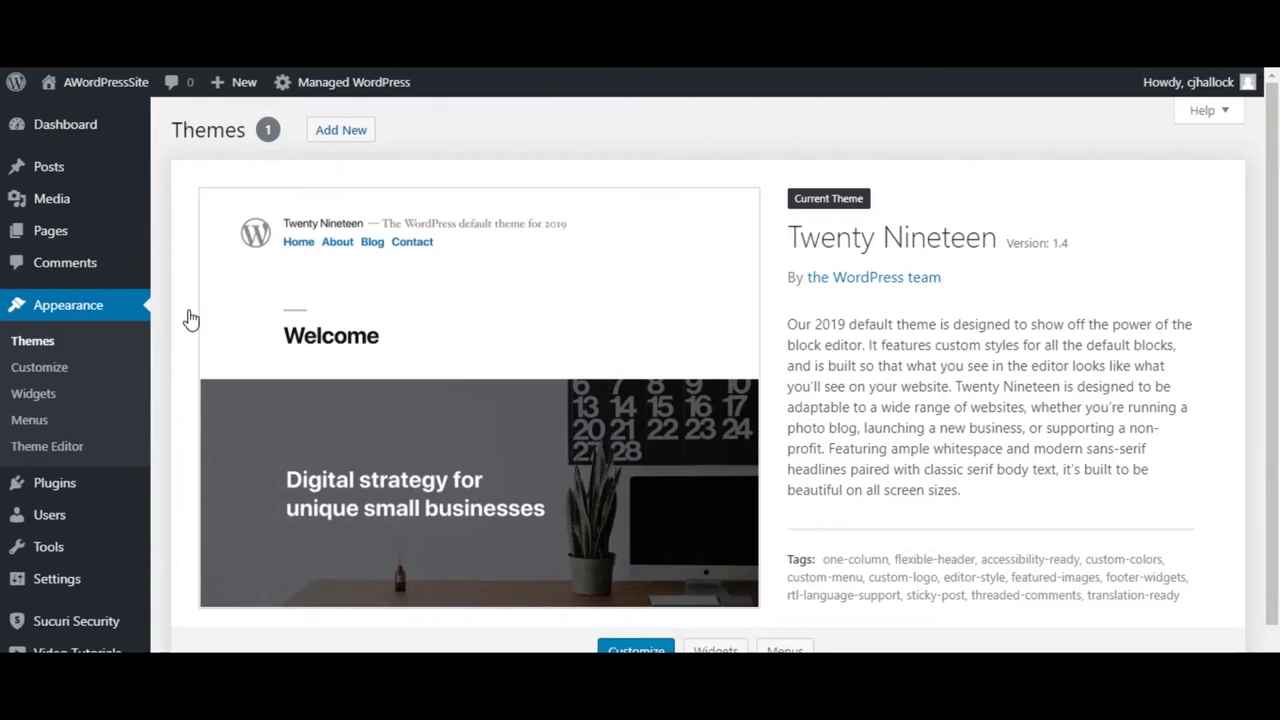
{"action": "left_click", "coordinate": [336, 140]}
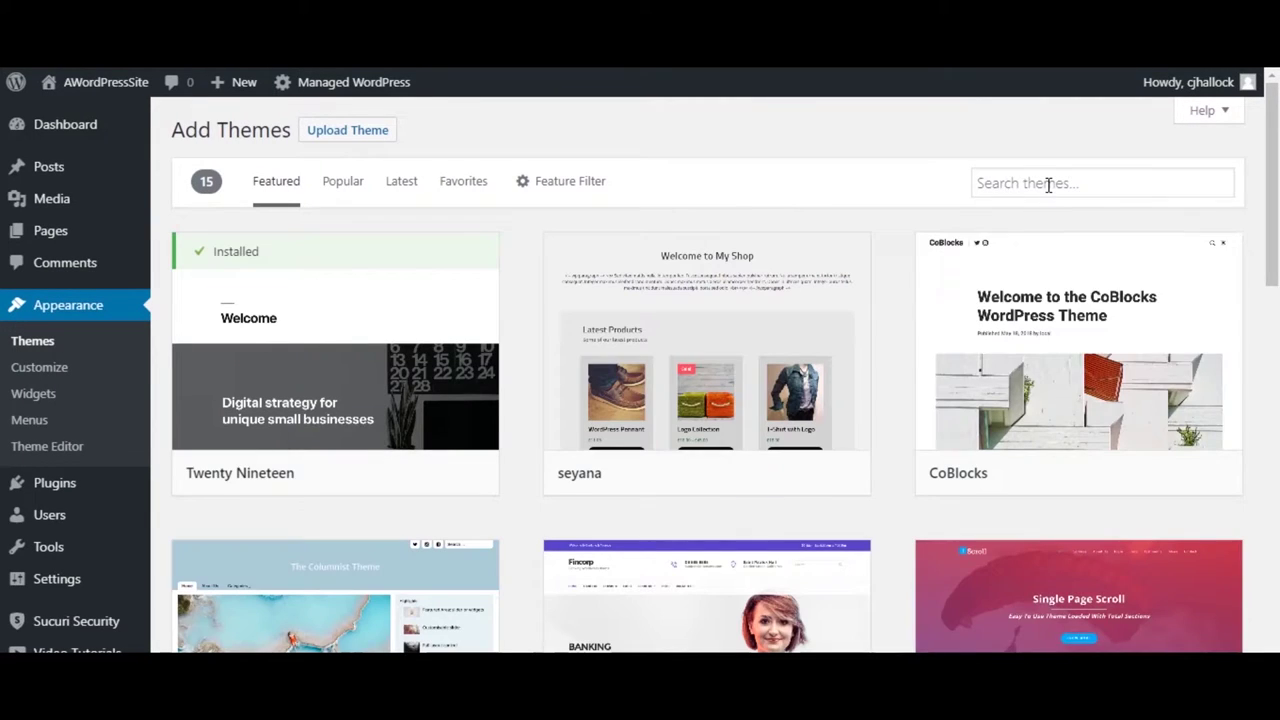
{"action": "left_click", "coordinate": [1048, 183]}
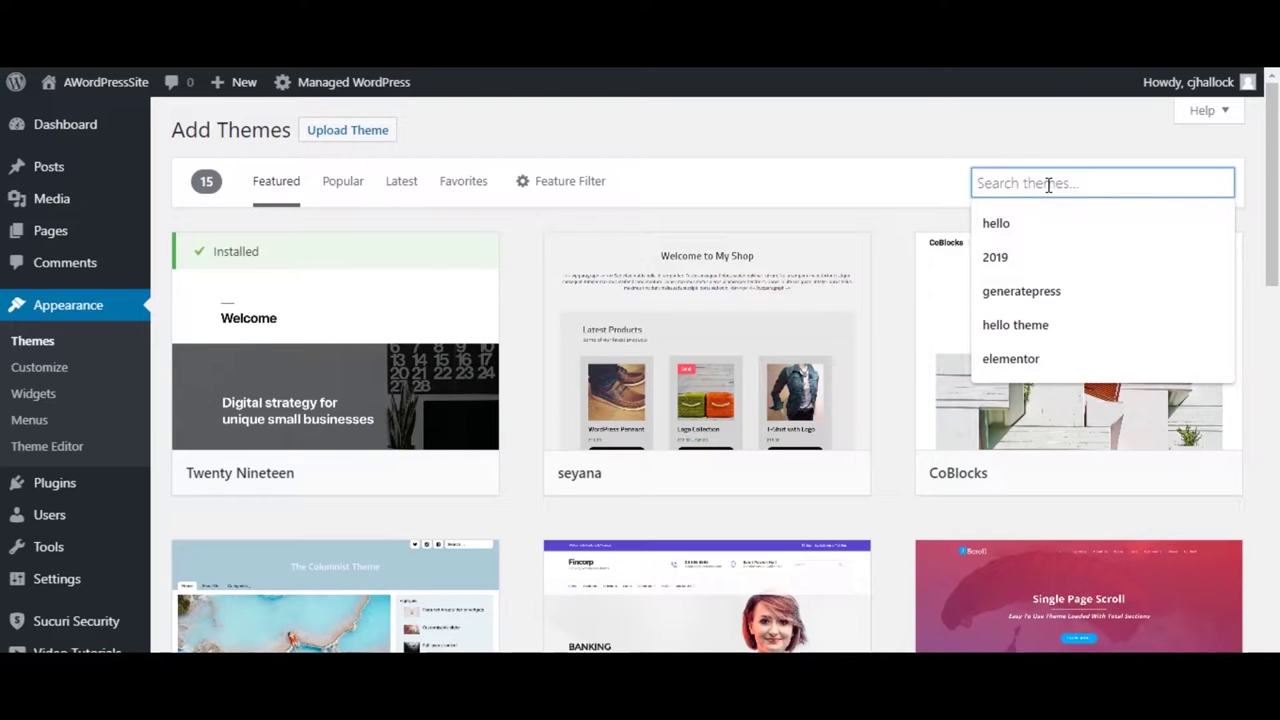
{"action": "type", "text": "hello"}
{"action": "key", "text": "Return"}
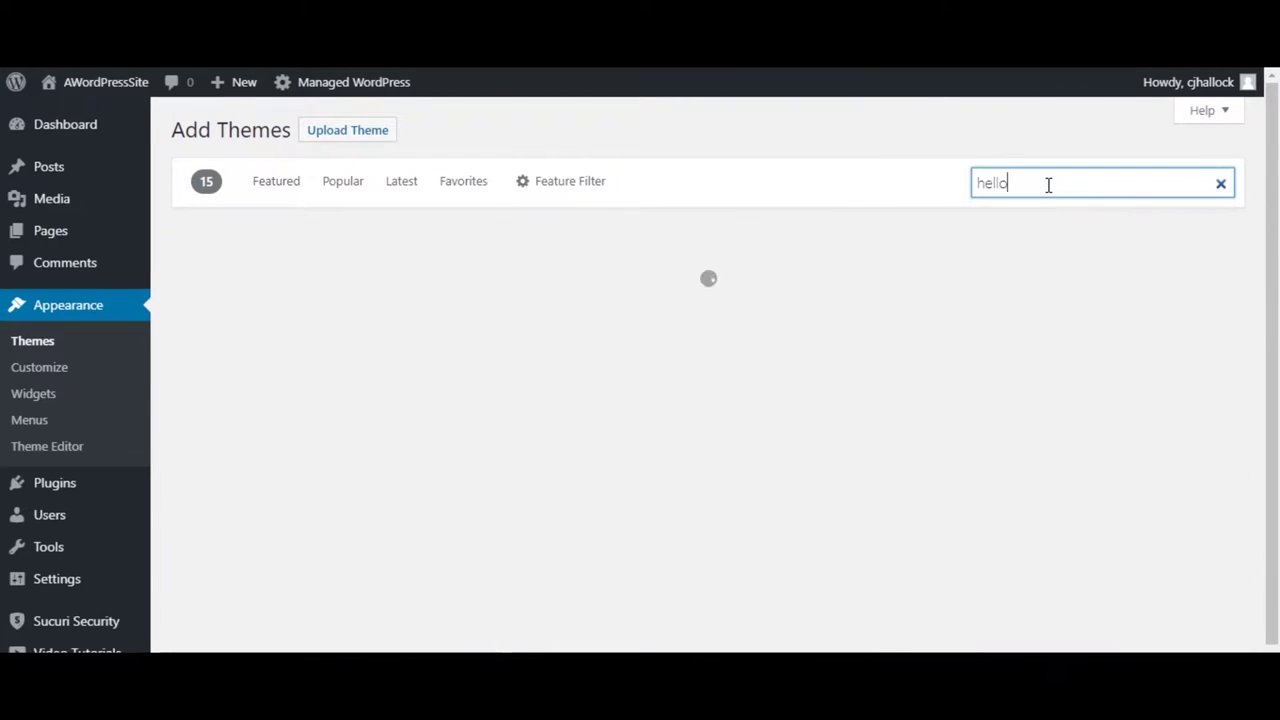
Install the Hello Elementor theme from the search results and activate it
{"action": "mouse_move", "coordinate": [410, 278]}
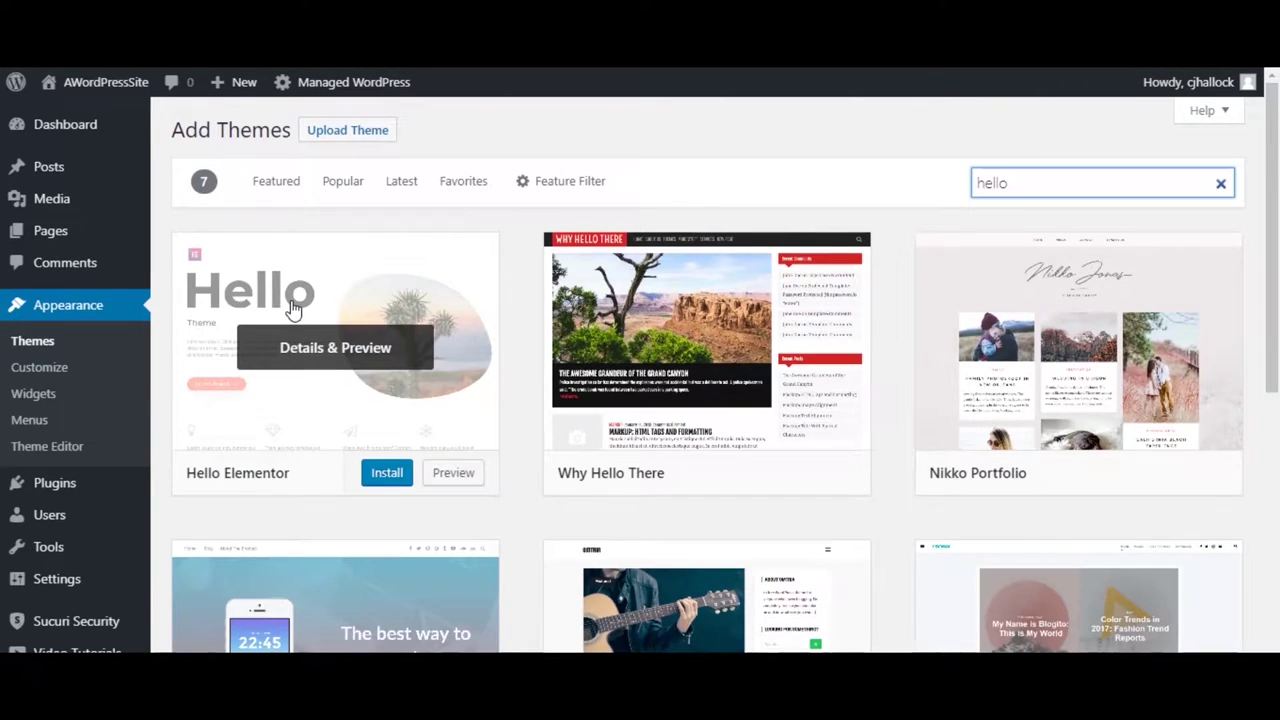
{"action": "left_click", "coordinate": [388, 473]}
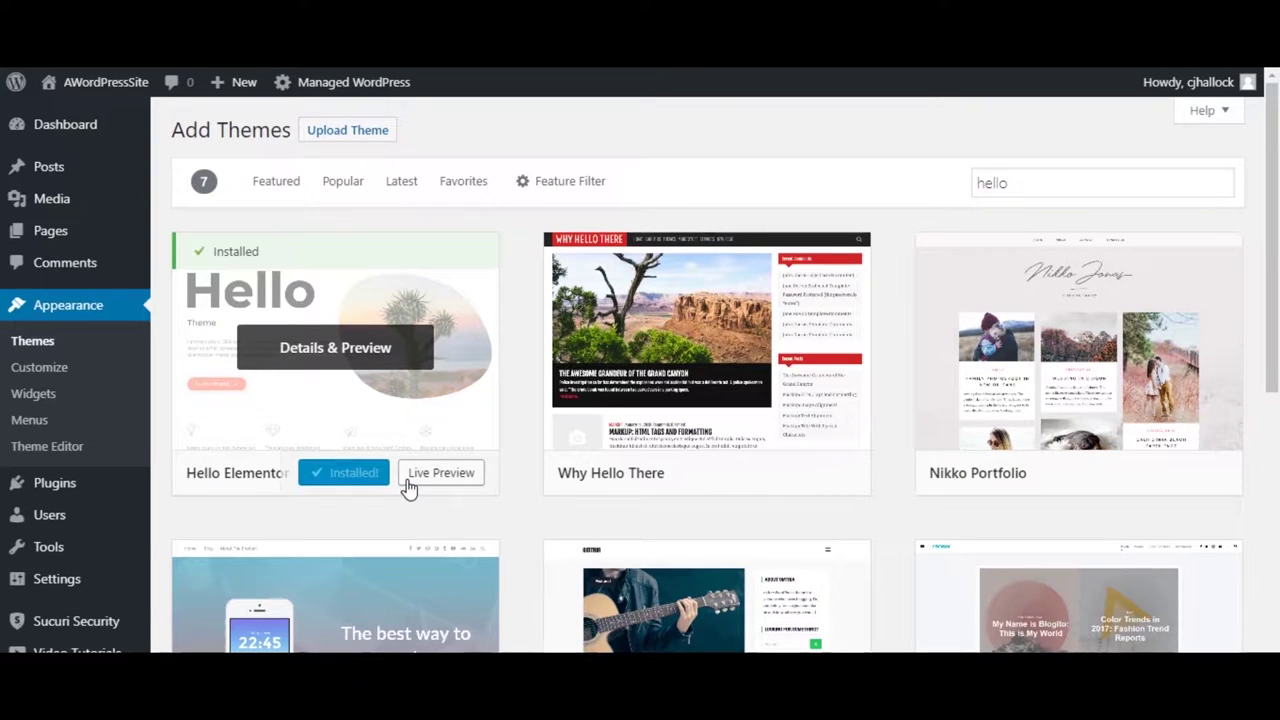
{"action": "left_click", "coordinate": [361, 478]}
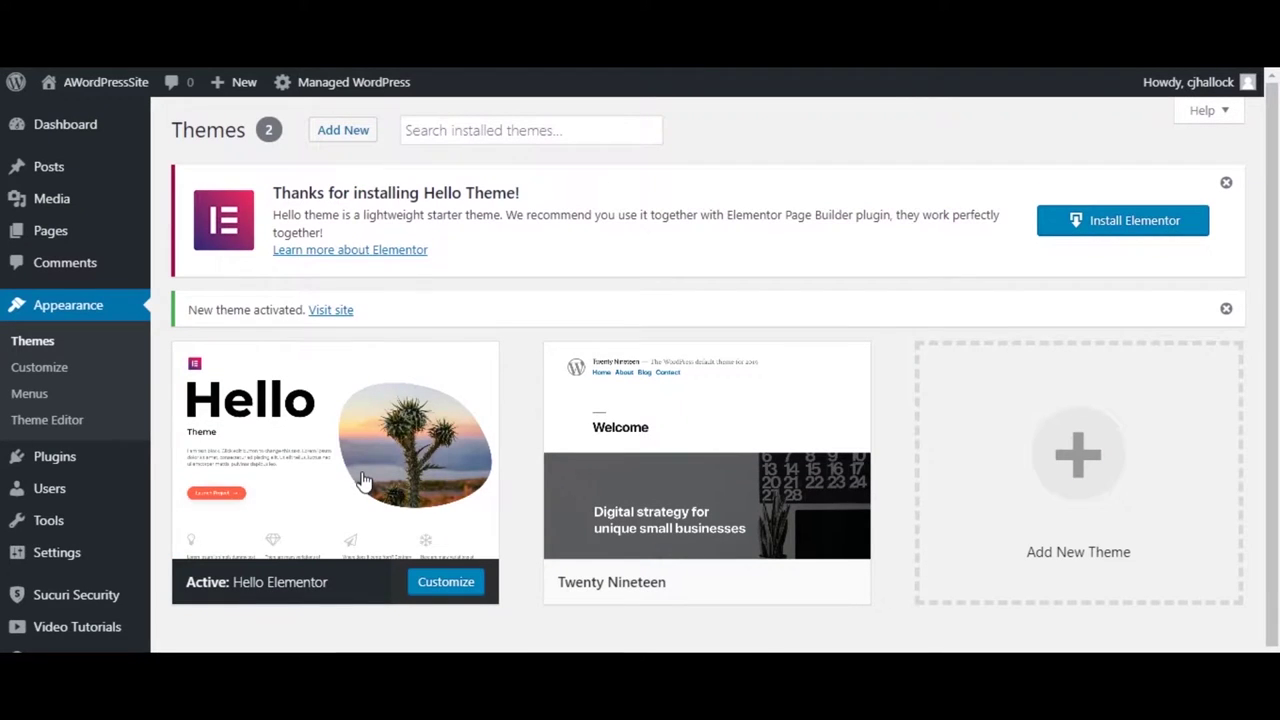
{"action": "mouse_move", "coordinate": [90, 120]}
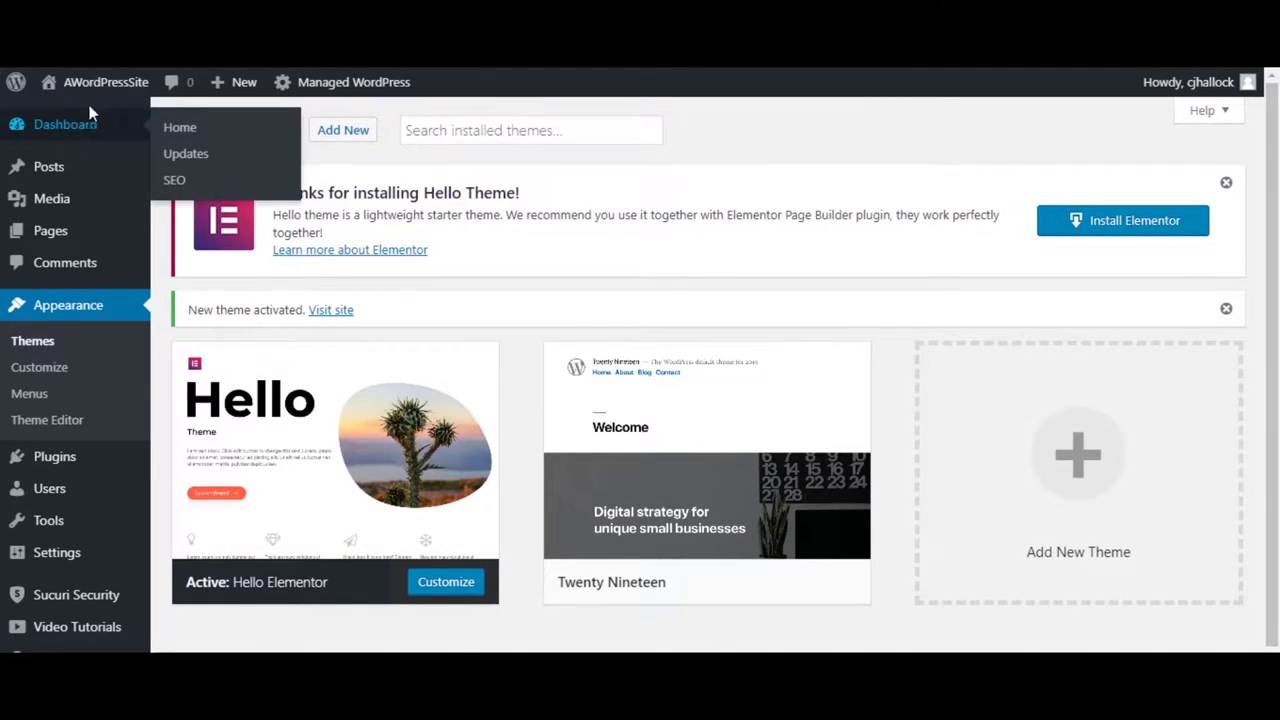
View the live site in a separate browser tab with the new theme, and return to the Themes page
{"action": "right_click", "coordinate": [106, 80]}
{"action": "left_click", "coordinate": [138, 88]}
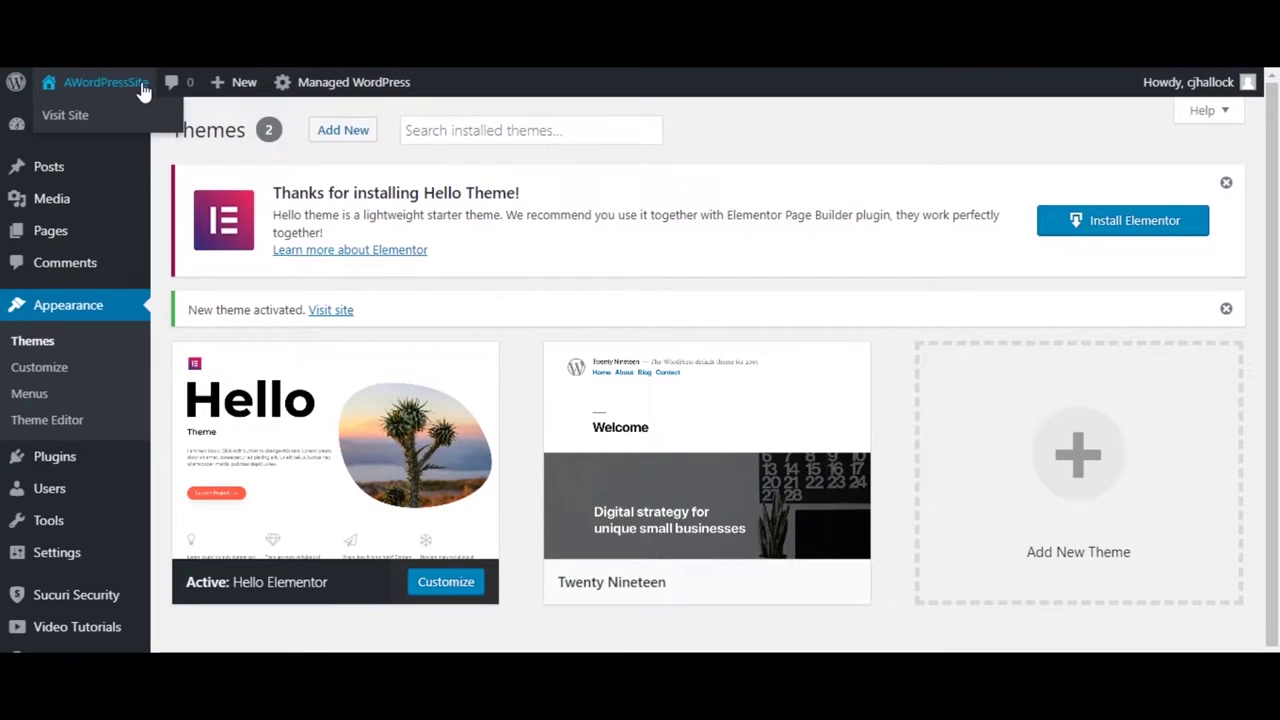
{"action": "key", "text": "ctrl+Tab"}
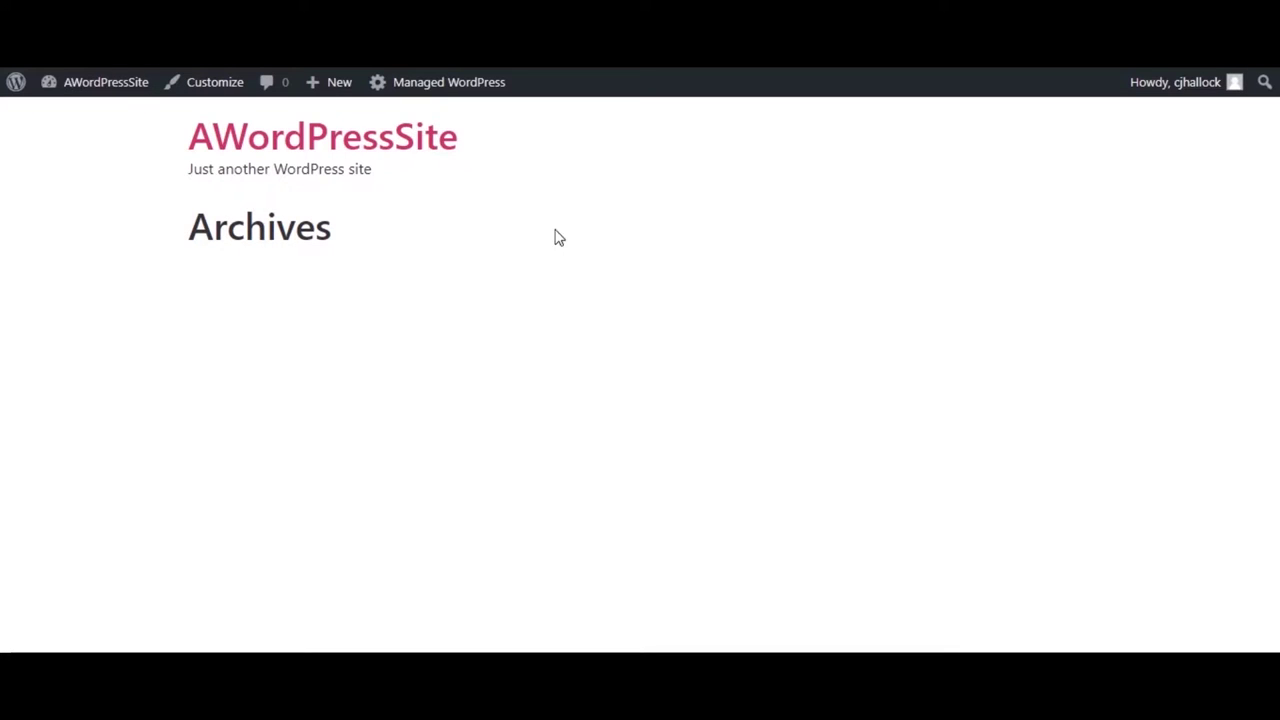
{"action": "key", "text": "ctrl+shift+Tab"}
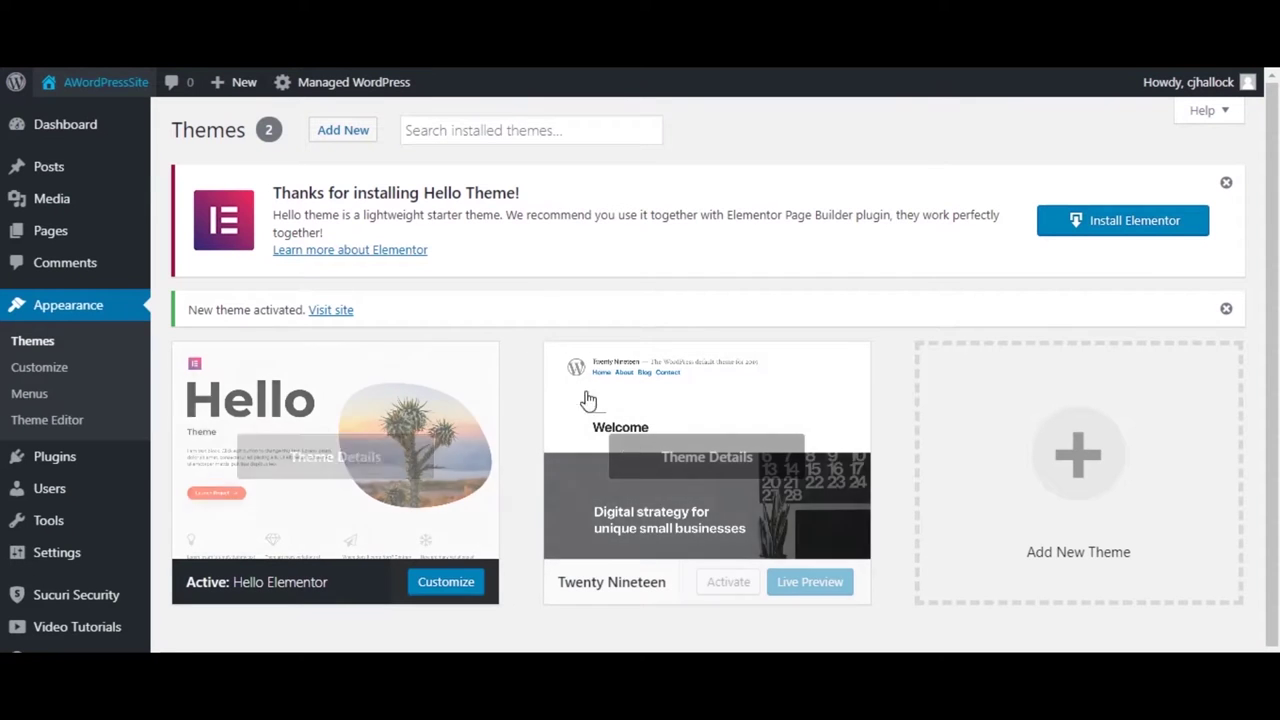
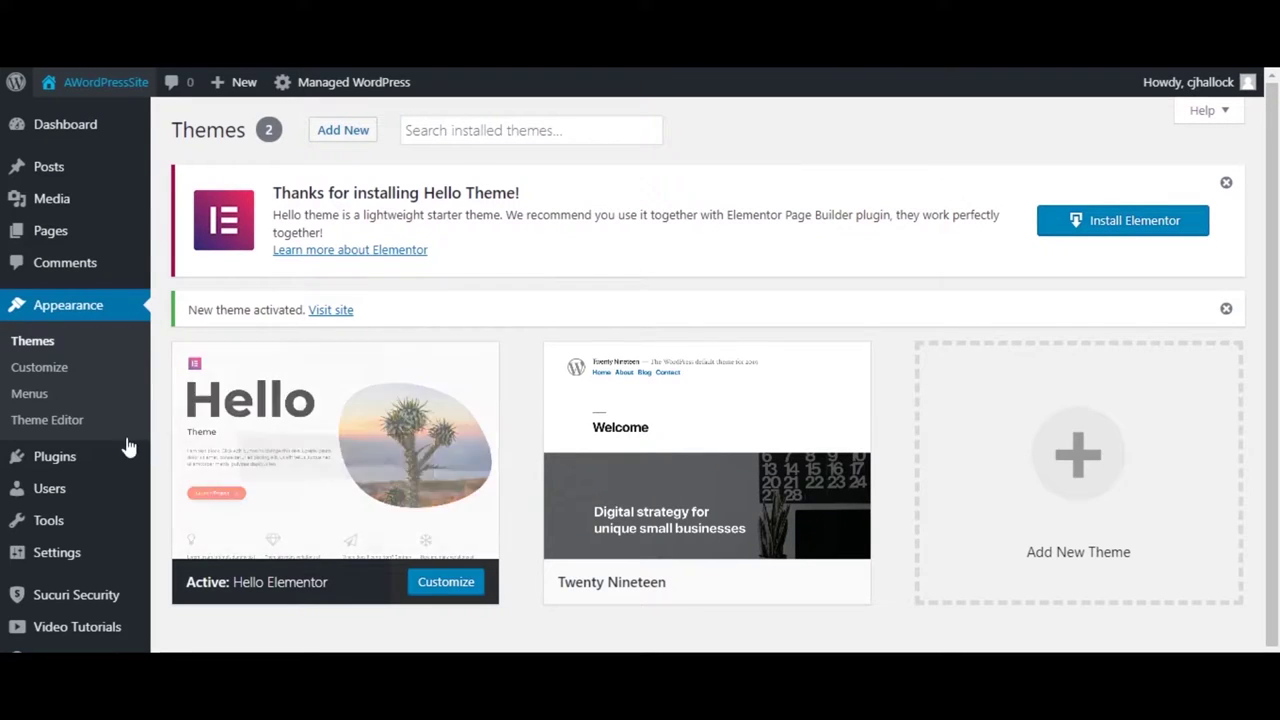
Search the plugin directory for "wp favs", then install and activate the Wp Favs – Plugin Manager plugin
{"action": "mouse_move", "coordinate": [100, 462]}
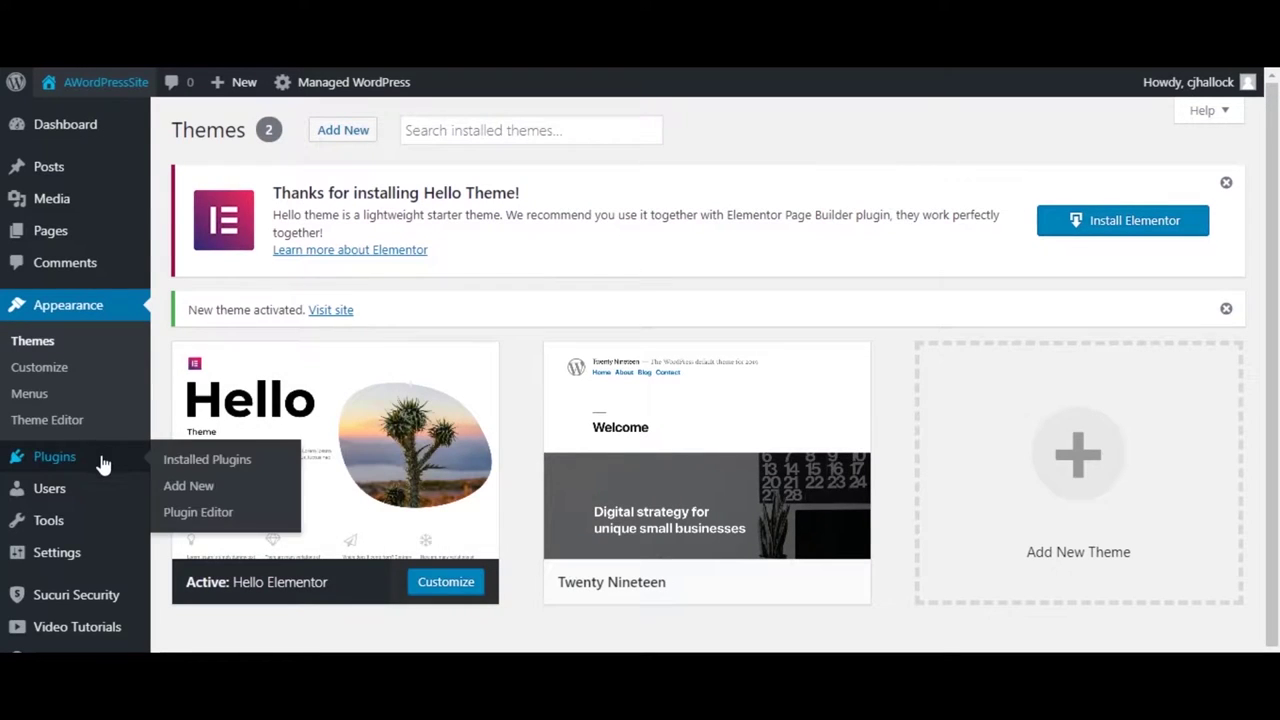
{"action": "left_click", "coordinate": [203, 484]}
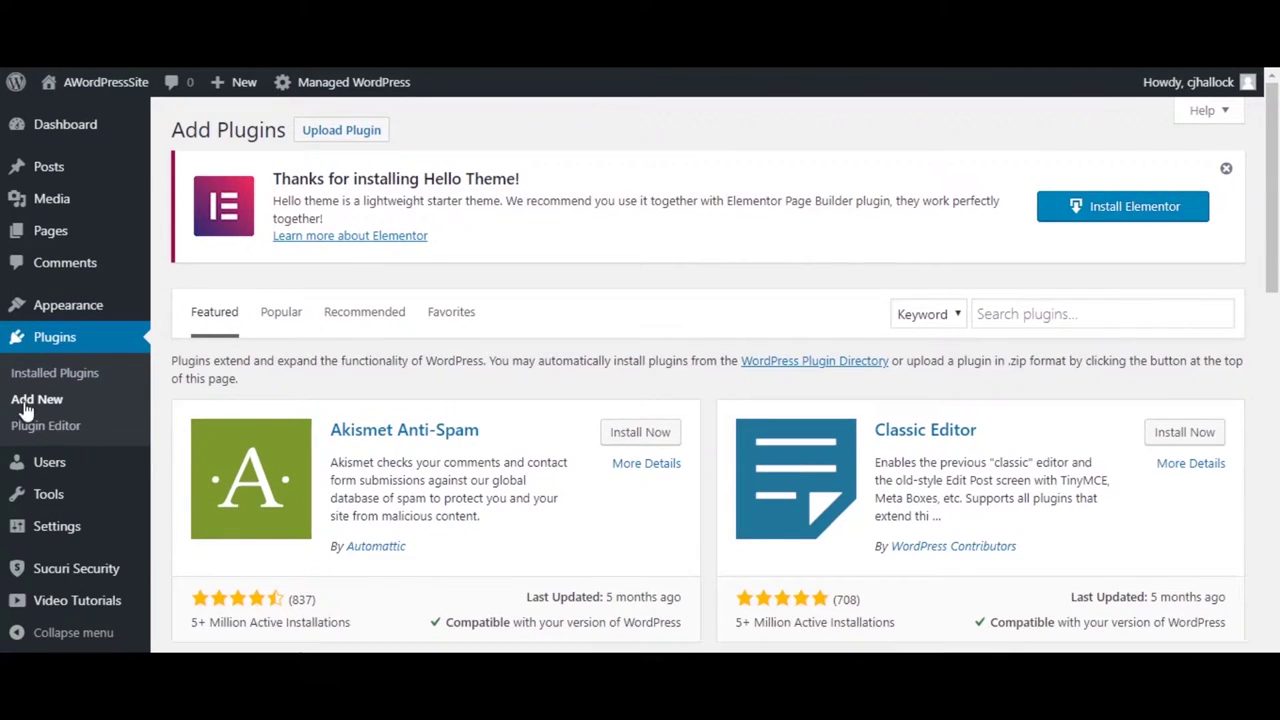
{"action": "left_click", "coordinate": [1062, 313]}
{"action": "type", "text": "wp favs"}
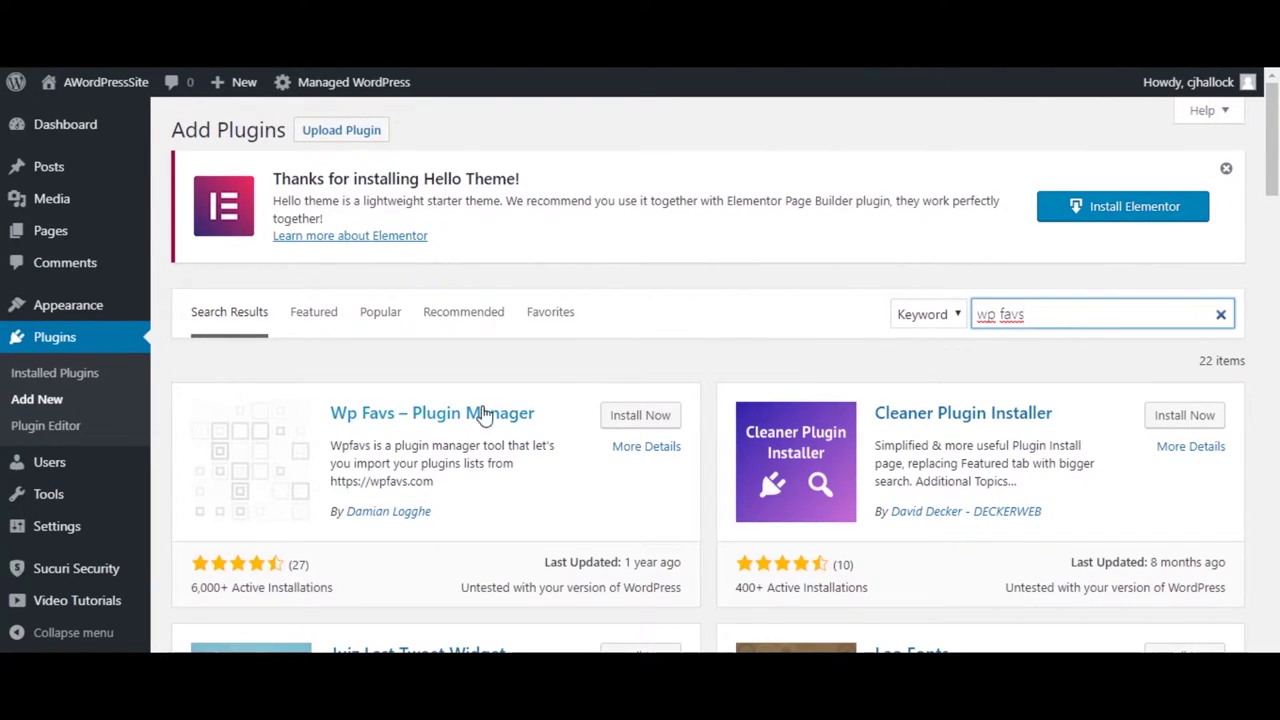
{"action": "left_click", "coordinate": [640, 416]}
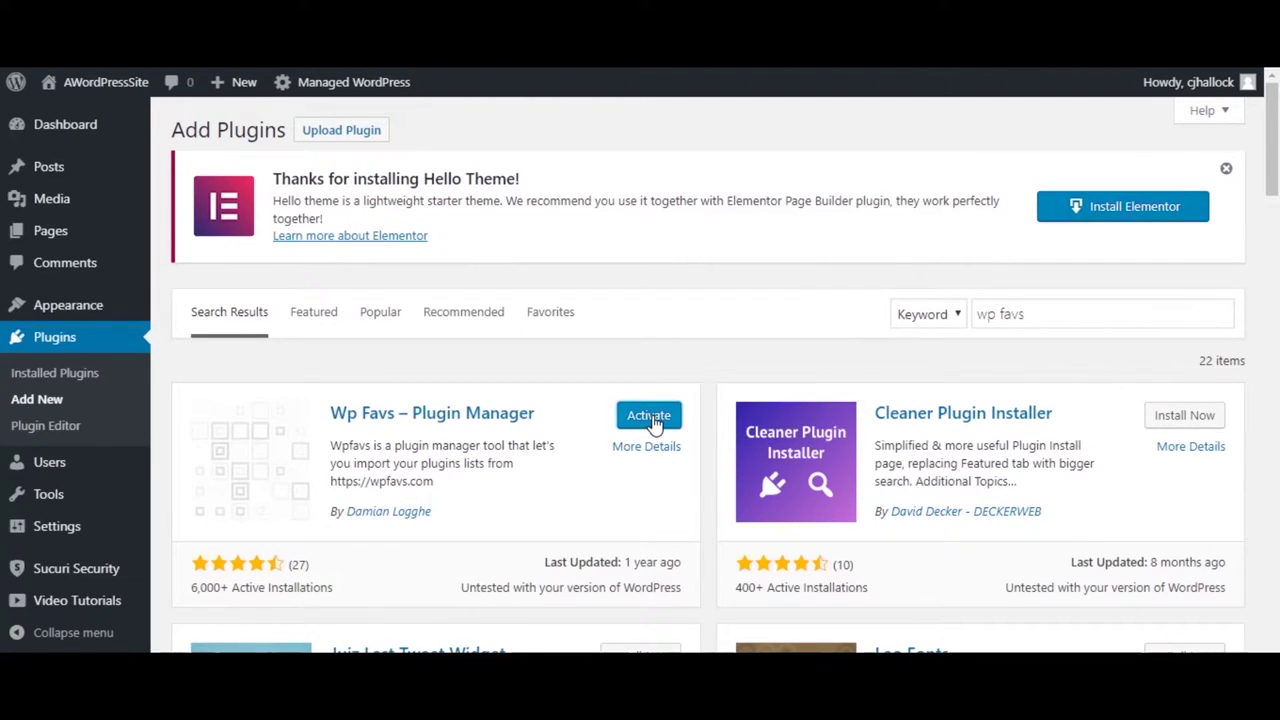
{"action": "left_click", "coordinate": [649, 416]}
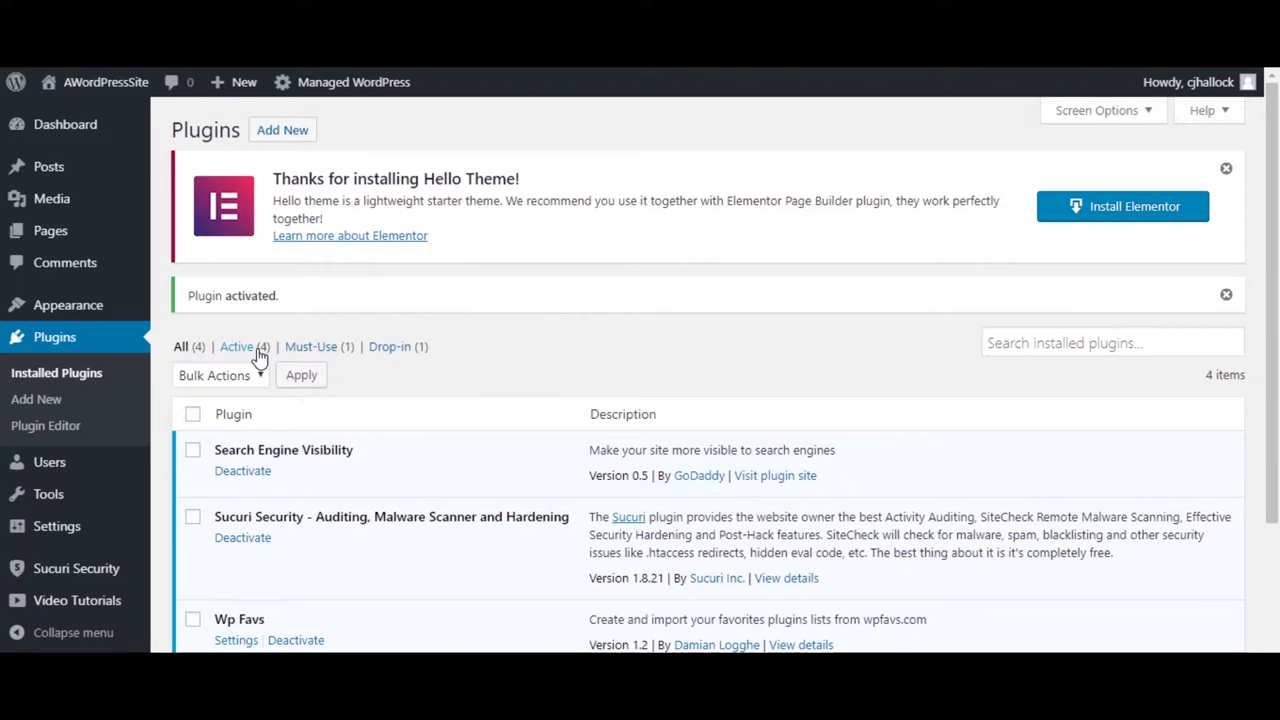
Open the Wp Favs tool and copy the plugin bulk installer quick key from the web page that provides it
{"action": "mouse_move", "coordinate": [88, 502]}
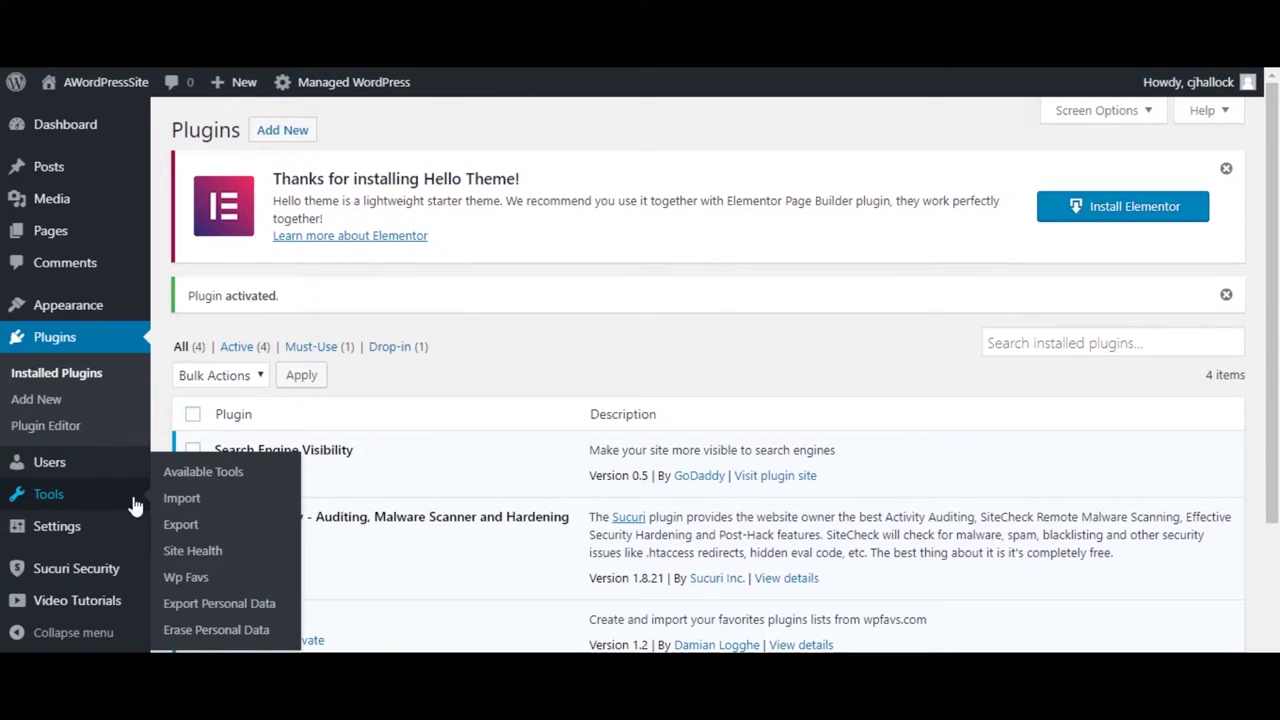
{"action": "left_click", "coordinate": [190, 578]}
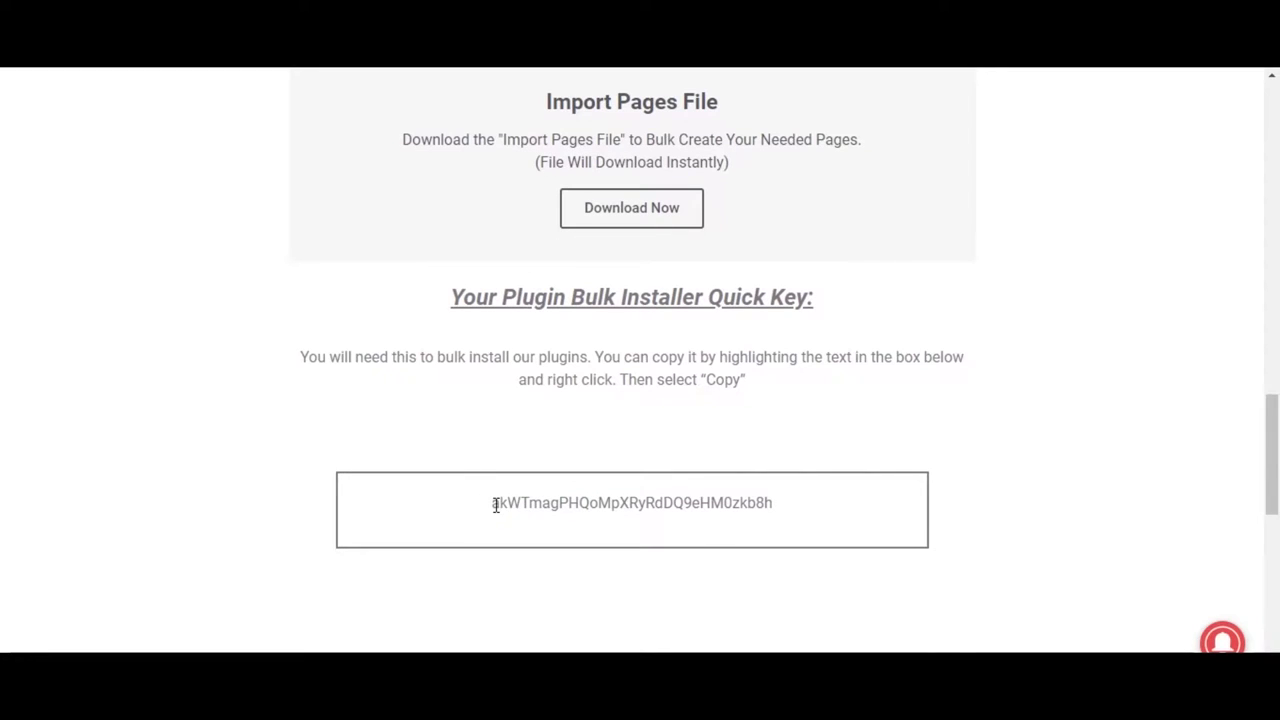
{"action": "left_click_drag", "start_coordinate": [495, 505], "coordinate": [777, 523]}
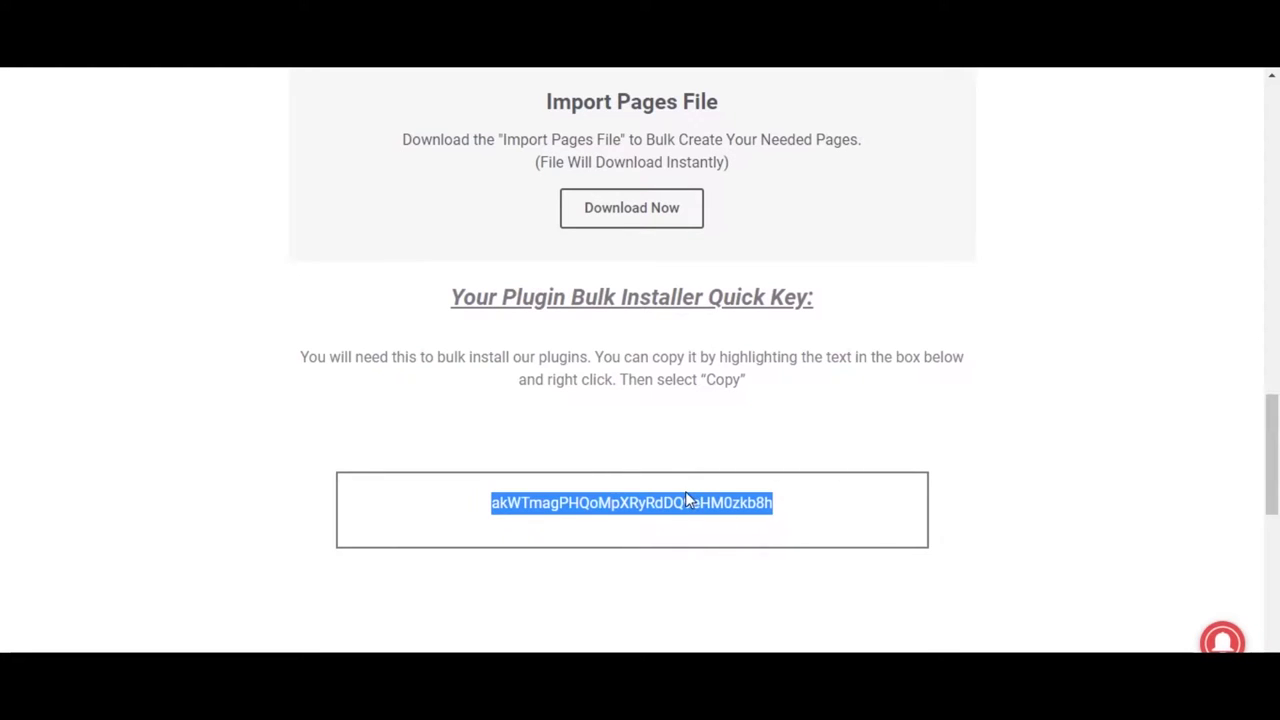
{"action": "right_click", "coordinate": [688, 507]}
{"action": "left_click", "coordinate": [737, 519]}
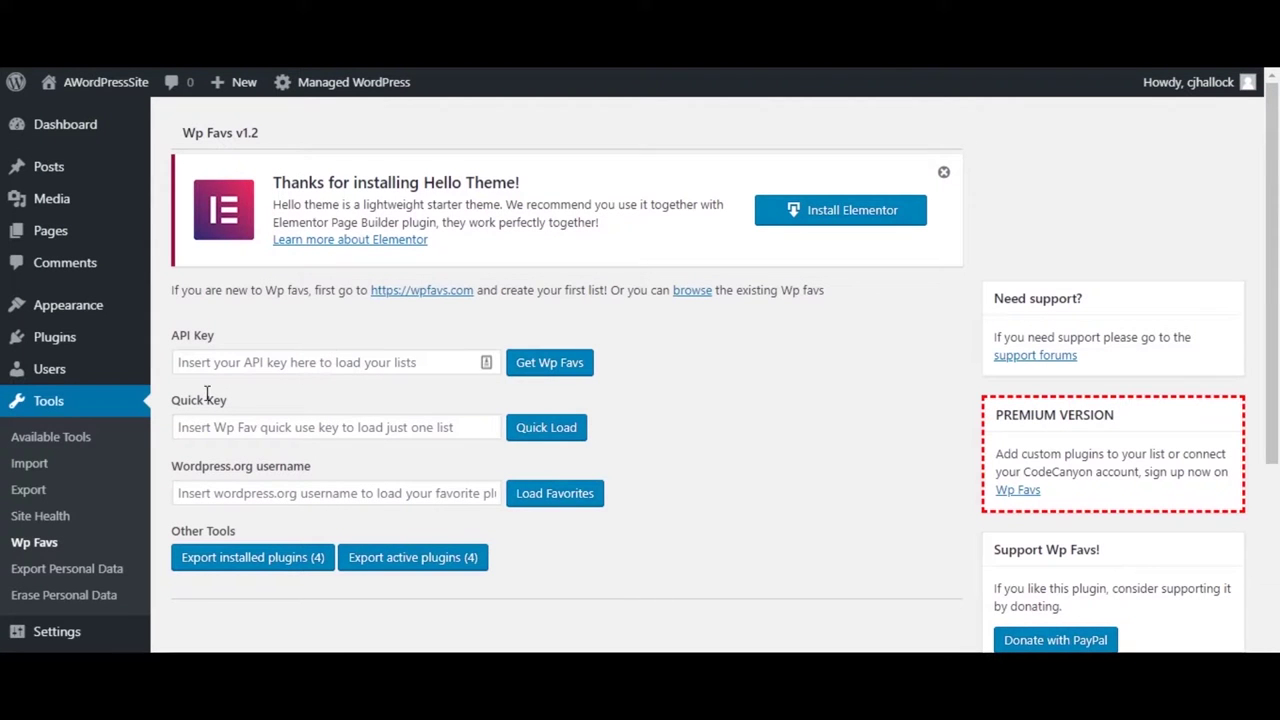
Paste the quick key into the Wp Favs Quick Key field, load its list and run the WebdesignWebinar.com Core Plugins list
{"action": "left_click", "coordinate": [263, 427]}
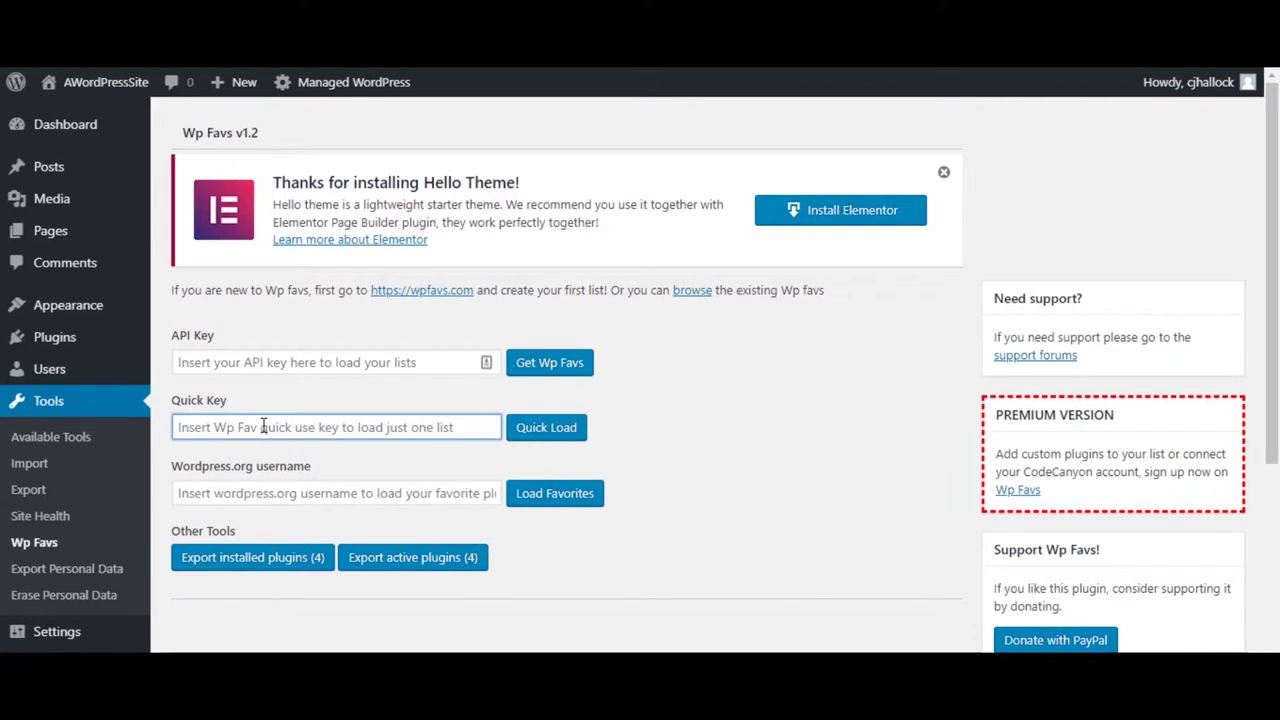
{"action": "right_click", "coordinate": [263, 427]}
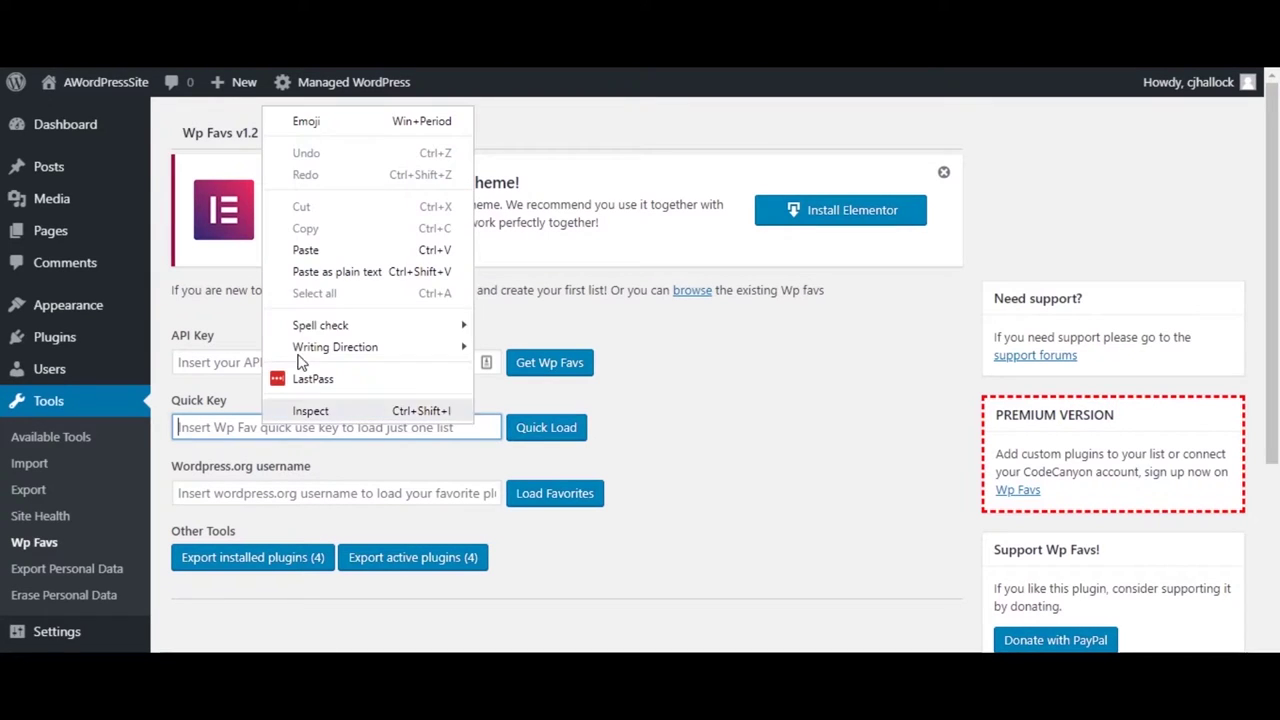
{"action": "left_click", "coordinate": [340, 248]}
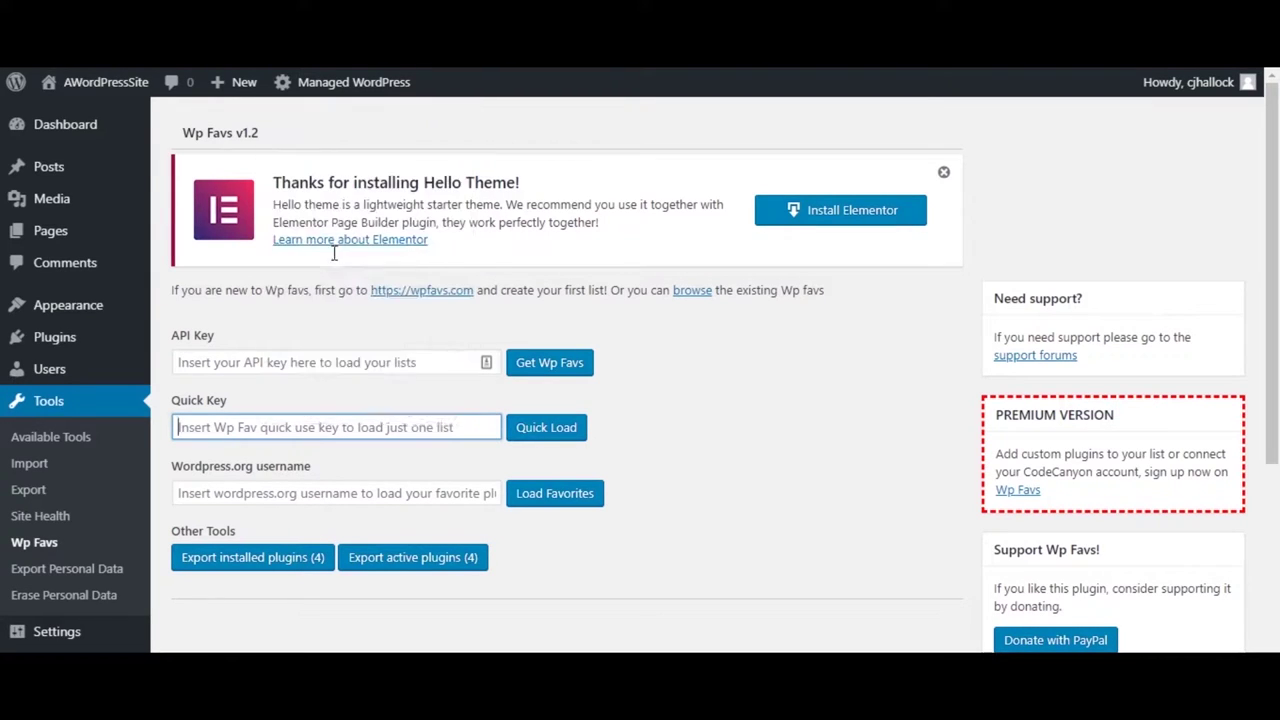
{"action": "left_click", "coordinate": [546, 428]}
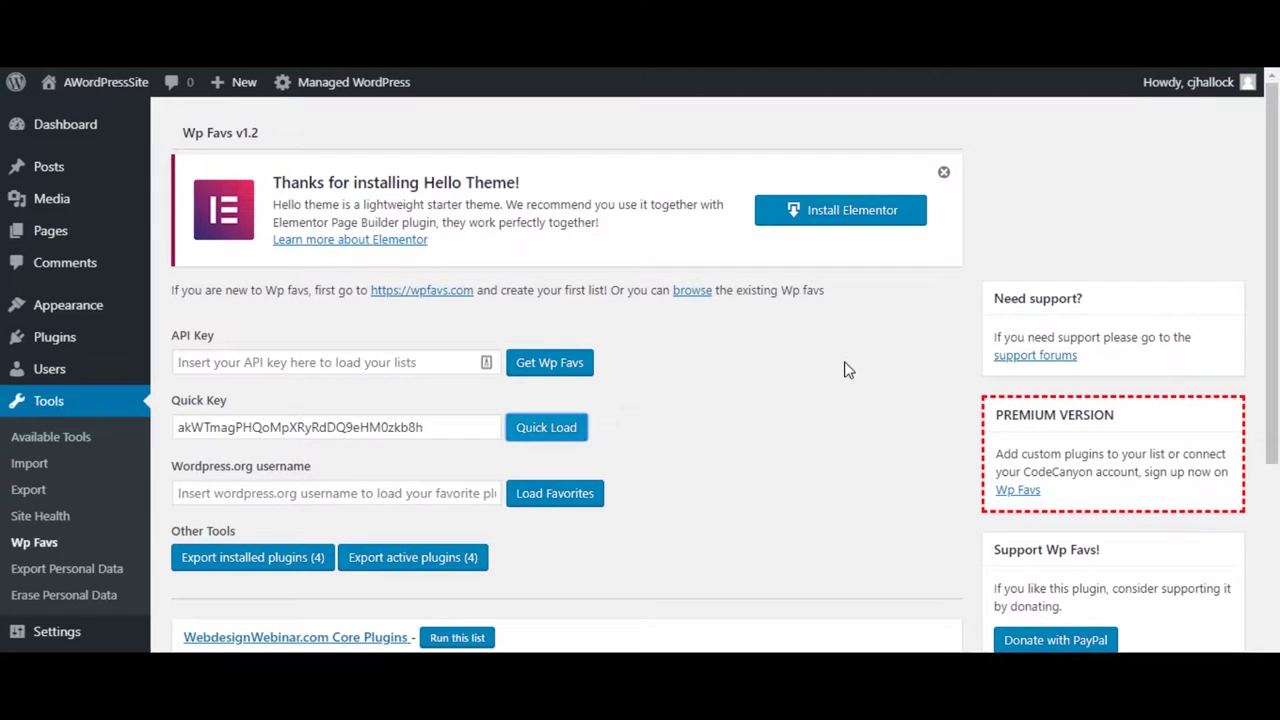
{"action": "scroll", "coordinate": [845, 370], "scroll_direction": "down", "scroll_amount": 2}
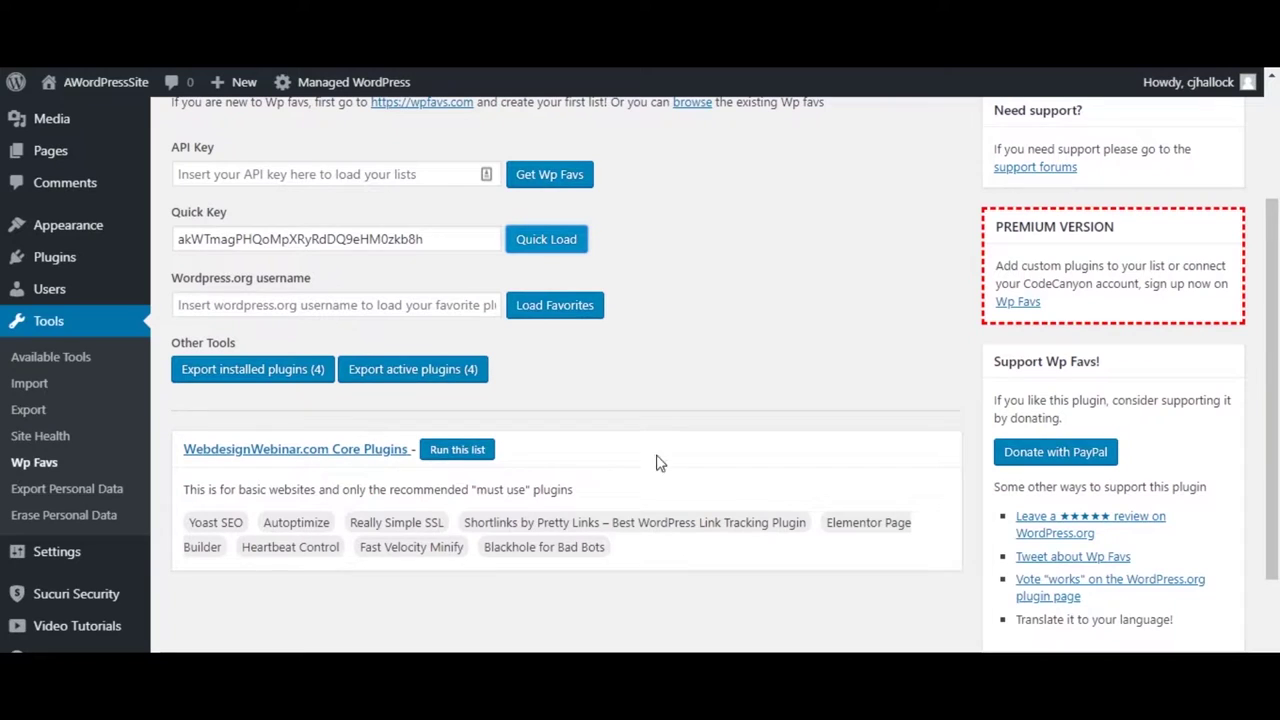
{"action": "left_click", "coordinate": [453, 458]}
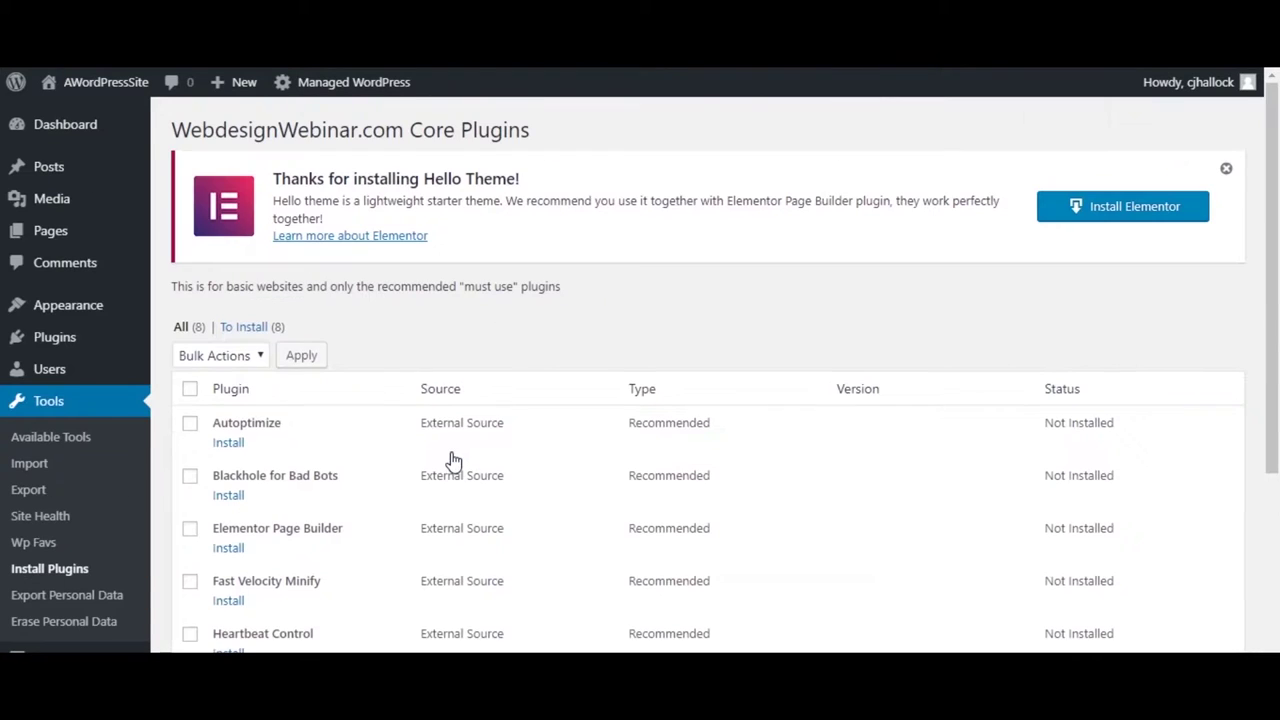
Bulk install all plugins in the WebdesignWebinar.com Core Plugins list and return to the Wpfavs installer
{"action": "left_click", "coordinate": [190, 389]}
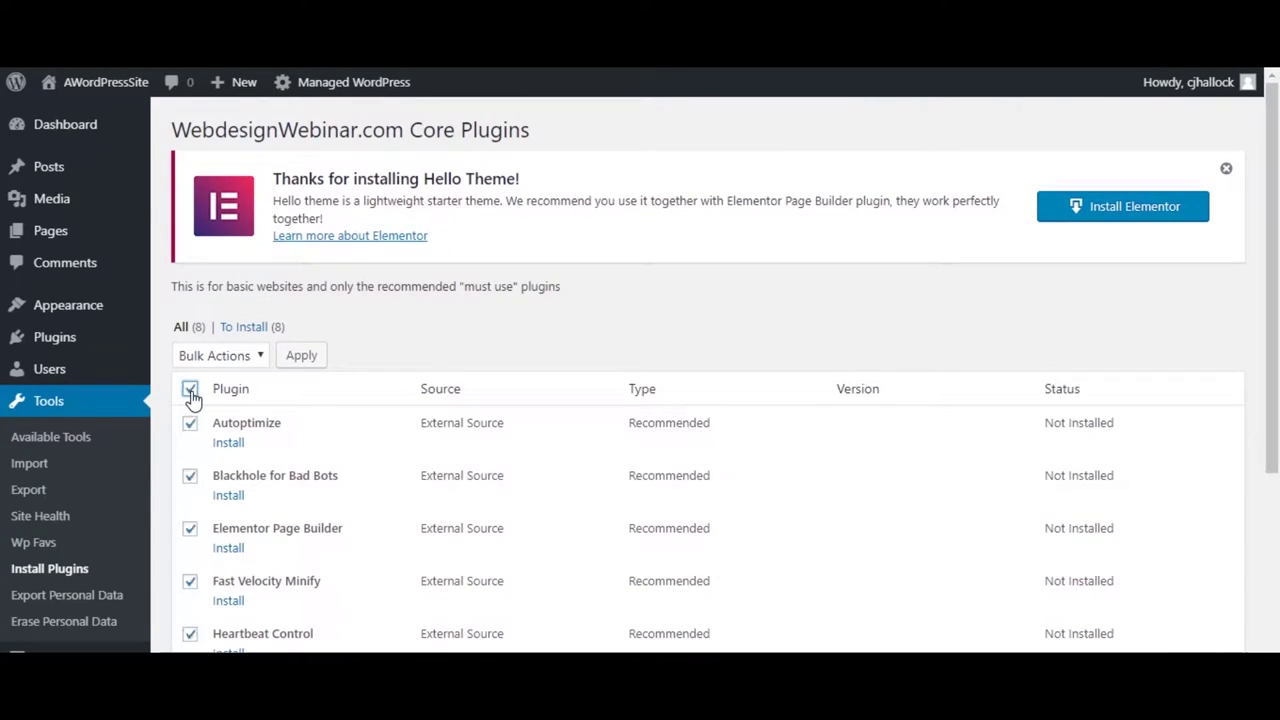
{"action": "scroll", "coordinate": [363, 443], "scroll_direction": "down", "scroll_amount": 3}
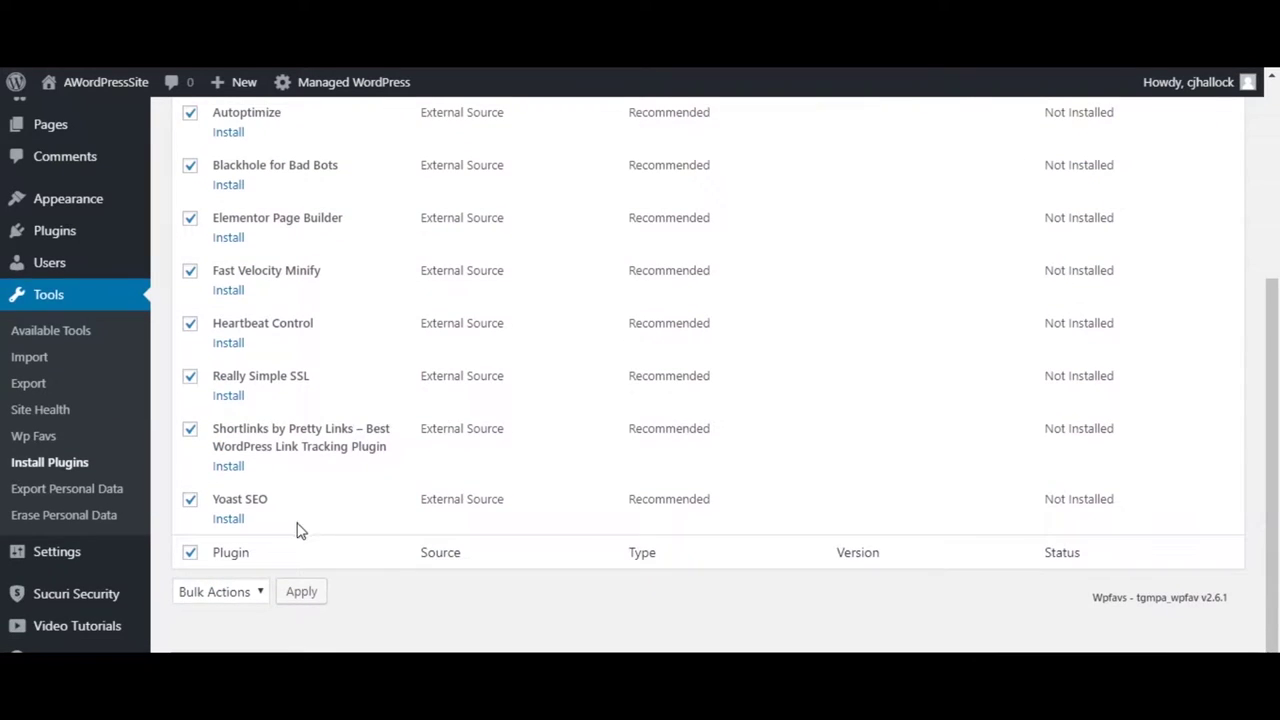
{"action": "scroll", "coordinate": [355, 340], "scroll_direction": "up", "scroll_amount": 3}
{"action": "left_click", "coordinate": [238, 358]}
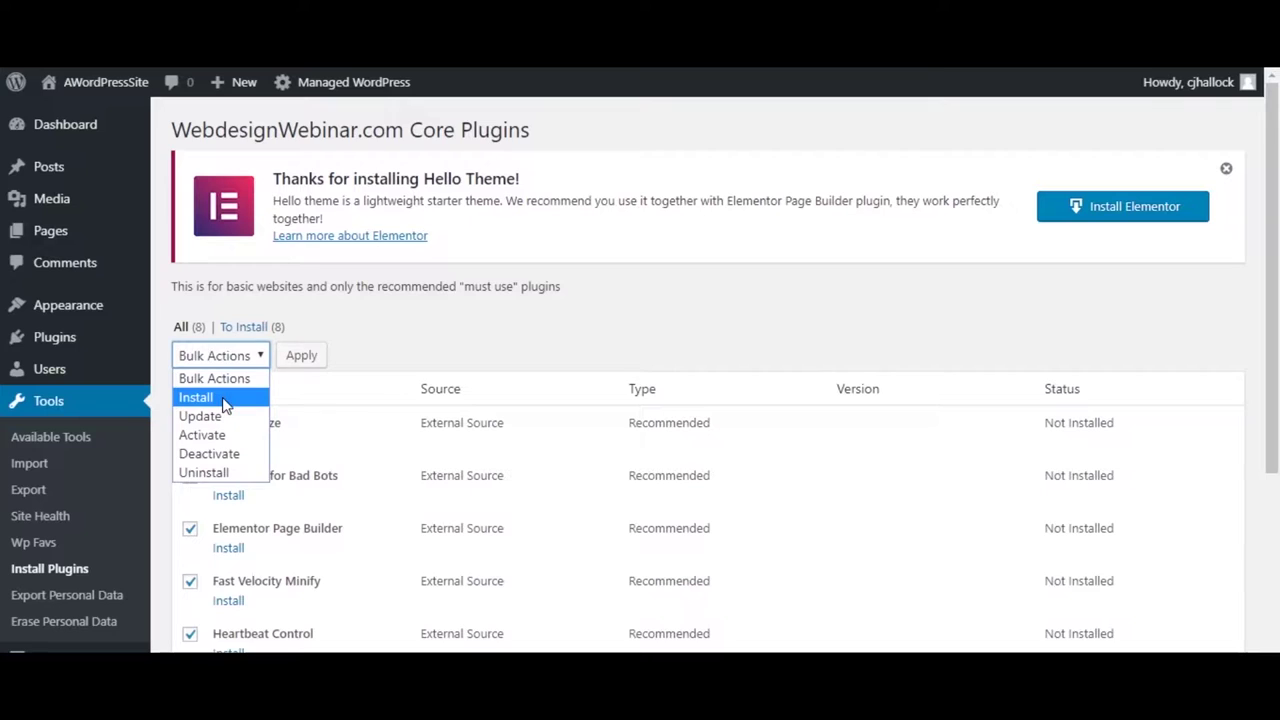
{"action": "left_click", "coordinate": [224, 399]}
{"action": "left_click", "coordinate": [306, 361]}
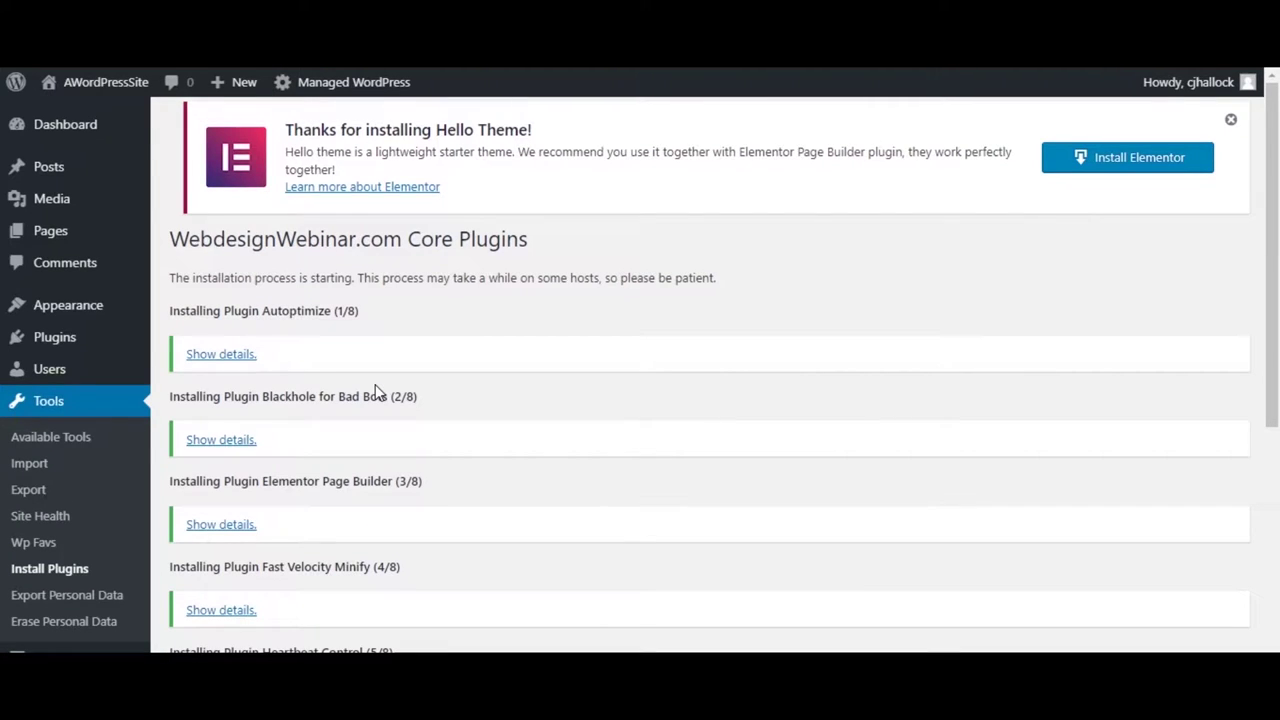
{"action": "scroll", "coordinate": [455, 315], "scroll_direction": "down", "scroll_amount": 4}
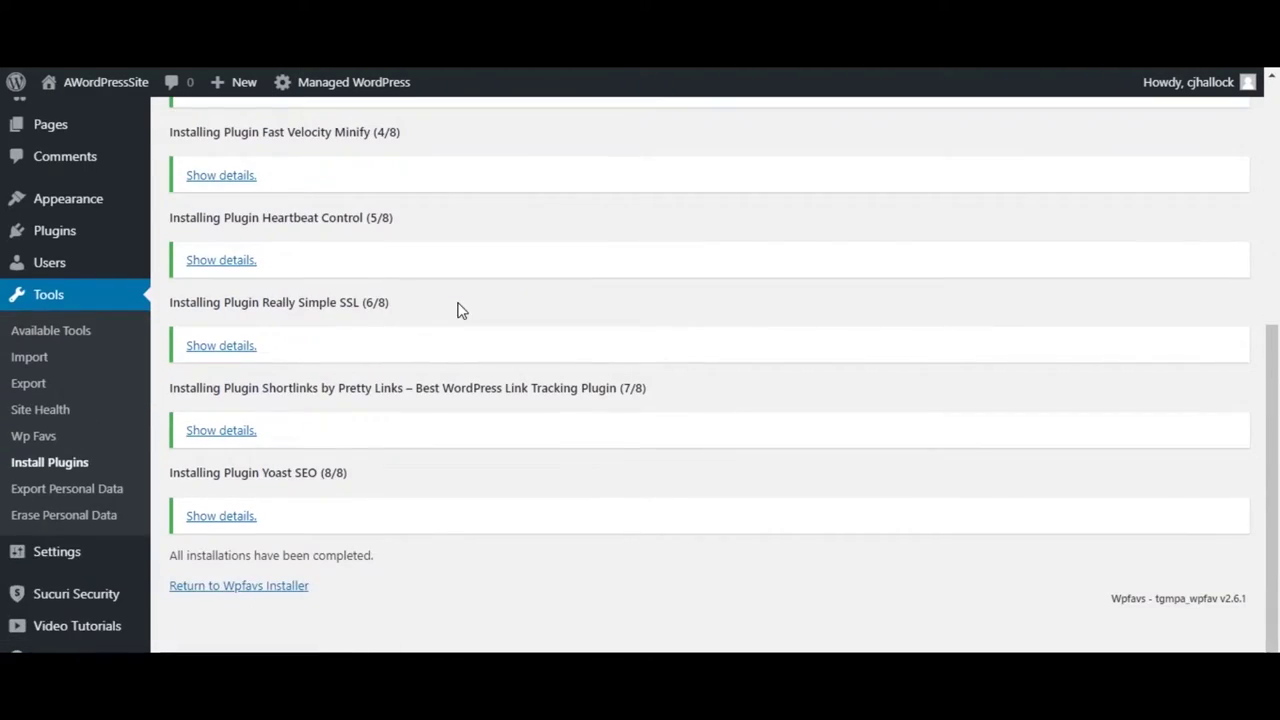
{"action": "left_click", "coordinate": [218, 590]}
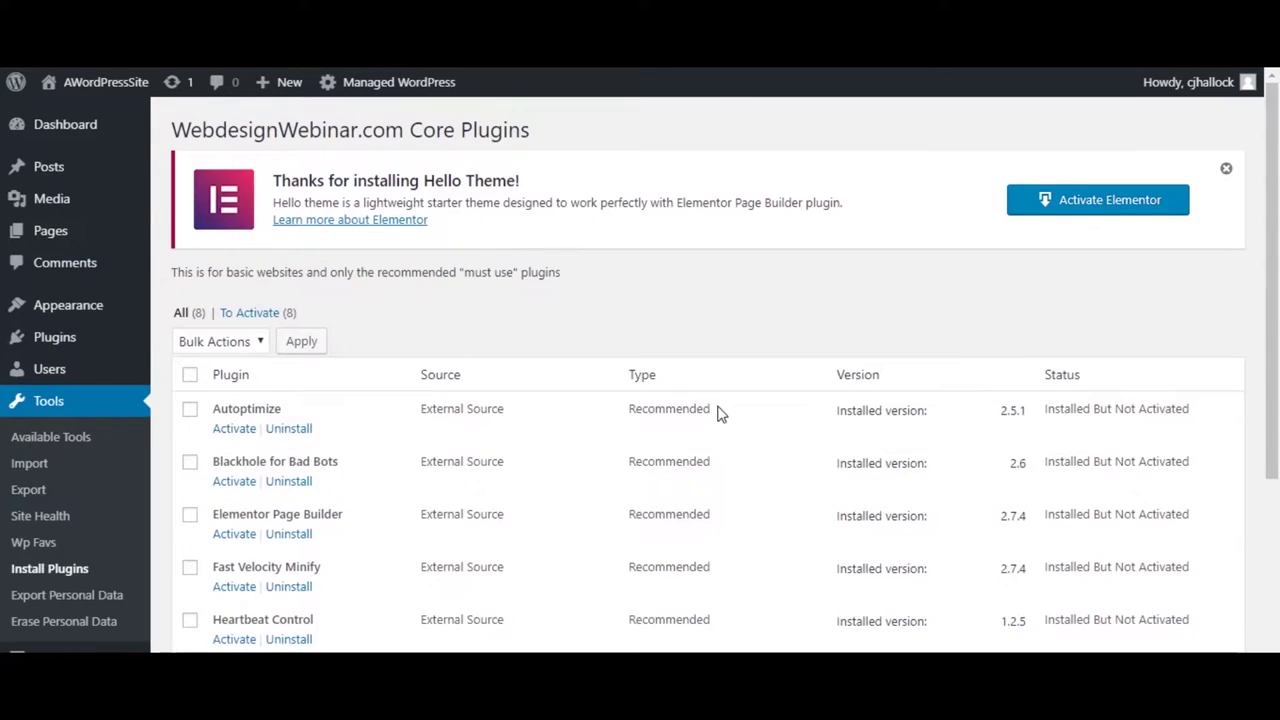
Review the activation status of the newly installed plugins in the Wpfavs installer and on the Installed Plugins page
{"action": "scroll", "coordinate": [715, 410], "scroll_direction": "down", "scroll_amount": 3}
{"action": "scroll", "coordinate": [712, 407], "scroll_direction": "up", "scroll_amount": 3}
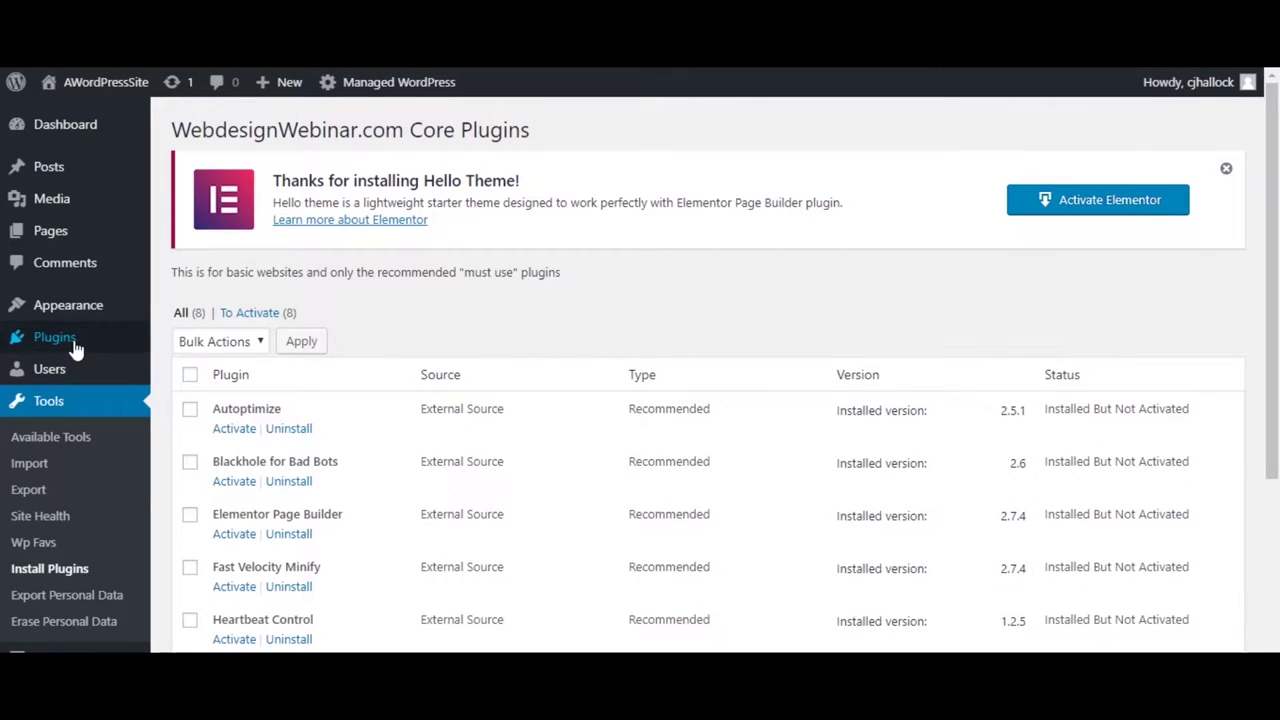
{"action": "mouse_move", "coordinate": [75, 347]}
{"action": "left_click", "coordinate": [206, 341]}
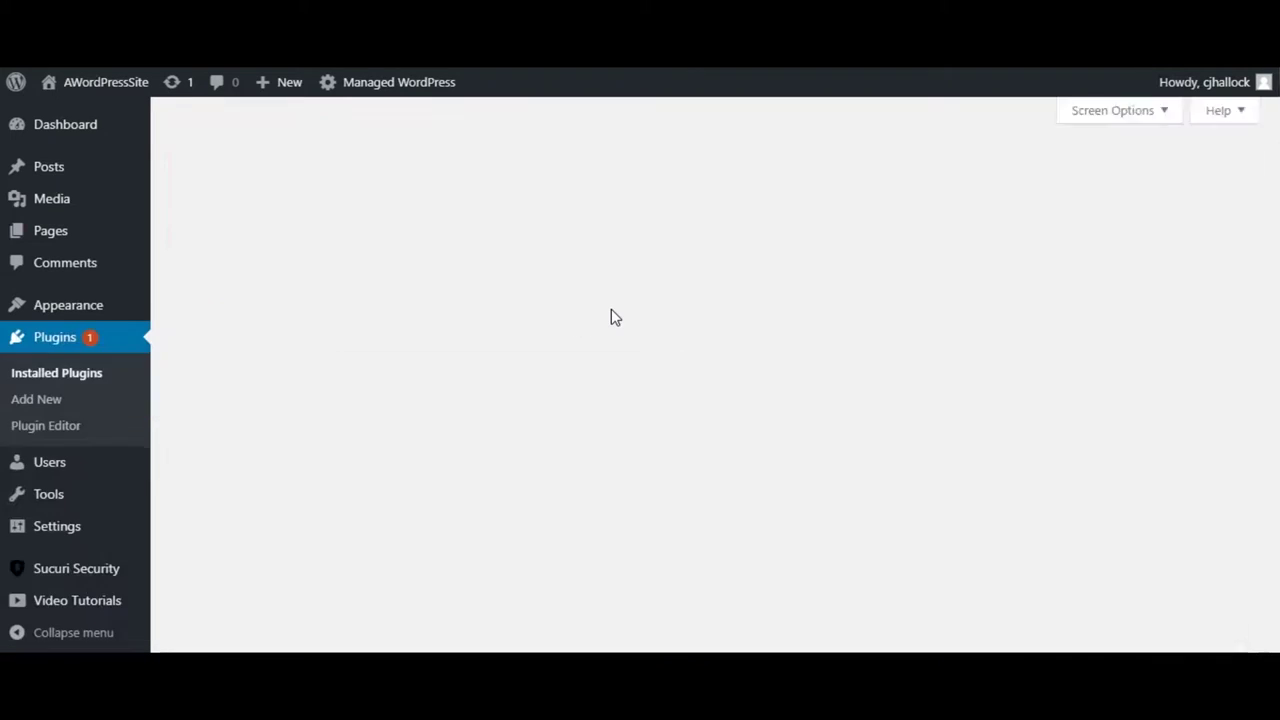
{"action": "scroll", "coordinate": [611, 310], "scroll_direction": "down", "scroll_amount": 8}
{"action": "scroll", "coordinate": [613, 315], "scroll_direction": "up", "scroll_amount": 6}
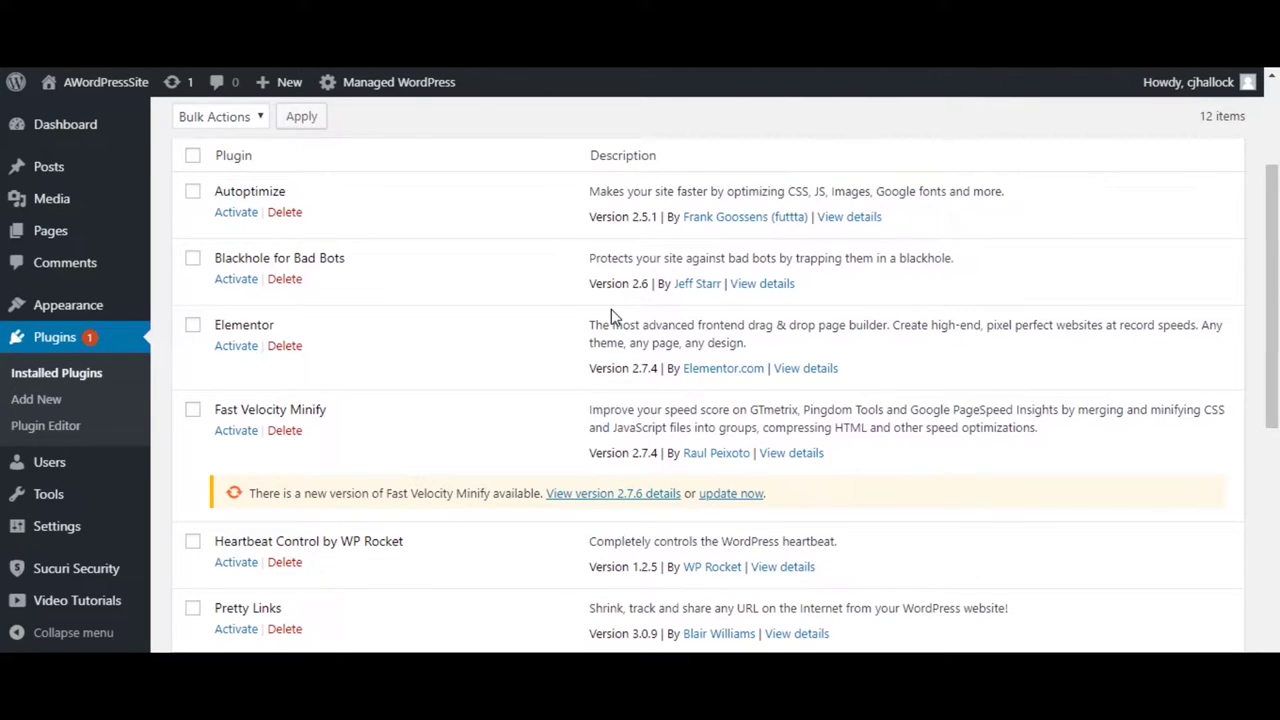
{"action": "scroll", "coordinate": [611, 309], "scroll_direction": "up", "scroll_amount": 1}
{"action": "scroll", "coordinate": [611, 309], "scroll_direction": "down", "scroll_amount": 1}
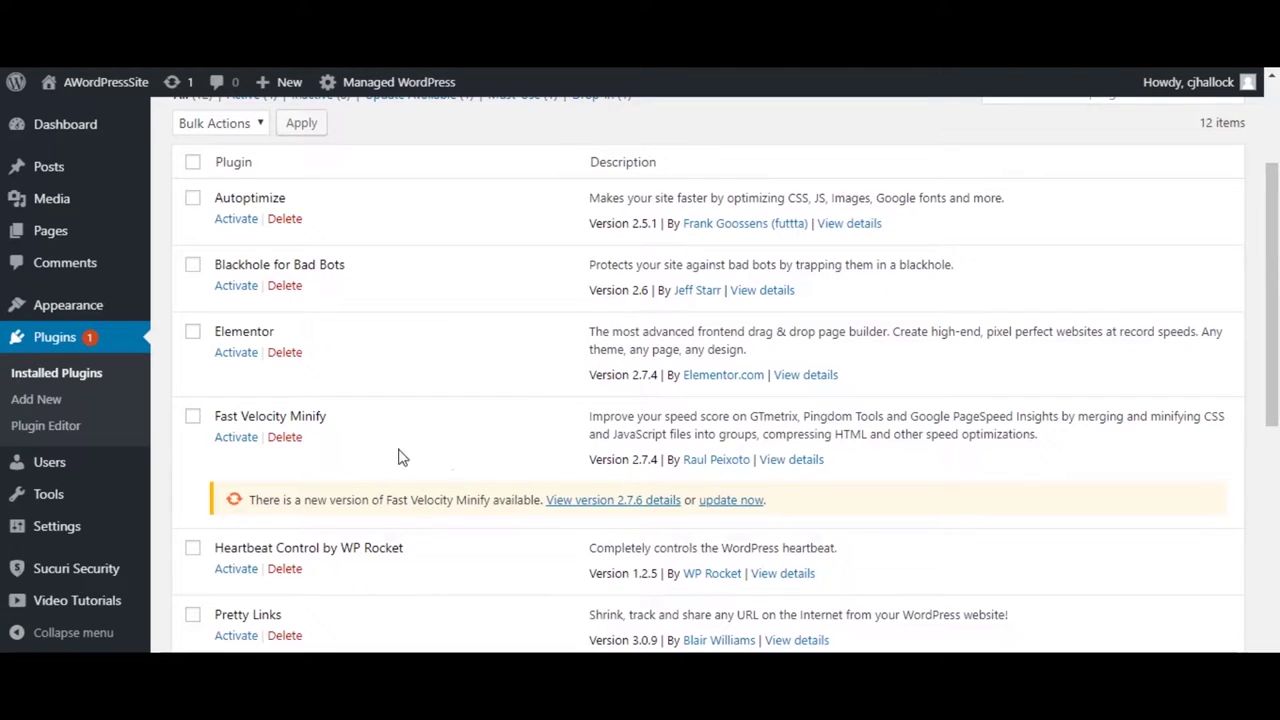
{"action": "scroll", "coordinate": [476, 369], "scroll_direction": "up", "scroll_amount": 2}
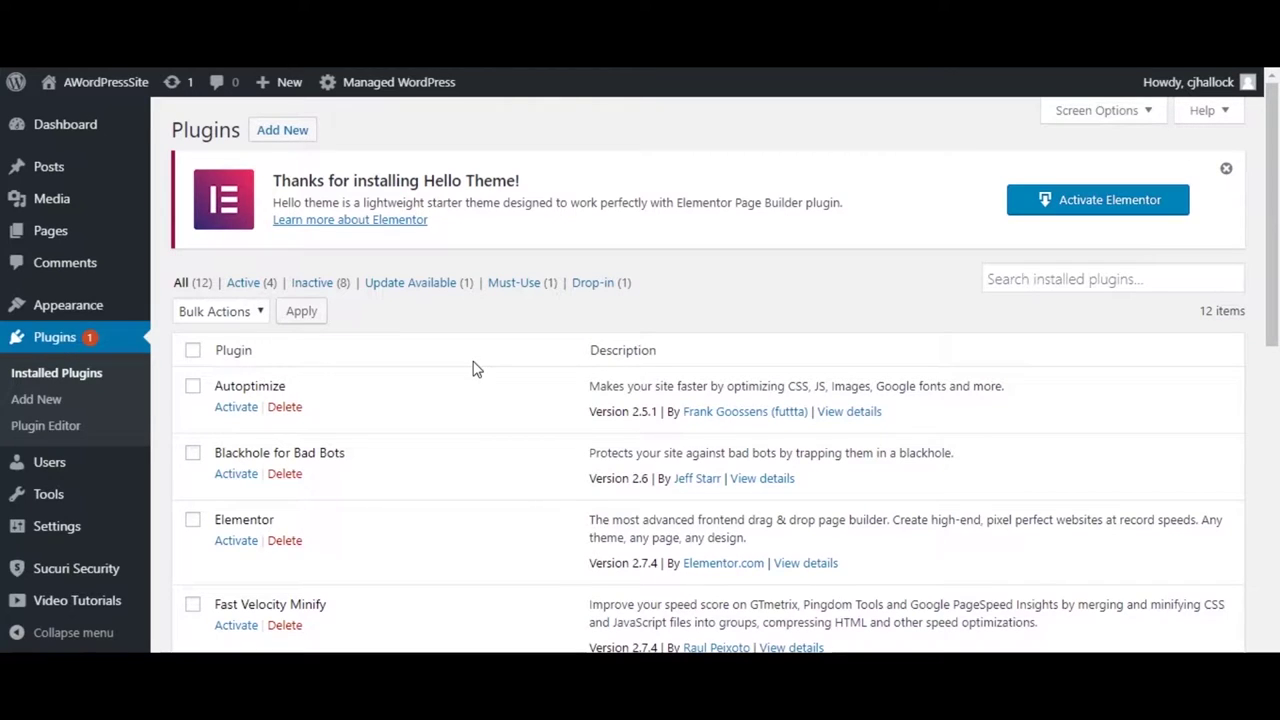
Activate the Autoptimize plugin and open its settings page
{"action": "left_click", "coordinate": [238, 410]}
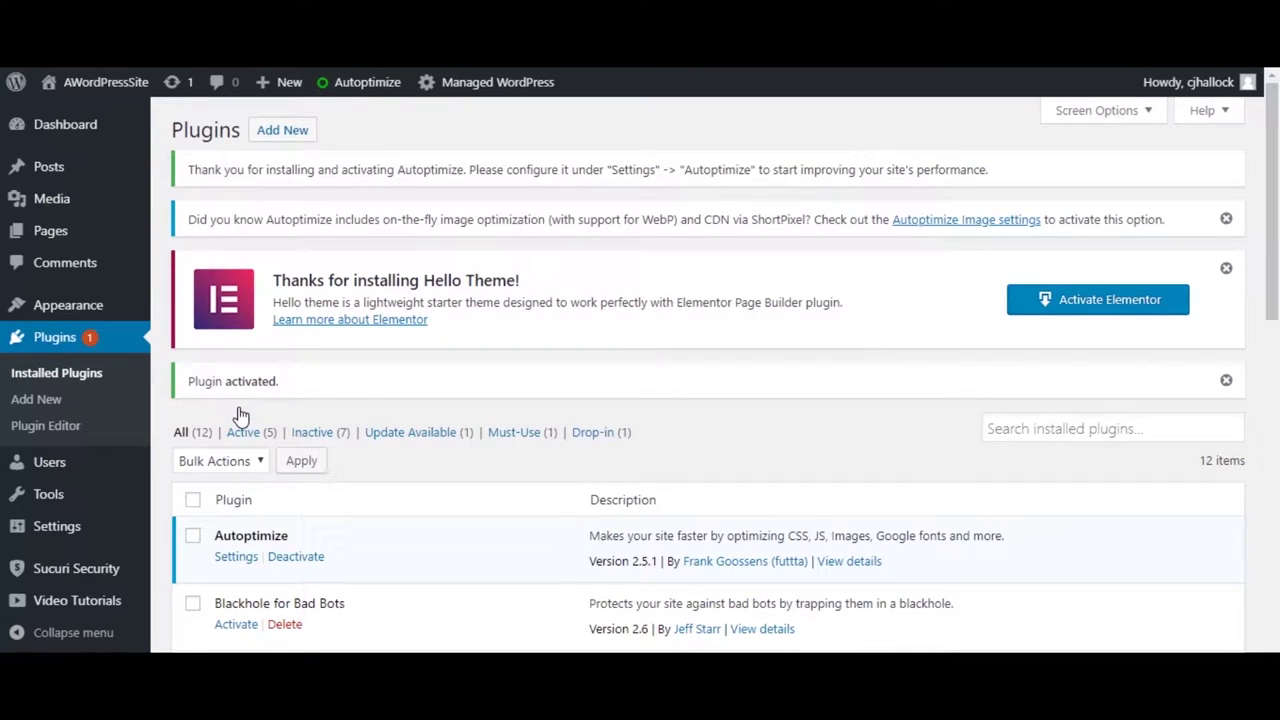
{"action": "mouse_move", "coordinate": [77, 540]}
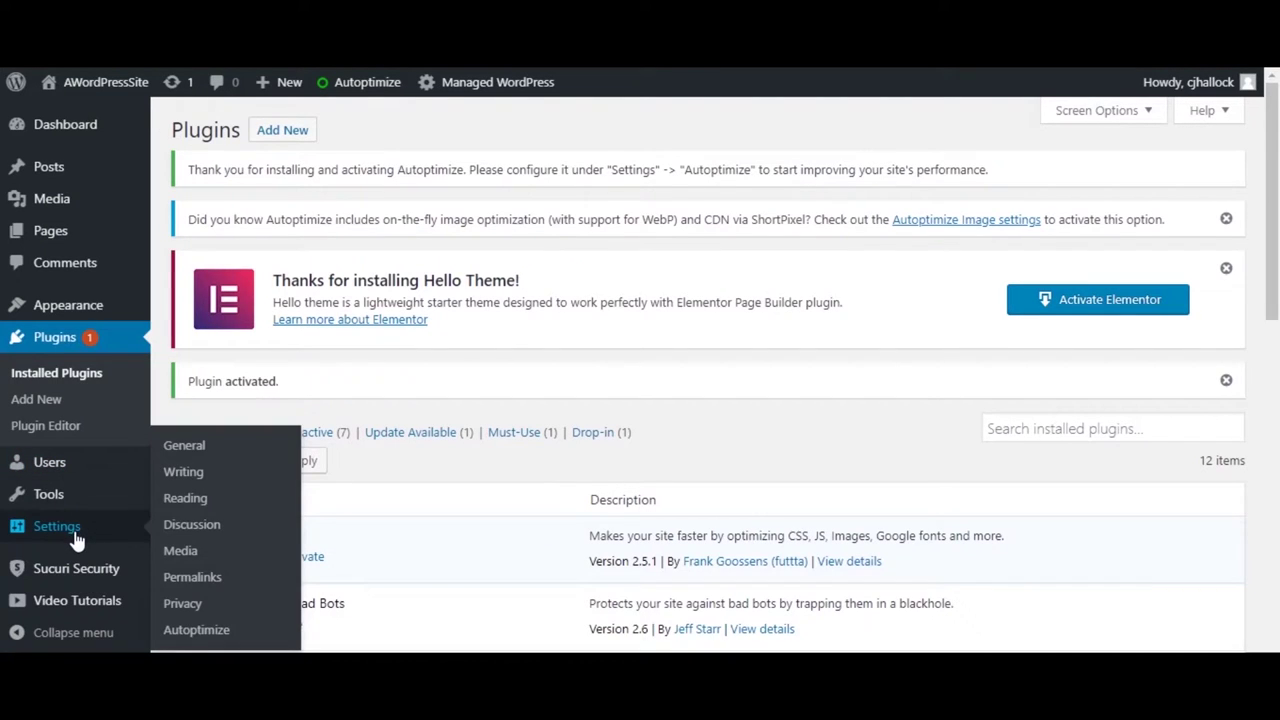
{"action": "left_click", "coordinate": [197, 638]}
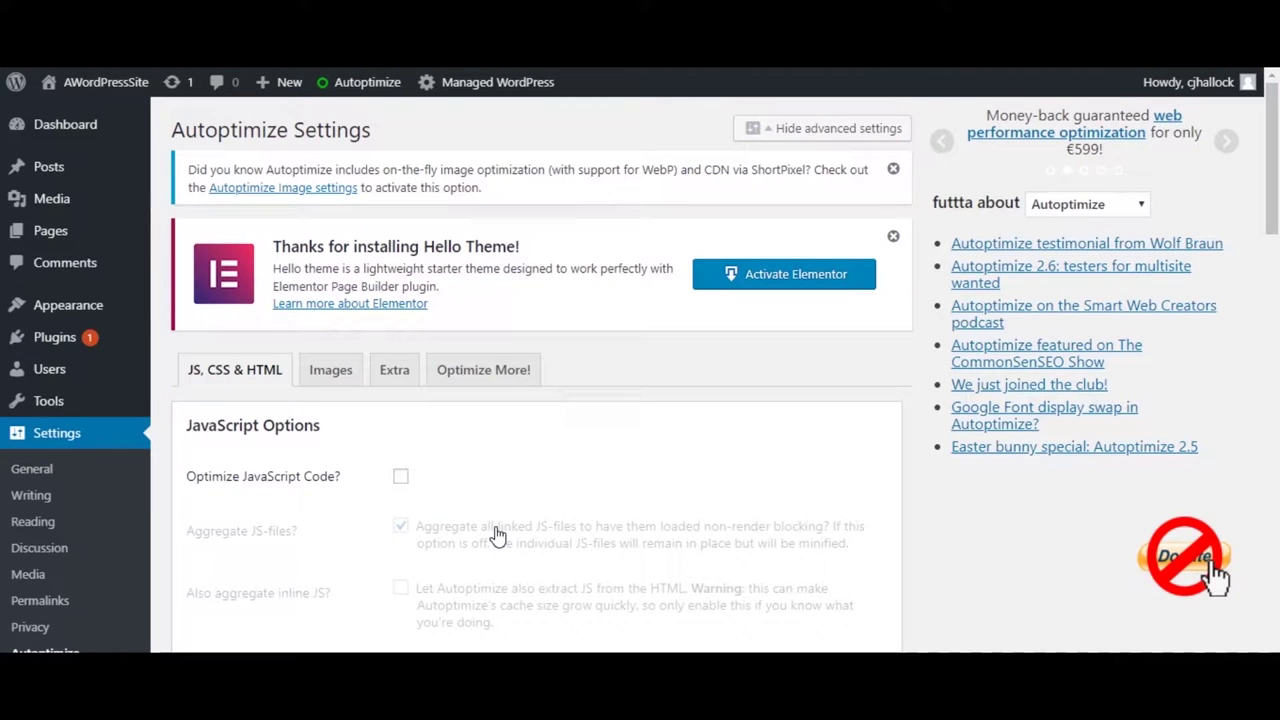
Enable JavaScript and CSS code optimization in Autoptimize, with aggregation of JS-files and CSS-files turned off
{"action": "left_click", "coordinate": [401, 480]}
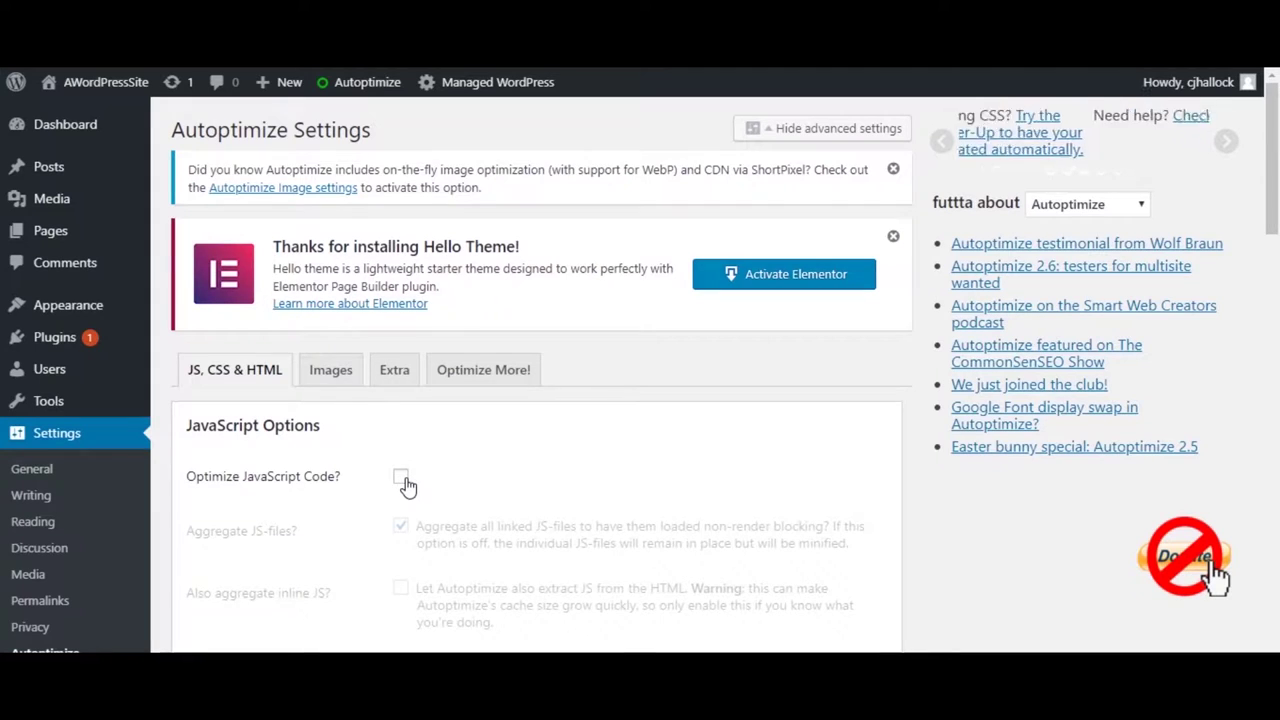
{"action": "left_click", "coordinate": [401, 527]}
{"action": "scroll", "coordinate": [413, 530], "scroll_direction": "down", "scroll_amount": 7}
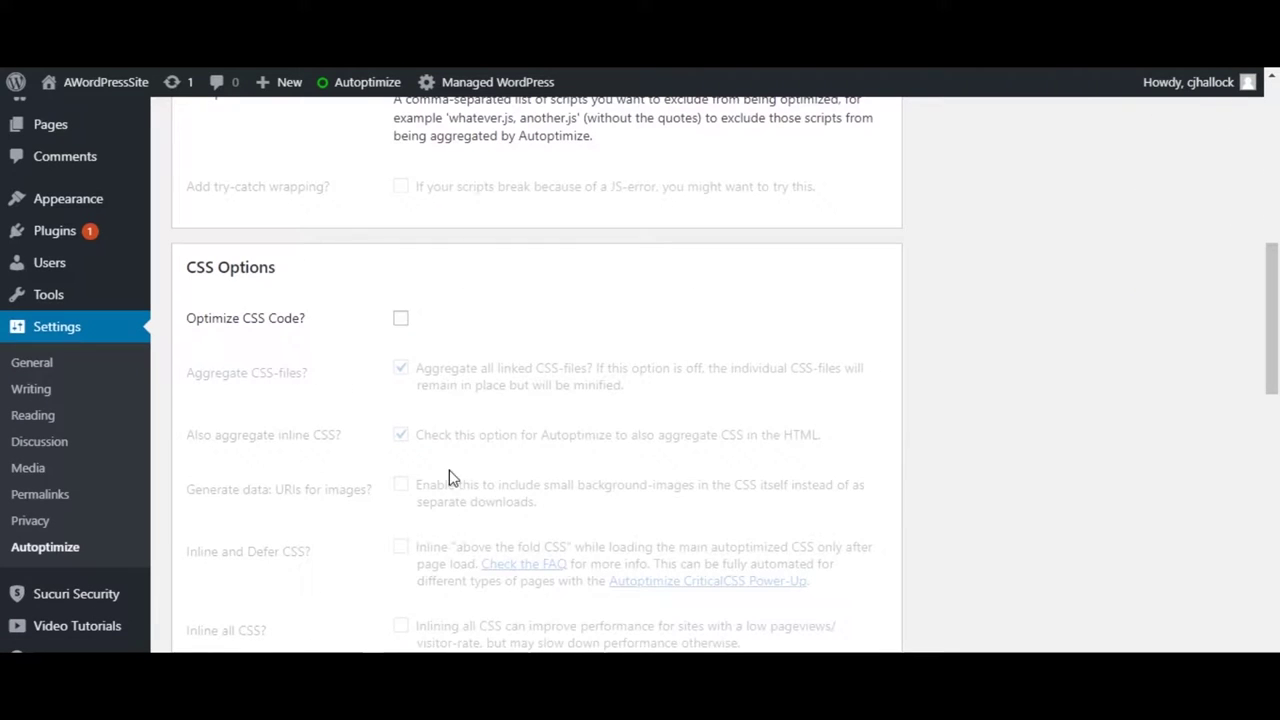
{"action": "left_click", "coordinate": [400, 317]}
{"action": "left_click", "coordinate": [401, 370]}
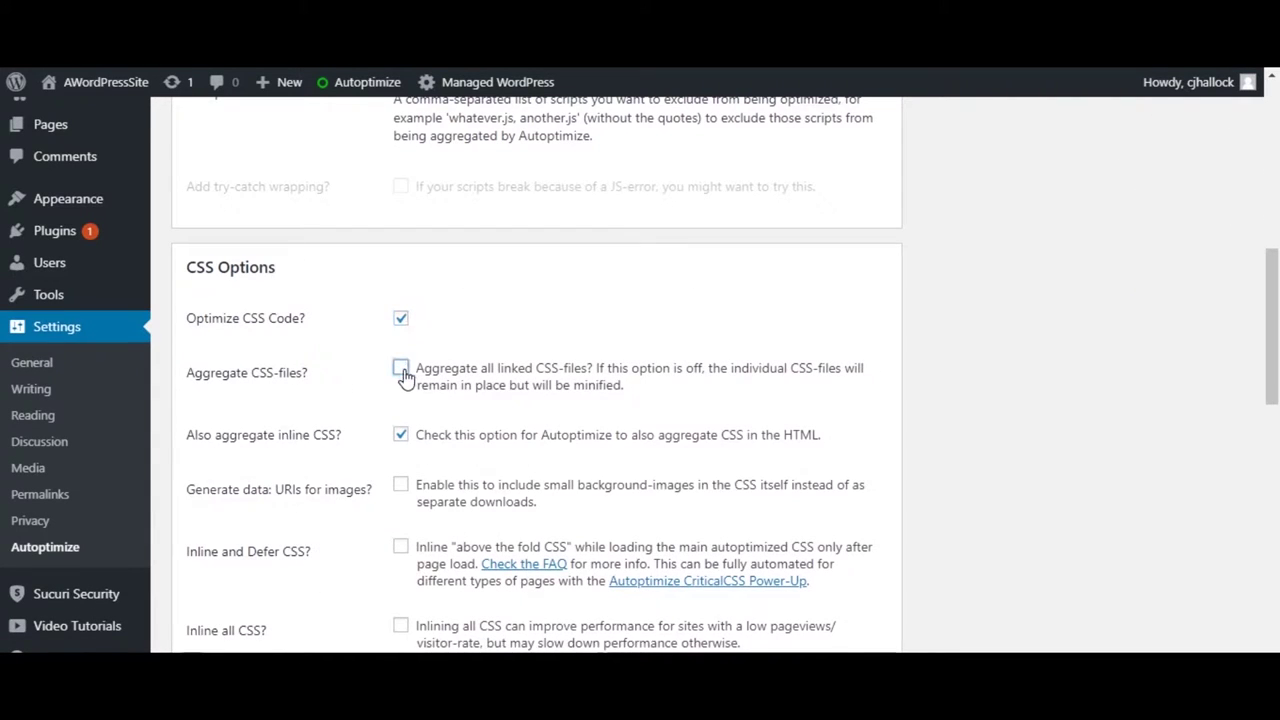
Enable HTML code optimization in Autoptimize, then save the changes and empty the cache
{"action": "scroll", "coordinate": [489, 400], "scroll_direction": "down", "scroll_amount": 6}
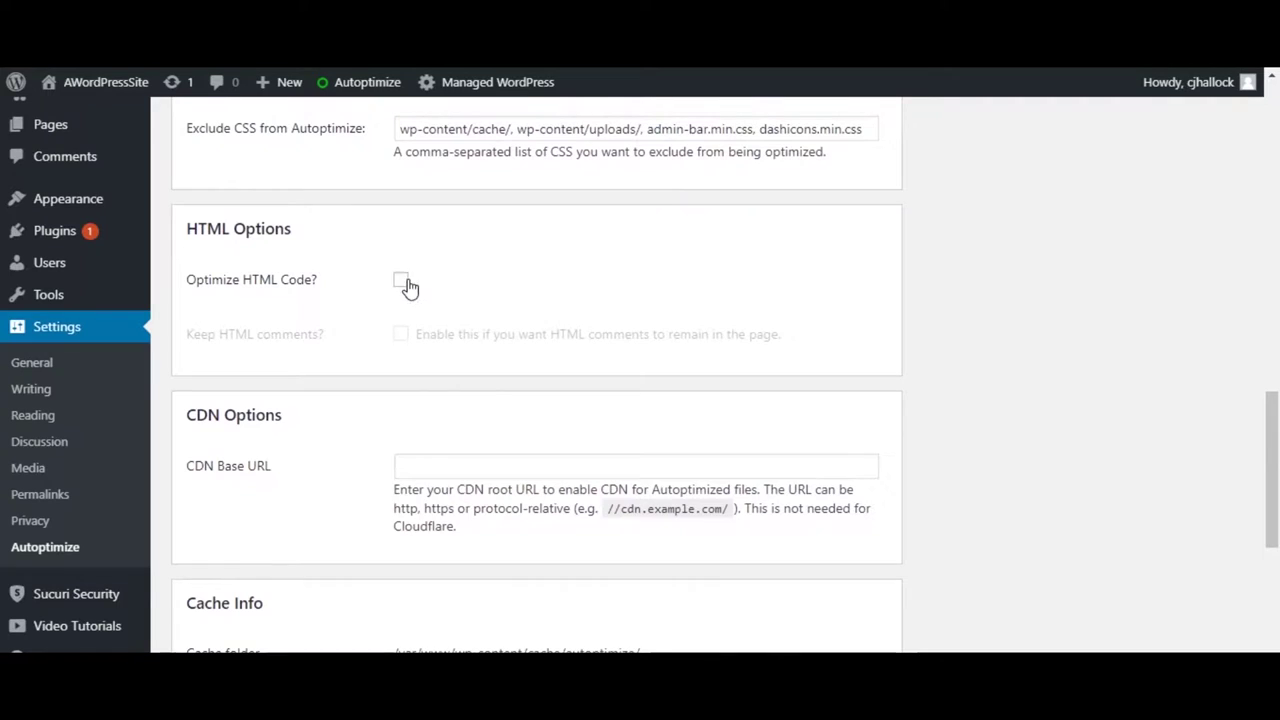
{"action": "left_click", "coordinate": [401, 282]}
{"action": "scroll", "coordinate": [500, 314], "scroll_direction": "down", "scroll_amount": 4}
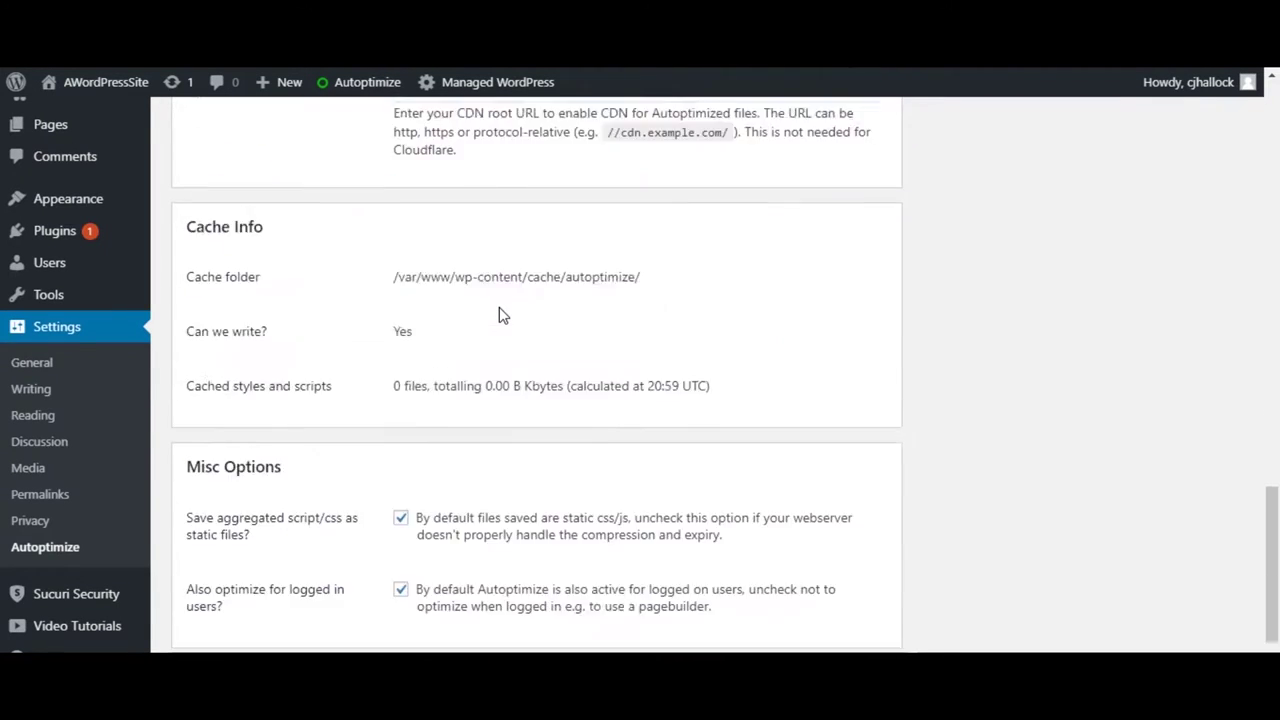
{"action": "scroll", "coordinate": [480, 478], "scroll_direction": "down", "scroll_amount": 1}
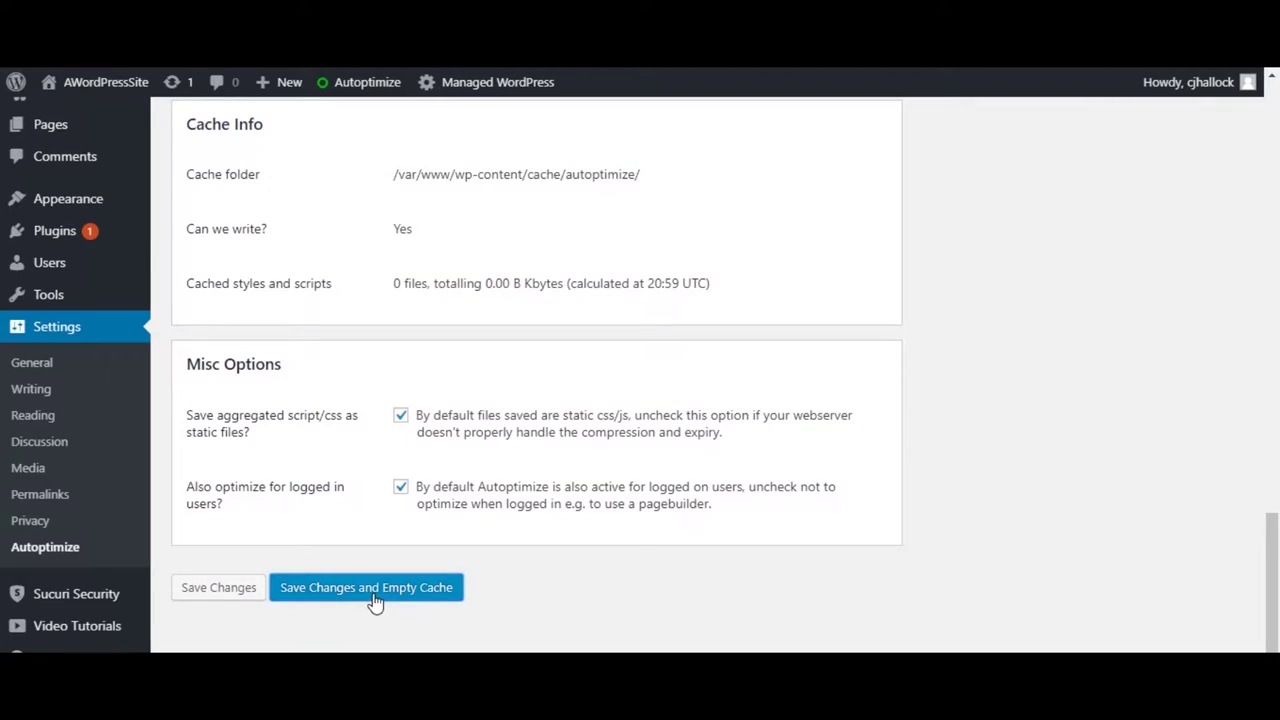
{"action": "left_click", "coordinate": [366, 588]}
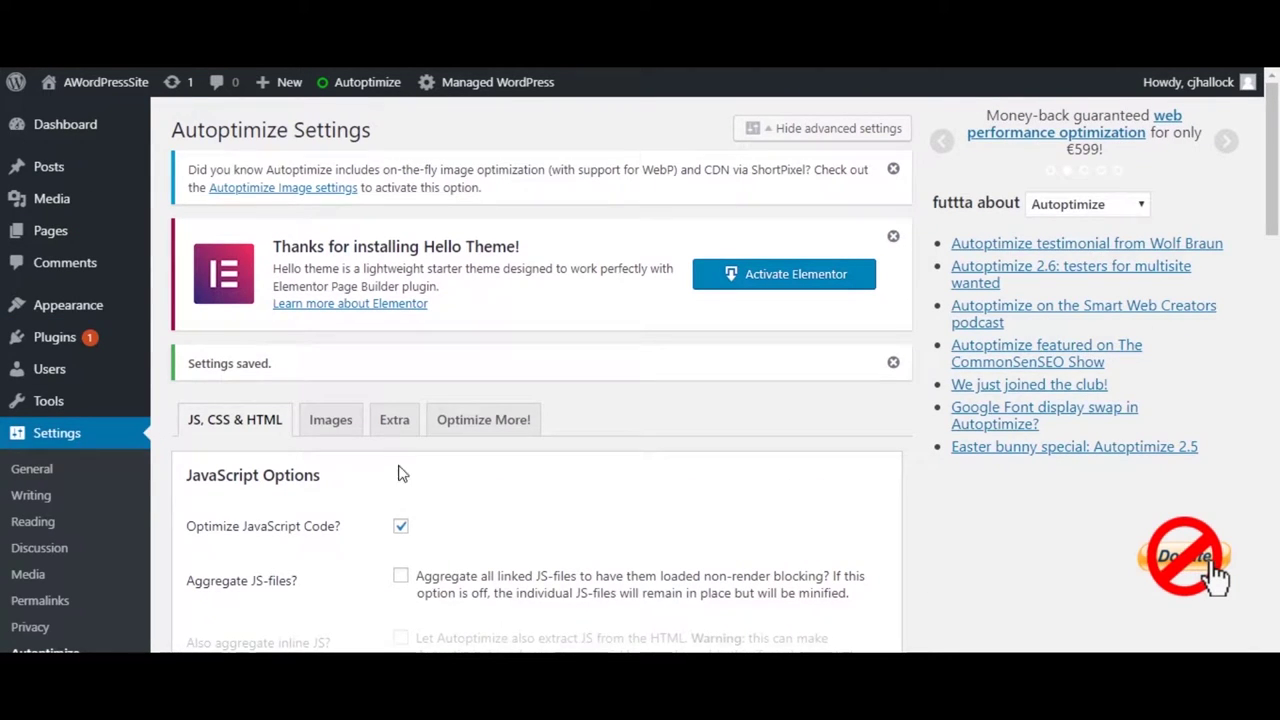
In Autoptimize's Extra settings, combine and load Google Fonts asynchronously with webfont.js, remove emojis and query strings, and save
{"action": "left_click", "coordinate": [394, 422]}
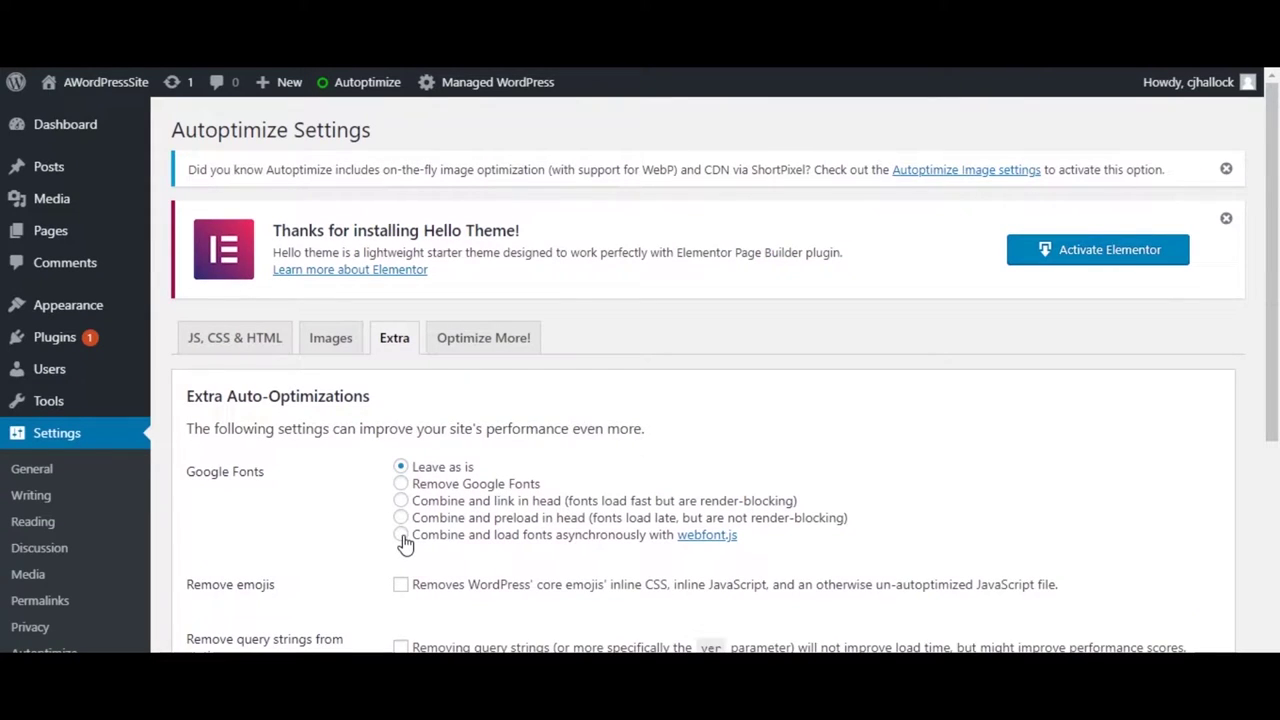
{"action": "left_click", "coordinate": [400, 534]}
{"action": "scroll", "coordinate": [402, 552], "scroll_direction": "down", "scroll_amount": 2}
{"action": "left_click", "coordinate": [401, 400]}
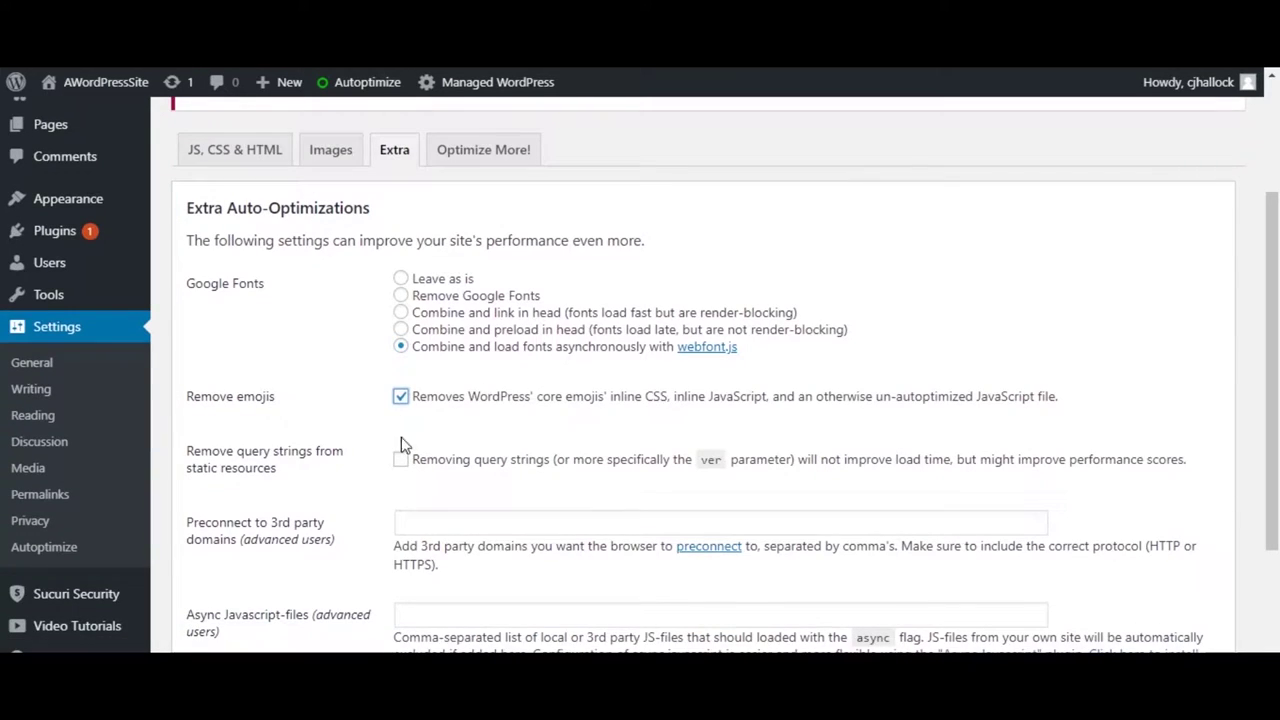
{"action": "left_click", "coordinate": [401, 460]}
{"action": "scroll", "coordinate": [514, 466], "scroll_direction": "down", "scroll_amount": 2}
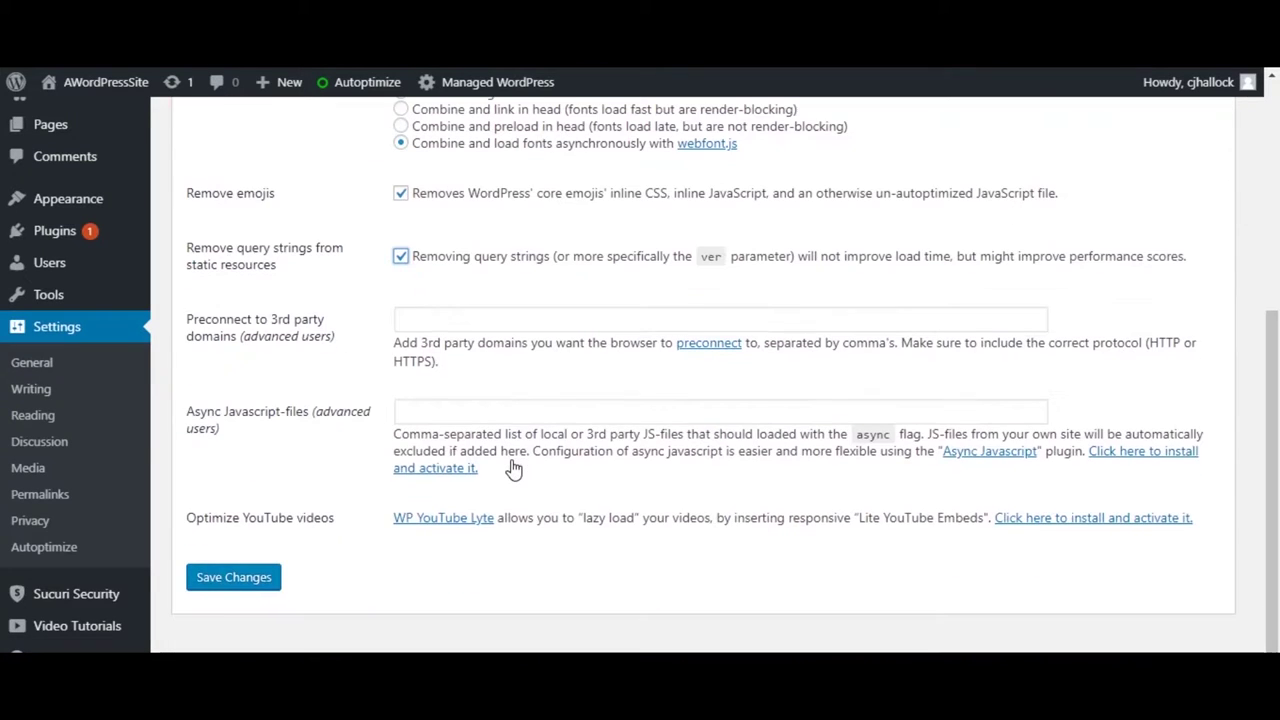
{"action": "left_click", "coordinate": [259, 577]}
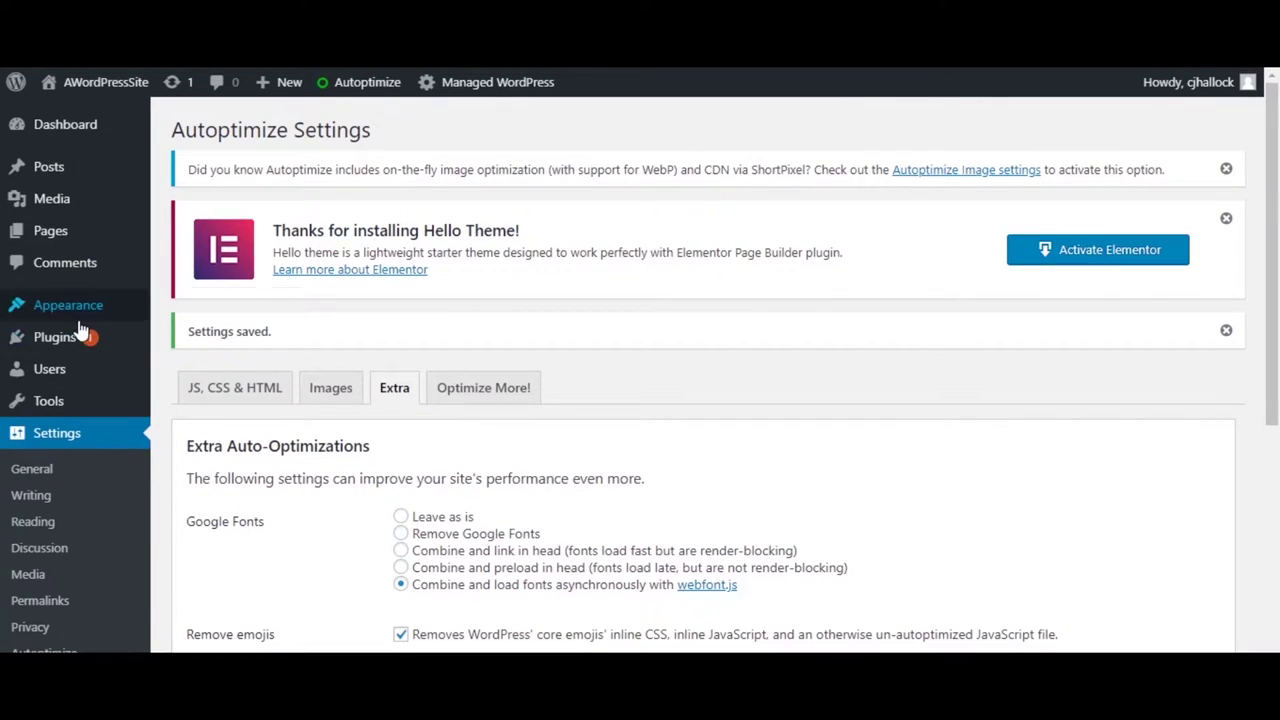
Activate the Blackhole for Bad Bots plugin and open its settings page
{"action": "mouse_move", "coordinate": [90, 340]}
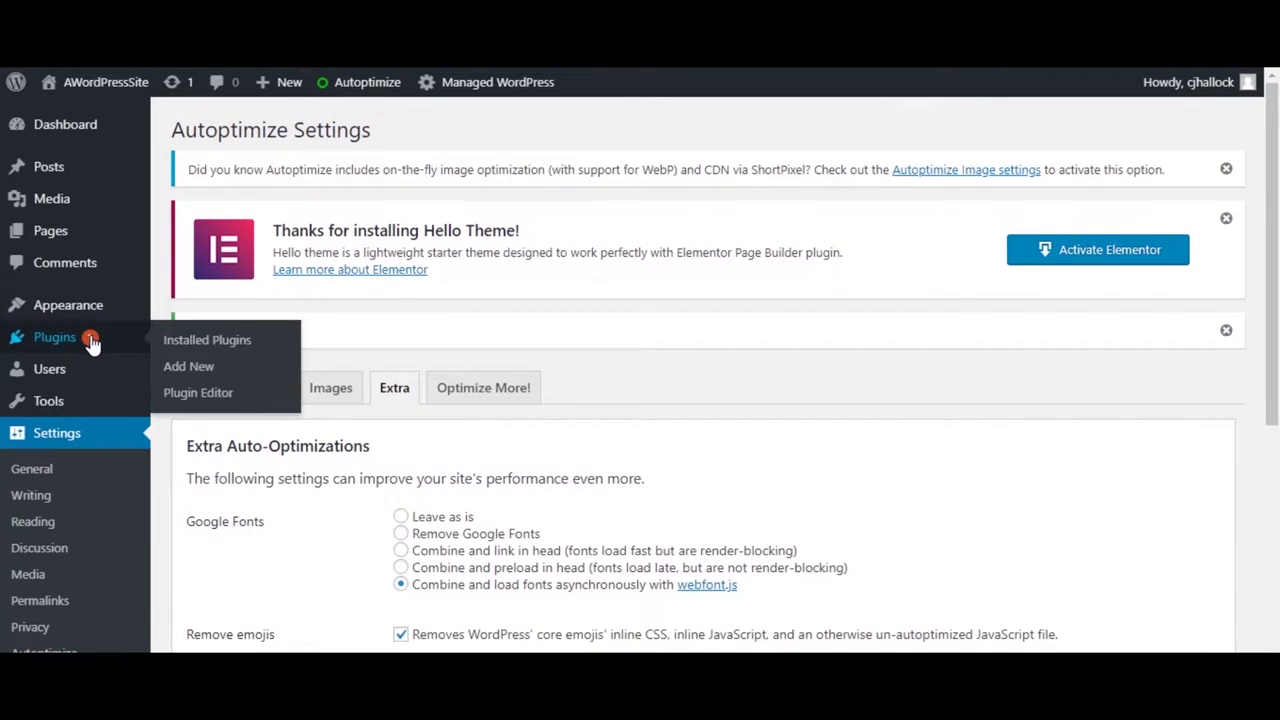
{"action": "left_click", "coordinate": [205, 343]}
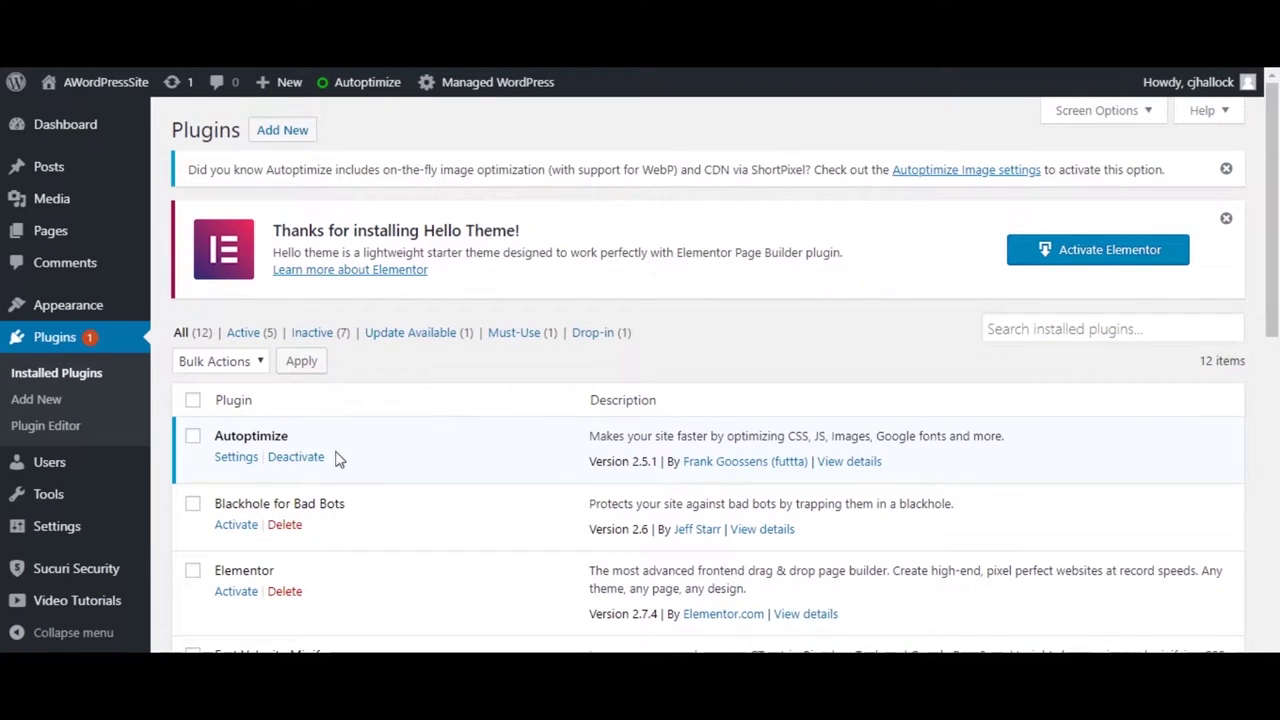
{"action": "left_click", "coordinate": [222, 530]}
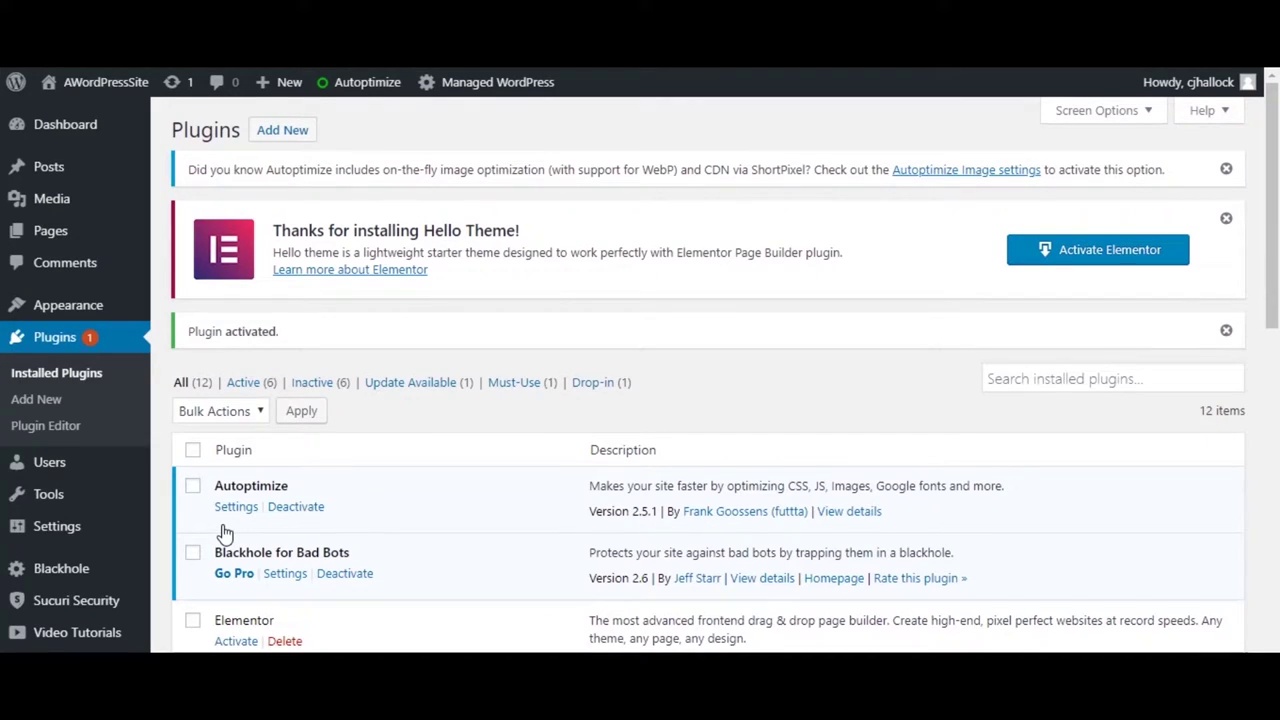
{"action": "mouse_move", "coordinate": [60, 575]}
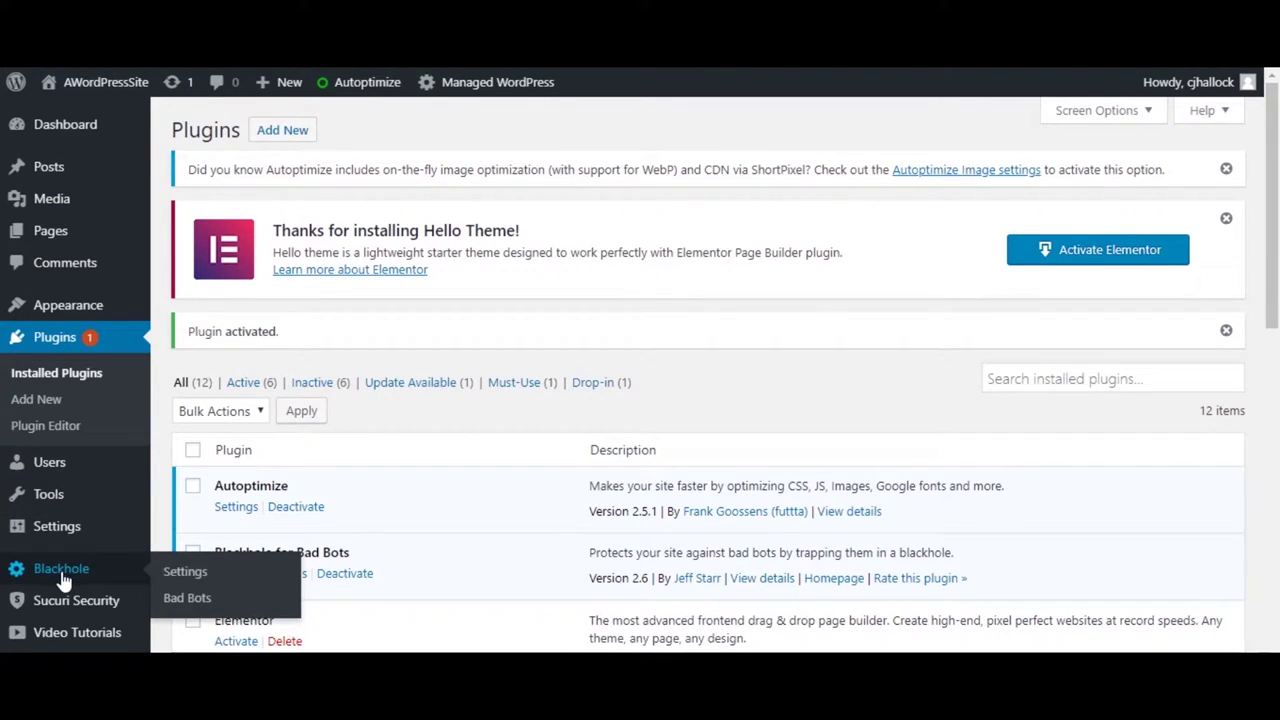
{"action": "left_click", "coordinate": [186, 573]}
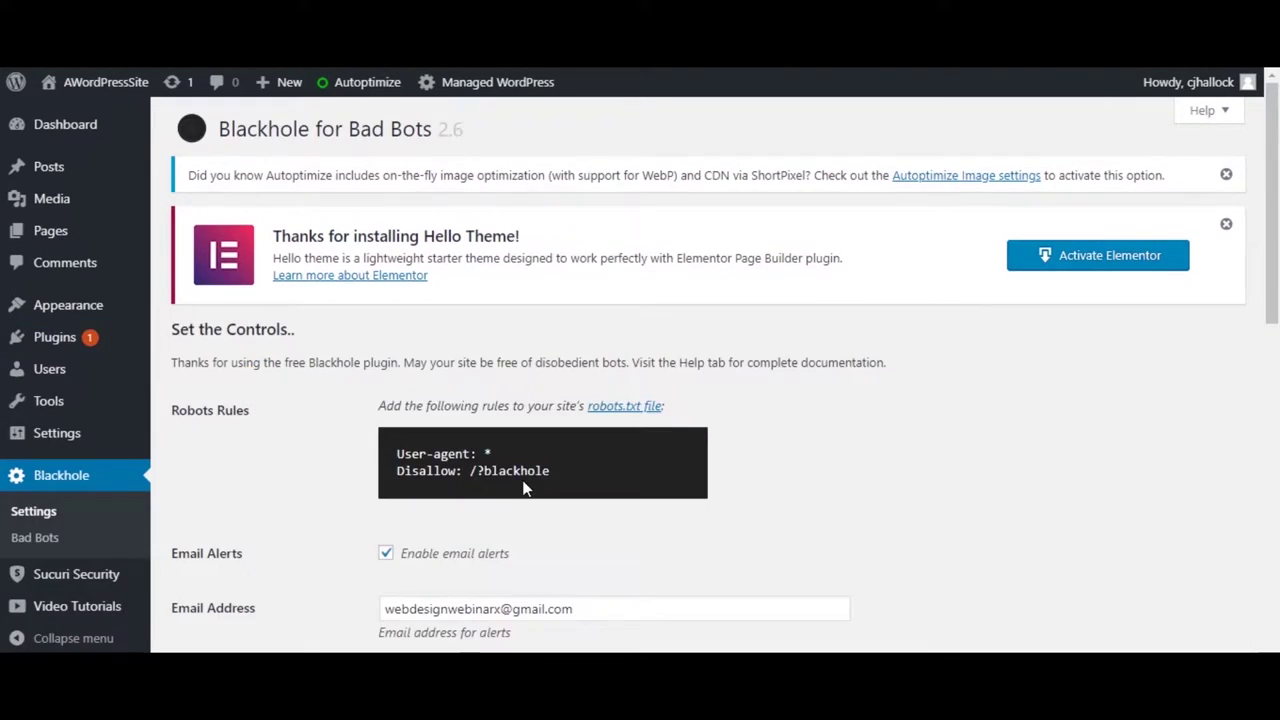
Disable email alerts in the Blackhole for Bad Bots settings and save the changes
{"action": "left_click", "coordinate": [385, 556]}
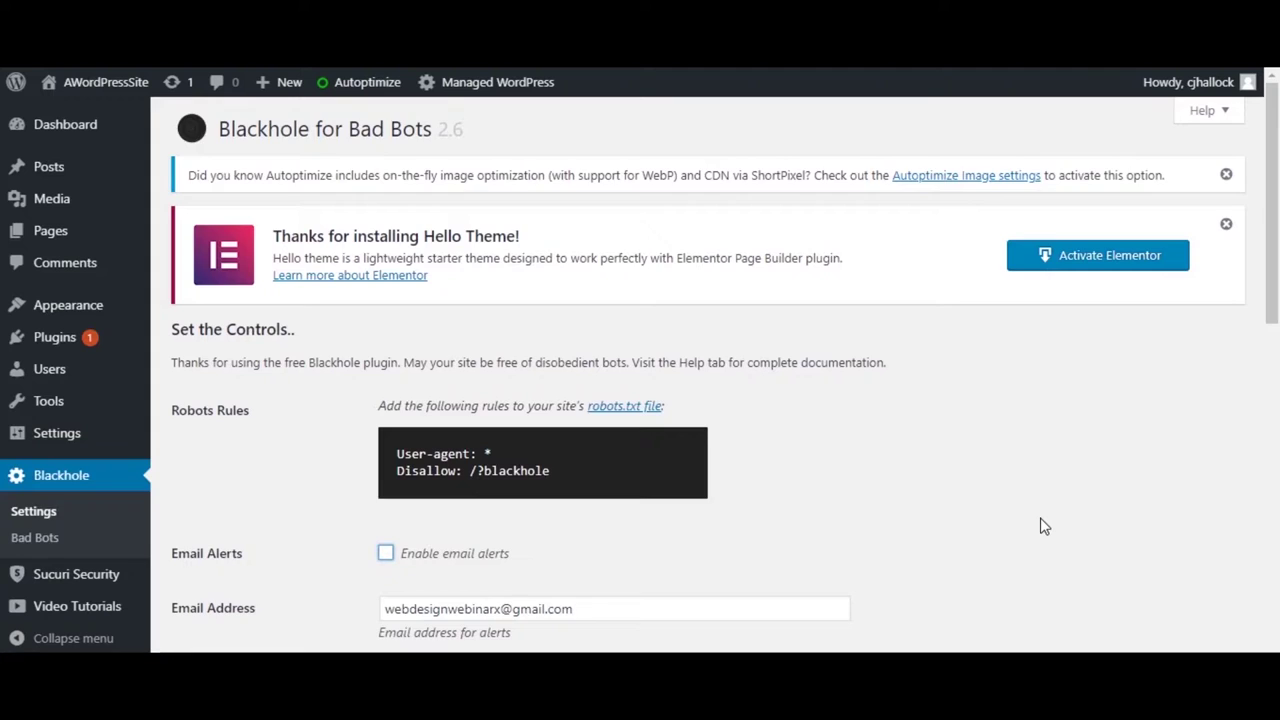
{"action": "scroll", "coordinate": [1040, 527], "scroll_direction": "down", "scroll_amount": 8}
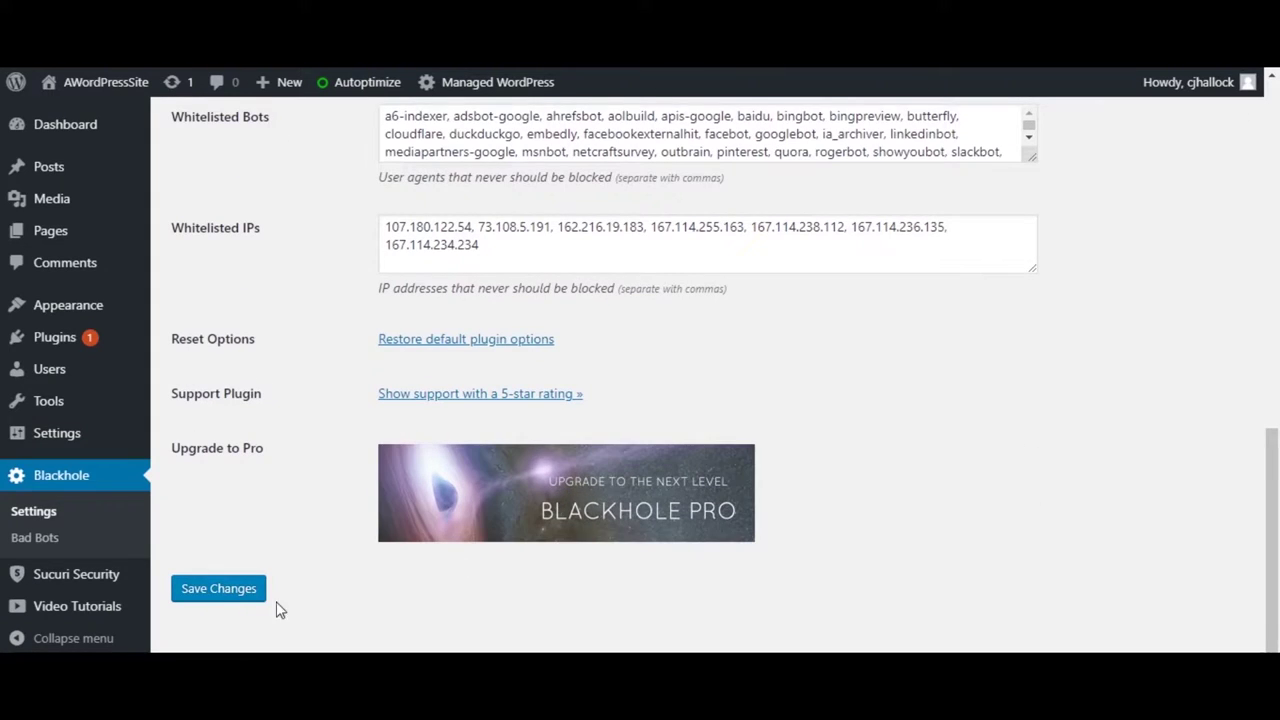
{"action": "left_click", "coordinate": [218, 595]}
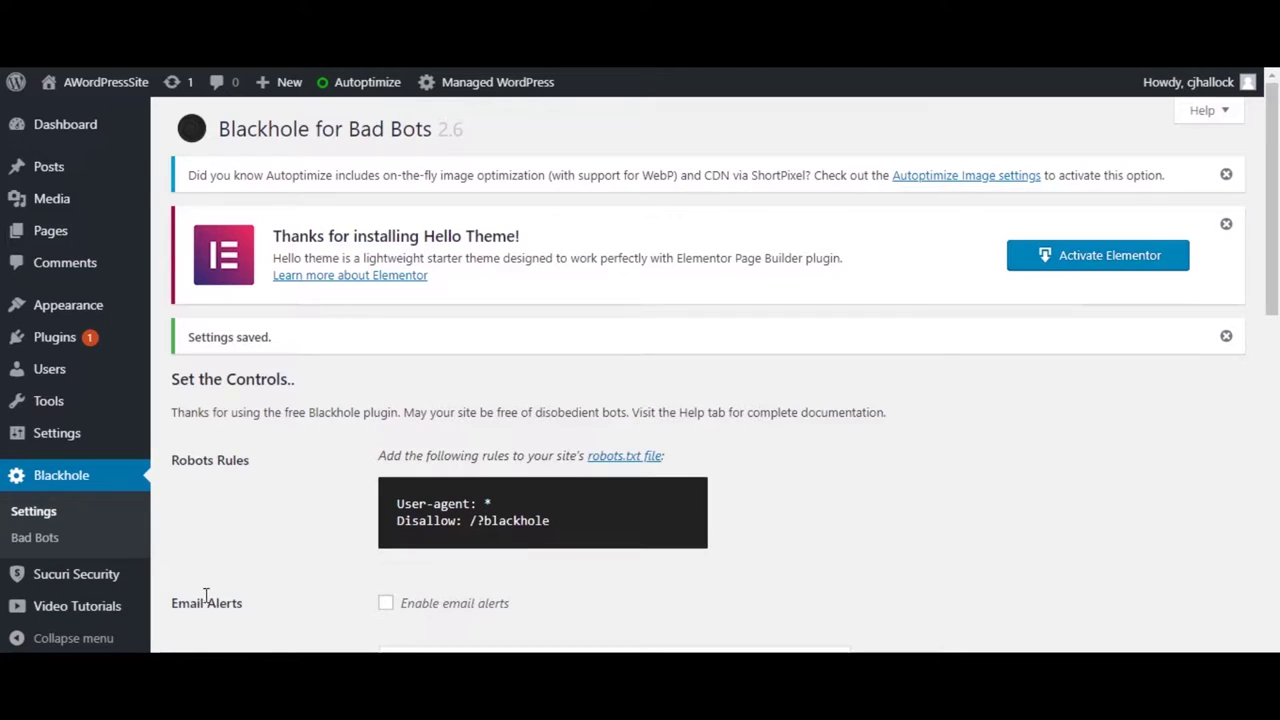
Activate the Elementor plugin from the installed plugins and dismiss its Getting Started page
{"action": "left_click", "coordinate": [72, 341]}
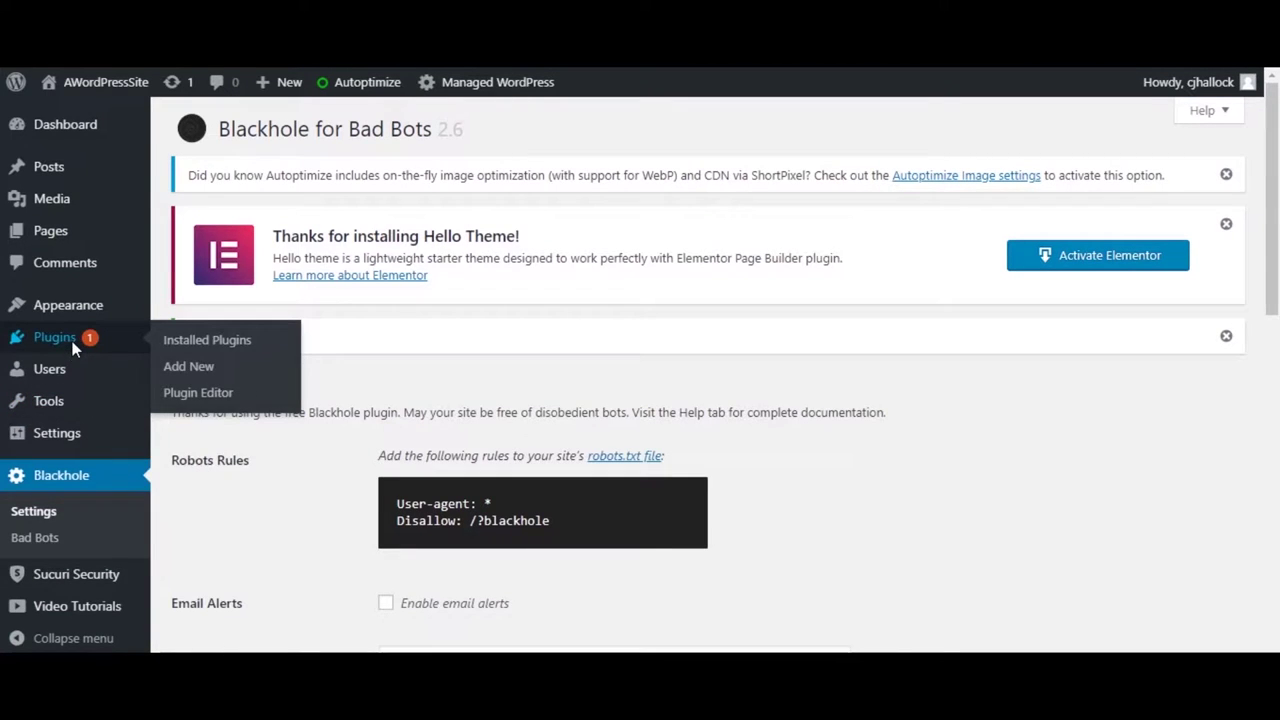
{"action": "scroll", "coordinate": [425, 412], "scroll_direction": "down", "scroll_amount": 2}
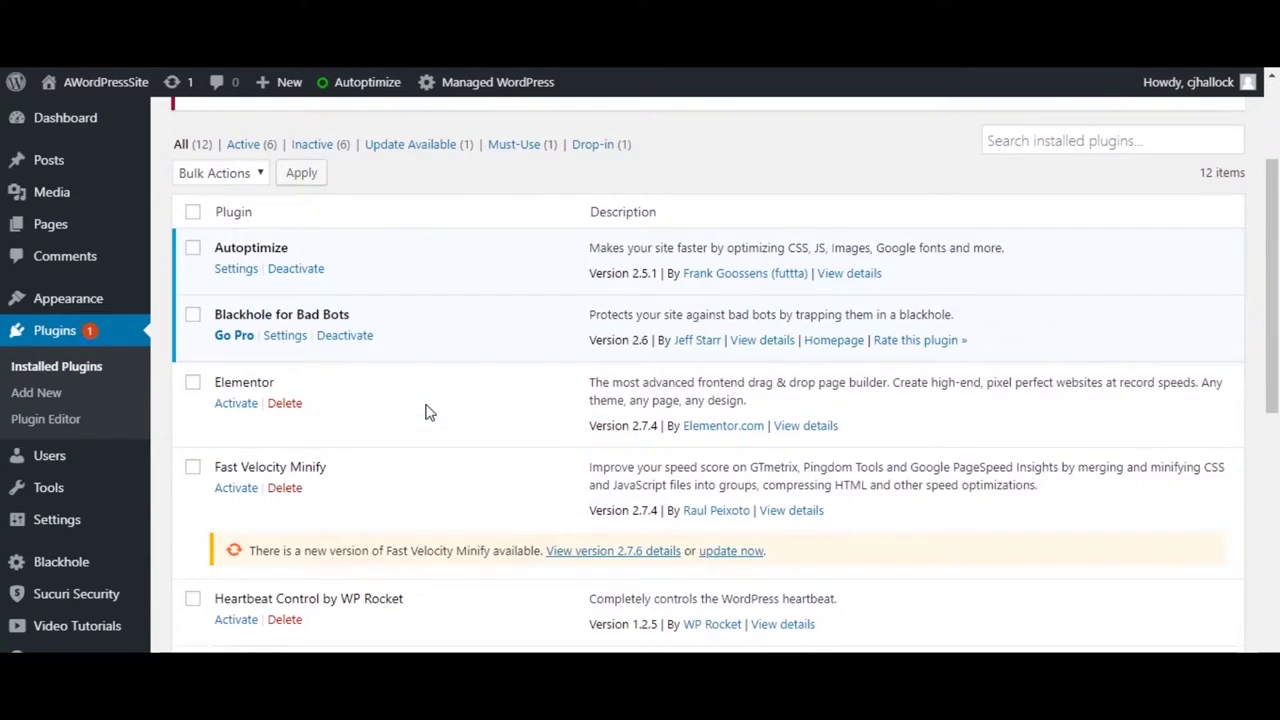
{"action": "left_click", "coordinate": [229, 410]}
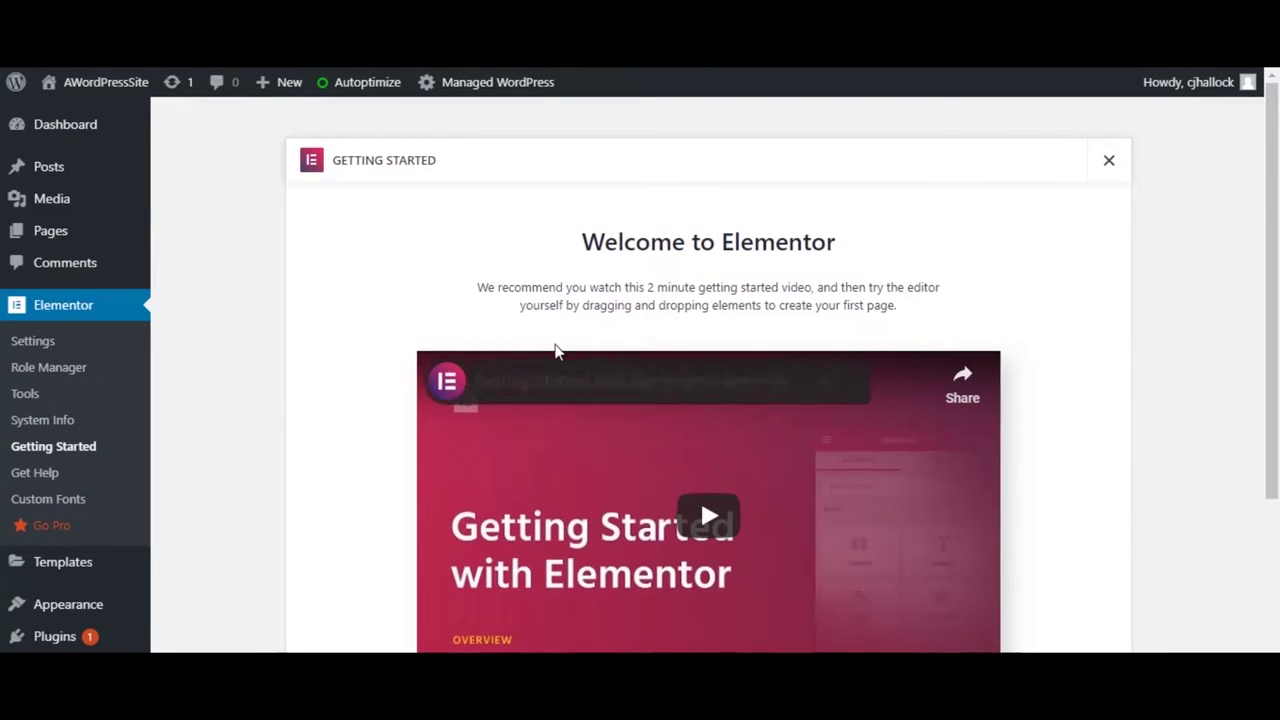
{"action": "left_click", "coordinate": [1109, 178]}
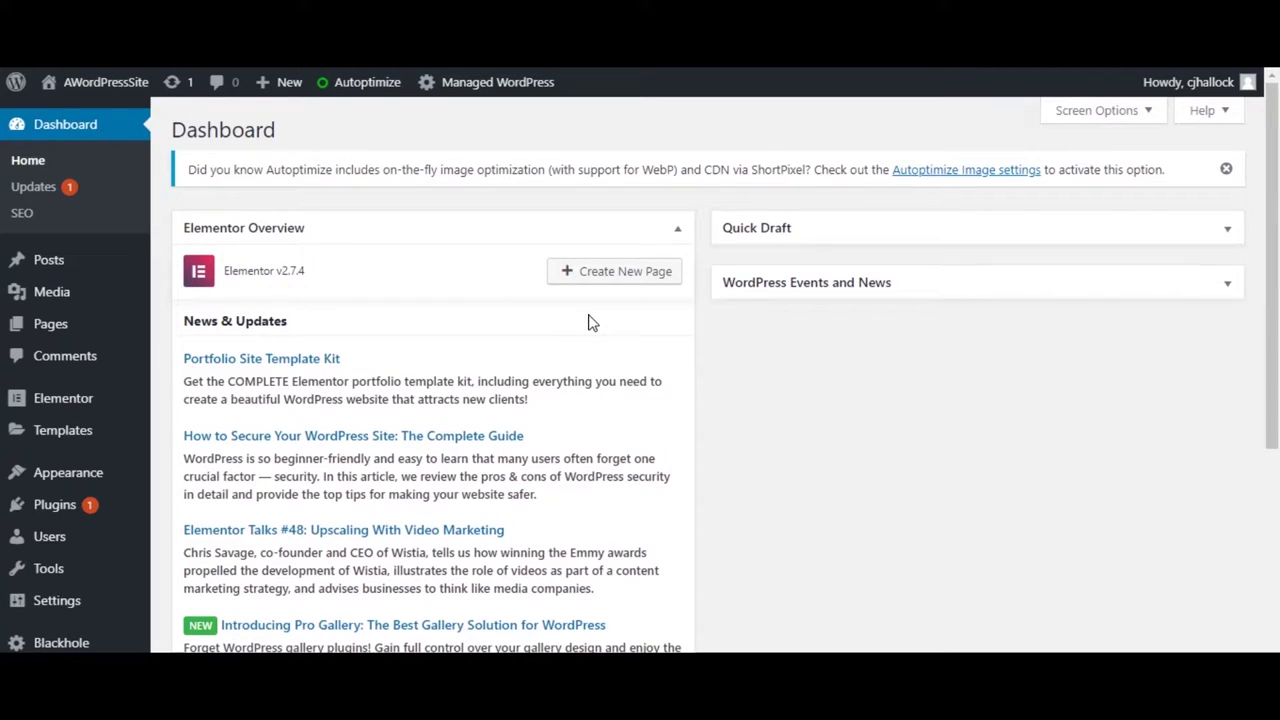
Upload the plugin file elementor-pro-2.7.1.zip as a new plugin and install it
{"action": "mouse_move", "coordinate": [54, 512]}
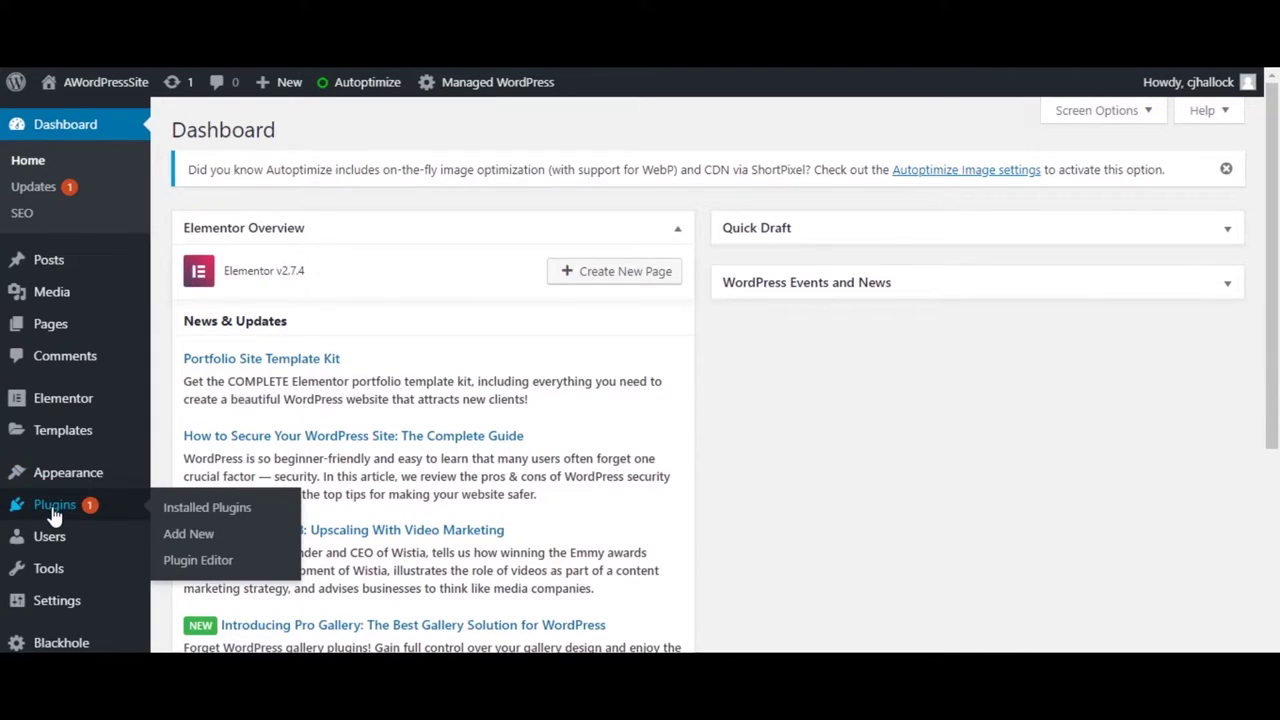
{"action": "left_click", "coordinate": [190, 541]}
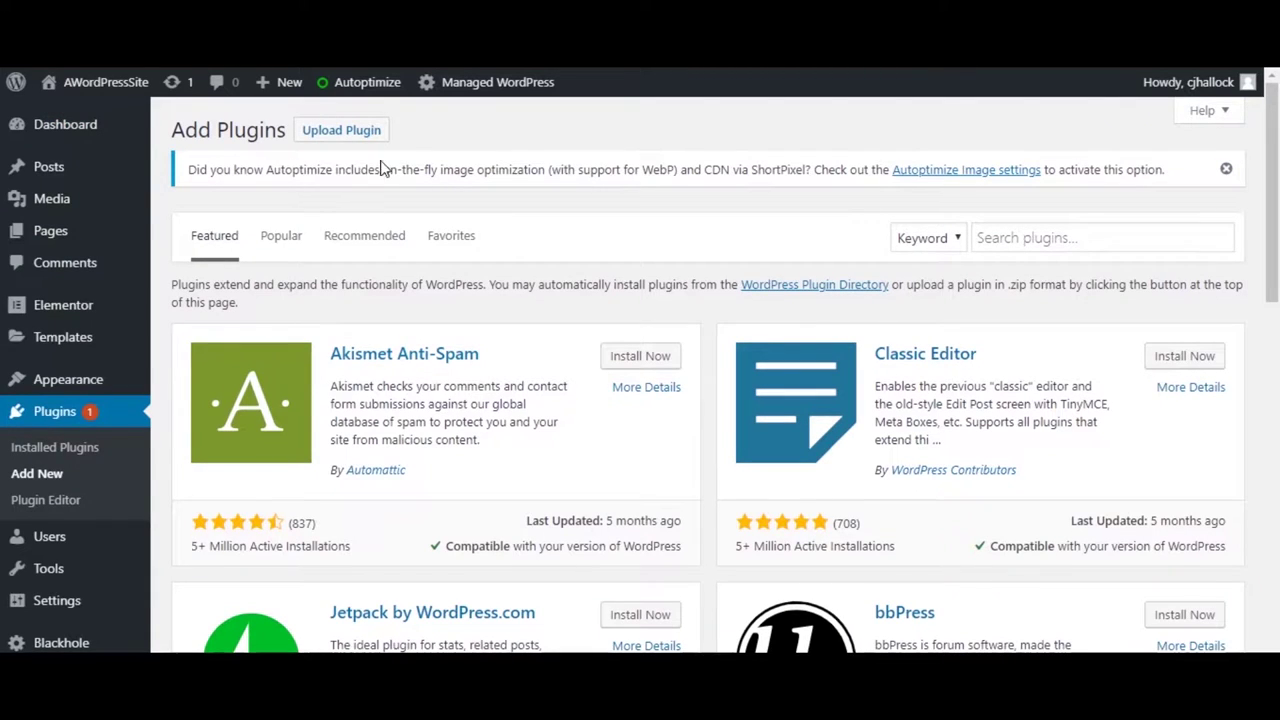
{"action": "left_click", "coordinate": [346, 139]}
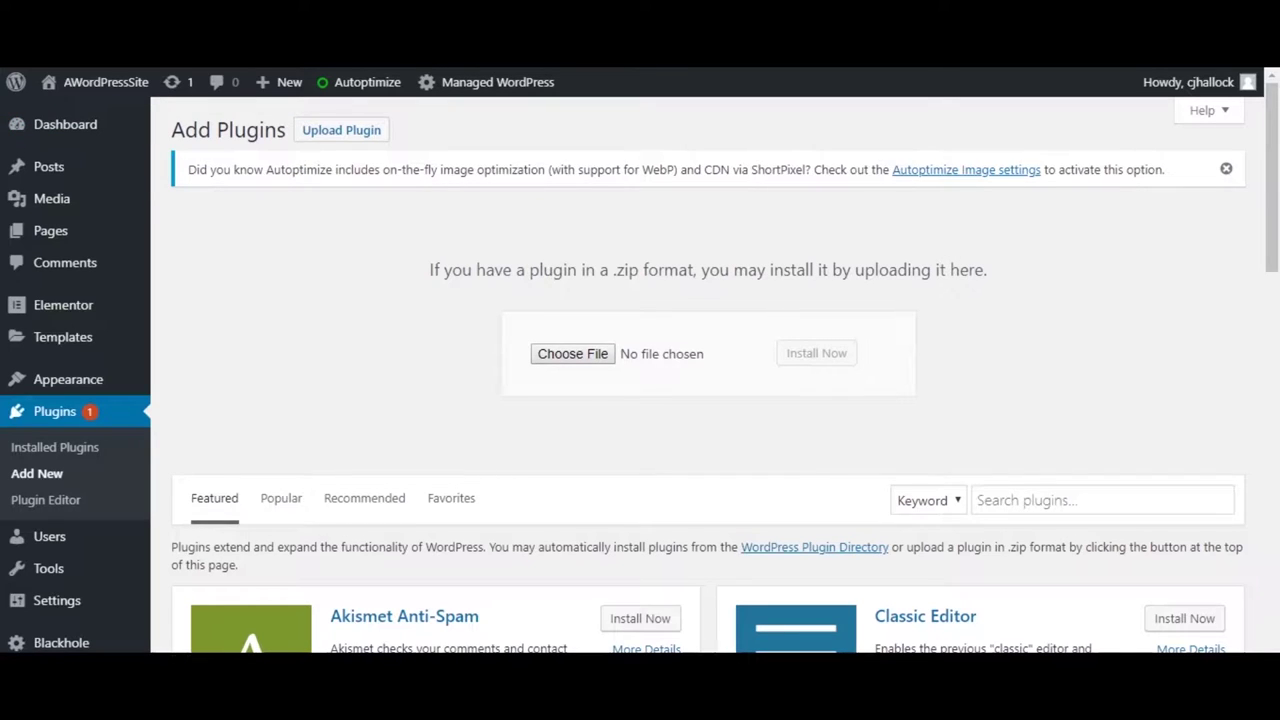
{"action": "left_click_drag", "start_coordinate": [0, 340], "coordinate": [568, 362]}
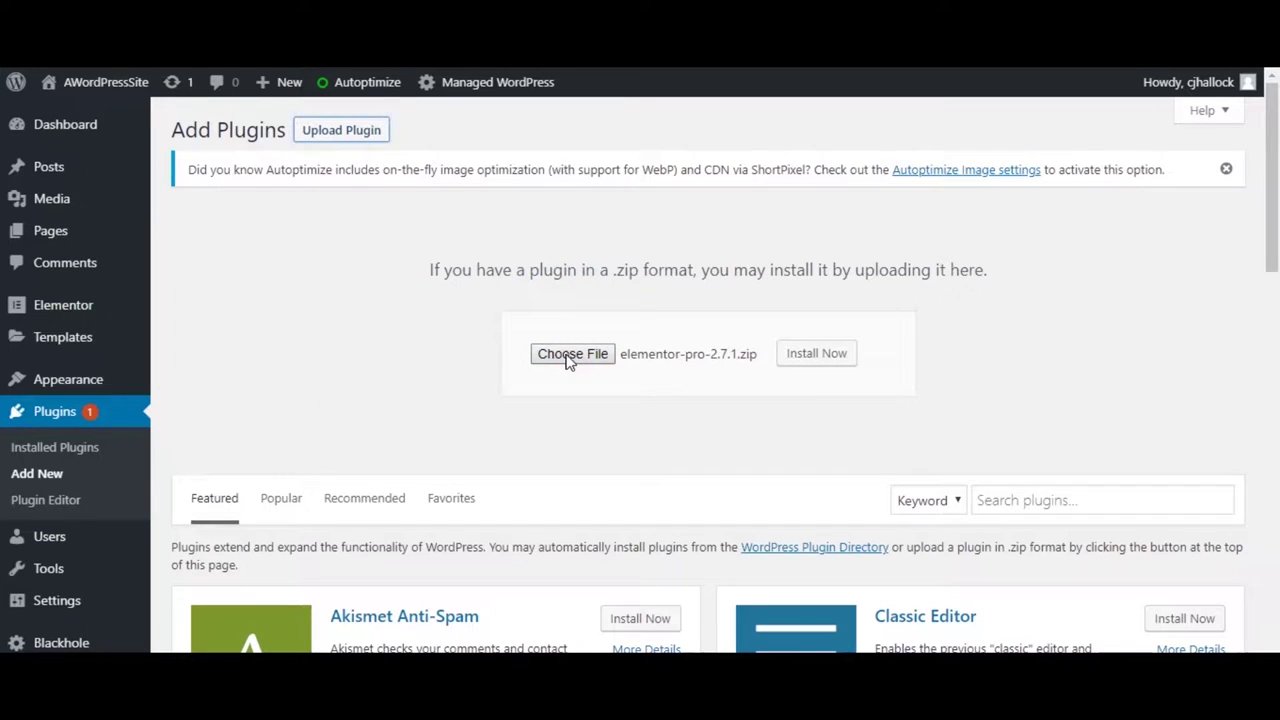
{"action": "left_click", "coordinate": [818, 358]}
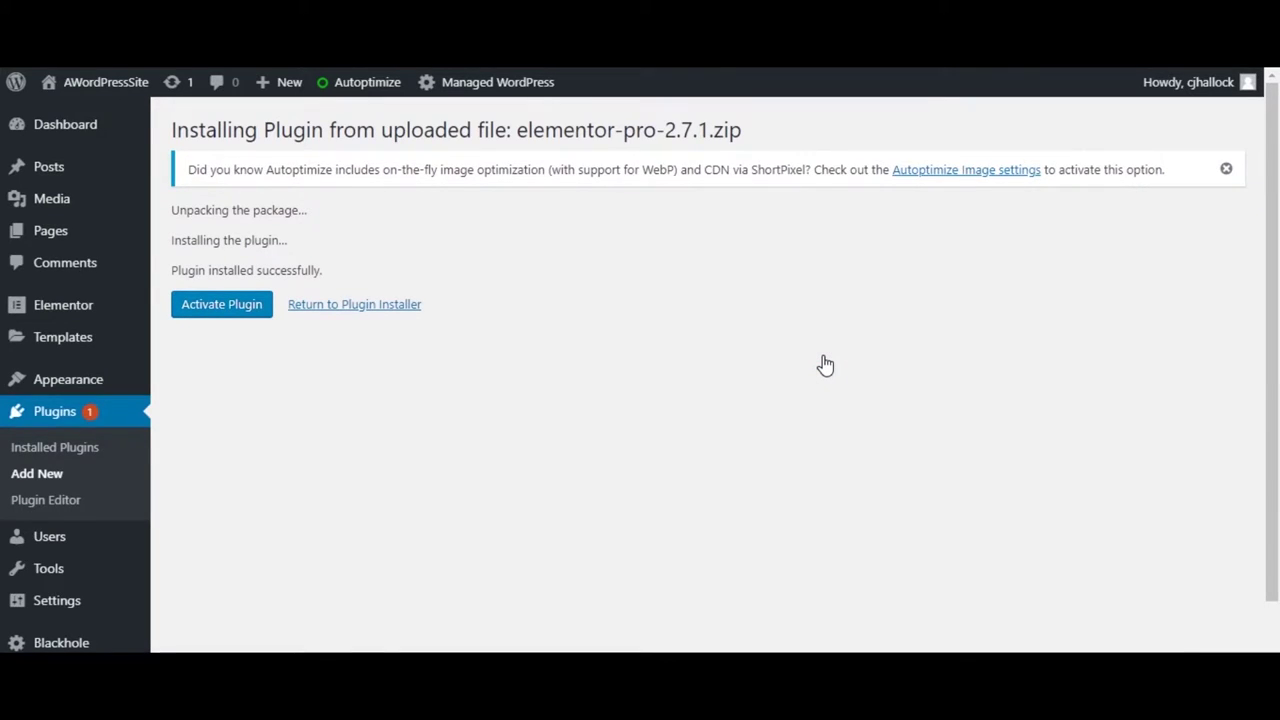
Activate the Elementor Pro plugin and connect the site to the account's Expert license
{"action": "left_click", "coordinate": [214, 316]}
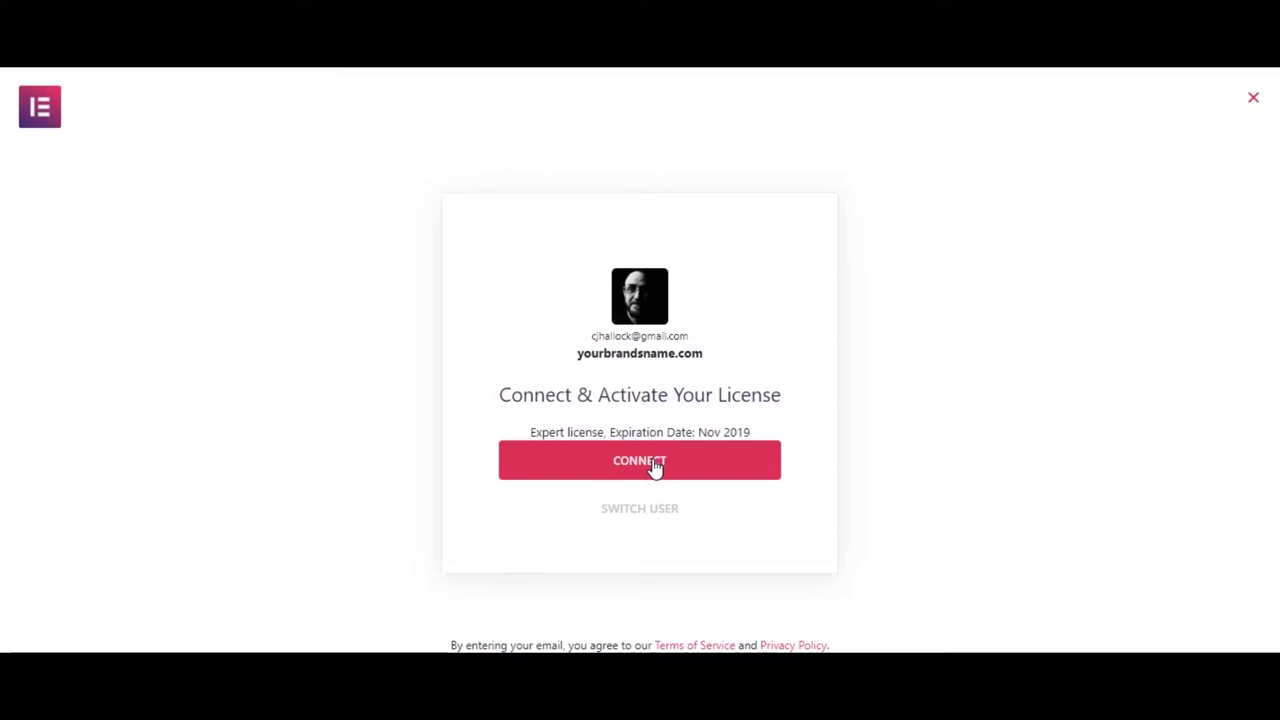
{"action": "left_click", "coordinate": [655, 468]}
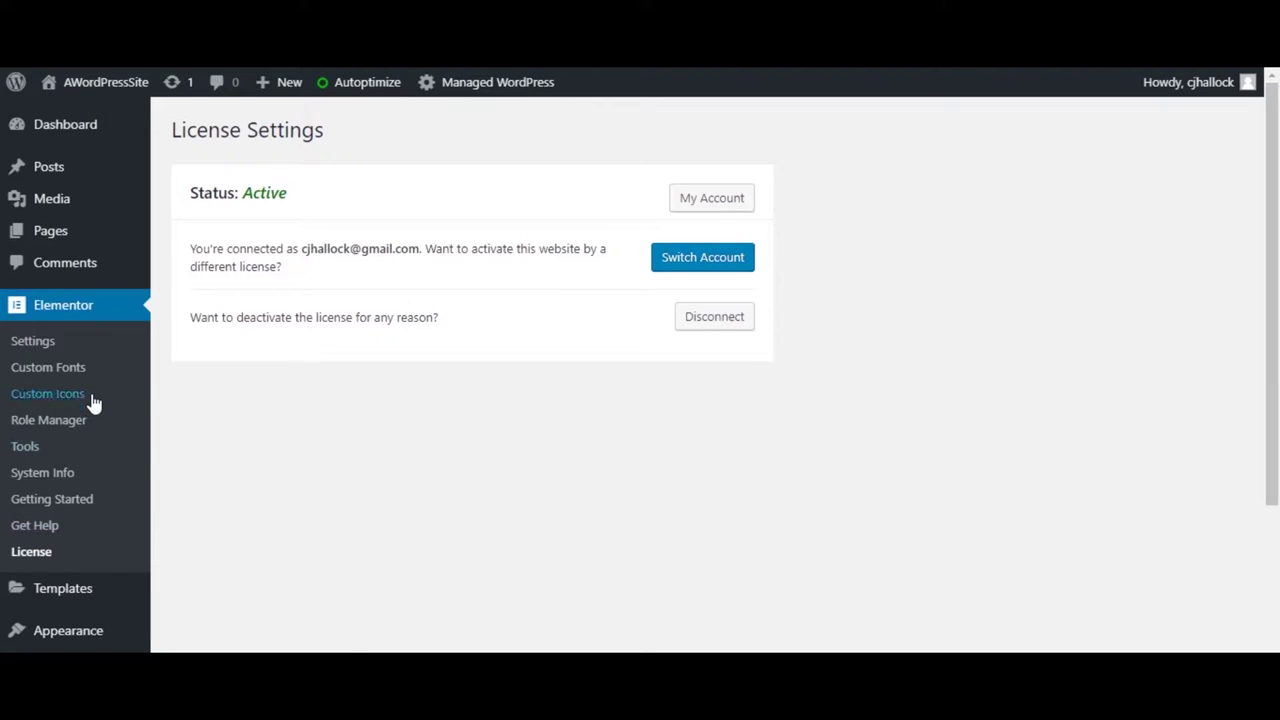
Update the Fast Velocity Minify plugin to version 2.7.6 from the installed plugins and activate it
{"action": "scroll", "coordinate": [206, 420], "scroll_direction": "down", "scroll_amount": 3}
{"action": "mouse_move", "coordinate": [23, 434]}
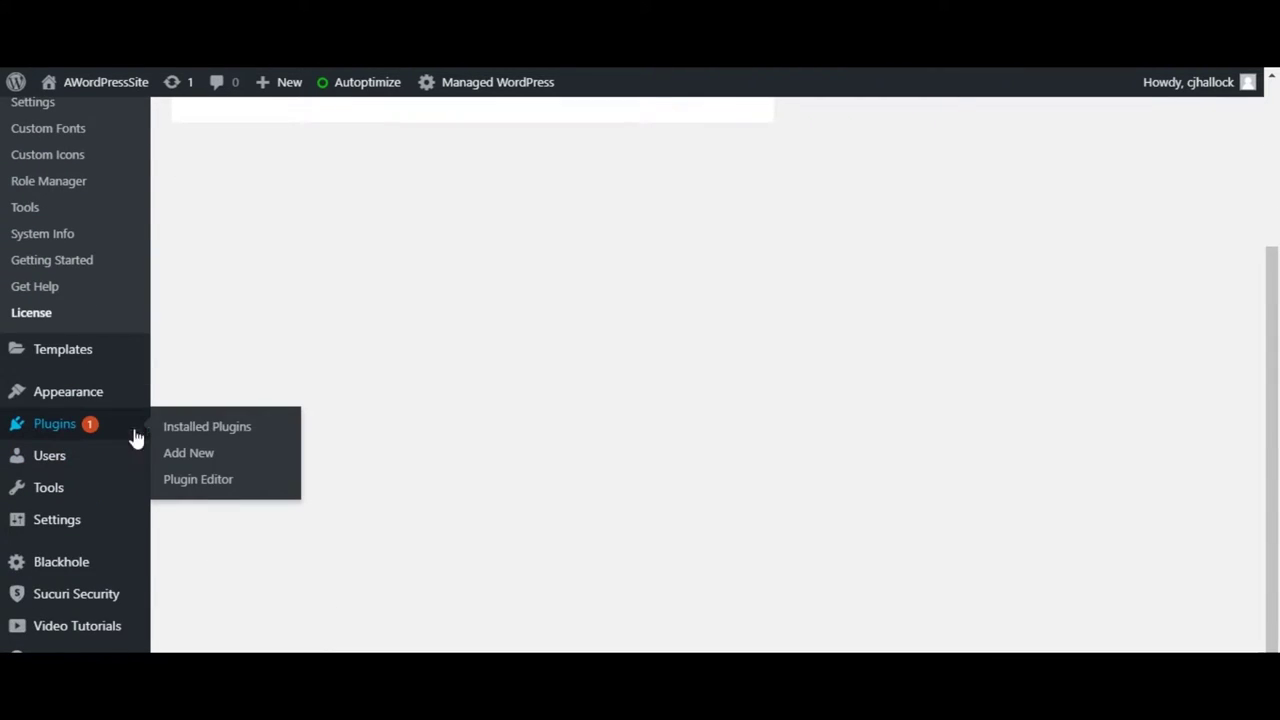
{"action": "left_click", "coordinate": [205, 429]}
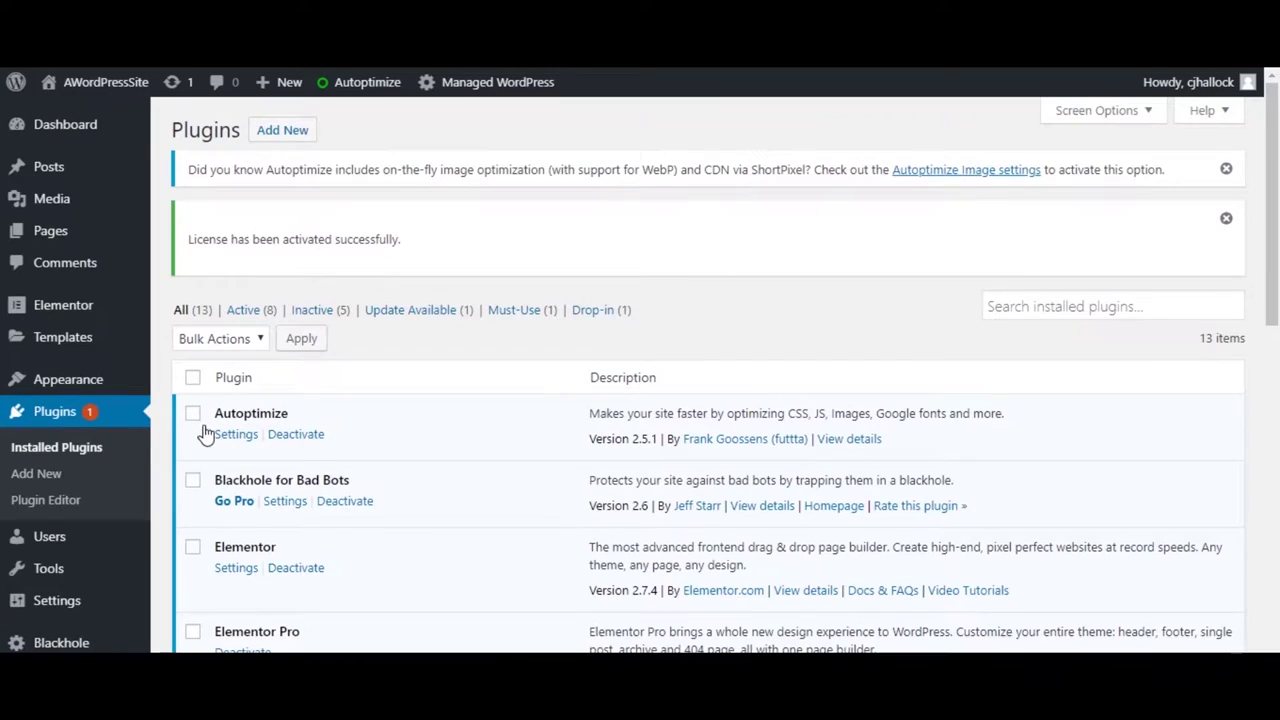
{"action": "scroll", "coordinate": [617, 412], "scroll_direction": "down", "scroll_amount": 2}
{"action": "scroll", "coordinate": [618, 404], "scroll_direction": "down", "scroll_amount": 1}
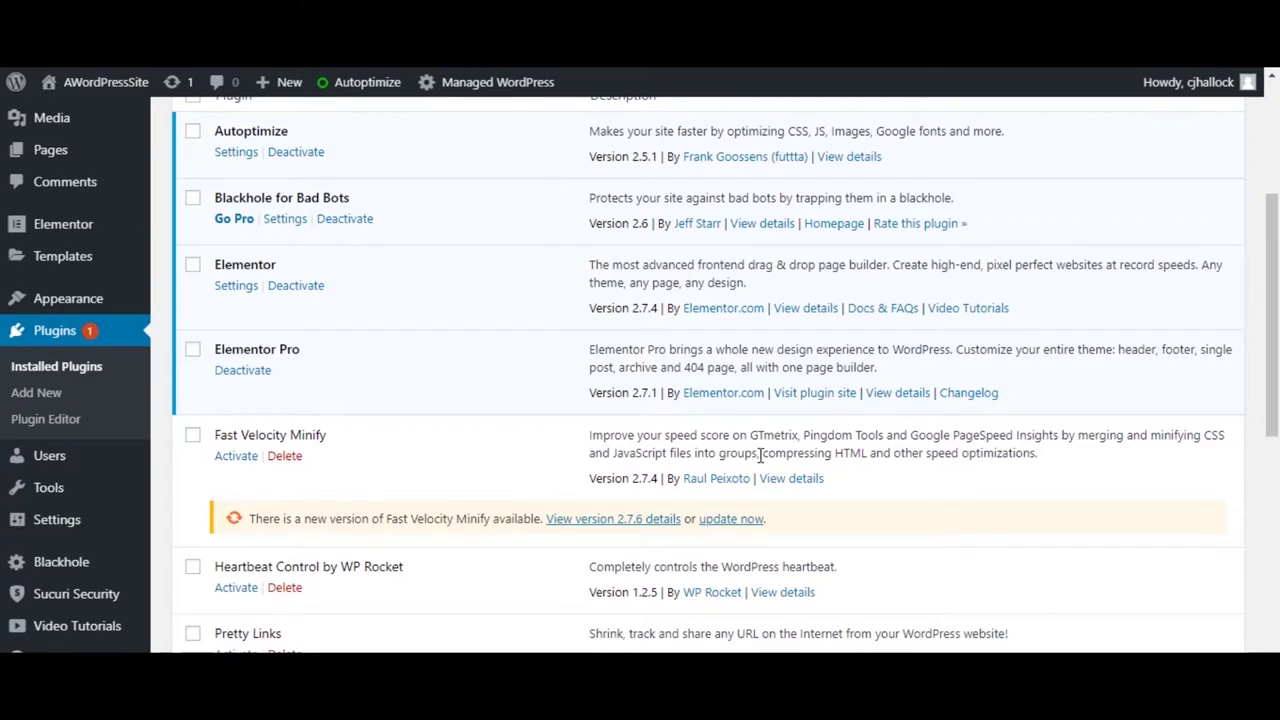
{"action": "left_click", "coordinate": [731, 519]}
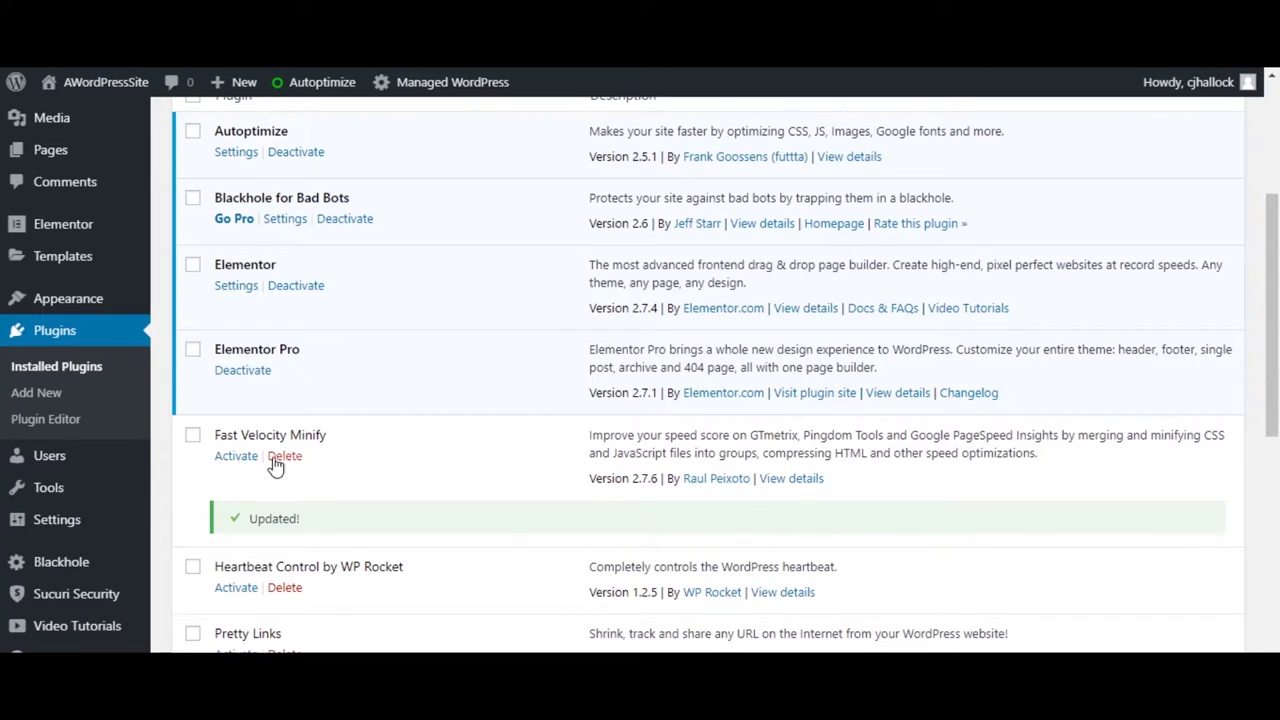
{"action": "left_click", "coordinate": [238, 457]}
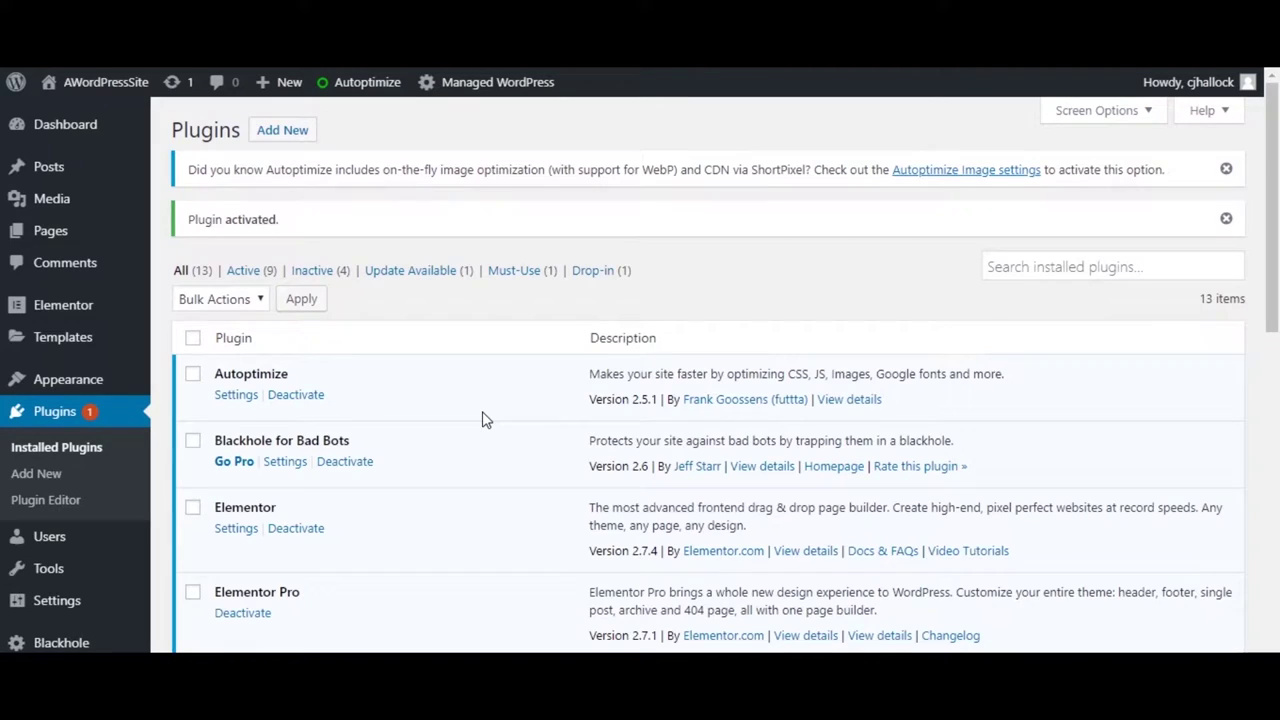
Activate the Heartbeat Control by WP Rocket plugin from the installed plugins and open its settings
{"action": "scroll", "coordinate": [486, 420], "scroll_direction": "down", "scroll_amount": 4}
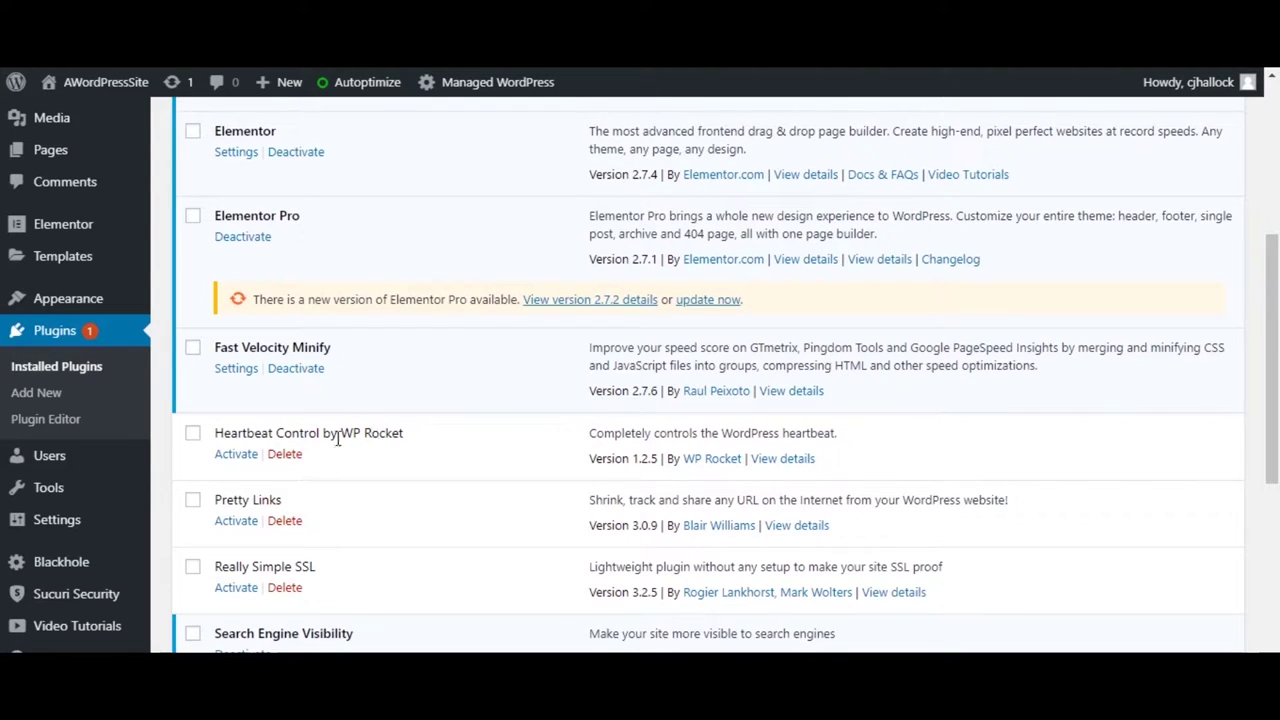
{"action": "left_click", "coordinate": [231, 458]}
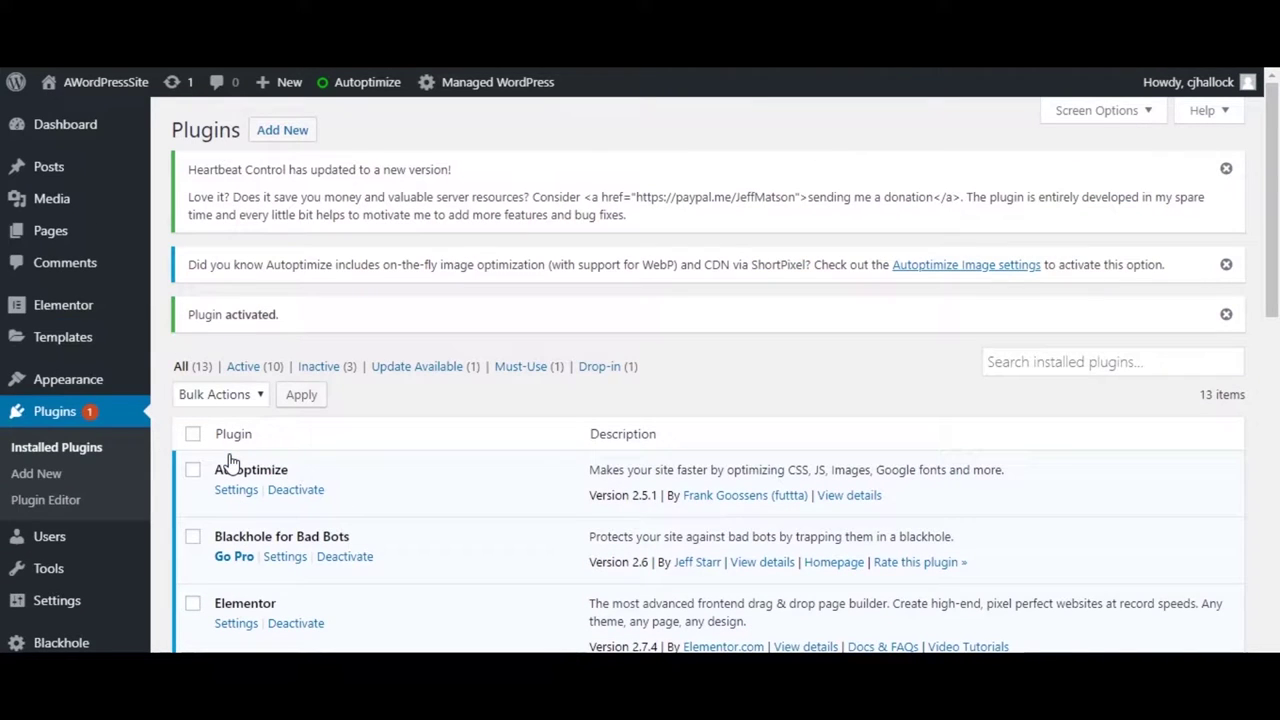
{"action": "scroll", "coordinate": [229, 450], "scroll_direction": "down", "scroll_amount": 2}
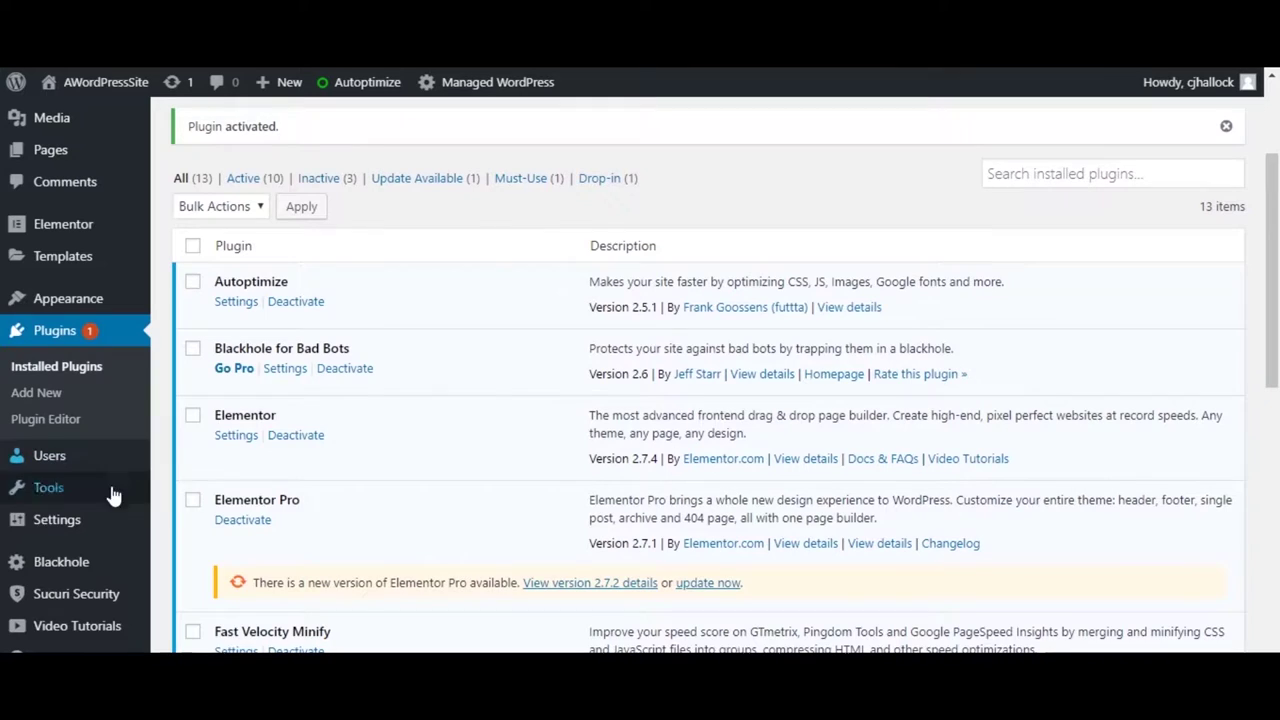
{"action": "mouse_move", "coordinate": [82, 528]}
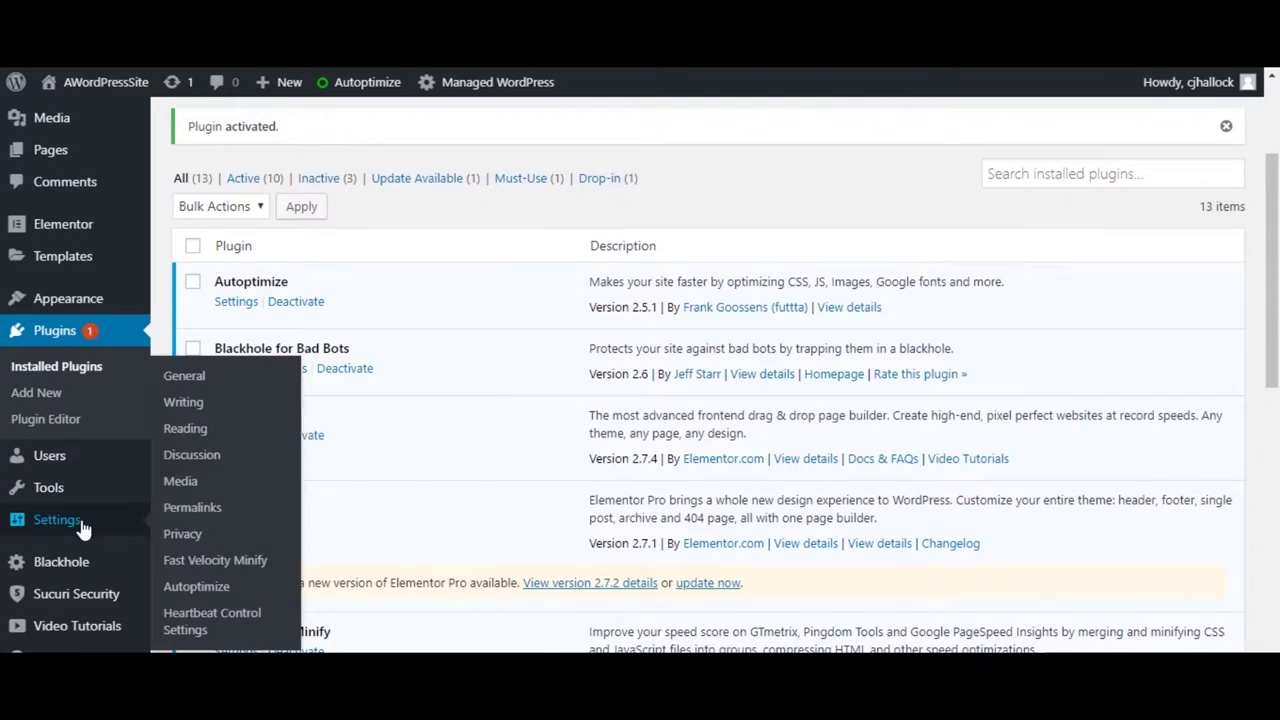
{"action": "left_click", "coordinate": [193, 625]}
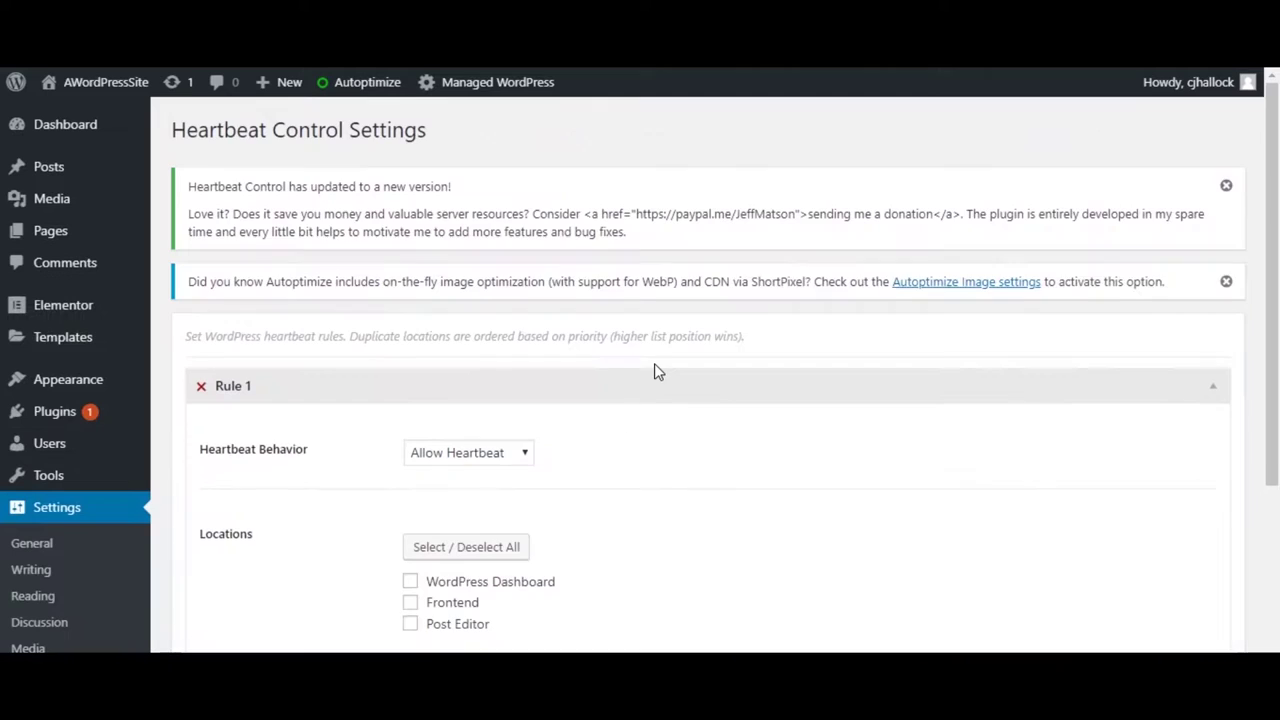
Set heartbeat Rule 1 to Modify Heartbeat for the WordPress Dashboard, Frontend and Post Editor with a frequency of 300, and save
{"action": "left_click", "coordinate": [493, 457]}
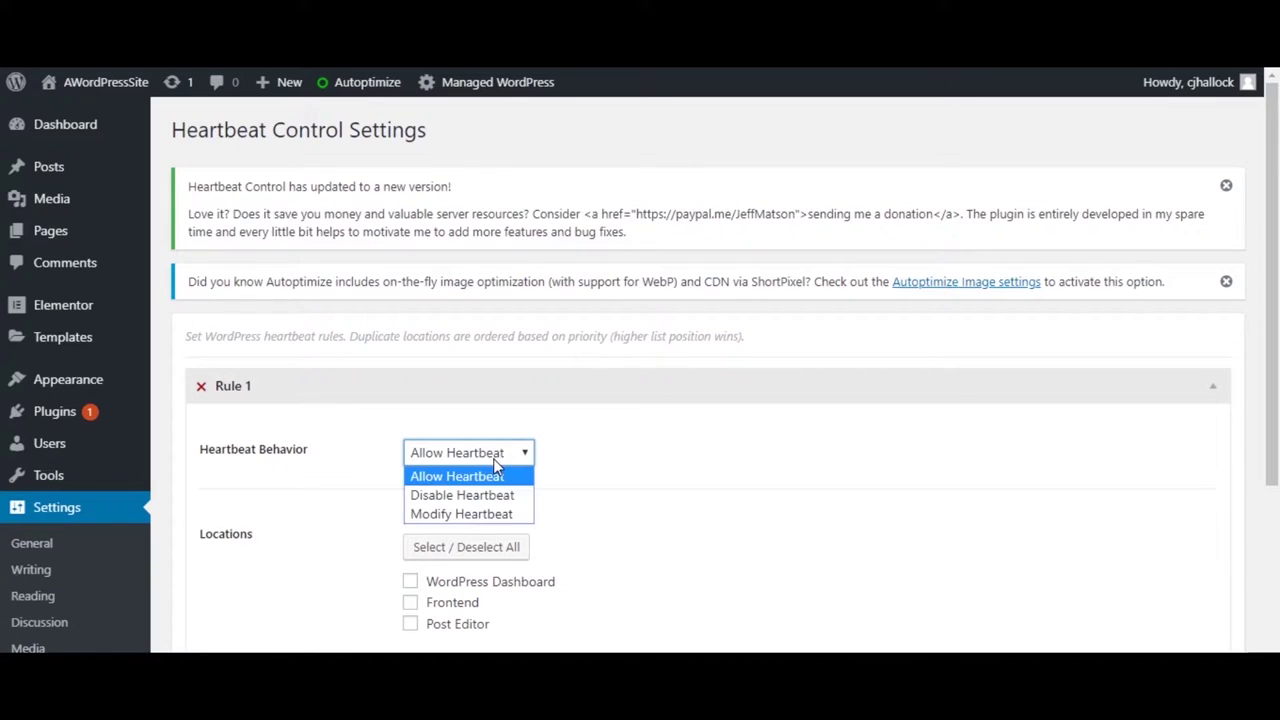
{"action": "left_click", "coordinate": [468, 514]}
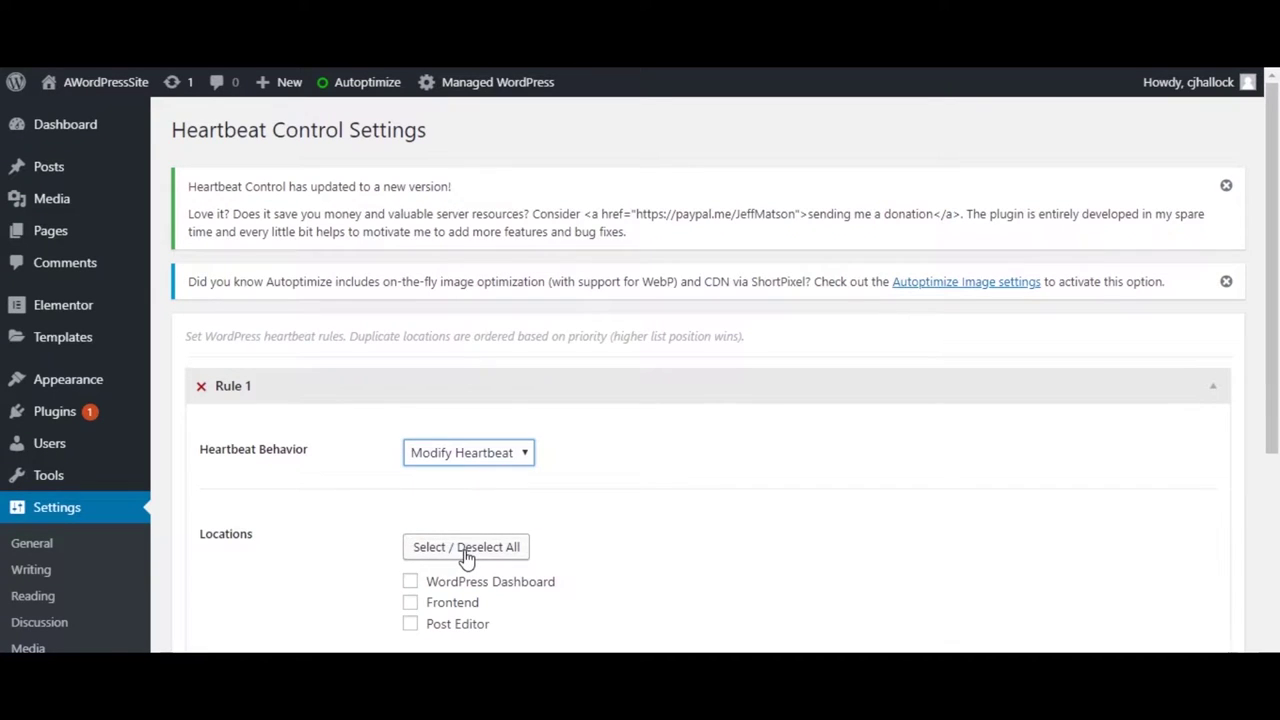
{"action": "left_click", "coordinate": [465, 550]}
{"action": "scroll", "coordinate": [743, 549], "scroll_direction": "down", "scroll_amount": 3}
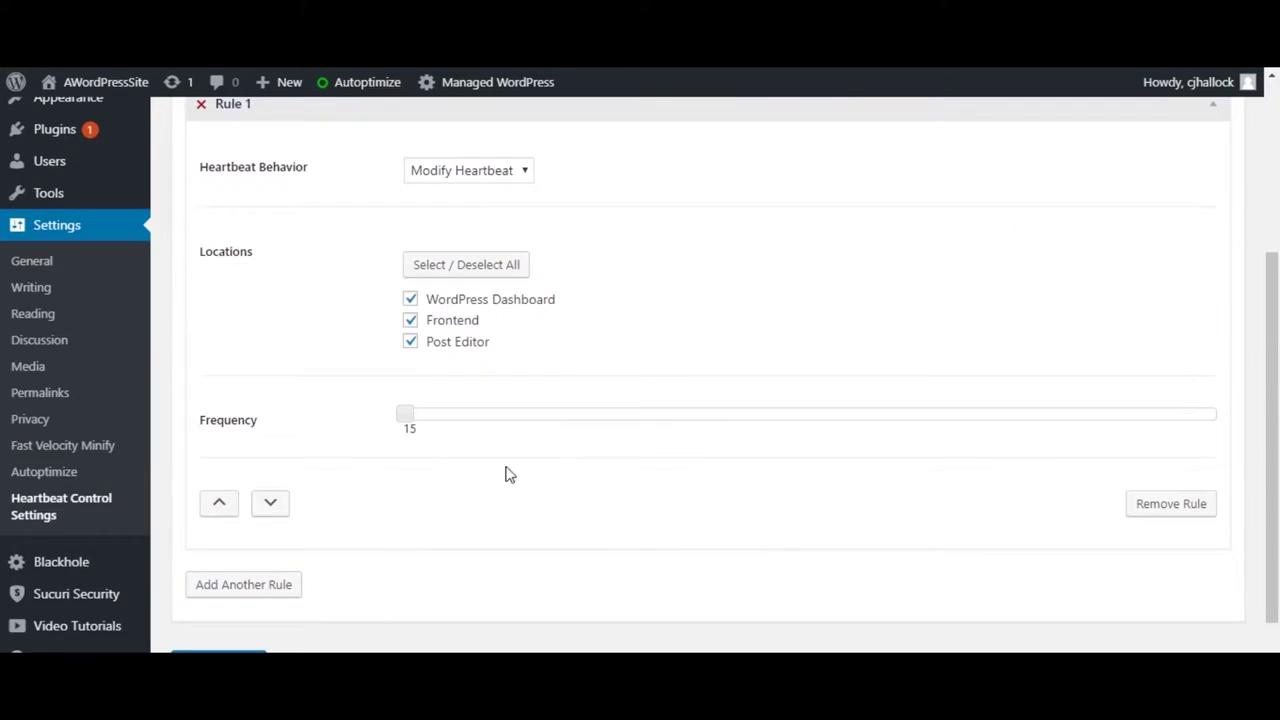
{"action": "left_click_drag", "start_coordinate": [406, 418], "coordinate": [1268, 472]}
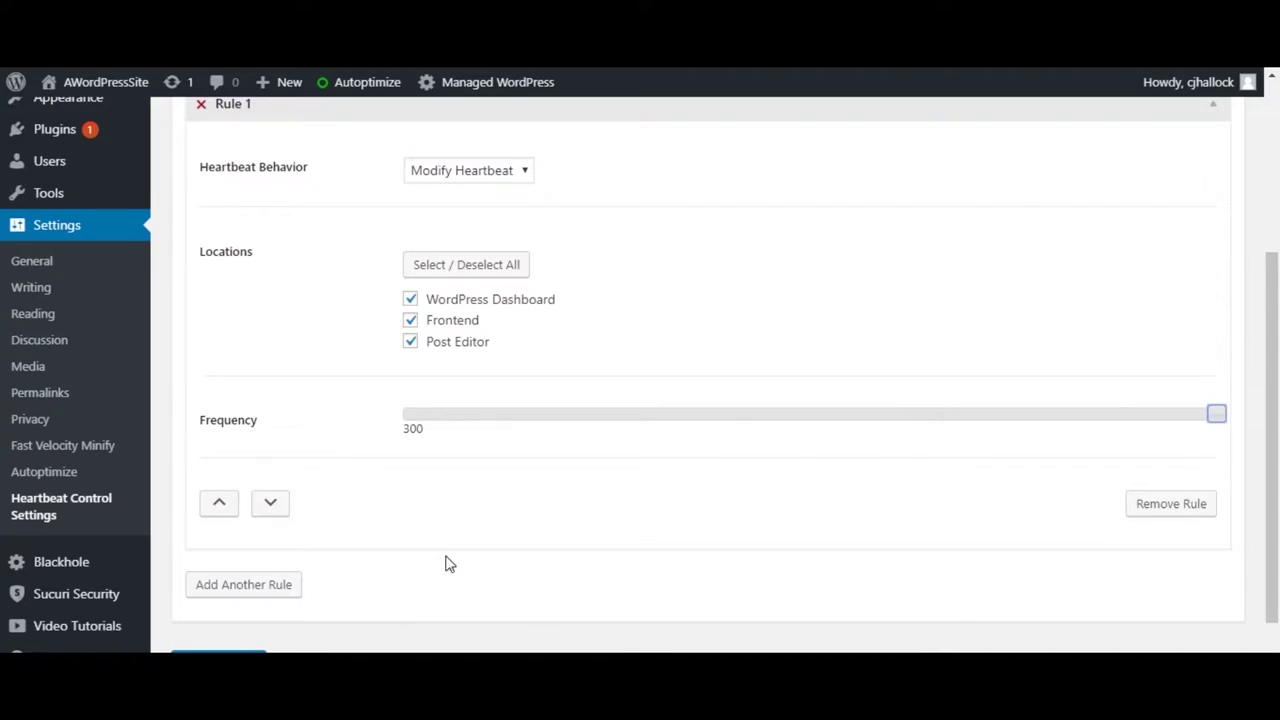
{"action": "scroll", "coordinate": [447, 565], "scroll_direction": "down", "scroll_amount": 1}
{"action": "left_click", "coordinate": [204, 586]}
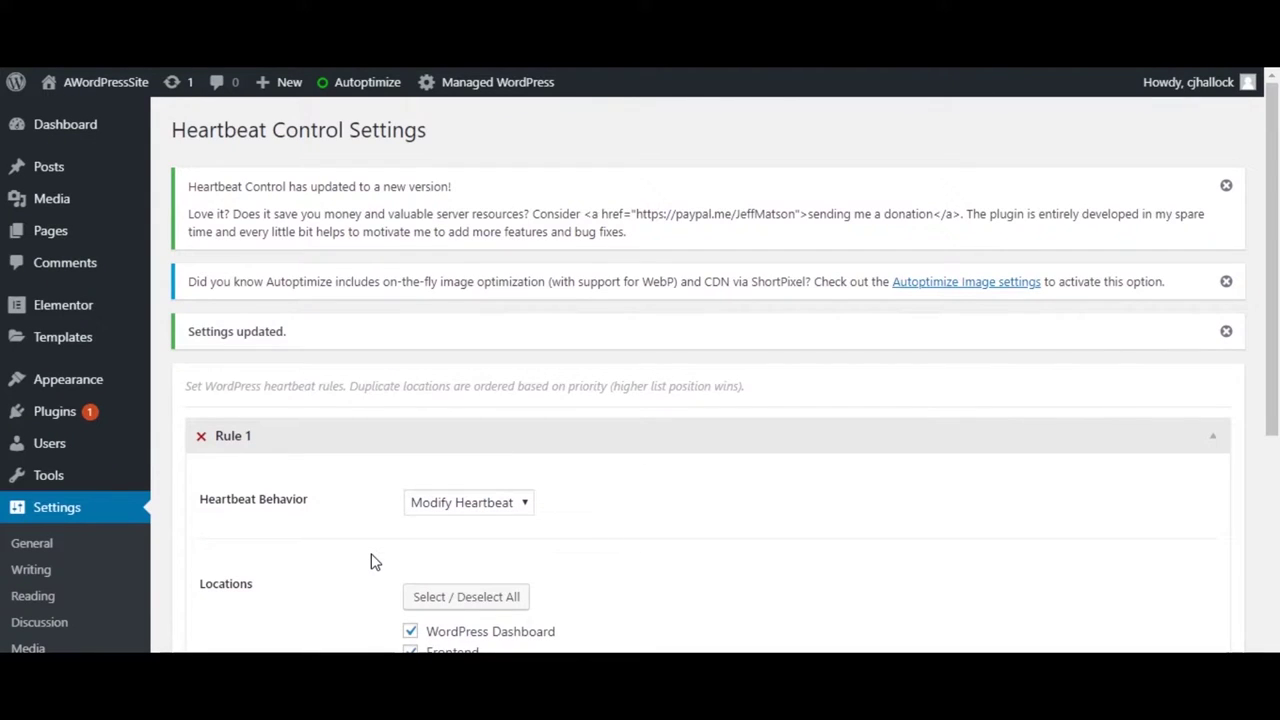
Dismiss the three notices above the heartbeat rules
{"action": "left_click", "coordinate": [1227, 188]}
{"action": "left_click", "coordinate": [1228, 190]}
{"action": "left_click", "coordinate": [1228, 190]}
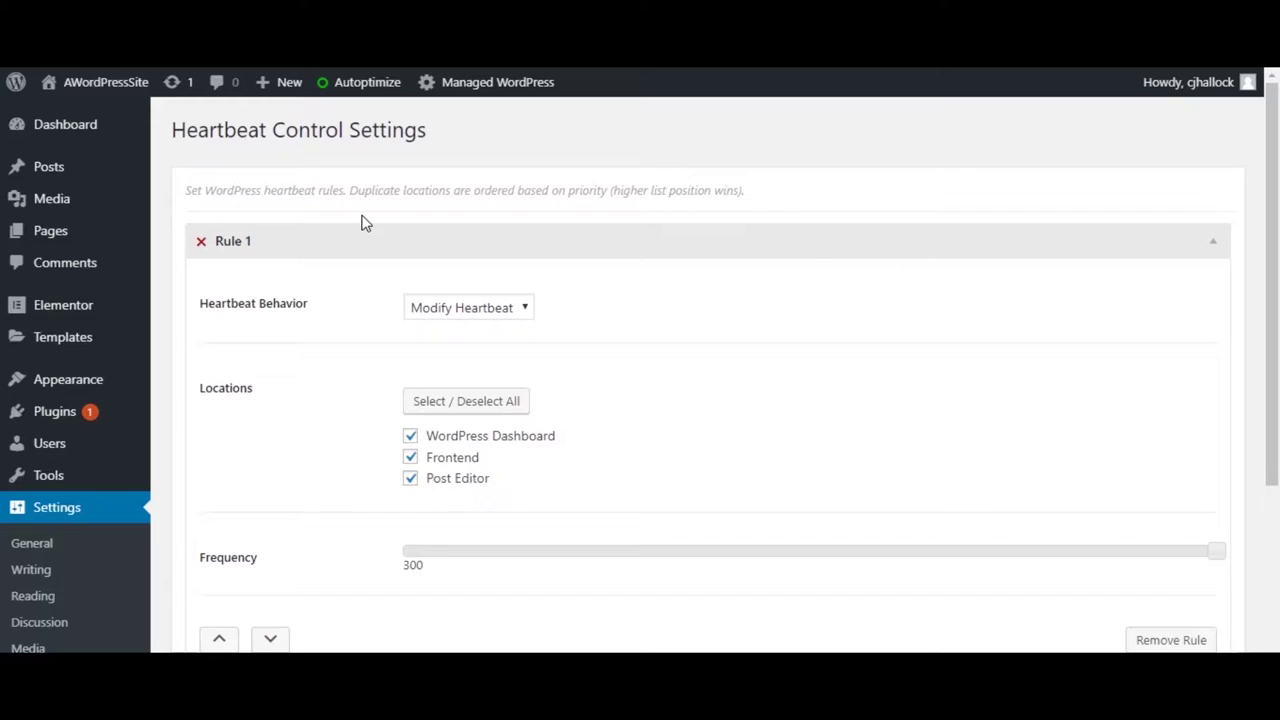
Activate the Pretty Links plugin from the installed plugins
{"action": "mouse_move", "coordinate": [120, 420]}
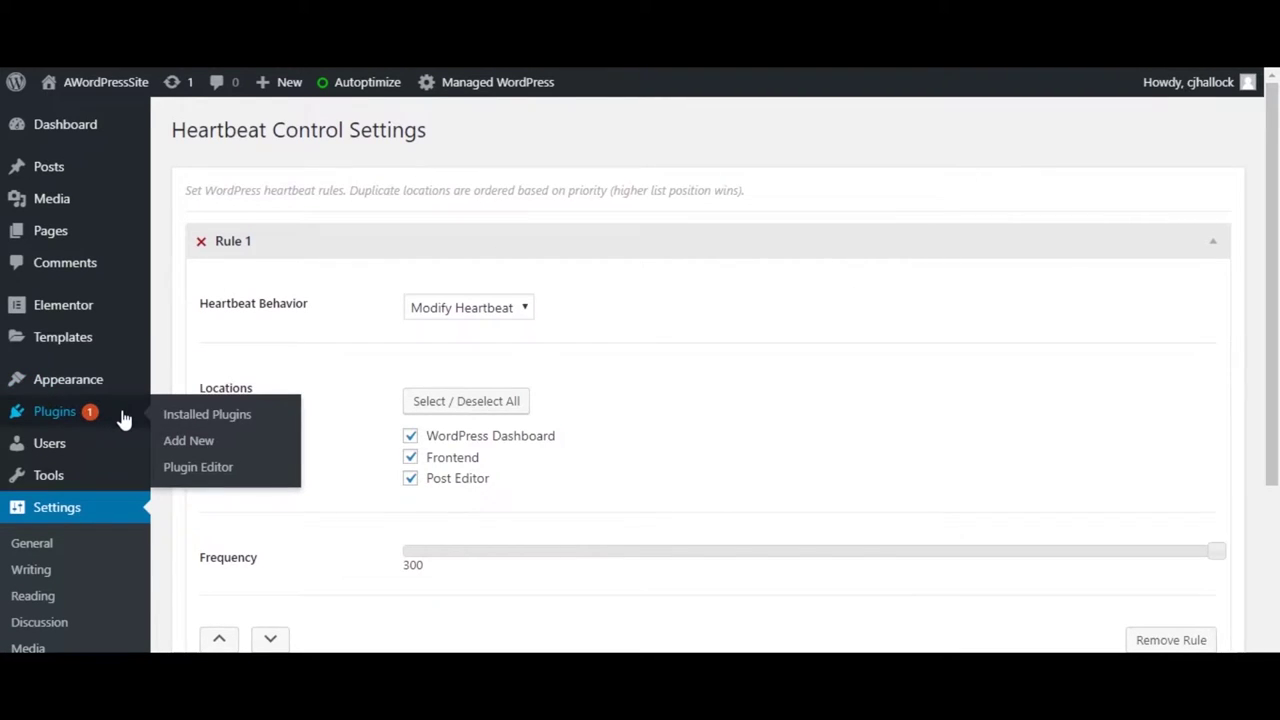
{"action": "left_click", "coordinate": [190, 416]}
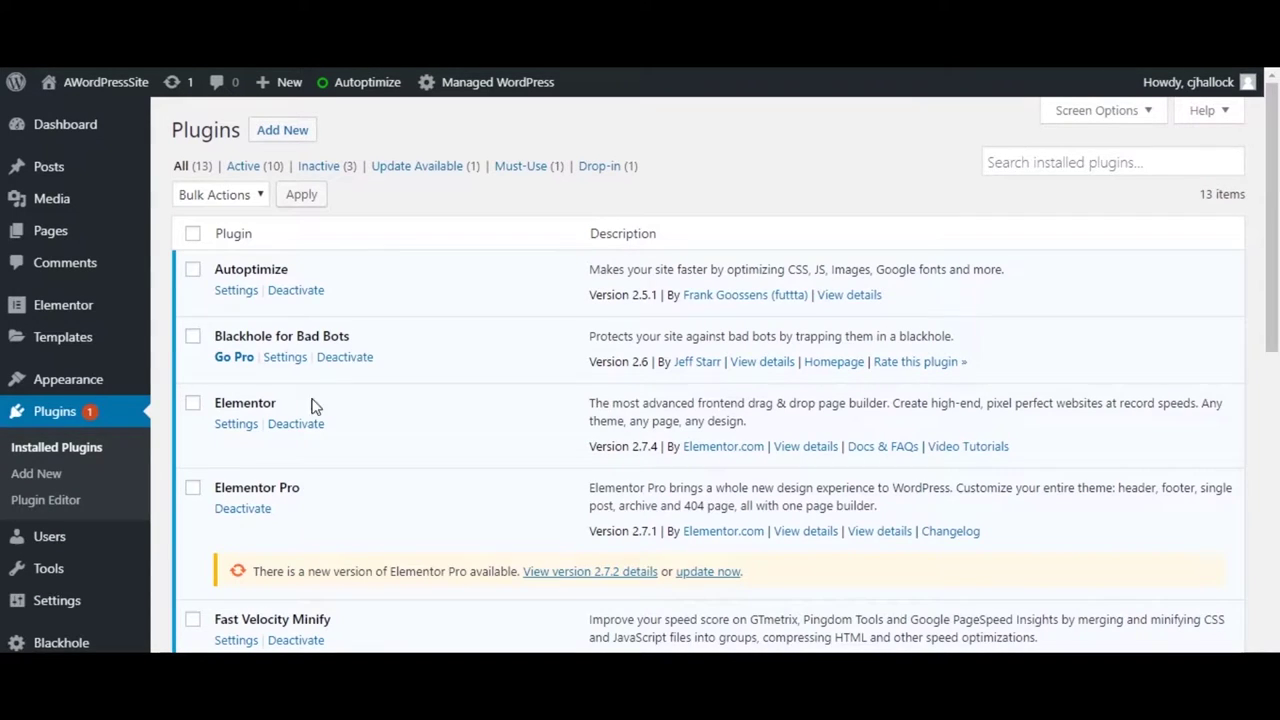
{"action": "scroll", "coordinate": [392, 405], "scroll_direction": "down", "scroll_amount": 4}
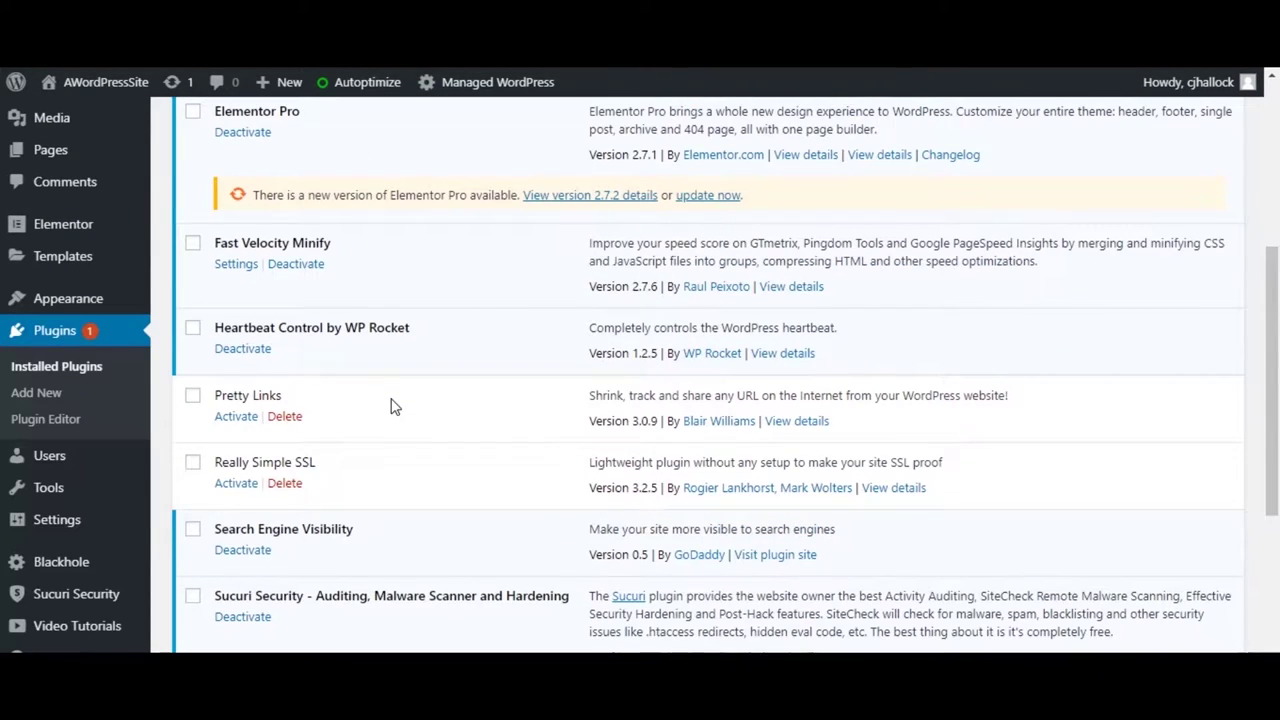
{"action": "left_click", "coordinate": [241, 417]}
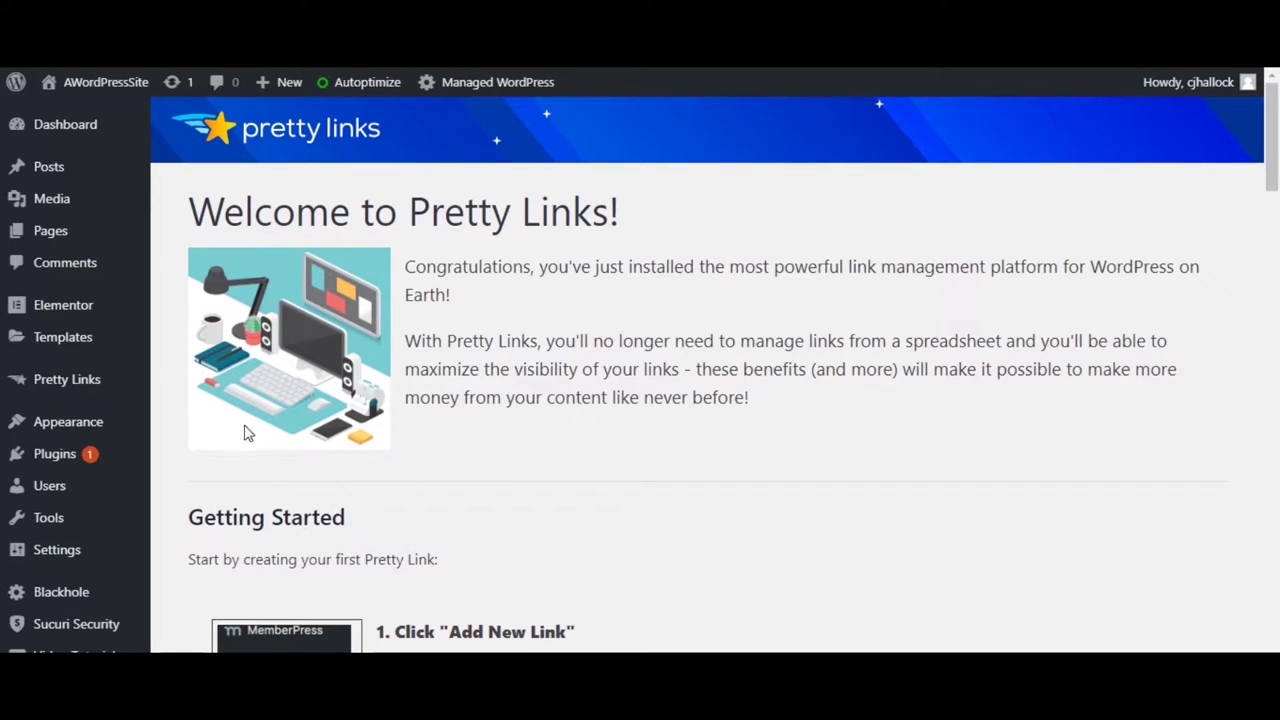
{"action": "scroll", "coordinate": [443, 334], "scroll_direction": "down", "scroll_amount": 3}
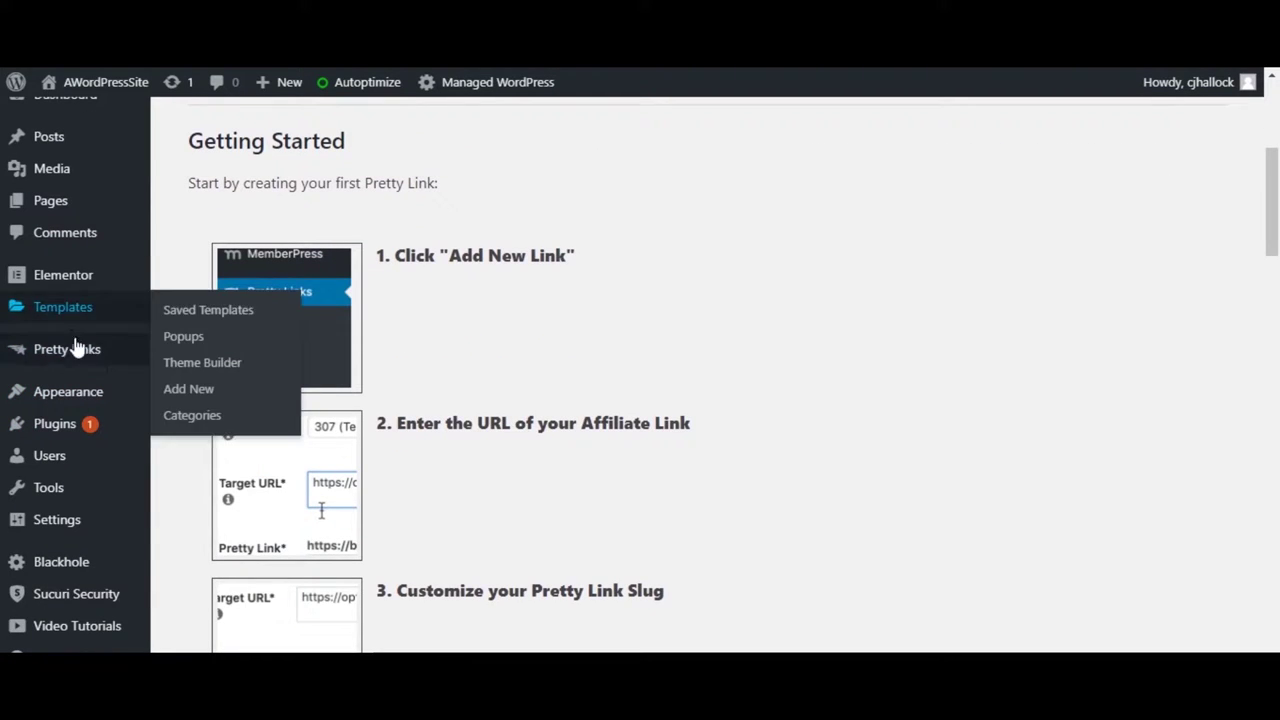
{"action": "mouse_move", "coordinate": [110, 363]}
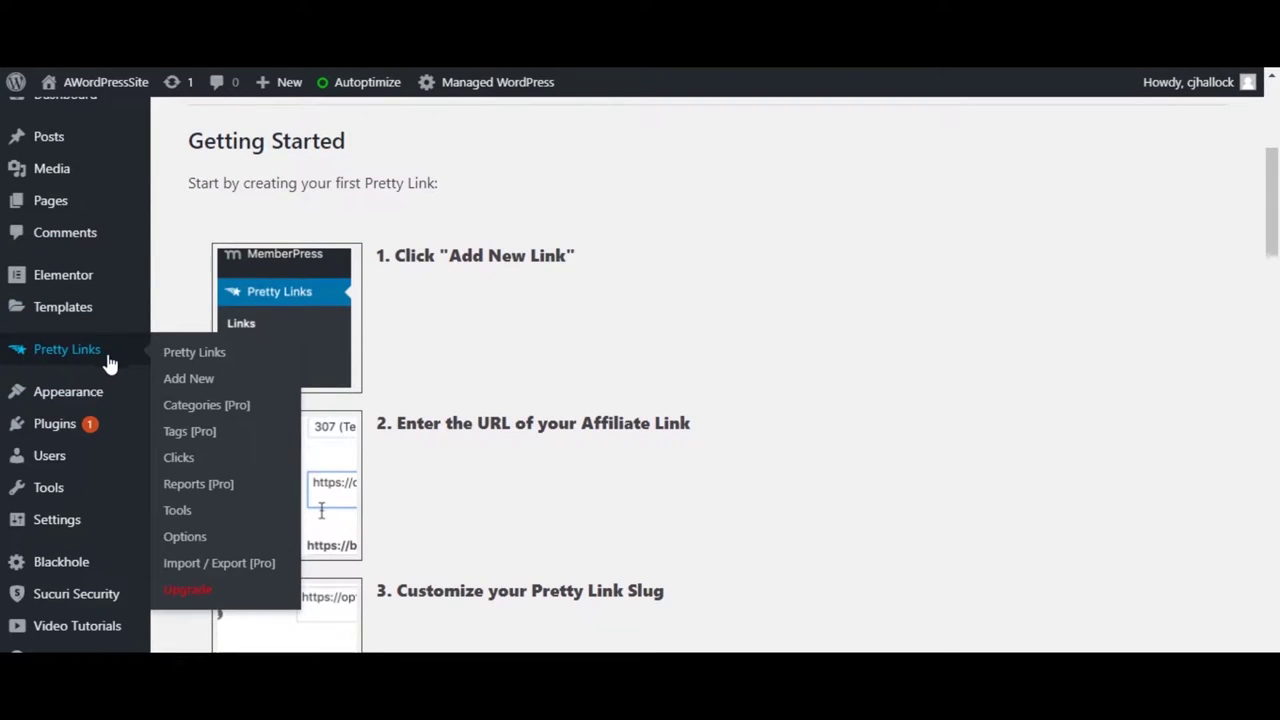
{"action": "left_click", "coordinate": [214, 358]}
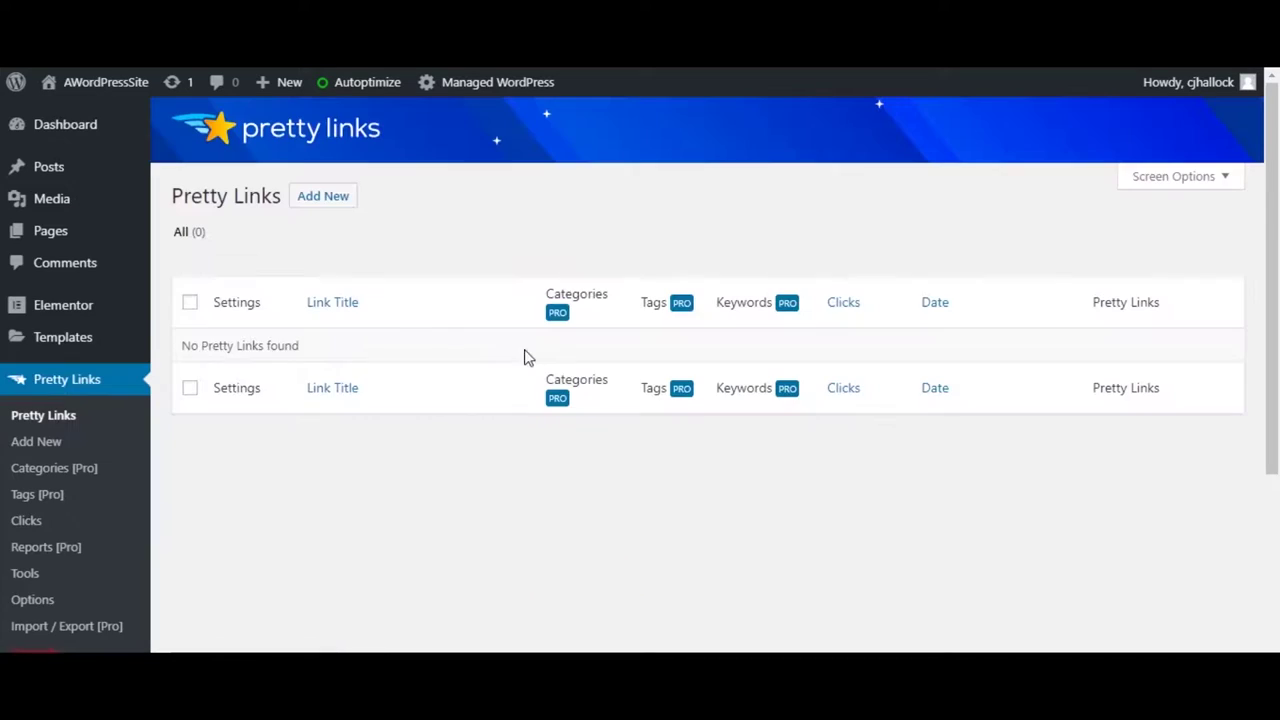
{"action": "left_click", "coordinate": [323, 197]}
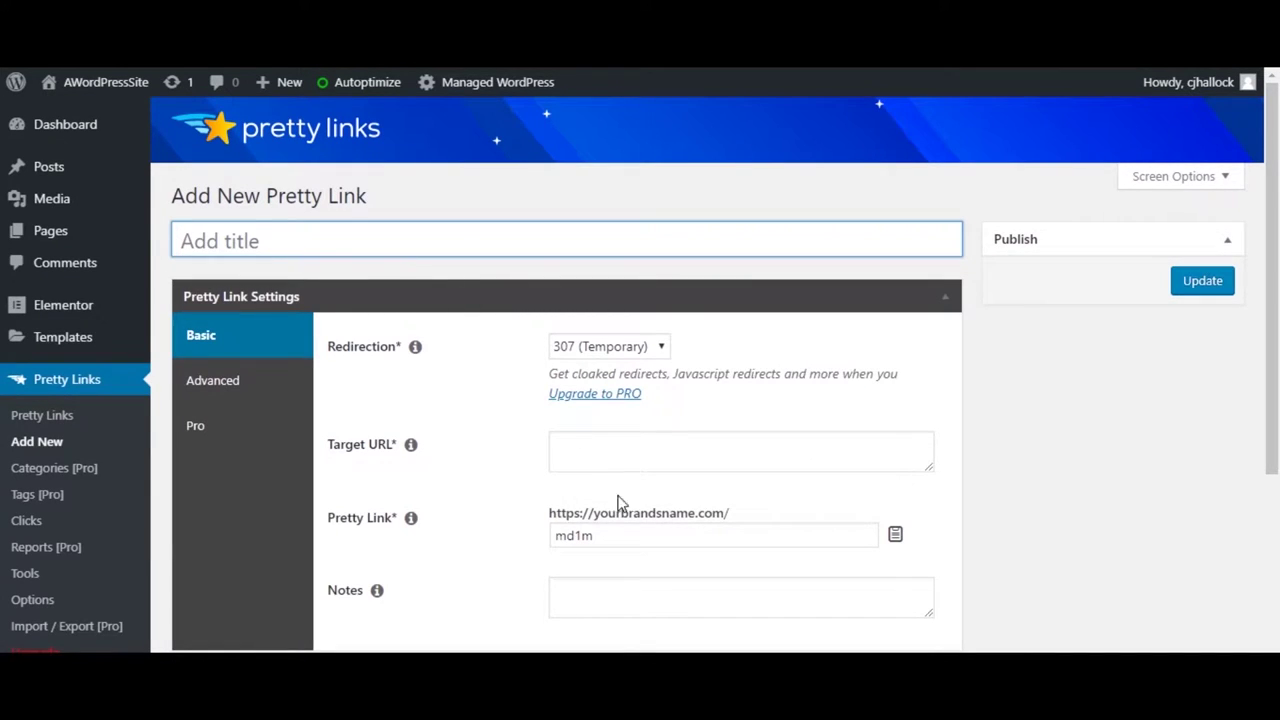
{"action": "left_click", "coordinate": [607, 452]}
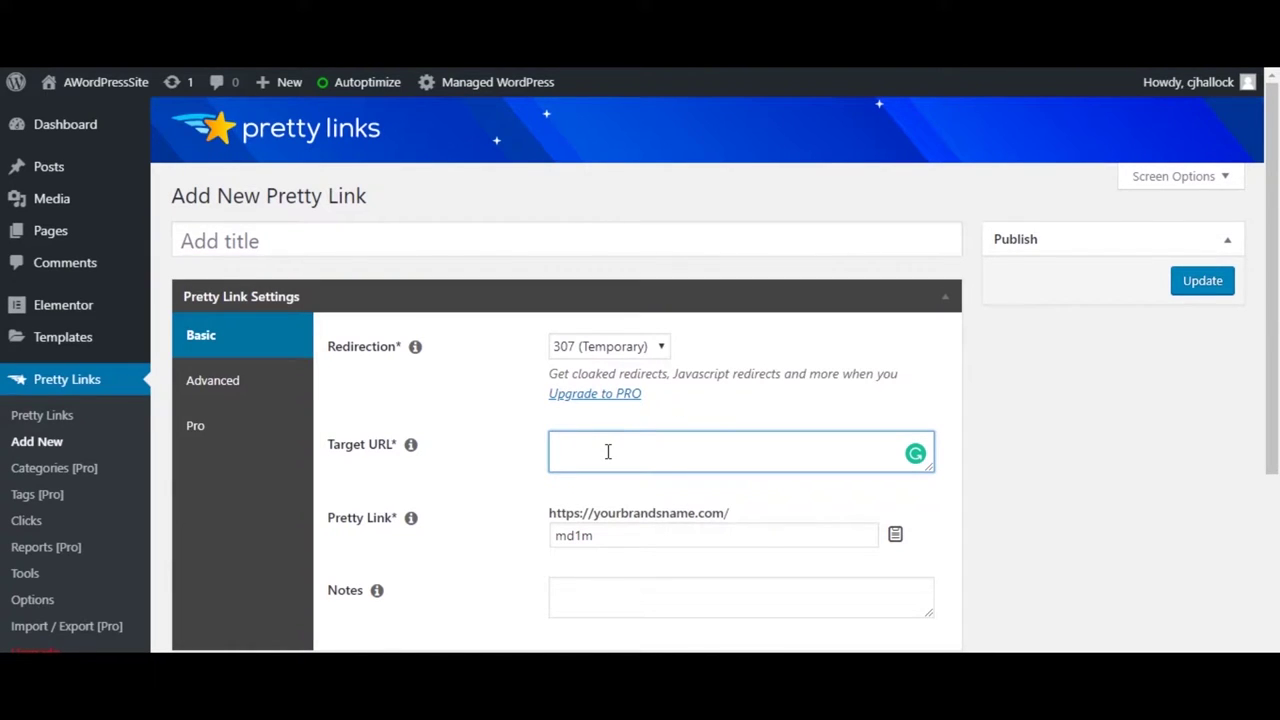
{"action": "type", "text": "https://facebook.com/webdesignwebinar"}
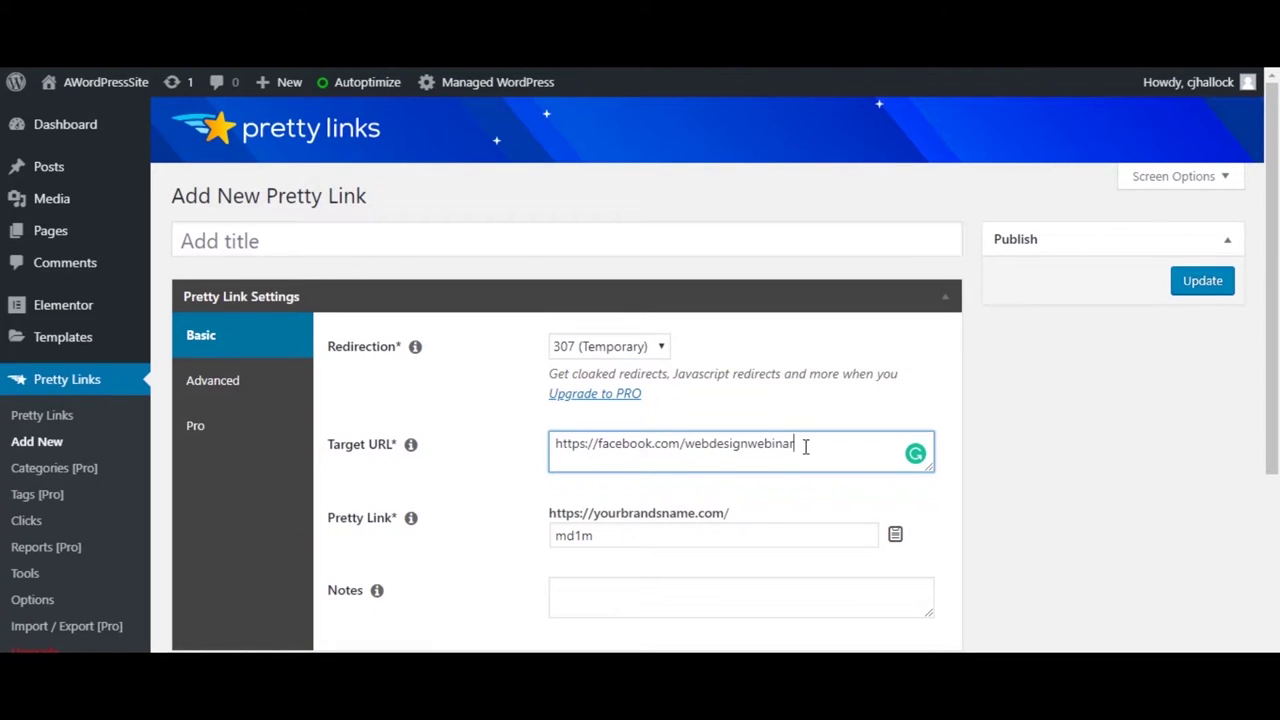
{"action": "left_click_drag", "start_coordinate": [807, 447], "coordinate": [556, 441]}
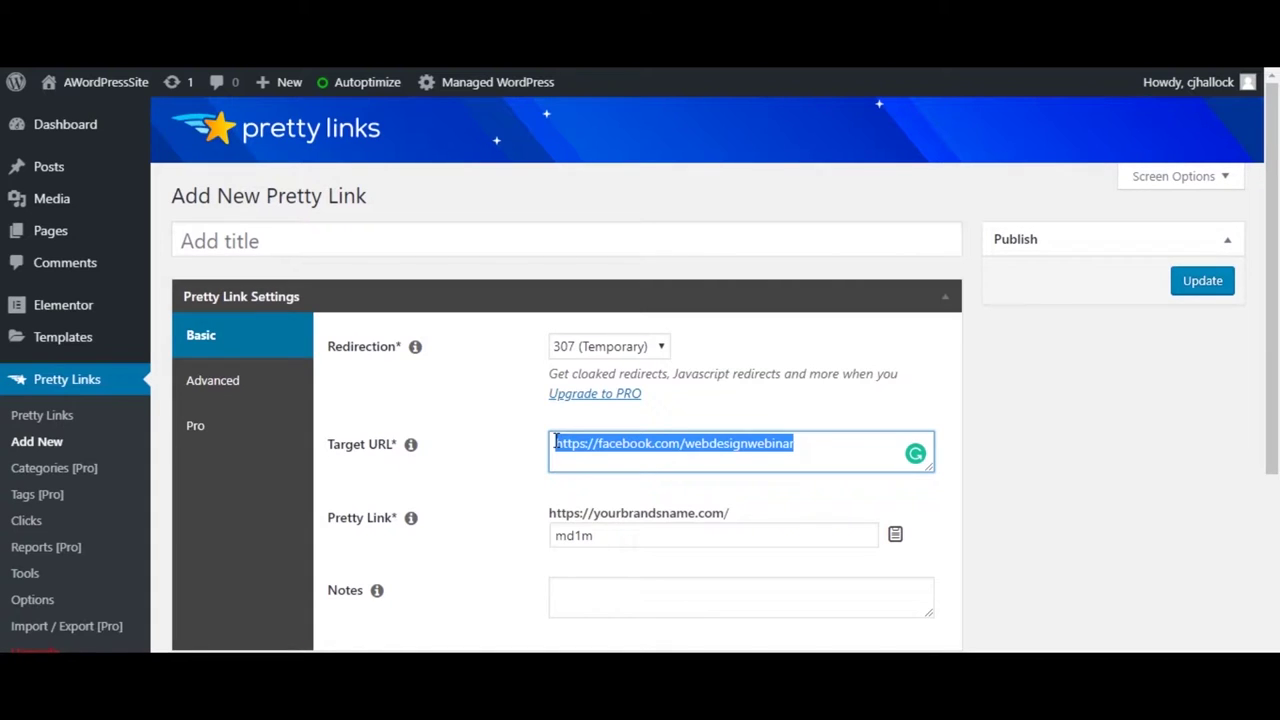
{"action": "right_click", "coordinate": [655, 446]}
Replace the generated slug of the new pretty link with webinar
{"action": "left_click", "coordinate": [628, 536]}
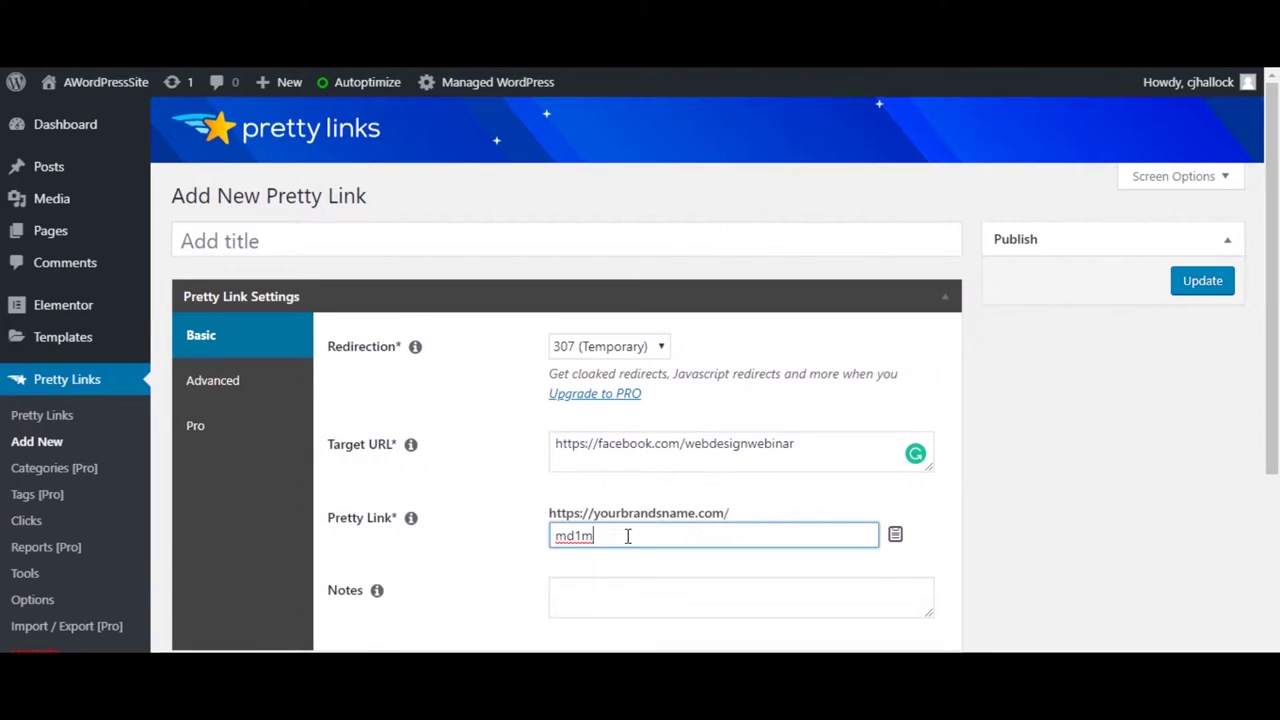
{"action": "left_click_drag", "start_coordinate": [617, 536], "coordinate": [552, 538]}
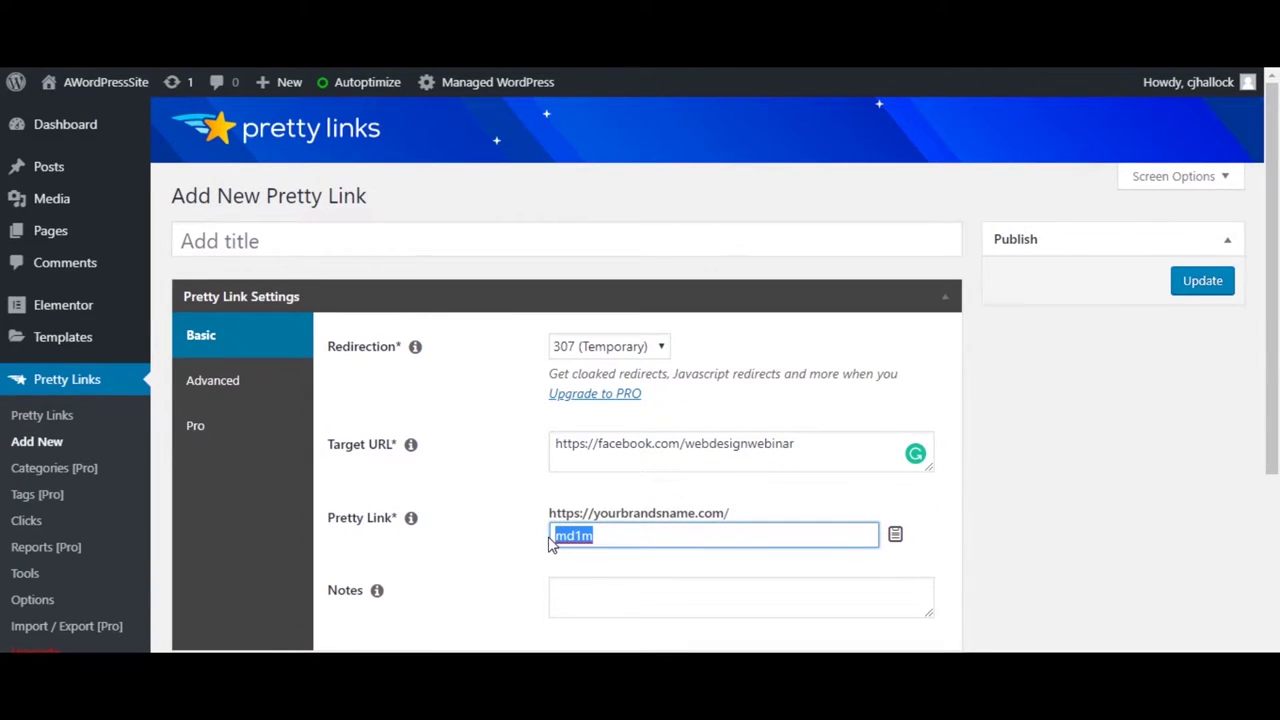
{"action": "type", "text": "webinar"}
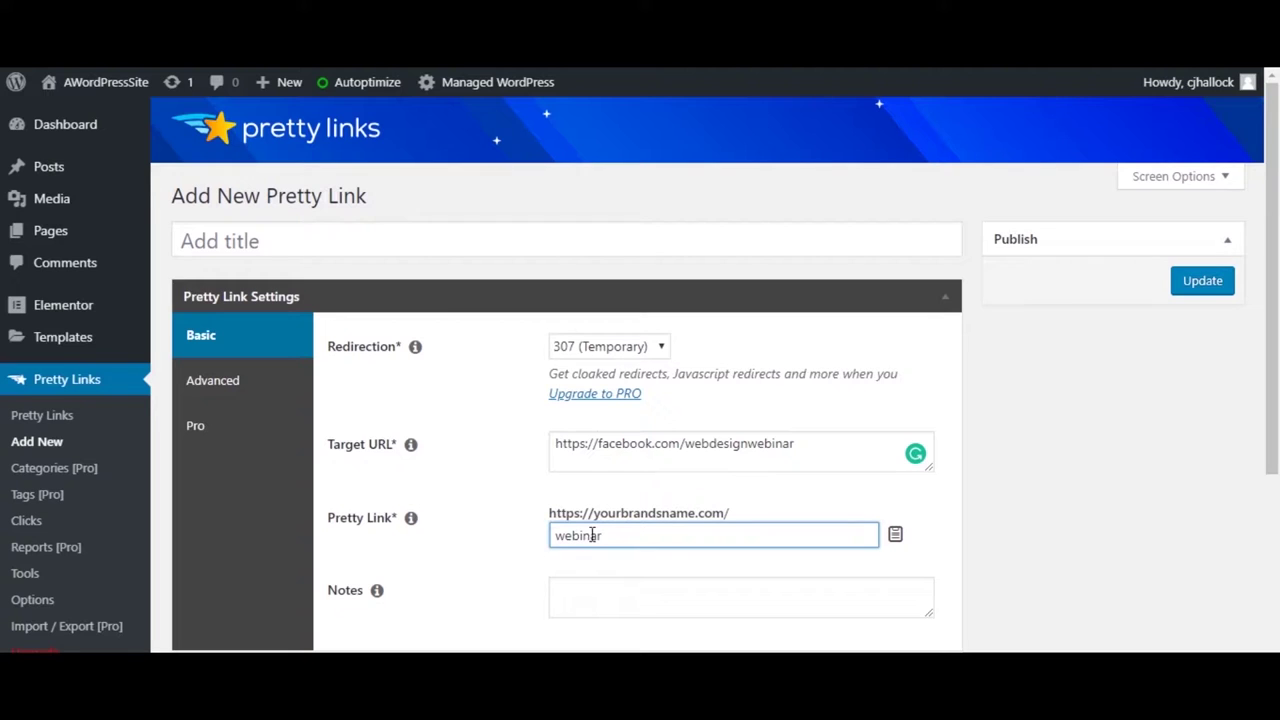
{"action": "scroll", "coordinate": [692, 455], "scroll_direction": "down", "scroll_amount": 2}
{"action": "scroll", "coordinate": [692, 452], "scroll_direction": "up", "scroll_amount": 2}
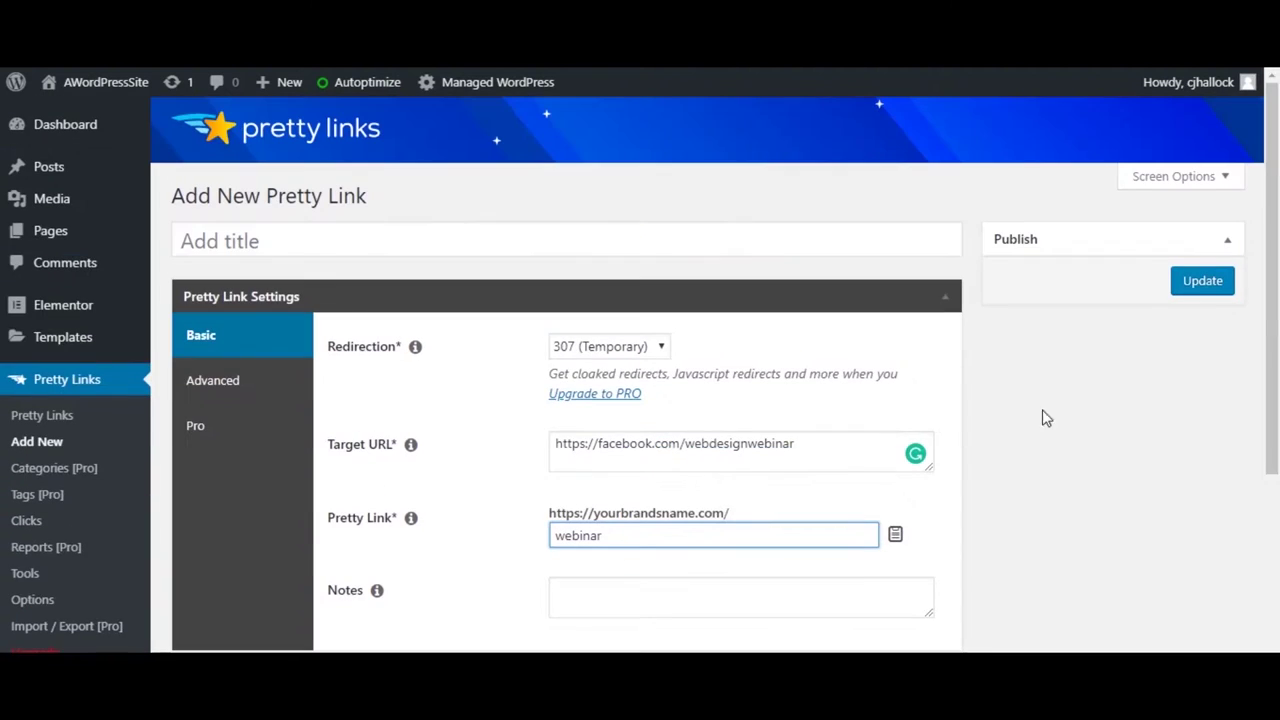
{"action": "left_click", "coordinate": [566, 615]}
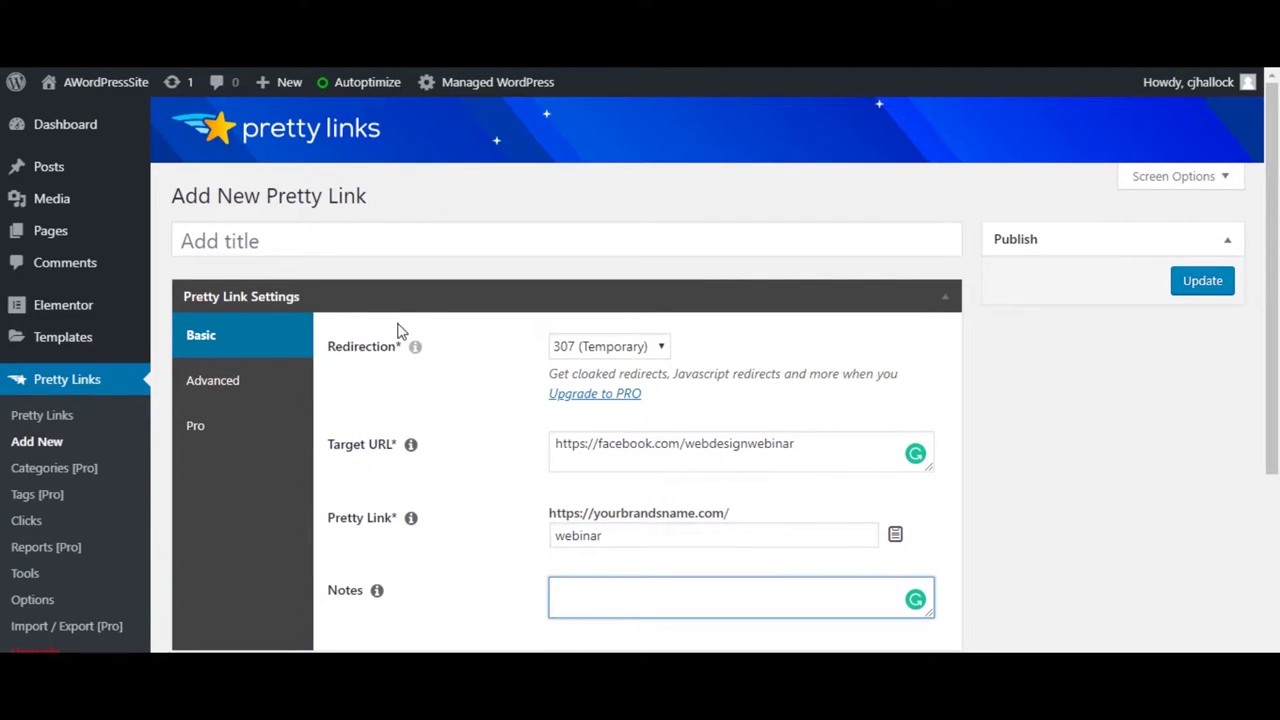
Title the new pretty link Webinar and save it
{"action": "left_click", "coordinate": [362, 246]}
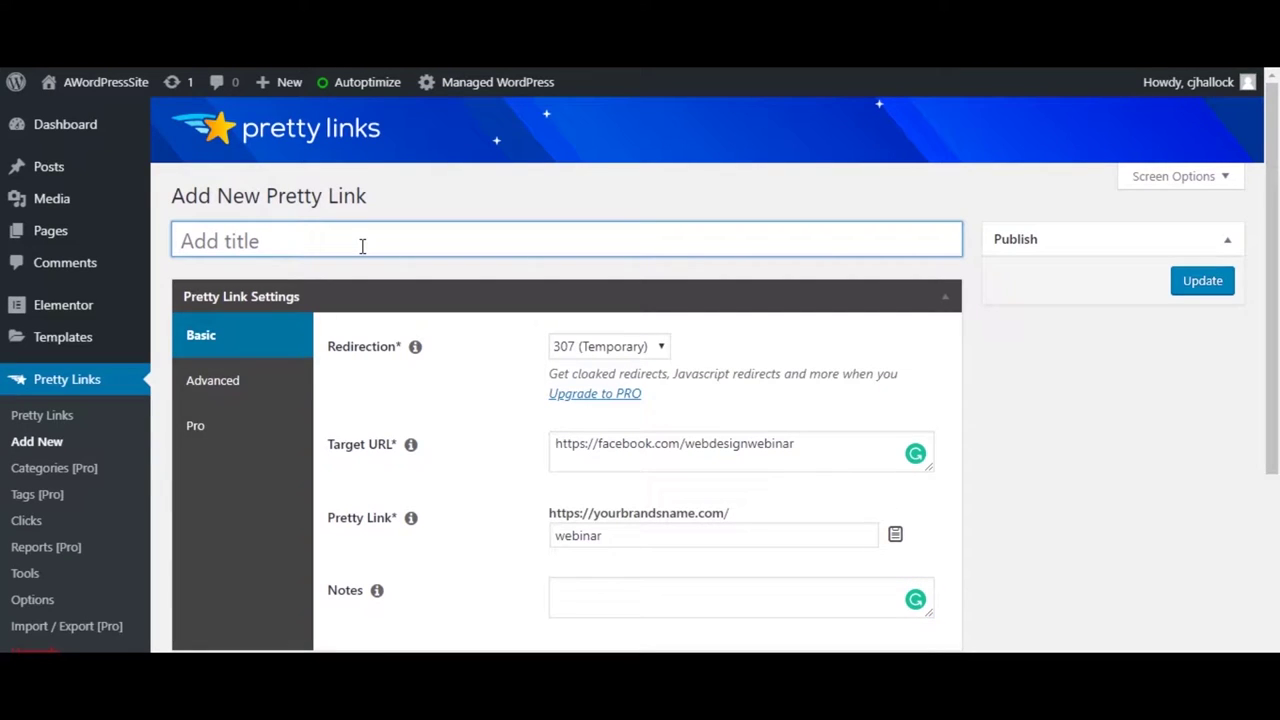
{"action": "type", "text": "Webinar"}
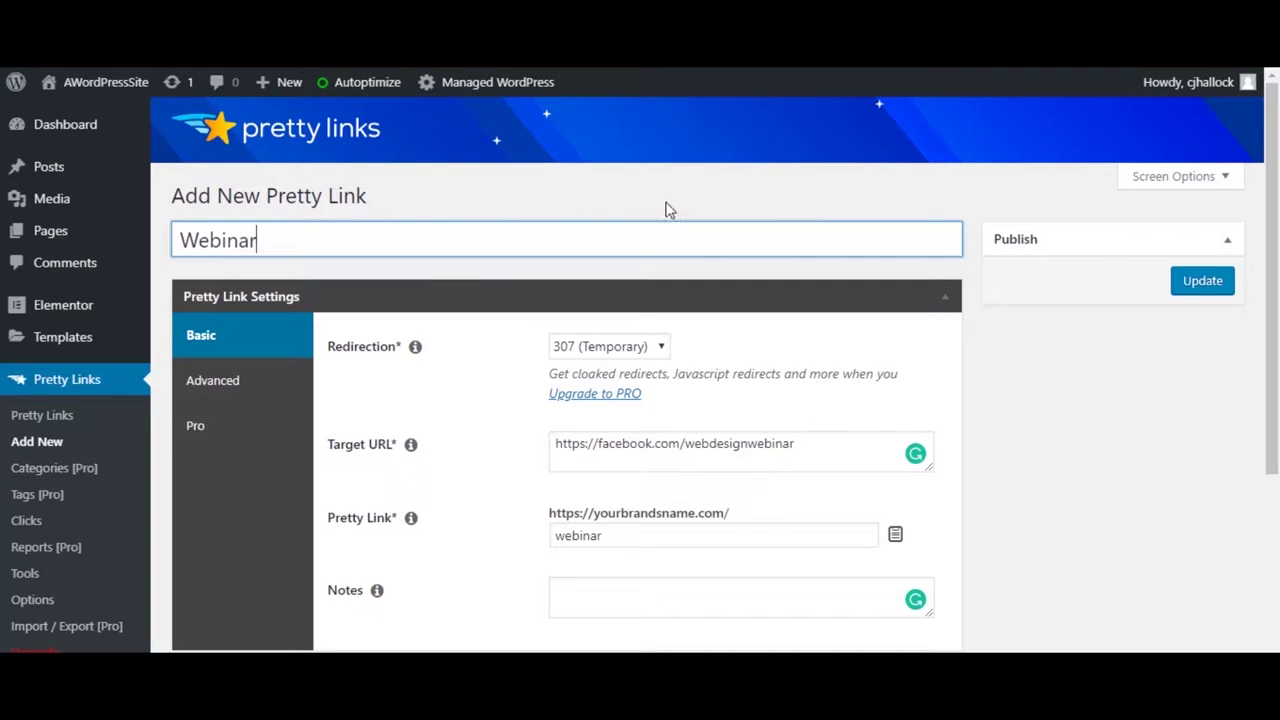
{"action": "left_click", "coordinate": [1205, 283]}
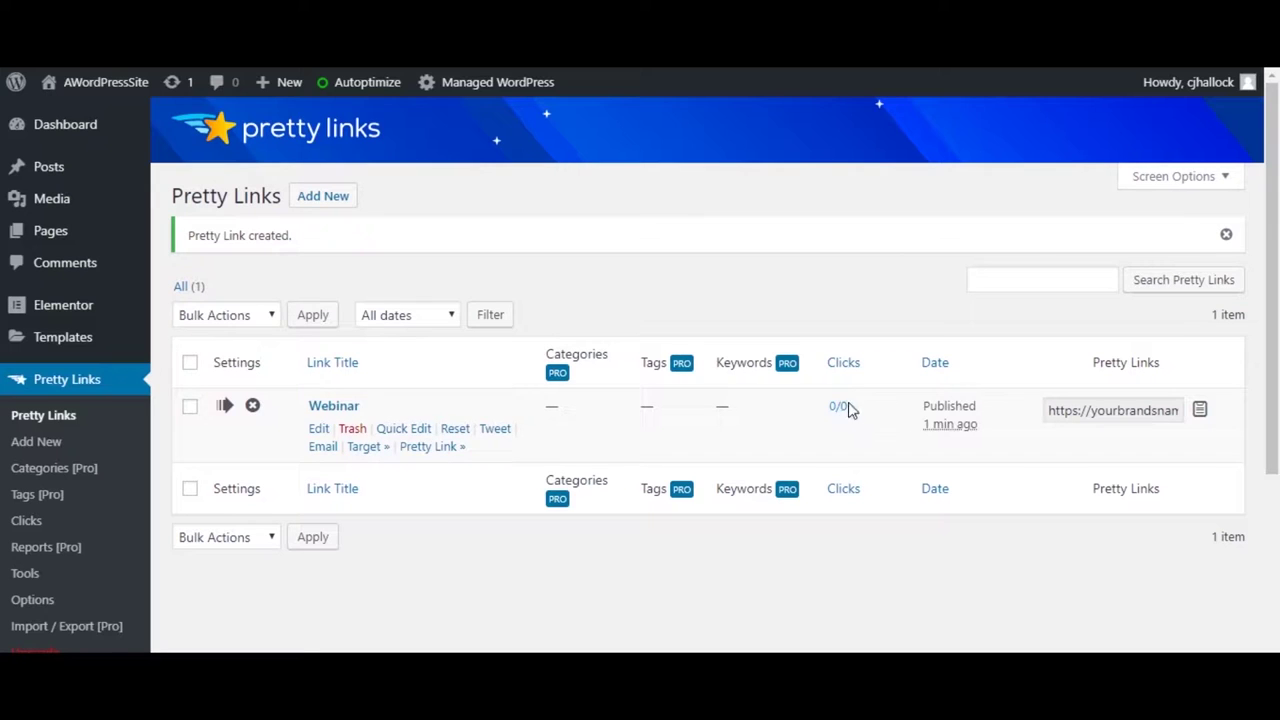
Copy the Webinar pretty link's address and open it in a new browser tab to test the redirect
{"action": "mouse_move", "coordinate": [837, 412]}
{"action": "left_click", "coordinate": [1203, 418]}
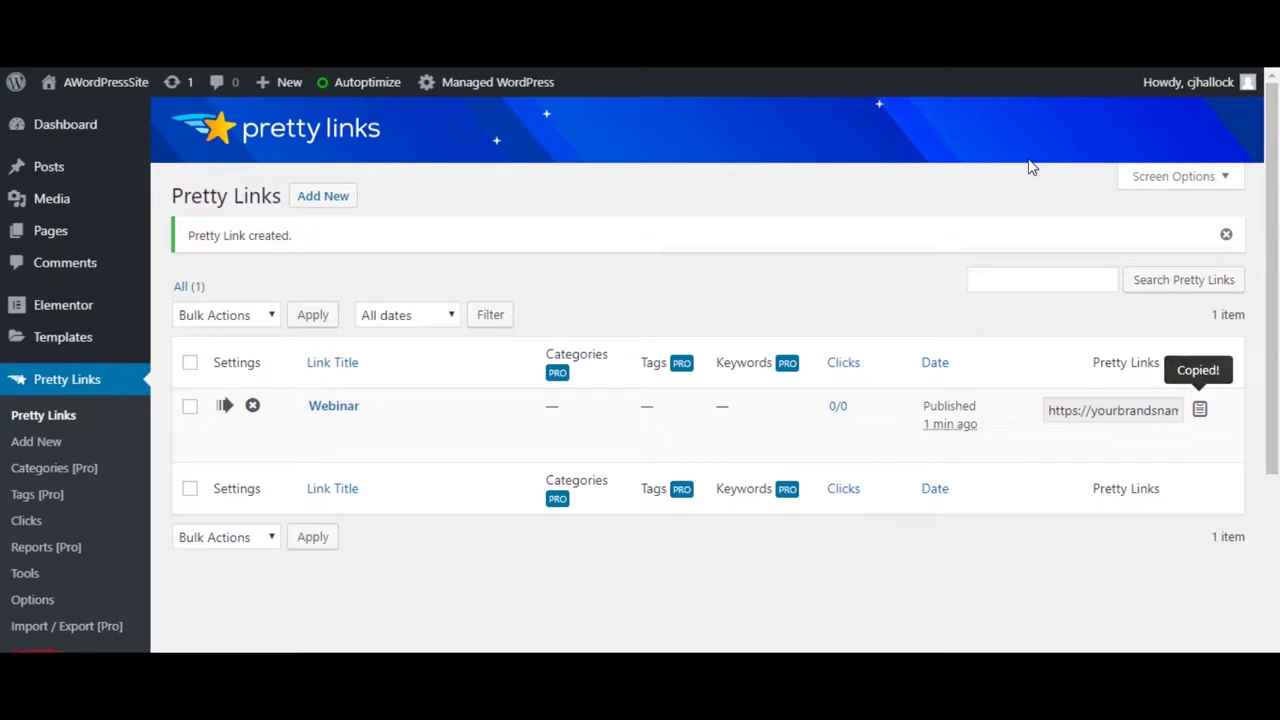
{"action": "key", "text": "ctrl+t"}
{"action": "right_click", "coordinate": [641, 62]}
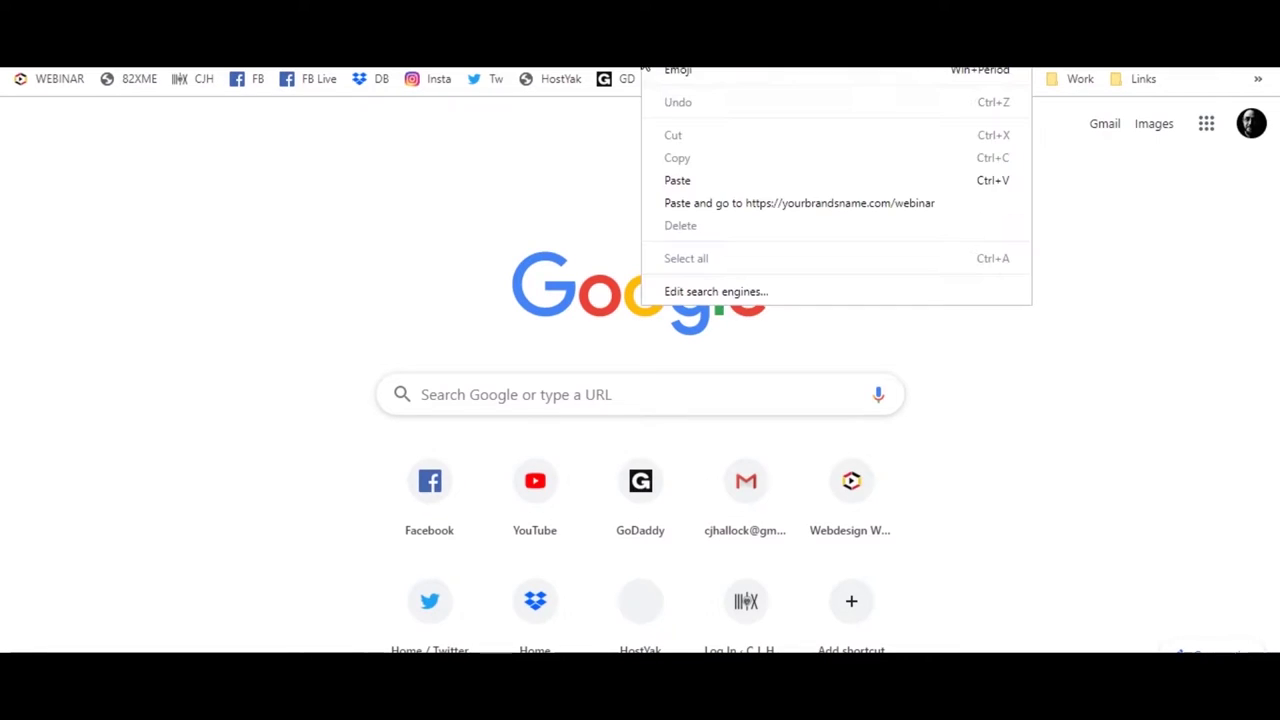
{"action": "left_click", "coordinate": [693, 183]}
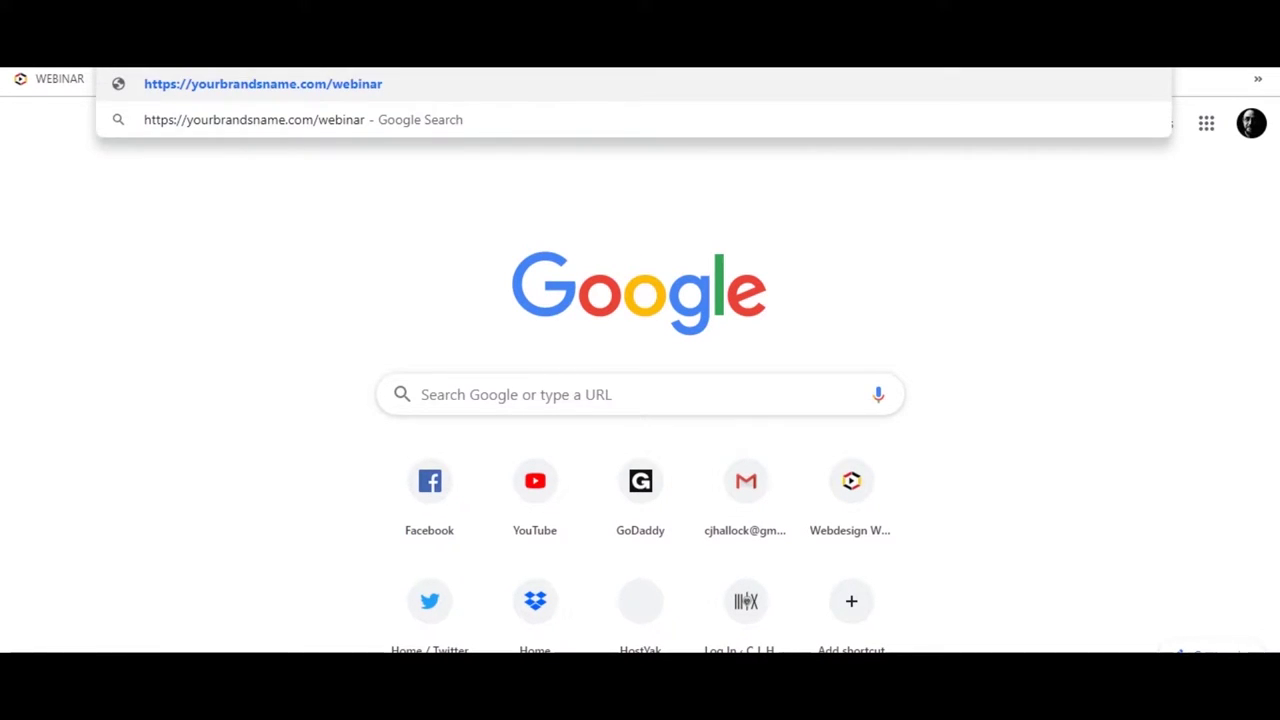
{"action": "key", "text": "Return"}
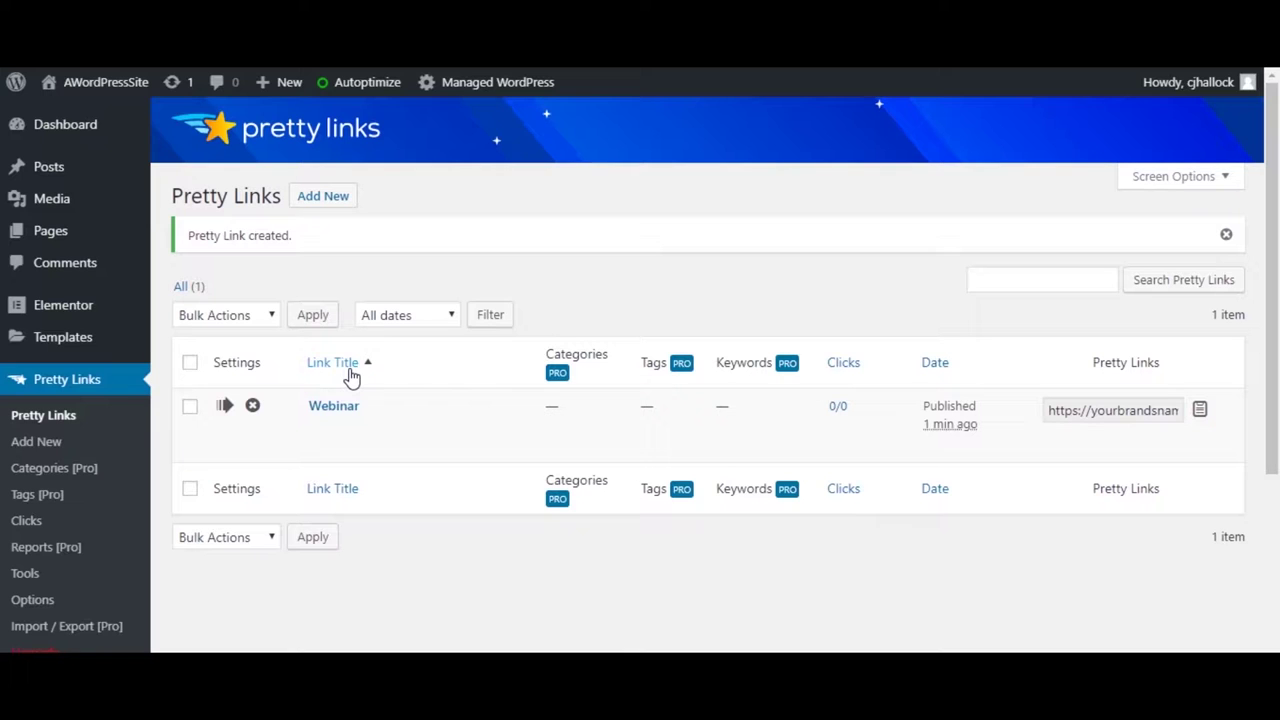
Activate the Really Simple SSL plugin from the installed plugins and enable SSL for the site
{"action": "scroll", "coordinate": [100, 343], "scroll_direction": "down", "scroll_amount": 3}
{"action": "mouse_move", "coordinate": [97, 430]}
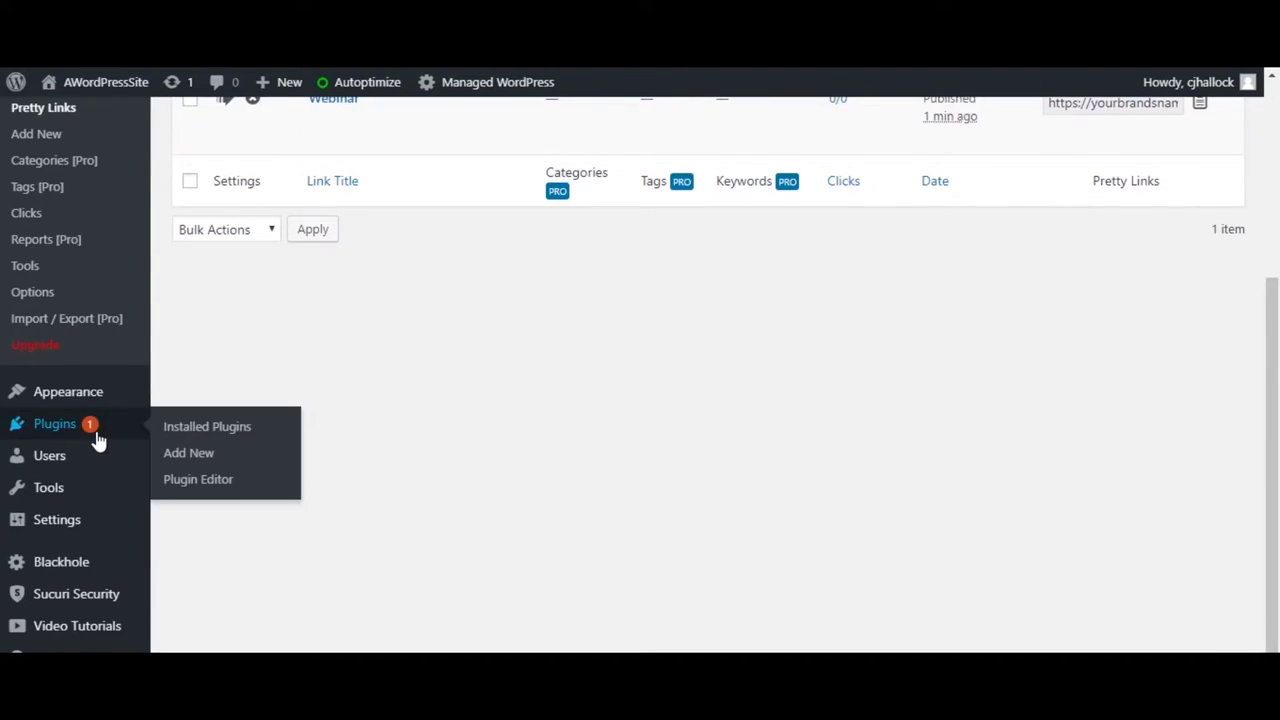
{"action": "left_click", "coordinate": [214, 434]}
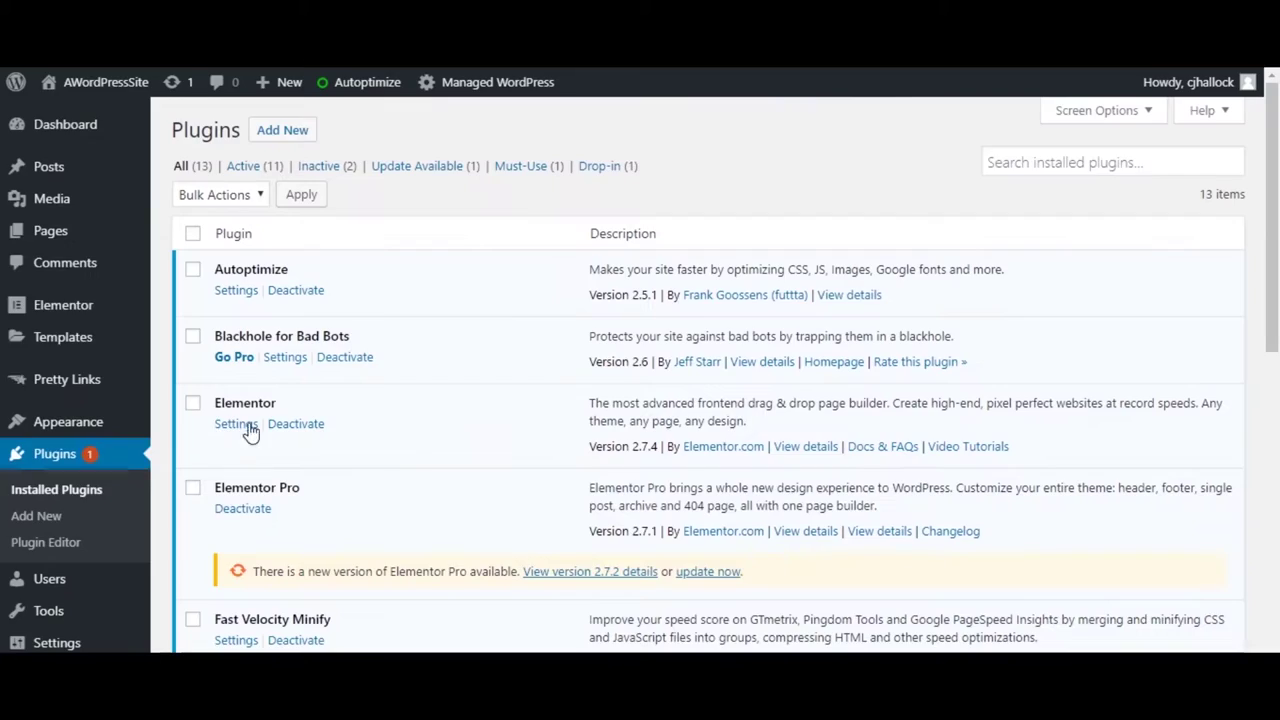
{"action": "scroll", "coordinate": [448, 405], "scroll_direction": "down", "scroll_amount": 4}
{"action": "left_click", "coordinate": [240, 484]}
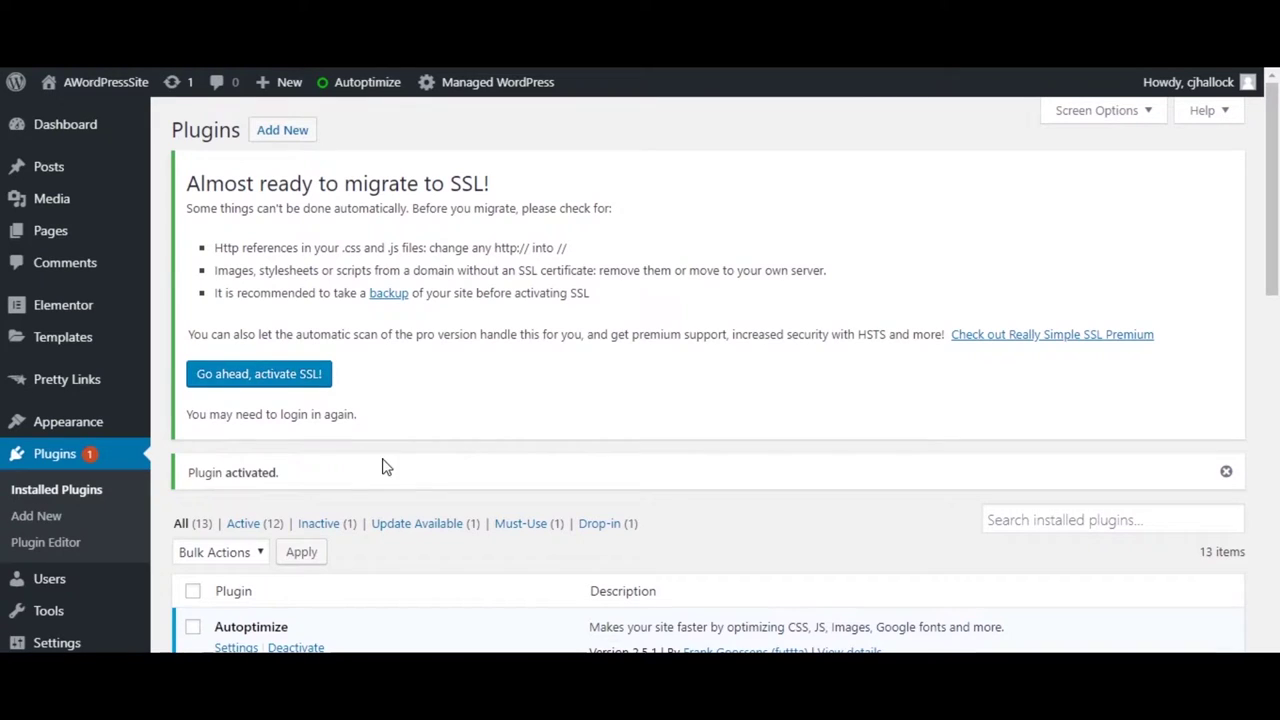
{"action": "left_click", "coordinate": [285, 374]}
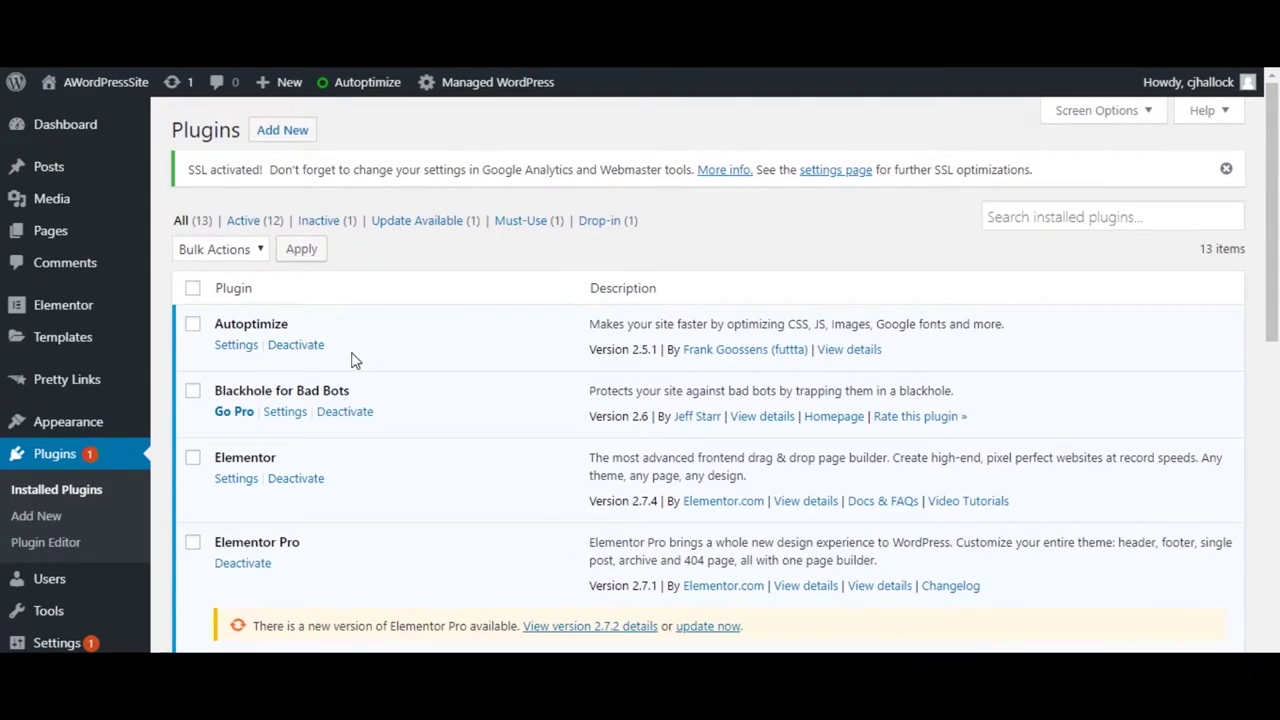
Activate the Yoast SEO plugin and open its General settings in a new browser tab
{"action": "scroll", "coordinate": [351, 360], "scroll_direction": "down", "scroll_amount": 9}
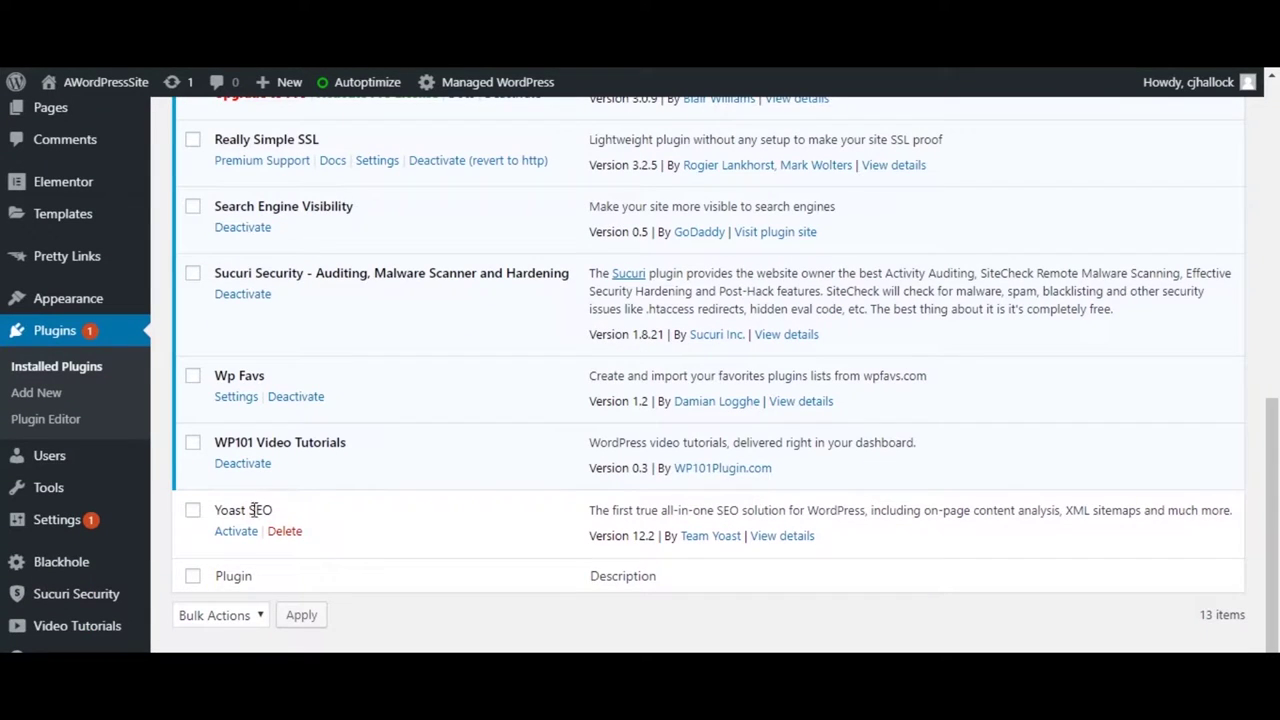
{"action": "left_click", "coordinate": [237, 539]}
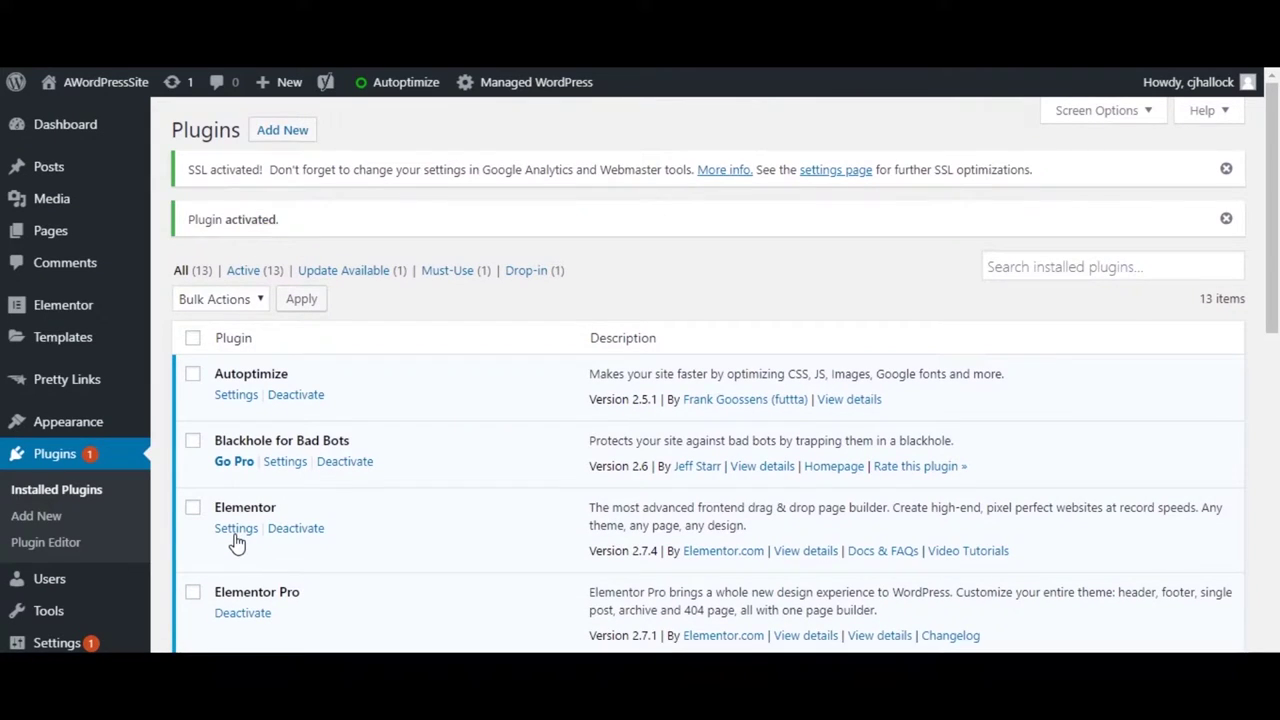
{"action": "scroll", "coordinate": [300, 523], "scroll_direction": "down", "scroll_amount": 8}
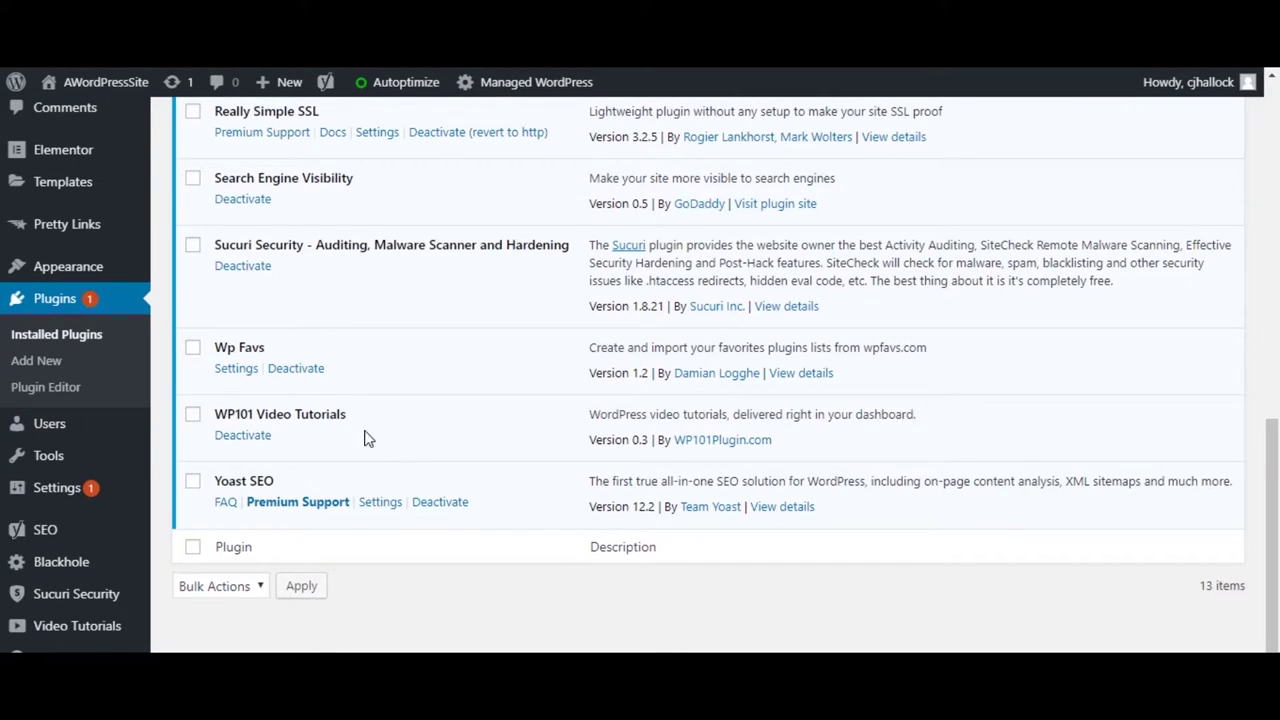
{"action": "right_click", "coordinate": [378, 506]}
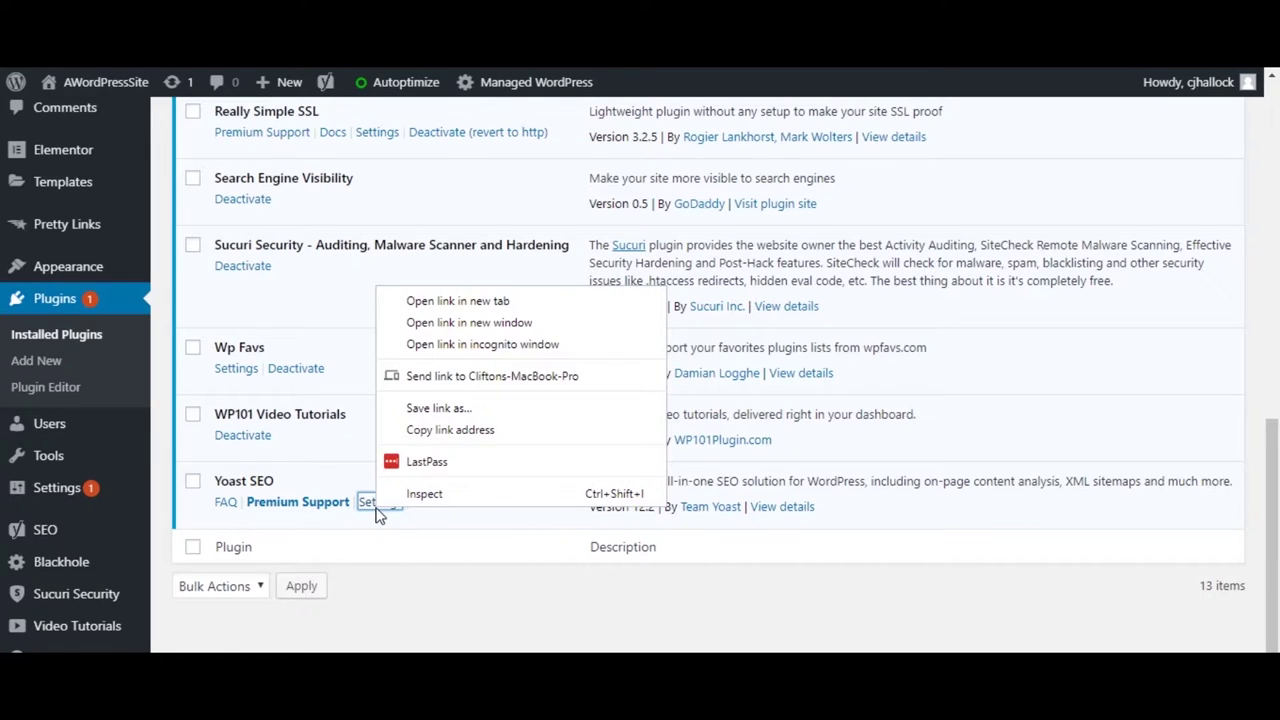
{"action": "left_click", "coordinate": [60, 487]}
{"action": "mouse_move", "coordinate": [71, 534]}
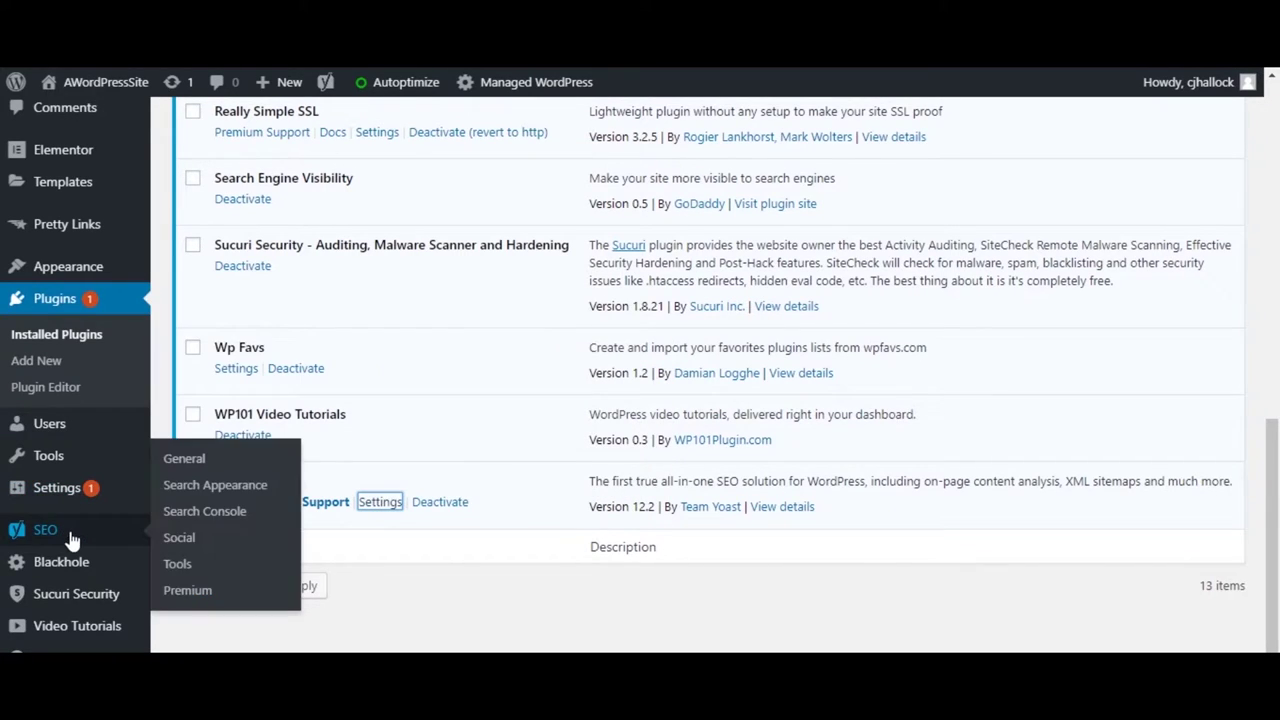
{"action": "right_click", "coordinate": [193, 469]}
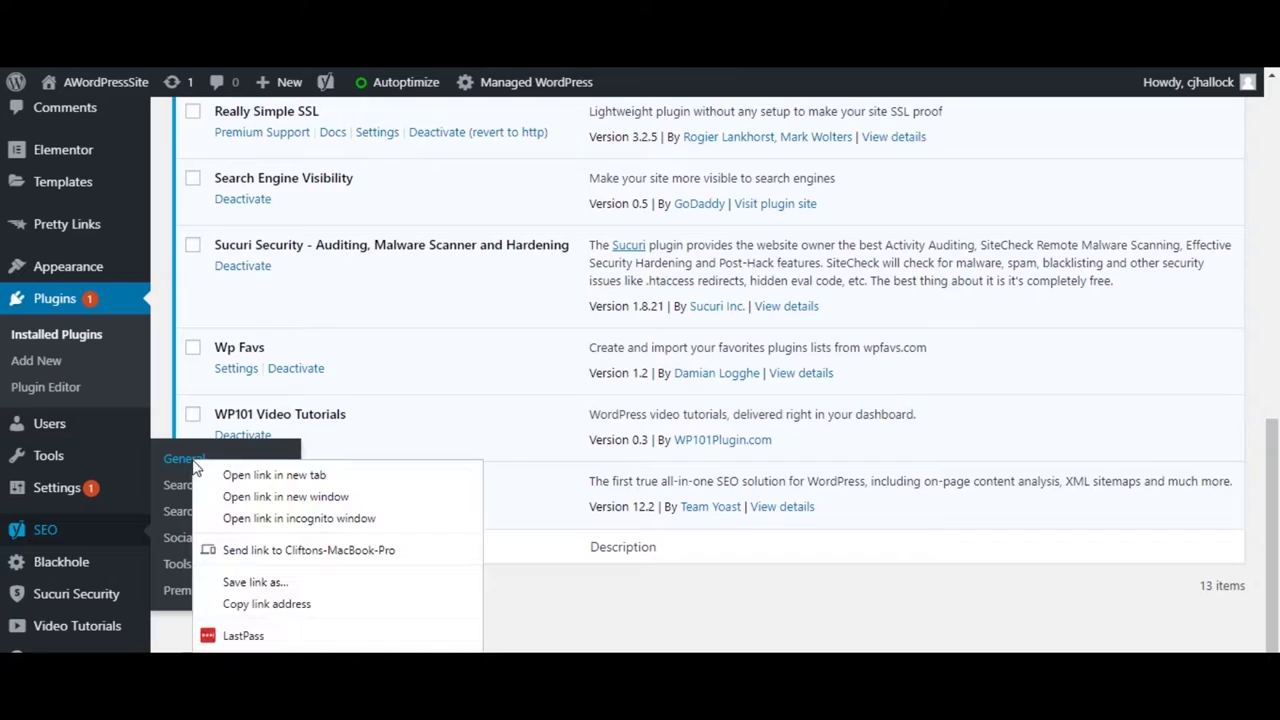
{"action": "left_click", "coordinate": [257, 477]}
{"action": "key", "text": "ctrl+Tab"}
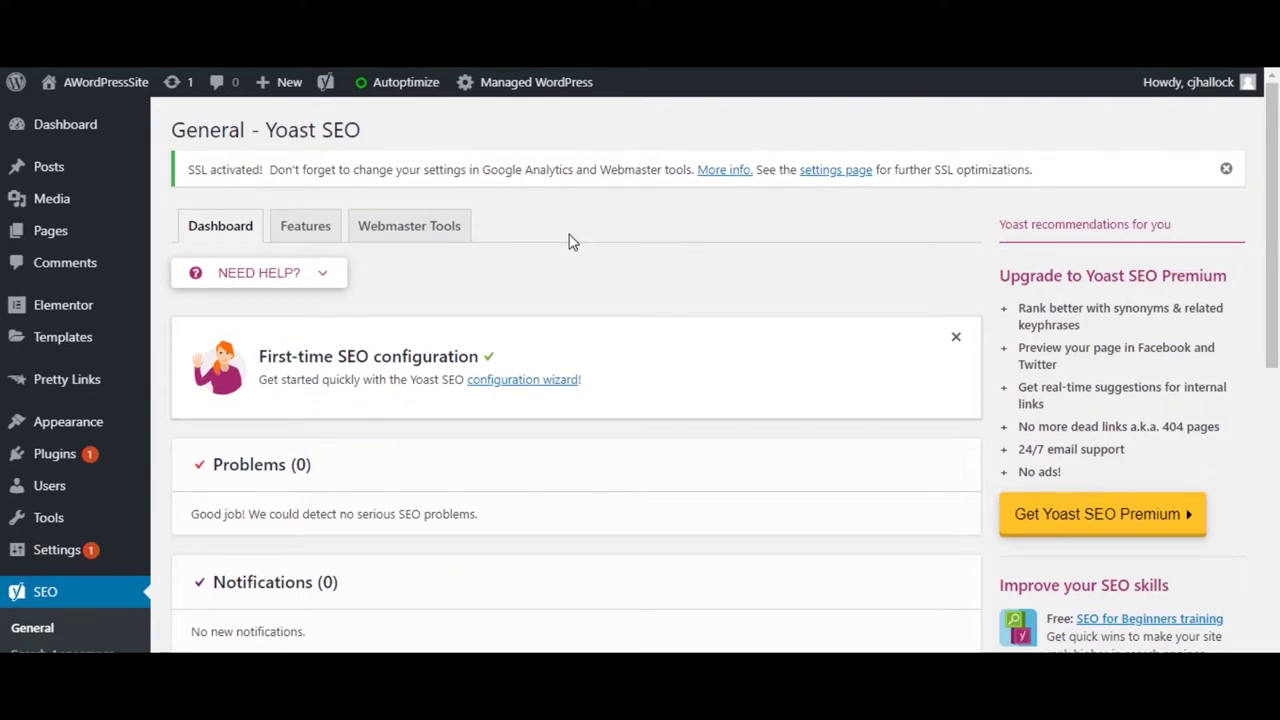
Show the help for XML sitemaps among the Yoast SEO features and open the site's XML sitemap
{"action": "left_click", "coordinate": [303, 229]}
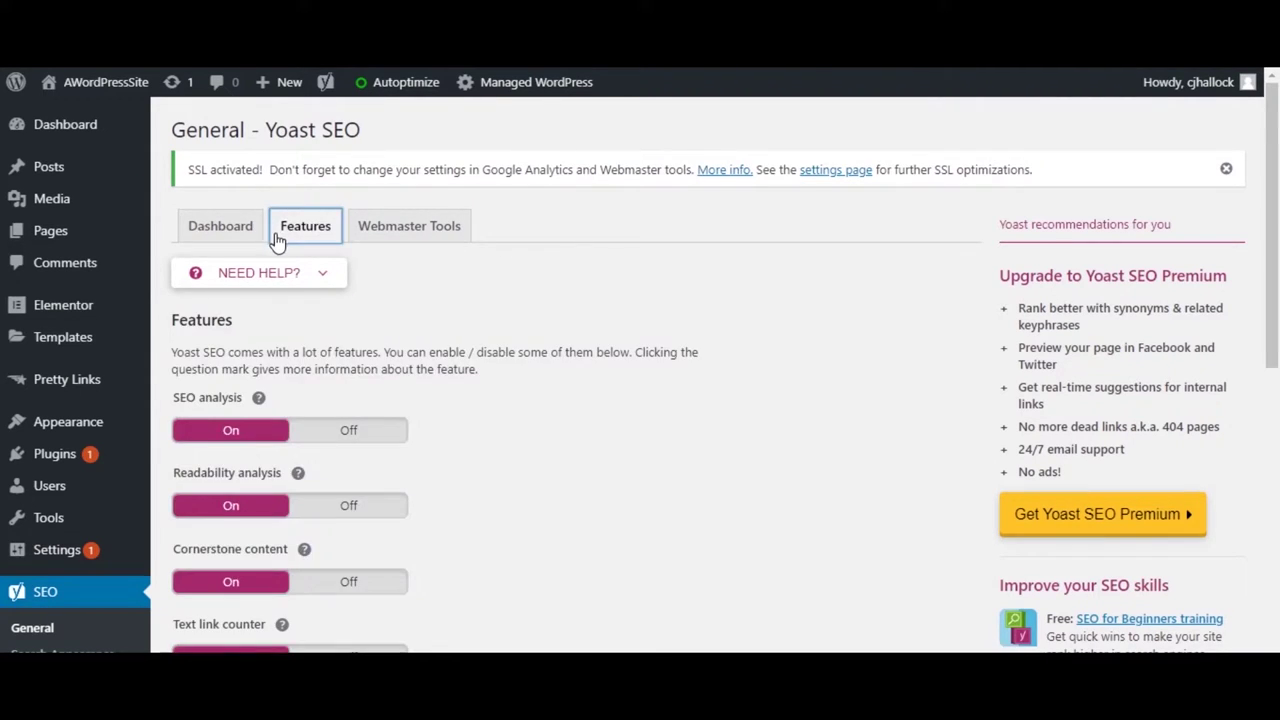
{"action": "scroll", "coordinate": [395, 418], "scroll_direction": "down", "scroll_amount": 2}
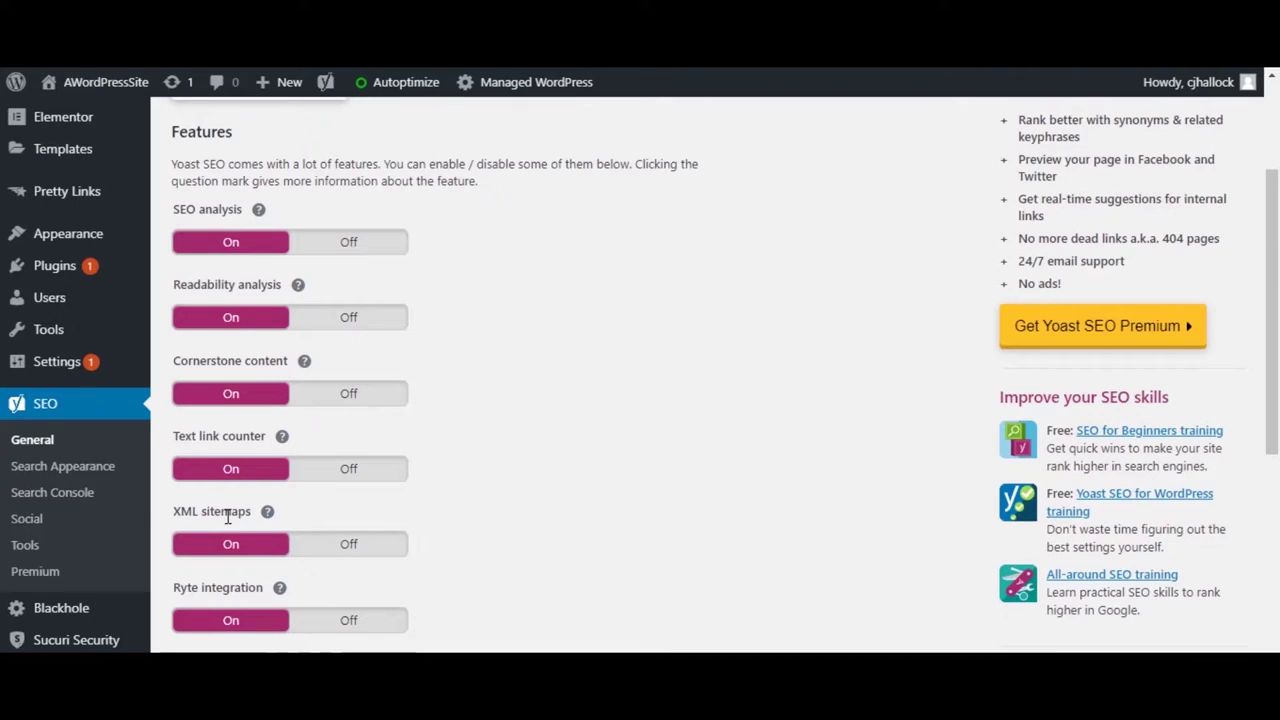
{"action": "left_click", "coordinate": [268, 514]}
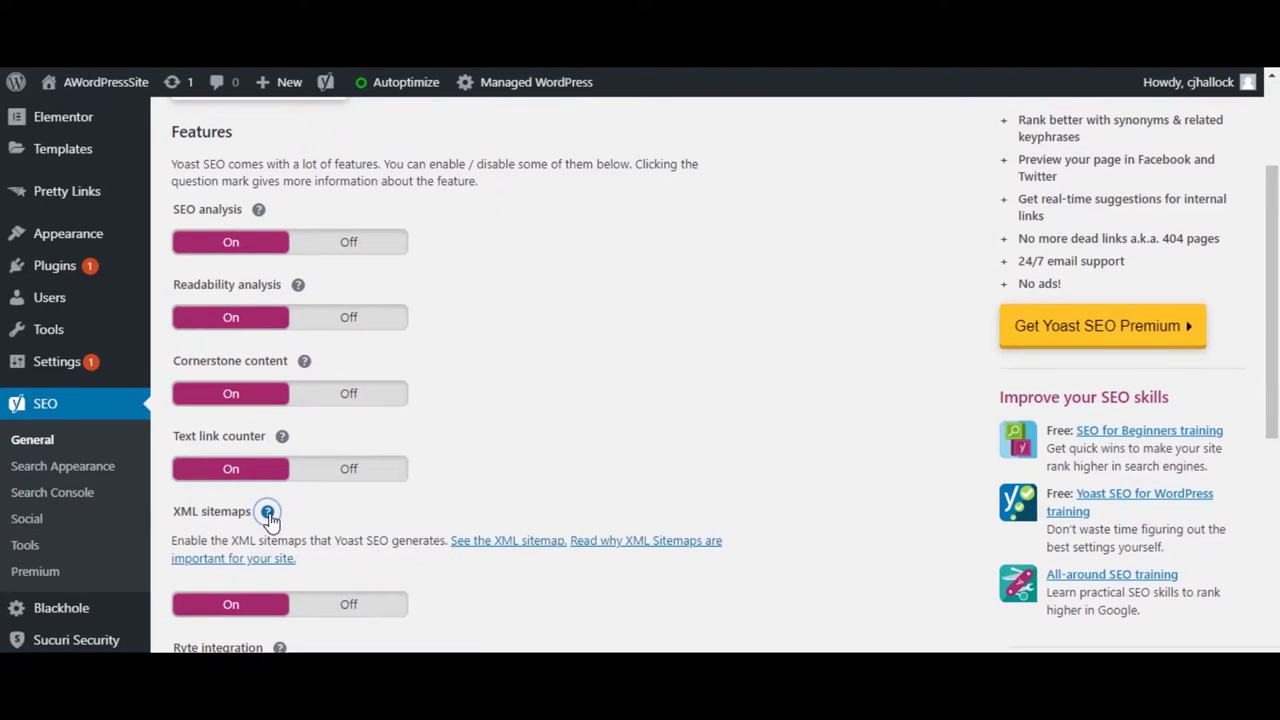
{"action": "left_click", "coordinate": [495, 548]}
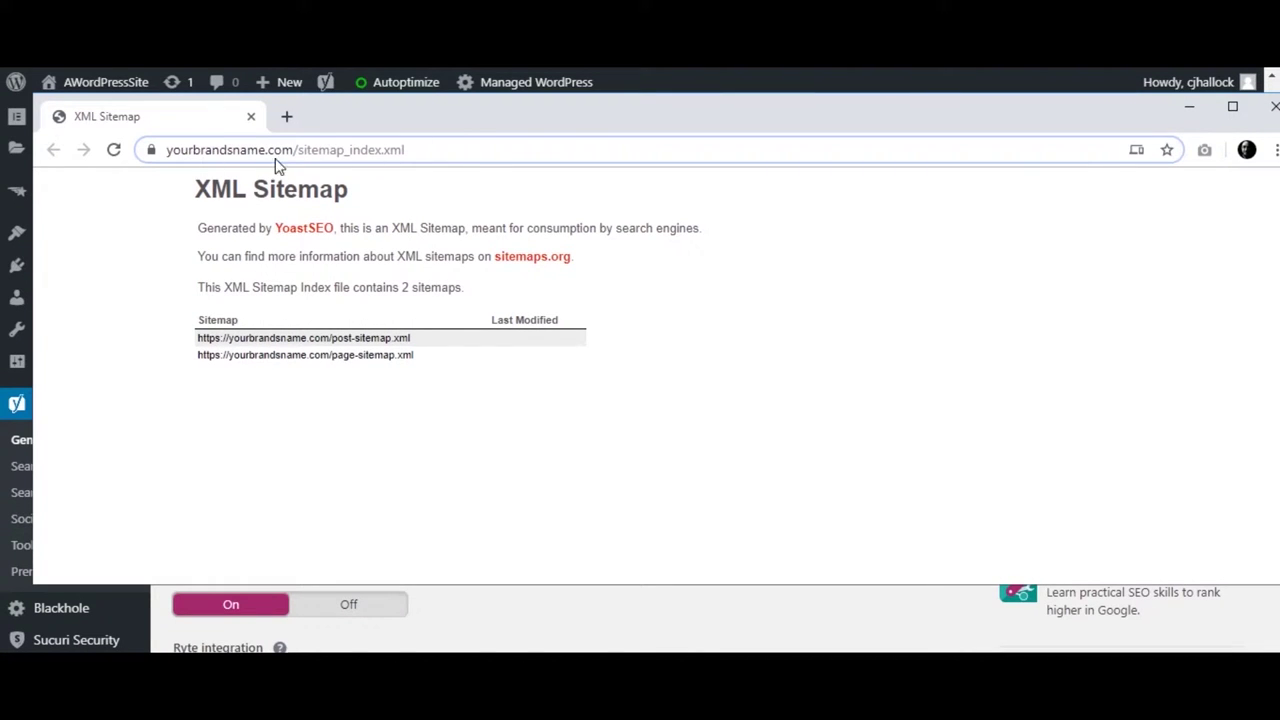
Copy the sitemap_index.xml address of the XML sitemap and close the sitemap window
{"action": "left_click_drag", "start_coordinate": [435, 150], "coordinate": [149, 169]}
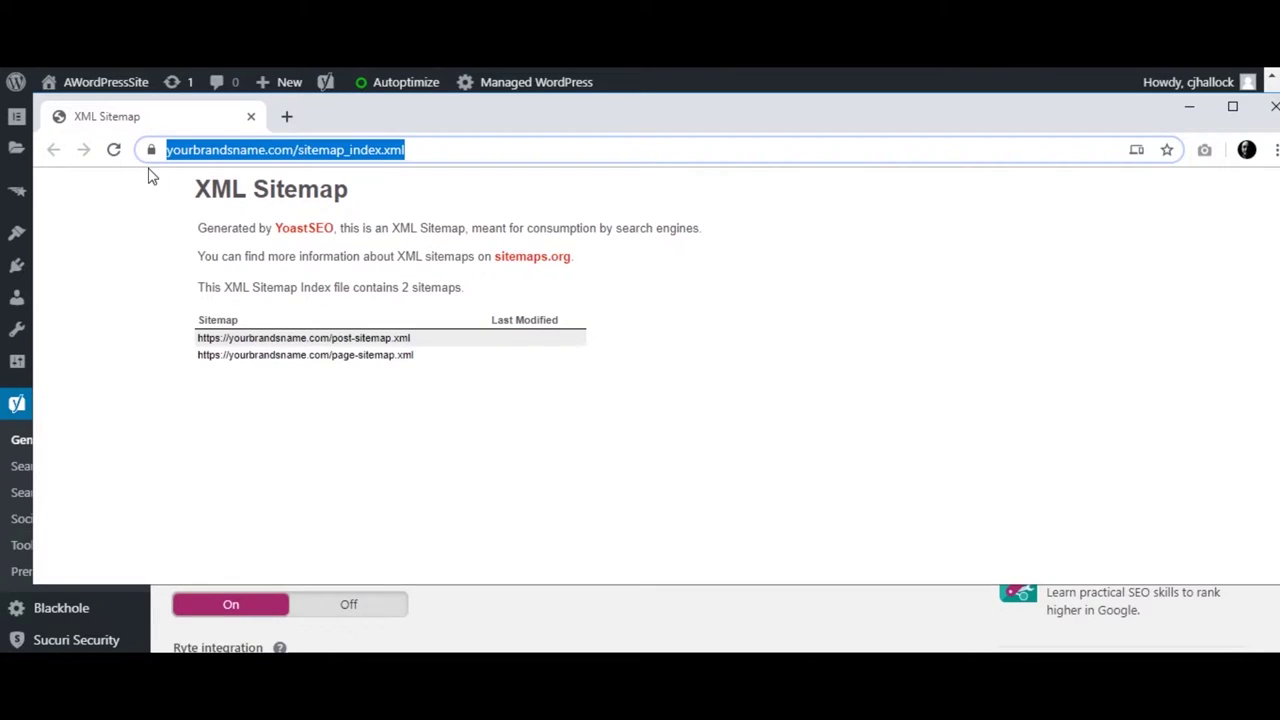
{"action": "right_click", "coordinate": [256, 160]}
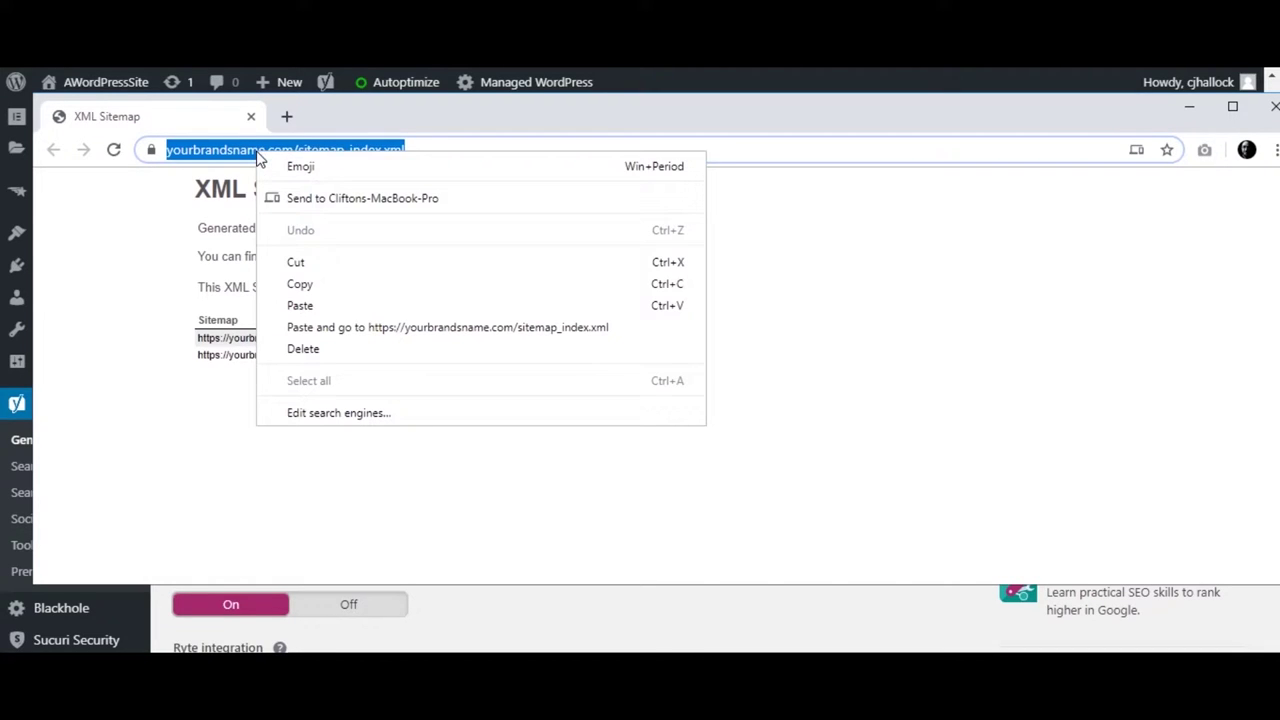
{"action": "left_click", "coordinate": [331, 285]}
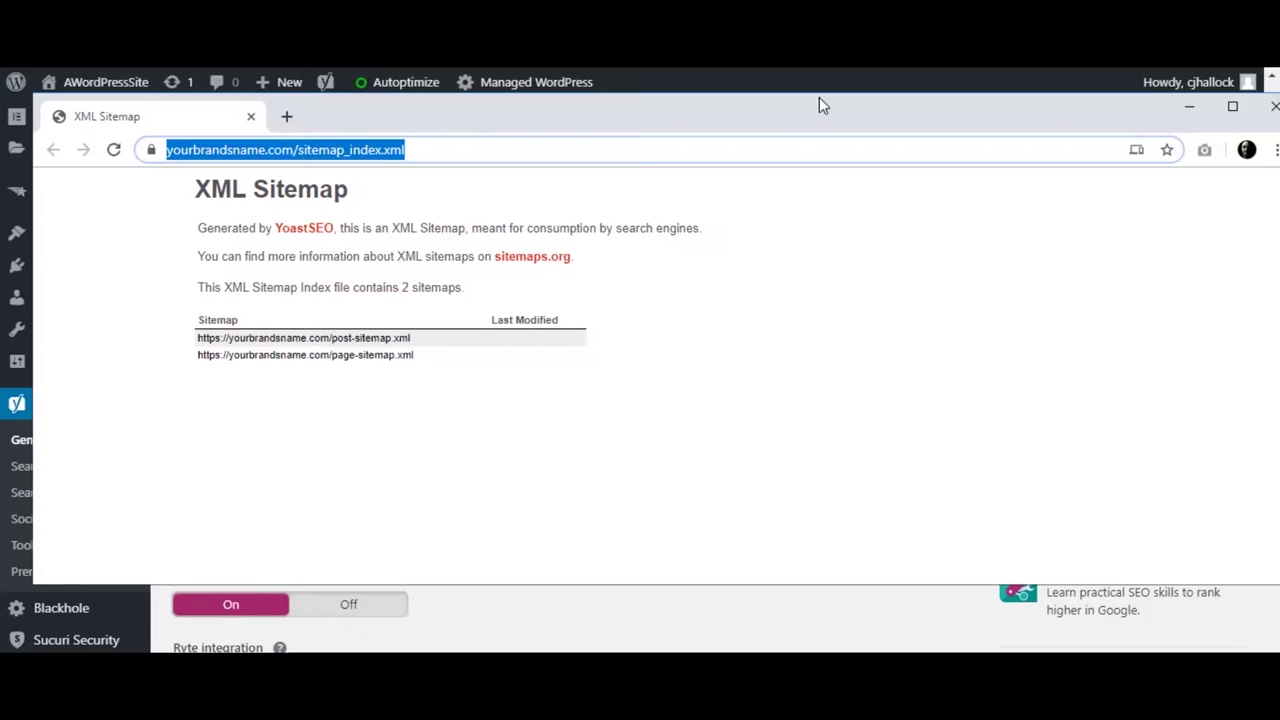
{"action": "left_click", "coordinate": [1274, 106]}
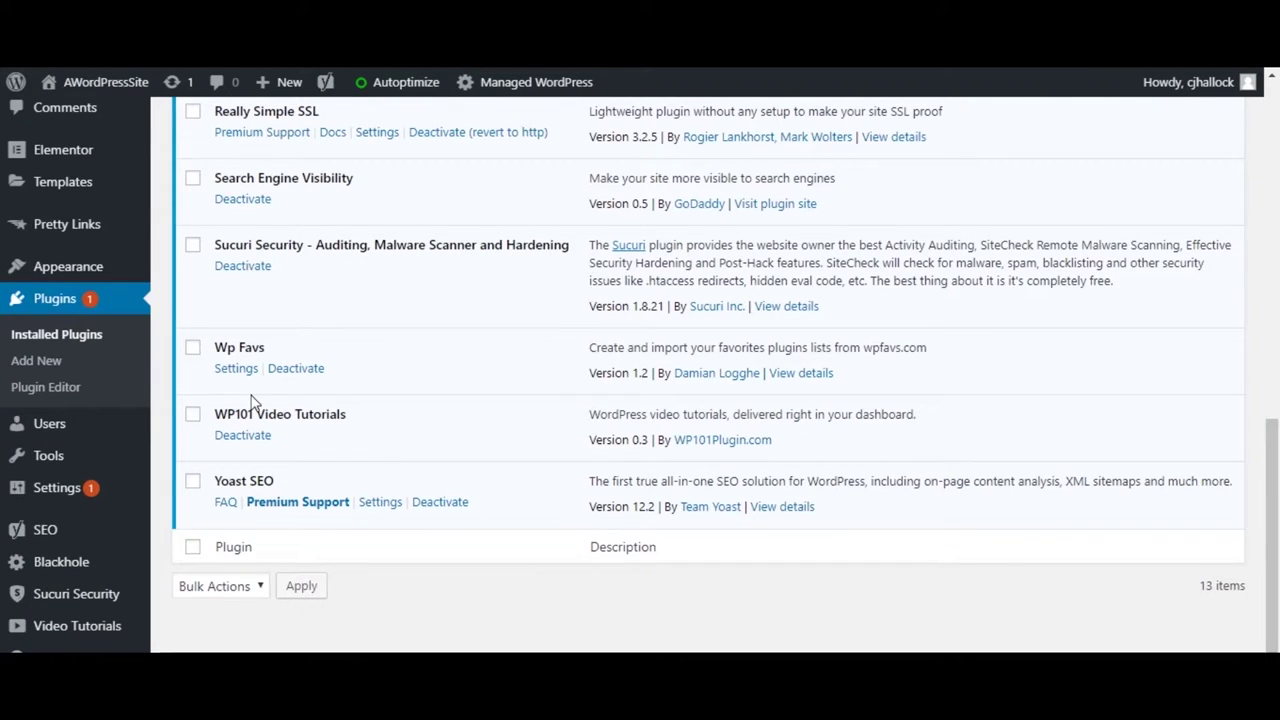
Install the WordPress importer from the site's import tools and run it
{"action": "mouse_move", "coordinate": [105, 460]}
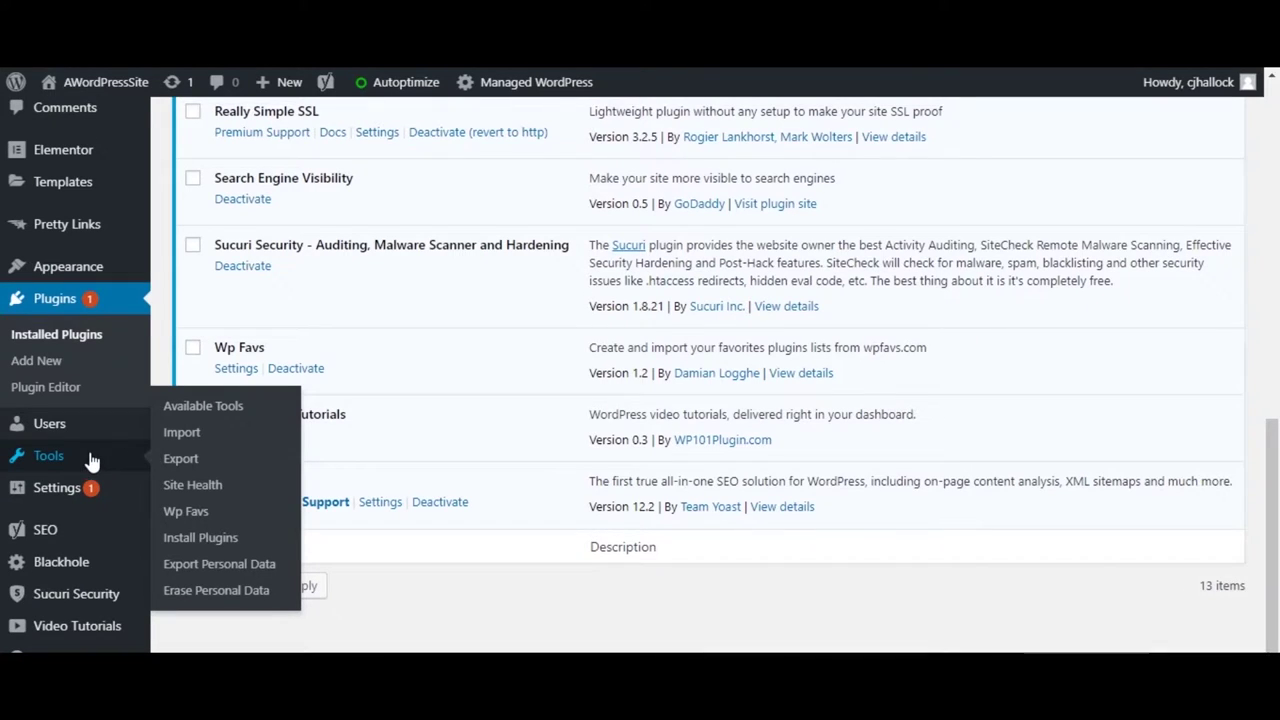
{"action": "left_click", "coordinate": [184, 436]}
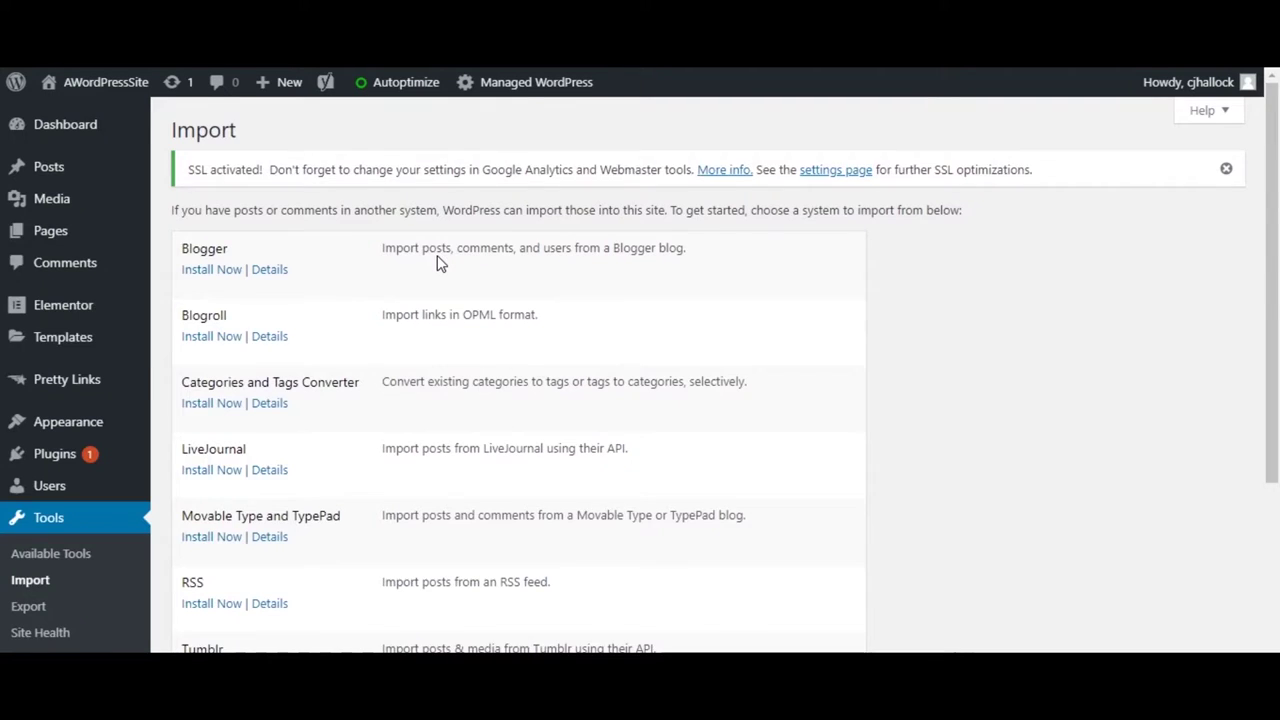
{"action": "scroll", "coordinate": [437, 263], "scroll_direction": "down", "scroll_amount": 3}
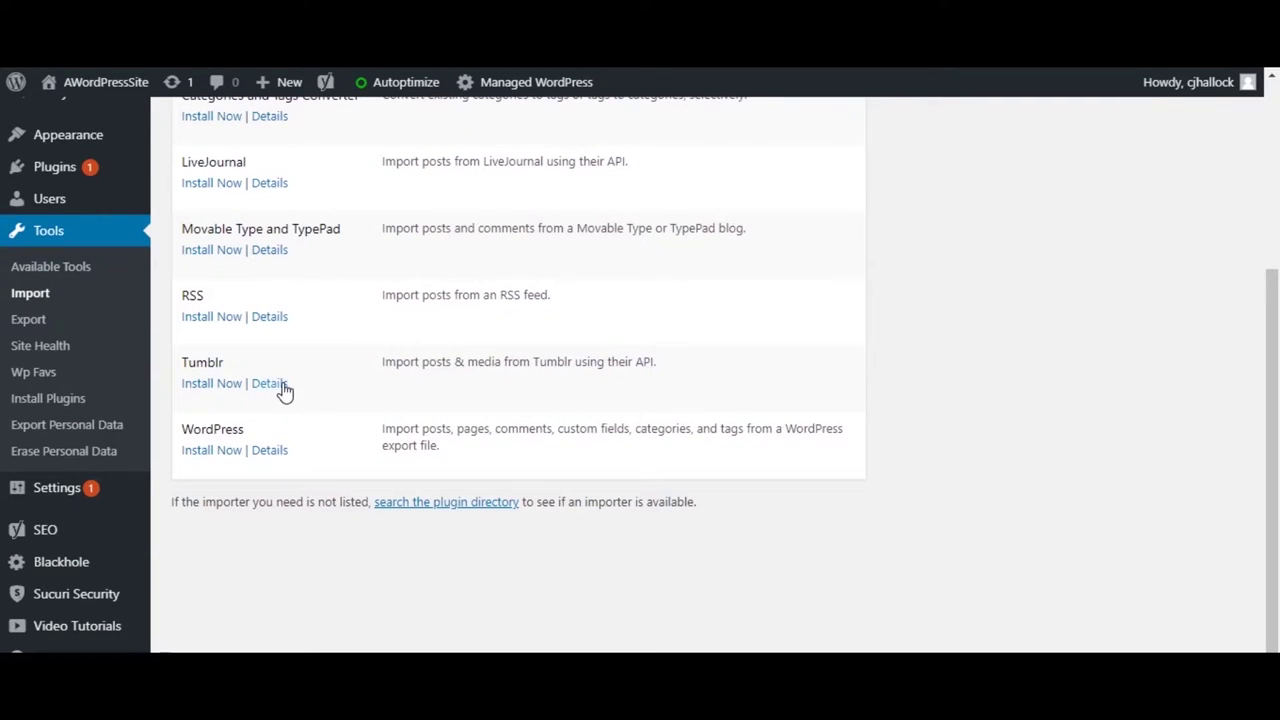
{"action": "left_click", "coordinate": [222, 451]}
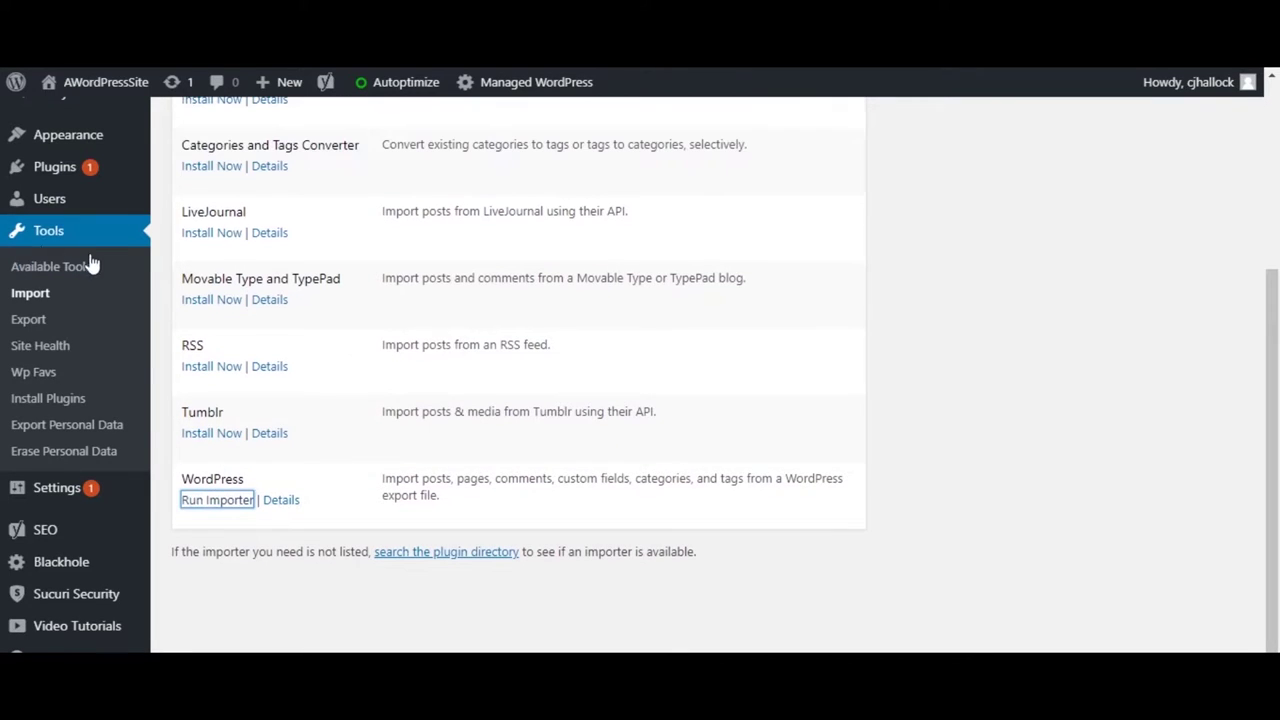
{"action": "left_click", "coordinate": [218, 500]}
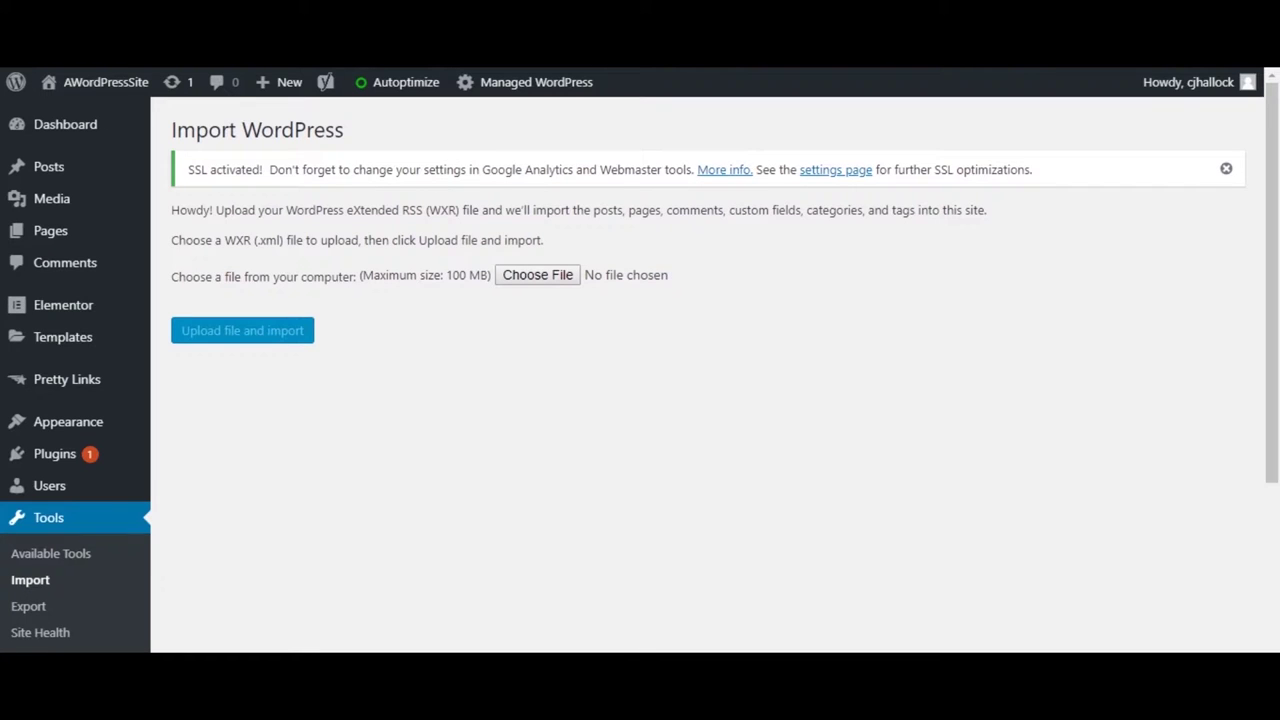
Upload Import-Pages-File.xml to the importer and import it with the posts assigned to the existing user
{"action": "left_click_drag", "start_coordinate": [57, 277], "coordinate": [525, 283]}
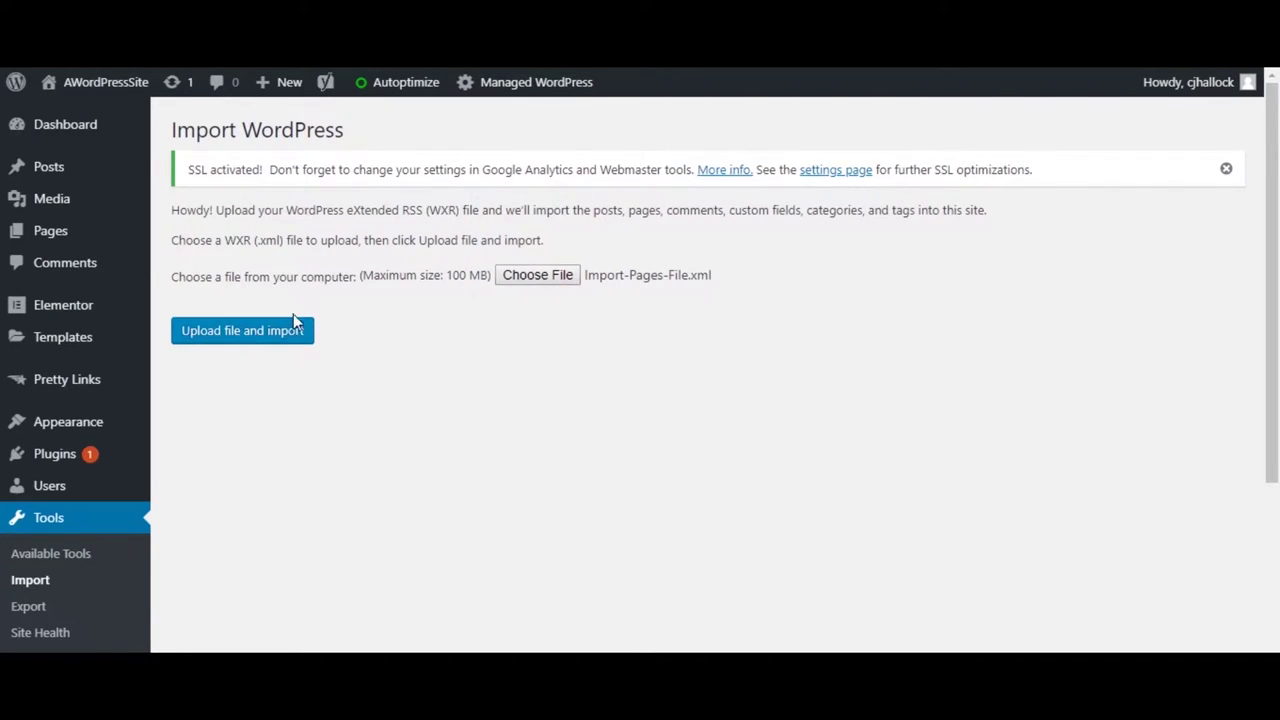
{"action": "left_click", "coordinate": [255, 337]}
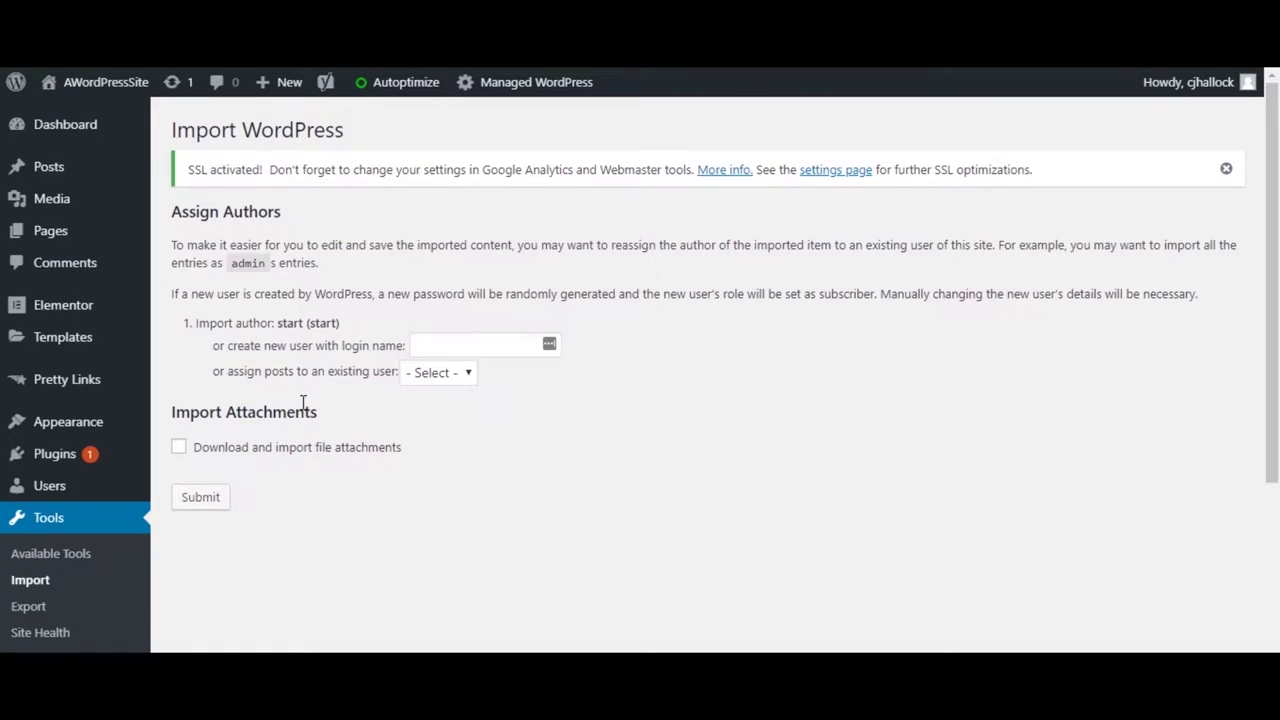
{"action": "left_click", "coordinate": [462, 380]}
{"action": "left_click", "coordinate": [442, 416]}
{"action": "left_click", "coordinate": [205, 508]}
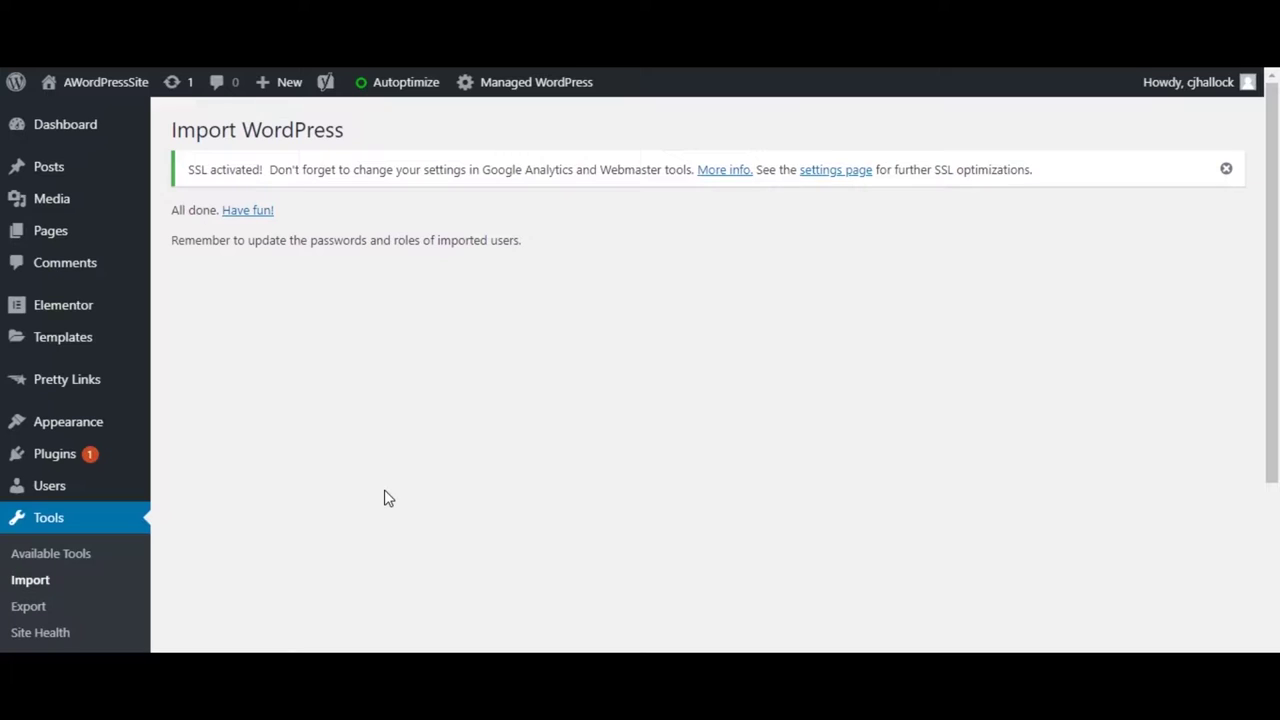
Use Quick Edit in the list of all pages to set the Privacy Policy draft's status to Published
{"action": "left_click", "coordinate": [60, 237]}
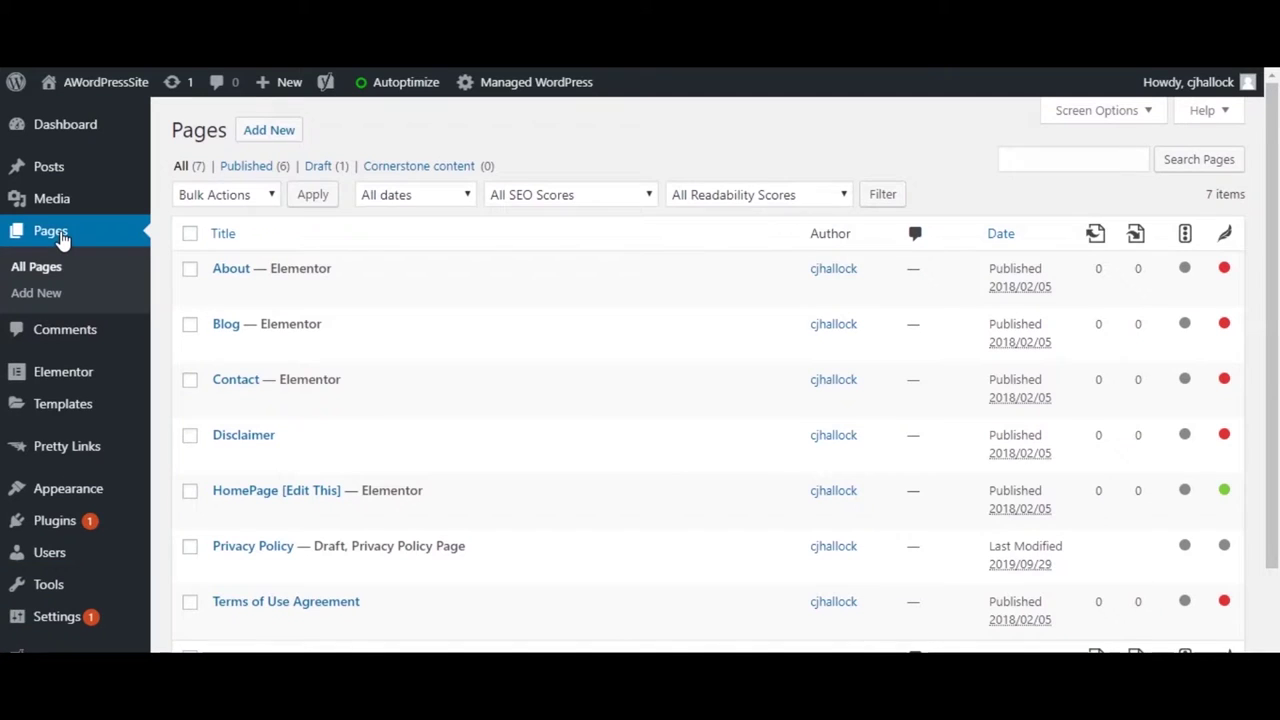
{"action": "scroll", "coordinate": [594, 323], "scroll_direction": "down", "scroll_amount": 3}
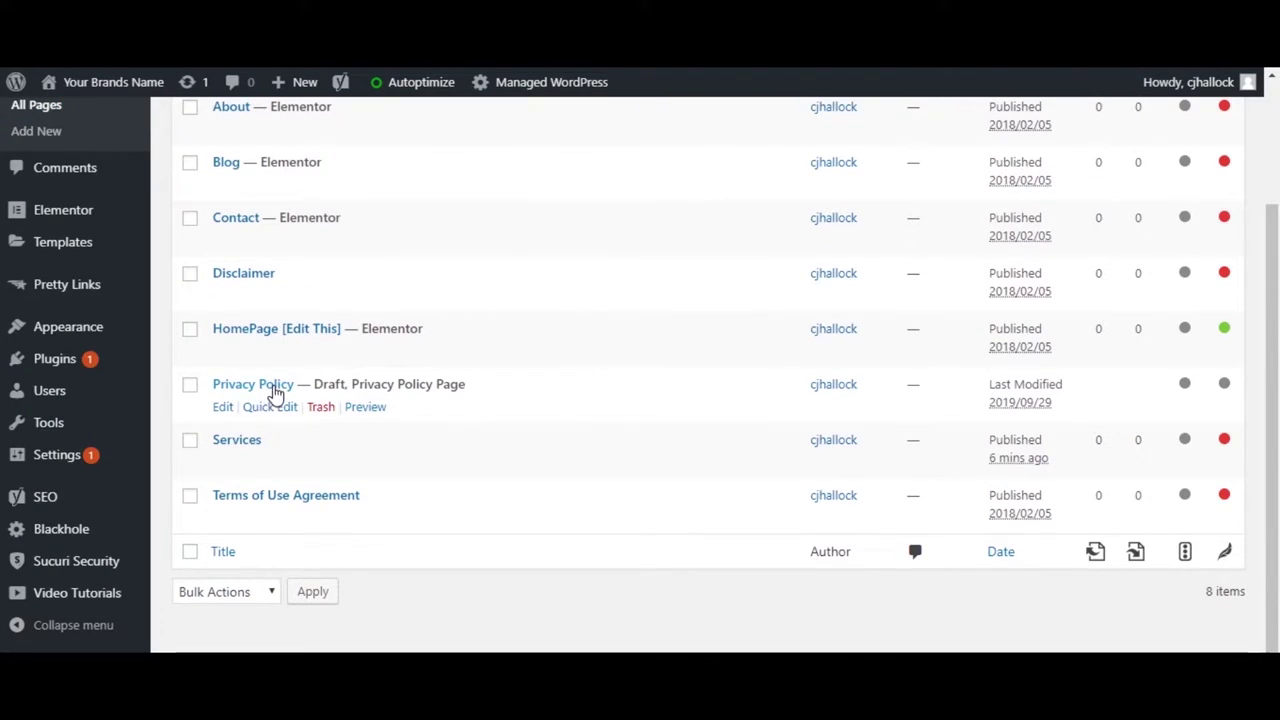
{"action": "left_click", "coordinate": [282, 408]}
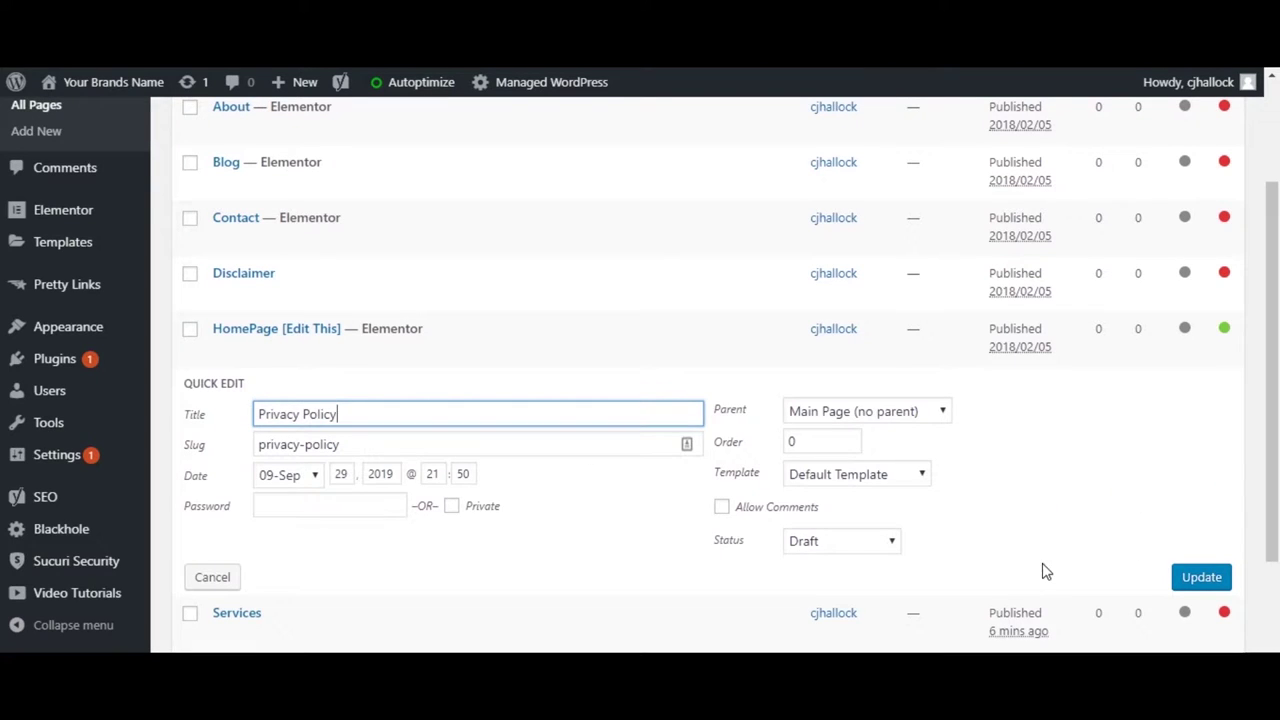
{"action": "left_click", "coordinate": [860, 548]}
{"action": "left_click", "coordinate": [845, 566]}
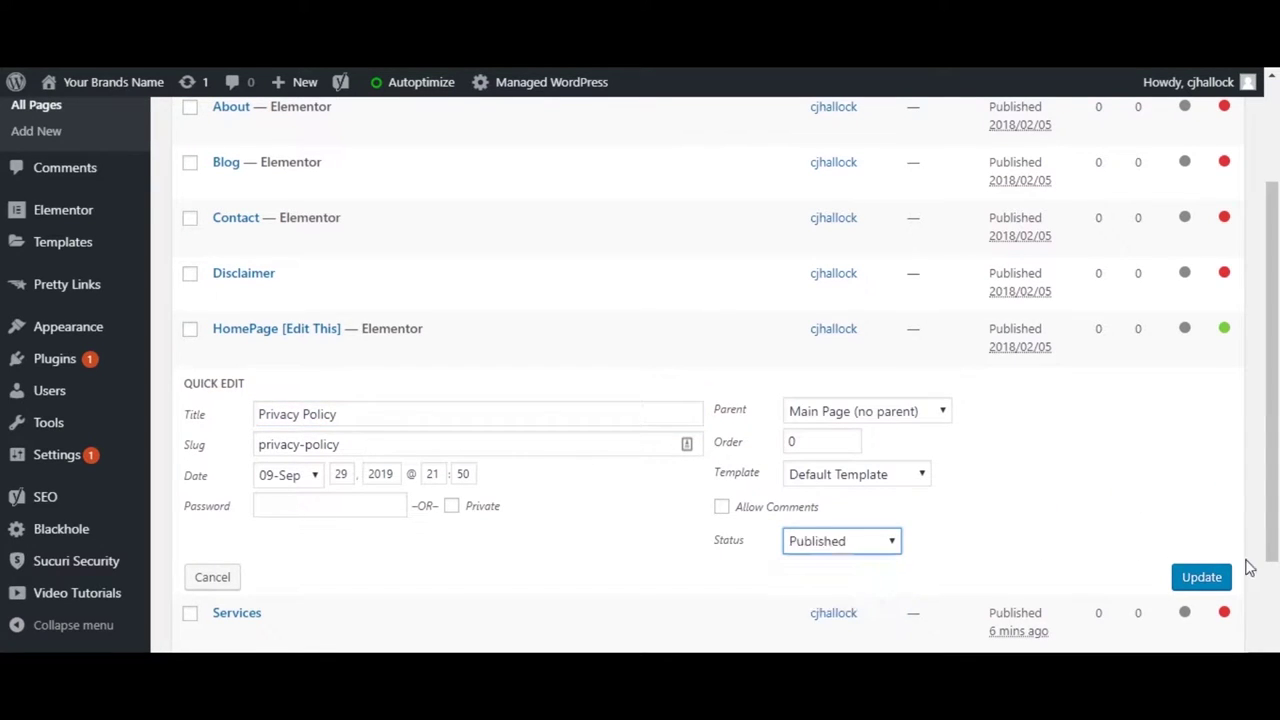
{"action": "left_click", "coordinate": [1208, 582]}
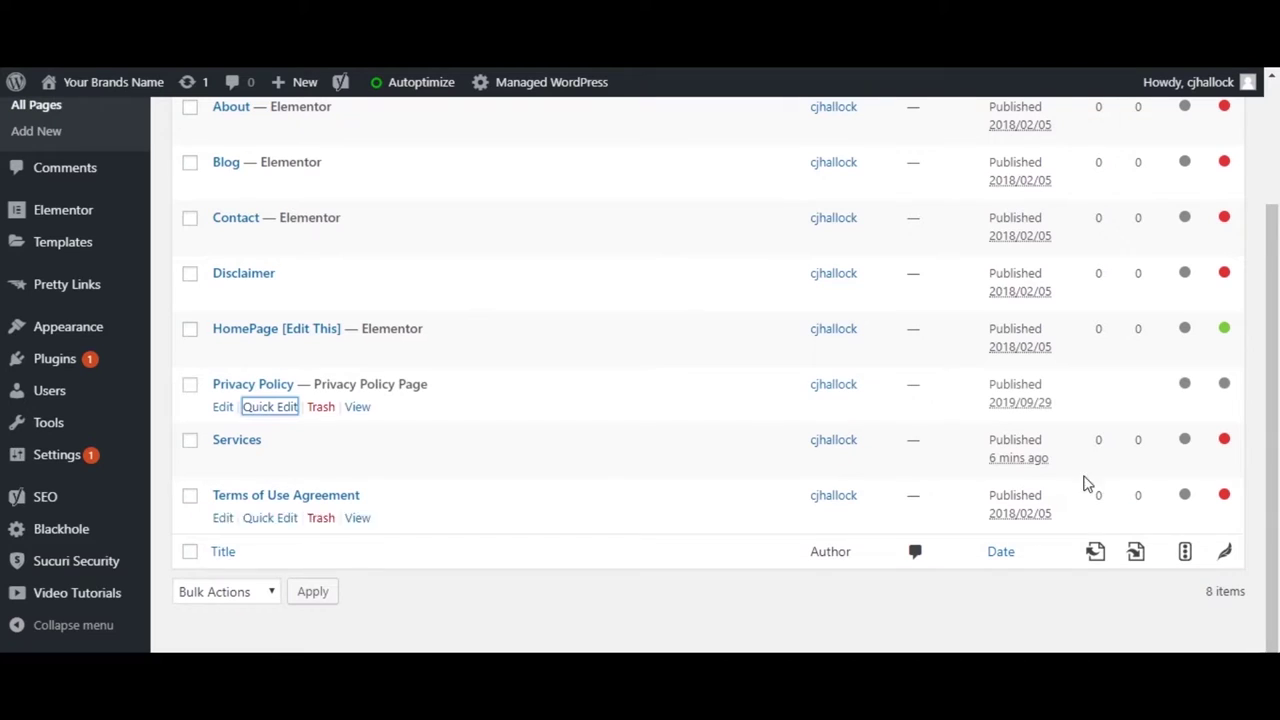
Add a new page titled "Services" and publish it
{"action": "mouse_move", "coordinate": [634, 363]}
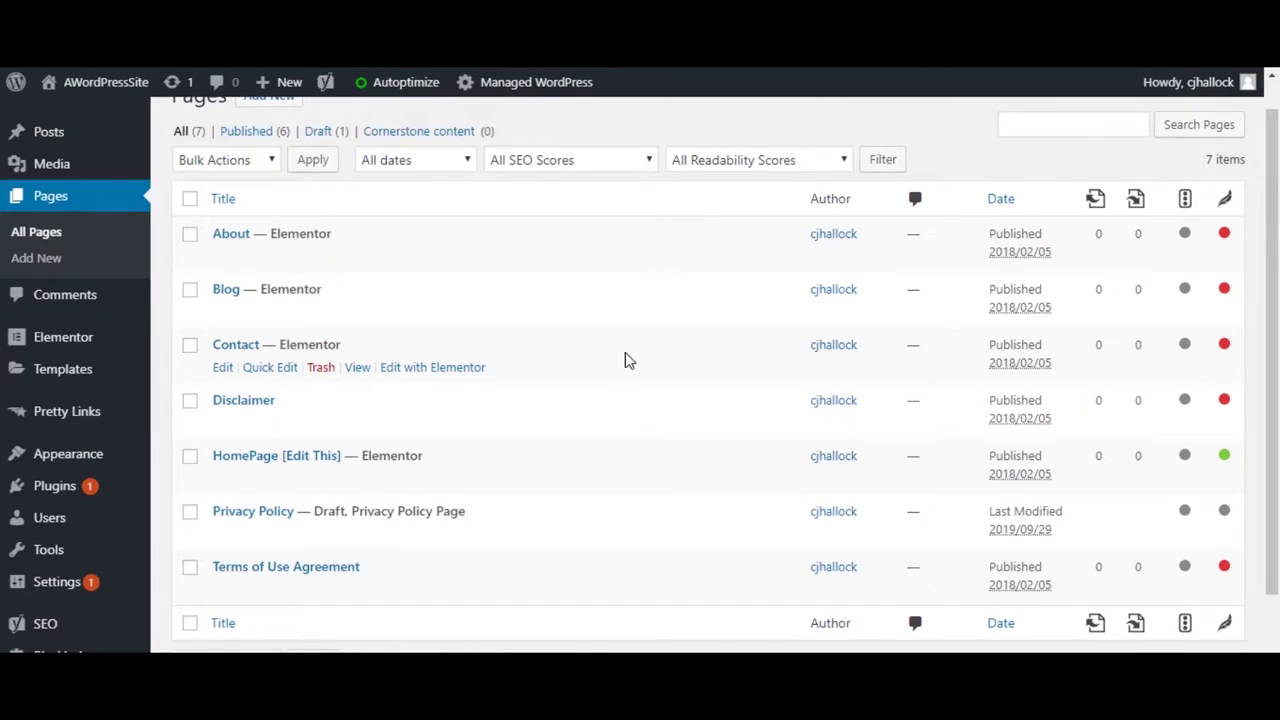
{"action": "scroll", "coordinate": [625, 360], "scroll_direction": "up", "scroll_amount": 1}
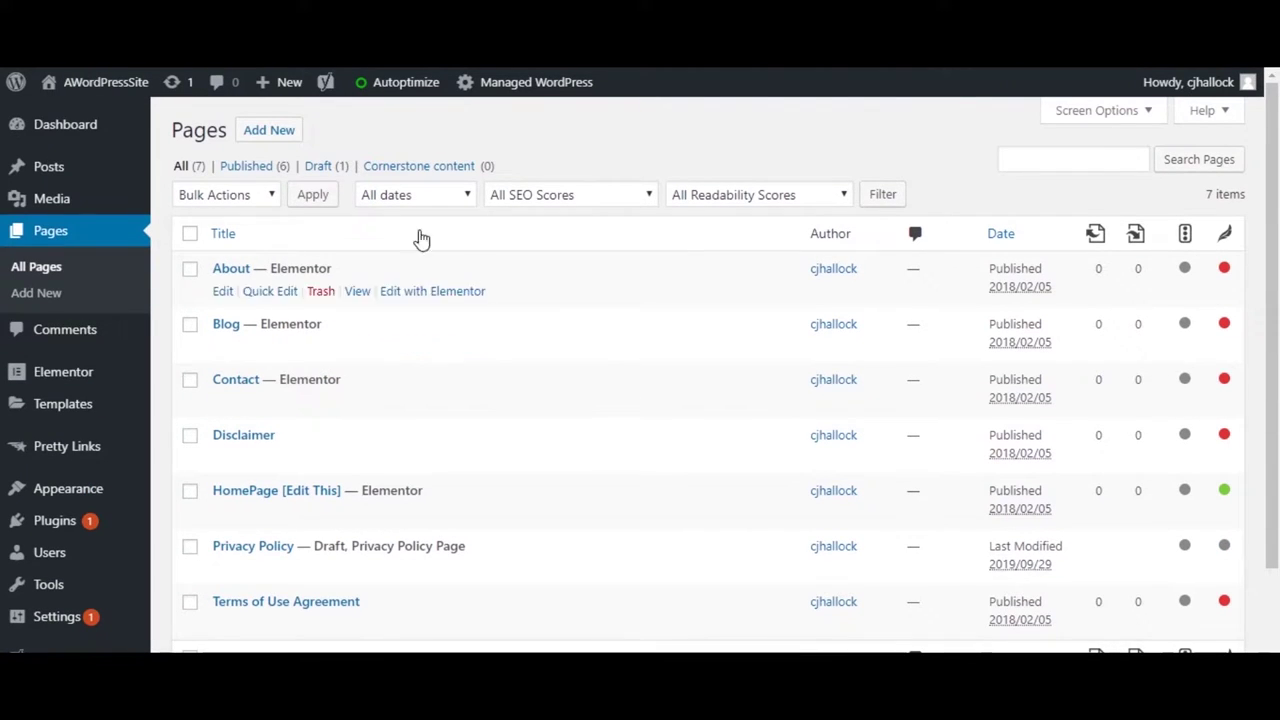
{"action": "left_click", "coordinate": [264, 131]}
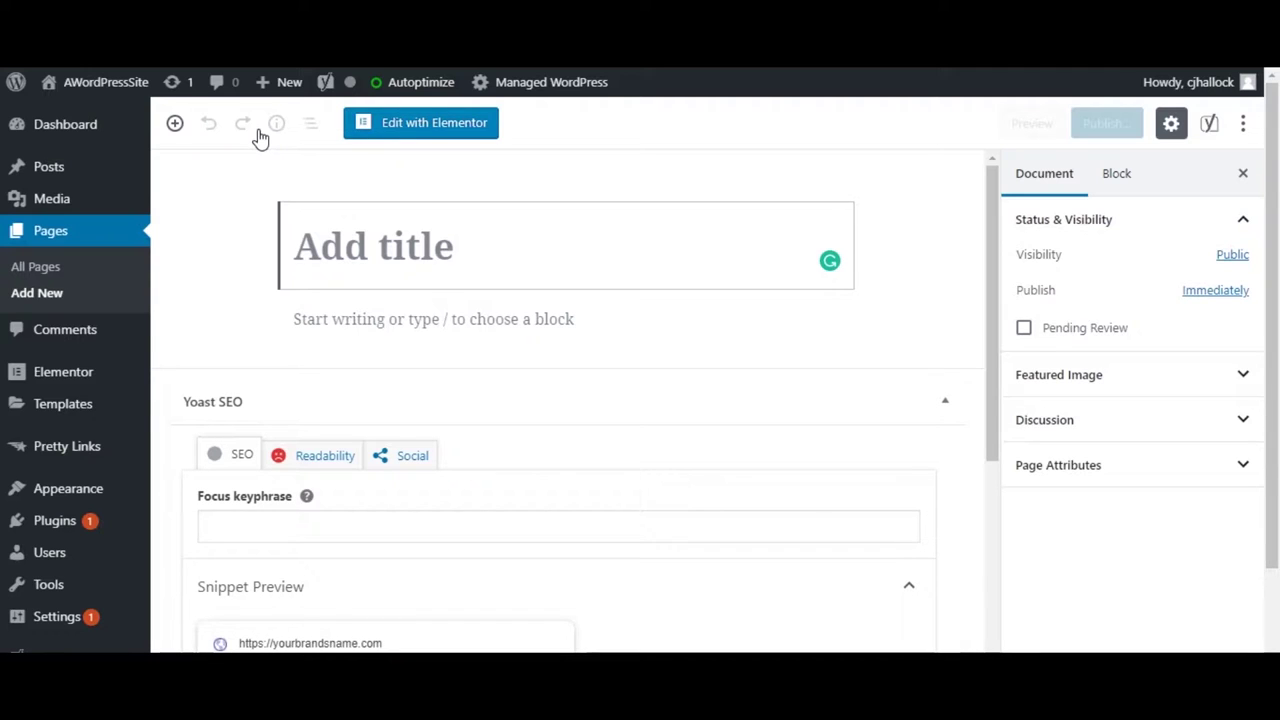
{"action": "type", "text": "Services"}
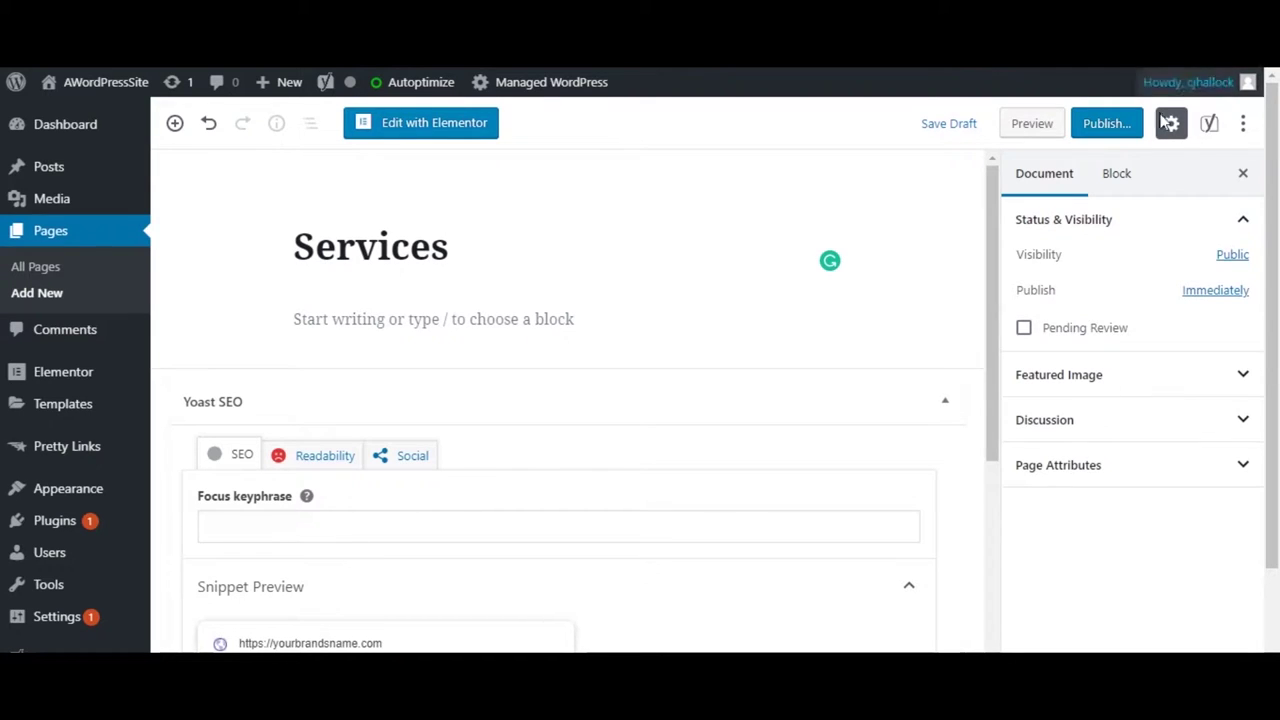
{"action": "left_click", "coordinate": [1101, 130]}
{"action": "left_click", "coordinate": [1166, 129]}
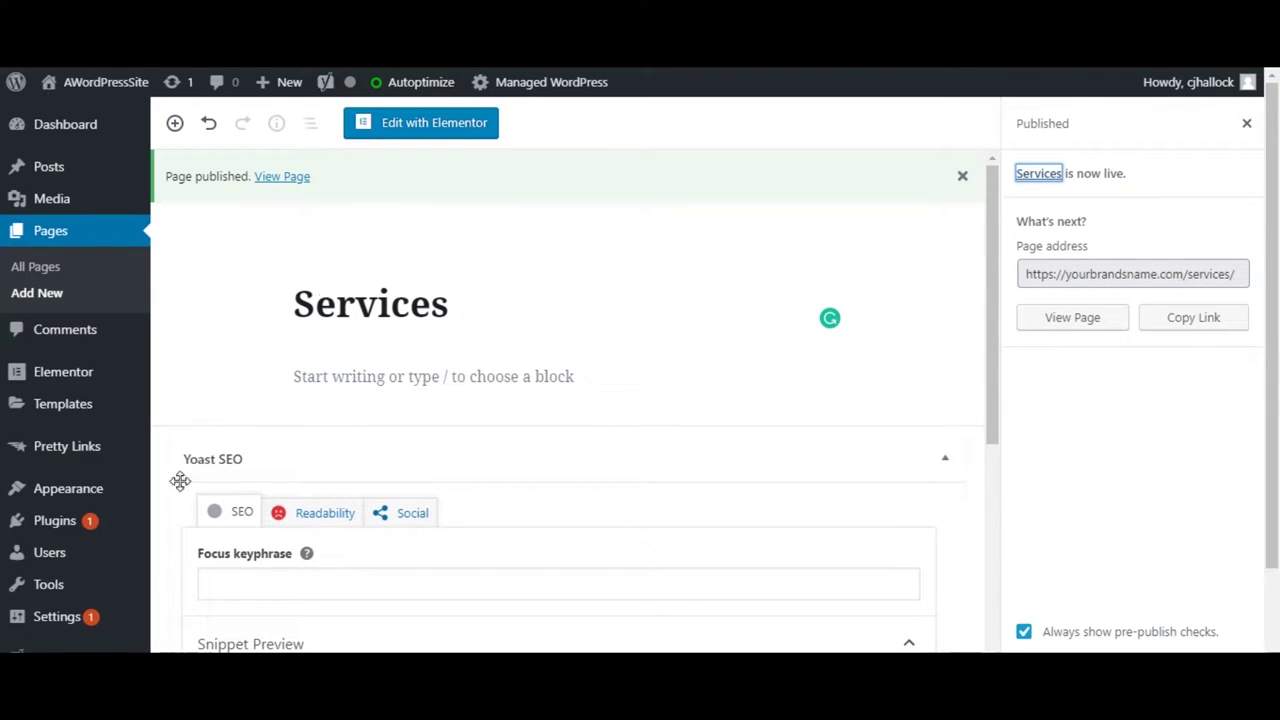
Set the site title to "Your Brands Name" in the general settings
{"action": "mouse_move", "coordinate": [54, 620]}
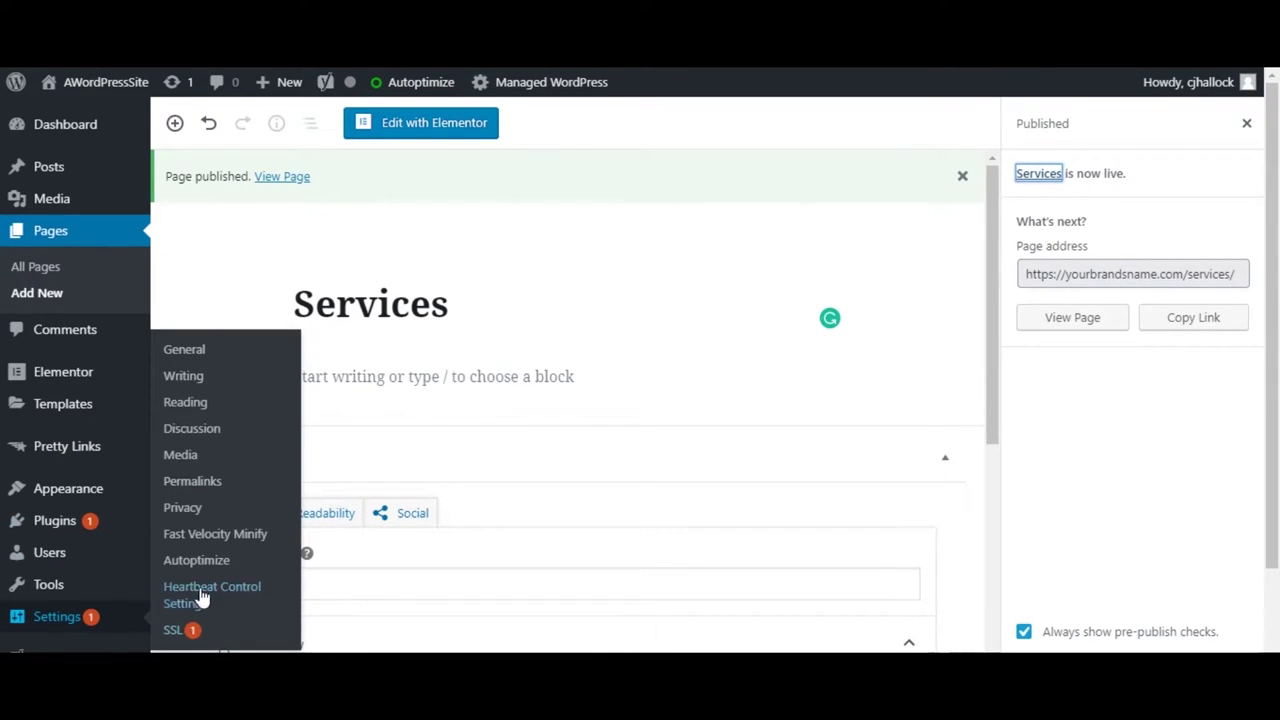
{"action": "left_click", "coordinate": [186, 350]}
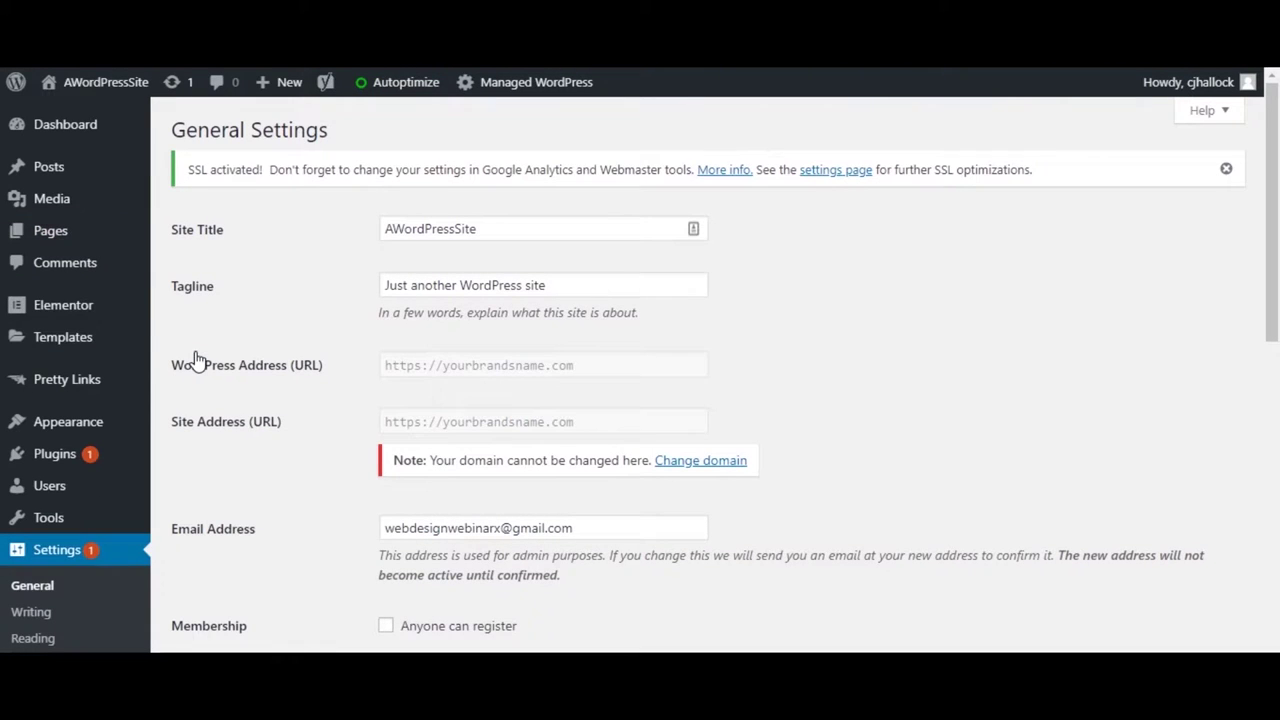
{"action": "left_click", "coordinate": [482, 230]}
{"action": "left_click_drag", "start_coordinate": [482, 230], "coordinate": [349, 243]}
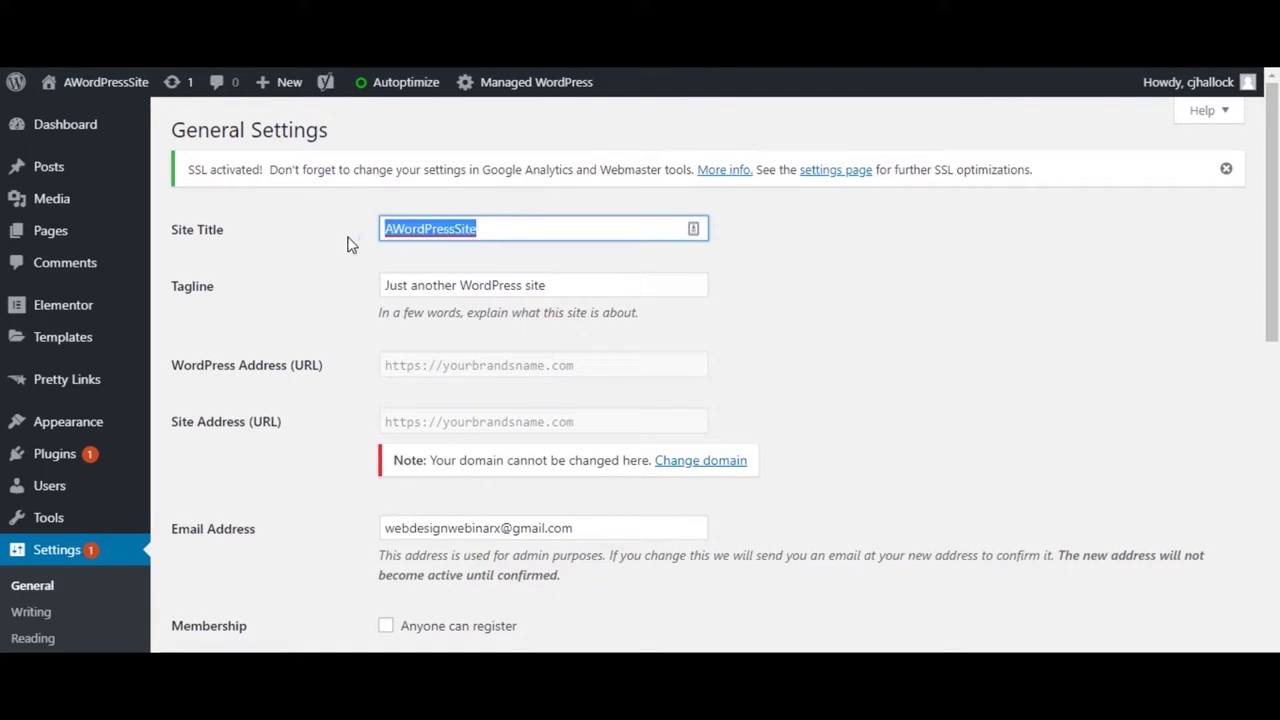
{"action": "type", "text": "You"}
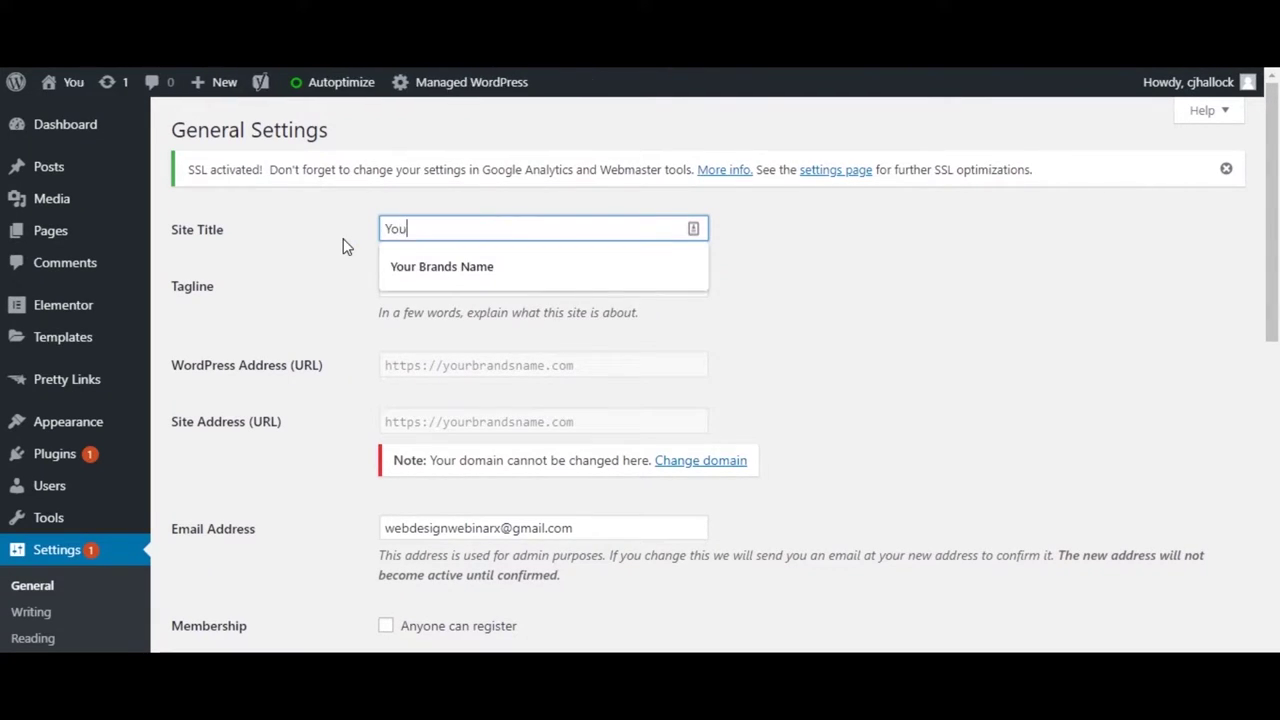
{"action": "type", "text": "r Brands Name"}
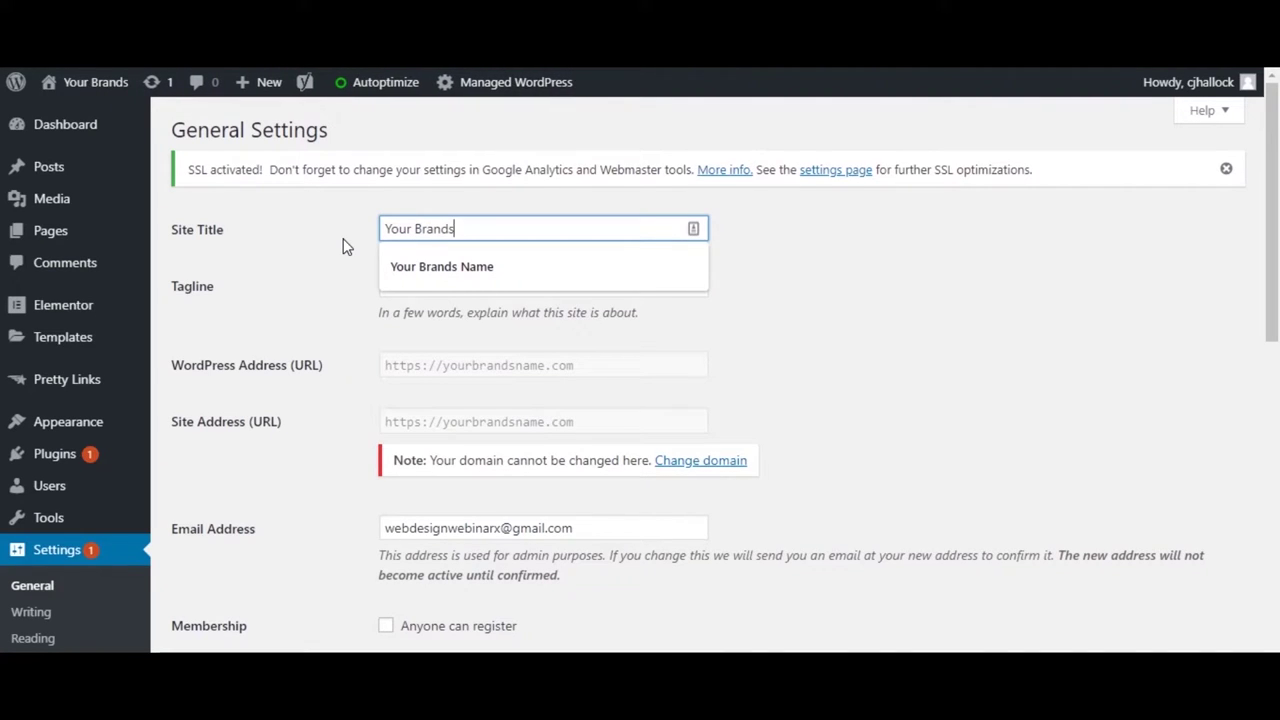
{"action": "left_click", "coordinate": [920, 333]}
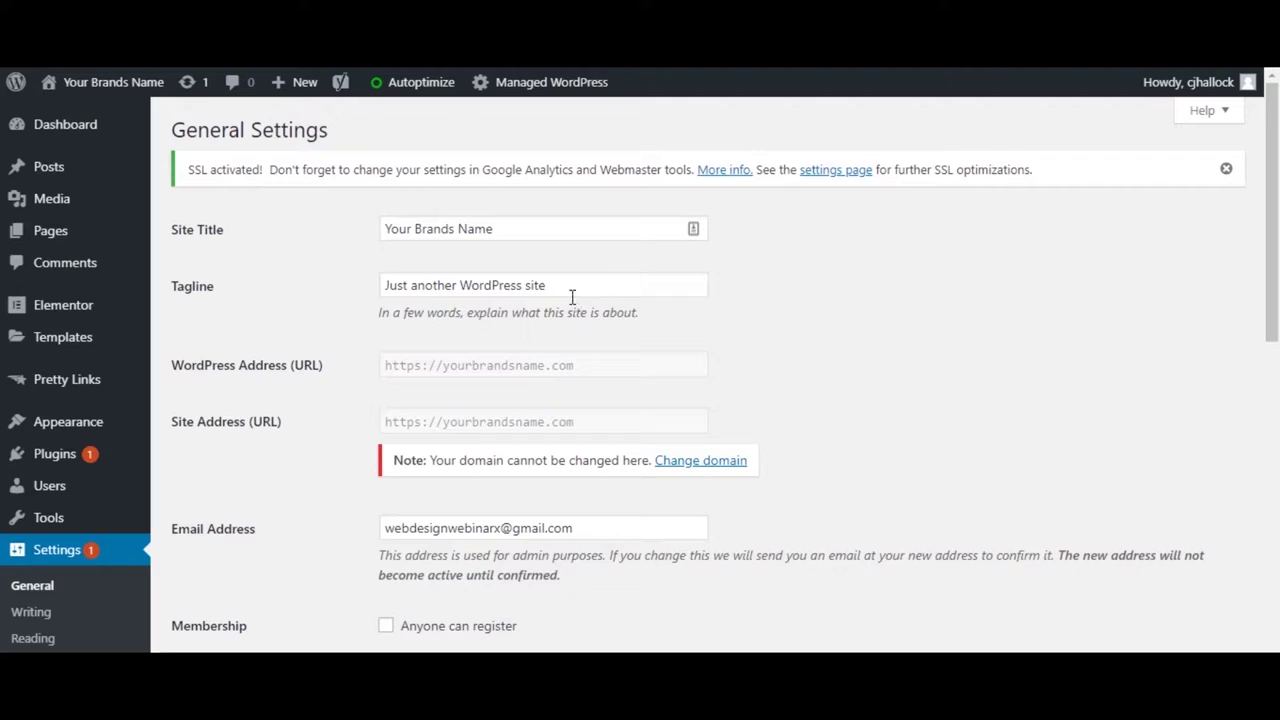
Replace the site tagline with "Be Great & Stay Boosted!"
{"action": "left_click_drag", "start_coordinate": [566, 289], "coordinate": [283, 305]}
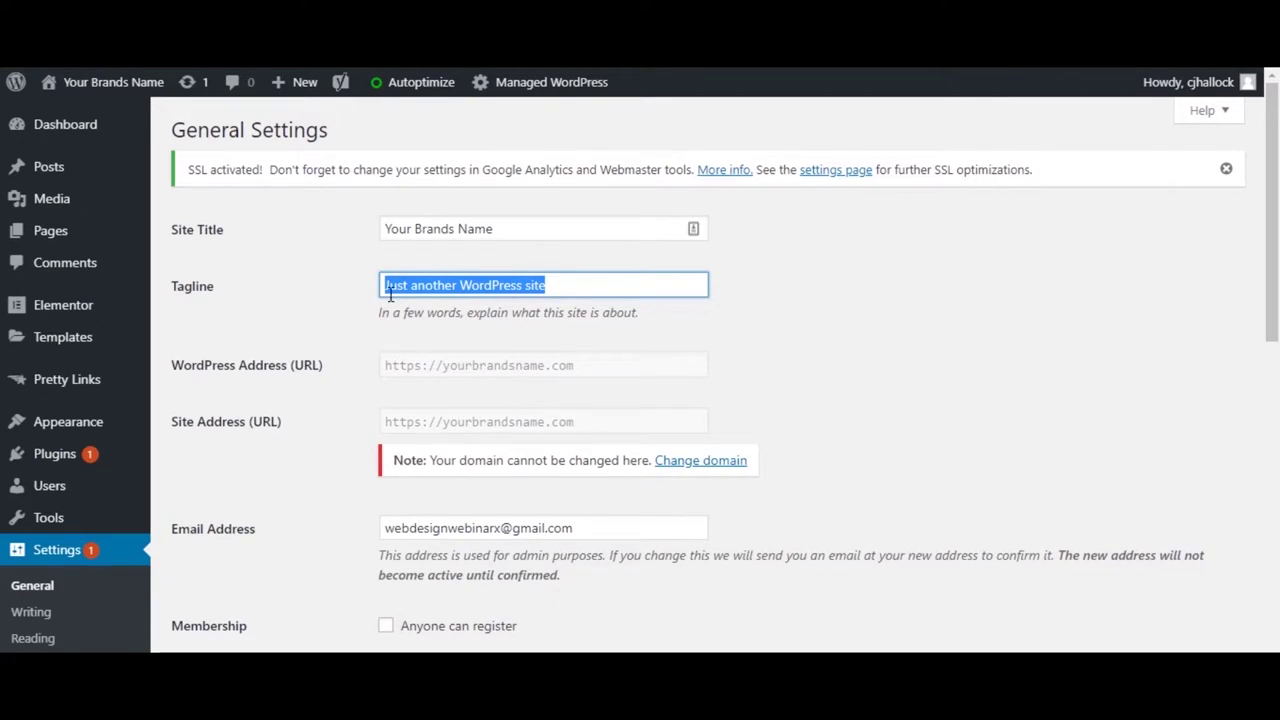
{"action": "left_click_drag", "start_coordinate": [552, 290], "coordinate": [605, 292]}
{"action": "type", "text": "Be"}
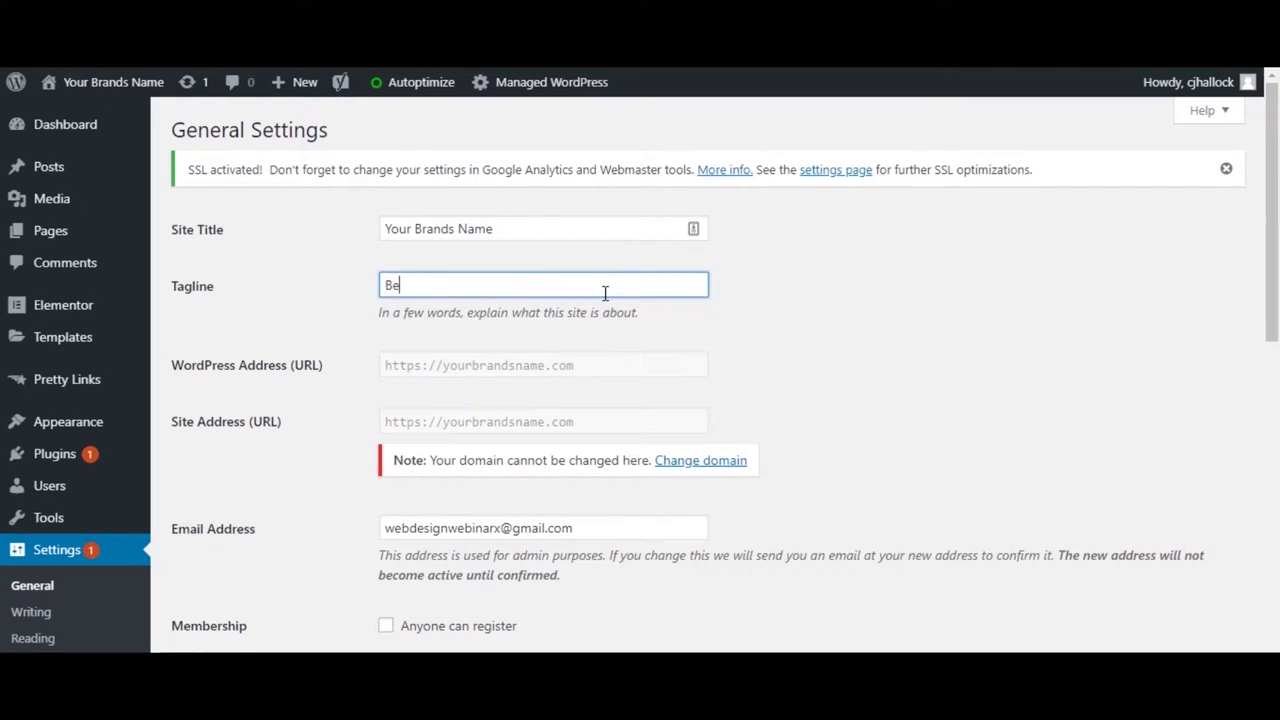
{"action": "type", "text": " Great & Stay Boosted!"}
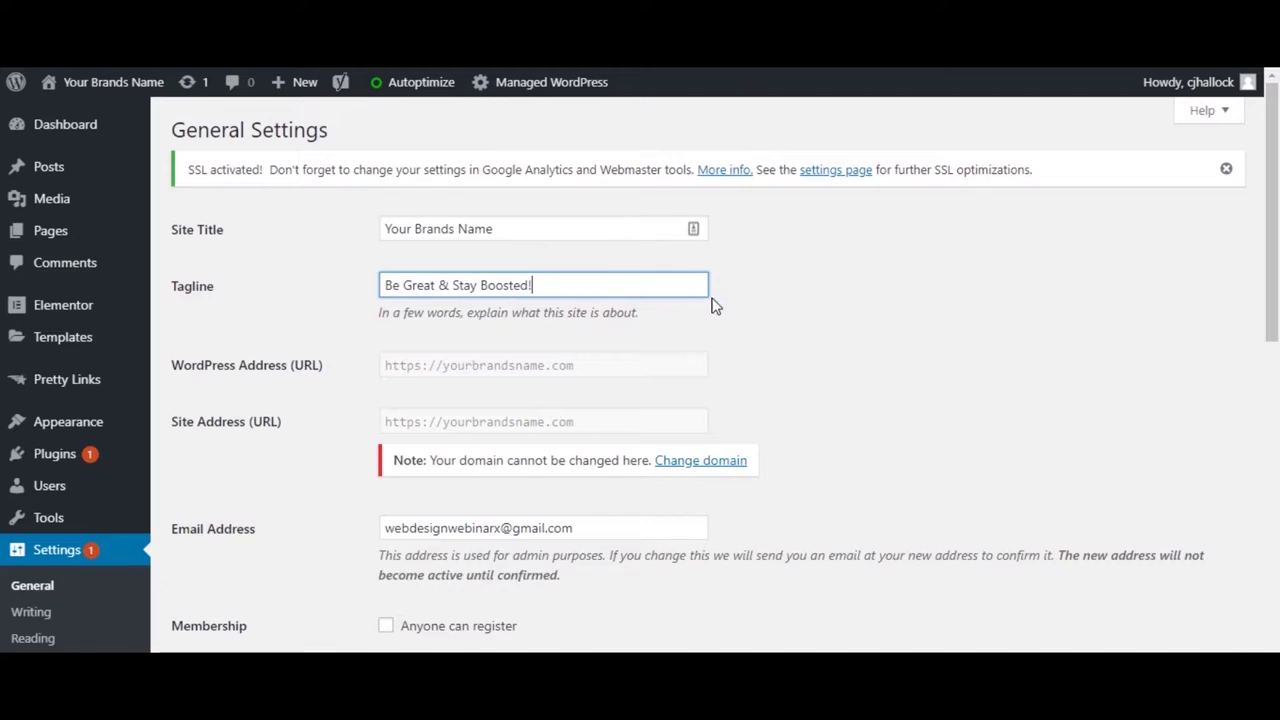
Save the general settings with the timezone set to New York, and dismiss the notices
{"action": "scroll", "coordinate": [717, 305], "scroll_direction": "down", "scroll_amount": 2}
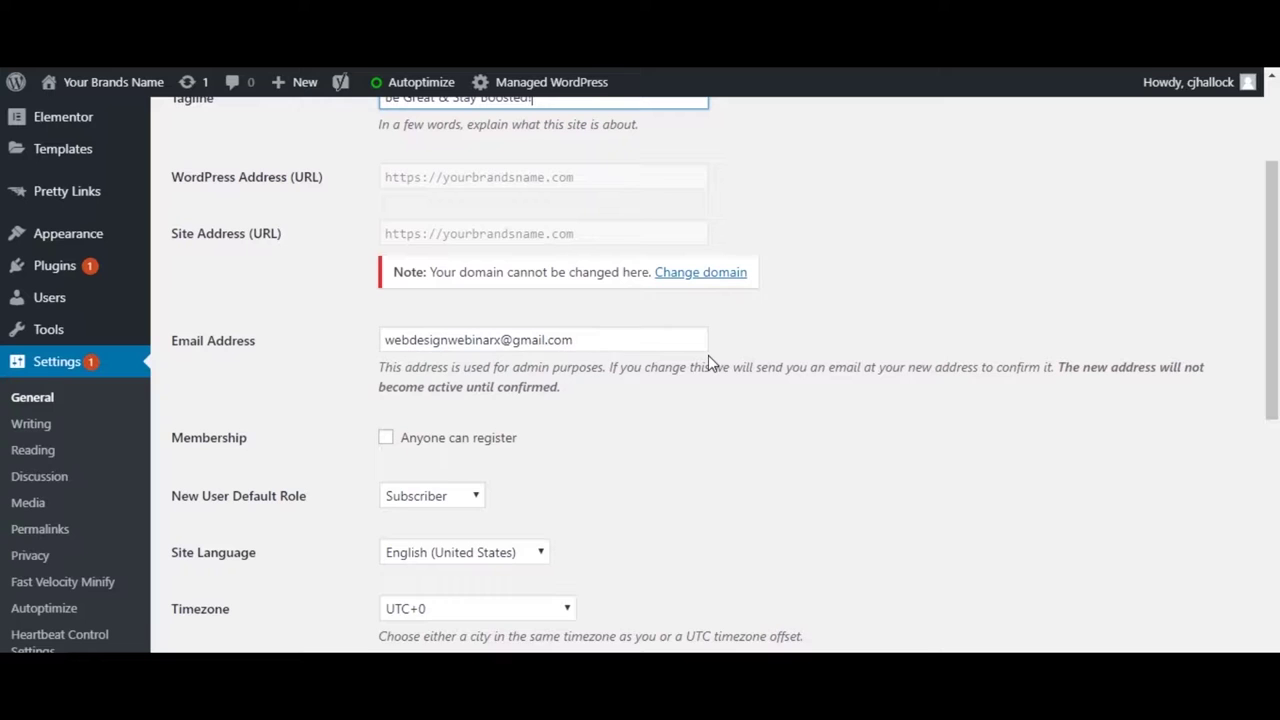
{"action": "scroll", "coordinate": [708, 358], "scroll_direction": "down", "scroll_amount": 2}
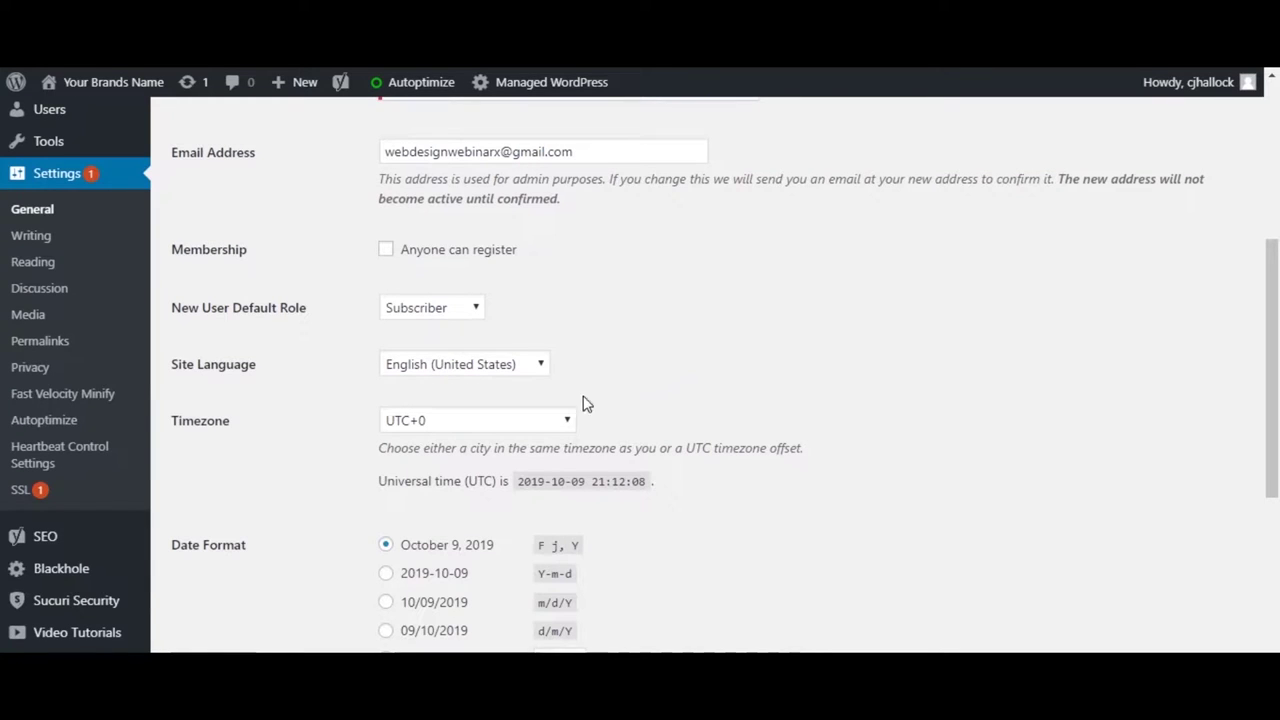
{"action": "left_click", "coordinate": [558, 430]}
{"action": "scroll", "coordinate": [480, 266], "scroll_direction": "up", "scroll_amount": 20}
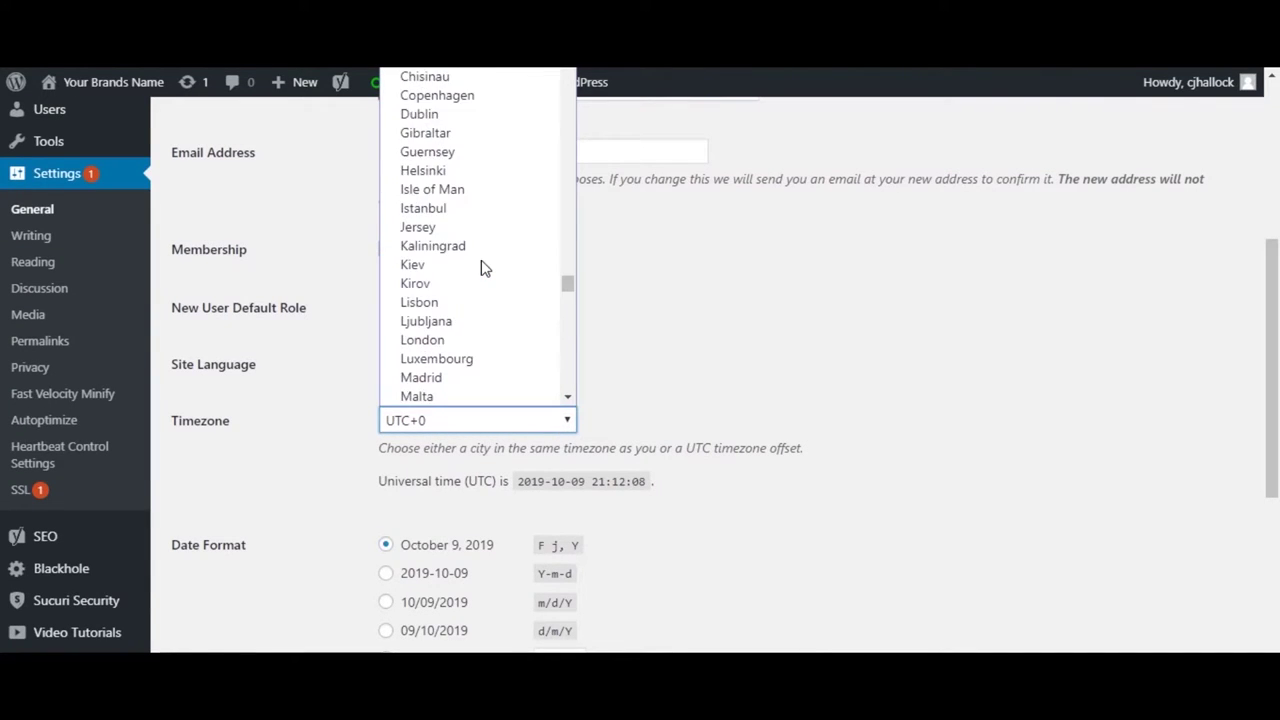
{"action": "scroll", "coordinate": [480, 266], "scroll_direction": "up", "scroll_amount": 20}
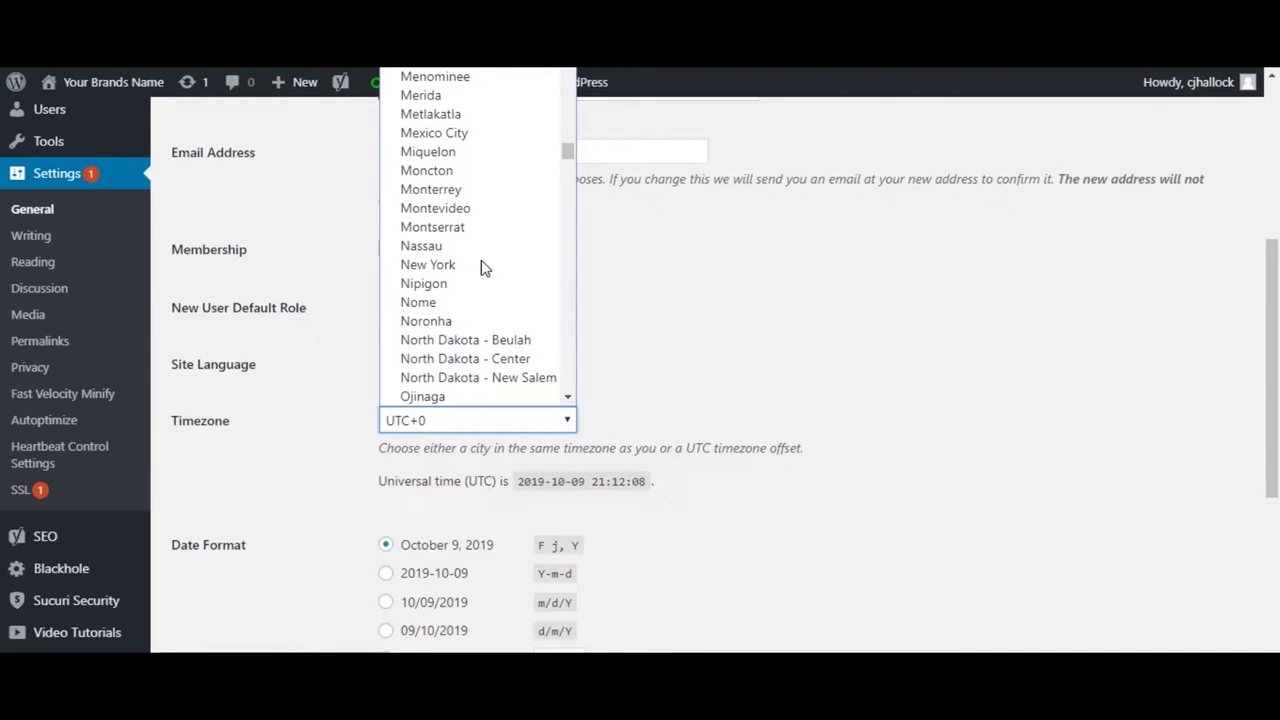
{"action": "left_click", "coordinate": [466, 265]}
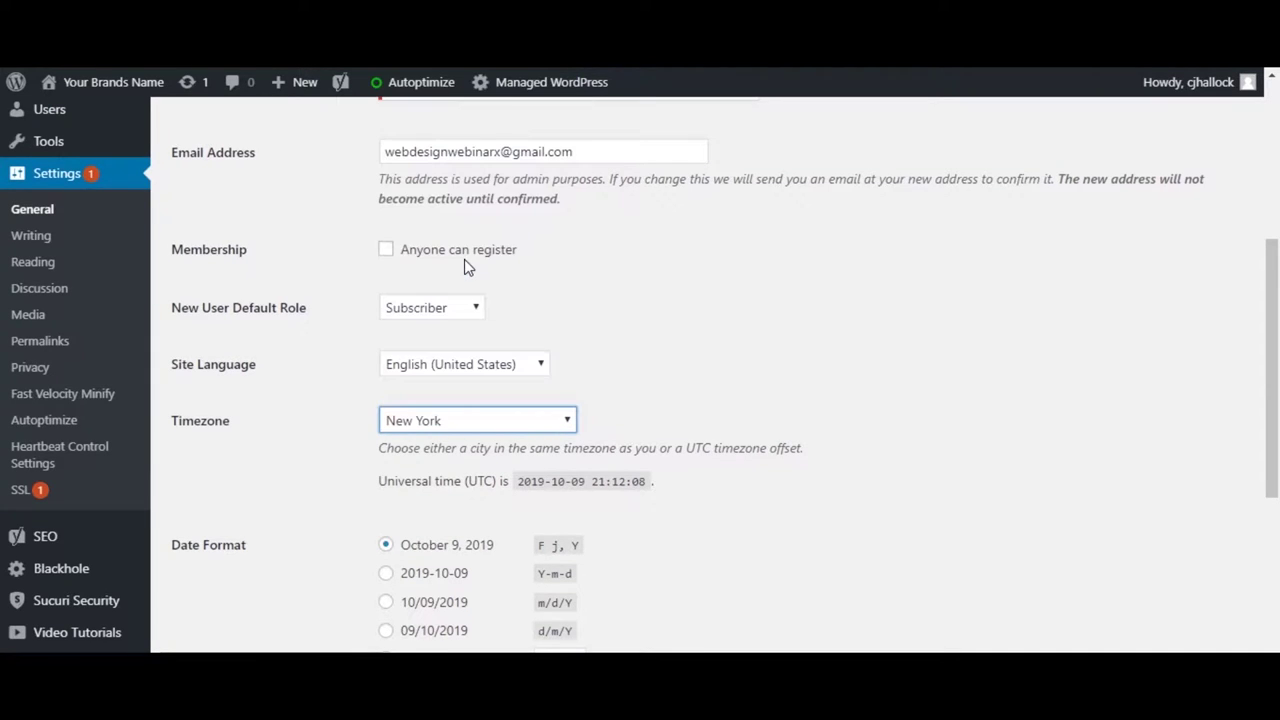
{"action": "scroll", "coordinate": [641, 431], "scroll_direction": "down", "scroll_amount": 4}
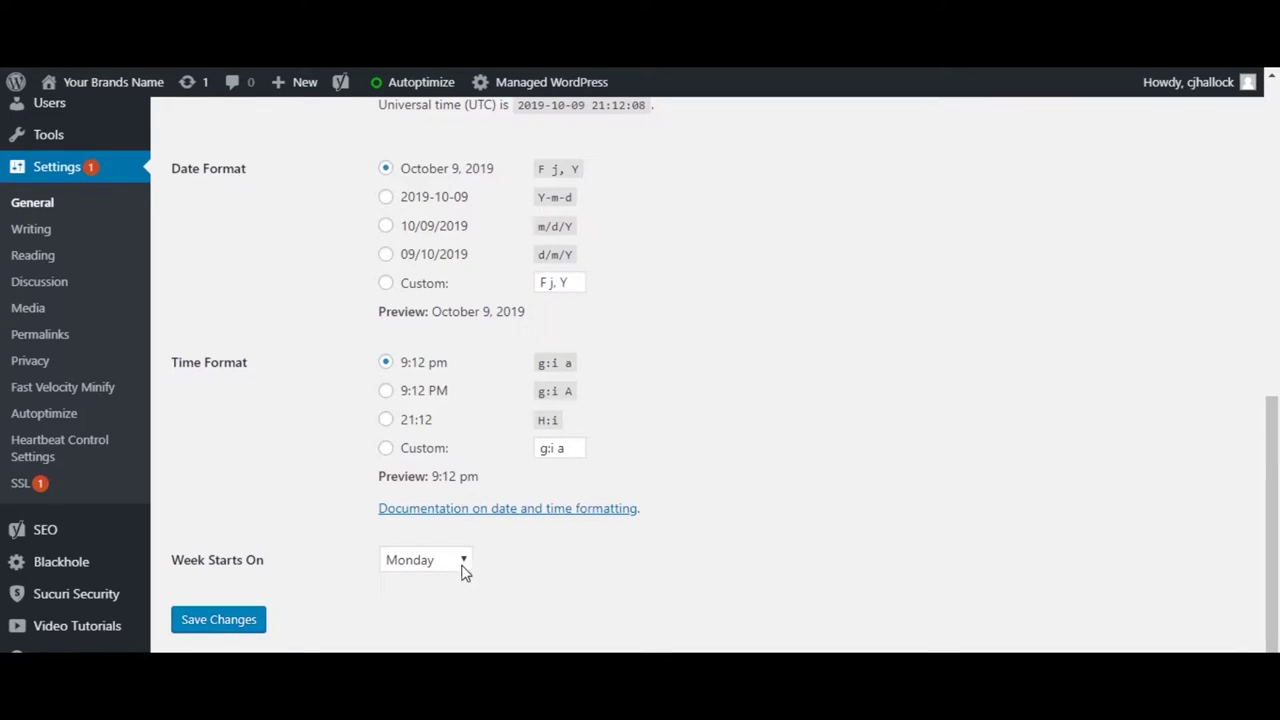
{"action": "left_click", "coordinate": [250, 623]}
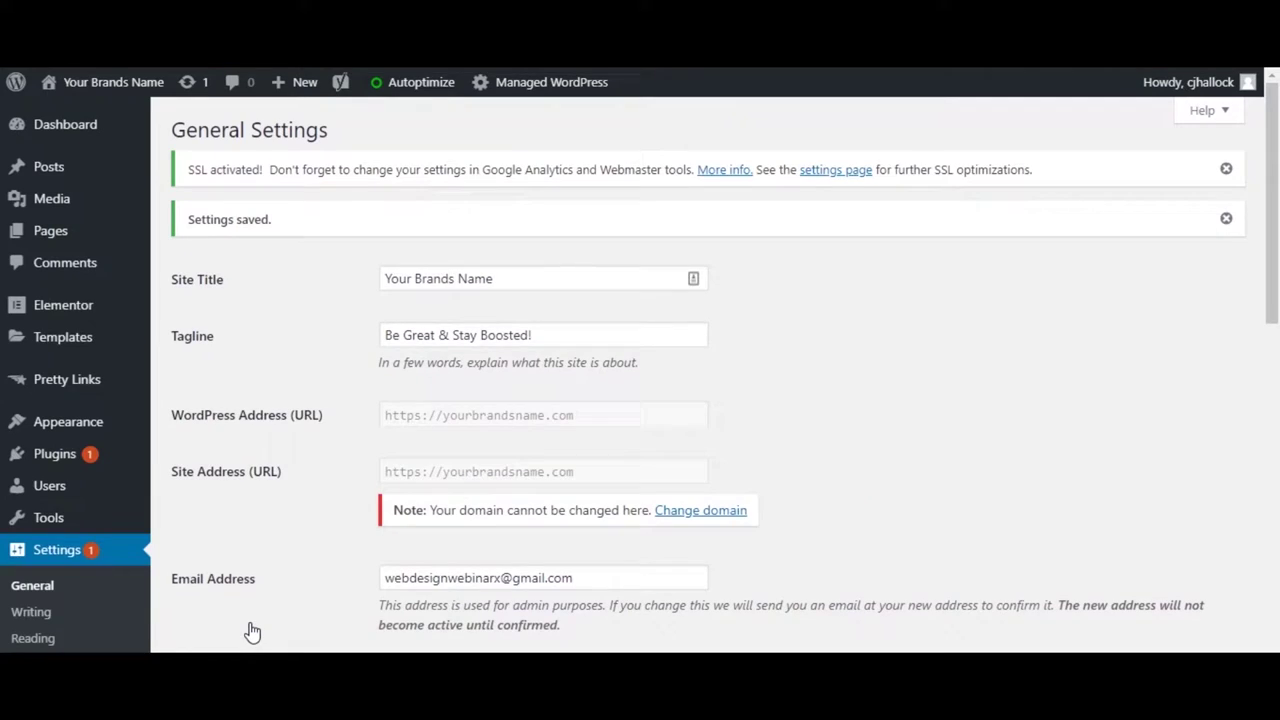
{"action": "left_click", "coordinate": [1225, 169]}
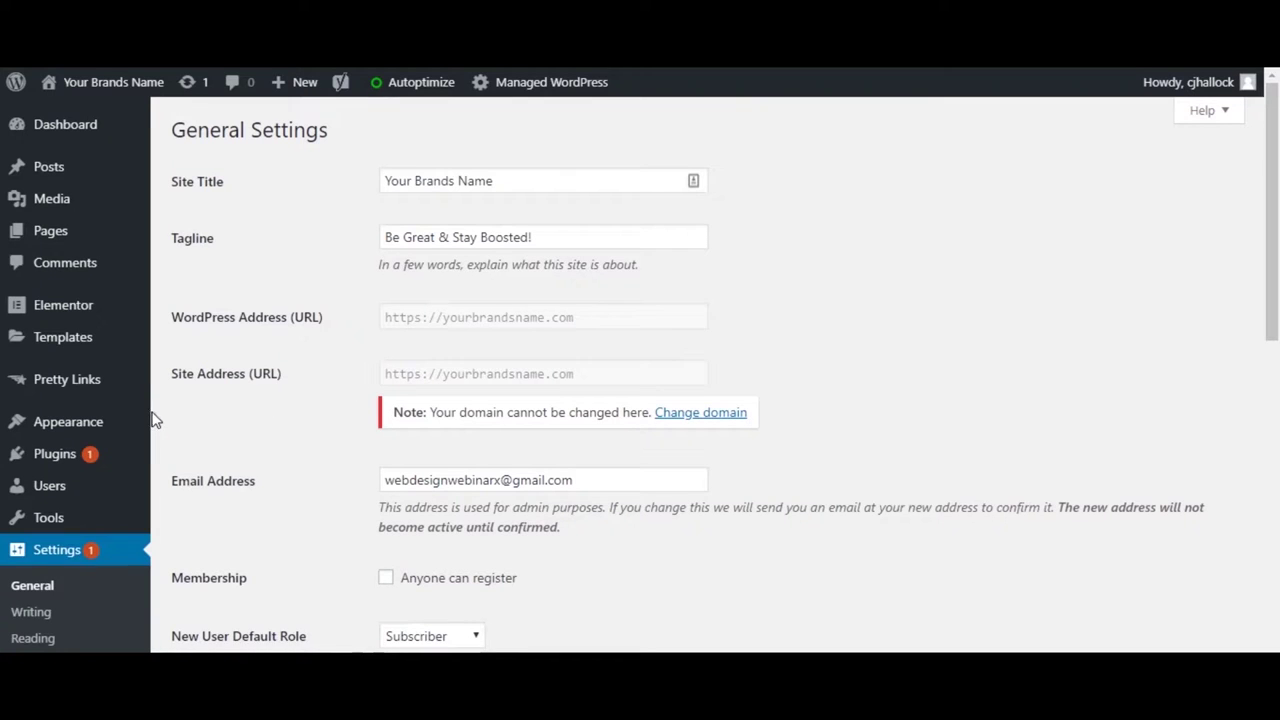
Go to the site's navigation menus and name the first menu "Header Menu"
{"action": "mouse_move", "coordinate": [86, 431]}
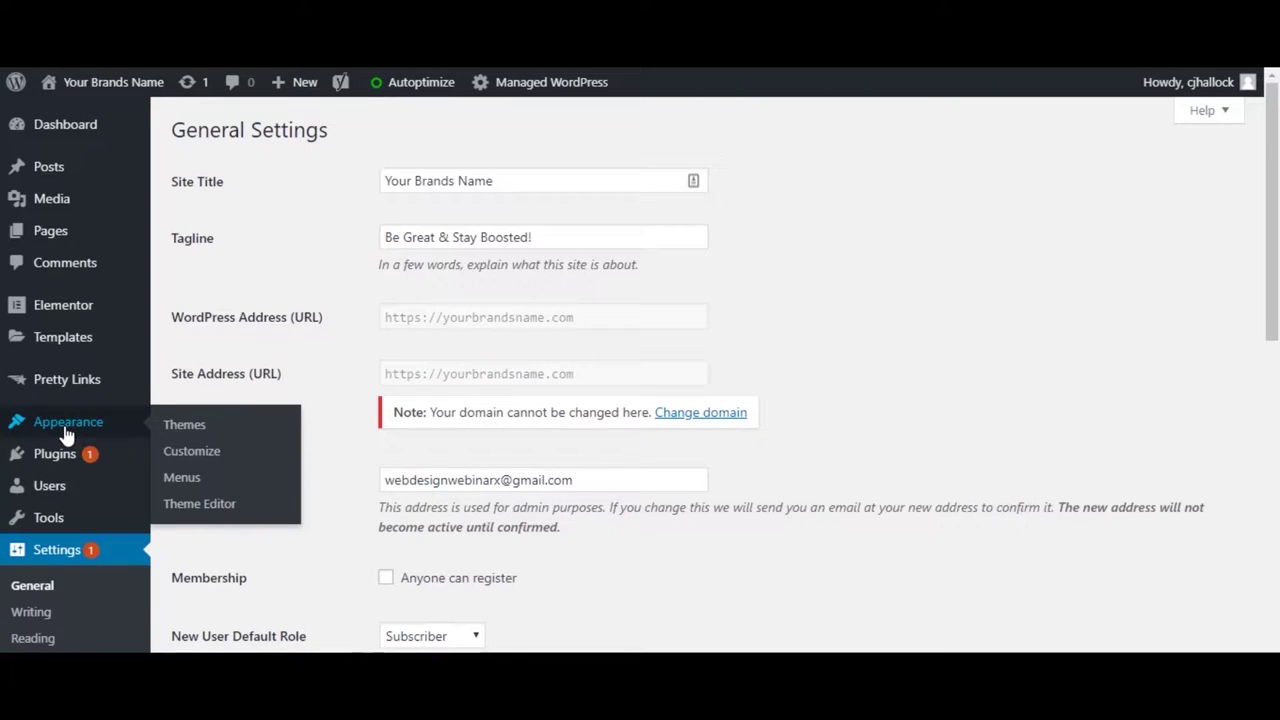
{"action": "left_click", "coordinate": [182, 478]}
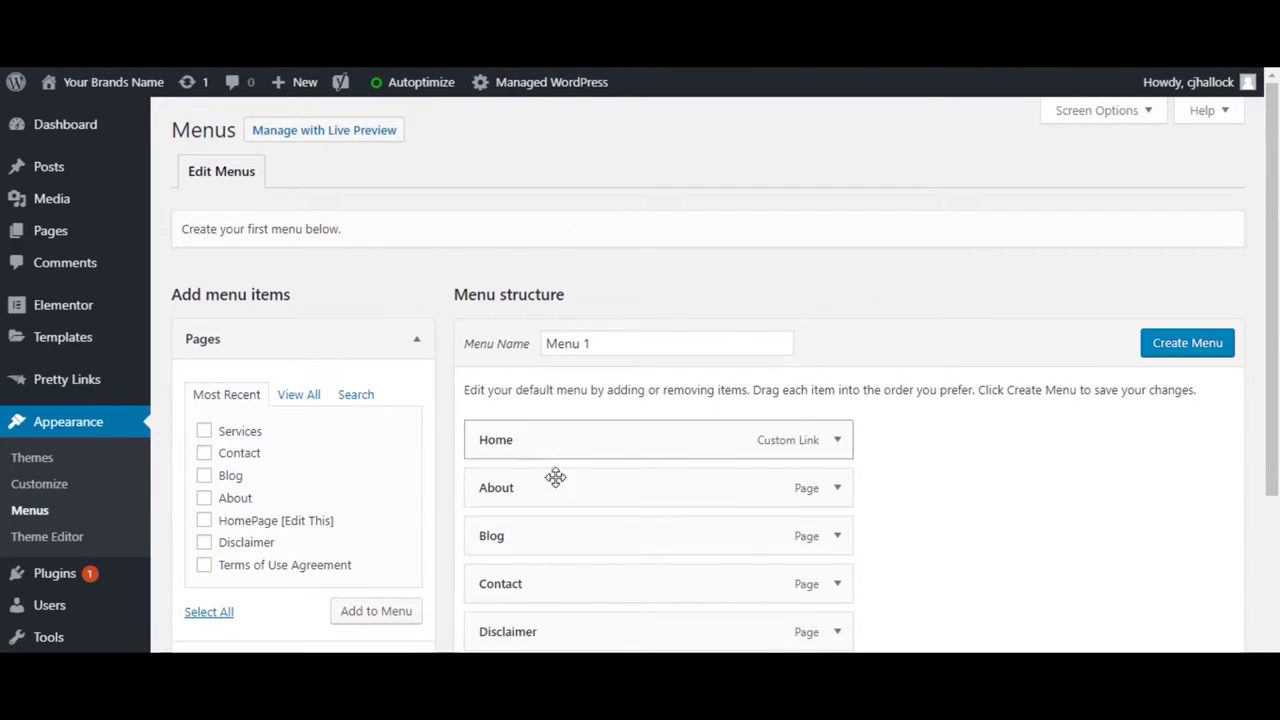
{"action": "left_click", "coordinate": [575, 344]}
{"action": "left_click_drag", "start_coordinate": [611, 346], "coordinate": [457, 346]}
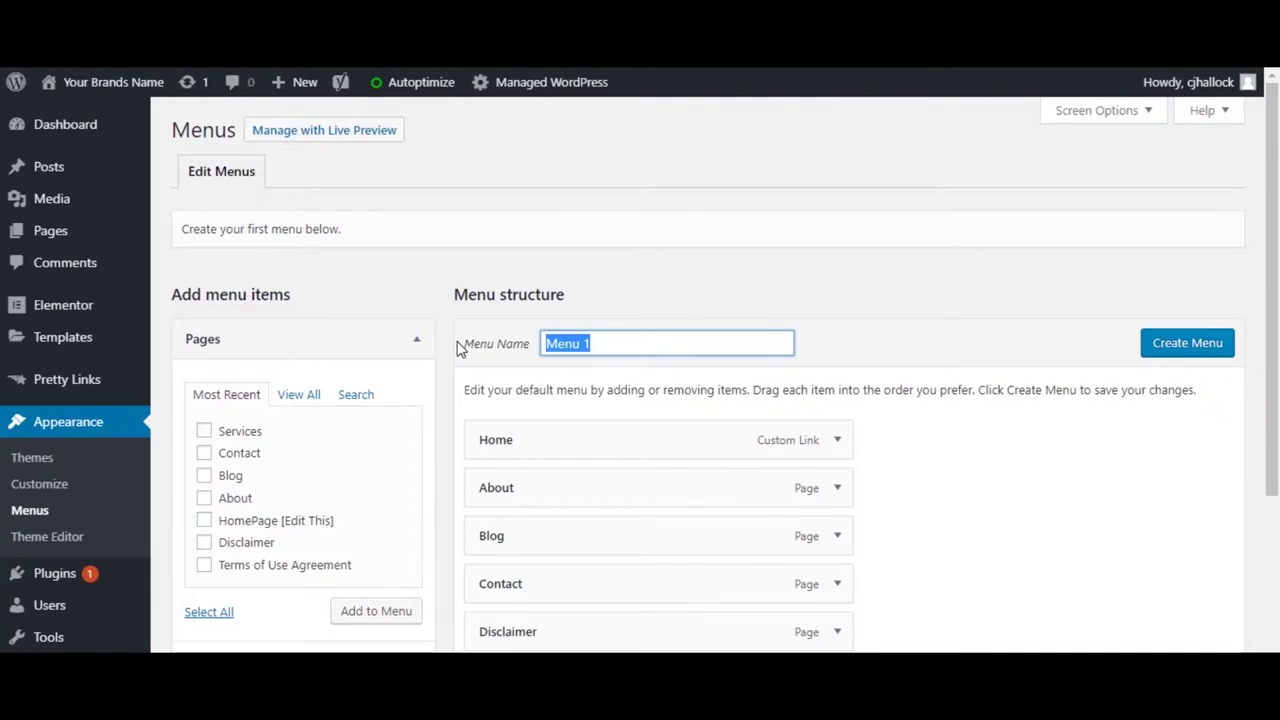
{"action": "type", "text": "H"}
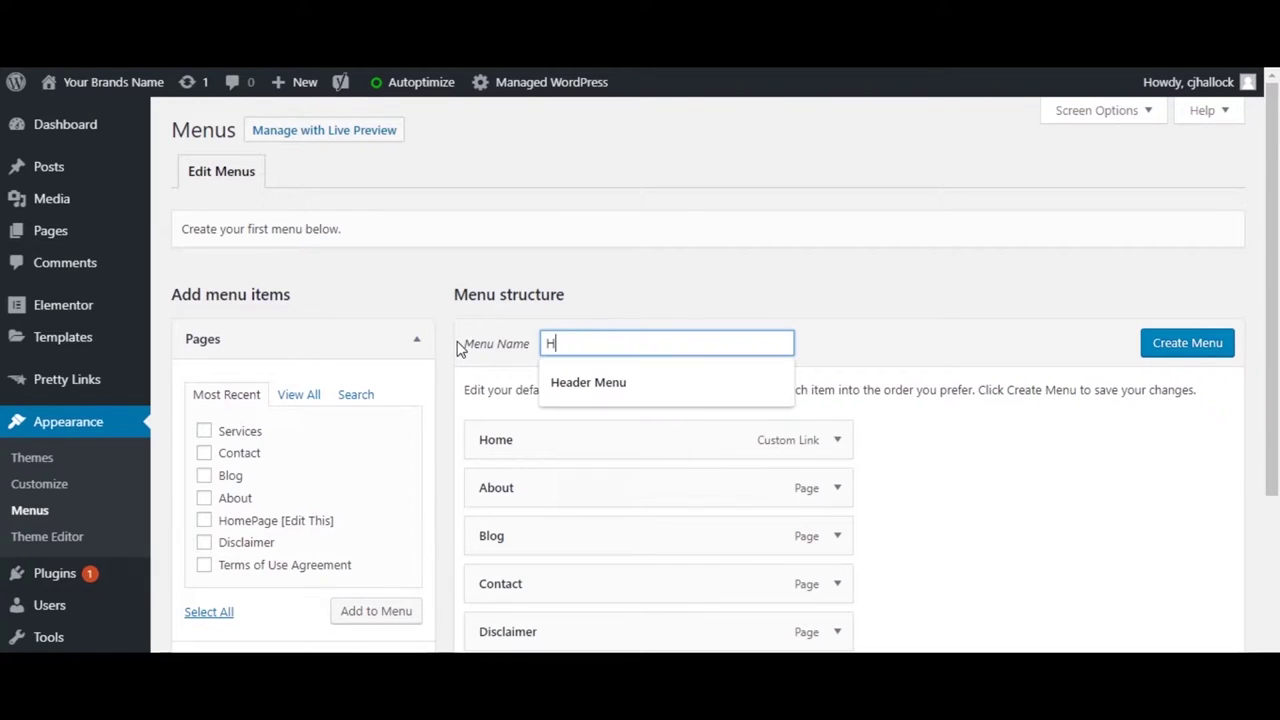
{"action": "type", "text": "eader Menu"}
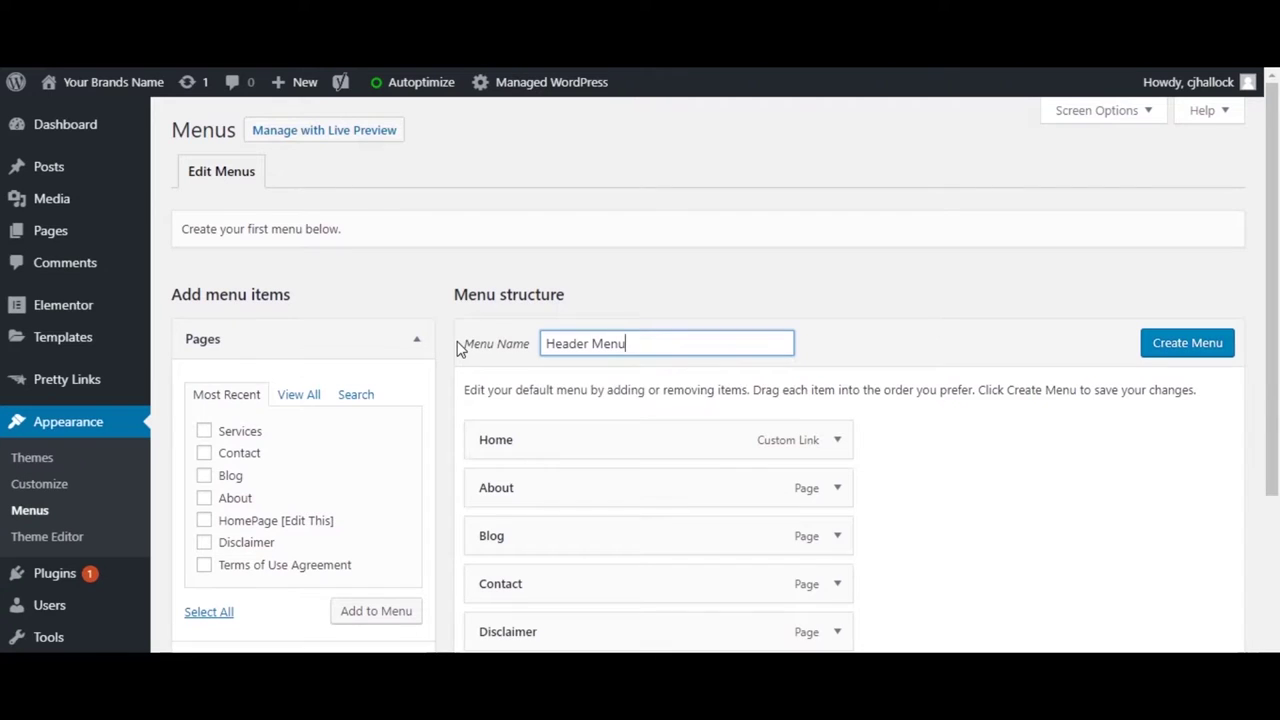
{"action": "left_click", "coordinate": [849, 337]}
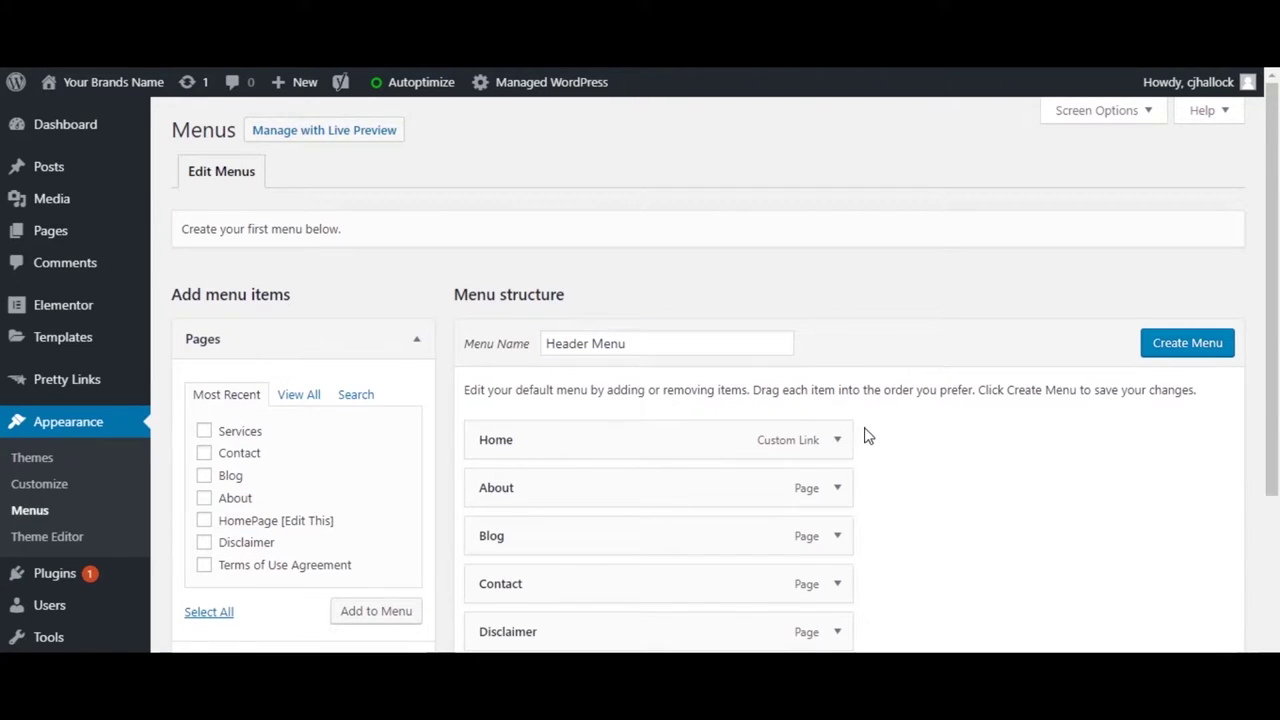
Remove the Terms of Use Agreement and Services items from the Header Menu structure
{"action": "scroll", "coordinate": [860, 430], "scroll_direction": "down", "scroll_amount": 2}
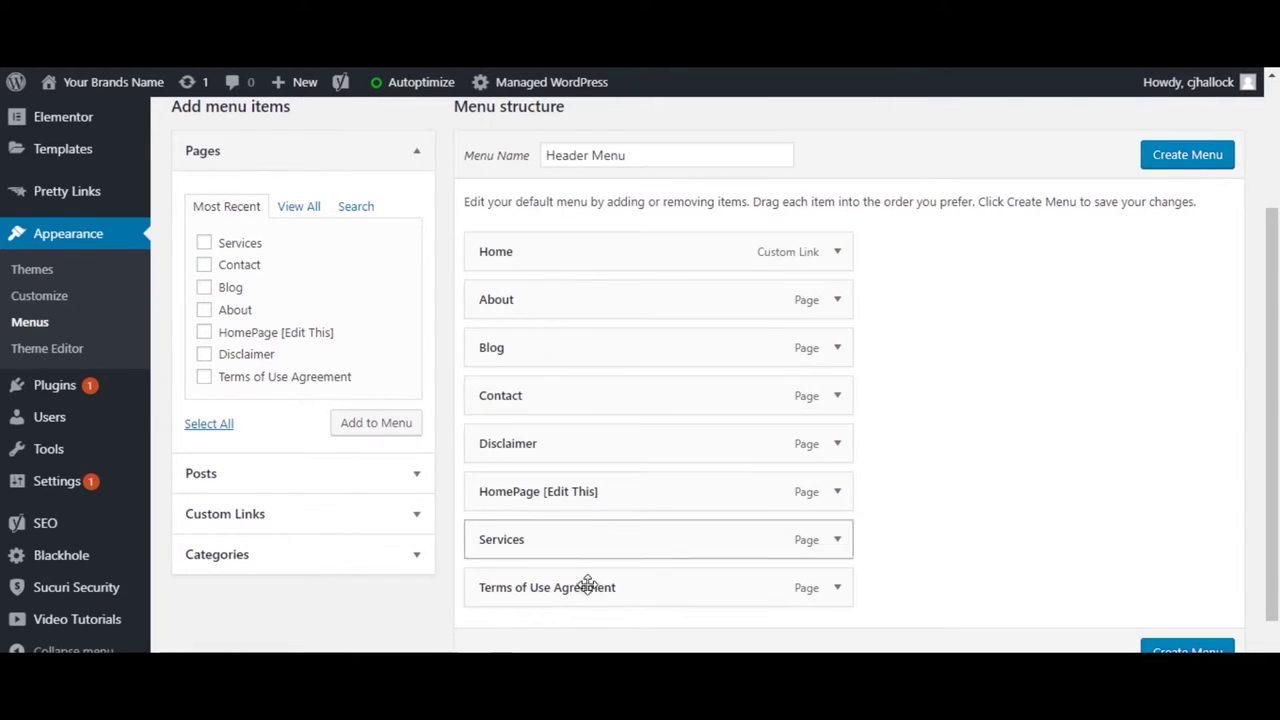
{"action": "left_click", "coordinate": [841, 594]}
{"action": "scroll", "coordinate": [843, 597], "scroll_direction": "down", "scroll_amount": 2}
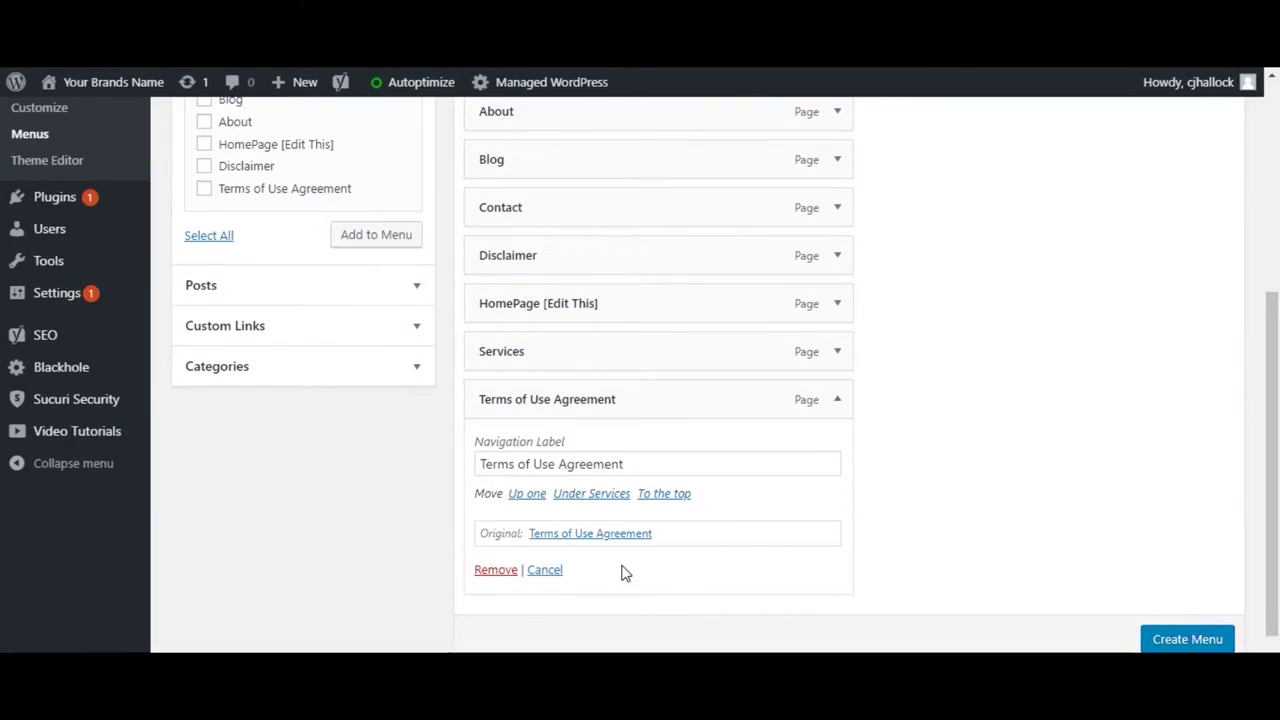
{"action": "left_click", "coordinate": [494, 572]}
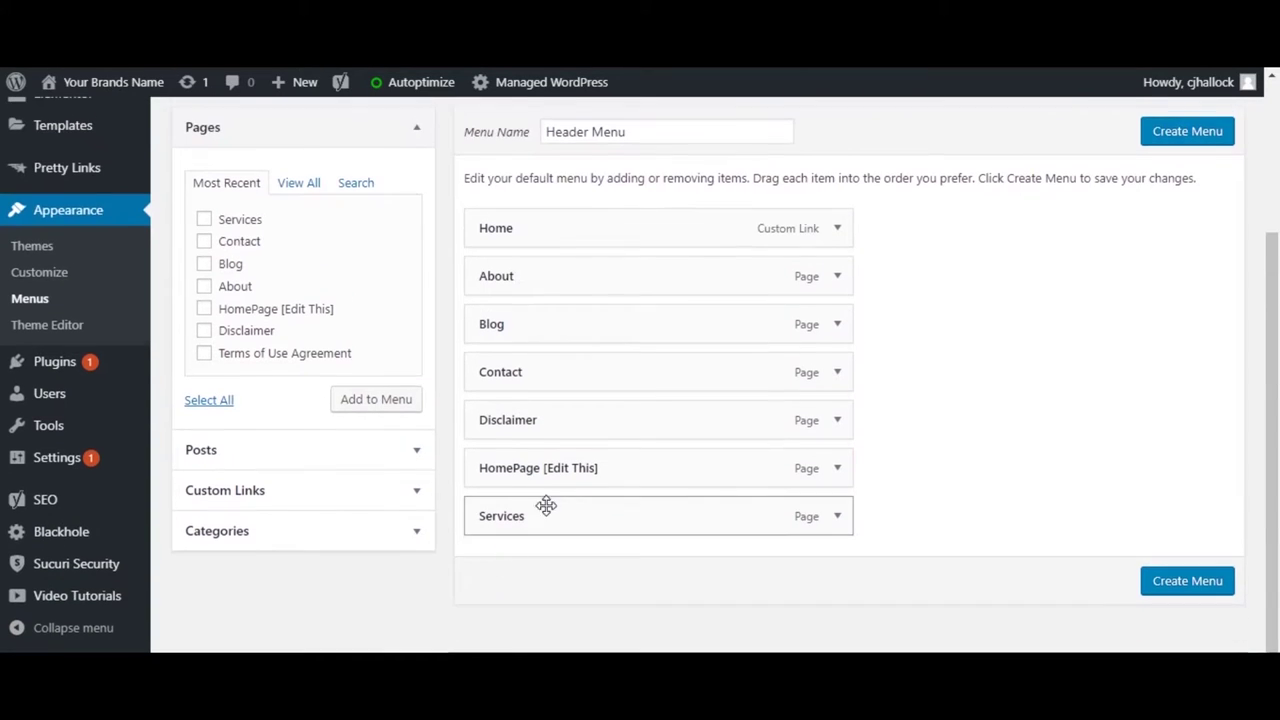
{"action": "left_click", "coordinate": [838, 518]}
{"action": "scroll", "coordinate": [780, 527], "scroll_direction": "down", "scroll_amount": 2}
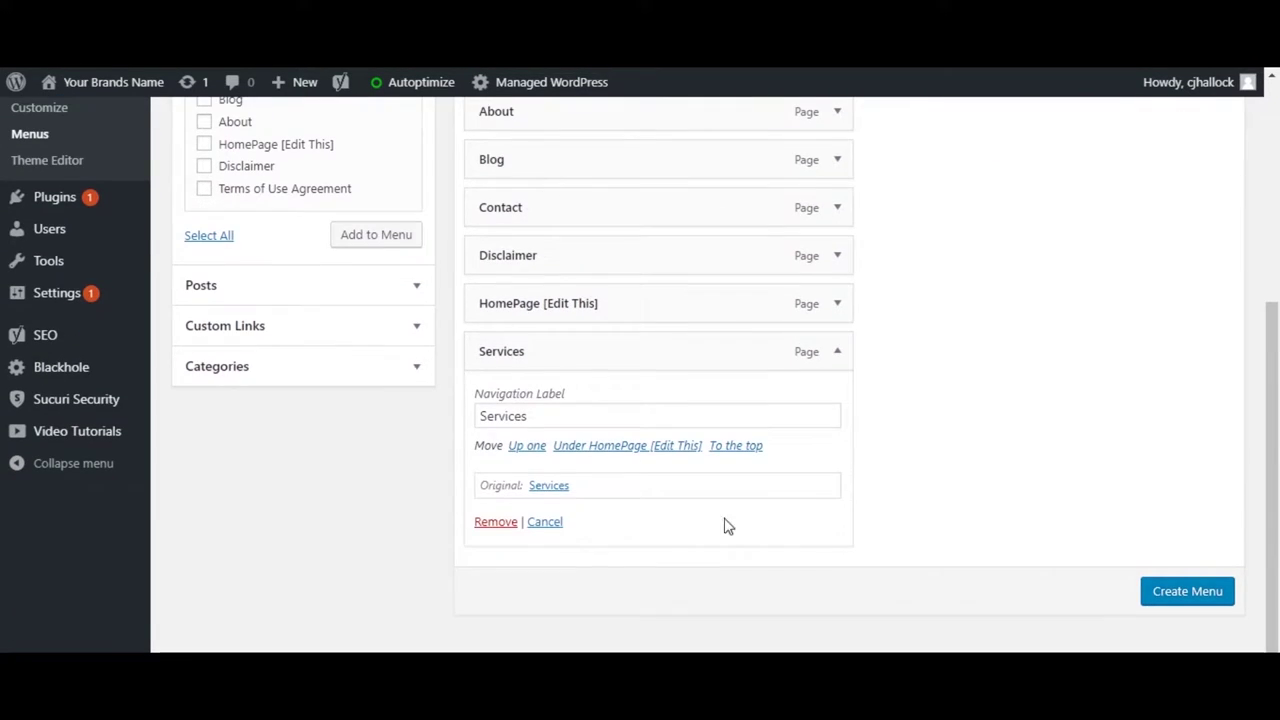
{"action": "left_click", "coordinate": [493, 526]}
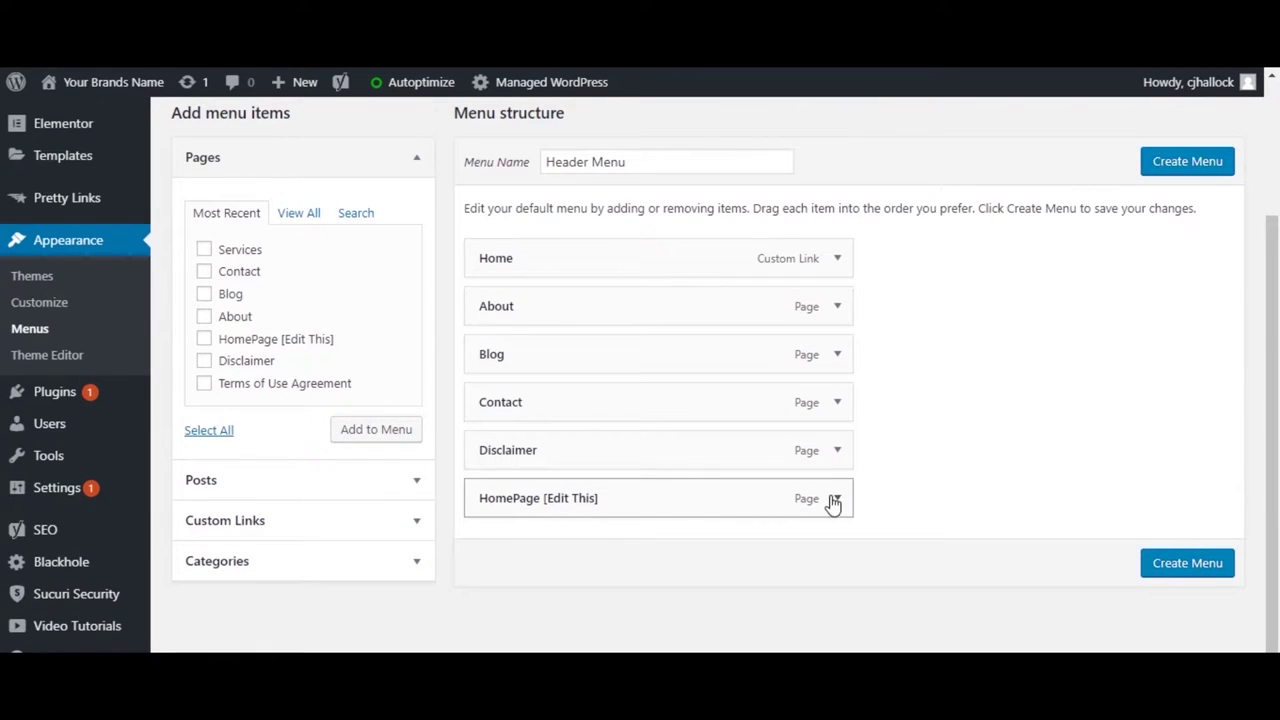
Remove the HomePage [Edit This] and Disclaimer items from the Header Menu structure
{"action": "left_click", "coordinate": [838, 503]}
{"action": "scroll", "coordinate": [700, 505], "scroll_direction": "down", "scroll_amount": 1}
{"action": "left_click", "coordinate": [503, 517]}
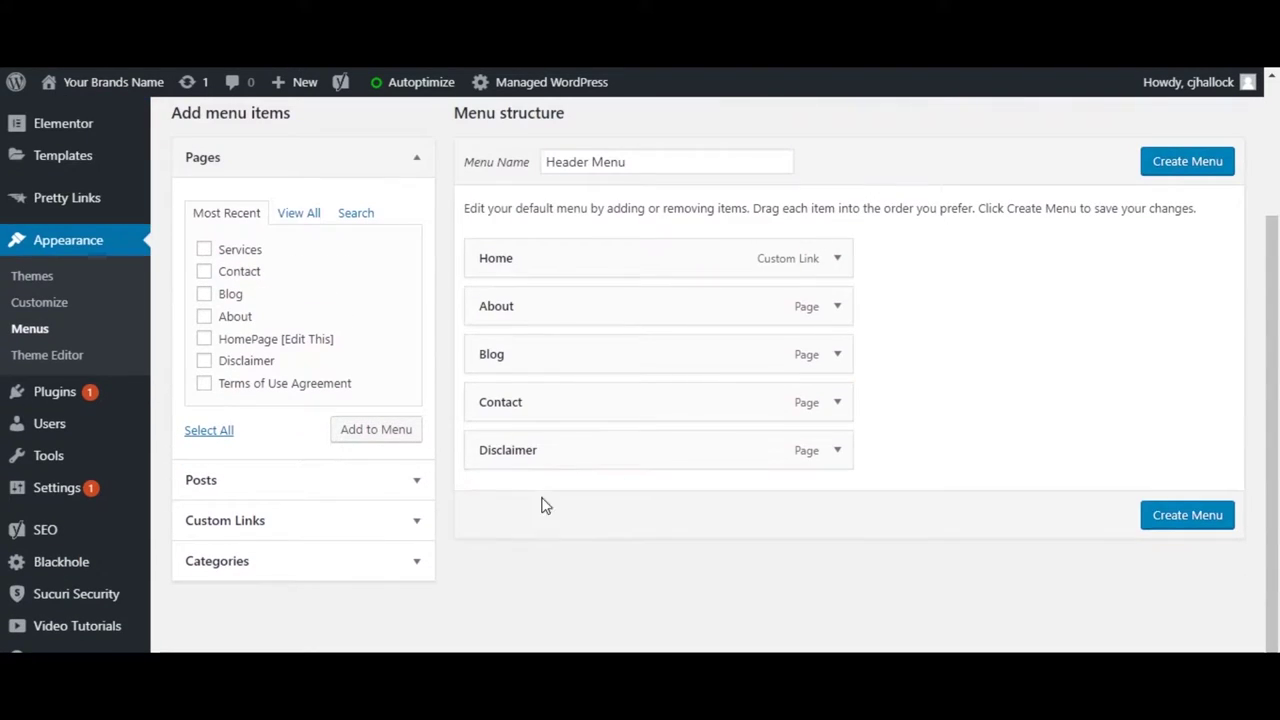
{"action": "left_click", "coordinate": [840, 451]}
{"action": "scroll", "coordinate": [700, 470], "scroll_direction": "down", "scroll_amount": 1}
{"action": "left_click", "coordinate": [491, 517]}
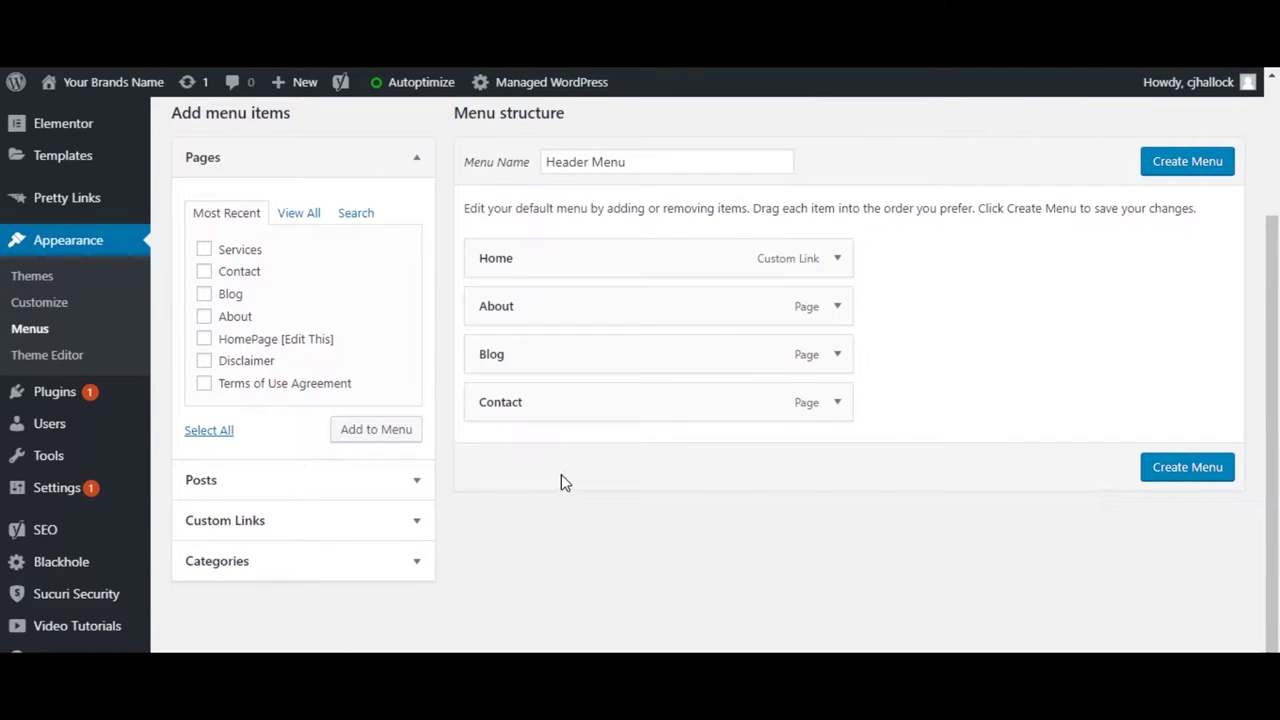
Remove the Blog item from the Header Menu structure
{"action": "left_click", "coordinate": [838, 355]}
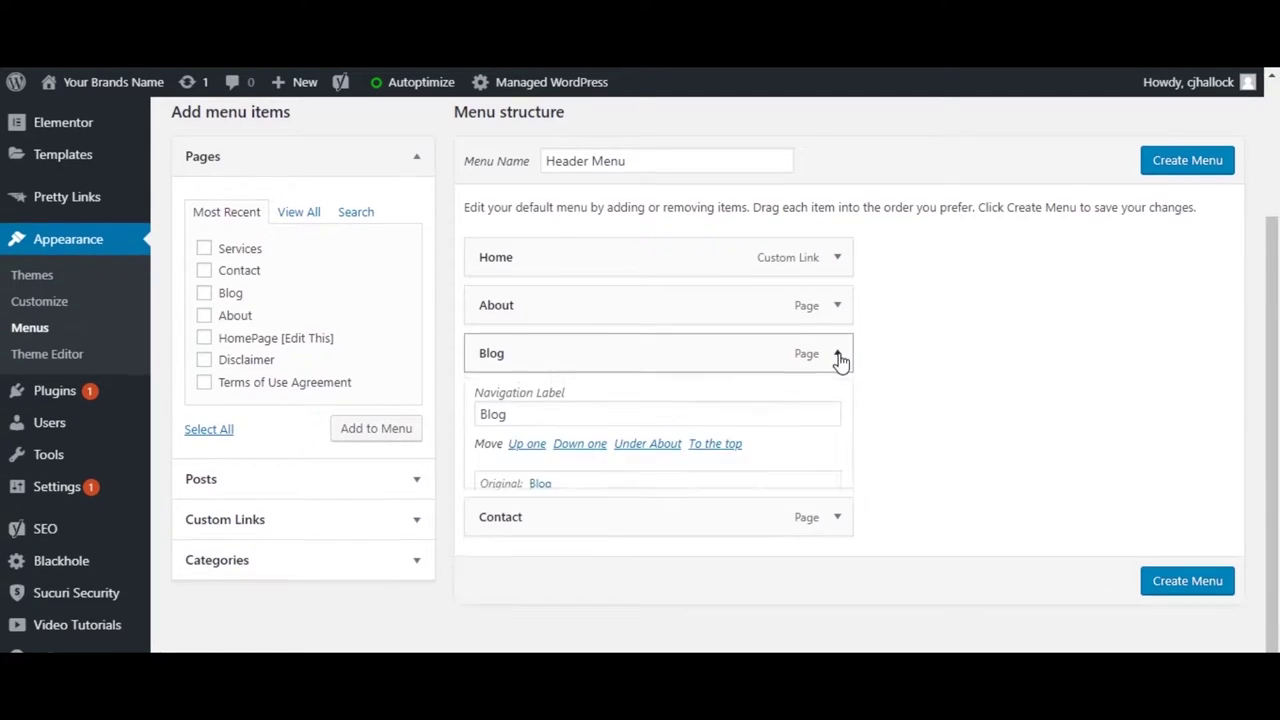
{"action": "scroll", "coordinate": [503, 449], "scroll_direction": "down", "scroll_amount": 1}
{"action": "left_click", "coordinate": [503, 466]}
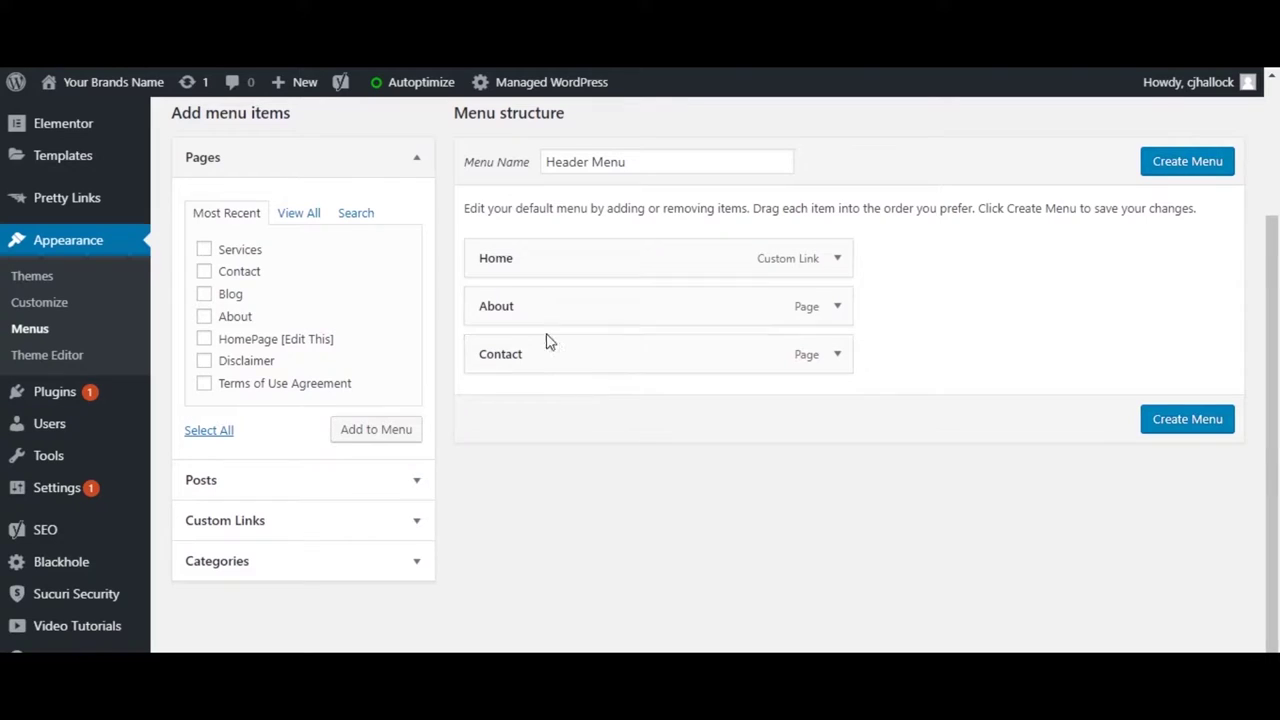
Try moving Contact above About and nesting About under Home, restoring the original order and level
{"action": "left_click_drag", "start_coordinate": [520, 354], "coordinate": [515, 310]}
{"action": "left_click_drag", "start_coordinate": [500, 354], "coordinate": [505, 314]}
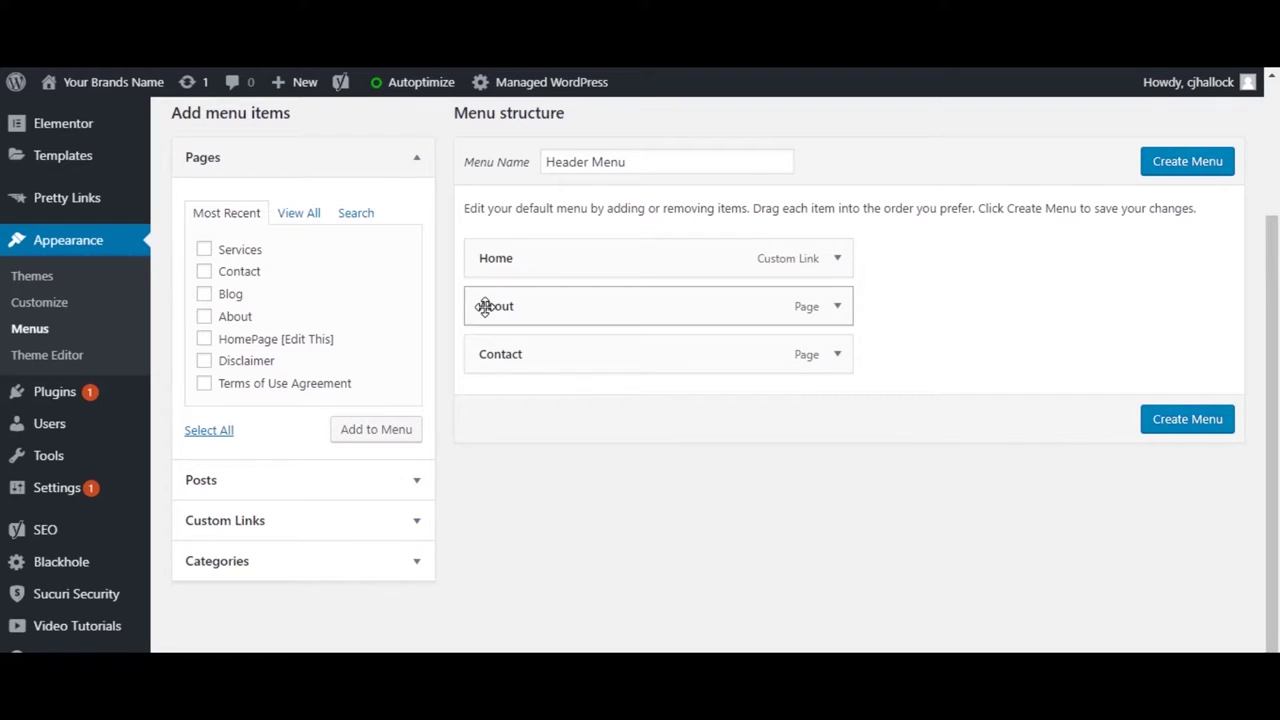
{"action": "left_click_drag", "start_coordinate": [491, 309], "coordinate": [529, 311]}
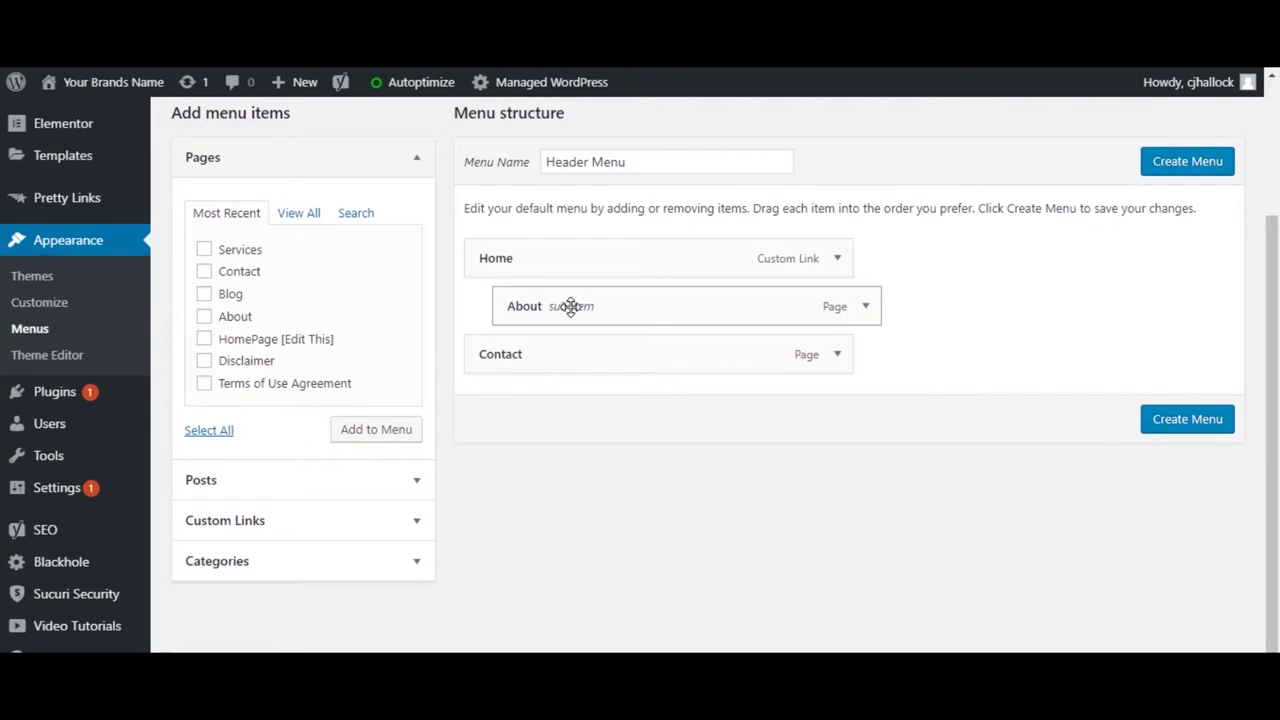
{"action": "left_click_drag", "start_coordinate": [528, 303], "coordinate": [505, 306]}
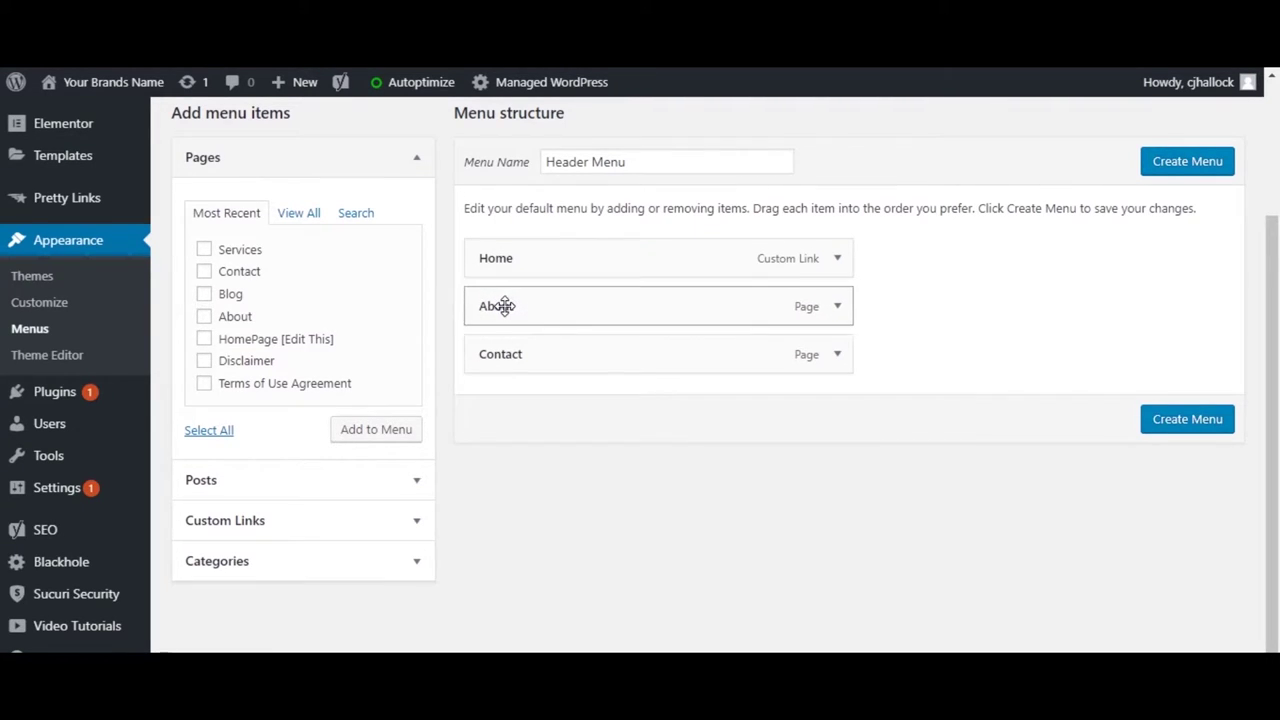
Create the Header Menu with its remaining items, and create a second menu named "Footer Menu"
{"action": "left_click", "coordinate": [1193, 421]}
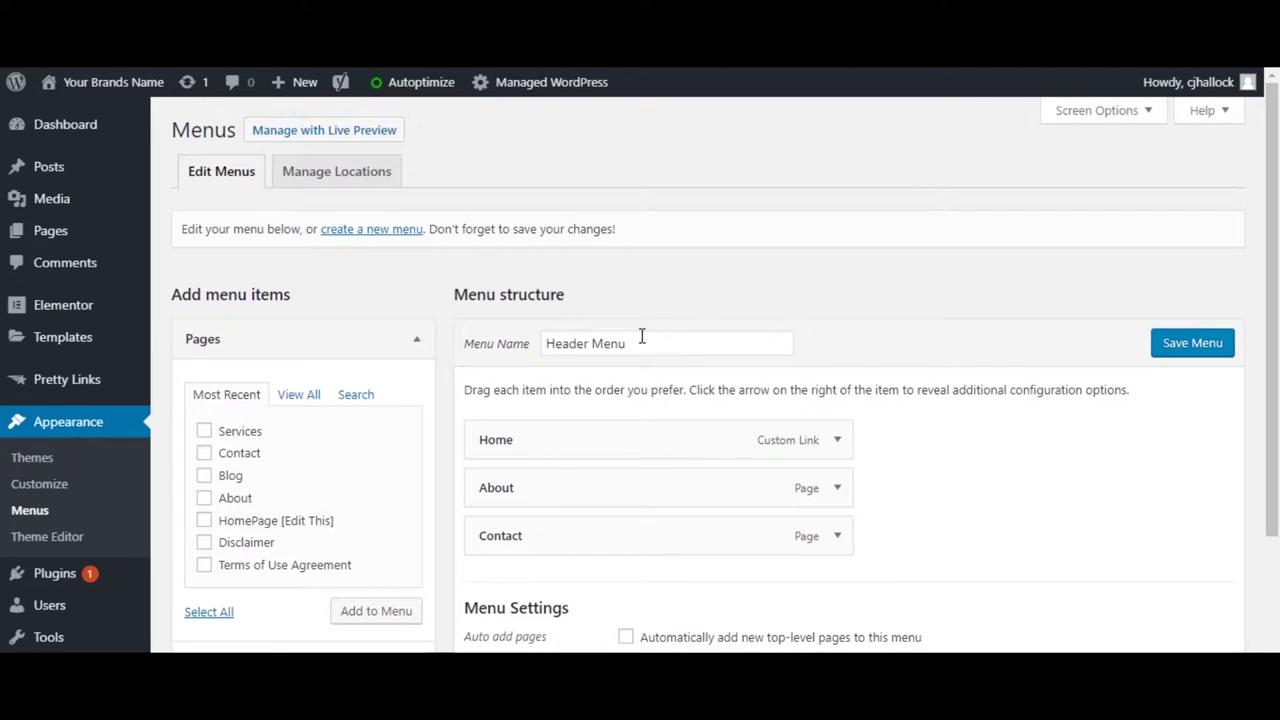
{"action": "left_click", "coordinate": [369, 236]}
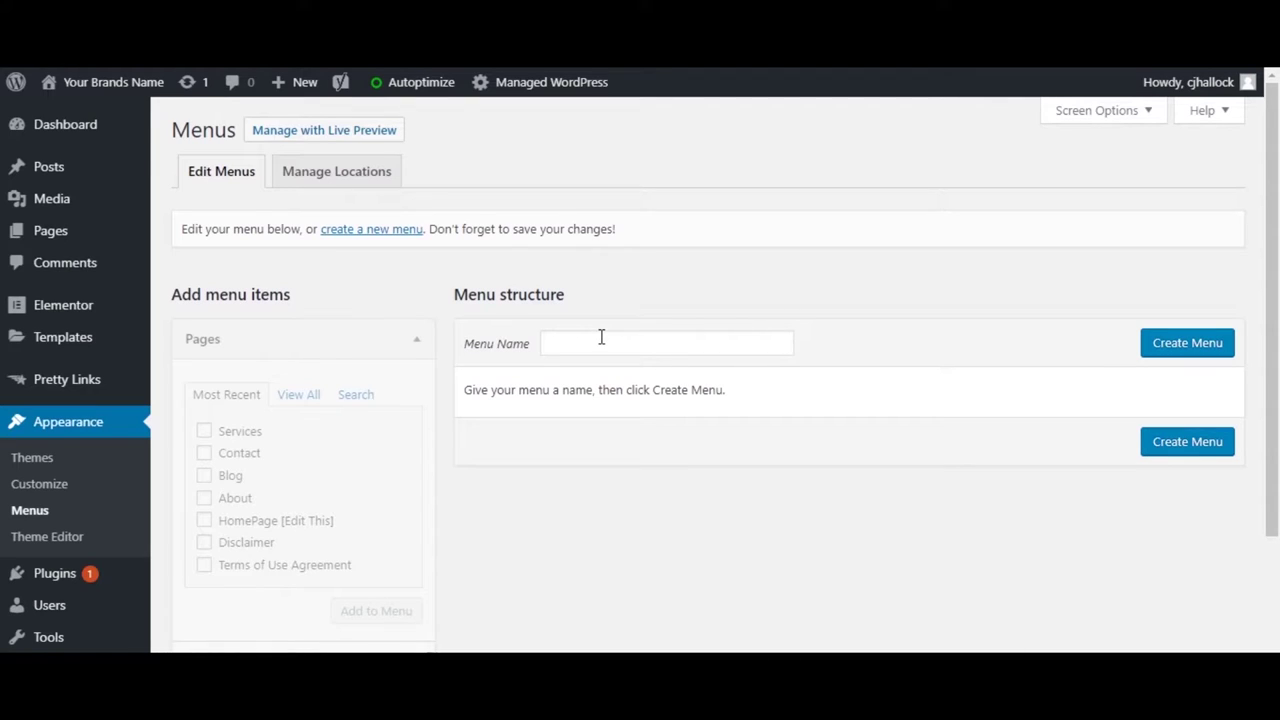
{"action": "left_click", "coordinate": [601, 337]}
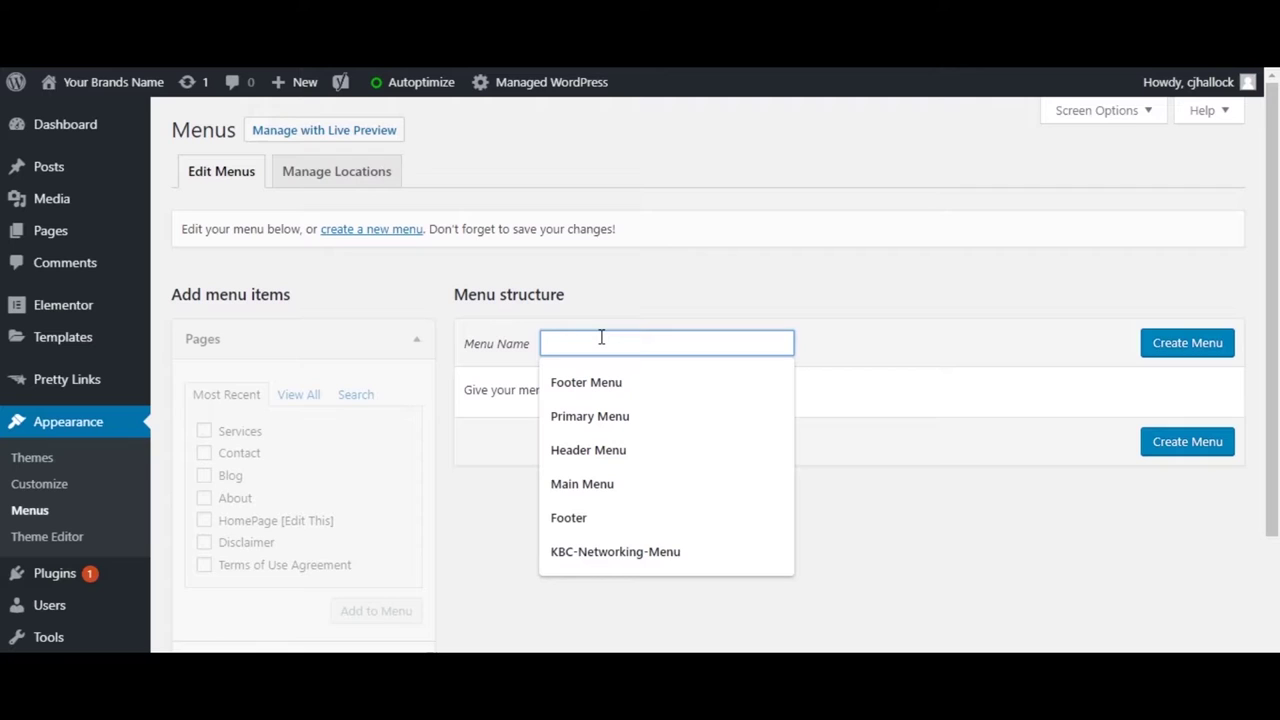
{"action": "left_click", "coordinate": [586, 381]}
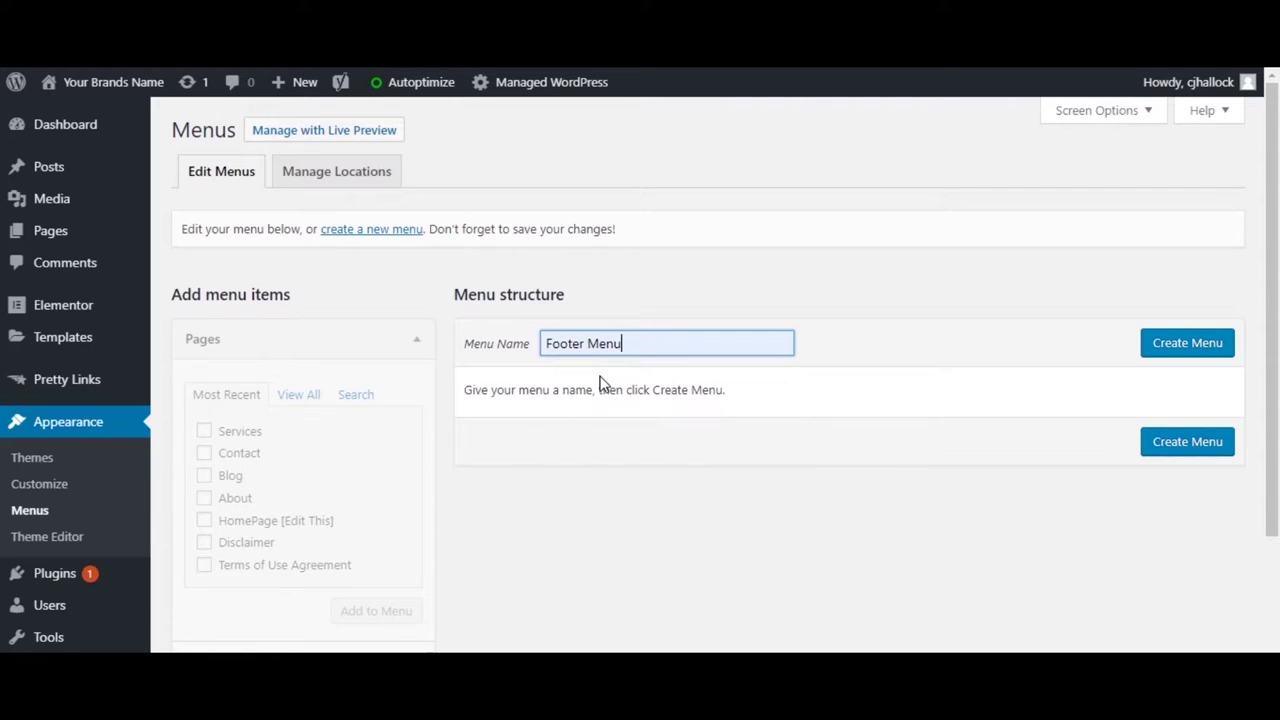
{"action": "left_click", "coordinate": [1200, 356]}
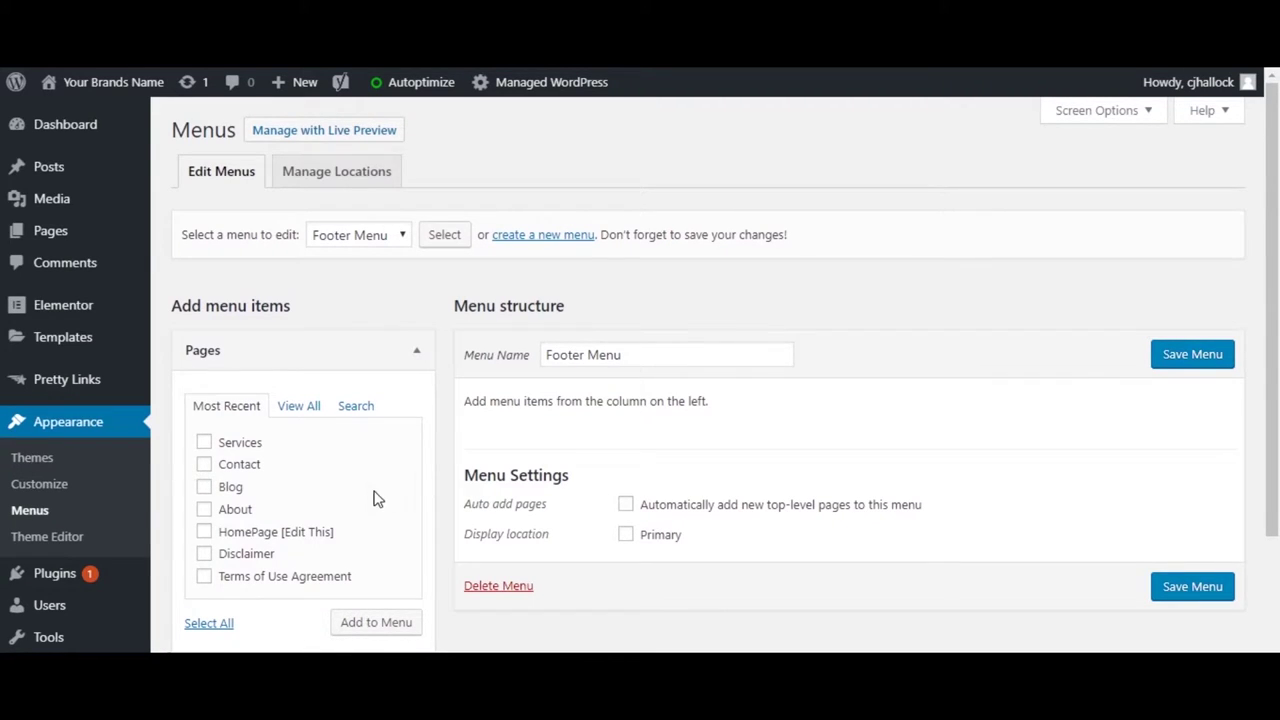
{"action": "scroll", "coordinate": [368, 500], "scroll_direction": "down", "scroll_amount": 2}
{"action": "scroll", "coordinate": [362, 502], "scroll_direction": "up", "scroll_amount": 1}
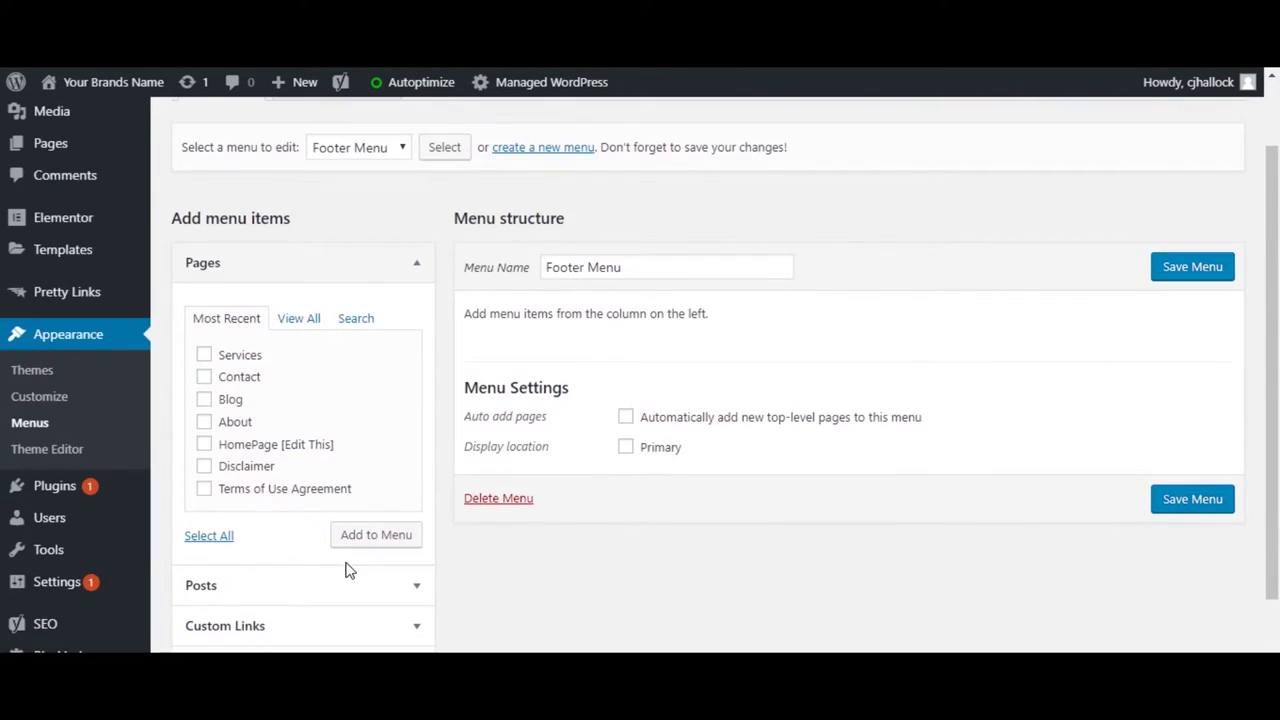
{"action": "scroll", "coordinate": [346, 572], "scroll_direction": "down", "scroll_amount": 1}
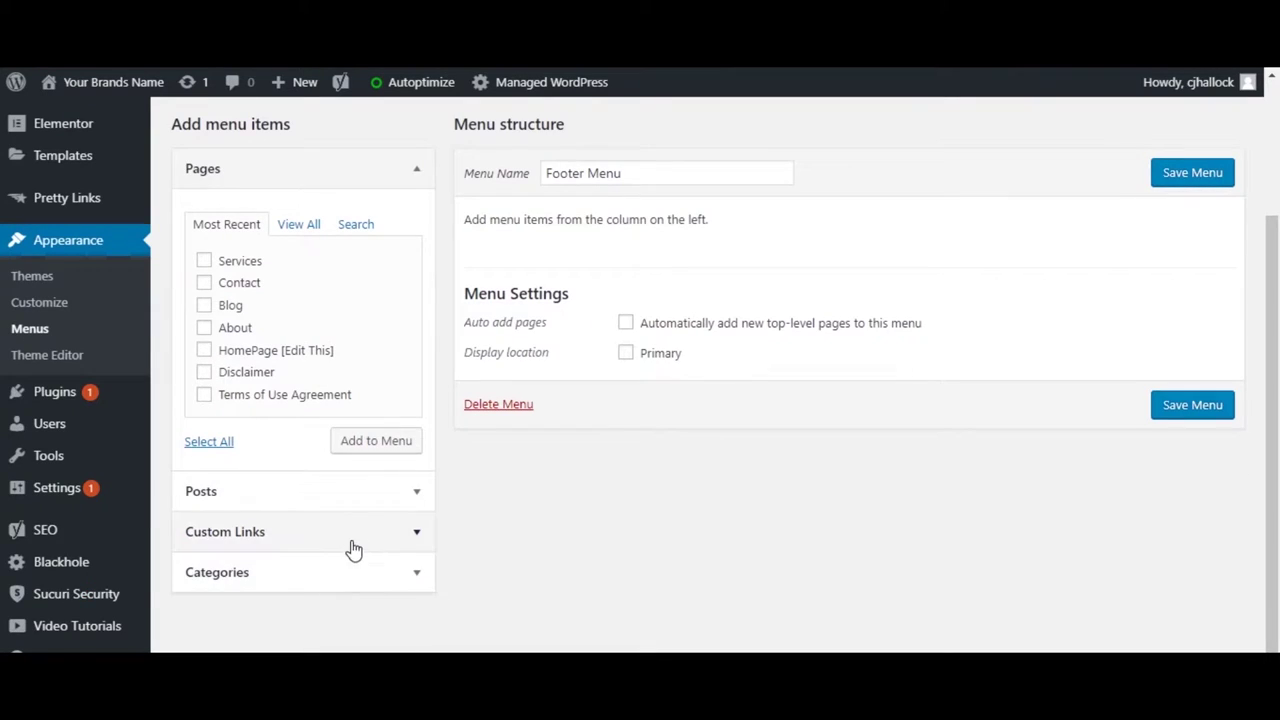
{"action": "left_click", "coordinate": [356, 532]}
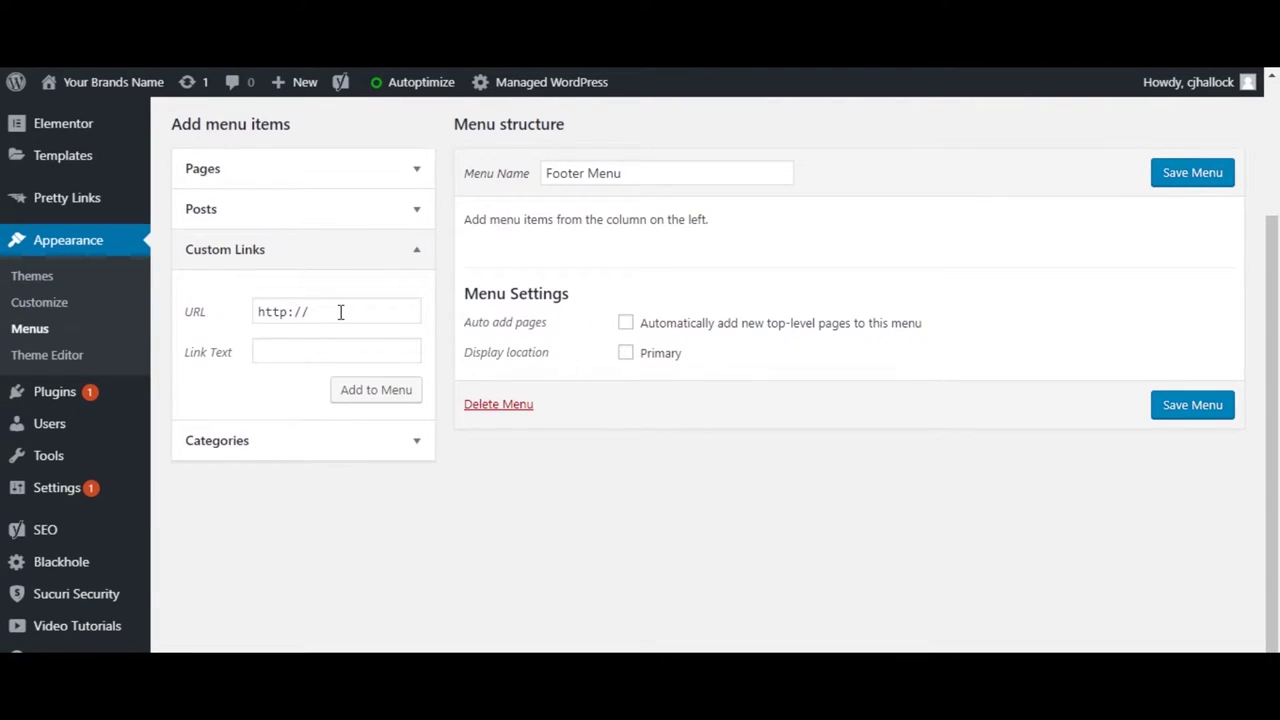
{"action": "left_click_drag", "start_coordinate": [340, 311], "coordinate": [229, 314]}
{"action": "key", "text": "ctrl+v"}
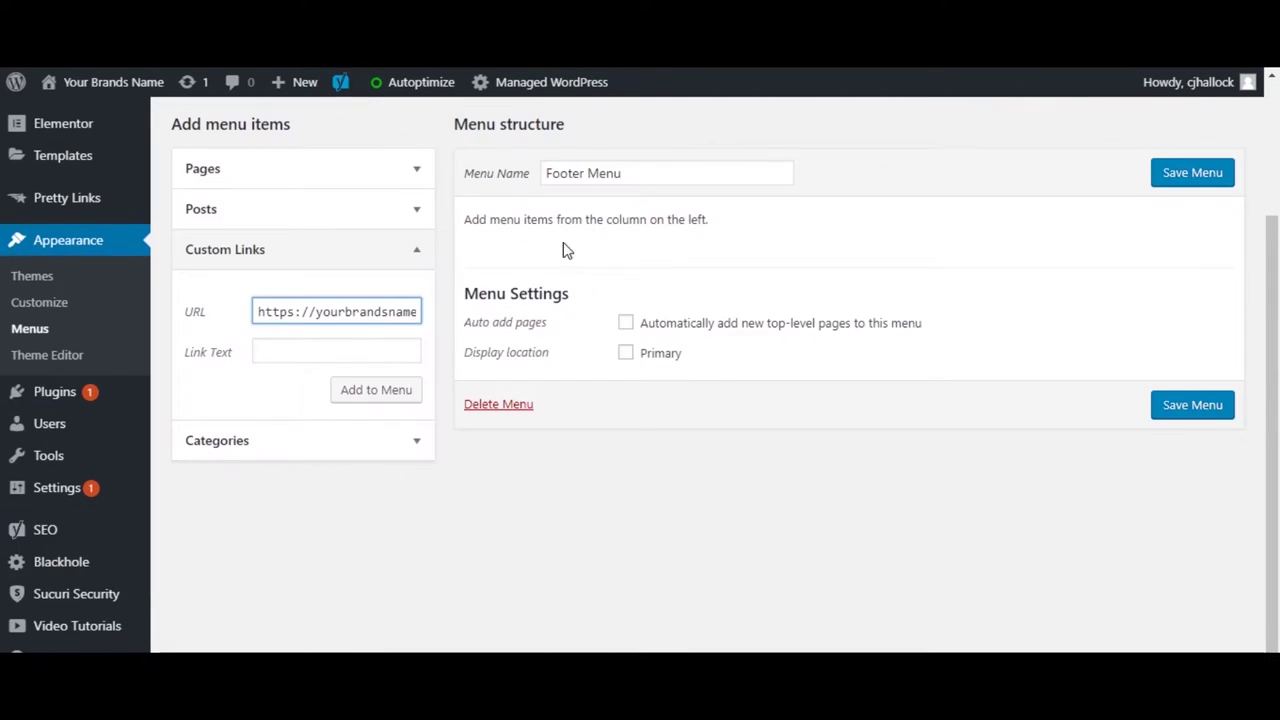
{"action": "left_click", "coordinate": [325, 355]}
{"action": "type", "text": "Sitemap"}
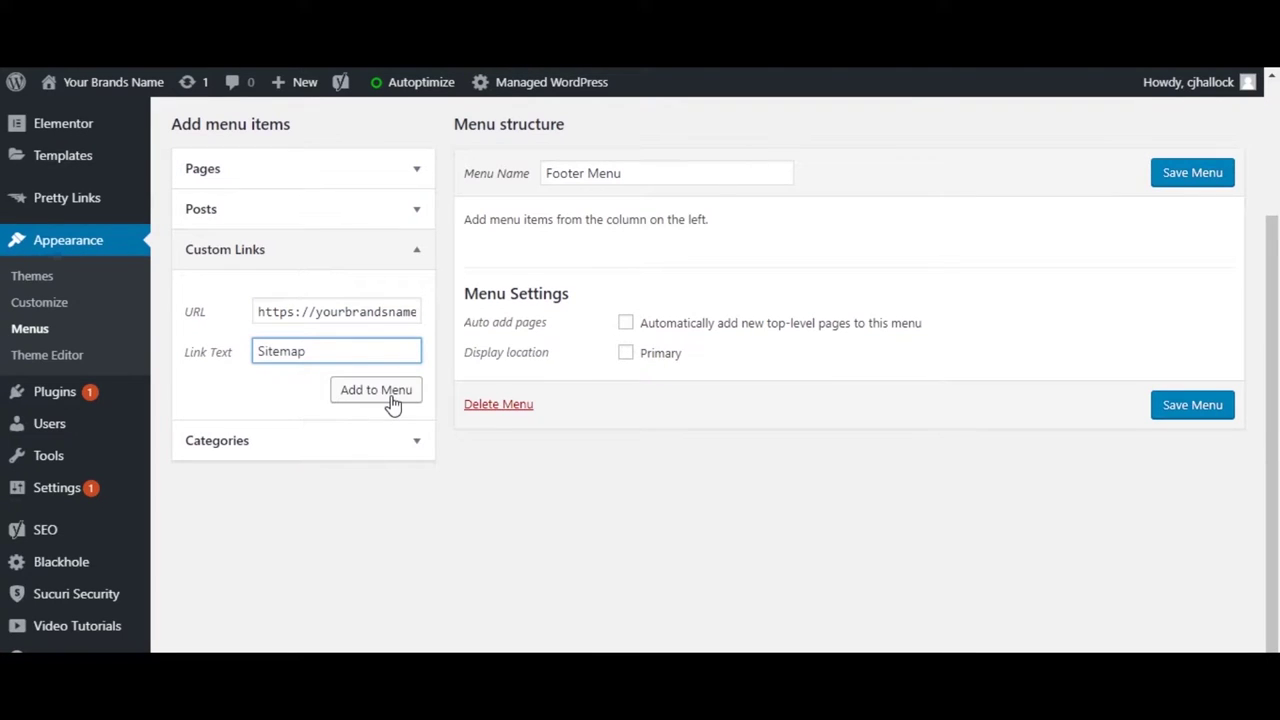
{"action": "left_click", "coordinate": [392, 398]}
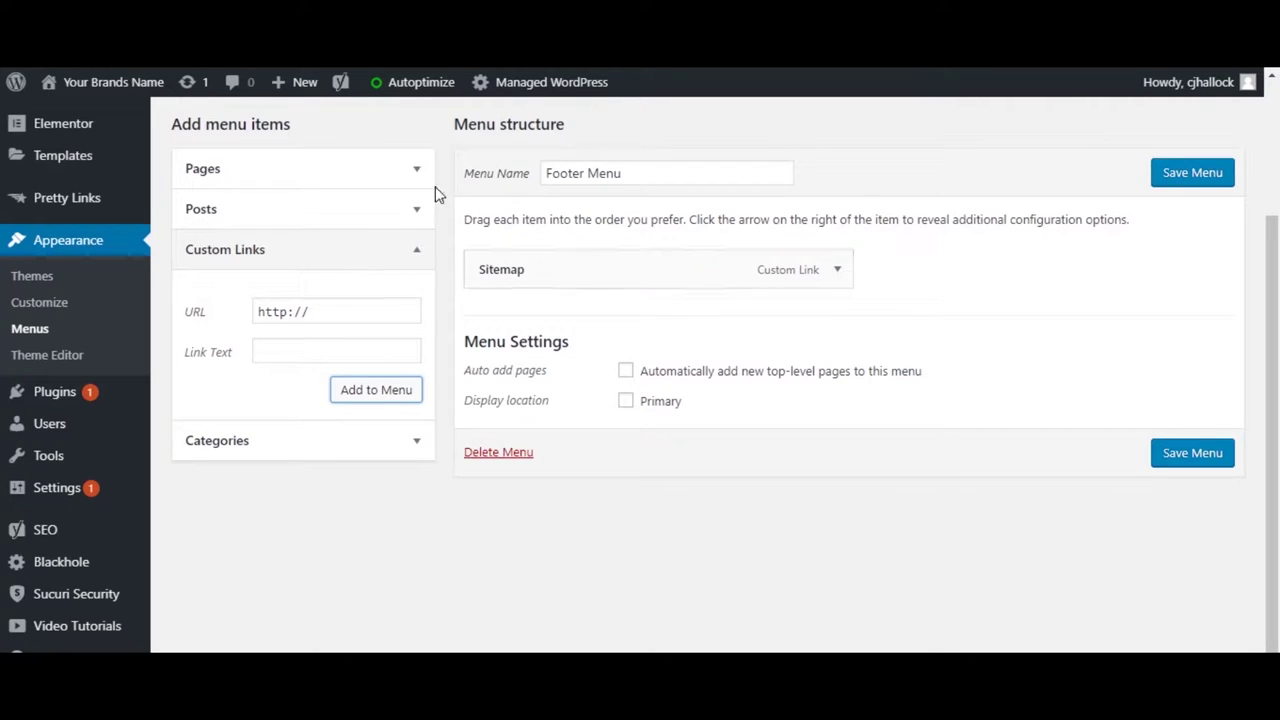
Add the Privacy Policy, Contact, Disclaimer and Terms of Use Agreement pages to the Footer Menu
{"action": "left_click", "coordinate": [400, 168]}
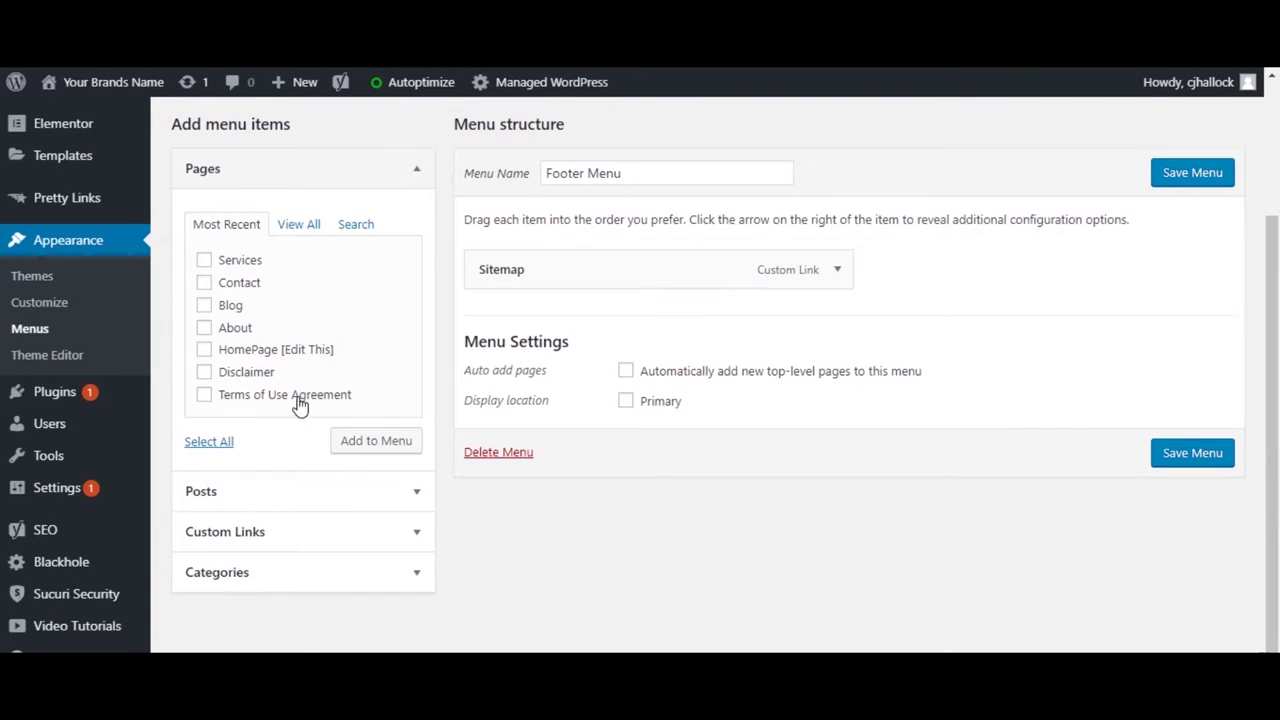
{"action": "left_click", "coordinate": [306, 230]}
{"action": "scroll", "coordinate": [314, 306], "scroll_direction": "down", "scroll_amount": 1}
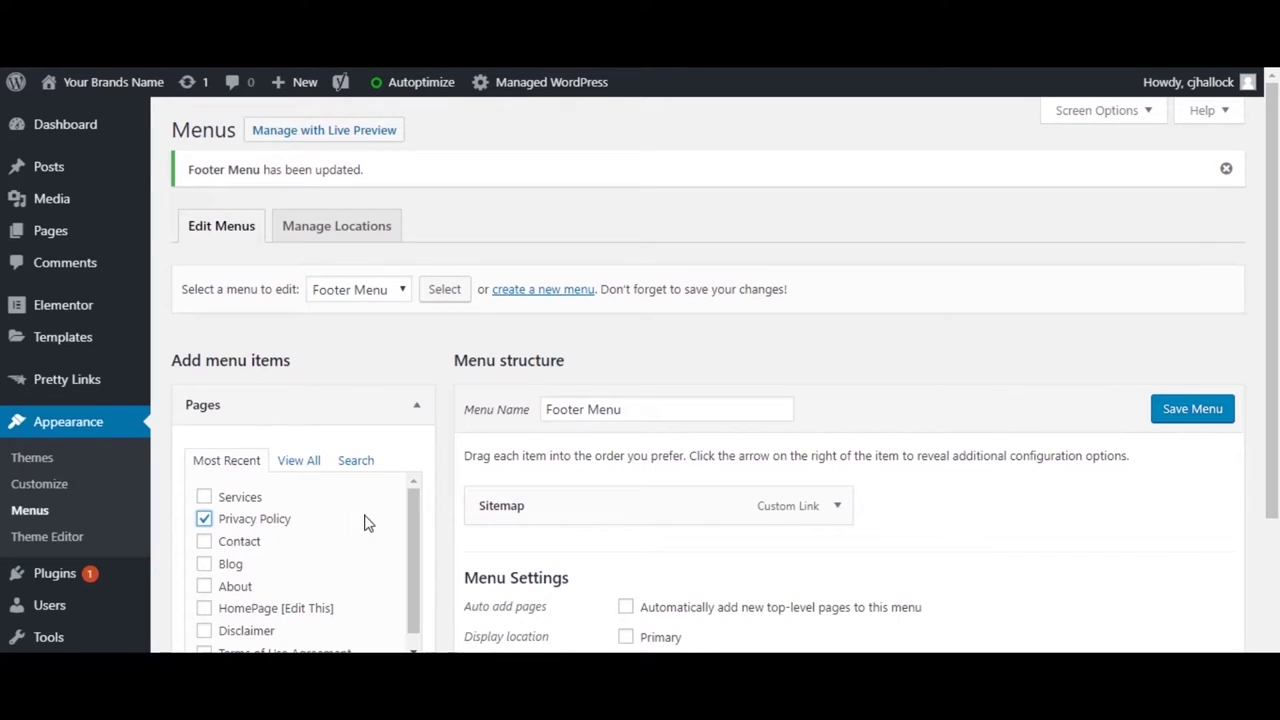
{"action": "scroll", "coordinate": [365, 522], "scroll_direction": "down", "scroll_amount": 2}
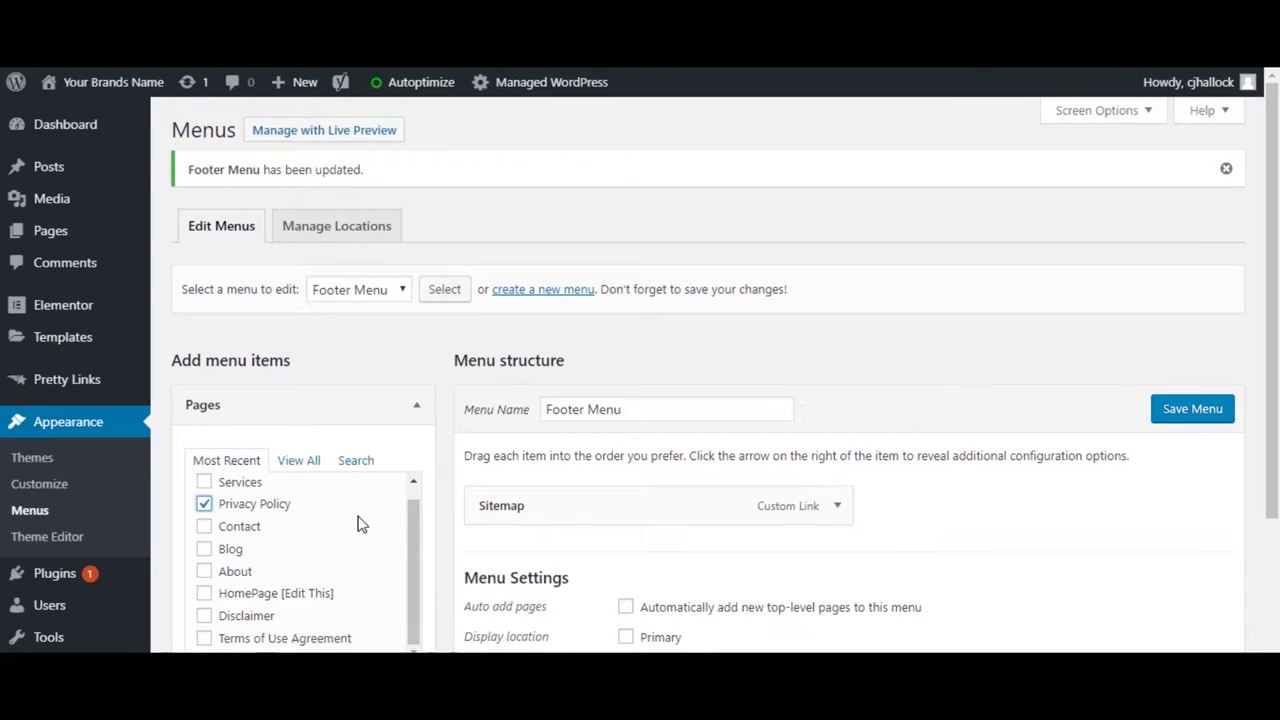
{"action": "left_click", "coordinate": [206, 434]}
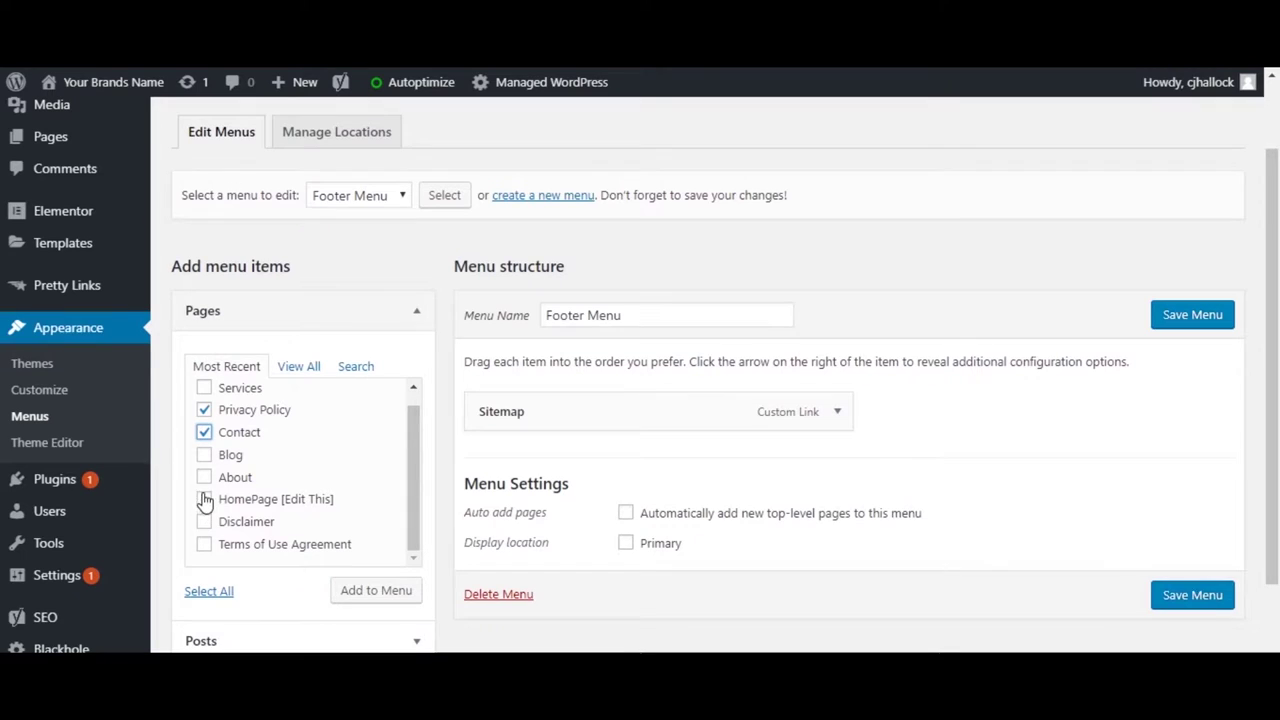
{"action": "left_click", "coordinate": [204, 545]}
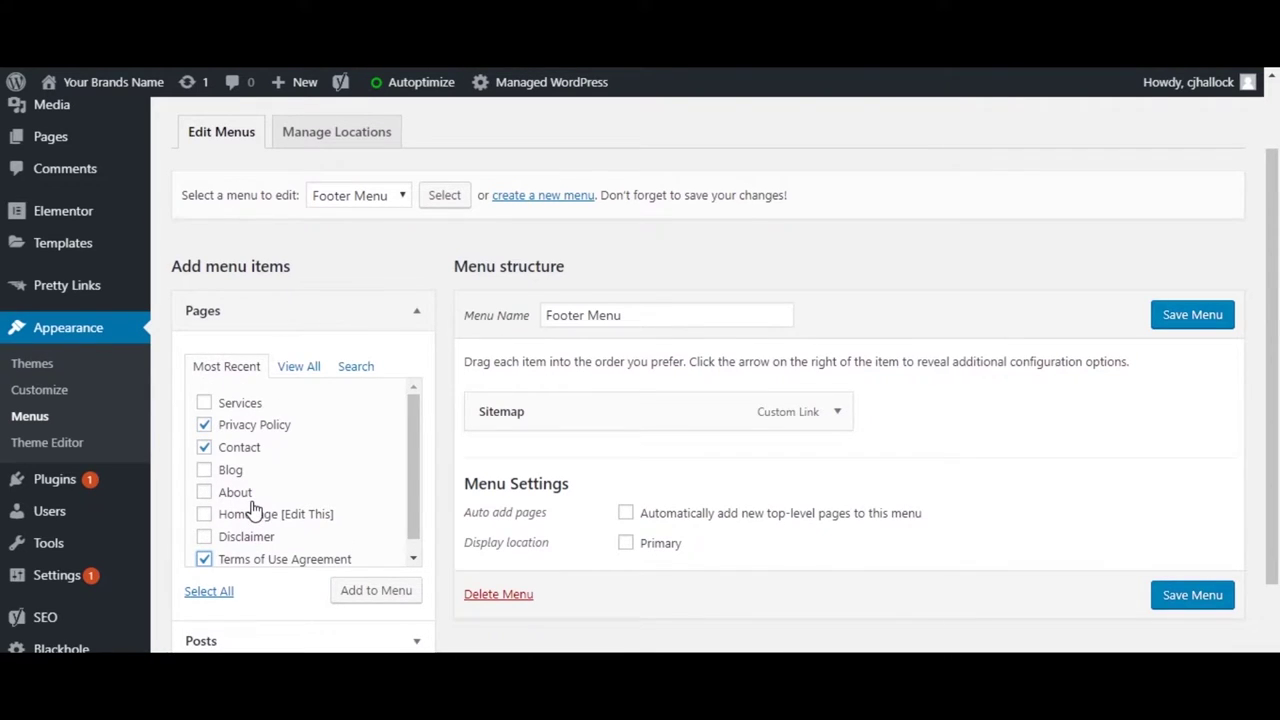
{"action": "left_click", "coordinate": [205, 538]}
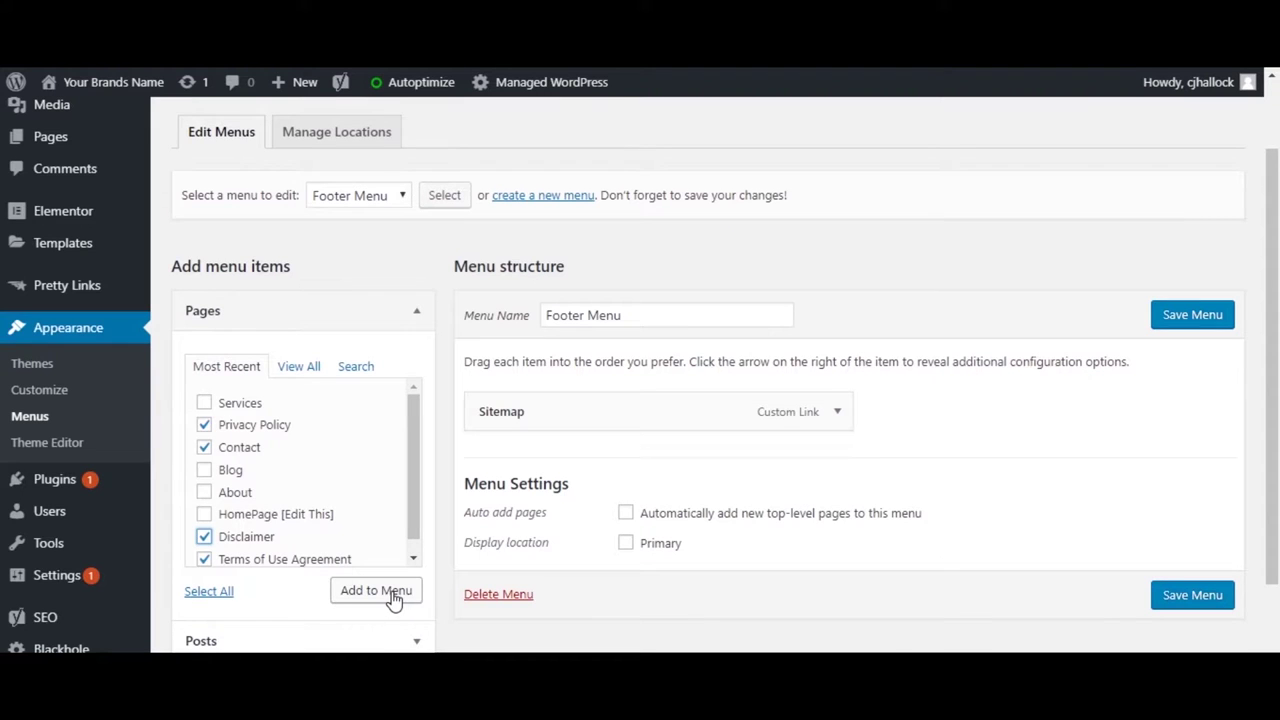
{"action": "left_click", "coordinate": [388, 598]}
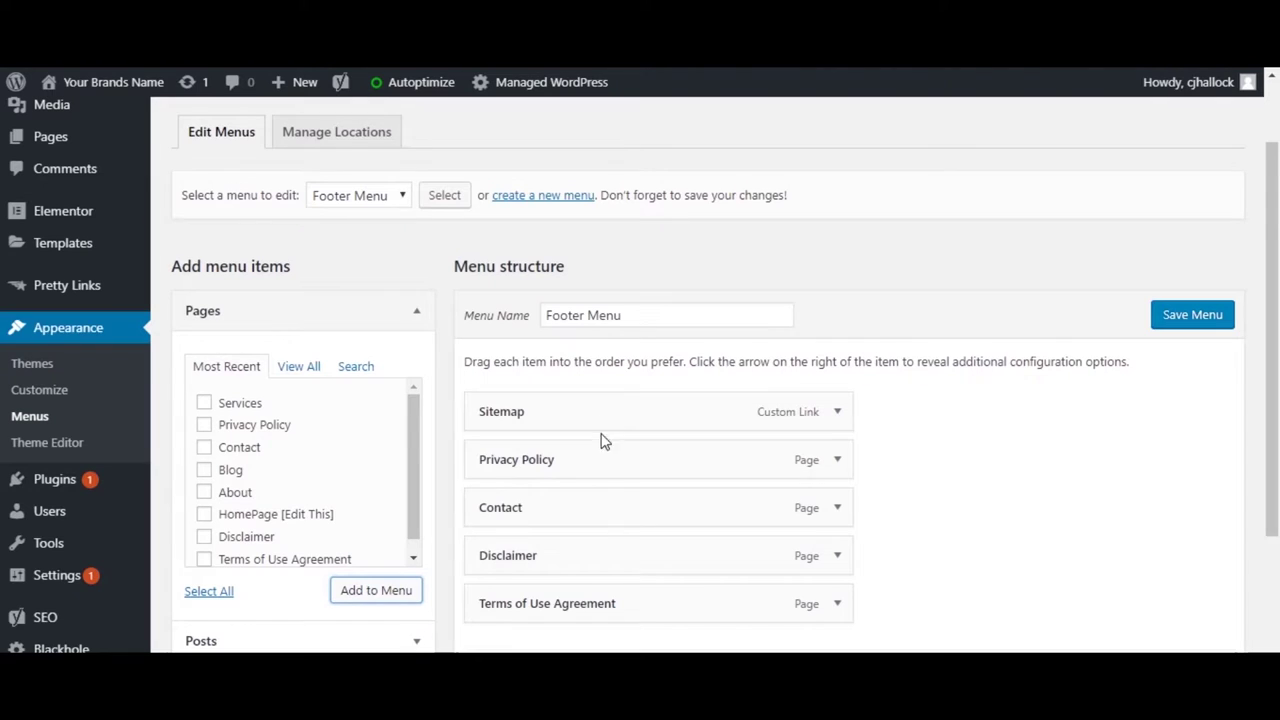
Move the Sitemap item to the end of the Footer Menu, below Terms of Use Agreement, and save the menu
{"action": "left_click_drag", "start_coordinate": [600, 426], "coordinate": [607, 622]}
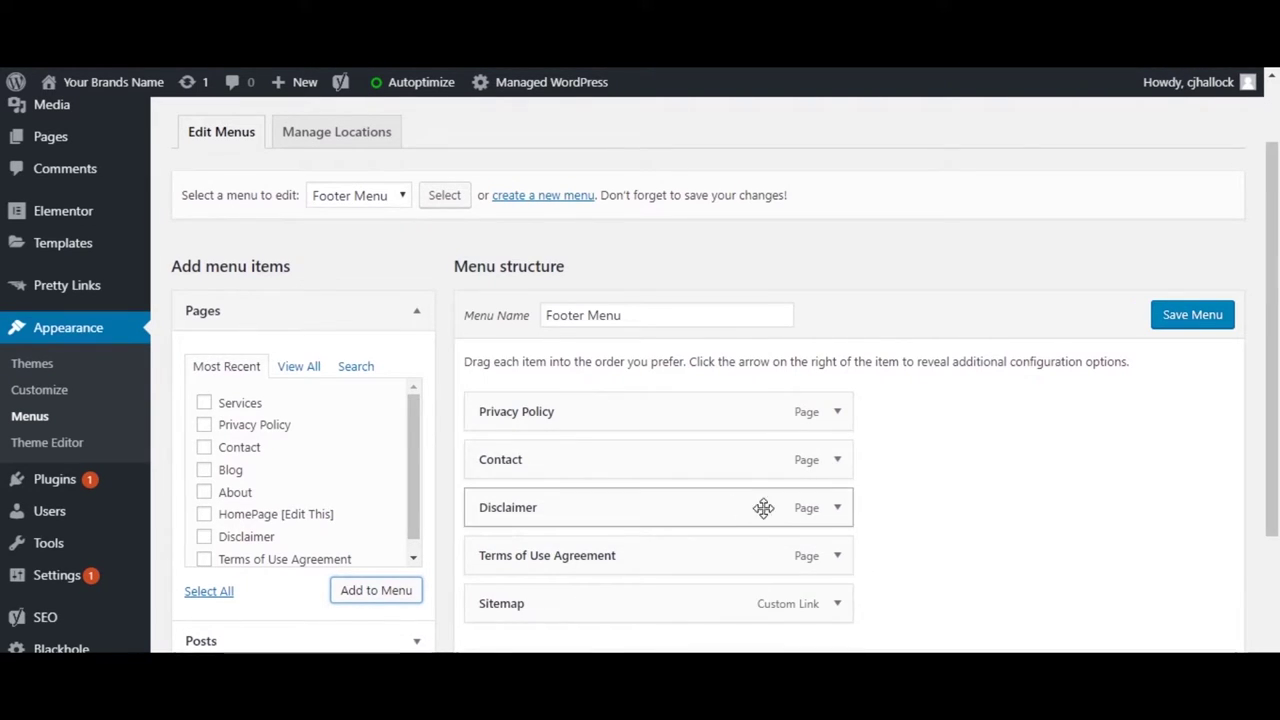
{"action": "left_click", "coordinate": [1195, 318]}
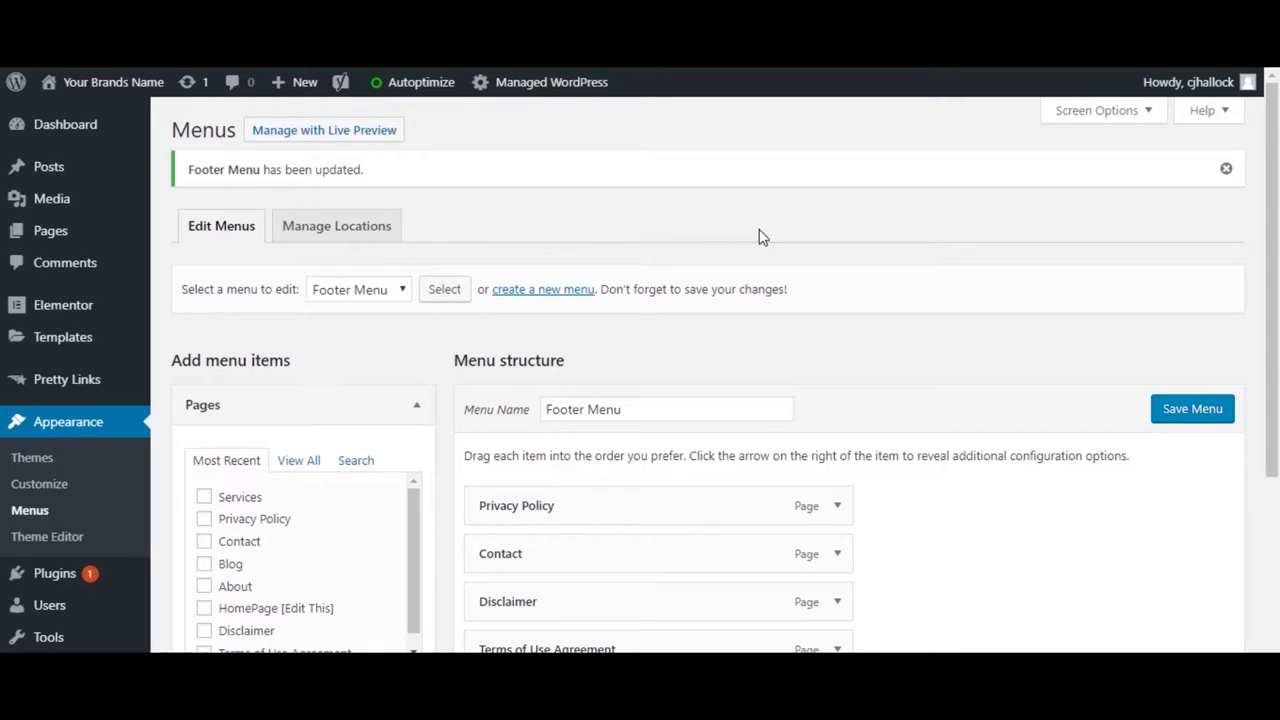
{"action": "scroll", "coordinate": [403, 319], "scroll_direction": "down", "scroll_amount": 3}
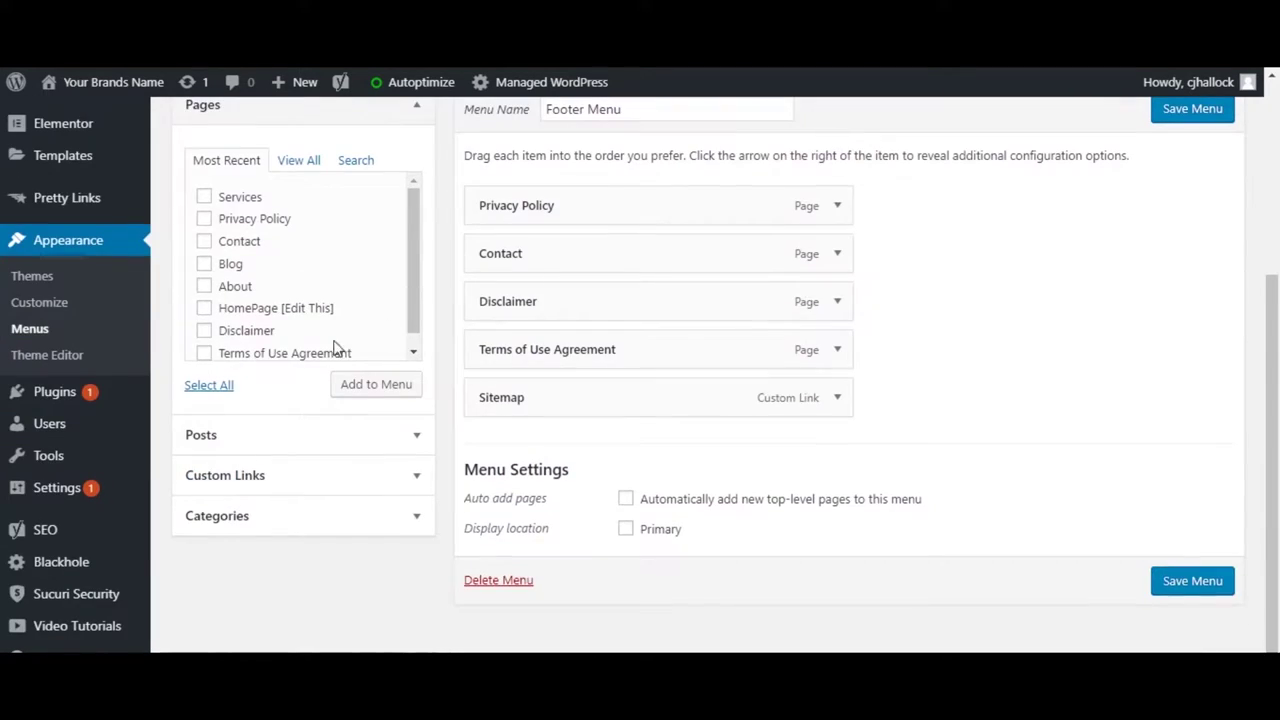
In the site's reading settings, make the homepage display a static page and choose HomePage [Edit This]
{"action": "mouse_move", "coordinate": [120, 497]}
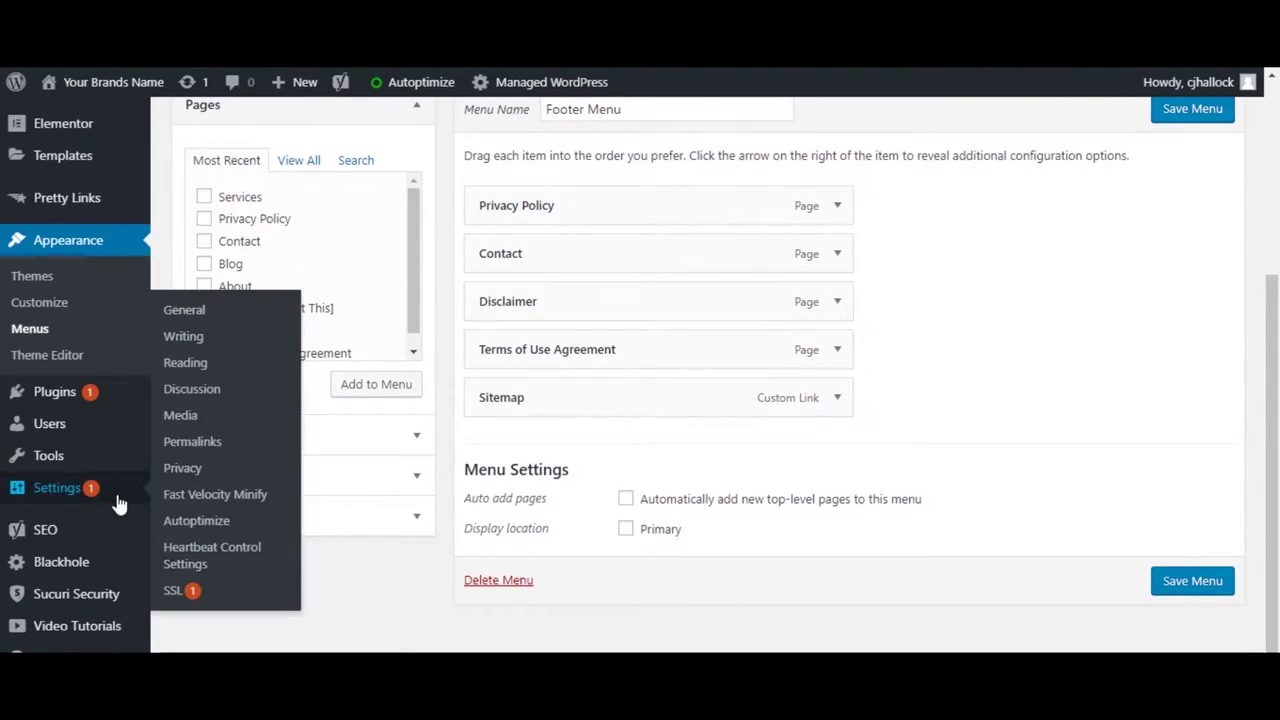
{"action": "left_click", "coordinate": [183, 363]}
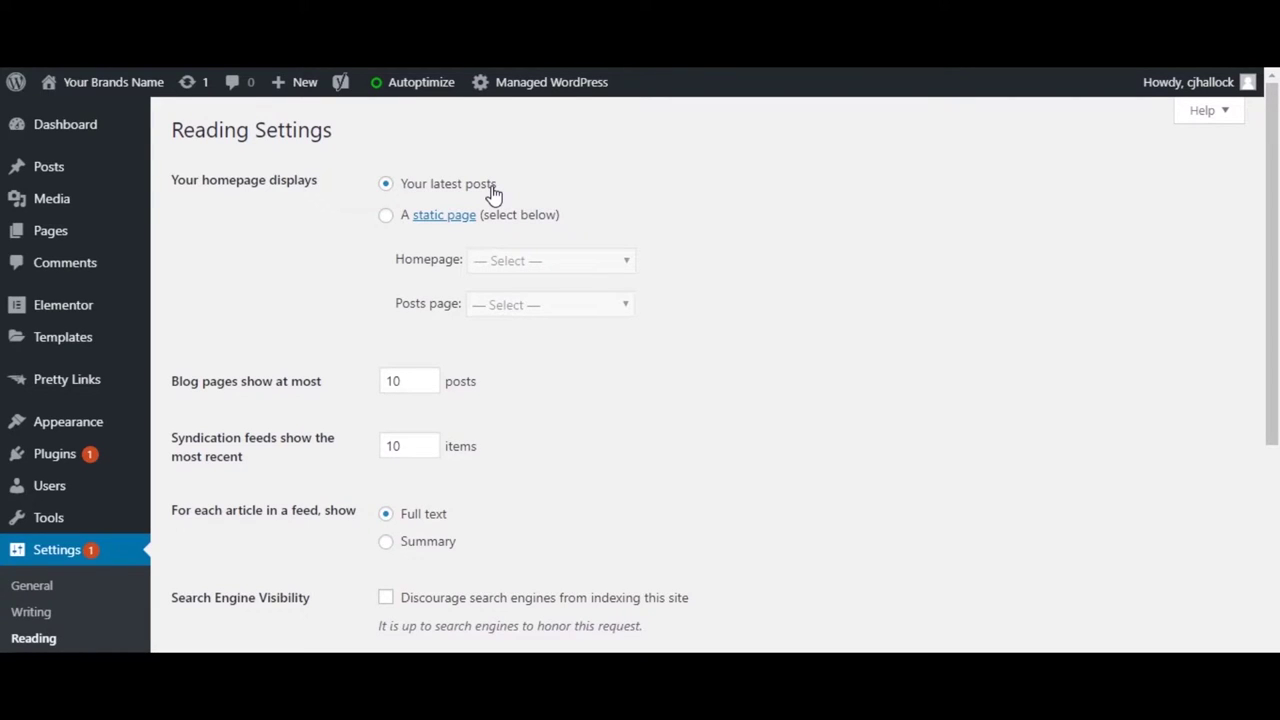
{"action": "left_click", "coordinate": [386, 216]}
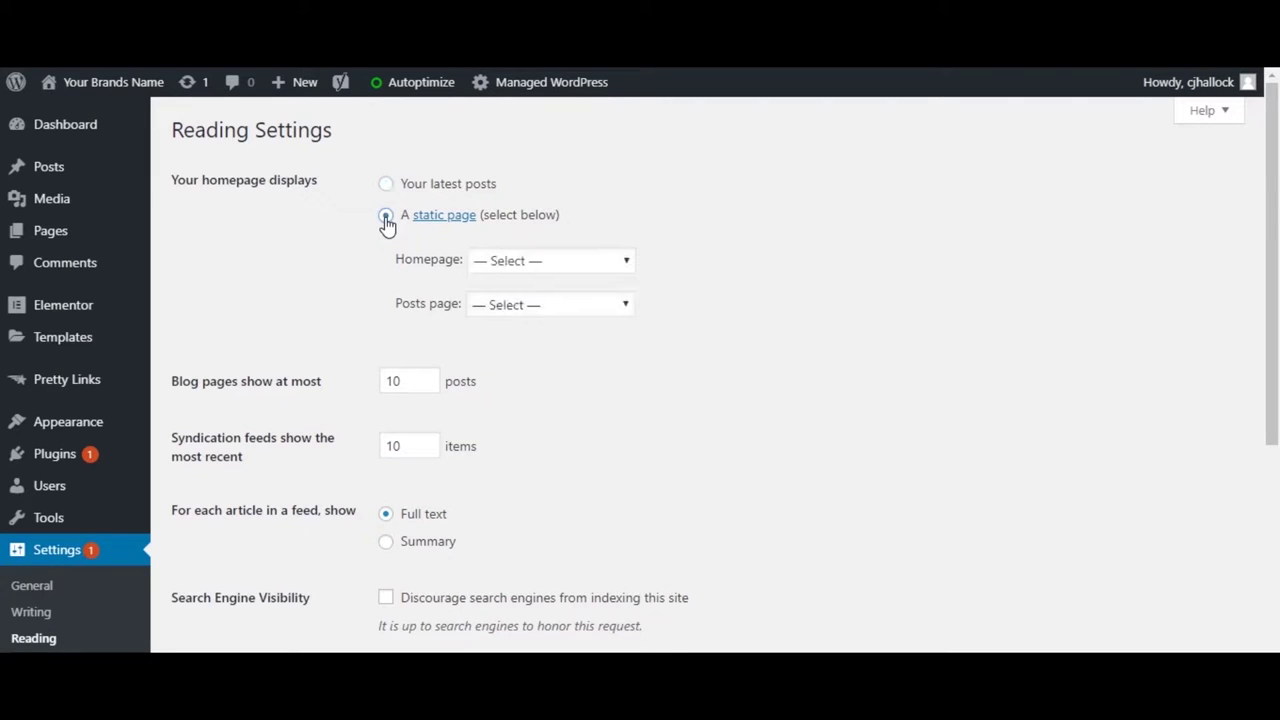
{"action": "left_click", "coordinate": [545, 262]}
{"action": "left_click", "coordinate": [563, 375]}
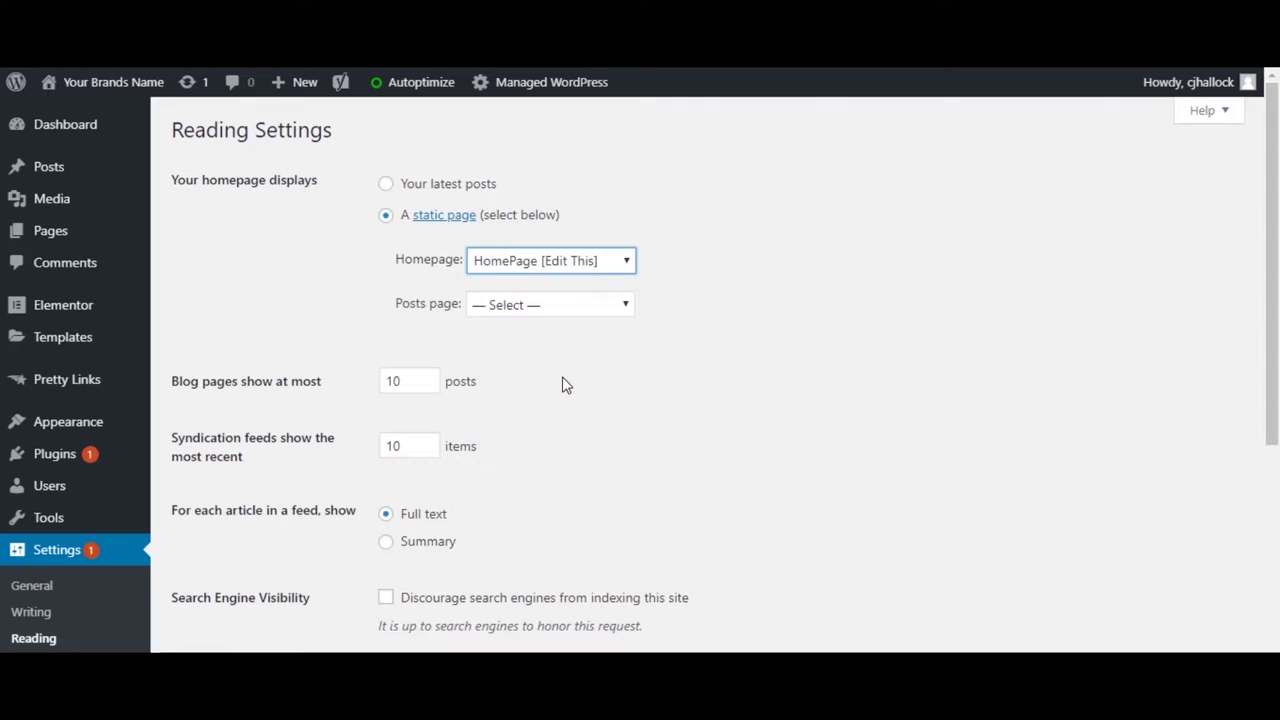
Set the posts page to Blog and save the reading settings
{"action": "left_click", "coordinate": [531, 306]}
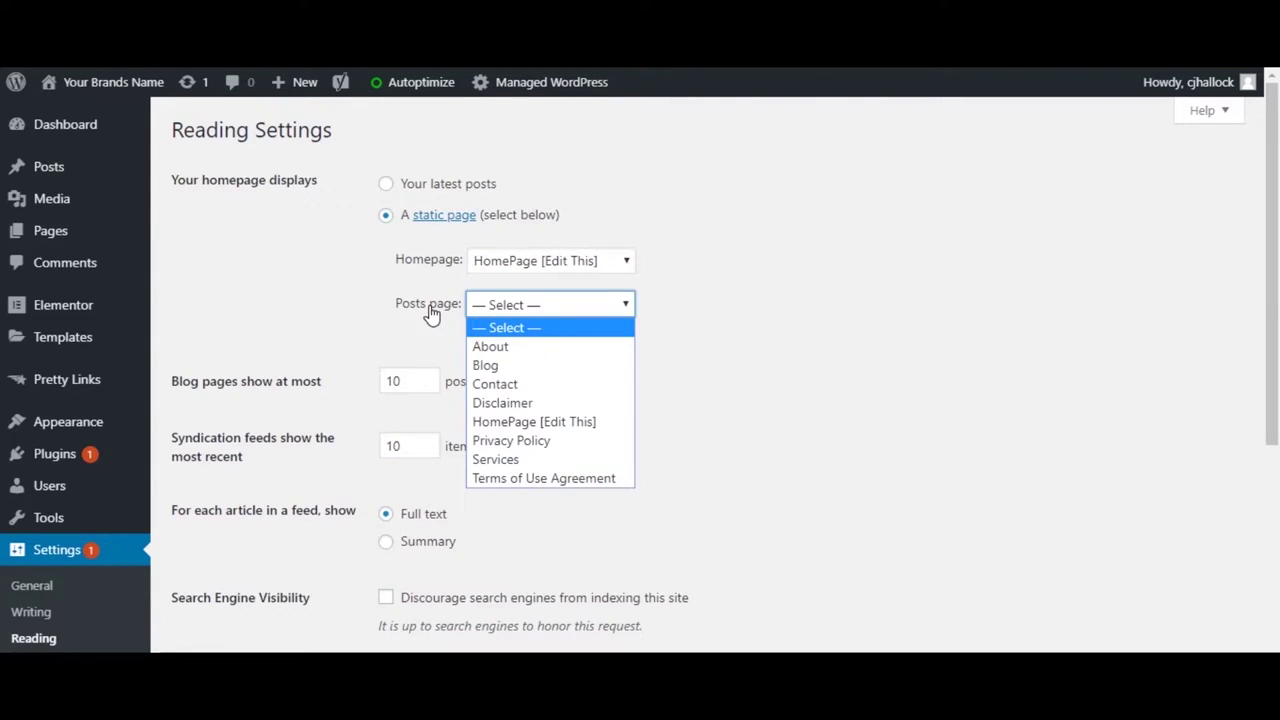
{"action": "left_click", "coordinate": [534, 365]}
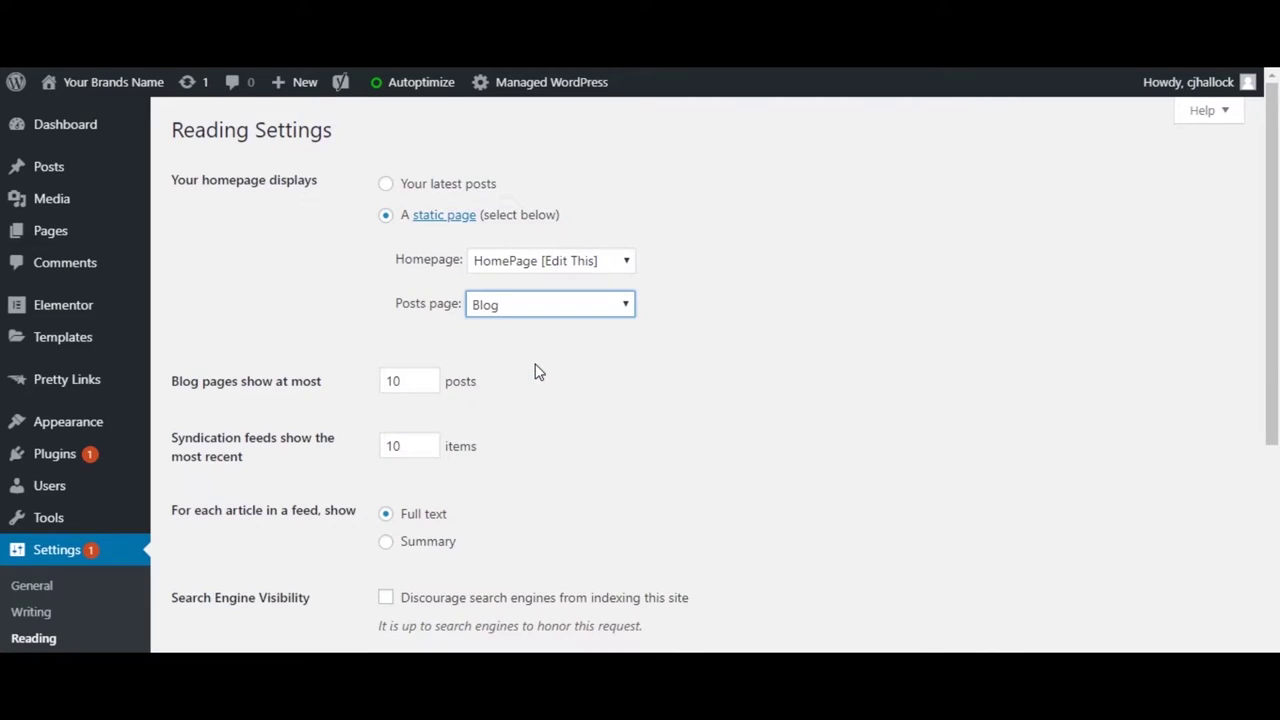
{"action": "left_click", "coordinate": [534, 314]}
{"action": "left_click", "coordinate": [745, 276]}
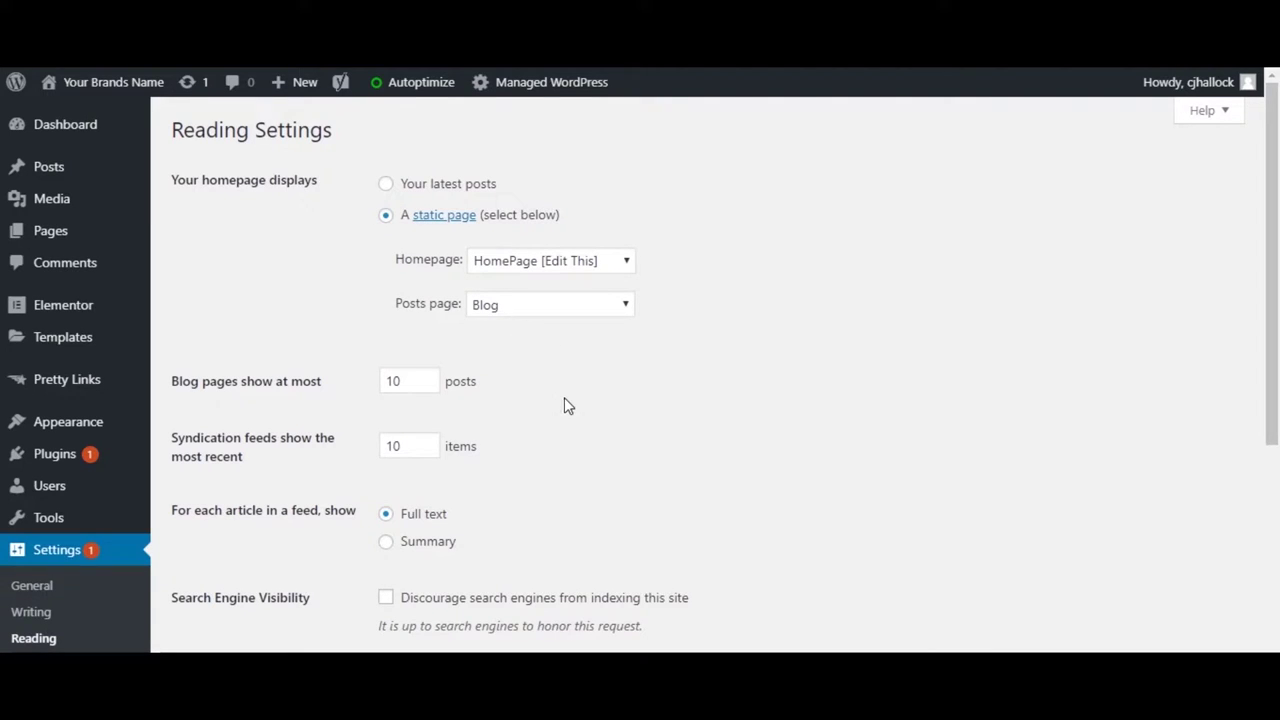
{"action": "scroll", "coordinate": [564, 400], "scroll_direction": "down", "scroll_amount": 5}
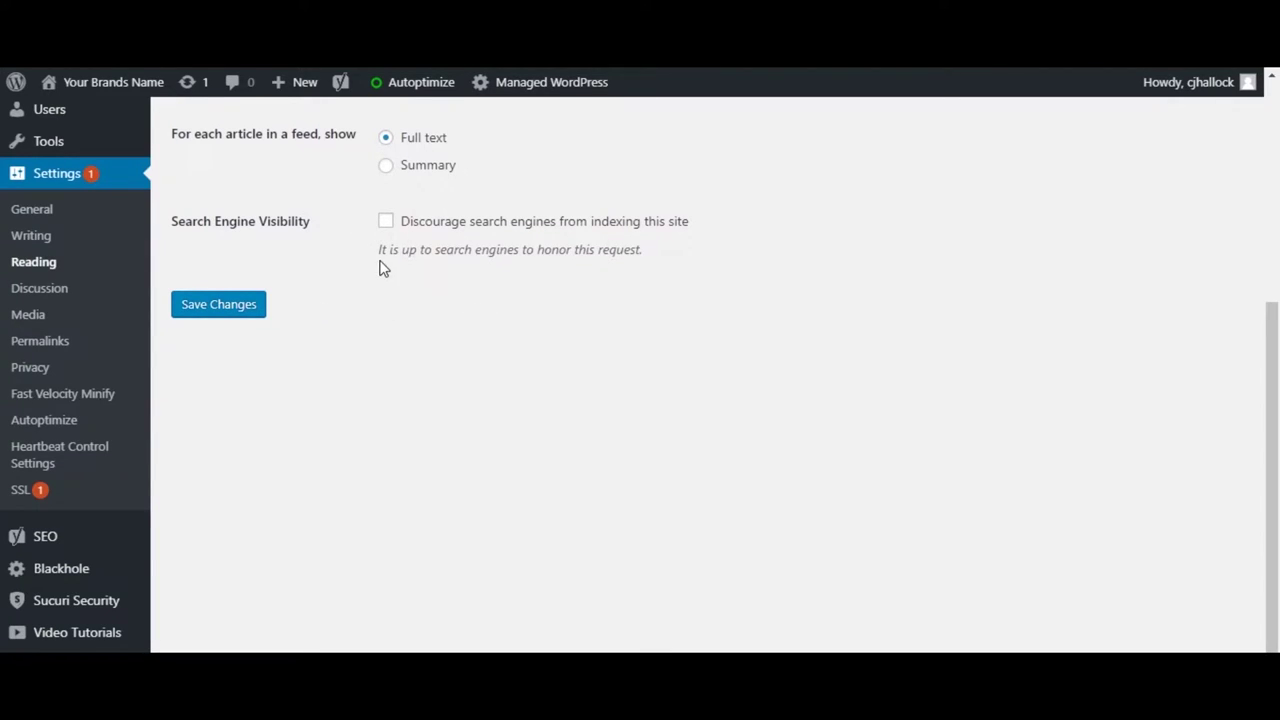
{"action": "left_click", "coordinate": [219, 300]}
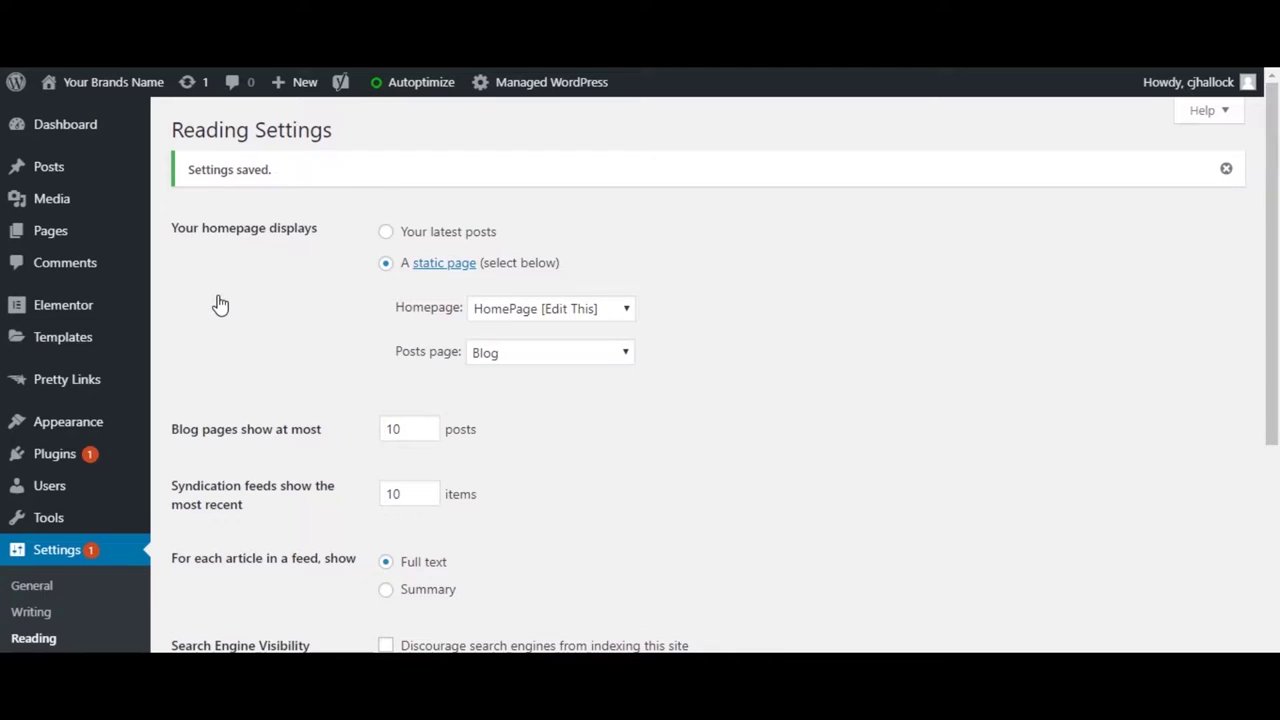
Set the site's permalink structure to Post name and save the permalink settings
{"action": "scroll", "coordinate": [220, 304], "scroll_direction": "down", "scroll_amount": 2}
{"action": "left_click", "coordinate": [54, 532]}
{"action": "scroll", "coordinate": [549, 414], "scroll_direction": "down", "scroll_amount": 2}
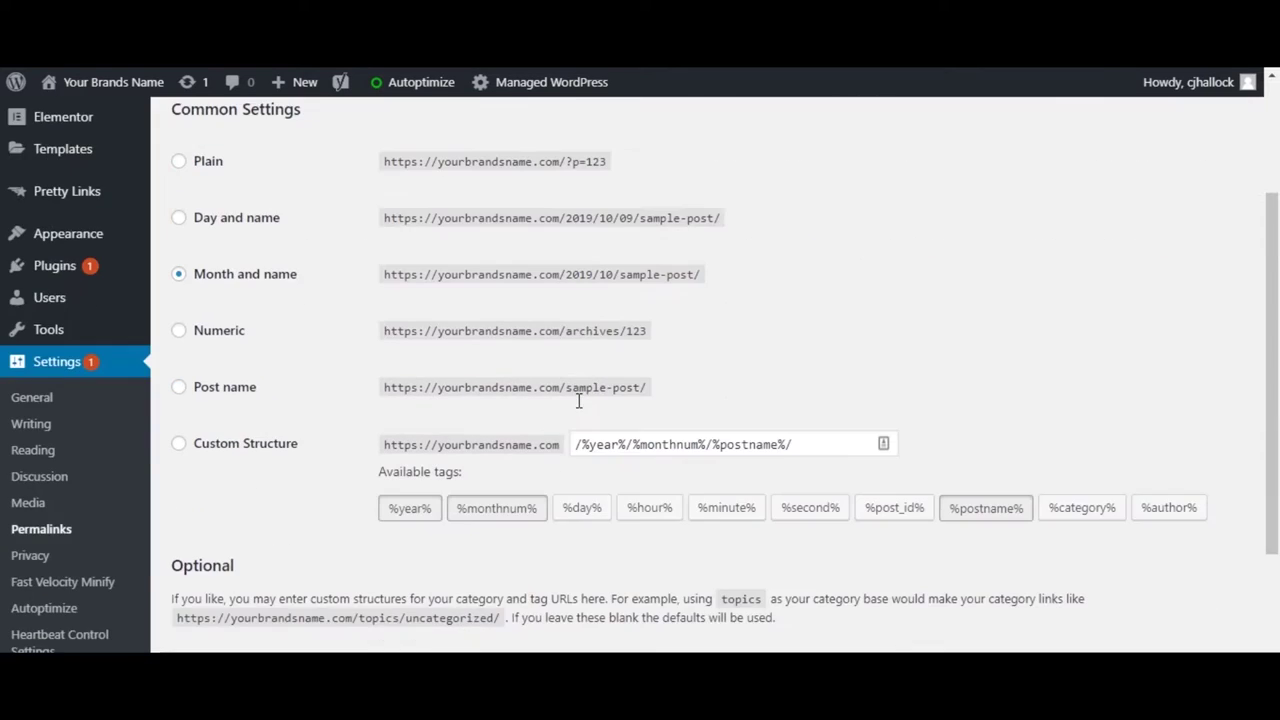
{"action": "left_click", "coordinate": [177, 391]}
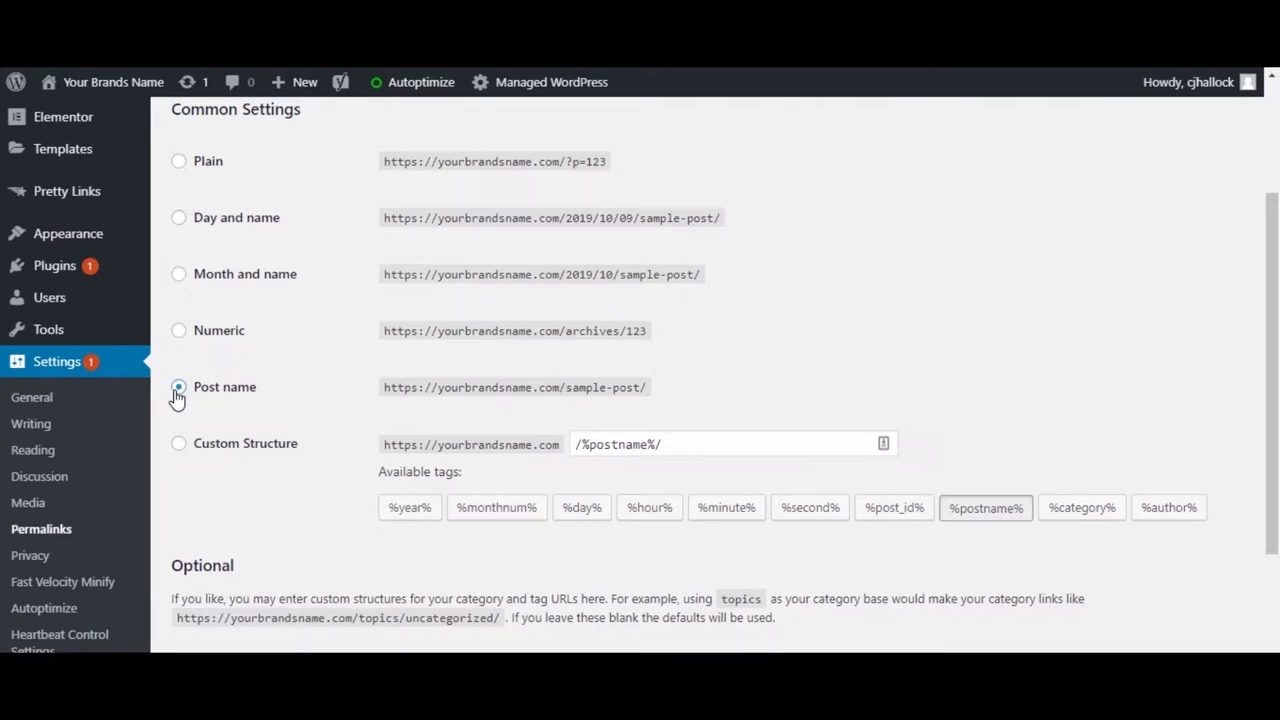
{"action": "scroll", "coordinate": [421, 405], "scroll_direction": "down", "scroll_amount": 2}
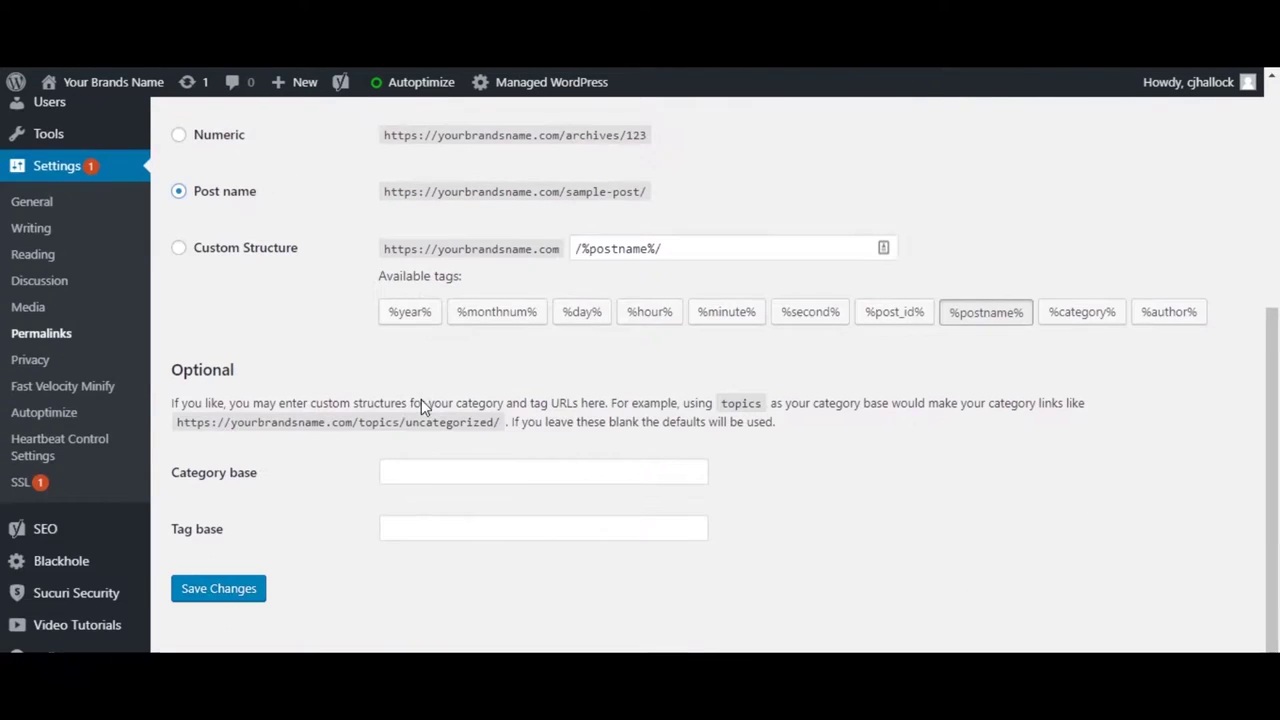
{"action": "left_click", "coordinate": [240, 598]}
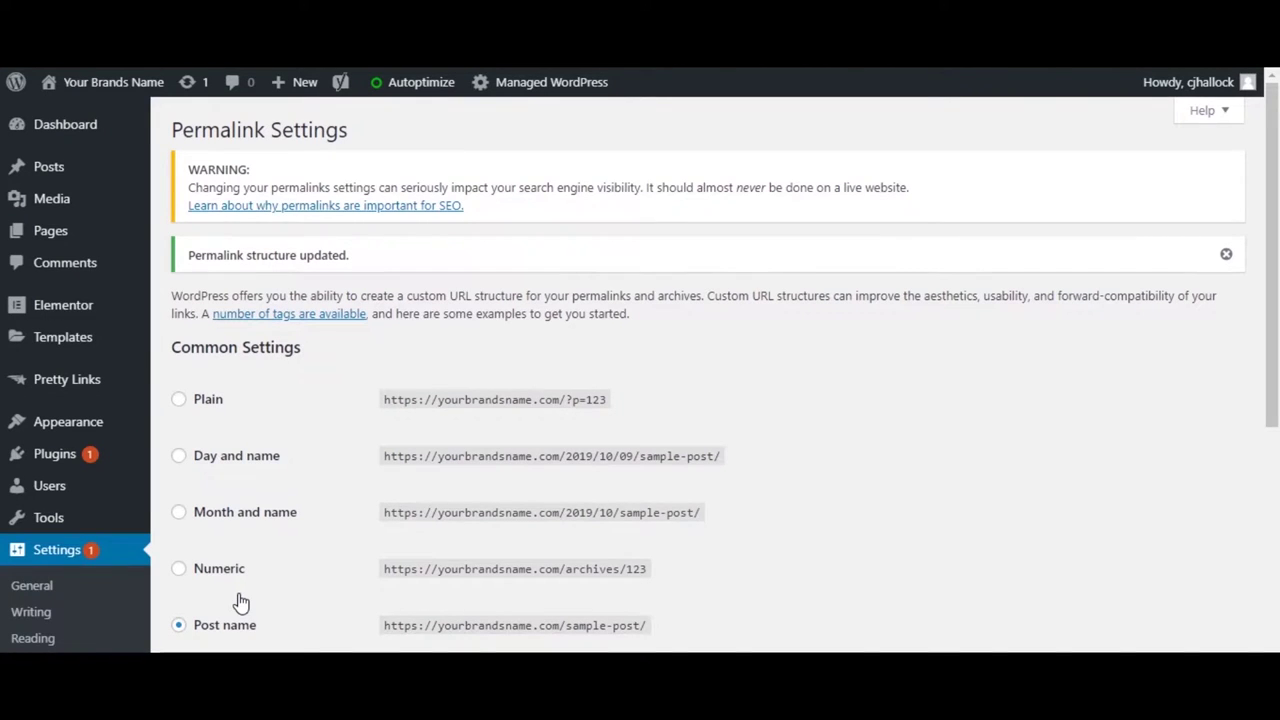
Open the Privacy Policy page for editing from the privacy settings, review its sections and update the page
{"action": "scroll", "coordinate": [240, 600], "scroll_direction": "down", "scroll_amount": 2}
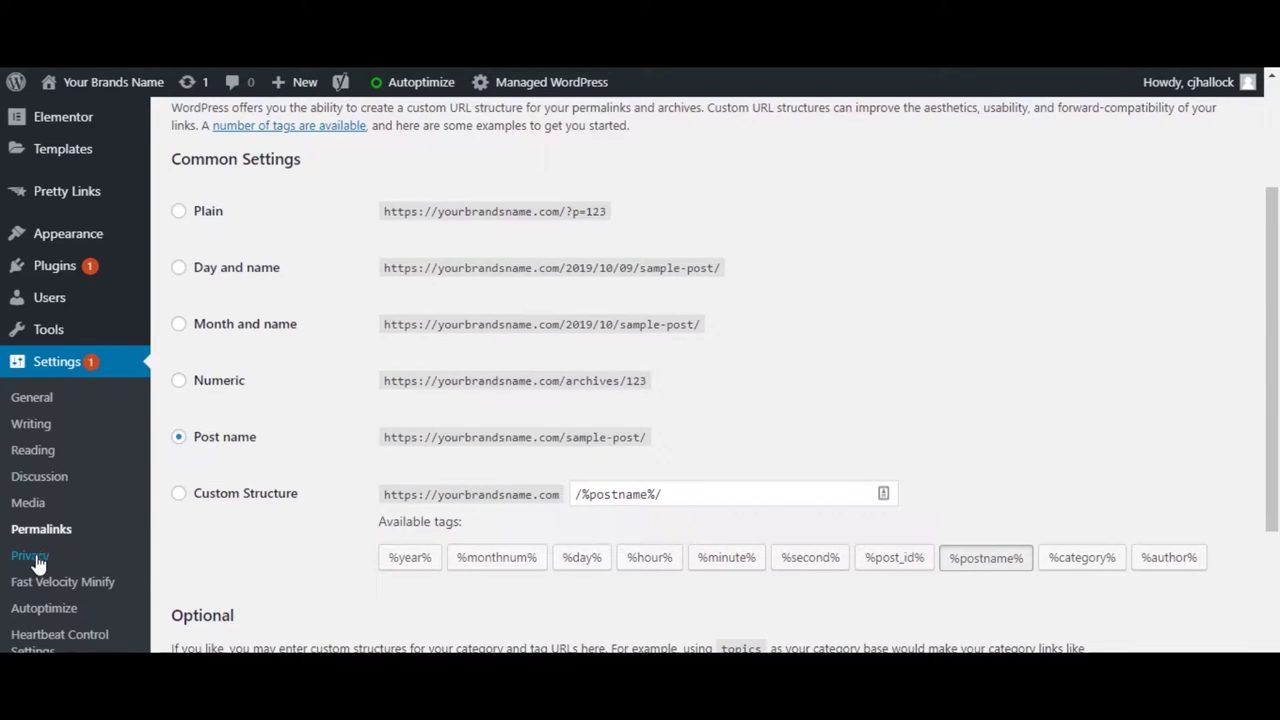
{"action": "left_click", "coordinate": [31, 558]}
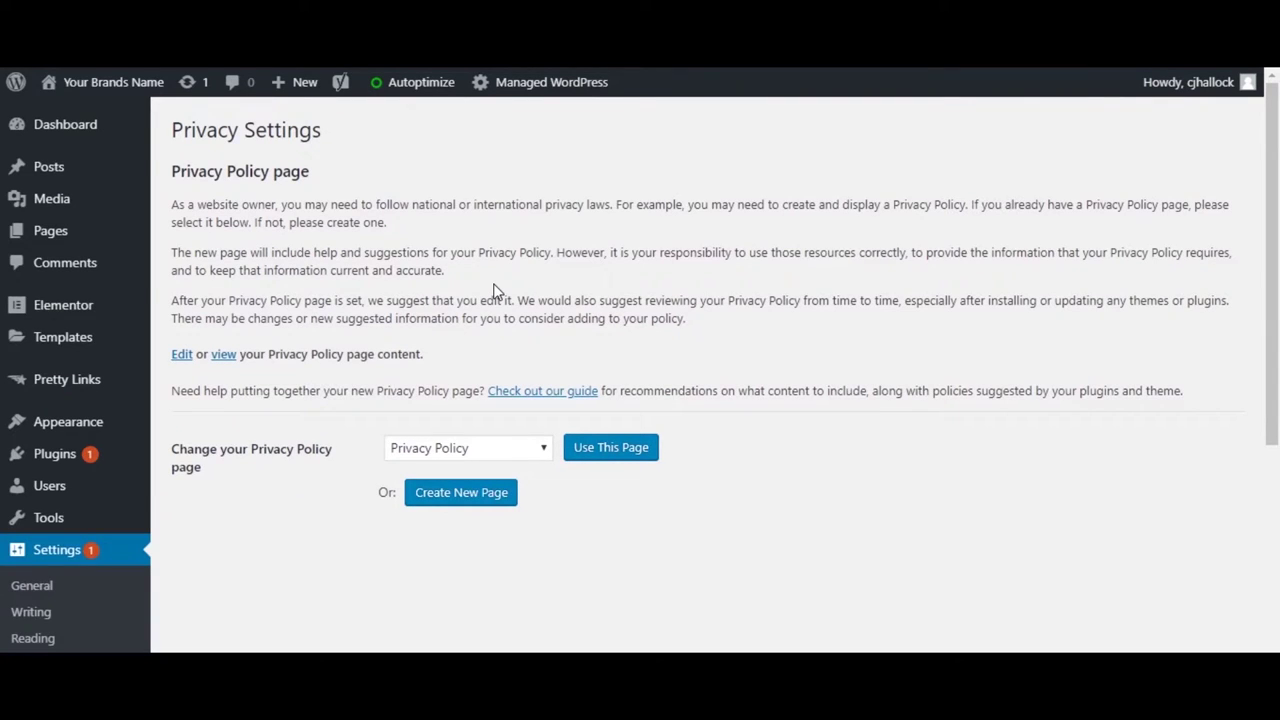
{"action": "left_click", "coordinate": [176, 360]}
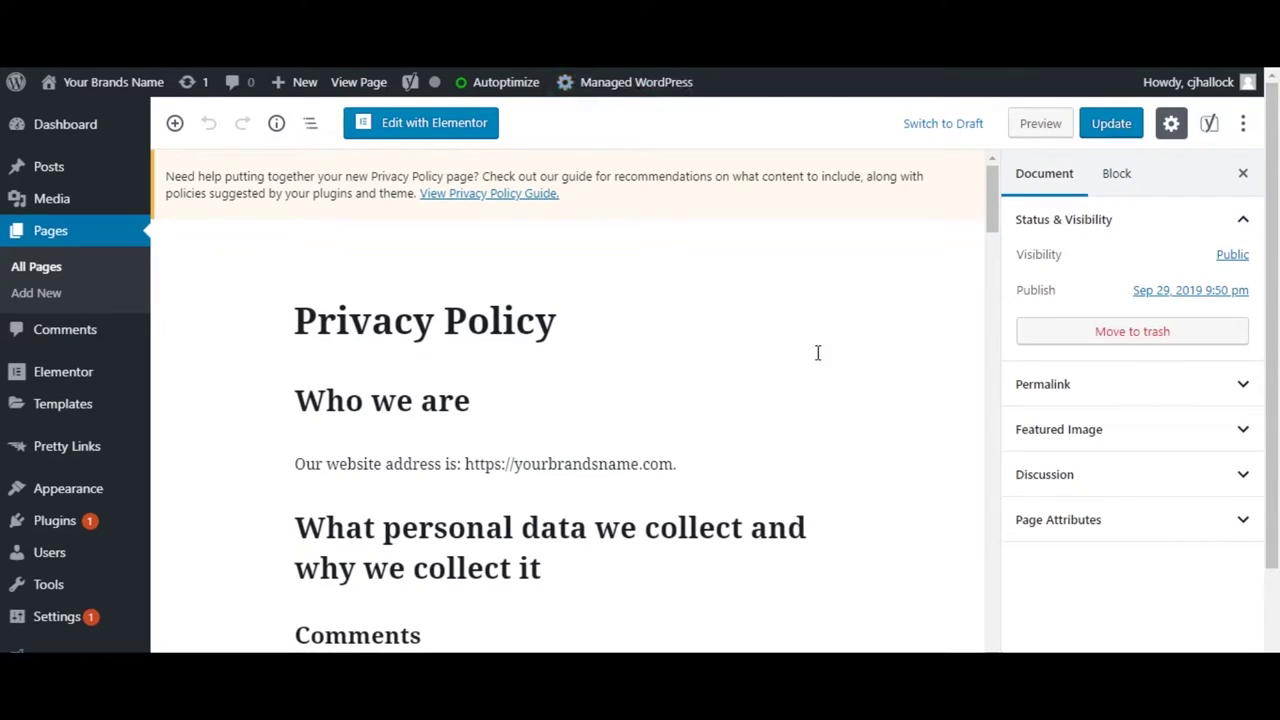
{"action": "scroll", "coordinate": [868, 377], "scroll_direction": "down", "scroll_amount": 8}
{"action": "scroll", "coordinate": [868, 377], "scroll_direction": "down", "scroll_amount": 15}
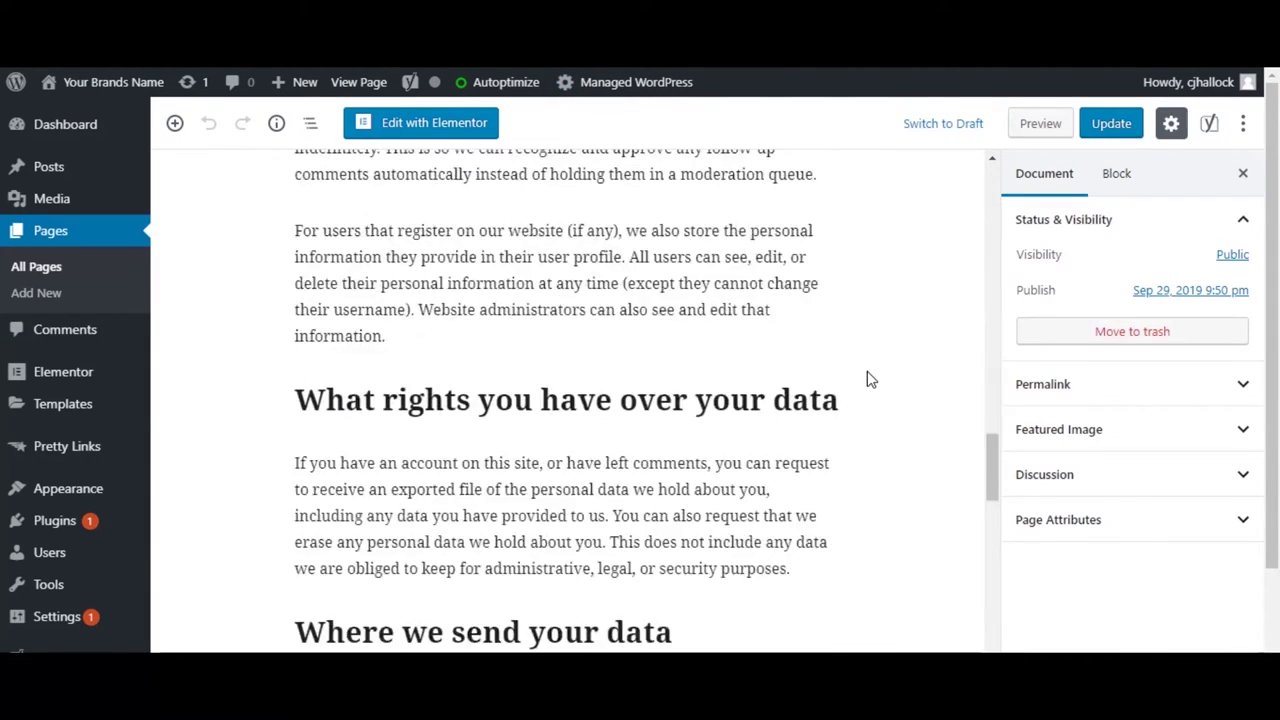
{"action": "scroll", "coordinate": [868, 377], "scroll_direction": "up", "scroll_amount": 8}
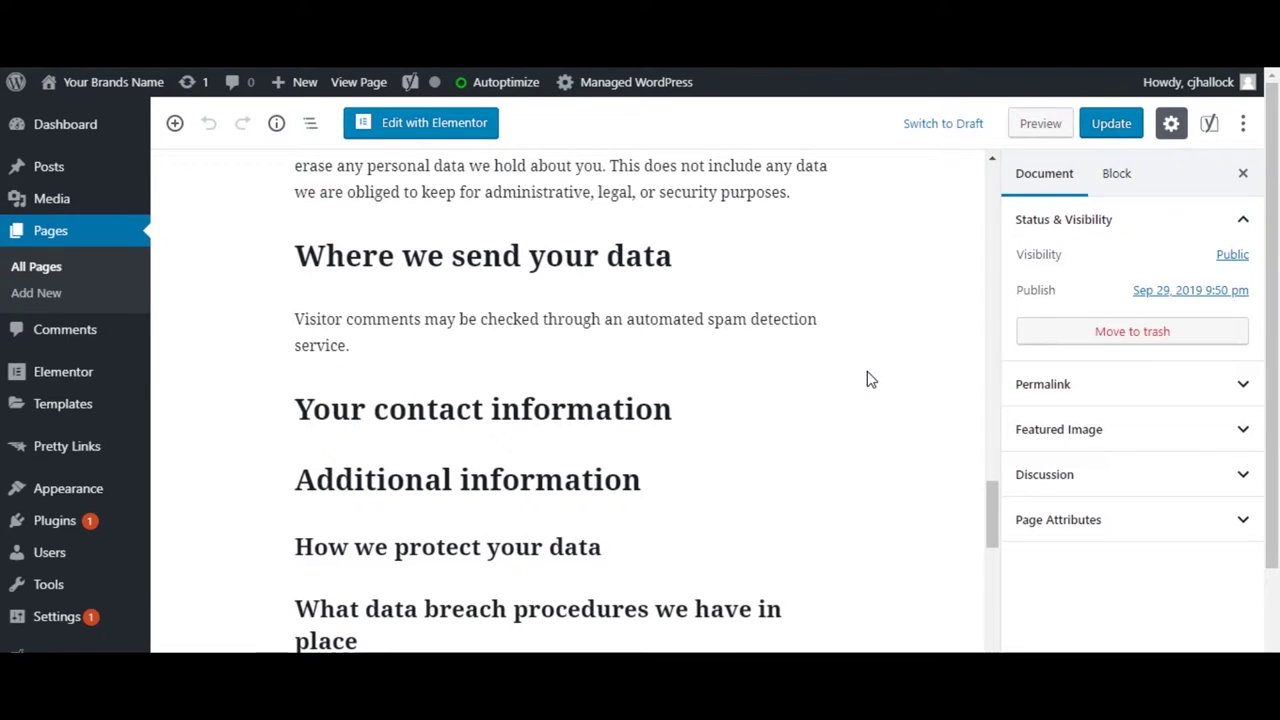
{"action": "scroll", "coordinate": [868, 377], "scroll_direction": "up", "scroll_amount": 10}
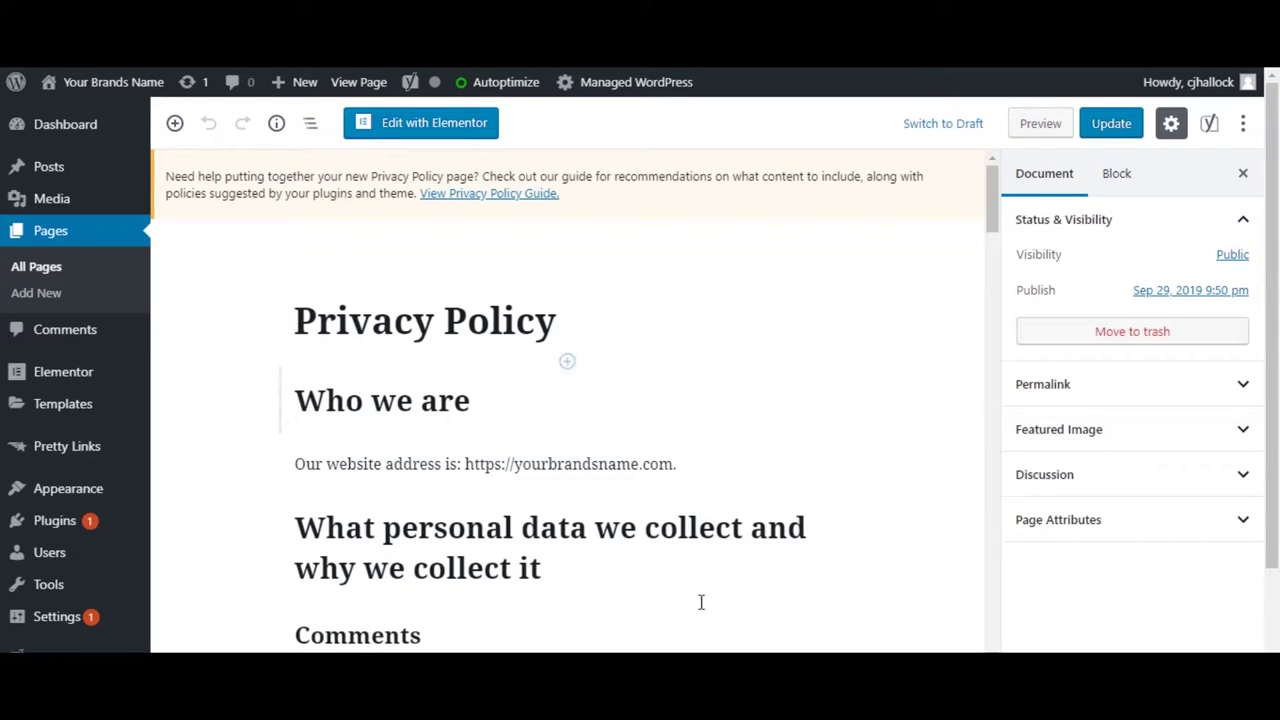
{"action": "left_click", "coordinate": [1106, 132]}
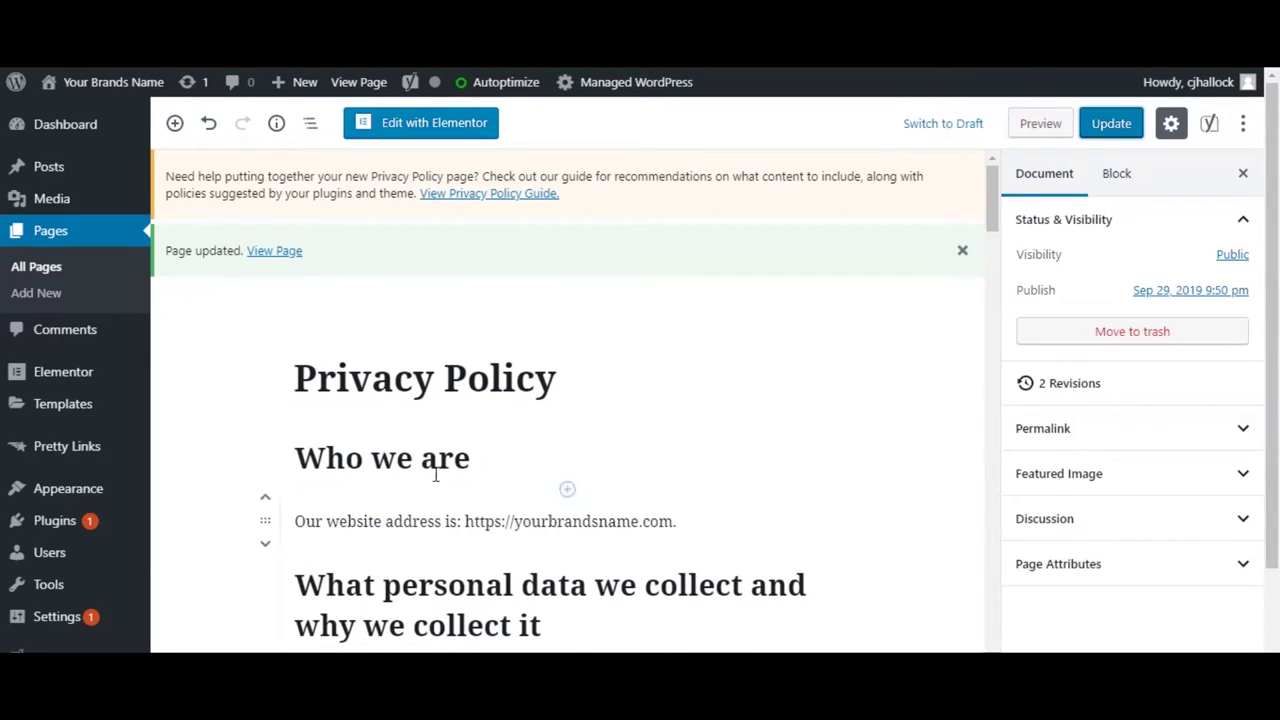
{"action": "mouse_move", "coordinate": [441, 430]}
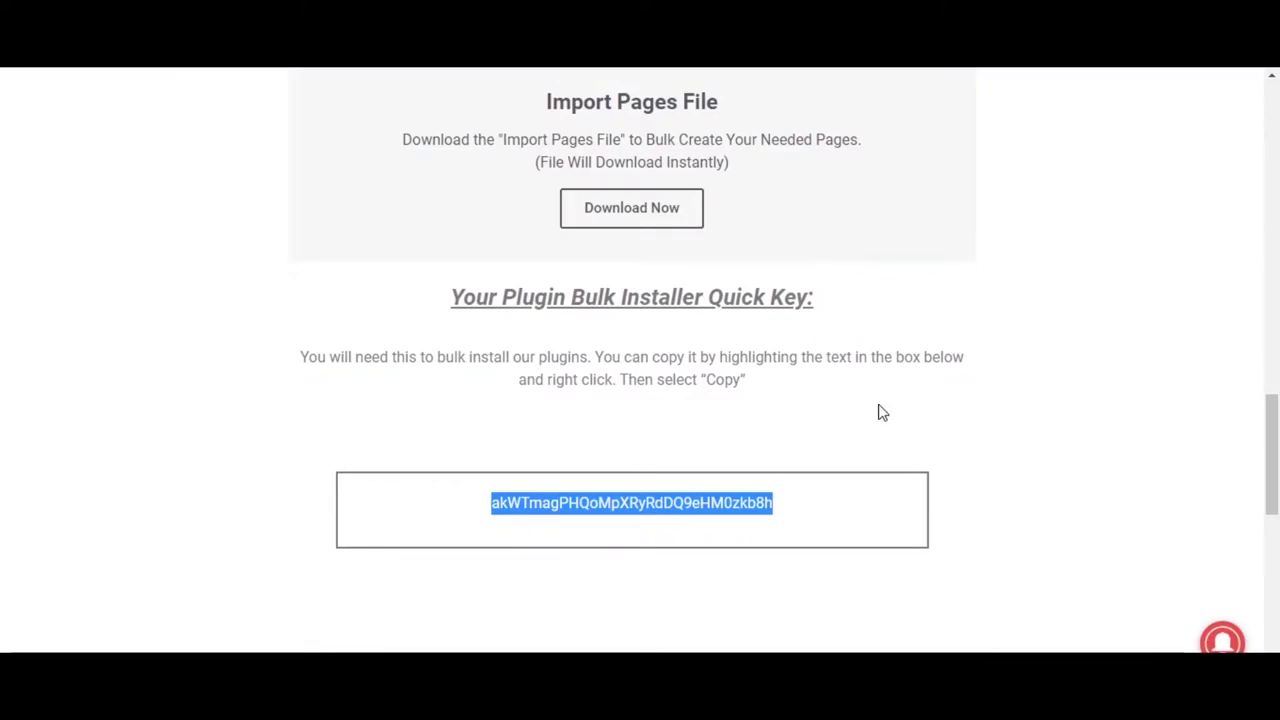
{"action": "scroll", "coordinate": [882, 411], "scroll_direction": "up", "scroll_amount": 10}
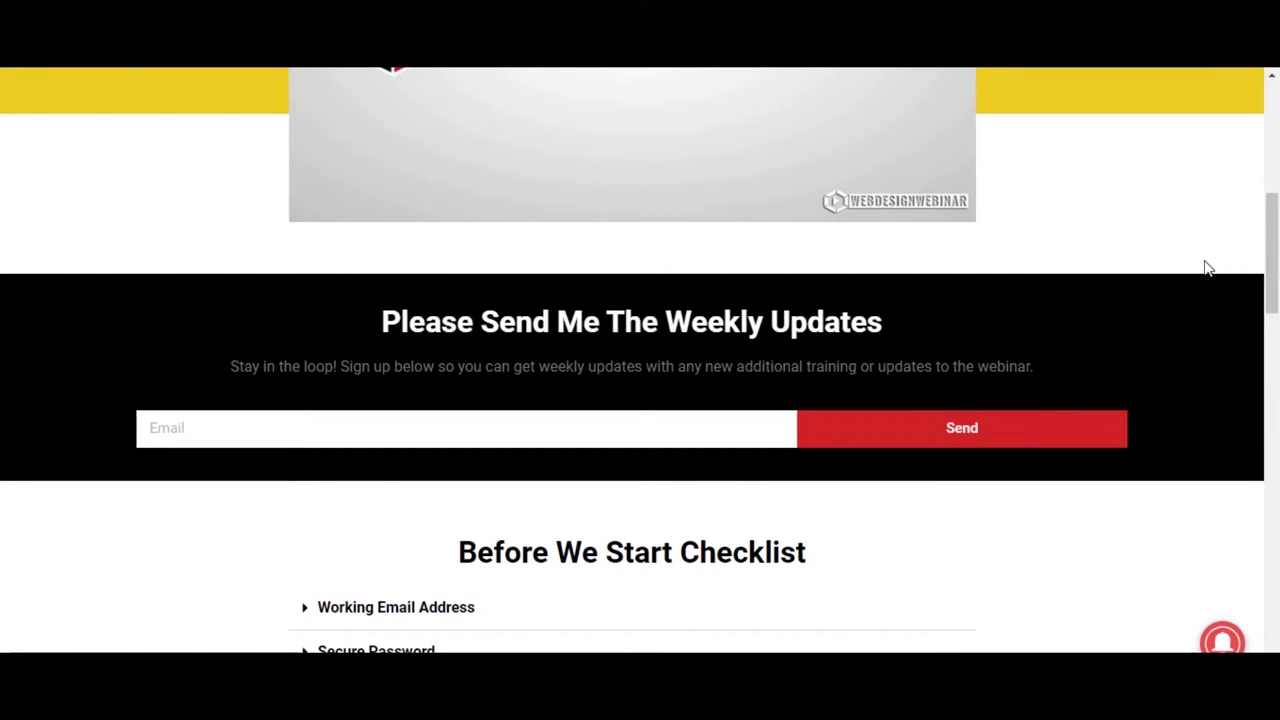
{"action": "scroll", "coordinate": [1206, 266], "scroll_direction": "up", "scroll_amount": 6}
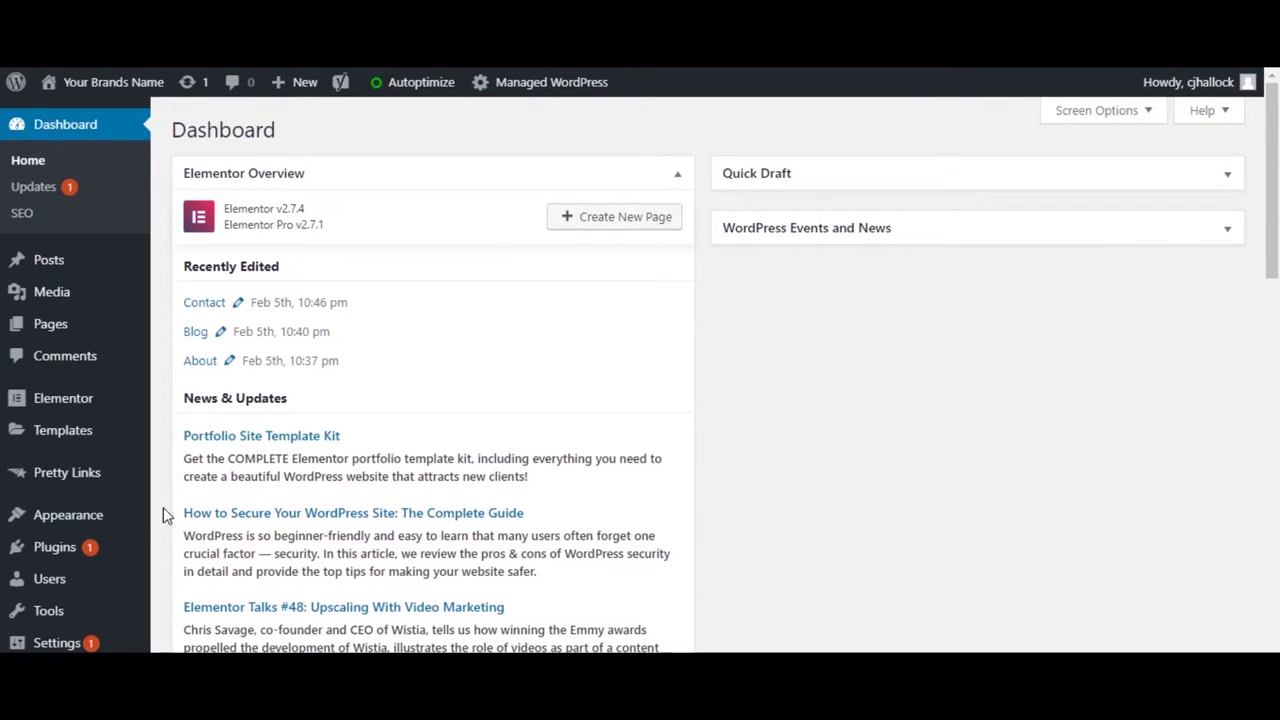
Open the site identity settings in the theme customizer and upload yourbrandsname.png as the logo image
{"action": "mouse_move", "coordinate": [118, 522]}
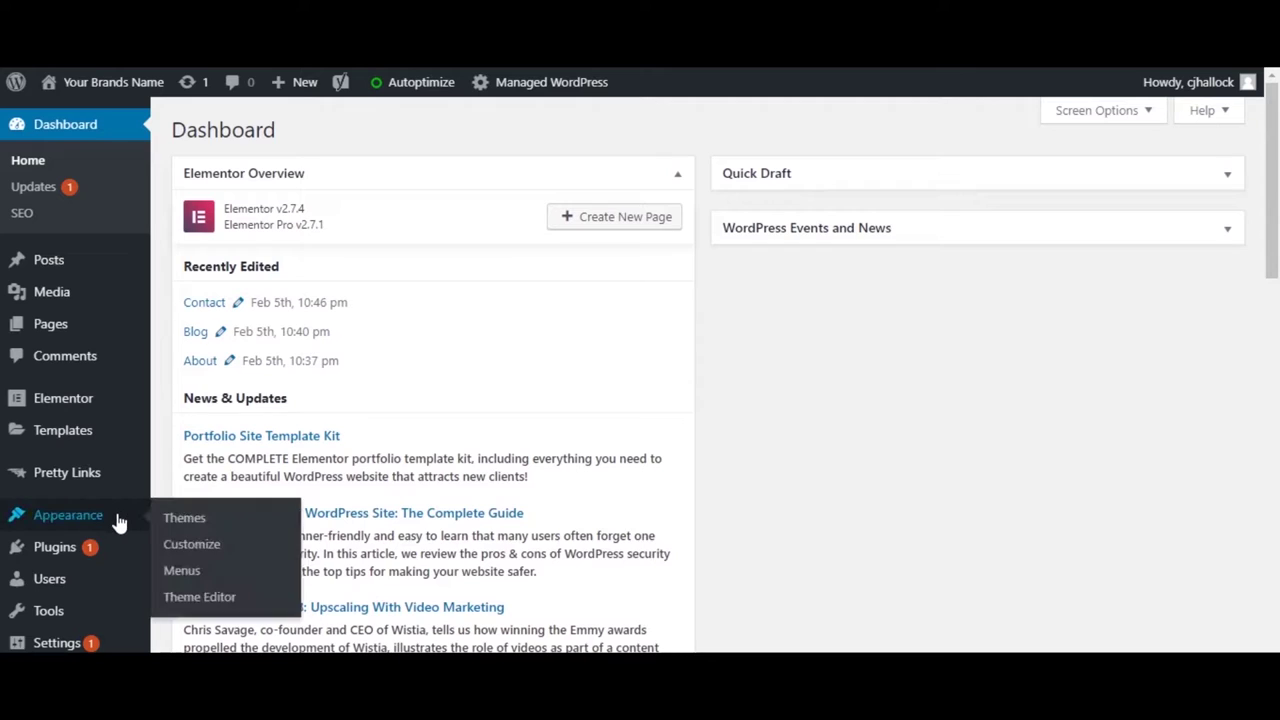
{"action": "left_click", "coordinate": [213, 548]}
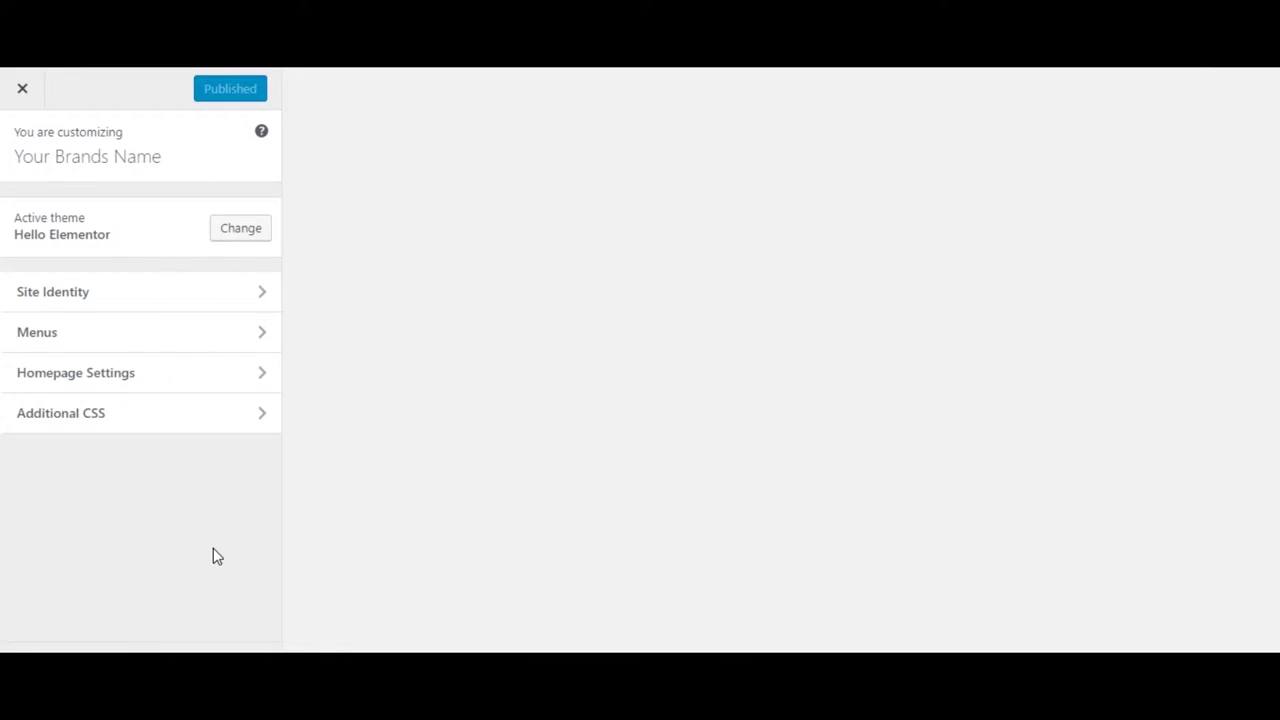
{"action": "left_click", "coordinate": [116, 305]}
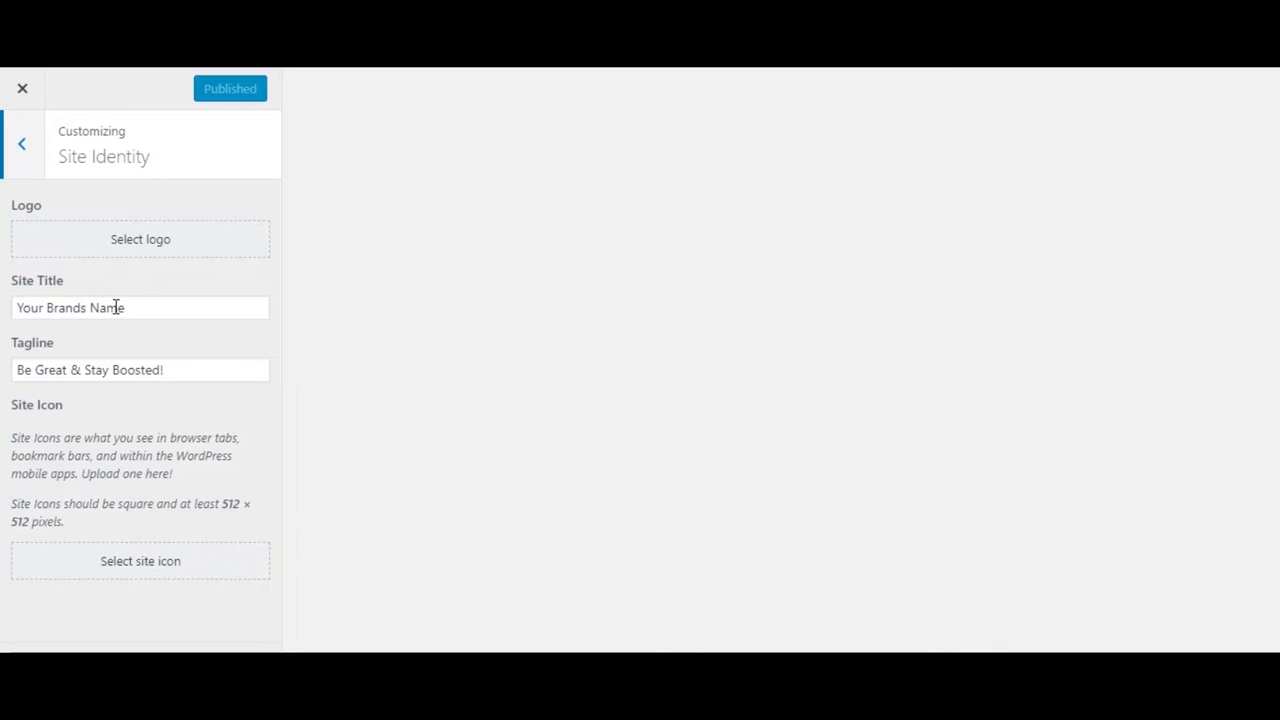
{"action": "left_click", "coordinate": [166, 248]}
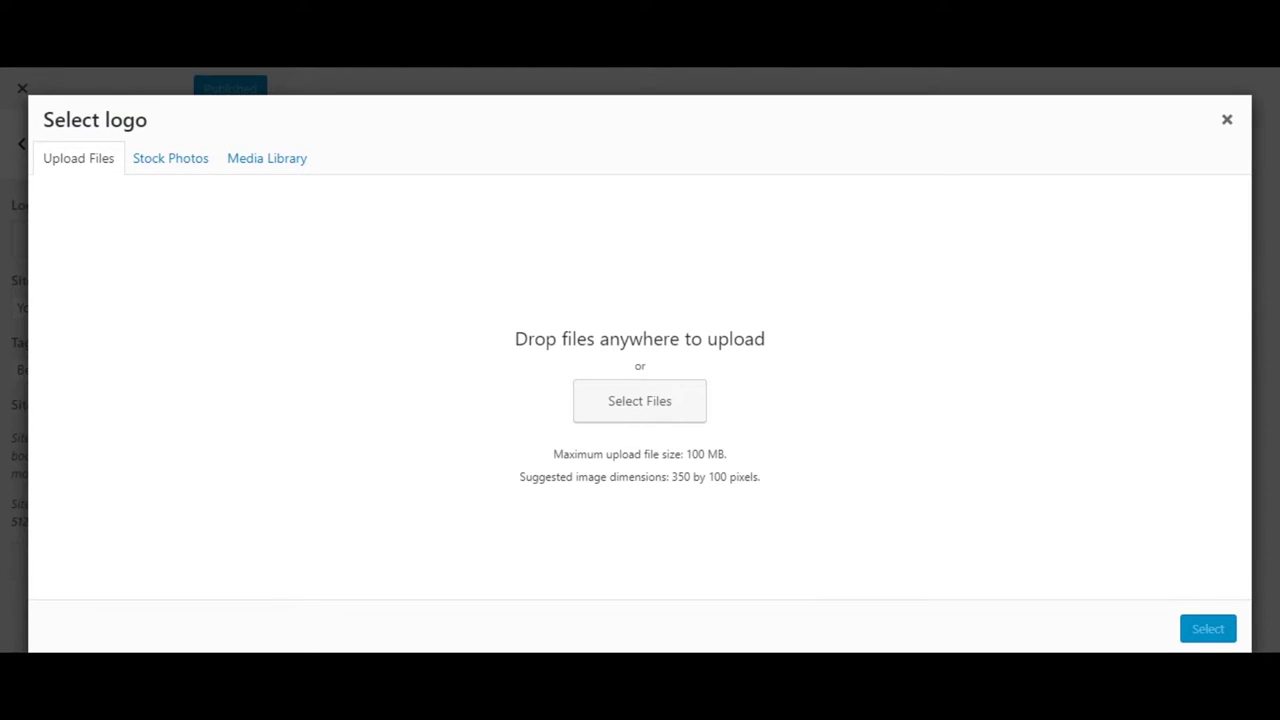
{"action": "left_click_drag", "start_coordinate": [2, 280], "coordinate": [500, 334]}
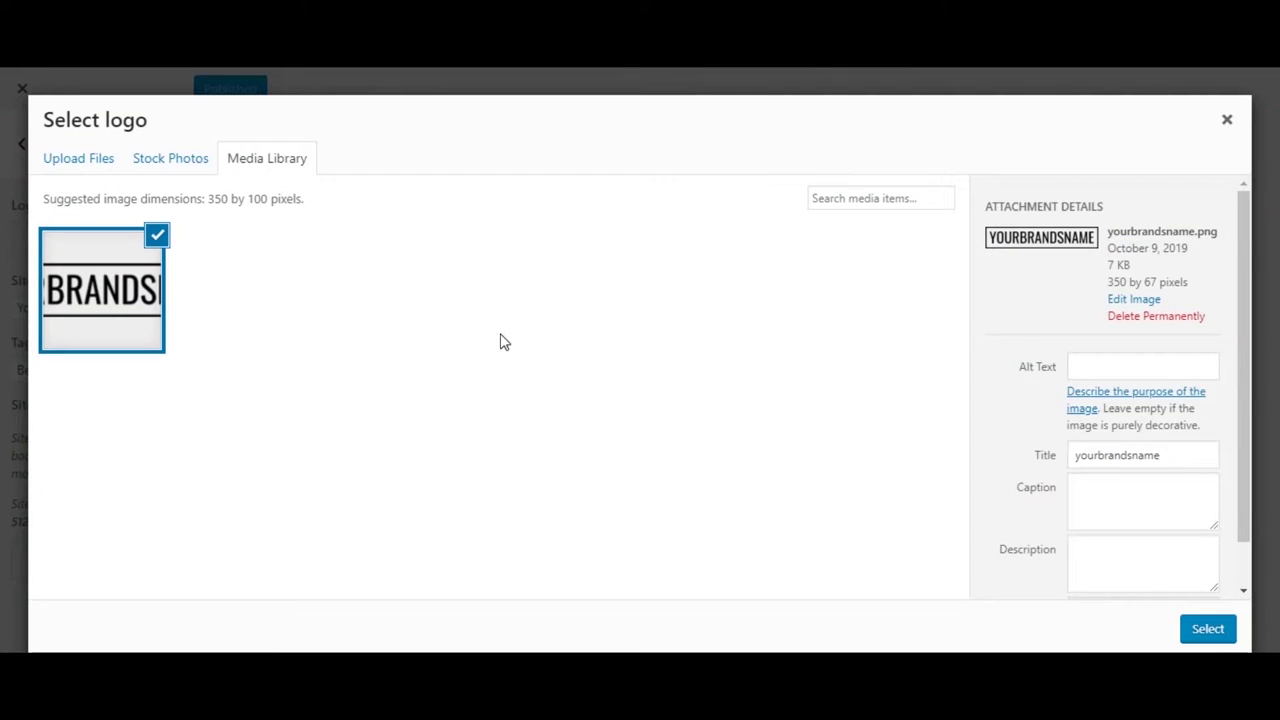
Give the logo the alt text "Your Brands Name Example Logo File" and description "logo file for your brand name", and insert it uncropped
{"action": "left_click", "coordinate": [1125, 361]}
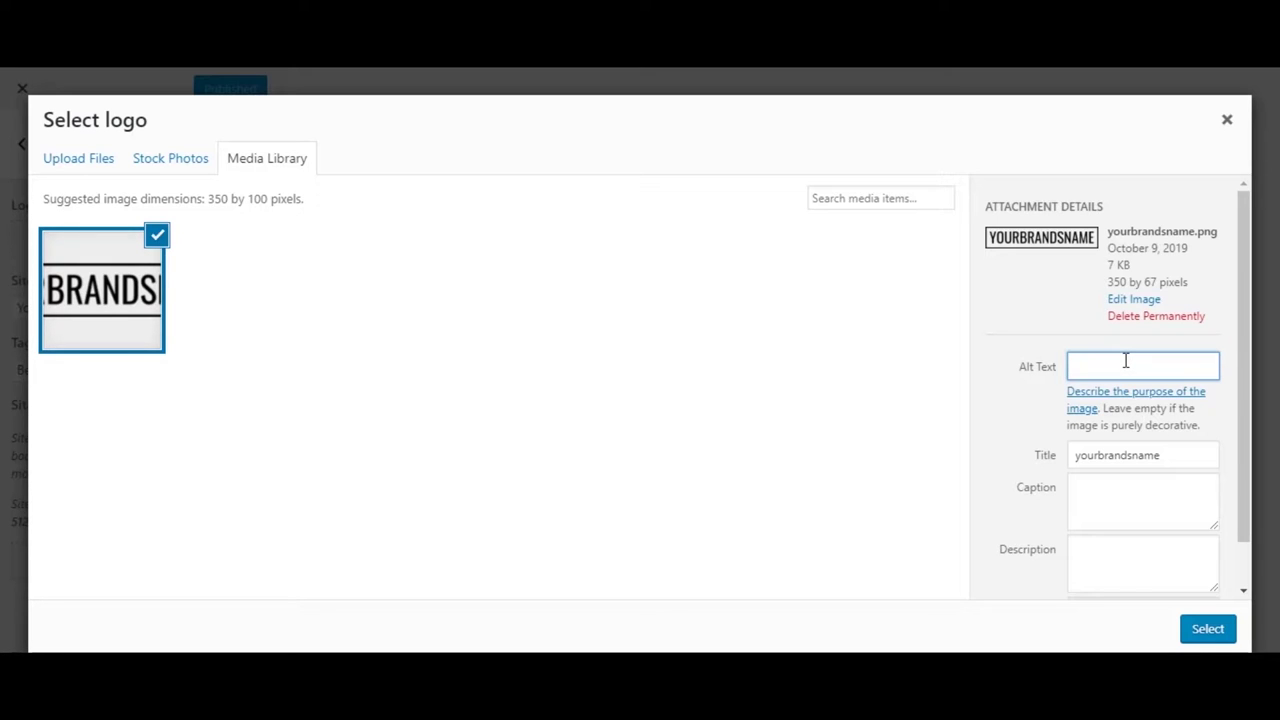
{"action": "type", "text": "Your Brands Name Exa"}
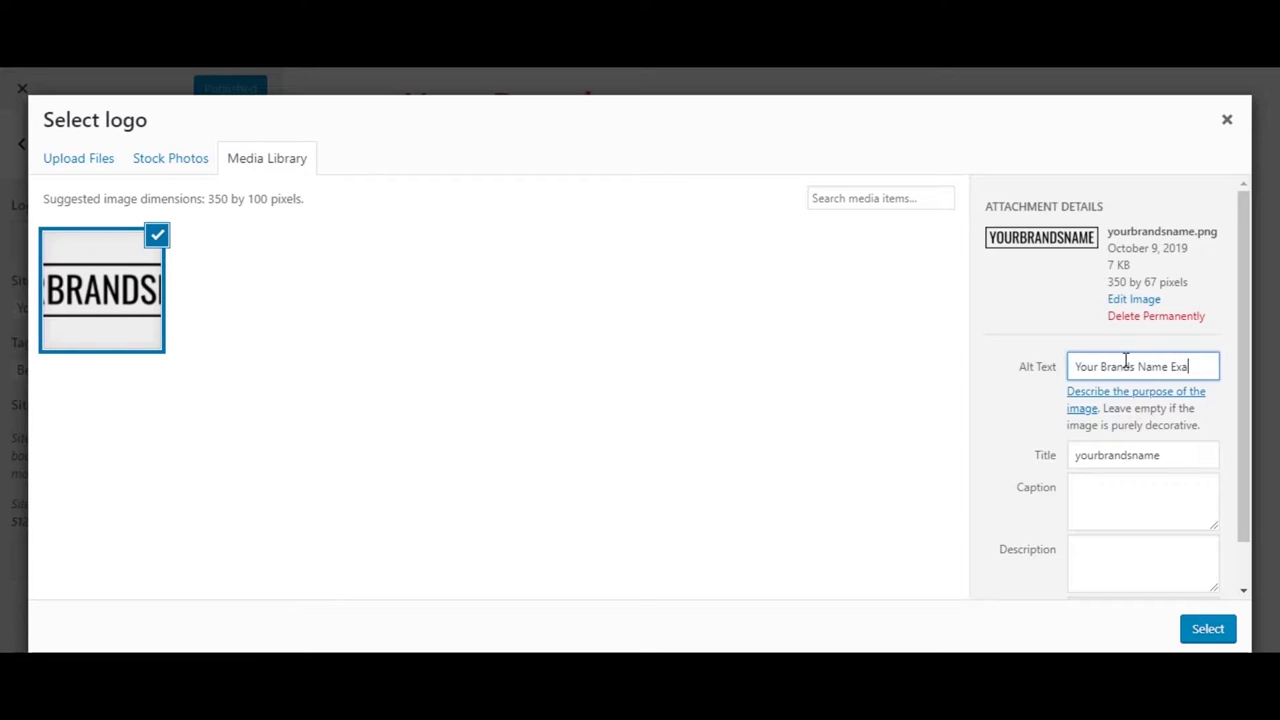
{"action": "type", "text": "mple Logo File"}
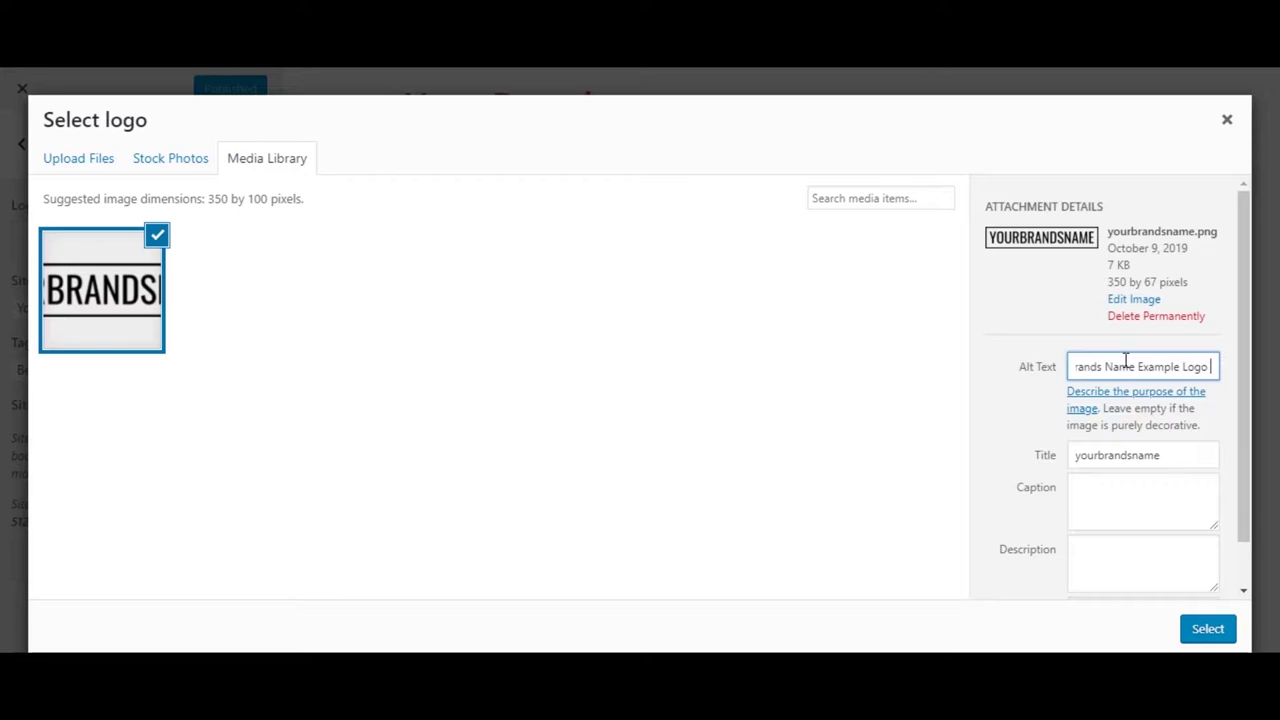
{"action": "left_click", "coordinate": [1156, 567]}
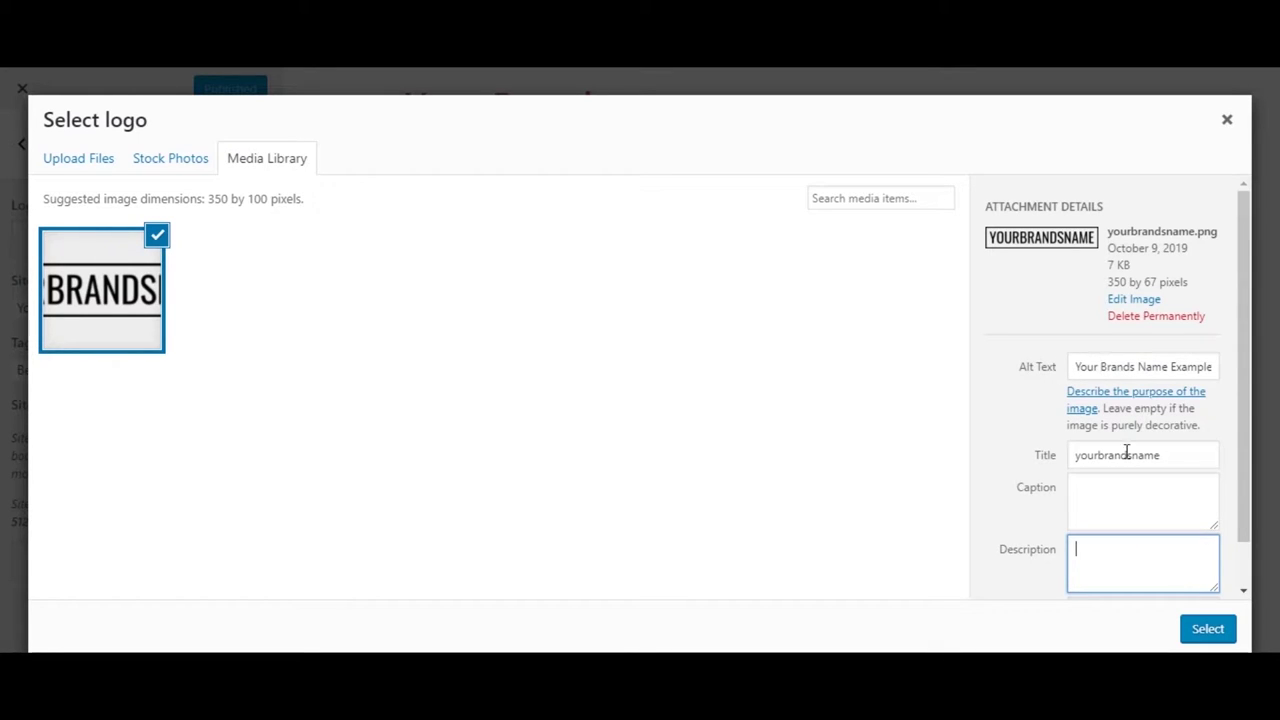
{"action": "scroll", "coordinate": [1228, 472], "scroll_direction": "down", "scroll_amount": 1}
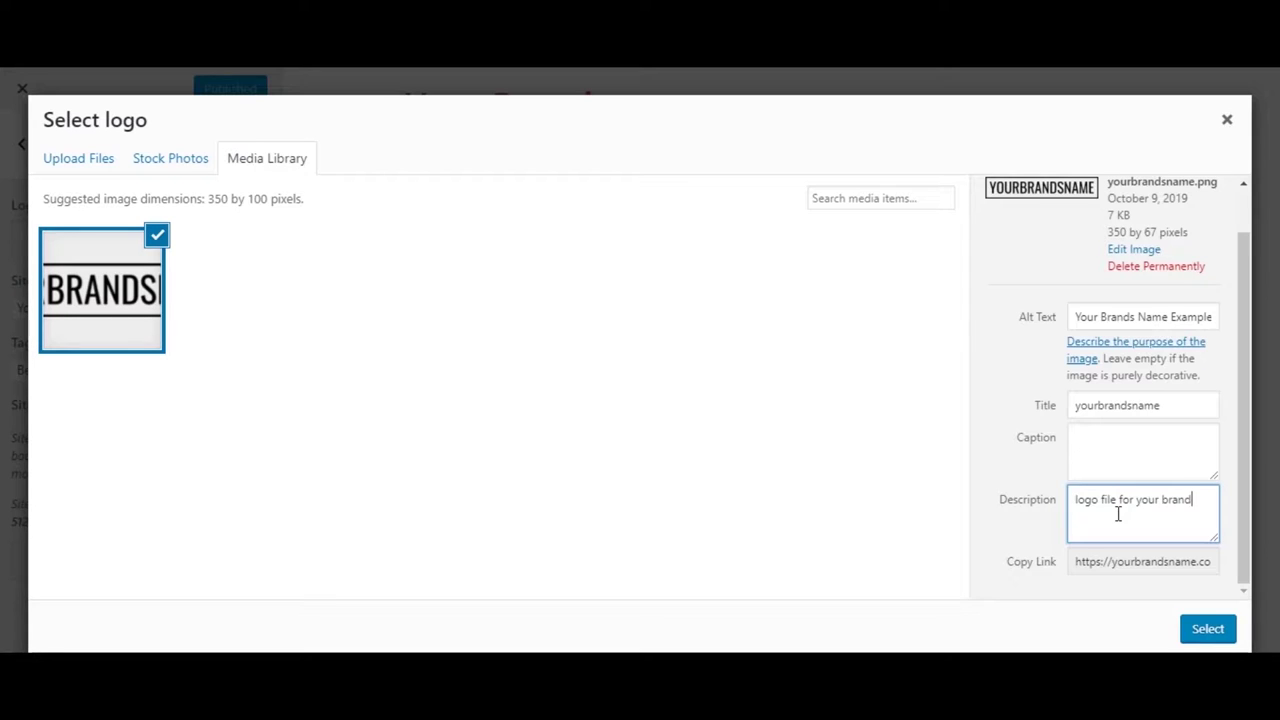
{"action": "type", "text": "name"}
{"action": "left_click", "coordinate": [1212, 630]}
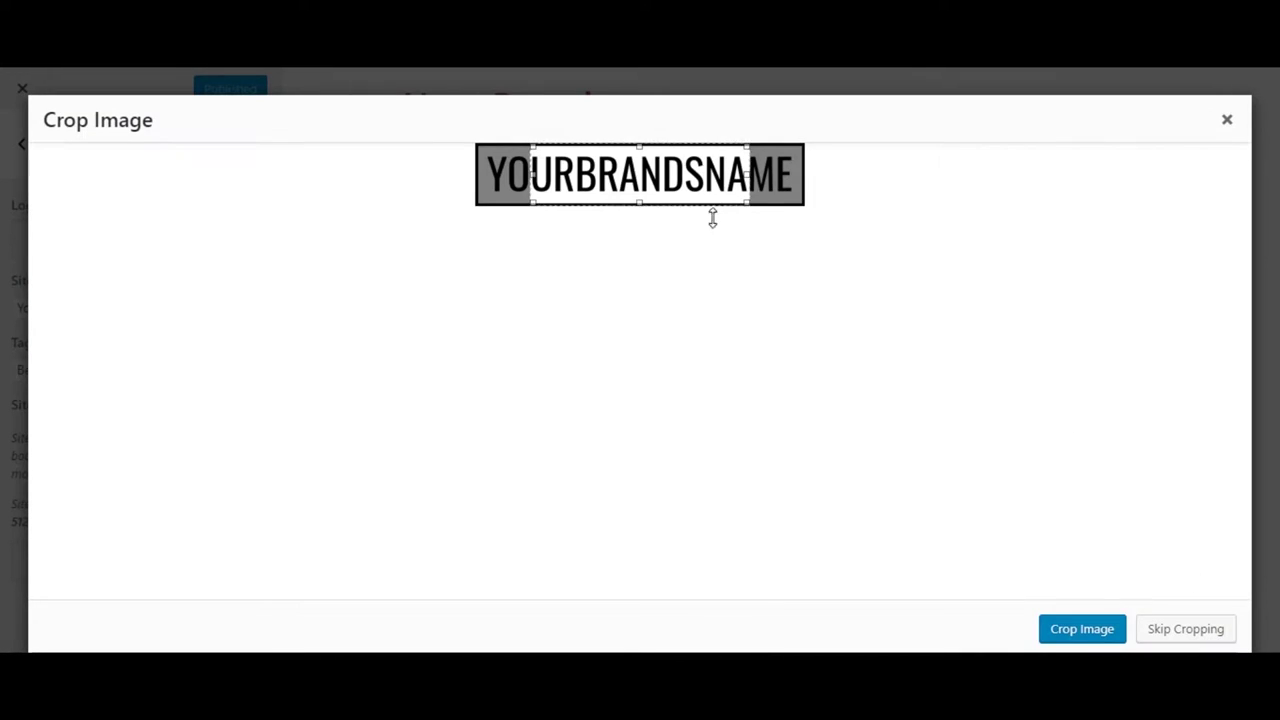
{"action": "left_click", "coordinate": [1186, 638]}
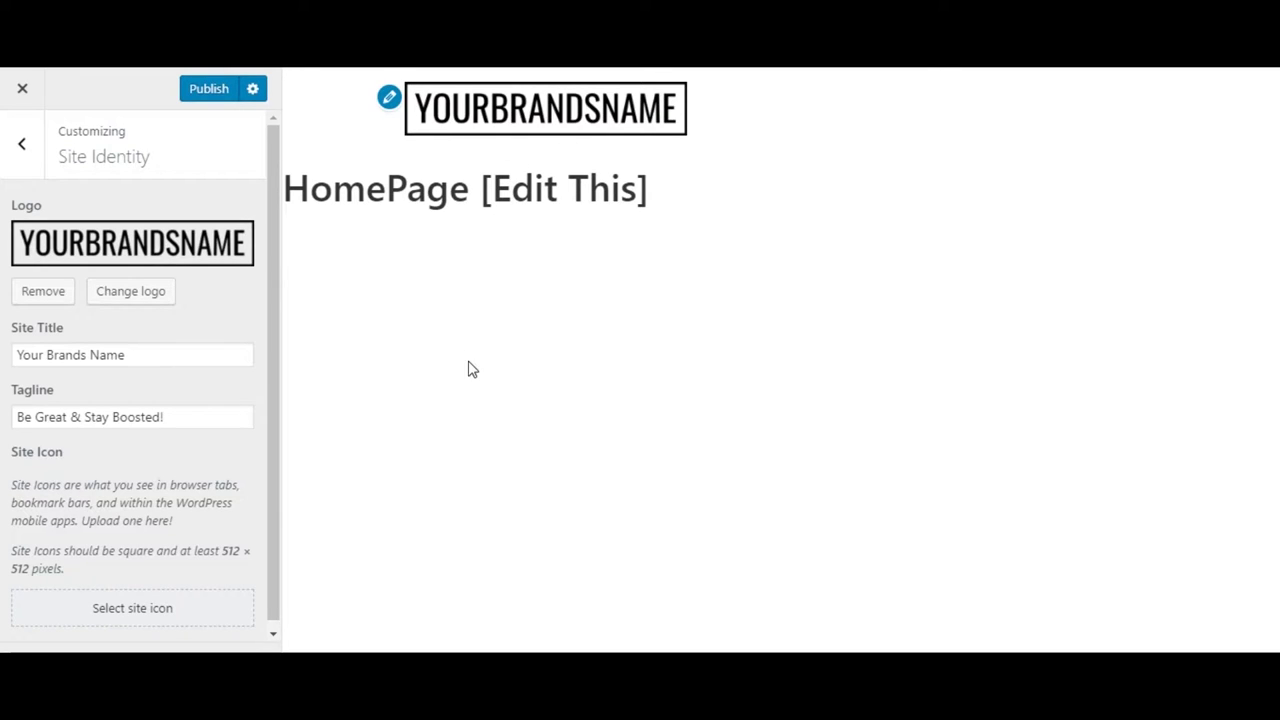
Upload Your-Brand-Icon.jpg to the media library as the image for the site icon
{"action": "scroll", "coordinate": [134, 478], "scroll_direction": "down", "scroll_amount": 1}
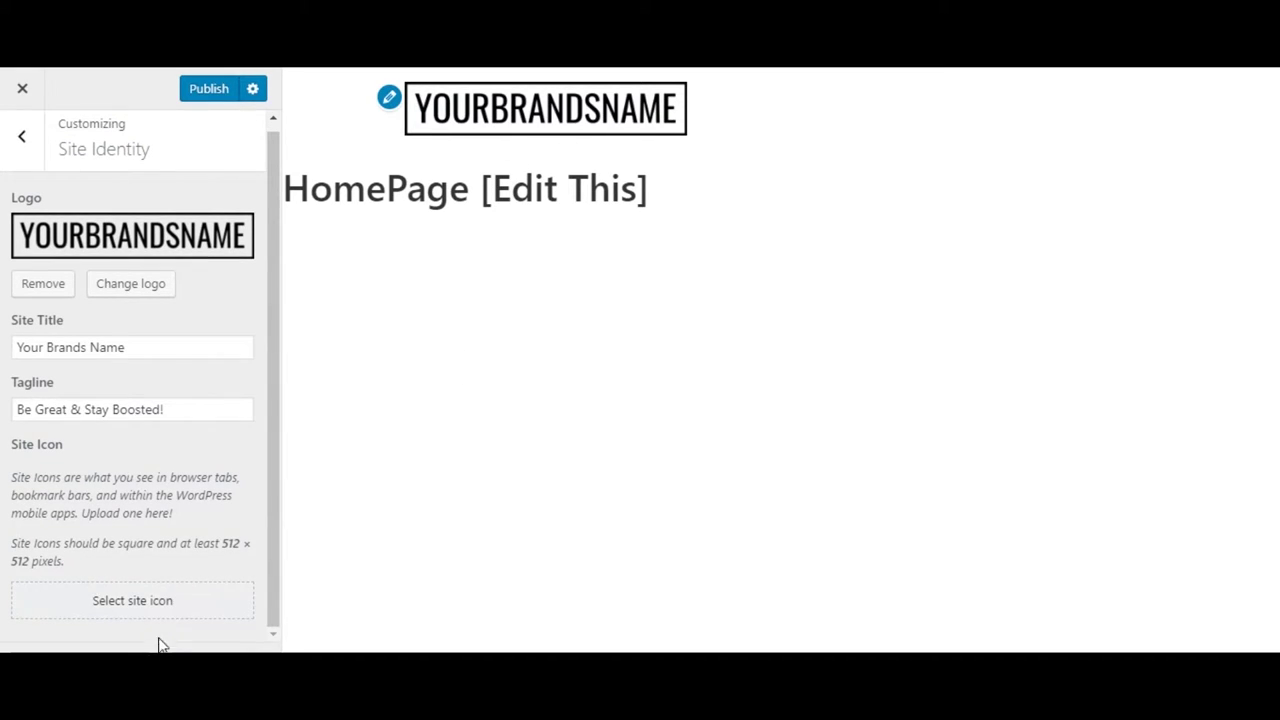
{"action": "left_click", "coordinate": [143, 608]}
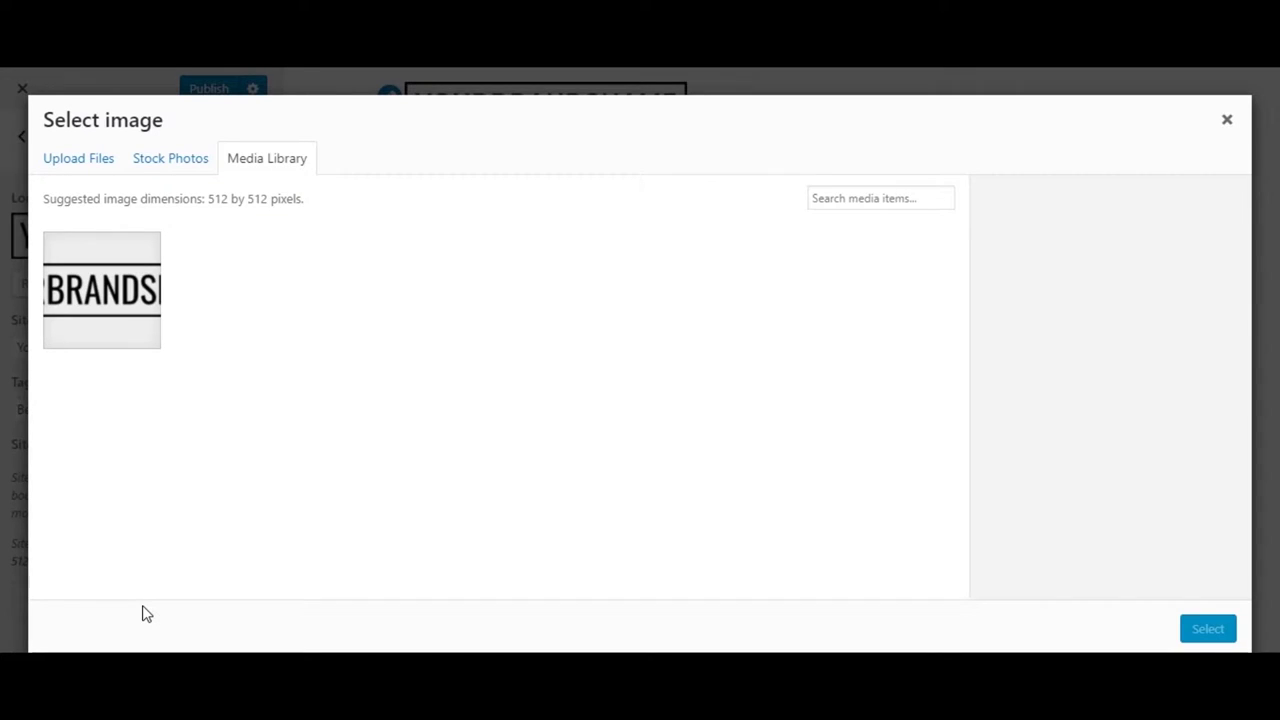
{"action": "left_click", "coordinate": [92, 166]}
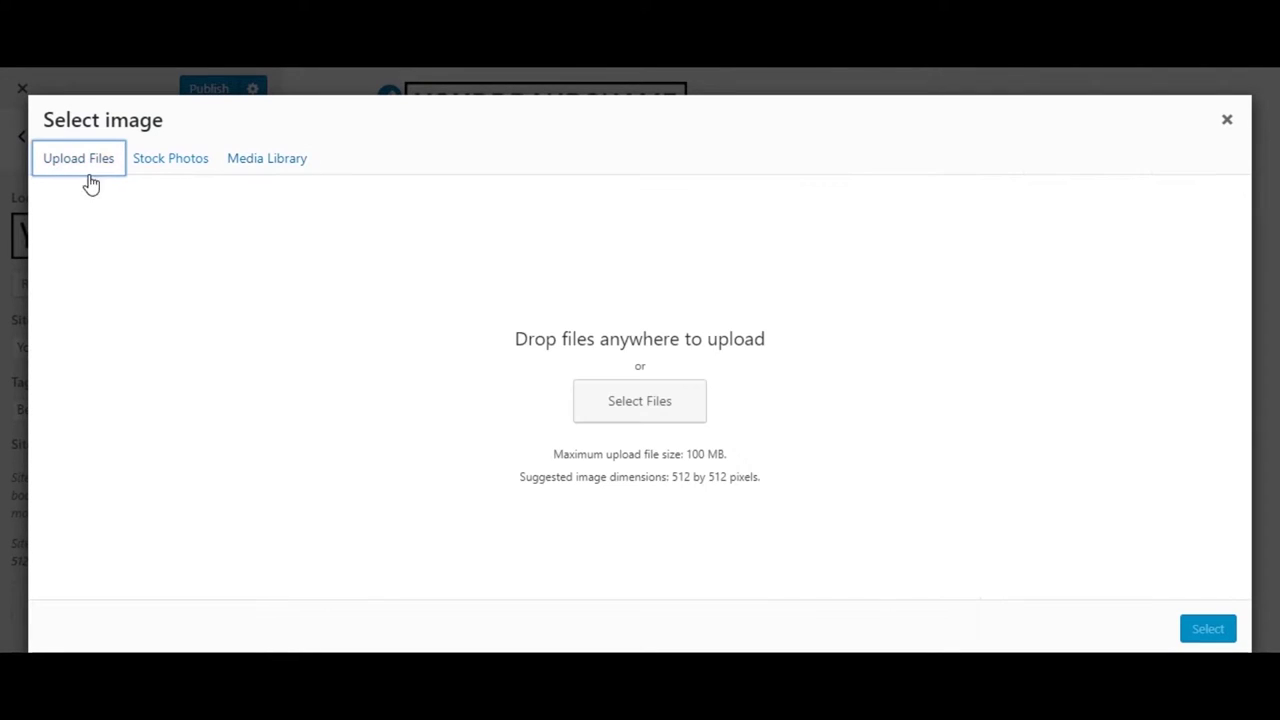
{"action": "left_click_drag", "start_coordinate": [12, 477], "coordinate": [808, 403]}
Set the icon's alt text and description to "ybn icon", apply it as the site icon and publish the customizer changes
{"action": "left_click", "coordinate": [1118, 384]}
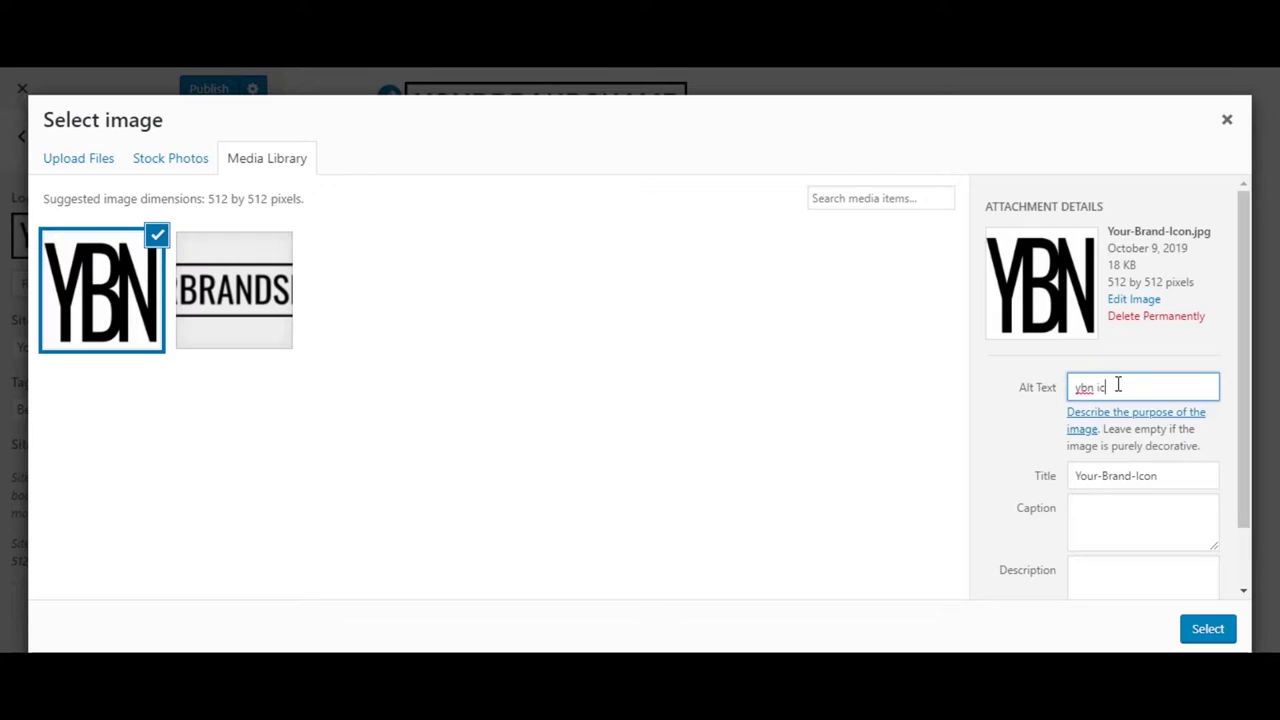
{"action": "type", "text": "ybn icon"}
{"action": "key", "text": "Tab"}
{"action": "key", "text": "Tab"}
{"action": "key", "text": "Tab"}
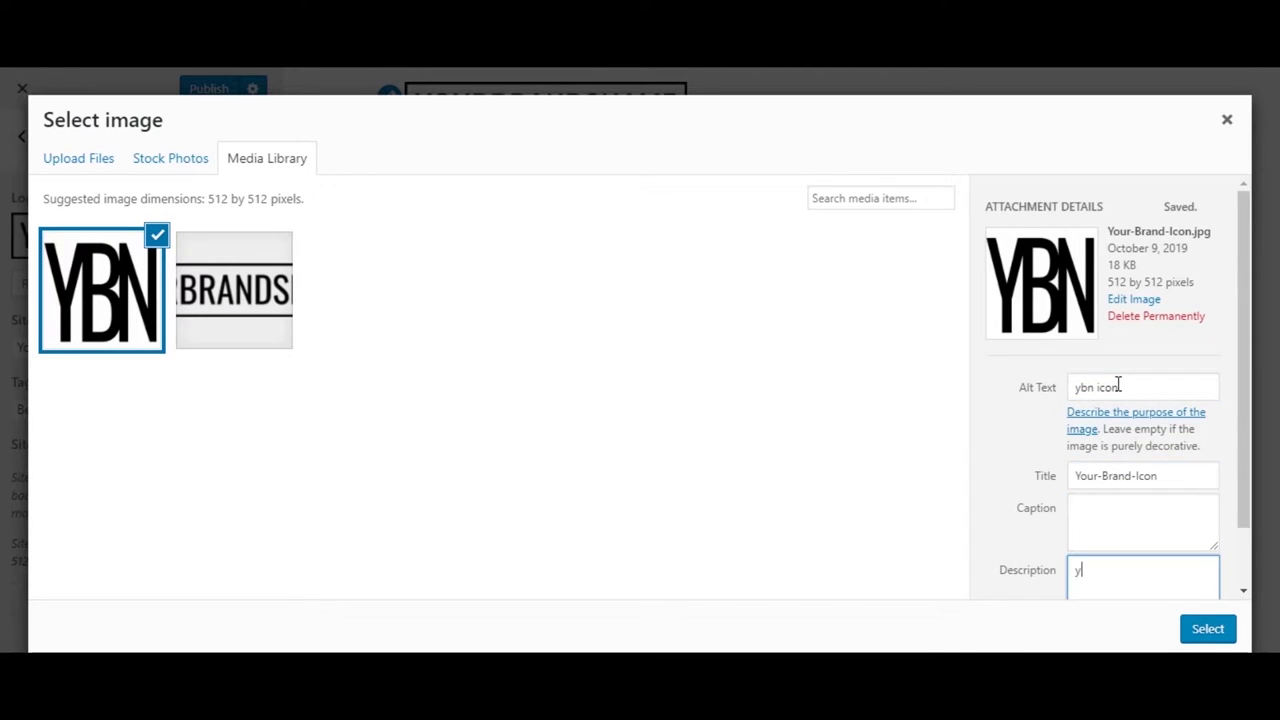
{"action": "type", "text": "ybn icon"}
{"action": "left_click", "coordinate": [1228, 628]}
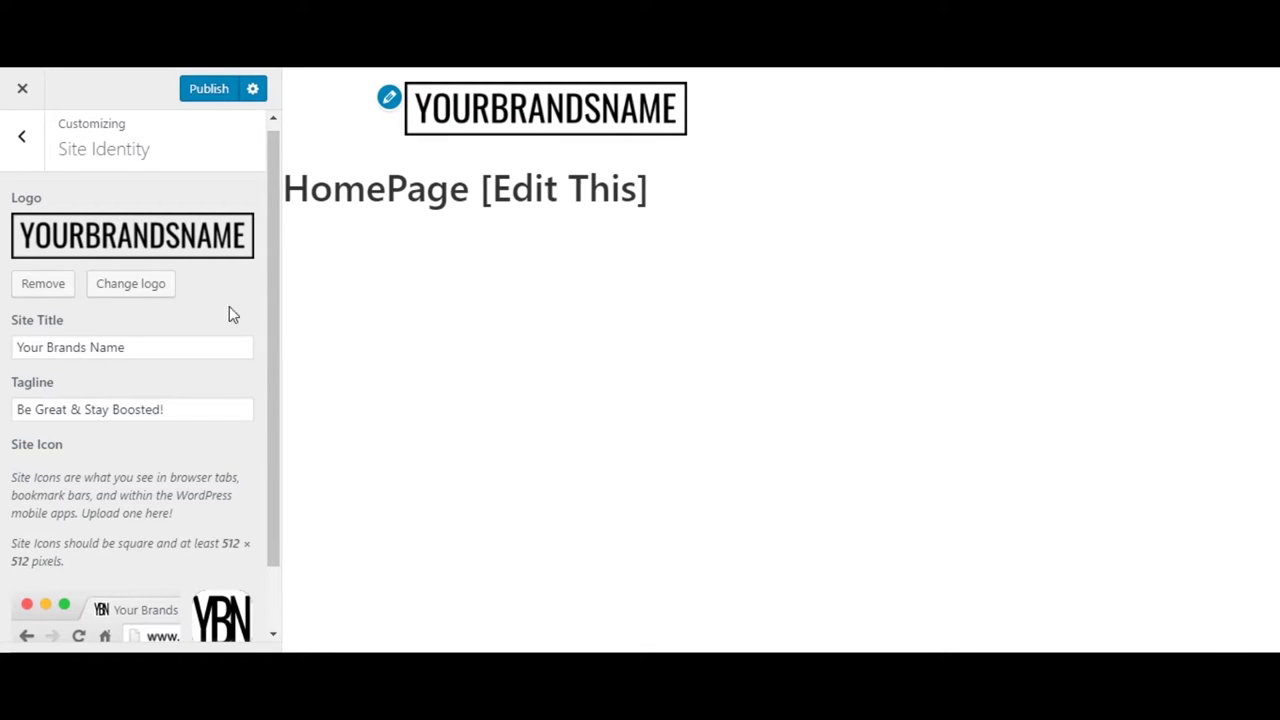
{"action": "left_click", "coordinate": [205, 94]}
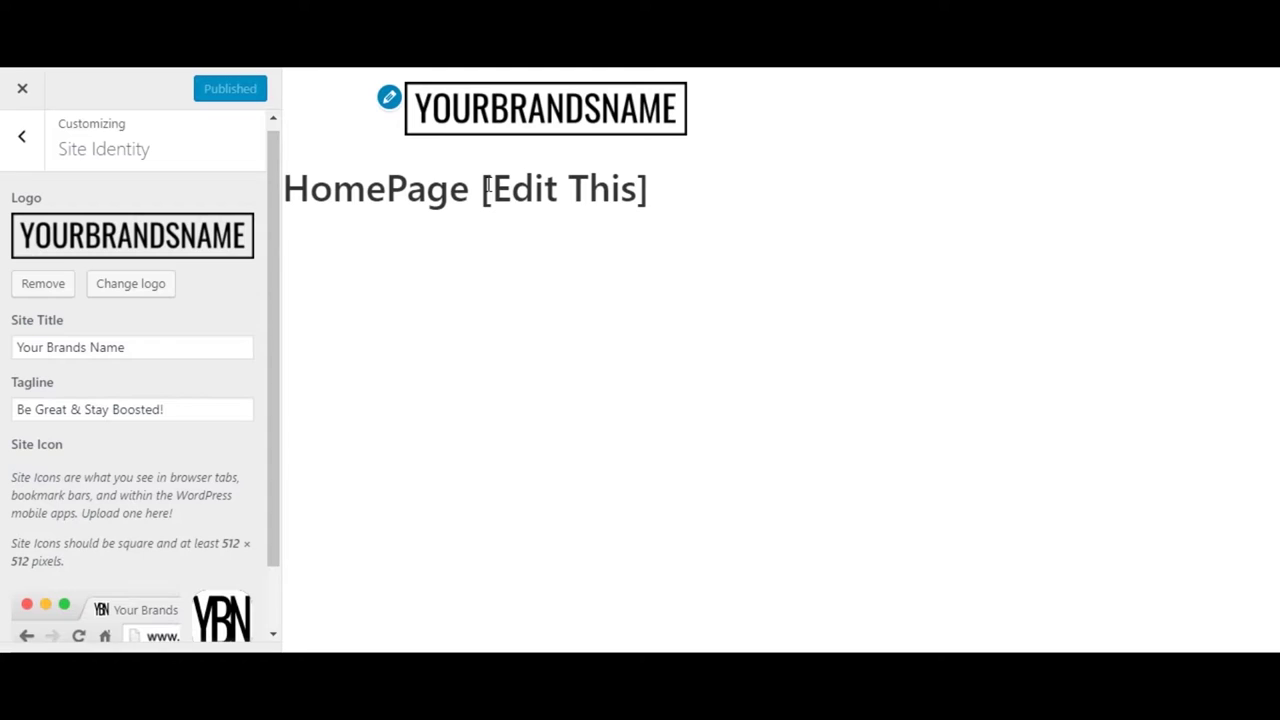
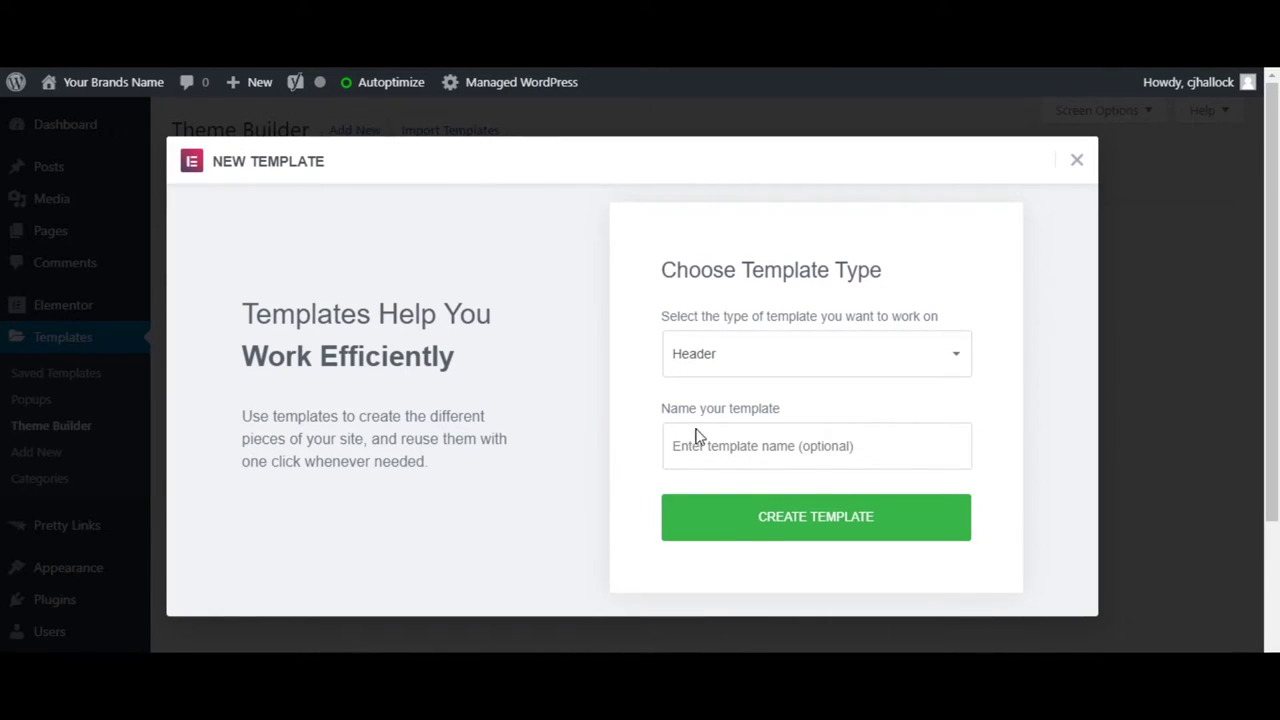
Create a new Header template in the Theme Builder
{"action": "left_click", "coordinate": [814, 524]}
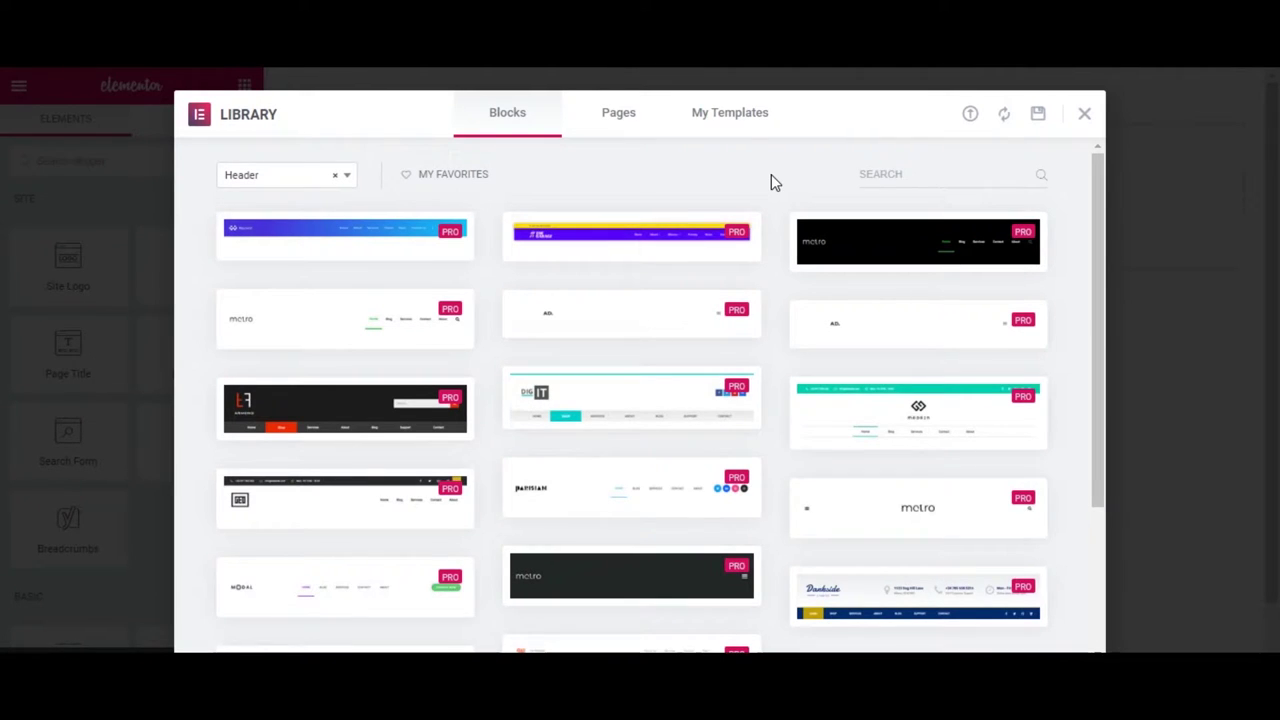
Insert the last header block in the first column of the block library into the template
{"action": "scroll", "coordinate": [771, 176], "scroll_direction": "down", "scroll_amount": 2}
{"action": "mouse_move", "coordinate": [323, 483]}
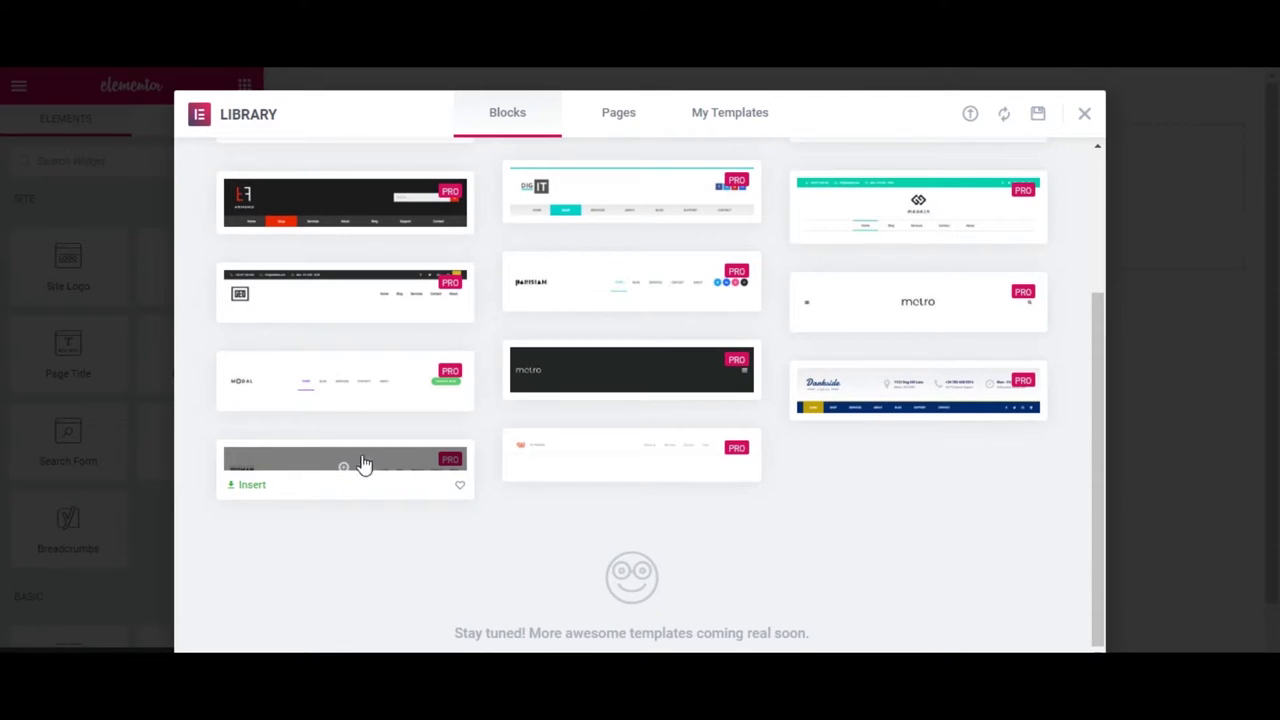
{"action": "left_click", "coordinate": [250, 485]}
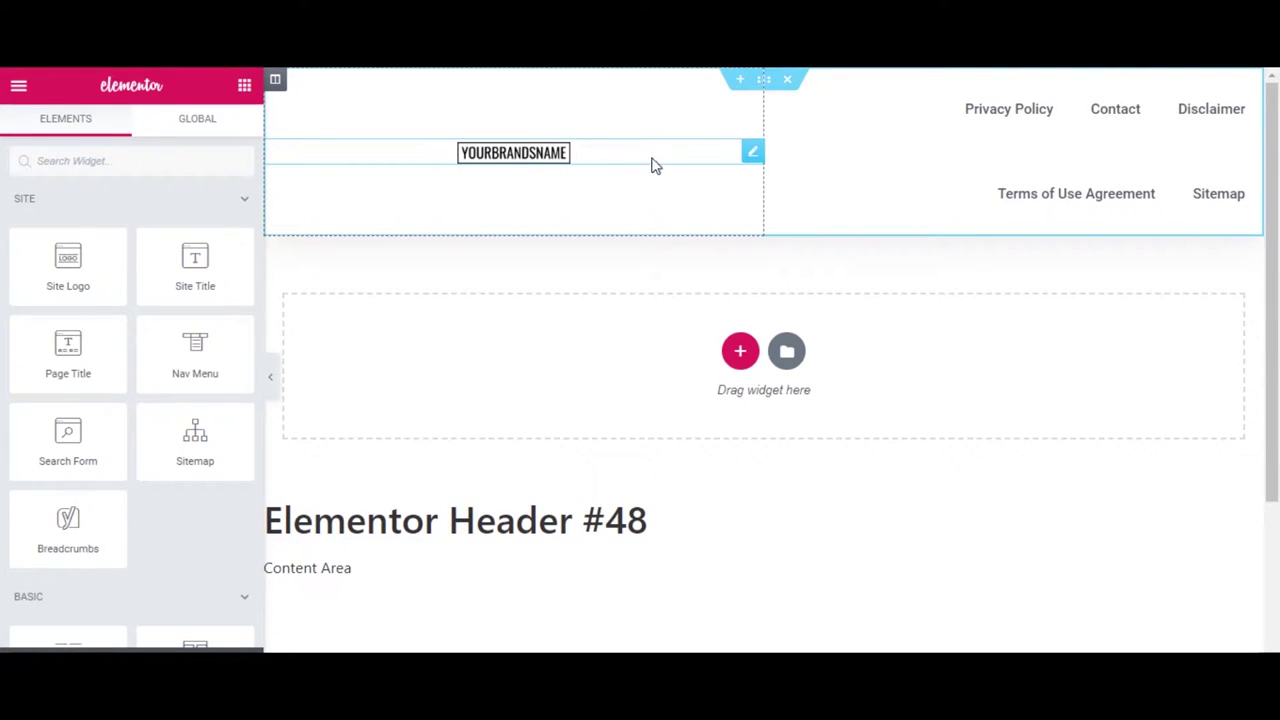
Set the header's site logo width to 100% and align the logo left
{"action": "left_click", "coordinate": [753, 152]}
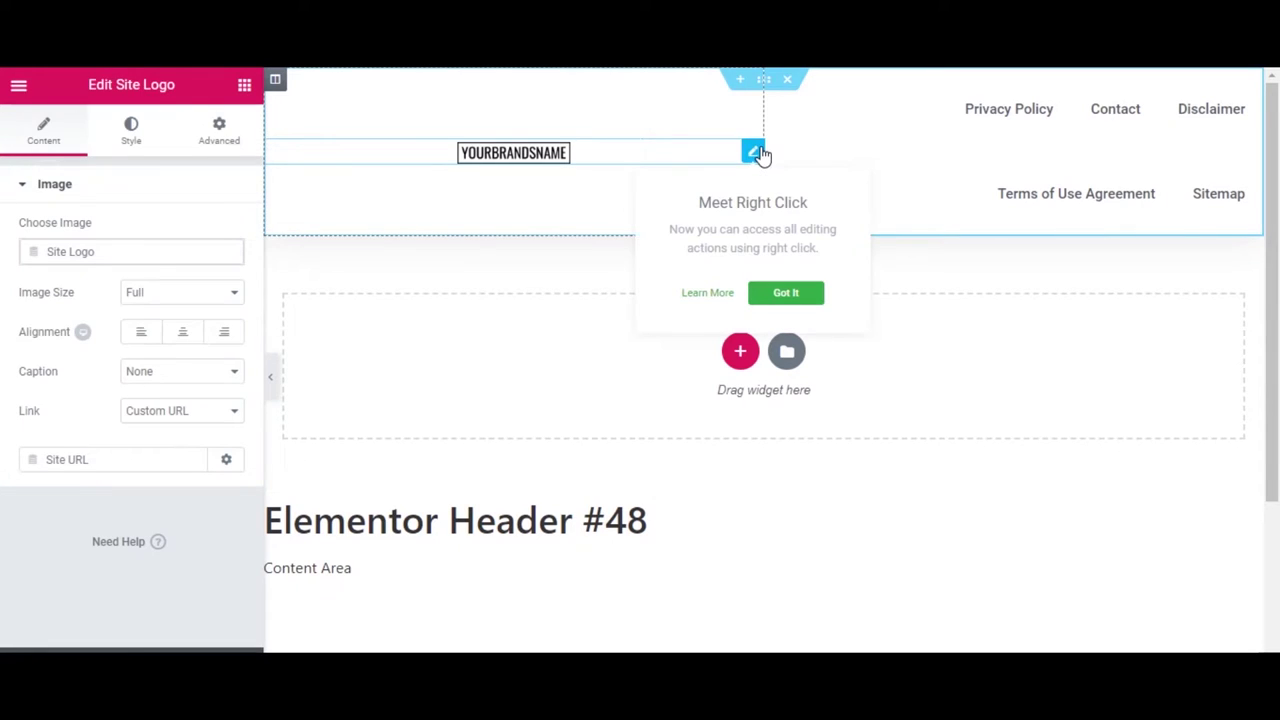
{"action": "left_click", "coordinate": [127, 138]}
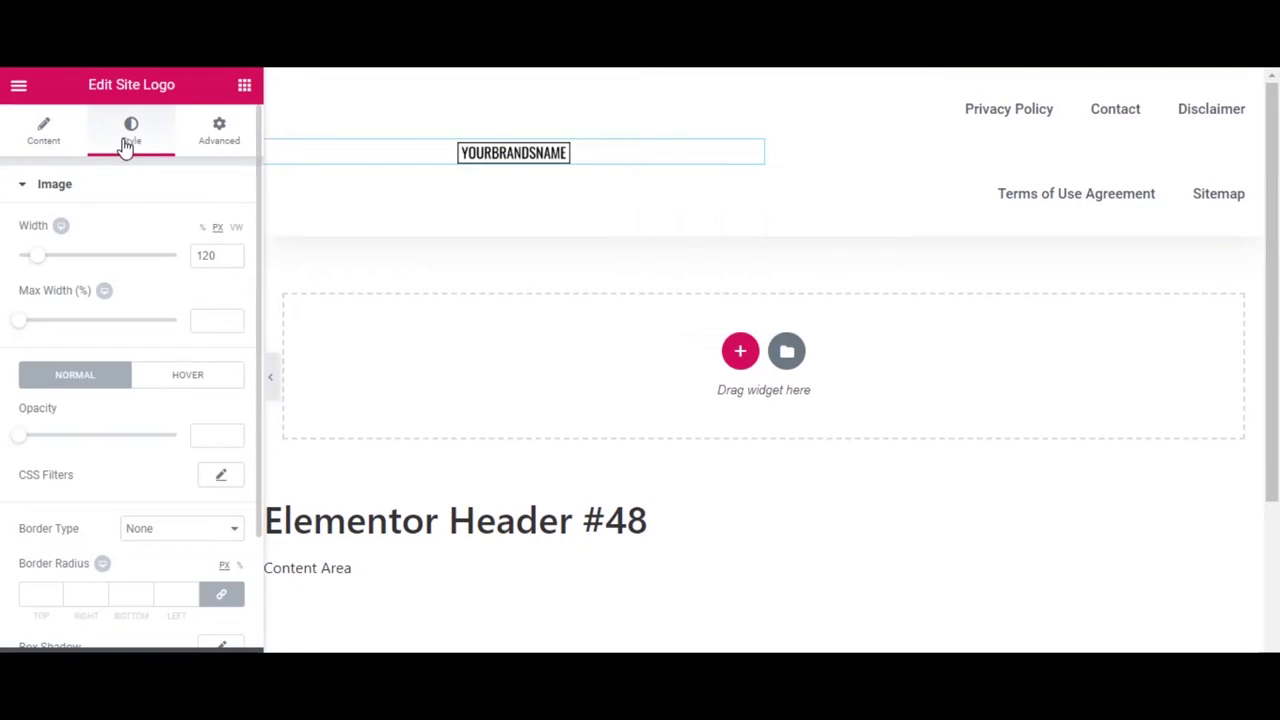
{"action": "double_click", "coordinate": [206, 256]}
{"action": "type", "text": "100"}
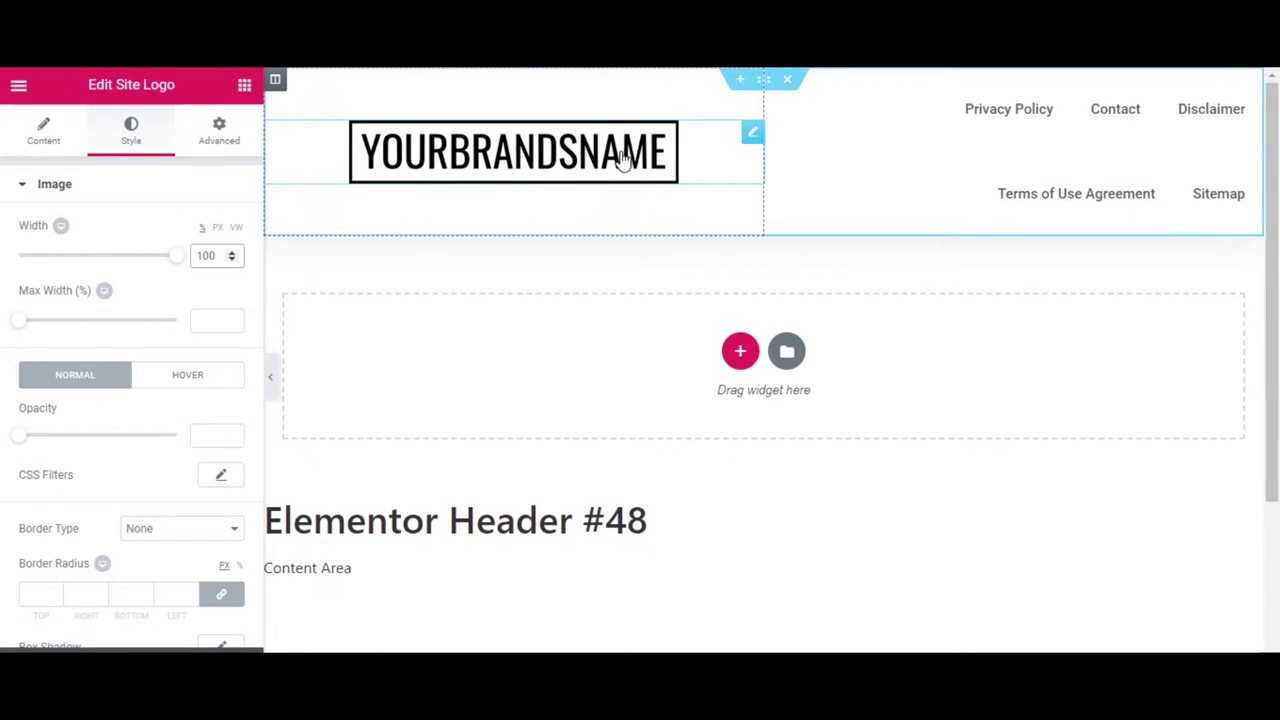
{"action": "left_click", "coordinate": [54, 148]}
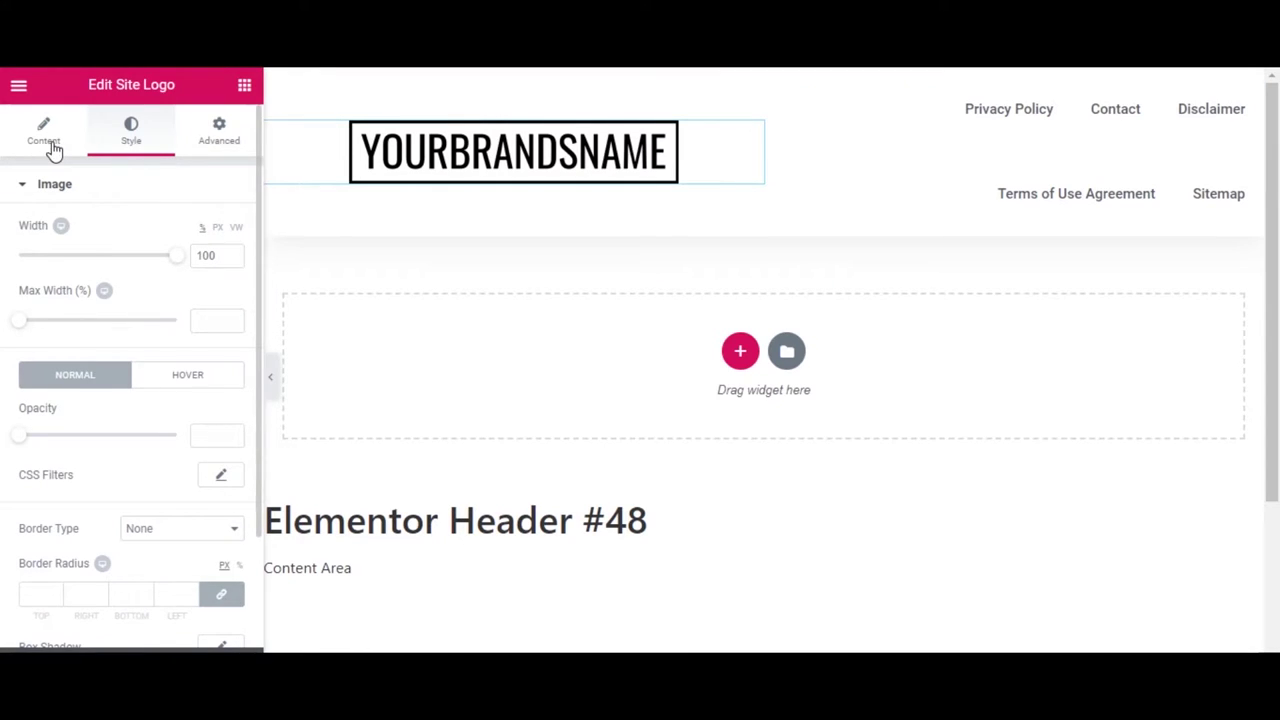
{"action": "left_click", "coordinate": [54, 148]}
{"action": "left_click", "coordinate": [143, 334]}
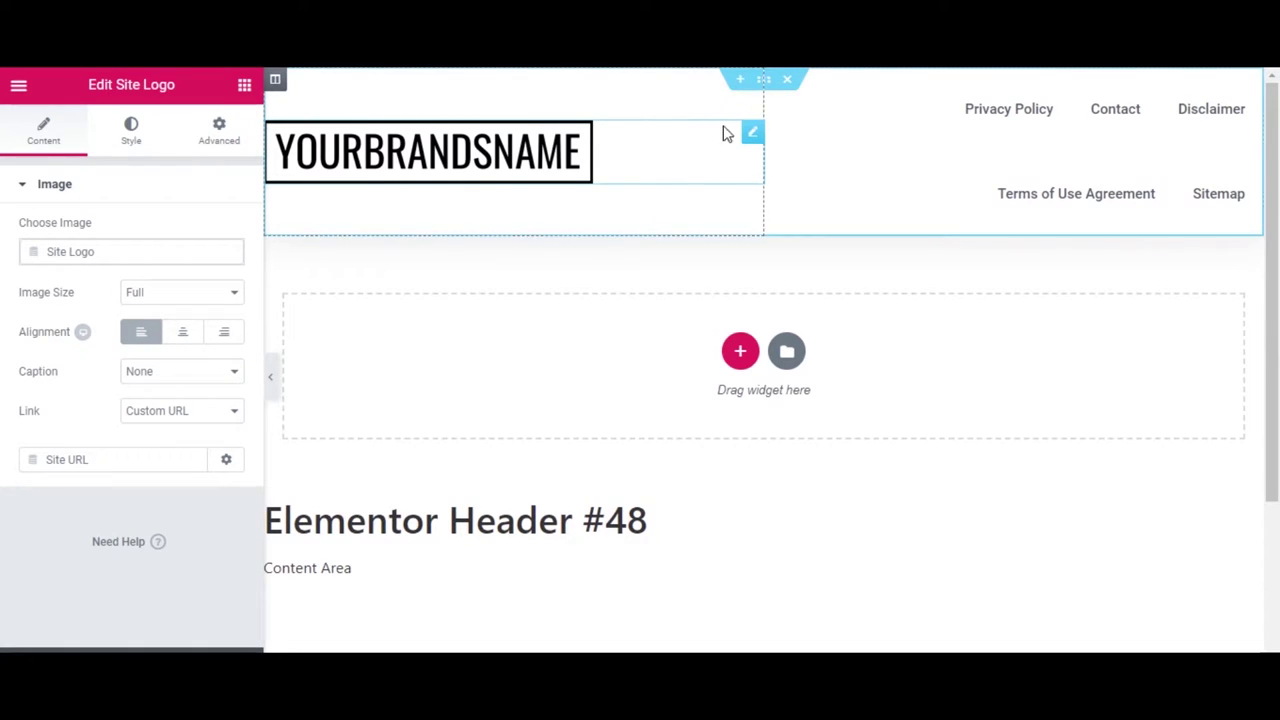
Switch the header's nav menu to Header Menu and set its pointer to None
{"action": "left_click", "coordinate": [1222, 146]}
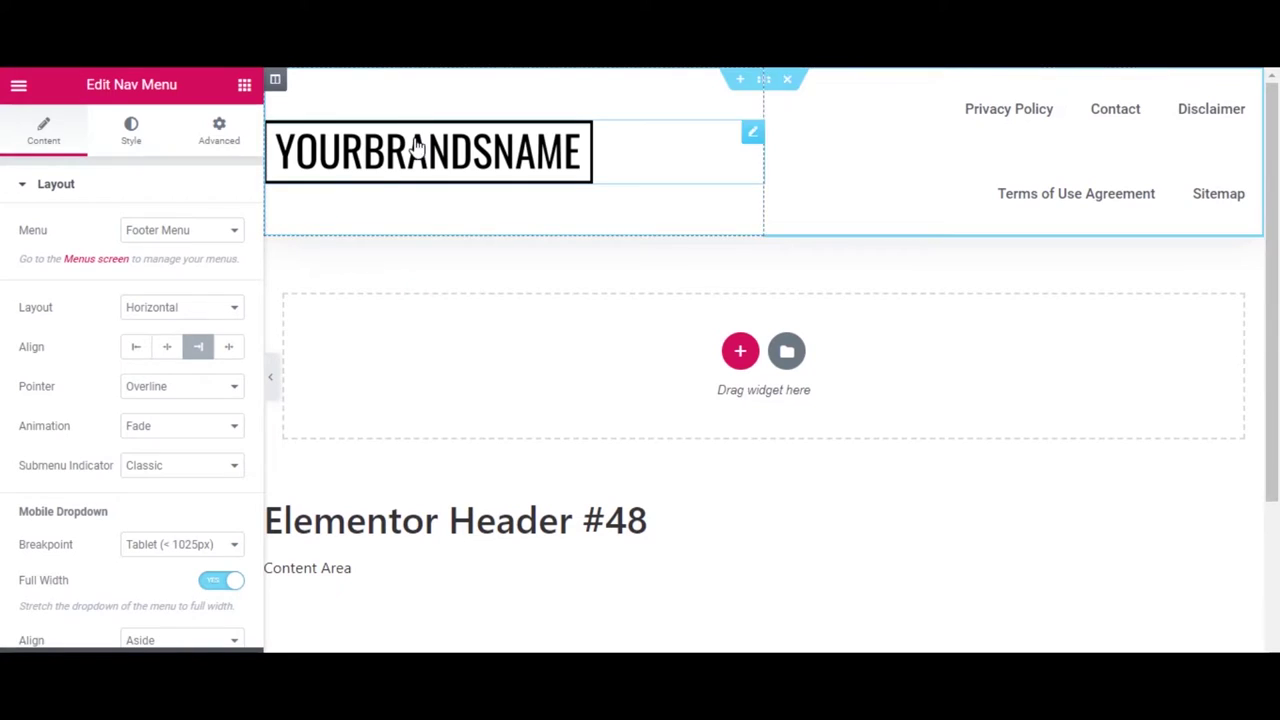
{"action": "left_click", "coordinate": [192, 235]}
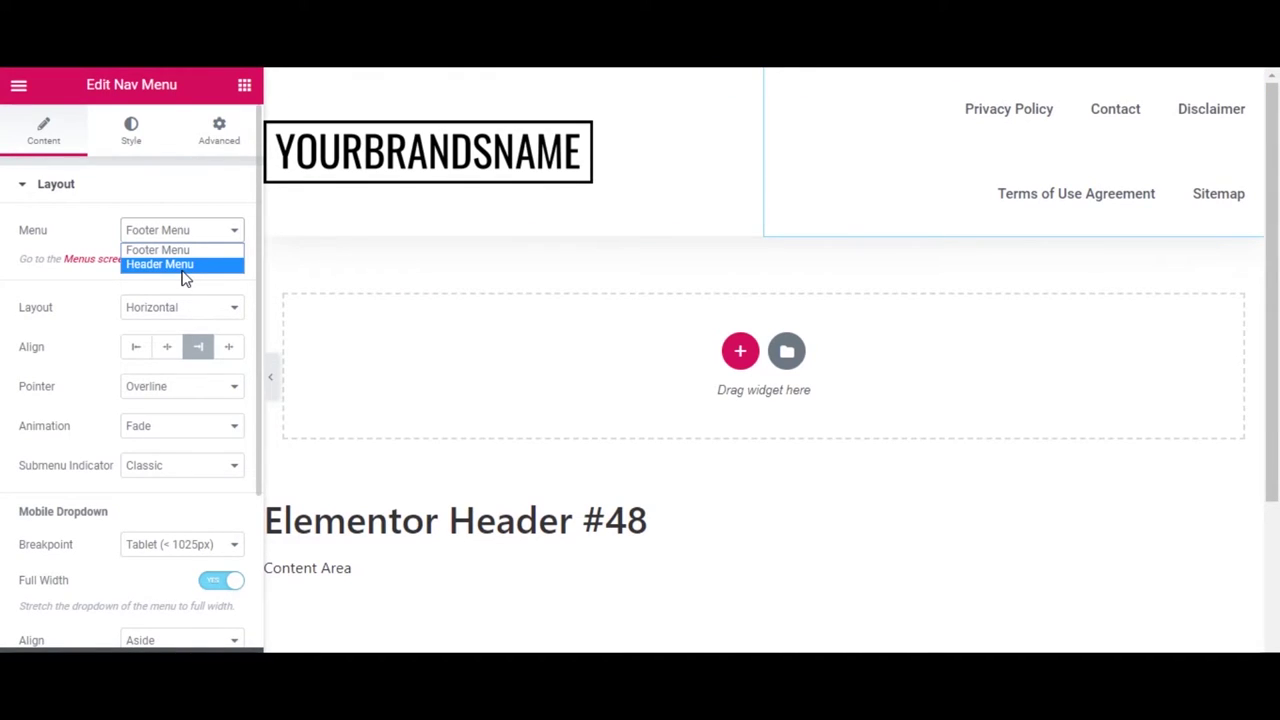
{"action": "left_click", "coordinate": [183, 271]}
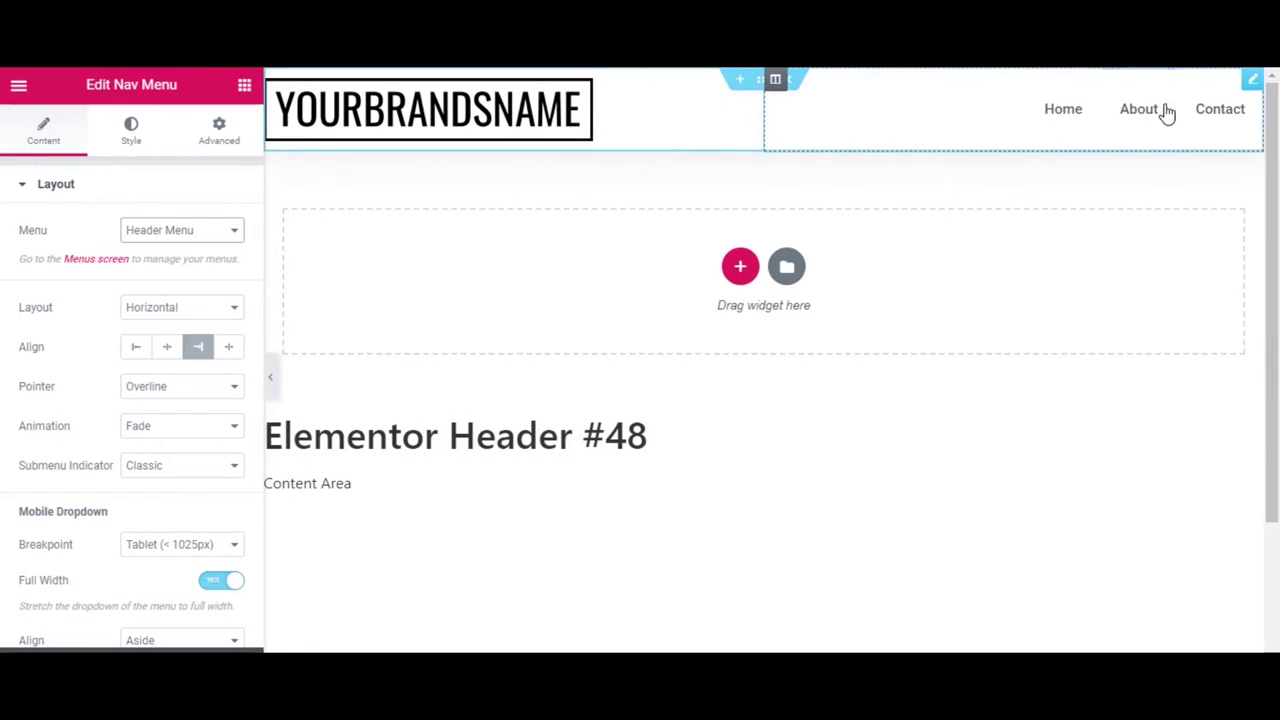
{"action": "left_click", "coordinate": [200, 394]}
{"action": "left_click", "coordinate": [184, 406]}
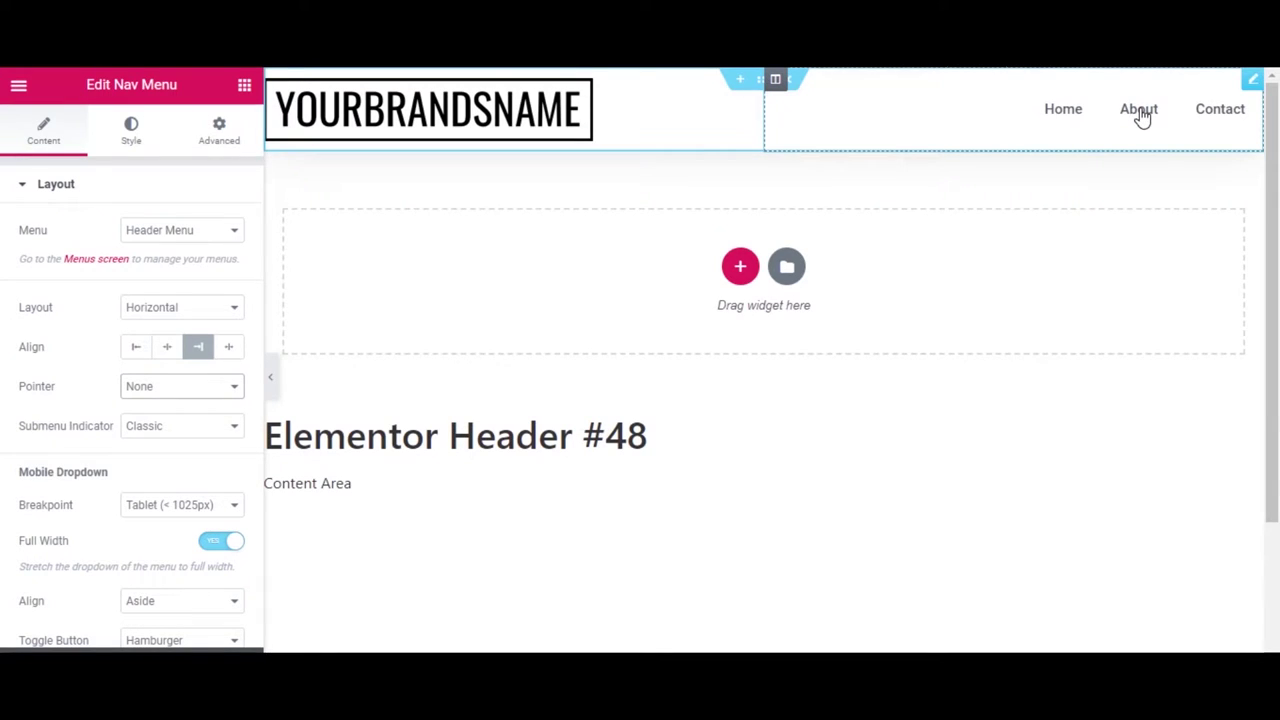
Set the hover text color of the nav menu's main items to #d00000
{"action": "left_click", "coordinate": [135, 142]}
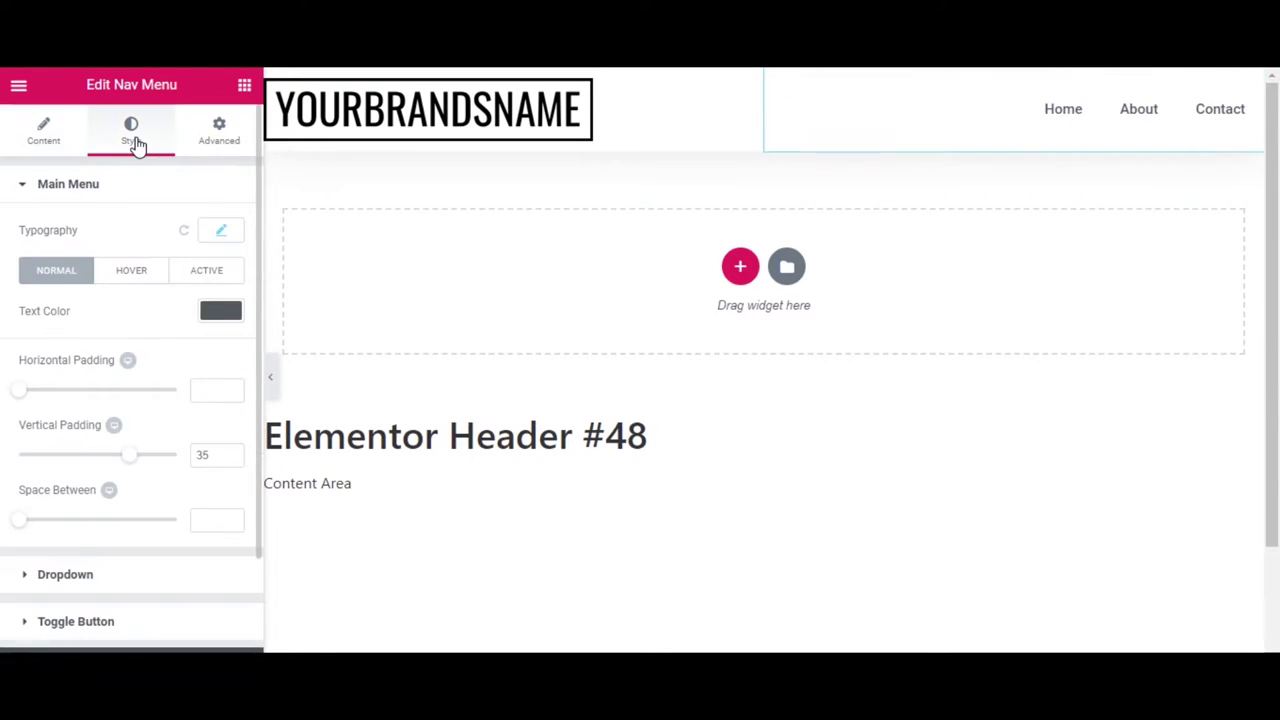
{"action": "left_click", "coordinate": [130, 276]}
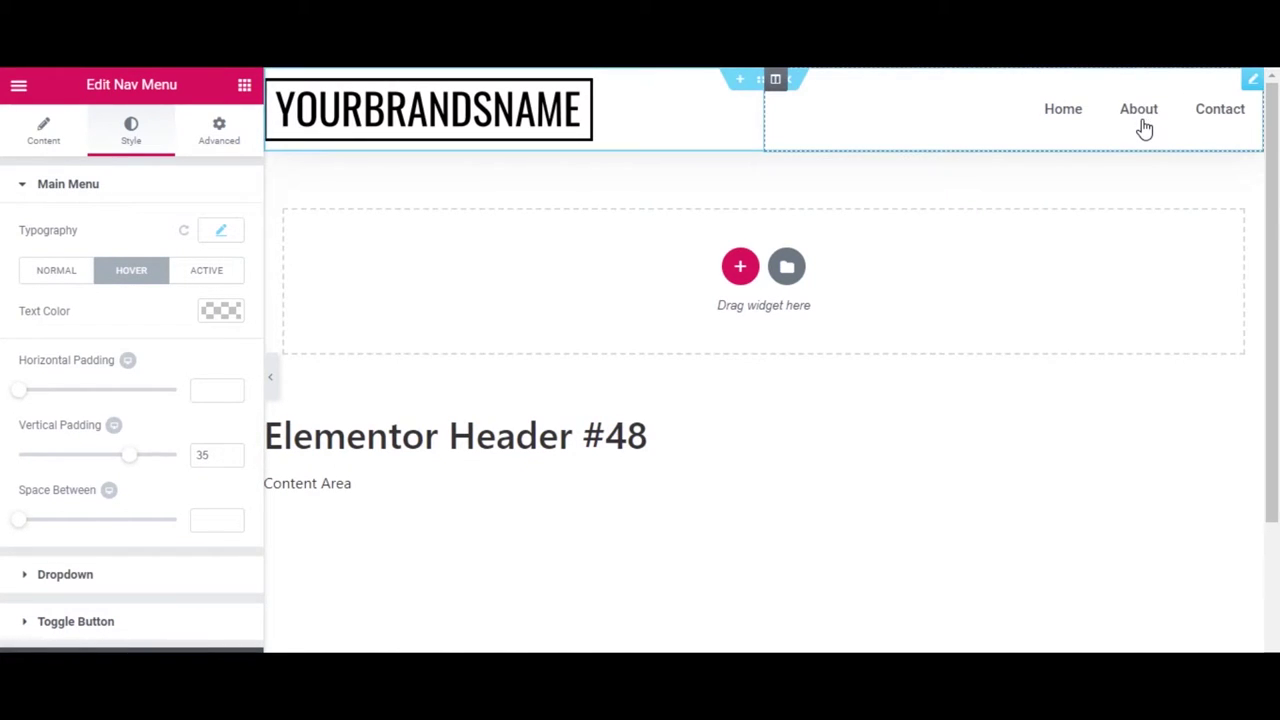
{"action": "left_click", "coordinate": [226, 314]}
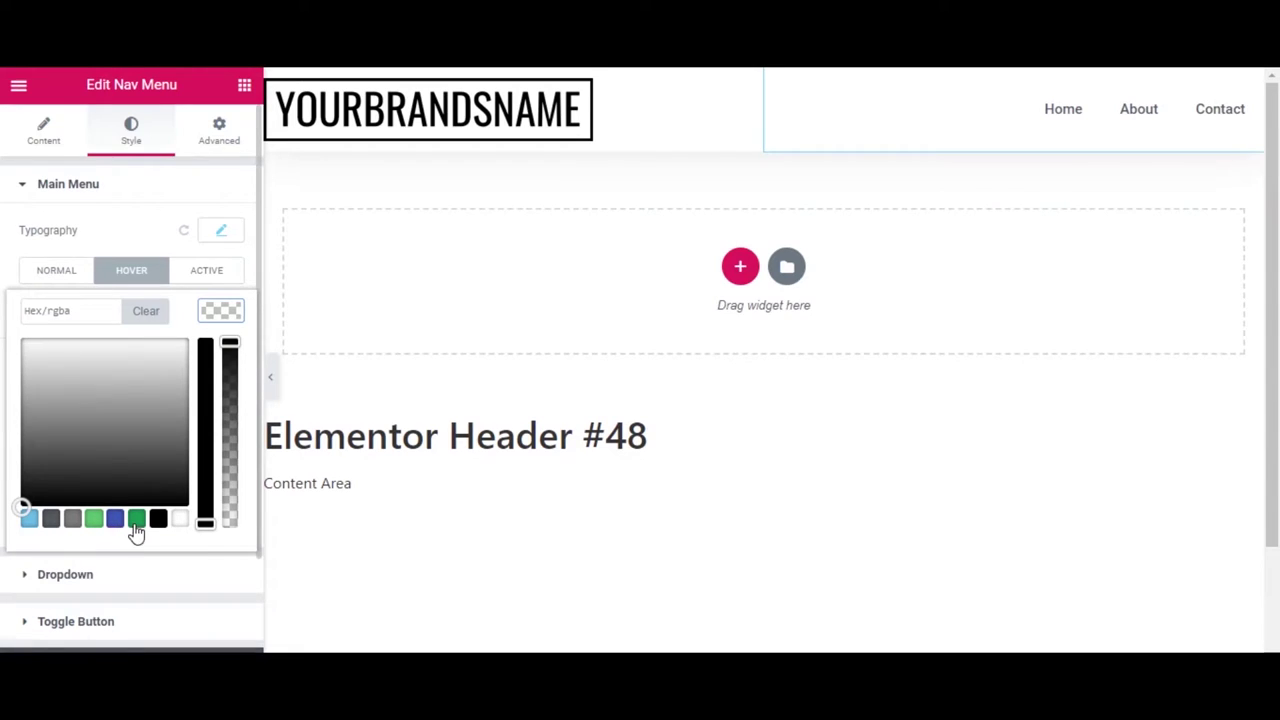
{"action": "left_click", "coordinate": [85, 311]}
{"action": "type", "text": "#d00000"}
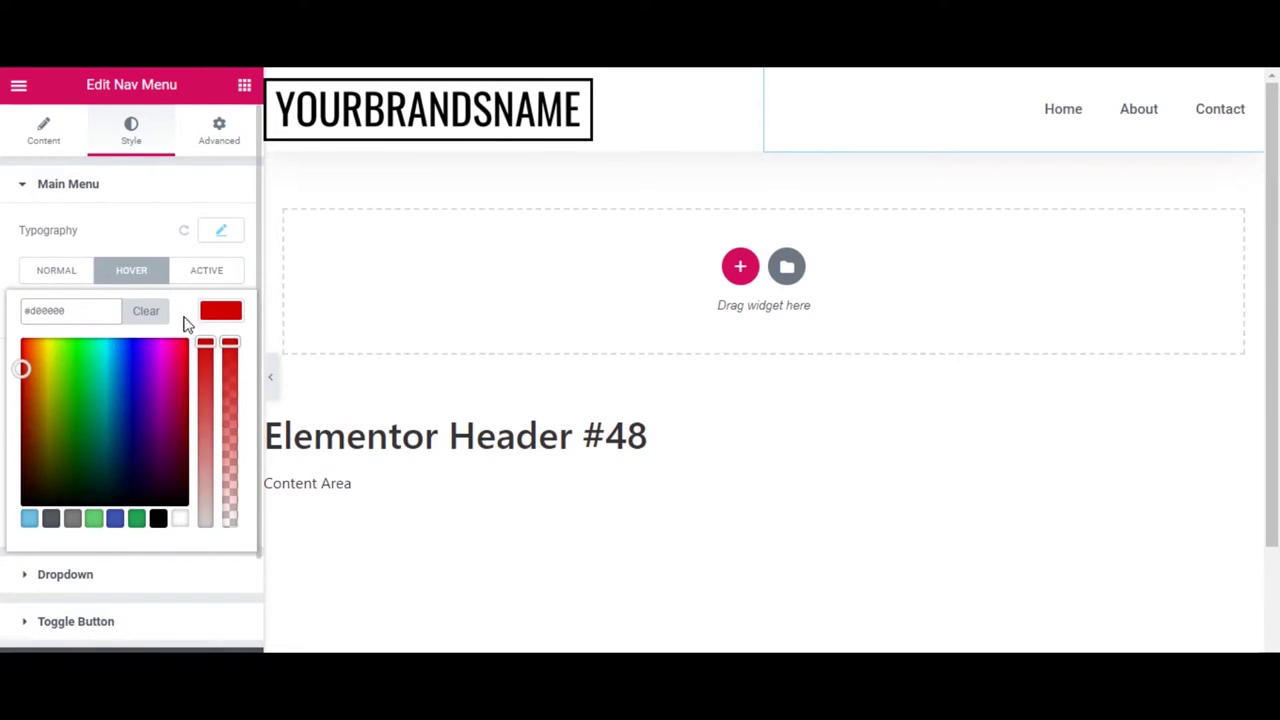
{"action": "left_click", "coordinate": [228, 320]}
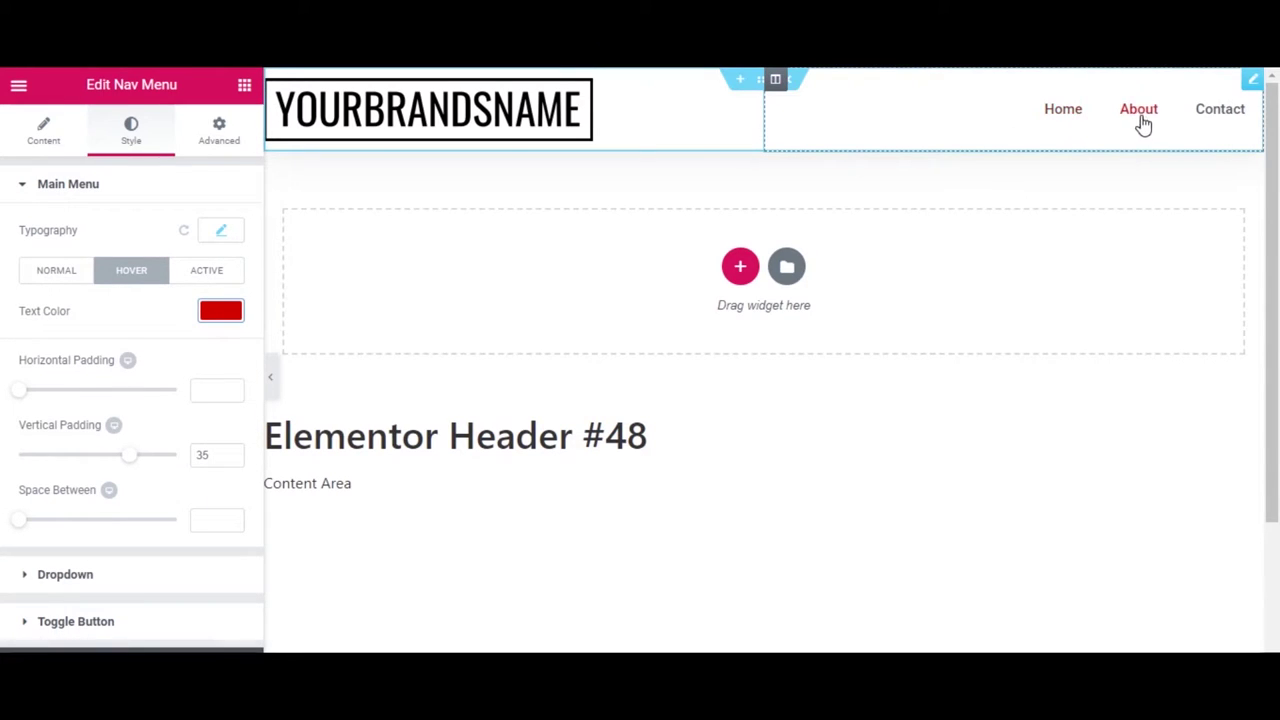
Set the active text color of the nav menu's main items to the grey swatch #7a7a7a
{"action": "left_click", "coordinate": [198, 280]}
{"action": "left_click", "coordinate": [222, 312]}
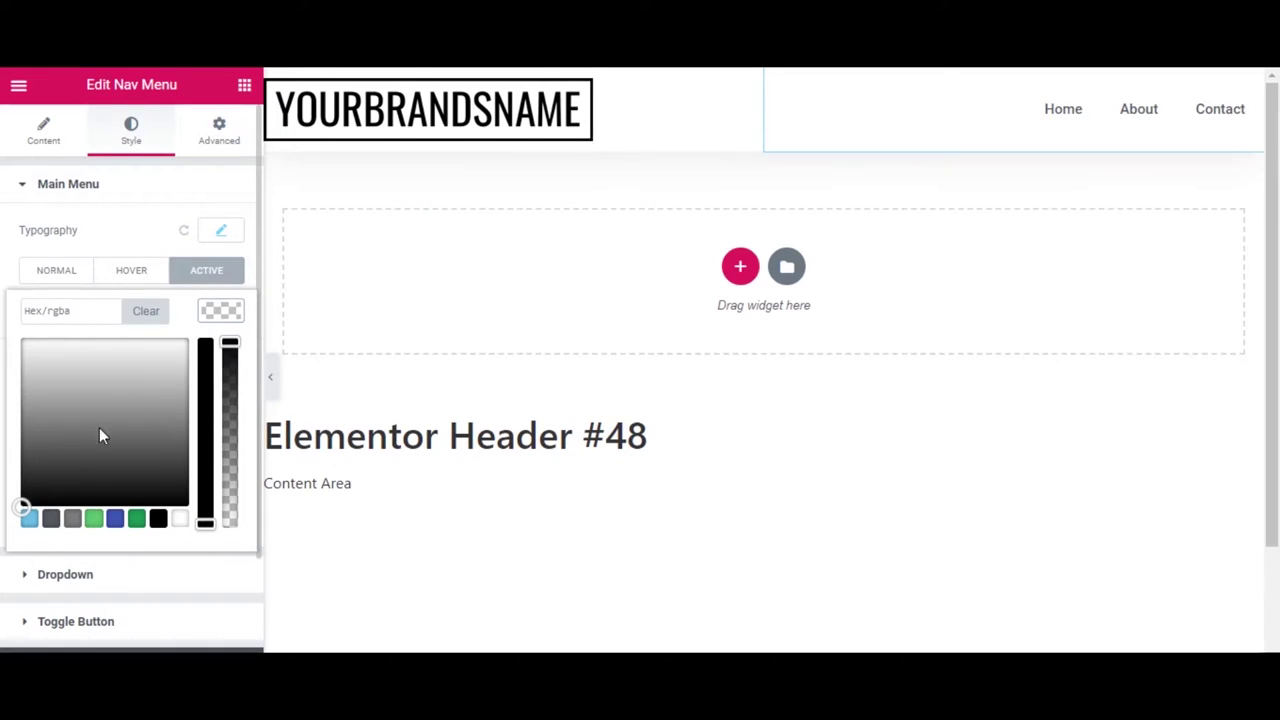
{"action": "left_click", "coordinate": [72, 520]}
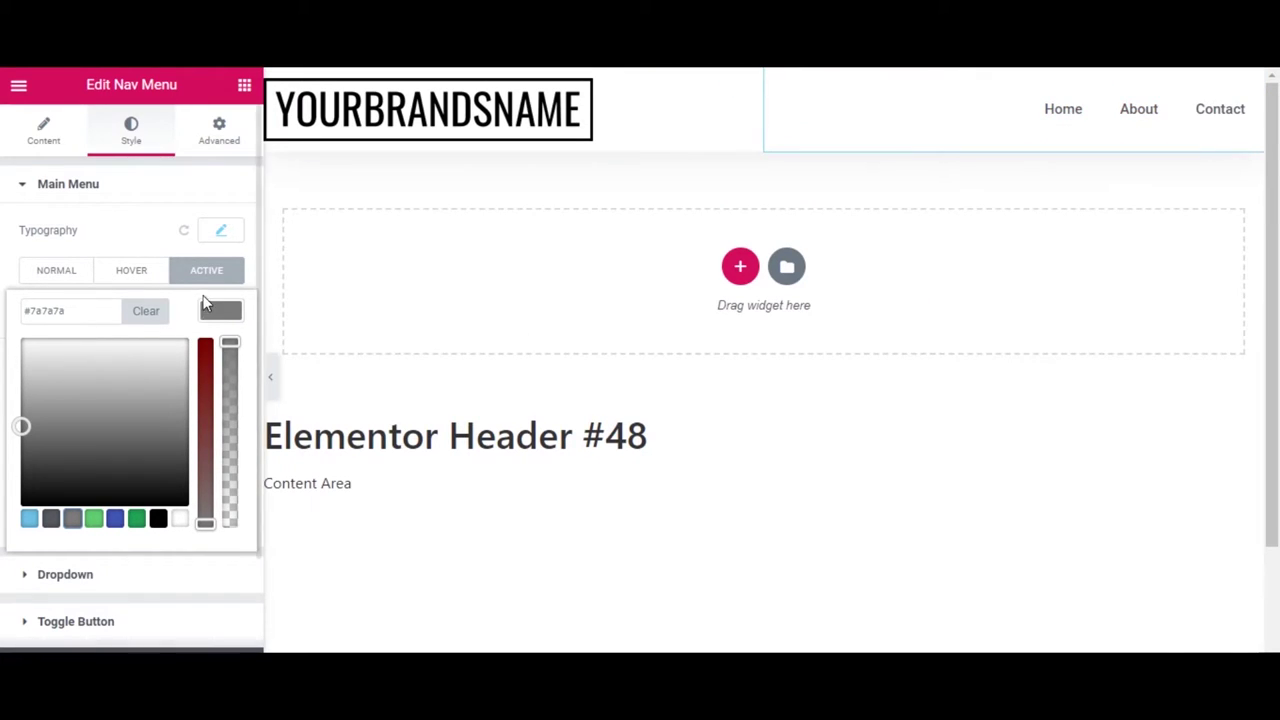
{"action": "left_click", "coordinate": [230, 314]}
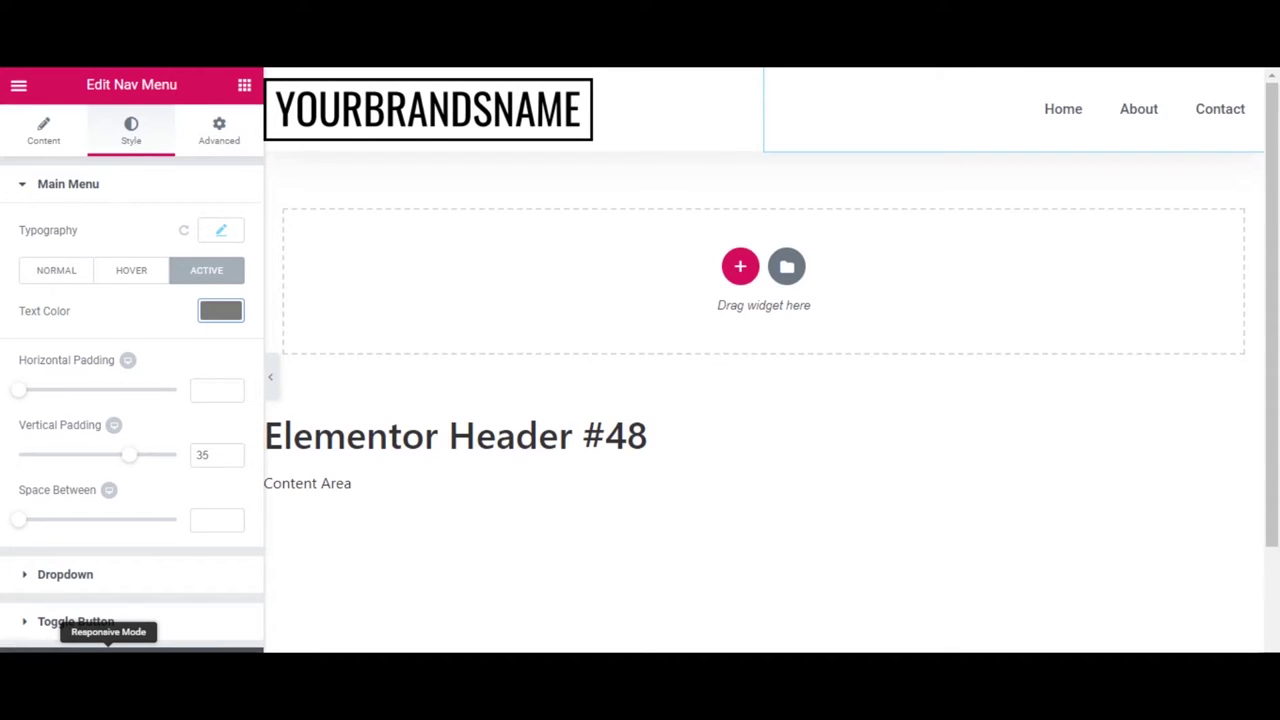
Preview the header at tablet and mobile sizes to examine the logo and menu toggle
{"action": "left_click", "coordinate": [108, 649]}
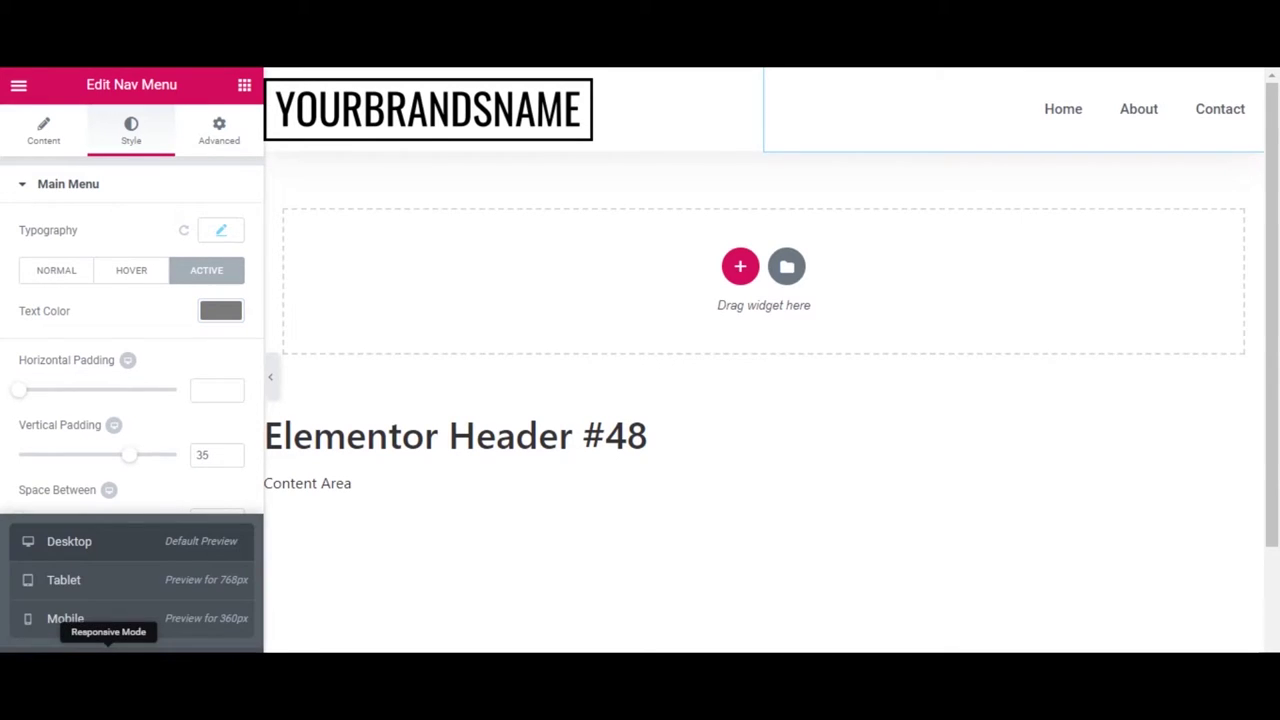
{"action": "left_click", "coordinate": [131, 597]}
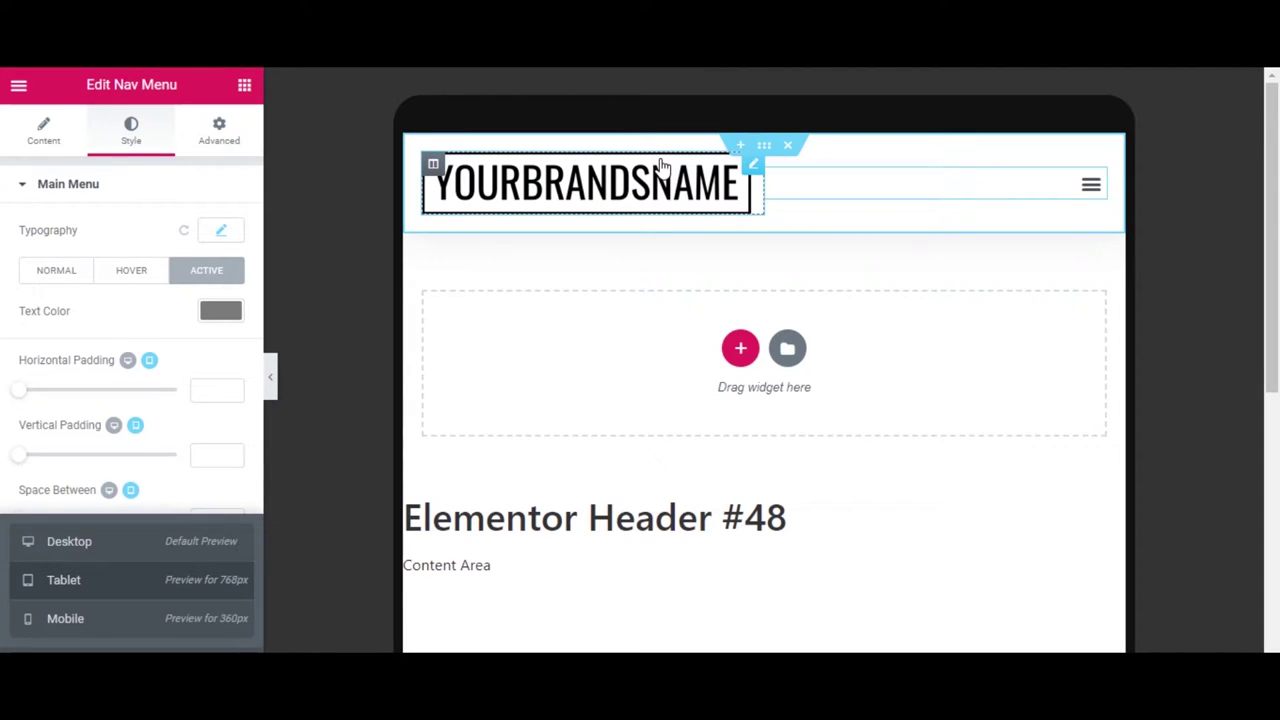
{"action": "left_click", "coordinate": [110, 631]}
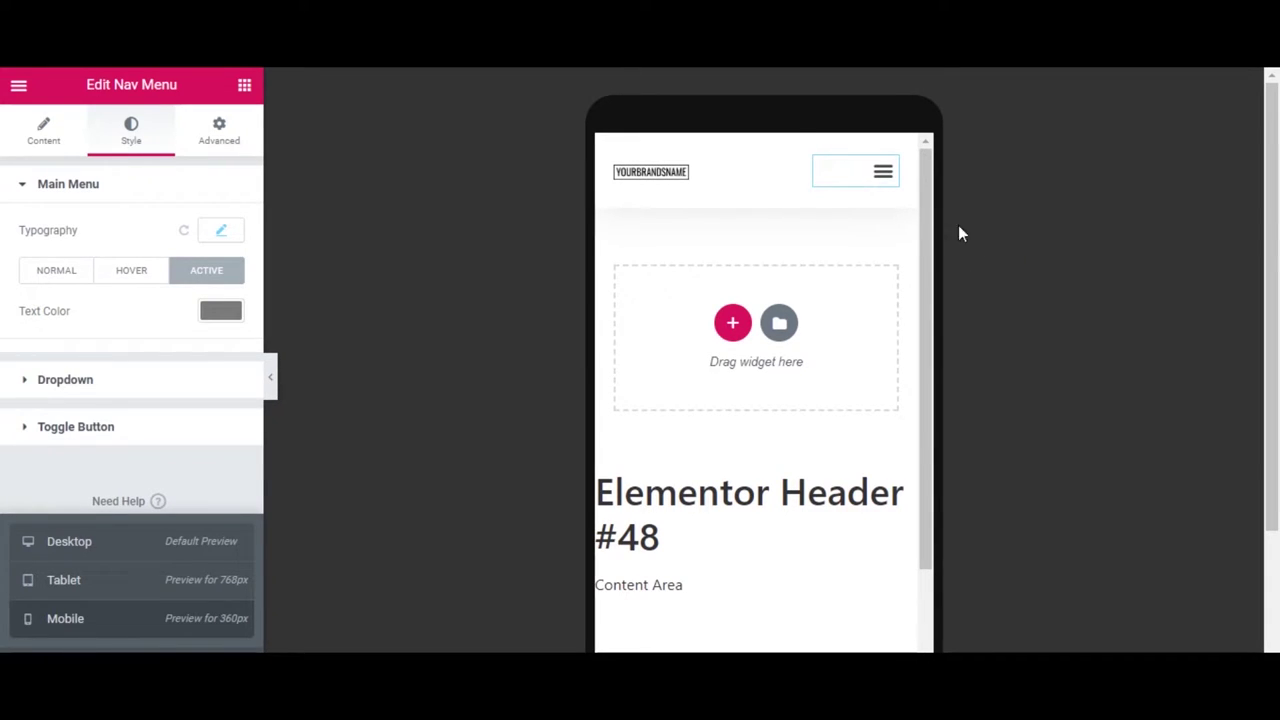
{"action": "mouse_move", "coordinate": [829, 178]}
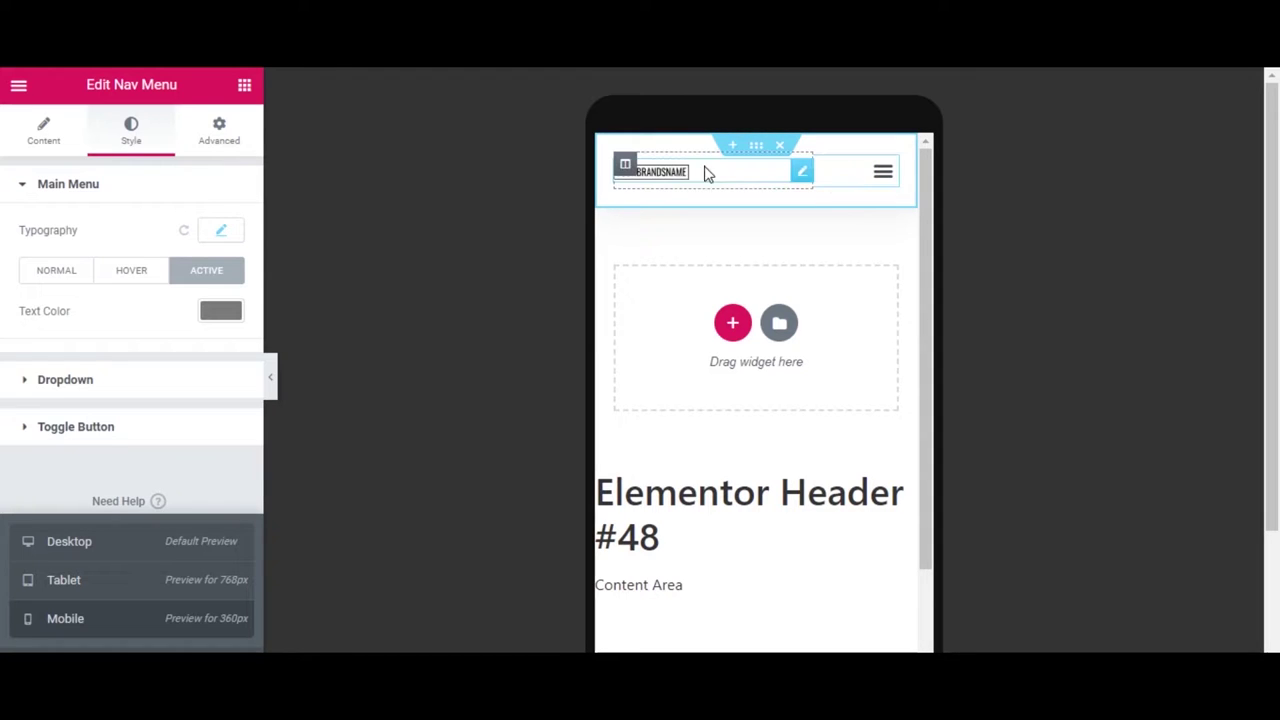
Left-align the site logo and set its width to 100% for the mobile view
{"action": "left_click", "coordinate": [802, 177]}
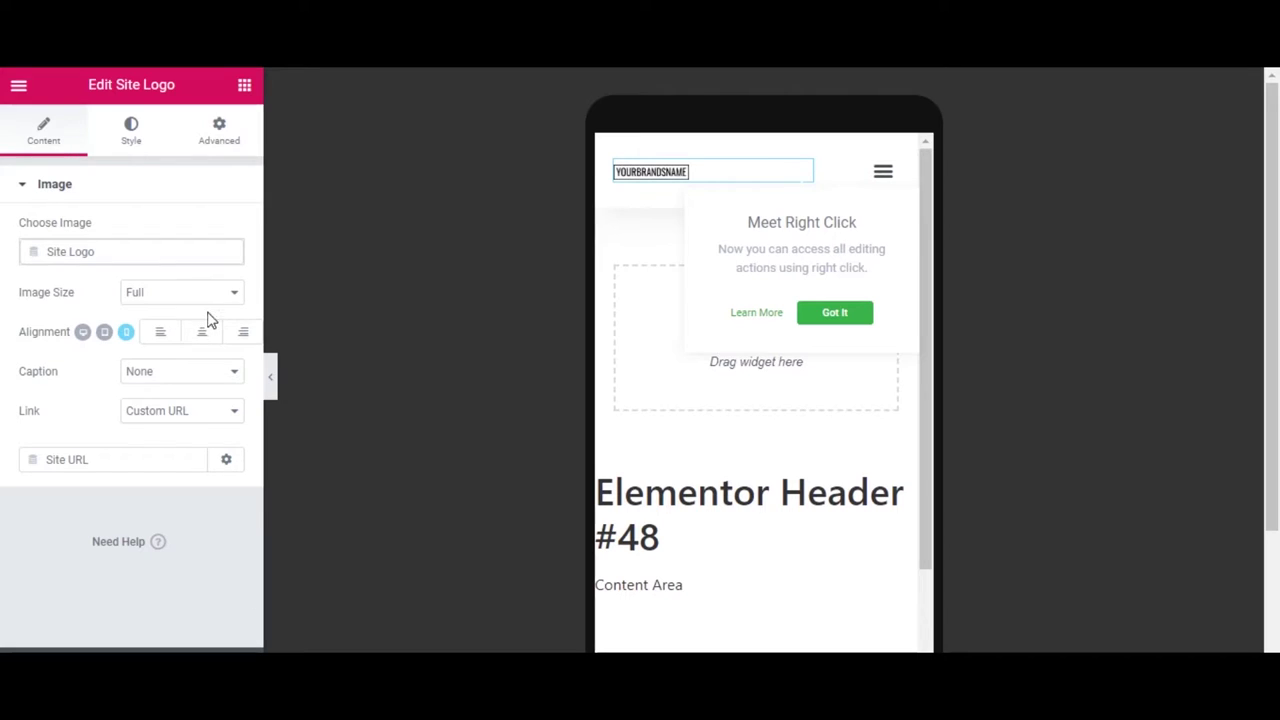
{"action": "left_click", "coordinate": [128, 334]}
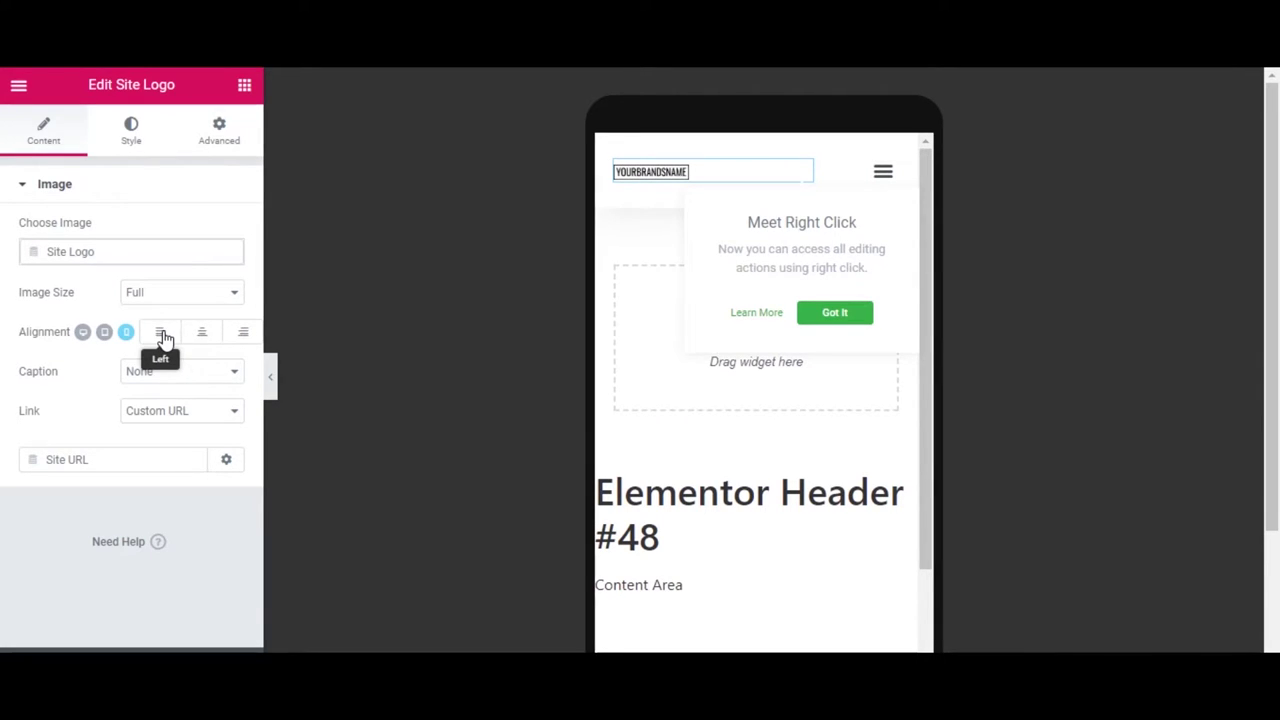
{"action": "left_click", "coordinate": [163, 336]}
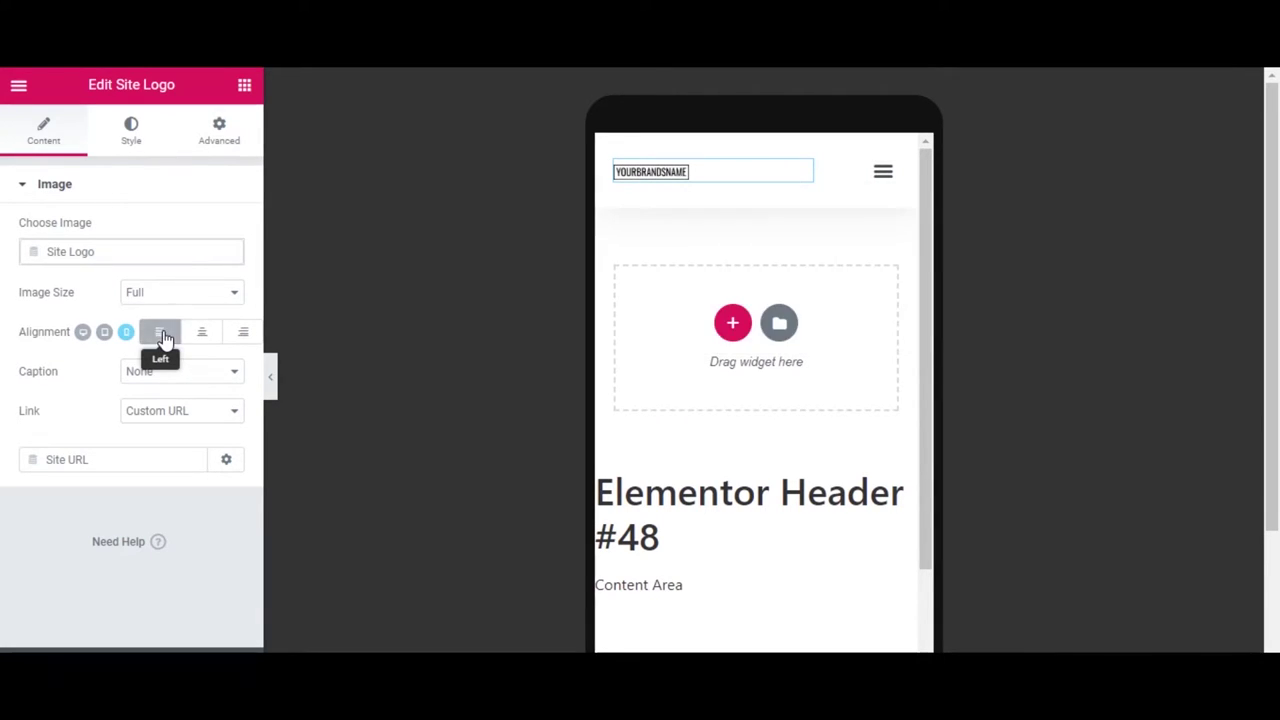
{"action": "left_click", "coordinate": [133, 137]}
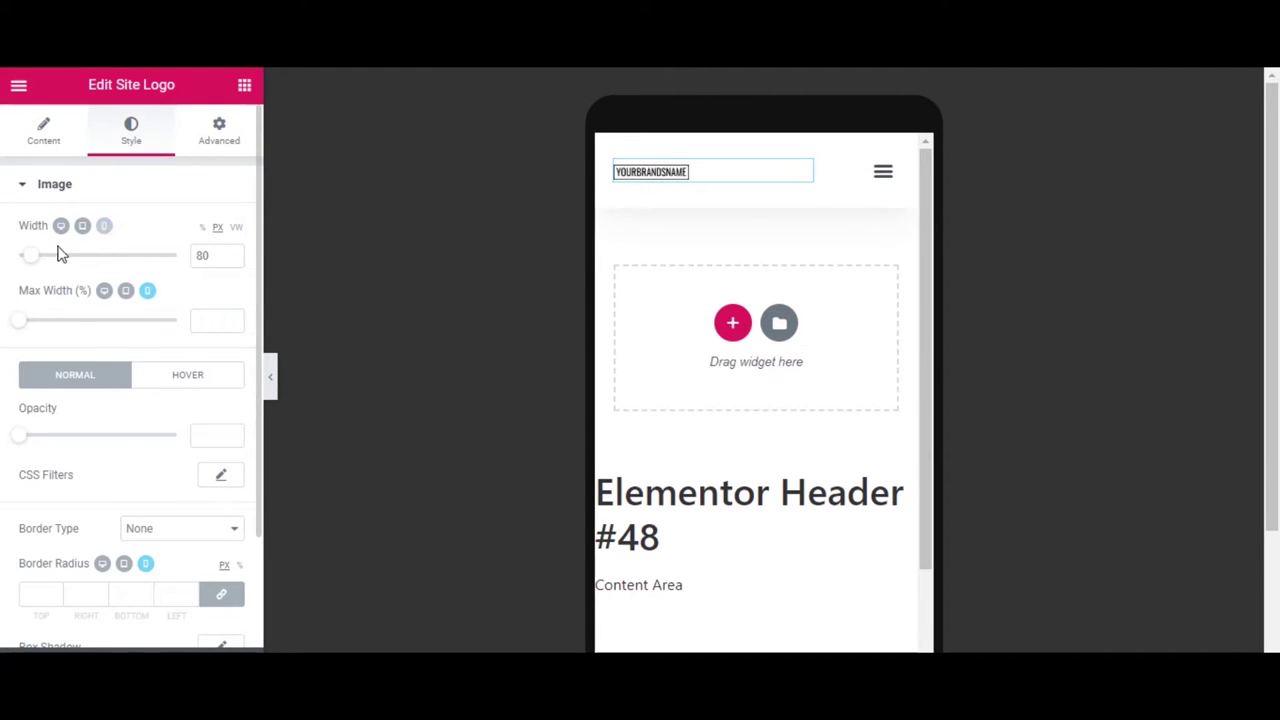
{"action": "left_click", "coordinate": [203, 233]}
{"action": "left_click_drag", "start_coordinate": [24, 264], "coordinate": [251, 277]}
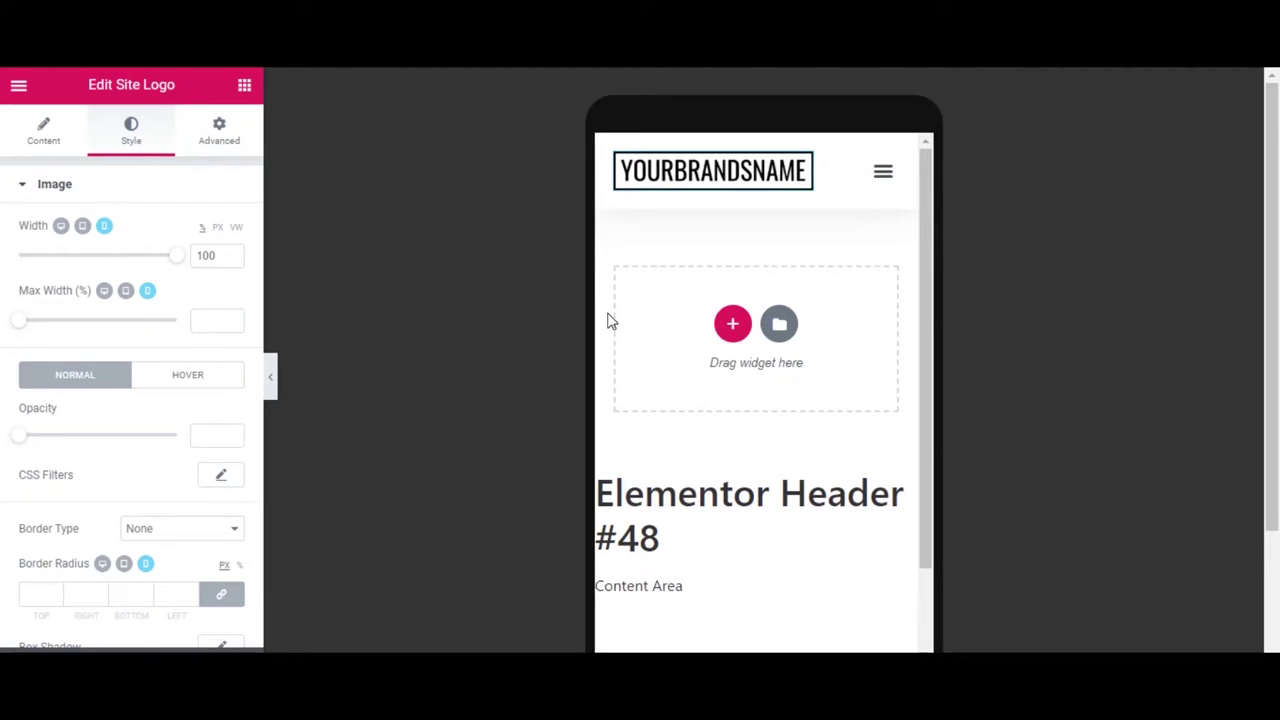
Return to the desktop preview and publish the header template with the condition Include Entire Site
{"action": "left_click", "coordinate": [110, 648]}
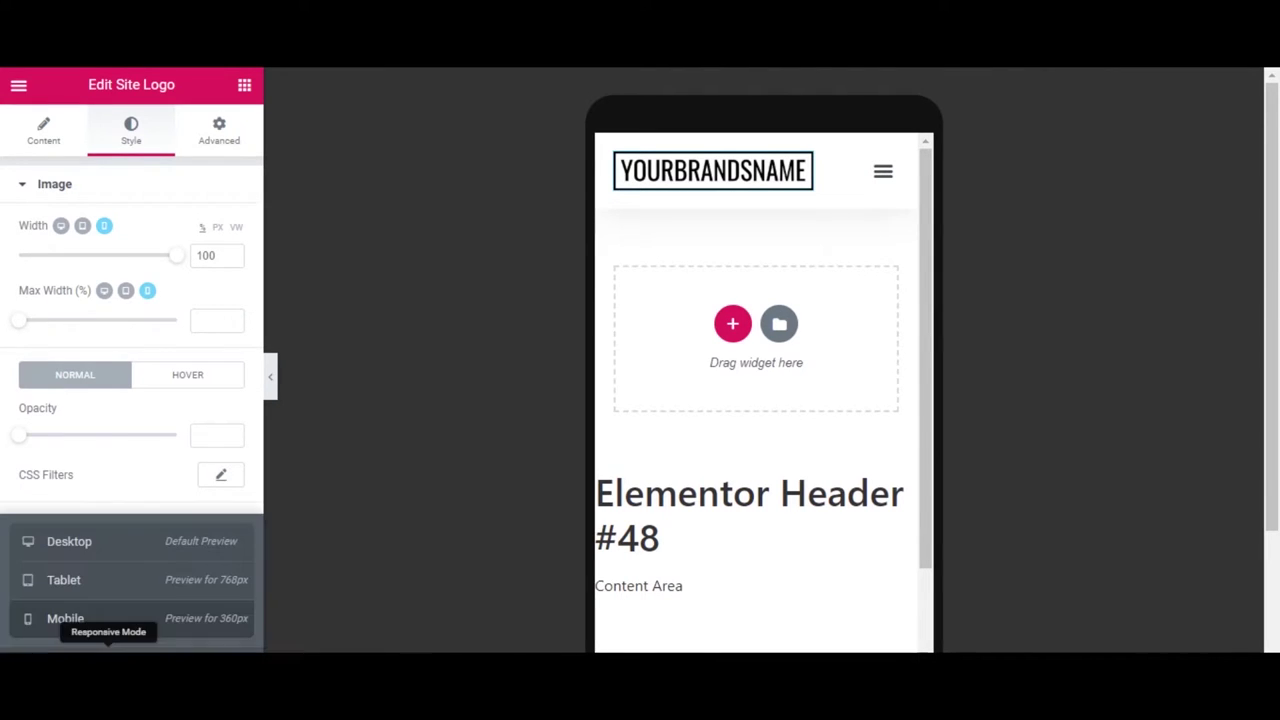
{"action": "left_click", "coordinate": [118, 550]}
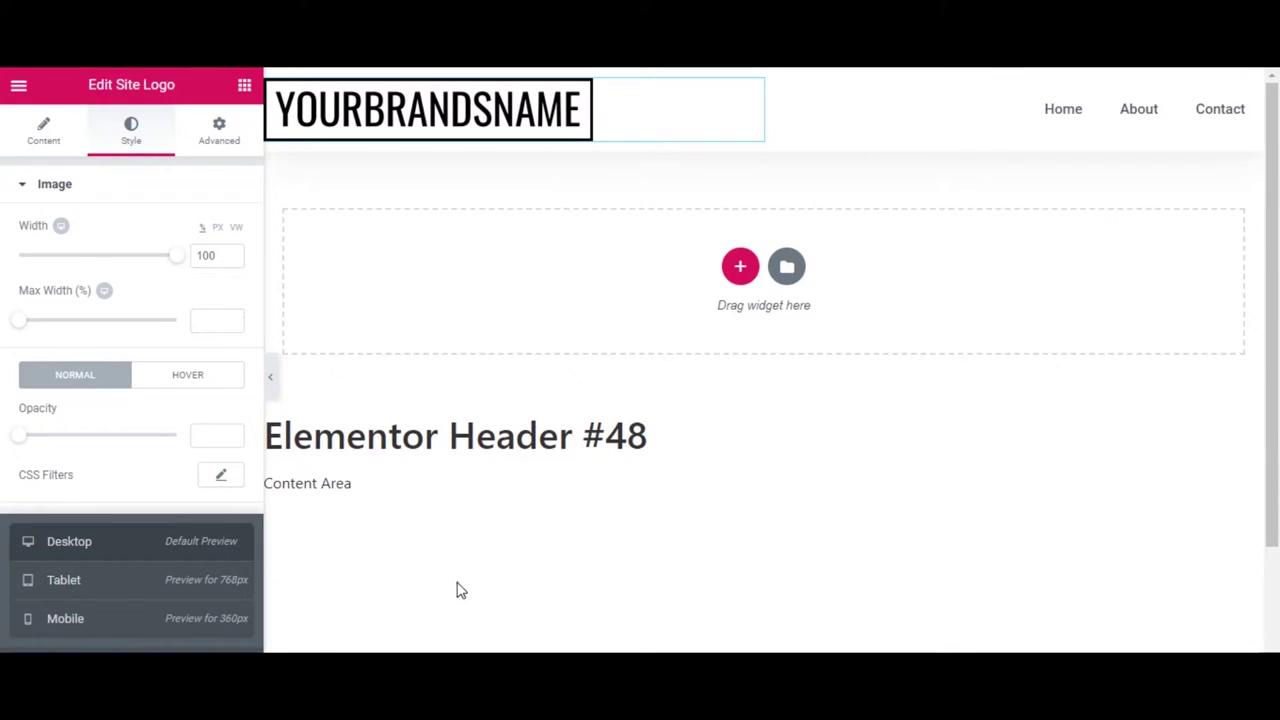
{"action": "left_click", "coordinate": [200, 668]}
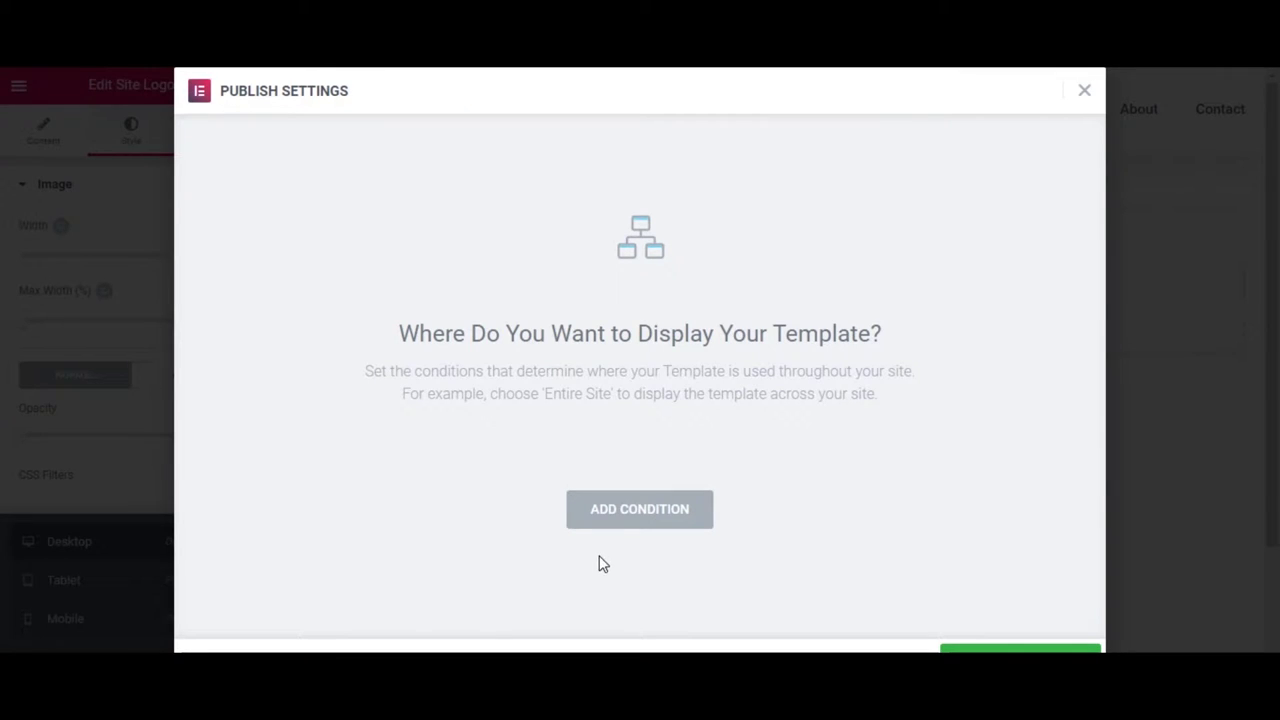
{"action": "left_click", "coordinate": [619, 521]}
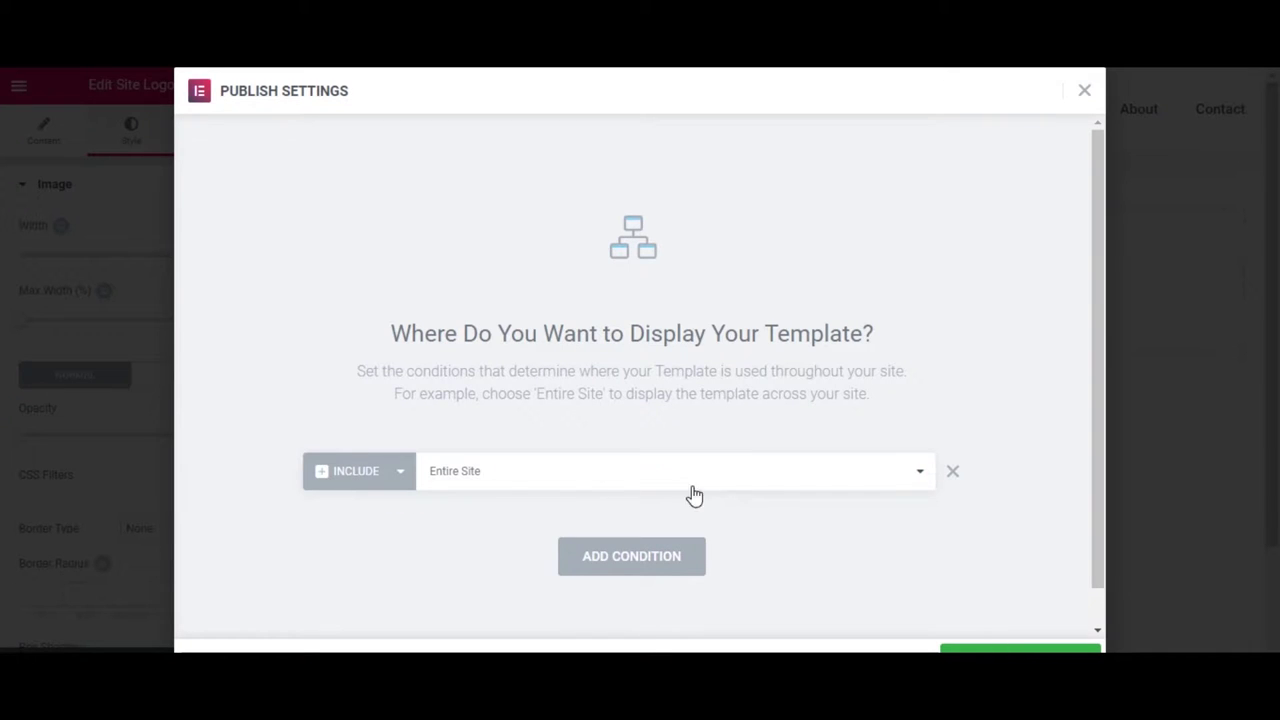
{"action": "left_click", "coordinate": [988, 650]}
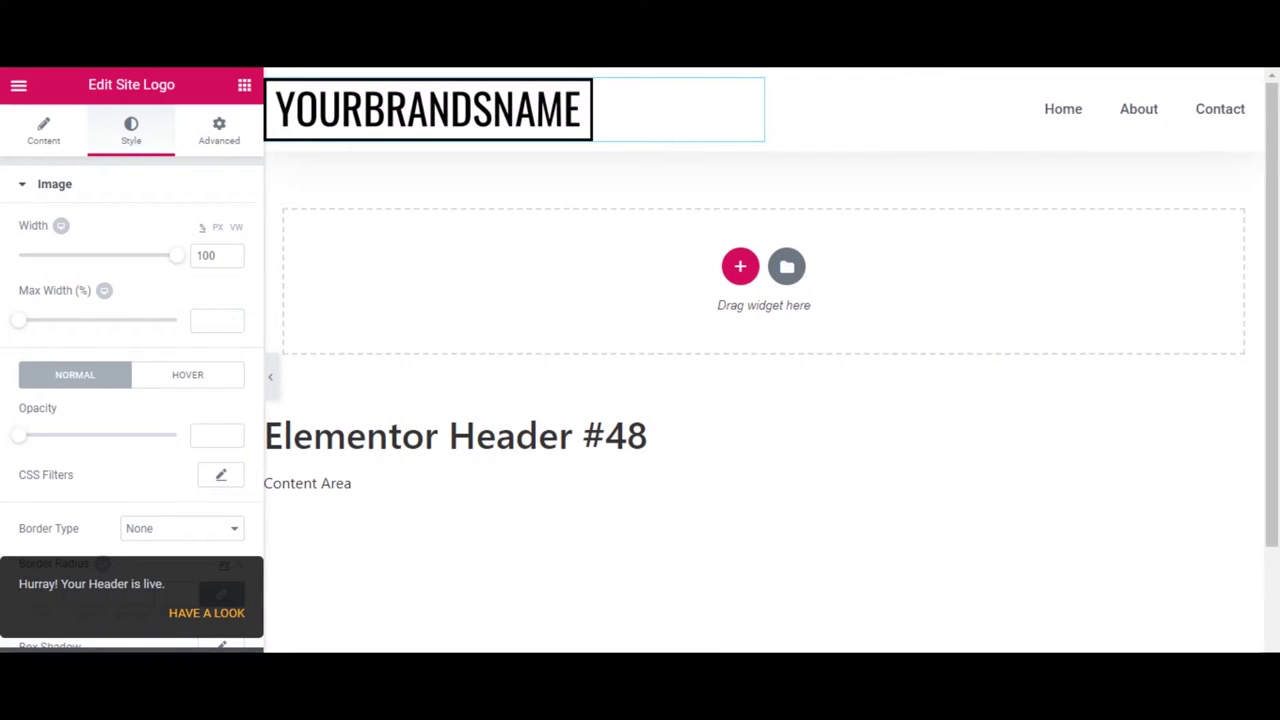
Preview the published header on the live home page
{"action": "scroll", "coordinate": [935, 508], "scroll_direction": "down", "scroll_amount": 2}
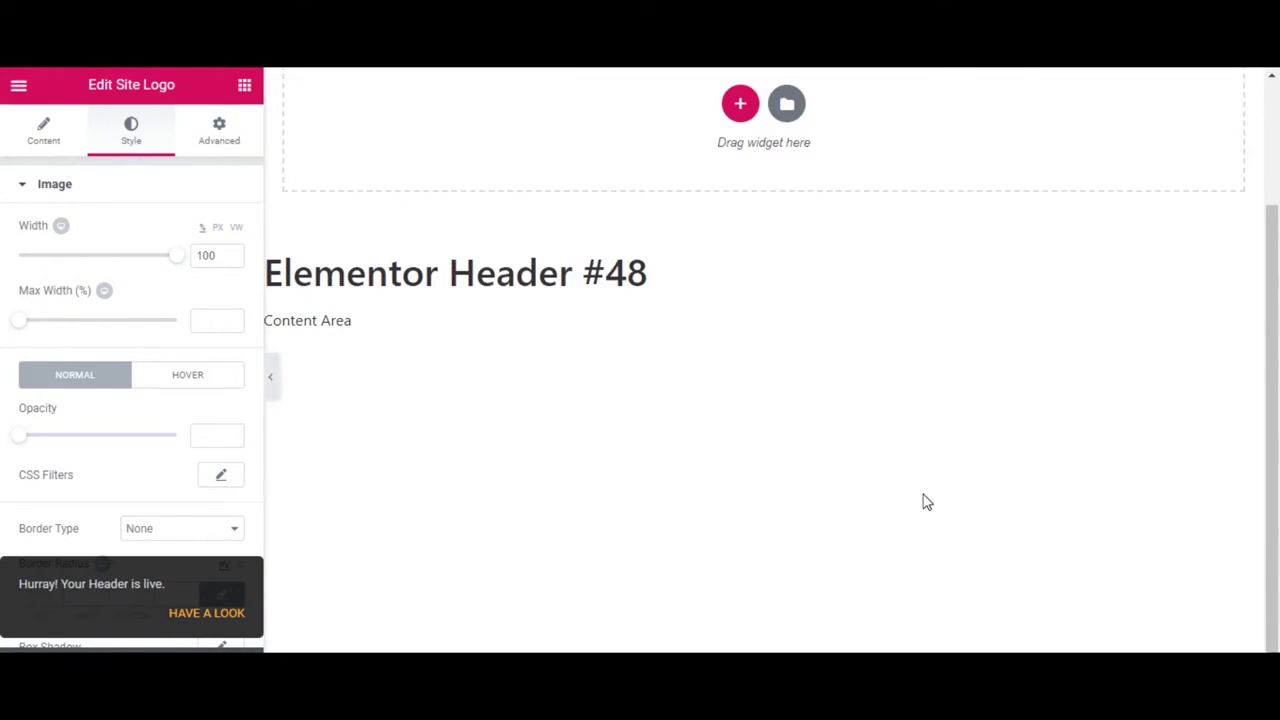
{"action": "scroll", "coordinate": [927, 502], "scroll_direction": "up", "scroll_amount": 2}
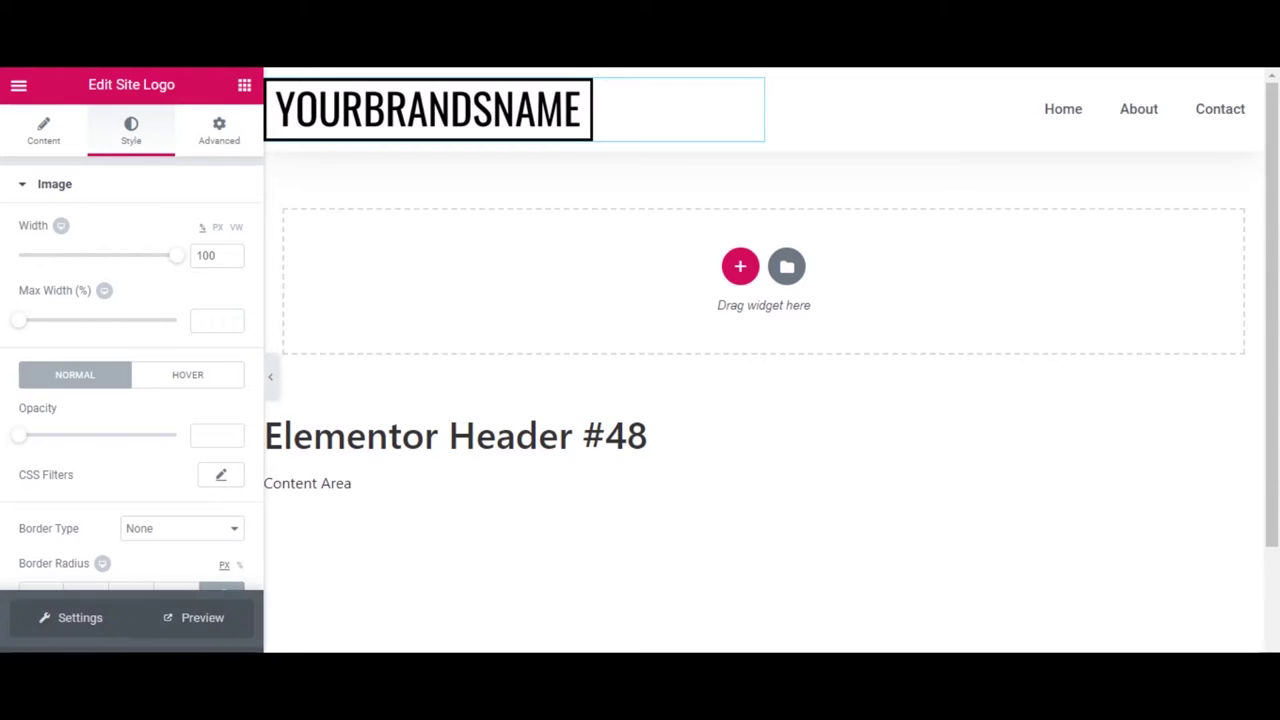
{"action": "left_click", "coordinate": [207, 617]}
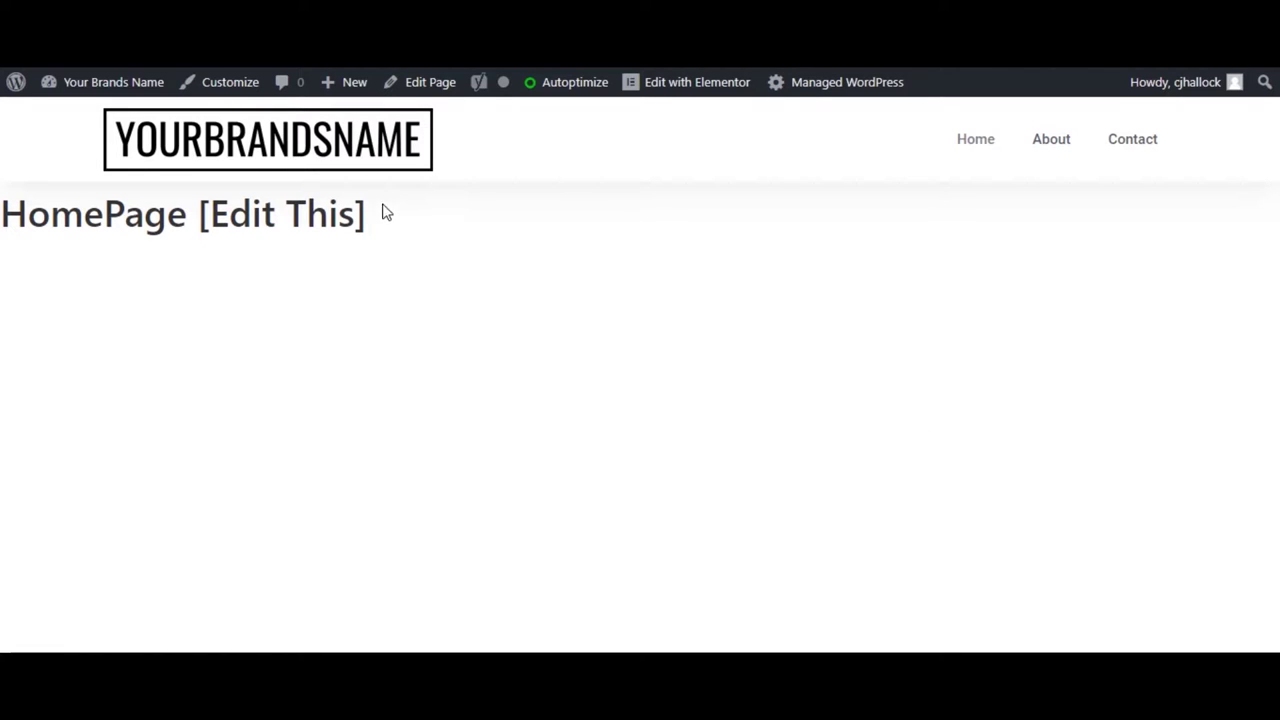
Open the WordPress dashboard in a new browser tab and go to the Theme Builder templates
{"action": "mouse_move", "coordinate": [117, 83]}
{"action": "right_click", "coordinate": [84, 121]}
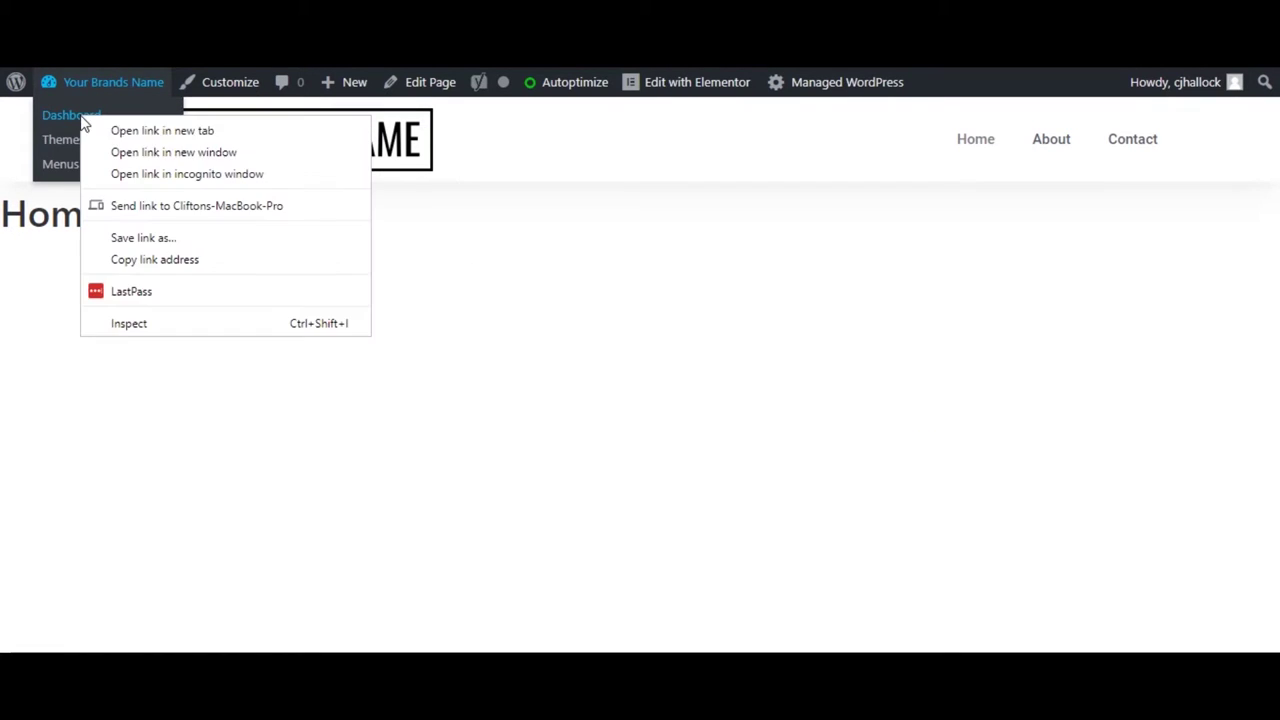
{"action": "left_click", "coordinate": [120, 131]}
{"action": "key", "text": "ctrl+Tab"}
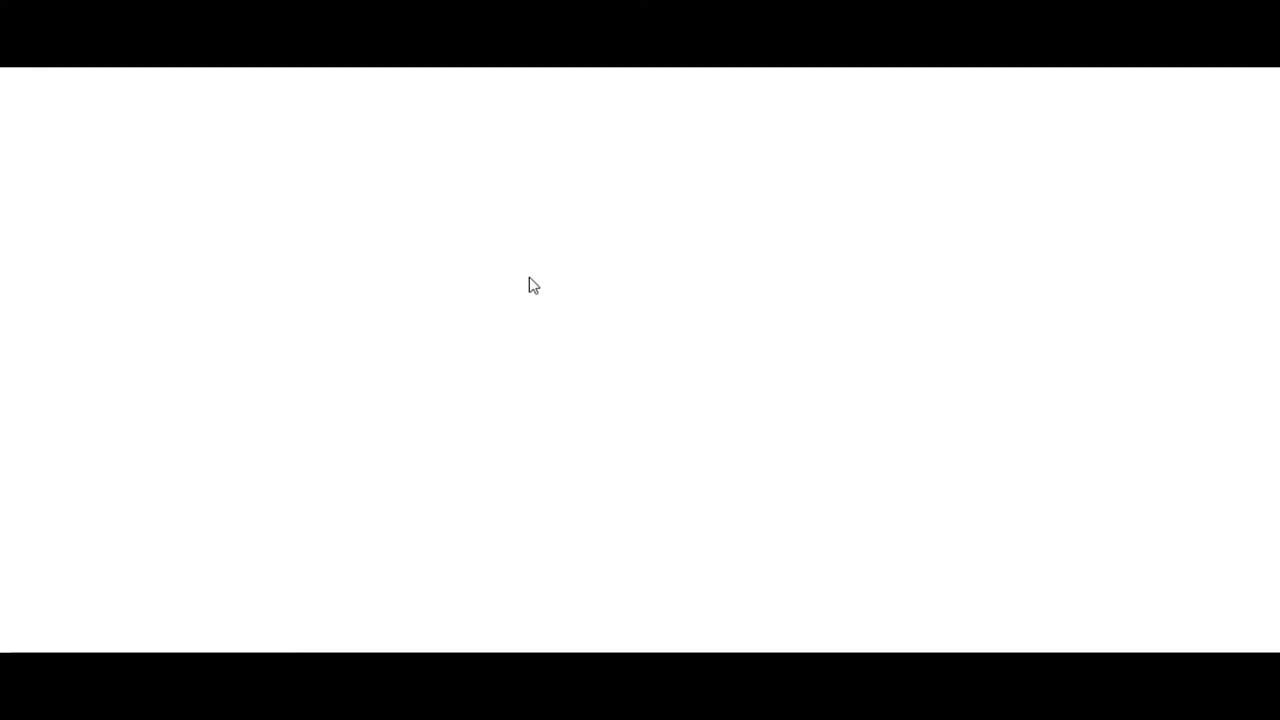
{"action": "mouse_move", "coordinate": [94, 440]}
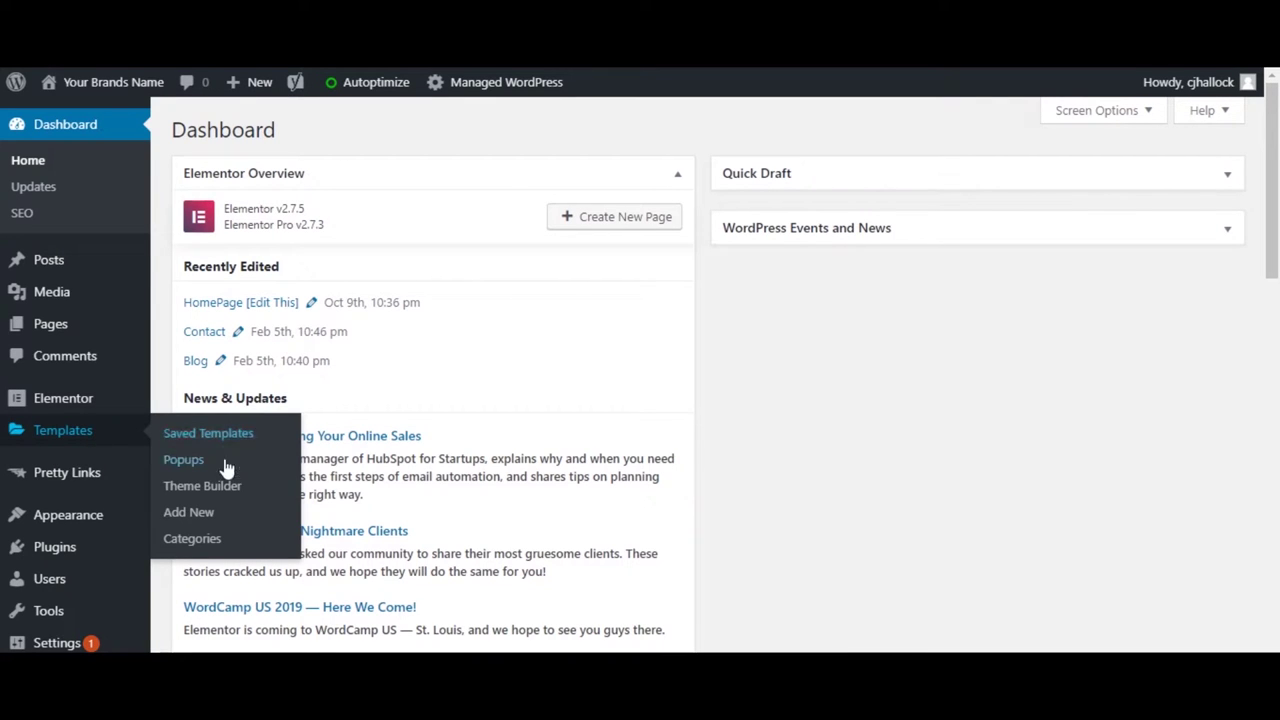
{"action": "left_click", "coordinate": [208, 490]}
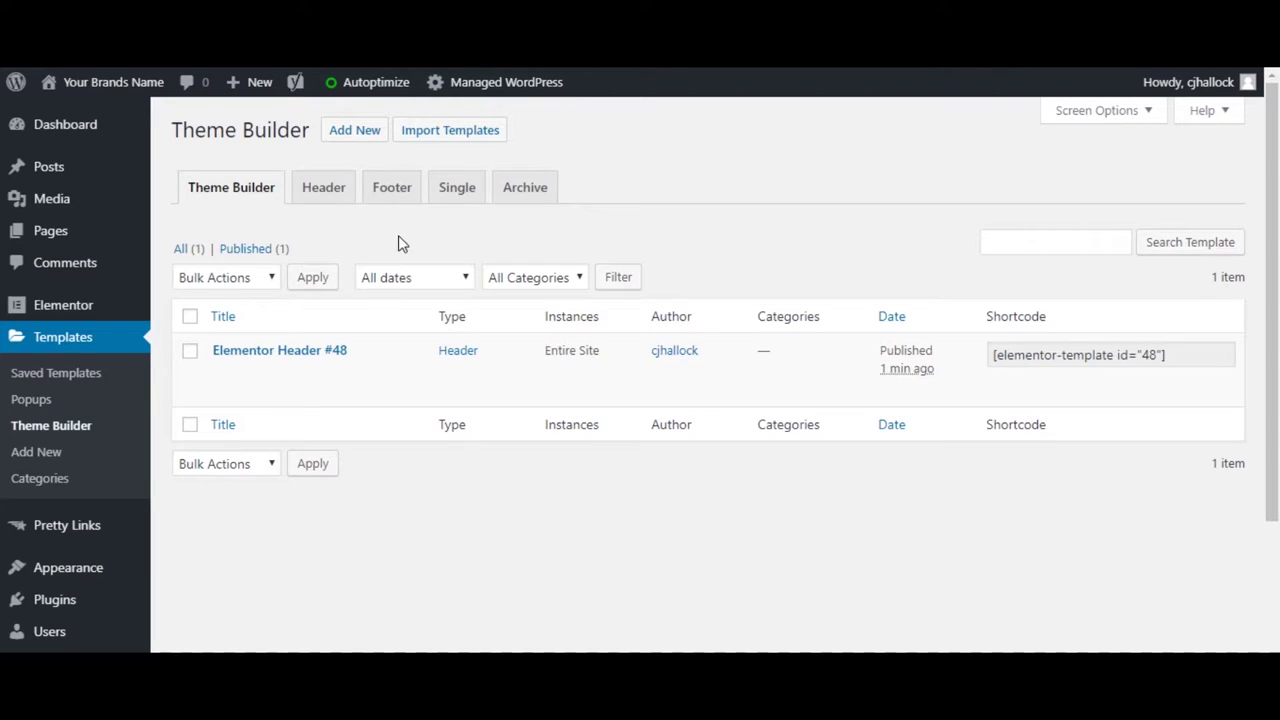
Create a new unnamed template of type Footer in the Theme Builder
{"action": "left_click", "coordinate": [391, 199]}
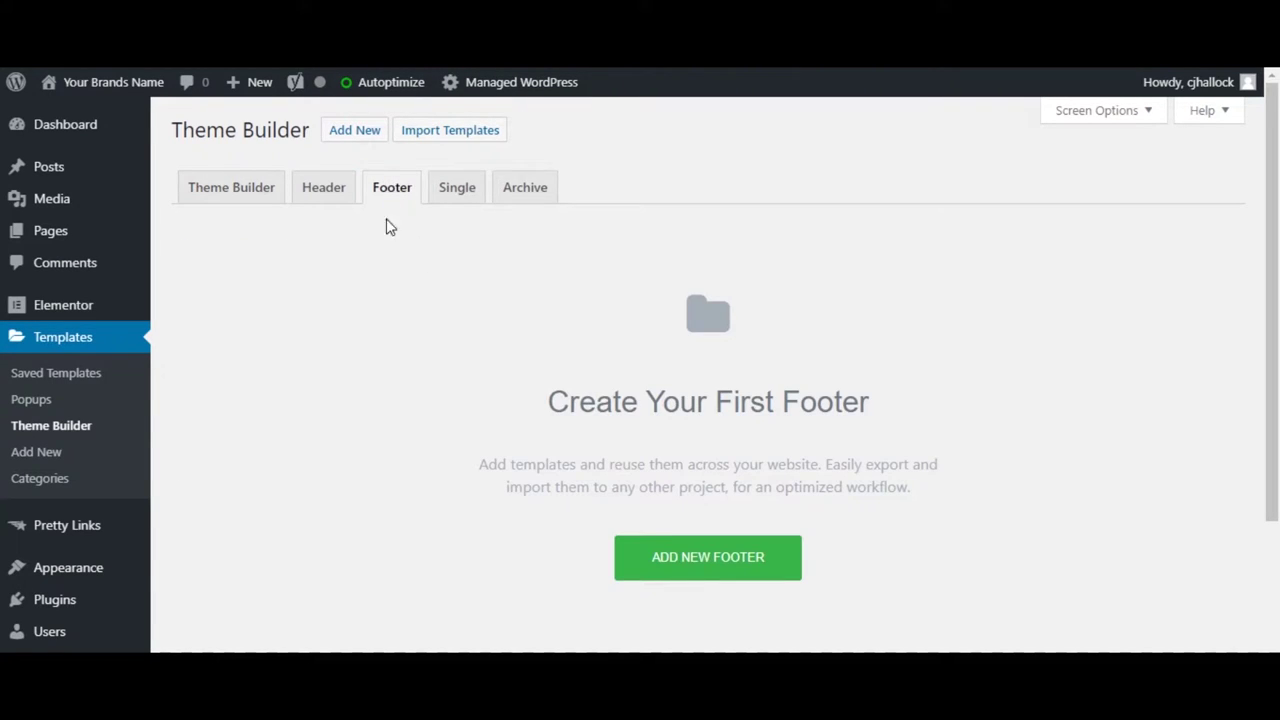
{"action": "left_click", "coordinate": [683, 556]}
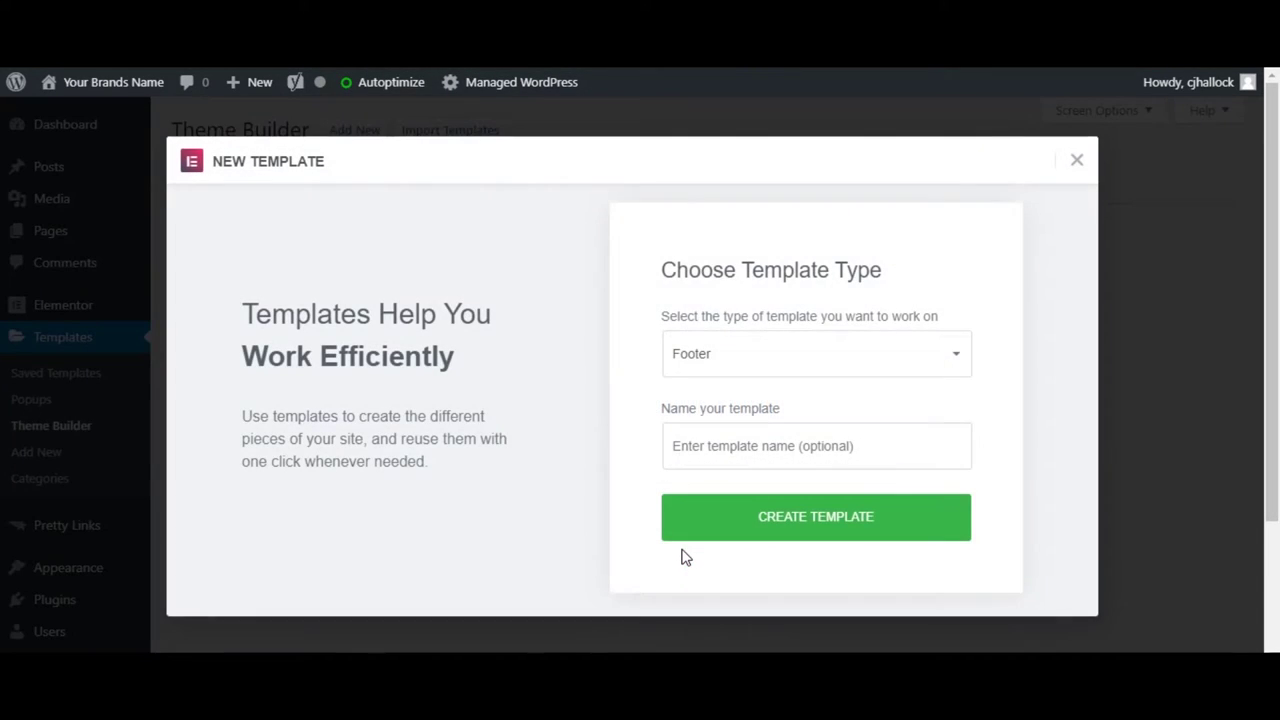
{"action": "left_click", "coordinate": [820, 530]}
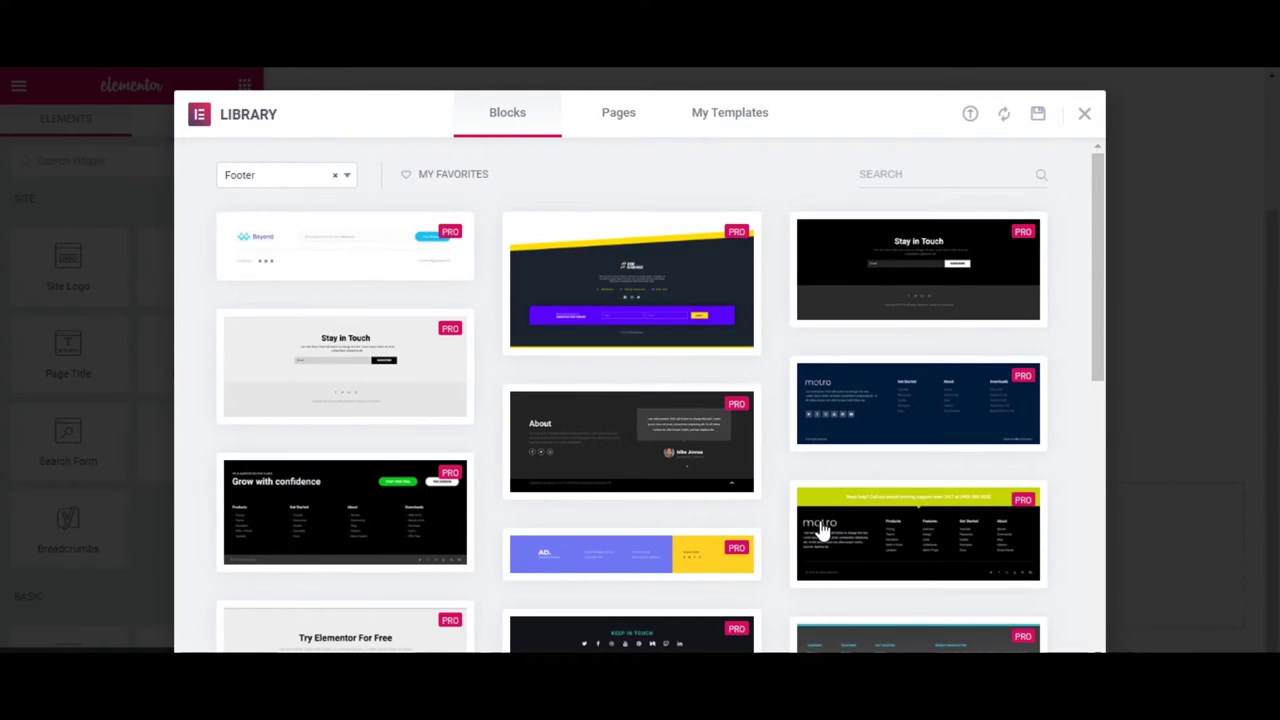
Insert the light grey footer block with a horizontal link menu above a copyright line and social icons
{"action": "mouse_move", "coordinate": [820, 530]}
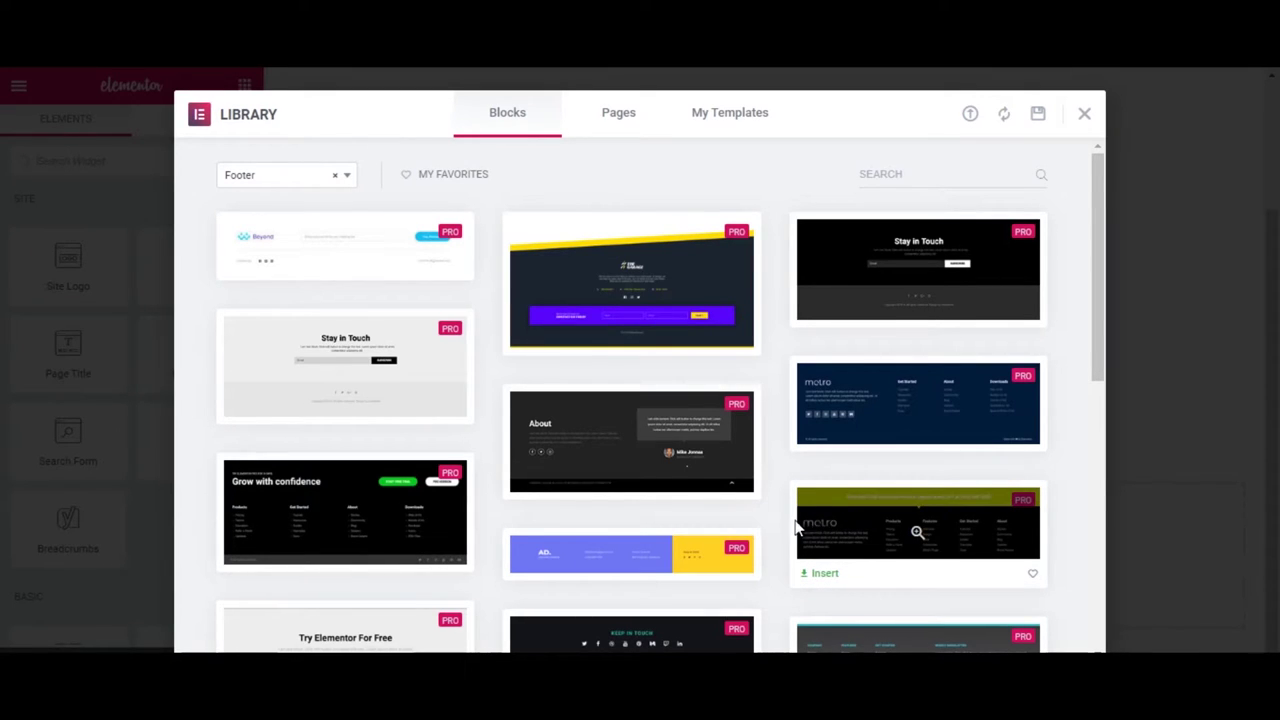
{"action": "scroll", "coordinate": [775, 510], "scroll_direction": "down", "scroll_amount": 10}
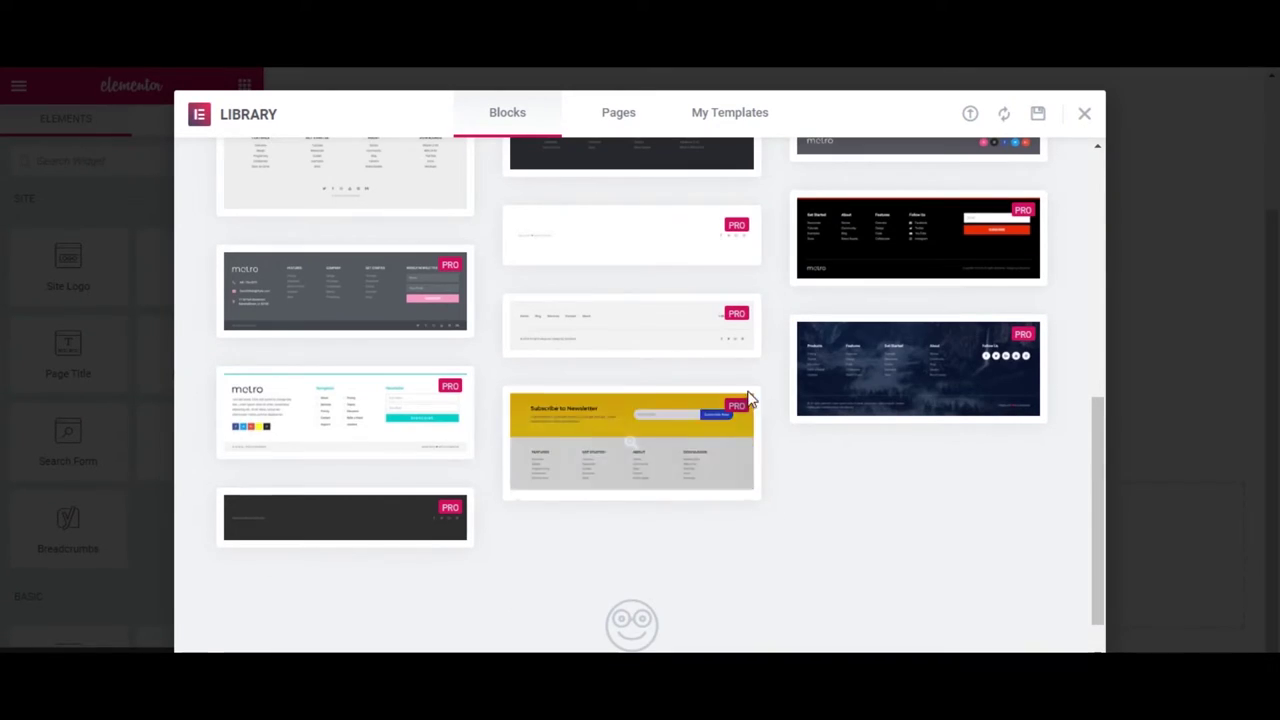
{"action": "mouse_move", "coordinate": [710, 342]}
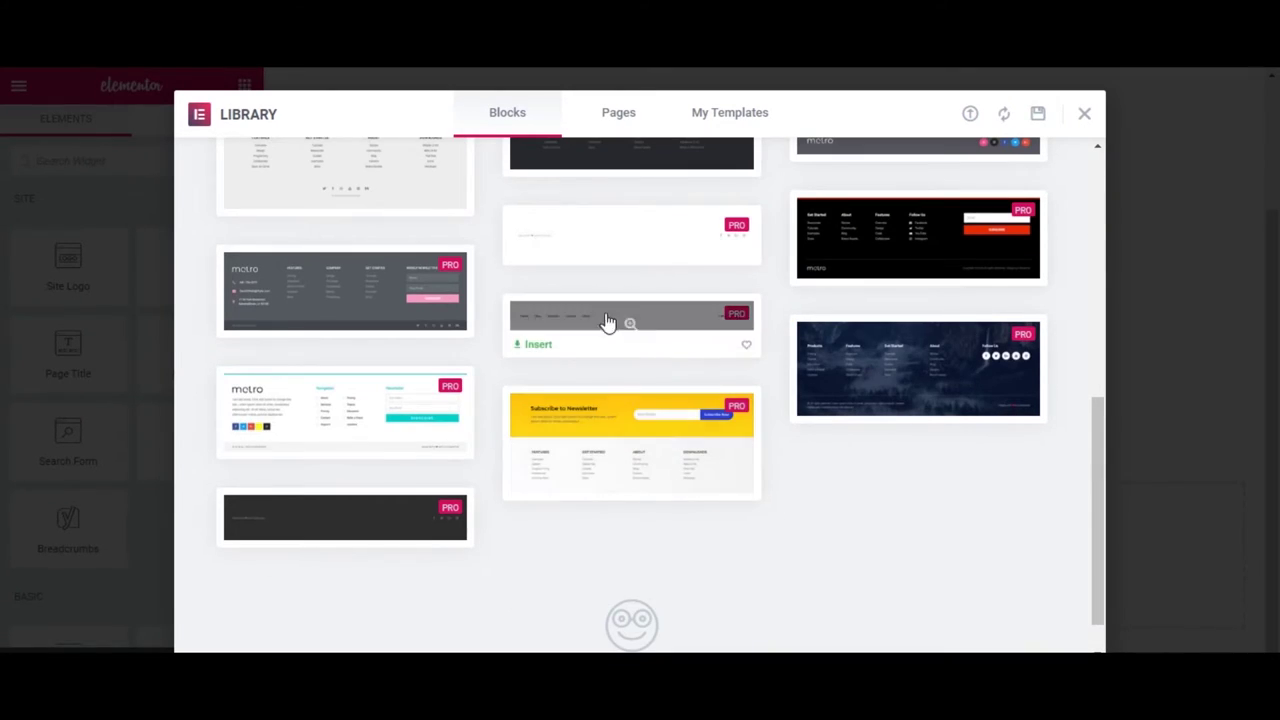
{"action": "left_click", "coordinate": [538, 343]}
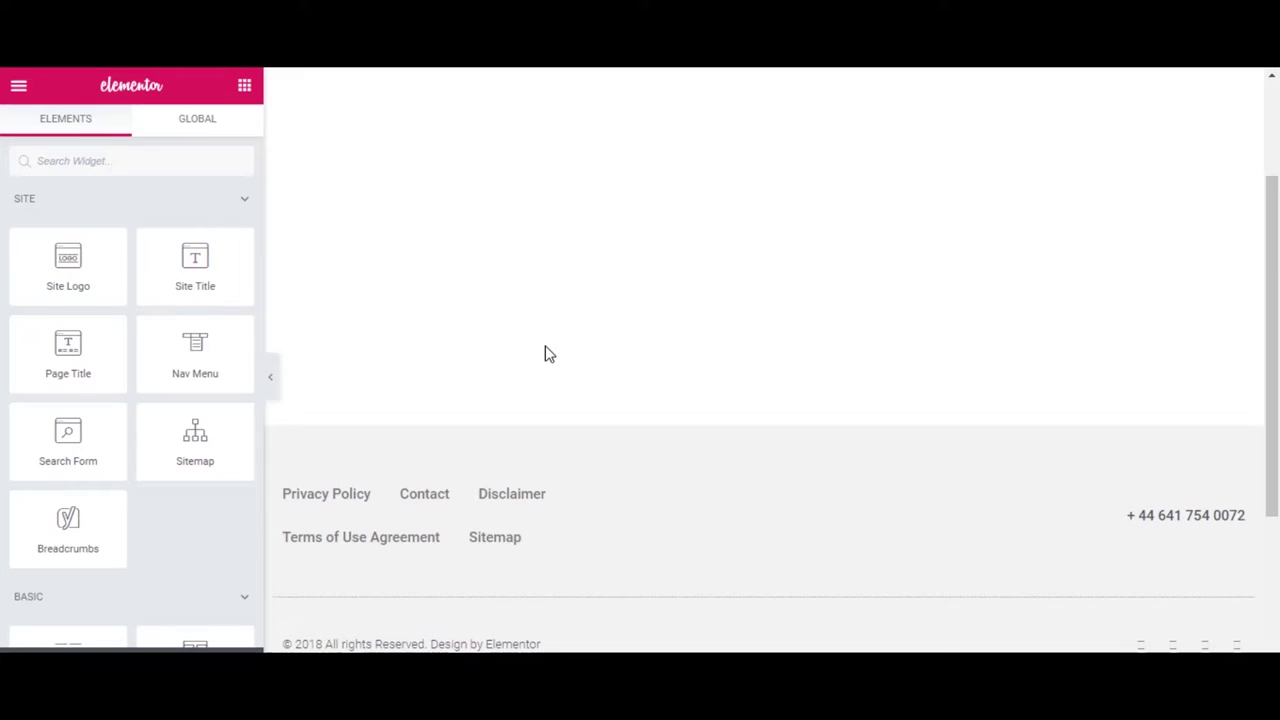
Widen the footer's menu column until all the menu links fit on a single row
{"action": "left_click", "coordinate": [645, 530]}
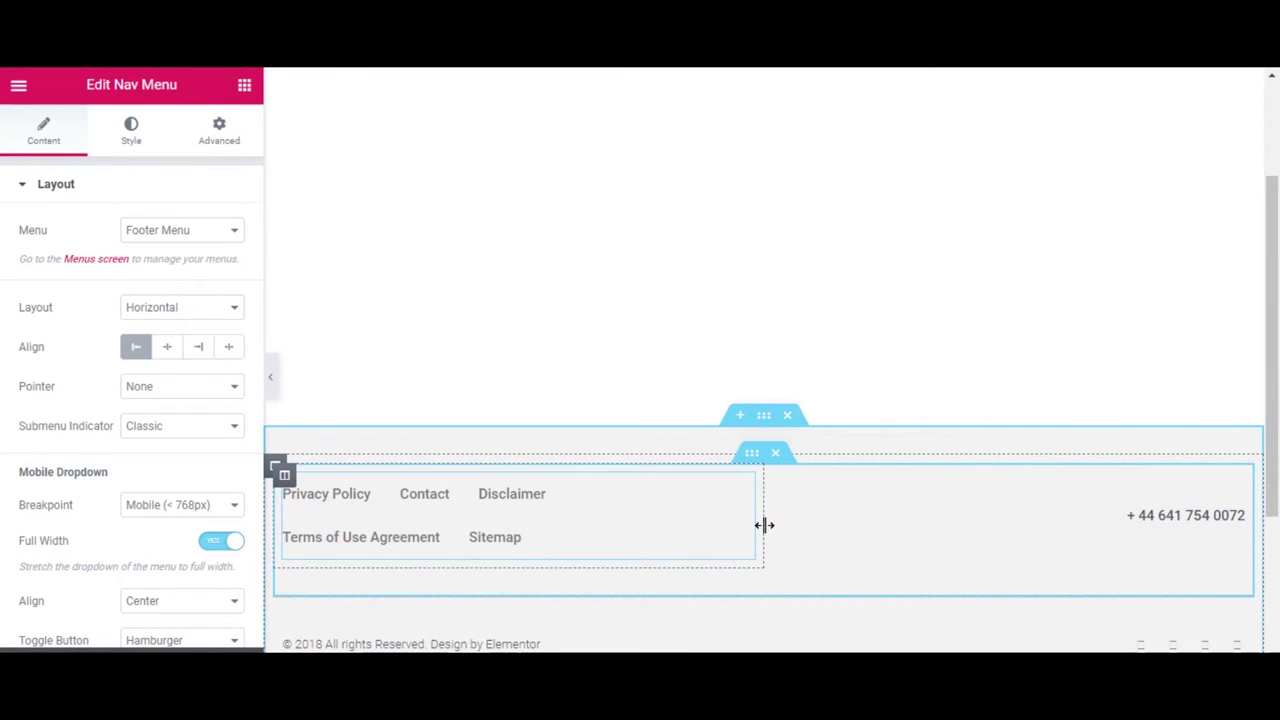
{"action": "left_click_drag", "start_coordinate": [764, 525], "coordinate": [944, 535]}
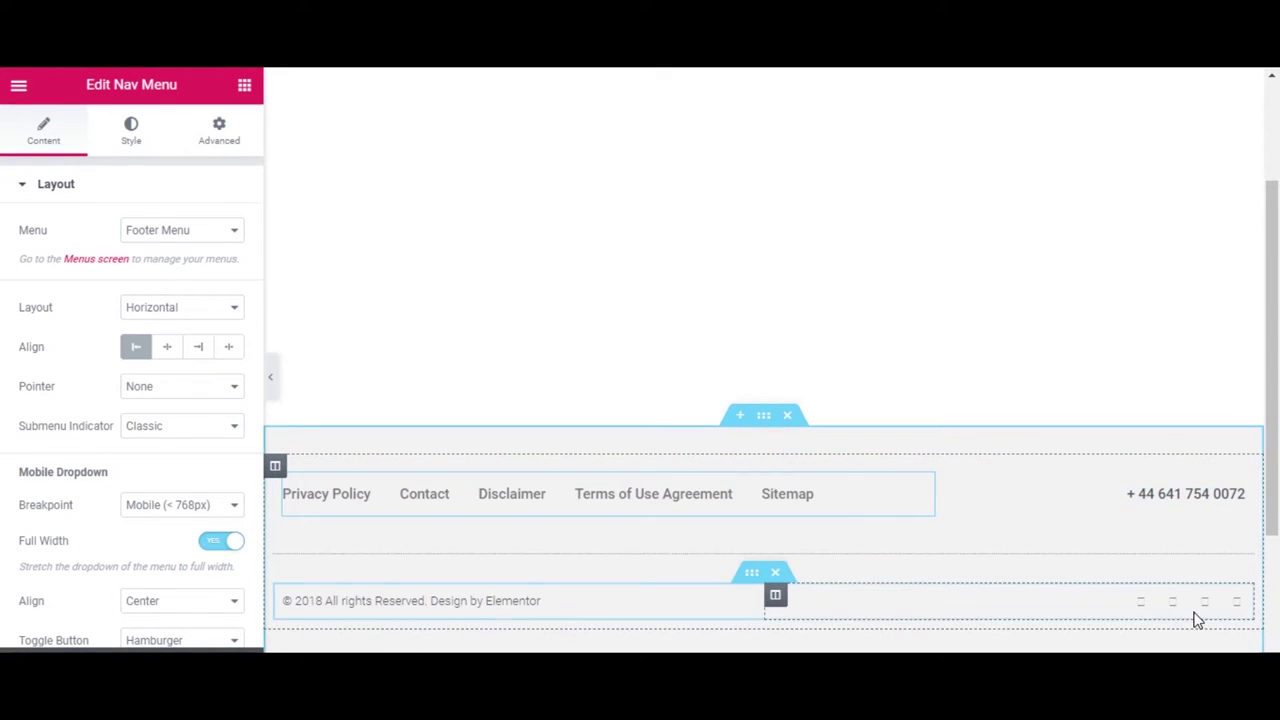
Move the social icons up into the column beside the footer menu and delete the phone number heading there
{"action": "left_click_drag", "start_coordinate": [1234, 611], "coordinate": [1194, 512]}
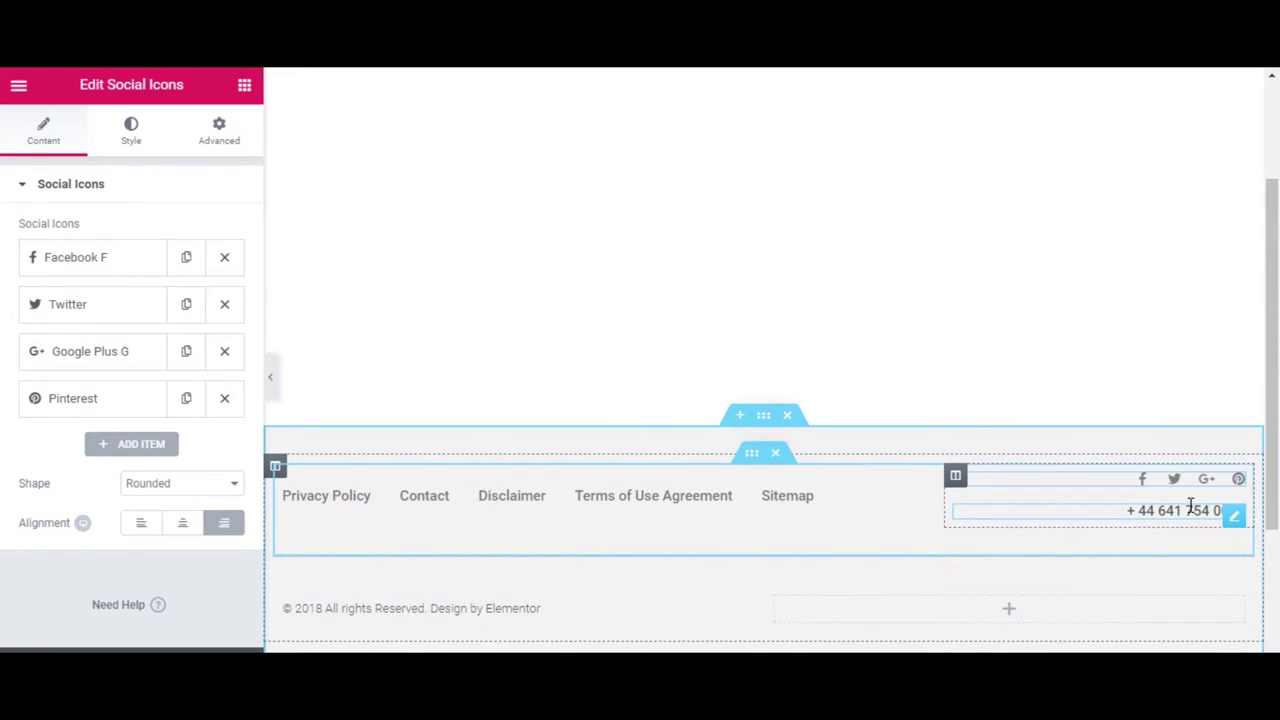
{"action": "right_click", "coordinate": [1234, 520]}
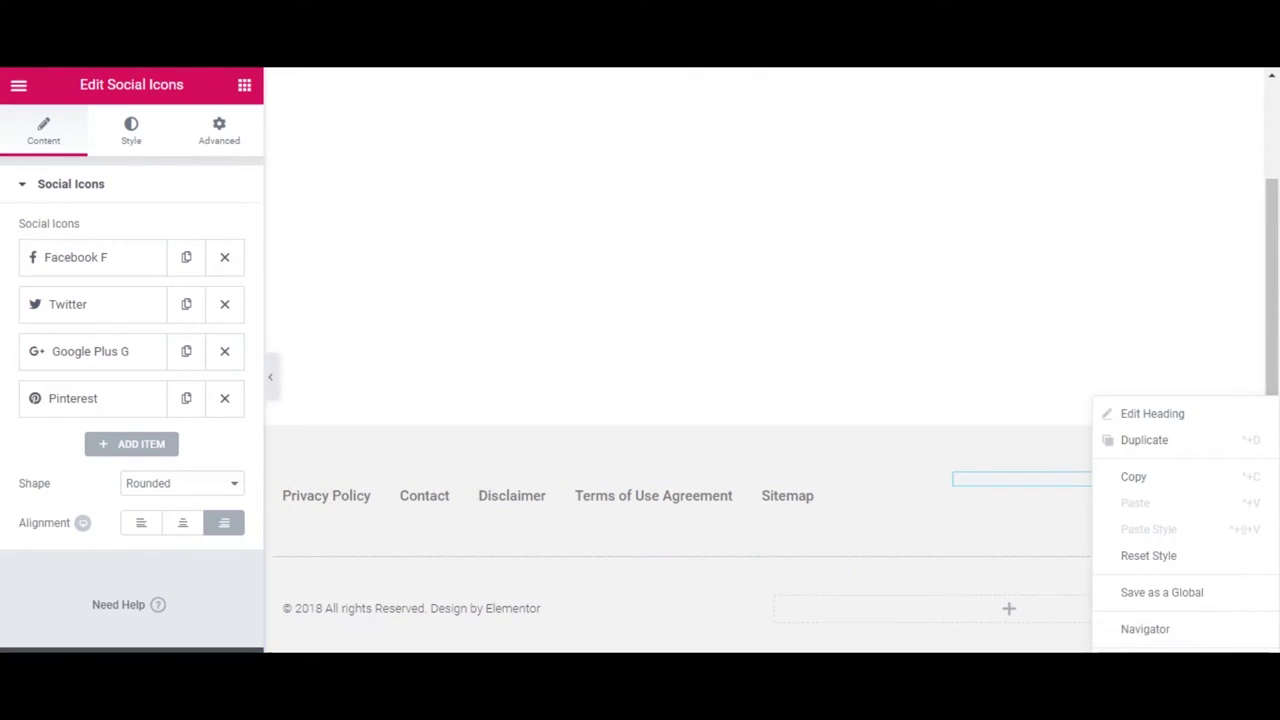
{"action": "key", "text": "Delete"}
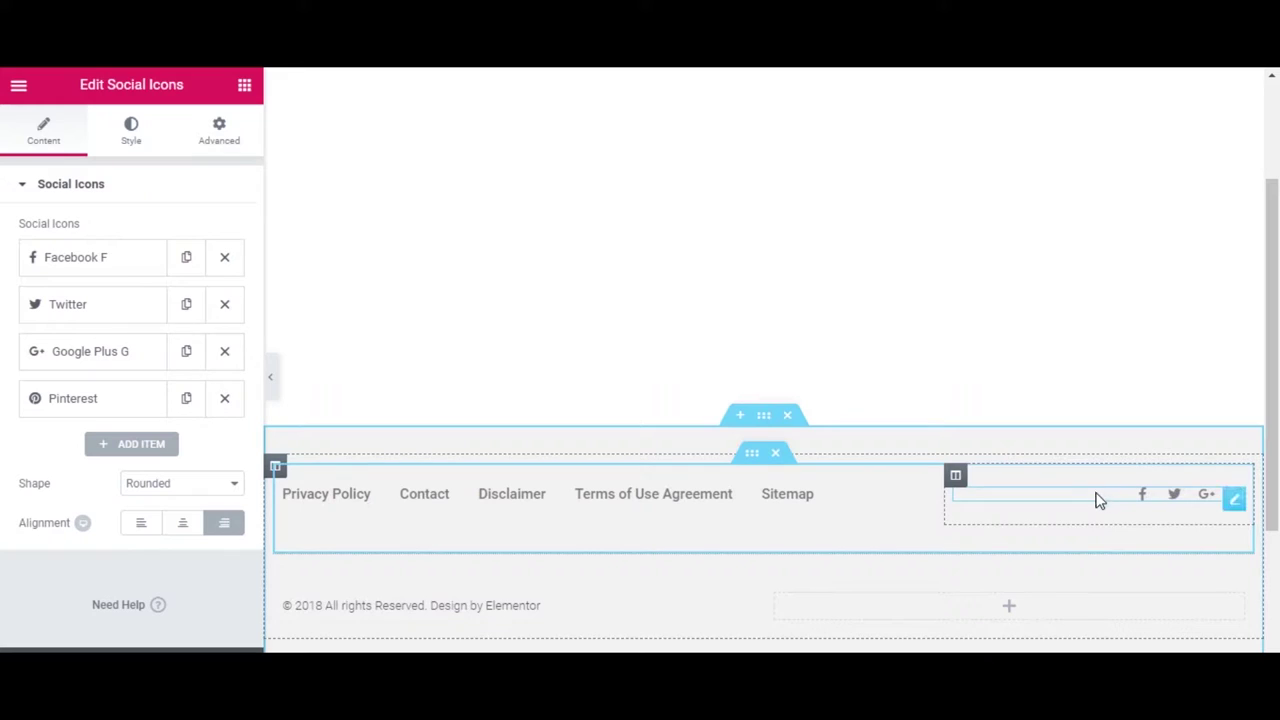
Change the footer's copyright year to 2020 and replace Elementor with the designer's name in the credit
{"action": "left_click", "coordinate": [439, 606]}
{"action": "left_click", "coordinate": [60, 252]}
{"action": "key", "text": "BackSpace"}
{"action": "key", "text": "BackSpace"}
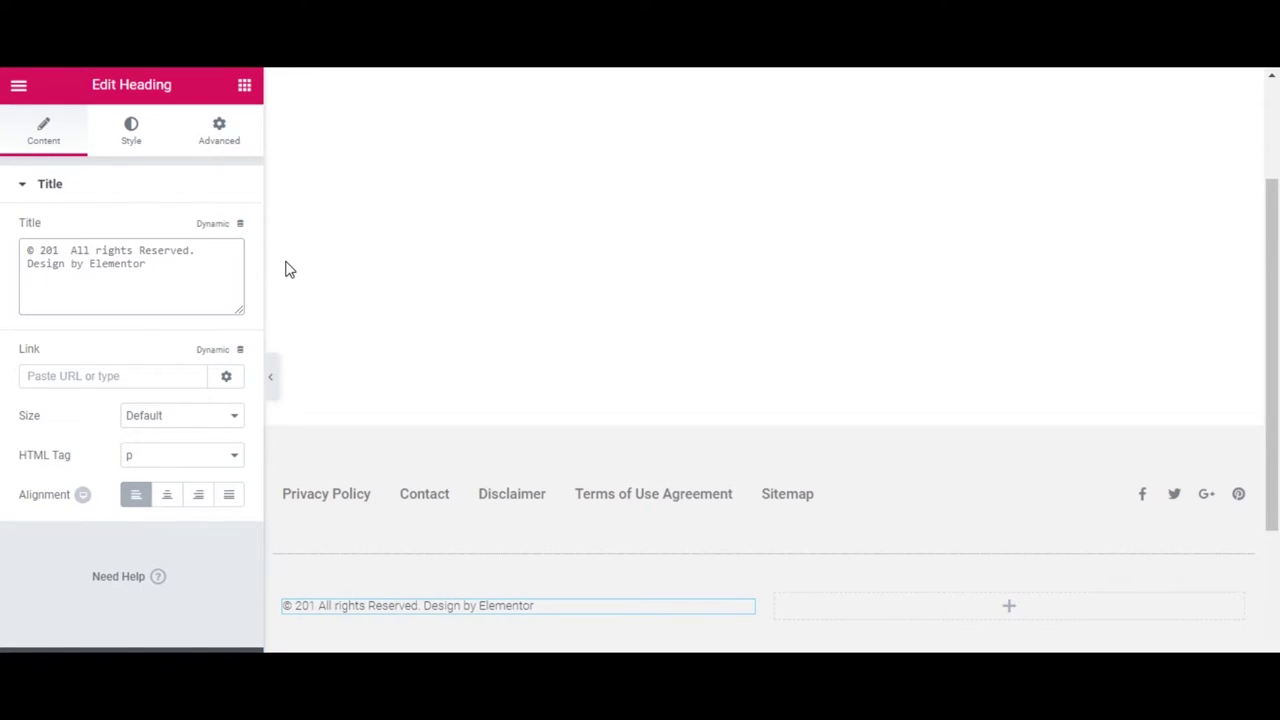
{"action": "type", "text": "20"}
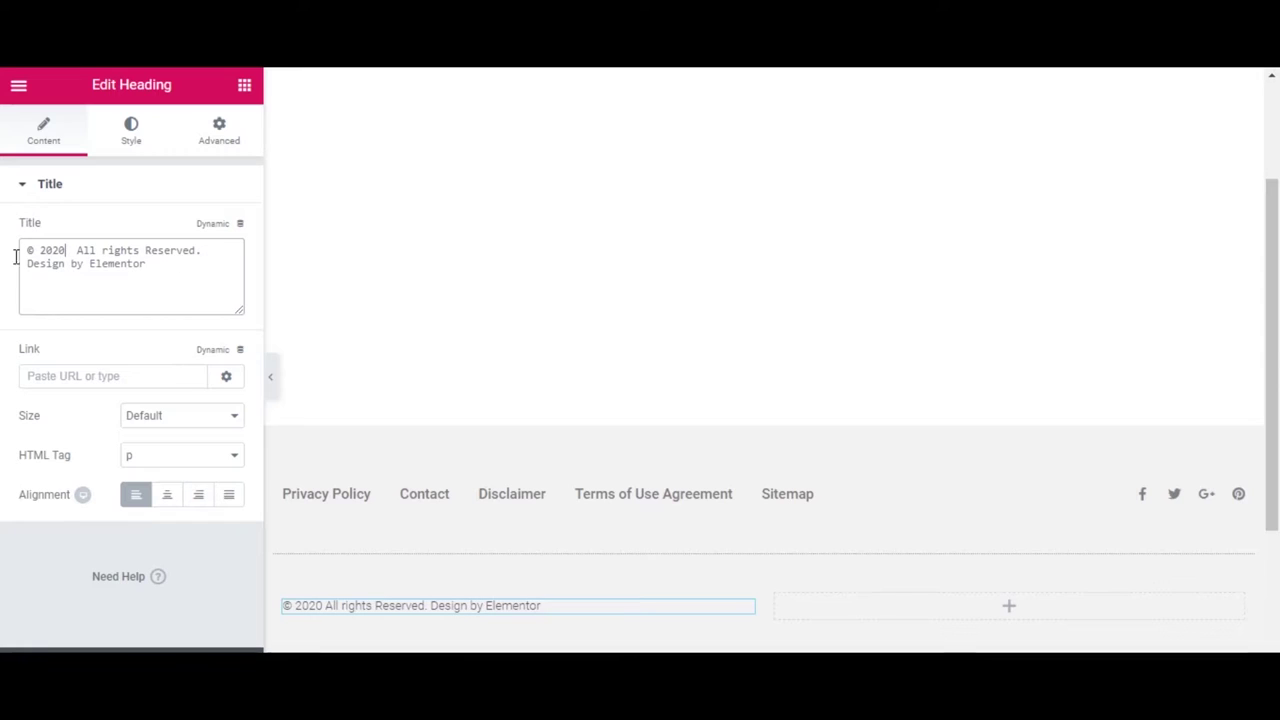
{"action": "left_click_drag", "start_coordinate": [137, 267], "coordinate": [93, 268]}
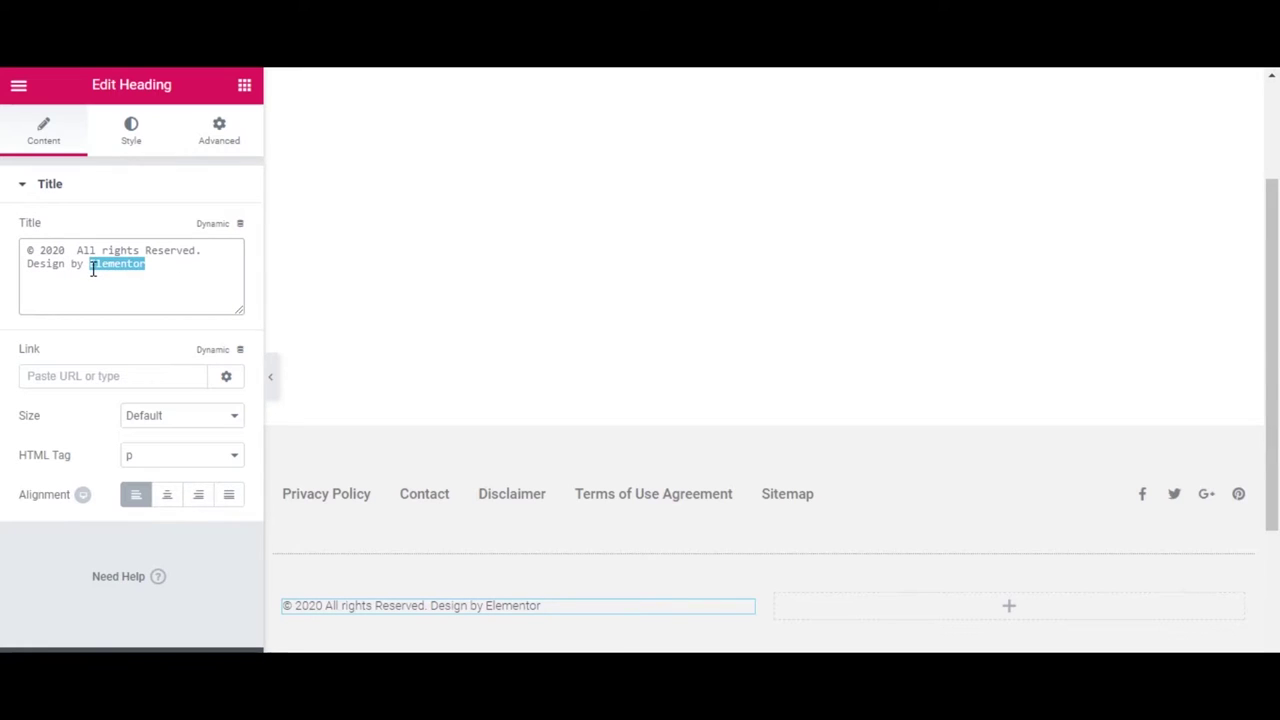
{"action": "type", "text": "CJ Hallock"}
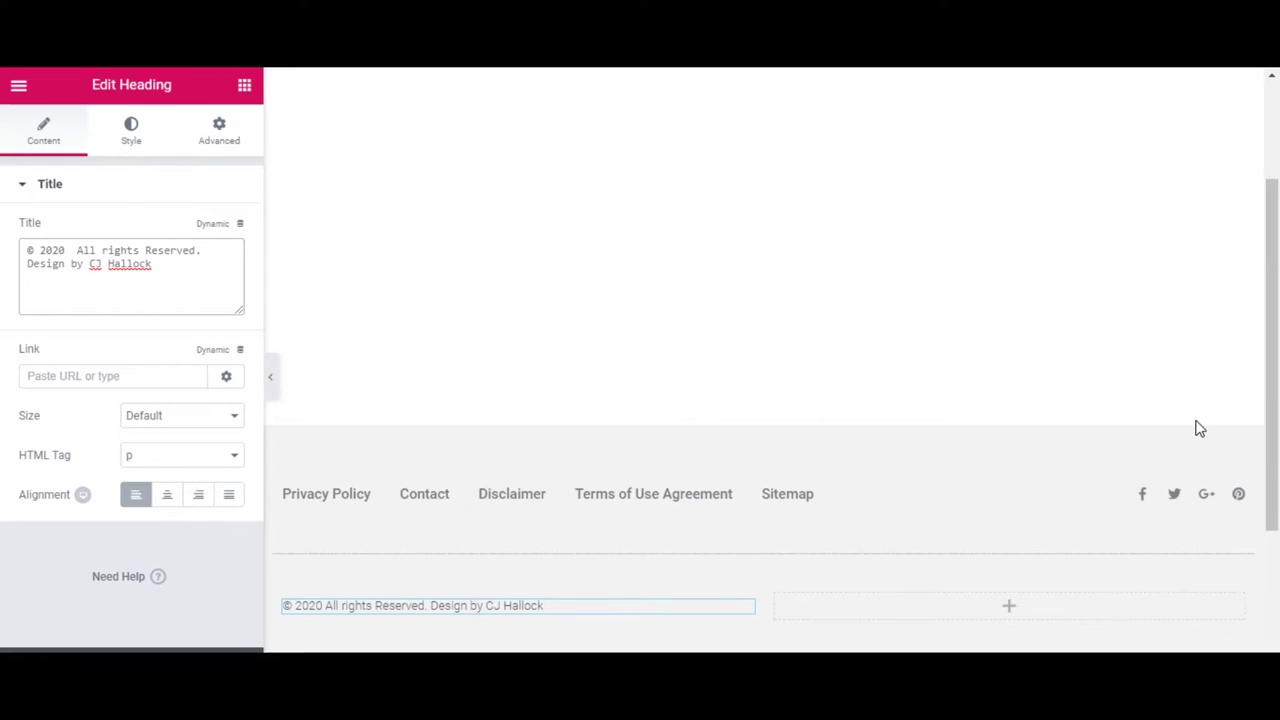
Remove the Google Plus G item from the footer's social icons
{"action": "left_click", "coordinate": [1168, 496]}
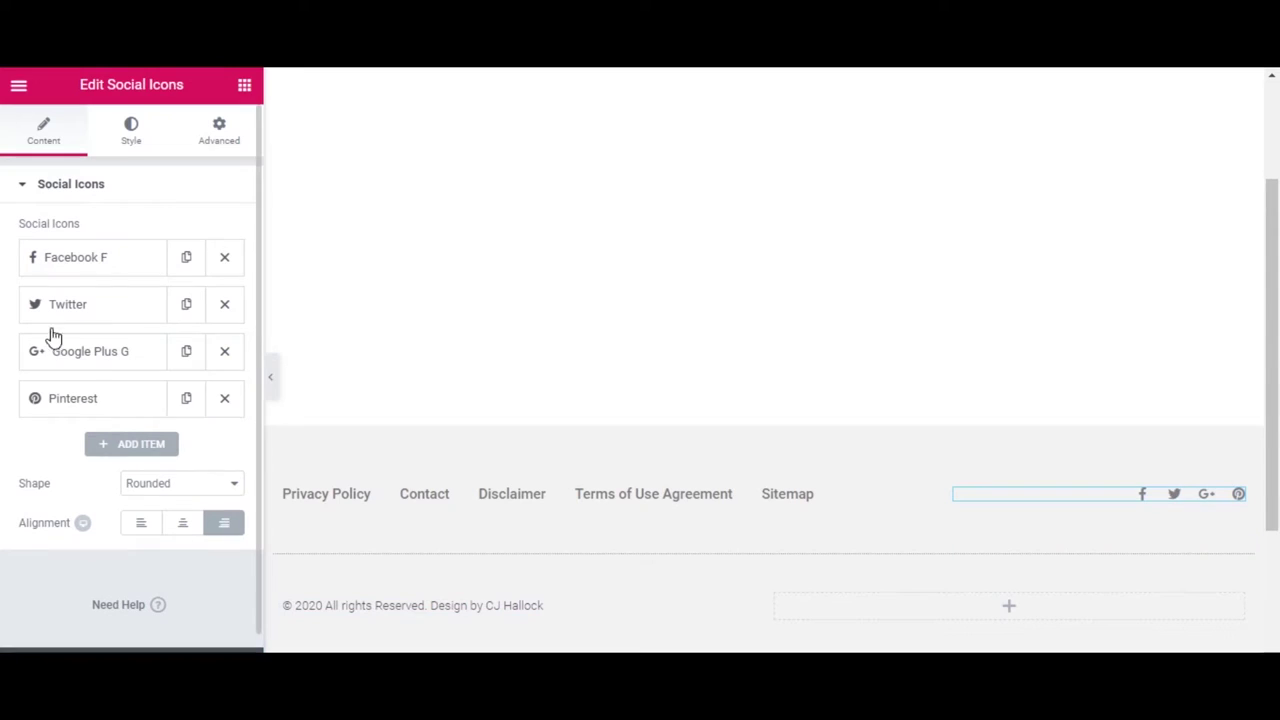
{"action": "left_click", "coordinate": [226, 352]}
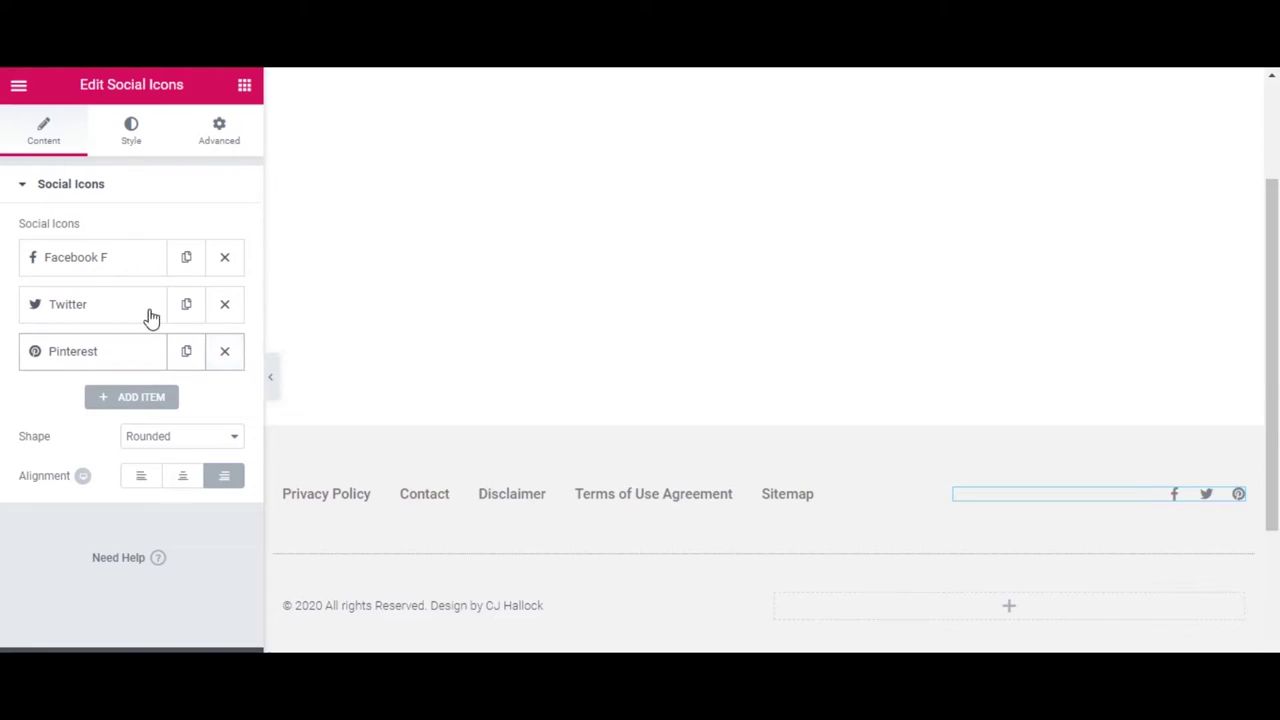
Replace the Twitter item's icon in the footer's social icons with the Instagram icon from the icon library
{"action": "left_click", "coordinate": [100, 318]}
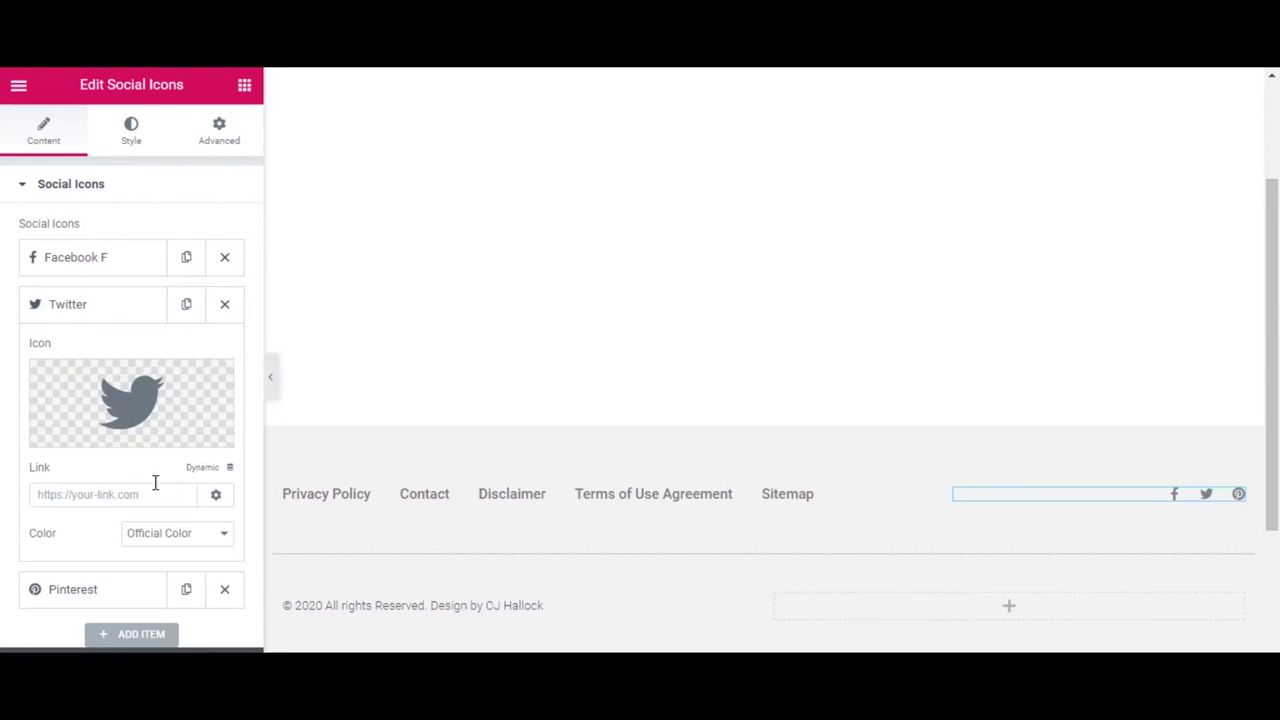
{"action": "mouse_move", "coordinate": [86, 443]}
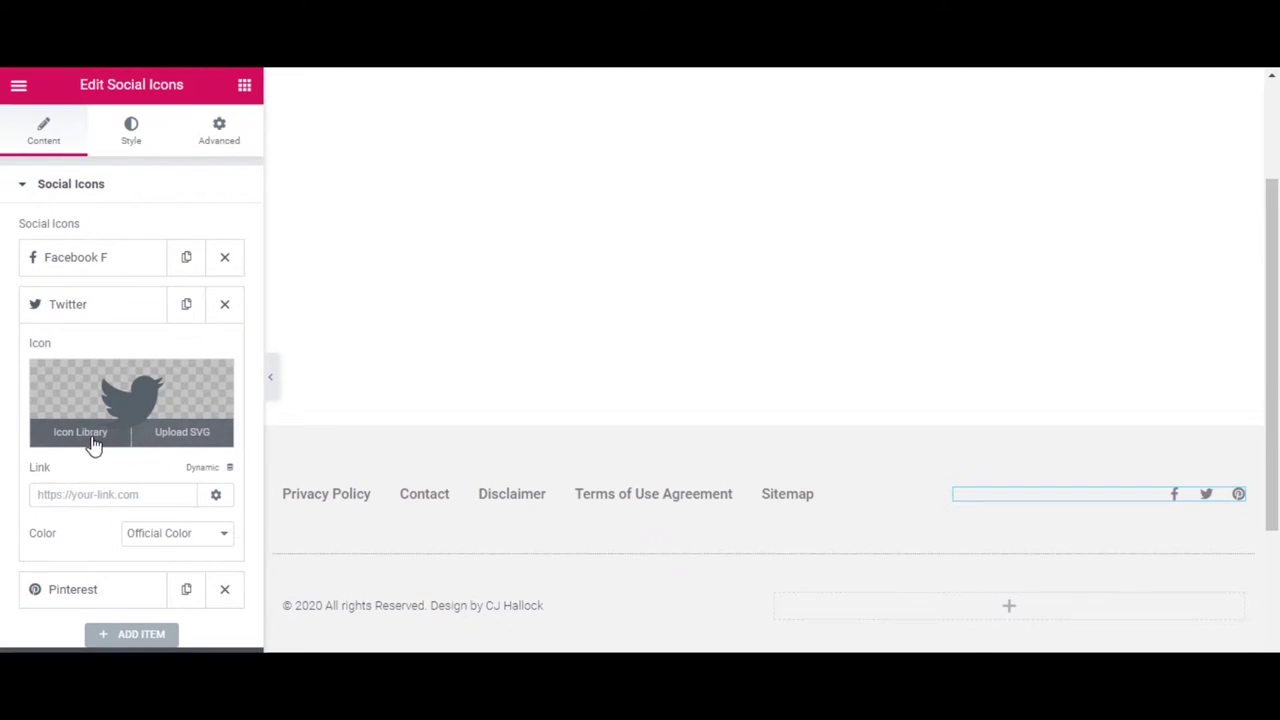
{"action": "left_click", "coordinate": [80, 432]}
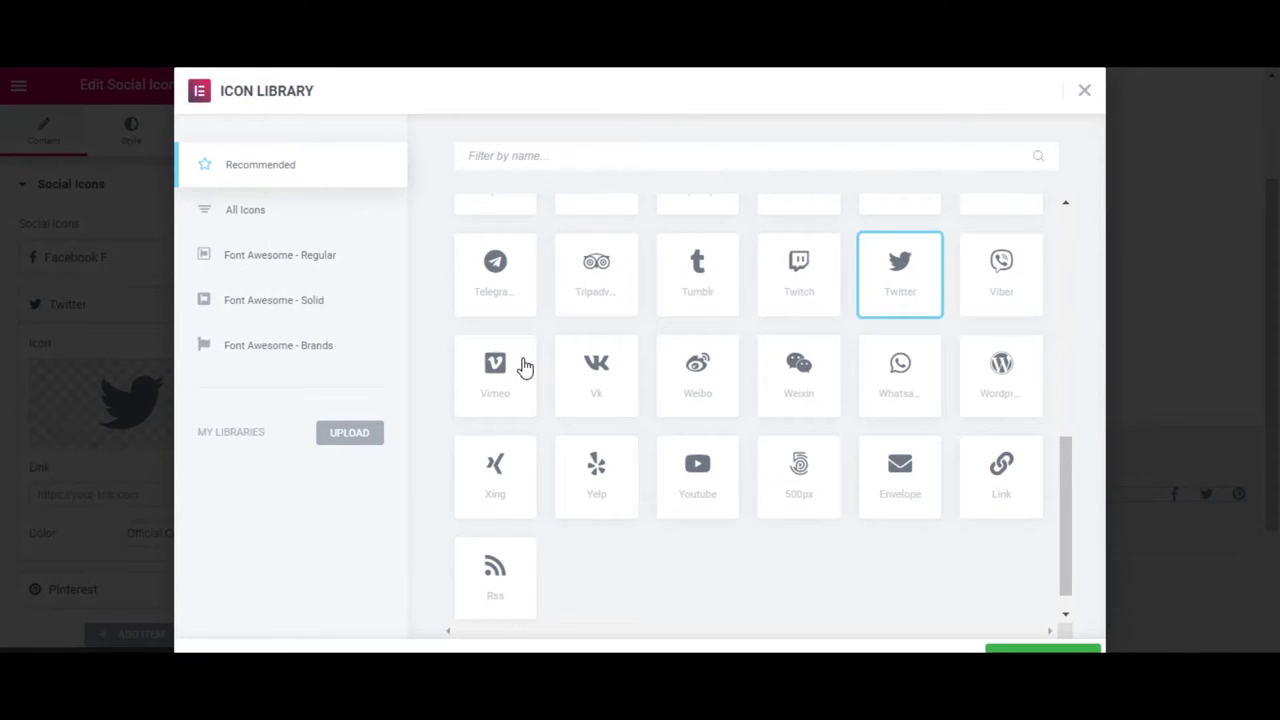
{"action": "scroll", "coordinate": [680, 360], "scroll_direction": "up", "scroll_amount": 5}
{"action": "scroll", "coordinate": [680, 360], "scroll_direction": "up", "scroll_amount": 1}
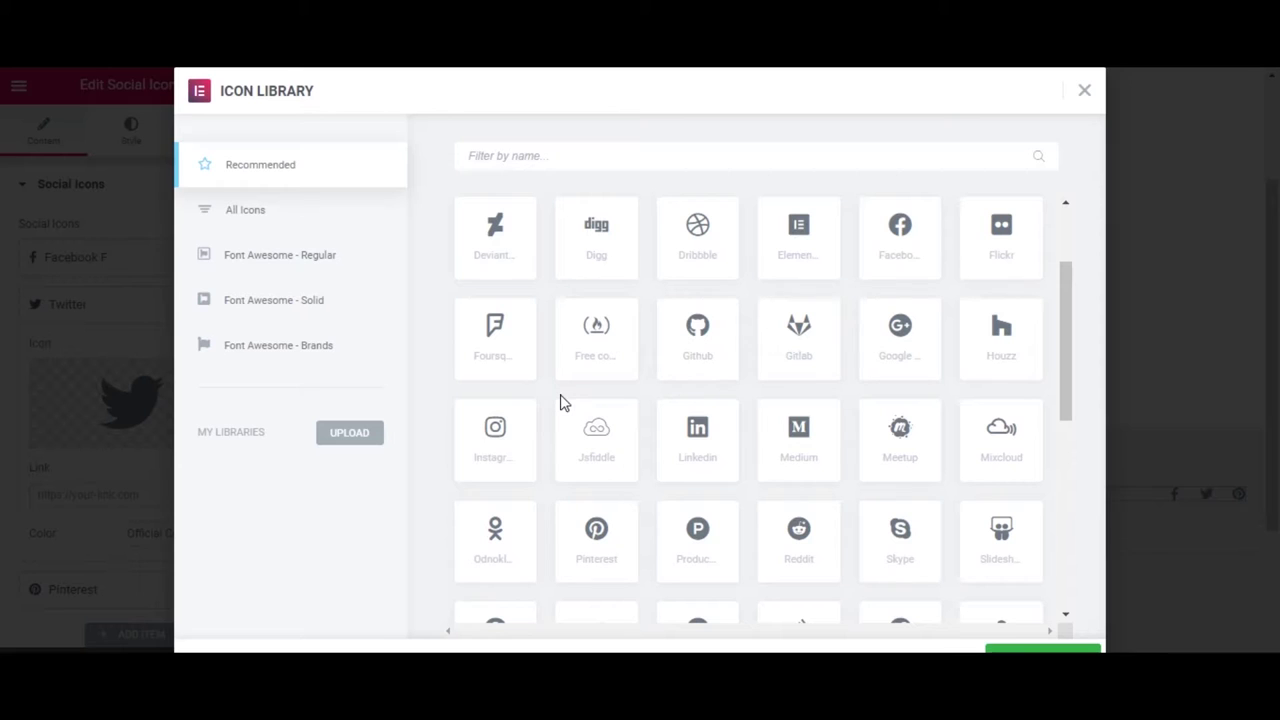
{"action": "left_click", "coordinate": [495, 452]}
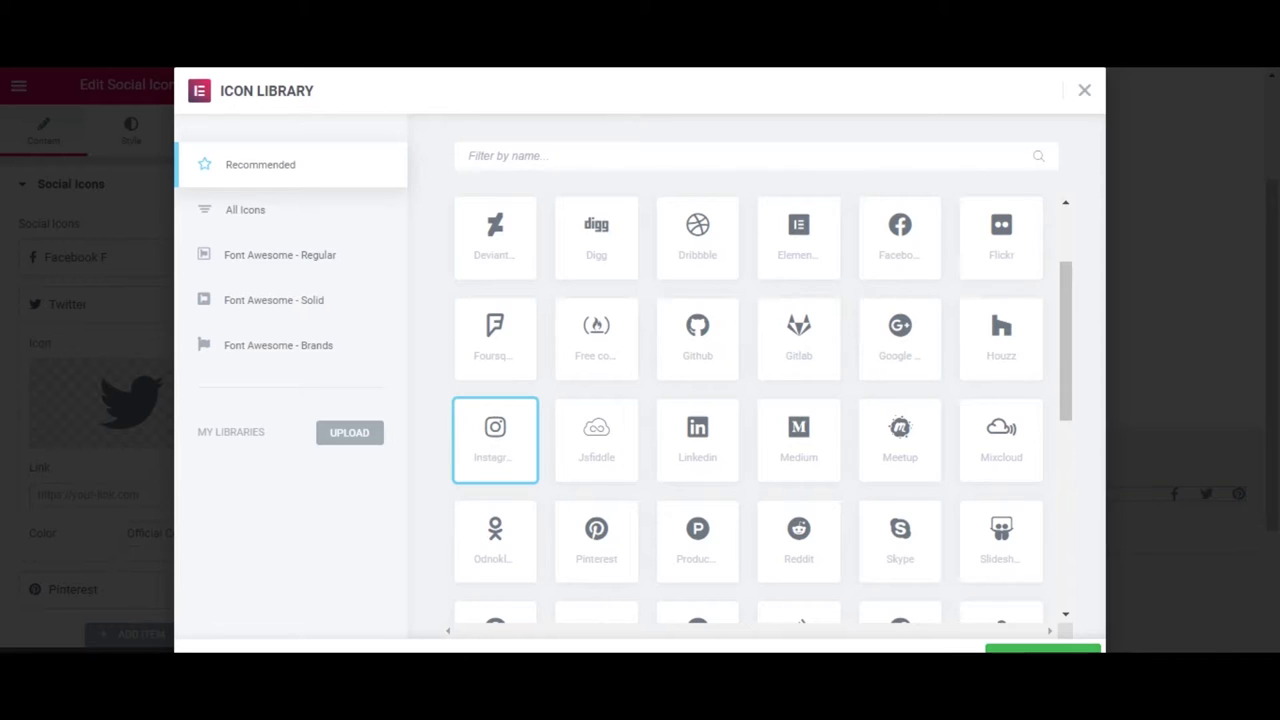
{"action": "left_click", "coordinate": [1043, 648]}
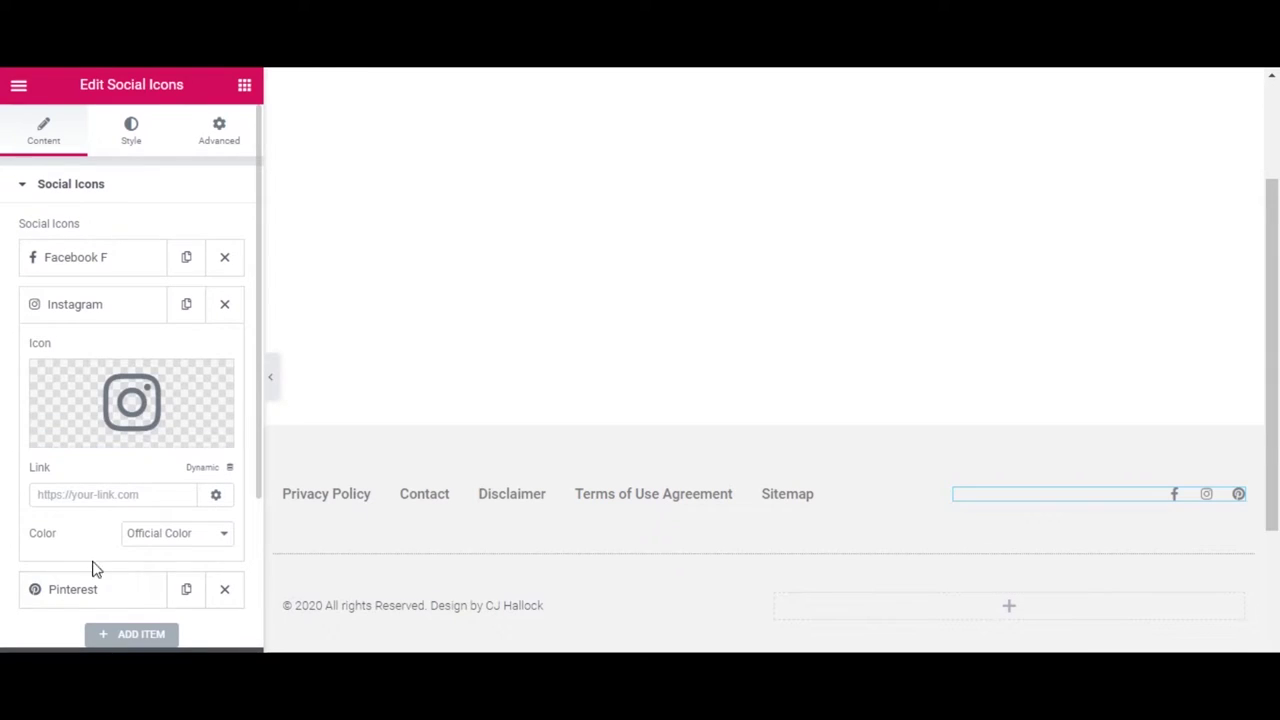
{"action": "left_click", "coordinate": [99, 316]}
Add a fourth item to the footer's social icons and give it the Youtube icon from the icon library
{"action": "left_click", "coordinate": [131, 400]}
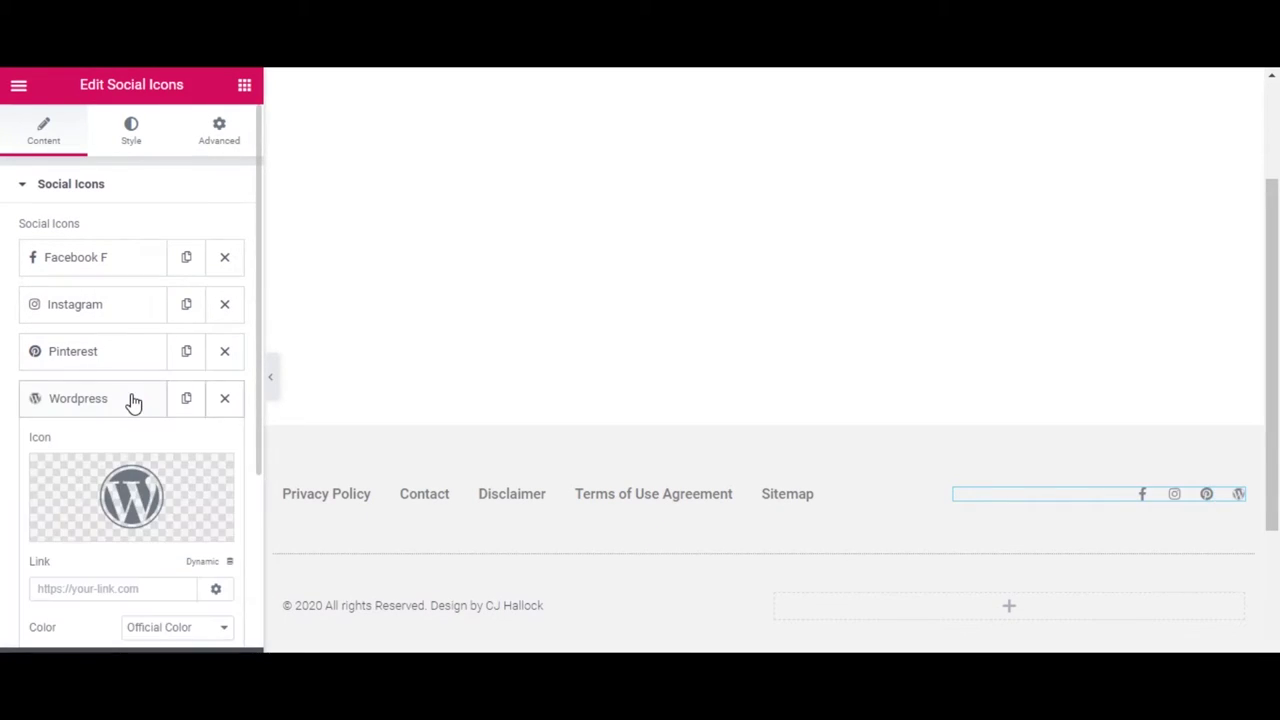
{"action": "left_click", "coordinate": [131, 589]}
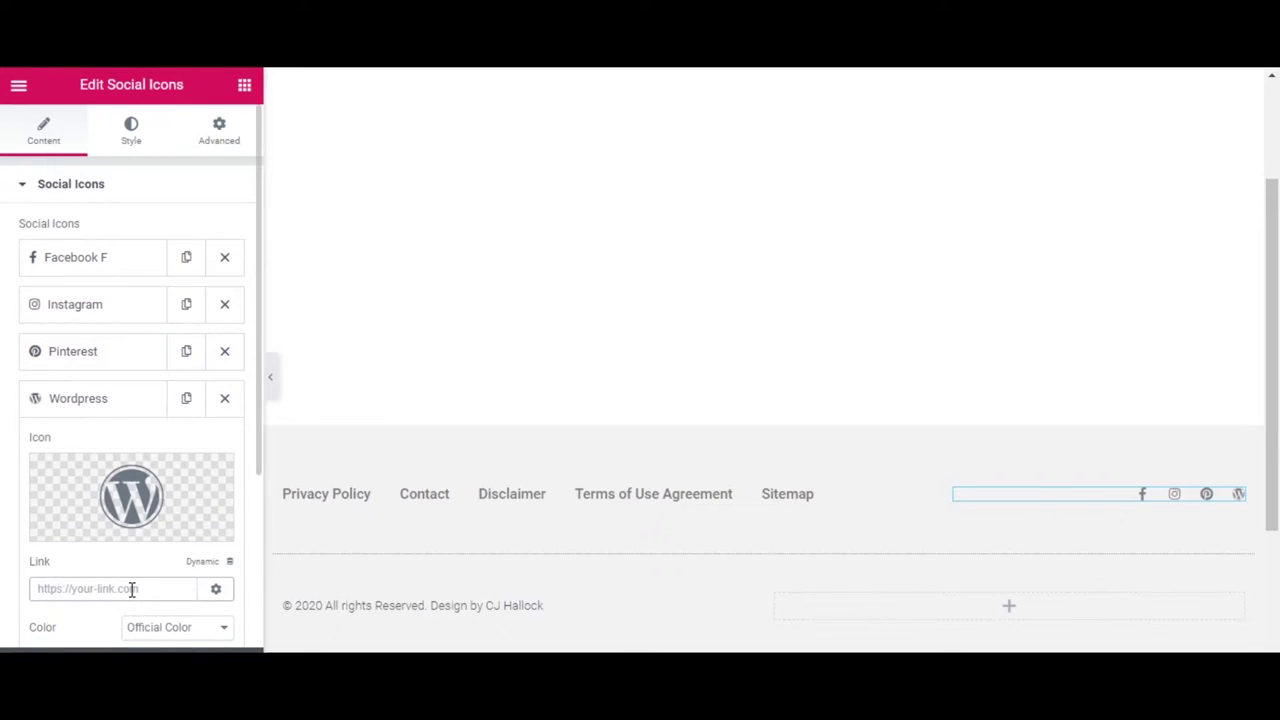
{"action": "left_click", "coordinate": [40, 530]}
{"action": "left_click", "coordinate": [684, 445]}
{"action": "left_click", "coordinate": [1043, 650]}
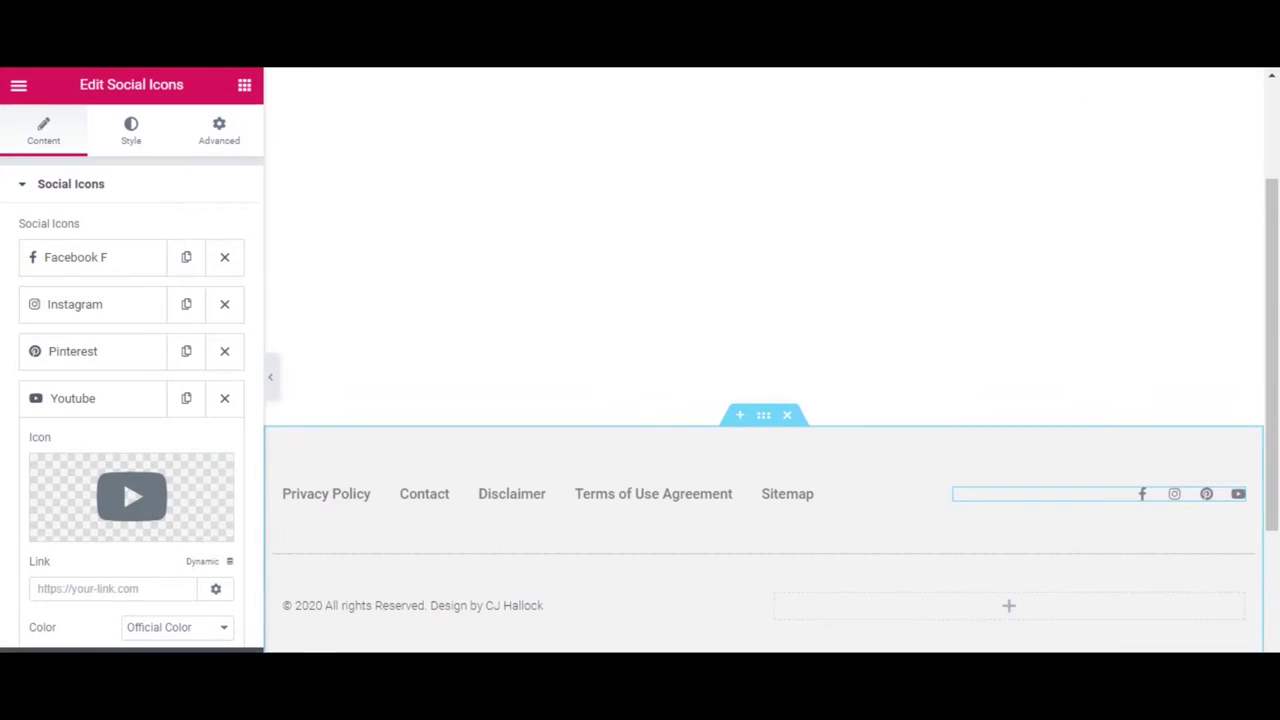
{"action": "left_click", "coordinate": [98, 258]}
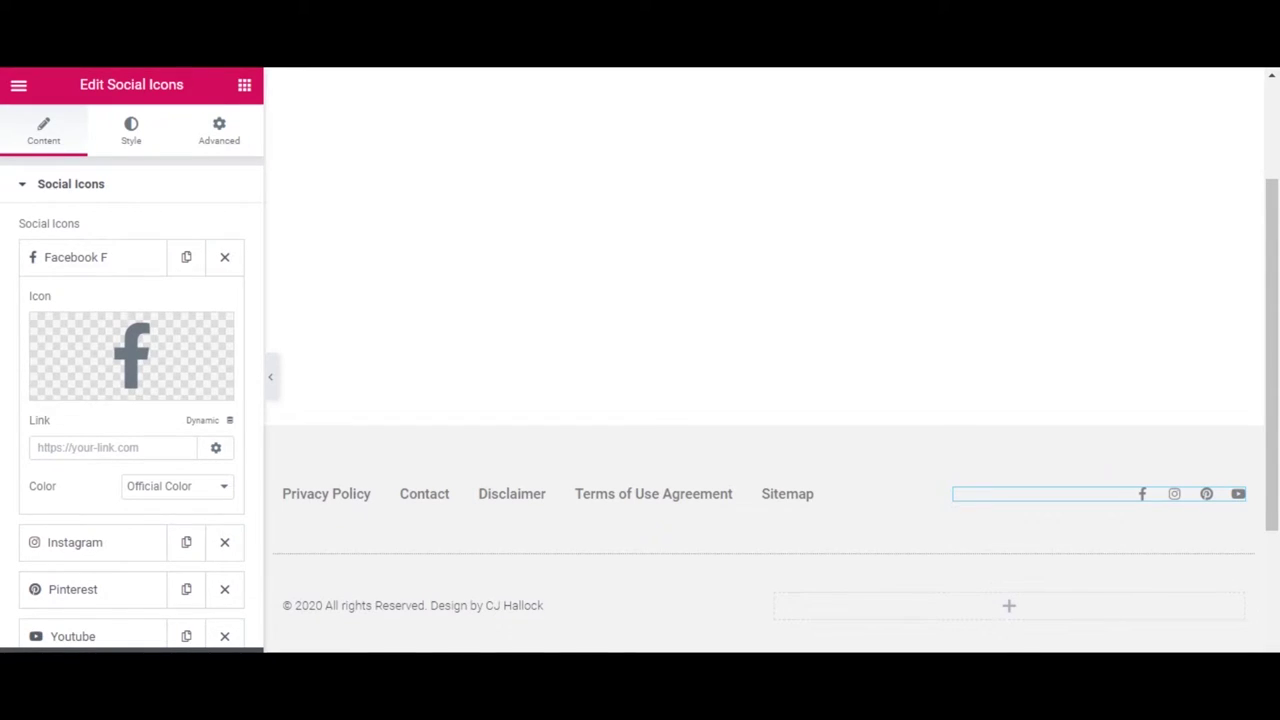
{"action": "left_click", "coordinate": [129, 440]}
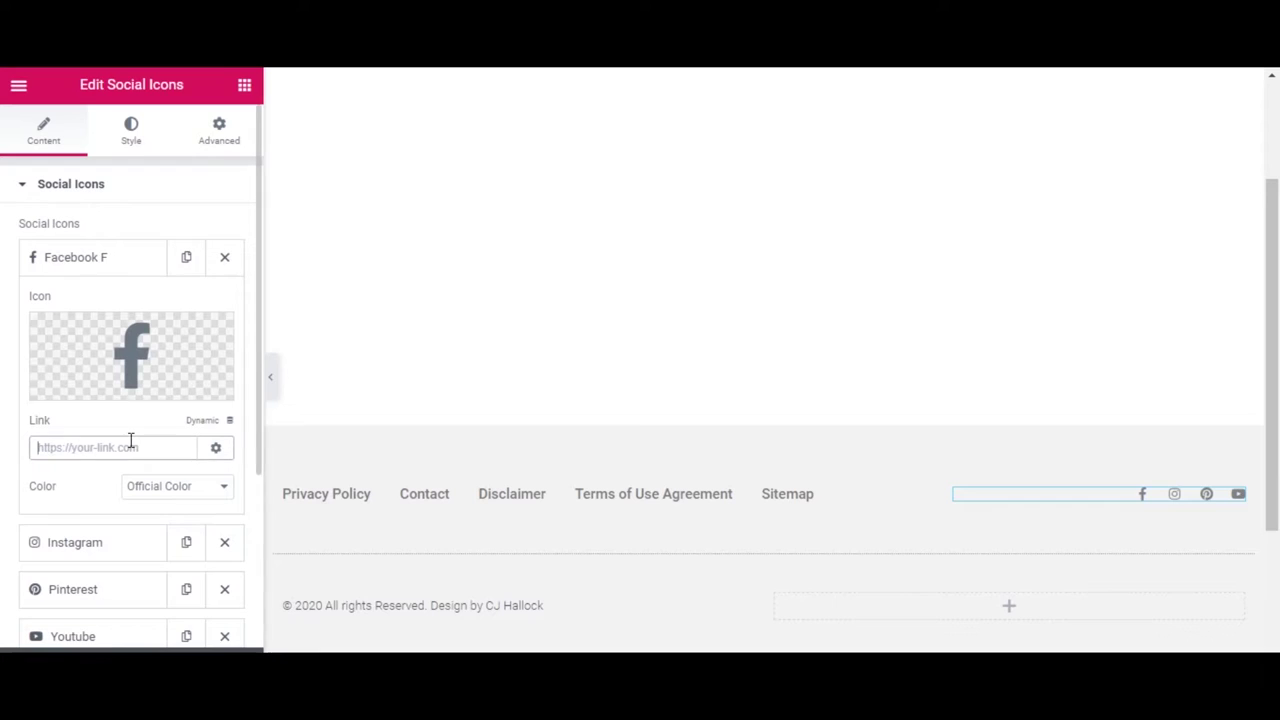
{"action": "key", "text": "ctrl+v"}
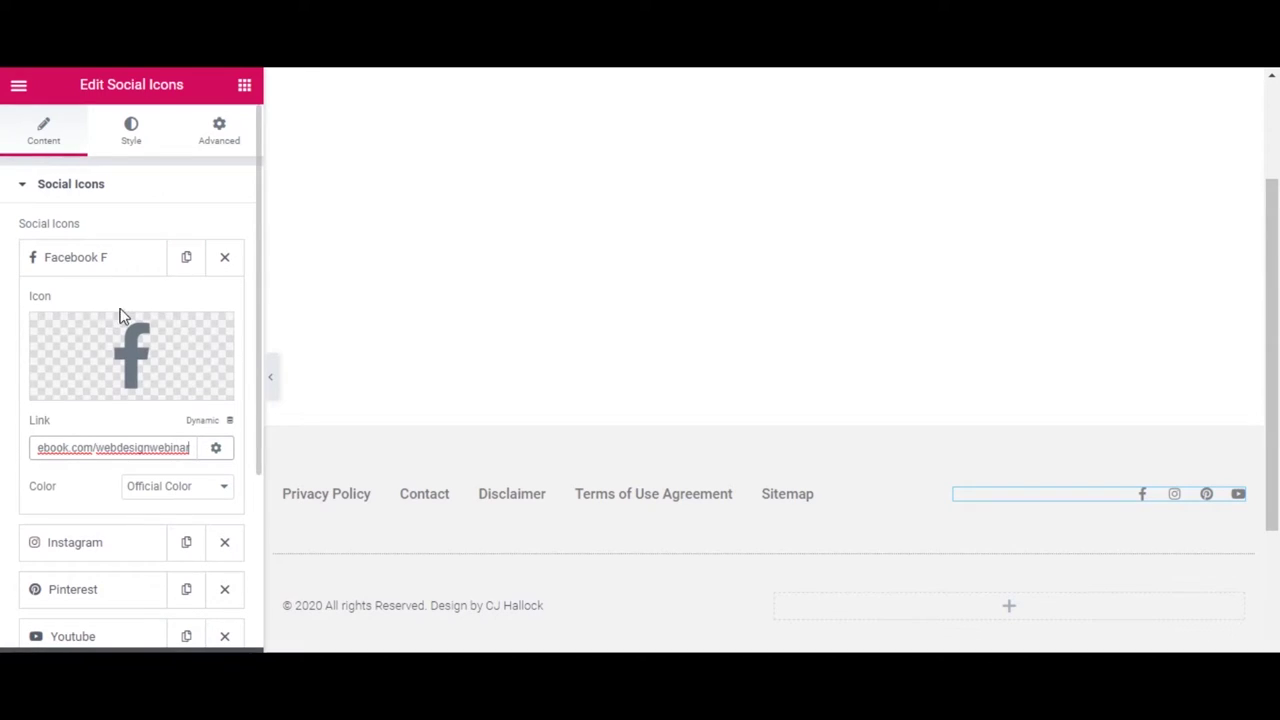
{"action": "left_click", "coordinate": [106, 263]}
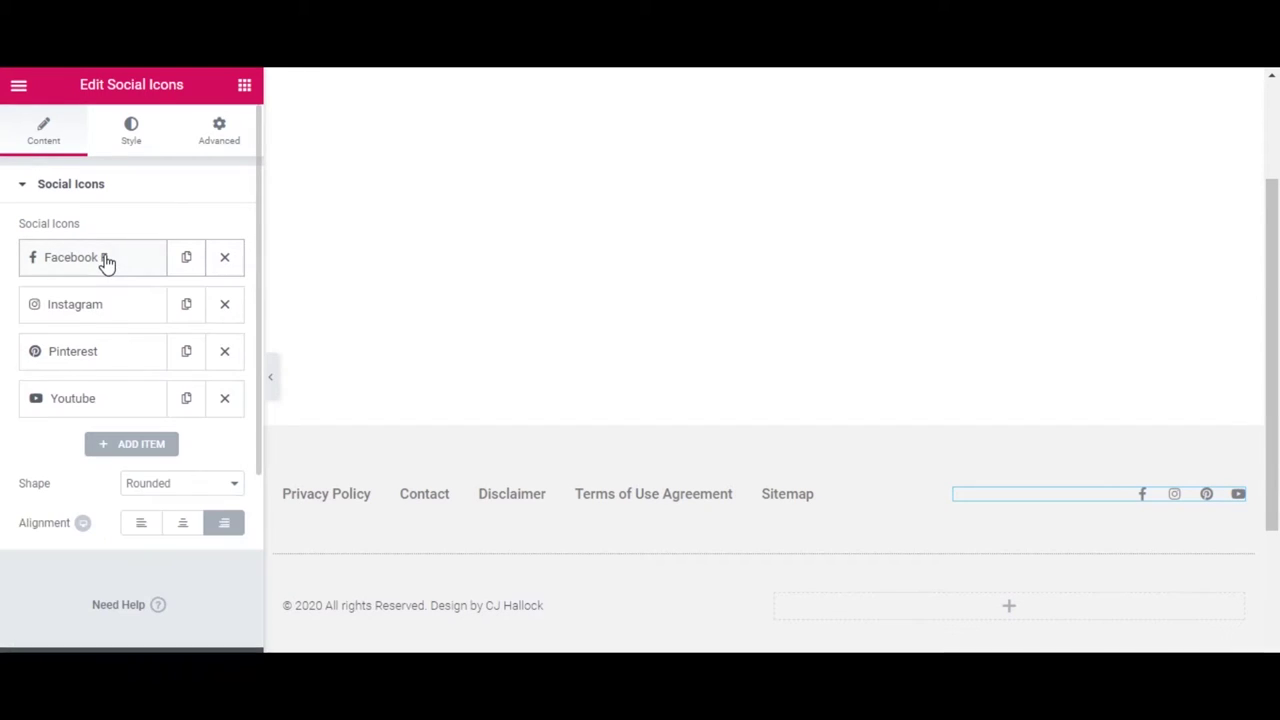
{"action": "left_click", "coordinate": [100, 314]}
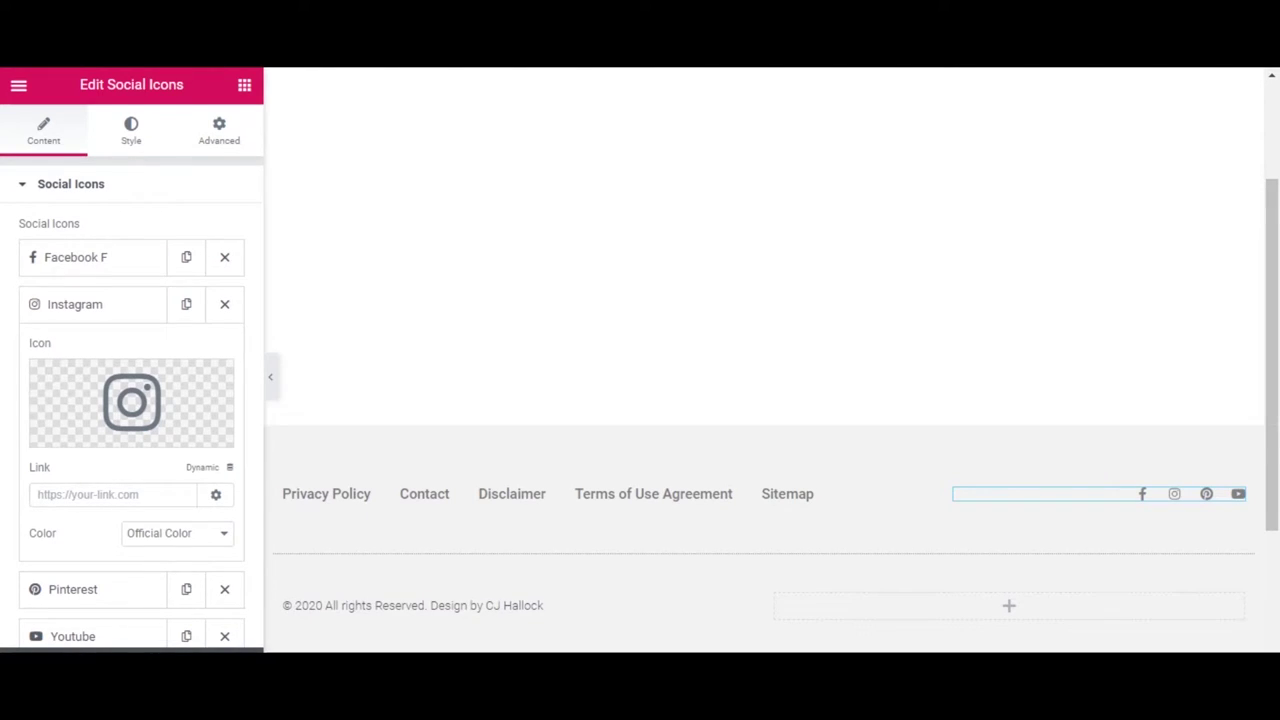
{"action": "key", "text": "alt+Tab"}
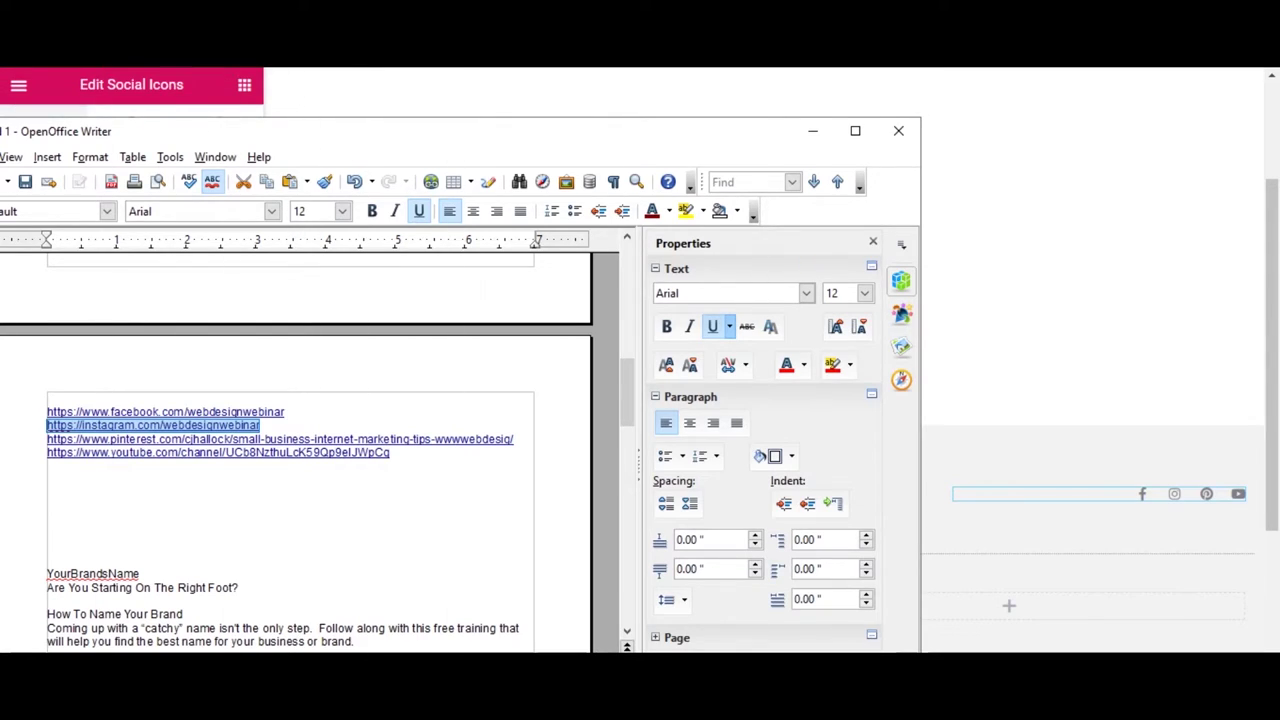
{"action": "key", "text": "alt+Tab"}
{"action": "left_click", "coordinate": [118, 494]}
{"action": "key", "text": "ctrl+v"}
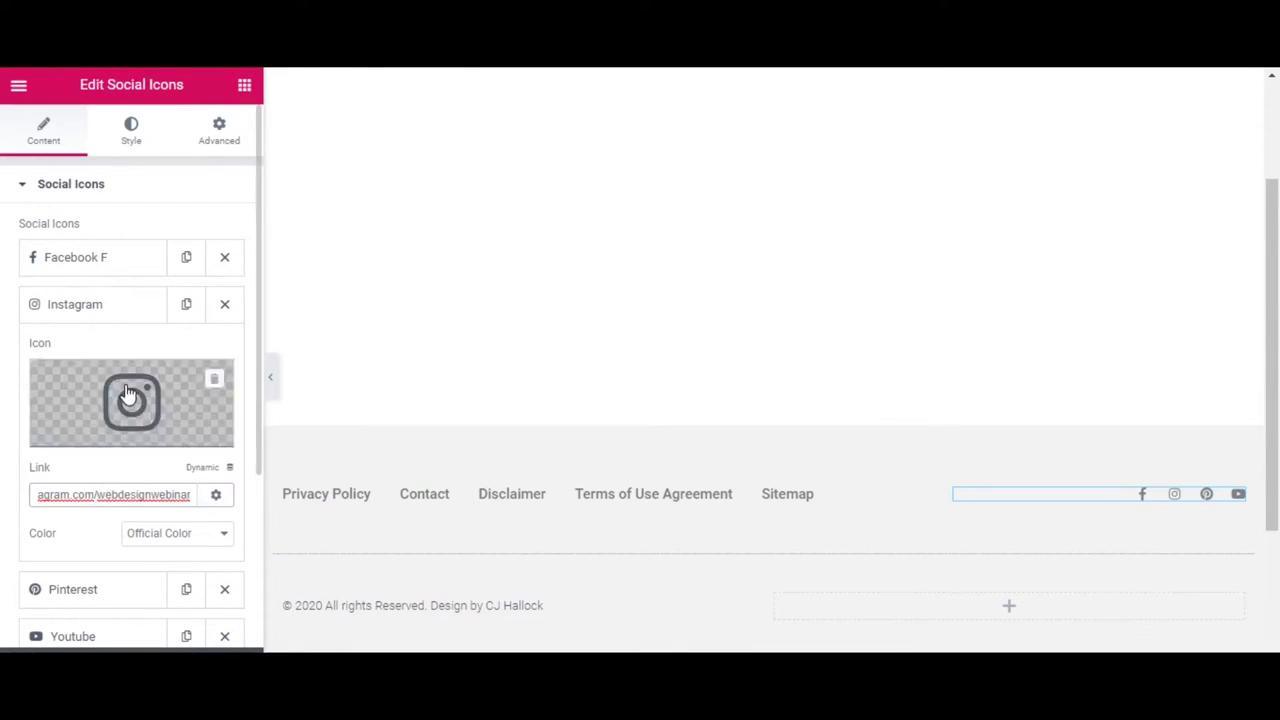
{"action": "left_click", "coordinate": [117, 309]}
Paste the Pinterest board URL from the notes document as the Pinterest item's link
{"action": "left_click", "coordinate": [116, 358]}
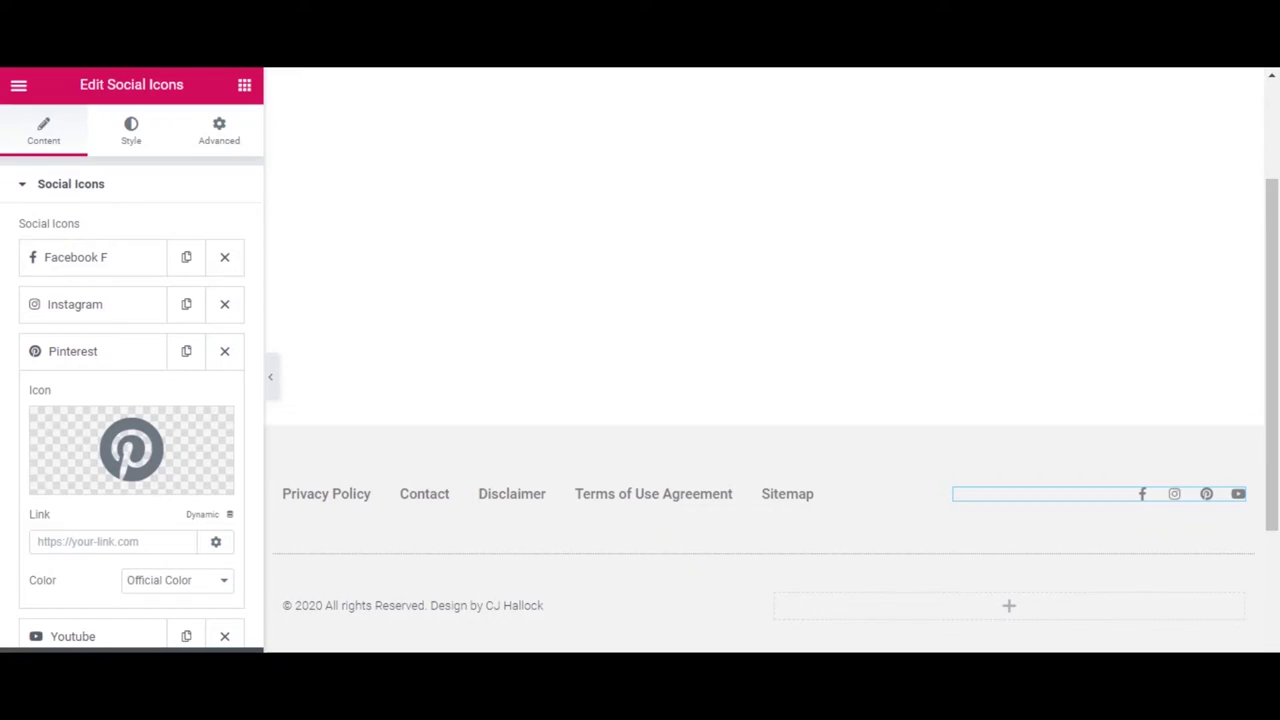
{"action": "left_click", "coordinate": [161, 540]}
{"action": "key", "text": "ctrl+v"}
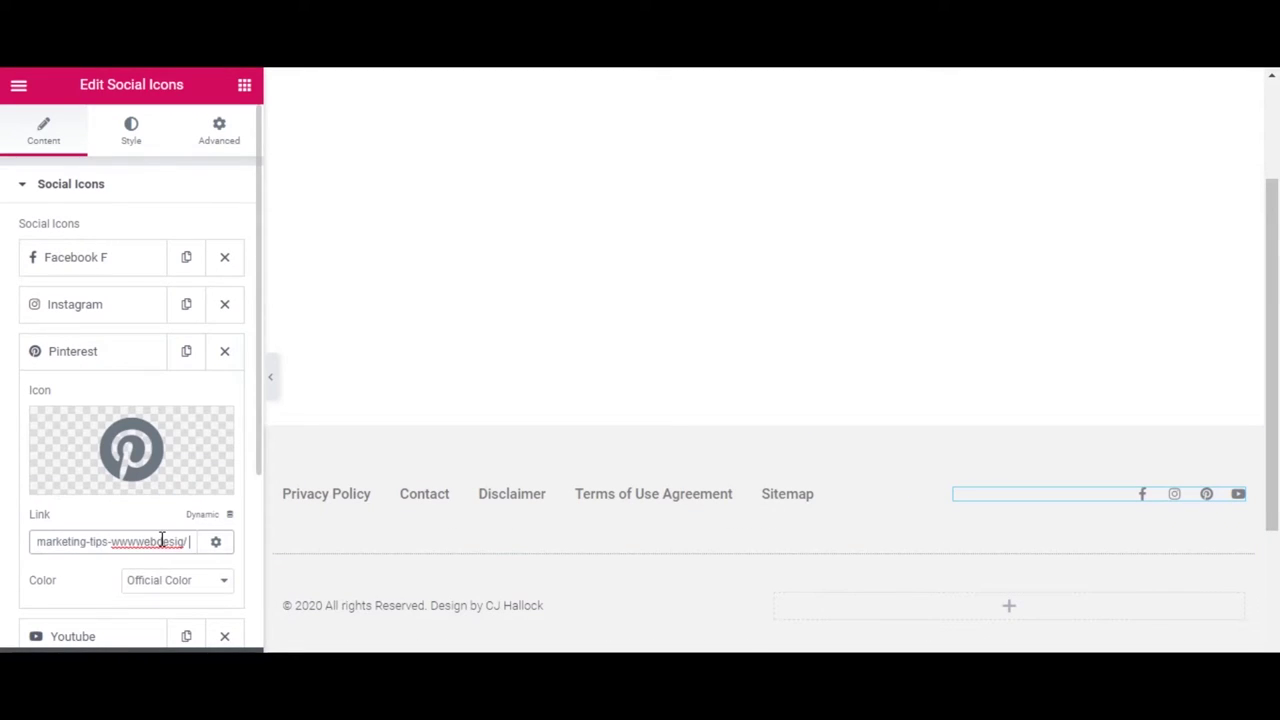
{"action": "left_click", "coordinate": [72, 352]}
Paste the YouTube channel URL from the notes document as the Youtube item's link
{"action": "left_click", "coordinate": [88, 400]}
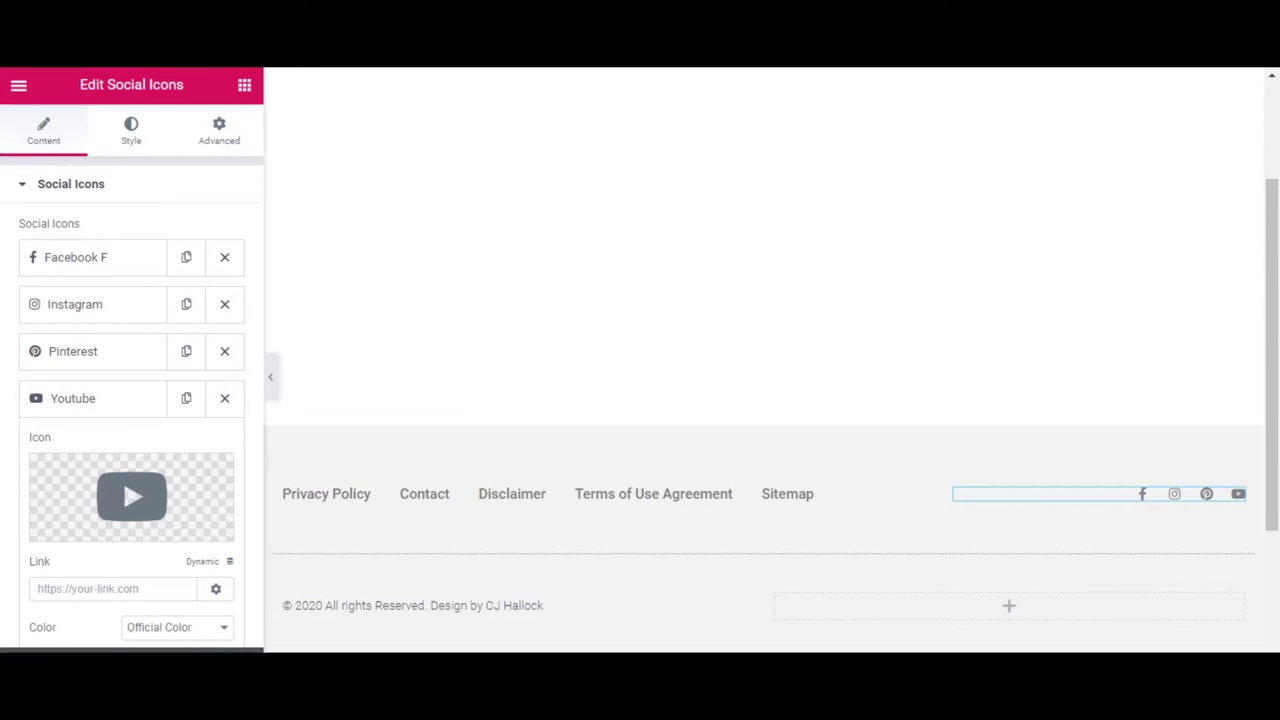
{"action": "left_click", "coordinate": [122, 588]}
{"action": "key", "text": "ctrl+v"}
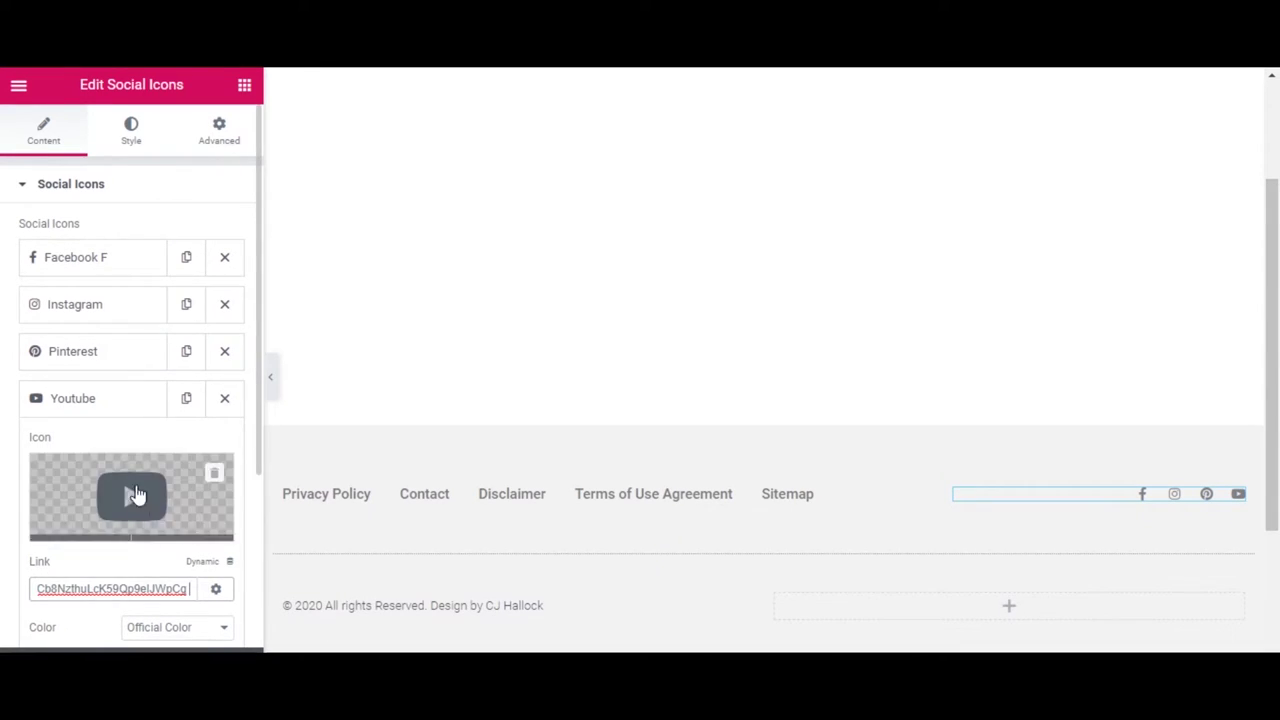
{"action": "left_click", "coordinate": [124, 401]}
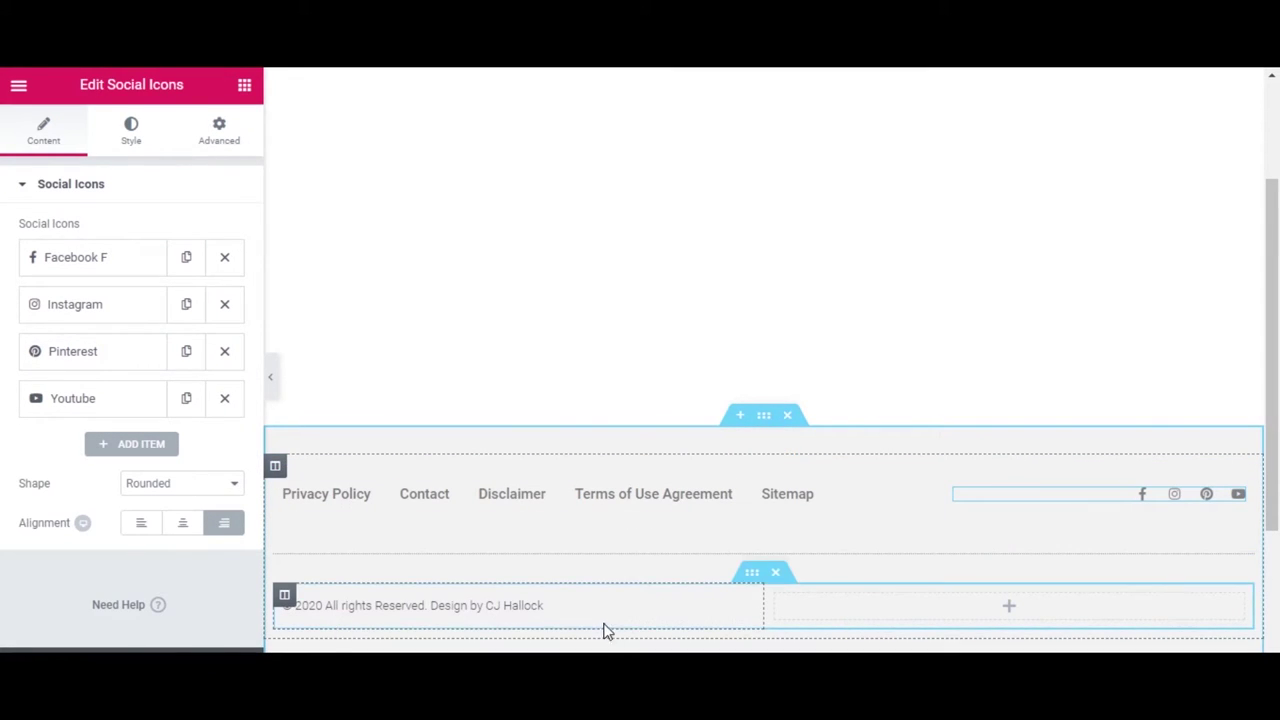
Delete the empty column beside the footer's copyright line and move the social icons column into its place
{"action": "right_click", "coordinate": [777, 598]}
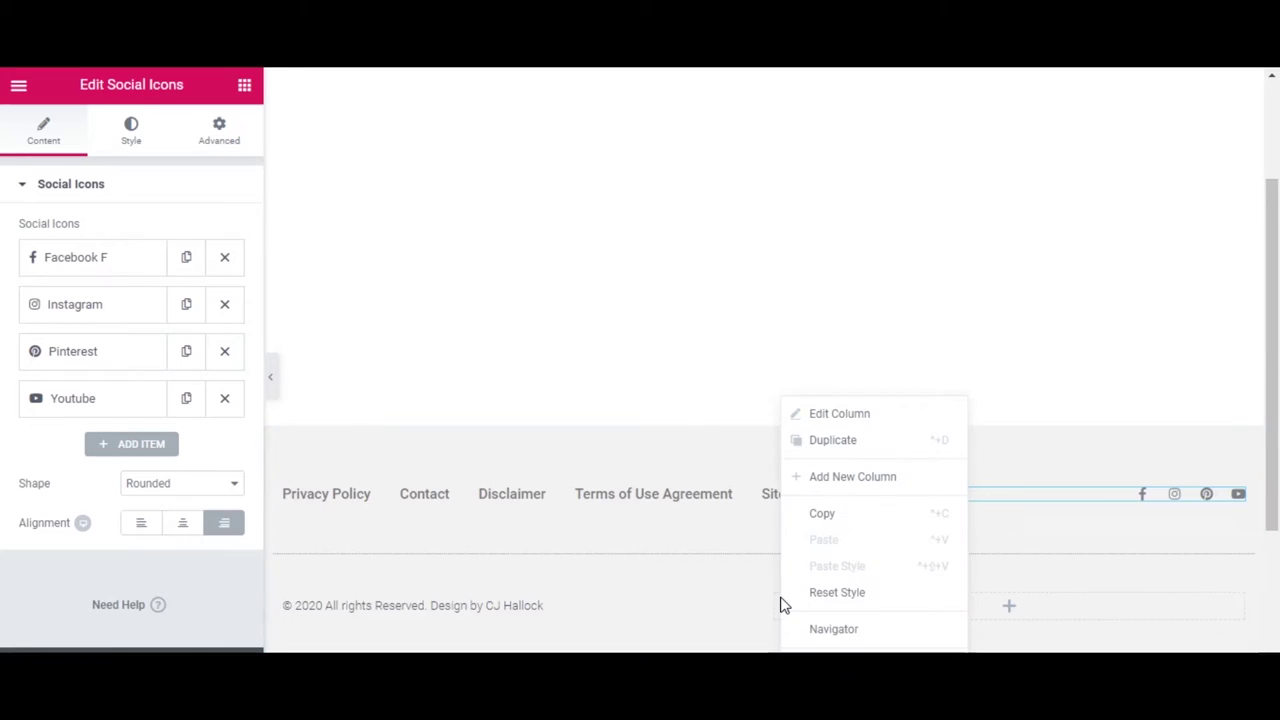
{"action": "key", "text": "Escape"}
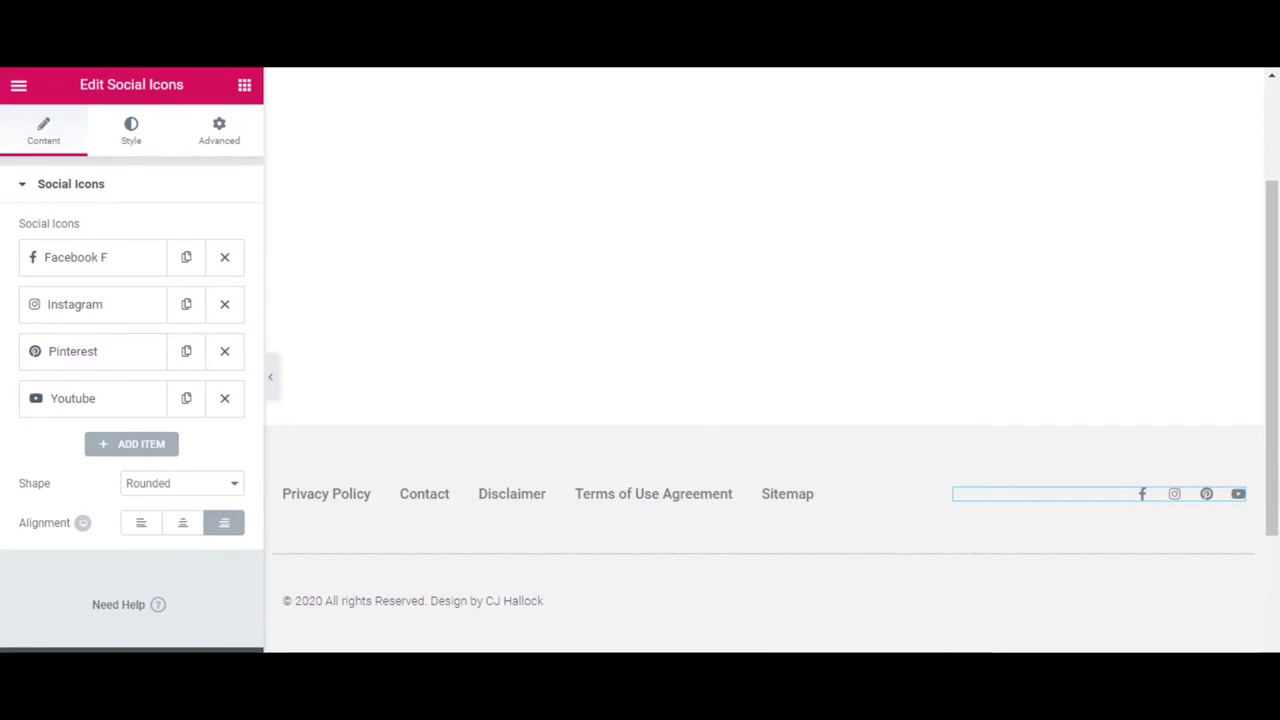
{"action": "left_click", "coordinate": [772, 600]}
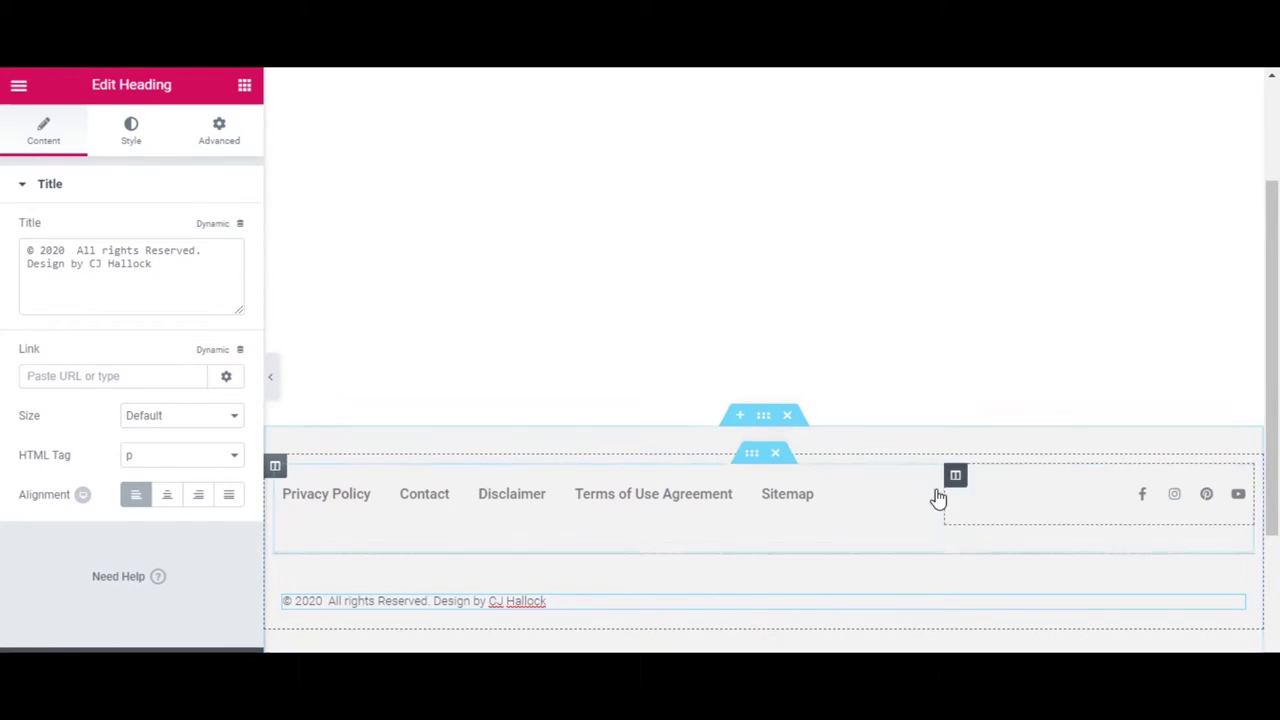
{"action": "left_click_drag", "start_coordinate": [958, 480], "coordinate": [997, 605]}
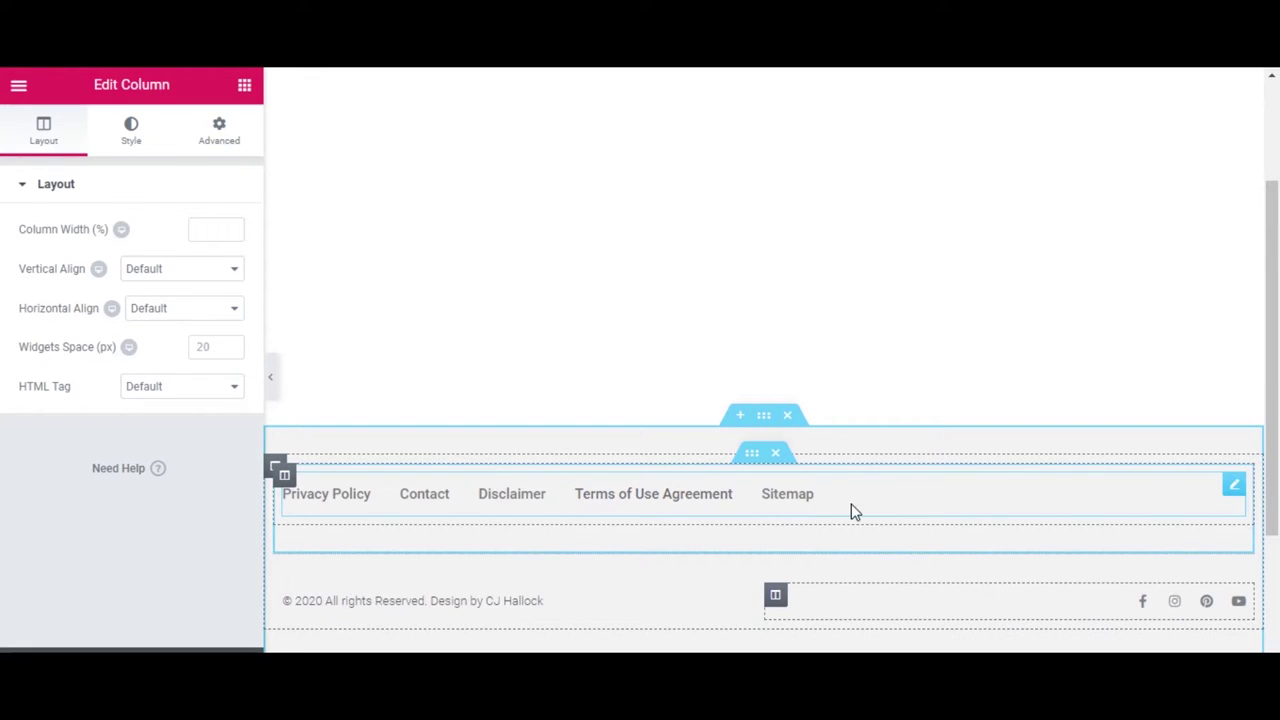
Align the footer's navigation menu to the center
{"action": "left_click", "coordinate": [919, 506]}
{"action": "left_click", "coordinate": [167, 348]}
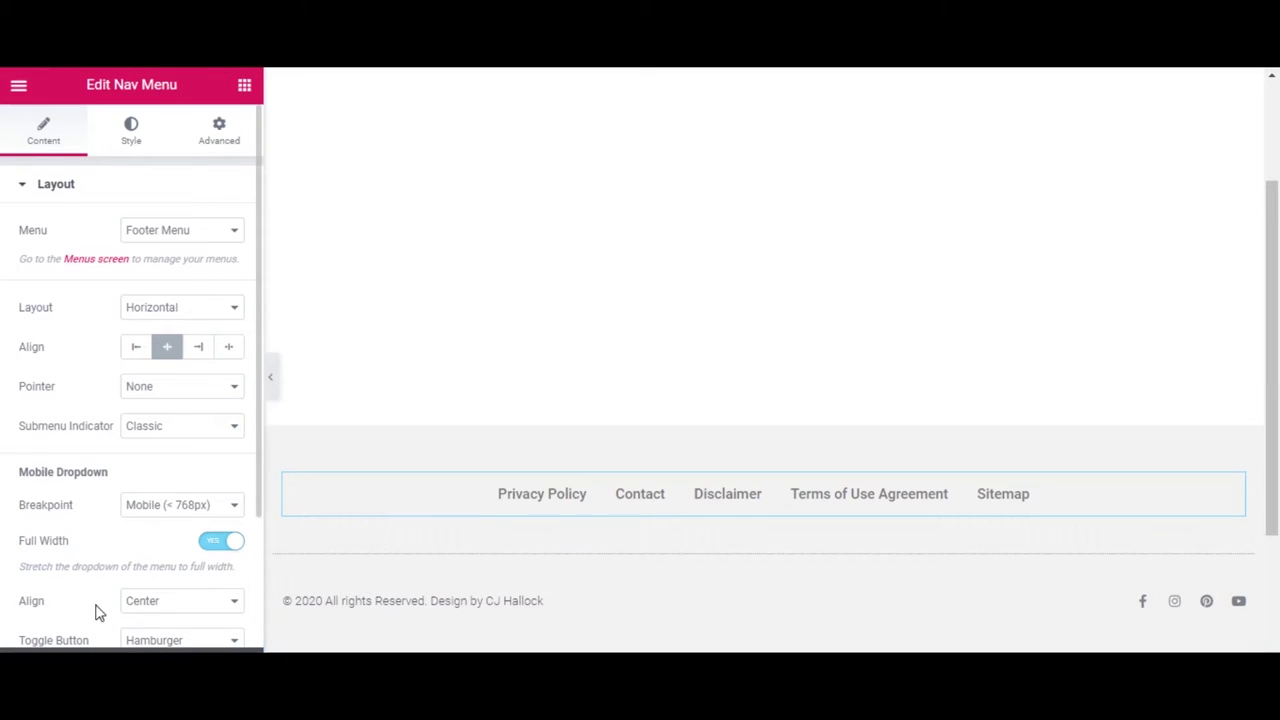
Preview the footer in the tablet and mobile responsive views and check its layout
{"action": "left_click", "coordinate": [108, 645]}
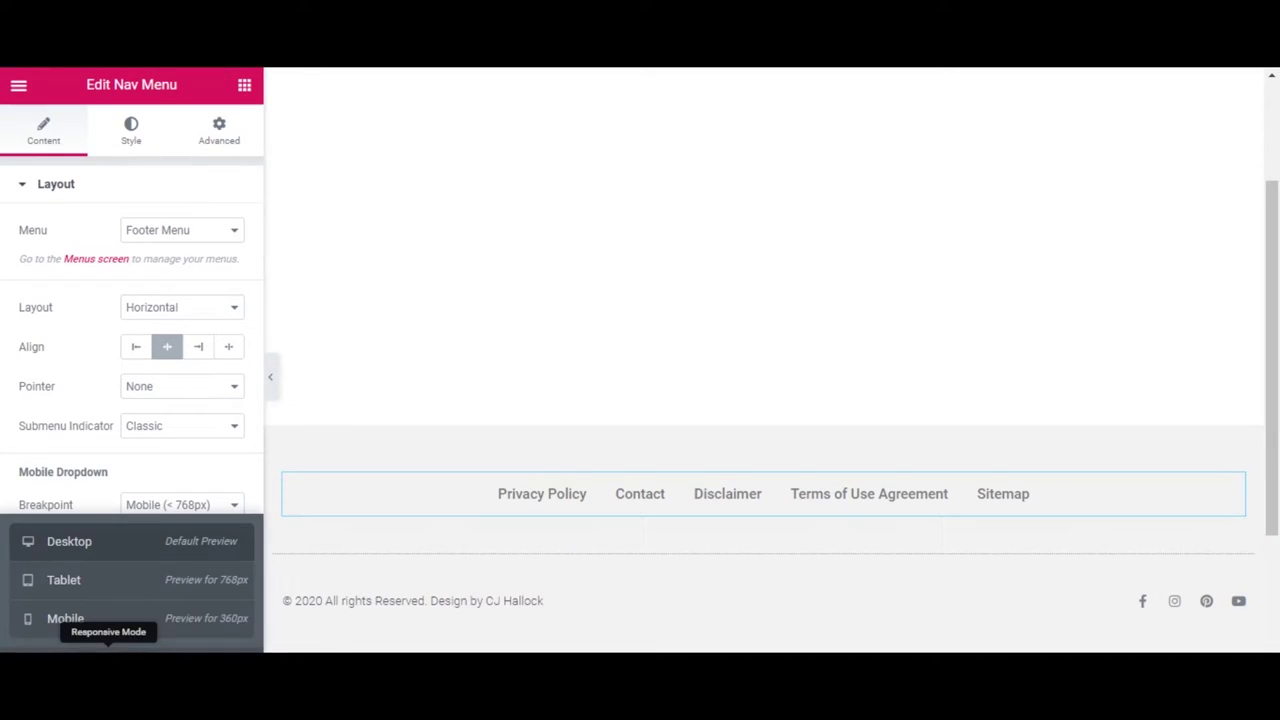
{"action": "left_click", "coordinate": [140, 590]}
{"action": "scroll", "coordinate": [623, 534], "scroll_direction": "down", "scroll_amount": 10}
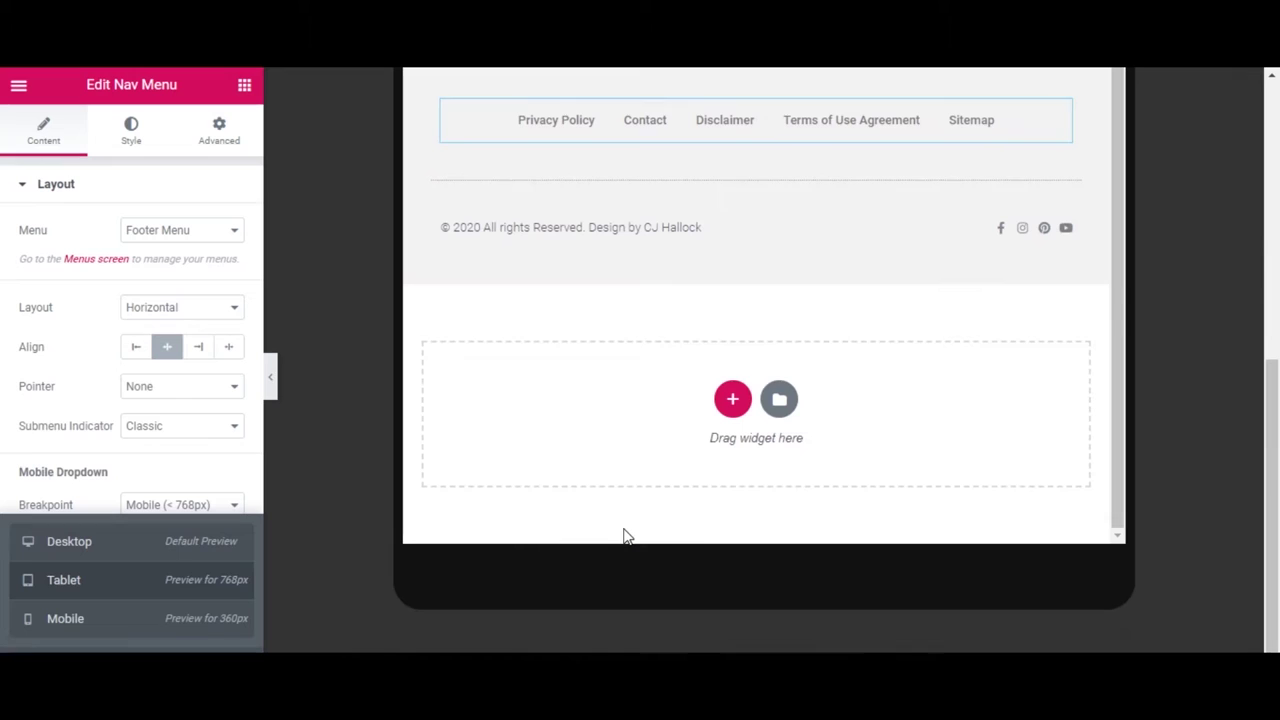
{"action": "scroll", "coordinate": [623, 534], "scroll_direction": "up", "scroll_amount": 1}
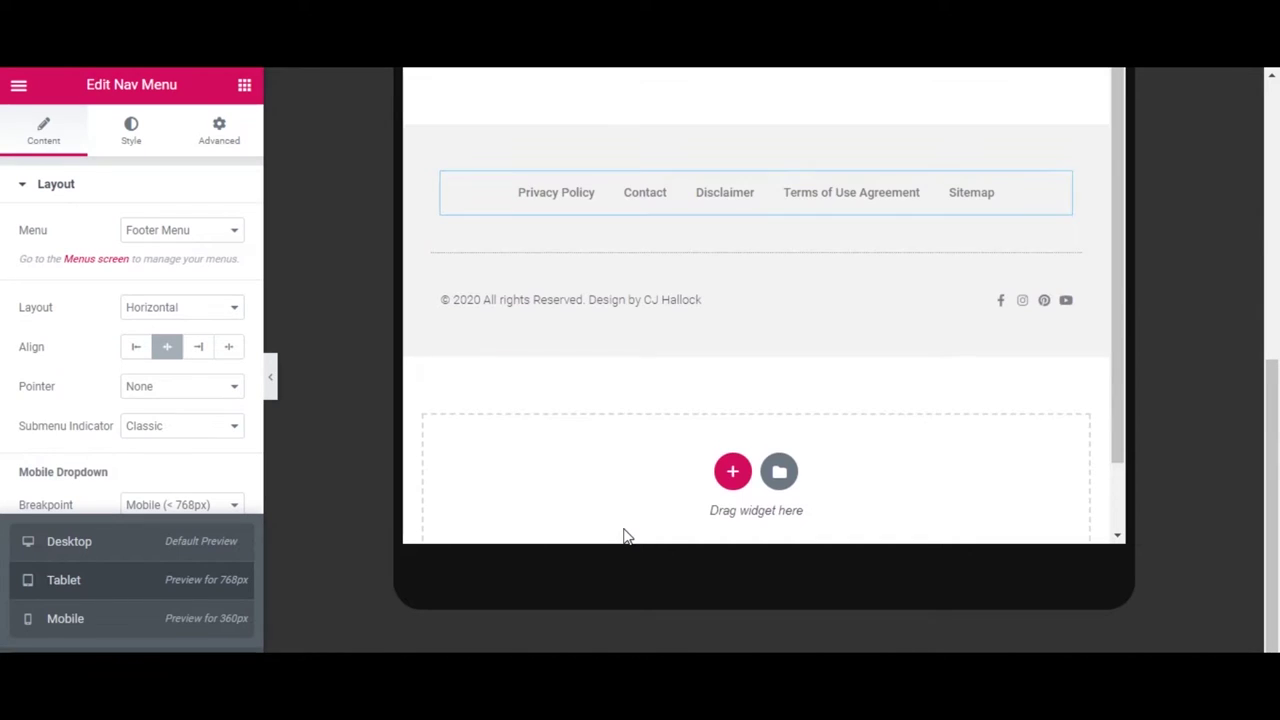
{"action": "left_click", "coordinate": [117, 628]}
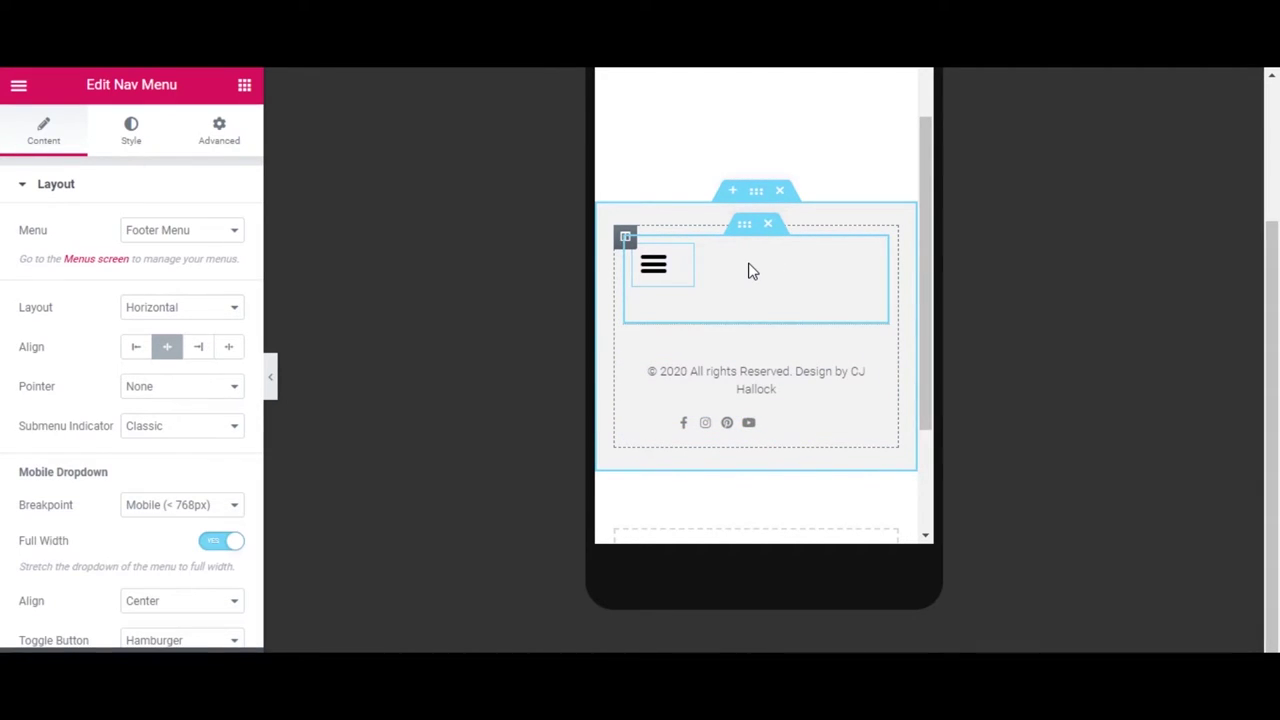
Set the mobile column width of the footer's navigation menu column to 100%
{"action": "left_click", "coordinate": [176, 350]}
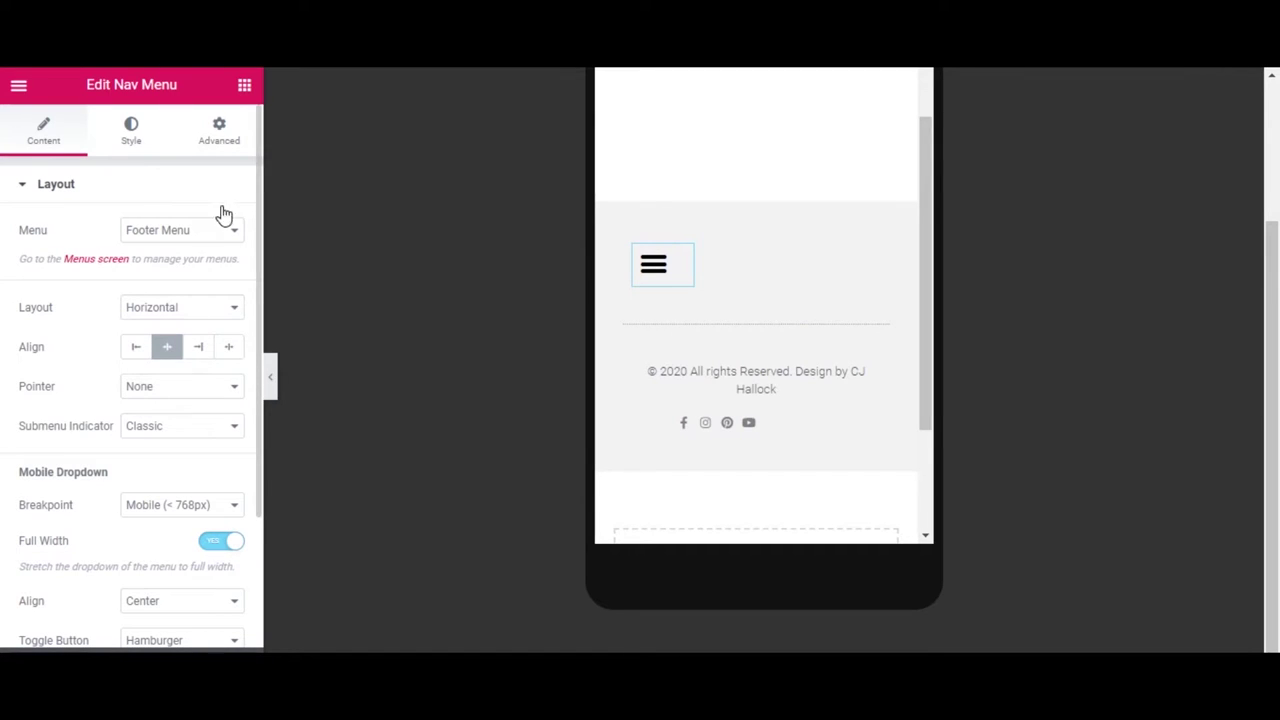
{"action": "left_click", "coordinate": [684, 260]}
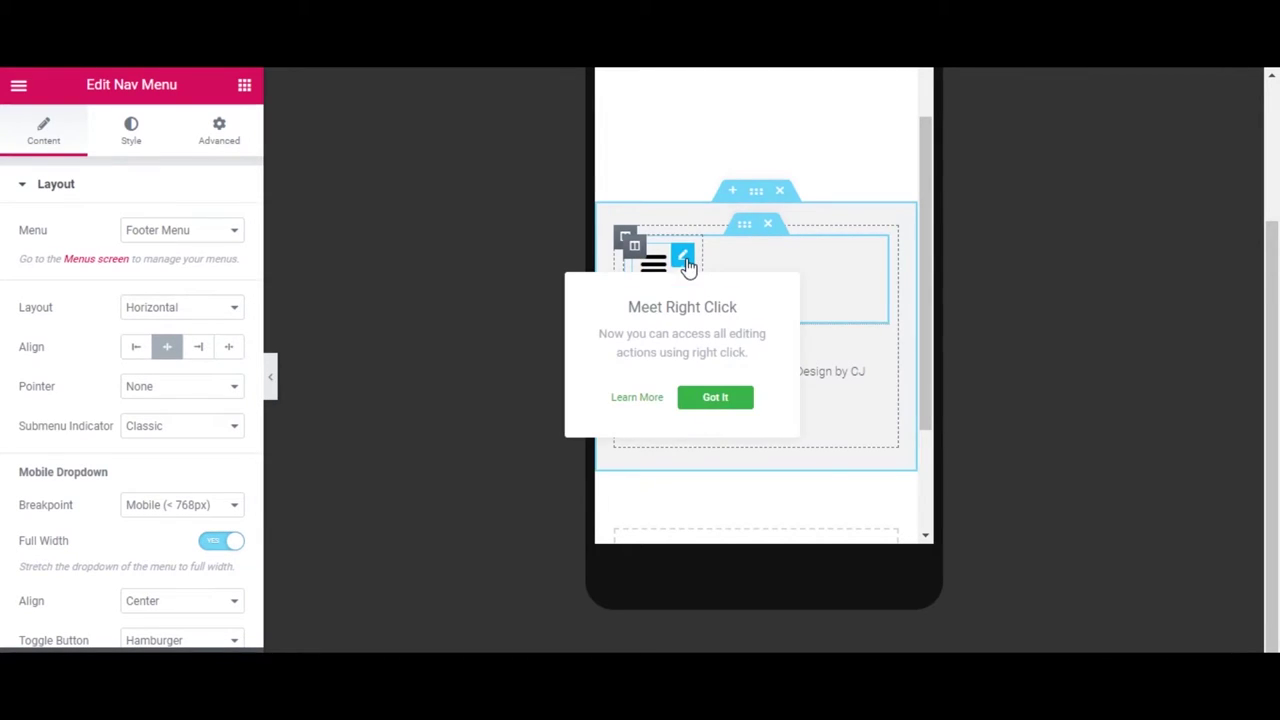
{"action": "left_click", "coordinate": [708, 400]}
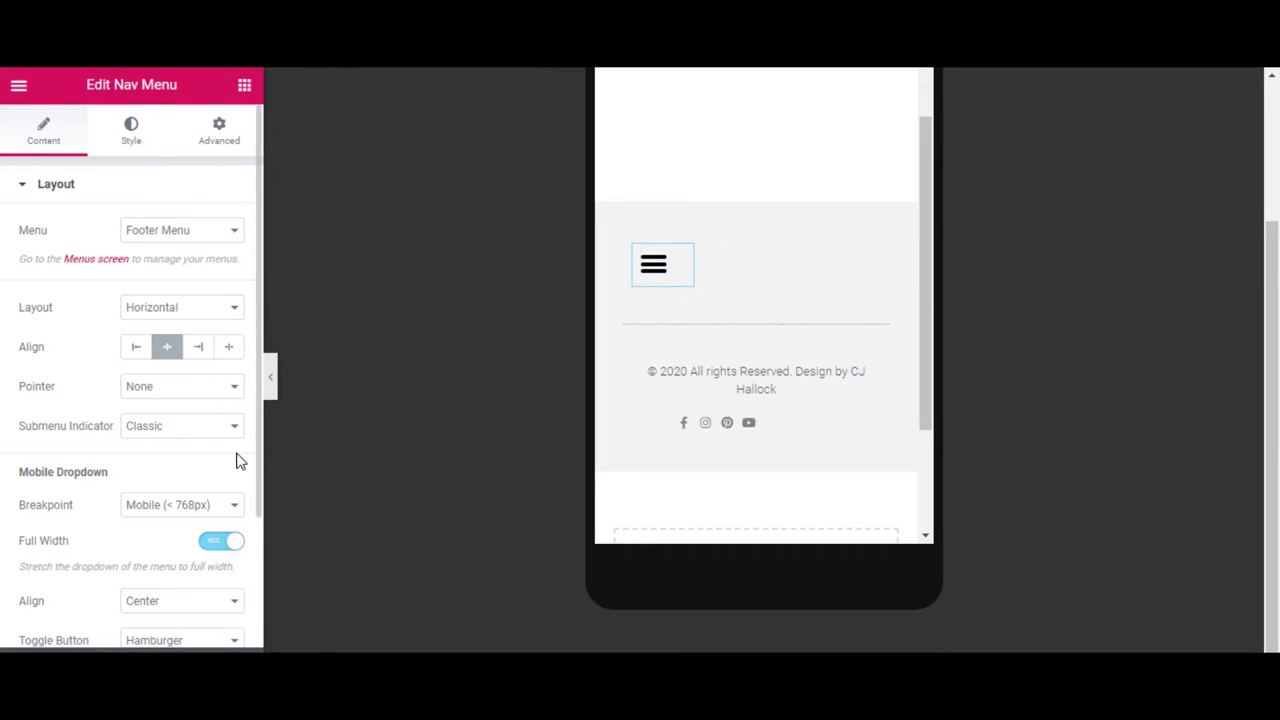
{"action": "left_click", "coordinate": [138, 148]}
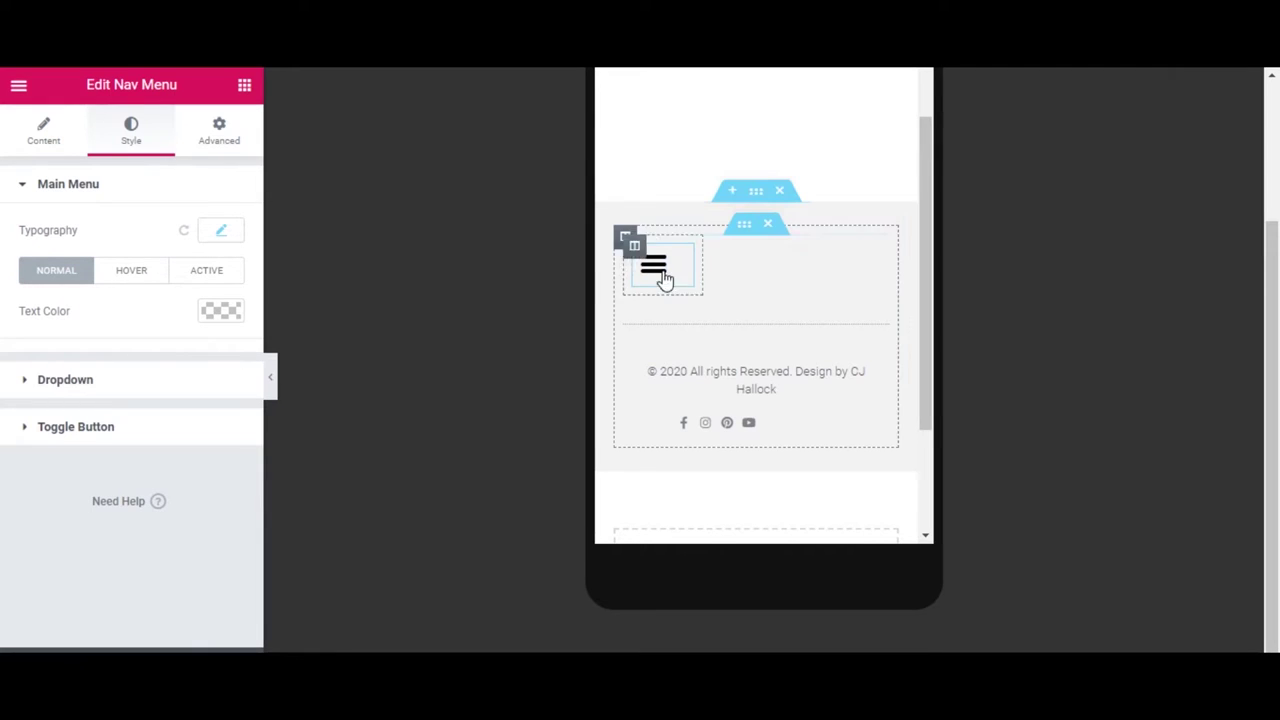
{"action": "left_click", "coordinate": [630, 244]}
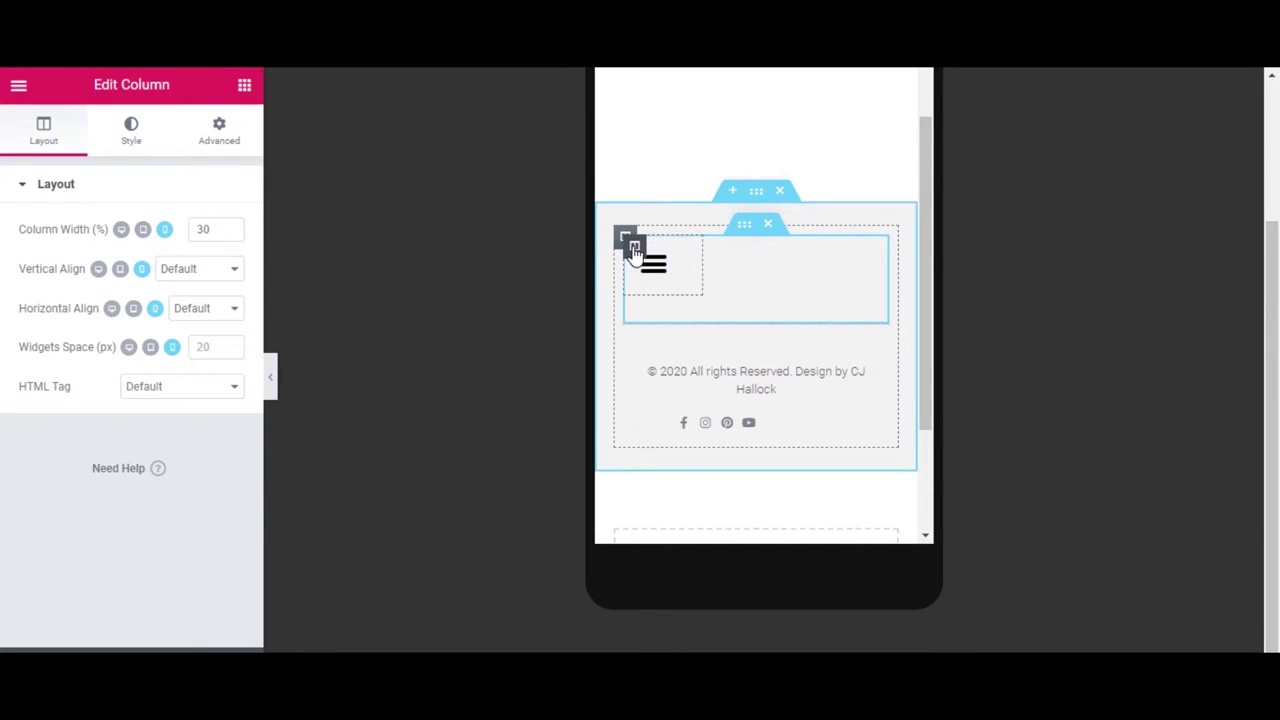
{"action": "left_click", "coordinate": [229, 226]}
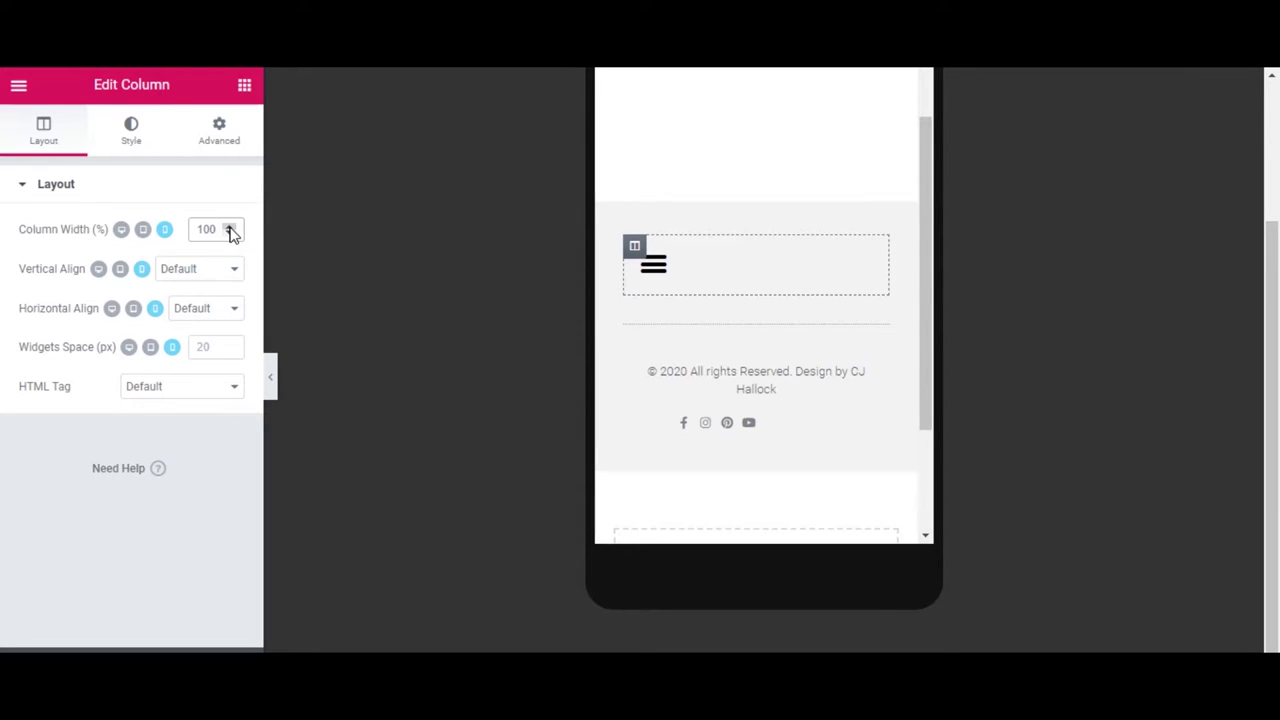
Set the footer menu's mobile toggle alignment to center and test the hamburger button in the mobile view
{"action": "left_click", "coordinate": [37, 137]}
{"action": "left_click", "coordinate": [131, 136]}
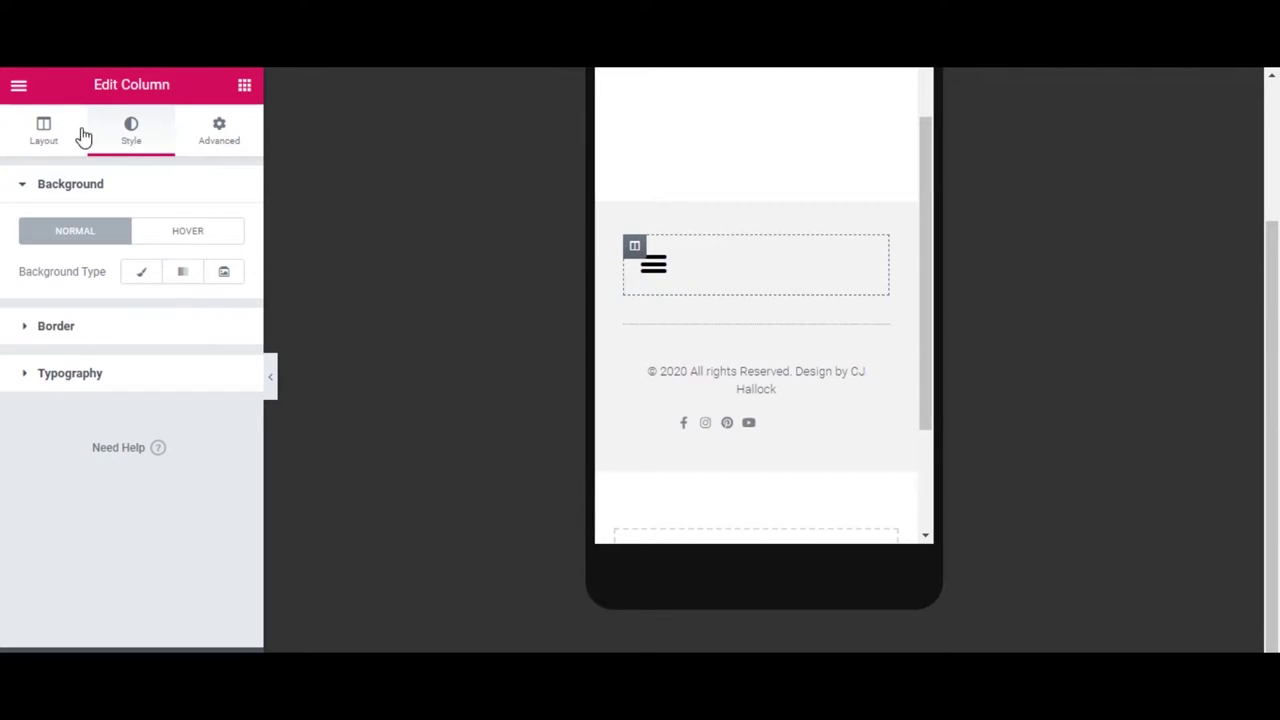
{"action": "left_click", "coordinate": [45, 136]}
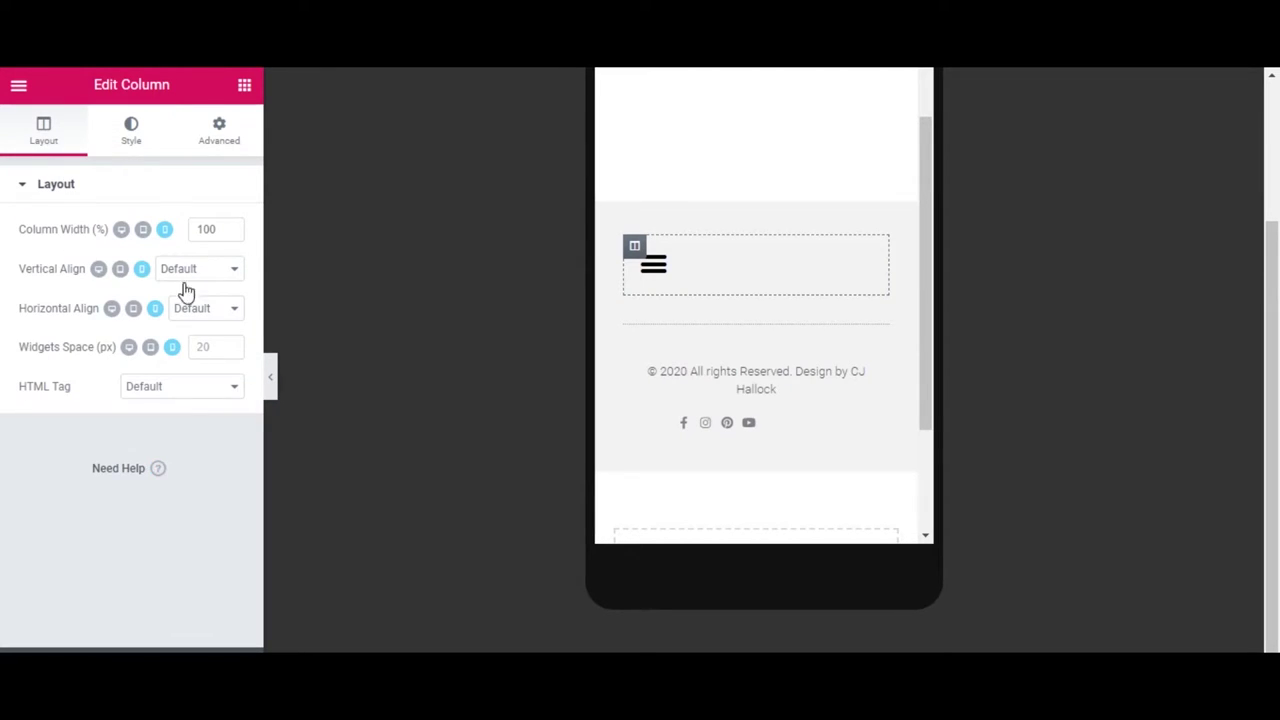
{"action": "left_click", "coordinate": [853, 262]}
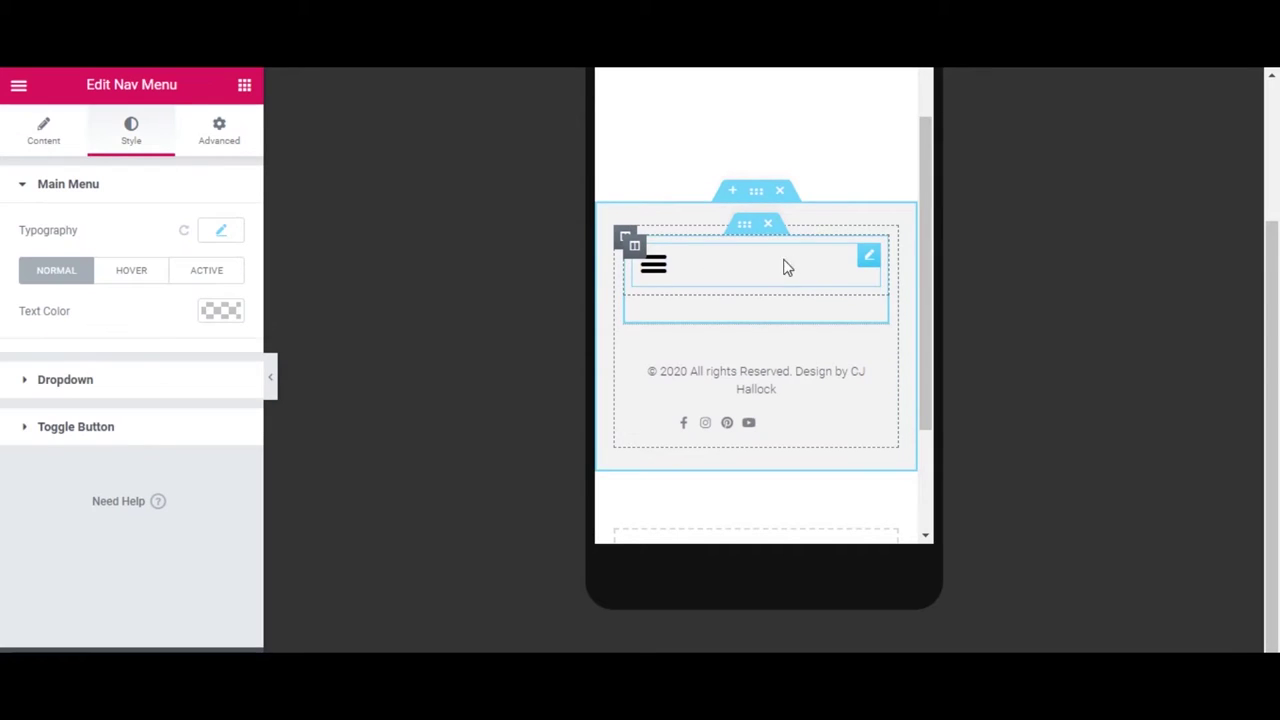
{"action": "left_click", "coordinate": [89, 430]}
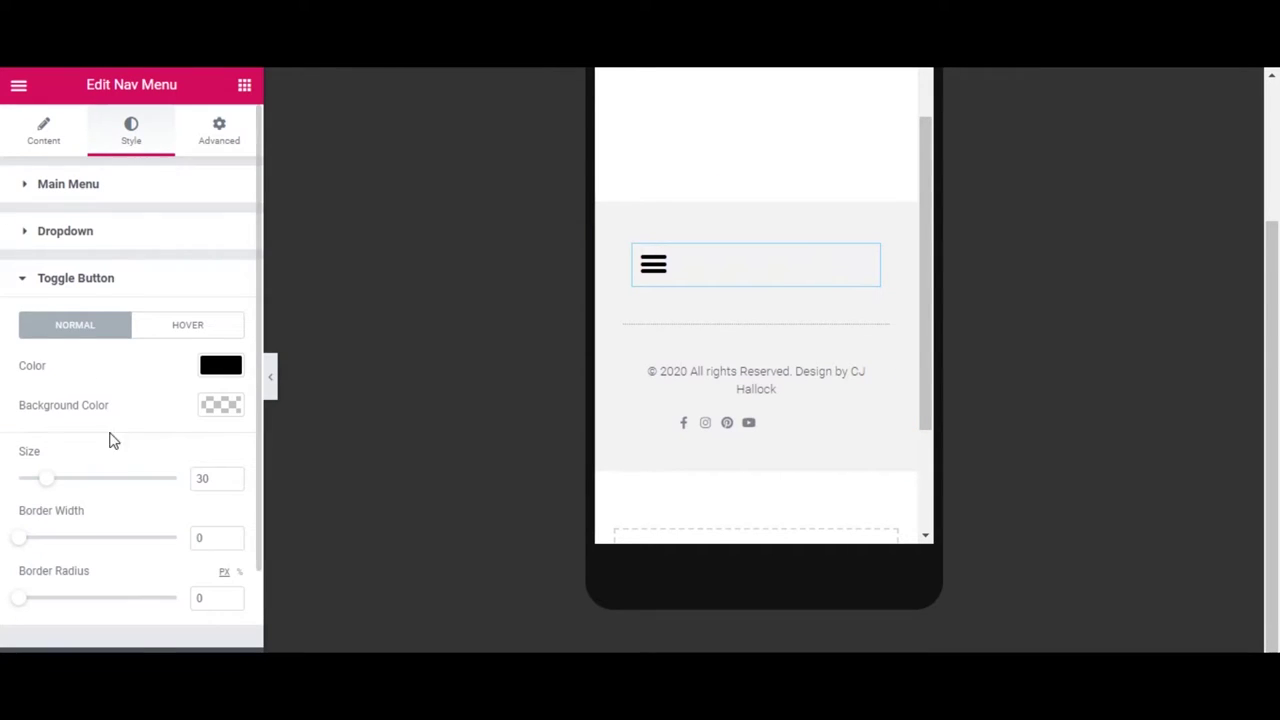
{"action": "scroll", "coordinate": [150, 432], "scroll_direction": "down", "scroll_amount": 1}
{"action": "scroll", "coordinate": [166, 334], "scroll_direction": "up", "scroll_amount": 1}
{"action": "left_click", "coordinate": [42, 143]}
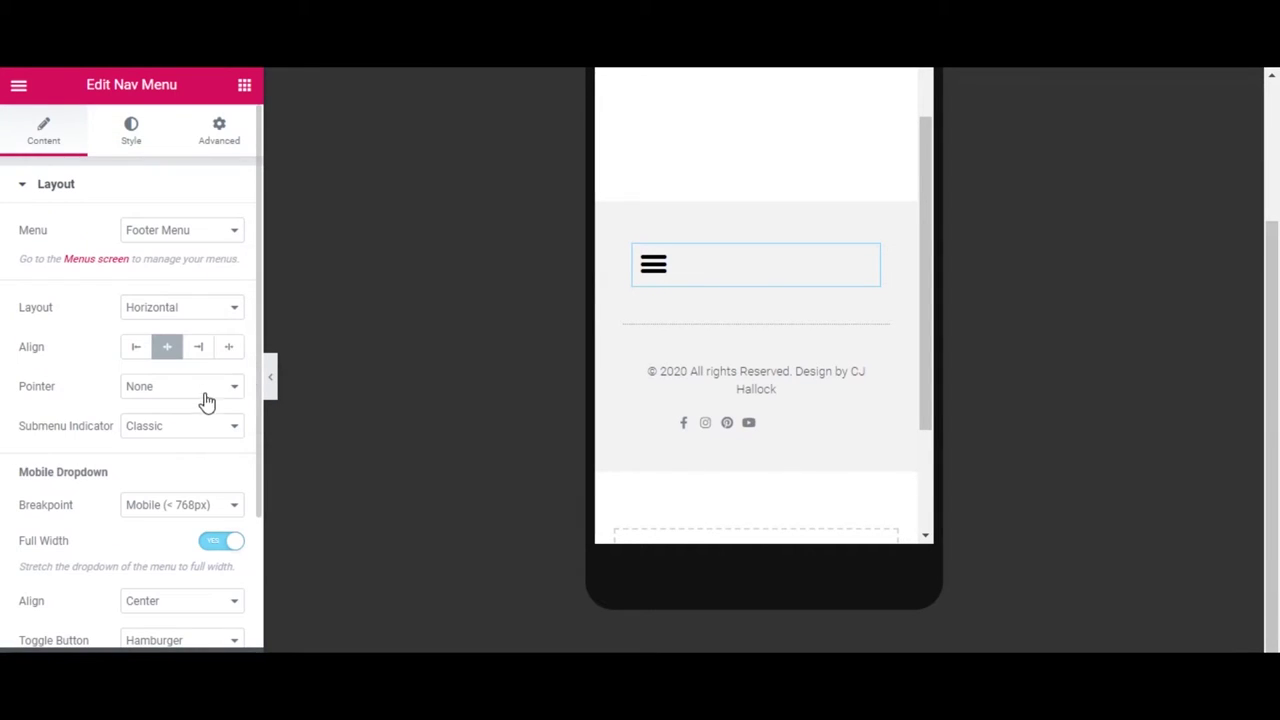
{"action": "scroll", "coordinate": [193, 433], "scroll_direction": "down", "scroll_amount": 2}
{"action": "left_click", "coordinate": [182, 510]}
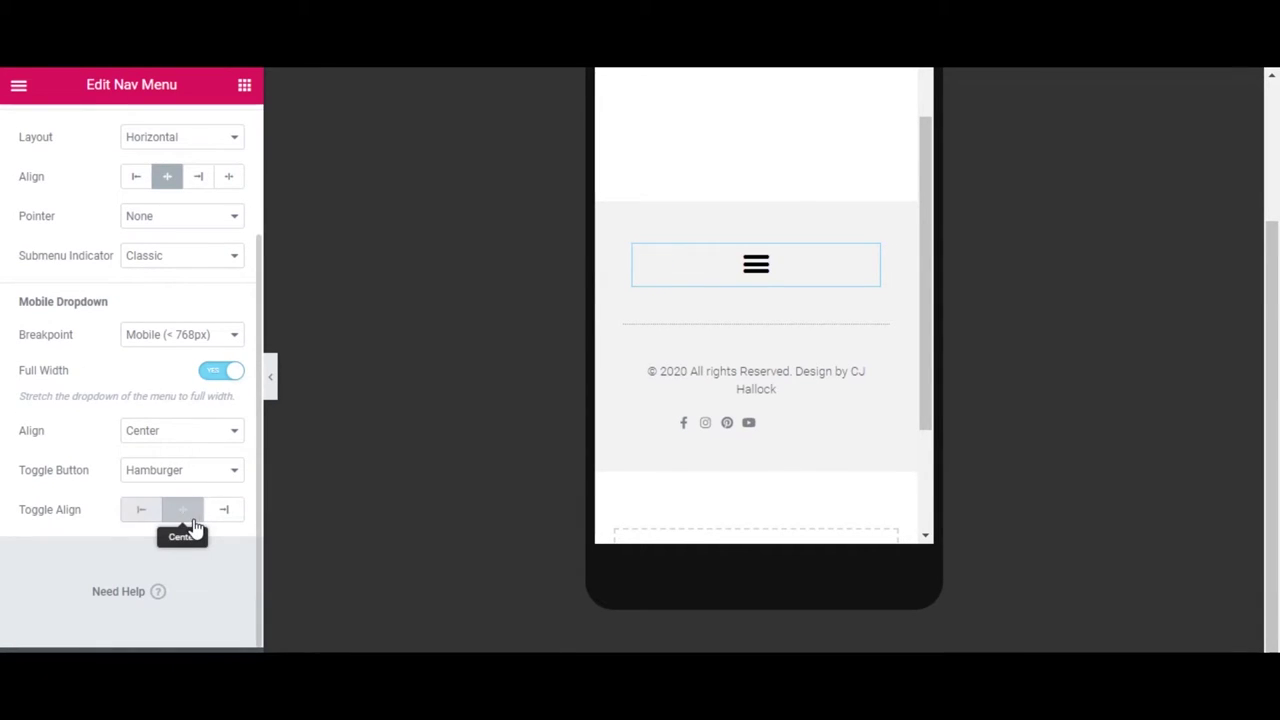
{"action": "left_click", "coordinate": [756, 270]}
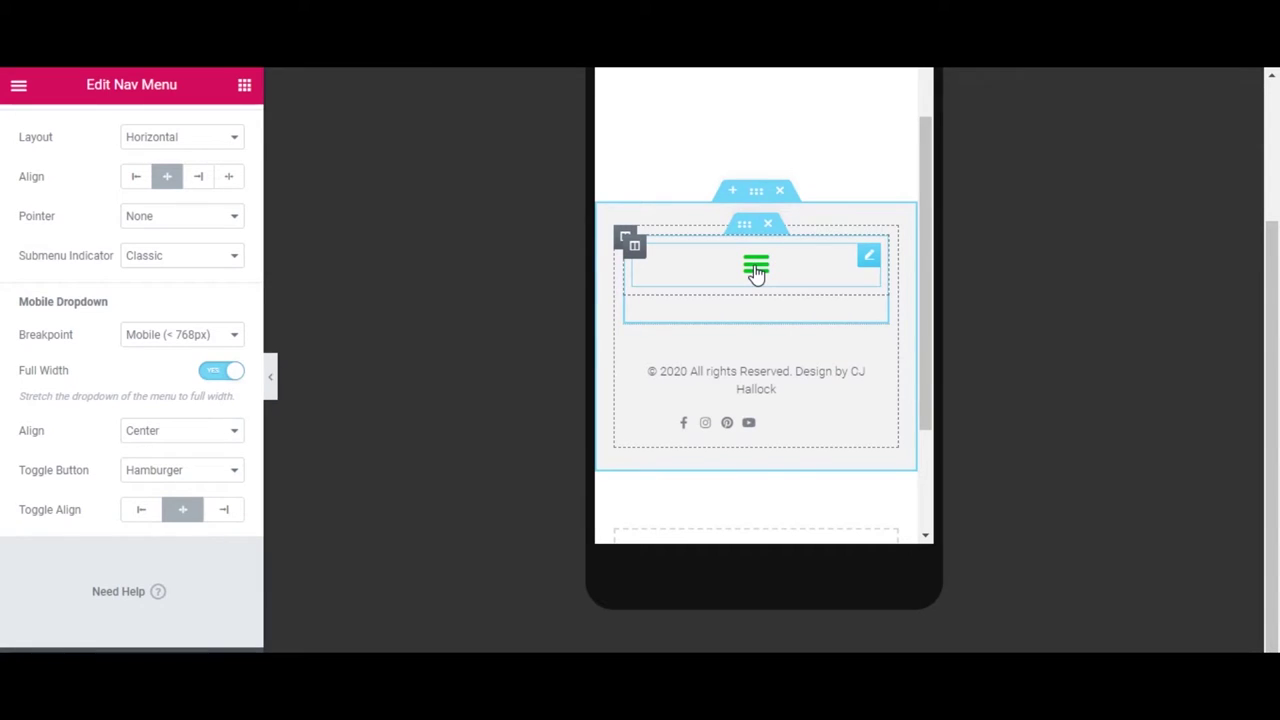
{"action": "left_click", "coordinate": [756, 272]}
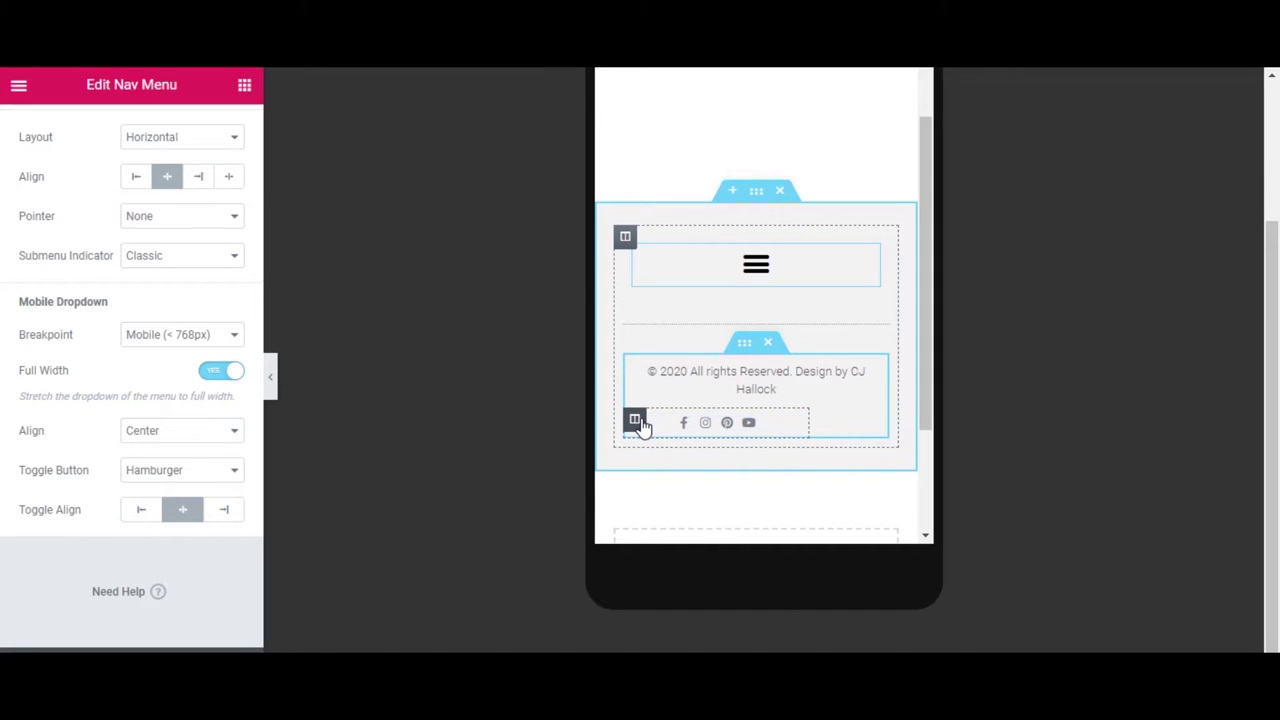
Set the mobile column width of the footer's social icons column to 100%
{"action": "left_click", "coordinate": [635, 420]}
{"action": "left_click", "coordinate": [230, 230]}
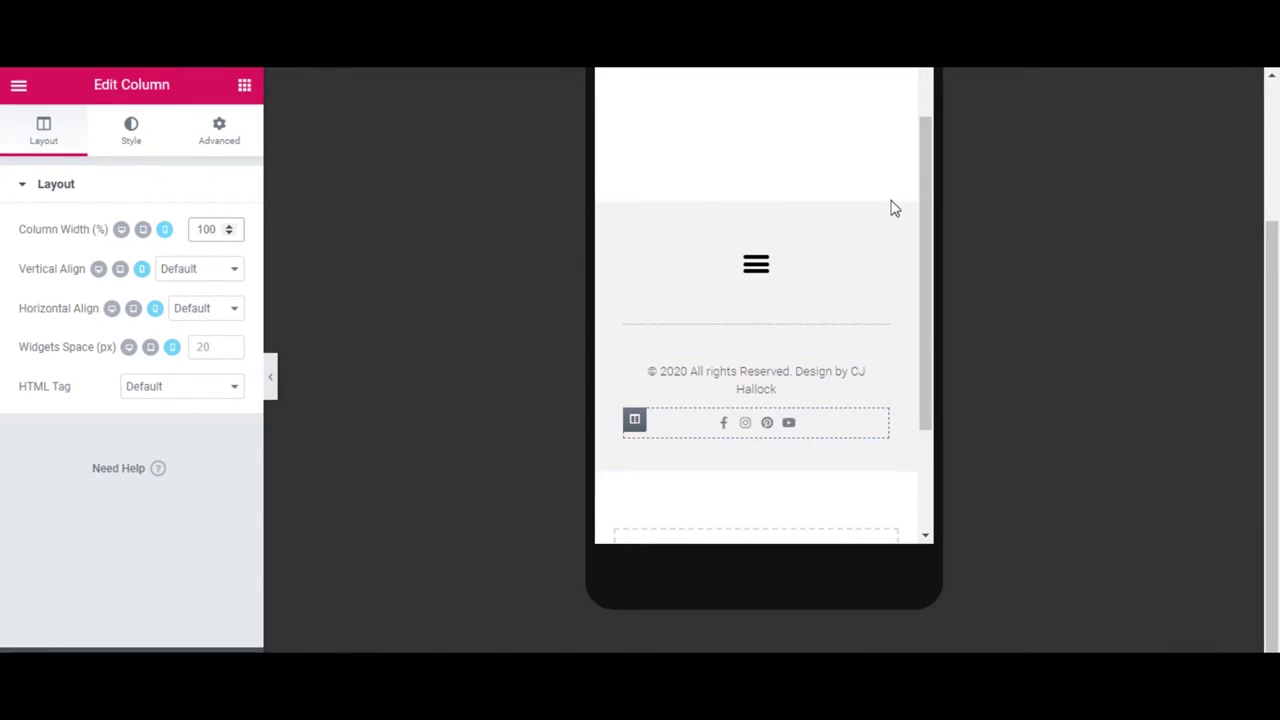
{"action": "left_click", "coordinate": [1076, 472]}
Publish the footer with the display condition Include Entire Site and reload the site's home page to check it
{"action": "key", "text": "ctrl+s"}
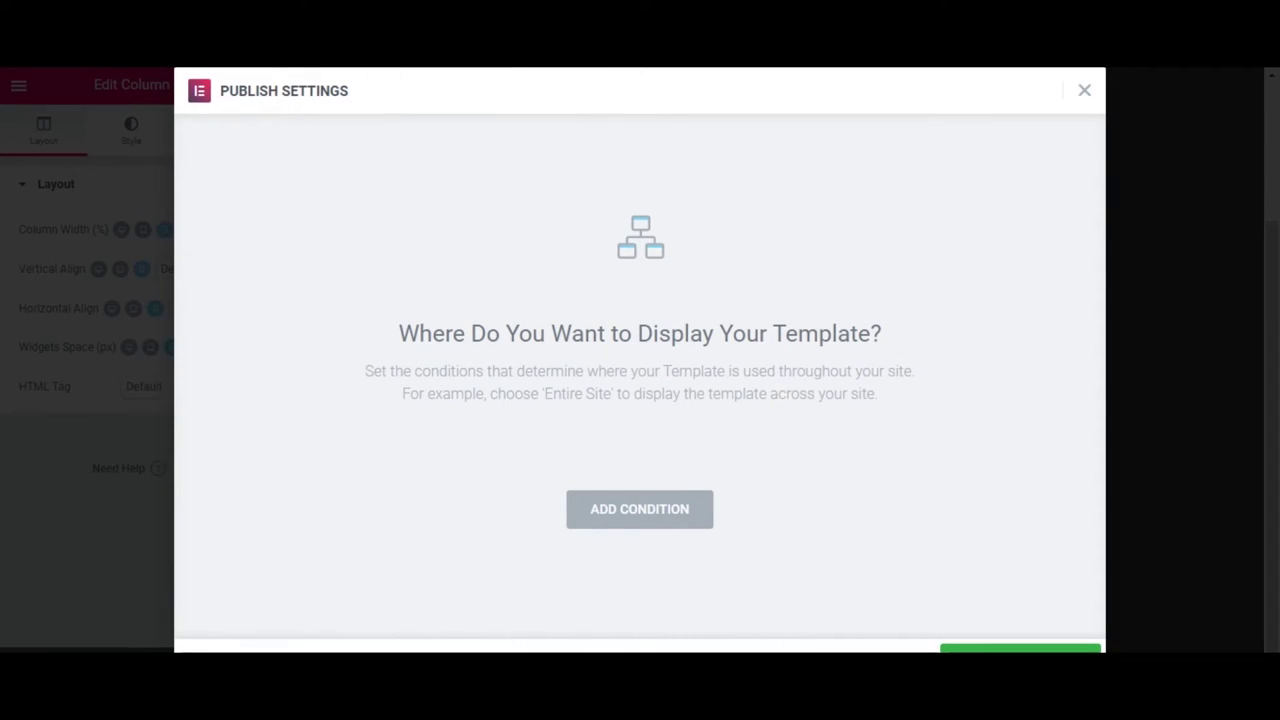
{"action": "left_click", "coordinate": [663, 522]}
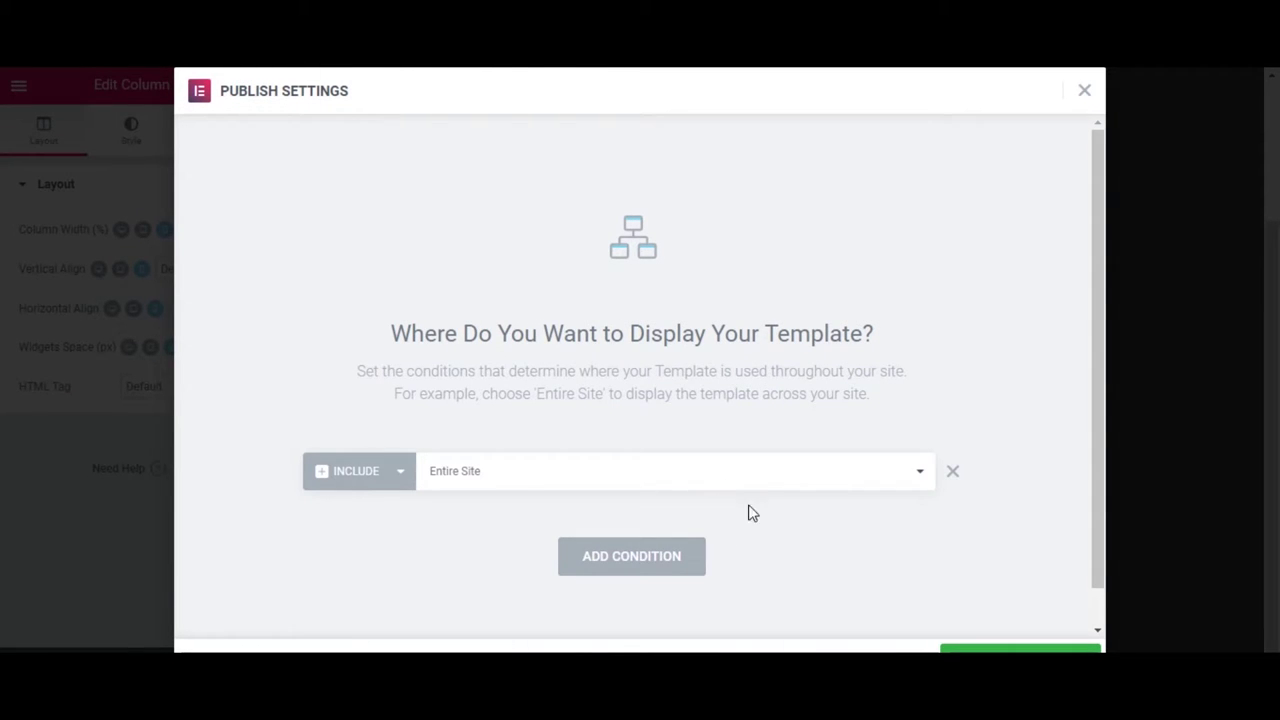
{"action": "left_click", "coordinate": [1020, 649]}
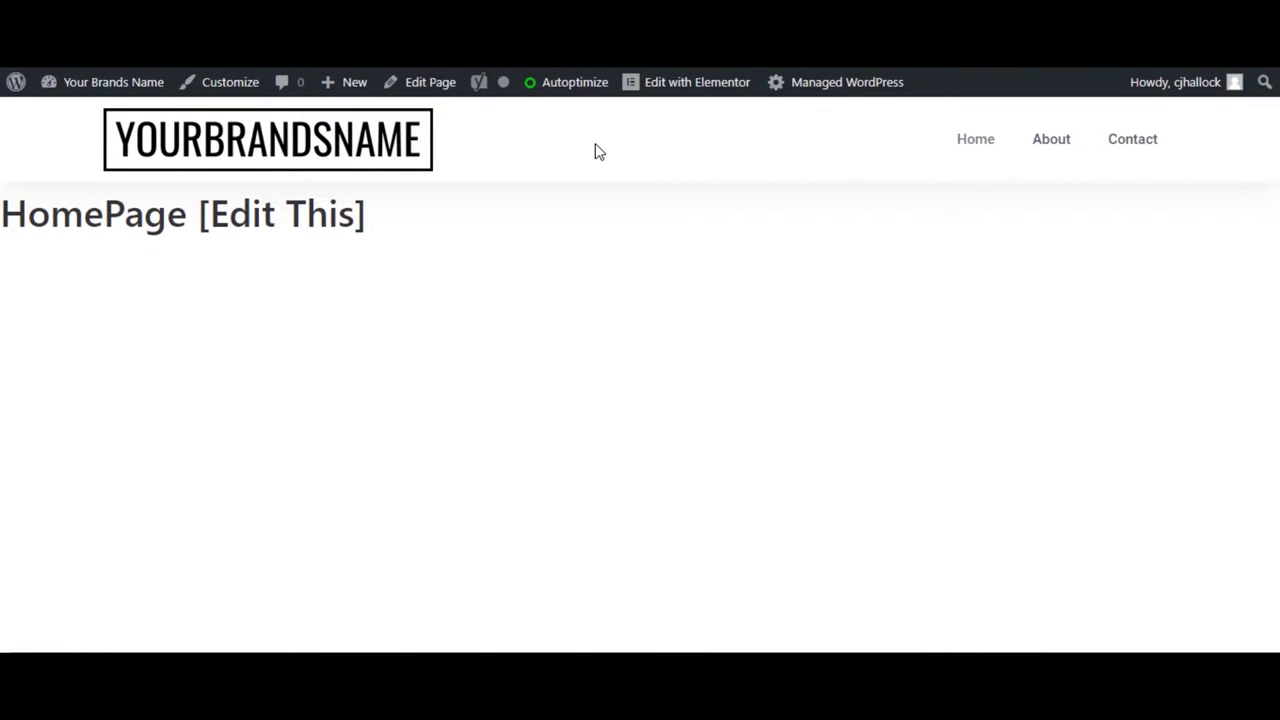
{"action": "key", "text": "F5"}
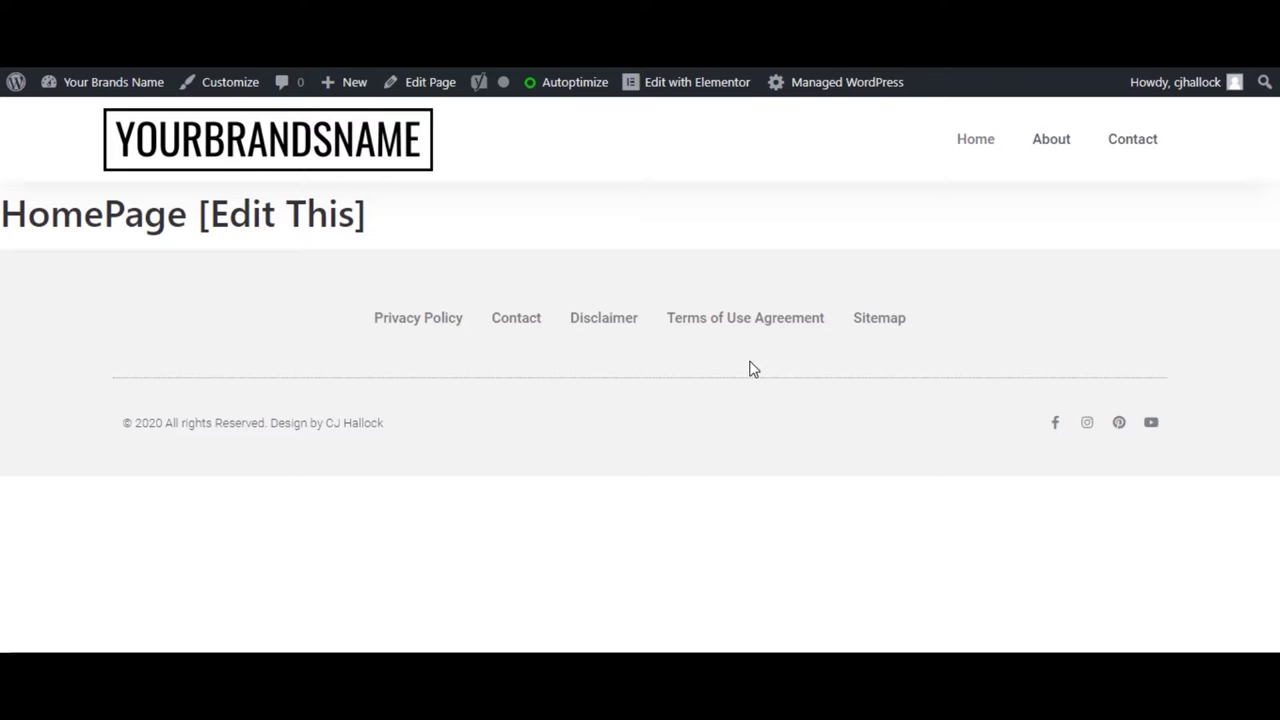
Go to the WordPress pages list and open HomePage [Edit This] for editing in Elementor
{"action": "mouse_move", "coordinate": [84, 90]}
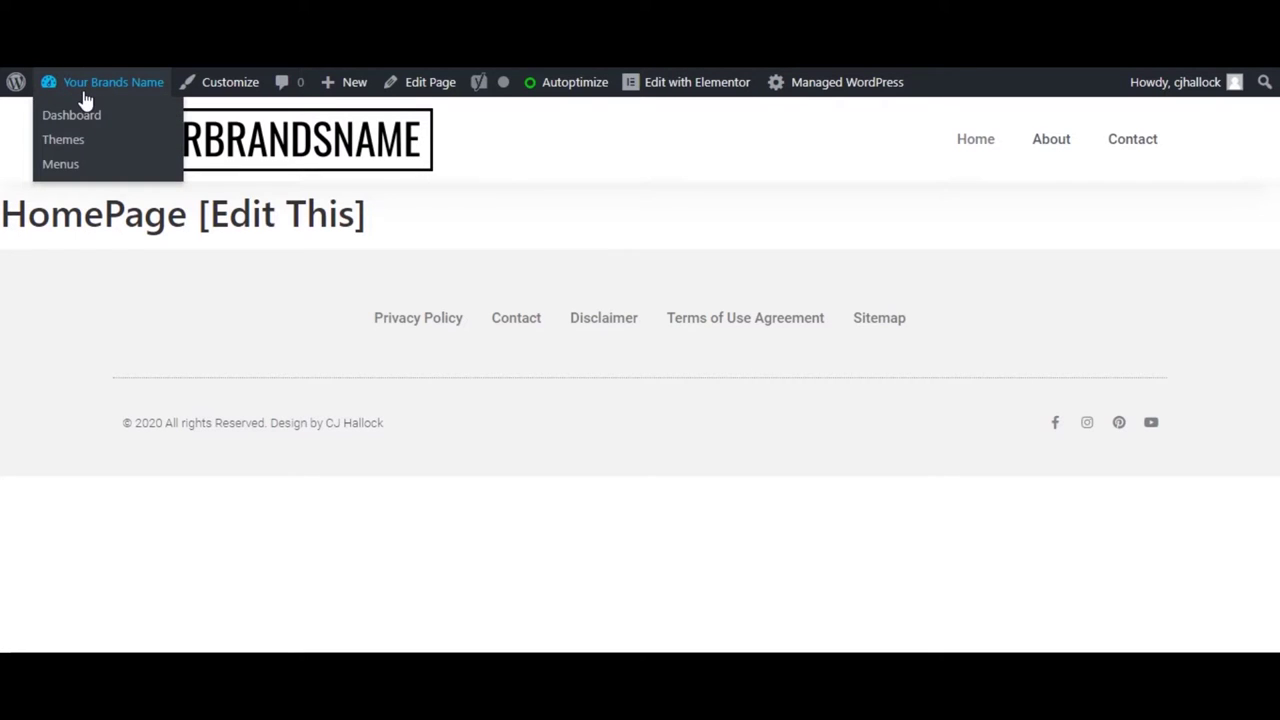
{"action": "left_click", "coordinate": [75, 122]}
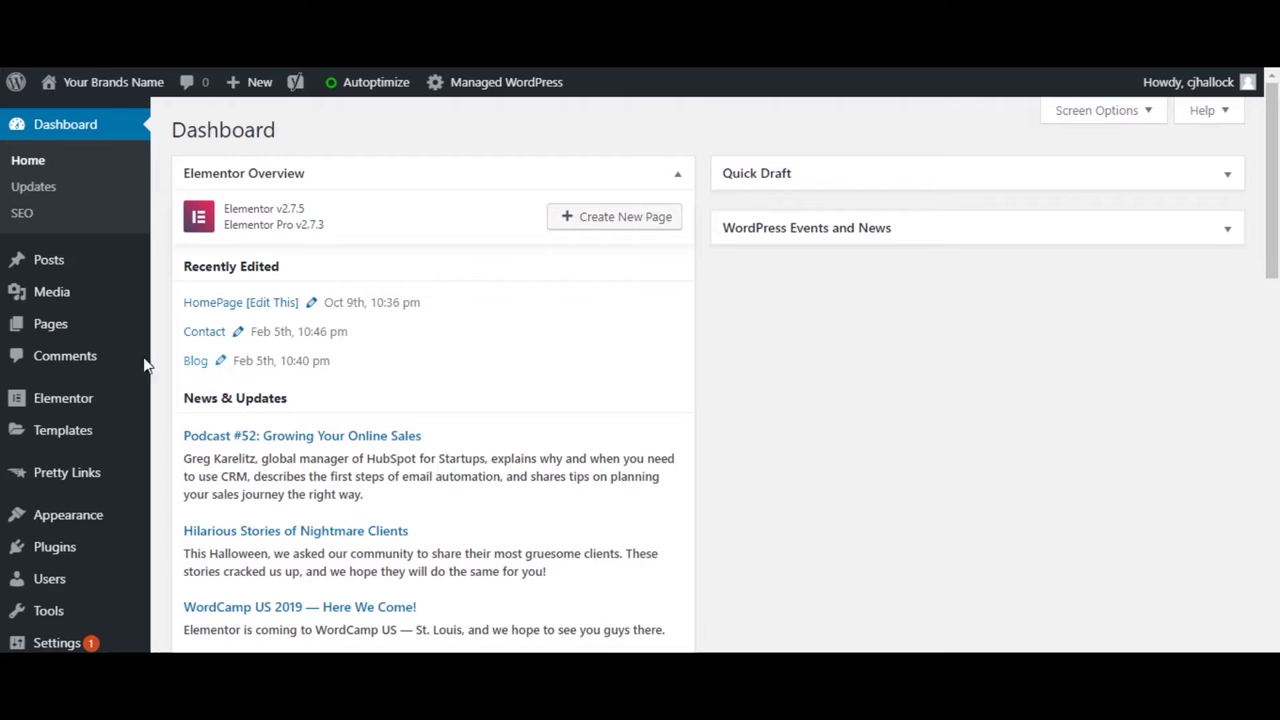
{"action": "mouse_move", "coordinate": [75, 327]}
{"action": "left_click", "coordinate": [75, 325]}
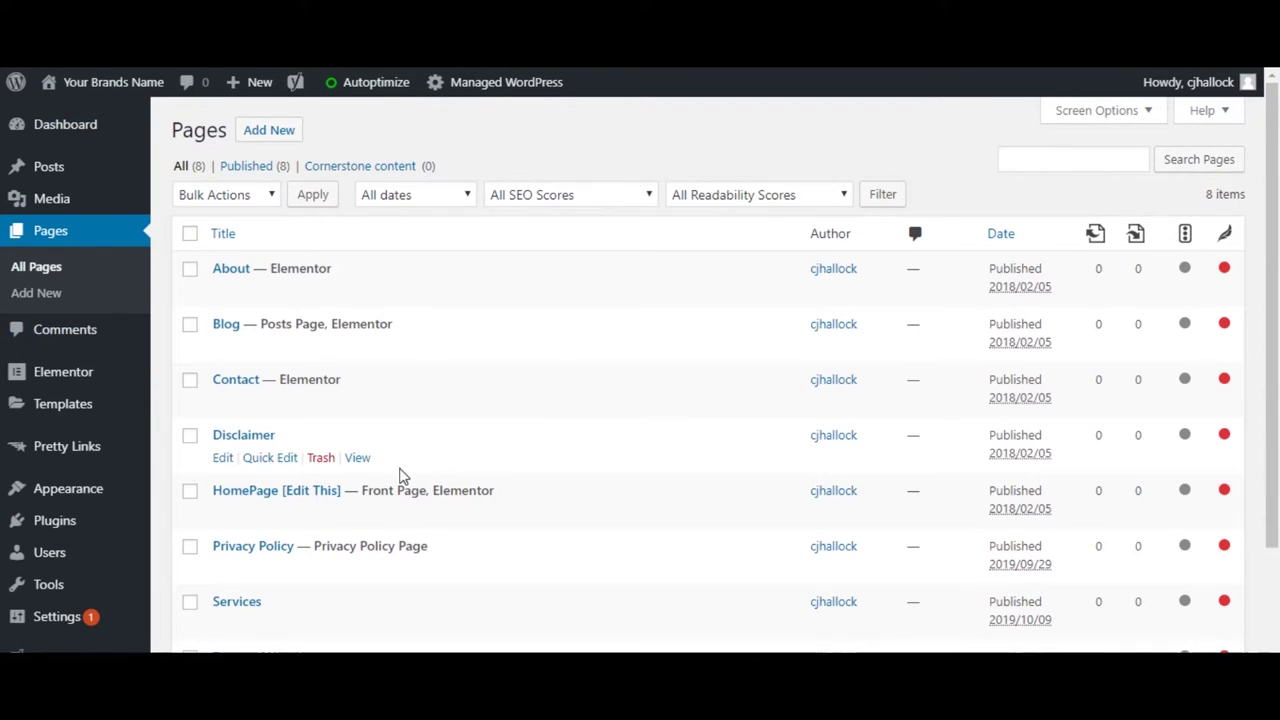
{"action": "mouse_move", "coordinate": [314, 503]}
{"action": "left_click", "coordinate": [457, 522]}
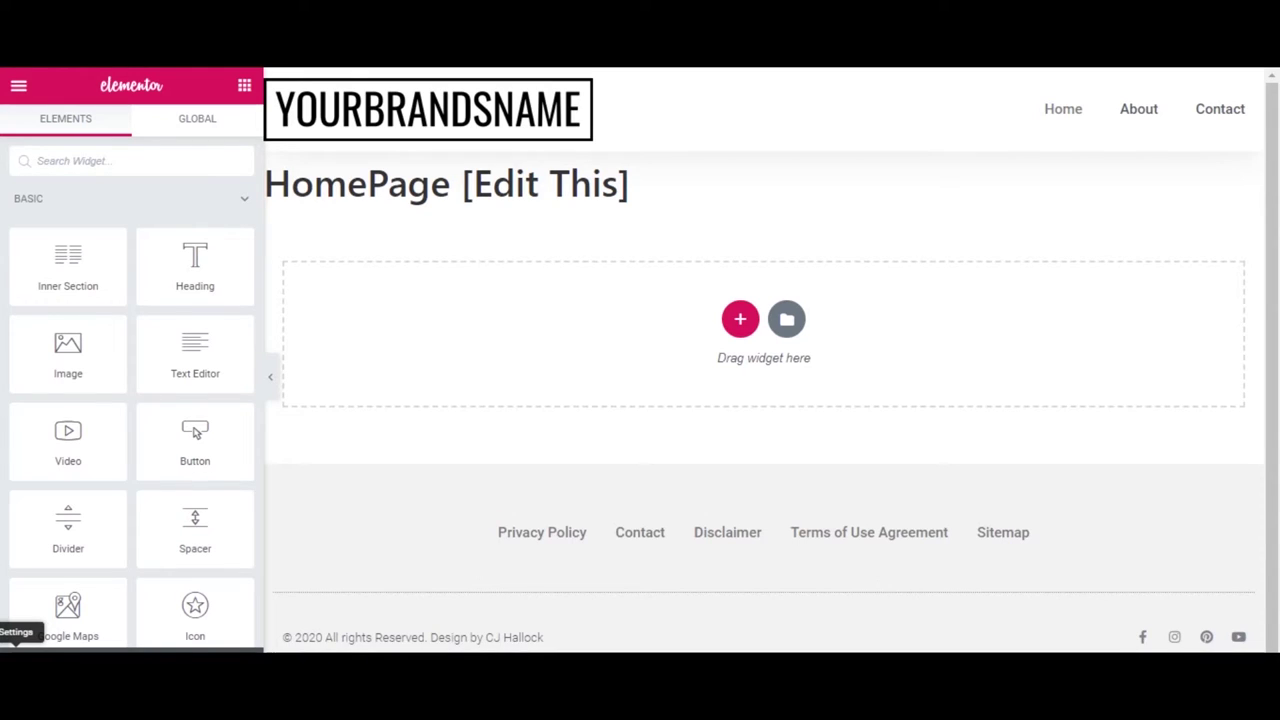
Hide the homepage's title and set its page layout to Elementor Full Width in the page settings
{"action": "left_click", "coordinate": [15, 645]}
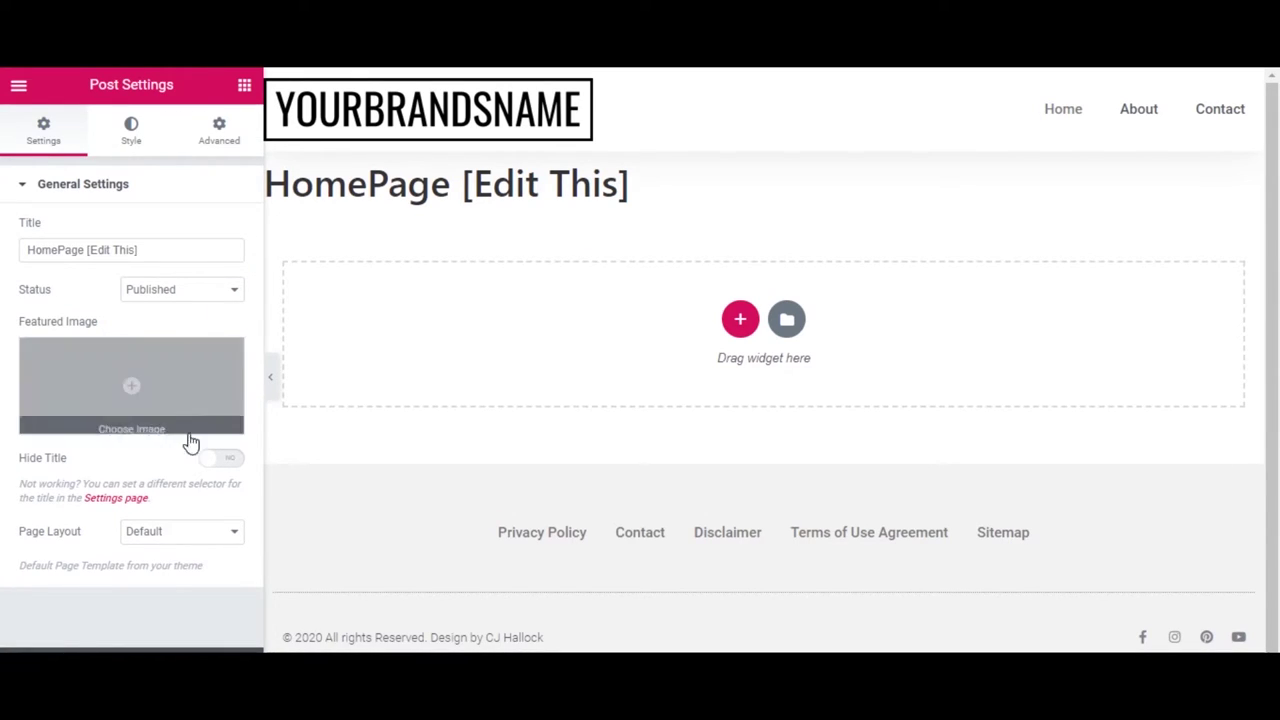
{"action": "left_click", "coordinate": [227, 467]}
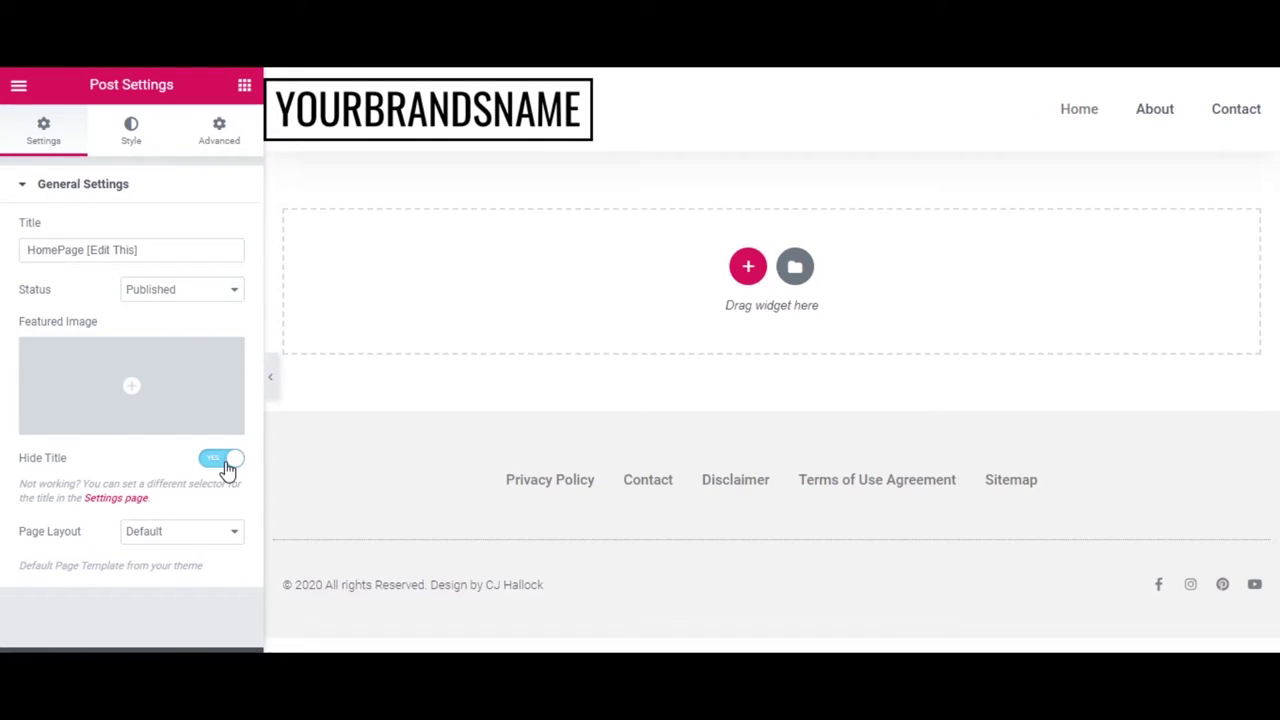
{"action": "left_click", "coordinate": [171, 531]}
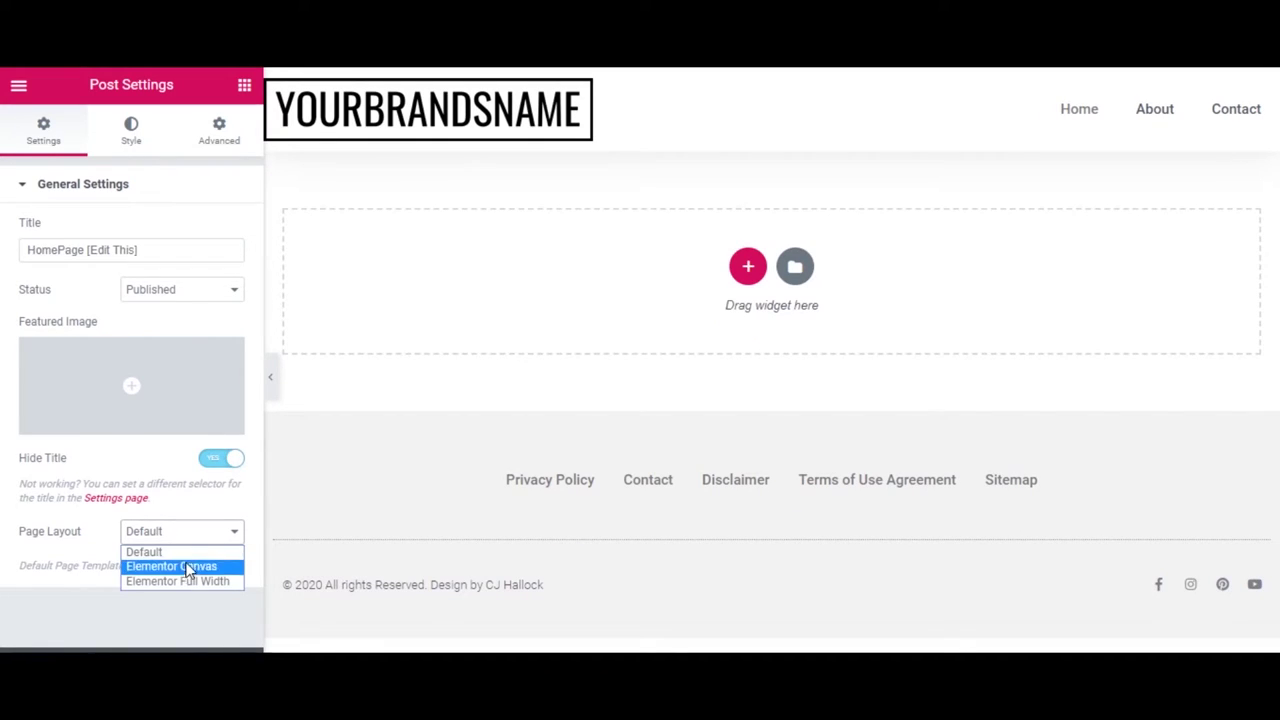
{"action": "left_click", "coordinate": [212, 582]}
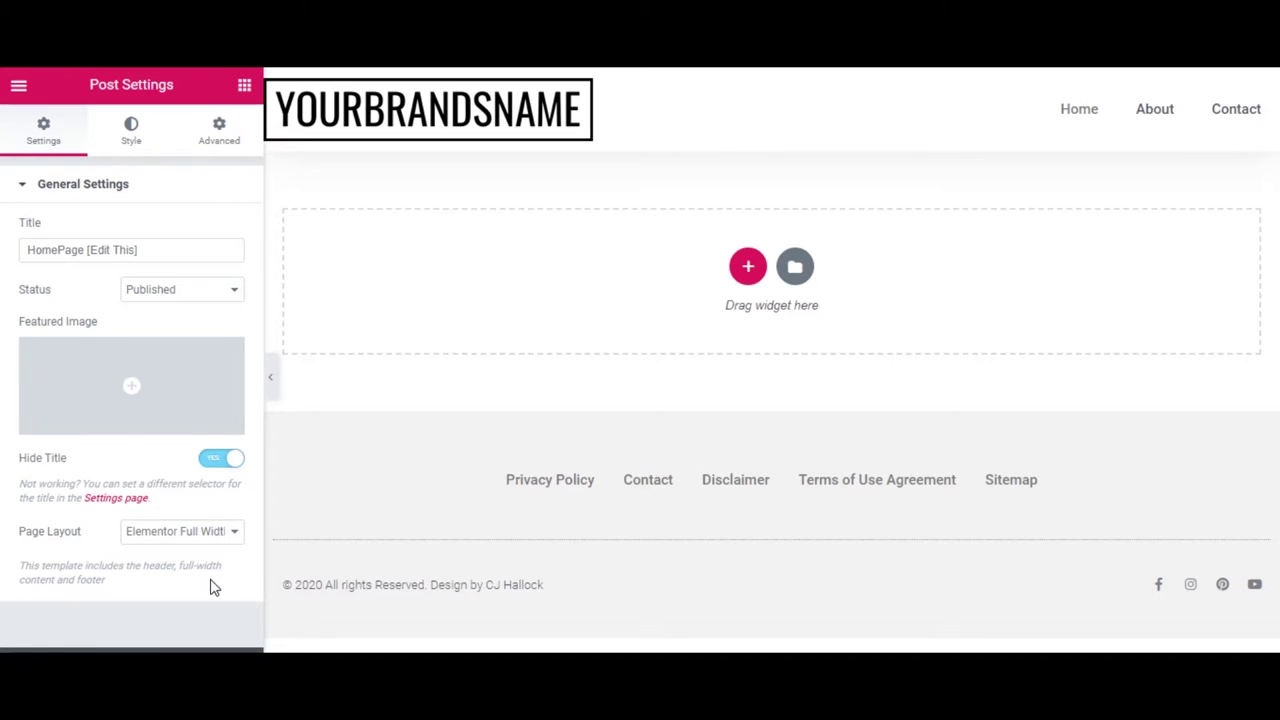
Try the Elementor Canvas page layout on the homepage and switch back to Elementor Full Width
{"action": "left_click", "coordinate": [235, 533]}
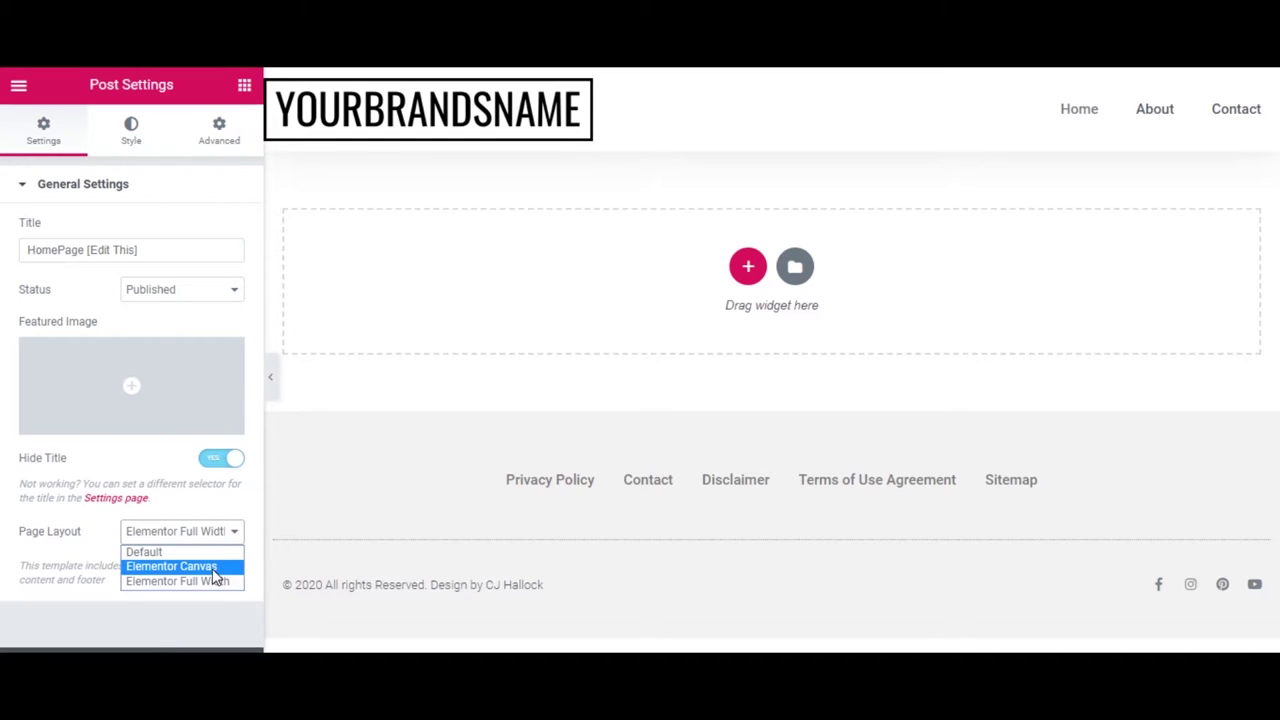
{"action": "left_click", "coordinate": [214, 568]}
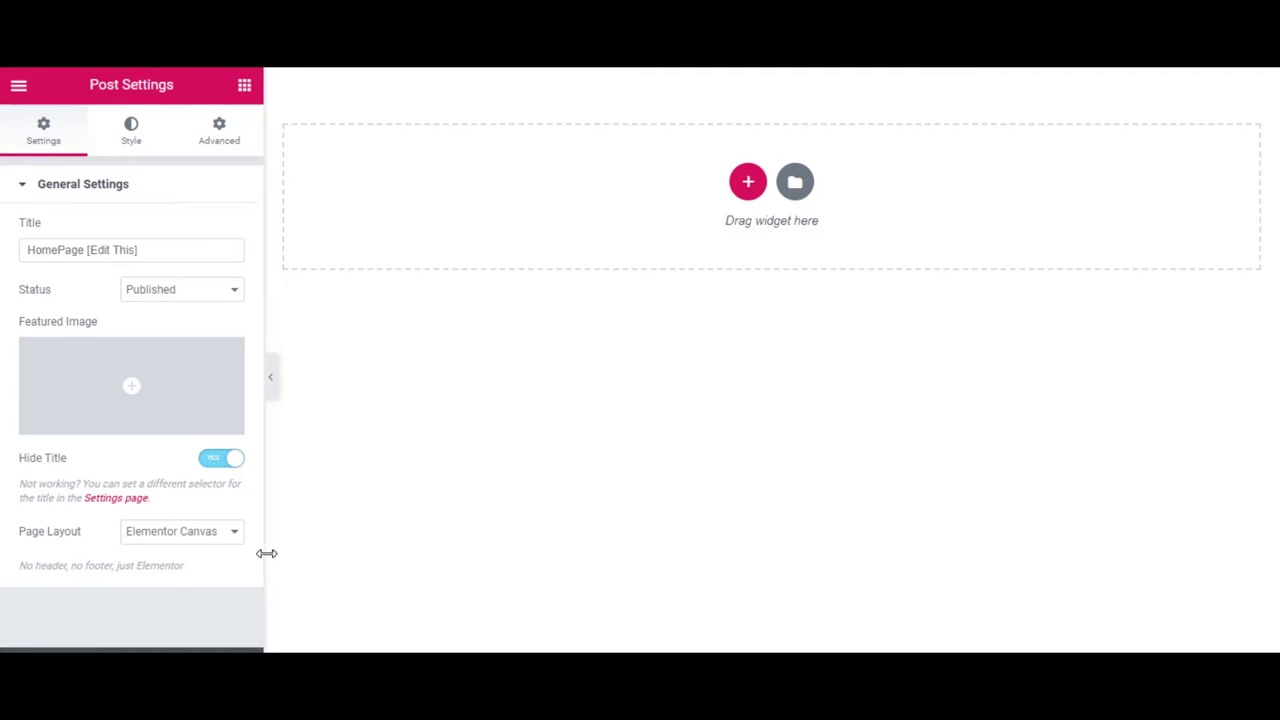
{"action": "left_click", "coordinate": [232, 535]}
{"action": "left_click", "coordinate": [199, 589]}
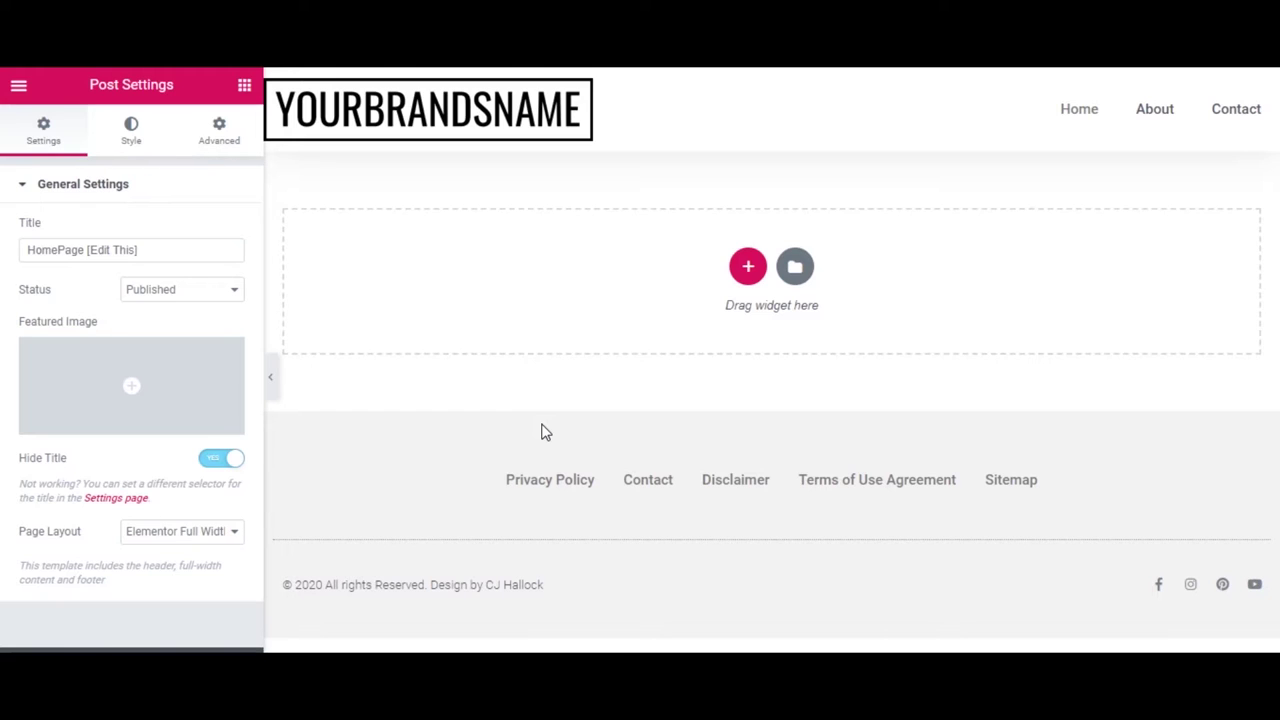
Search the library's page templates for "homepage" and look through the matching designs
{"action": "left_click", "coordinate": [797, 272]}
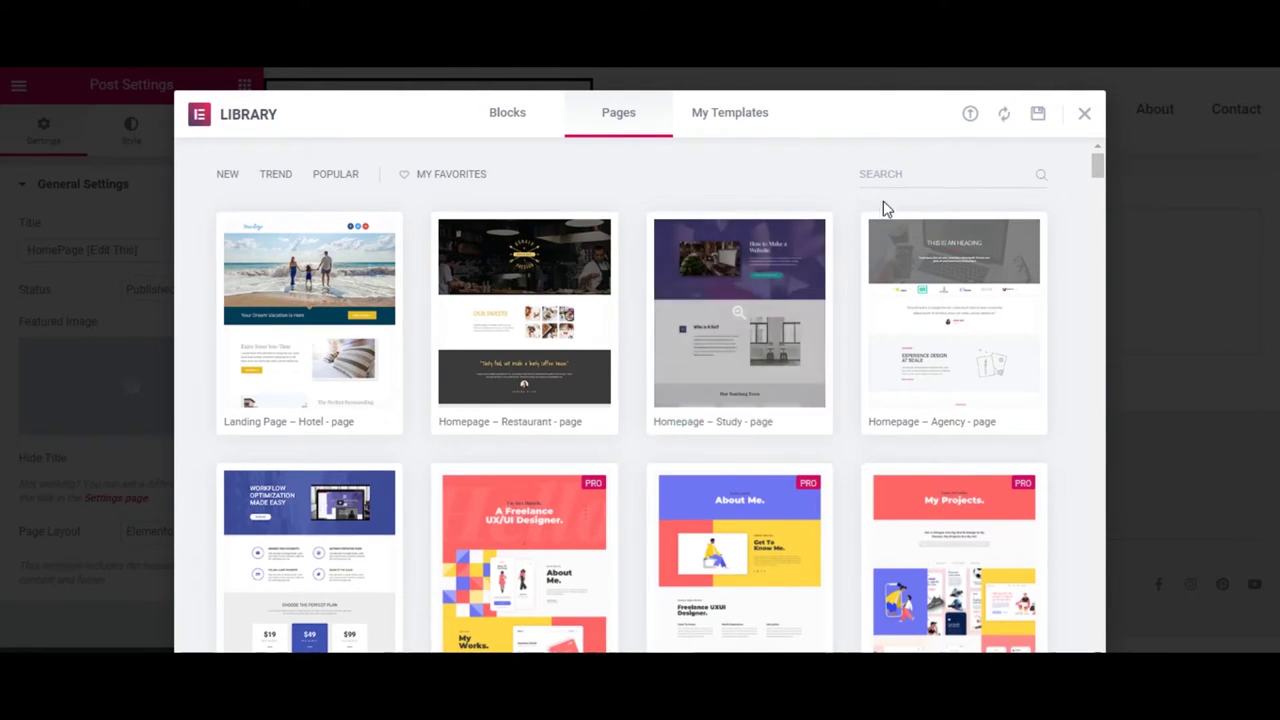
{"action": "left_click", "coordinate": [910, 174]}
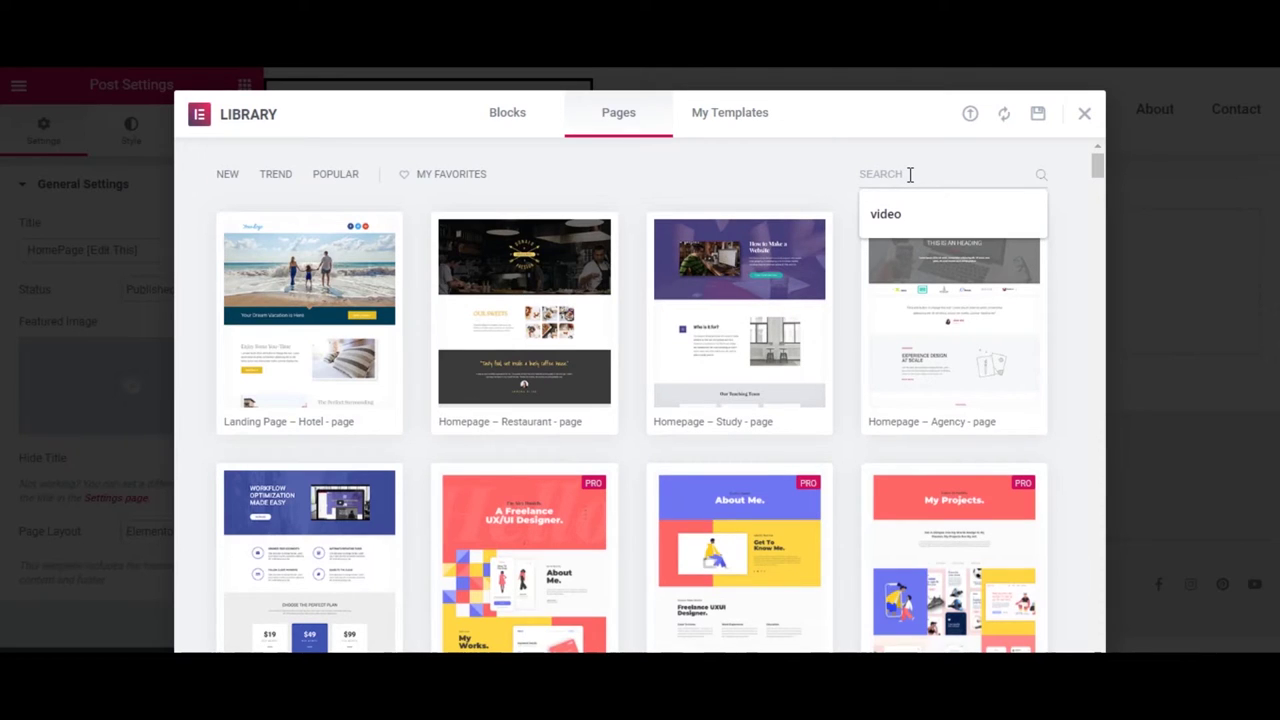
{"action": "type", "text": "homepage"}
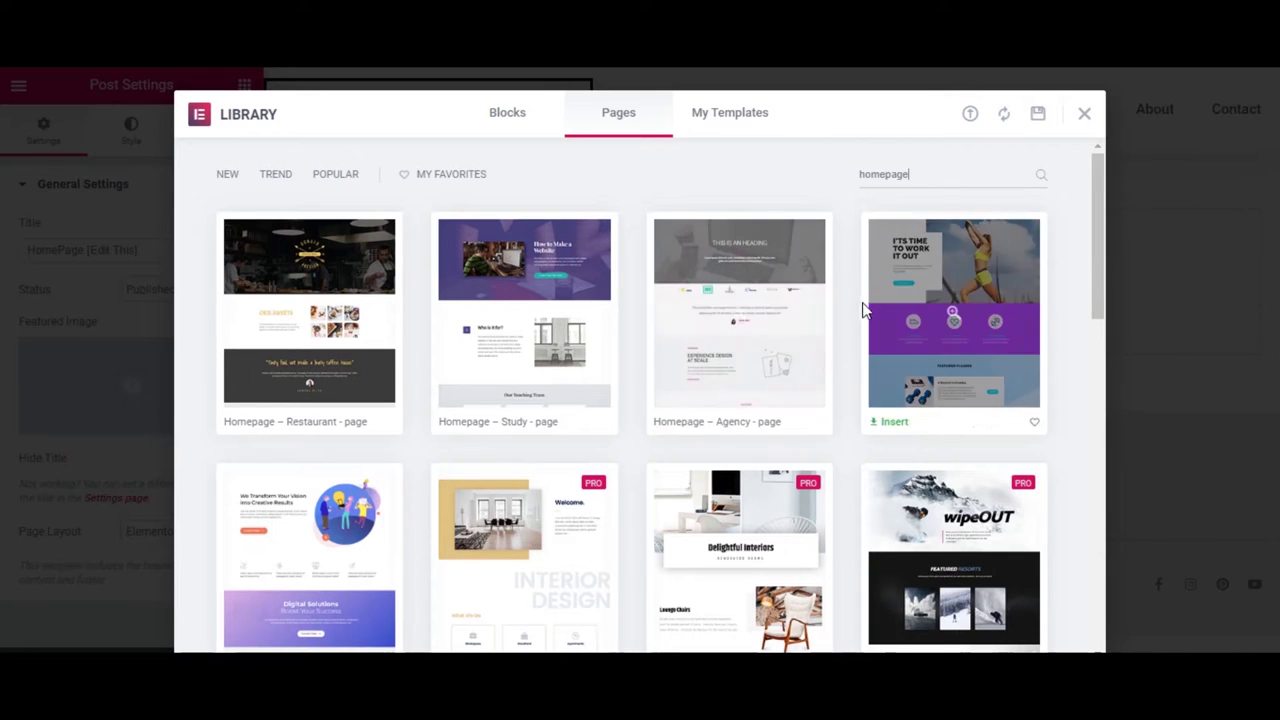
{"action": "scroll", "coordinate": [850, 317], "scroll_direction": "down", "scroll_amount": 5}
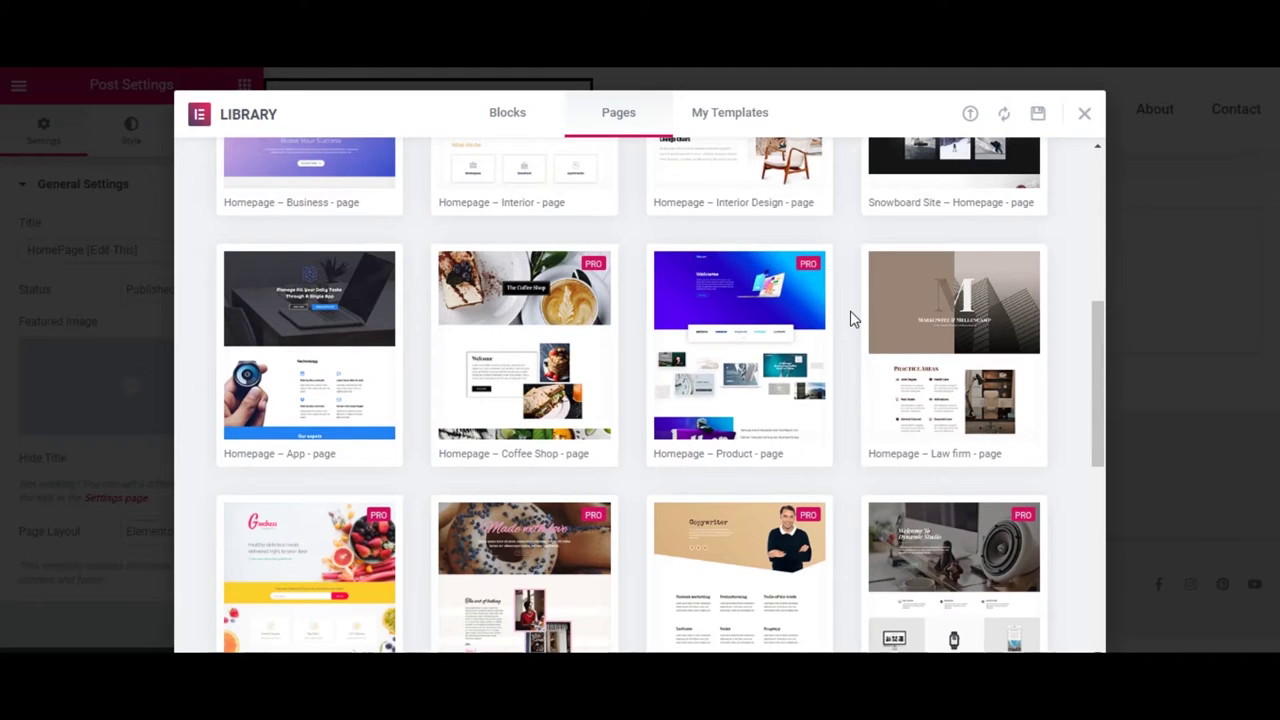
{"action": "scroll", "coordinate": [850, 317], "scroll_direction": "down", "scroll_amount": 5}
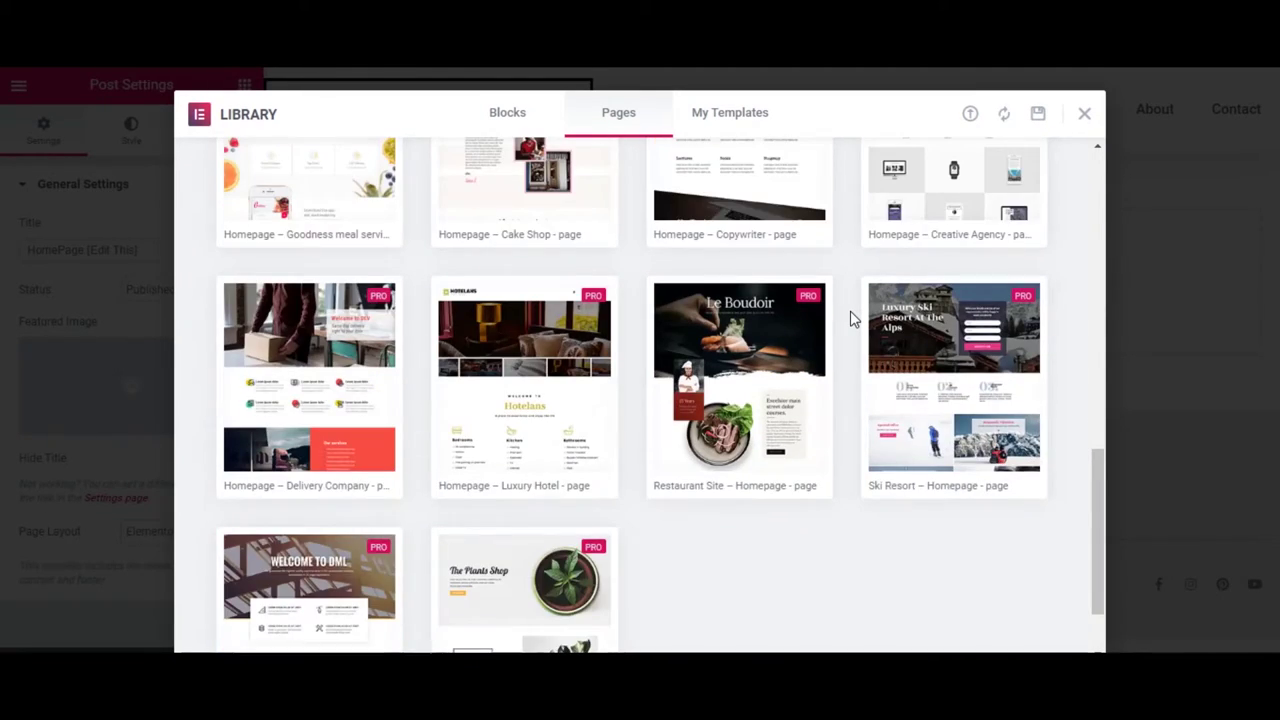
{"action": "scroll", "coordinate": [850, 317], "scroll_direction": "down", "scroll_amount": 1}
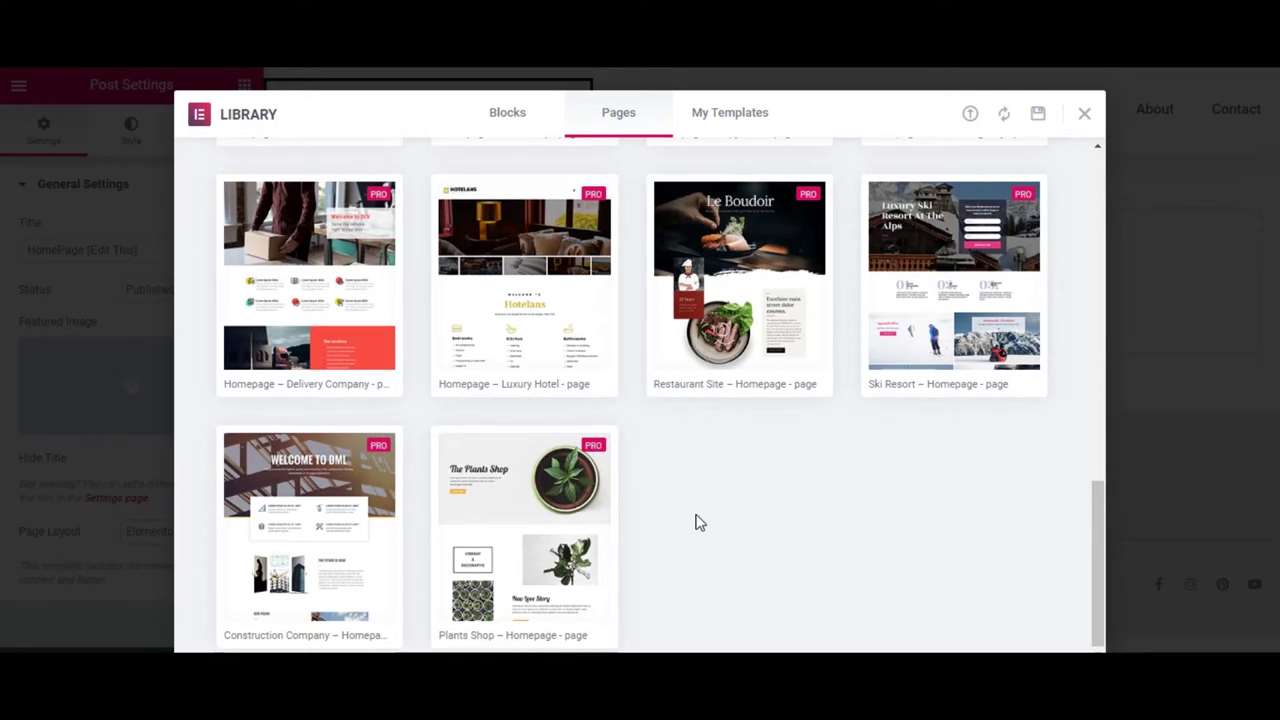
{"action": "scroll", "coordinate": [698, 522], "scroll_direction": "up", "scroll_amount": 2}
{"action": "scroll", "coordinate": [696, 521], "scroll_direction": "up", "scroll_amount": 2}
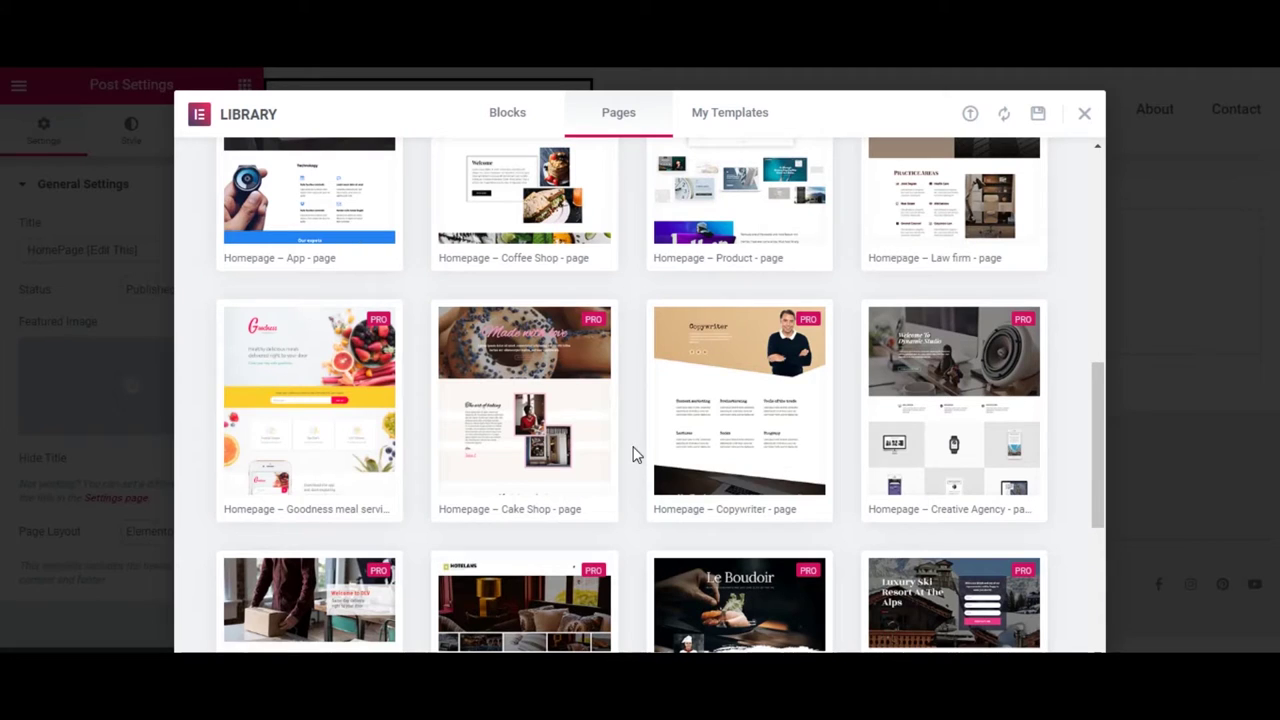
{"action": "scroll", "coordinate": [632, 455], "scroll_direction": "up", "scroll_amount": 3}
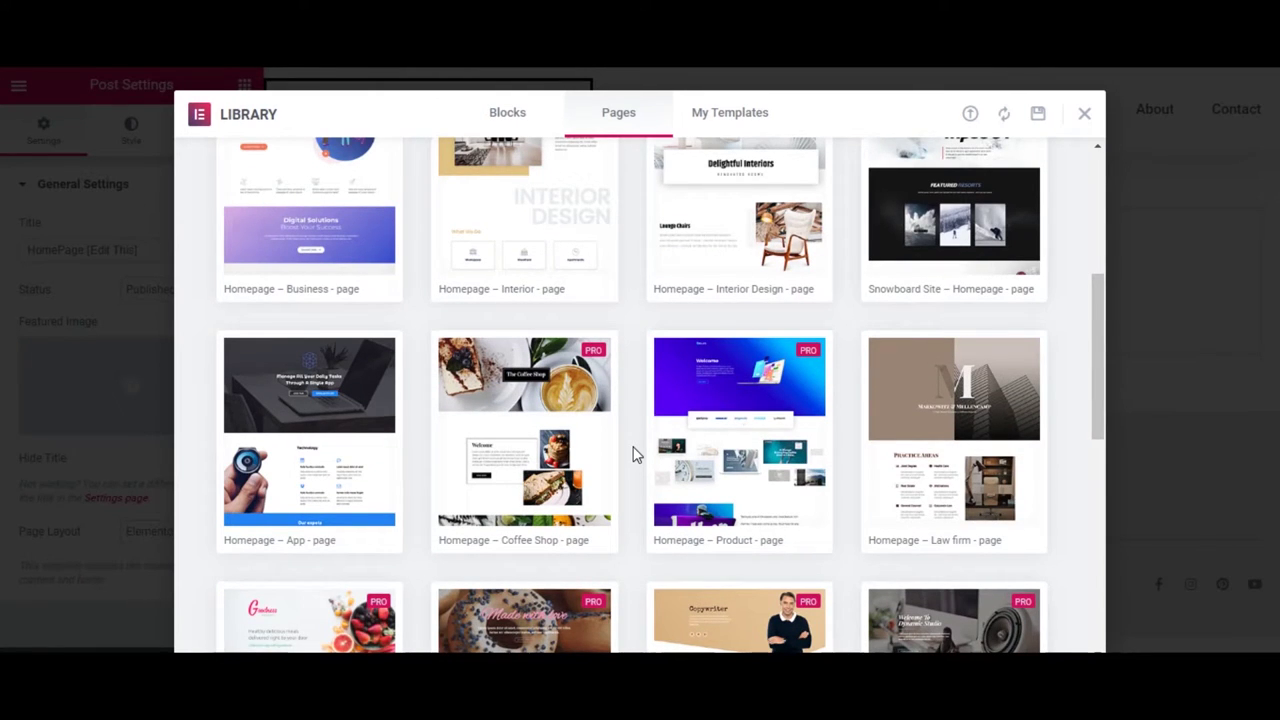
{"action": "scroll", "coordinate": [632, 455], "scroll_direction": "up", "scroll_amount": 5}
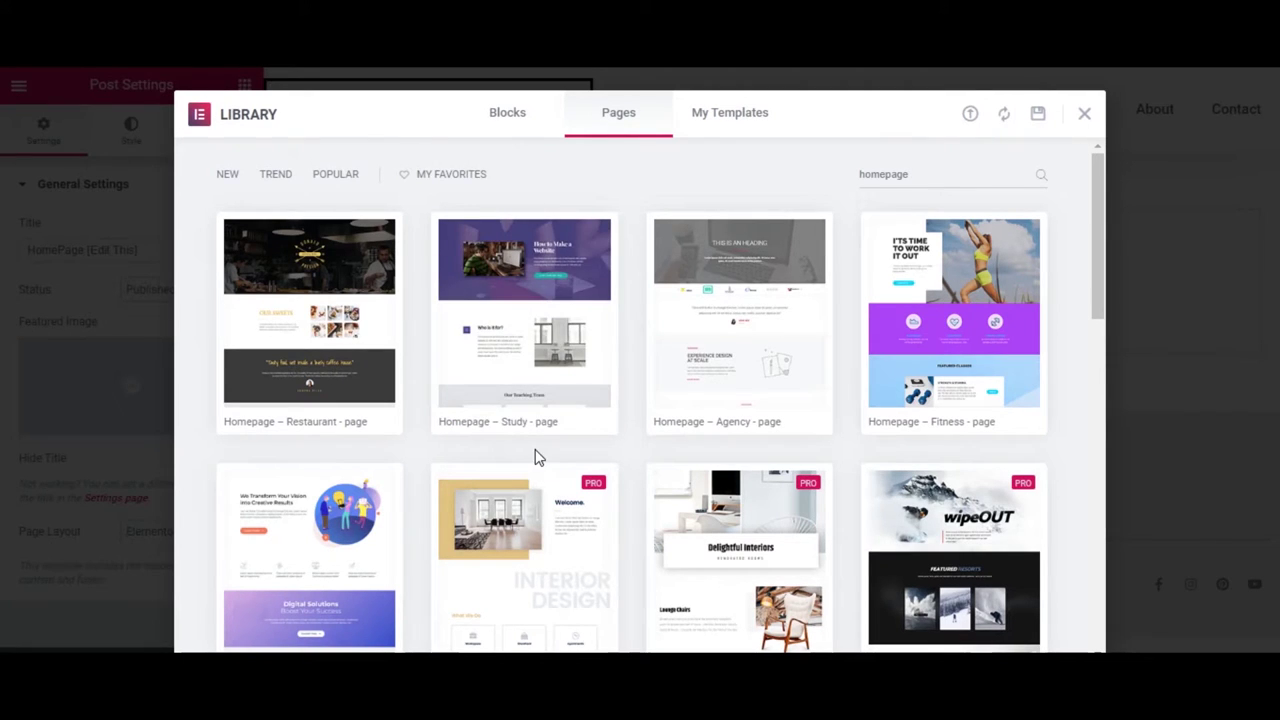
Preview the Homepage – Study page template through all its sections and insert it into the homepage
{"action": "left_click", "coordinate": [528, 298]}
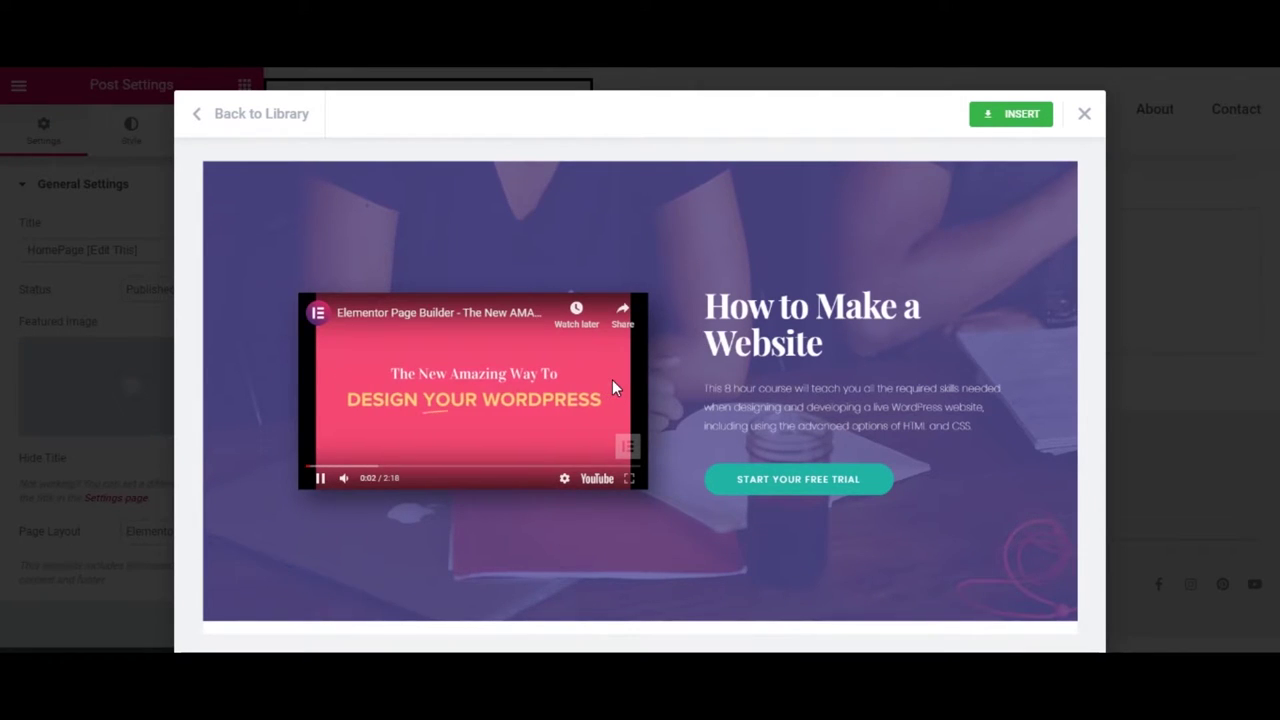
{"action": "left_click", "coordinate": [319, 480]}
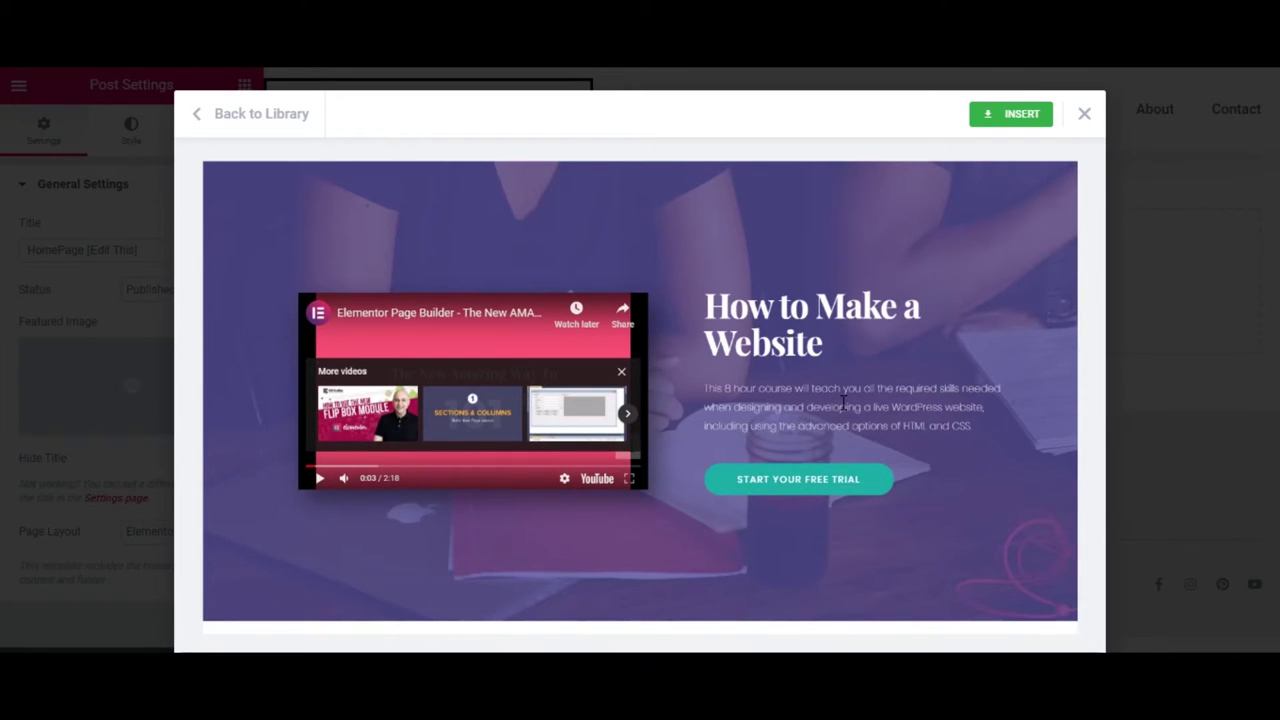
{"action": "scroll", "coordinate": [843, 402], "scroll_direction": "down", "scroll_amount": 5}
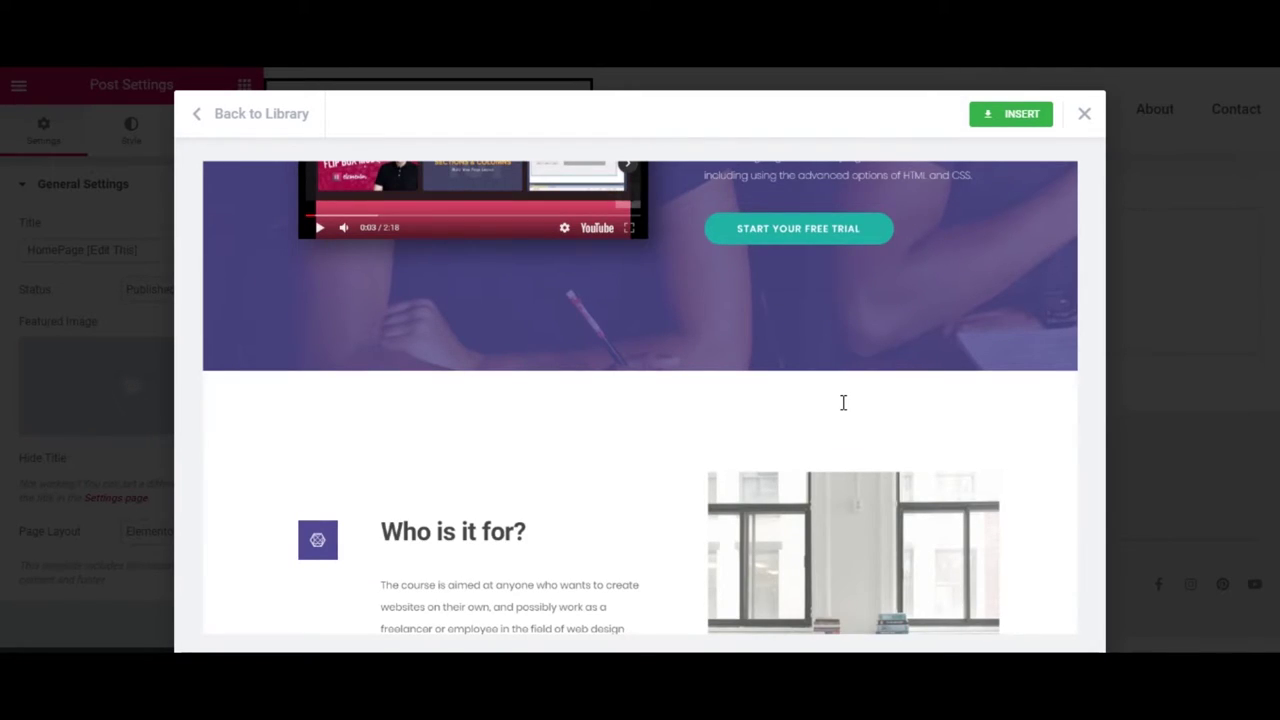
{"action": "scroll", "coordinate": [843, 402], "scroll_direction": "up", "scroll_amount": 1}
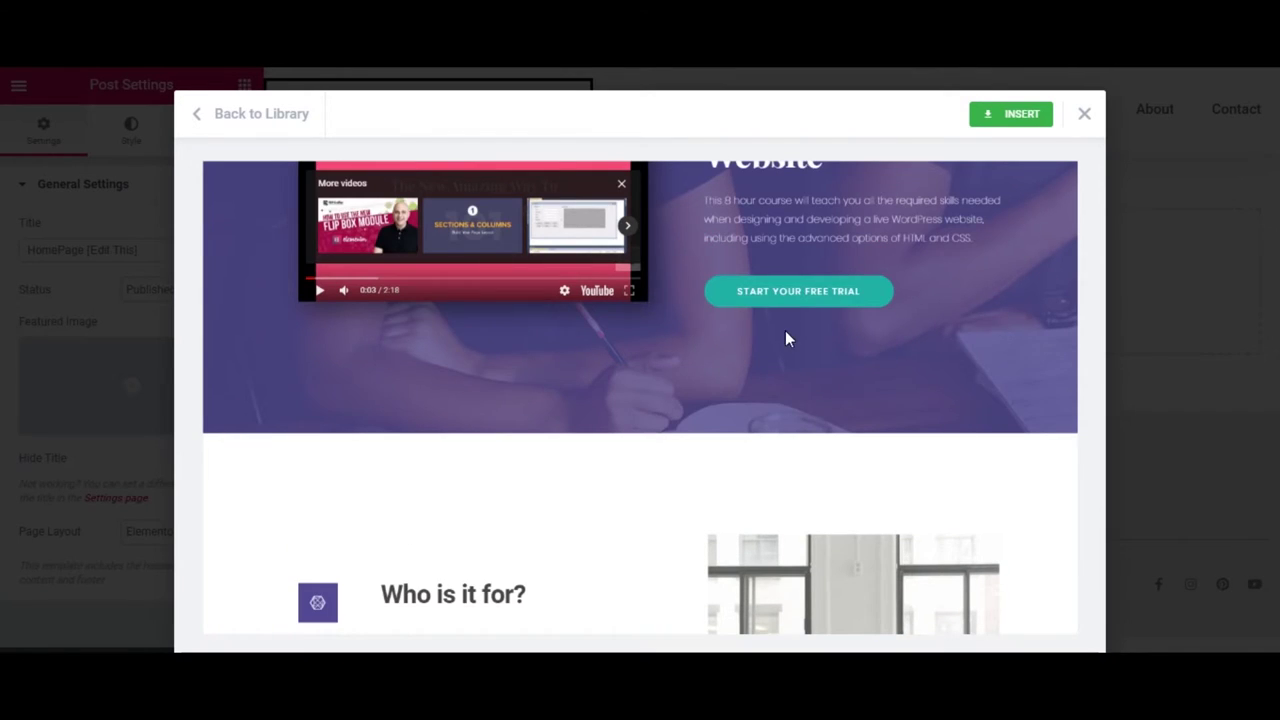
{"action": "scroll", "coordinate": [786, 337], "scroll_direction": "down", "scroll_amount": 5}
{"action": "scroll", "coordinate": [786, 337], "scroll_direction": "down", "scroll_amount": 20}
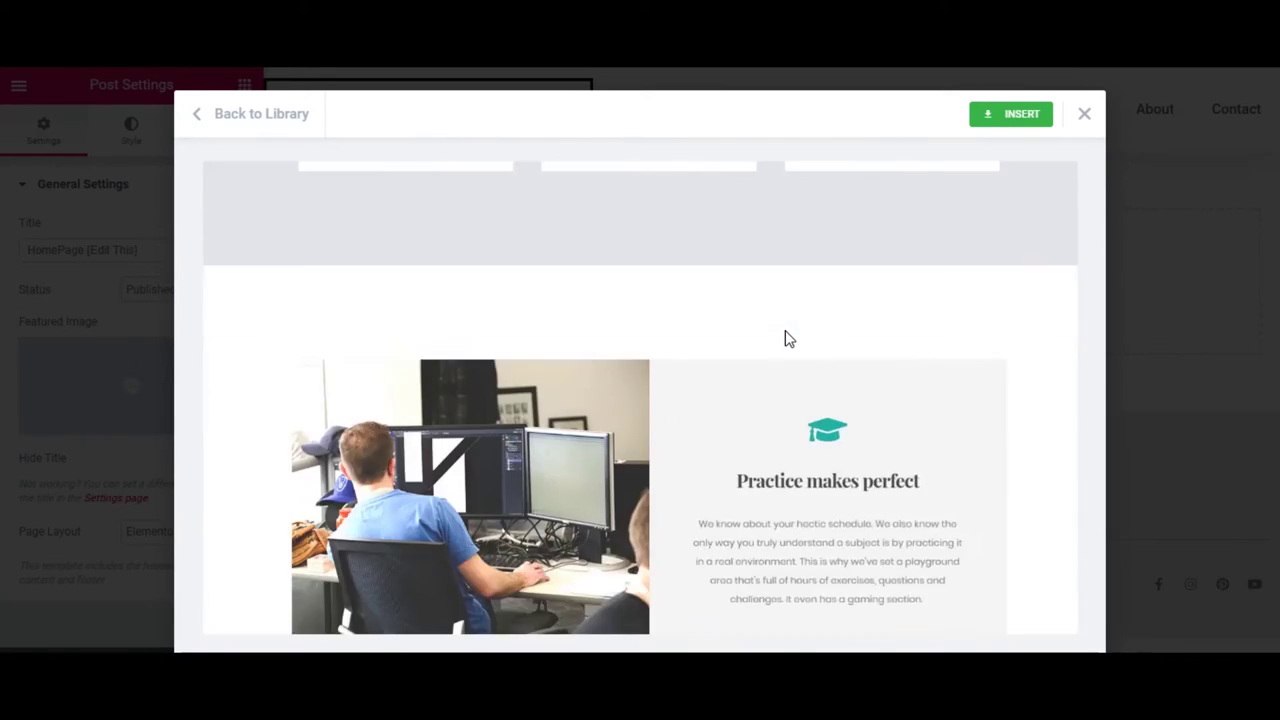
{"action": "scroll", "coordinate": [785, 330], "scroll_direction": "down", "scroll_amount": 10}
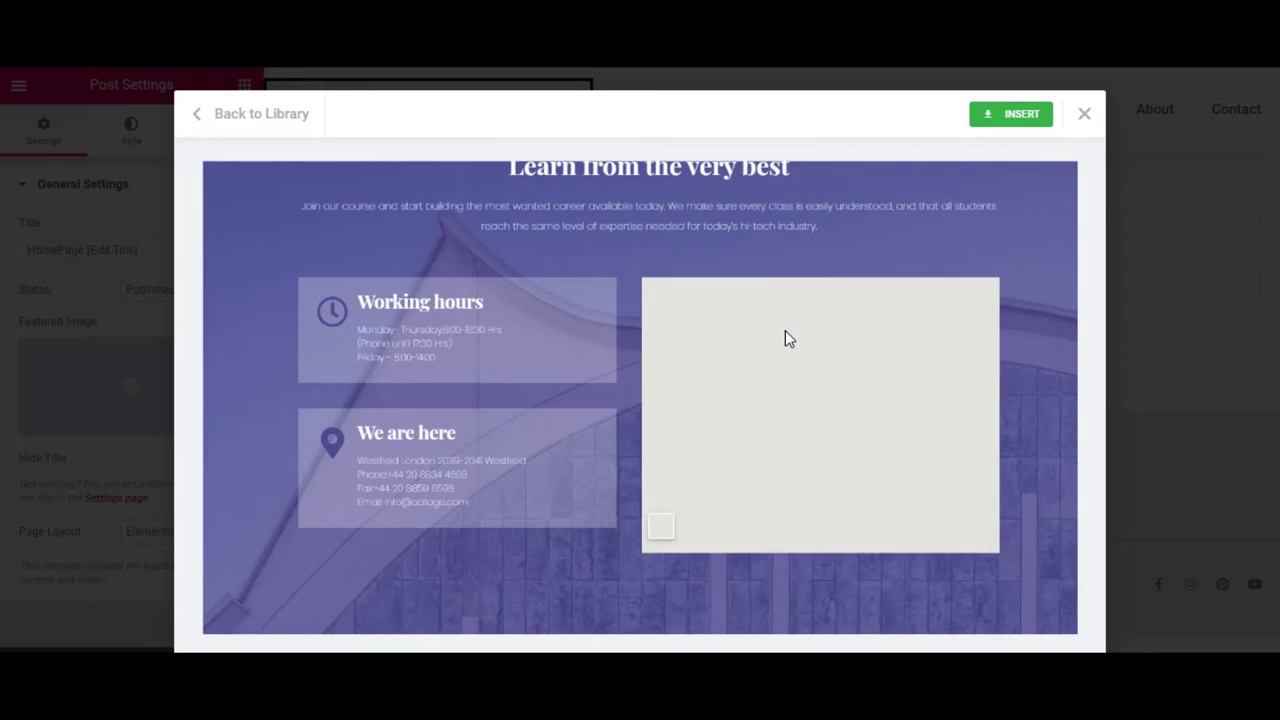
{"action": "scroll", "coordinate": [786, 337], "scroll_direction": "up", "scroll_amount": 20}
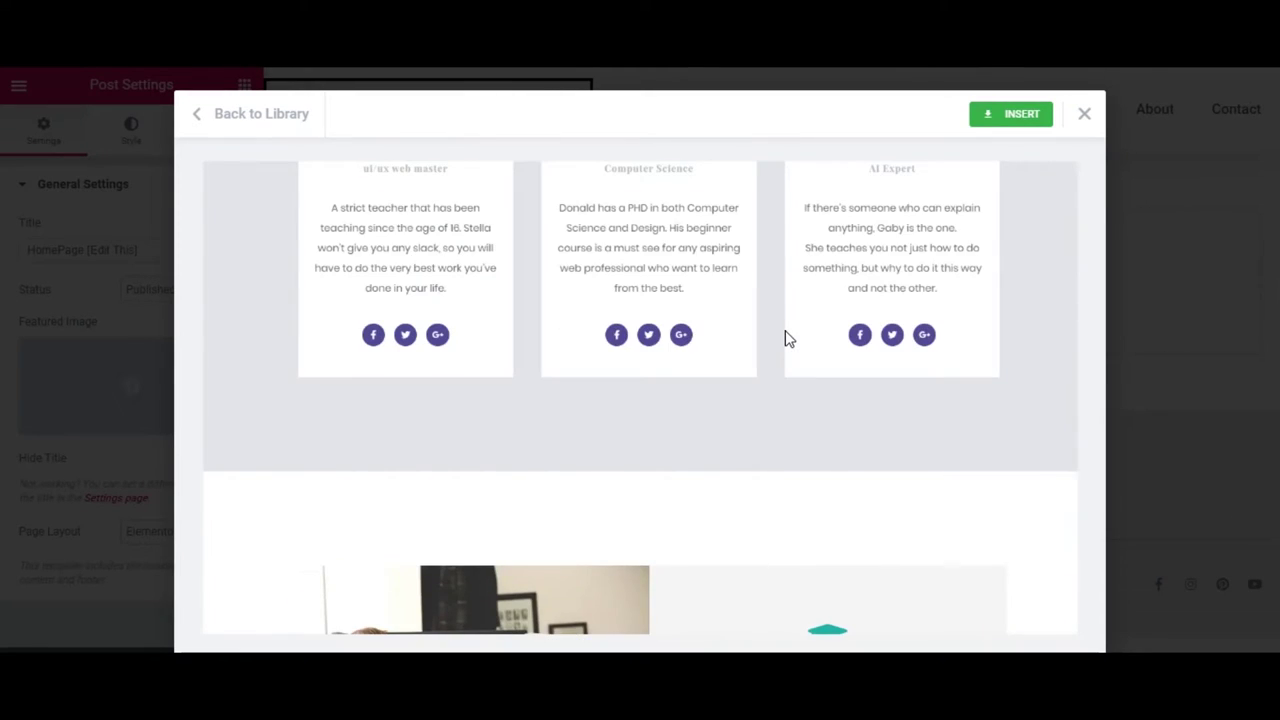
{"action": "scroll", "coordinate": [785, 330], "scroll_direction": "up", "scroll_amount": 5}
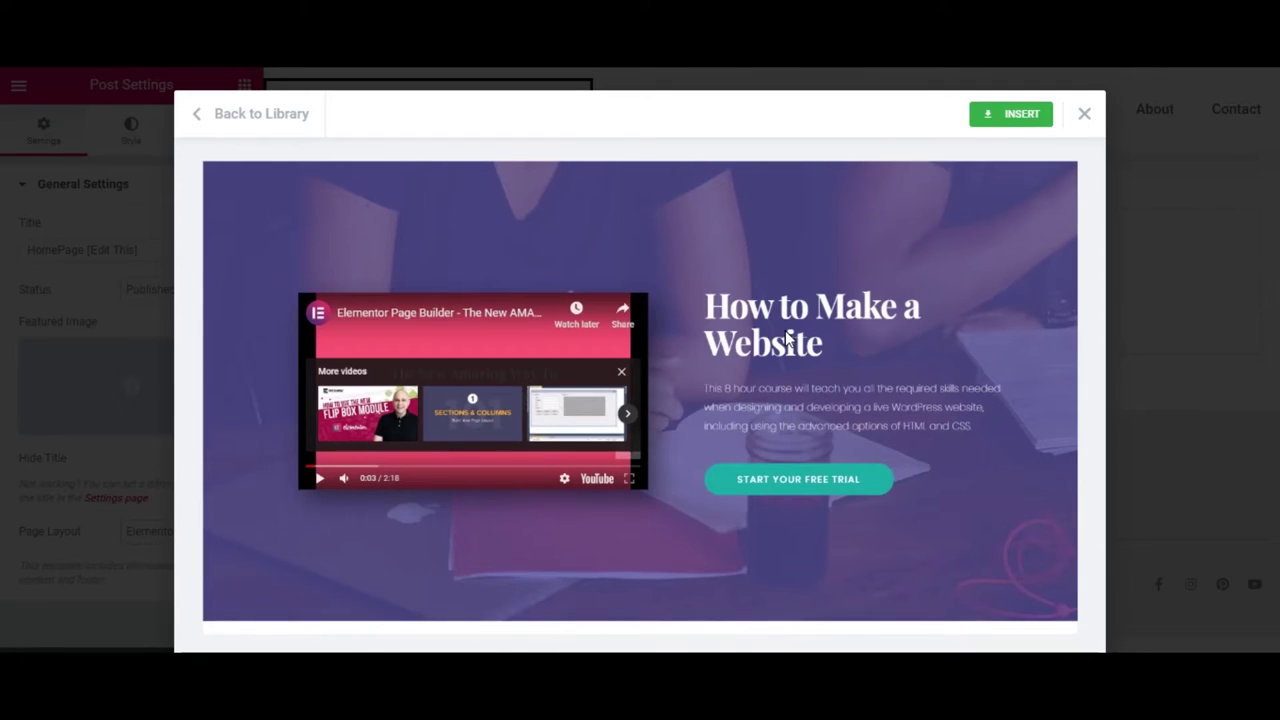
{"action": "left_click", "coordinate": [1010, 114]}
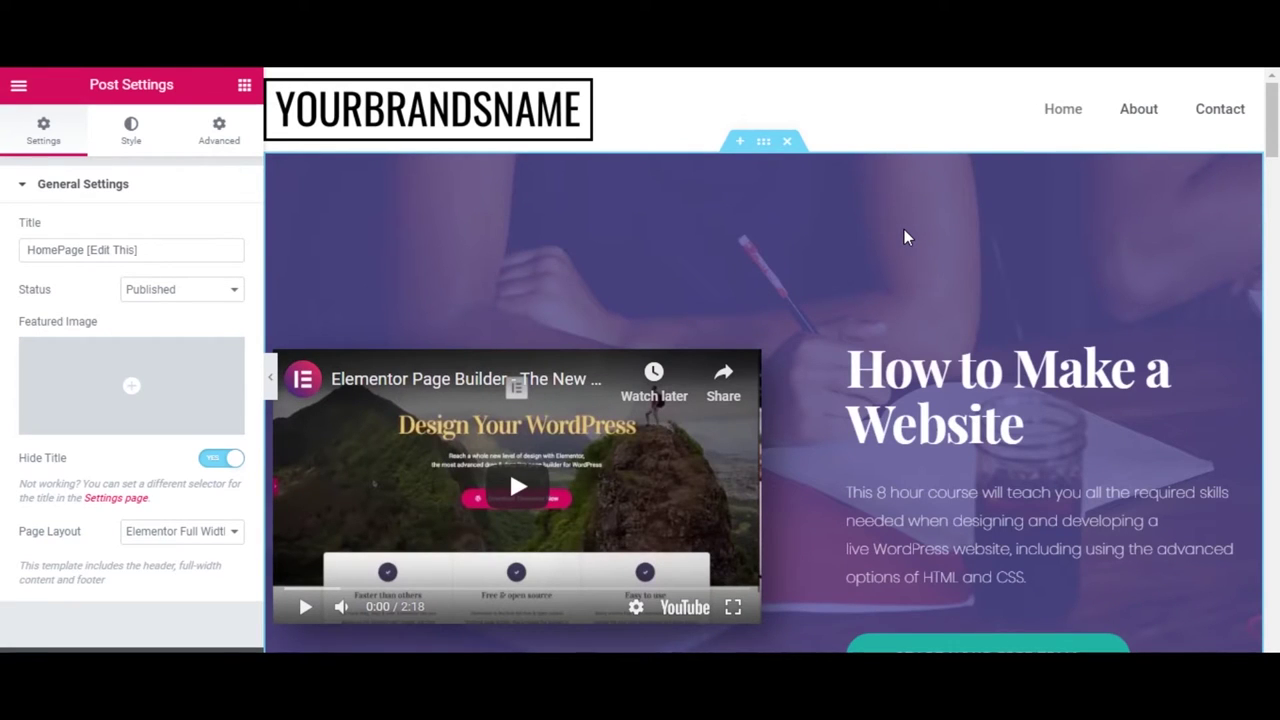
{"action": "scroll", "coordinate": [860, 234], "scroll_direction": "down", "scroll_amount": 3}
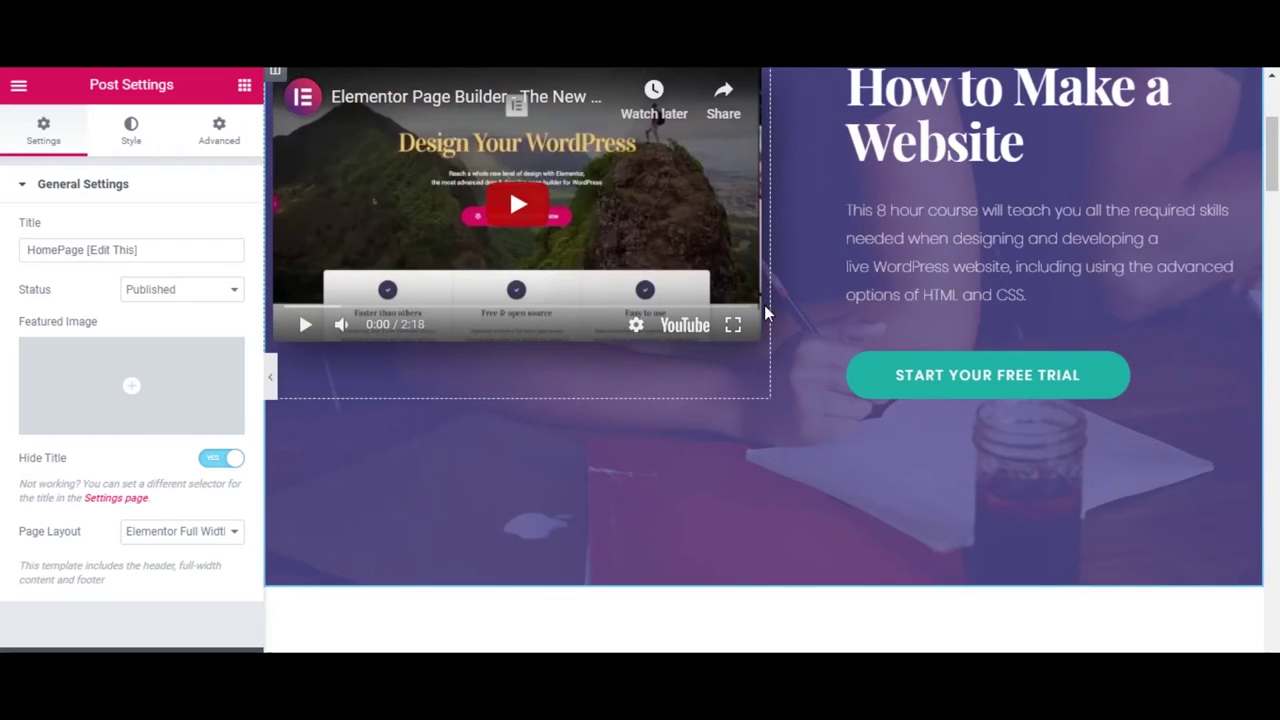
{"action": "scroll", "coordinate": [767, 314], "scroll_direction": "up", "scroll_amount": 3}
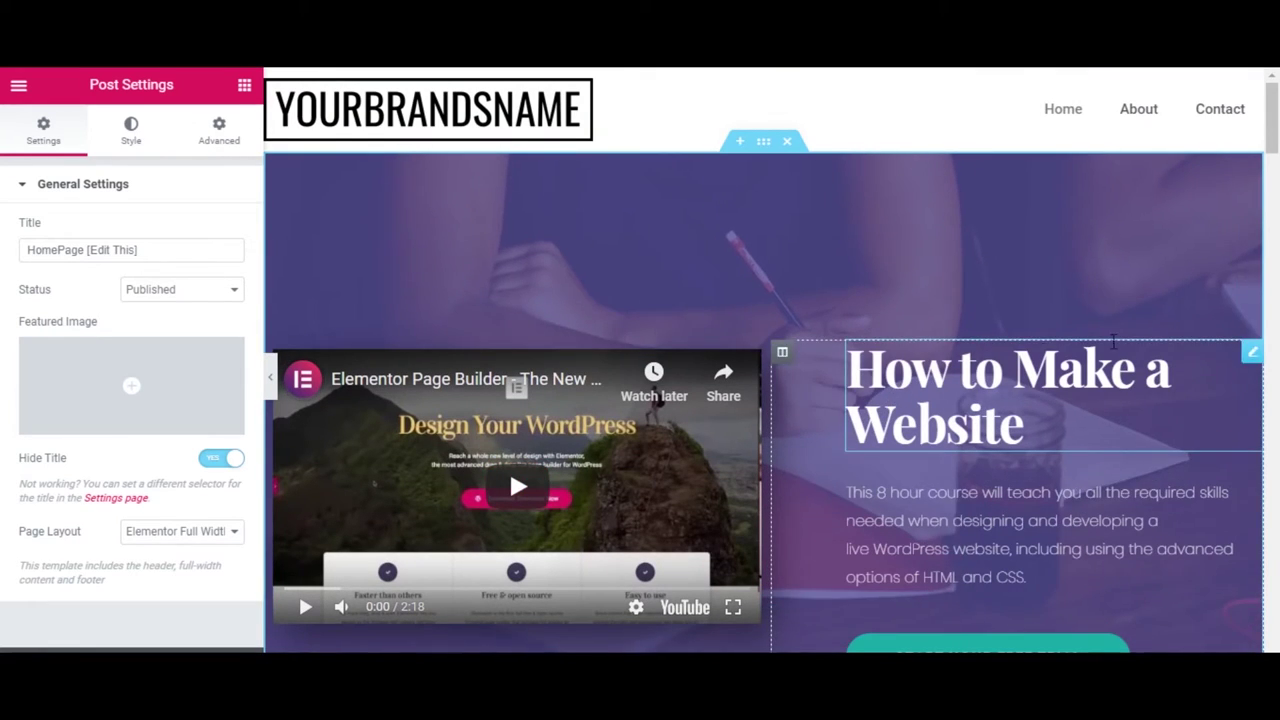
Add a single-column section above the "How to Make a Website" section and turn on Stretch Section for it
{"action": "left_click", "coordinate": [740, 141]}
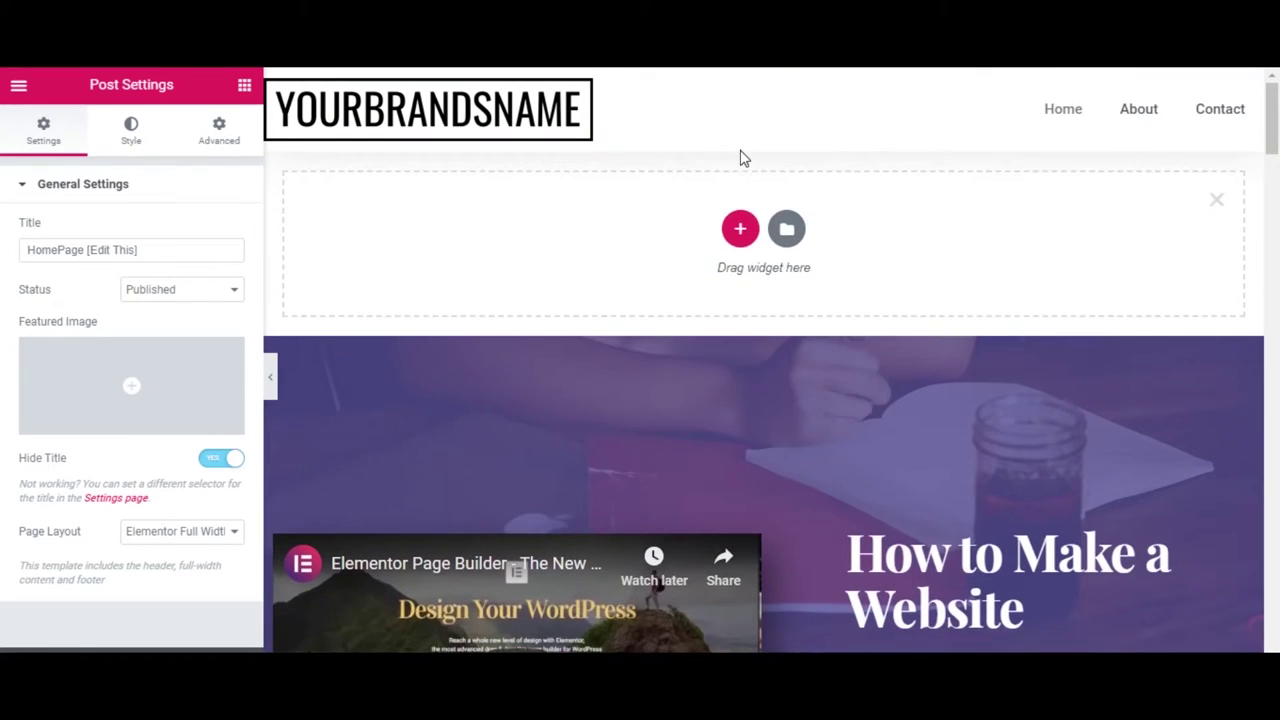
{"action": "left_click", "coordinate": [740, 229]}
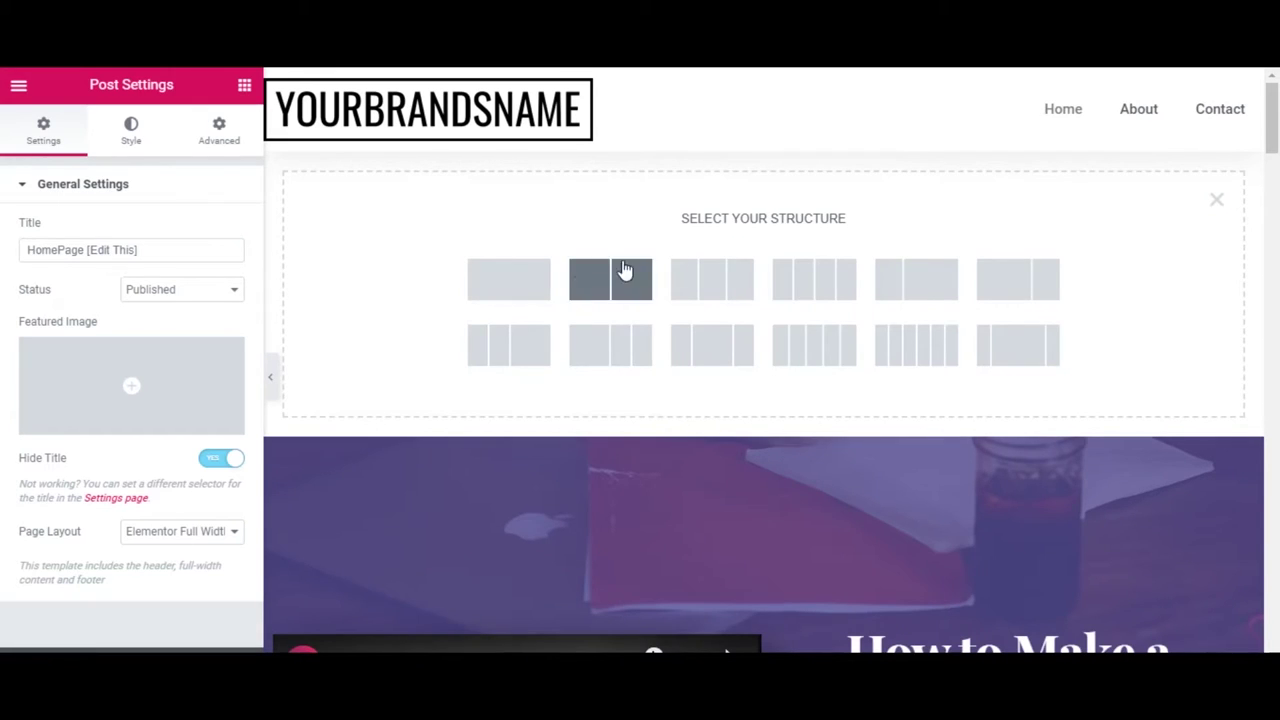
{"action": "left_click", "coordinate": [520, 282]}
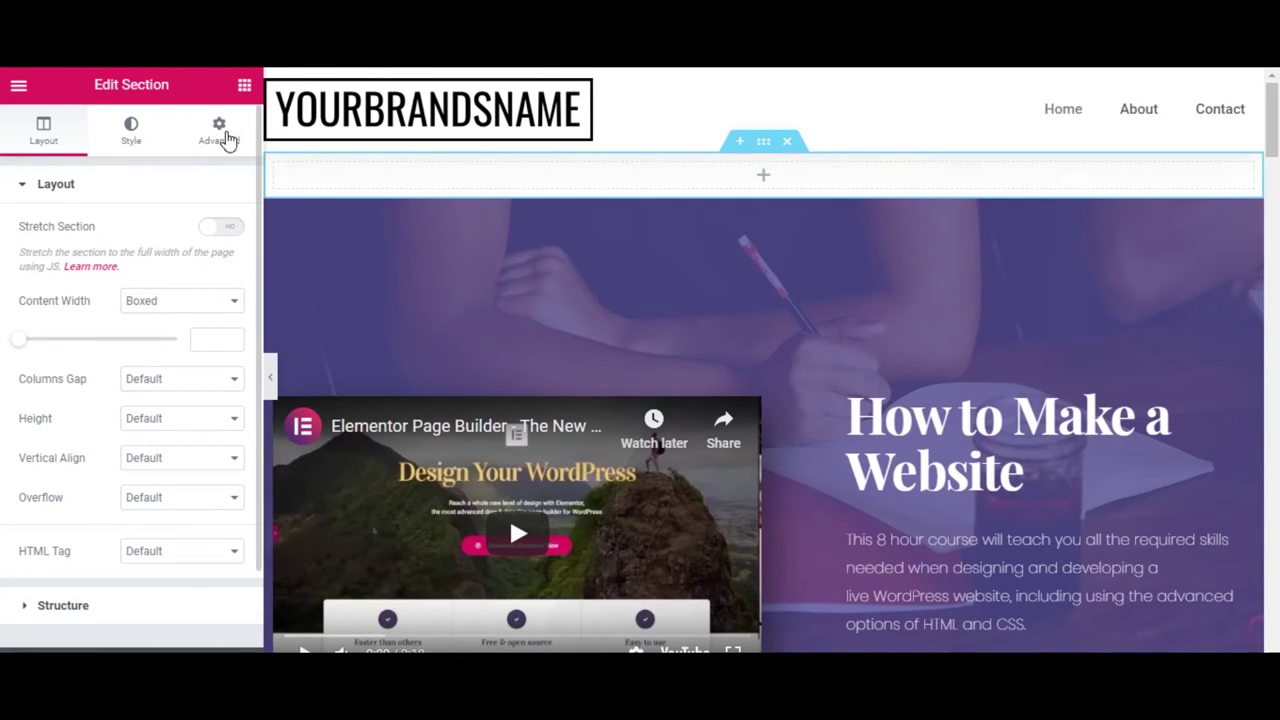
{"action": "left_click", "coordinate": [222, 229]}
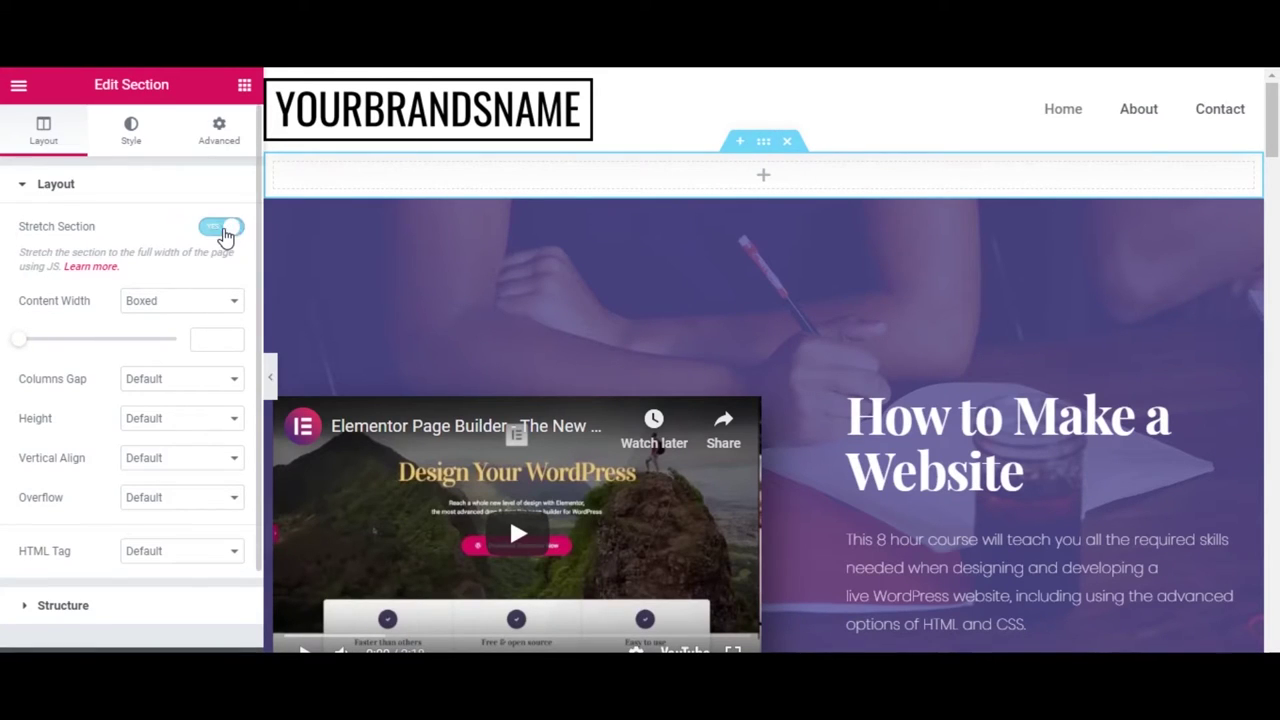
Give the new section a Classic background and upload the chess picture Business-brand-name.jpg as its image
{"action": "left_click", "coordinate": [131, 141]}
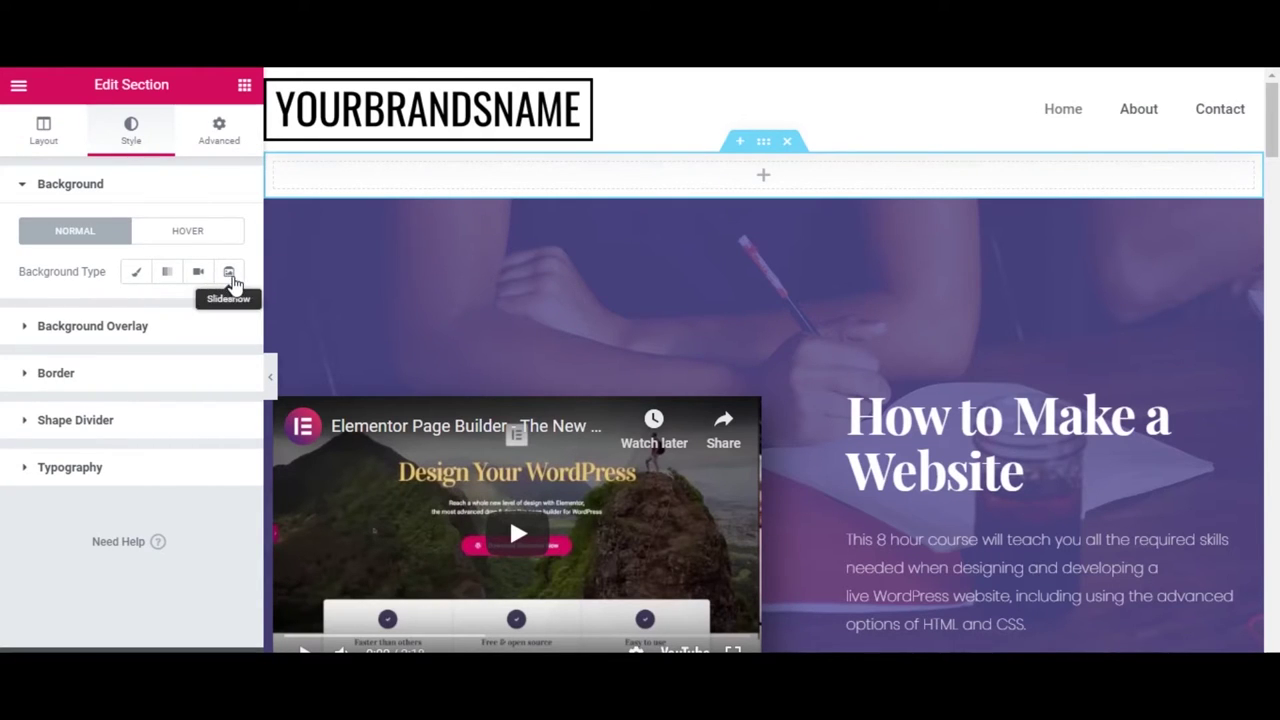
{"action": "left_click", "coordinate": [136, 272]}
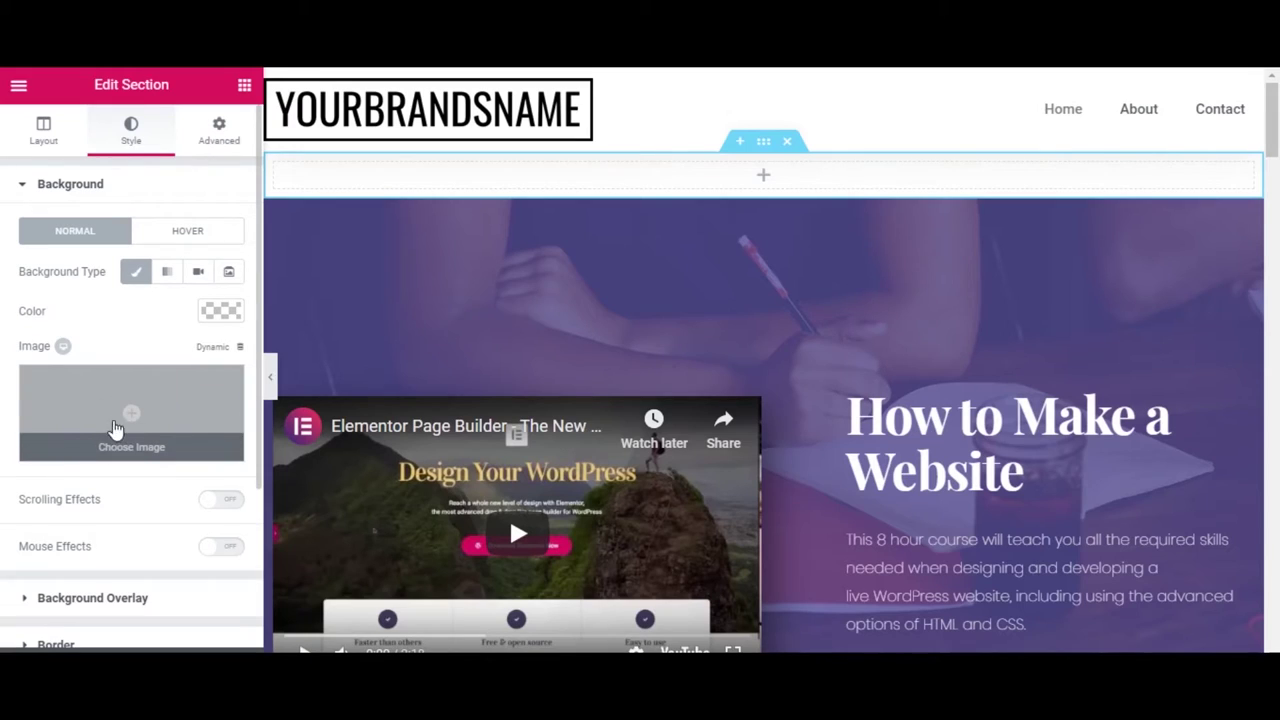
{"action": "left_click", "coordinate": [141, 443]}
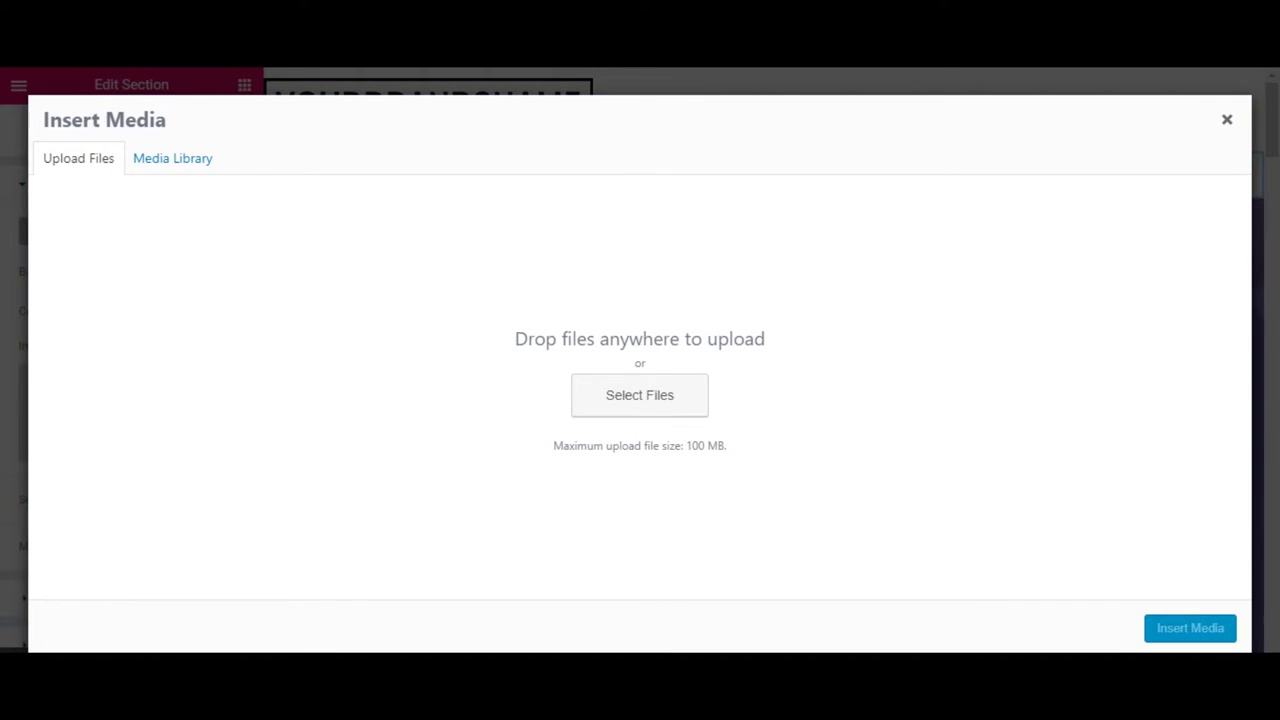
{"action": "left_click_drag", "start_coordinate": [30, 365], "coordinate": [491, 330]}
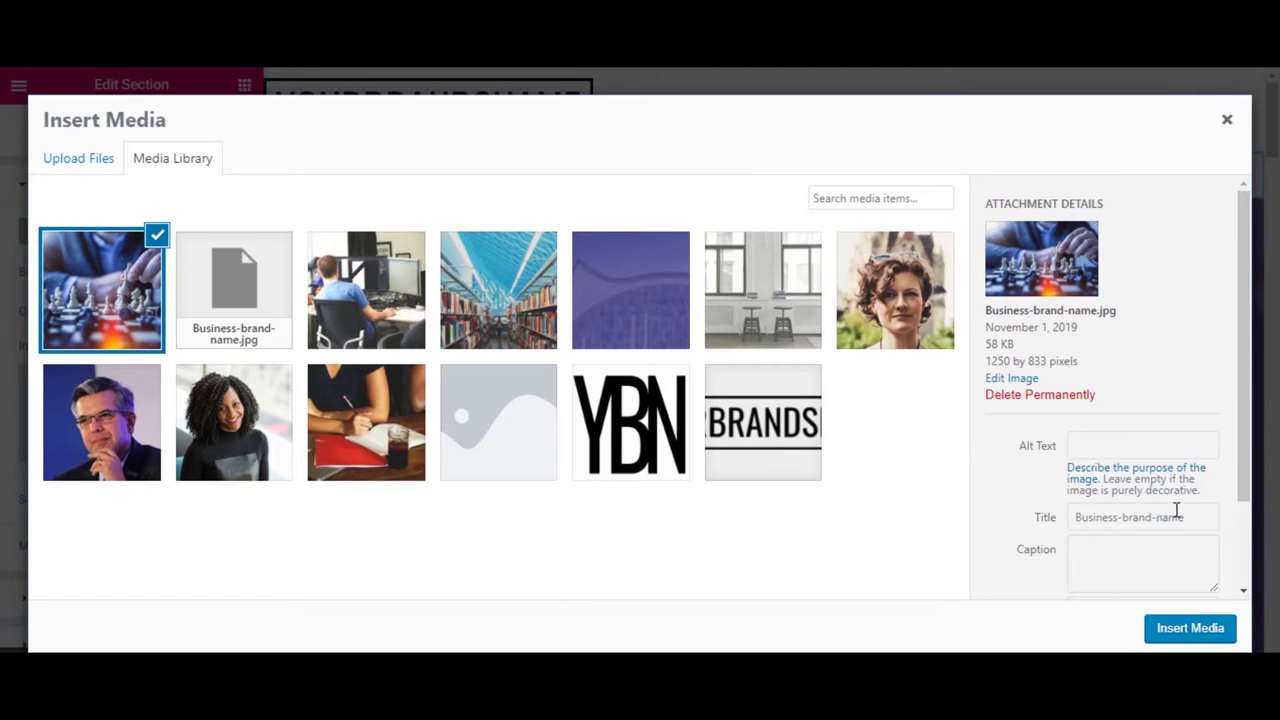
Set the chess image's alt text to "Business brand name hero image for ybn" and description to "man playing chess", and insert it as the background
{"action": "left_click", "coordinate": [1153, 443]}
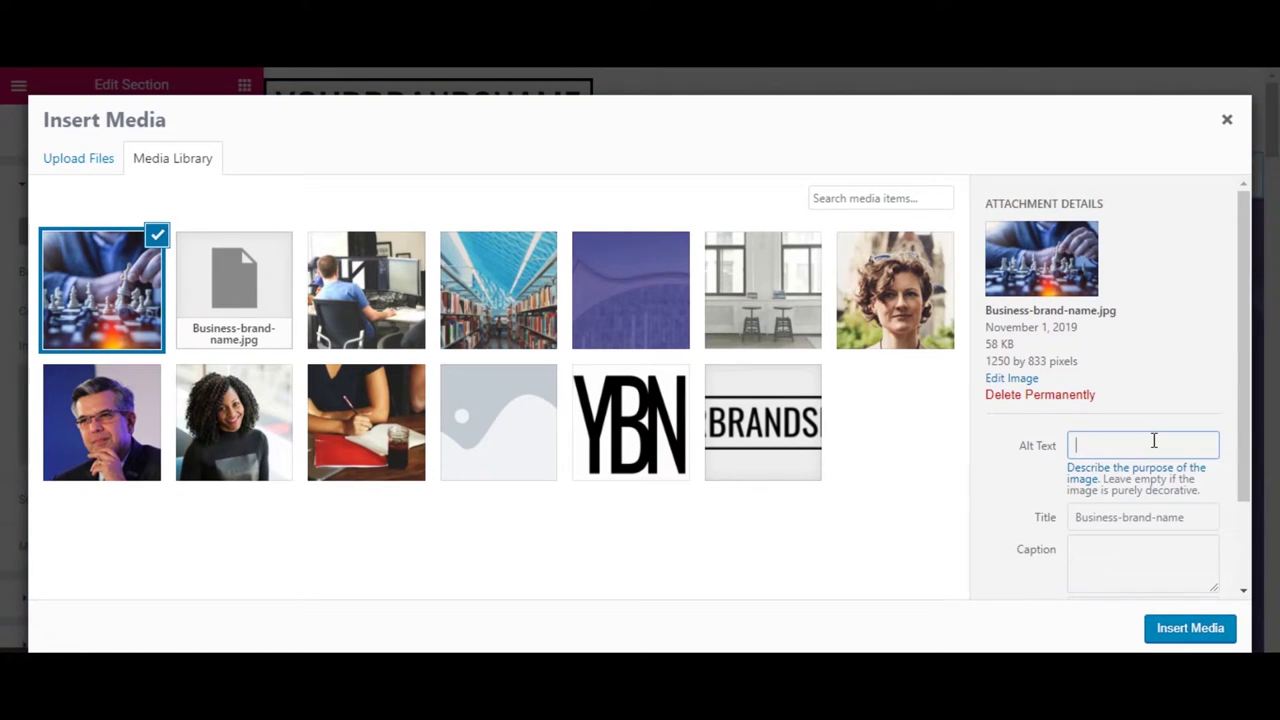
{"action": "type", "text": "Business b"}
{"action": "type", "text": "rand name hero image for y"}
{"action": "type", "text": "bn"}
{"action": "scroll", "coordinate": [1146, 471], "scroll_direction": "down", "scroll_amount": 2}
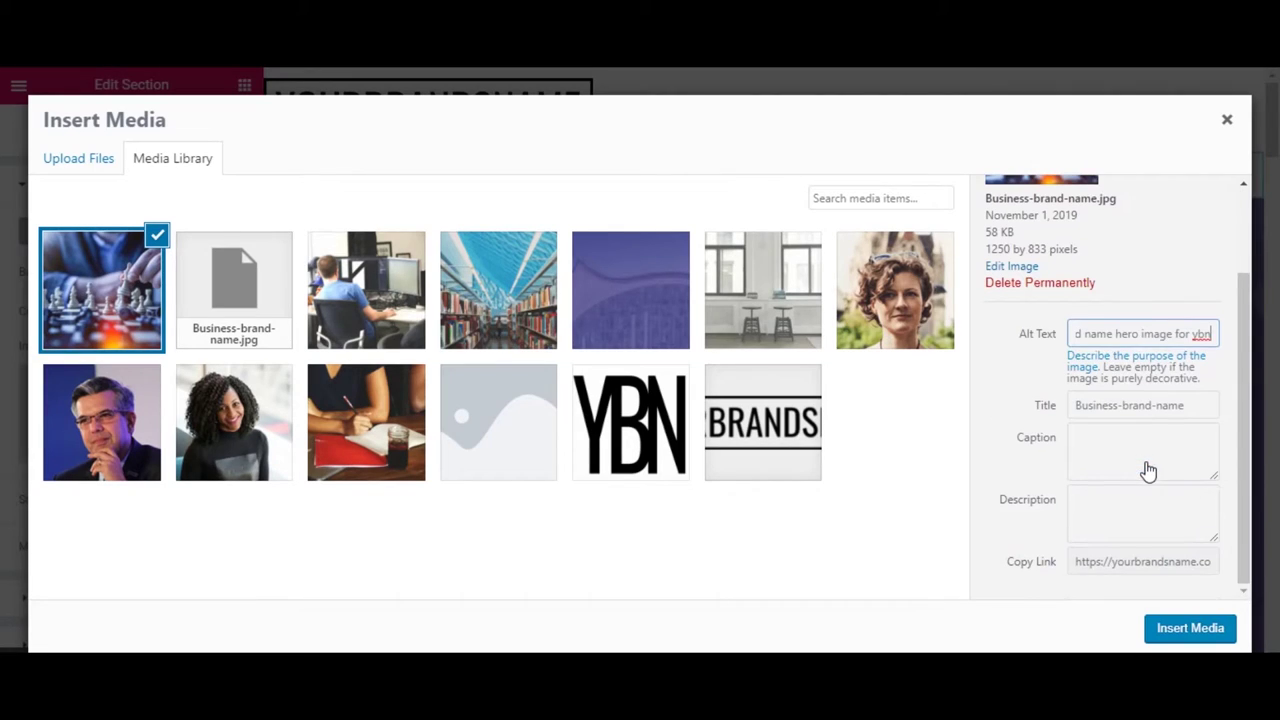
{"action": "left_click", "coordinate": [1138, 514]}
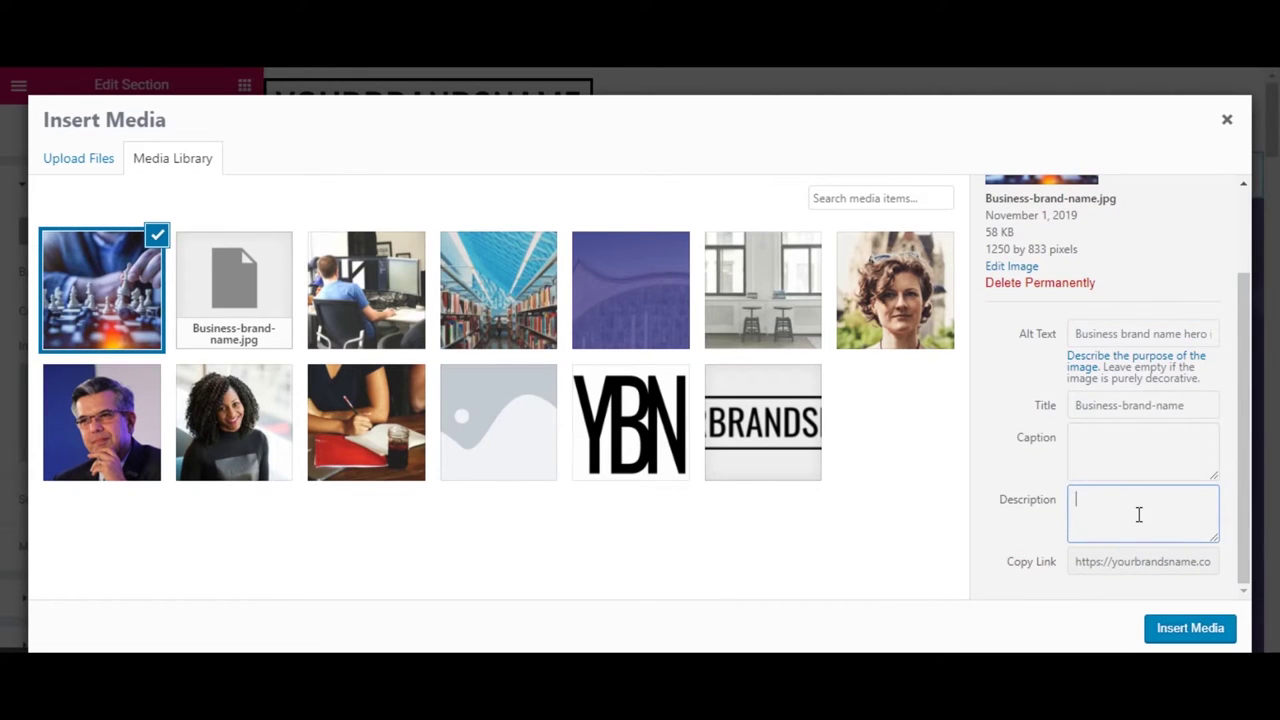
{"action": "type", "text": "man playing chess"}
{"action": "left_click", "coordinate": [1188, 627]}
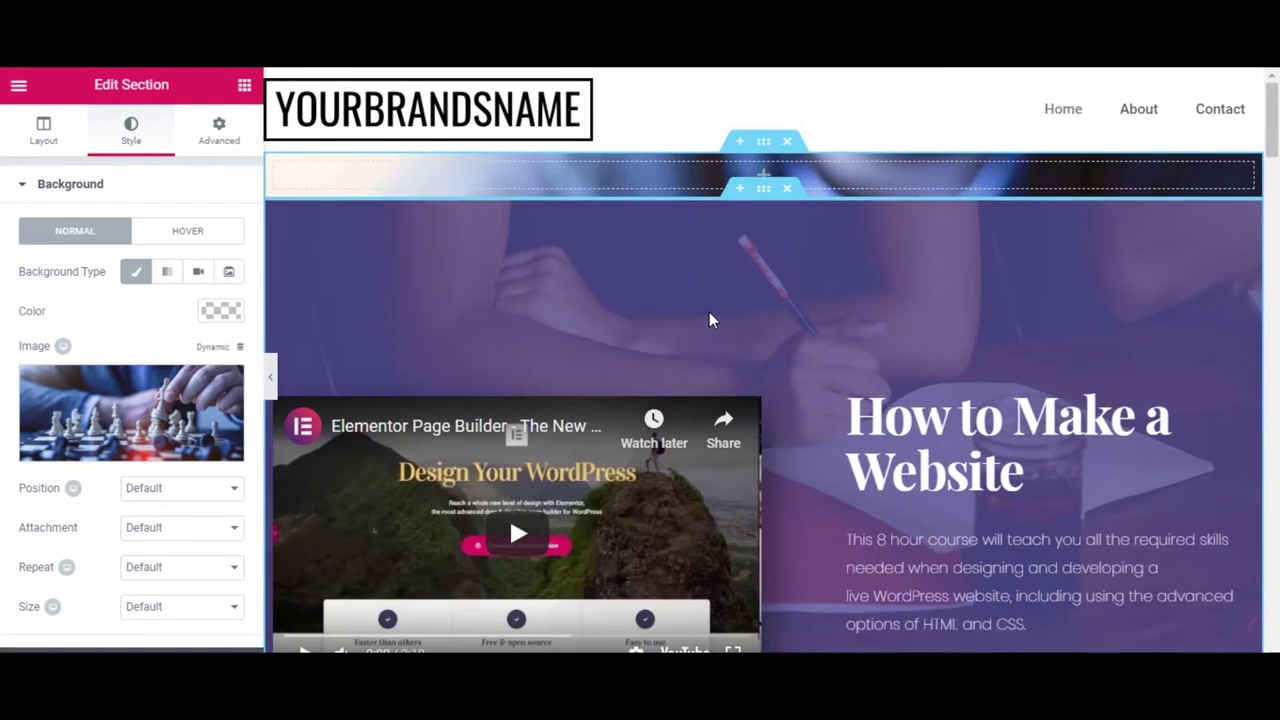
Set the chess background image's position to Center Center and its attachment to Fixed
{"action": "scroll", "coordinate": [797, 214], "scroll_direction": "down", "scroll_amount": 1}
{"action": "scroll", "coordinate": [810, 175], "scroll_direction": "up", "scroll_amount": 1}
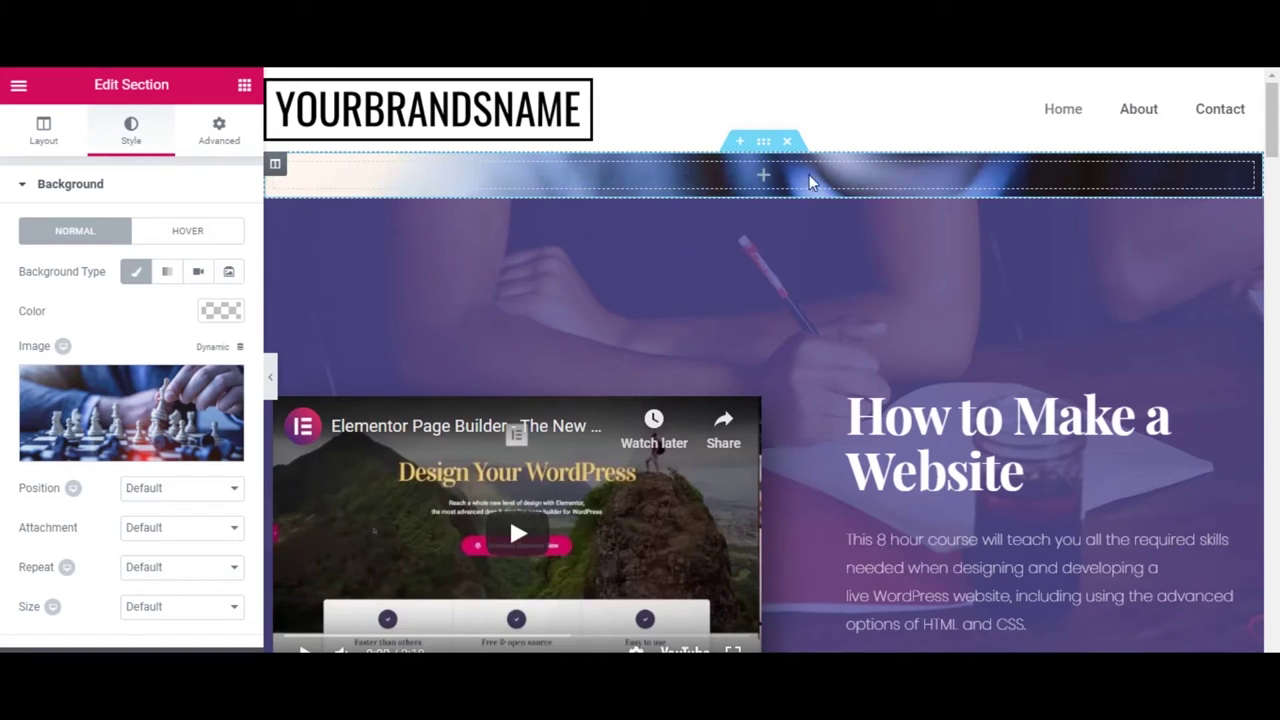
{"action": "left_click", "coordinate": [200, 494]}
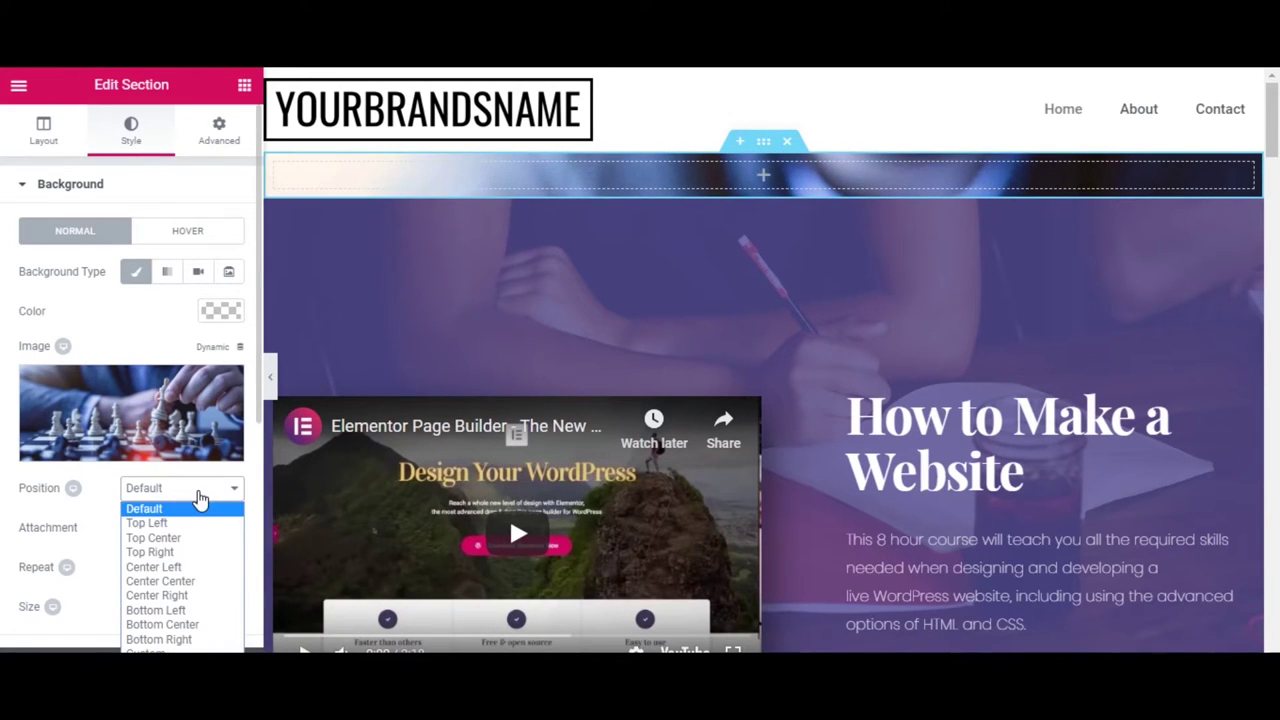
{"action": "left_click", "coordinate": [207, 582]}
{"action": "left_click", "coordinate": [200, 530]}
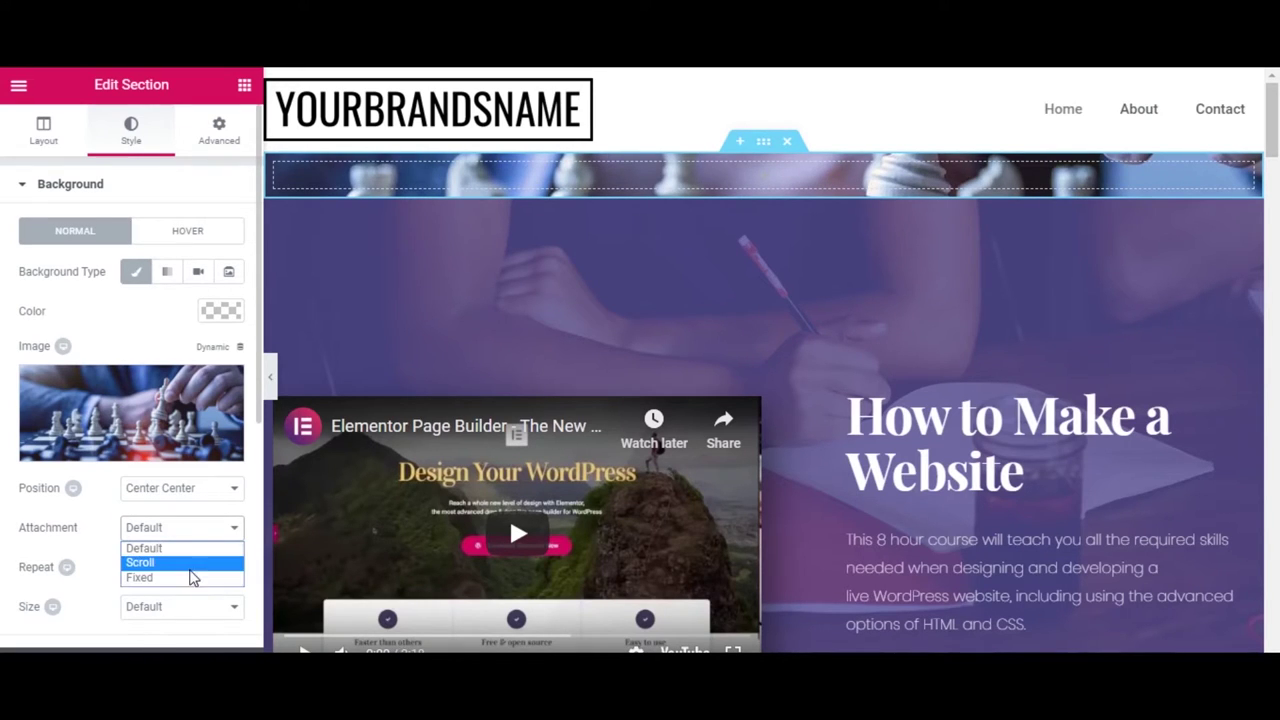
{"action": "left_click", "coordinate": [193, 580]}
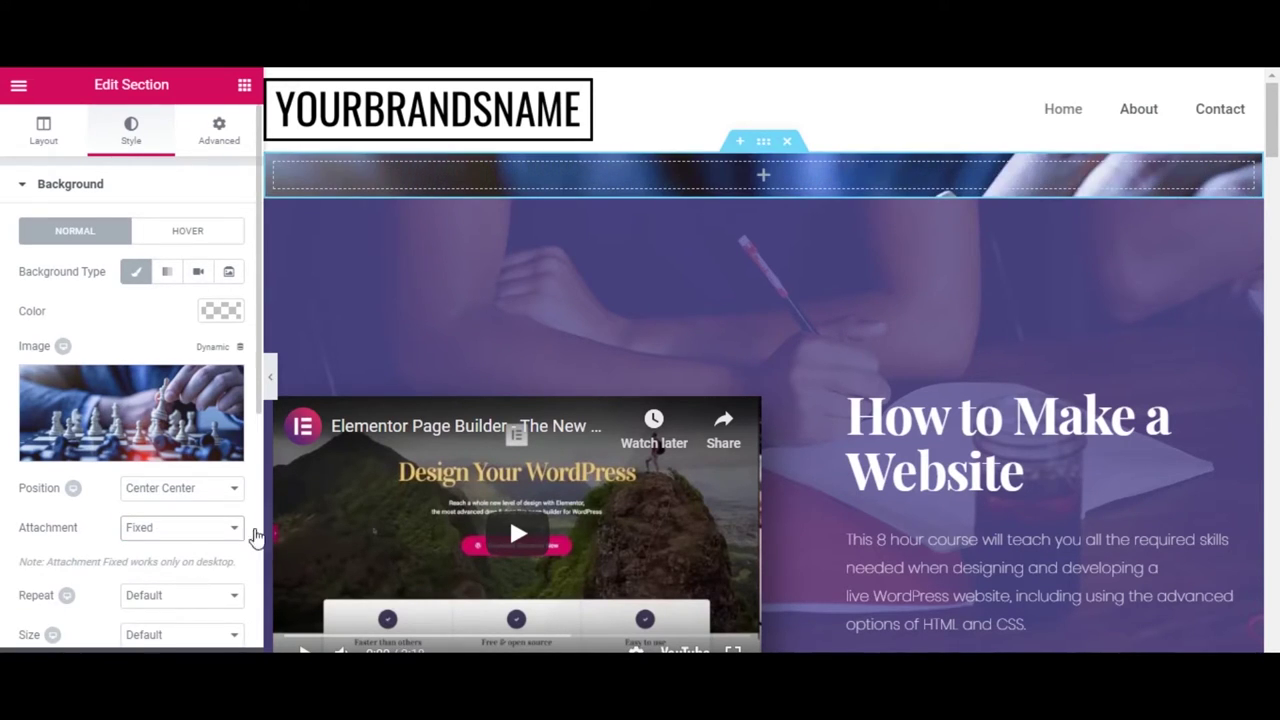
Set the chess background image's size to Cover and its repeat to No-repeat
{"action": "left_click", "coordinate": [197, 638]}
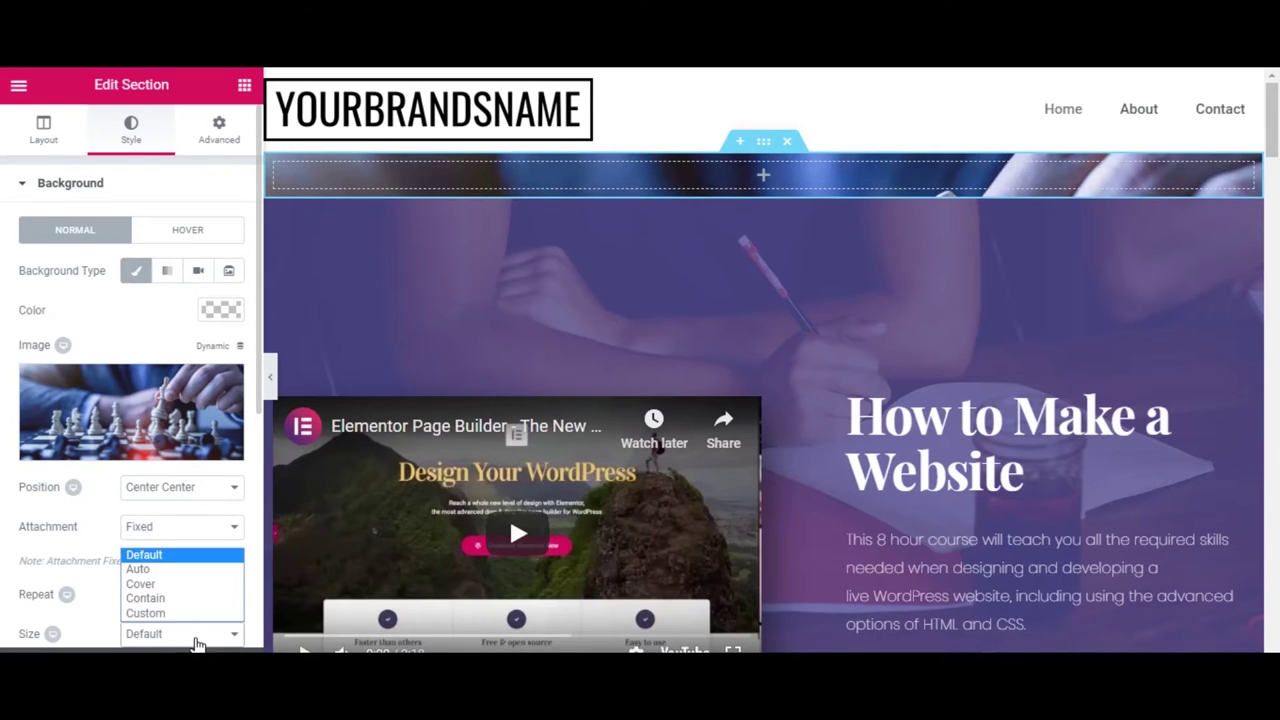
{"action": "left_click", "coordinate": [195, 586]}
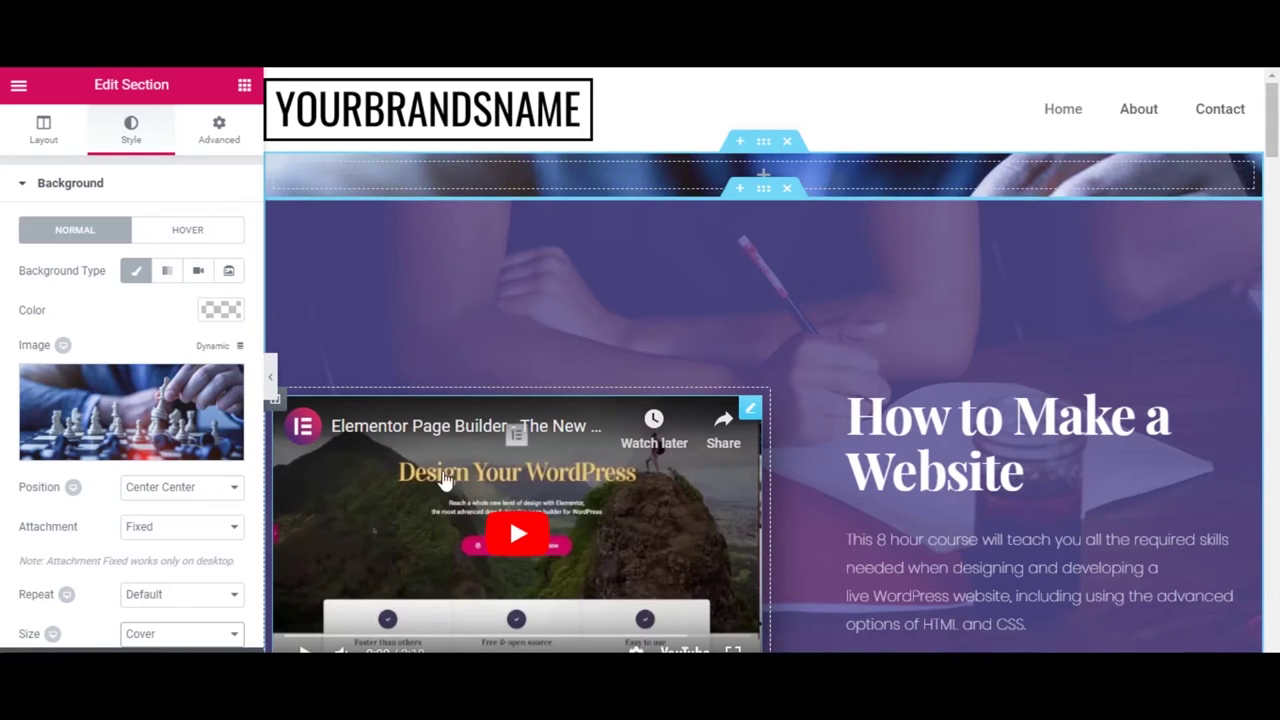
{"action": "scroll", "coordinate": [477, 497], "scroll_direction": "down", "scroll_amount": 2}
{"action": "left_click", "coordinate": [192, 598]}
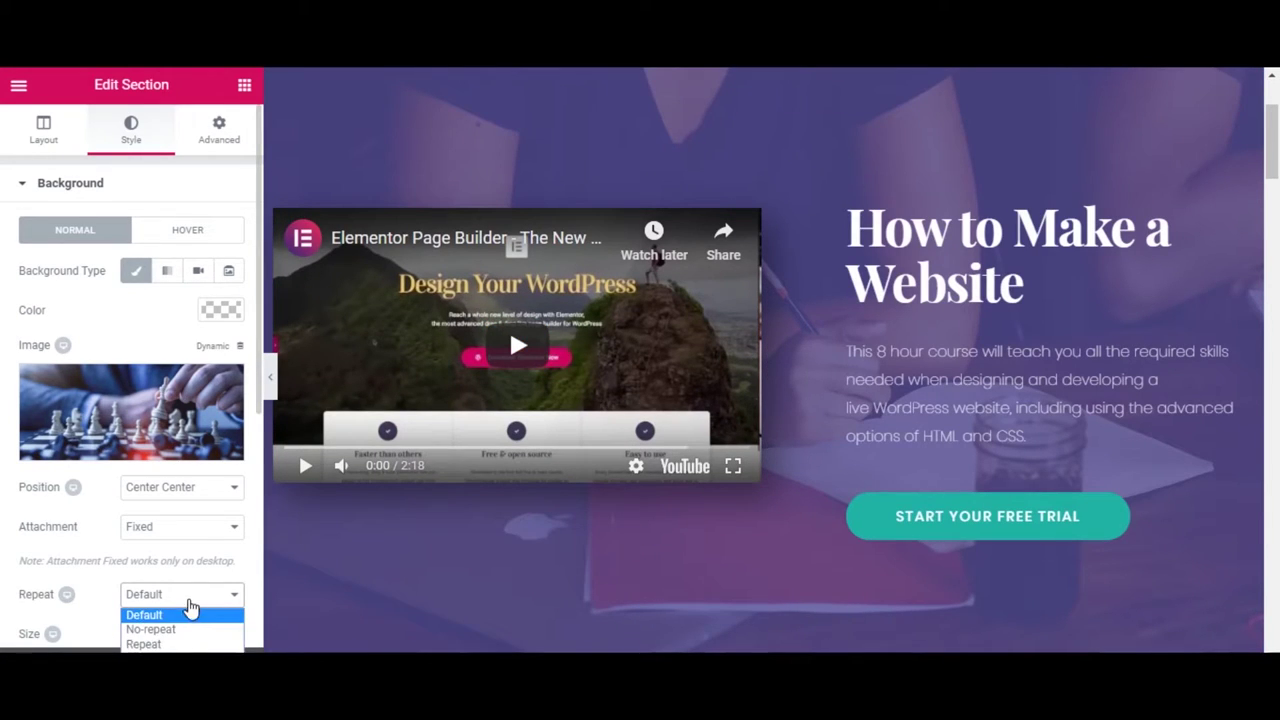
{"action": "left_click", "coordinate": [186, 630]}
{"action": "scroll", "coordinate": [227, 570], "scroll_direction": "down", "scroll_amount": 4}
{"action": "scroll", "coordinate": [227, 570], "scroll_direction": "up", "scroll_amount": 3}
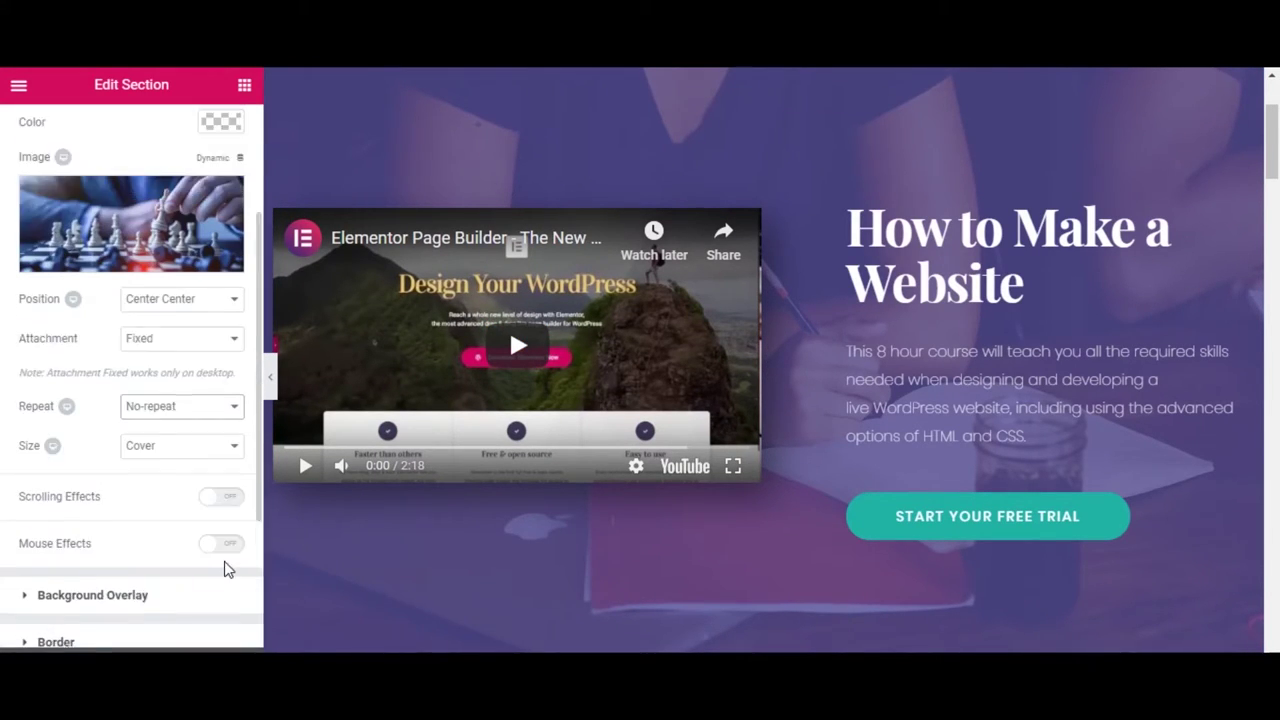
{"action": "scroll", "coordinate": [226, 566], "scroll_direction": "down", "scroll_amount": 1}
{"action": "scroll", "coordinate": [820, 160], "scroll_direction": "up", "scroll_amount": 2}
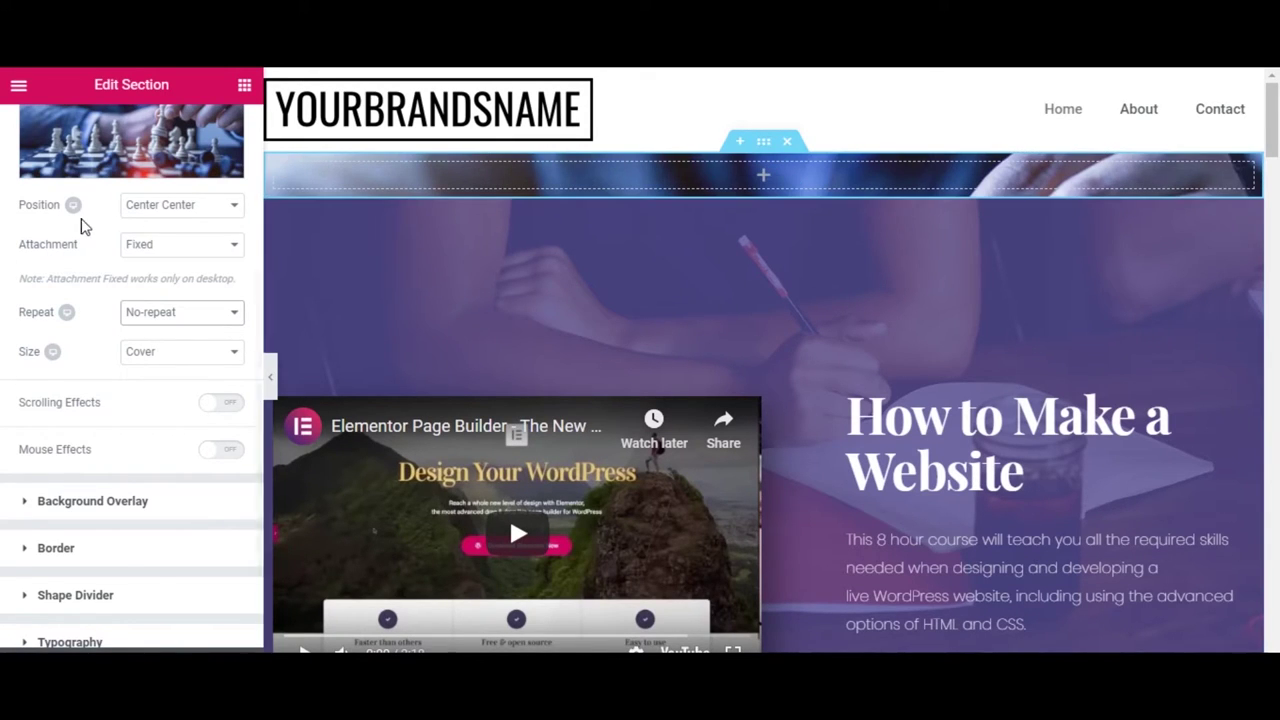
Set the height of the chess image section to Min Height
{"action": "scroll", "coordinate": [84, 227], "scroll_direction": "up", "scroll_amount": 5}
{"action": "left_click", "coordinate": [51, 134]}
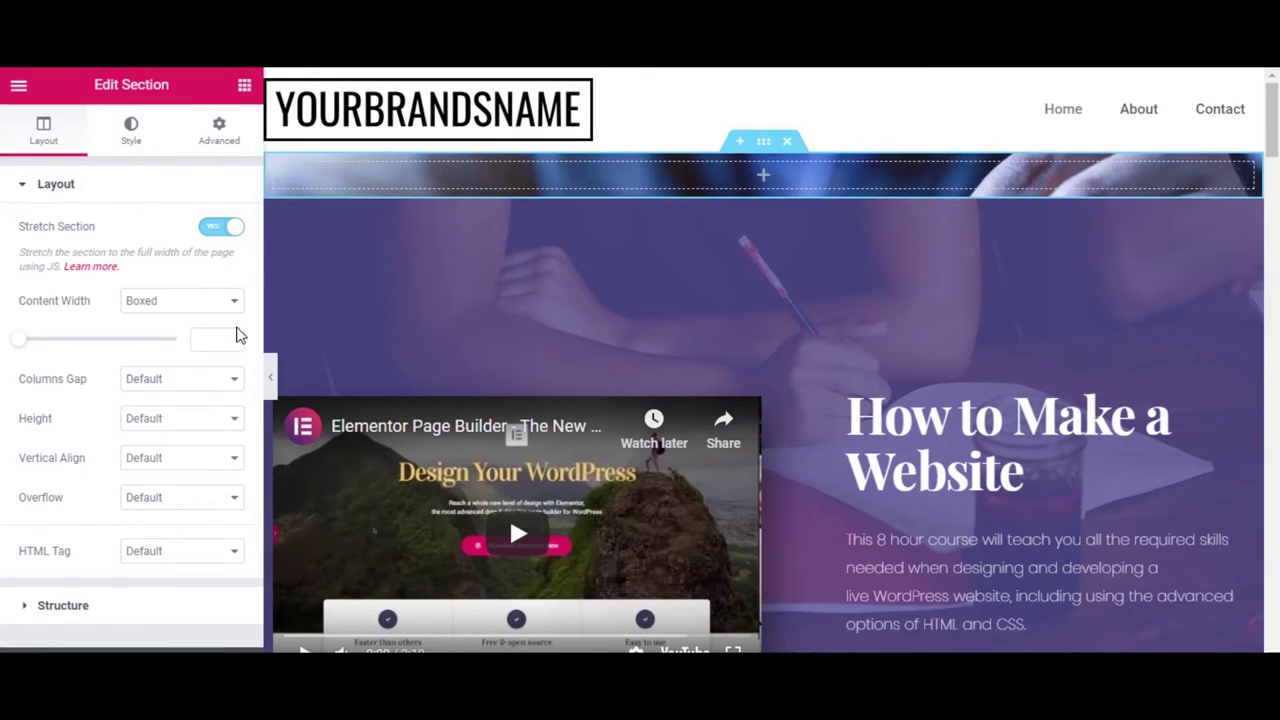
{"action": "left_click", "coordinate": [191, 426]}
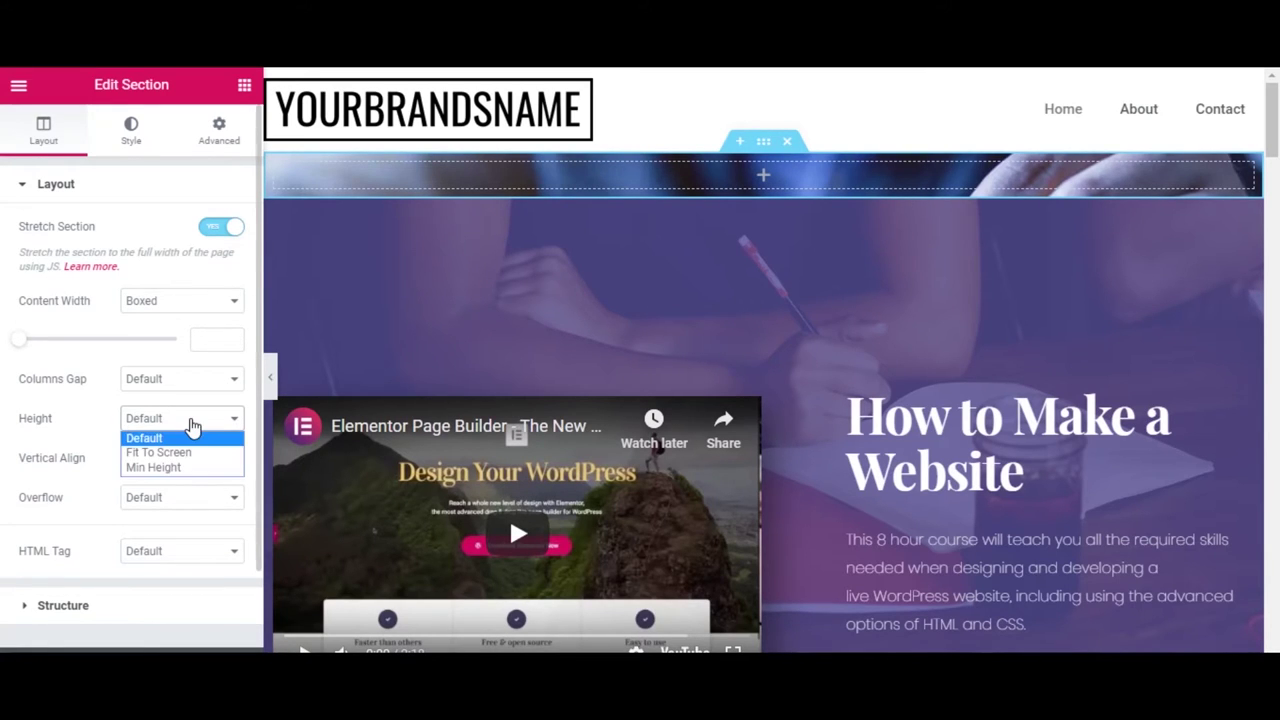
{"action": "left_click", "coordinate": [190, 475]}
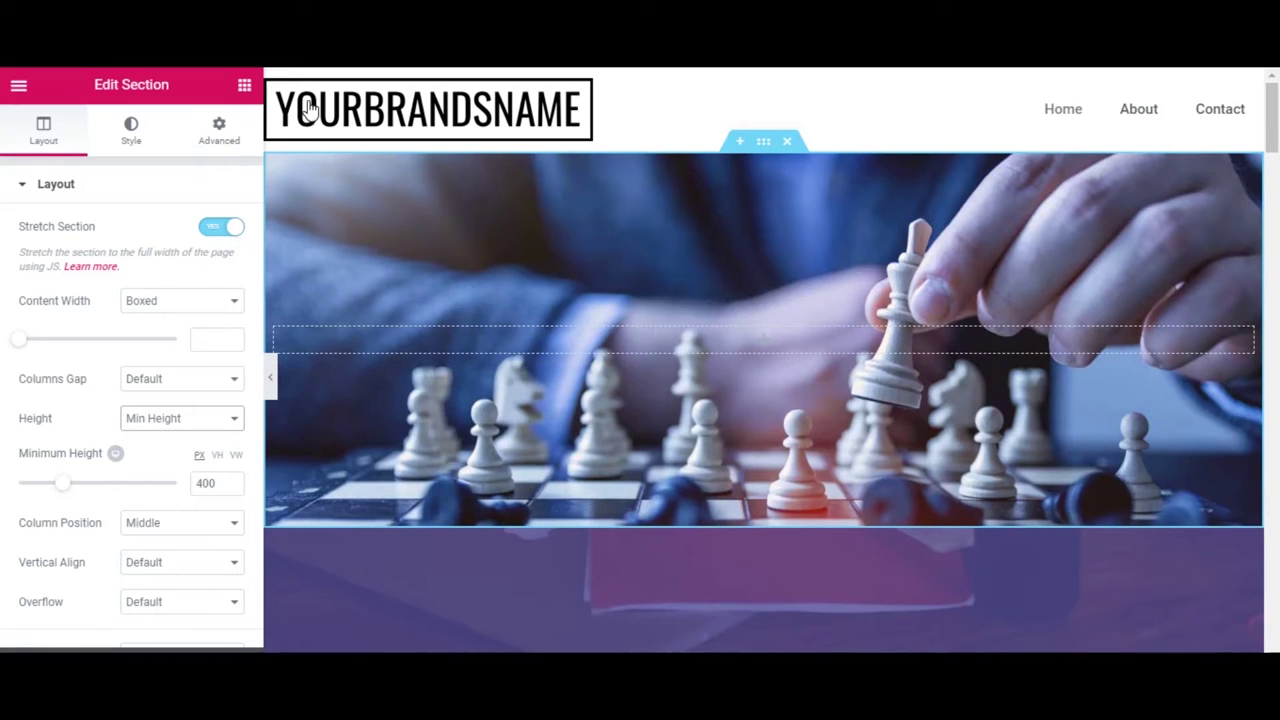
Add a Heading widget to the chess section, title it "YourBrandsName" and center-align it
{"action": "left_click", "coordinate": [244, 85]}
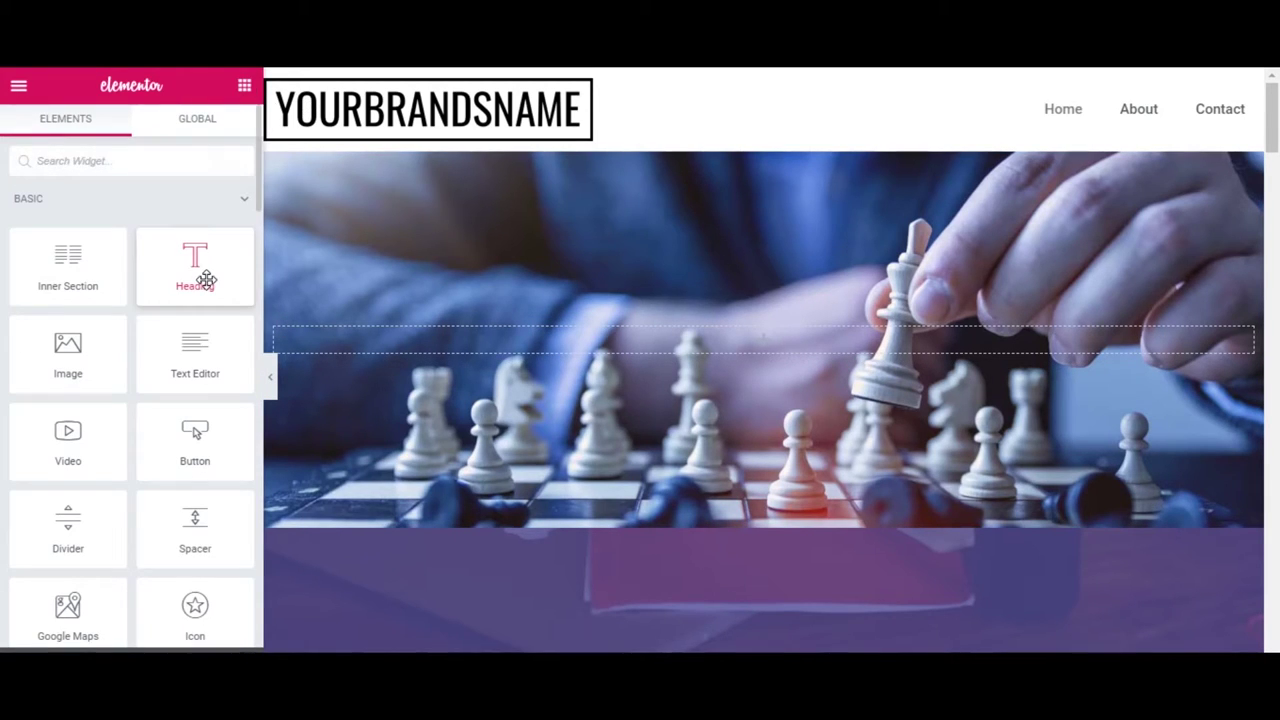
{"action": "left_click_drag", "start_coordinate": [205, 279], "coordinate": [801, 342]}
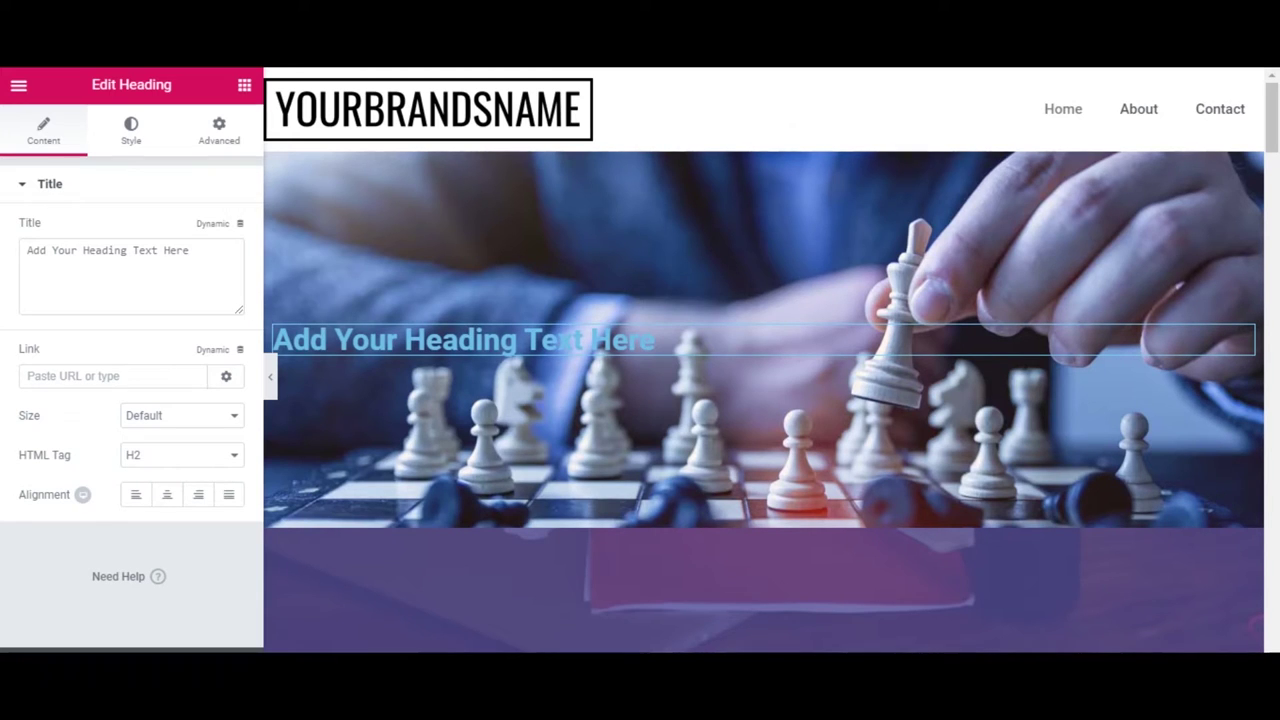
{"action": "left_click_drag", "start_coordinate": [214, 251], "coordinate": [9, 246]}
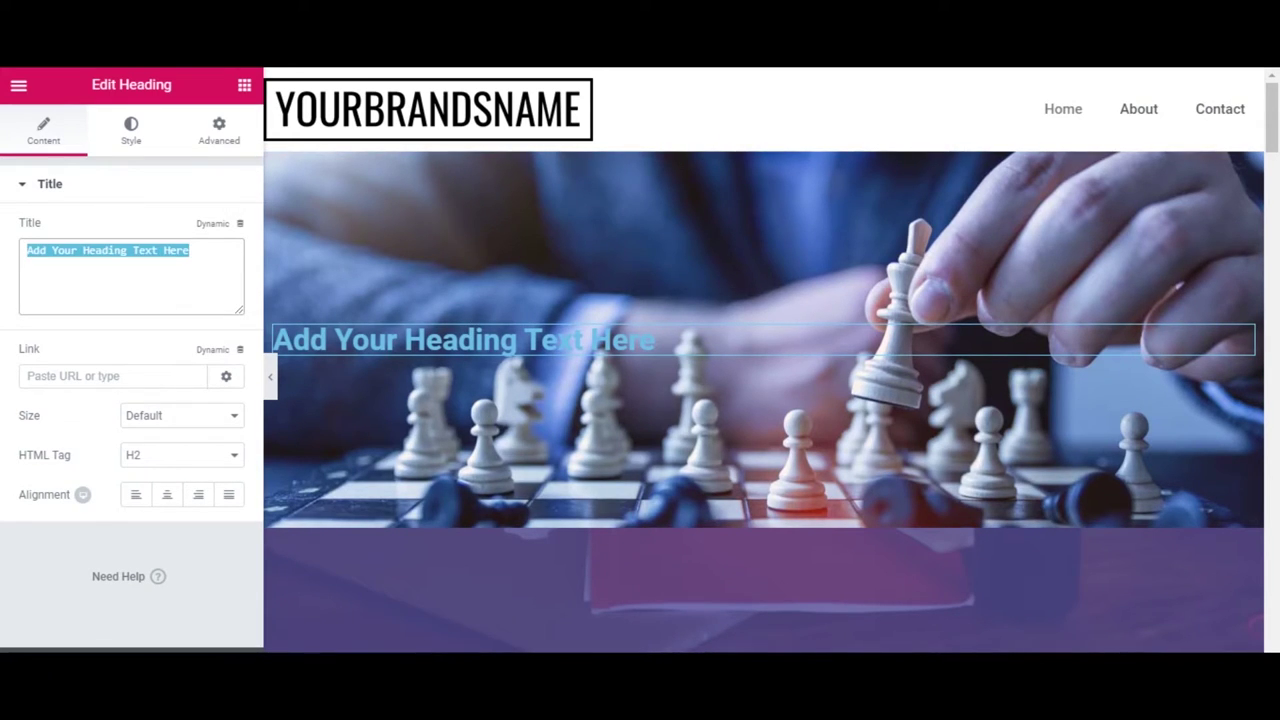
{"action": "type", "text": "YourBrandsName"}
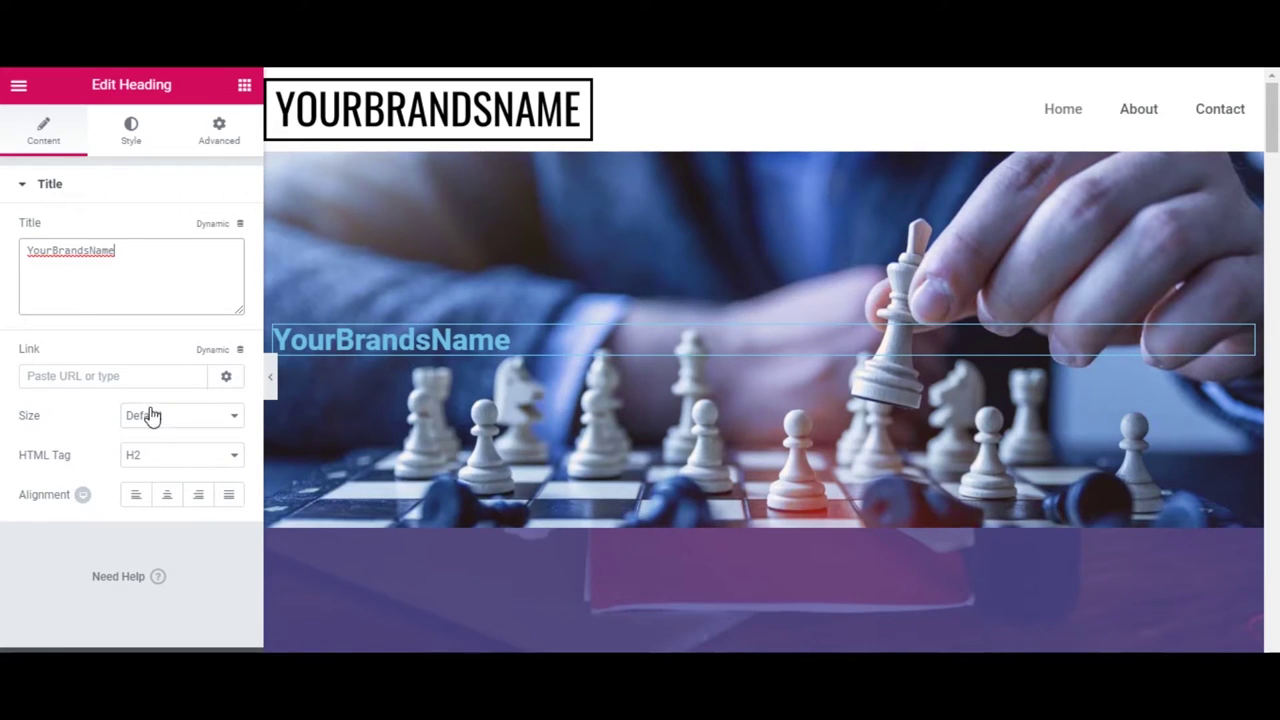
{"action": "left_click", "coordinate": [166, 498]}
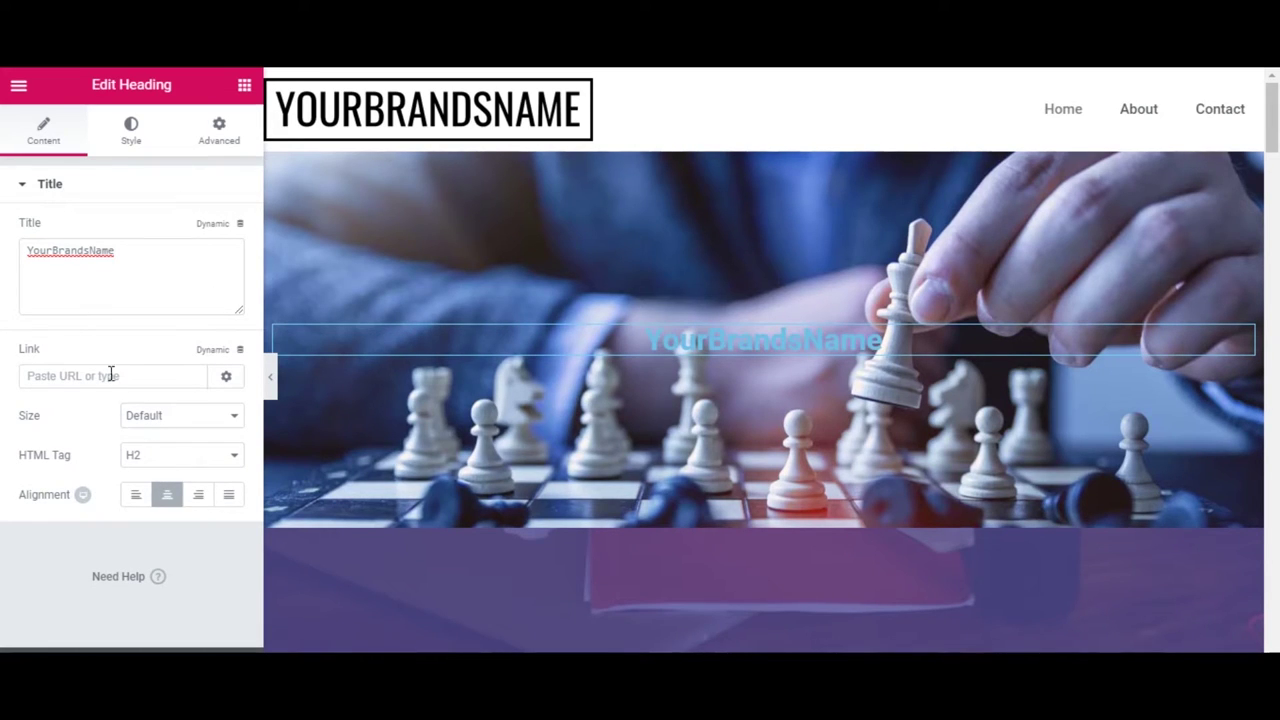
Set the hero heading's text color to white (#ffffff) and turn on its text shadow
{"action": "left_click", "coordinate": [133, 136]}
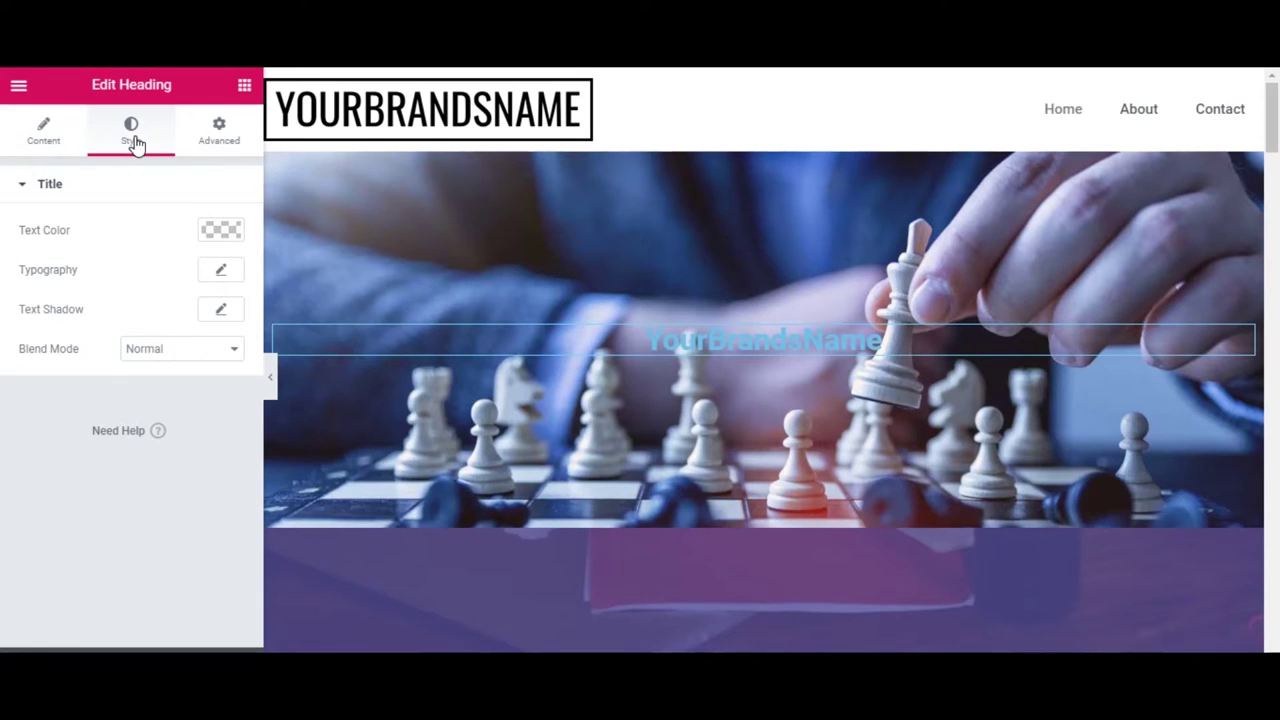
{"action": "left_click", "coordinate": [220, 230]}
{"action": "left_click", "coordinate": [140, 314]}
{"action": "left_click", "coordinate": [22, 259]}
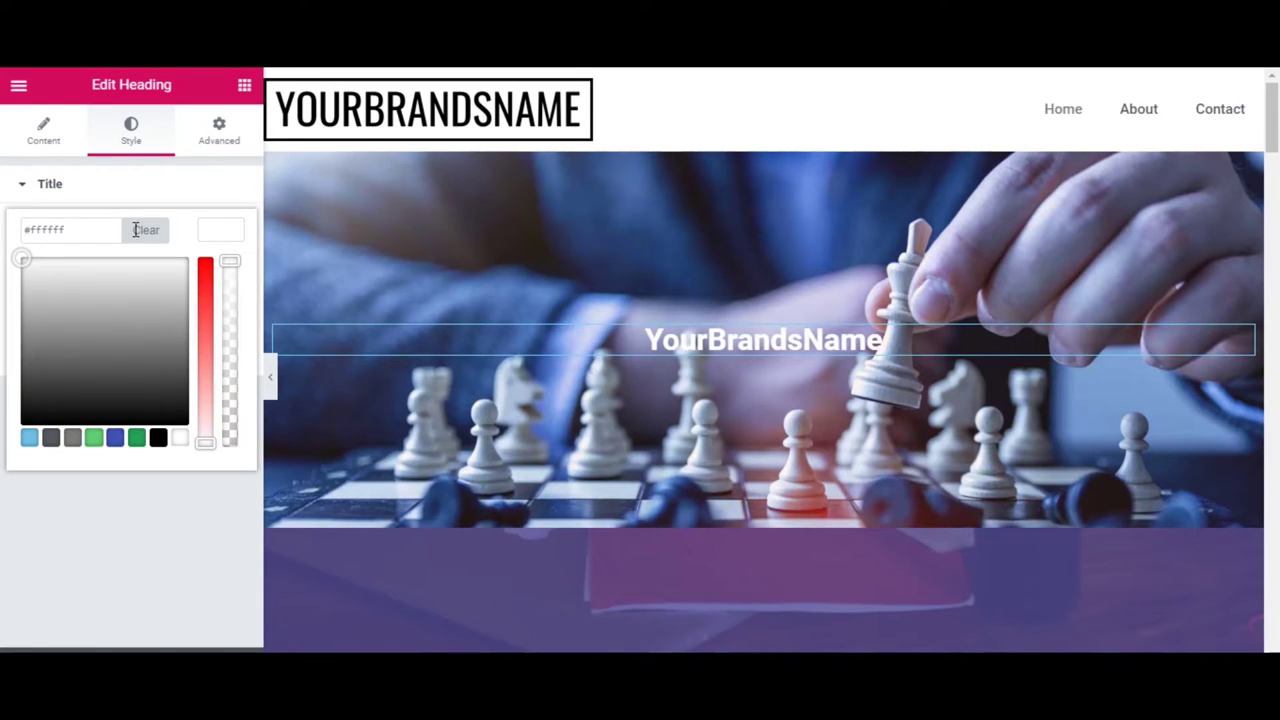
{"action": "left_click", "coordinate": [222, 232]}
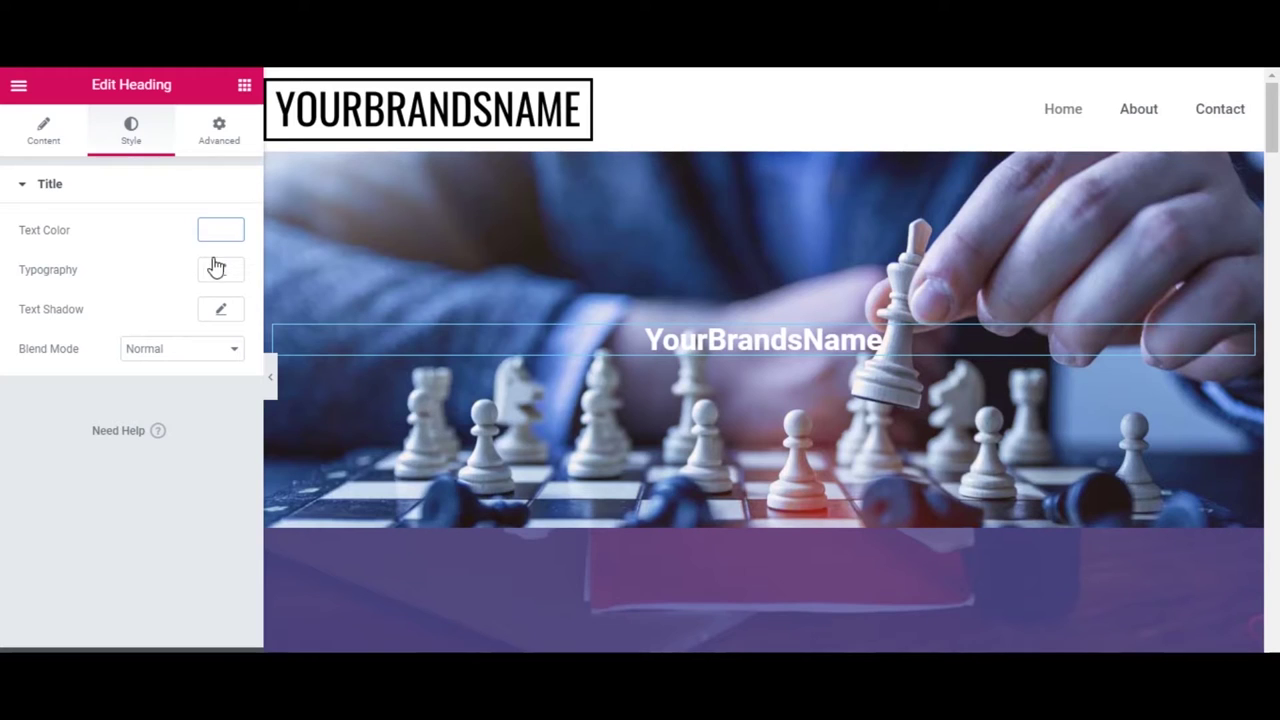
{"action": "left_click", "coordinate": [226, 313]}
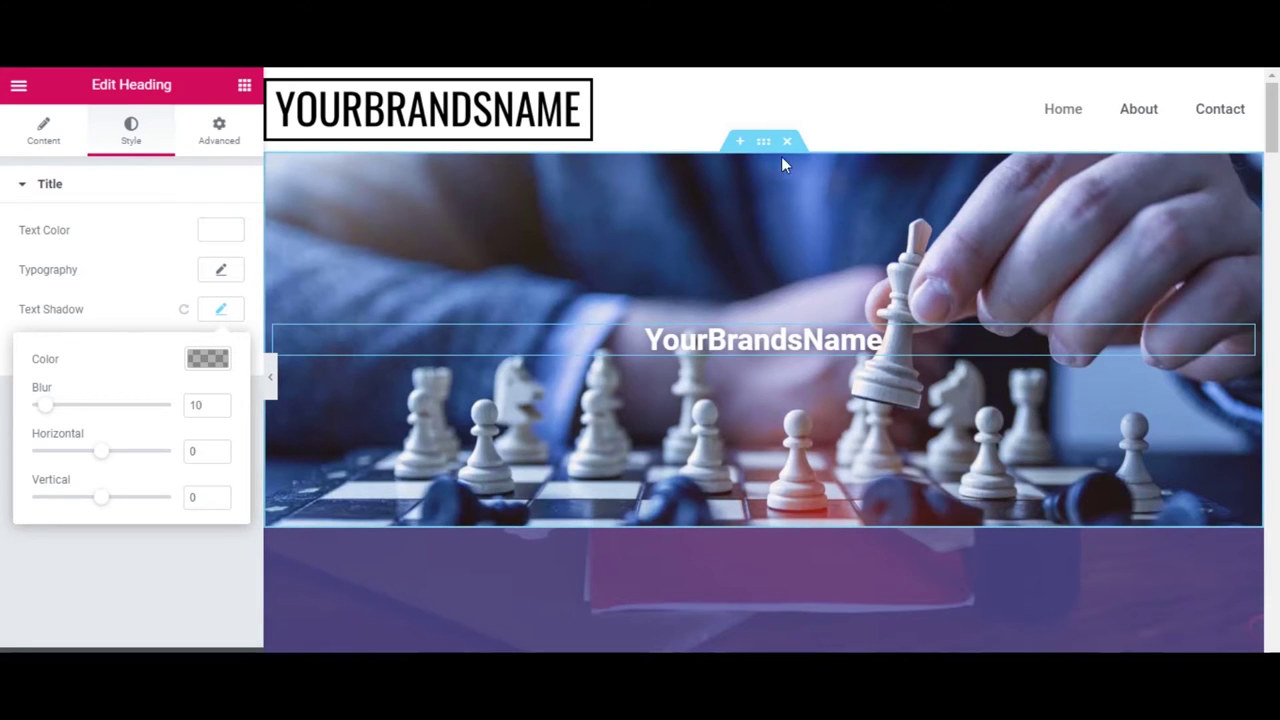
Give the hero section a Classic background overlay in black (#000000)
{"action": "left_click", "coordinate": [763, 143]}
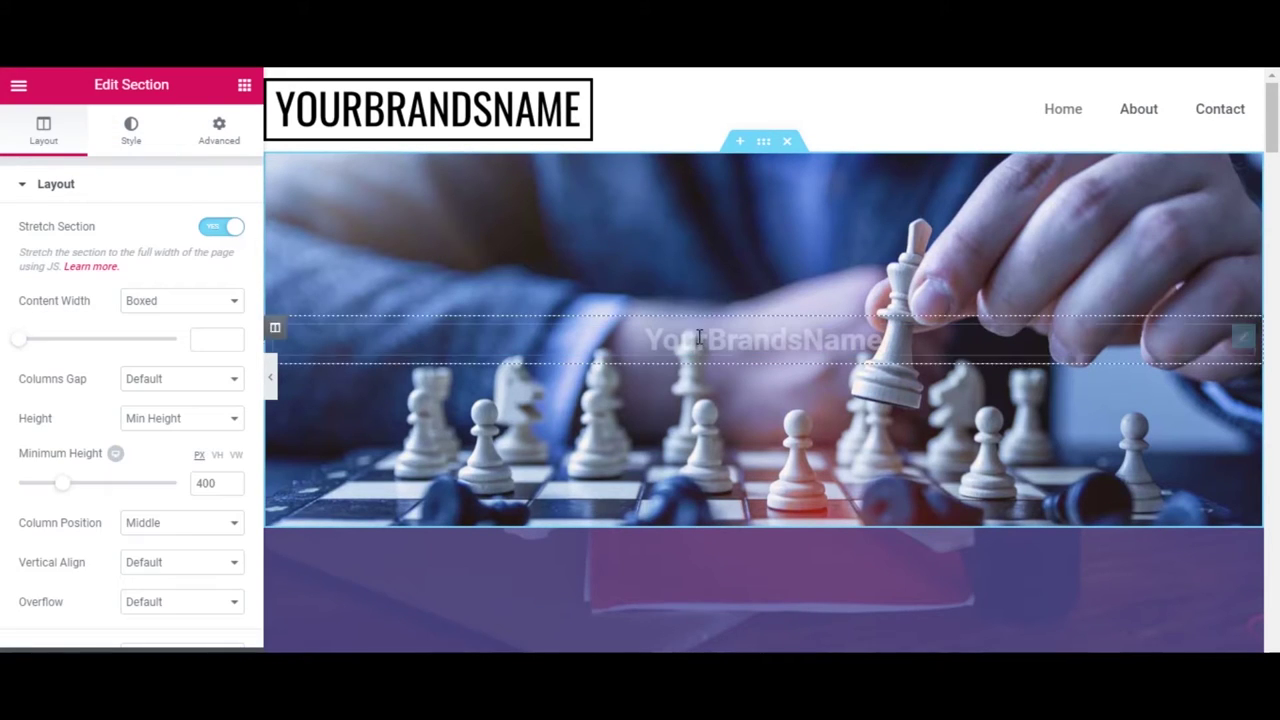
{"action": "left_click", "coordinate": [136, 148]}
{"action": "scroll", "coordinate": [151, 351], "scroll_direction": "down", "scroll_amount": 4}
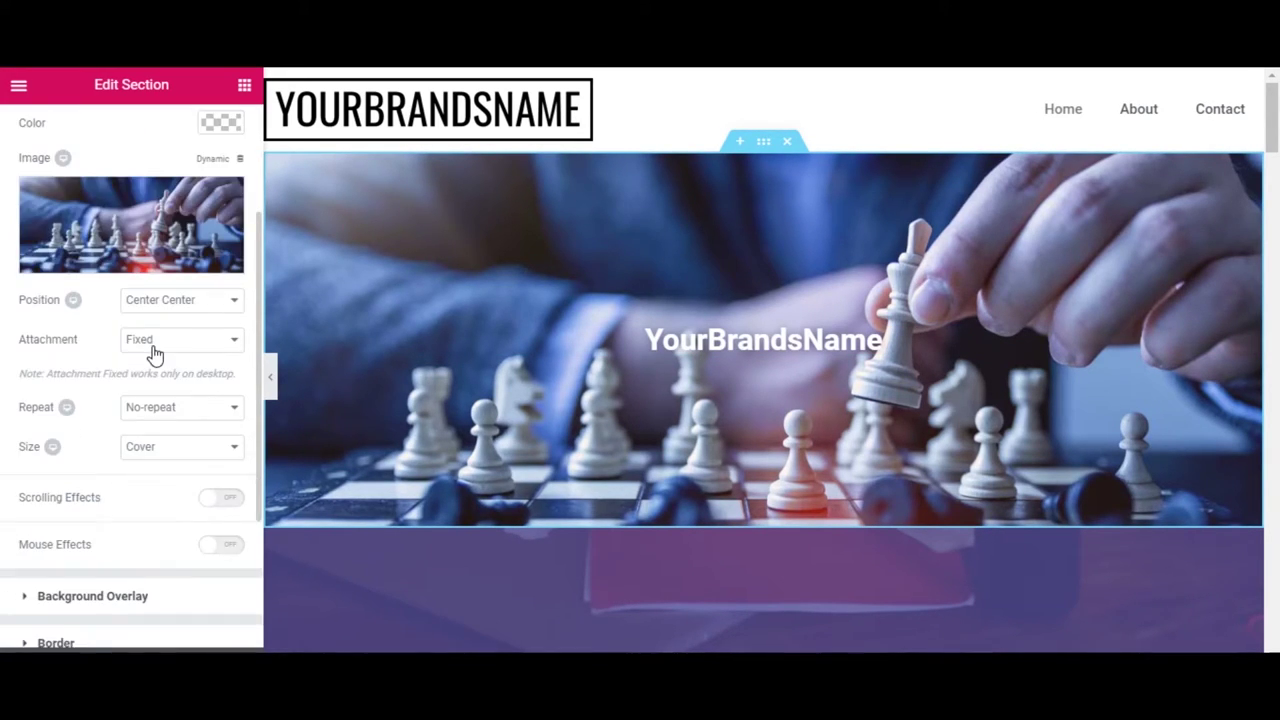
{"action": "left_click", "coordinate": [141, 420]}
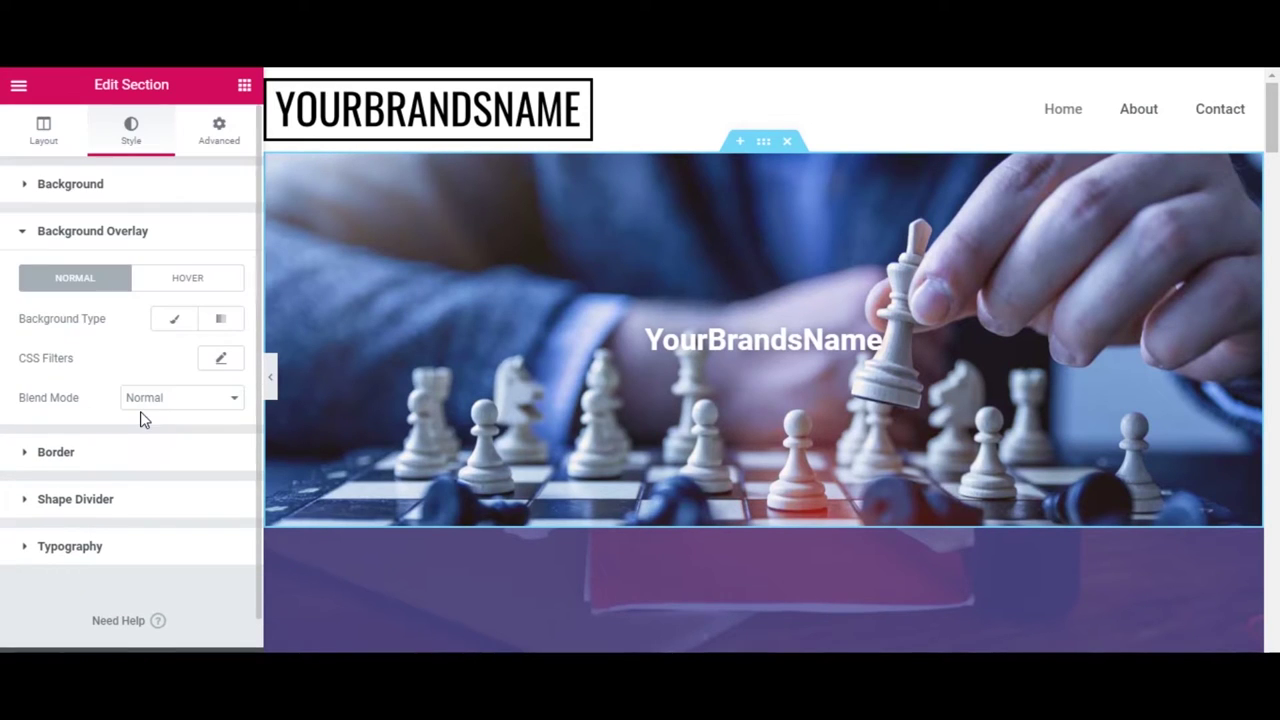
{"action": "left_click", "coordinate": [176, 320]}
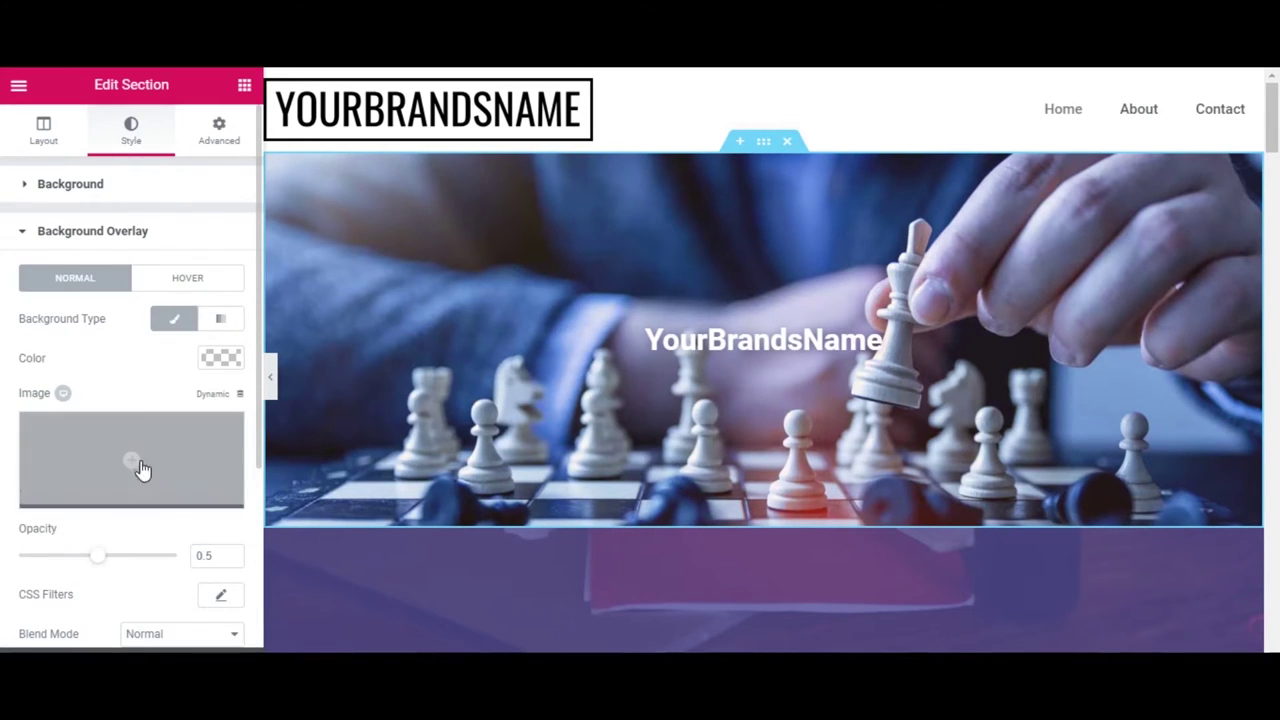
{"action": "left_click", "coordinate": [221, 359]}
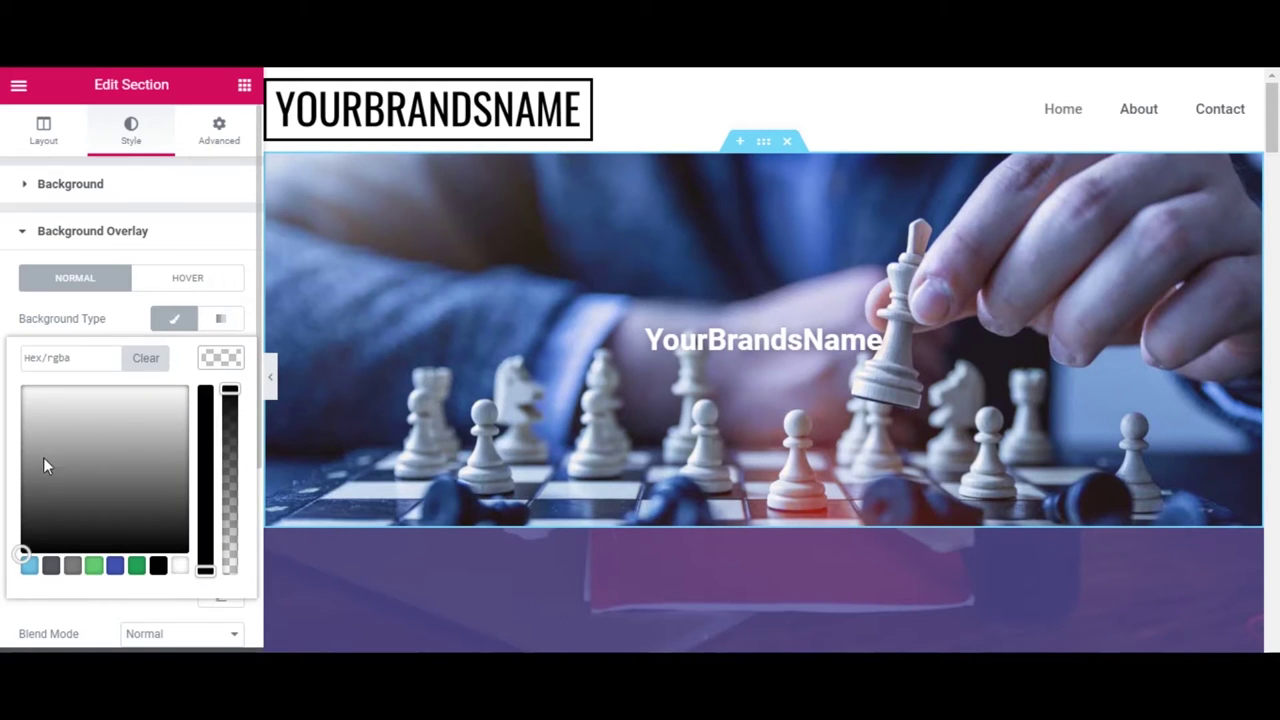
{"action": "left_click", "coordinate": [158, 568]}
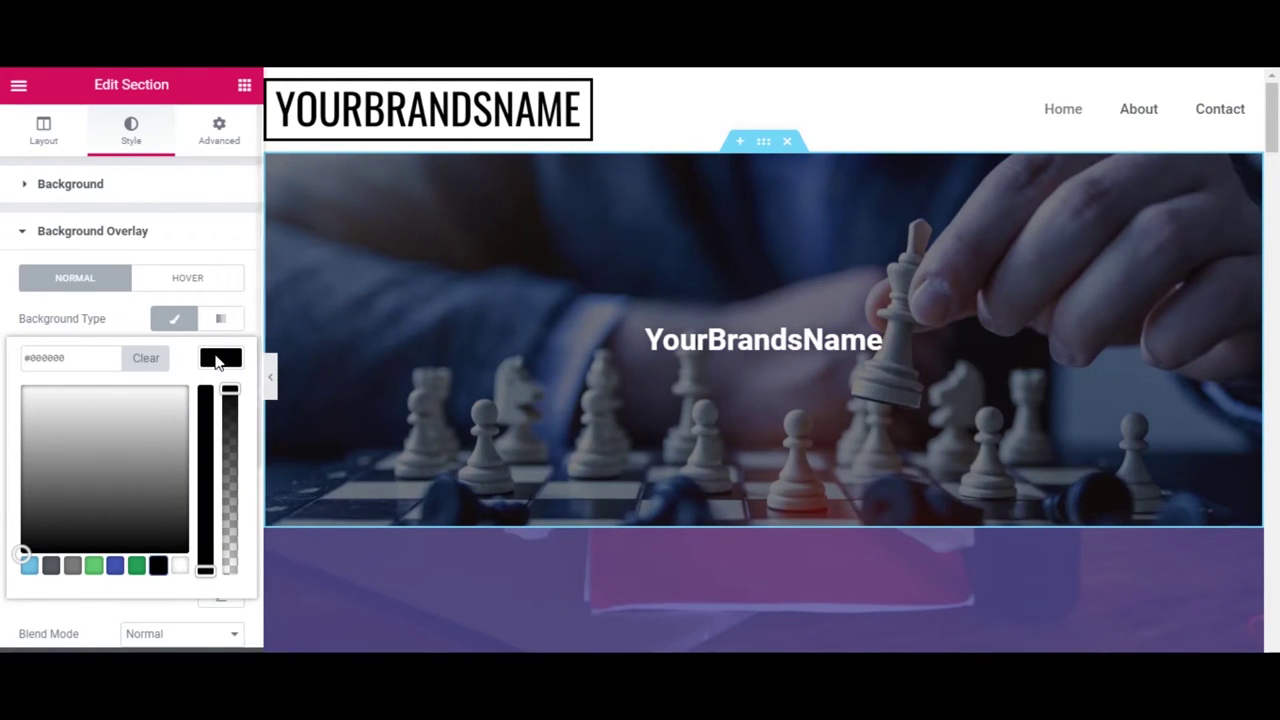
{"action": "left_click", "coordinate": [218, 360]}
{"action": "scroll", "coordinate": [634, 338], "scroll_direction": "down", "scroll_amount": 2}
{"action": "scroll", "coordinate": [634, 338], "scroll_direction": "up", "scroll_amount": 2}
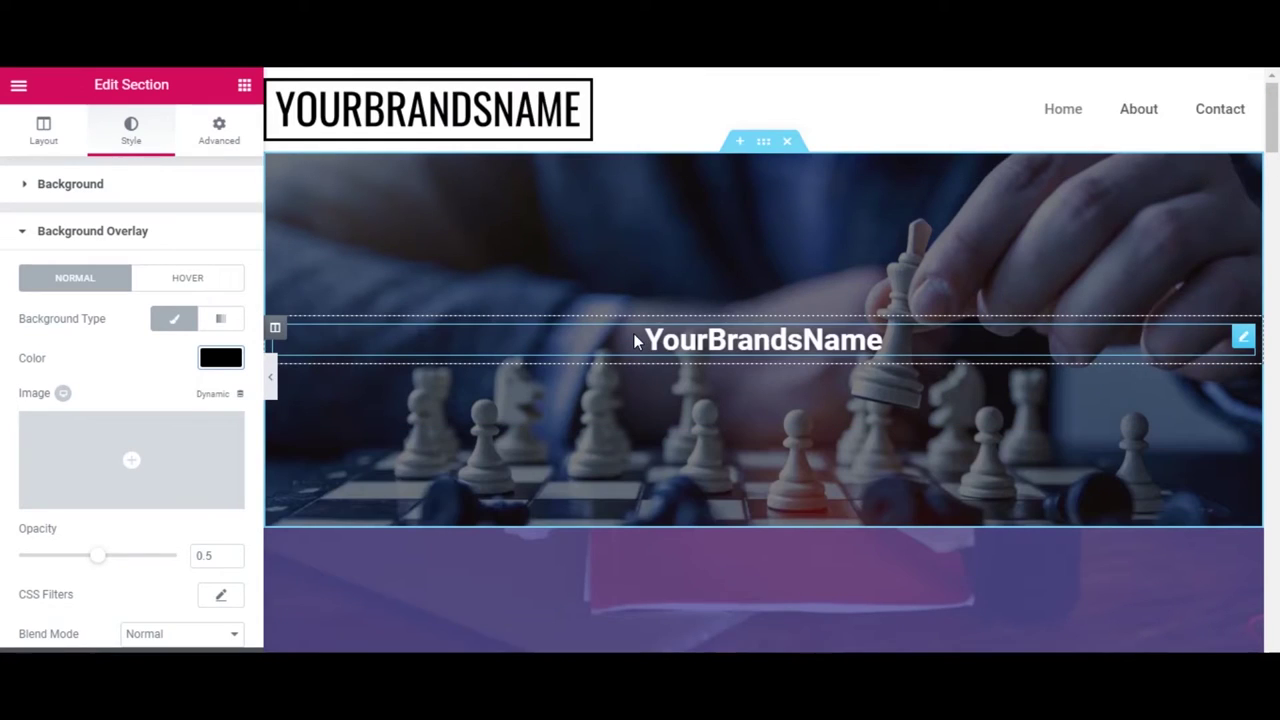
Set the "YourBrandsName" heading's font size to 50 px
{"action": "left_click", "coordinate": [743, 335]}
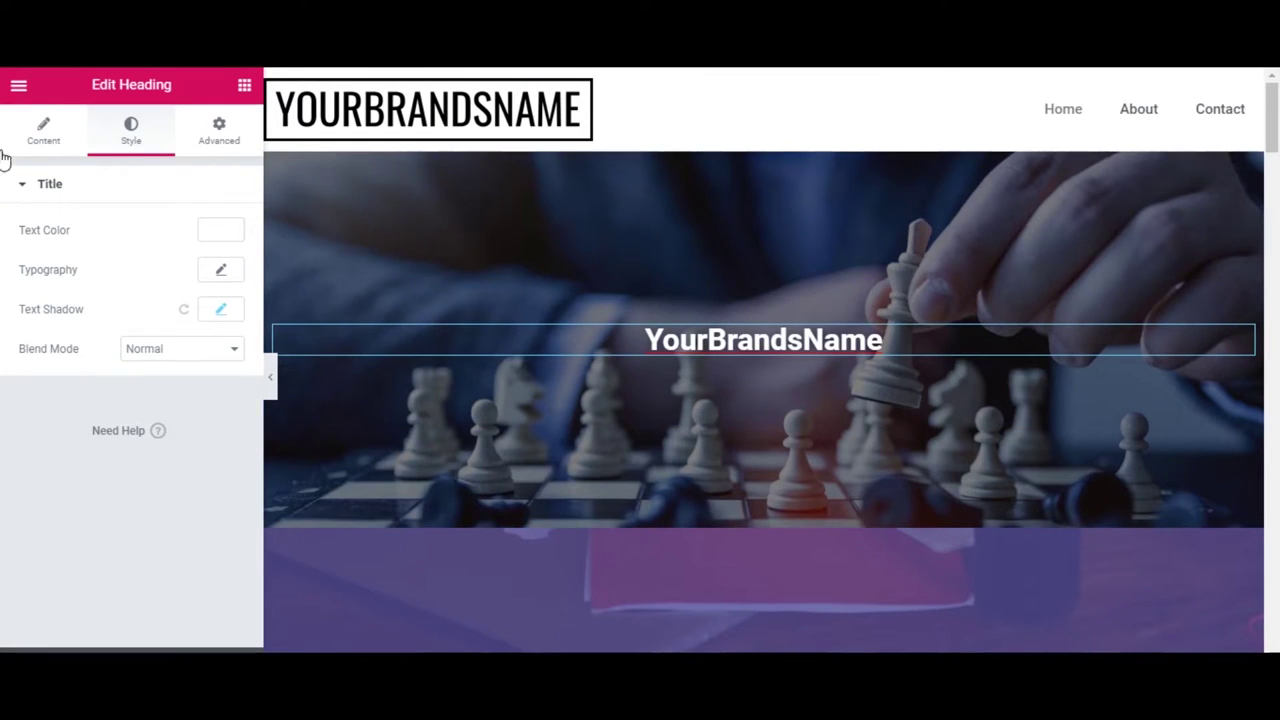
{"action": "left_click", "coordinate": [213, 286]}
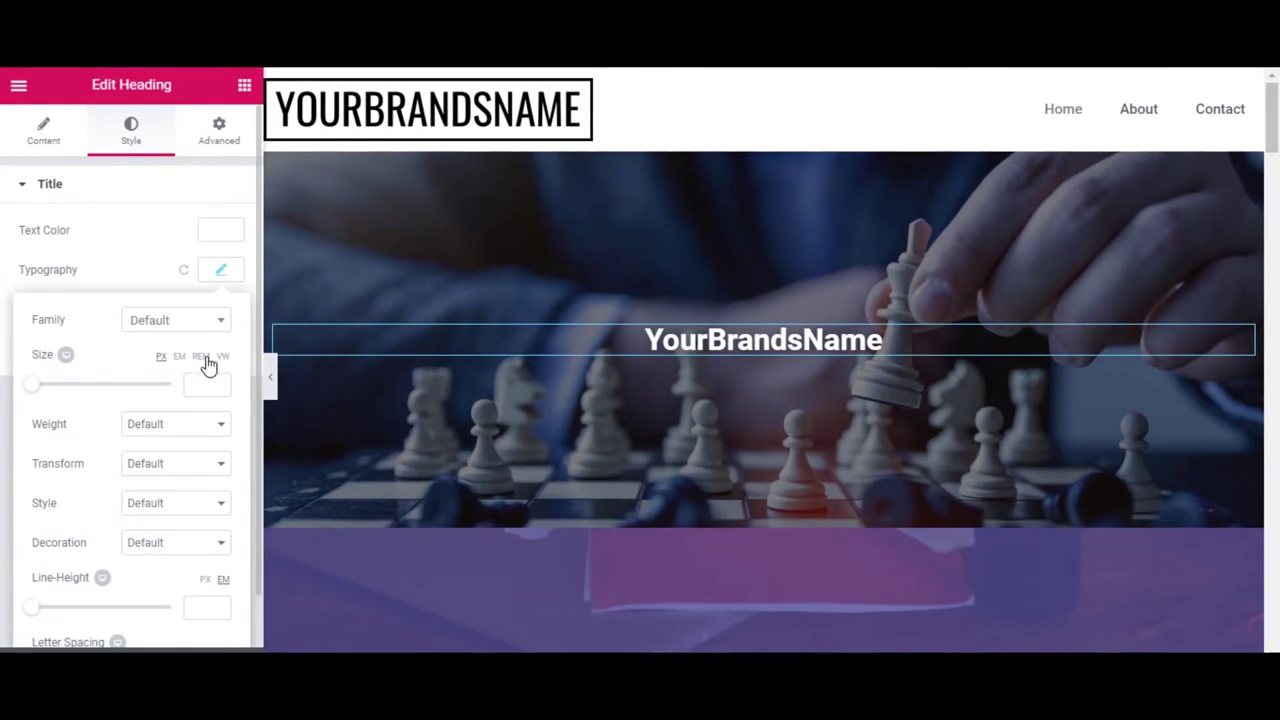
{"action": "left_click_drag", "start_coordinate": [34, 386], "coordinate": [73, 400]}
{"action": "left_click", "coordinate": [219, 390]}
{"action": "left_click", "coordinate": [219, 390]}
{"action": "left_click", "coordinate": [219, 390]}
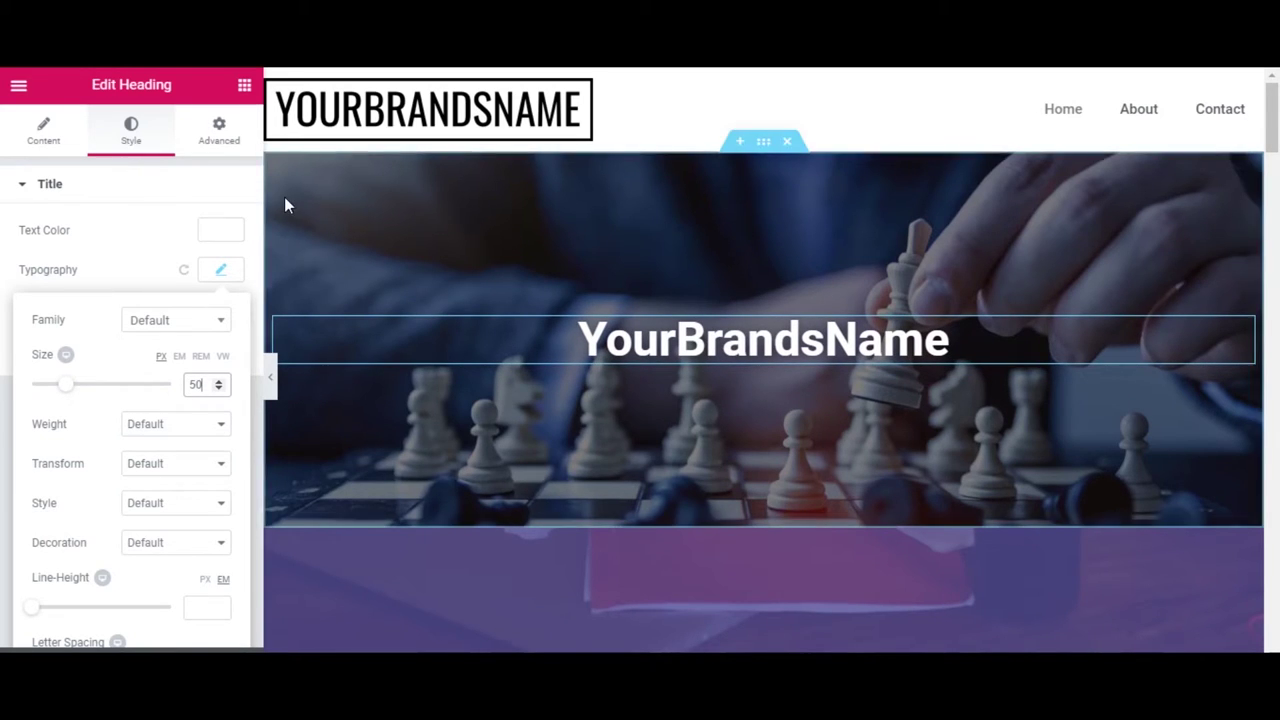
Add a Text Editor widget below the hero heading and replace its placeholder with "Are You Starting On The Right Foot?"
{"action": "left_click", "coordinate": [244, 85]}
{"action": "left_click_drag", "start_coordinate": [190, 350], "coordinate": [715, 352]}
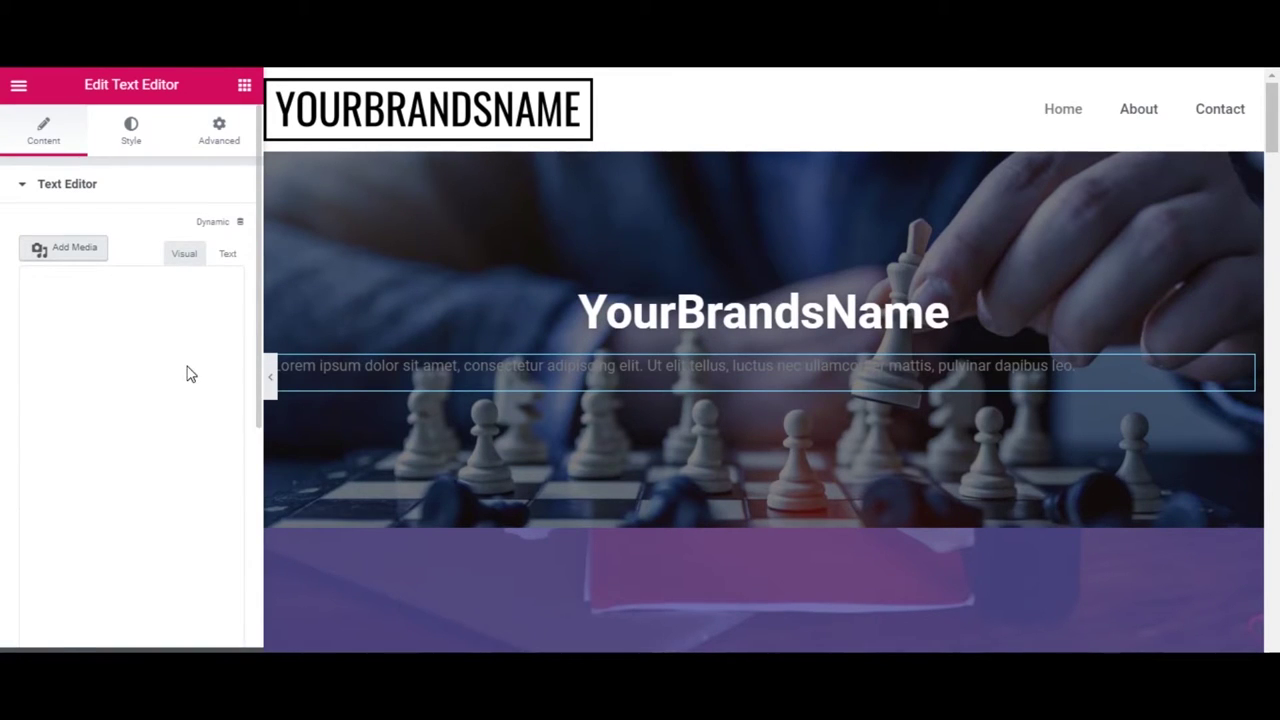
{"action": "left_click", "coordinate": [128, 452]}
{"action": "key", "text": "ctrl+a"}
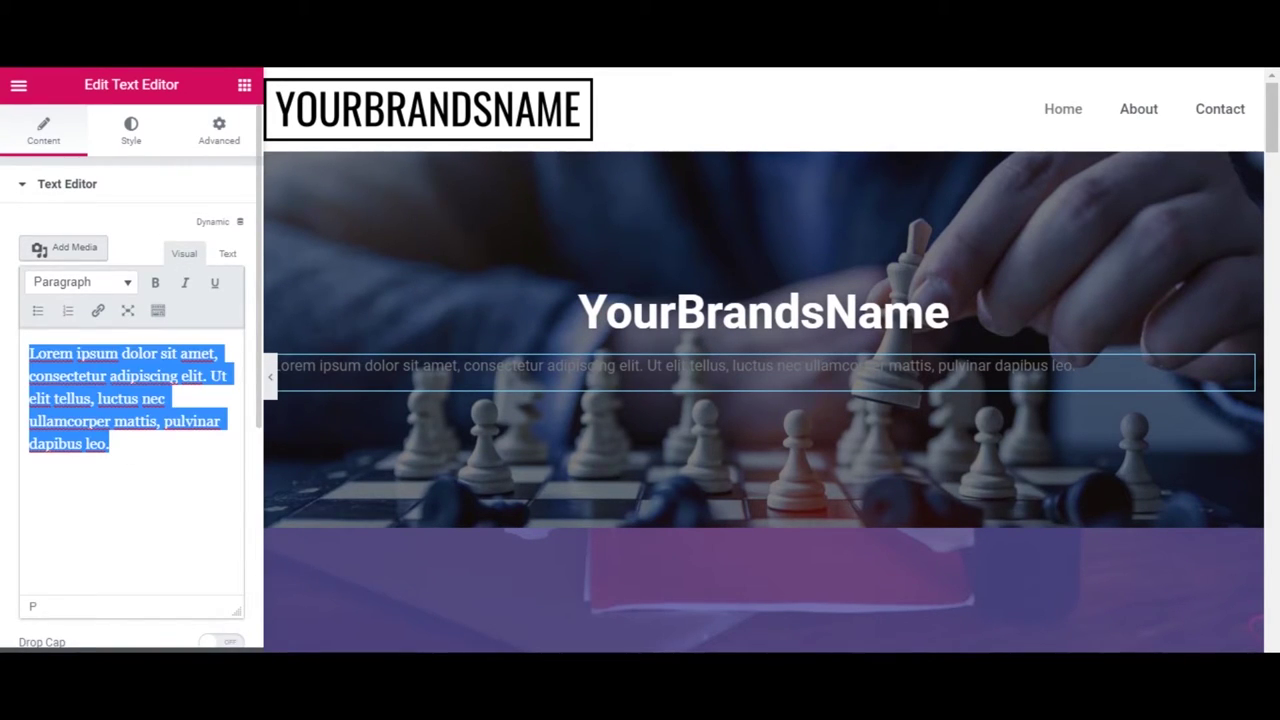
{"action": "key", "text": "BackSpace"}
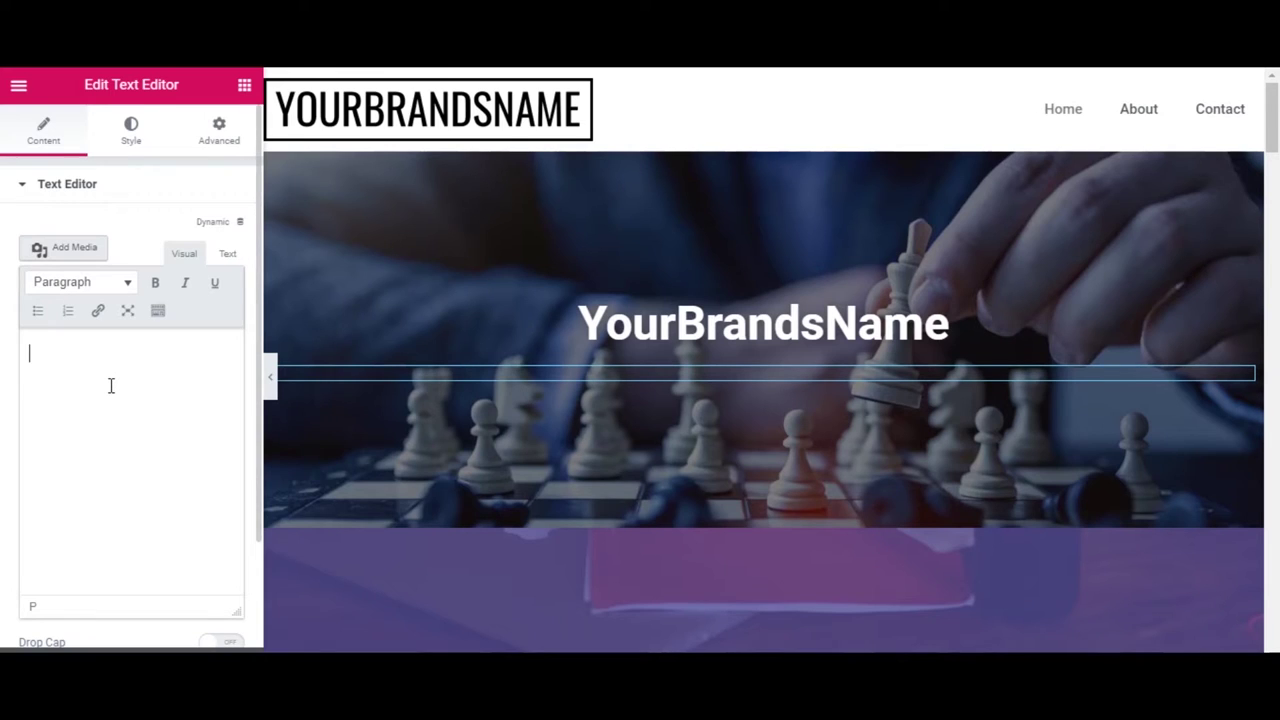
{"action": "type", "text": "Are You Starting On The Right Foot?"}
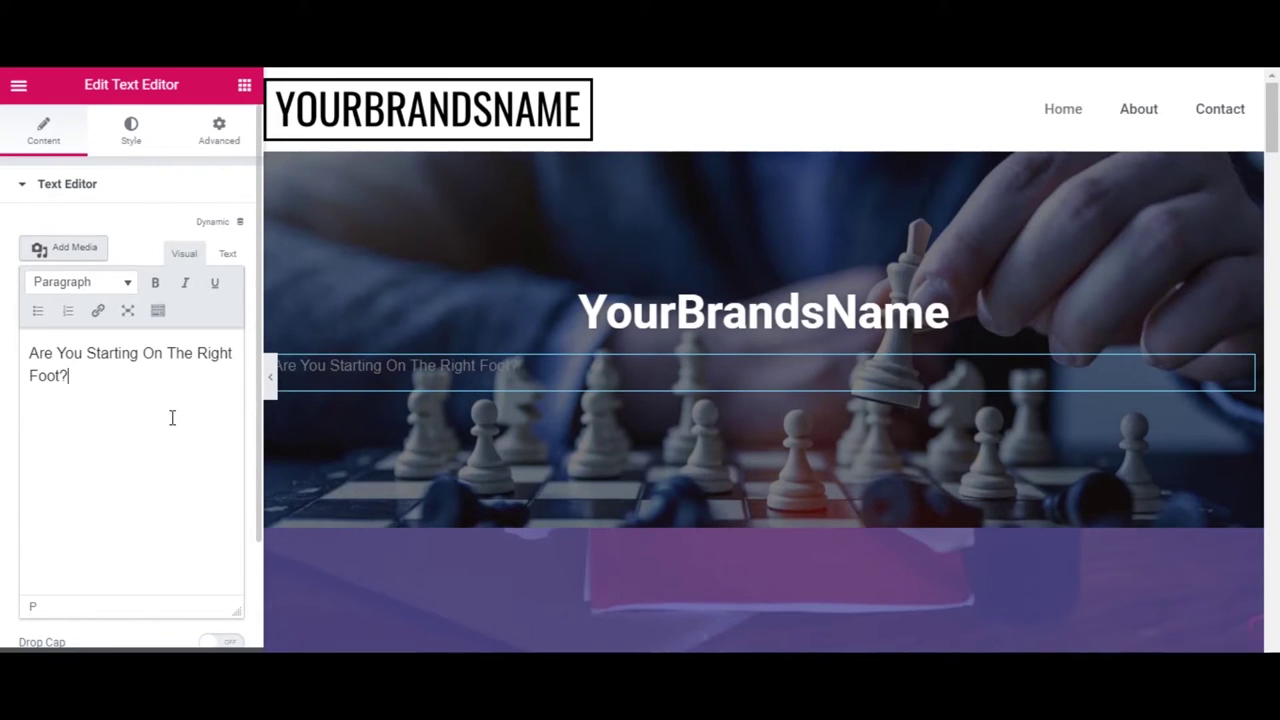
Center the "Are You Starting On The Right Foot?" tagline and set its text color to white (#ffffff)
{"action": "left_click", "coordinate": [131, 128]}
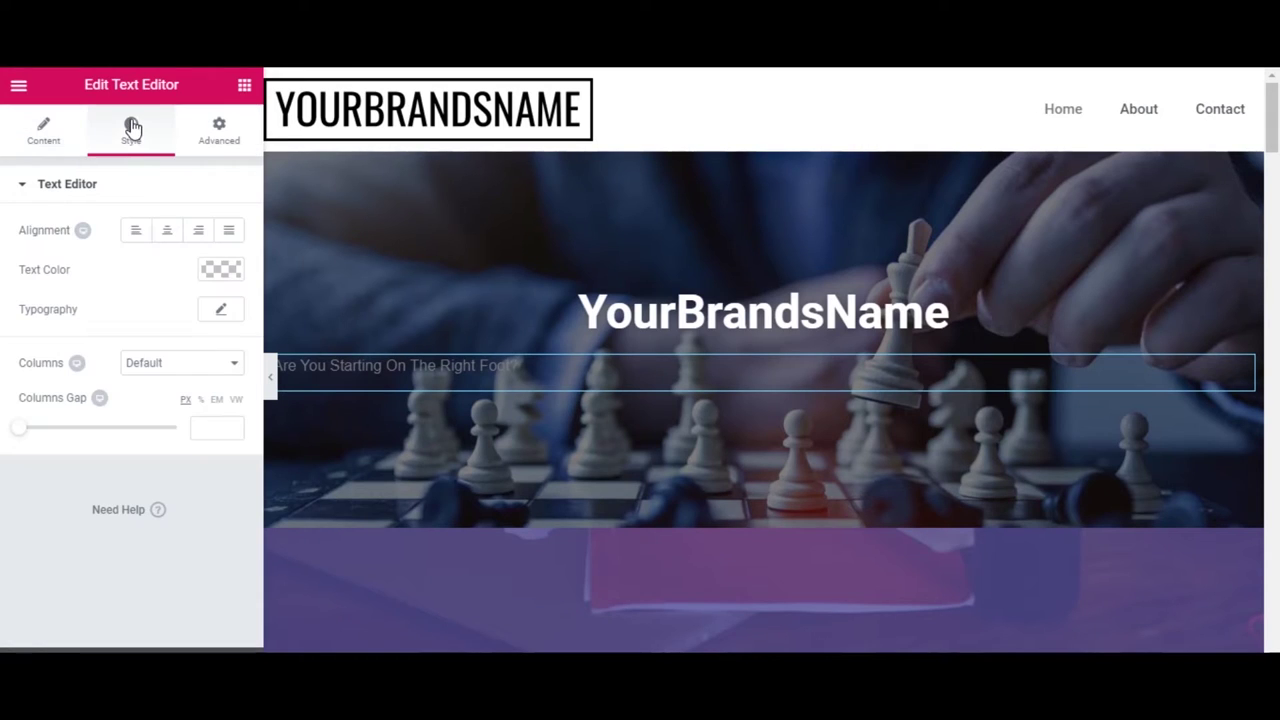
{"action": "left_click", "coordinate": [169, 230]}
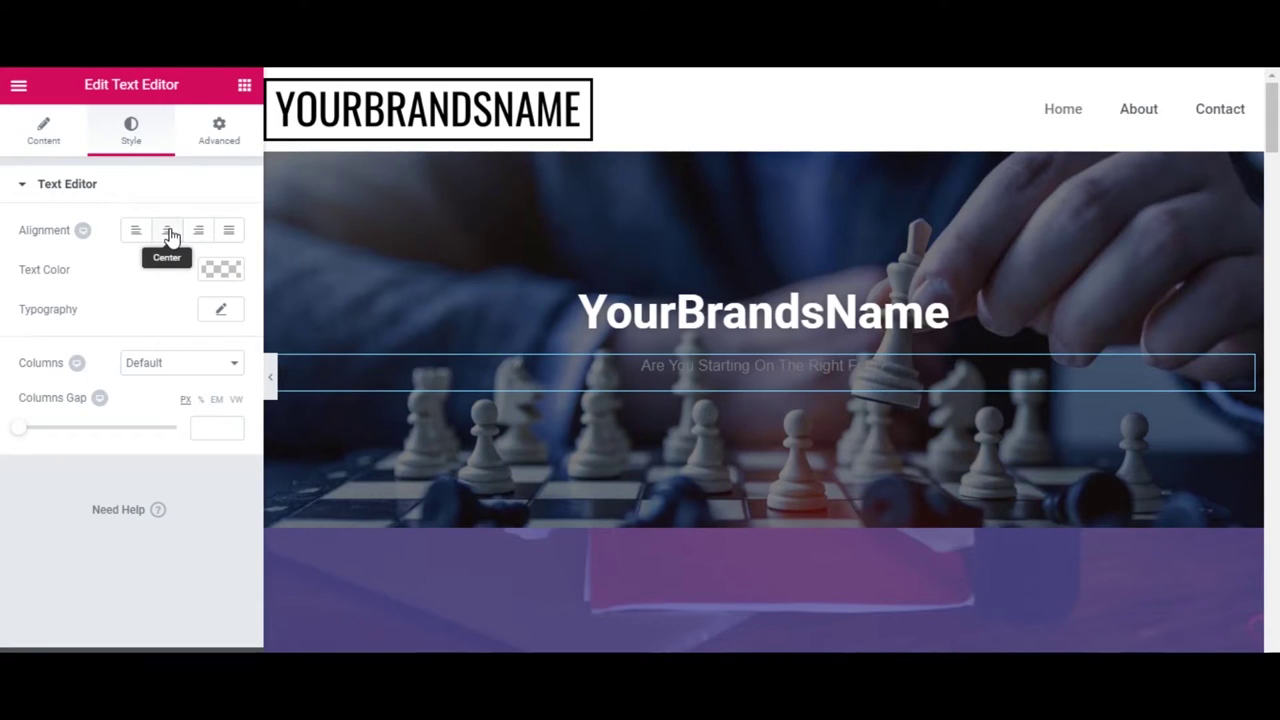
{"action": "left_click", "coordinate": [221, 270]}
{"action": "left_click", "coordinate": [180, 477]}
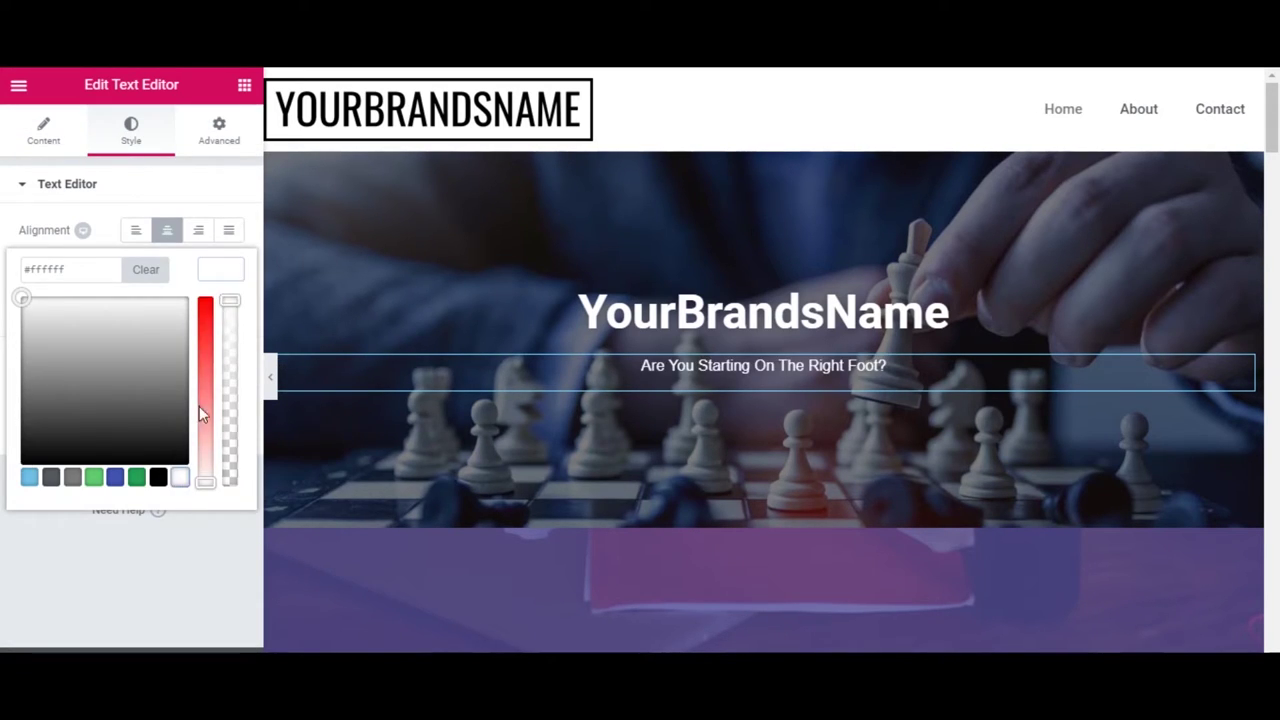
{"action": "left_click", "coordinate": [236, 271]}
Set the tagline's font size to 24 px and its text decoration to Underline
{"action": "left_click", "coordinate": [226, 312]}
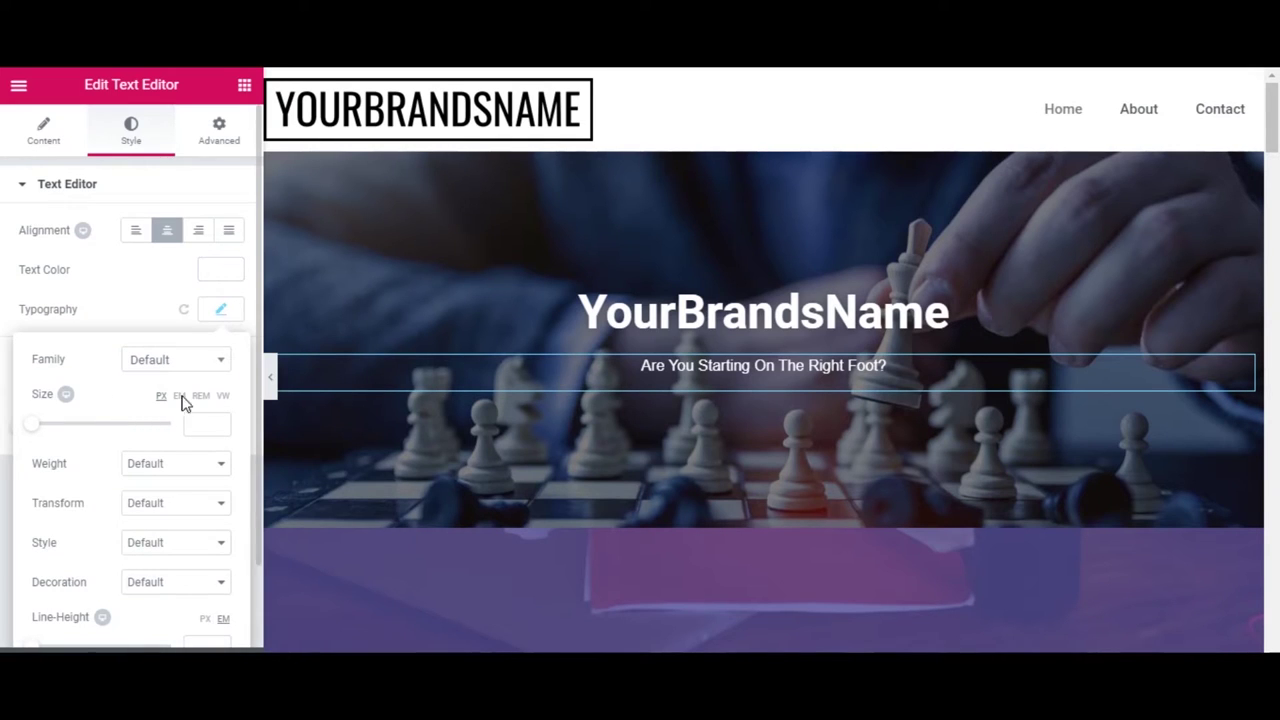
{"action": "left_click_drag", "start_coordinate": [37, 431], "coordinate": [54, 443]}
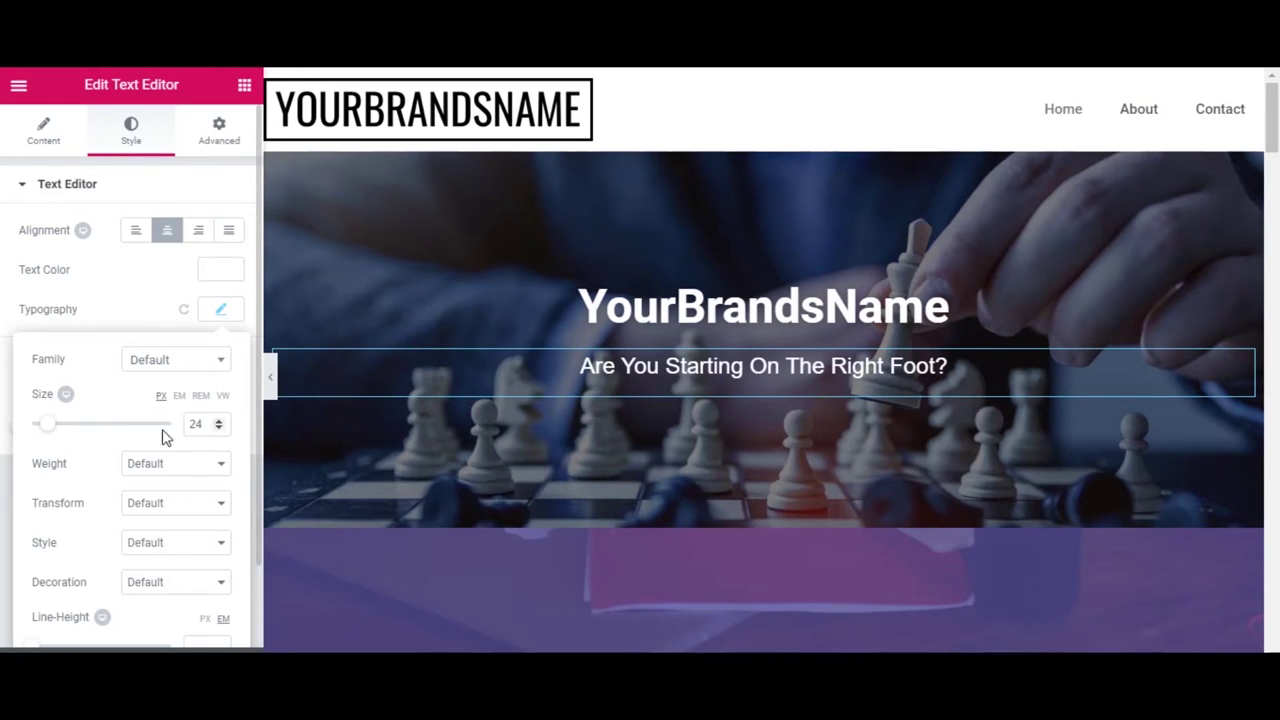
{"action": "scroll", "coordinate": [114, 530], "scroll_direction": "down", "scroll_amount": 1}
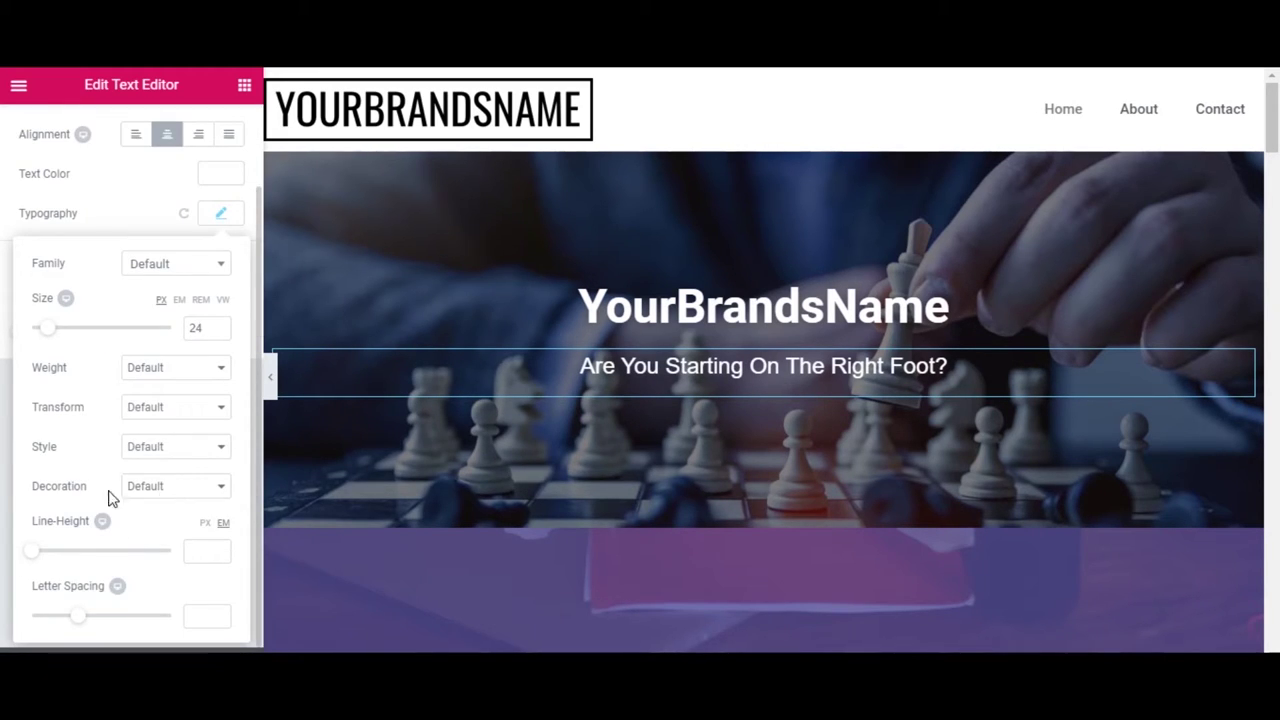
{"action": "left_click", "coordinate": [174, 490]}
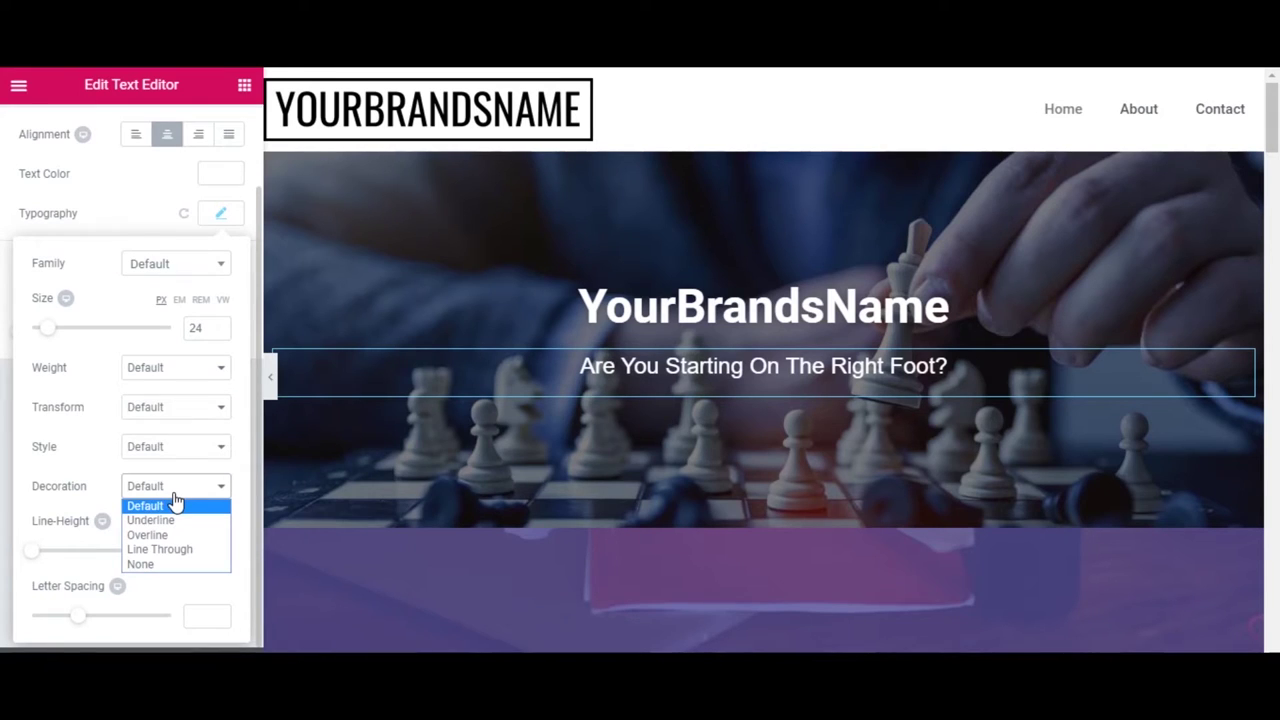
{"action": "left_click", "coordinate": [178, 521]}
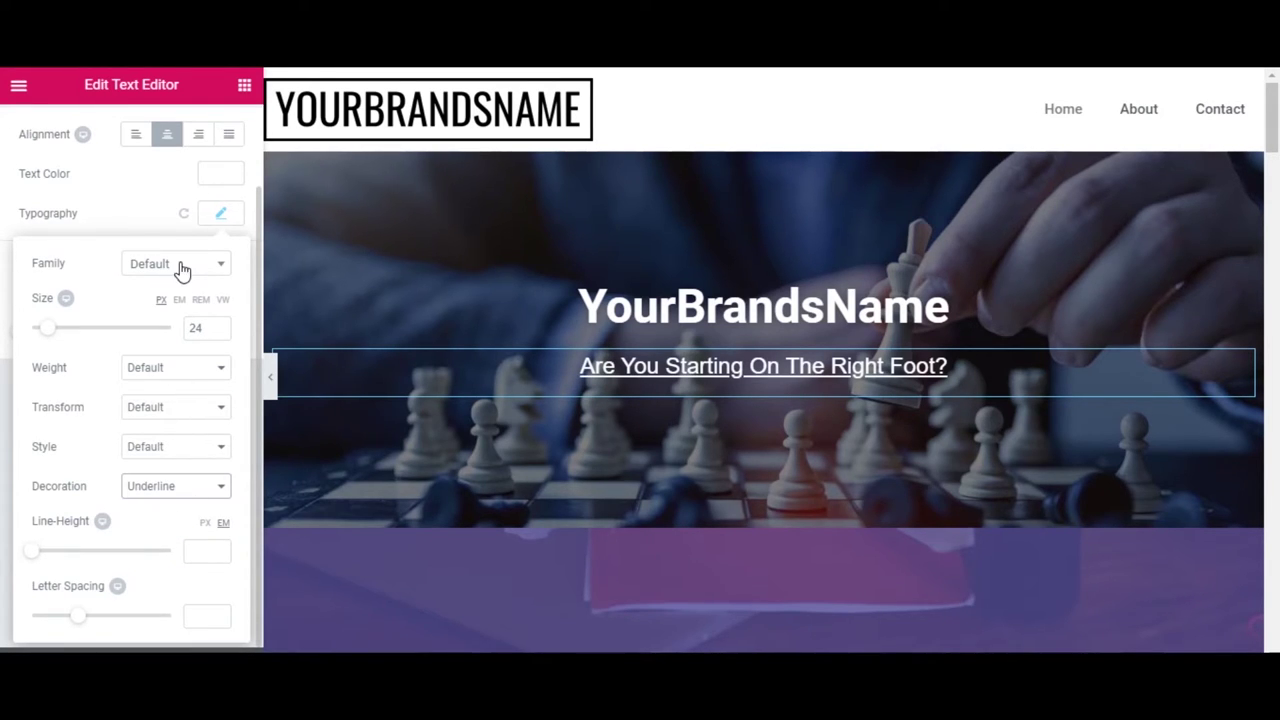
{"action": "left_click", "coordinate": [224, 228]}
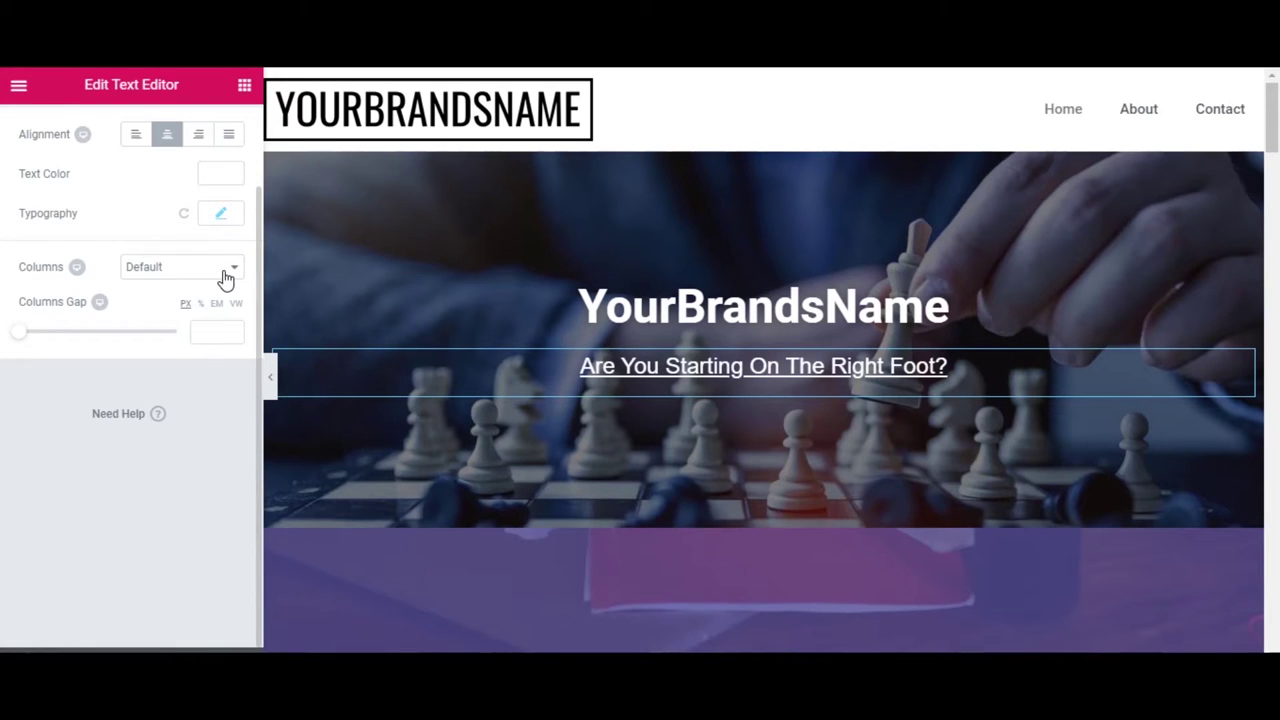
{"action": "scroll", "coordinate": [40, 171], "scroll_direction": "up", "scroll_amount": 2}
{"action": "left_click", "coordinate": [44, 124]}
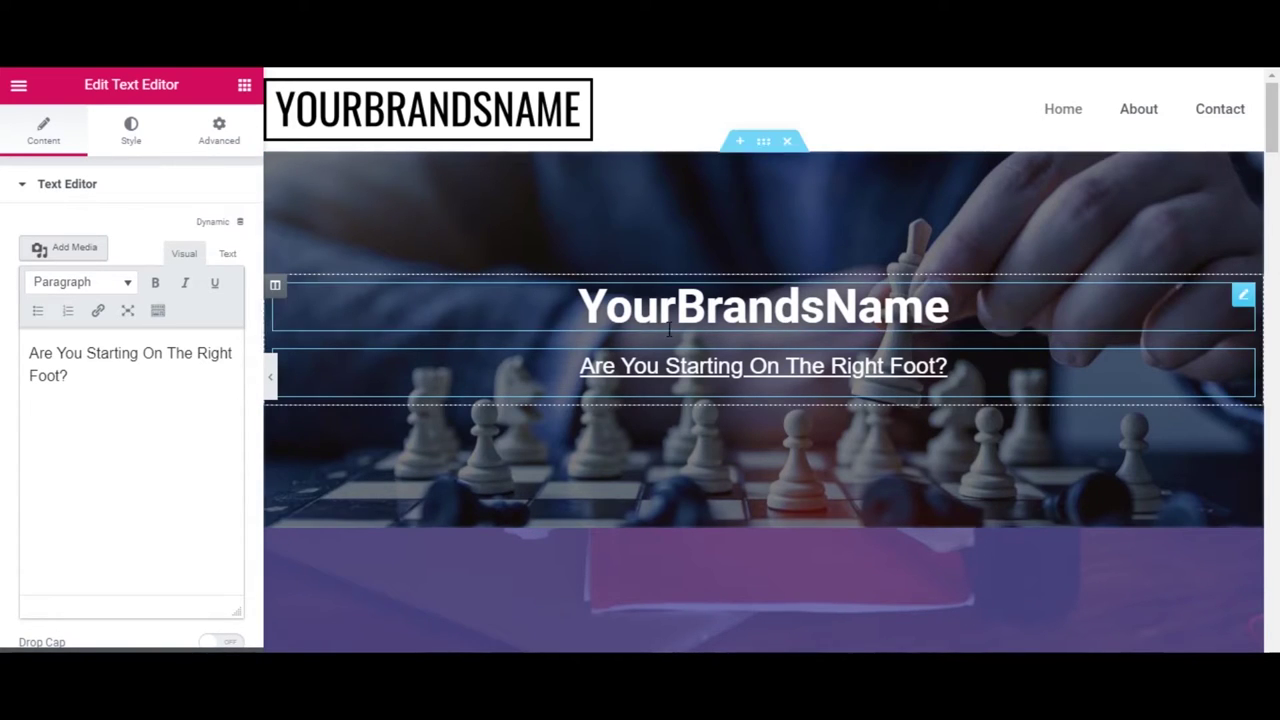
Add a new section with two equal columns directly below the hero section
{"action": "scroll", "coordinate": [781, 398], "scroll_direction": "down", "scroll_amount": 3}
{"action": "mouse_move", "coordinate": [774, 392]}
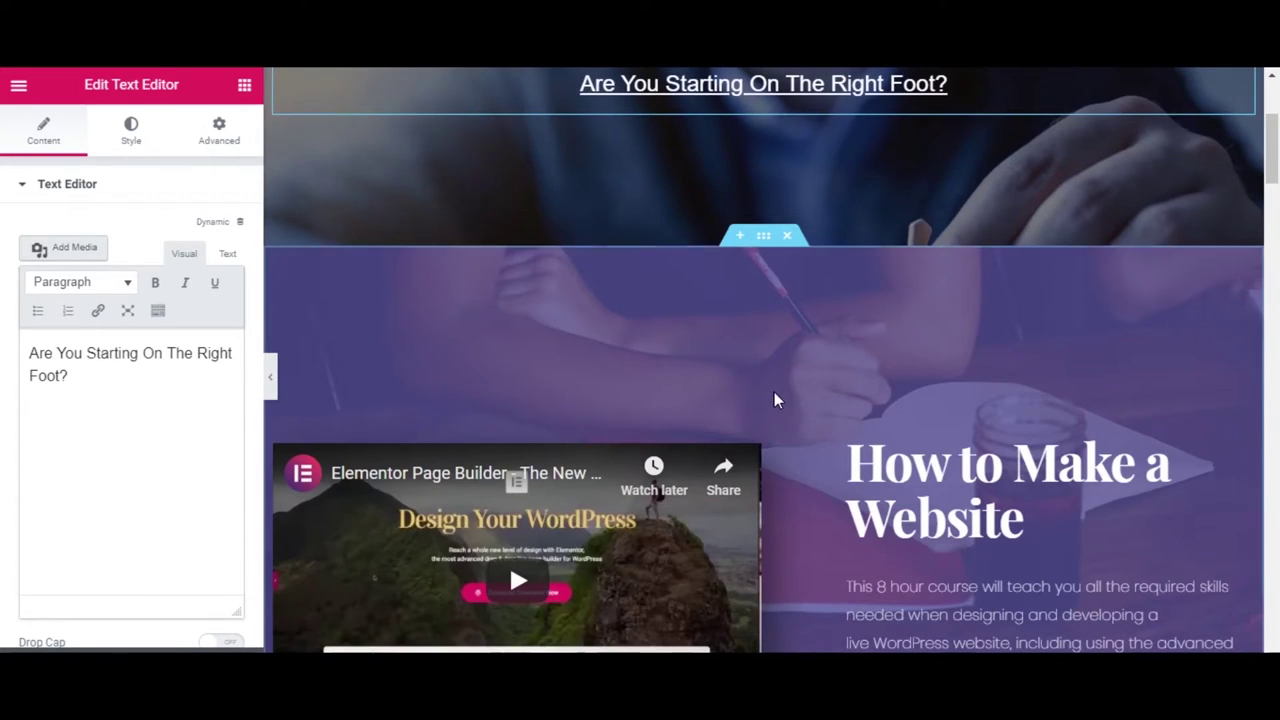
{"action": "left_click", "coordinate": [736, 240]}
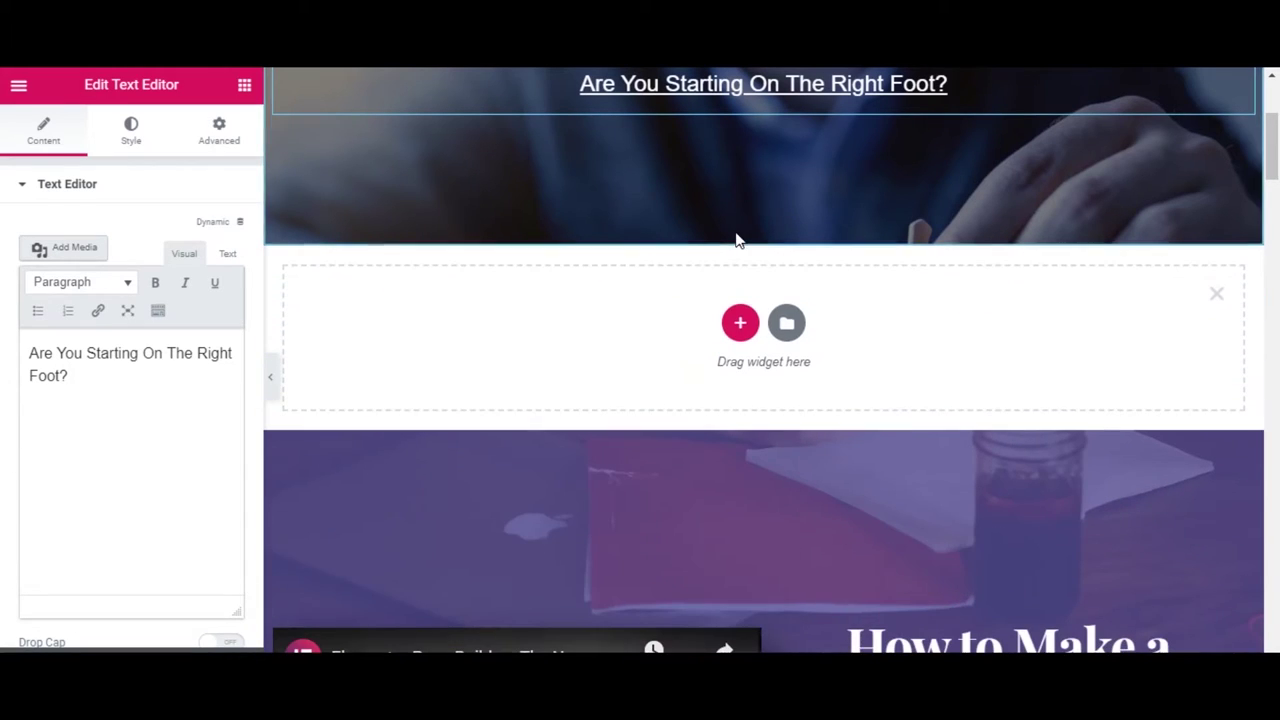
{"action": "left_click", "coordinate": [742, 325]}
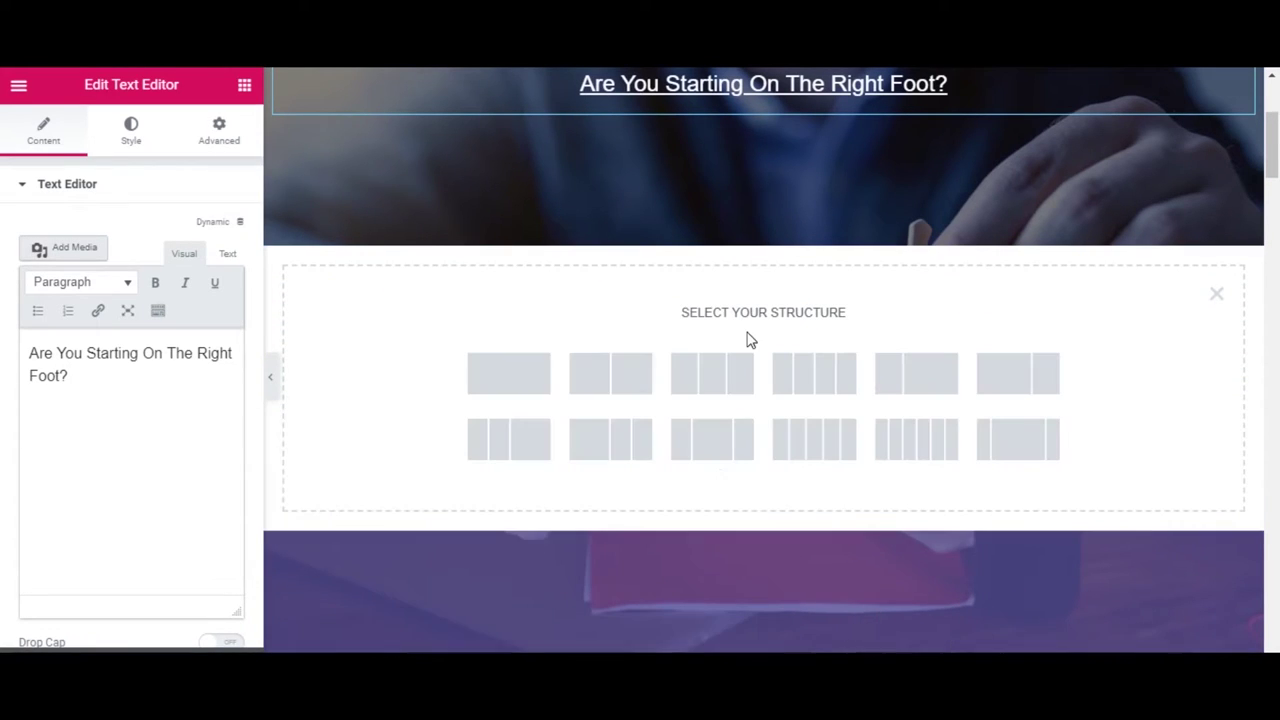
{"action": "left_click", "coordinate": [620, 380]}
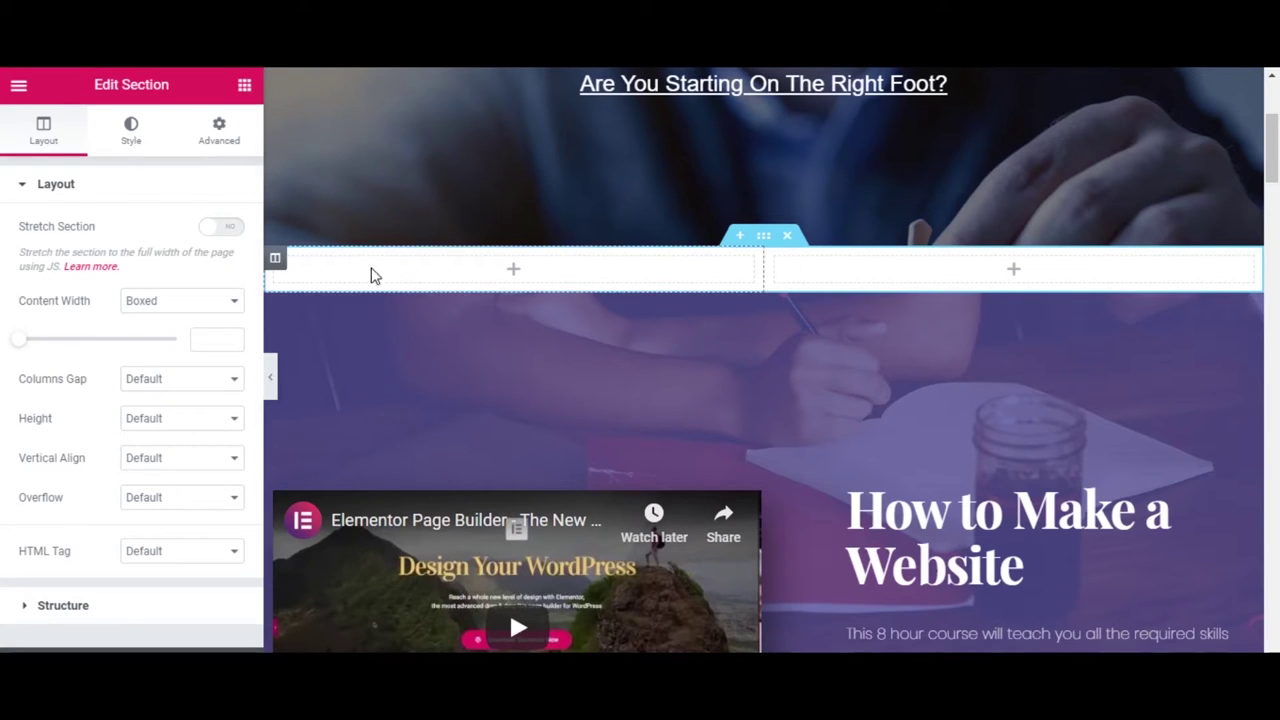
Add an Image widget to the new section's left column and upload naming-a-business-768x410.jpg for it
{"action": "scroll", "coordinate": [609, 180], "scroll_direction": "up", "scroll_amount": 3}
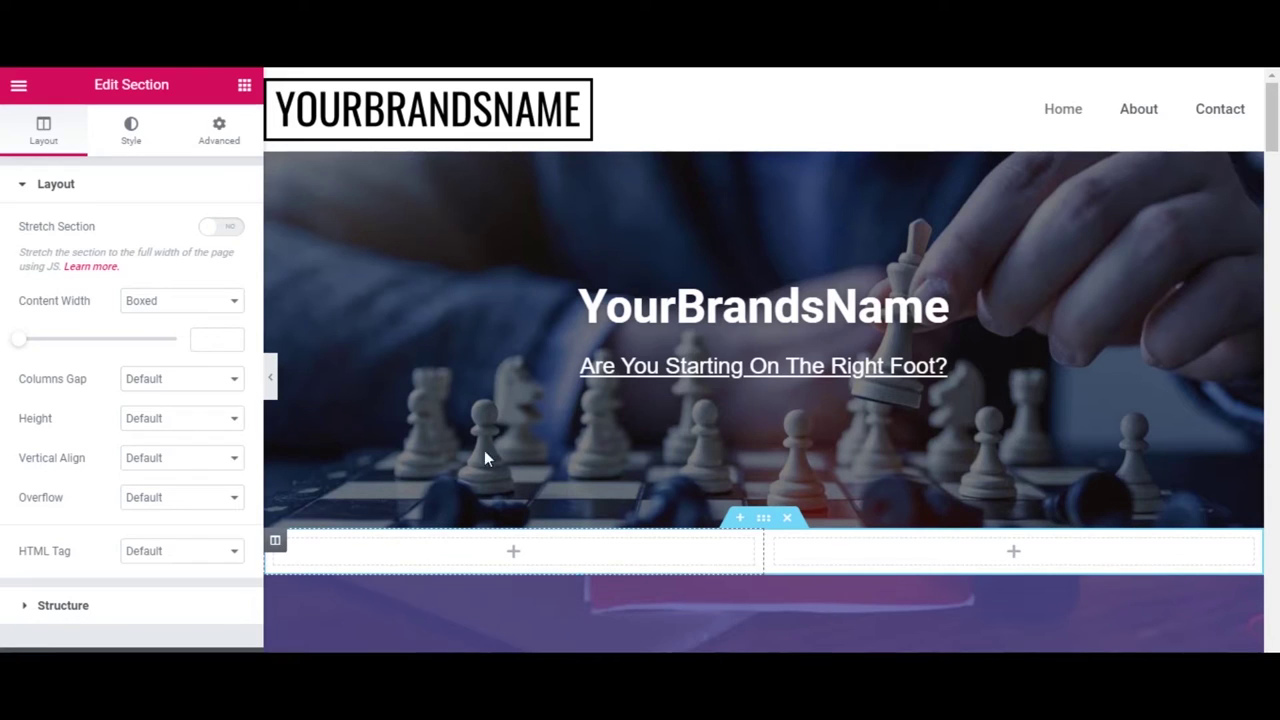
{"action": "left_click", "coordinate": [244, 85]}
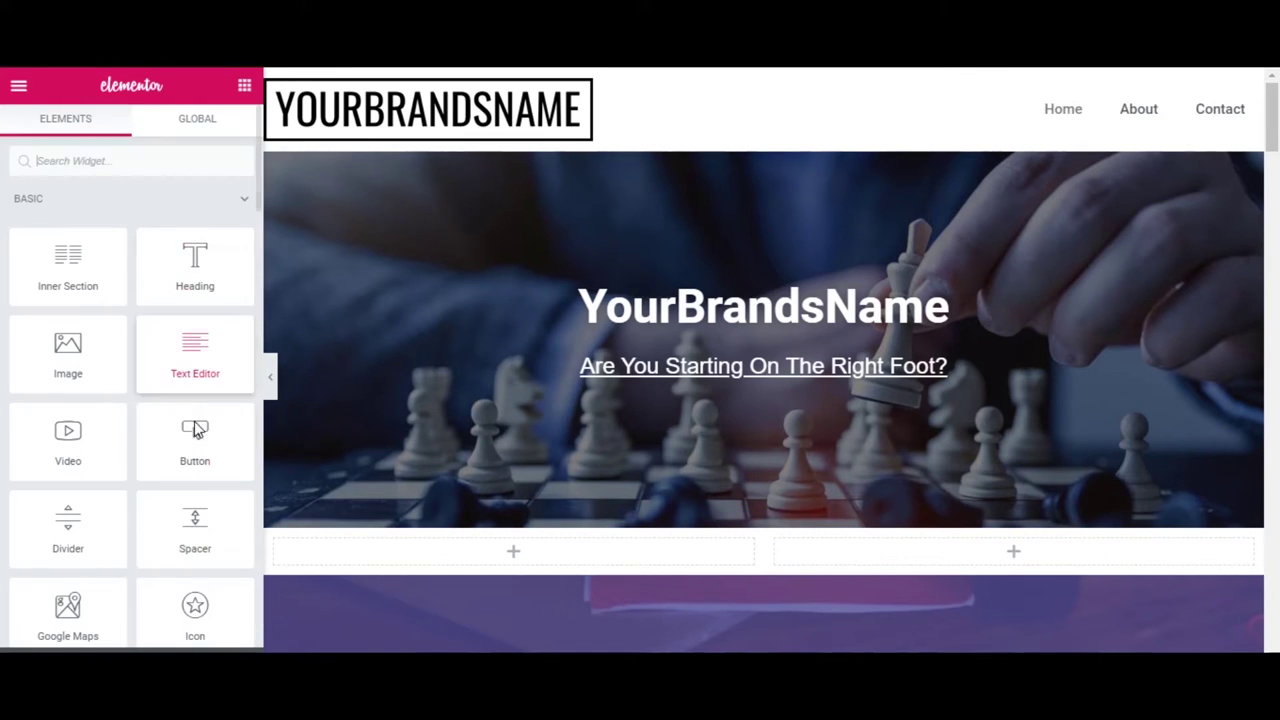
{"action": "left_click_drag", "start_coordinate": [80, 371], "coordinate": [577, 554]}
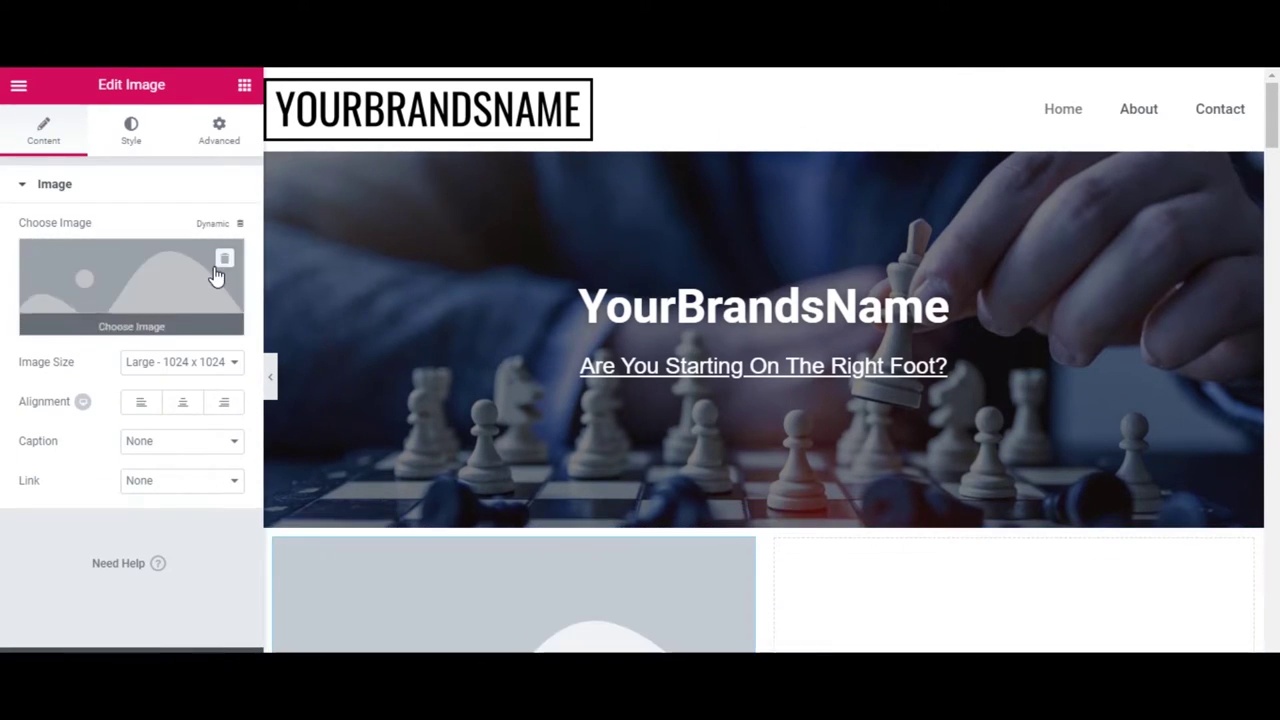
{"action": "left_click", "coordinate": [82, 328]}
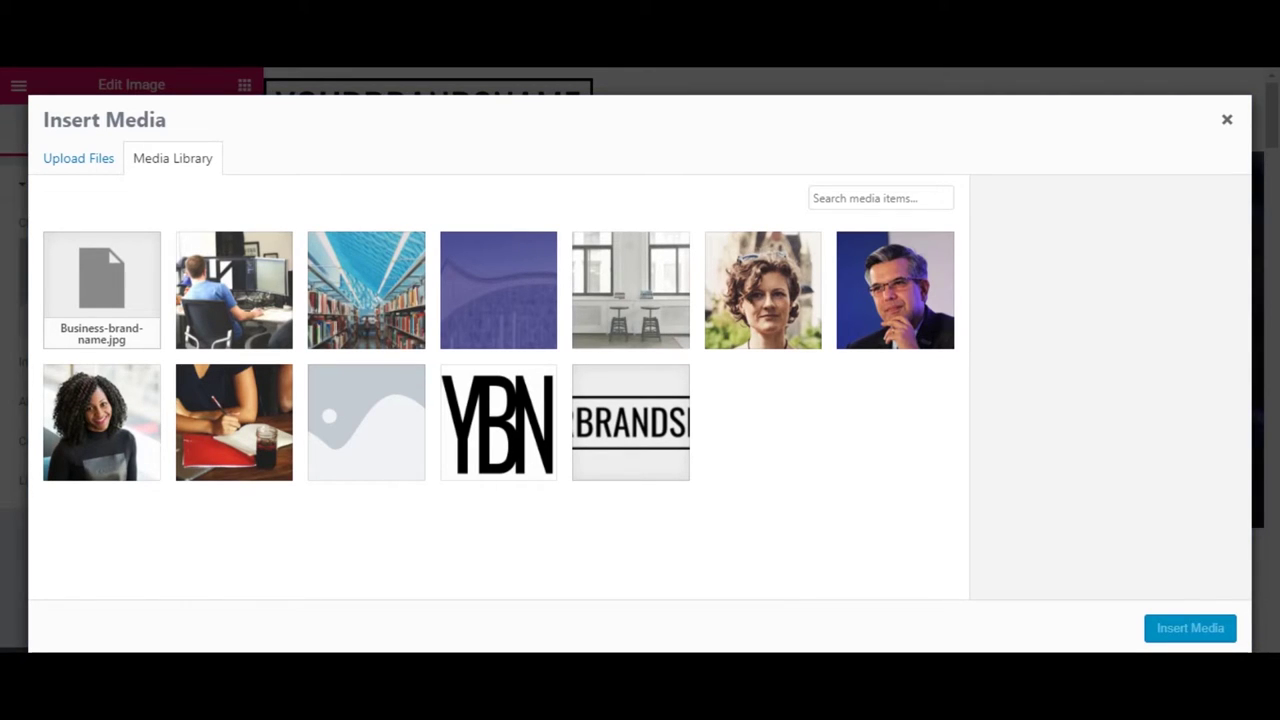
{"action": "left_click_drag", "start_coordinate": [22, 310], "coordinate": [447, 363]}
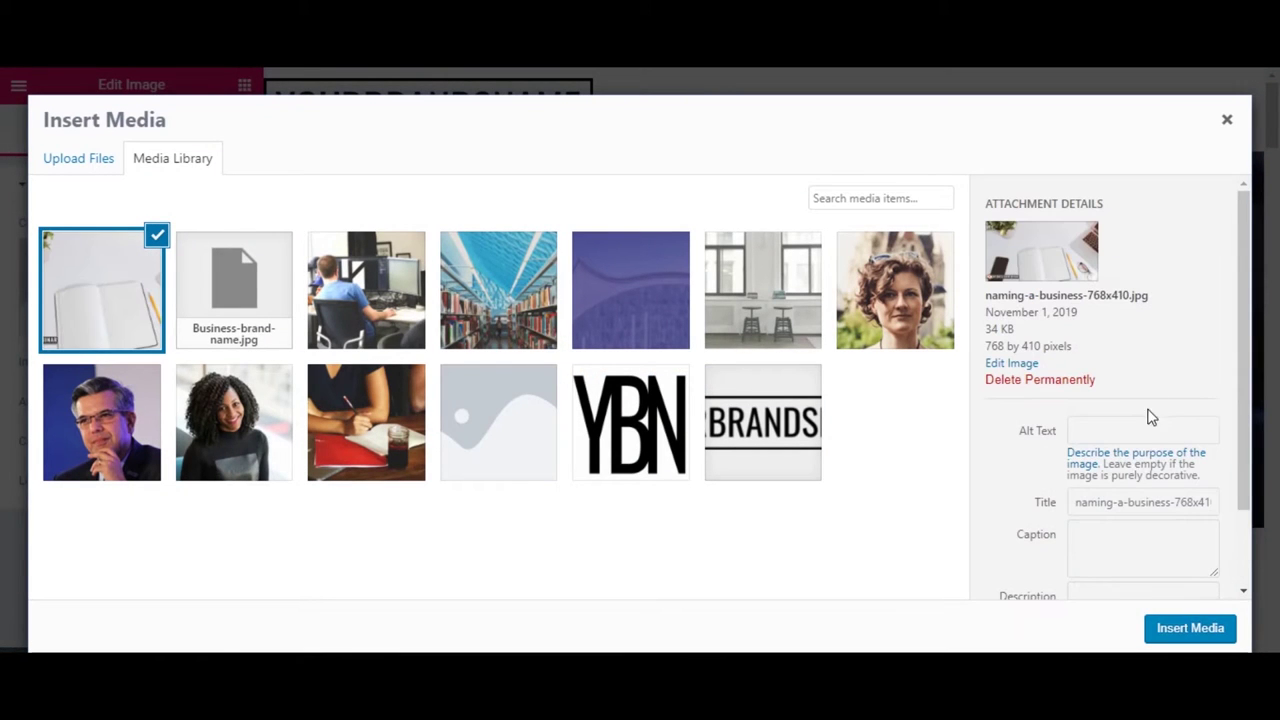
Give the image the alt text "naming a business thumbnail" and description "how to name a business or brand blog post thumbnail", and insert it
{"action": "left_click", "coordinate": [1143, 432]}
{"action": "type", "text": "naming a business thumbnail"}
{"action": "key", "text": "Tab"}
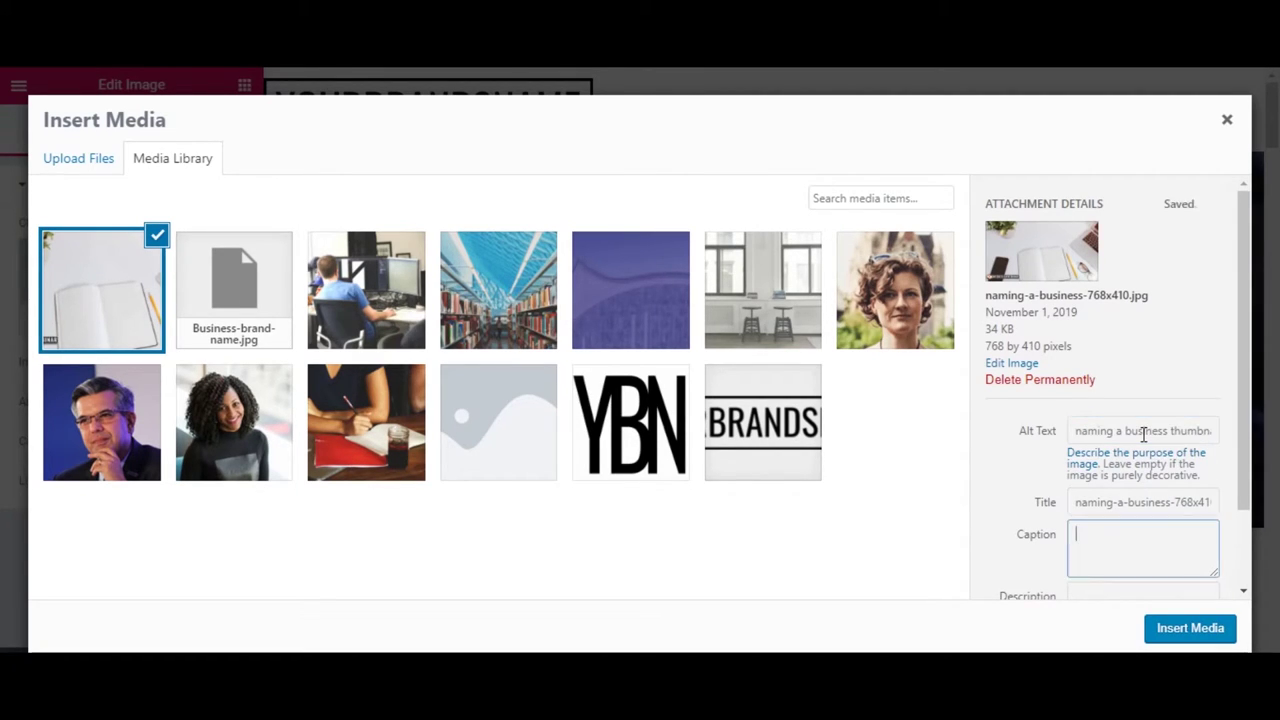
{"action": "key", "text": "Tab"}
{"action": "type", "text": "how to name a business or brand blog post thumbnail"}
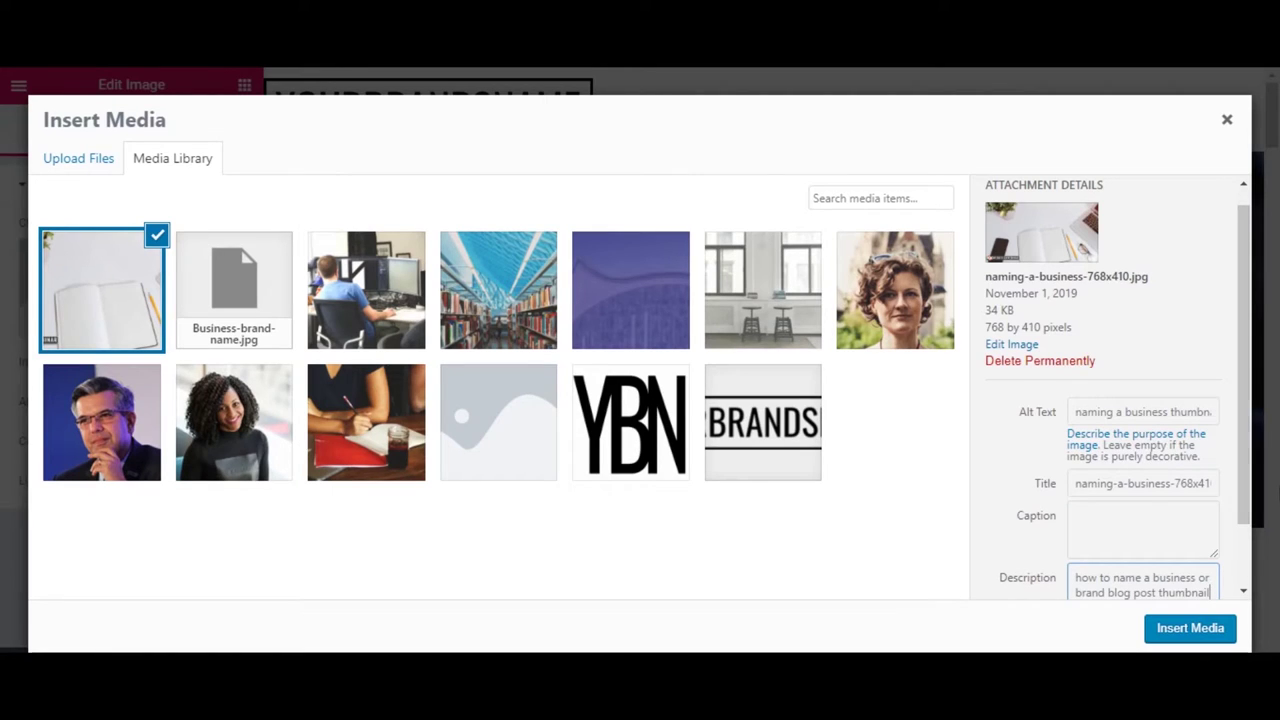
{"action": "left_click", "coordinate": [1185, 630]}
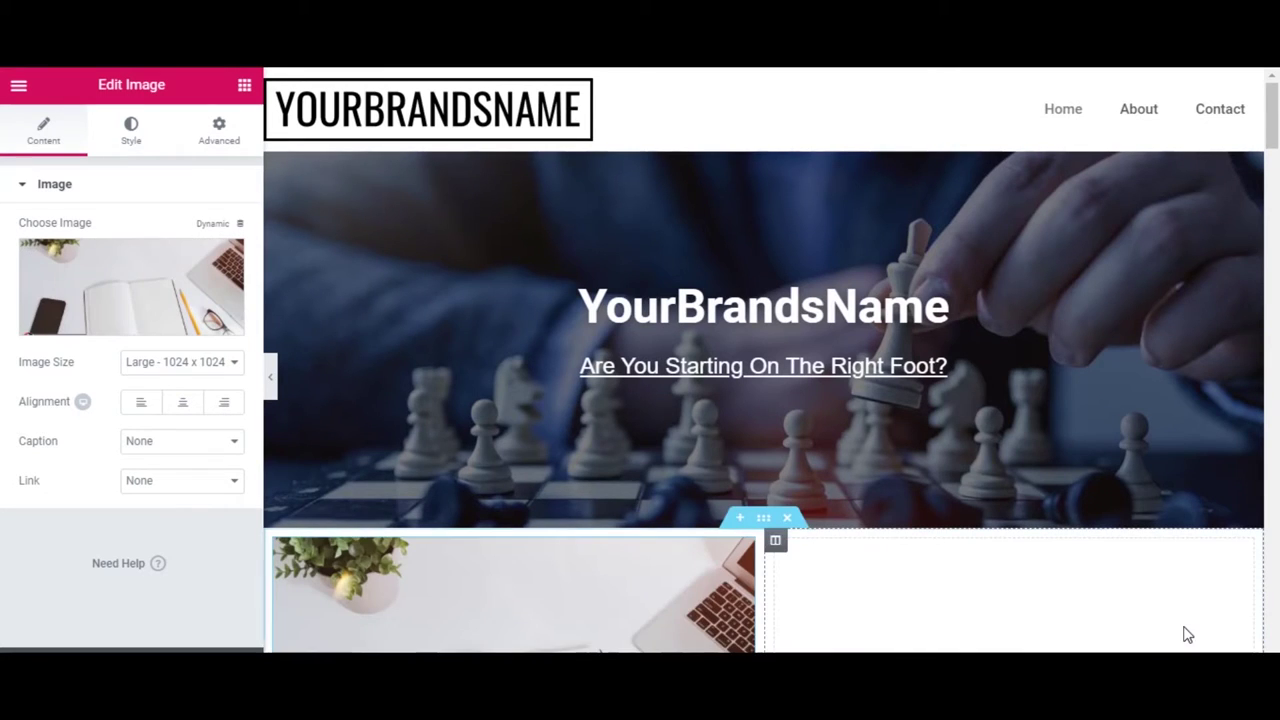
Set the size of the desk image in the left column to Medium Large
{"action": "scroll", "coordinate": [1012, 450], "scroll_direction": "down", "scroll_amount": 4}
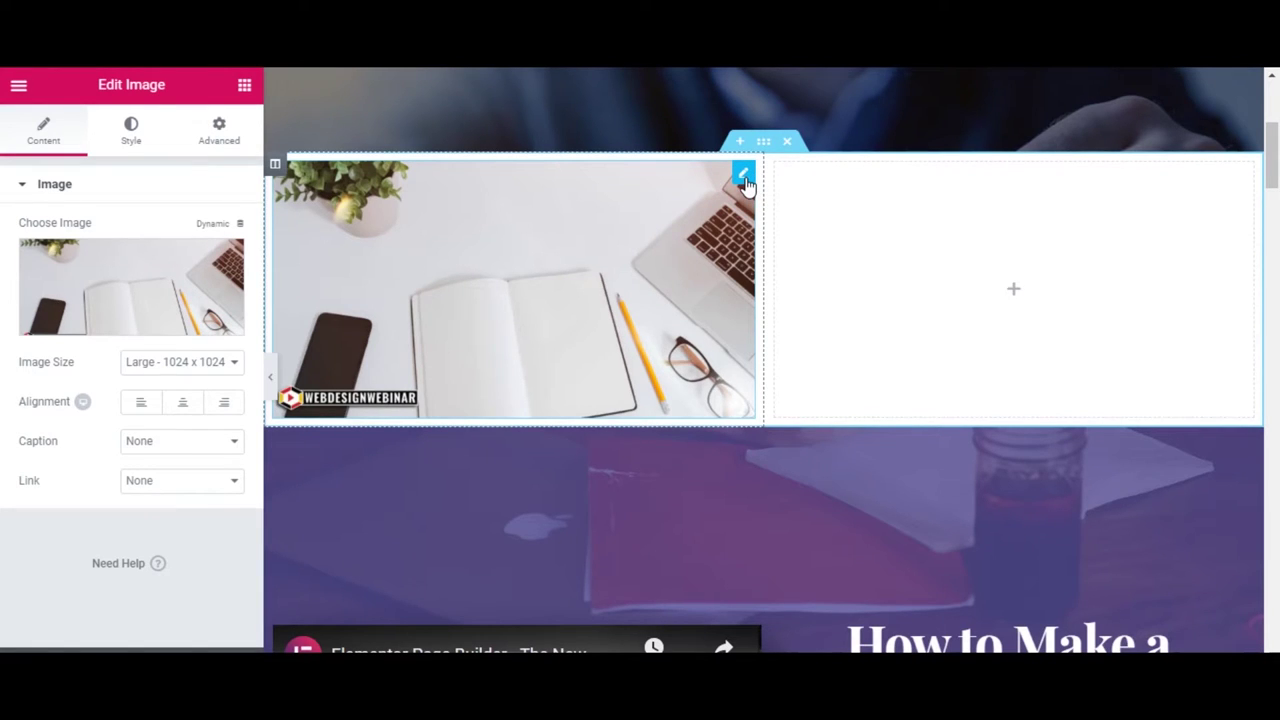
{"action": "left_click", "coordinate": [180, 366]}
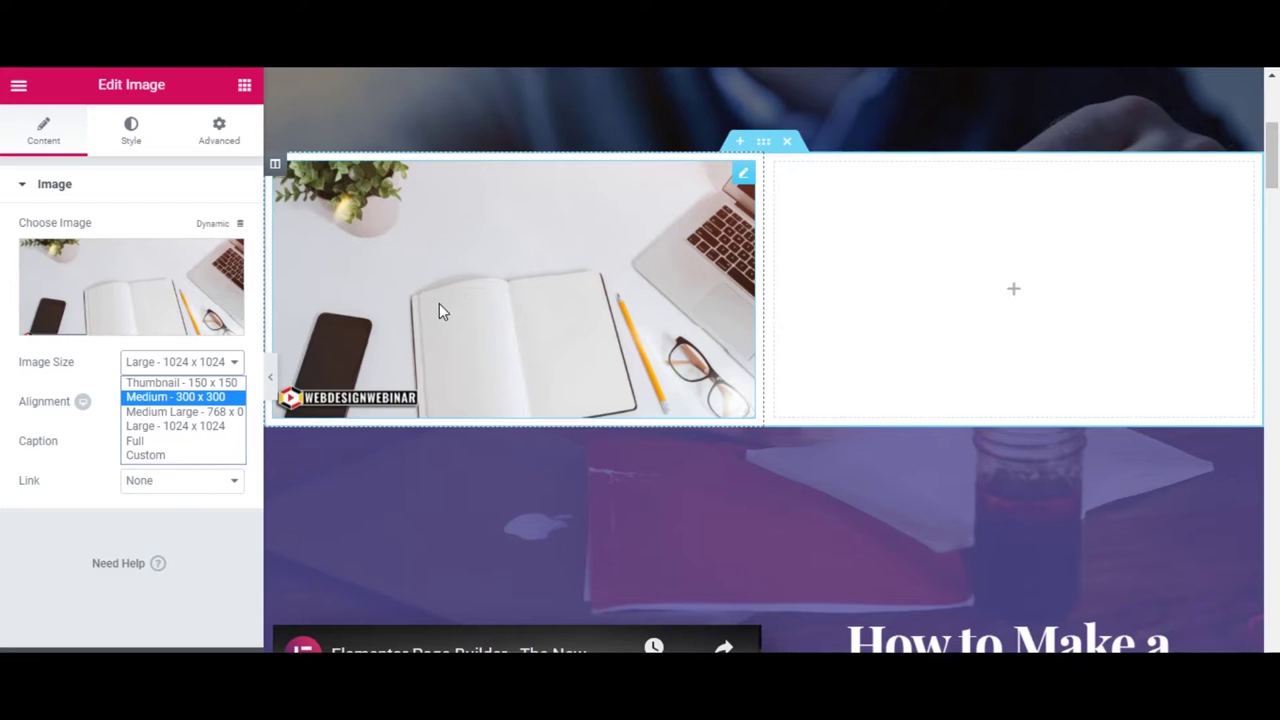
{"action": "left_click", "coordinate": [206, 411]}
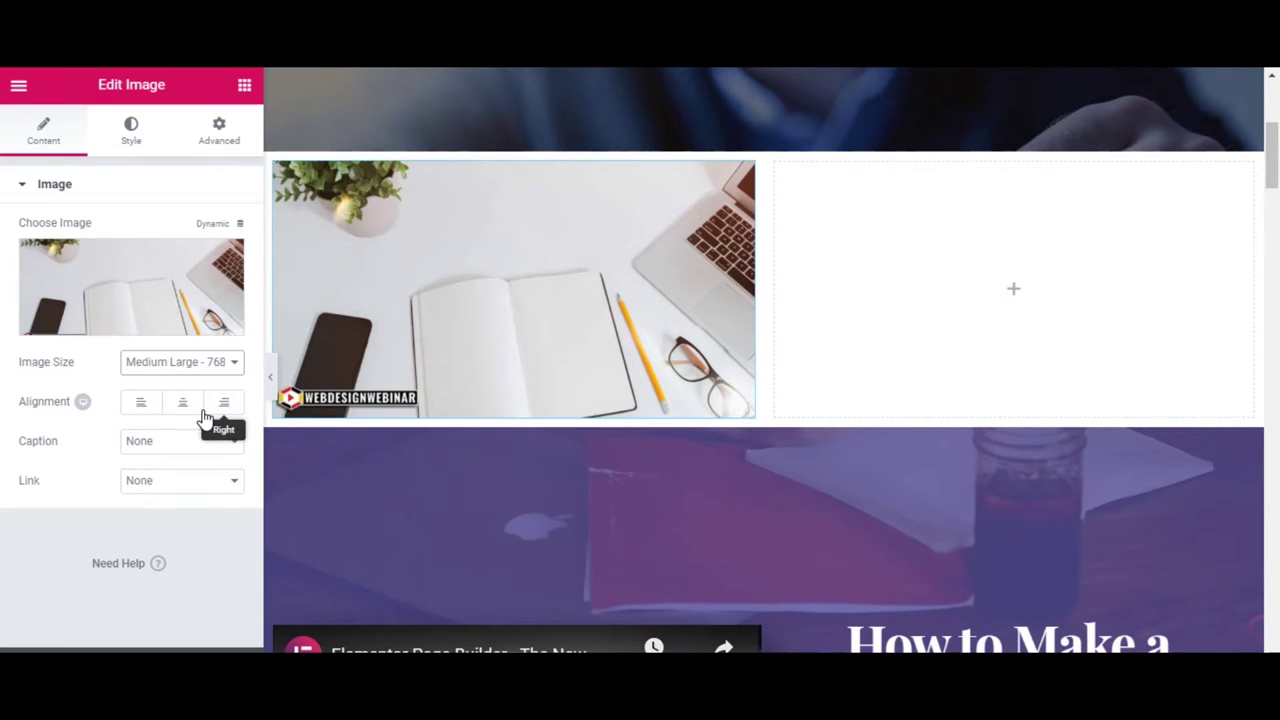
Try the Medium - 300 x 300 size on the desk image and return it to Medium Large
{"action": "left_click", "coordinate": [208, 366]}
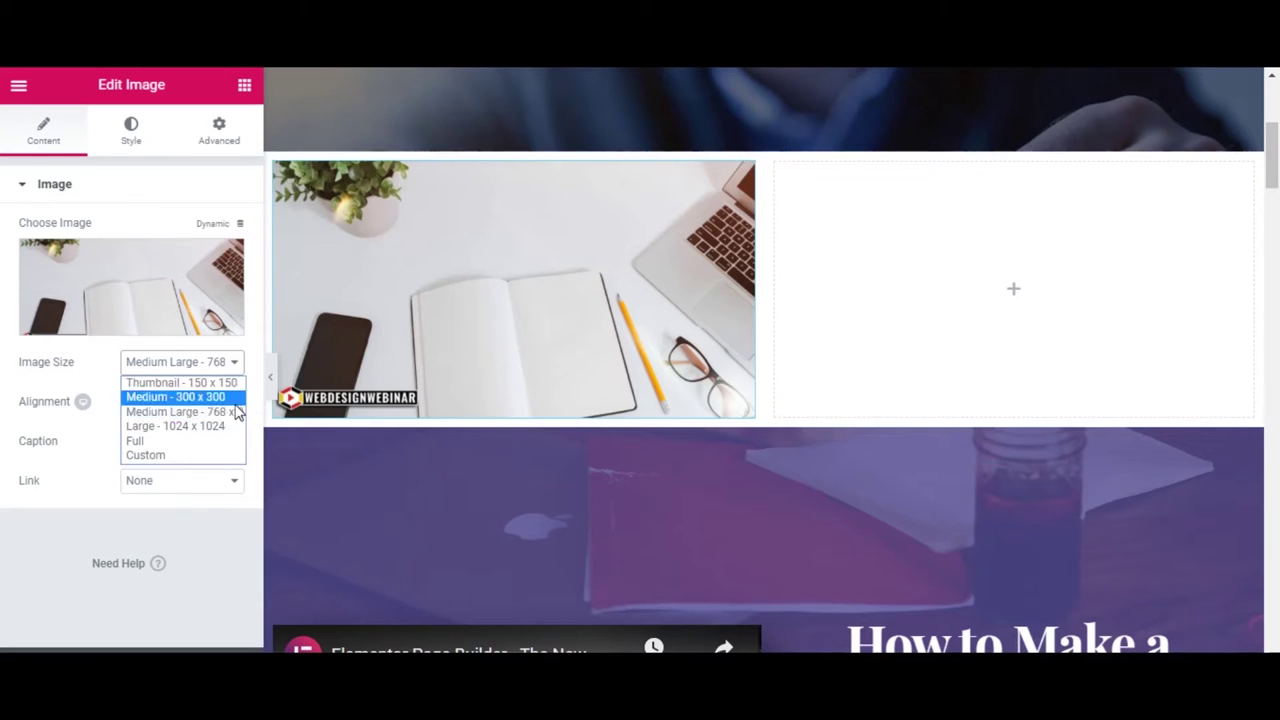
{"action": "left_click", "coordinate": [178, 397]}
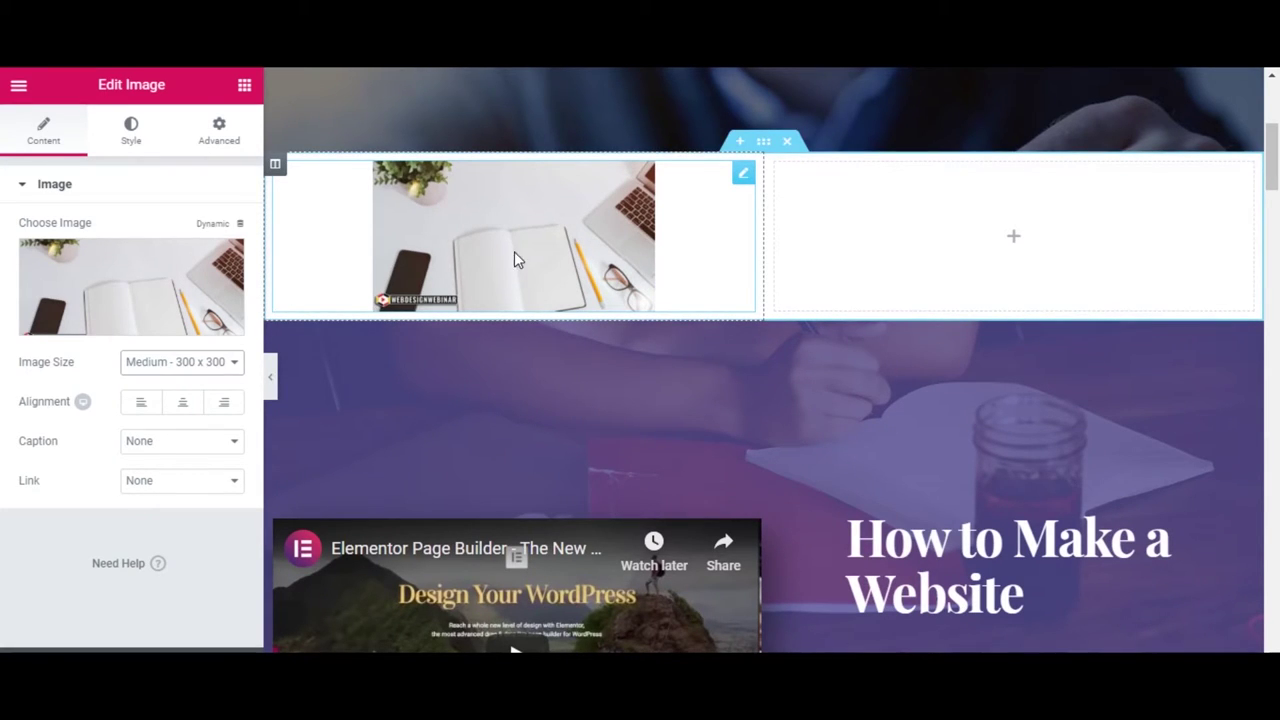
{"action": "left_click", "coordinate": [203, 364]}
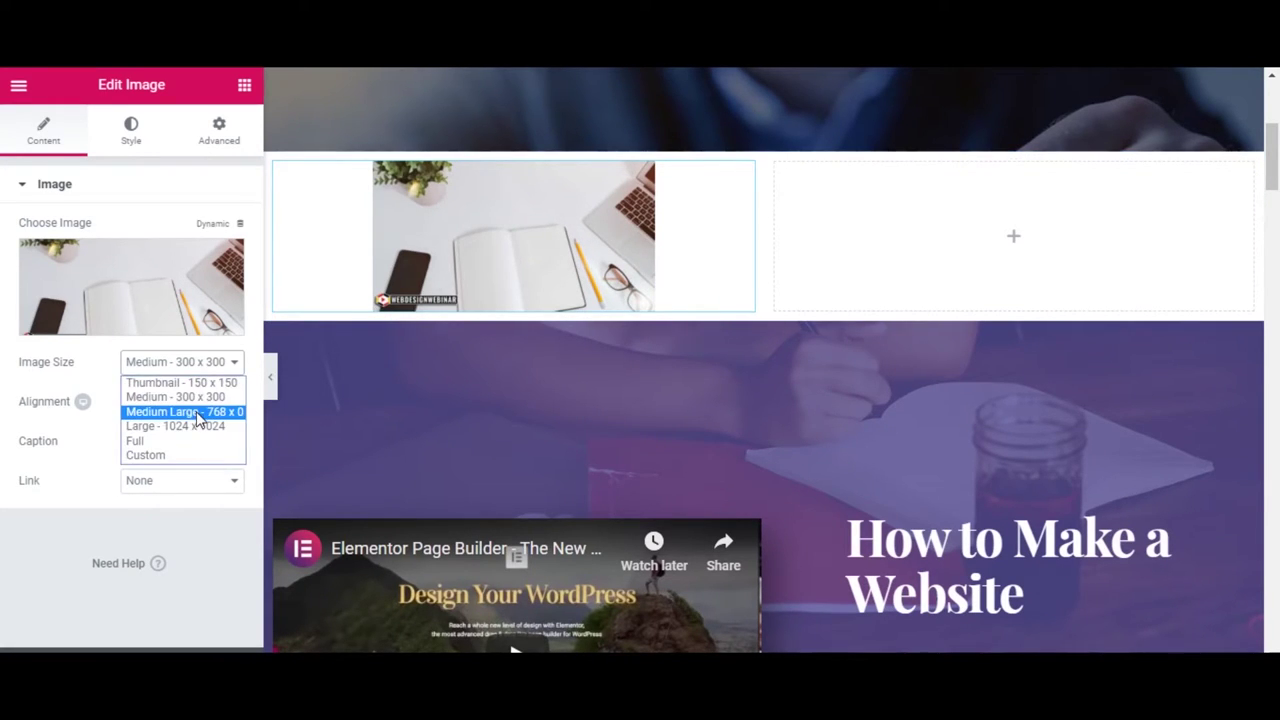
{"action": "left_click", "coordinate": [197, 413]}
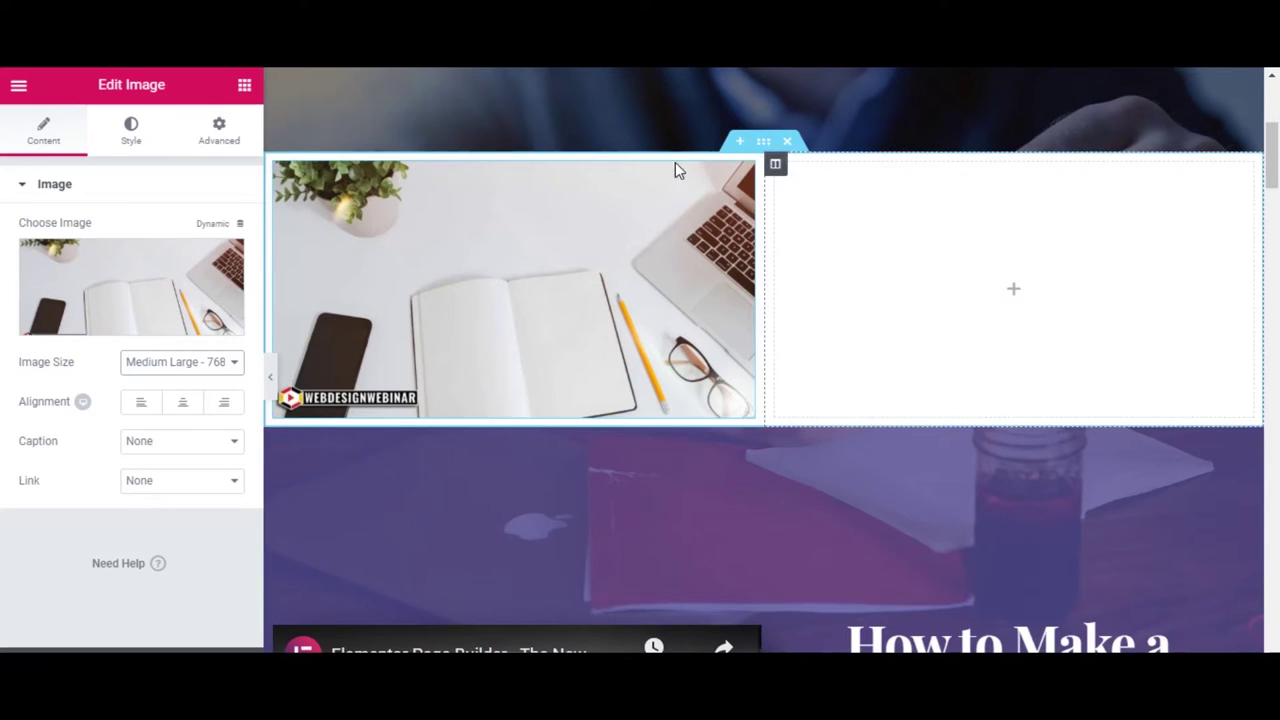
Add a Call to Action widget to the section's right column and remove its placeholder image
{"action": "left_click", "coordinate": [245, 87]}
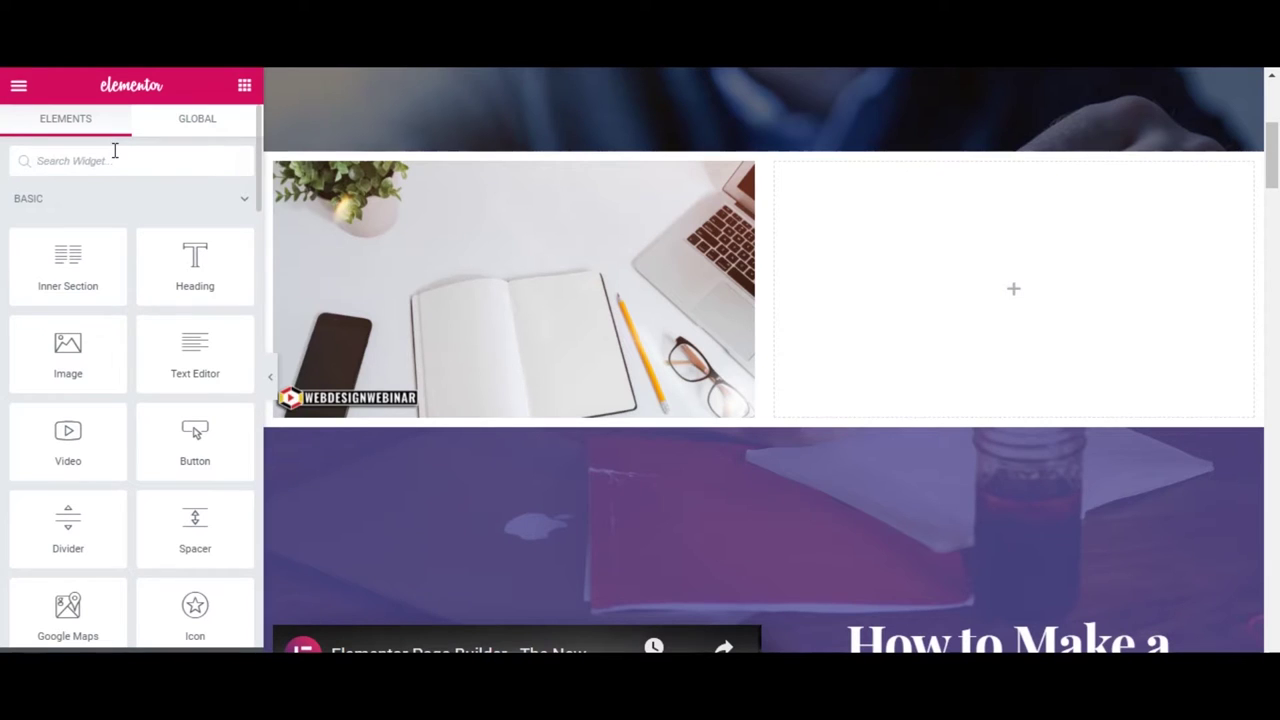
{"action": "left_click", "coordinate": [115, 150]}
{"action": "type", "text": "call"}
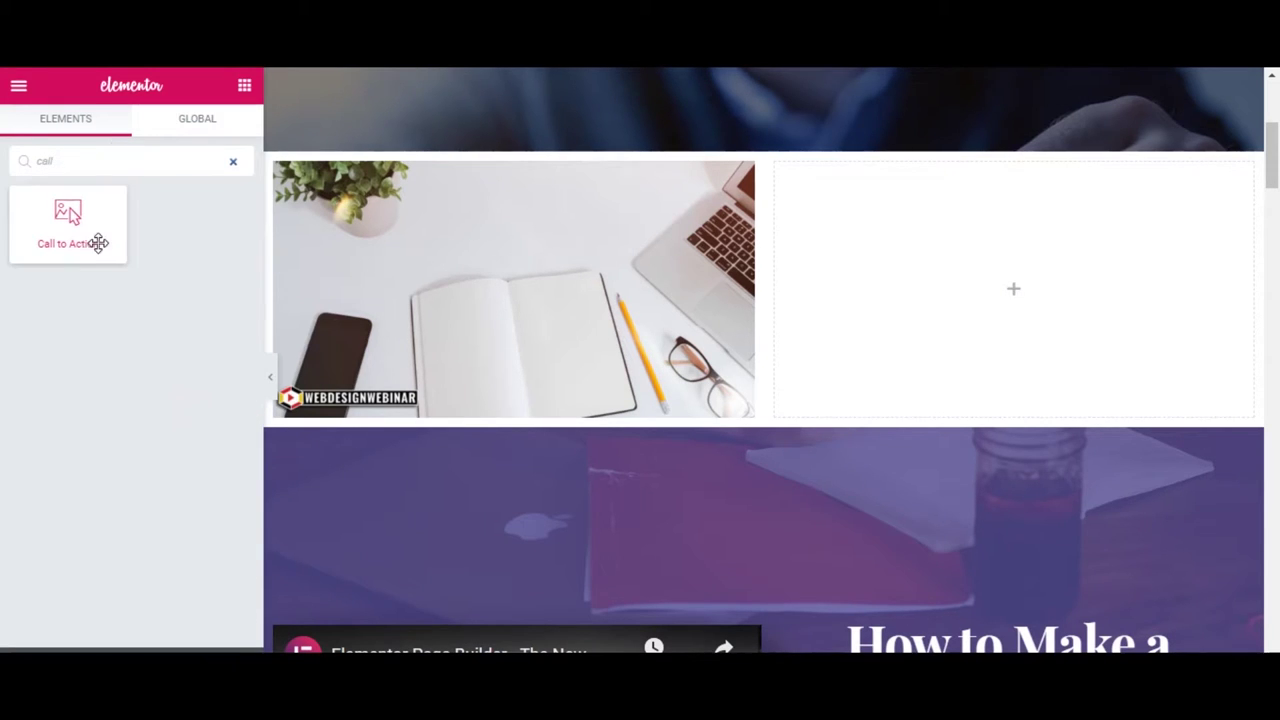
{"action": "left_click_drag", "start_coordinate": [88, 235], "coordinate": [1049, 314]}
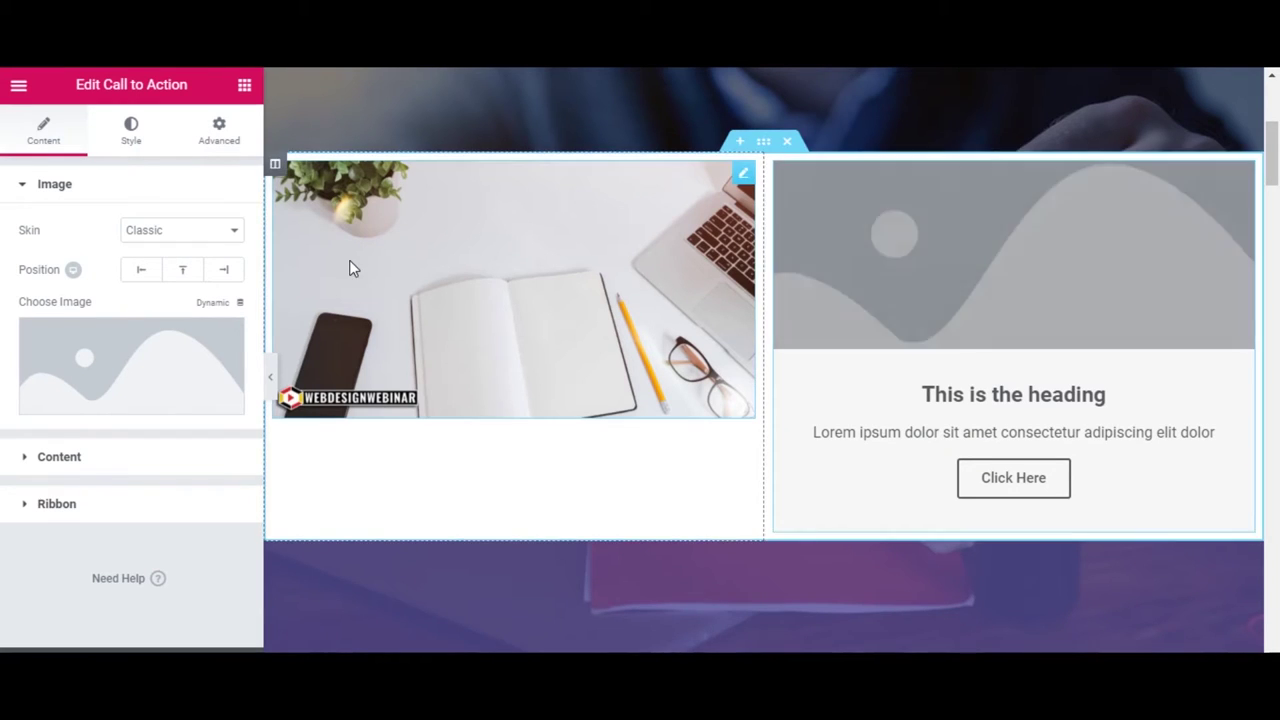
{"action": "left_click", "coordinate": [225, 340]}
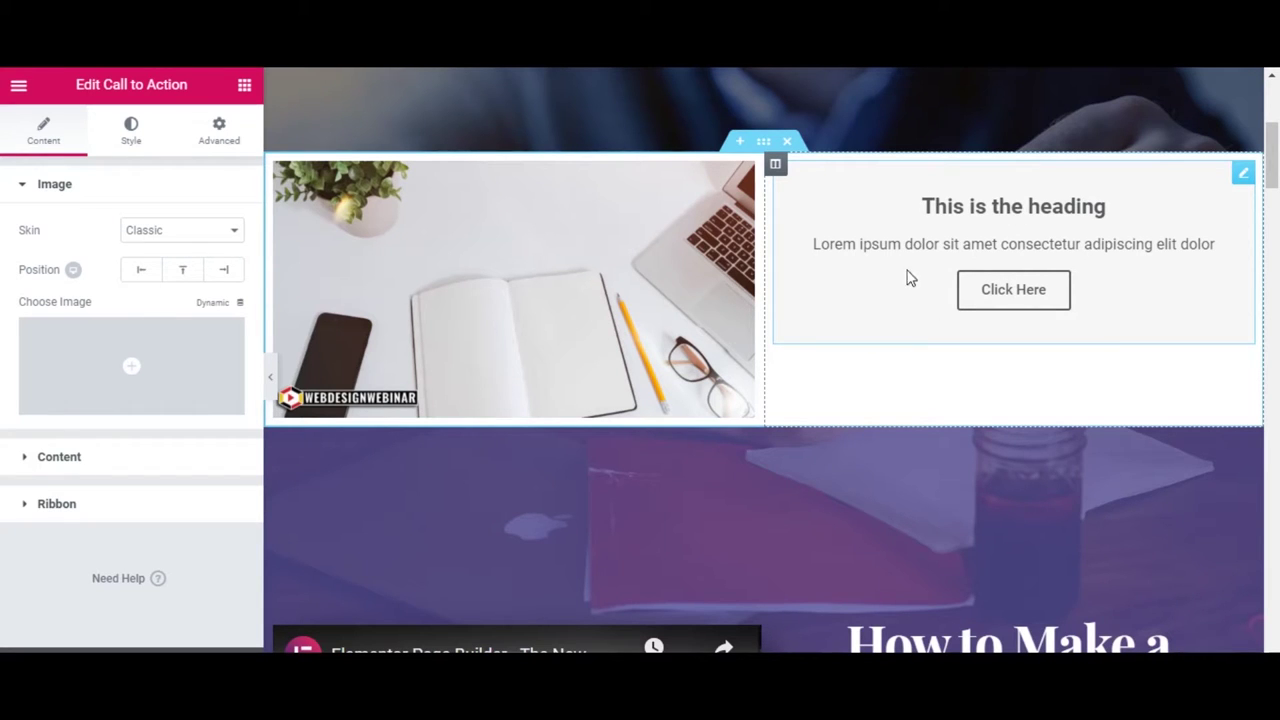
Set the vertical alignment of the column holding the call to action to Middle
{"action": "left_click", "coordinate": [775, 163]}
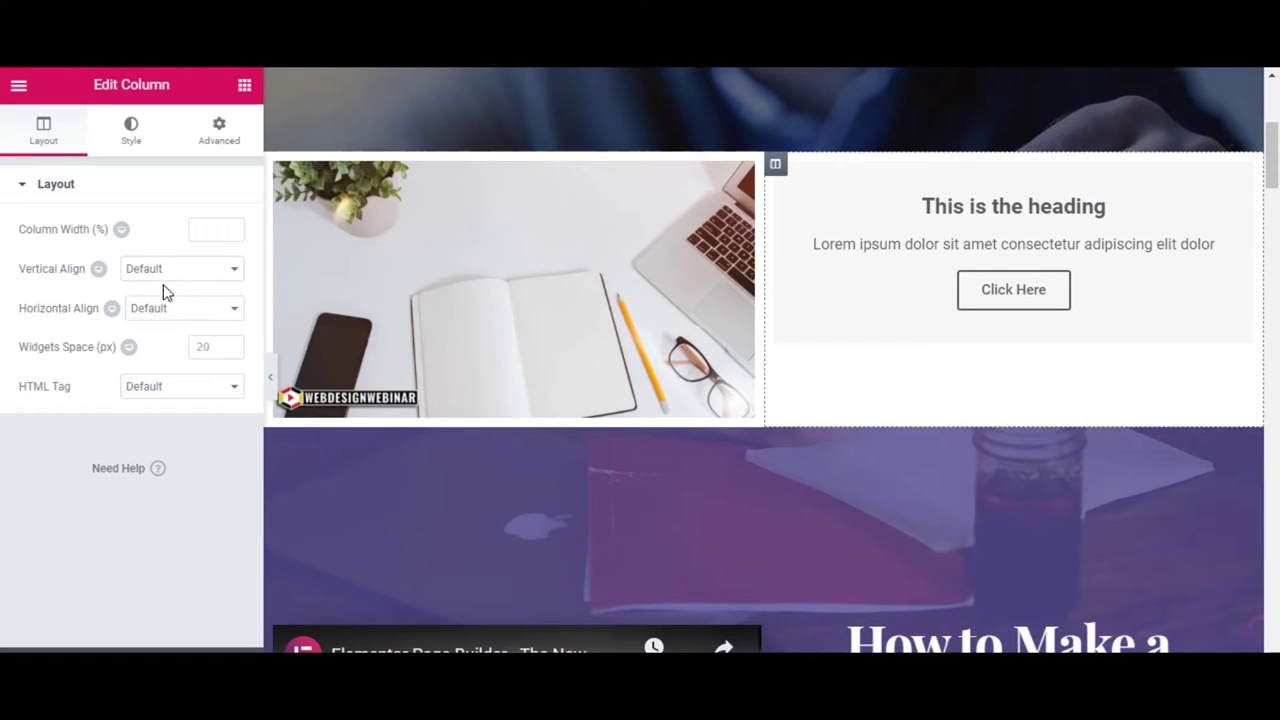
{"action": "left_click", "coordinate": [203, 279]}
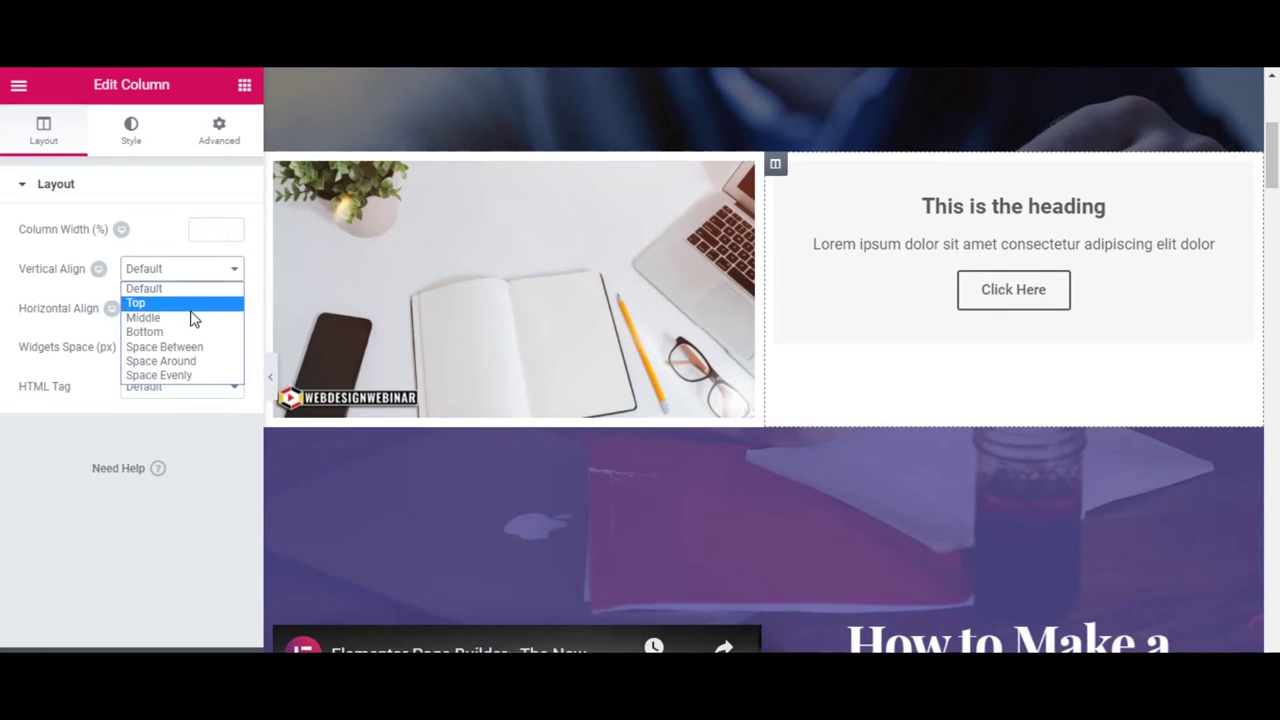
{"action": "left_click", "coordinate": [188, 317]}
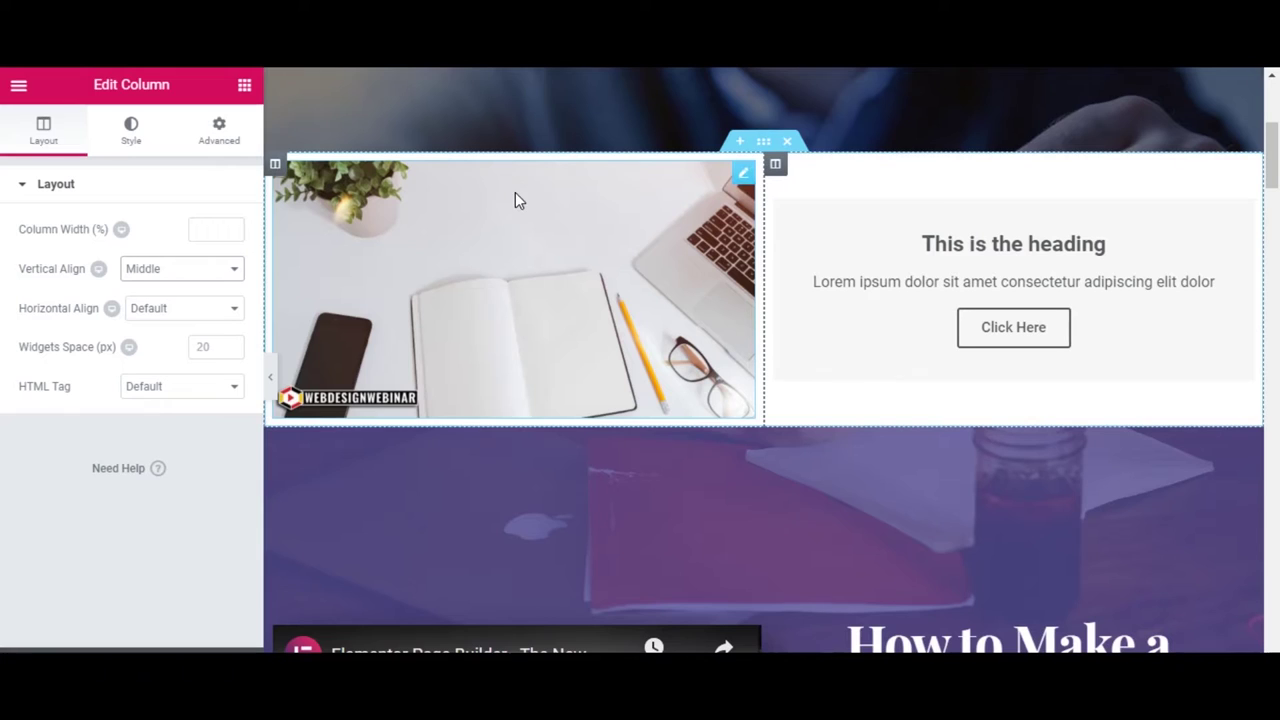
Unlink the margin values of the desk image
{"action": "left_click", "coordinate": [744, 176]}
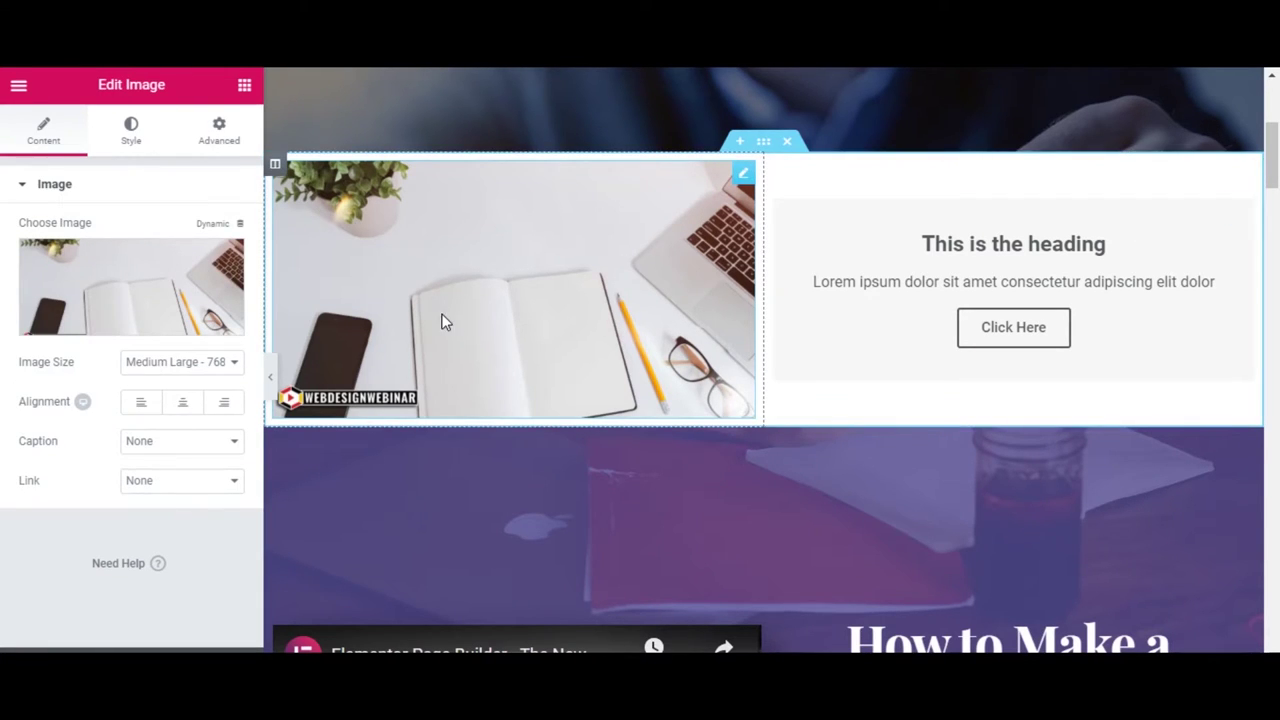
{"action": "left_click", "coordinate": [217, 134]}
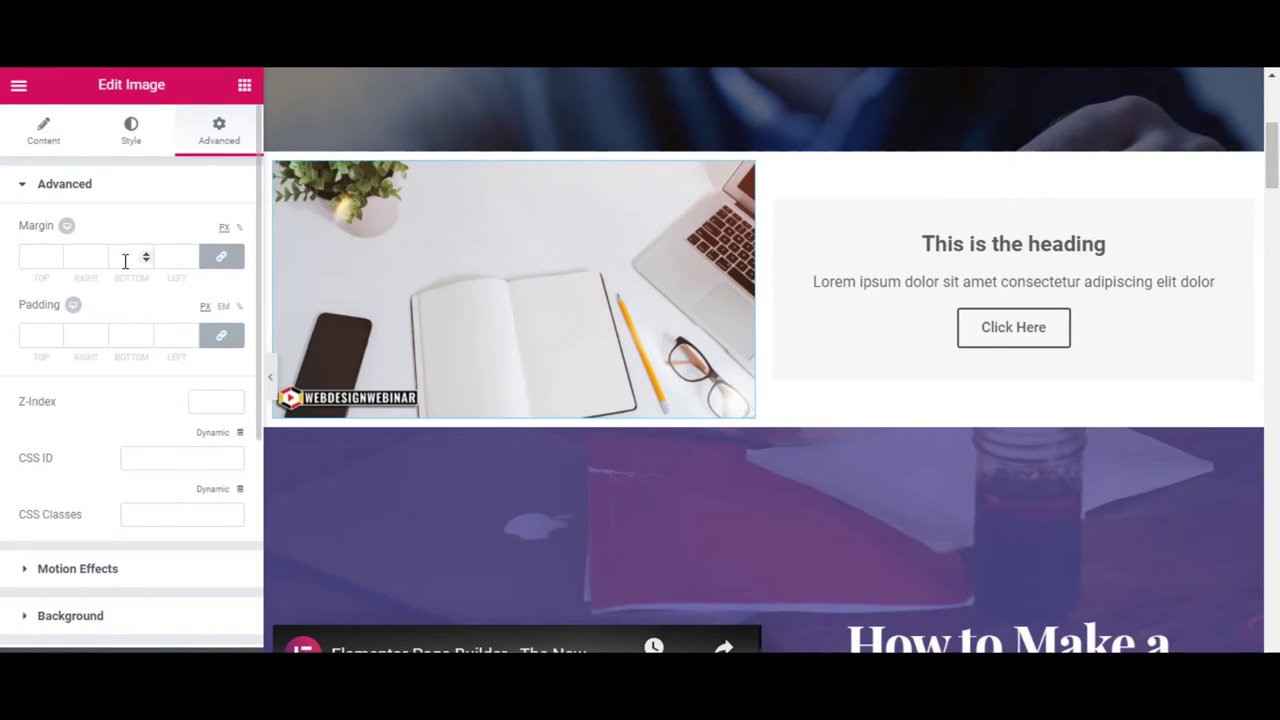
{"action": "left_click", "coordinate": [217, 259]}
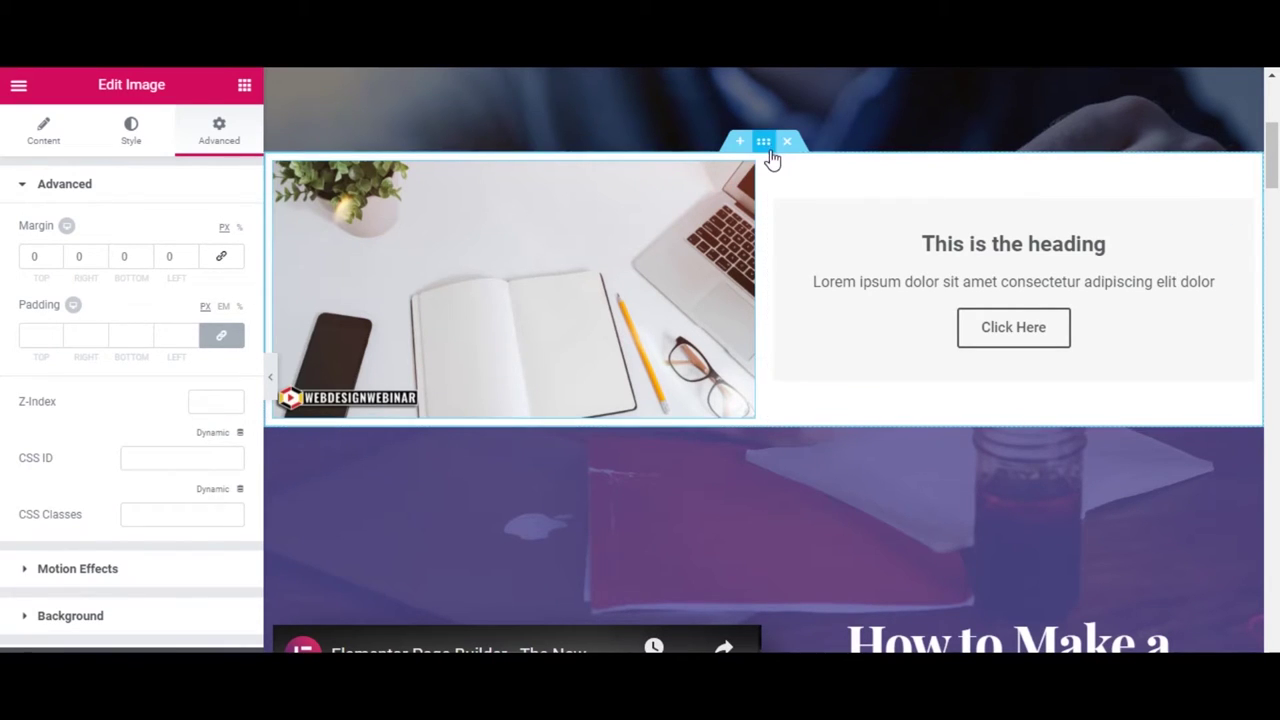
Set the top and bottom margins of the section with the desk image and call to action to 50 px
{"action": "left_click", "coordinate": [764, 143]}
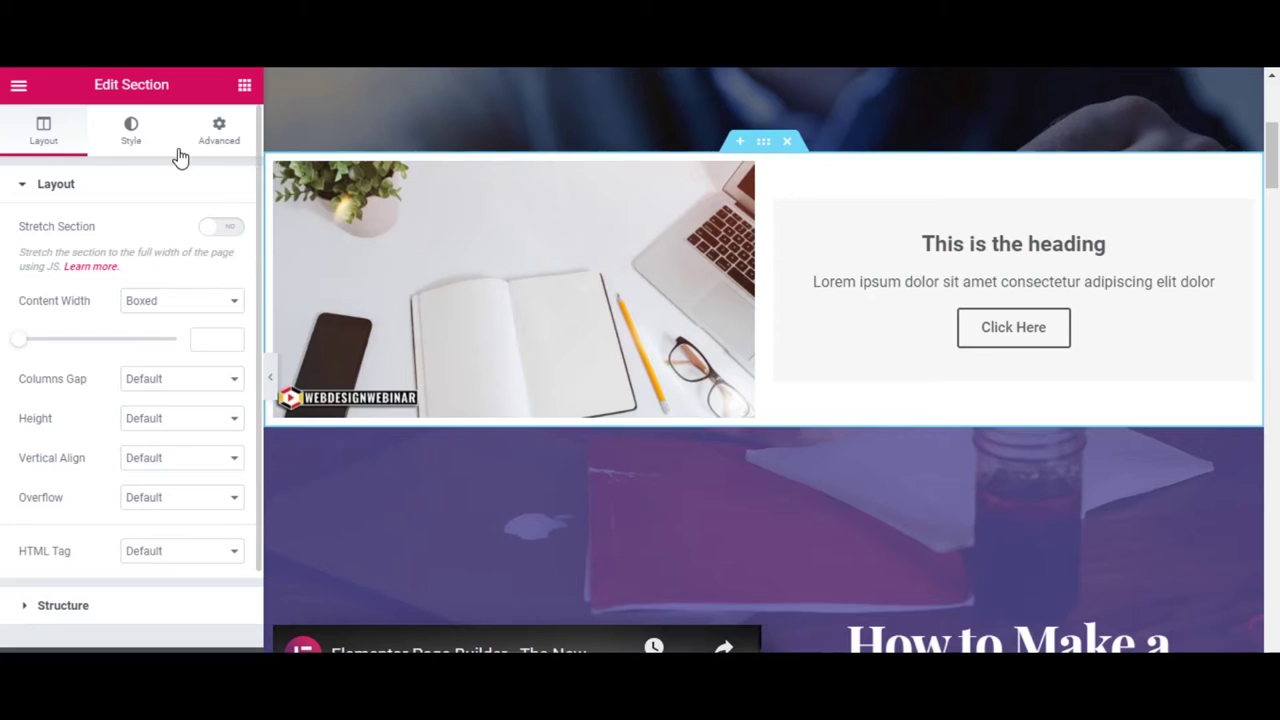
{"action": "left_click", "coordinate": [220, 136]}
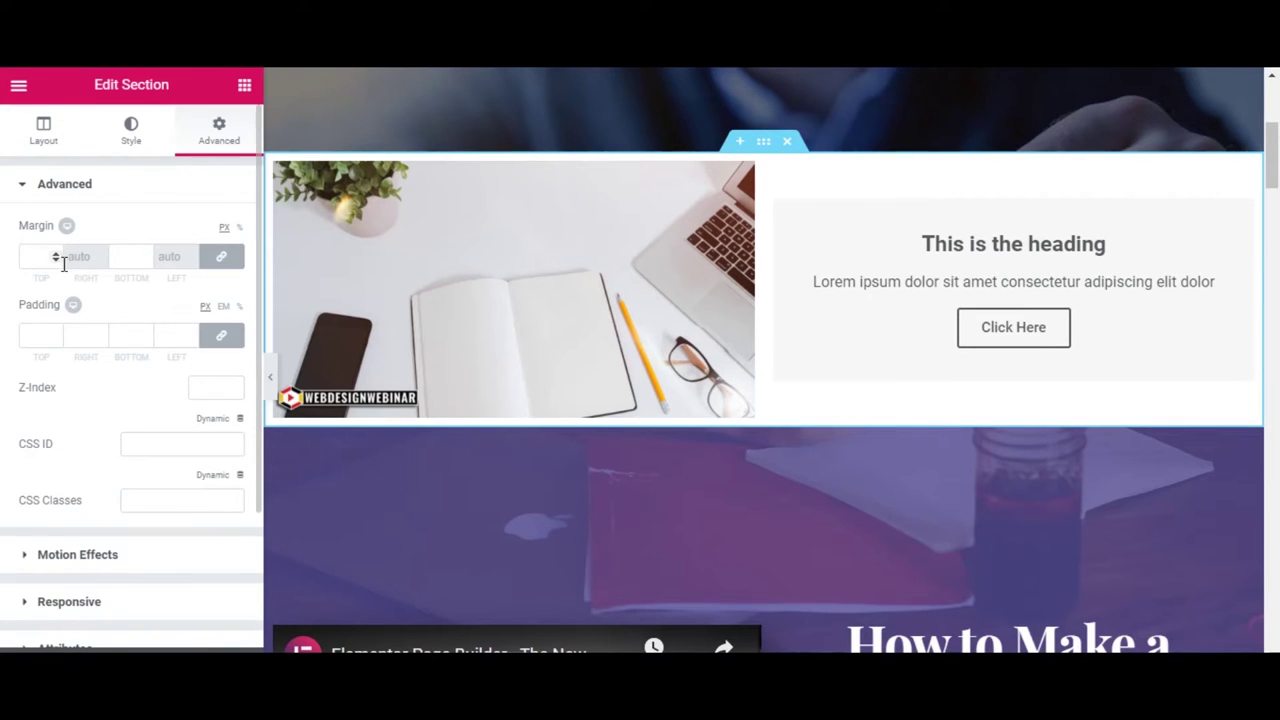
{"action": "left_click_drag", "start_coordinate": [57, 258], "coordinate": [57, 258]}
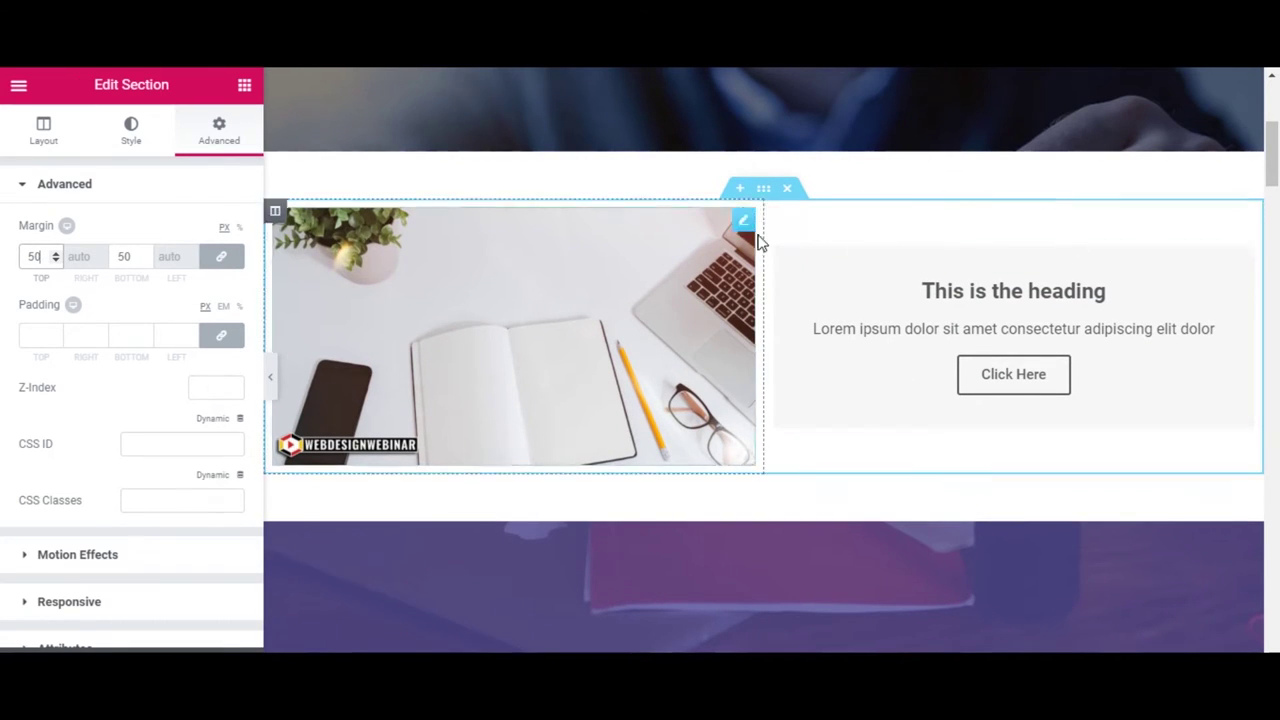
Preview the page at full width, examining the chess hero, the new two-column section and the template sections below
{"action": "left_click", "coordinate": [270, 383]}
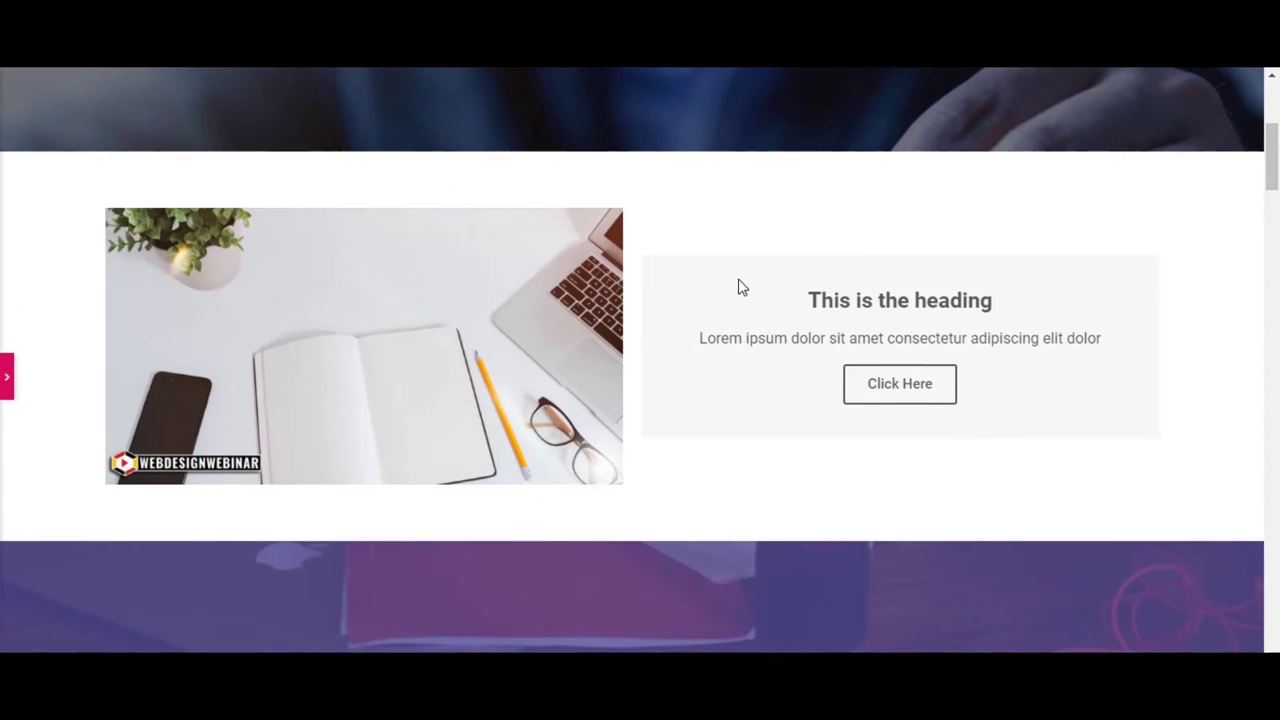
{"action": "scroll", "coordinate": [743, 287], "scroll_direction": "up", "scroll_amount": 4}
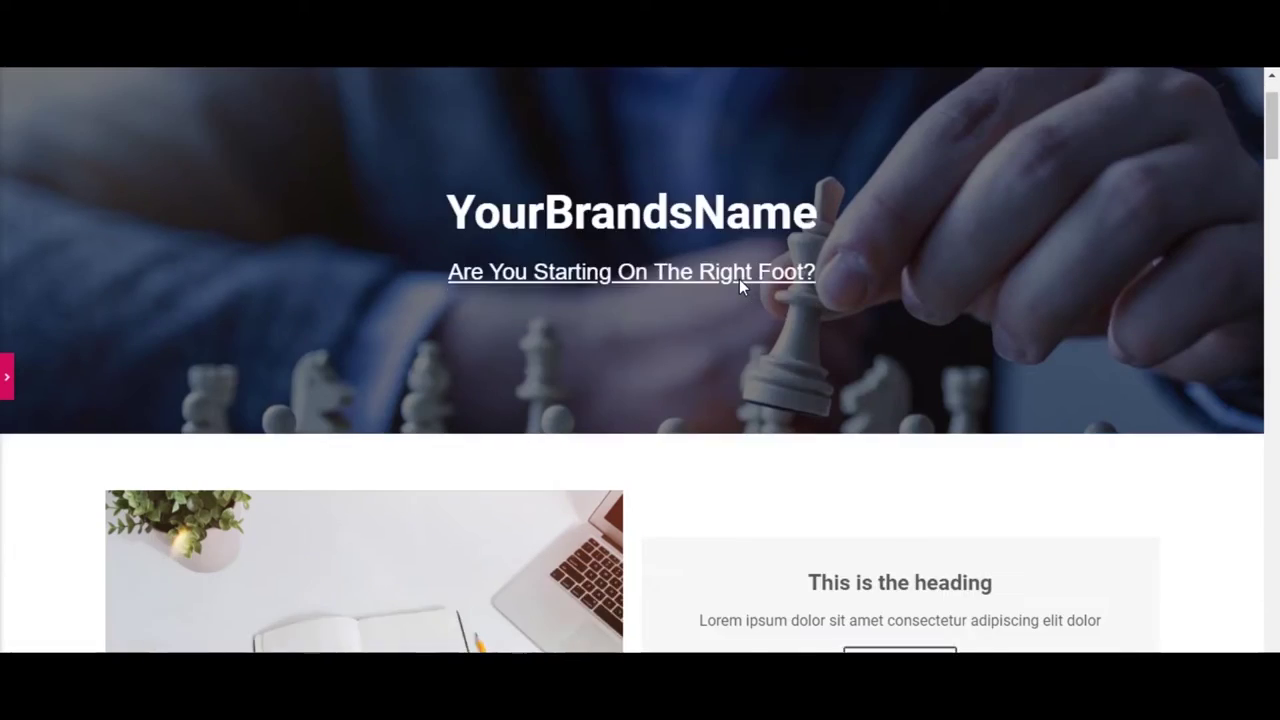
{"action": "scroll", "coordinate": [743, 287], "scroll_direction": "down", "scroll_amount": 7}
{"action": "scroll", "coordinate": [740, 285], "scroll_direction": "up", "scroll_amount": 4}
{"action": "scroll", "coordinate": [740, 285], "scroll_direction": "down", "scroll_amount": 10}
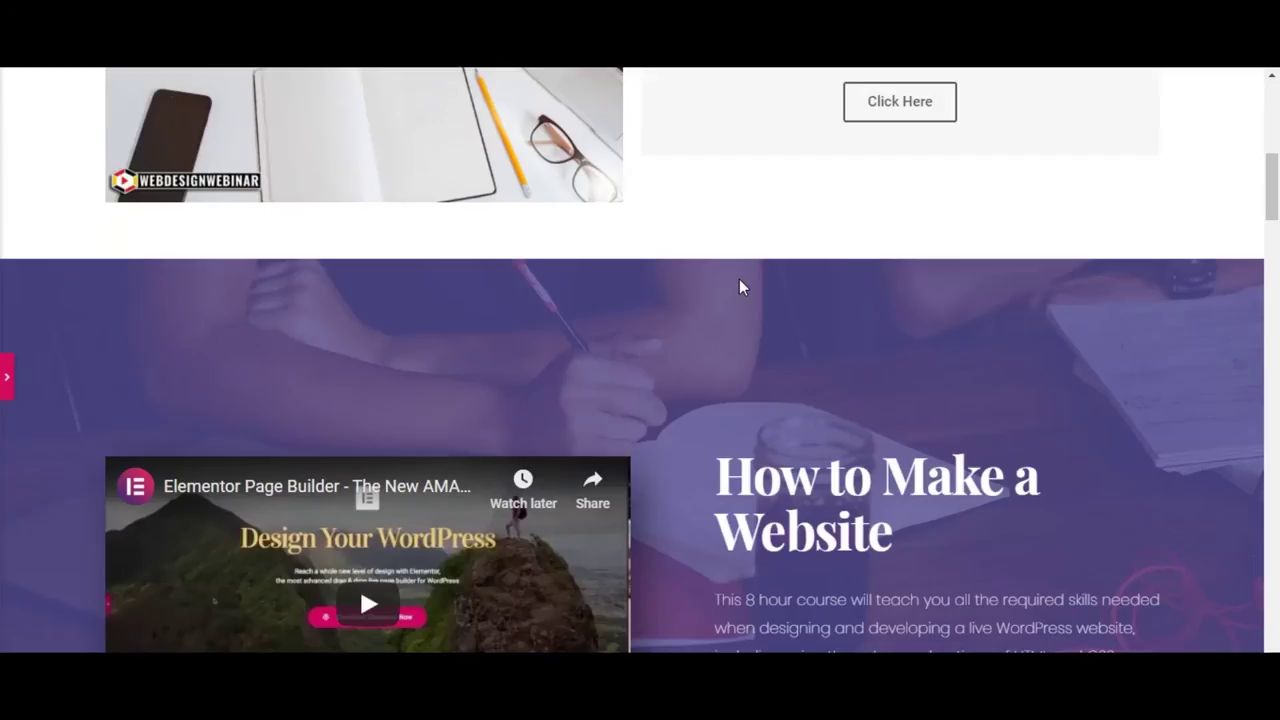
{"action": "scroll", "coordinate": [740, 287], "scroll_direction": "down", "scroll_amount": 15}
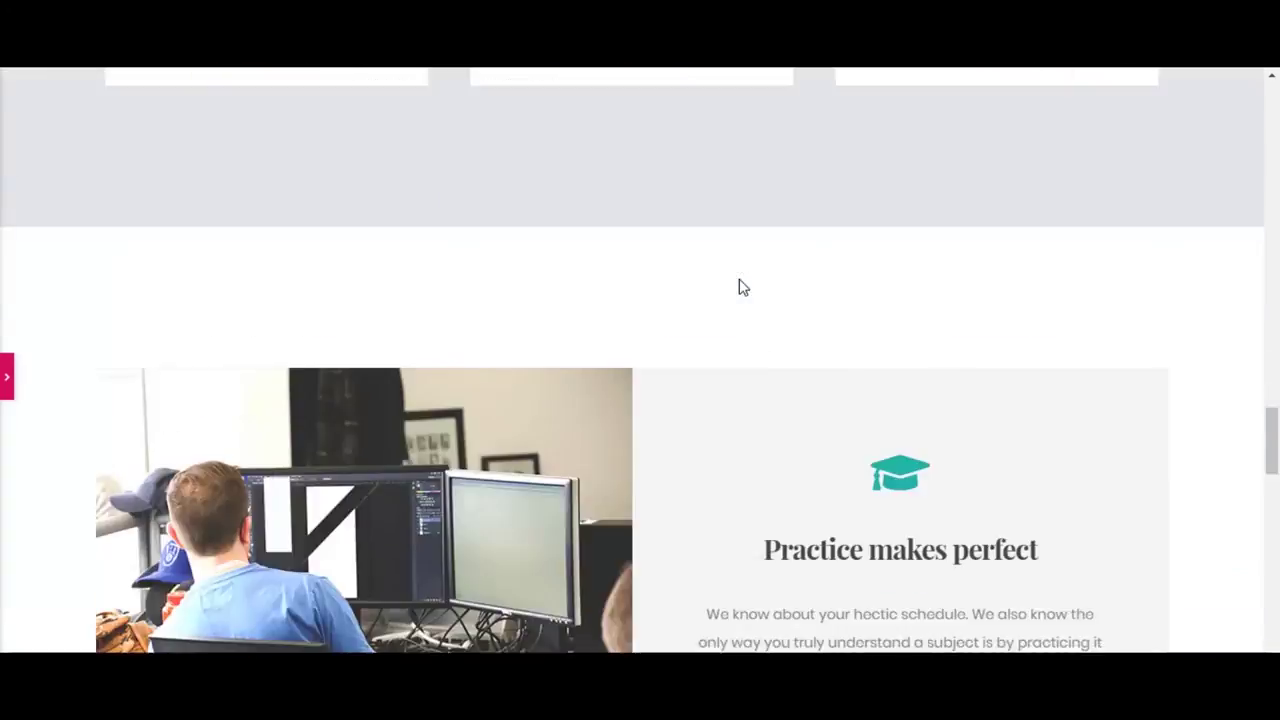
{"action": "scroll", "coordinate": [739, 286], "scroll_direction": "up", "scroll_amount": 14}
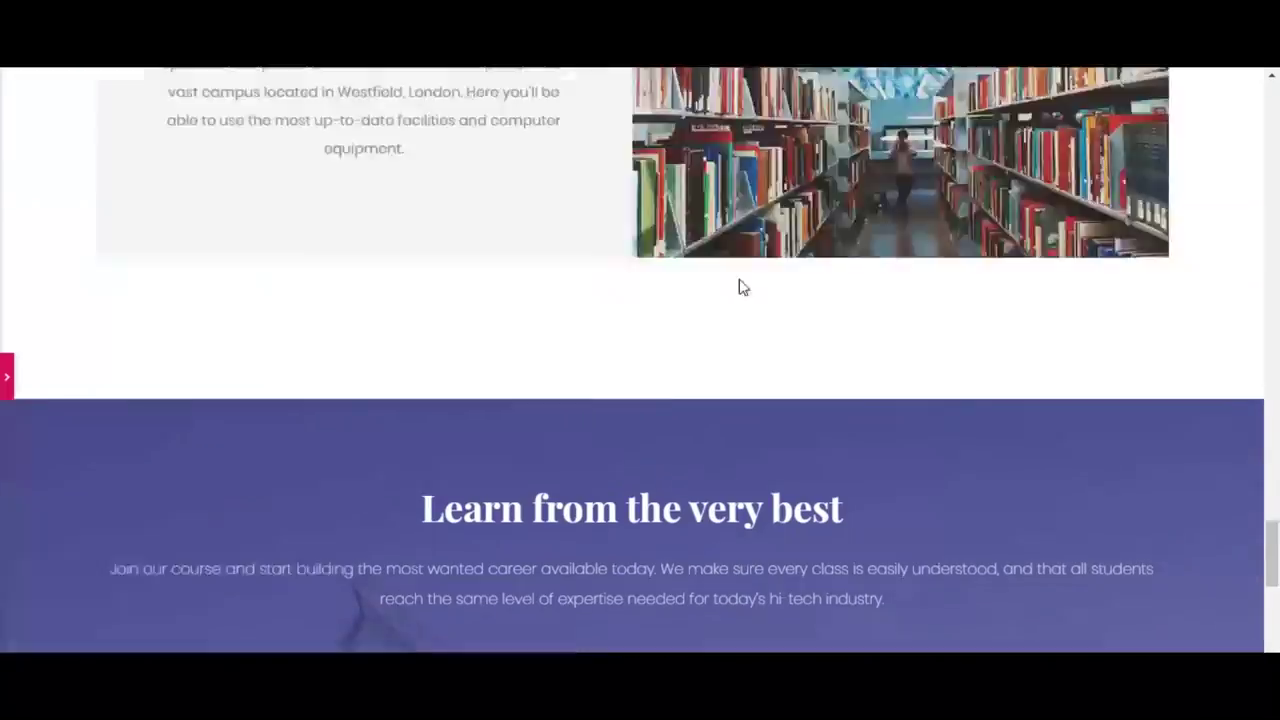
{"action": "scroll", "coordinate": [739, 287], "scroll_direction": "up", "scroll_amount": 8}
{"action": "scroll", "coordinate": [739, 287], "scroll_direction": "down", "scroll_amount": 3}
{"action": "scroll", "coordinate": [739, 287], "scroll_direction": "down", "scroll_amount": 2}
{"action": "scroll", "coordinate": [739, 287], "scroll_direction": "up", "scroll_amount": 9}
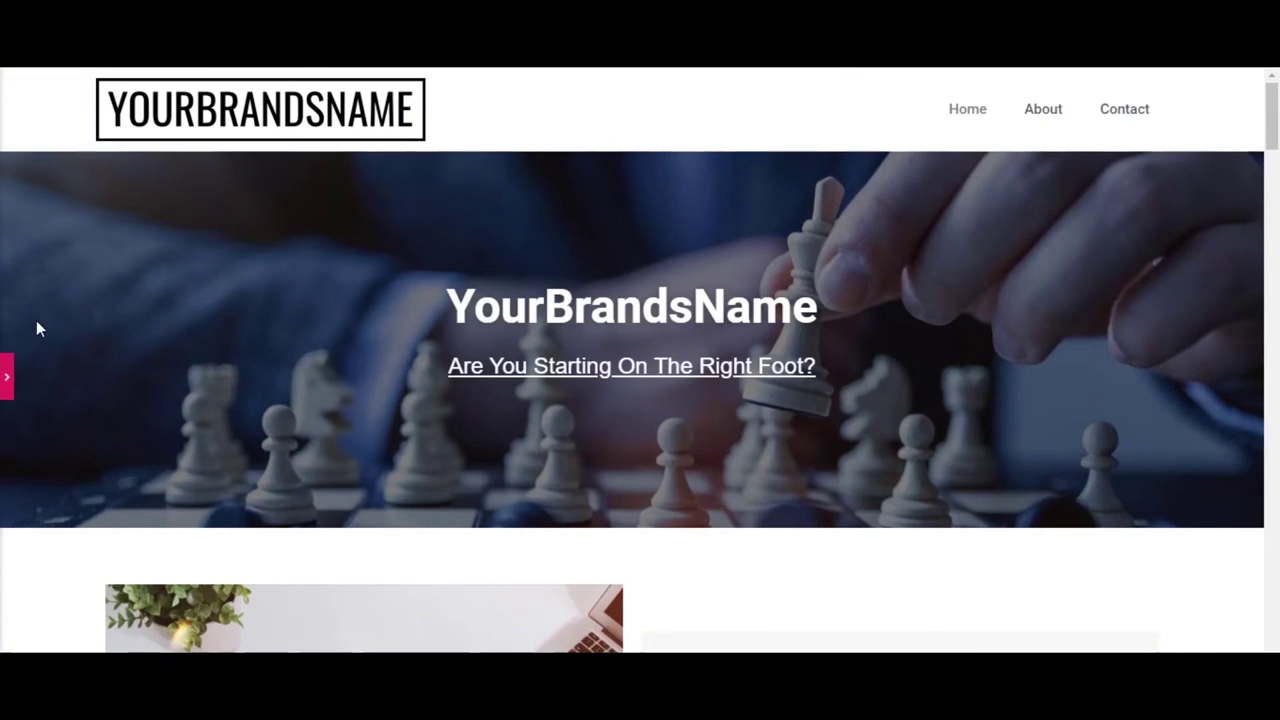
{"action": "left_click", "coordinate": [6, 383]}
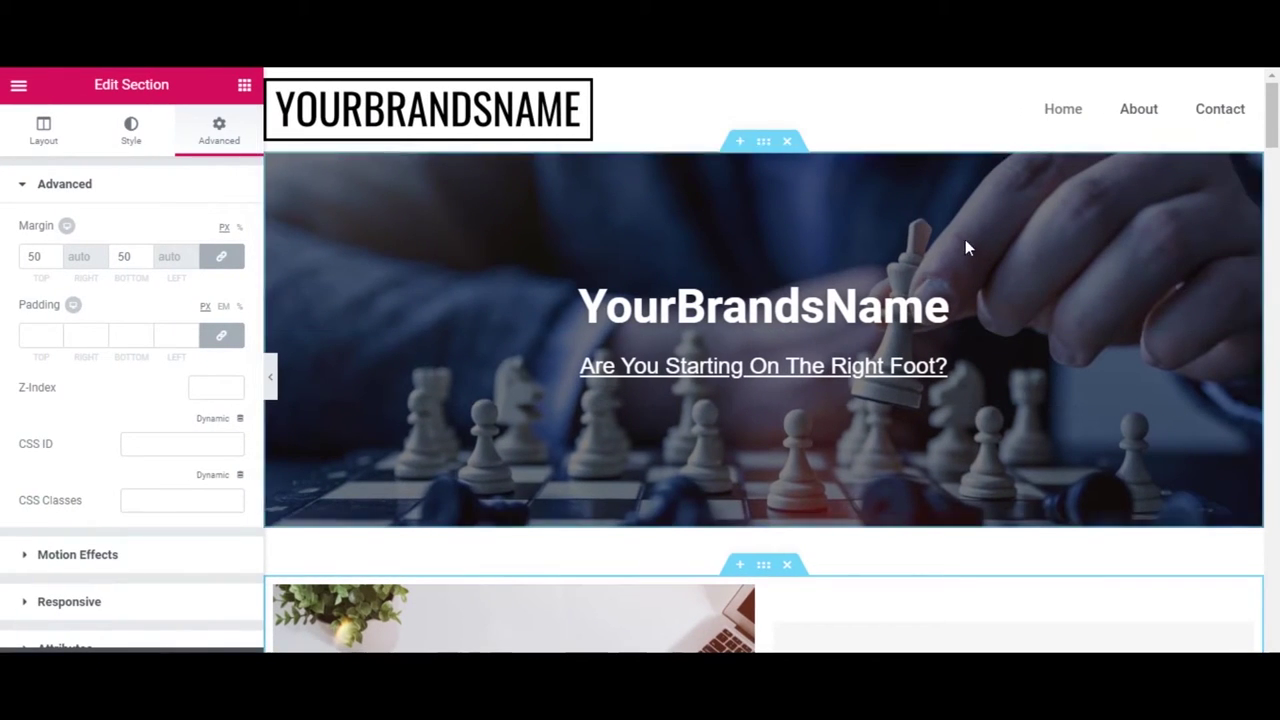
Replace the call to action's title with "How To Name Your Brand"
{"action": "scroll", "coordinate": [965, 245], "scroll_direction": "down", "scroll_amount": 4}
{"action": "left_click", "coordinate": [1021, 290]}
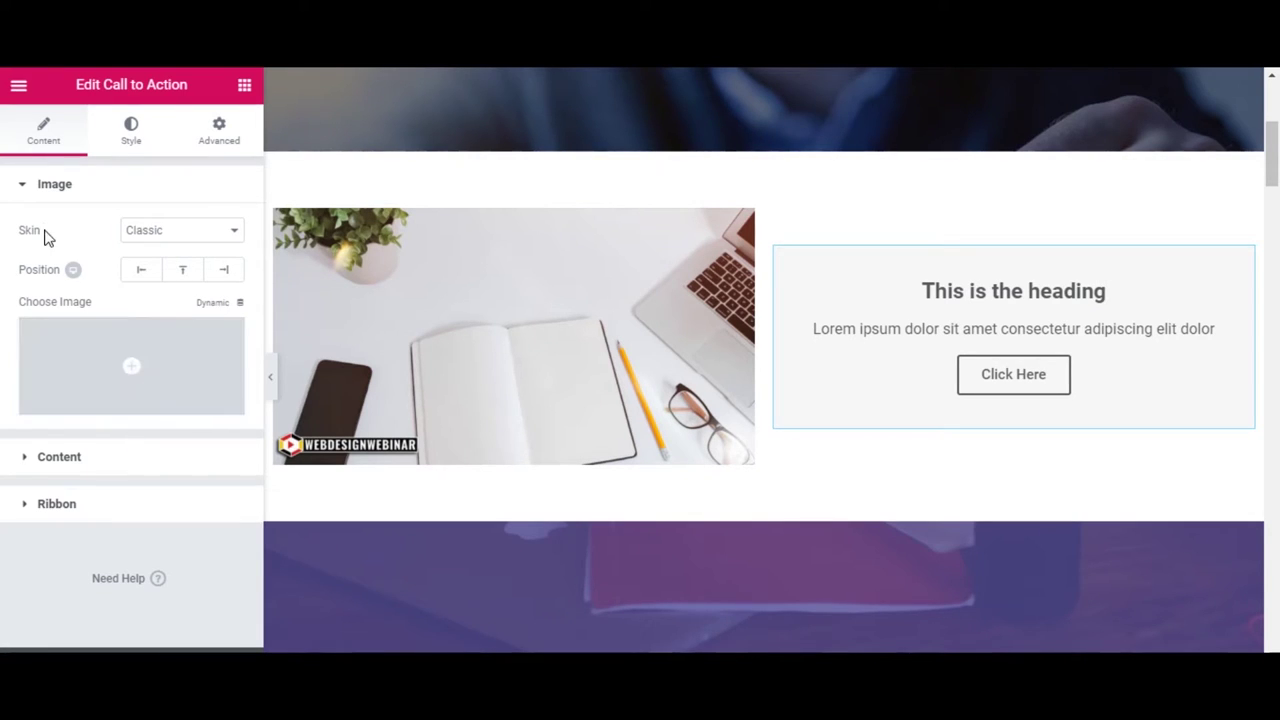
{"action": "left_click", "coordinate": [67, 190]}
{"action": "left_click", "coordinate": [54, 238]}
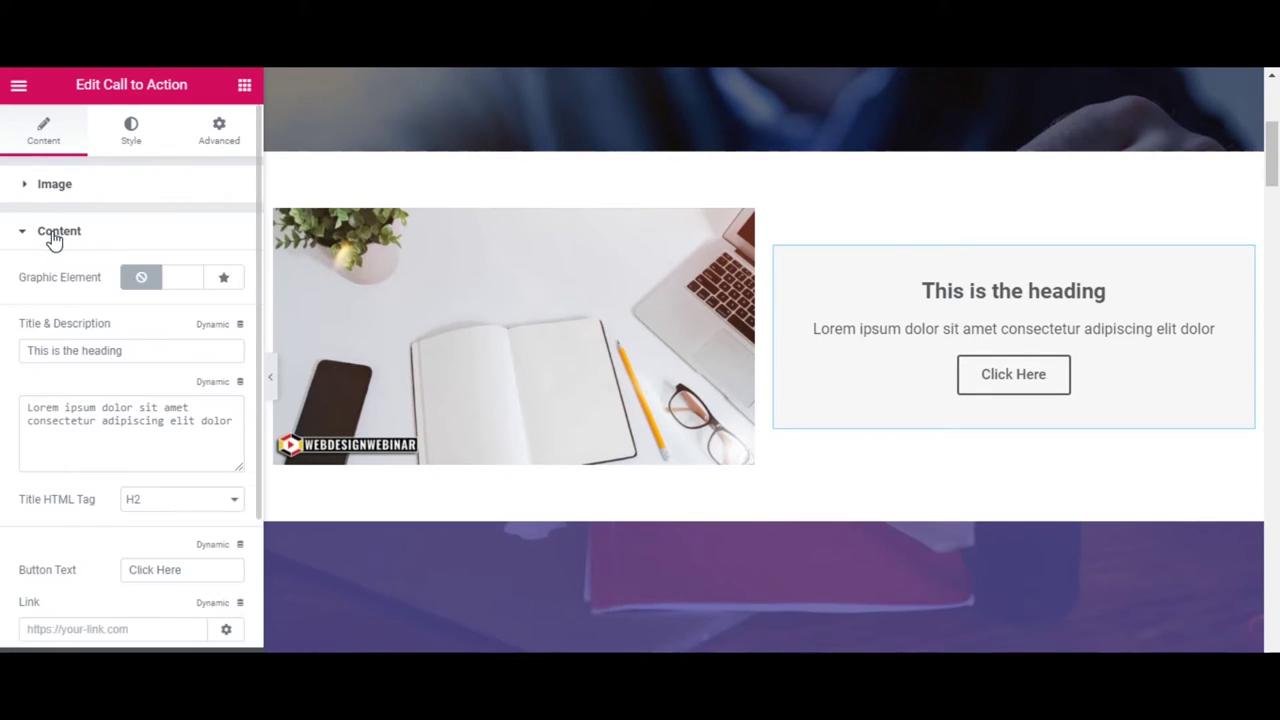
{"action": "left_click_drag", "start_coordinate": [142, 351], "coordinate": [12, 368]}
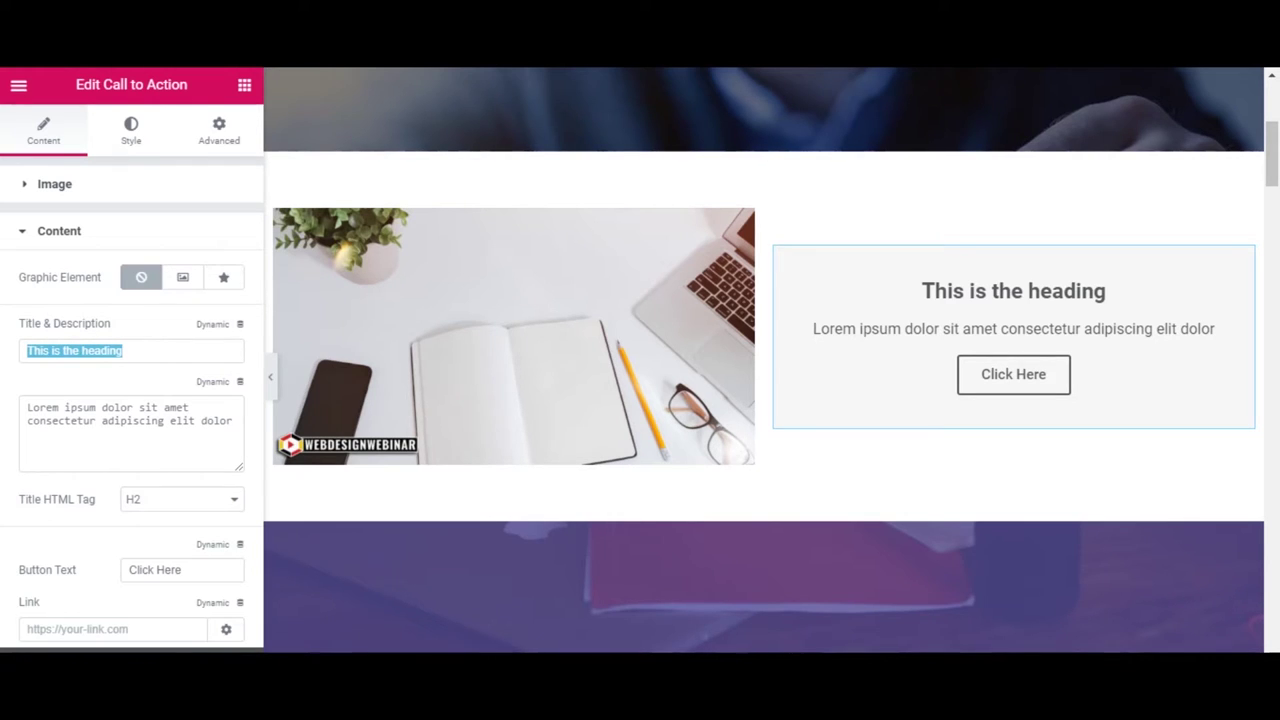
{"action": "left_click", "coordinate": [131, 349]}
{"action": "key", "text": "ctrl+a"}
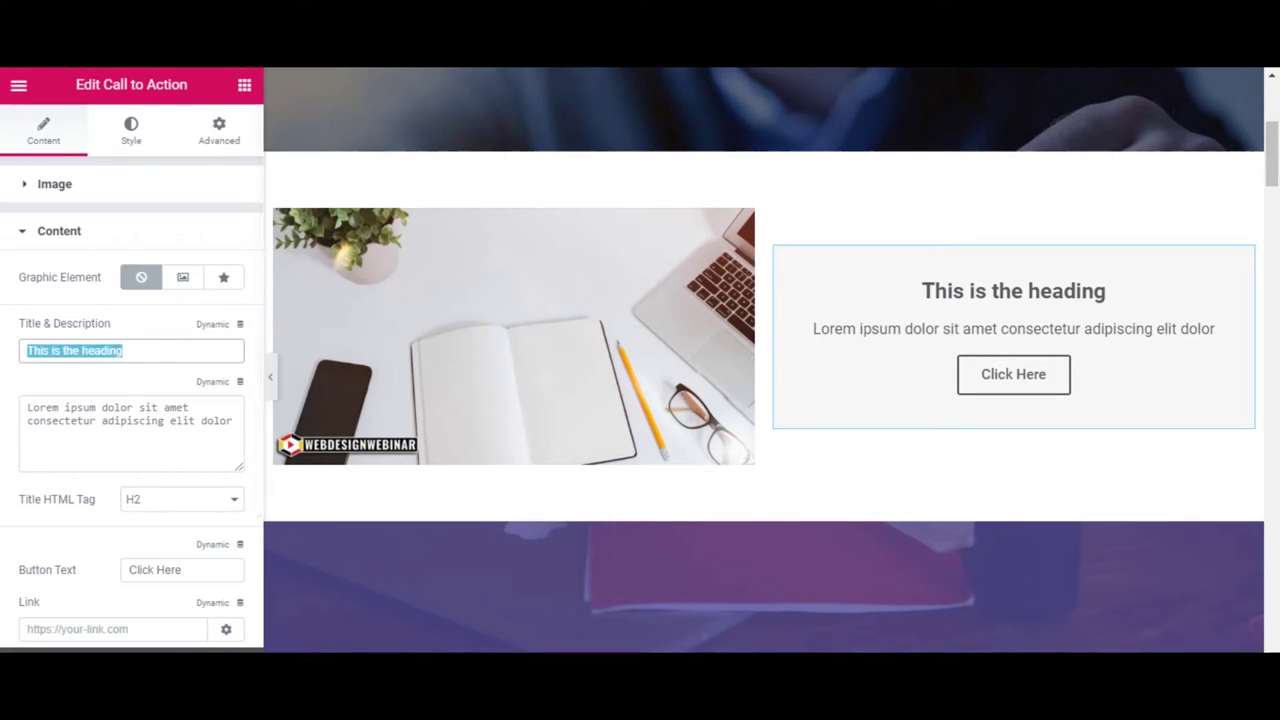
{"action": "type", "text": "How To Name Your Brand"}
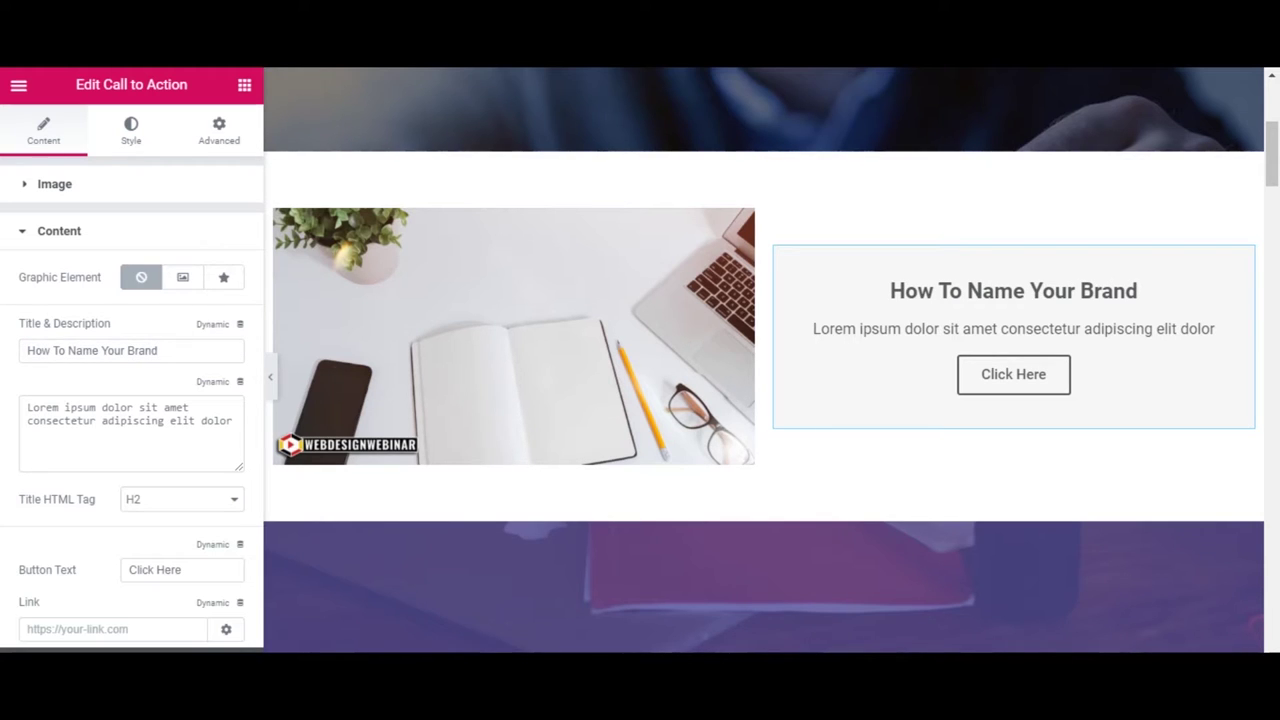
Write the call to action's description: a "catchy" name isn't the only step, and this free training helps find the best business or brand name
{"action": "left_click_drag", "start_coordinate": [240, 432], "coordinate": [12, 418]}
{"action": "type", "text": "Coming up with a \"catchy\" name isn't the only step.  Follow along with this free training that will help you find the best name for your business or brand."}
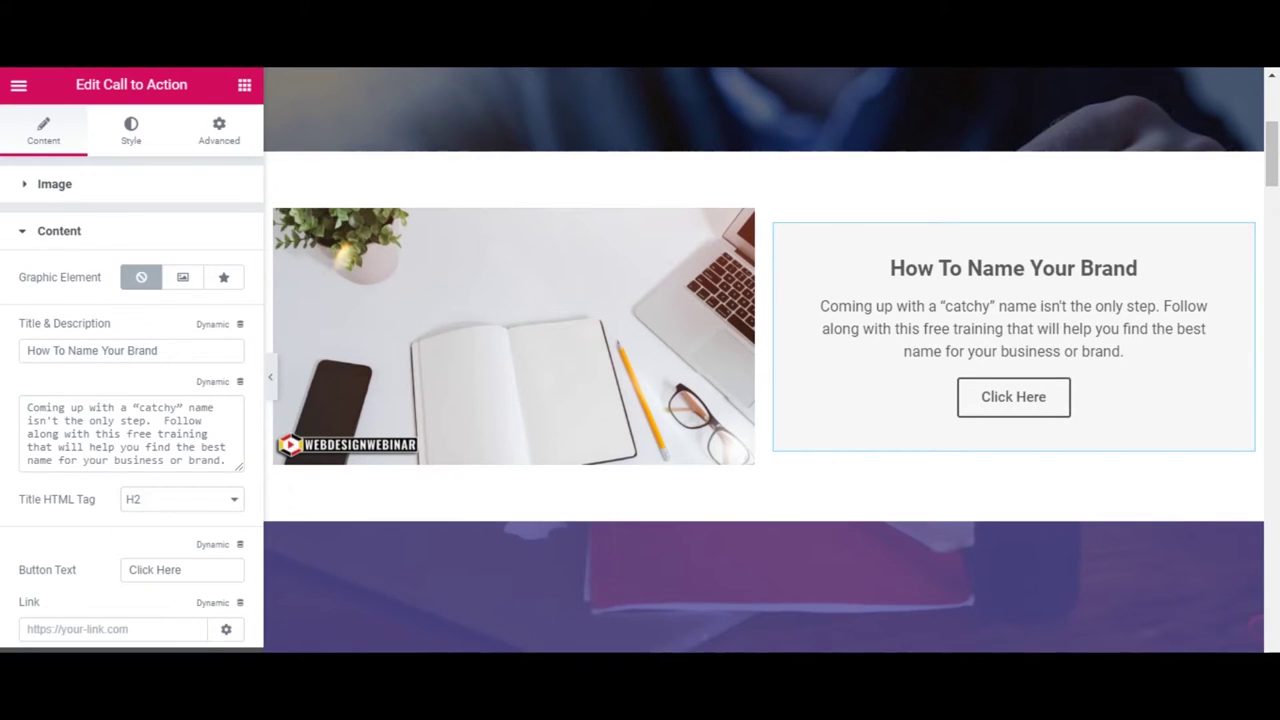
{"action": "left_click", "coordinate": [118, 629]}
{"action": "key", "text": "ctrl+v"}
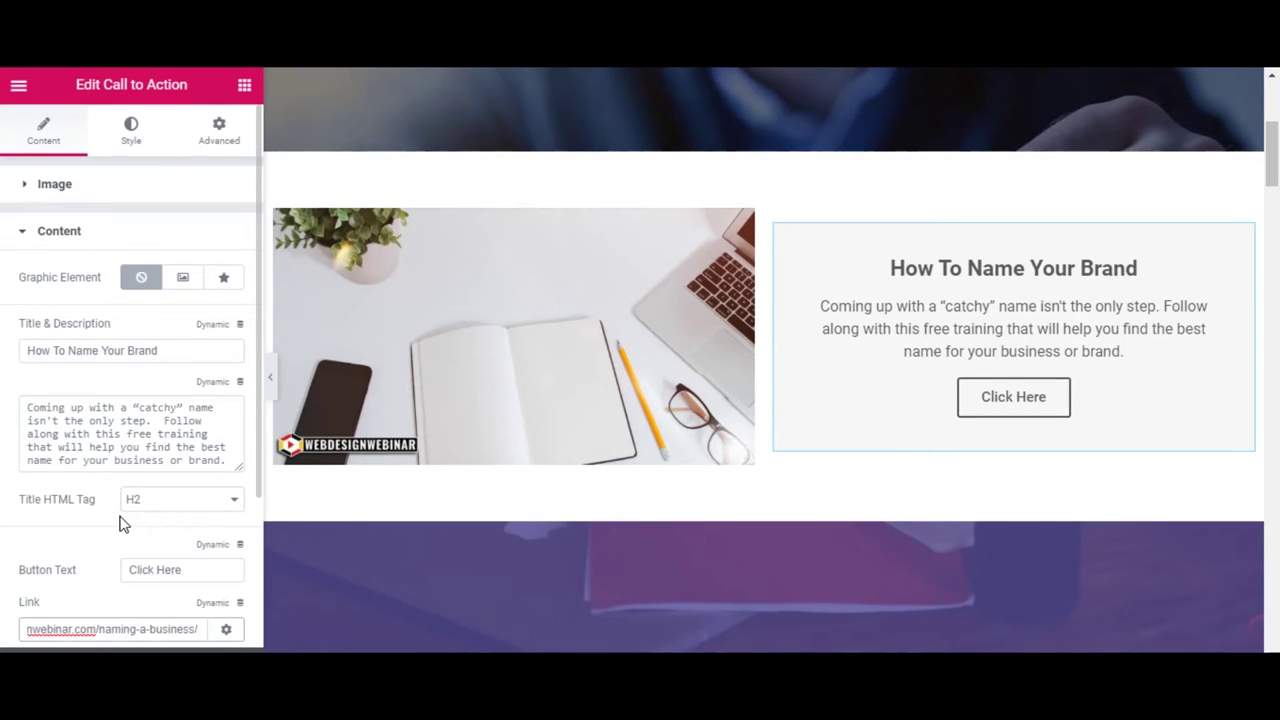
{"action": "scroll", "coordinate": [120, 523], "scroll_direction": "down", "scroll_amount": 2}
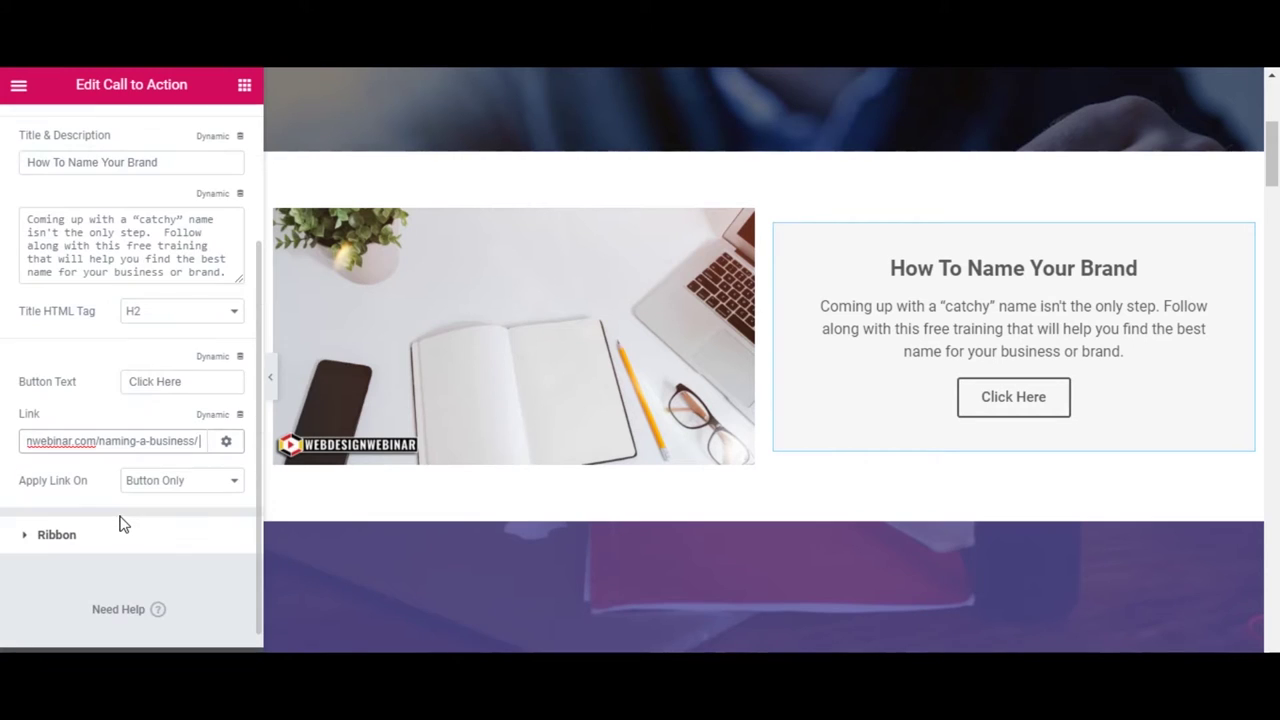
{"action": "left_click", "coordinate": [227, 445]}
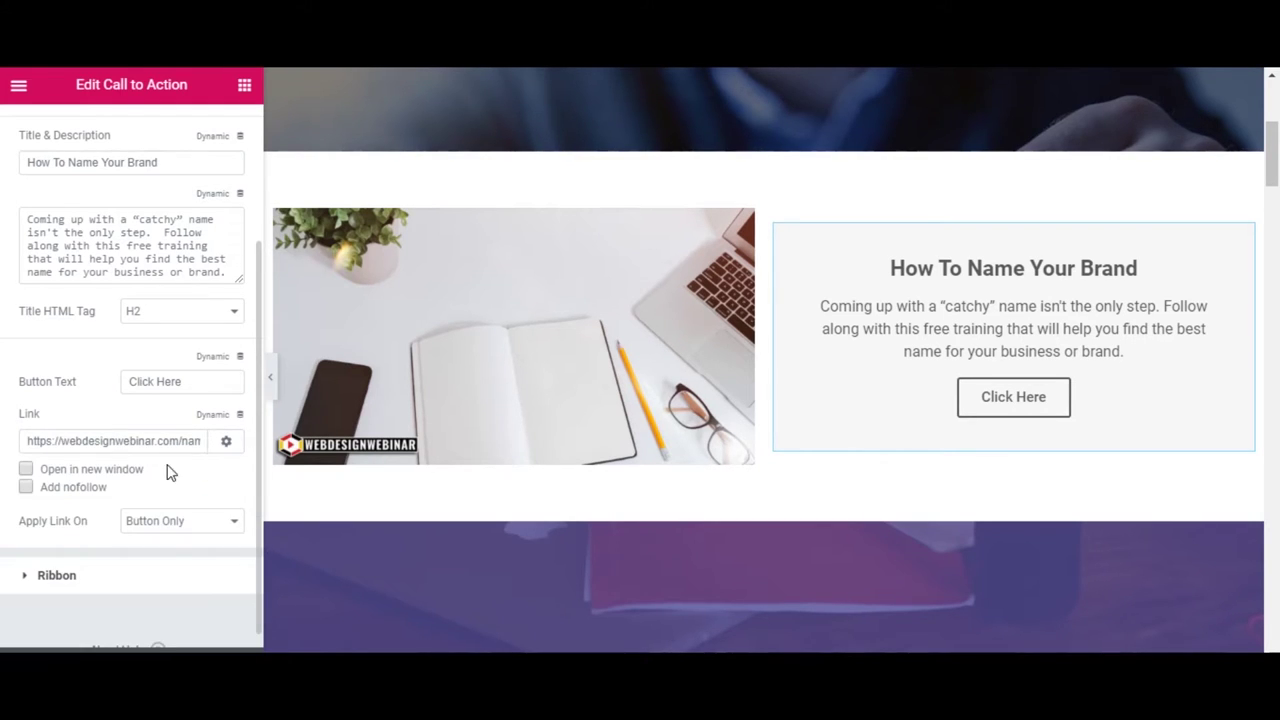
{"action": "left_click", "coordinate": [26, 470]}
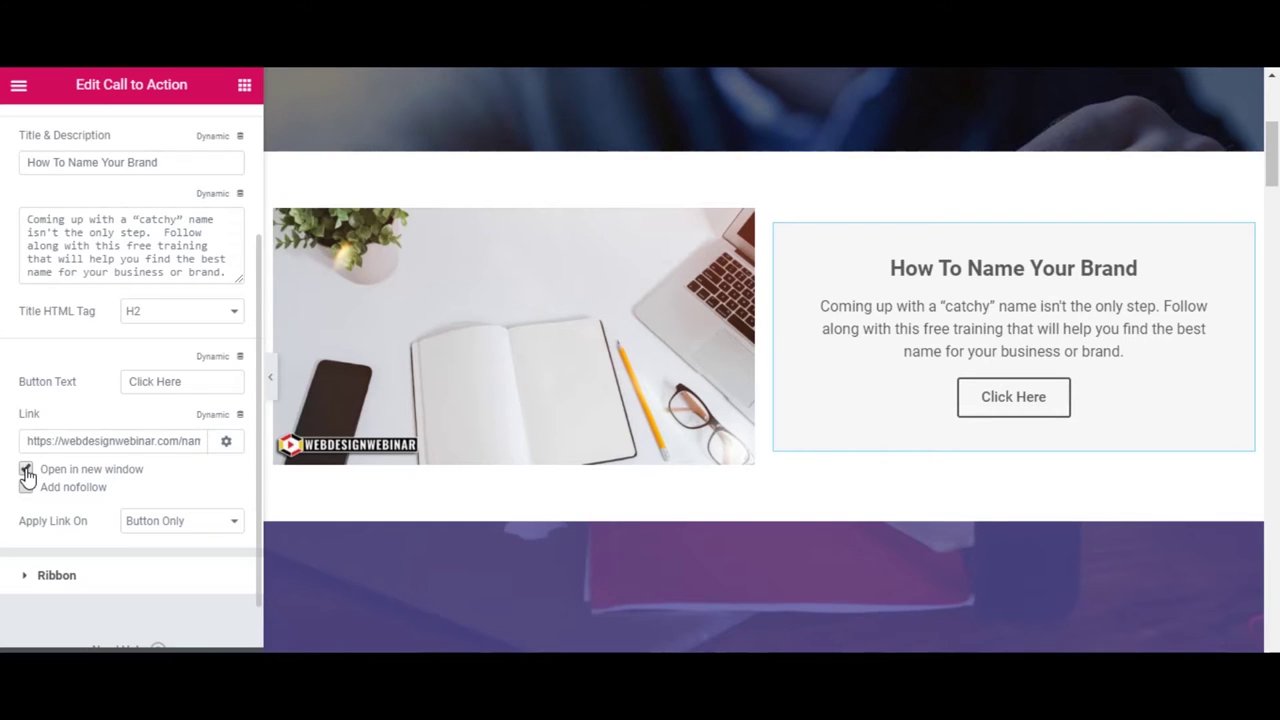
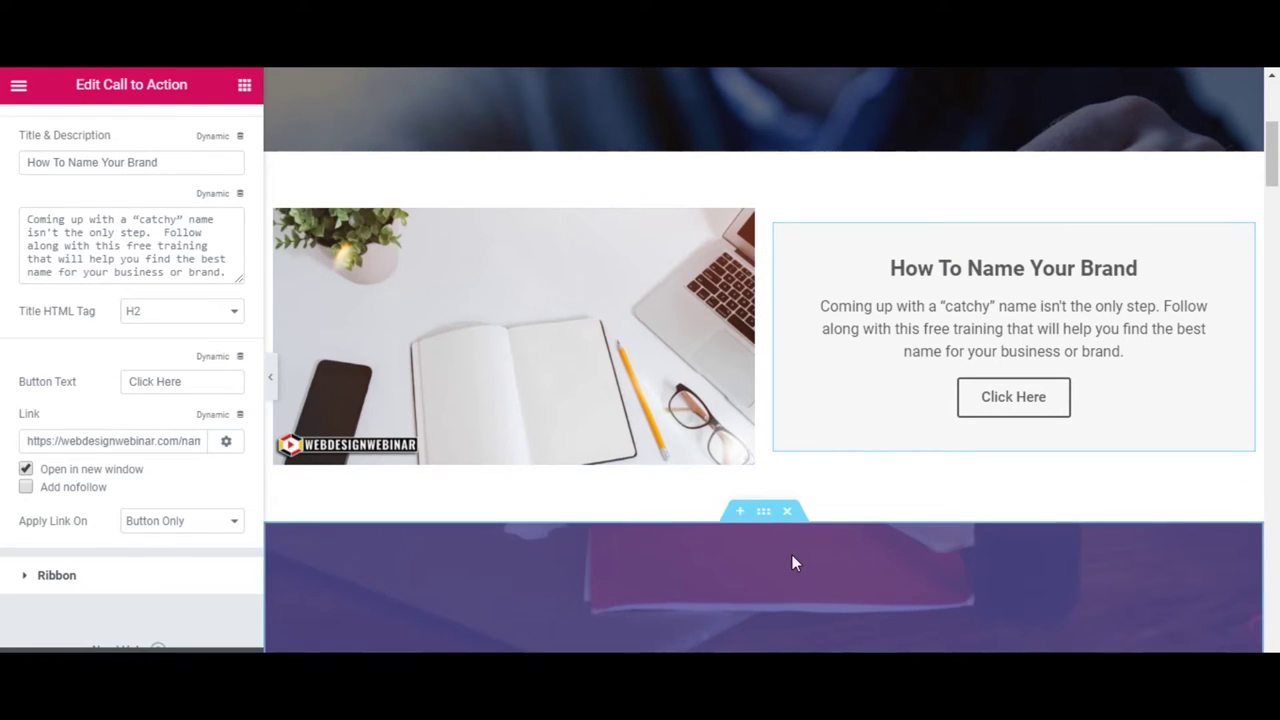
Add a single-column section between the call to action section and the purple section, and stretch it to full page width
{"action": "left_click", "coordinate": [740, 517]}
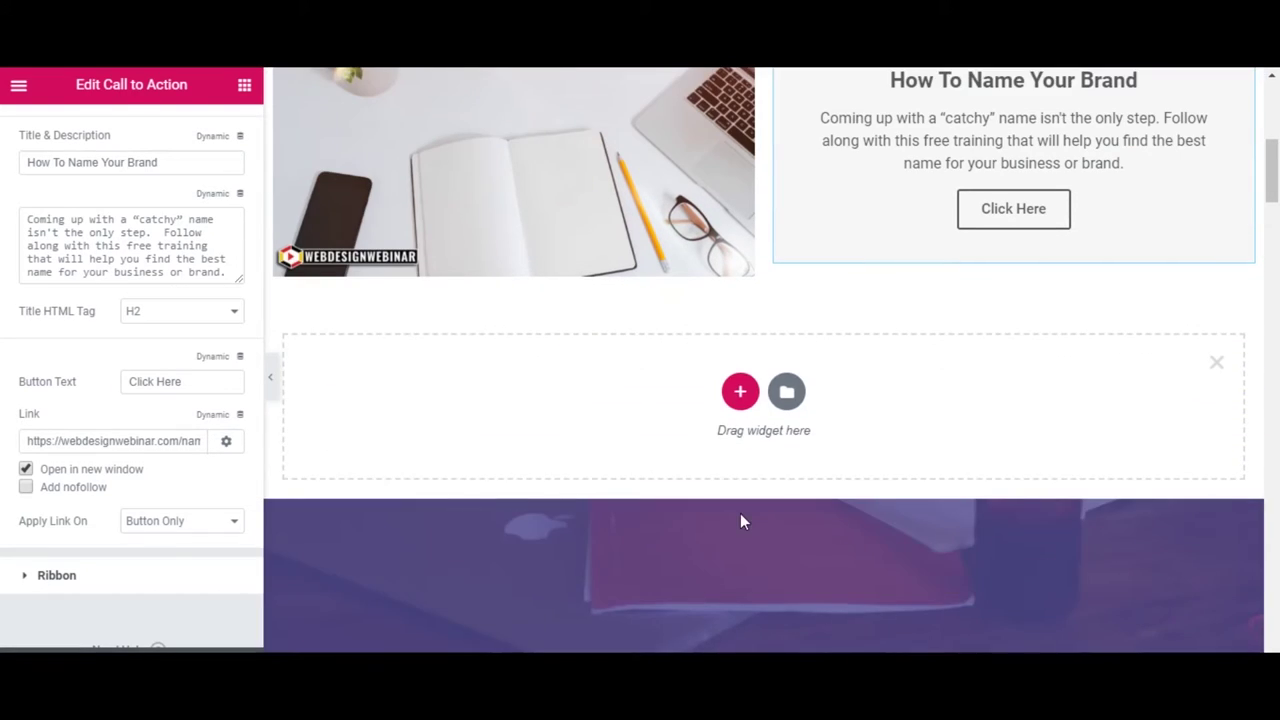
{"action": "left_click", "coordinate": [739, 400]}
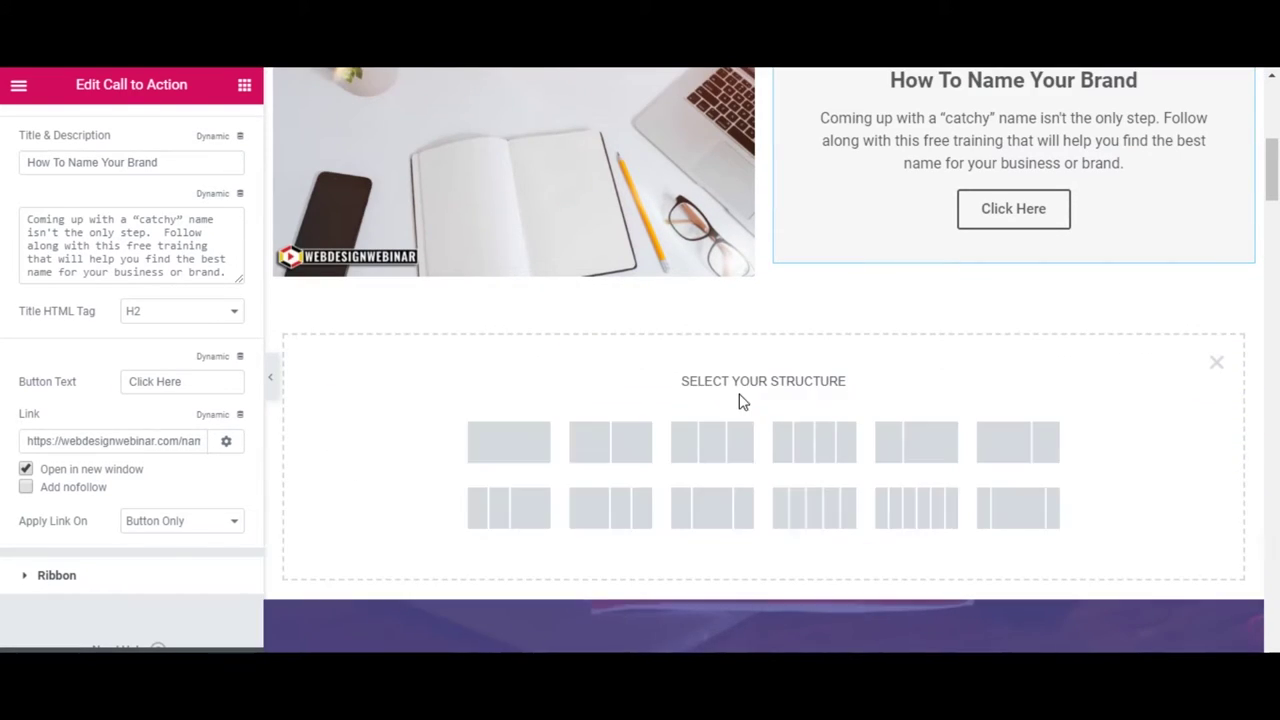
{"action": "left_click", "coordinate": [521, 442]}
{"action": "left_click", "coordinate": [210, 230]}
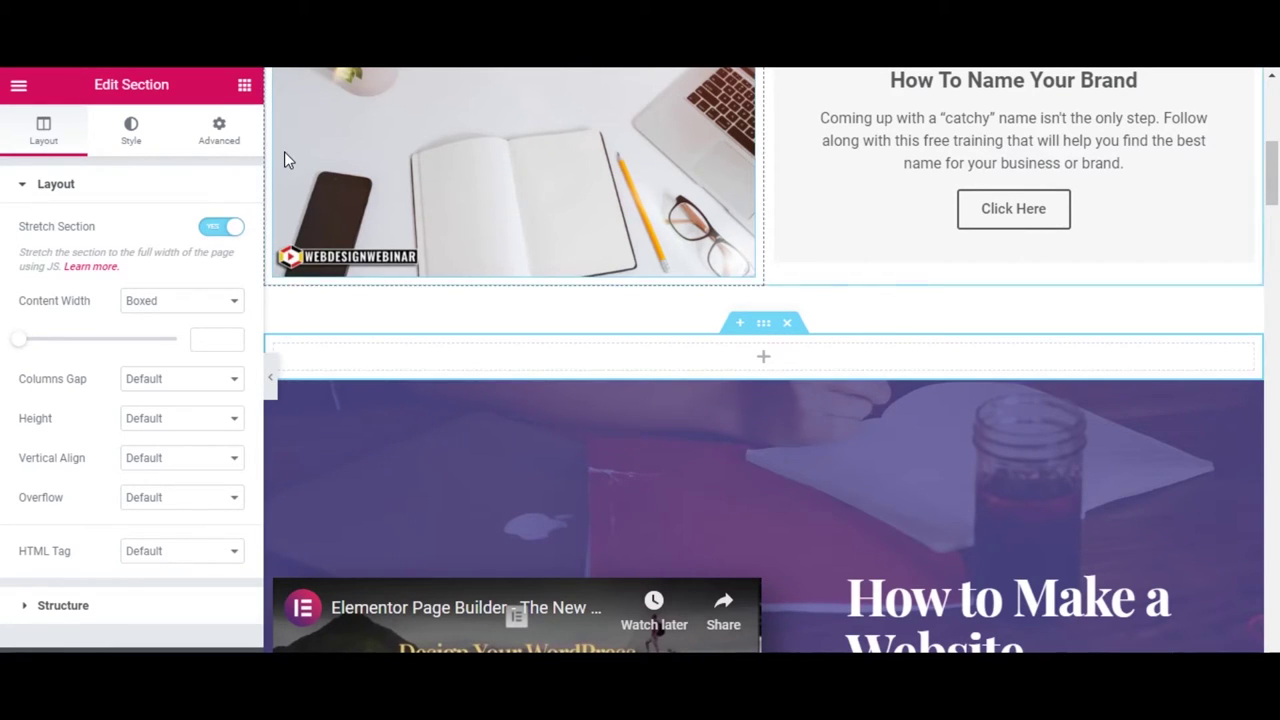
Give the new empty section a gradient background with black as its first color
{"action": "left_click", "coordinate": [130, 135]}
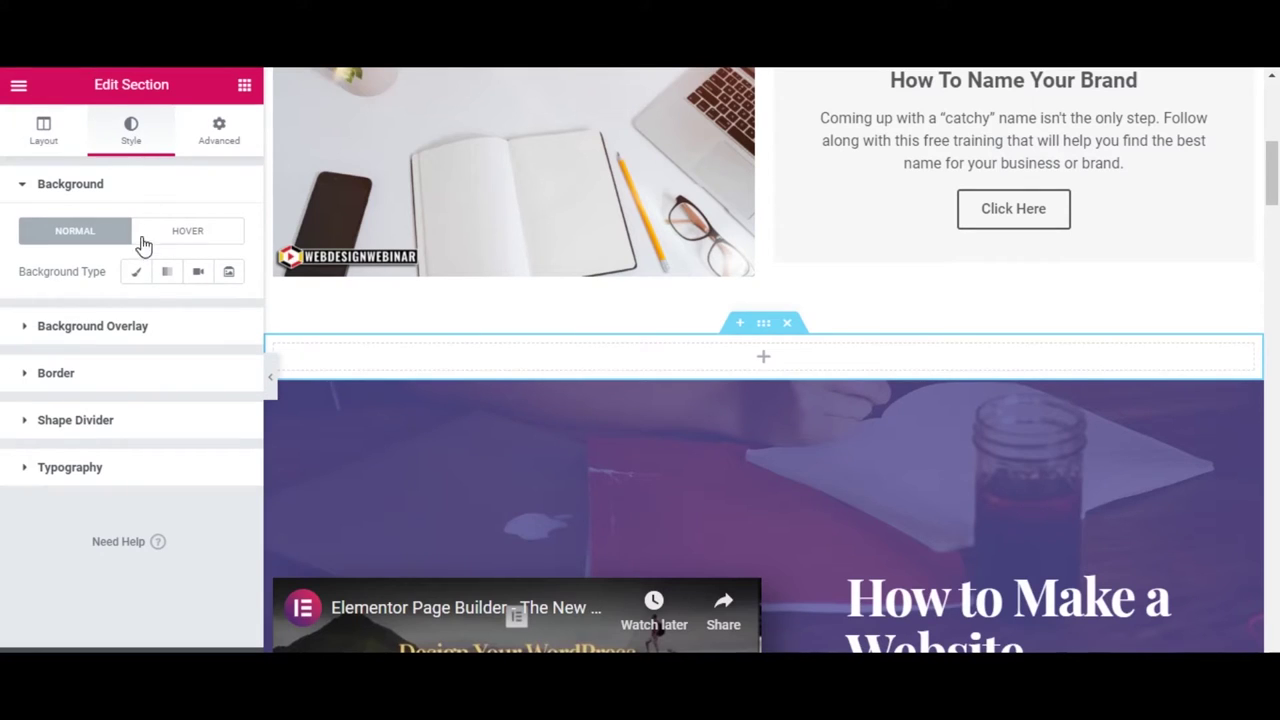
{"action": "left_click", "coordinate": [137, 281]}
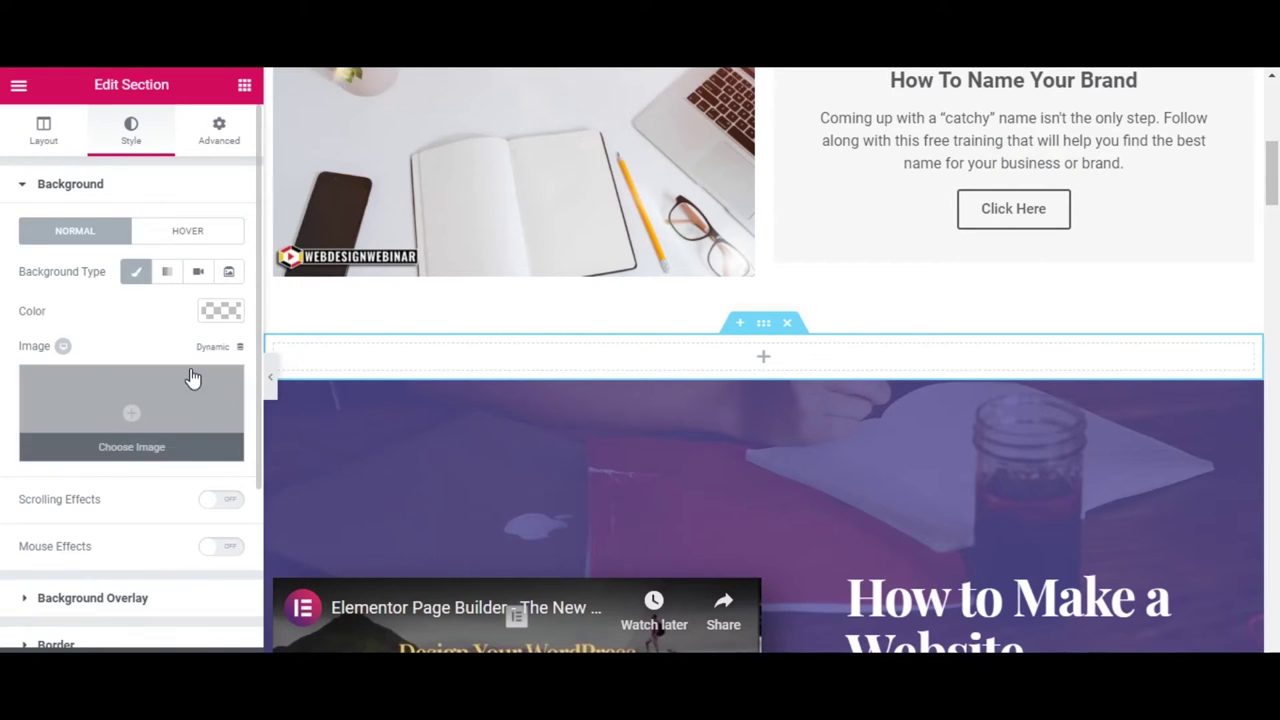
{"action": "left_click", "coordinate": [167, 272]}
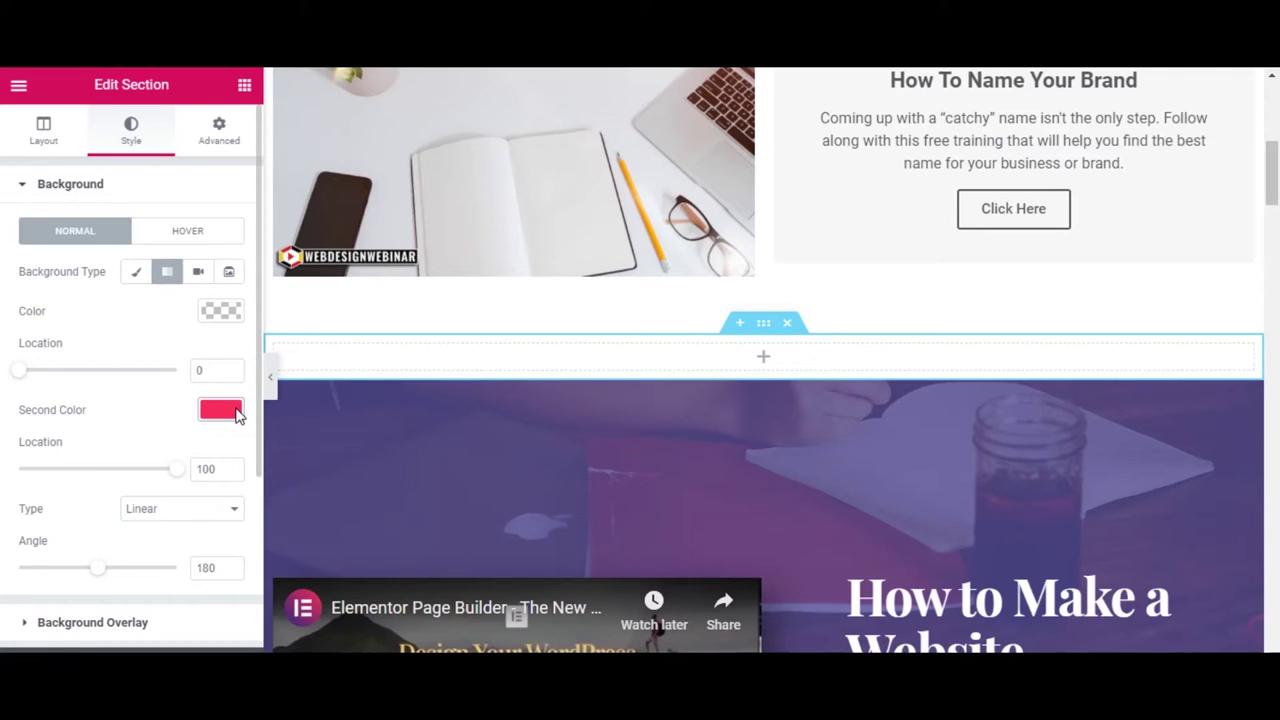
{"action": "left_click", "coordinate": [221, 311]}
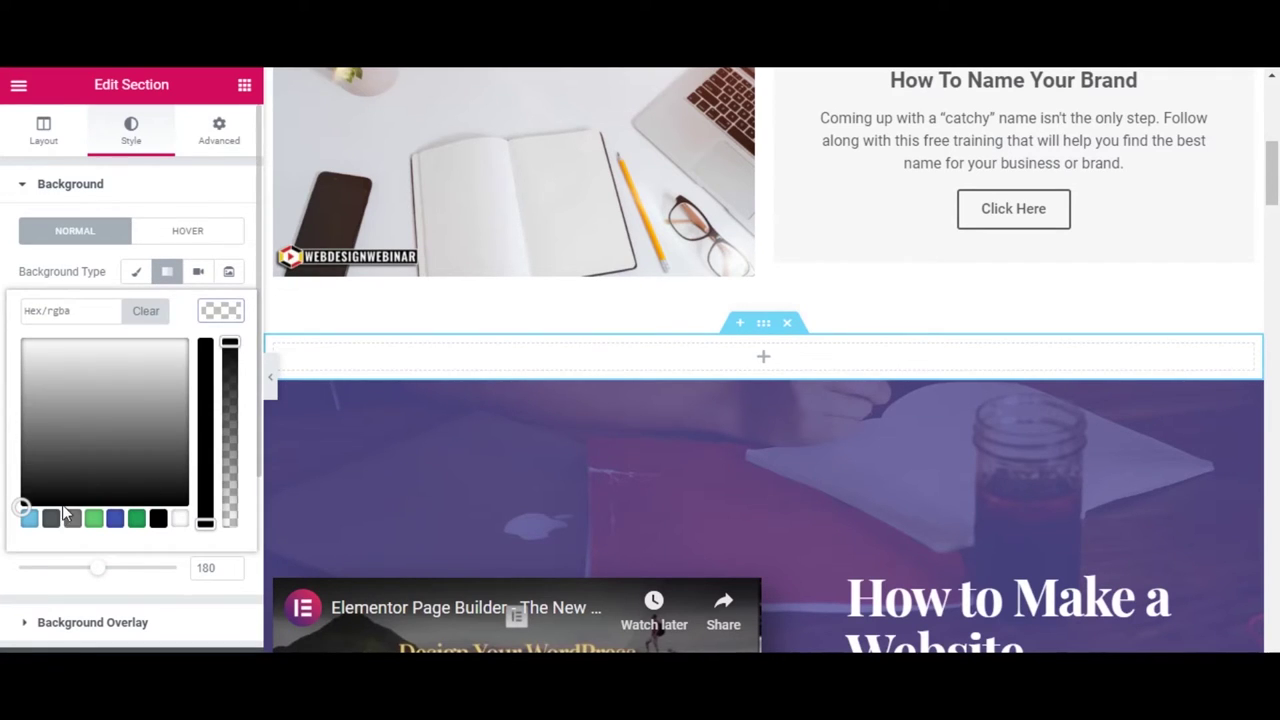
{"action": "left_click", "coordinate": [157, 519]}
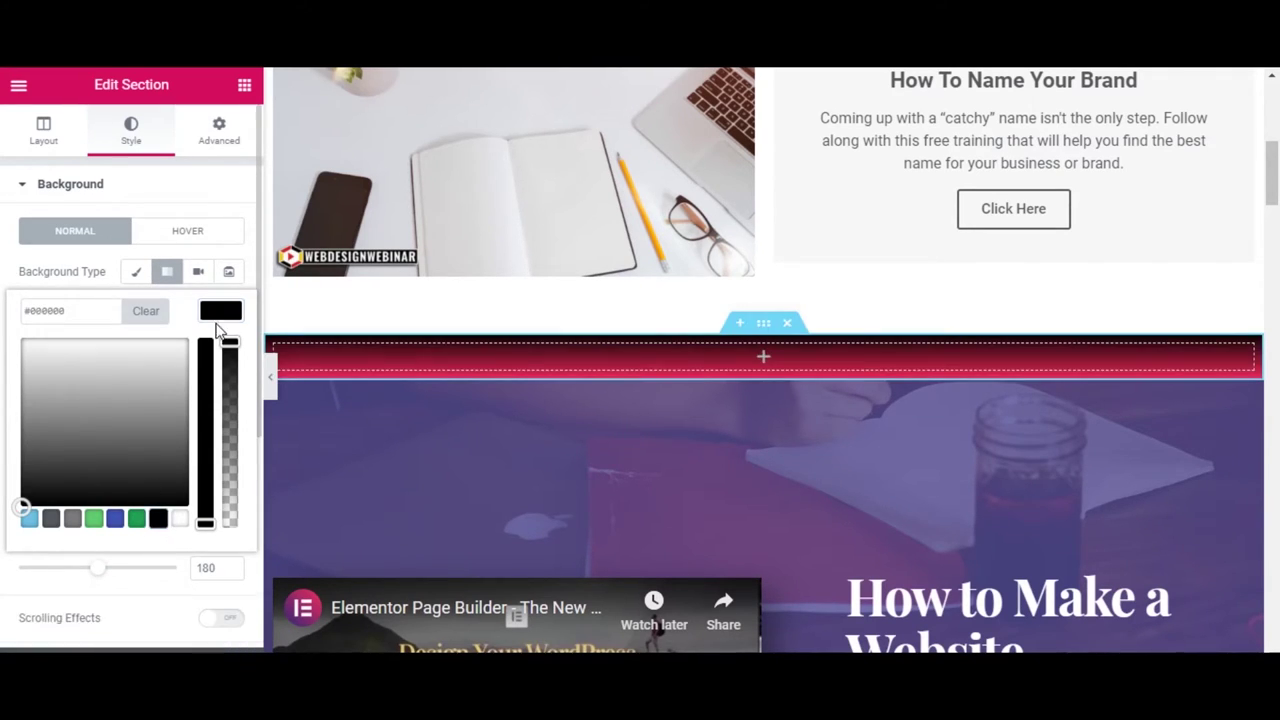
Lighten the first gradient color of the empty section's background from black to a dark charcoal gray
{"action": "left_click", "coordinate": [221, 311]}
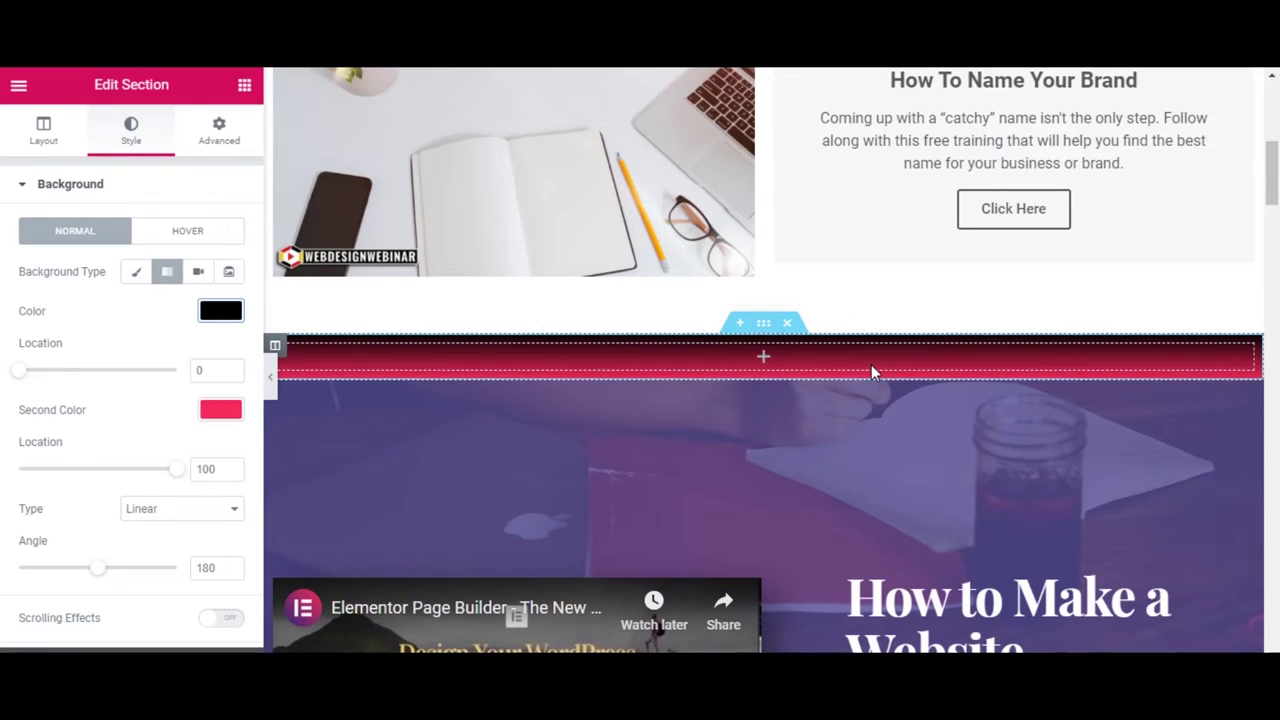
{"action": "left_click", "coordinate": [221, 311]}
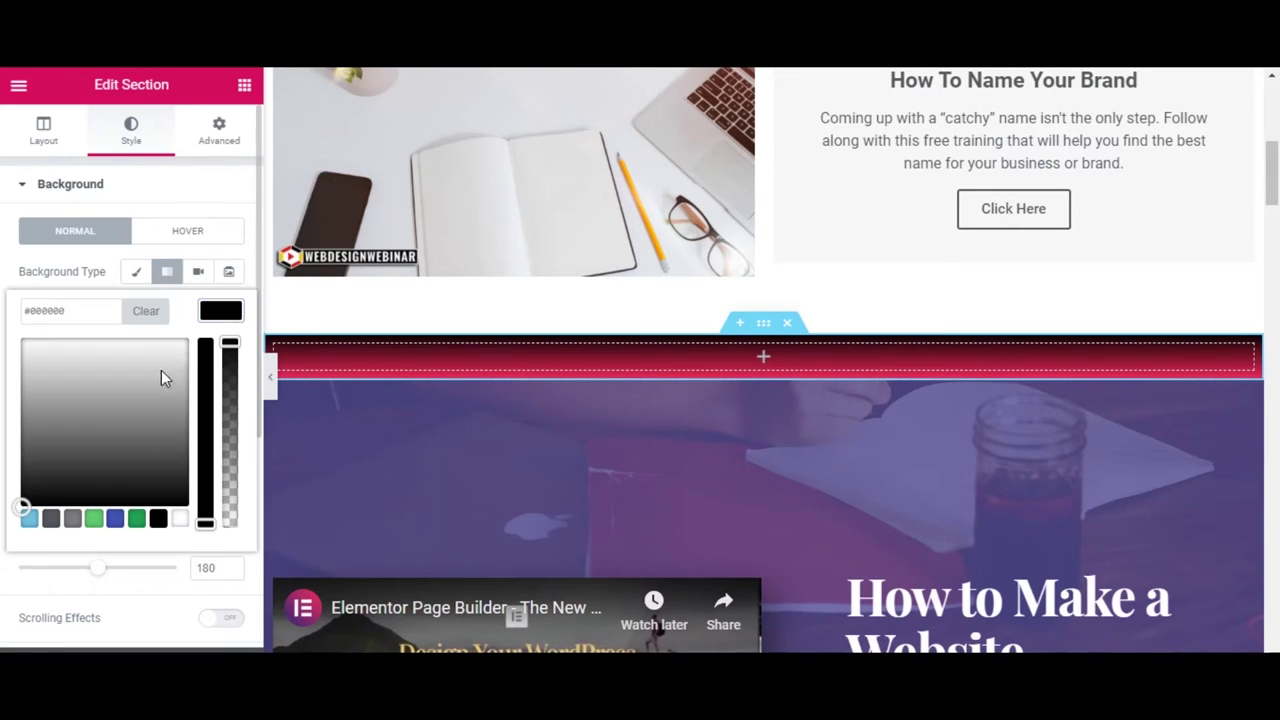
{"action": "left_click_drag", "start_coordinate": [20, 495], "coordinate": [22, 475]}
{"action": "left_click", "coordinate": [226, 311]}
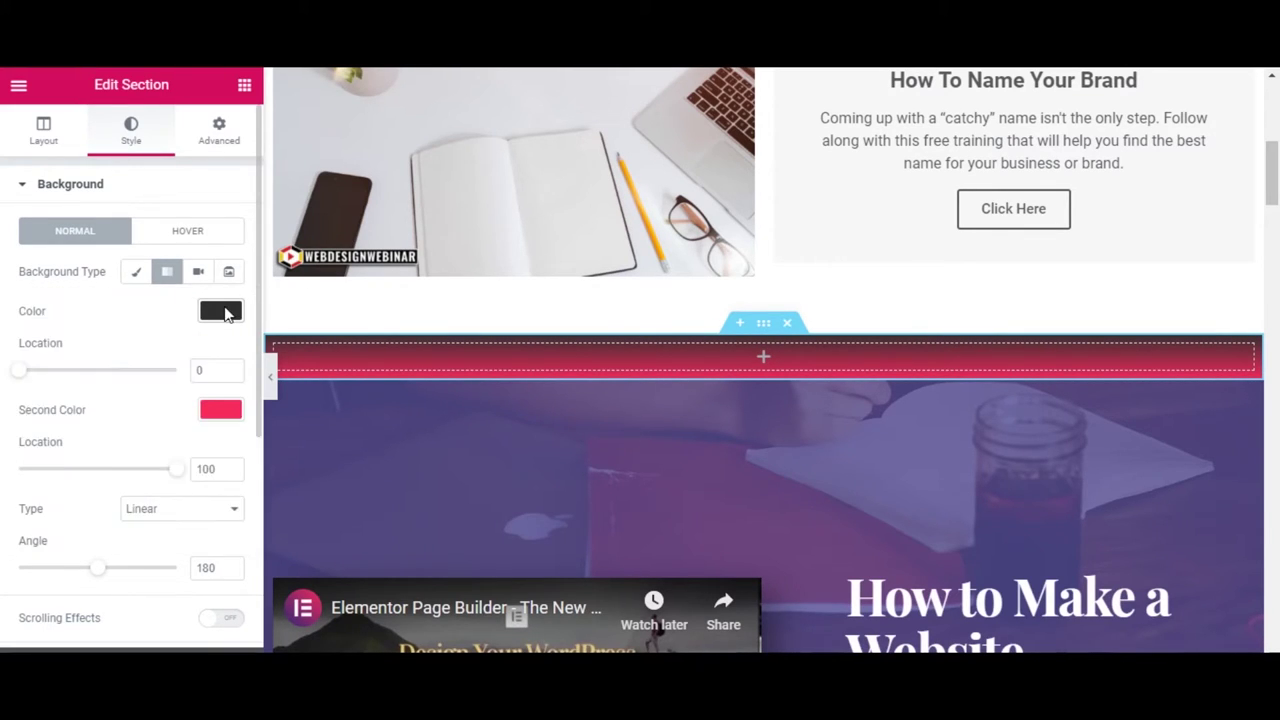
{"action": "left_click", "coordinate": [232, 315]}
{"action": "left_click", "coordinate": [230, 313]}
Set the second gradient color of the section's background to red #d00000
{"action": "left_click", "coordinate": [220, 409]}
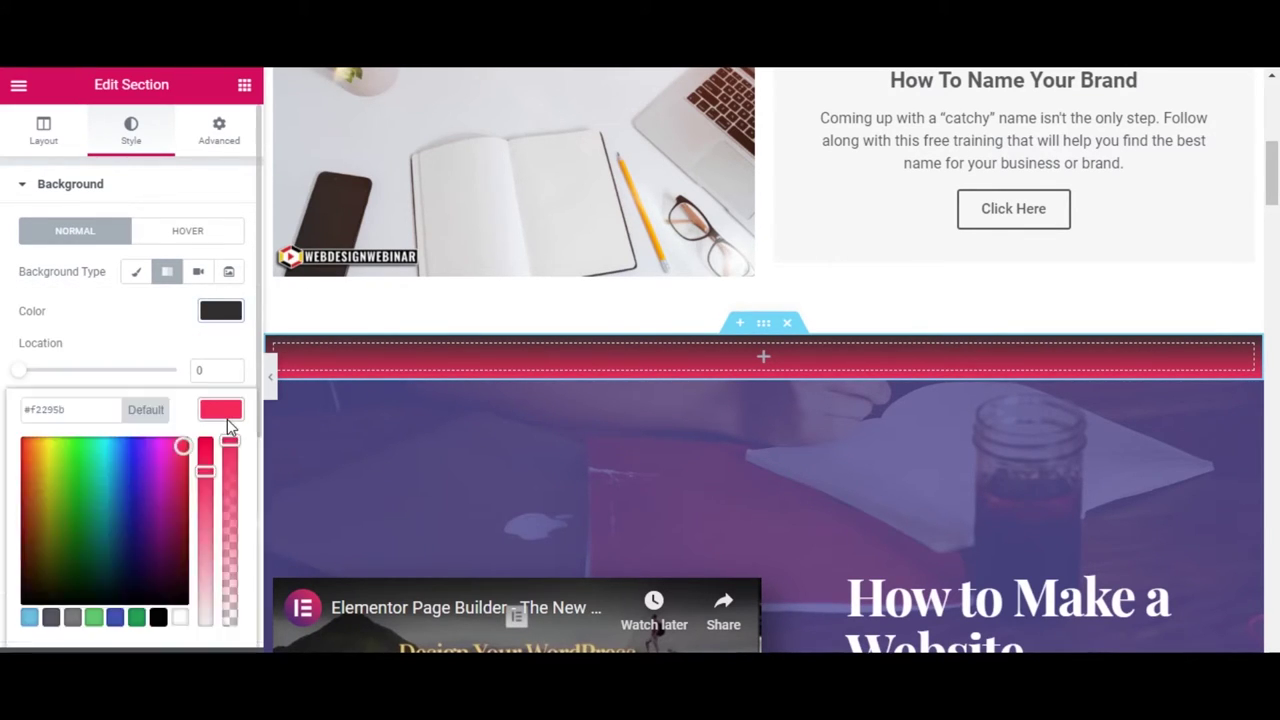
{"action": "scroll", "coordinate": [194, 551], "scroll_direction": "down", "scroll_amount": 2}
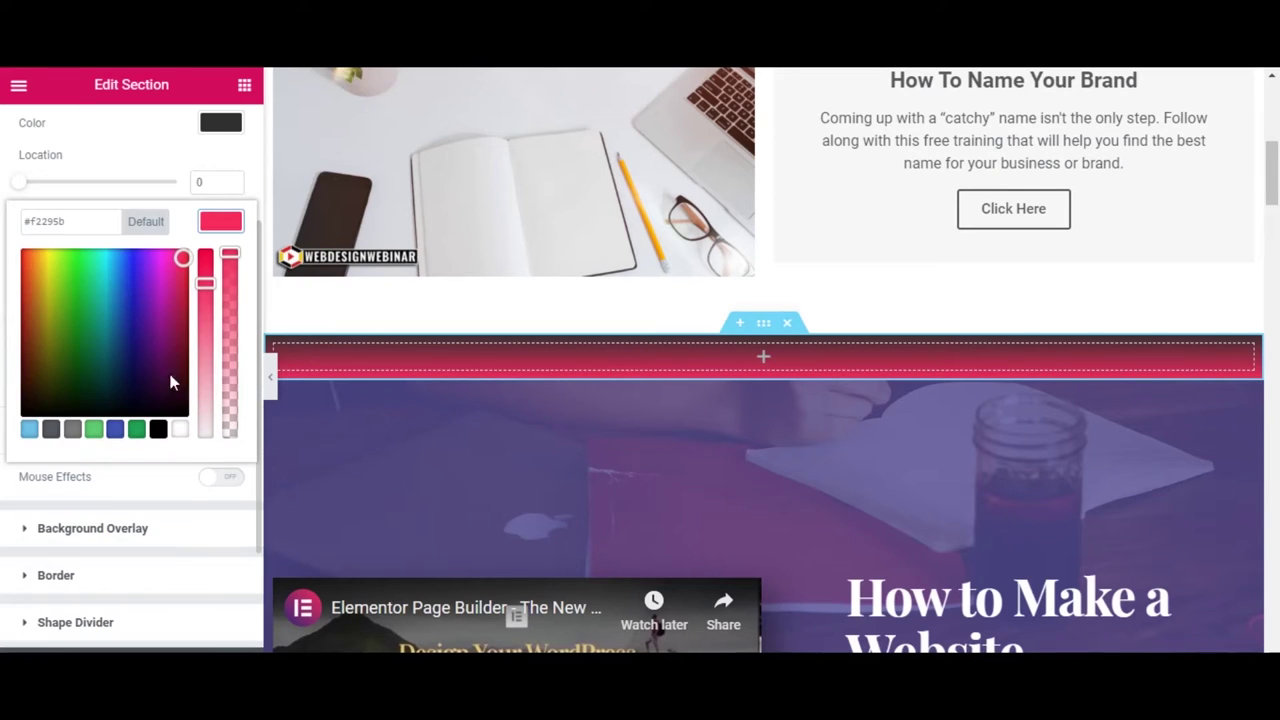
{"action": "left_click", "coordinate": [80, 214]}
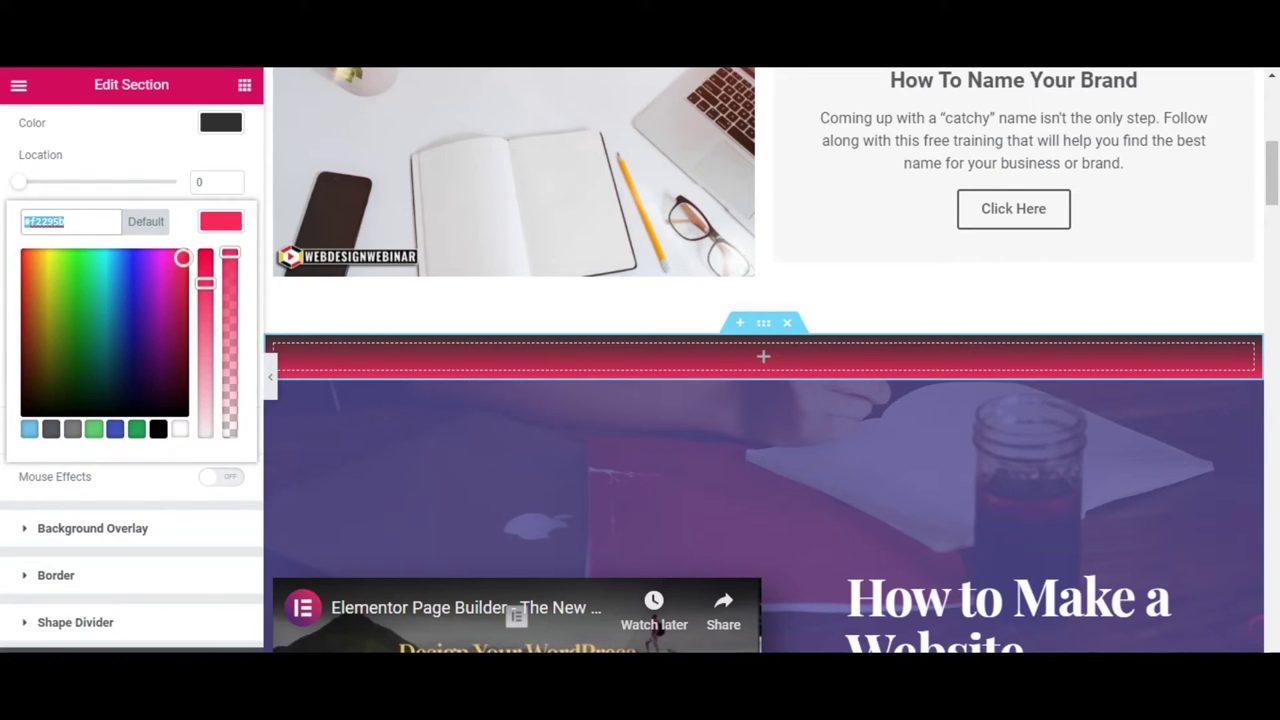
{"action": "type", "text": "#dd0000"}
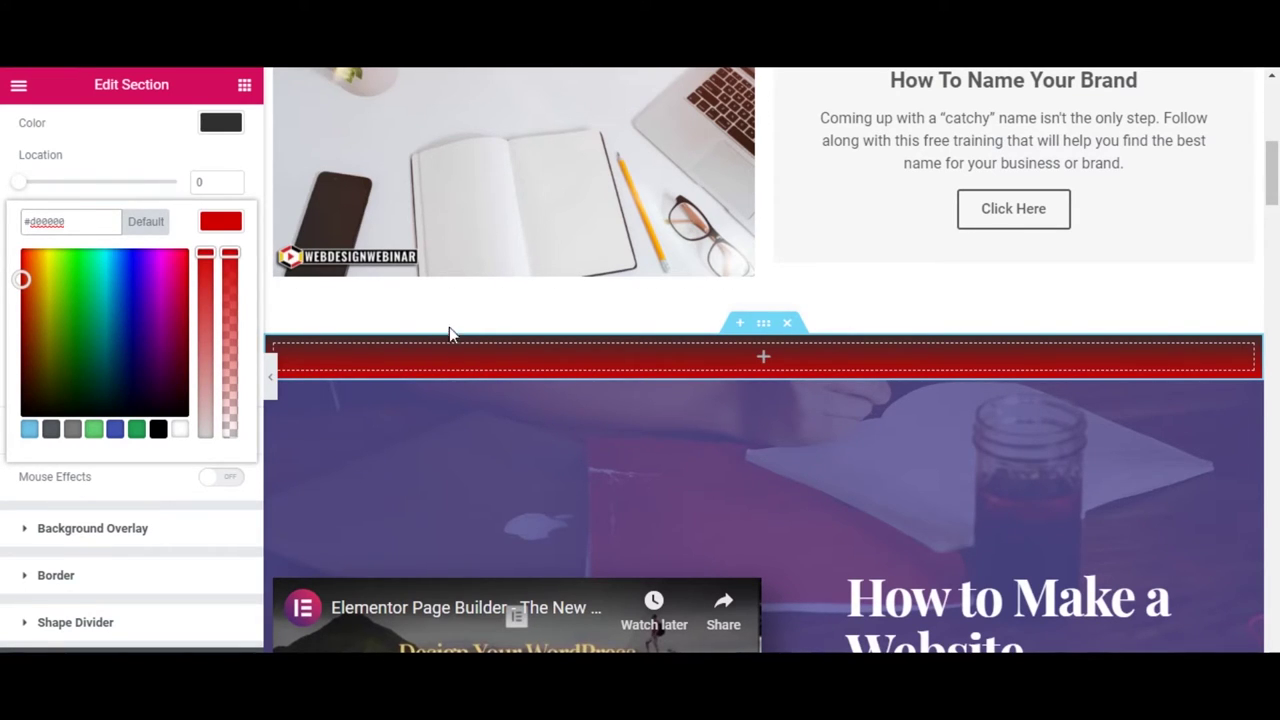
{"action": "left_click", "coordinate": [224, 233]}
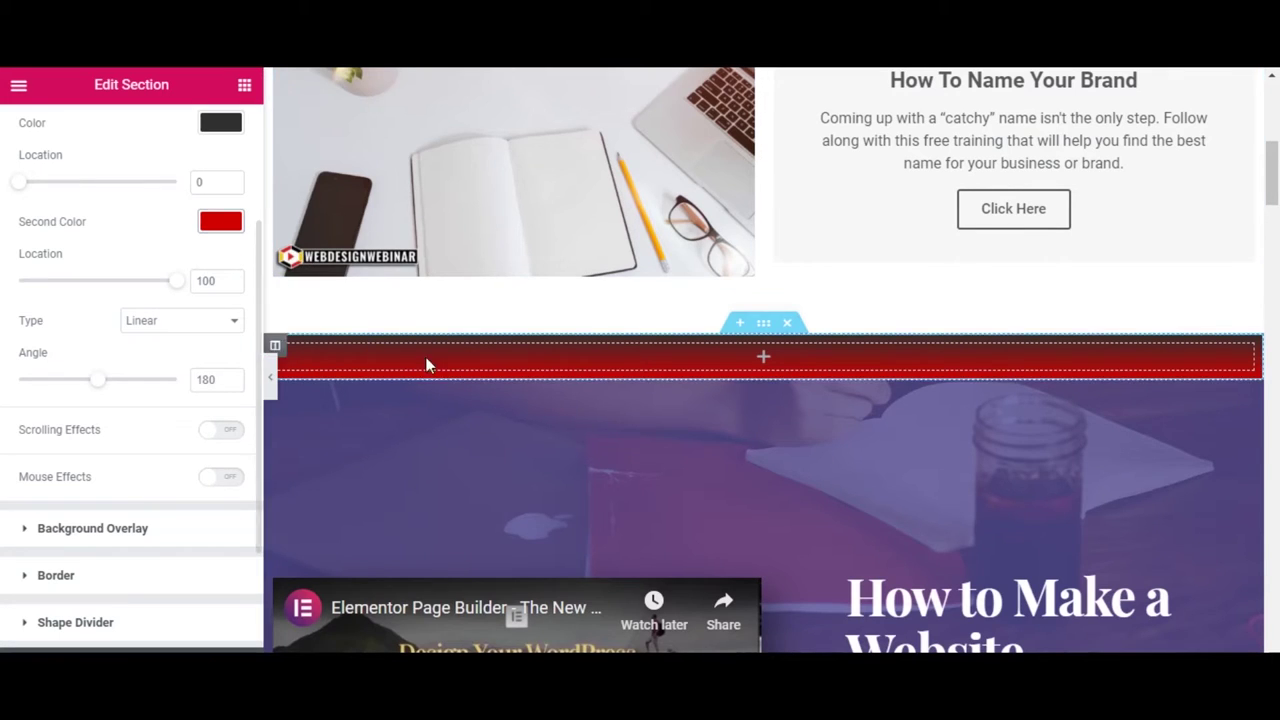
Add a Heading widget to the empty gradient section and center its alignment
{"action": "scroll", "coordinate": [545, 390], "scroll_direction": "up", "scroll_amount": 3}
{"action": "scroll", "coordinate": [188, 230], "scroll_direction": "up", "scroll_amount": 2}
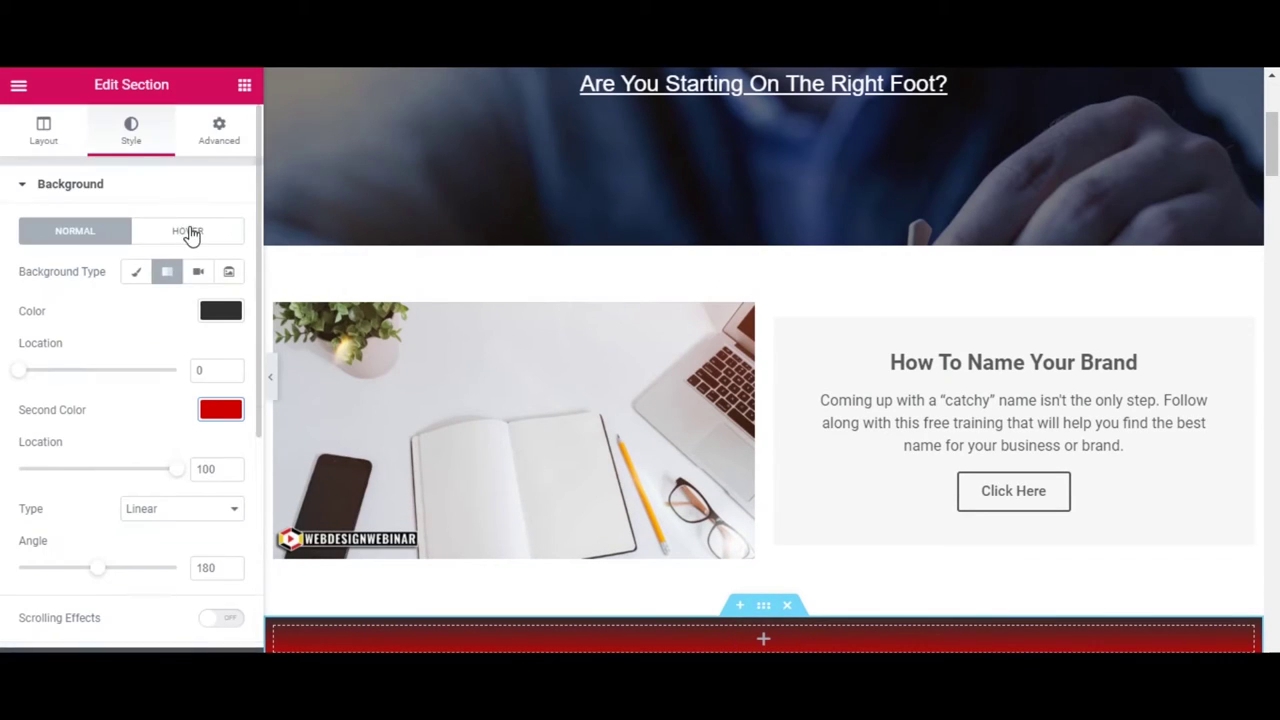
{"action": "left_click", "coordinate": [241, 90]}
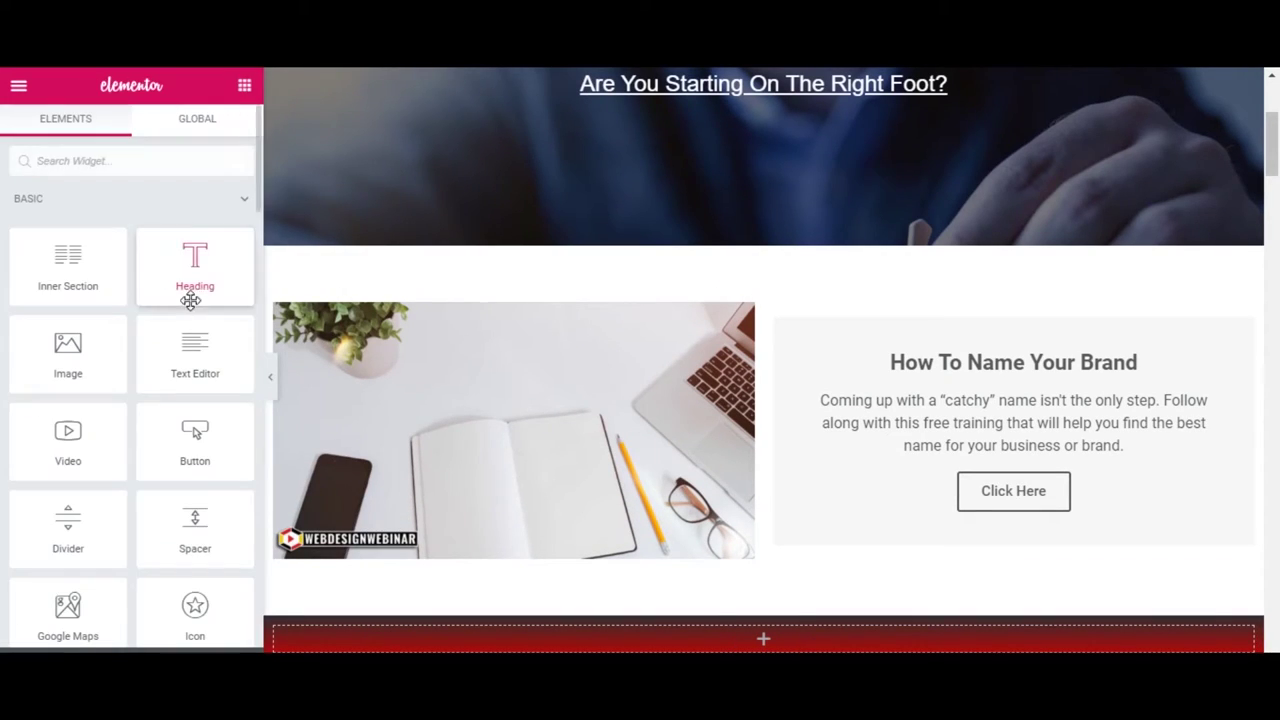
{"action": "left_click_drag", "start_coordinate": [195, 266], "coordinate": [779, 636]}
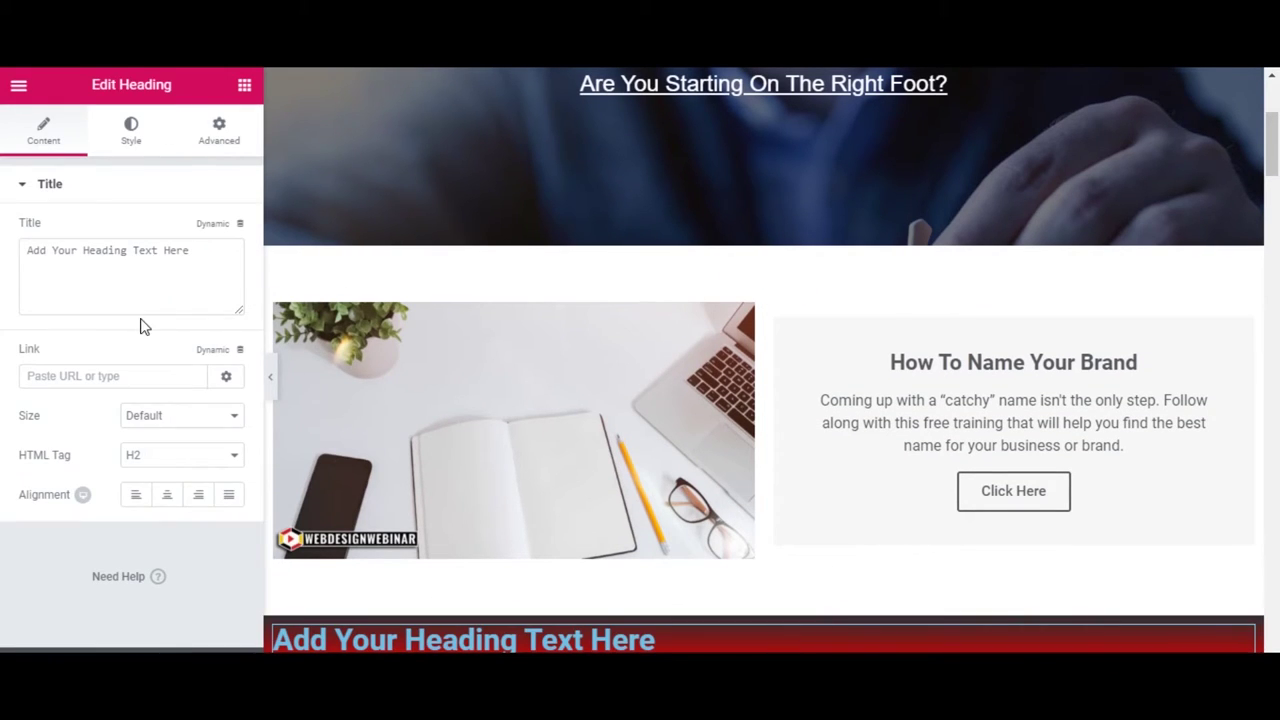
{"action": "left_click", "coordinate": [167, 494]}
Replace the new heading's title with "Naming A Business..."
{"action": "left_click", "coordinate": [199, 252]}
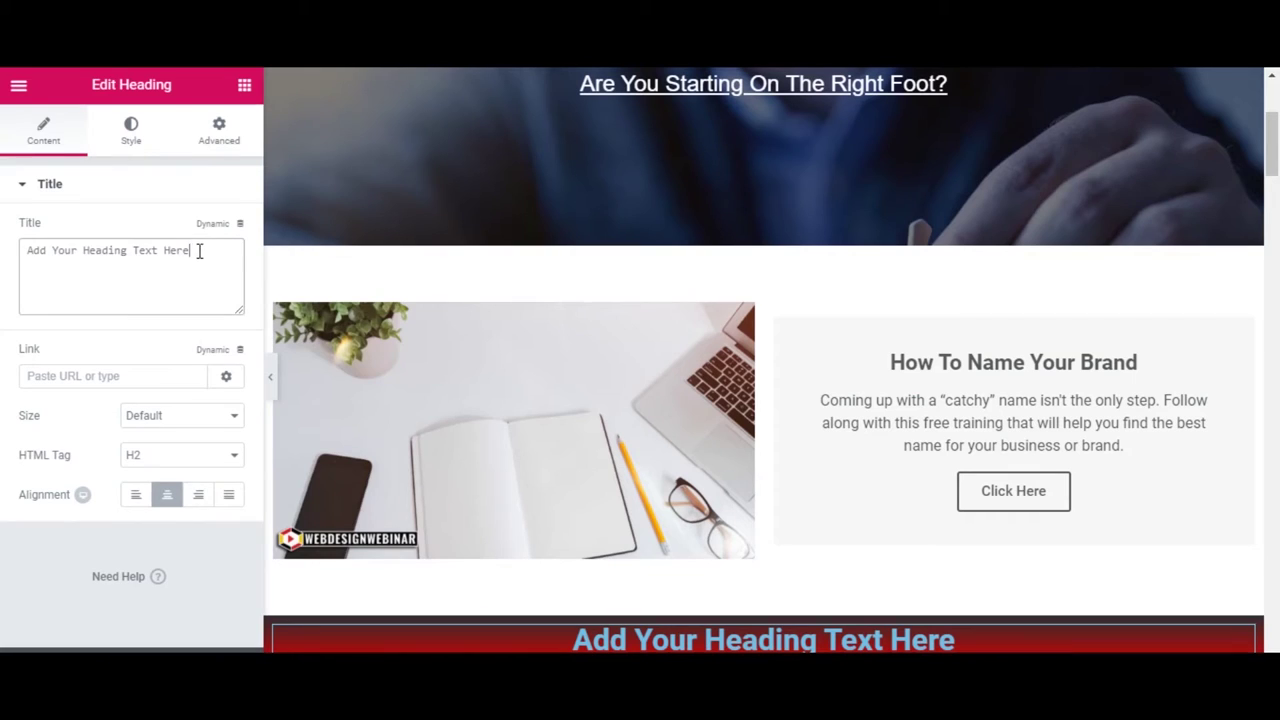
{"action": "key", "text": "ctrl+a"}
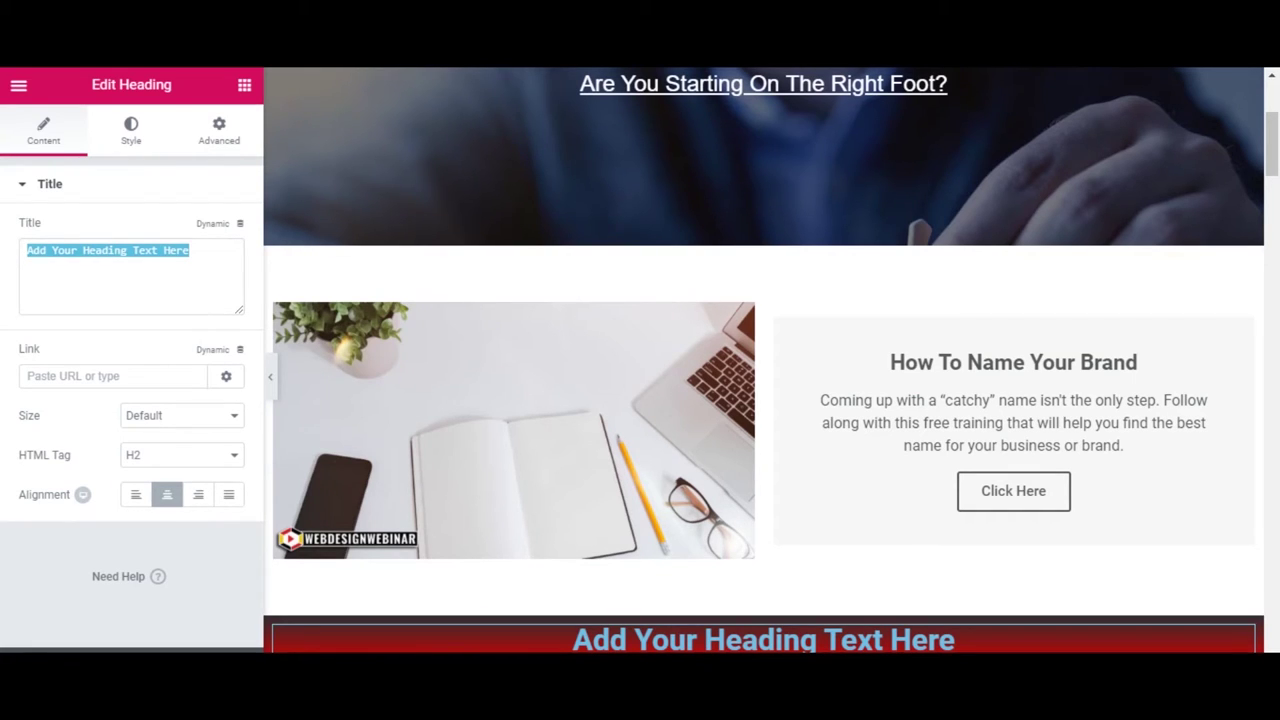
{"action": "left_click", "coordinate": [185, 254]}
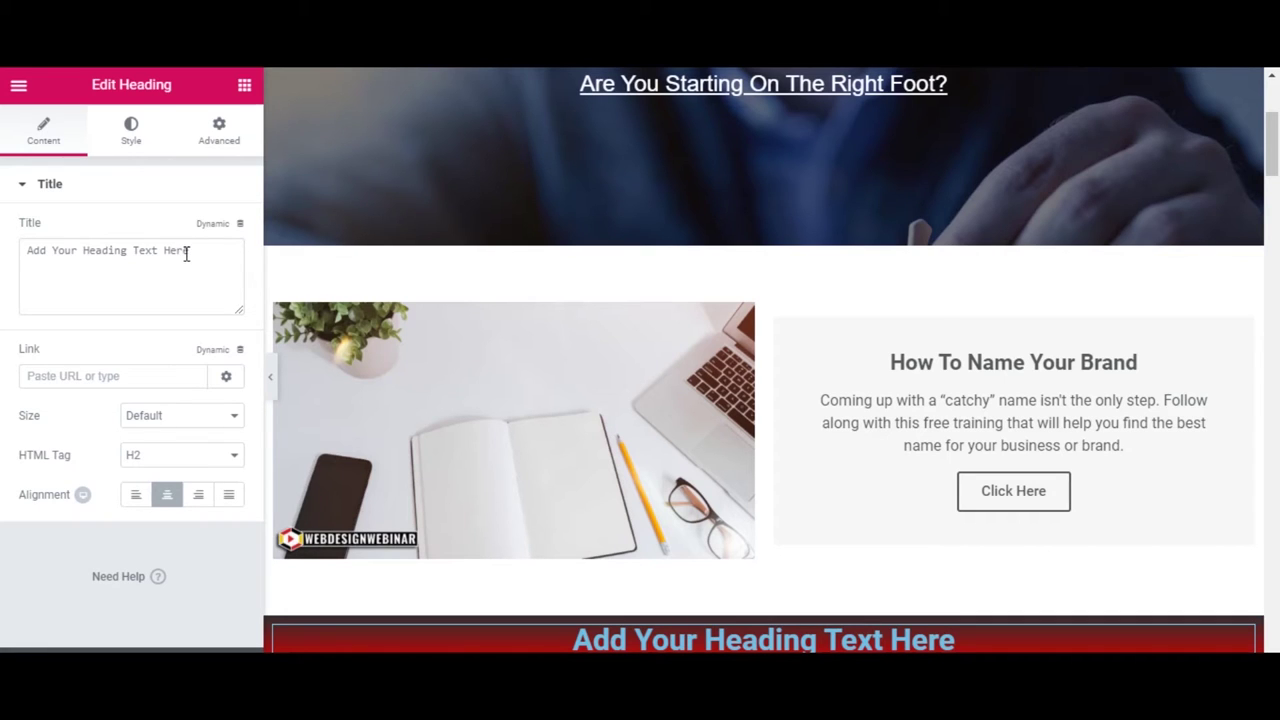
{"action": "key", "text": "ctrl+a"}
{"action": "type", "text": "Naming A Business..."}
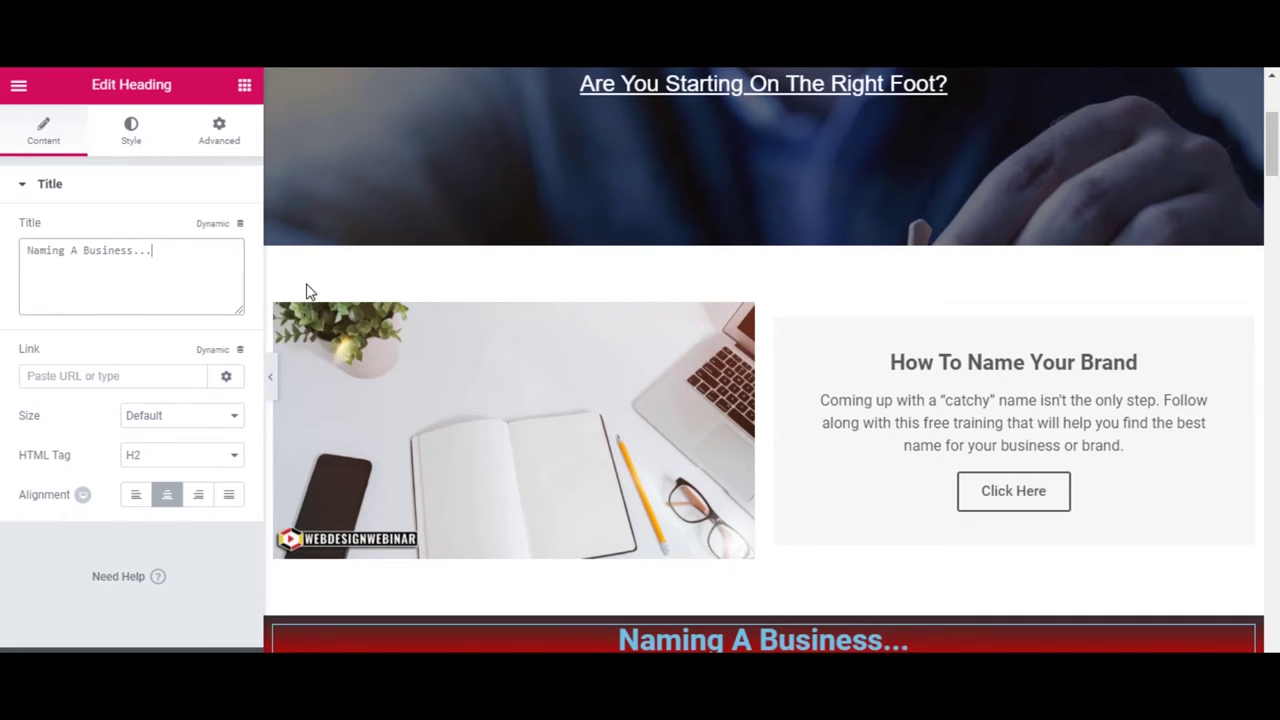
{"action": "scroll", "coordinate": [746, 492], "scroll_direction": "down", "scroll_amount": 3}
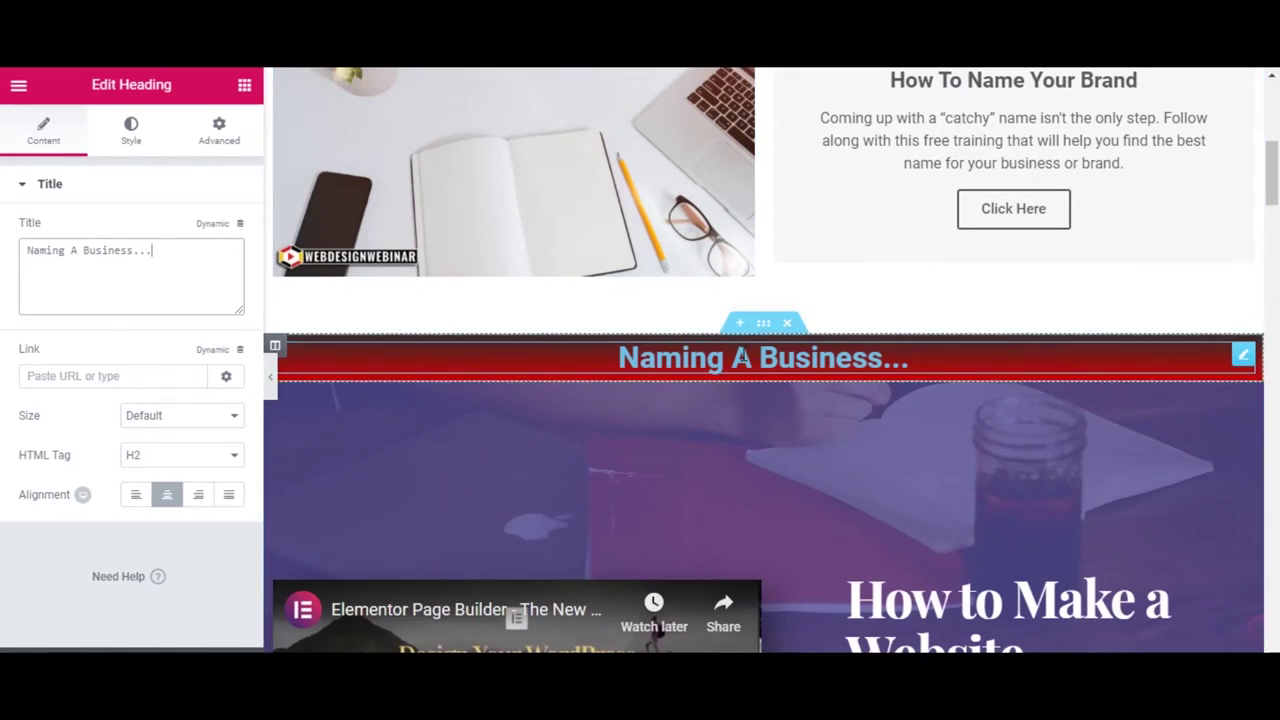
Set the gradient section's linked top and bottom margins to 0 px after trying 15 px
{"action": "left_click", "coordinate": [763, 333]}
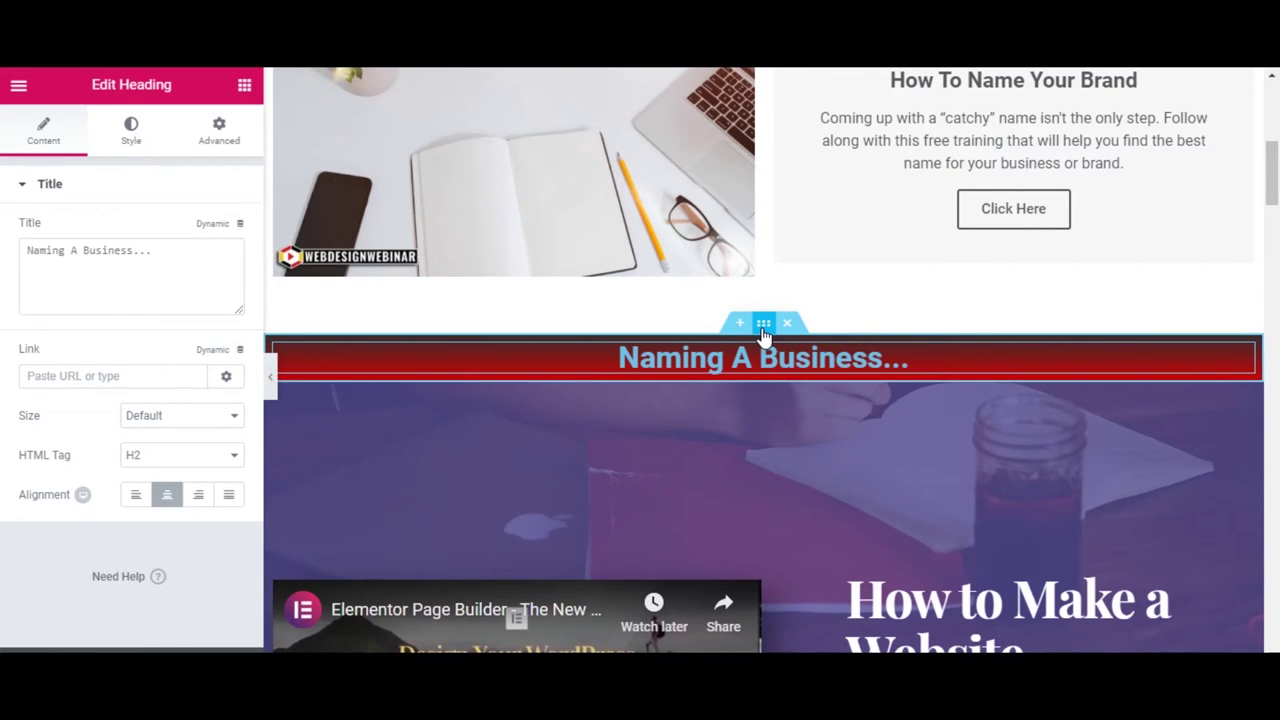
{"action": "left_click", "coordinate": [226, 145]}
{"action": "left_click", "coordinate": [51, 256]}
{"action": "type", "text": "4"}
{"action": "key", "text": "BackSpace"}
{"action": "type", "text": "15"}
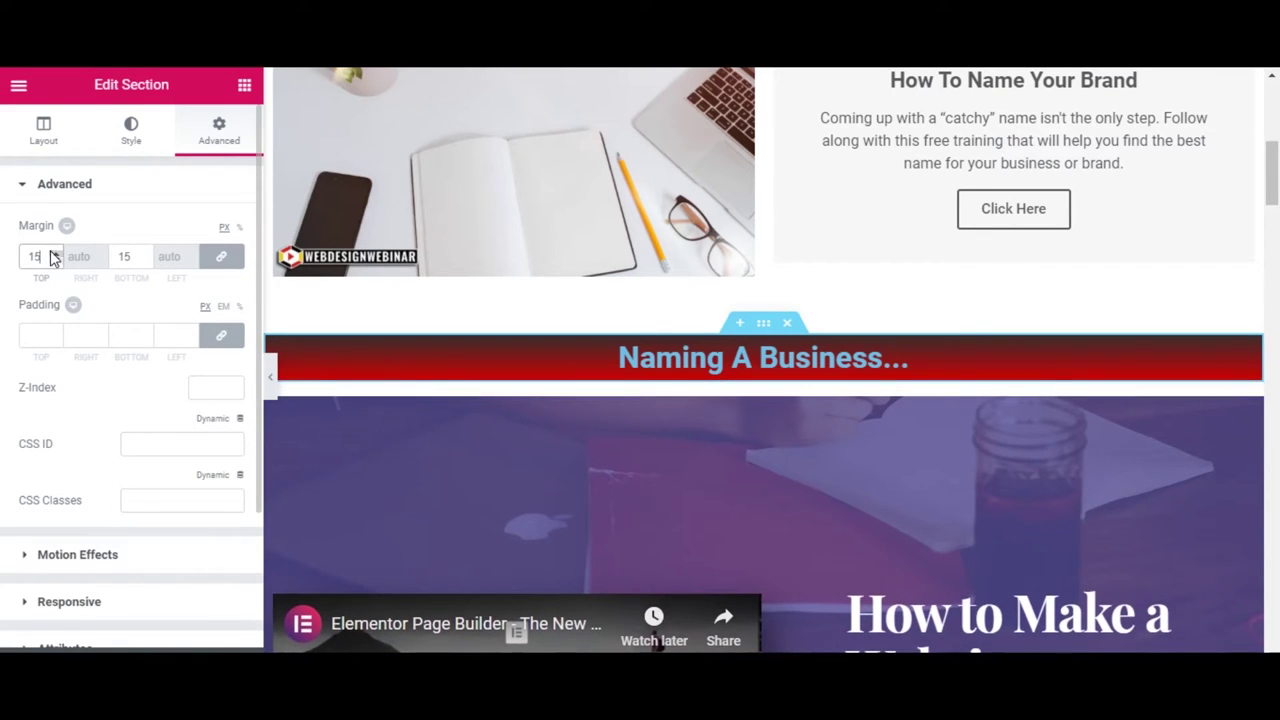
{"action": "double_click", "coordinate": [19, 256]}
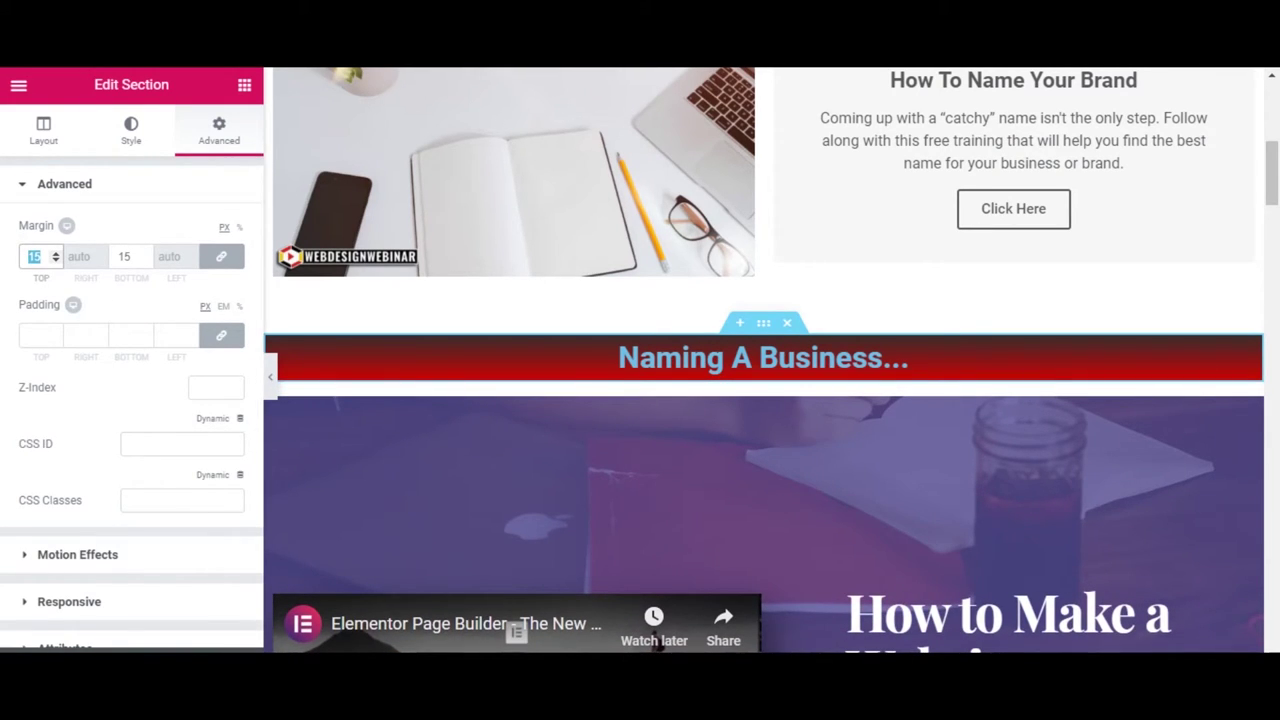
{"action": "type", "text": "0"}
Unlink the gradient section's padding values and set both the top and bottom padding to 50 px
{"action": "left_click", "coordinate": [221, 336]}
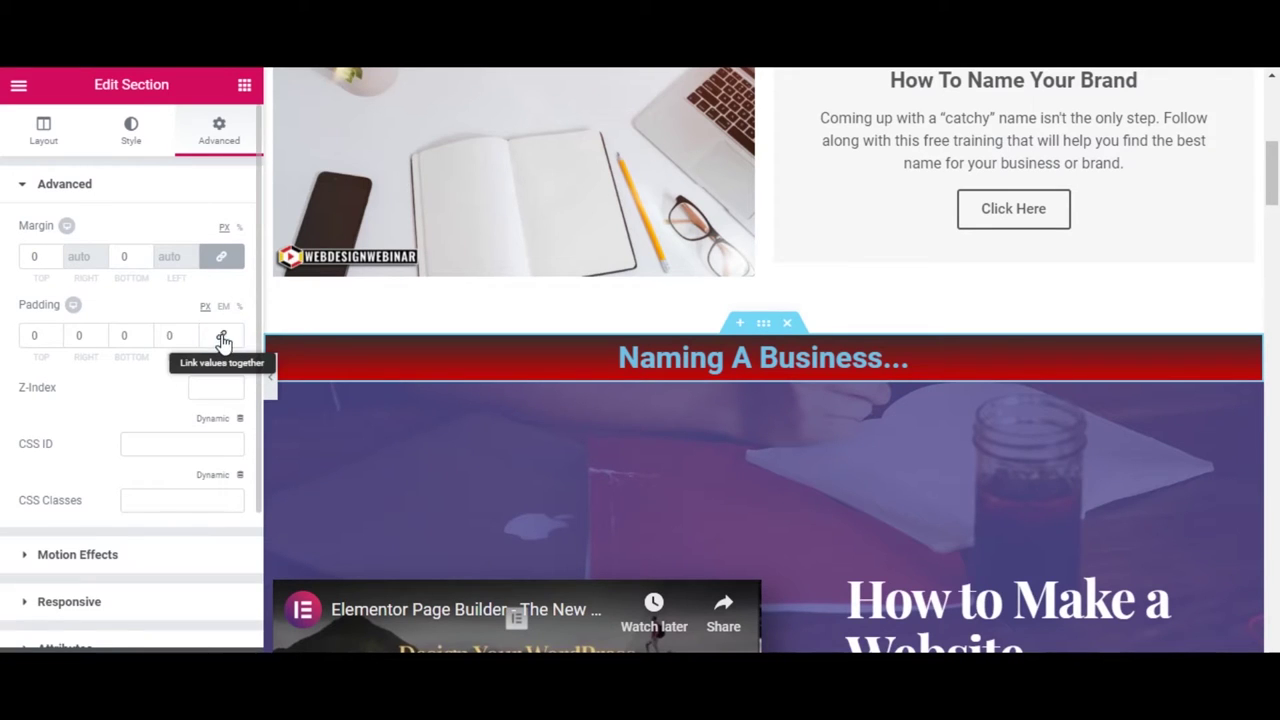
{"action": "left_click", "coordinate": [56, 334]}
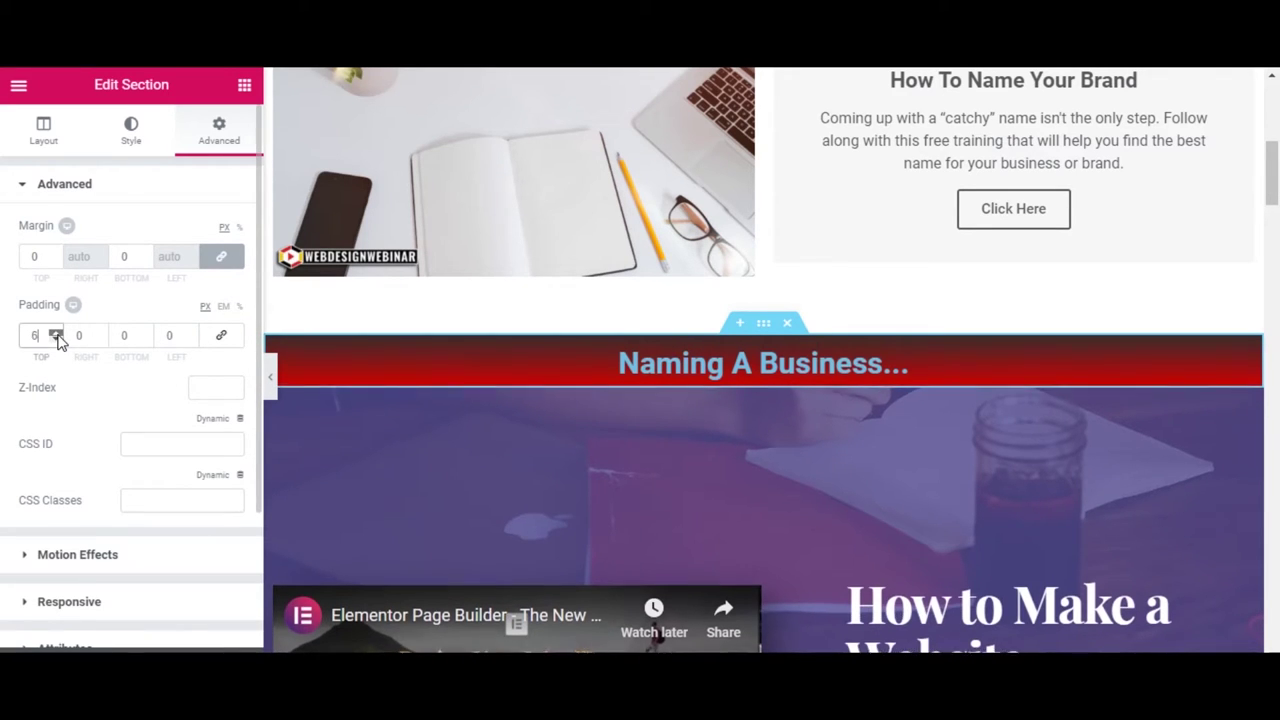
{"action": "left_click", "coordinate": [56, 333]}
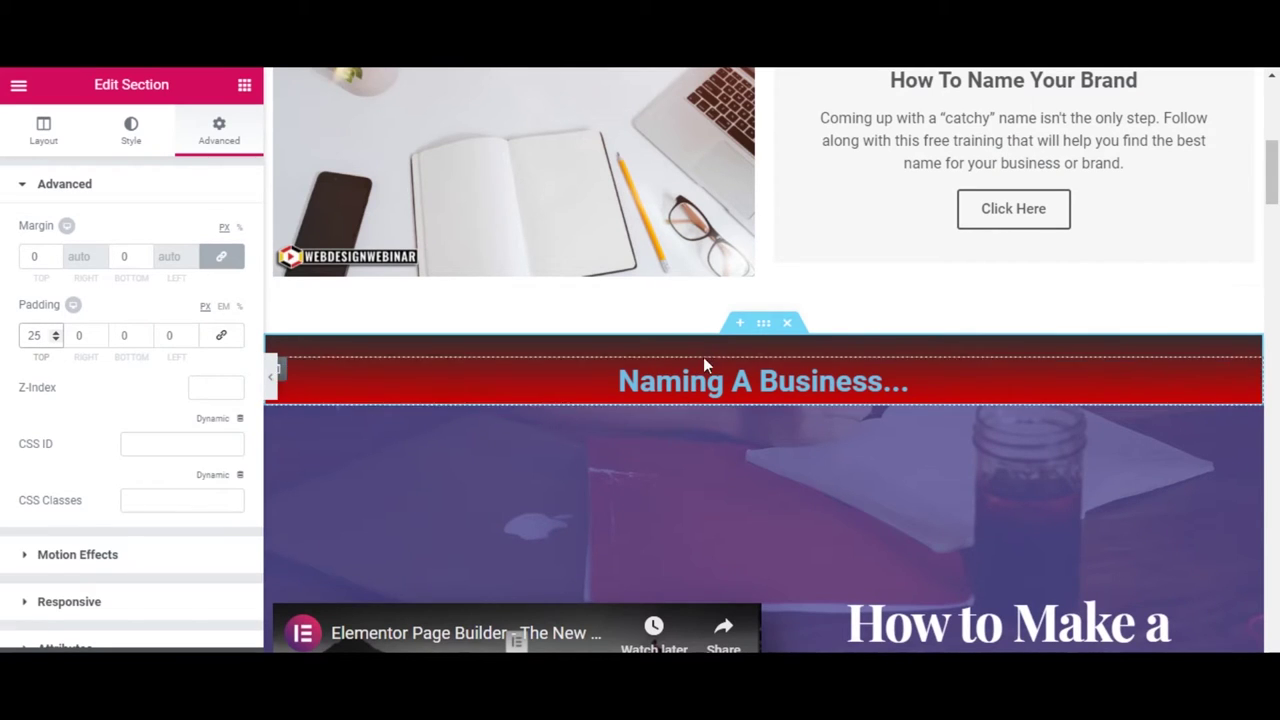
{"action": "scroll", "coordinate": [754, 255], "scroll_direction": "up", "scroll_amount": 2}
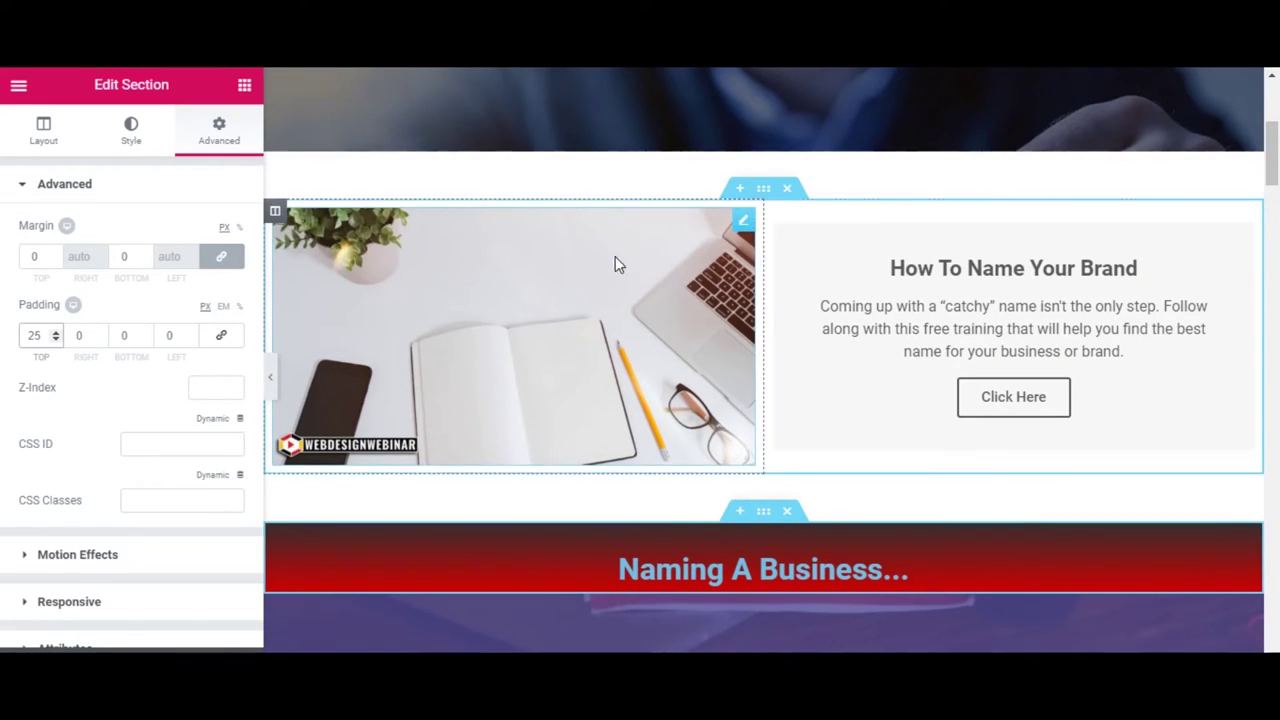
{"action": "scroll", "coordinate": [946, 294], "scroll_direction": "down", "scroll_amount": 3}
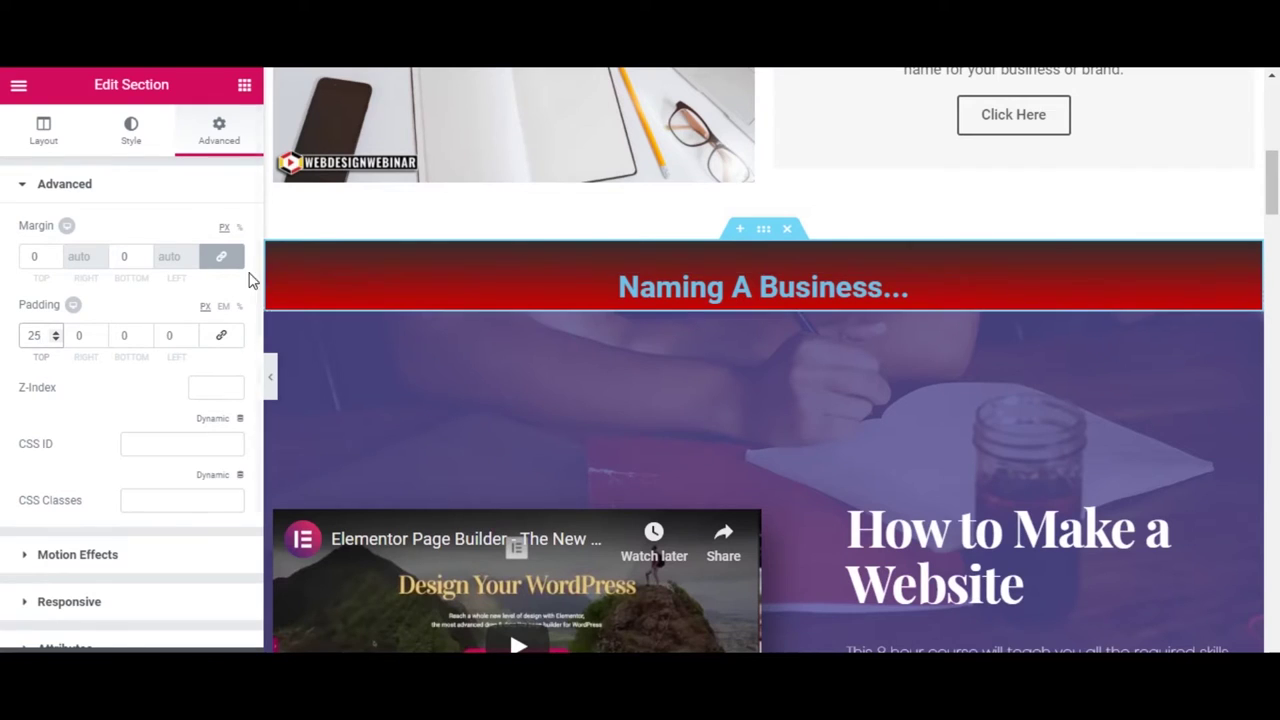
{"action": "left_click", "coordinate": [55, 333]}
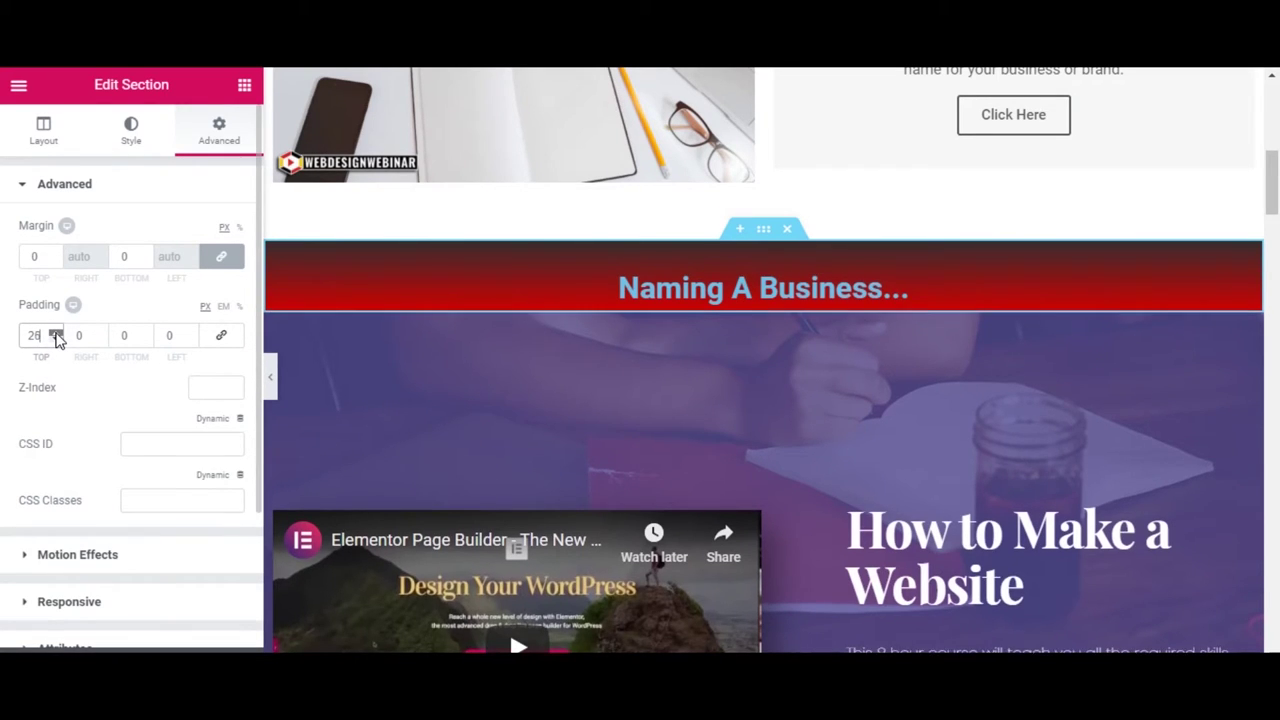
{"action": "left_click", "coordinate": [55, 333]}
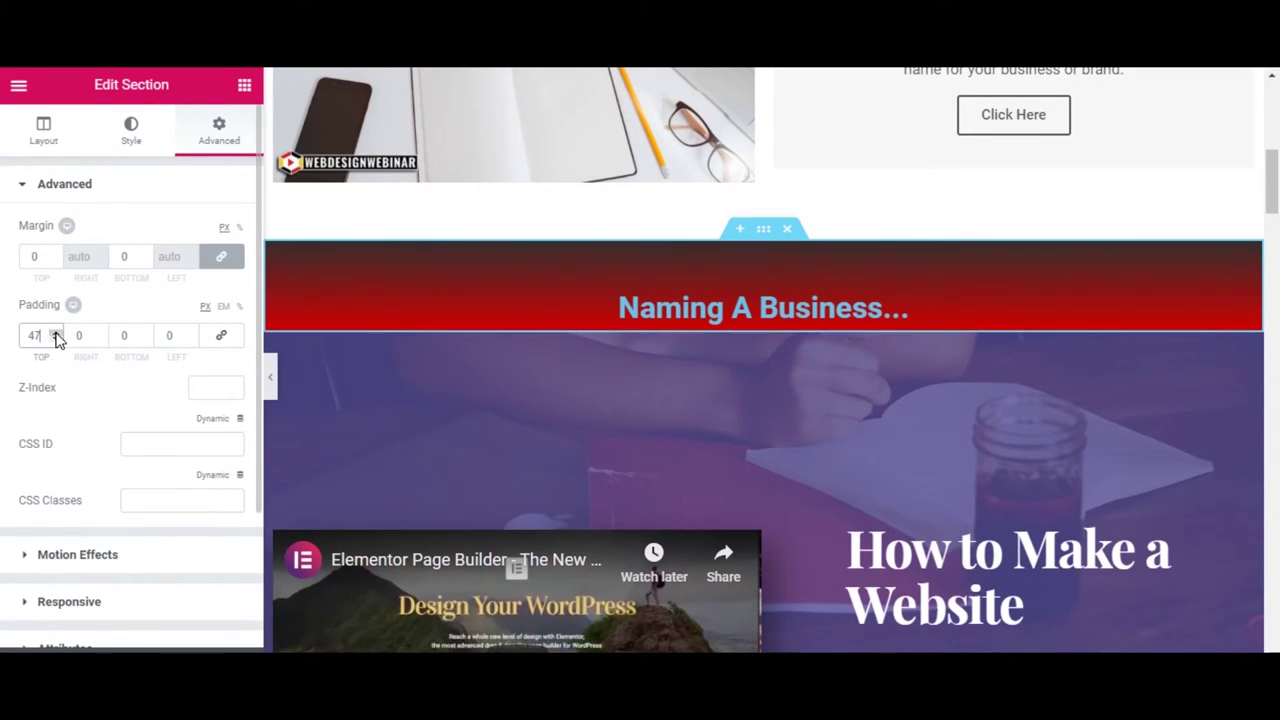
{"action": "left_click", "coordinate": [123, 335]}
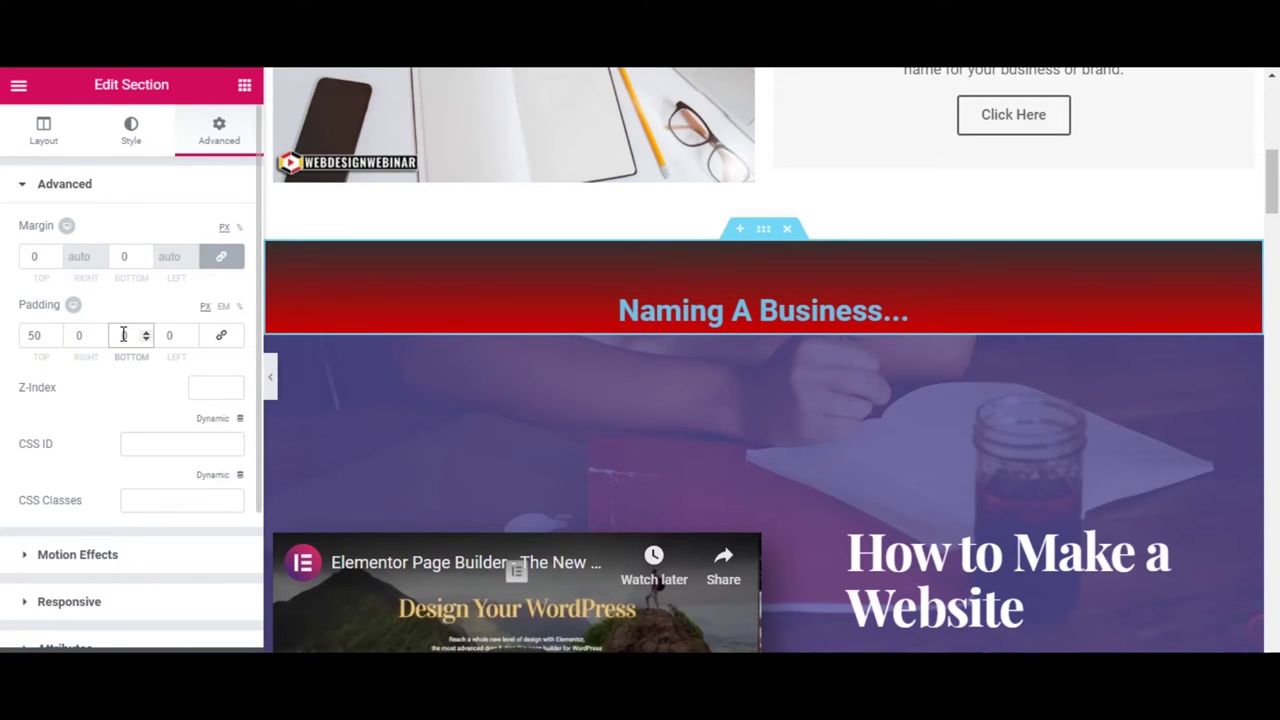
{"action": "type", "text": "50"}
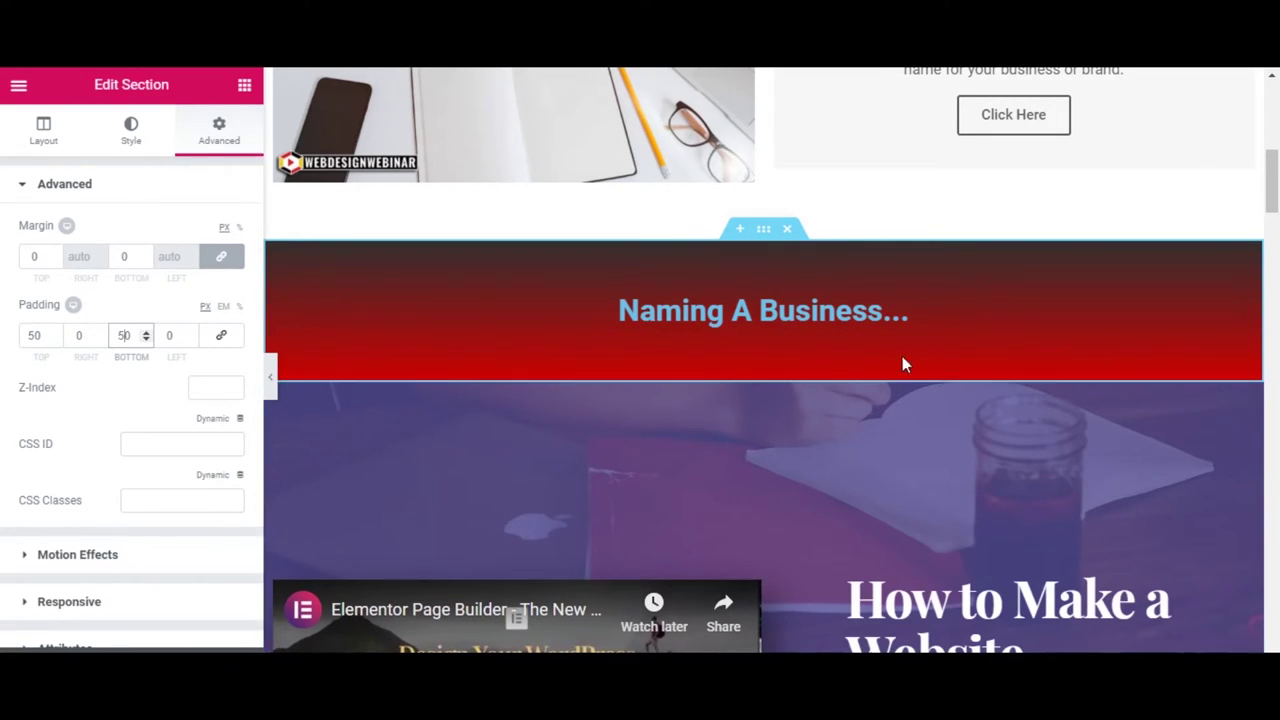
Change the text color of the "Naming A Business..." heading to white, #ffffff
{"action": "left_click", "coordinate": [772, 320]}
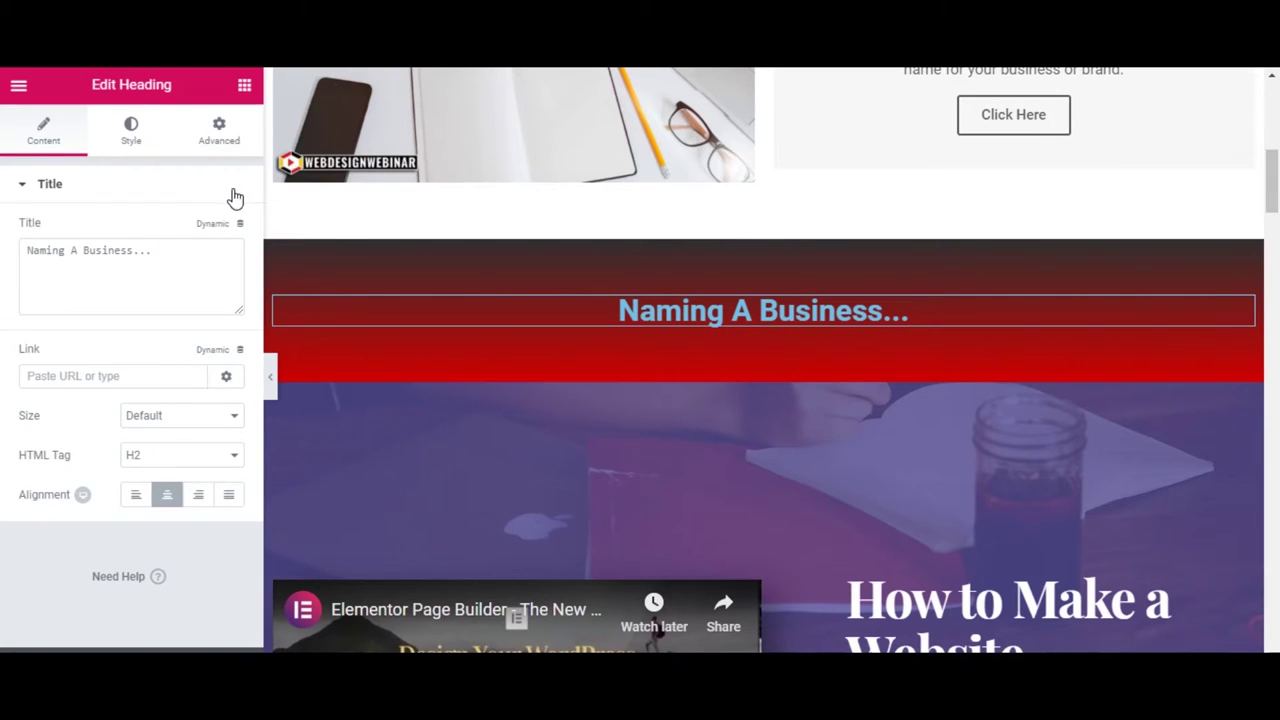
{"action": "left_click", "coordinate": [134, 130]}
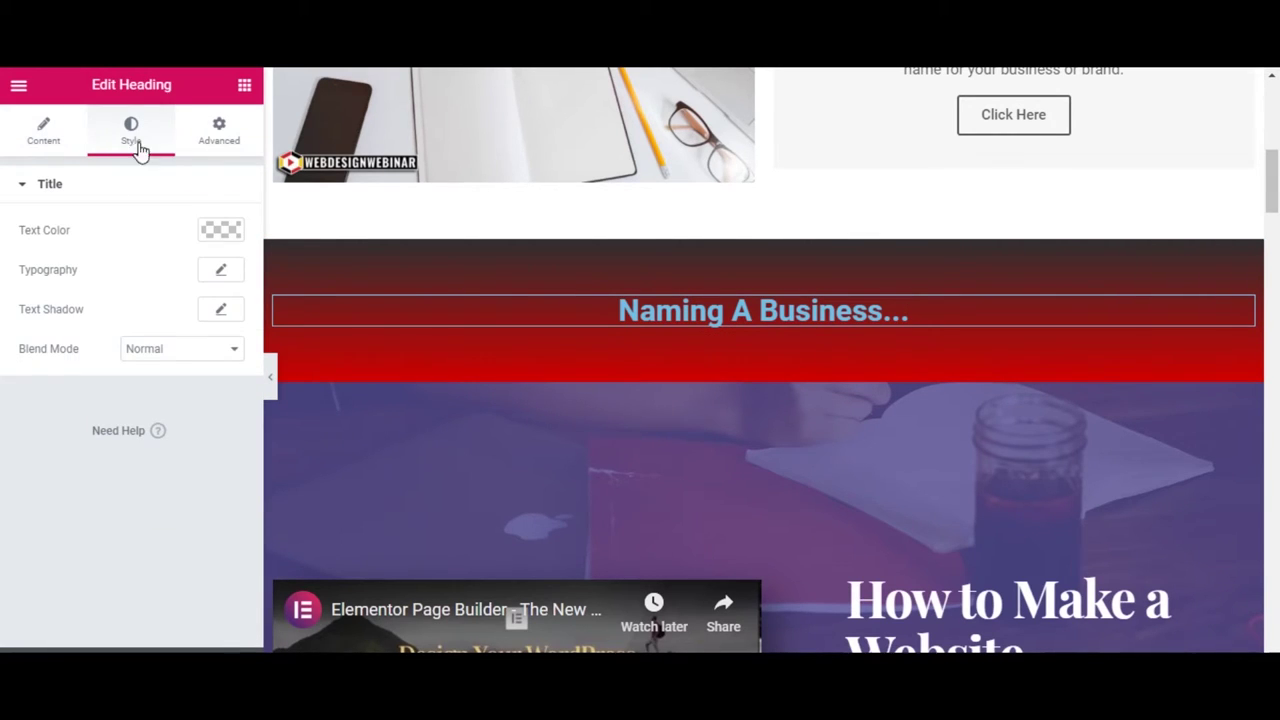
{"action": "left_click", "coordinate": [234, 230]}
{"action": "left_click_drag", "start_coordinate": [22, 425], "coordinate": [11, 214]}
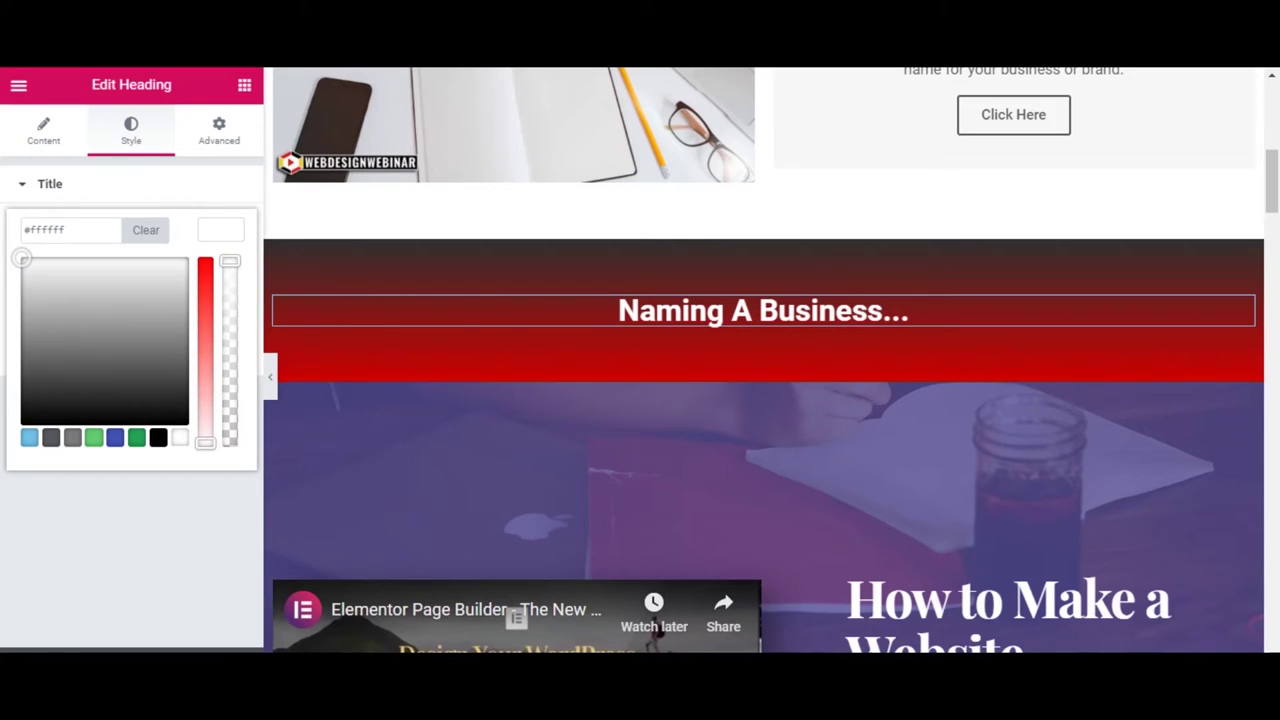
{"action": "left_click", "coordinate": [220, 232]}
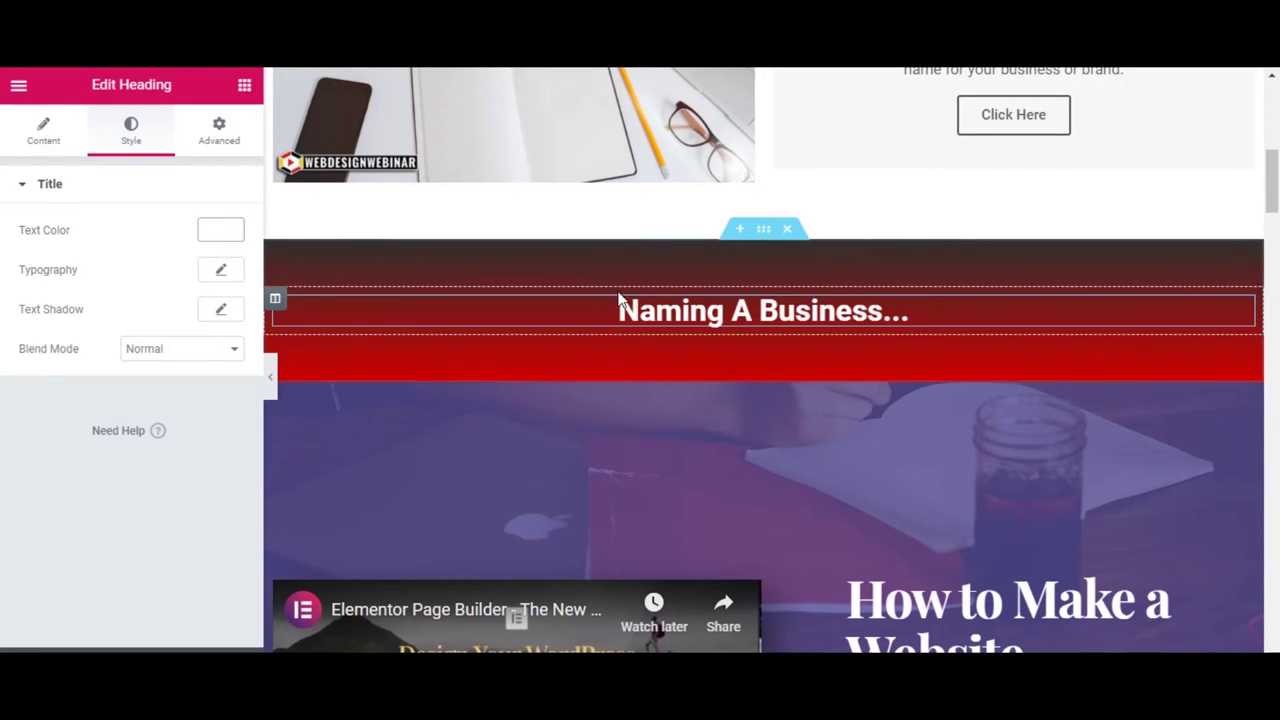
{"action": "scroll", "coordinate": [640, 290], "scroll_direction": "up", "scroll_amount": 3}
{"action": "scroll", "coordinate": [651, 290], "scroll_direction": "up", "scroll_amount": 3}
{"action": "scroll", "coordinate": [651, 290], "scroll_direction": "down", "scroll_amount": 5}
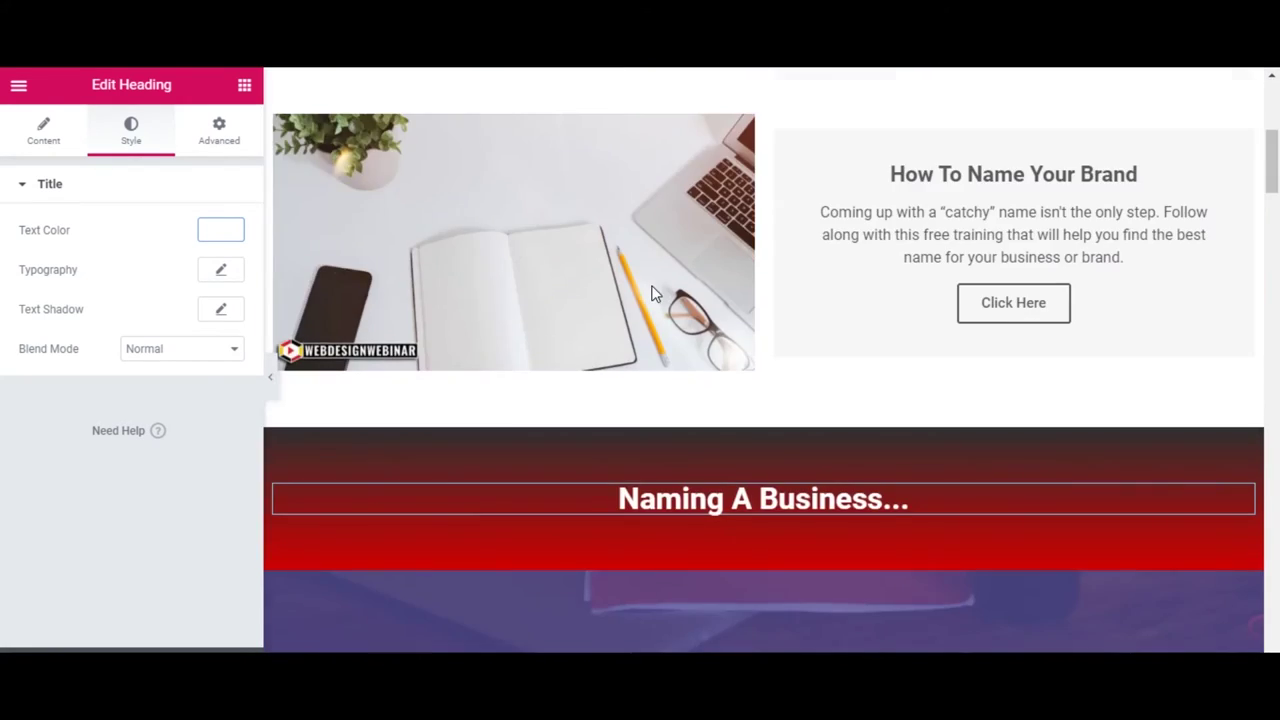
{"action": "scroll", "coordinate": [651, 287], "scroll_direction": "up", "scroll_amount": 4}
{"action": "scroll", "coordinate": [651, 287], "scroll_direction": "down", "scroll_amount": 8}
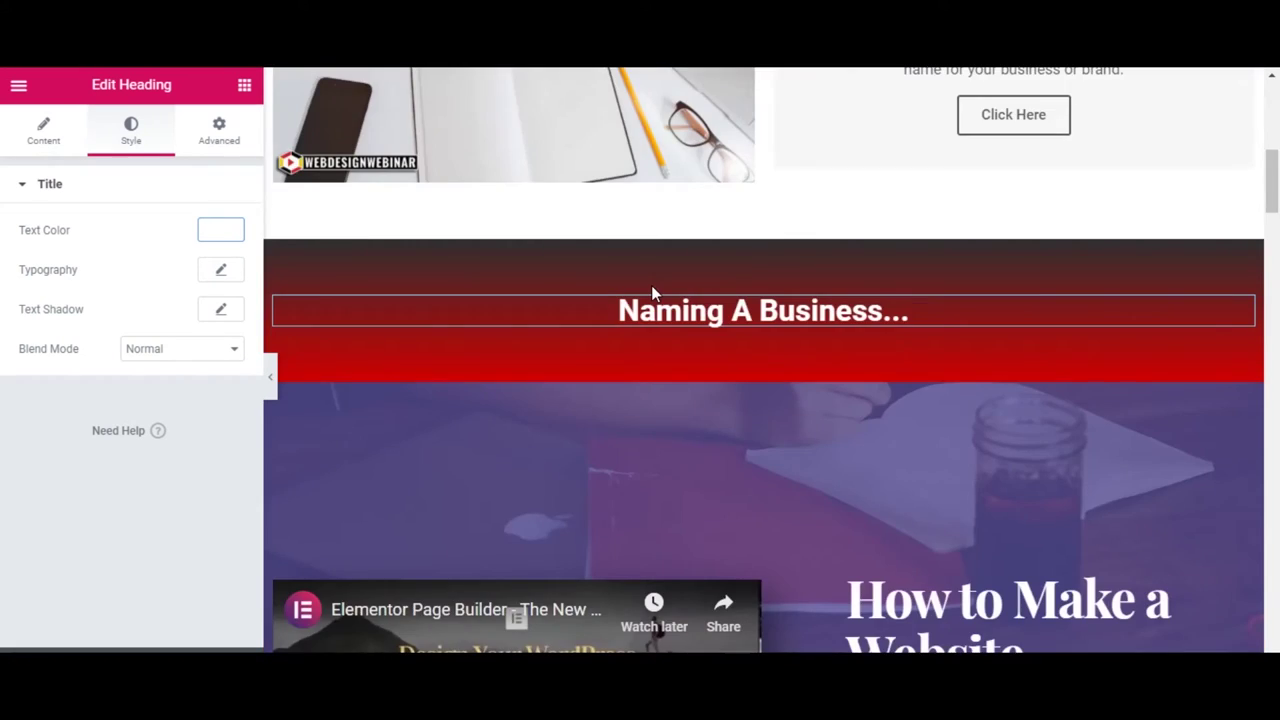
{"action": "scroll", "coordinate": [651, 287], "scroll_direction": "up", "scroll_amount": 3}
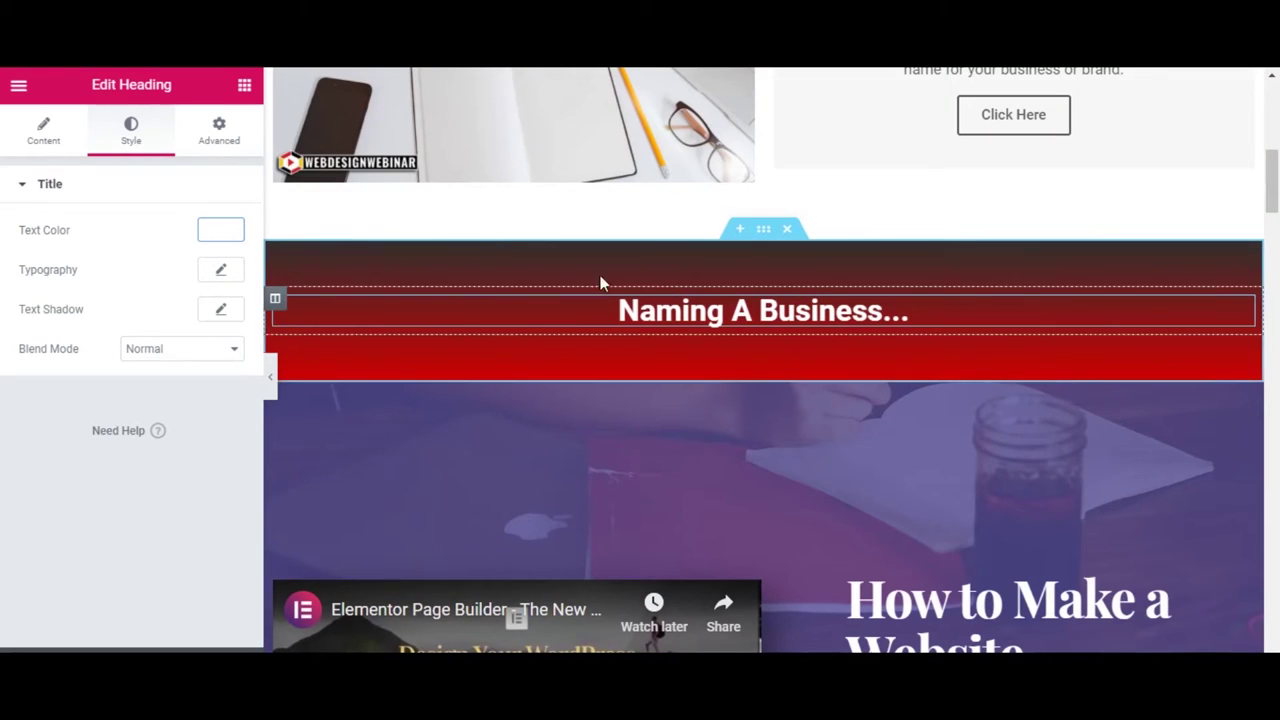
Add a text editor widget below the "Naming A Business..." heading and replace its placeholder with the paragraphs beginning "Your website name is very important."
{"action": "left_click", "coordinate": [244, 86]}
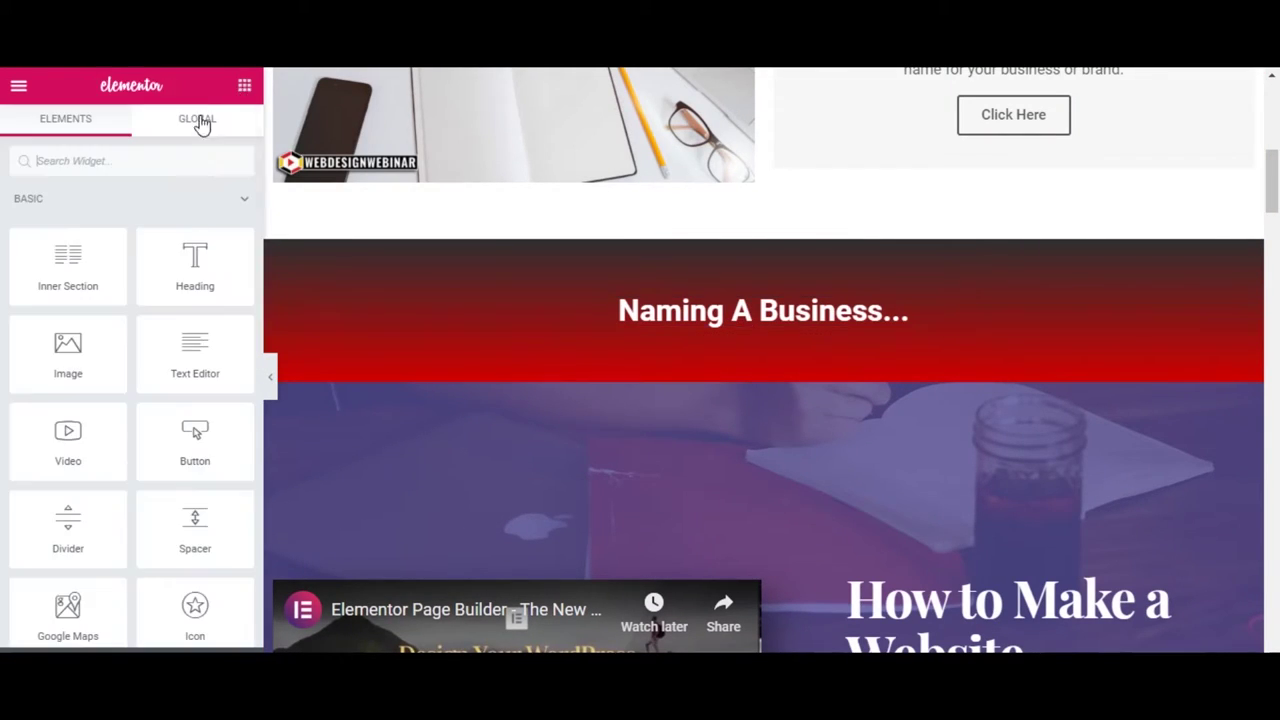
{"action": "left_click_drag", "start_coordinate": [195, 350], "coordinate": [727, 319]}
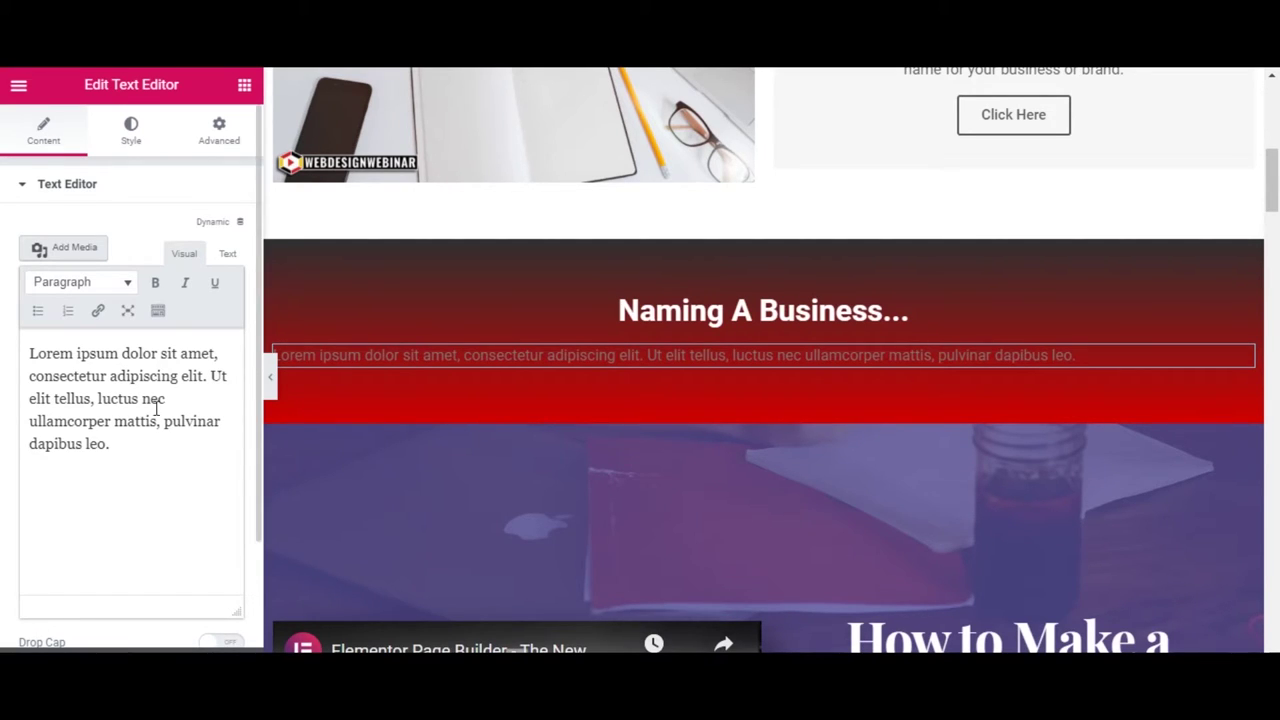
{"action": "left_click_drag", "start_coordinate": [150, 446], "coordinate": [30, 355]}
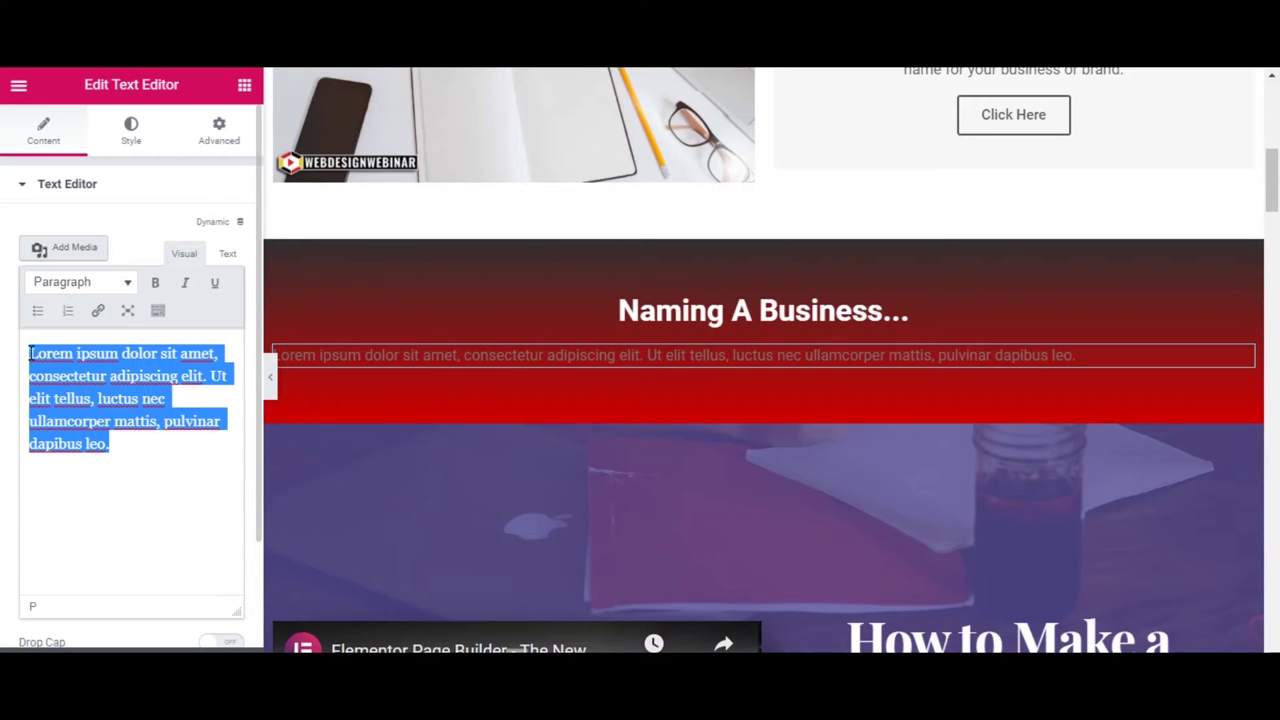
{"action": "type", "text": "Your website name is very important. But, naming a business and keeping your domain & social media handles in mind, could be the most important part of your marketing.  A domain name is like a virtual identification card. It's a way for people to verify your online presence. Many mistakenly believe having a bad domain name is better than not having one at all, which couldn't be further from the truth.  Having a bad domain name can backfire and even cause you to lose customers and/or visitors. Having a bad domain name makes you look unprofessional while a good domain name leaves a positive impression and fosters a feeling of trust within your visitors.  A well-chosen domain name will also allow your website to rank higher in search engine results, which in turn allows your site to be seen by even more people."}
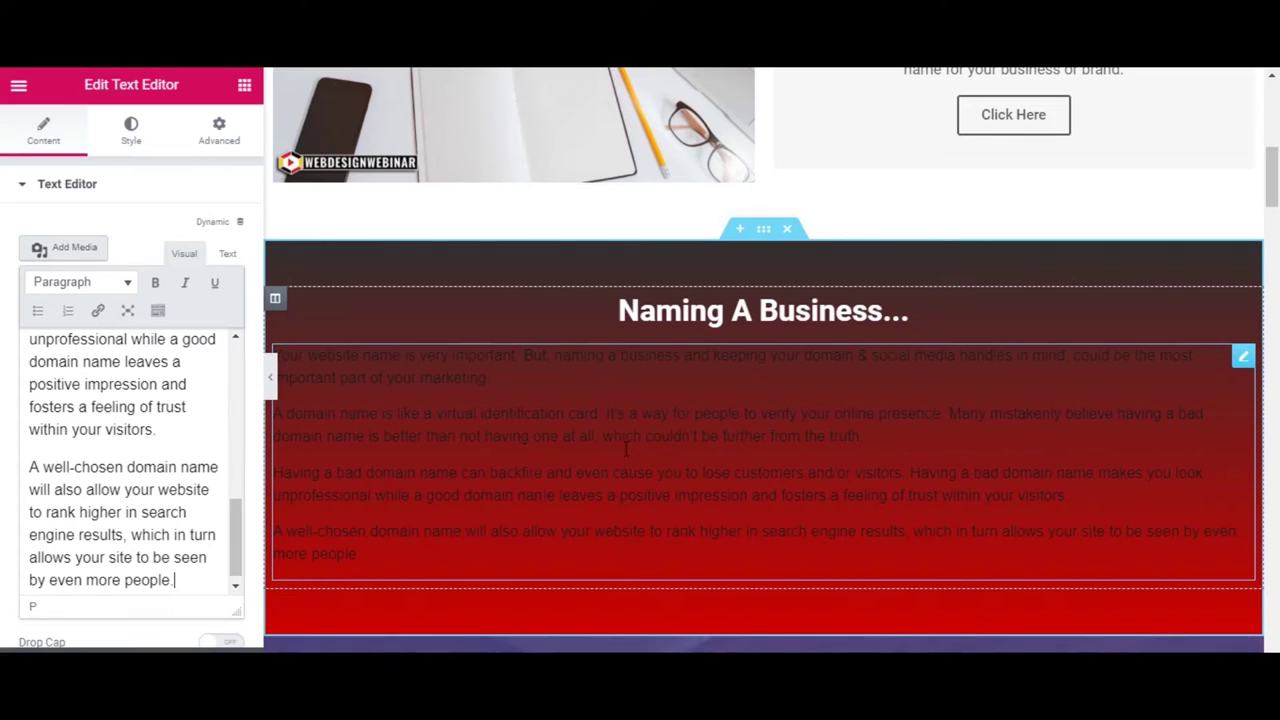
Change the text color of the "Naming A Business..." heading to black
{"action": "left_click", "coordinate": [706, 312]}
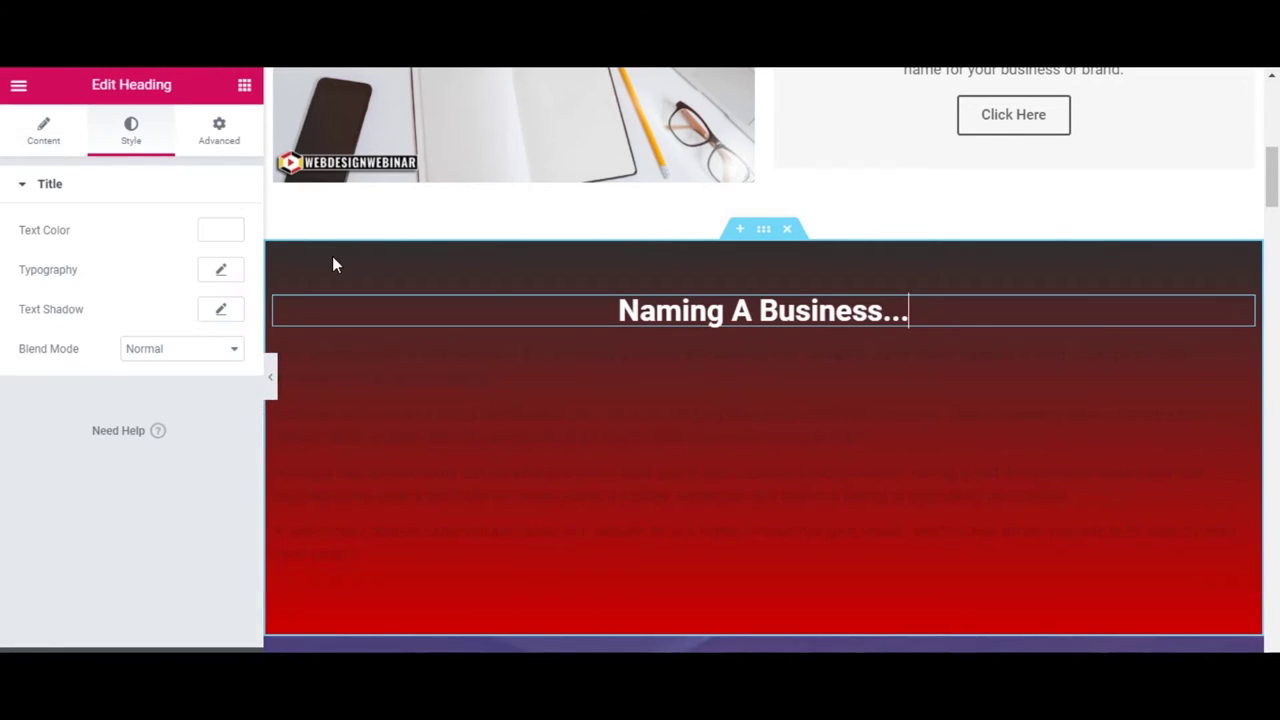
{"action": "left_click", "coordinate": [218, 233]}
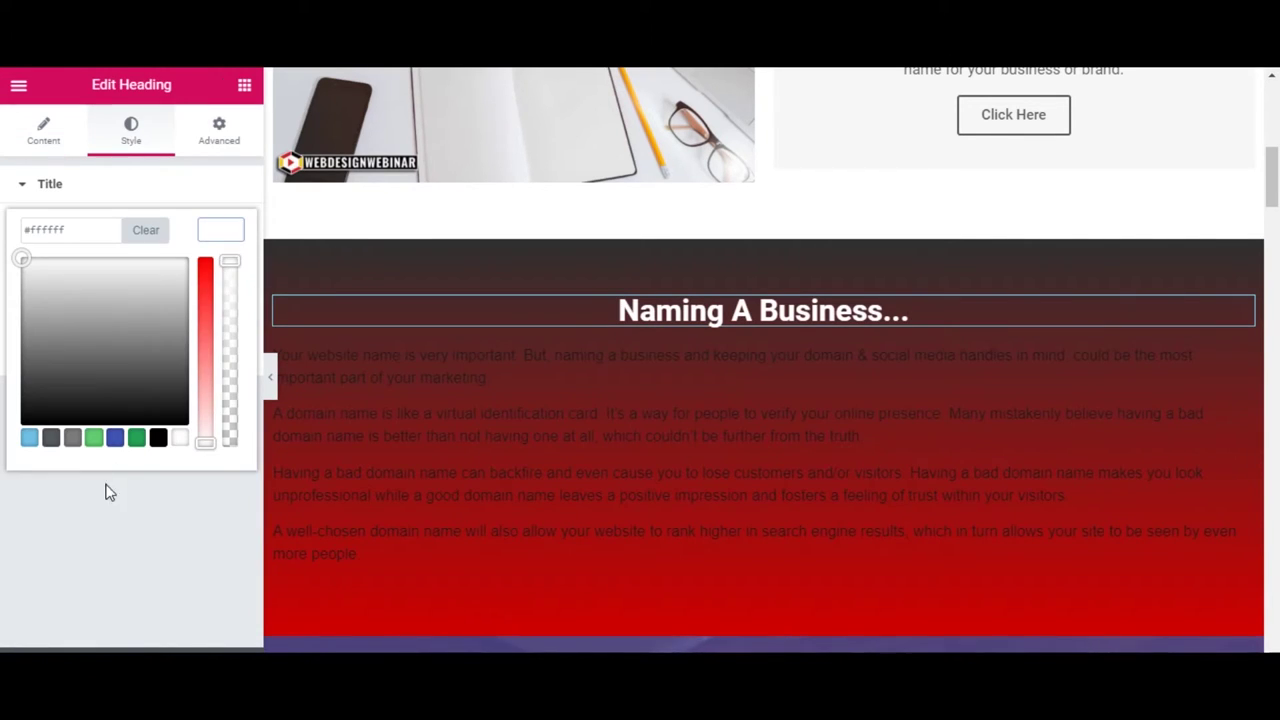
{"action": "left_click", "coordinate": [159, 439]}
{"action": "left_click", "coordinate": [222, 232]}
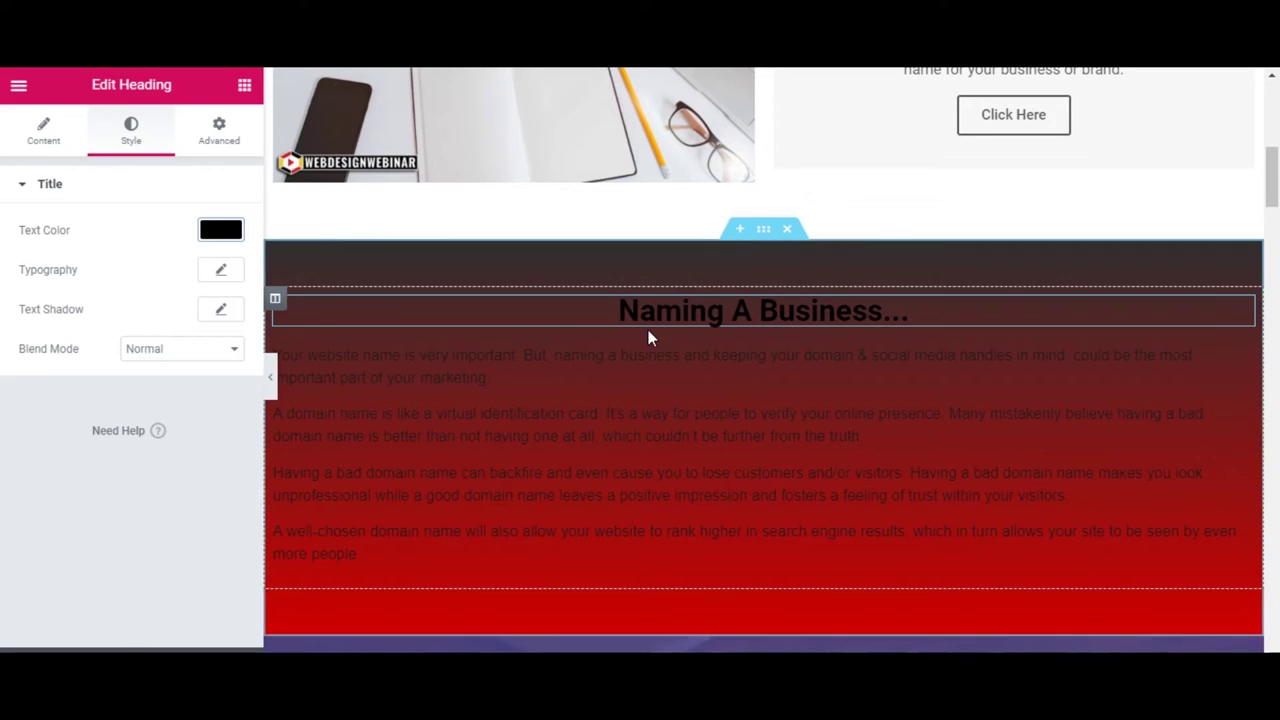
Set the first gradient color of the "Naming A Business..." section's background to light gray, #d1d1d1
{"action": "left_click", "coordinate": [763, 231]}
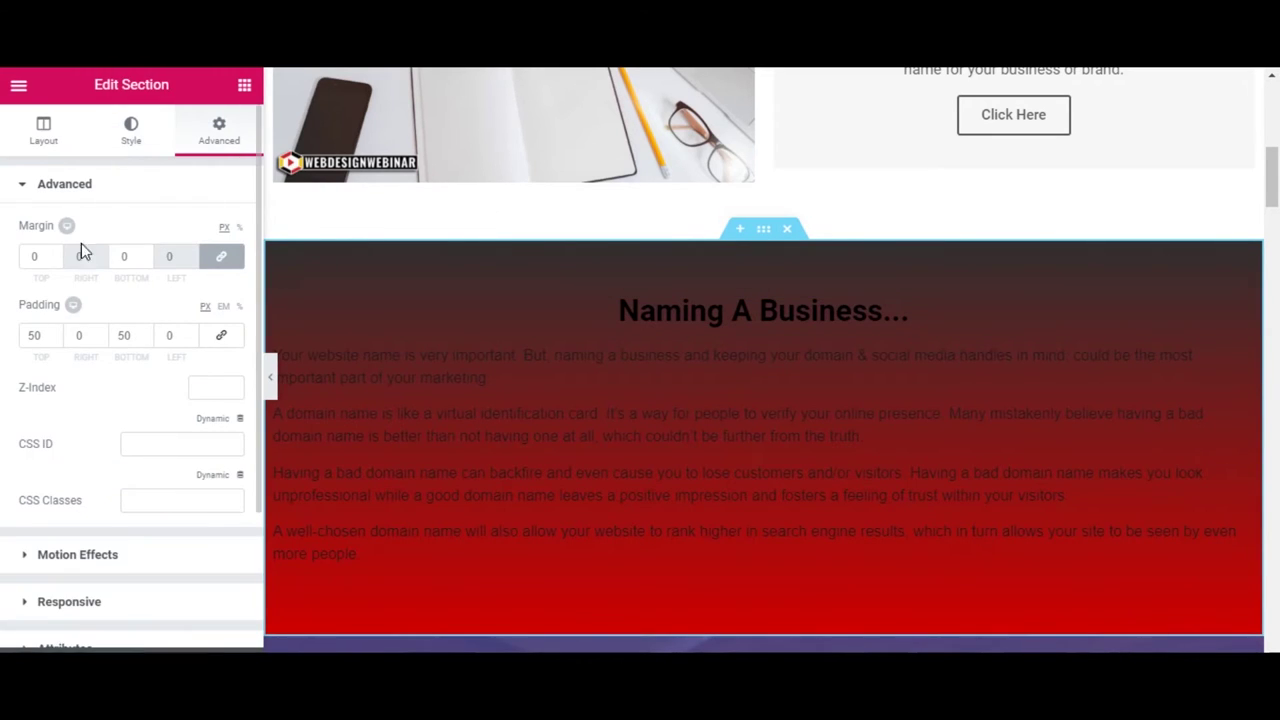
{"action": "left_click", "coordinate": [134, 140]}
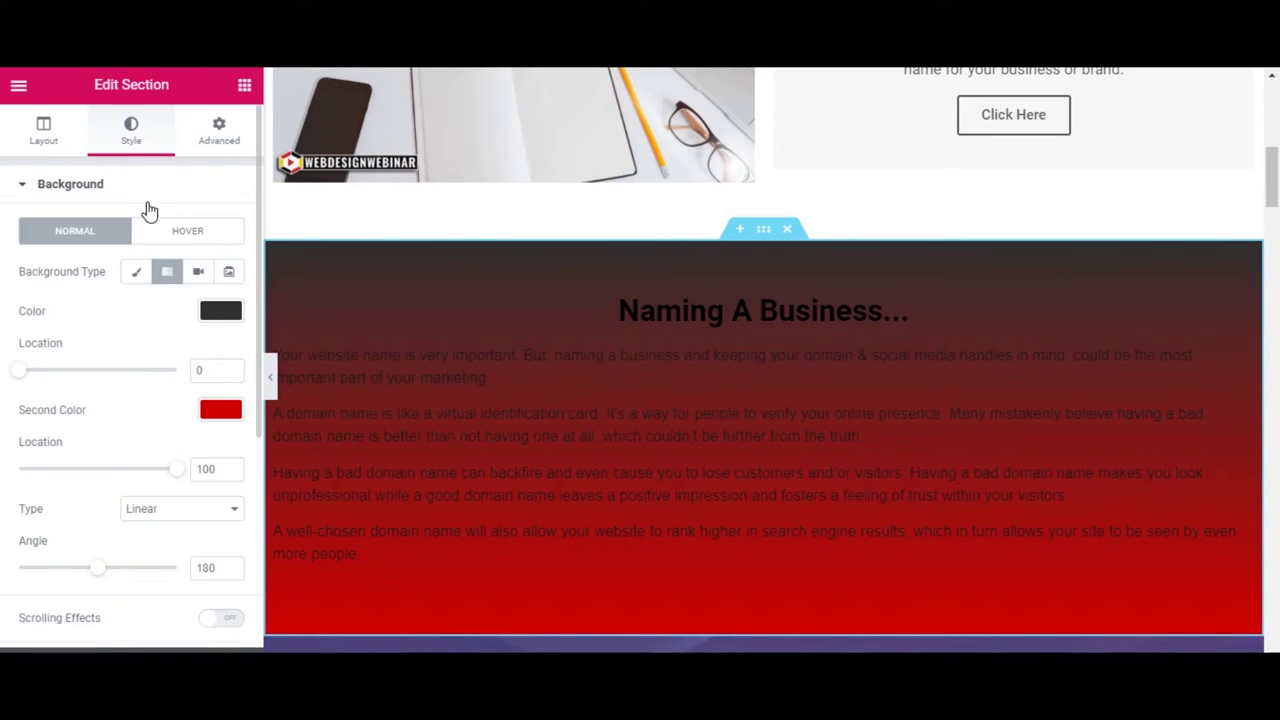
{"action": "left_click", "coordinate": [218, 310]}
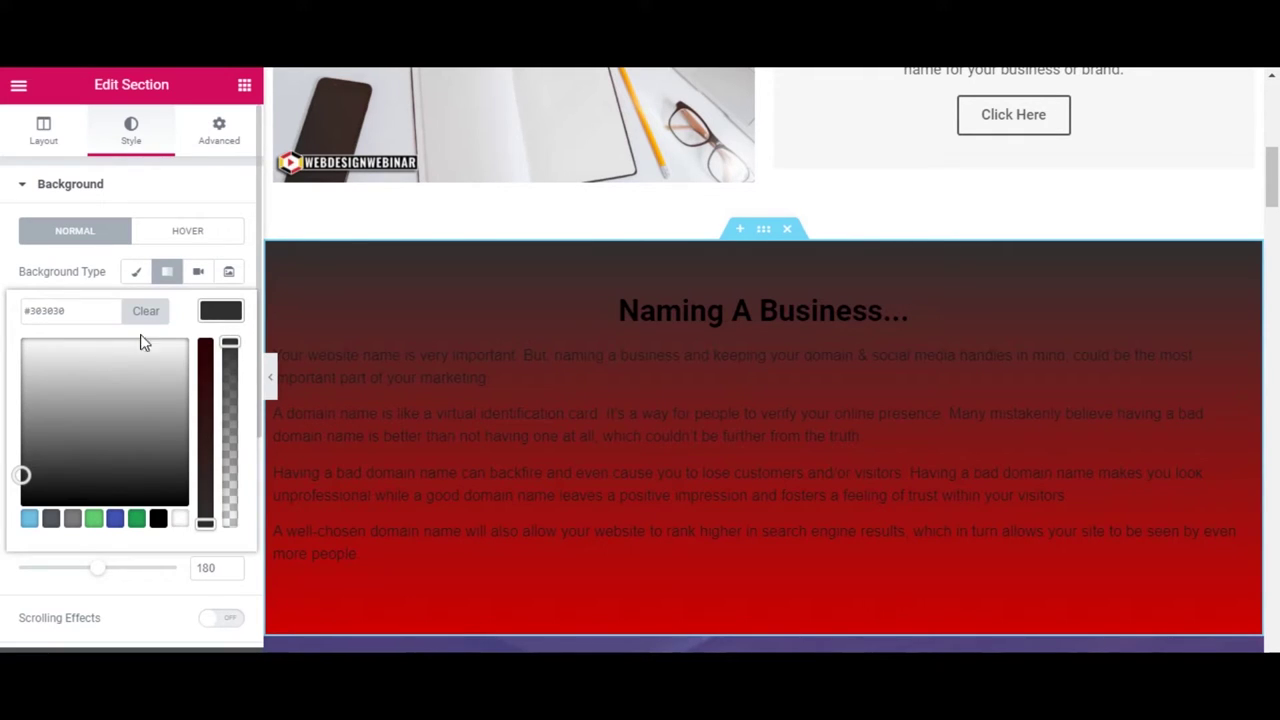
{"action": "left_click_drag", "start_coordinate": [40, 400], "coordinate": [9, 369]}
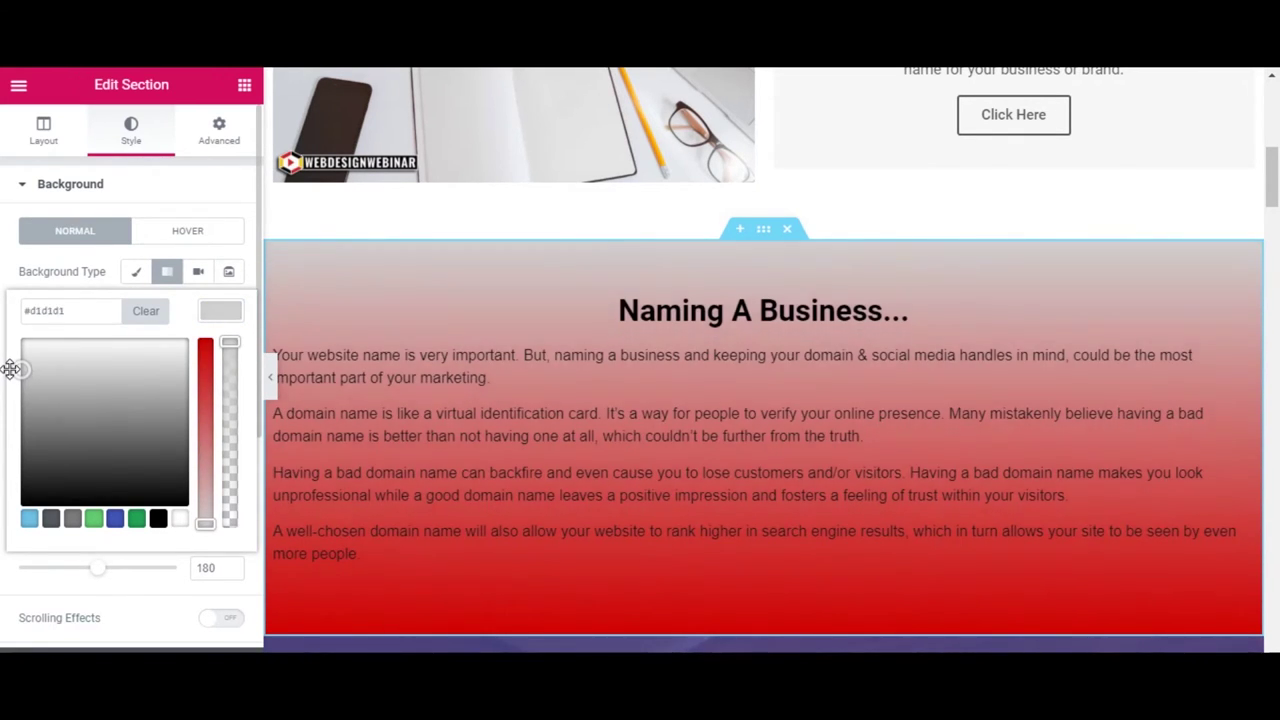
{"action": "left_click", "coordinate": [229, 315]}
Set the section's second gradient color to white, #ffffff, after trying dark gray, #54595f
{"action": "left_click", "coordinate": [220, 409]}
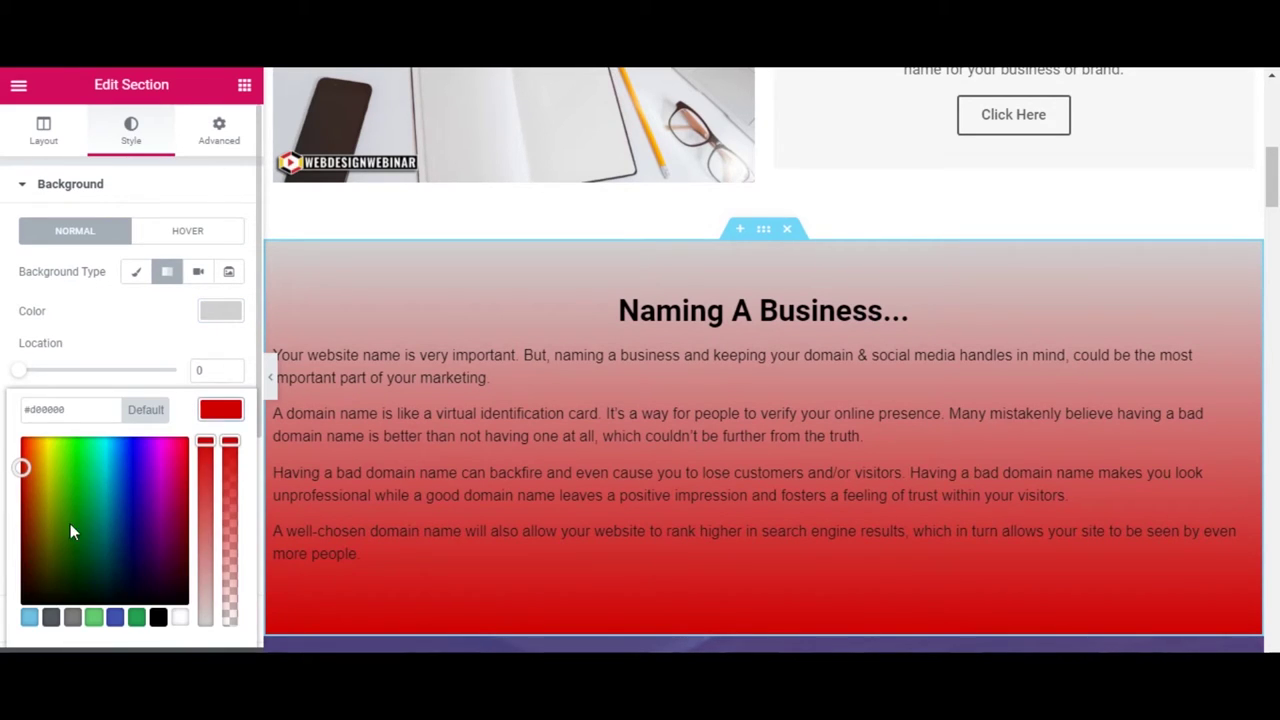
{"action": "left_click", "coordinate": [50, 617]}
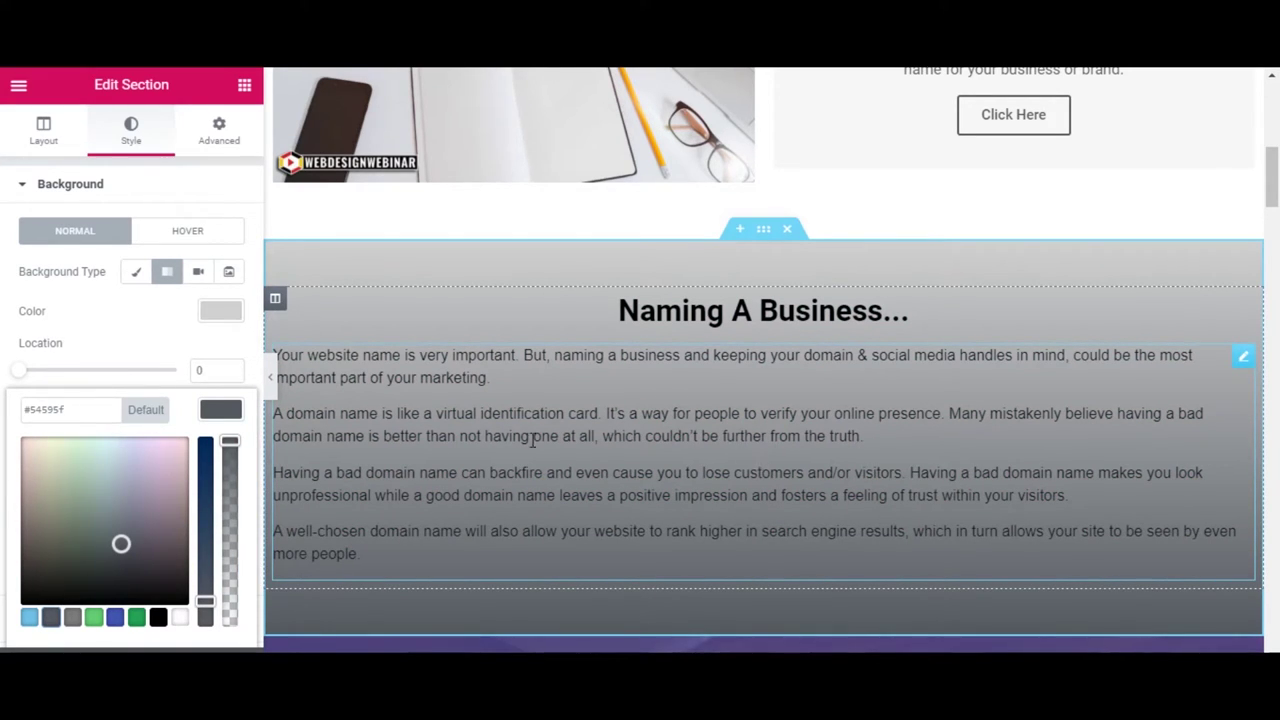
{"action": "left_click", "coordinate": [179, 618]}
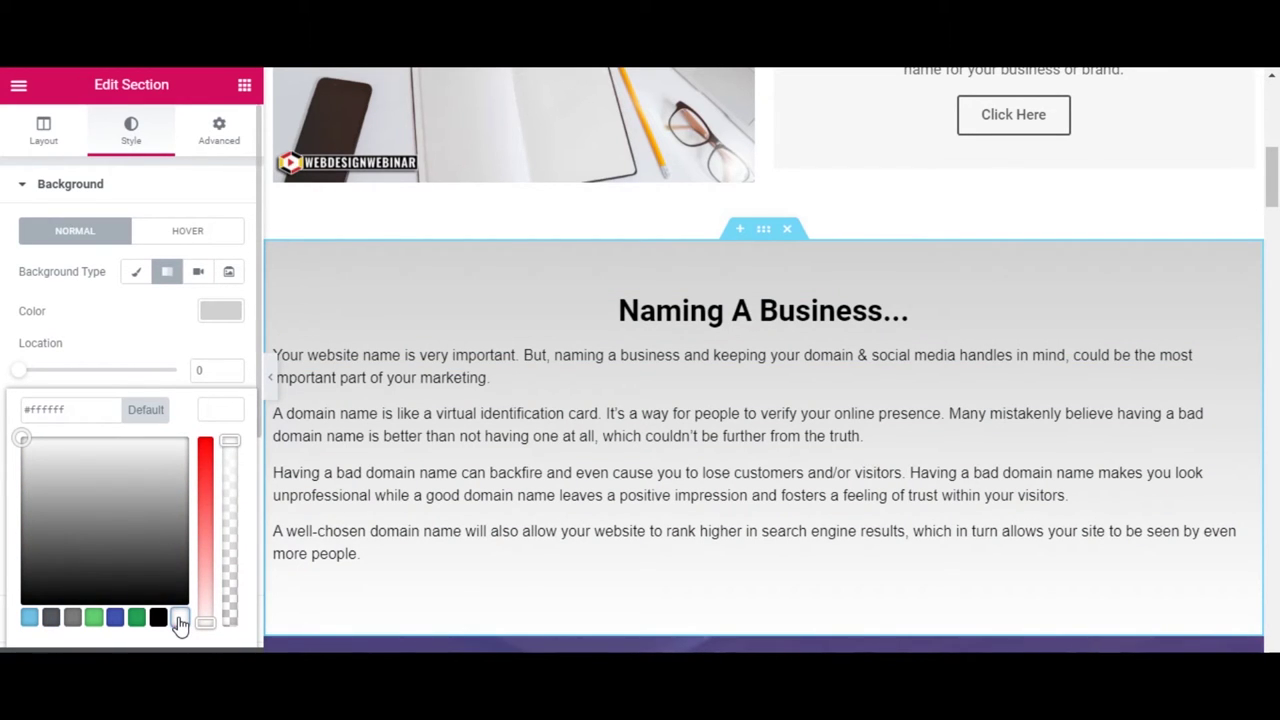
Center-align the paragraphs below the "Naming A Business..." heading
{"action": "scroll", "coordinate": [856, 408], "scroll_direction": "up", "scroll_amount": 1}
{"action": "scroll", "coordinate": [853, 410], "scroll_direction": "down", "scroll_amount": 2}
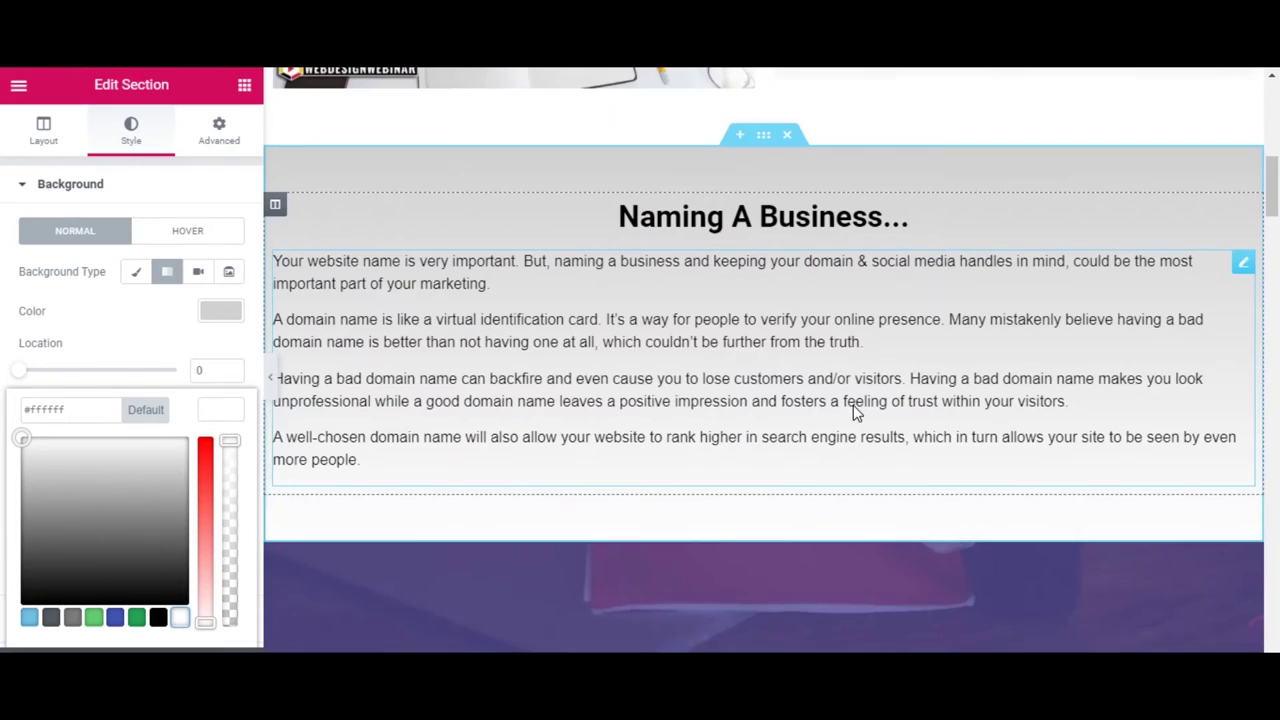
{"action": "left_click", "coordinate": [755, 376]}
{"action": "left_click", "coordinate": [133, 145]}
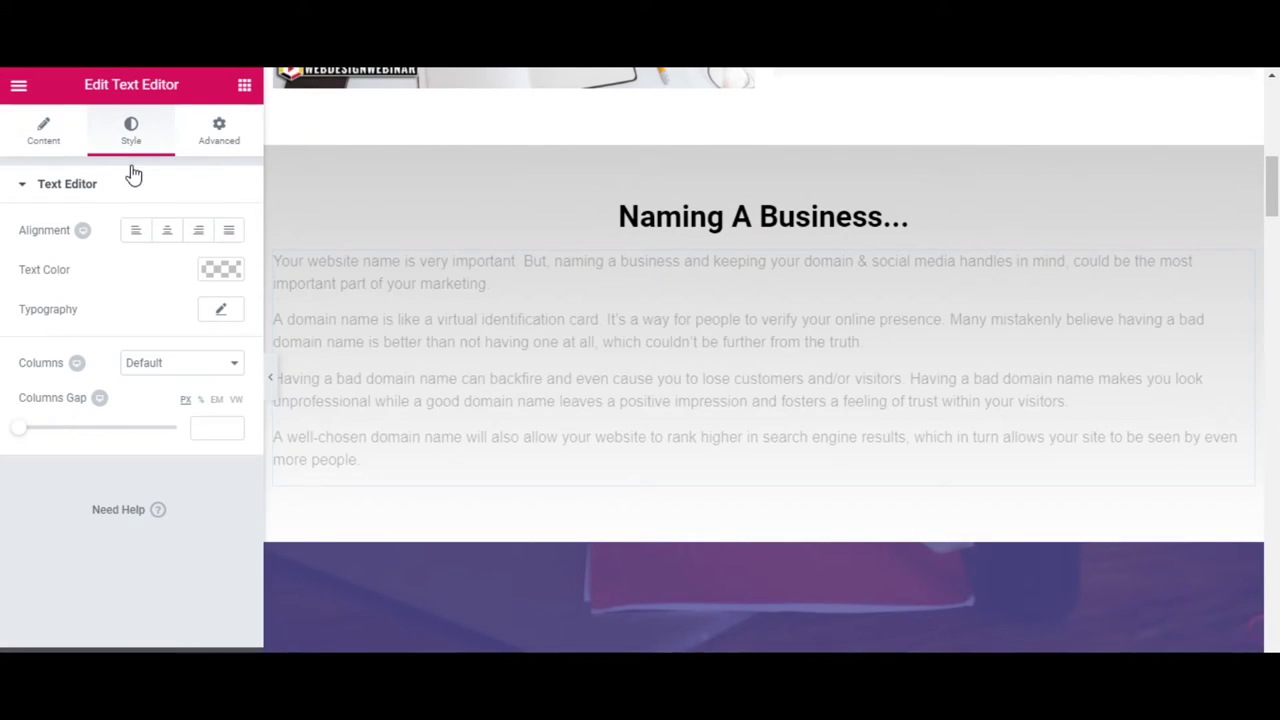
{"action": "left_click", "coordinate": [167, 230]}
Review the page layout from the call to action section down through the "How to Make a Website" section
{"action": "scroll", "coordinate": [686, 312], "scroll_direction": "up", "scroll_amount": 4}
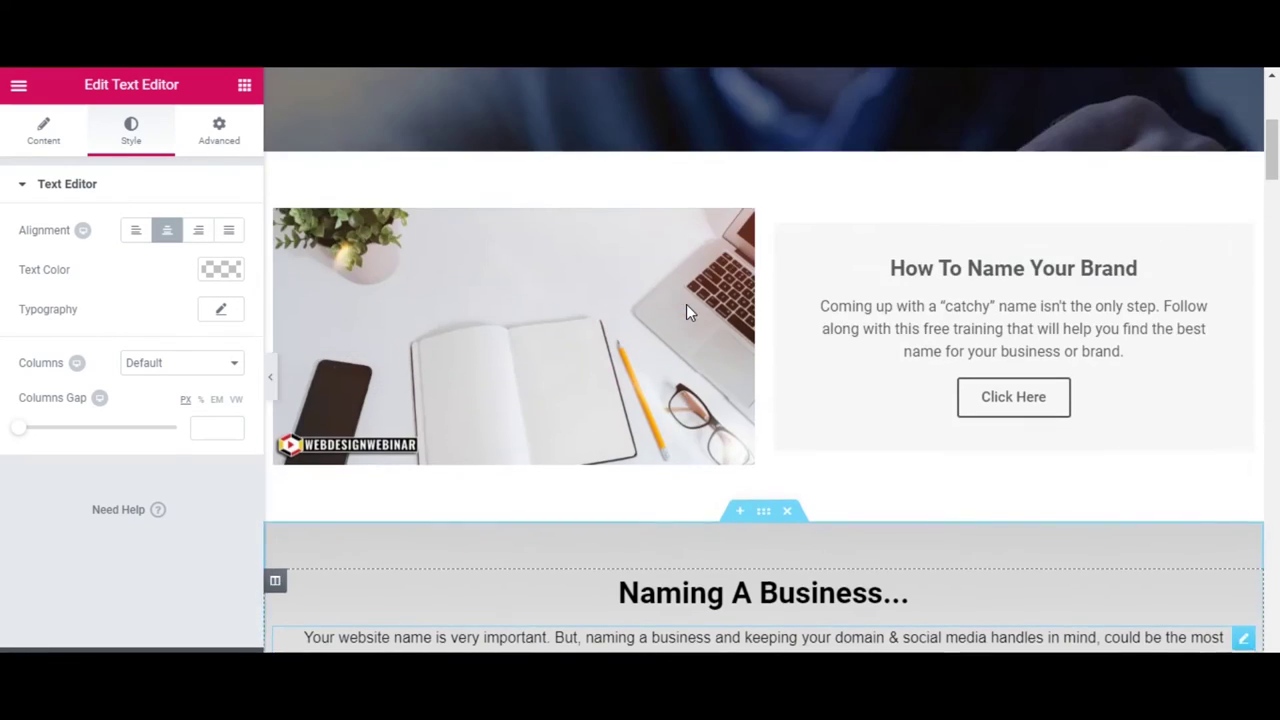
{"action": "scroll", "coordinate": [686, 312], "scroll_direction": "up", "scroll_amount": 3}
{"action": "scroll", "coordinate": [686, 312], "scroll_direction": "down", "scroll_amount": 4}
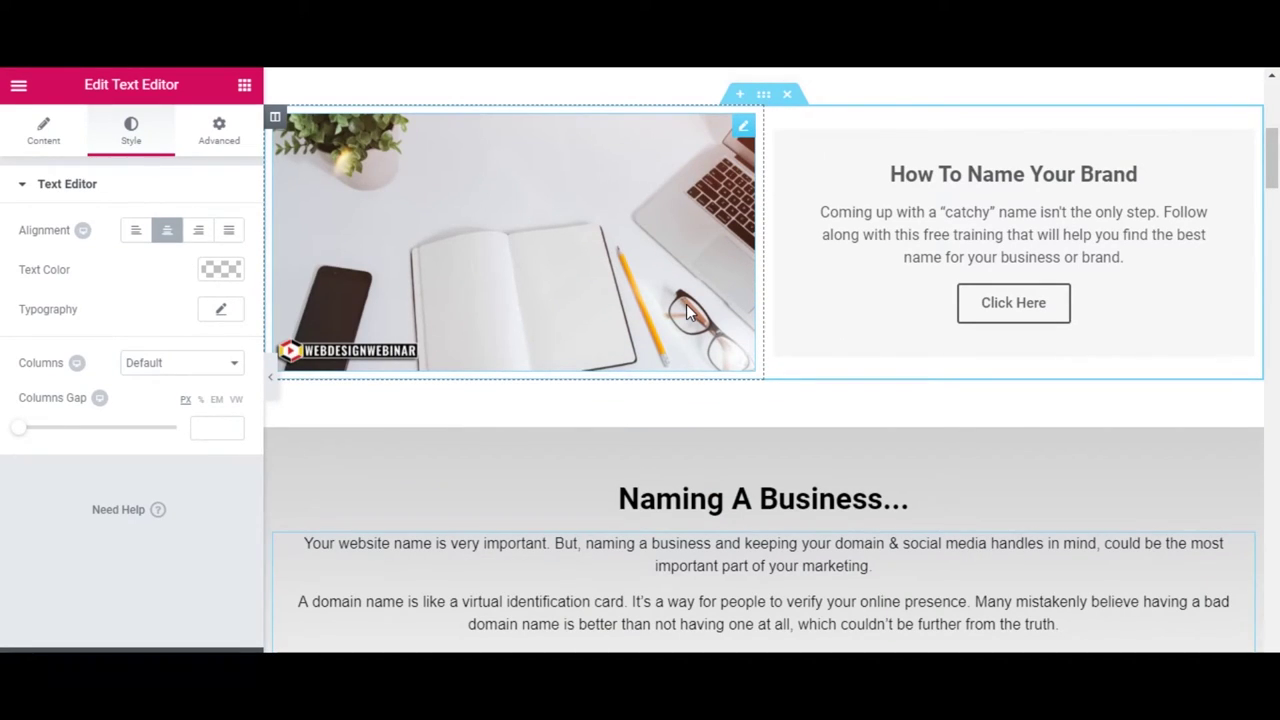
{"action": "scroll", "coordinate": [686, 304], "scroll_direction": "down", "scroll_amount": 4}
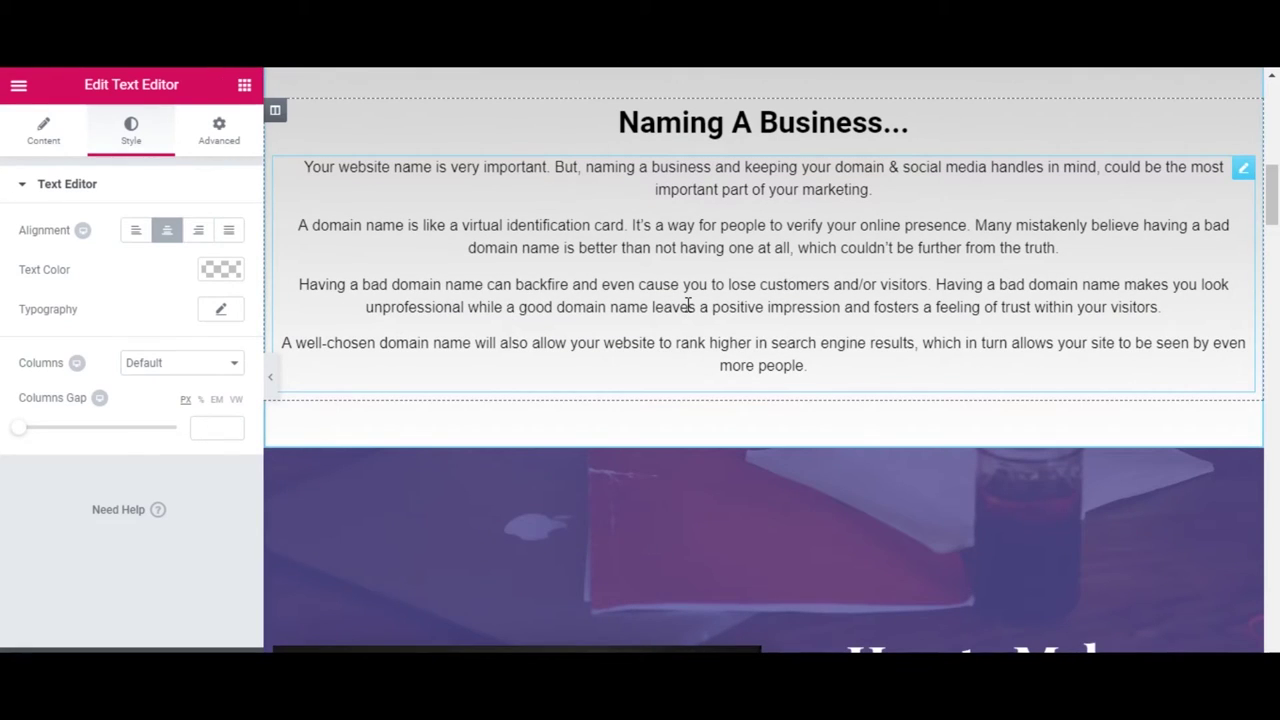
{"action": "scroll", "coordinate": [686, 325], "scroll_direction": "down", "scroll_amount": 3}
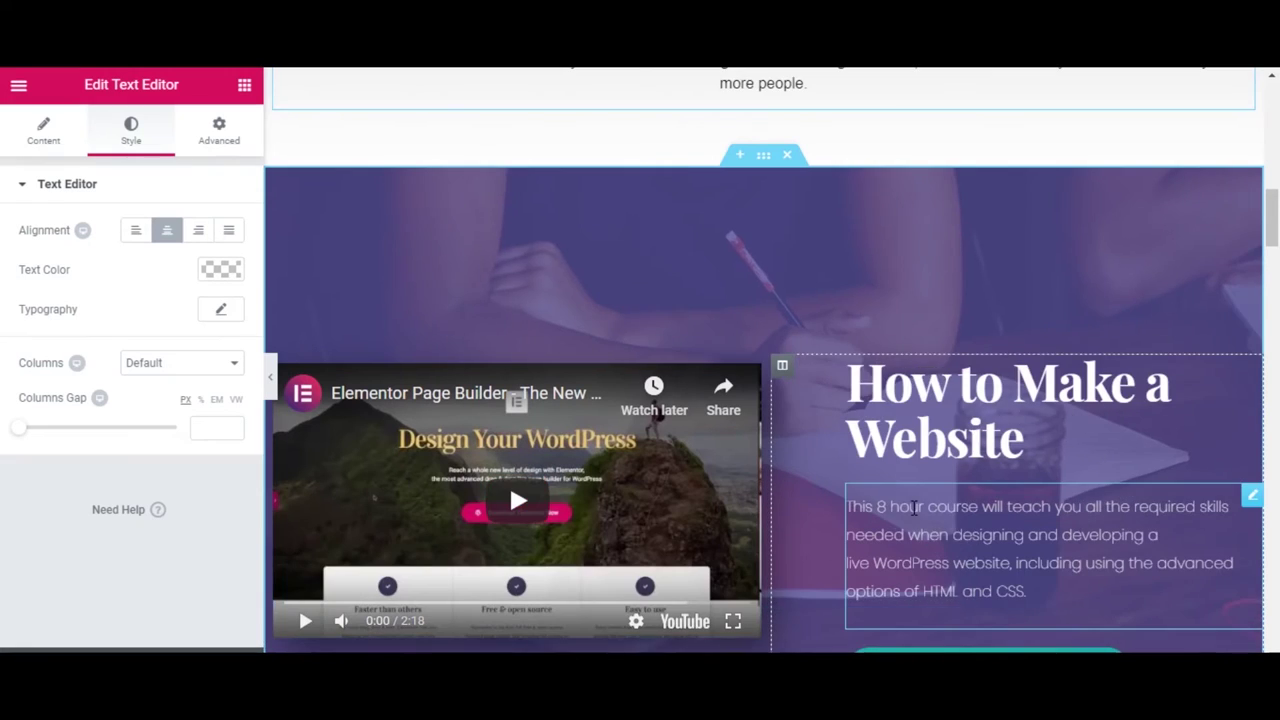
{"action": "scroll", "coordinate": [951, 460], "scroll_direction": "down", "scroll_amount": 2}
{"action": "scroll", "coordinate": [951, 460], "scroll_direction": "up", "scroll_amount": 1}
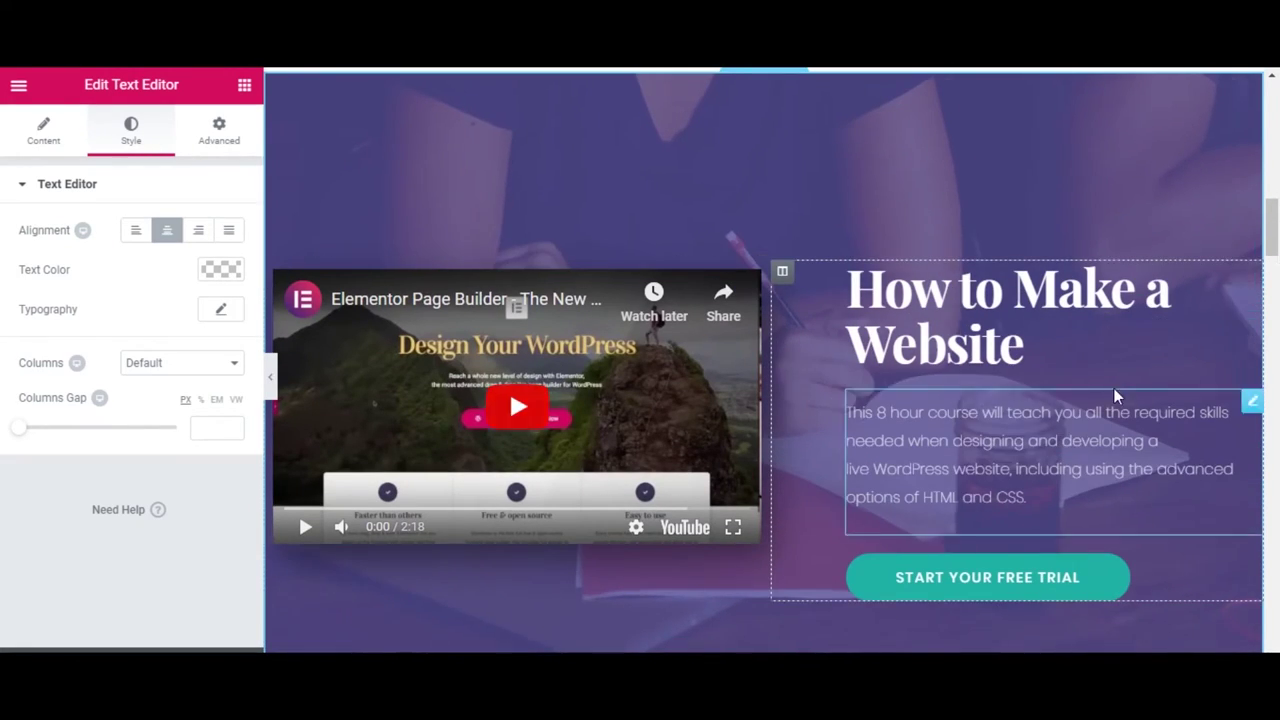
{"action": "scroll", "coordinate": [1137, 394], "scroll_direction": "up", "scroll_amount": 1}
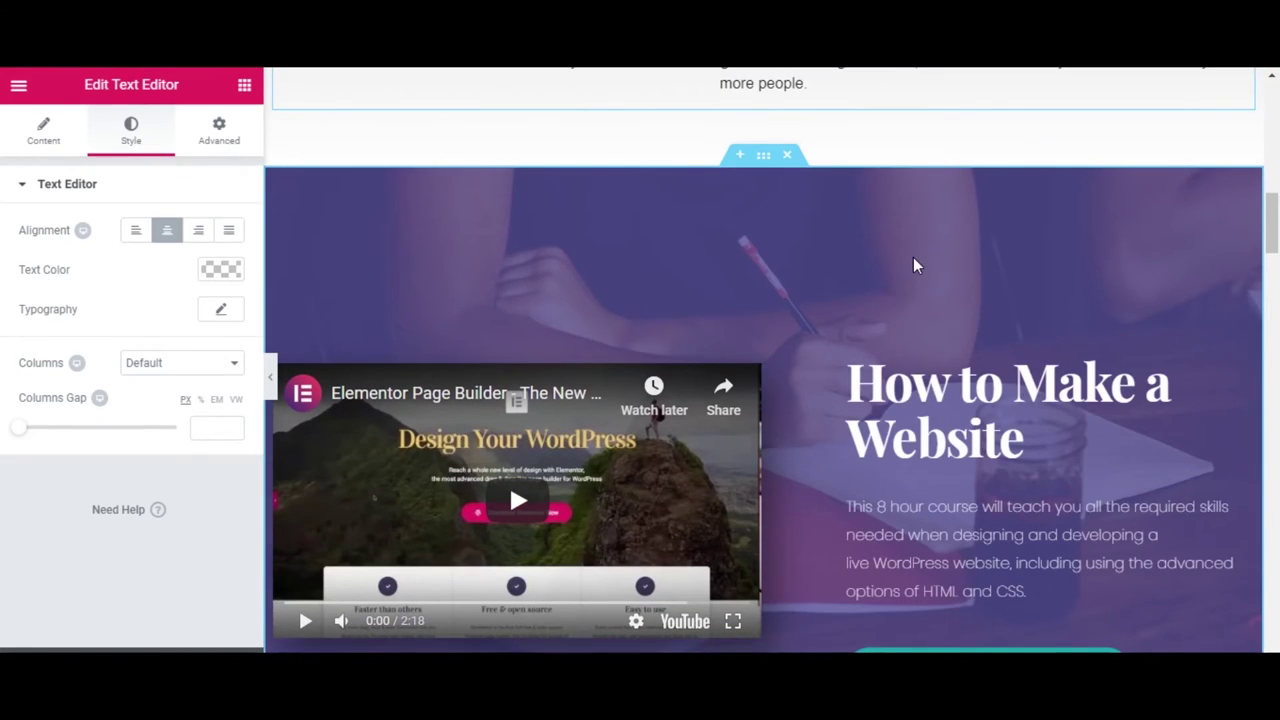
Delete all the template sections below the purple "How to Make a Website" section, from "Who is it for?" down to the footer
{"action": "scroll", "coordinate": [913, 265], "scroll_direction": "down", "scroll_amount": 6}
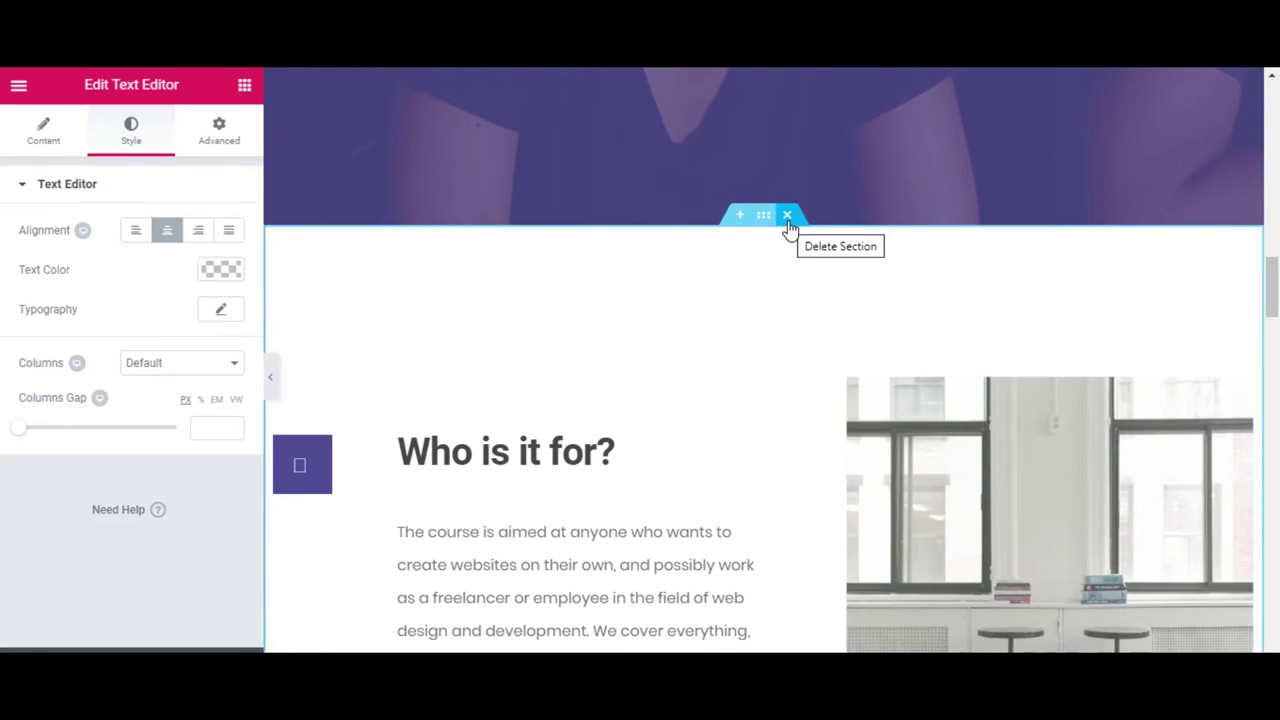
{"action": "left_click", "coordinate": [788, 216]}
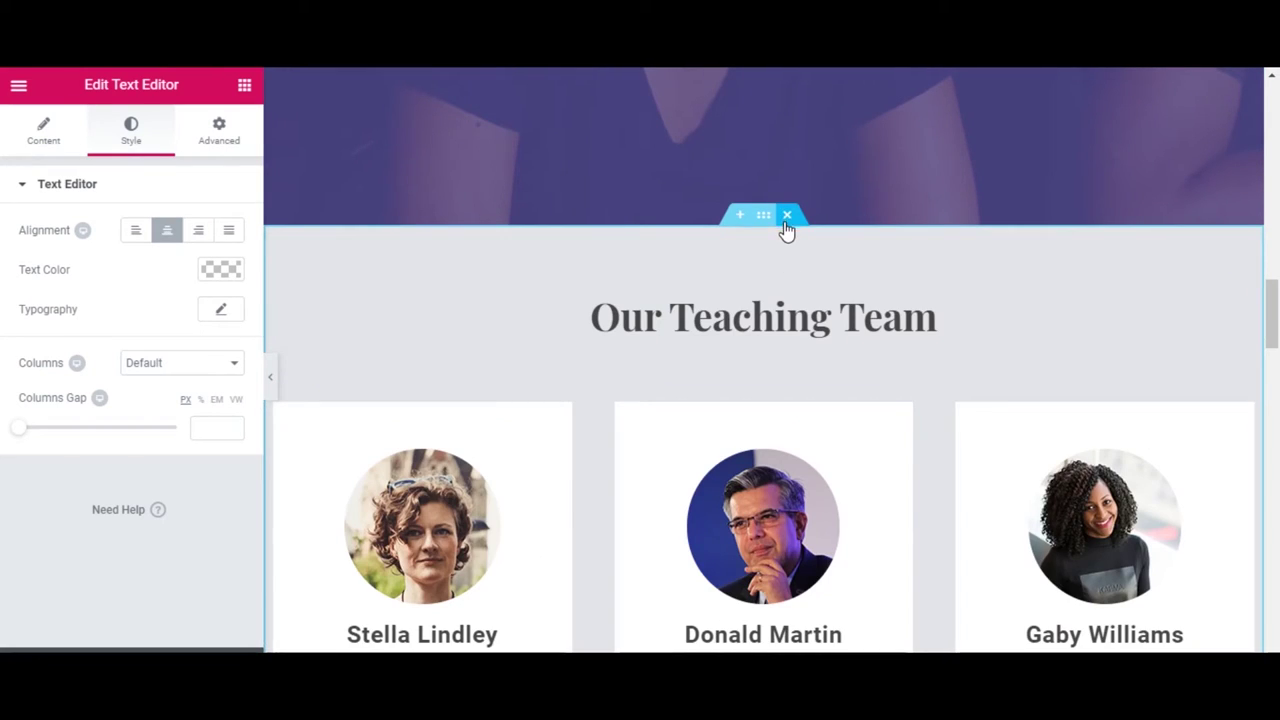
{"action": "left_click", "coordinate": [787, 218]}
{"action": "left_click", "coordinate": [787, 217]}
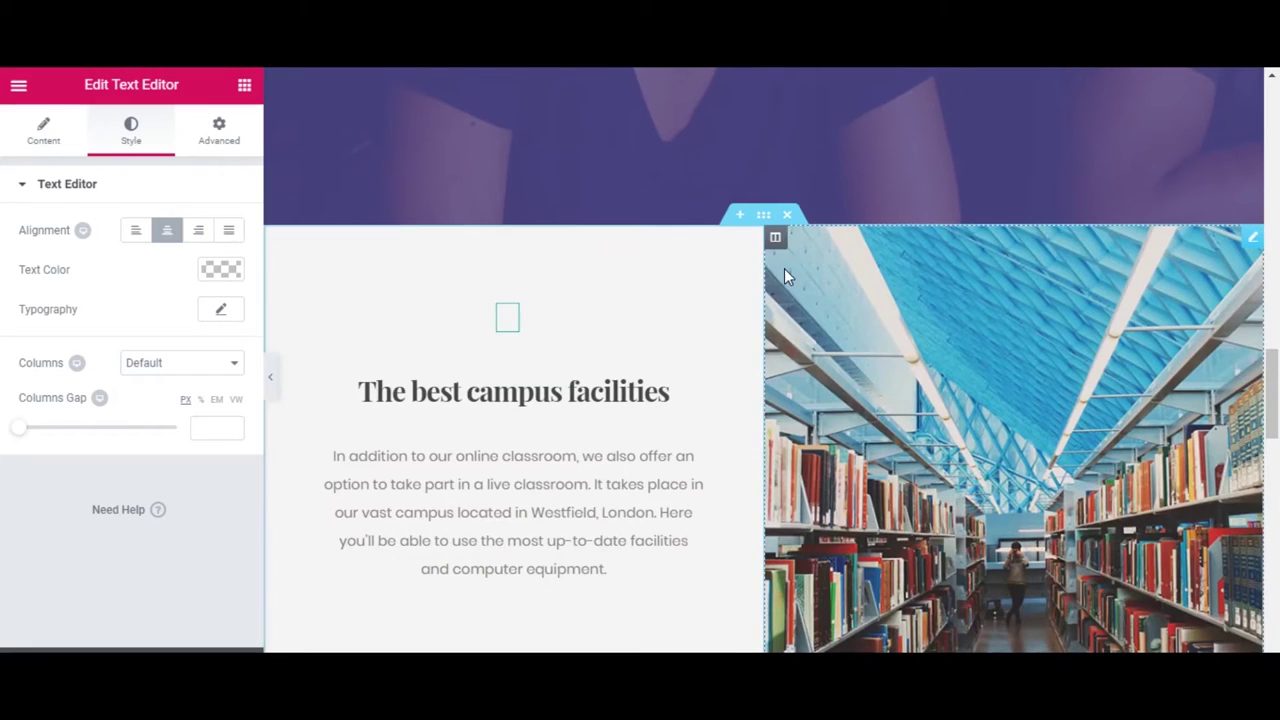
{"action": "left_click", "coordinate": [787, 218]}
{"action": "left_click", "coordinate": [788, 218]}
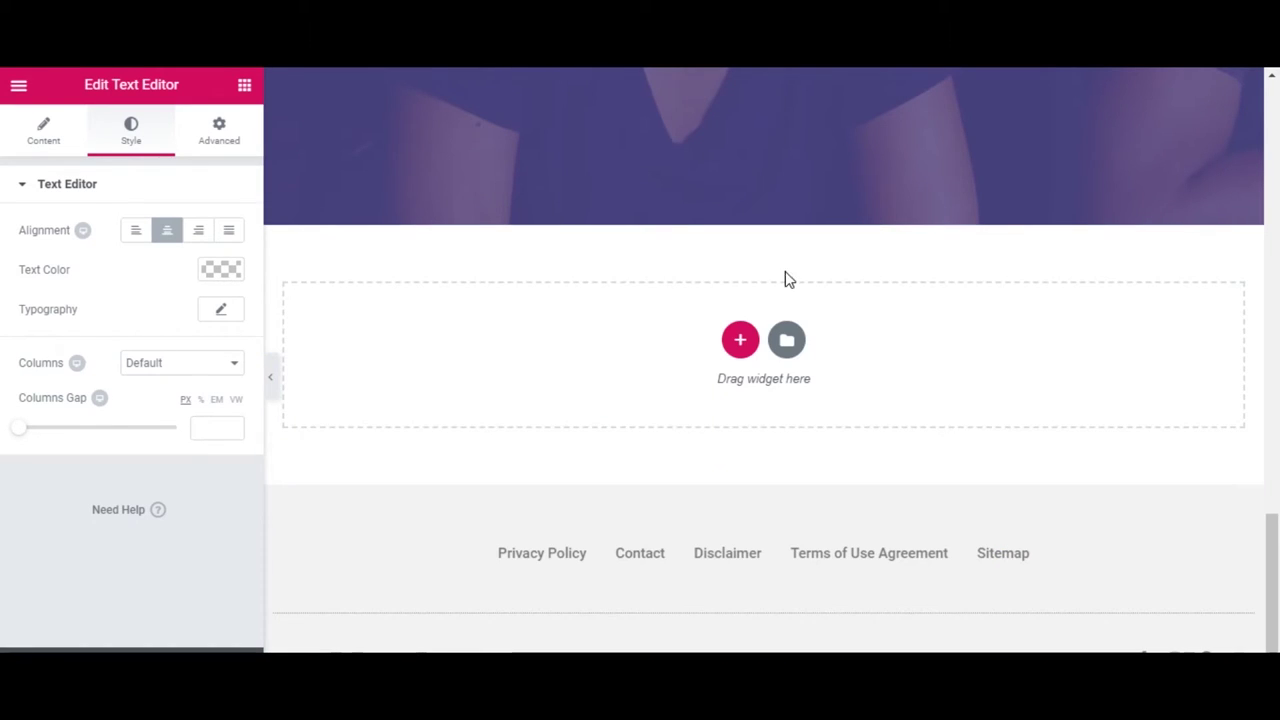
Insert a three-column section, one wide column followed by two narrow ones, between the "Naming A Business..." and "How to Make a Website" sections
{"action": "scroll", "coordinate": [914, 368], "scroll_direction": "up", "scroll_amount": 20}
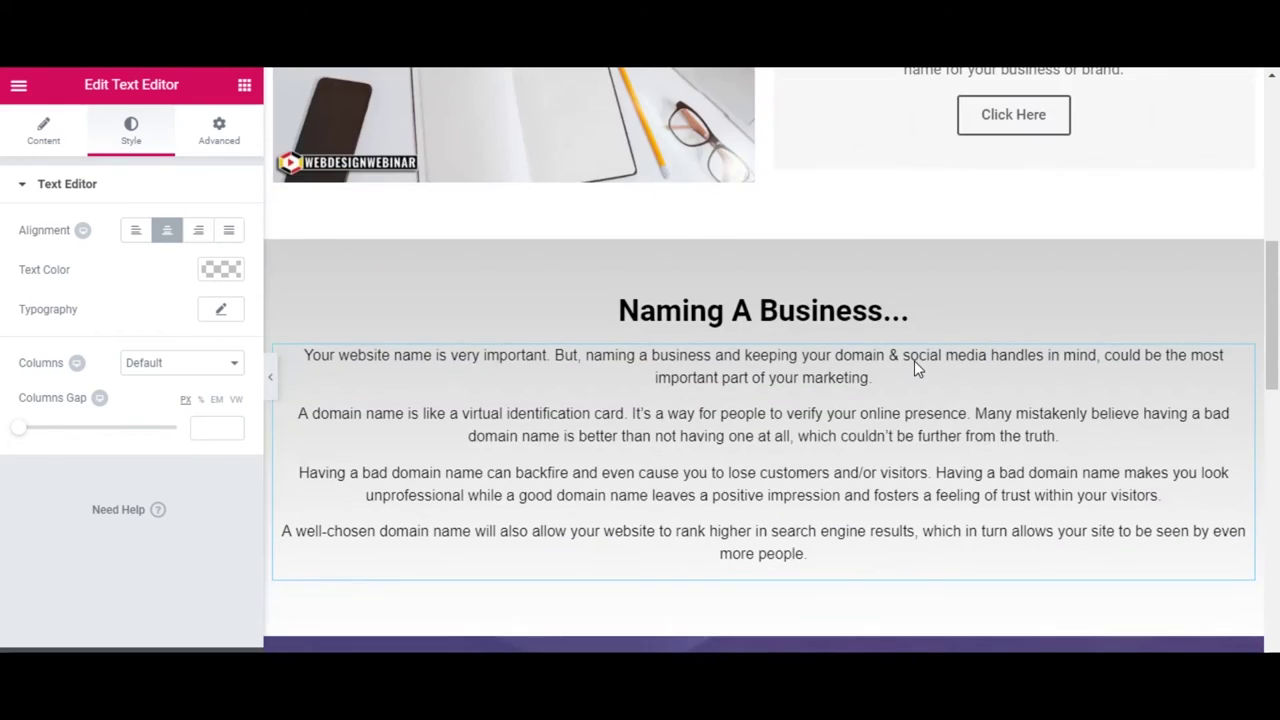
{"action": "scroll", "coordinate": [860, 430], "scroll_direction": "down", "scroll_amount": 10}
{"action": "scroll", "coordinate": [860, 430], "scroll_direction": "up", "scroll_amount": 1}
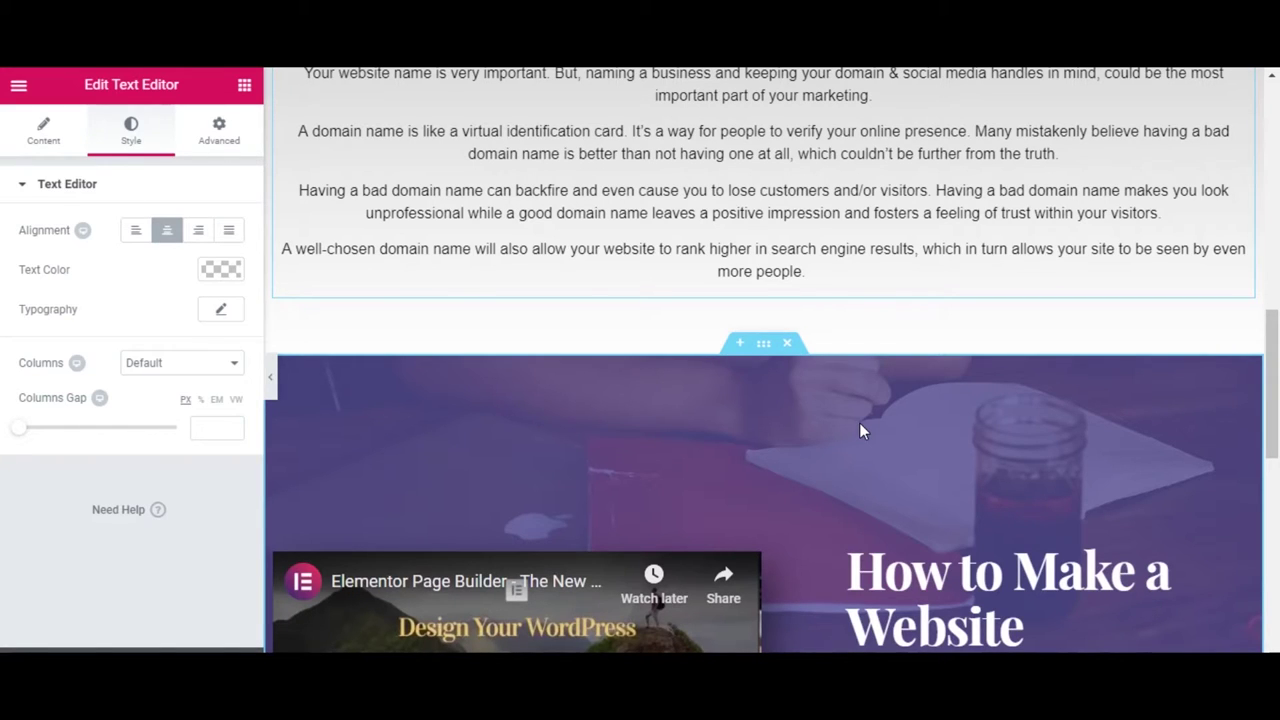
{"action": "left_click", "coordinate": [738, 347]}
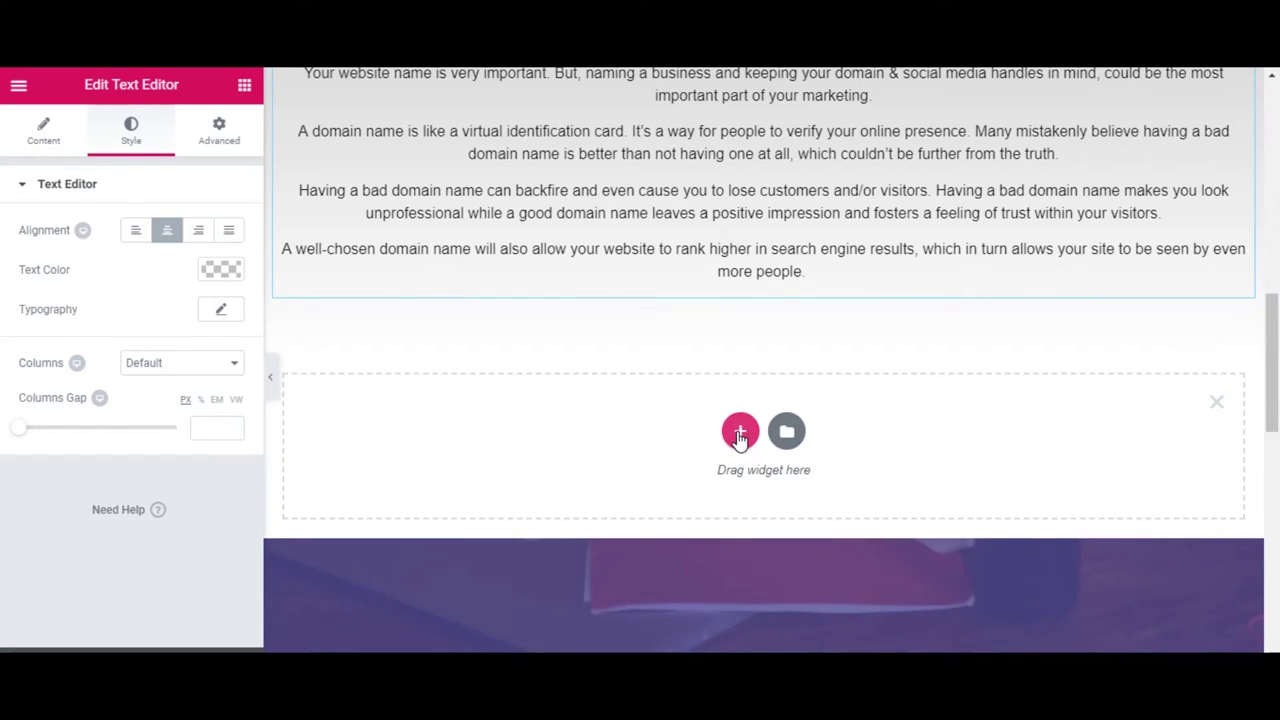
{"action": "left_click", "coordinate": [738, 430]}
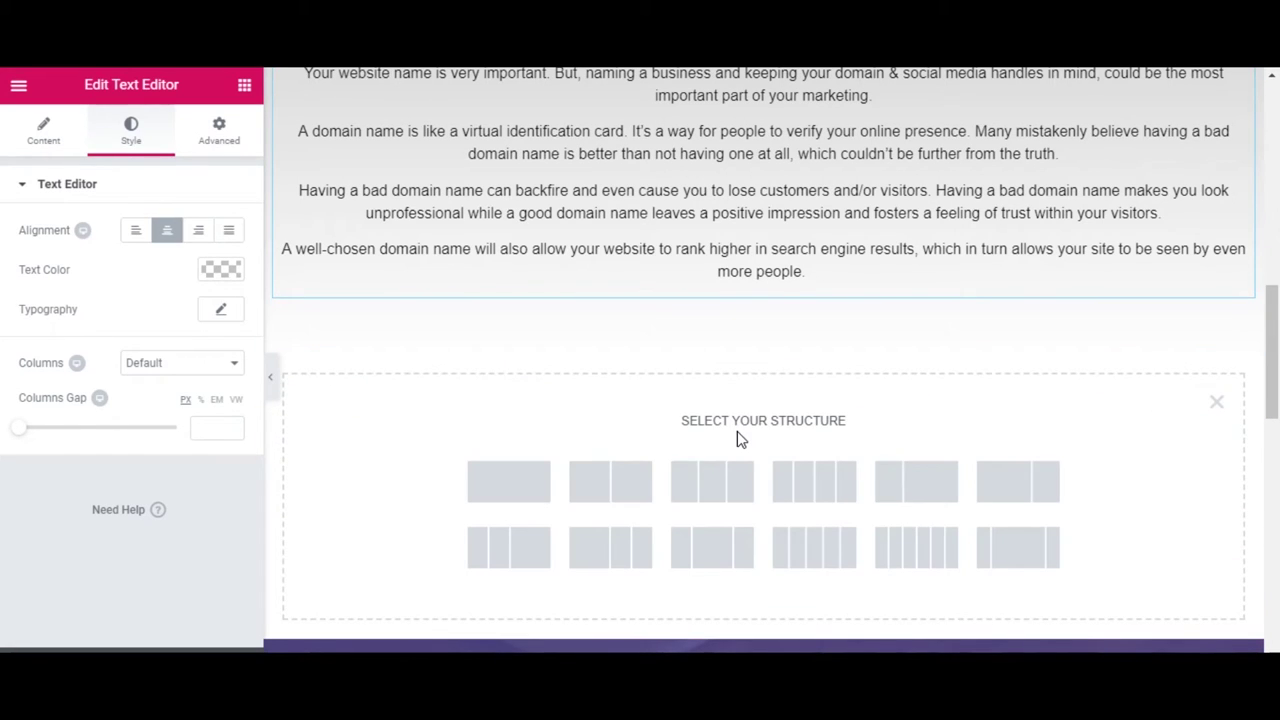
{"action": "left_click", "coordinate": [596, 558]}
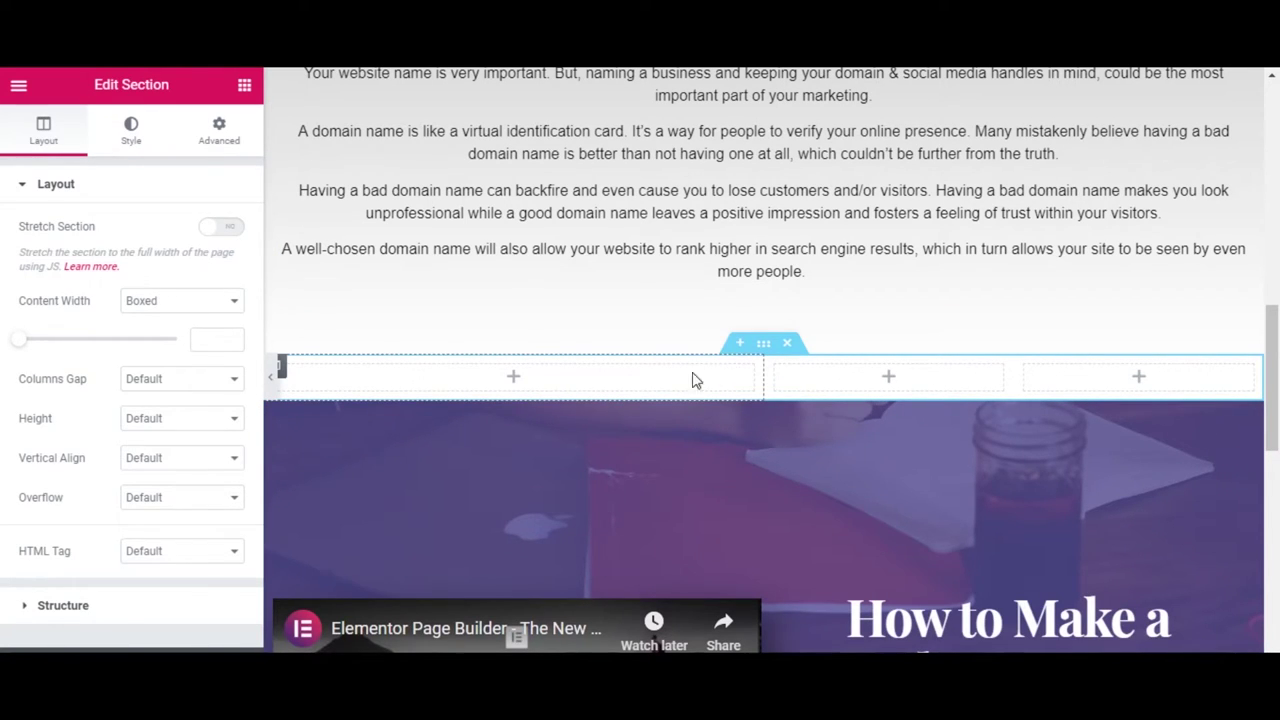
Stretch the new three-column section to full width and give it a classic black background, #000000
{"action": "left_click", "coordinate": [221, 230]}
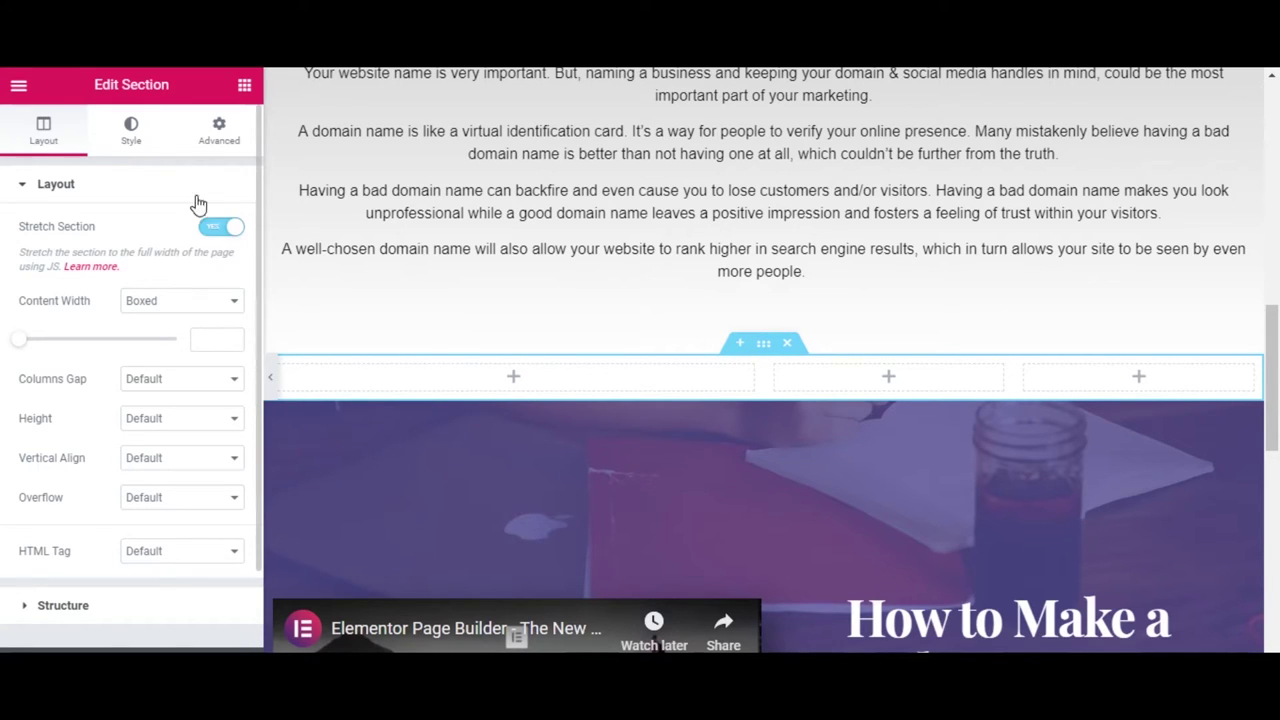
{"action": "left_click", "coordinate": [132, 133]}
{"action": "left_click", "coordinate": [135, 272]}
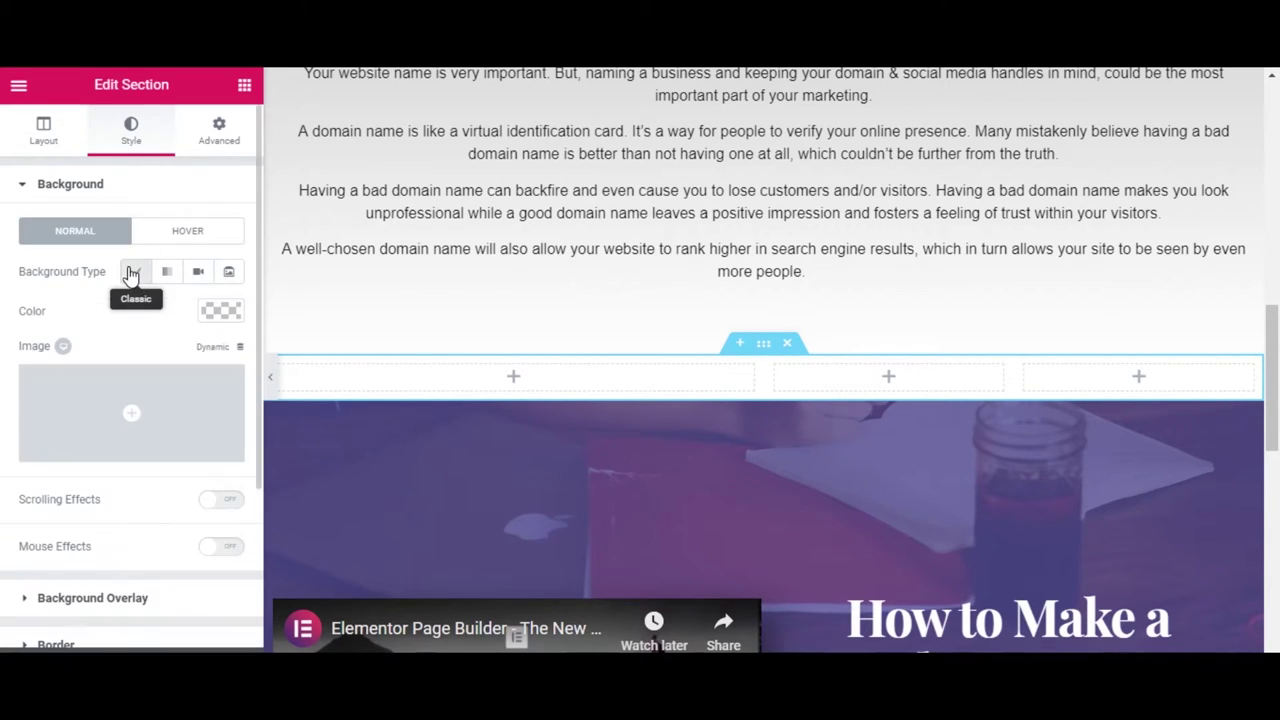
{"action": "left_click", "coordinate": [221, 312]}
{"action": "left_click", "coordinate": [157, 517]}
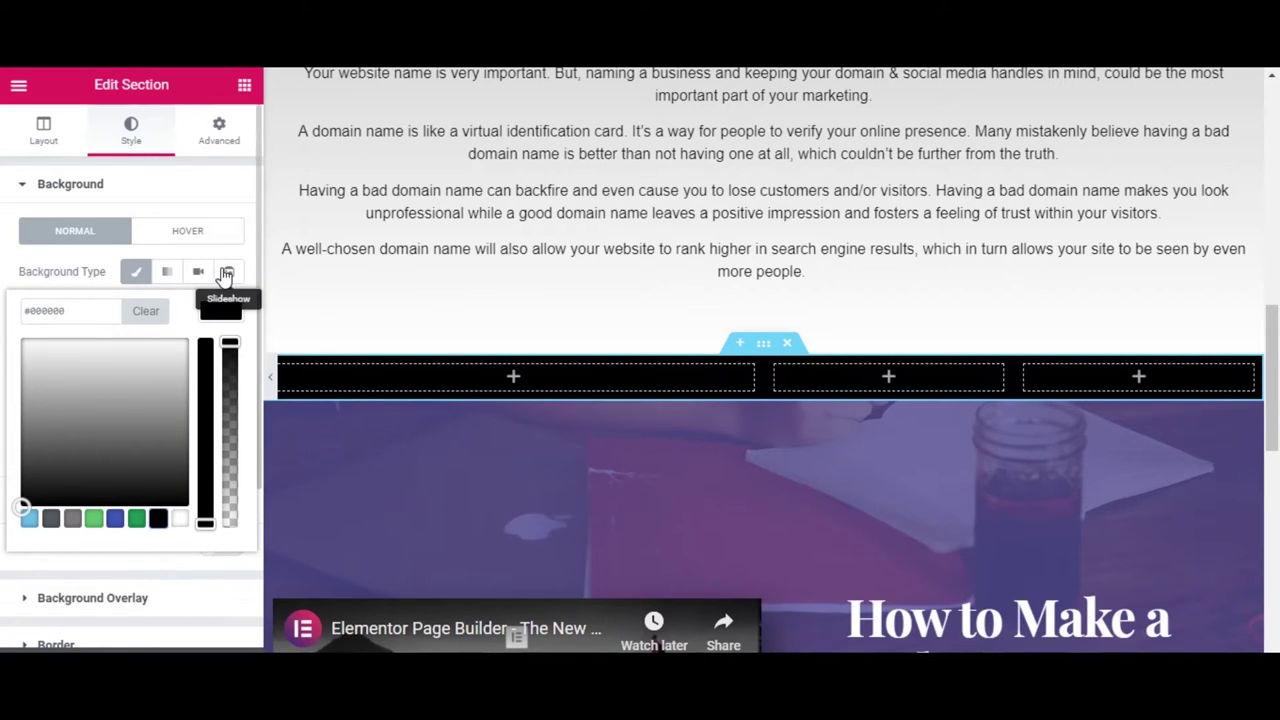
Add a heading reading "Learn How To Register Your Domain Here" to the wide column of the black section
{"action": "left_click", "coordinate": [244, 86]}
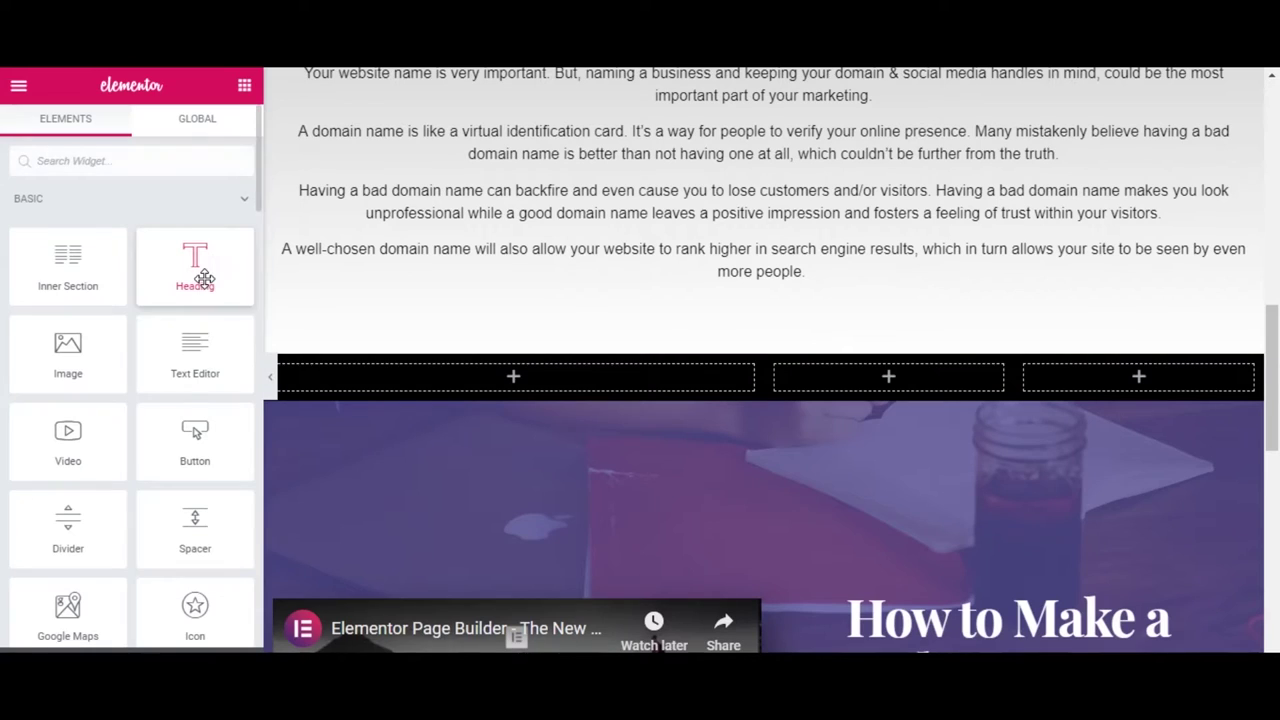
{"action": "left_click_drag", "start_coordinate": [194, 268], "coordinate": [540, 386]}
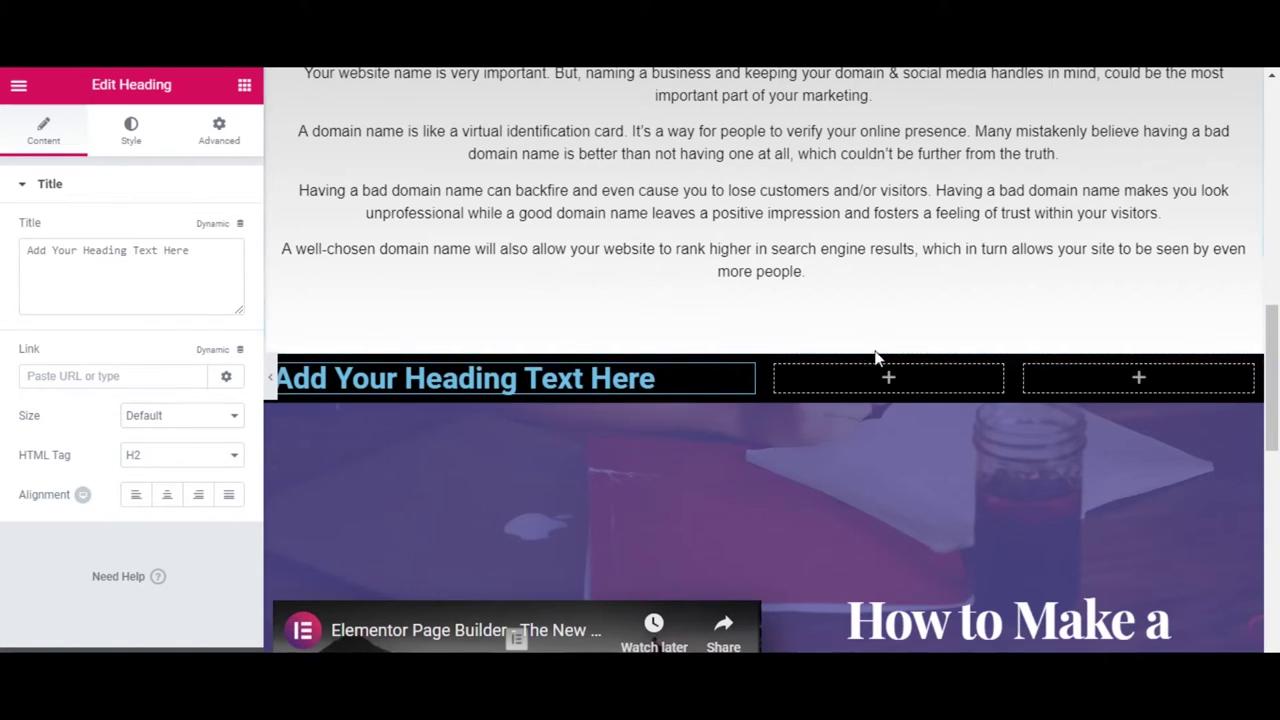
{"action": "left_click", "coordinate": [206, 251]}
{"action": "left_click_drag", "start_coordinate": [206, 251], "coordinate": [28, 250]}
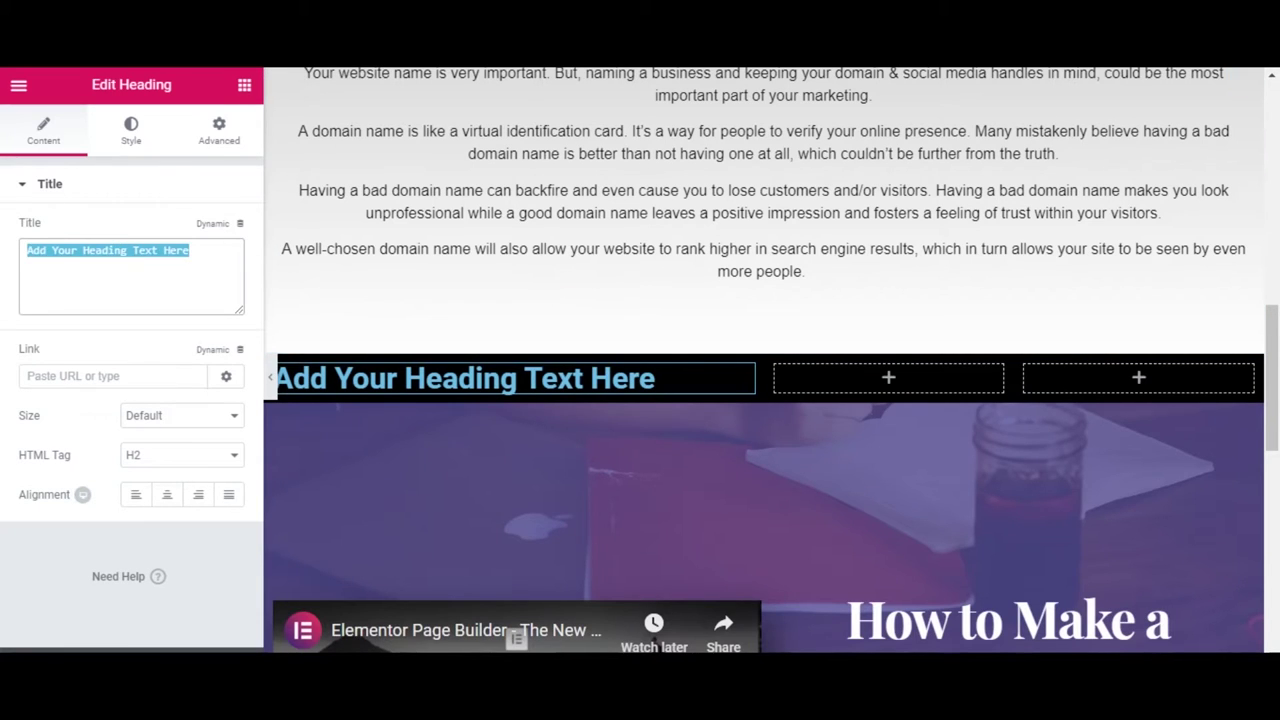
{"action": "type", "text": "Learn How To Register Your Domain Here"}
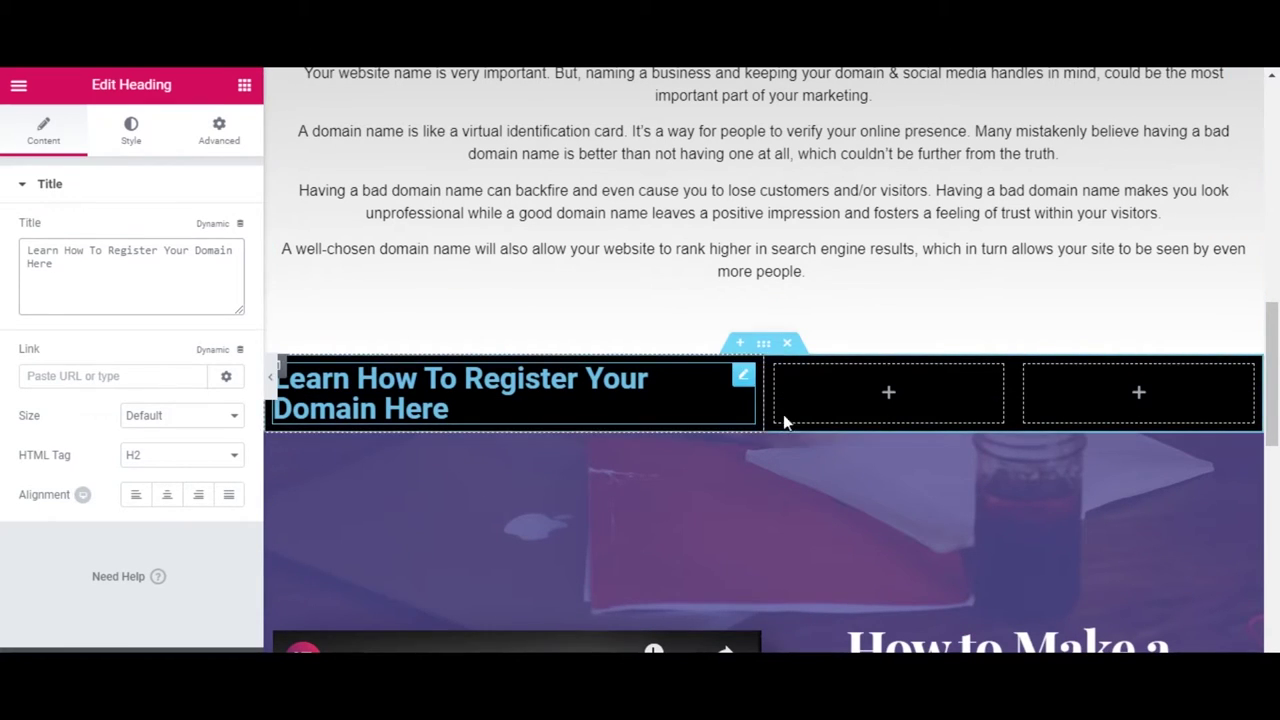
Widen the heading's column to about 60% of the black section and even out the widths of the two narrow columns
{"action": "left_click_drag", "start_coordinate": [763, 405], "coordinate": [862, 400]}
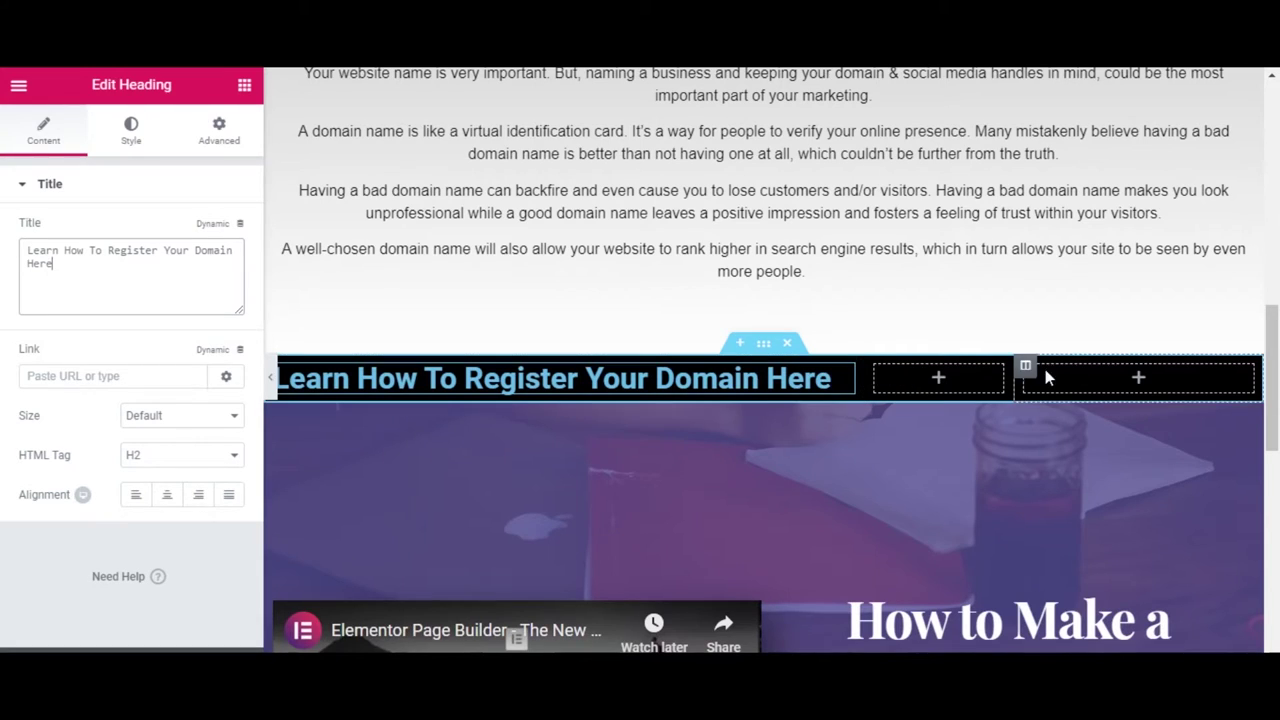
{"action": "left_click_drag", "start_coordinate": [1017, 390], "coordinate": [1065, 397]}
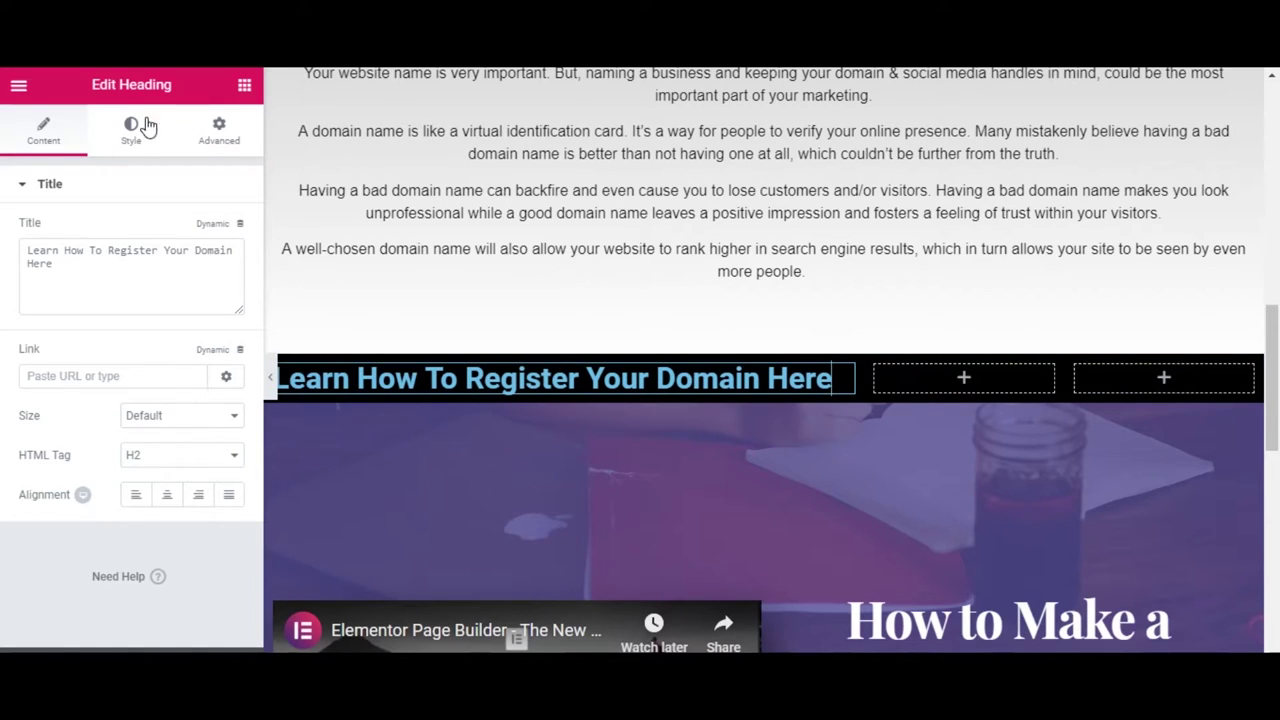
Set the text color of the "Learn How To Register Your Domain Here" heading to white, #ffffff
{"action": "left_click", "coordinate": [133, 143]}
{"action": "left_click", "coordinate": [220, 230]}
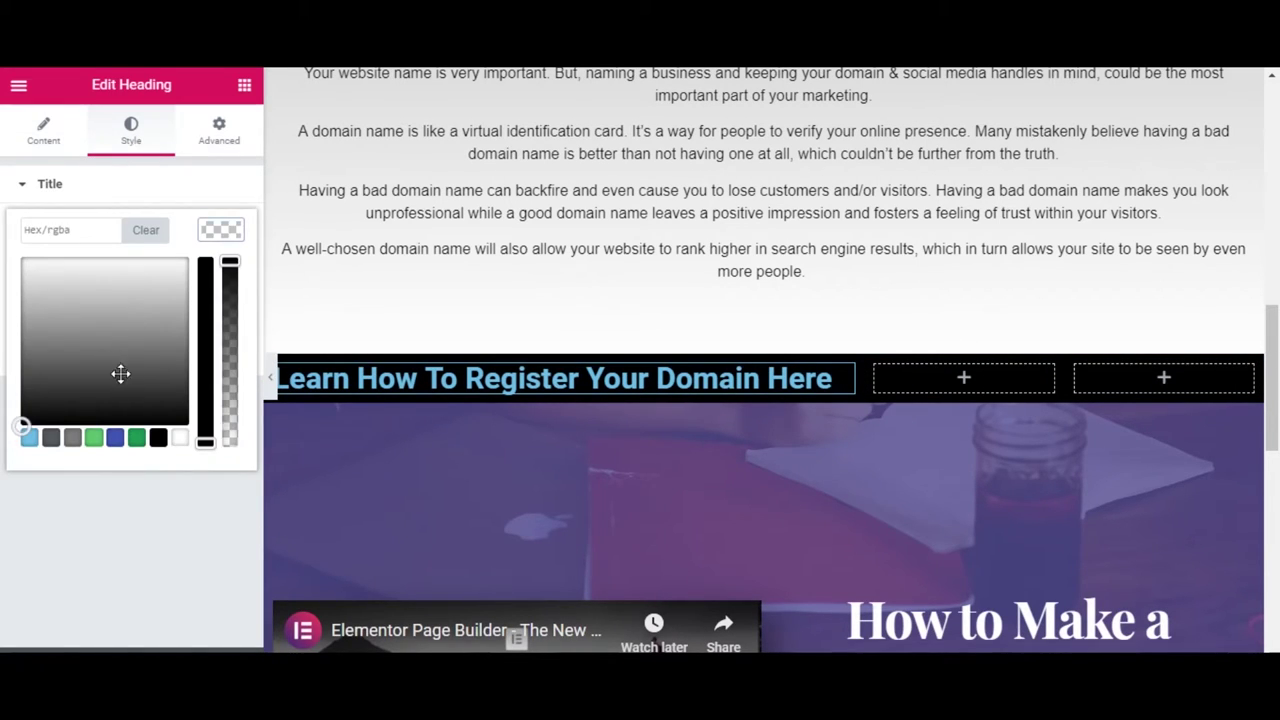
{"action": "left_click_drag", "start_coordinate": [120, 375], "coordinate": [22, 259]}
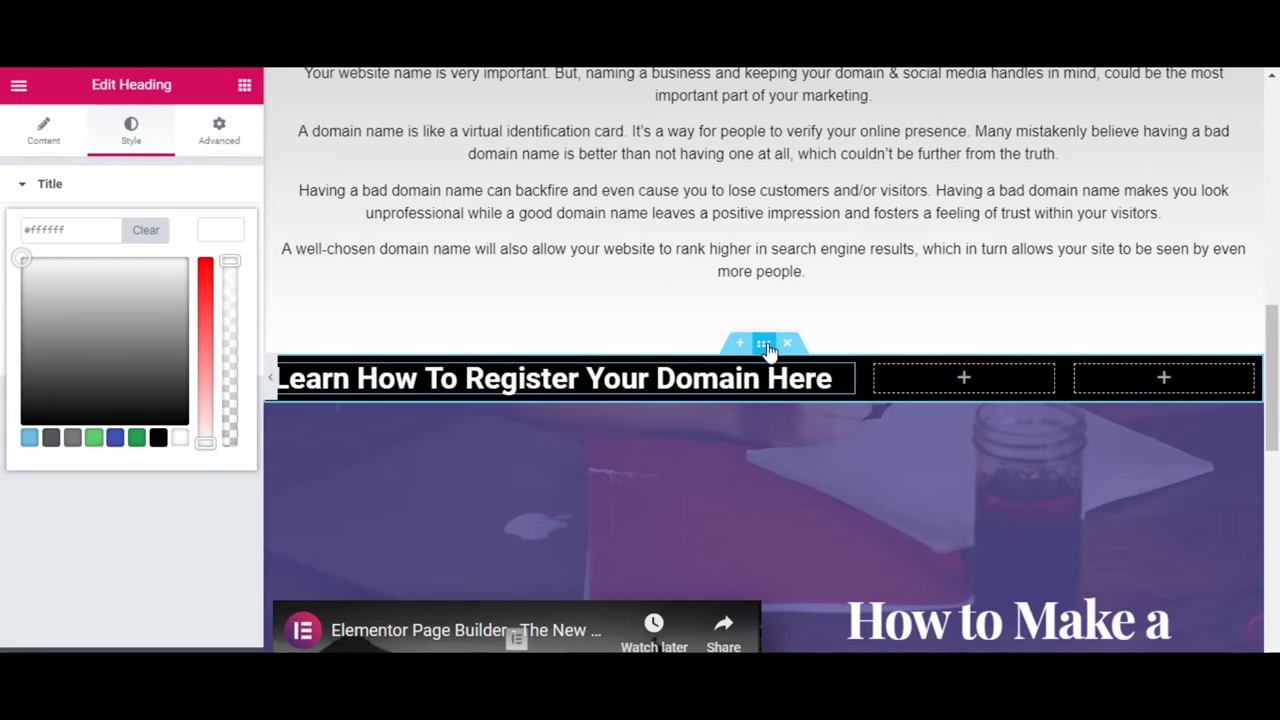
Unlink the black section's padding values and set its top and bottom padding to 20 px each
{"action": "left_click", "coordinate": [771, 350]}
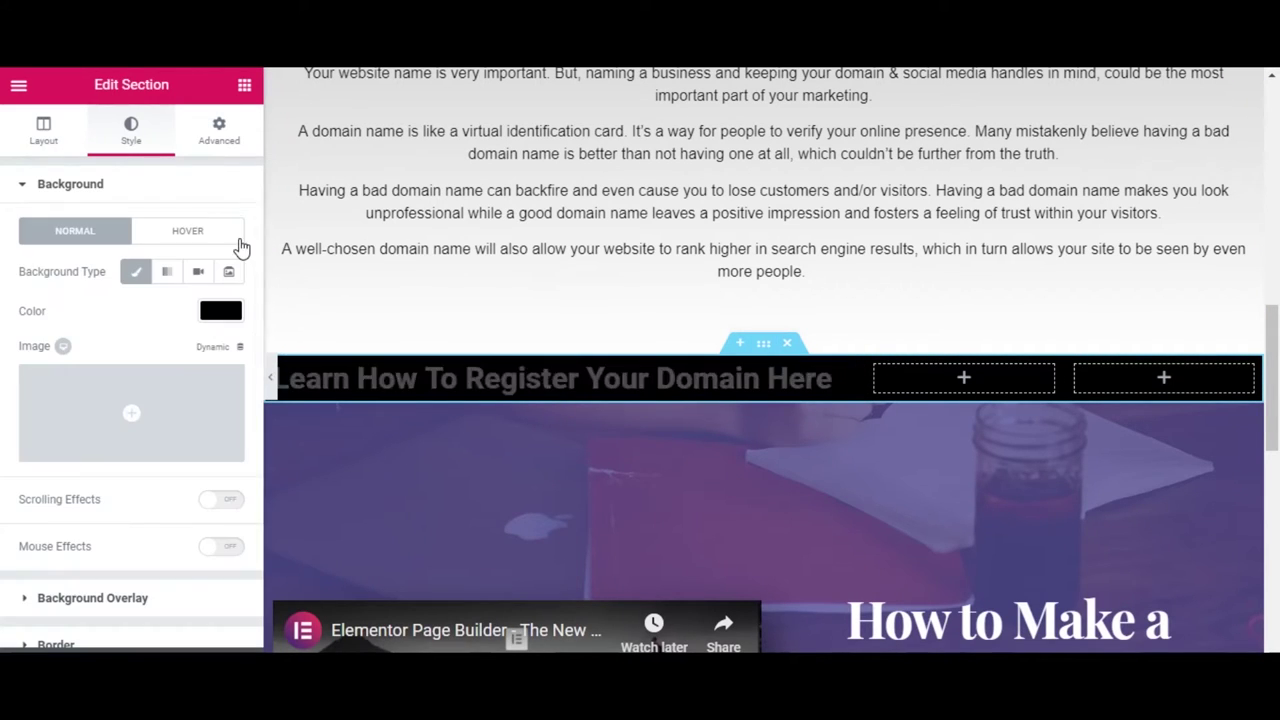
{"action": "left_click", "coordinate": [220, 135]}
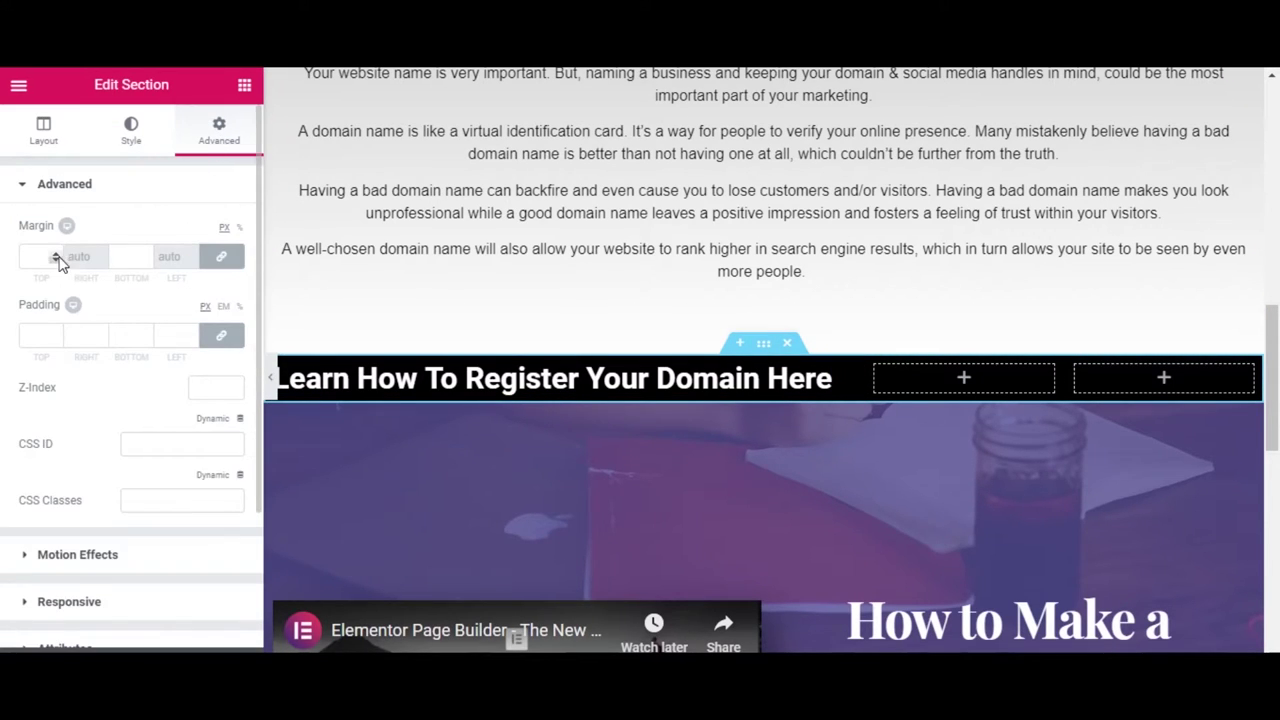
{"action": "left_click", "coordinate": [220, 338]}
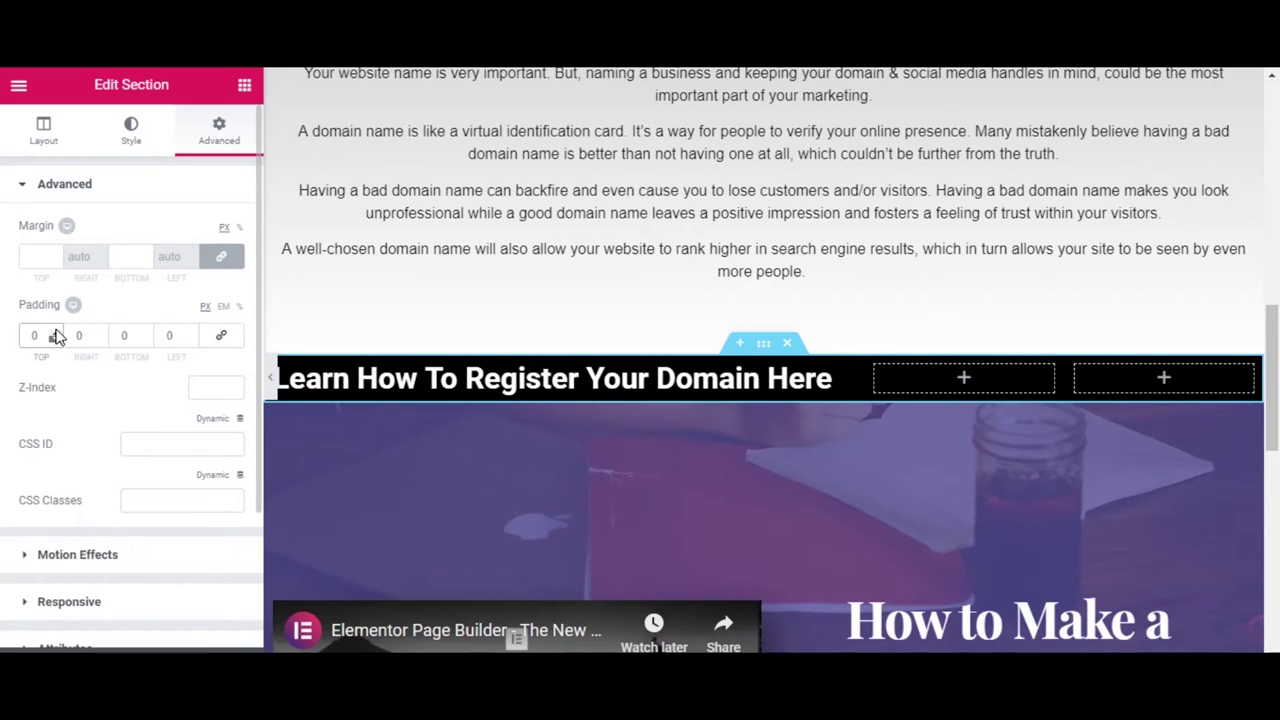
{"action": "scroll", "coordinate": [57, 337], "scroll_direction": "up", "scroll_amount": 19}
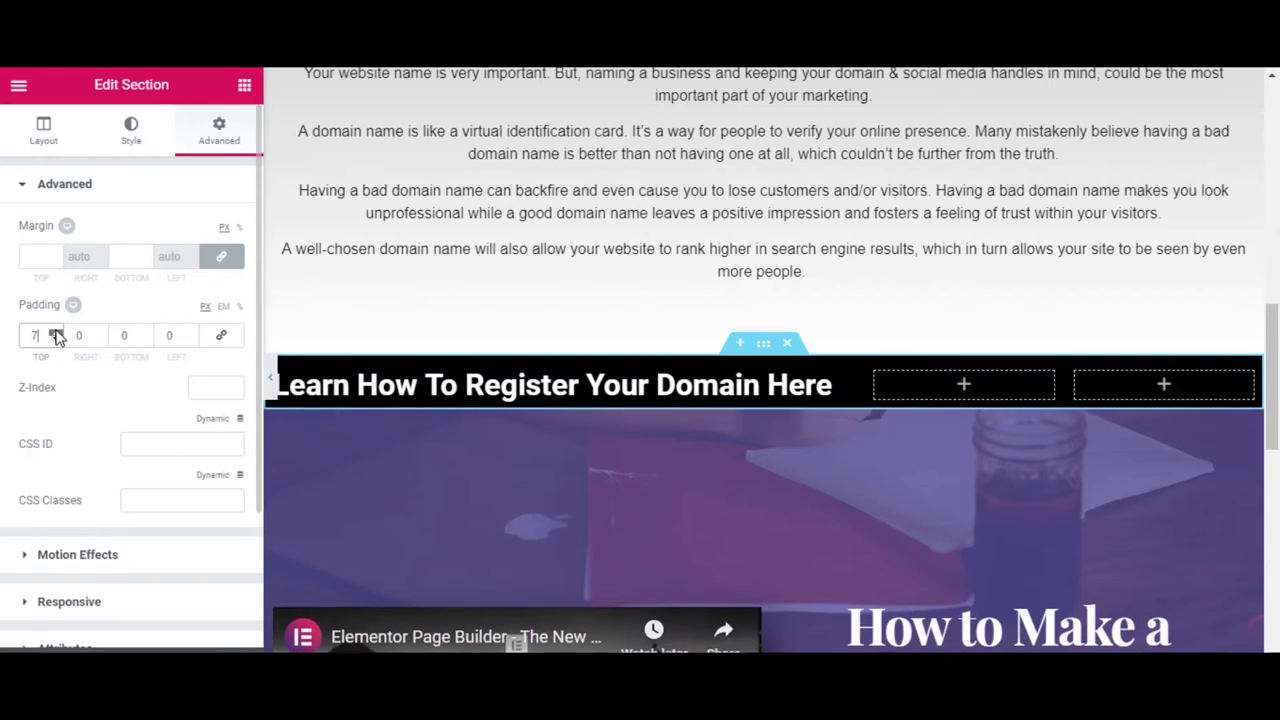
{"action": "scroll", "coordinate": [57, 337], "scroll_direction": "up", "scroll_amount": 1}
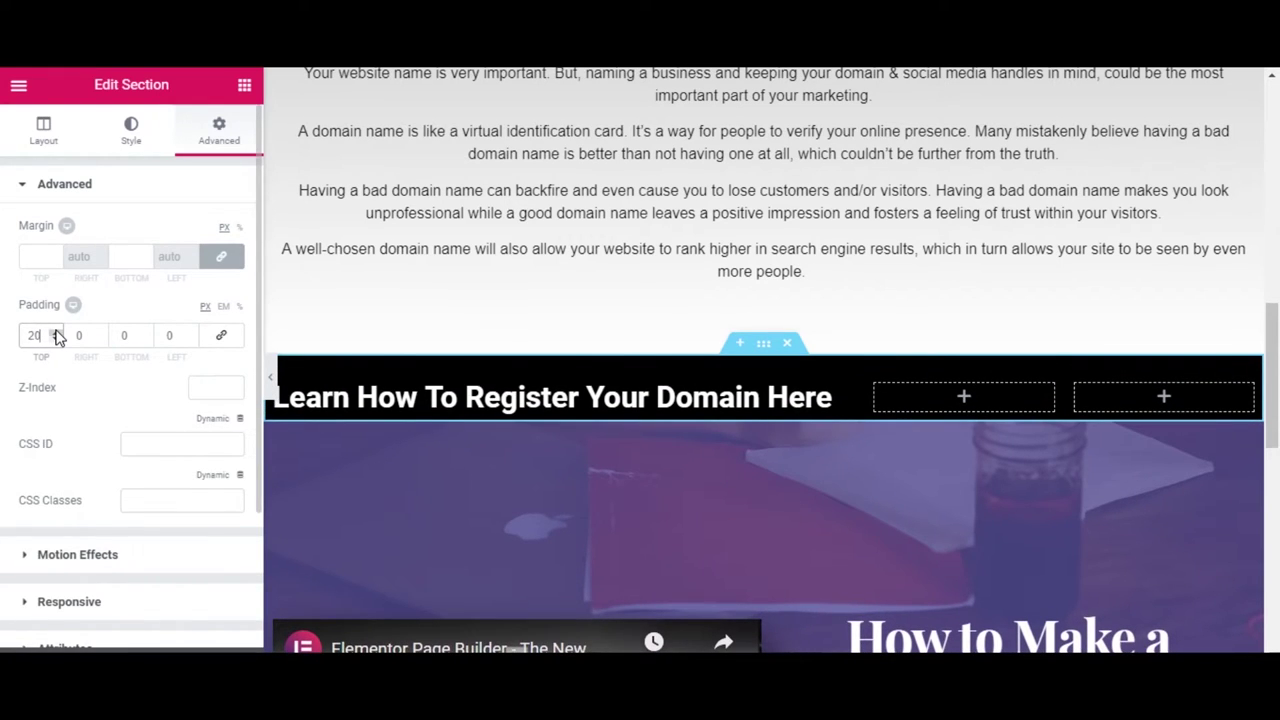
{"action": "left_click", "coordinate": [123, 337]}
{"action": "type", "text": "20"}
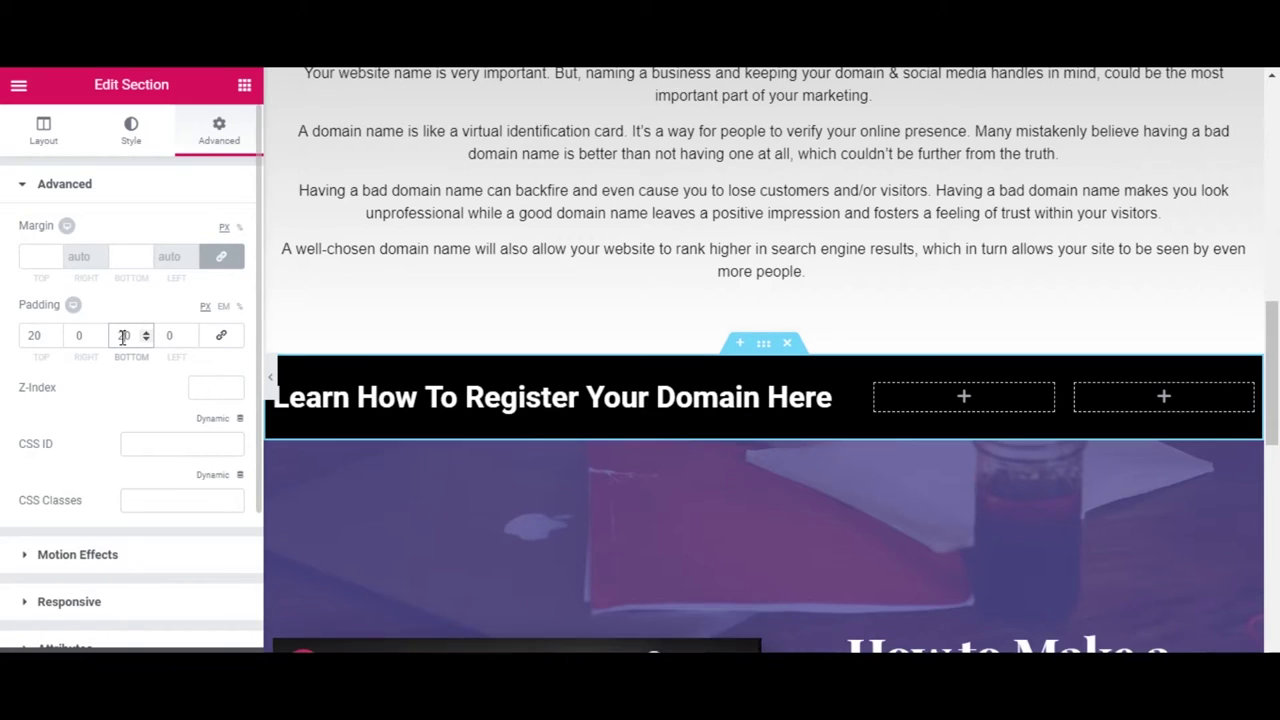
Add a justified button labelled "Tutorial" to the middle column of the black section
{"action": "left_click", "coordinate": [245, 87]}
{"action": "left_click_drag", "start_coordinate": [197, 433], "coordinate": [942, 395]}
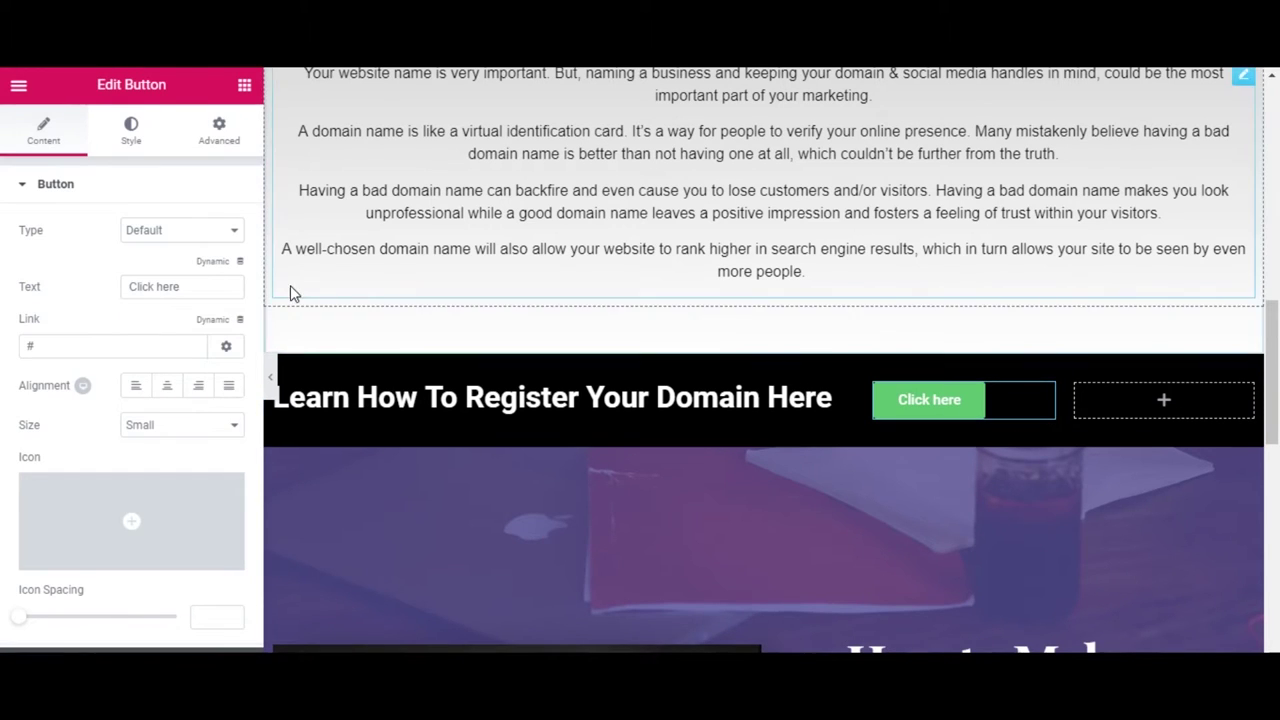
{"action": "left_click", "coordinate": [229, 392]}
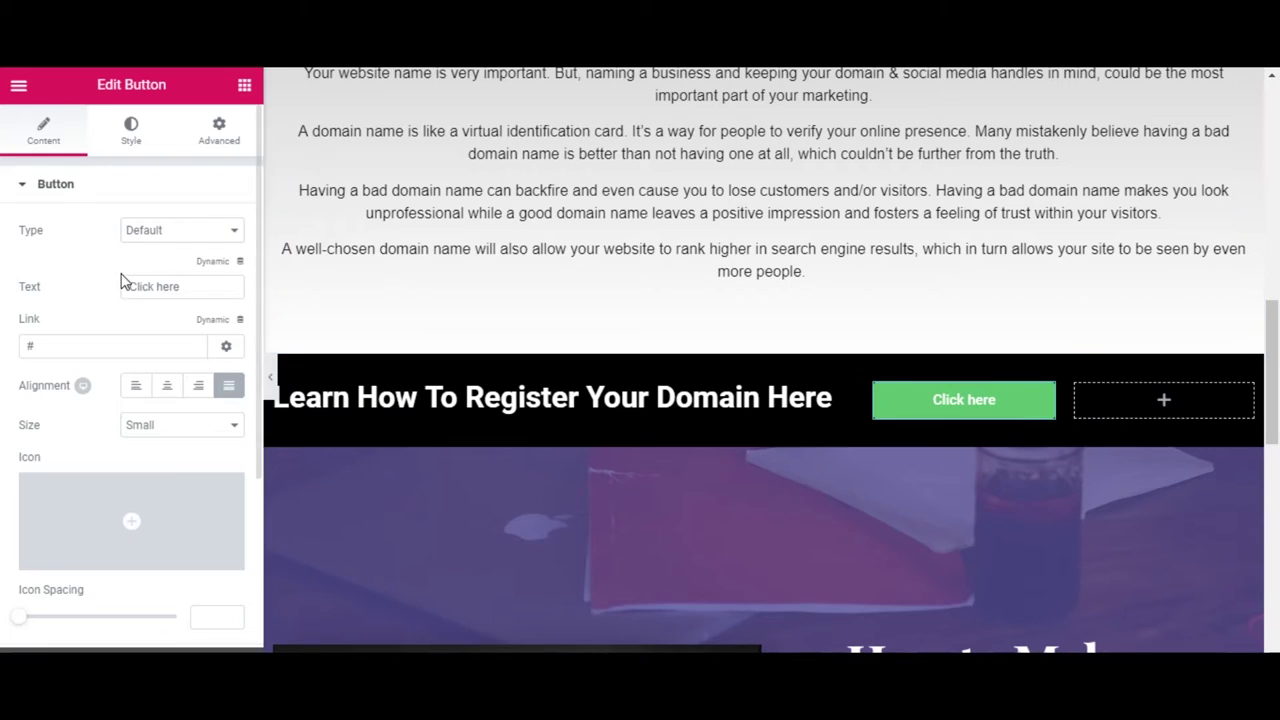
{"action": "left_click_drag", "start_coordinate": [197, 286], "coordinate": [55, 290]}
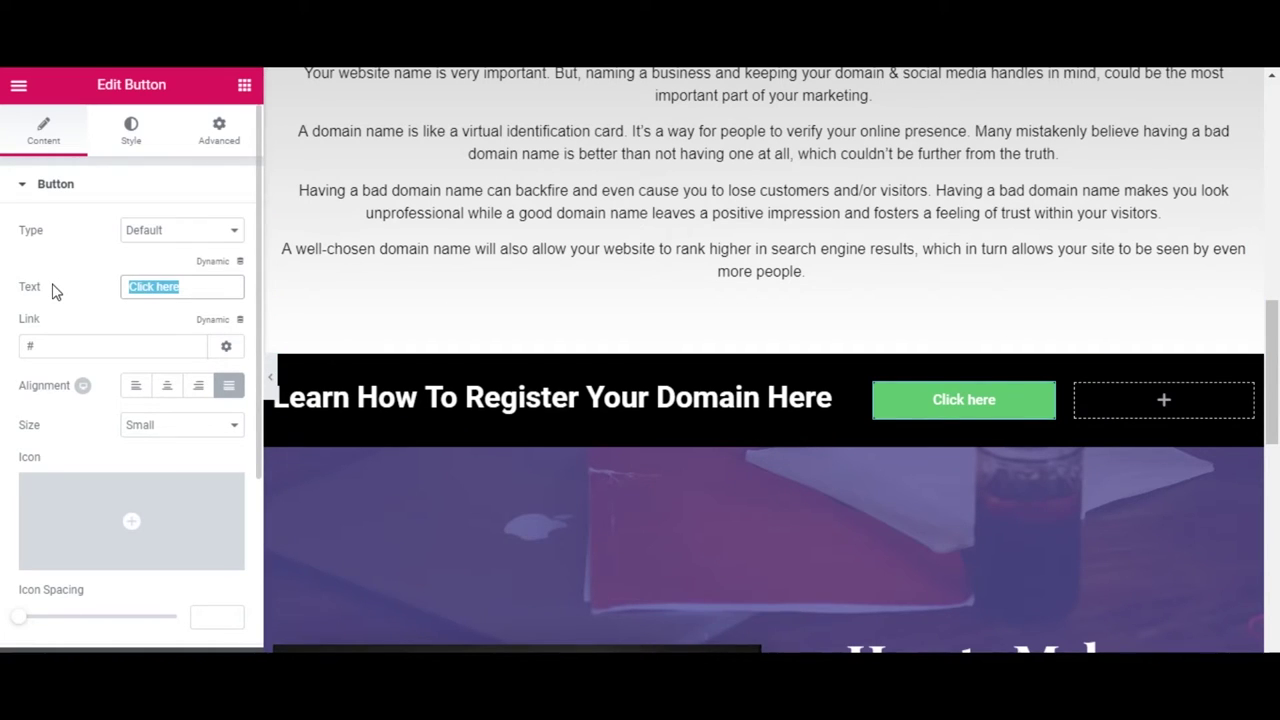
{"action": "type", "text": "Tu"}
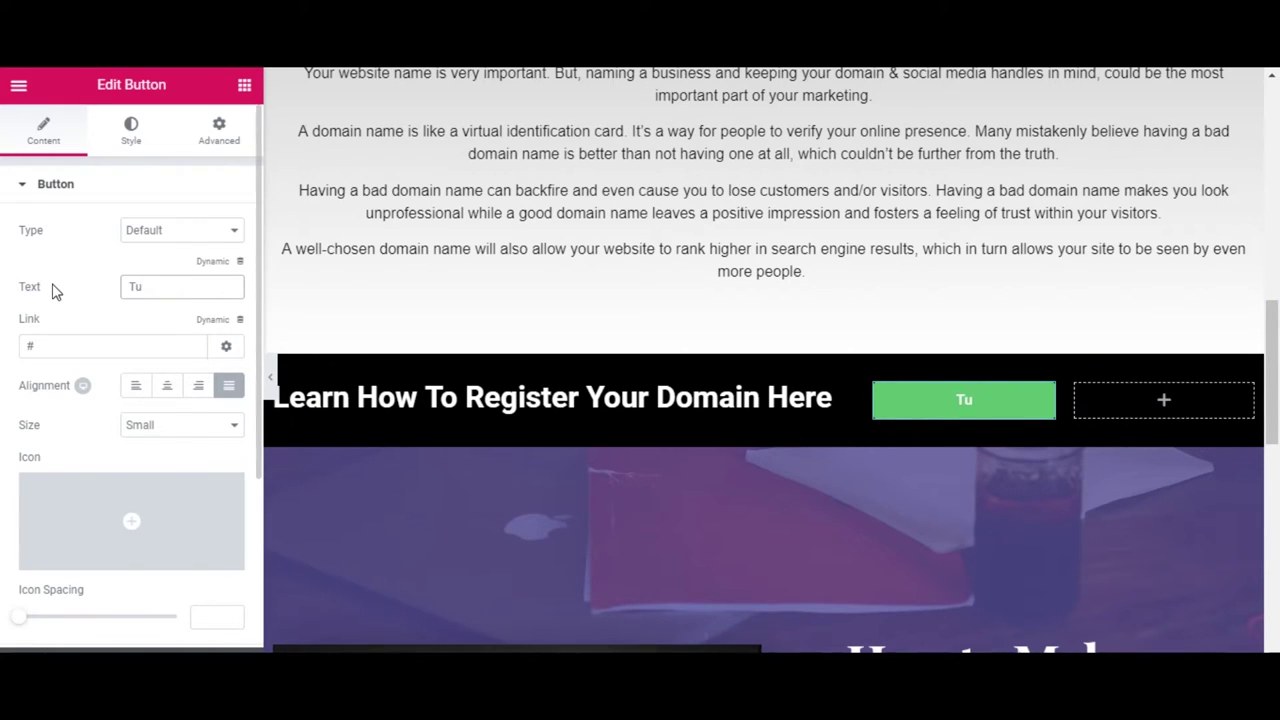
{"action": "type", "text": "torial"}
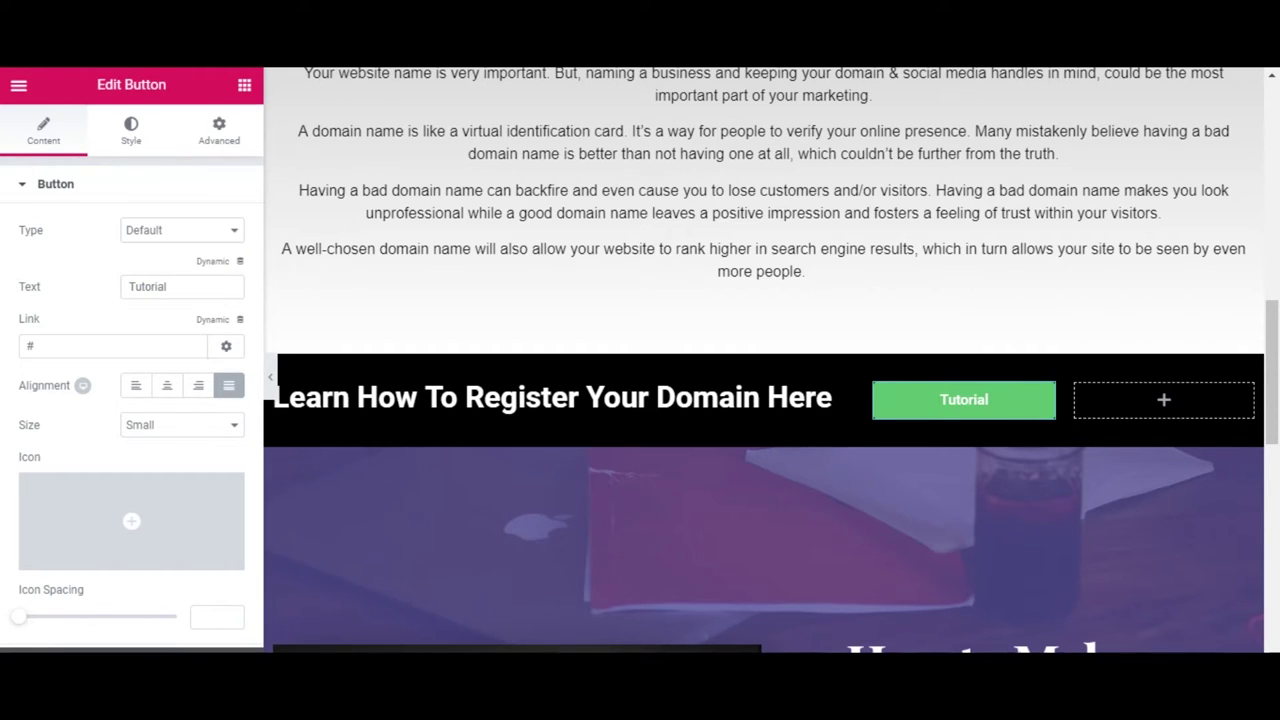
{"action": "left_click", "coordinate": [49, 345]}
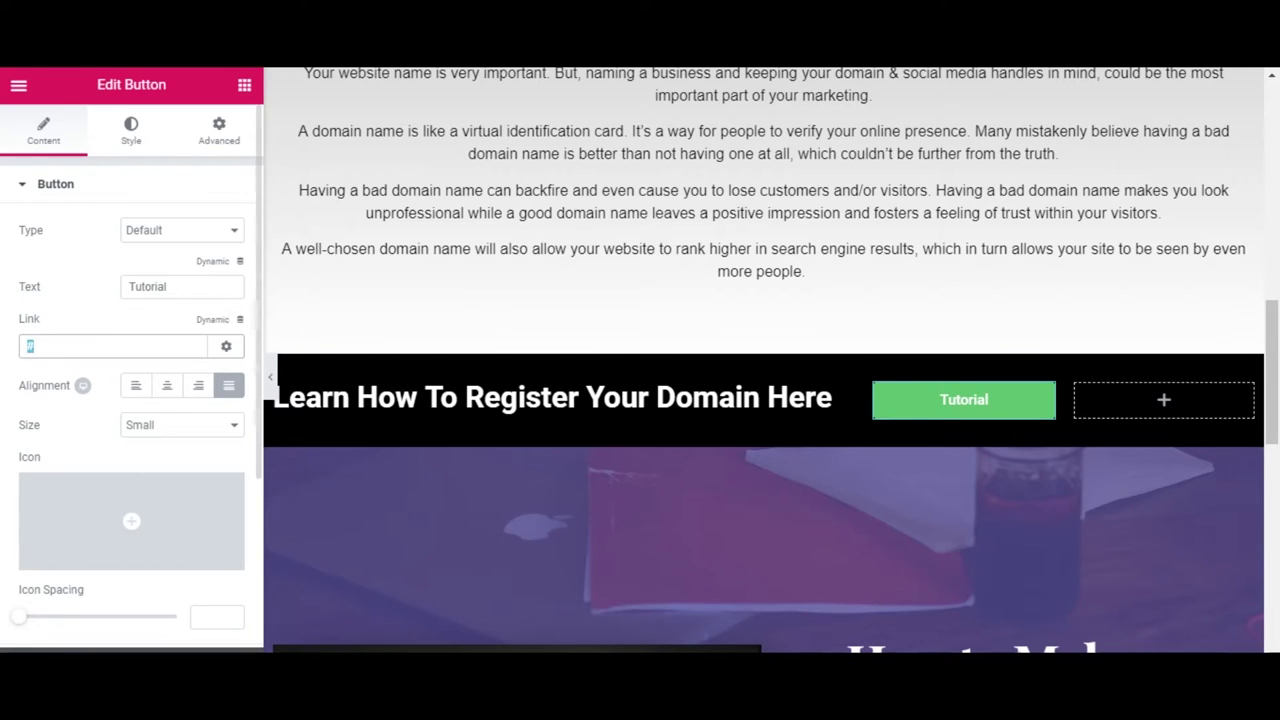
{"action": "key", "text": "ctrl+v"}
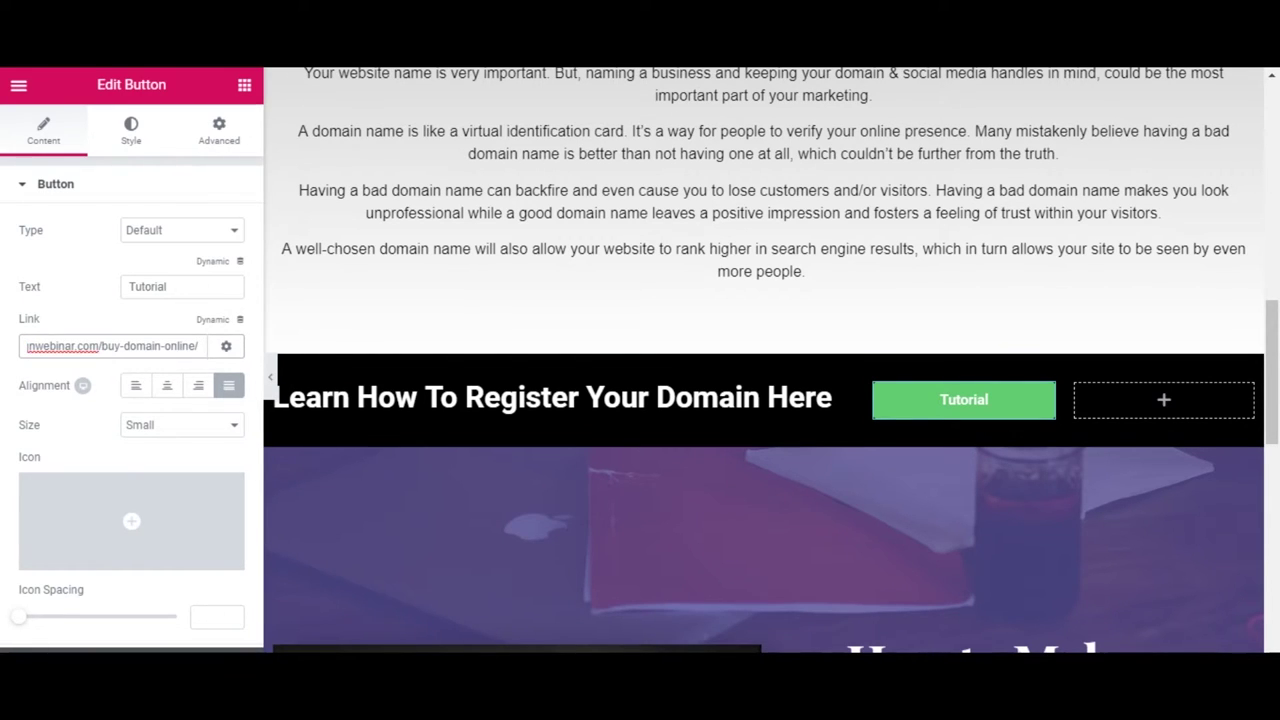
{"action": "left_click", "coordinate": [226, 345]}
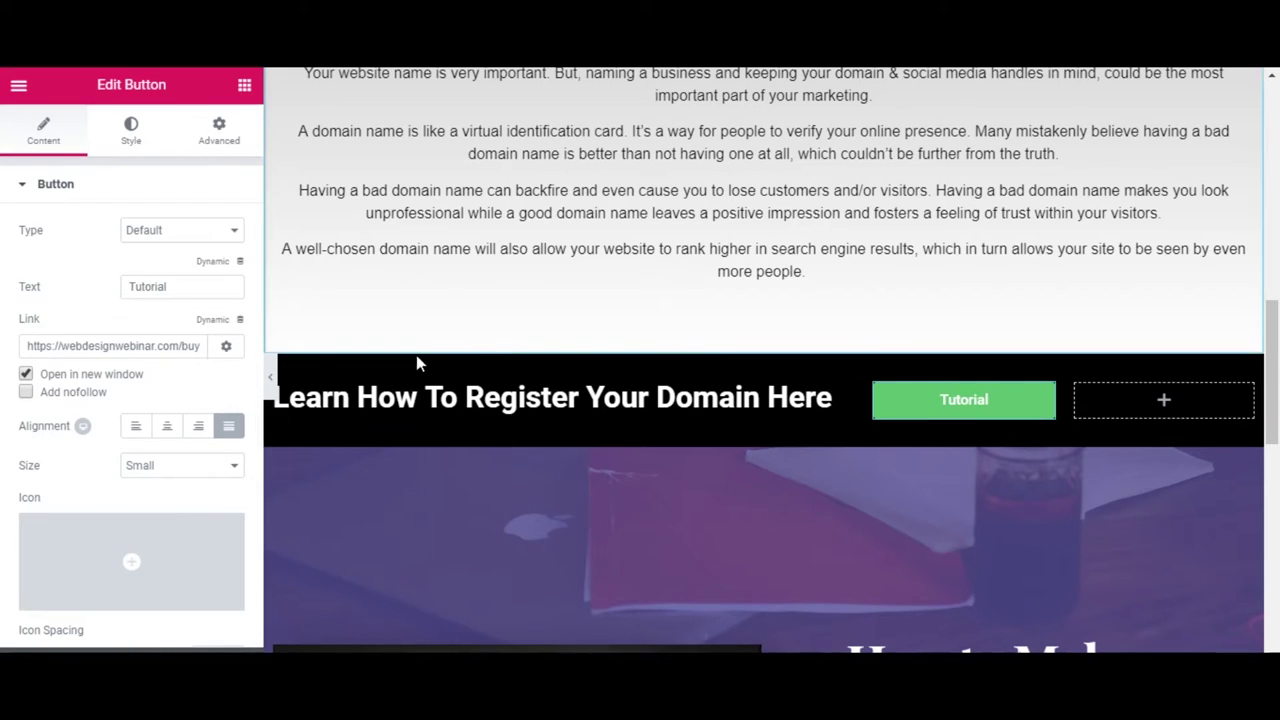
{"action": "left_click", "coordinate": [181, 466]}
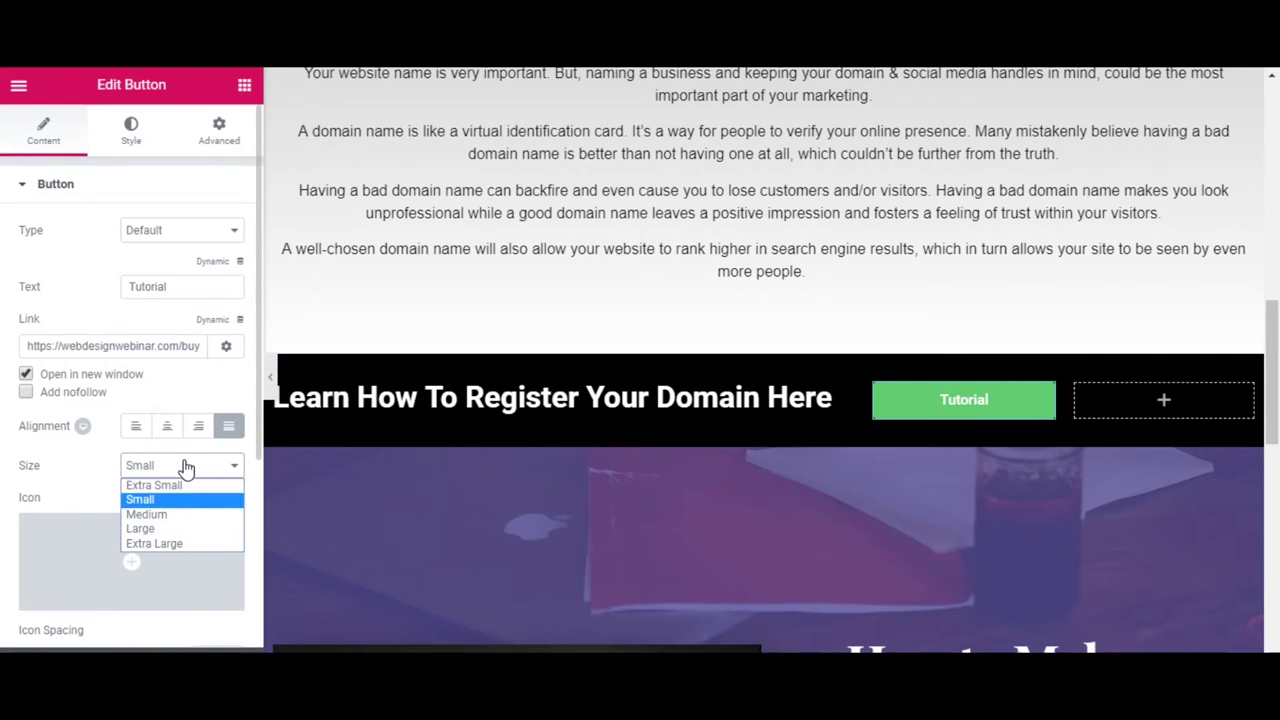
{"action": "left_click", "coordinate": [175, 515]}
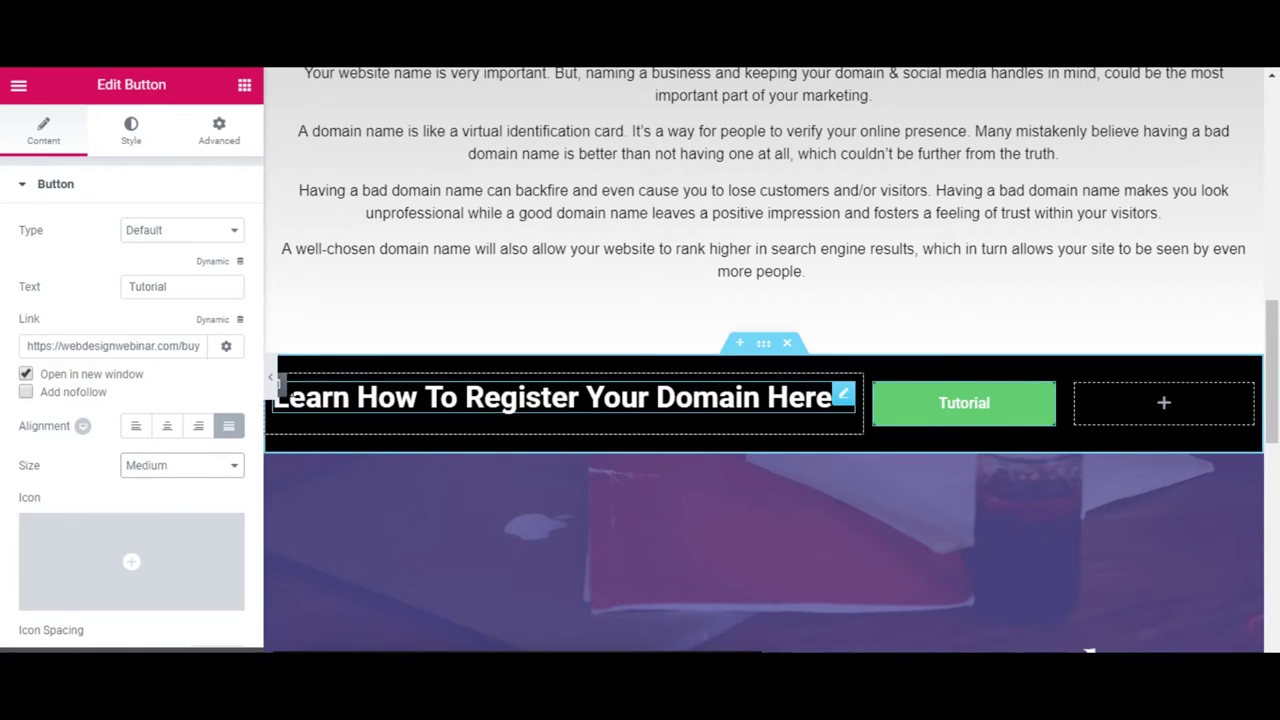
Set the vertical alignment of the heading's column to Middle
{"action": "left_click", "coordinate": [278, 382]}
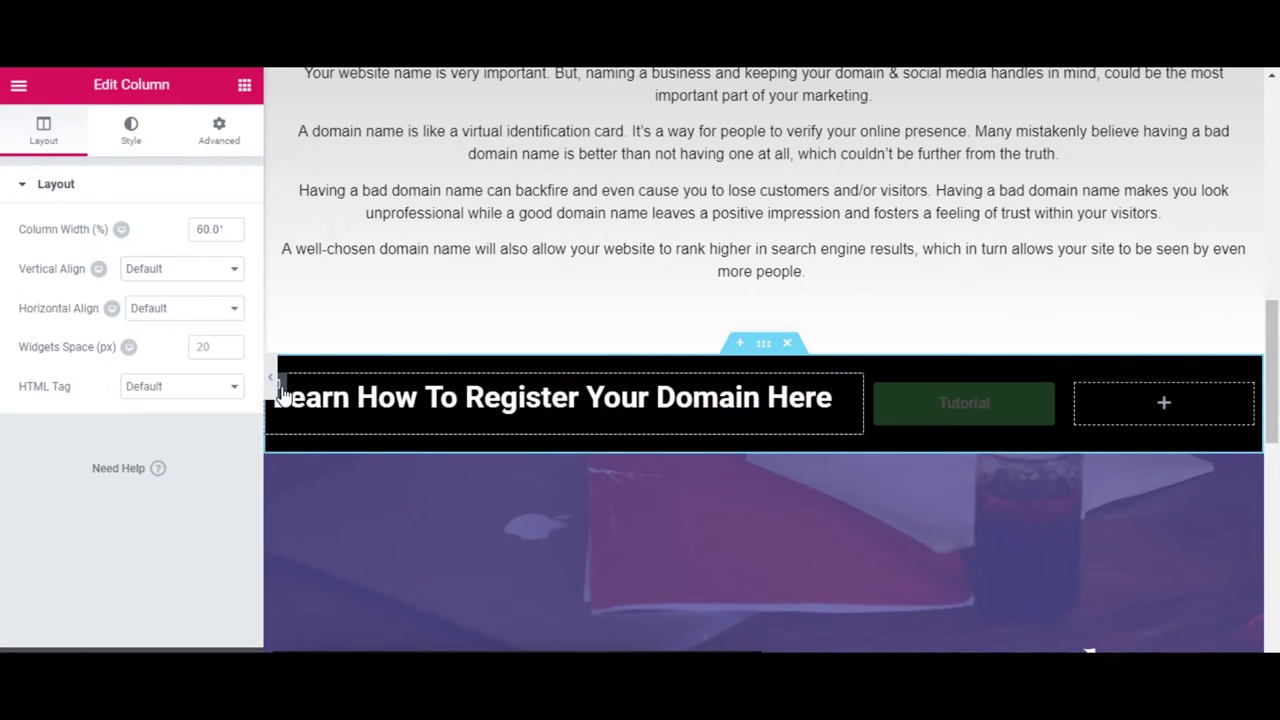
{"action": "left_click", "coordinate": [180, 270]}
{"action": "left_click", "coordinate": [183, 318]}
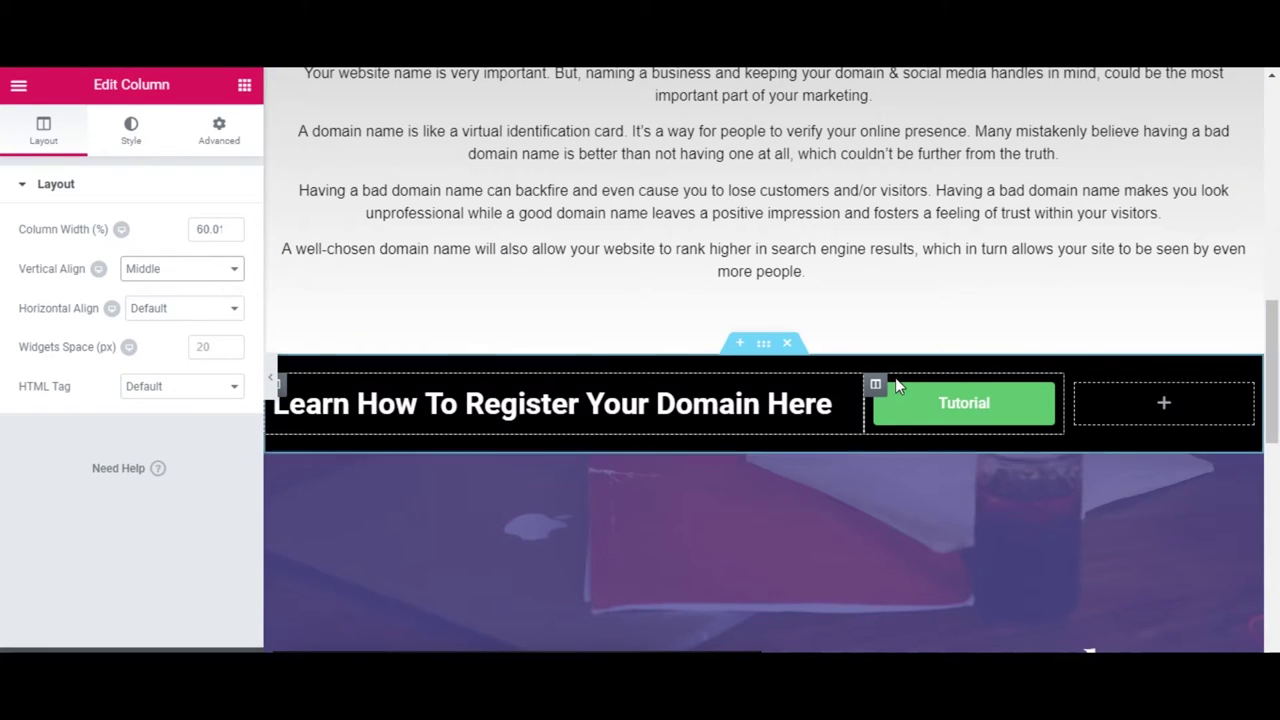
Set the Tutorial button's background color to black, #000000
{"action": "left_click", "coordinate": [931, 409]}
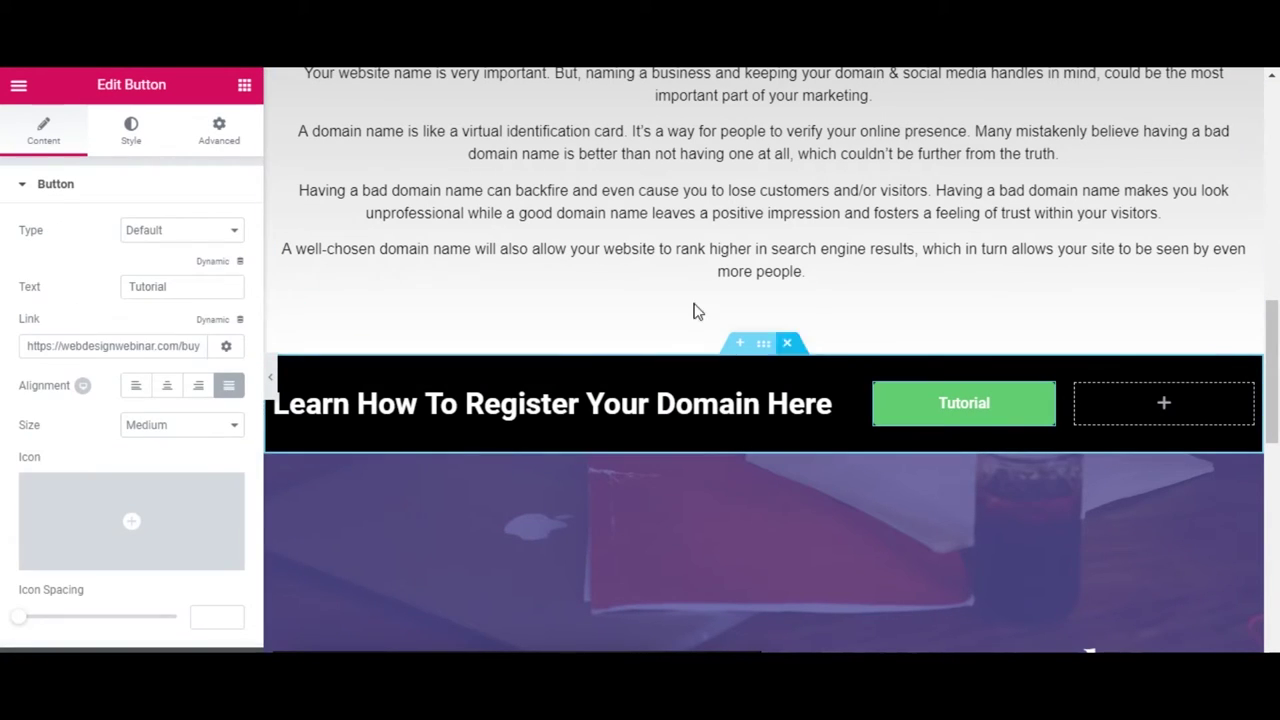
{"action": "left_click", "coordinate": [131, 130]}
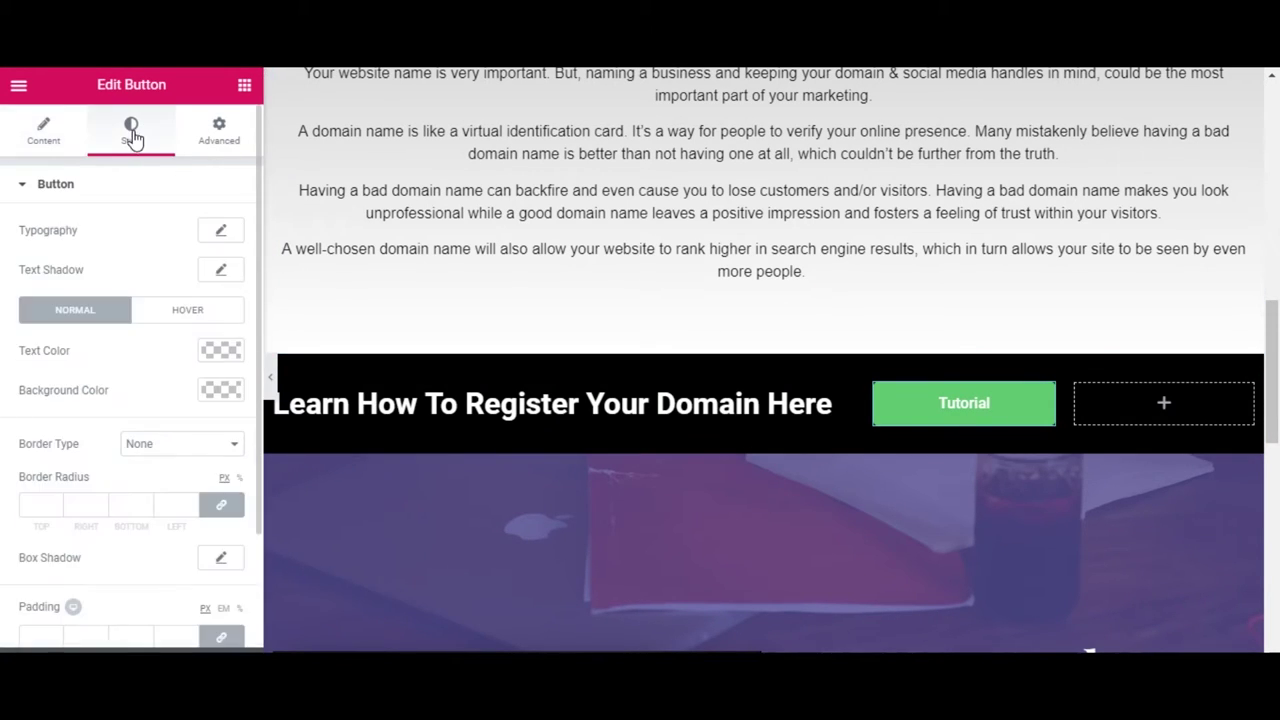
{"action": "left_click", "coordinate": [224, 390]}
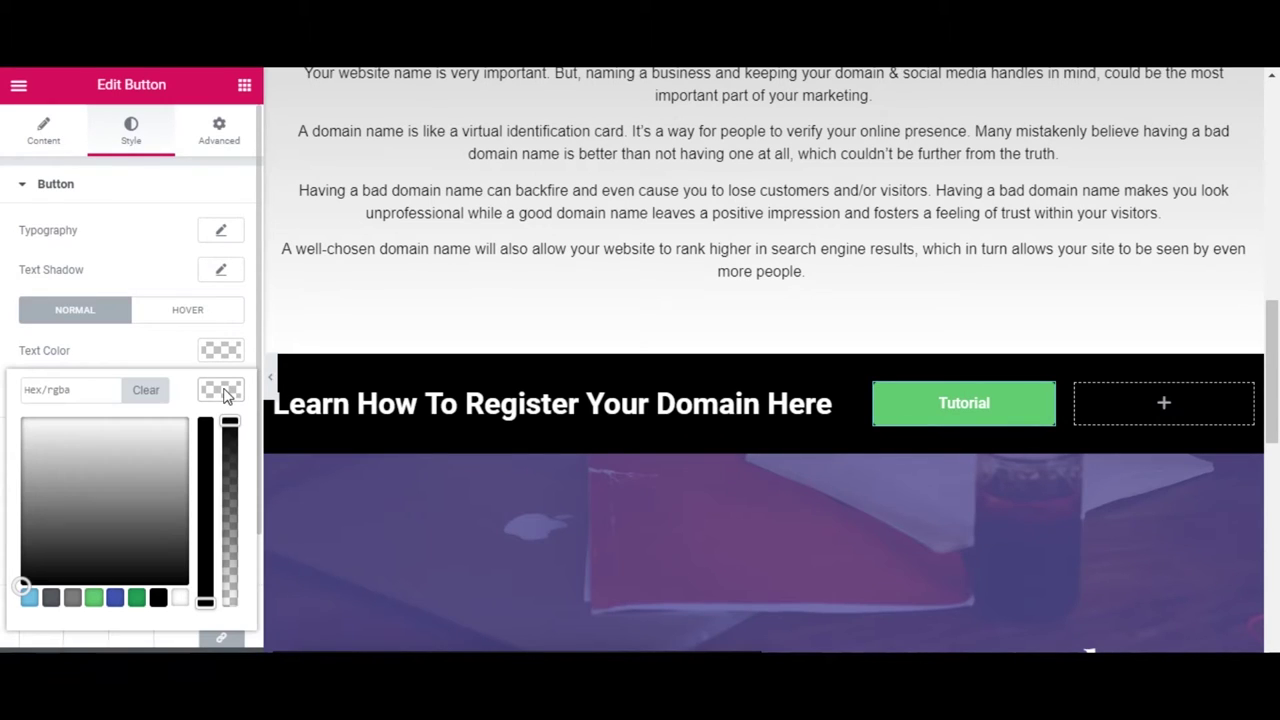
{"action": "left_click", "coordinate": [158, 598]}
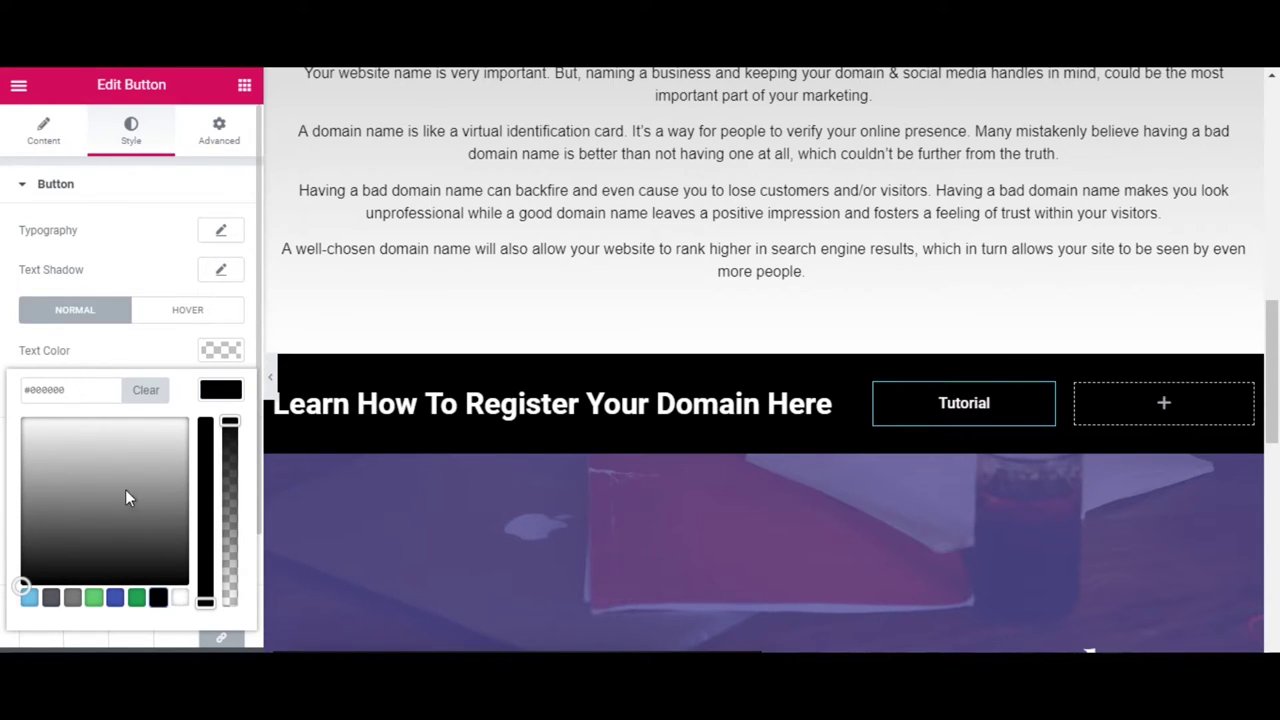
{"action": "left_click", "coordinate": [222, 395]}
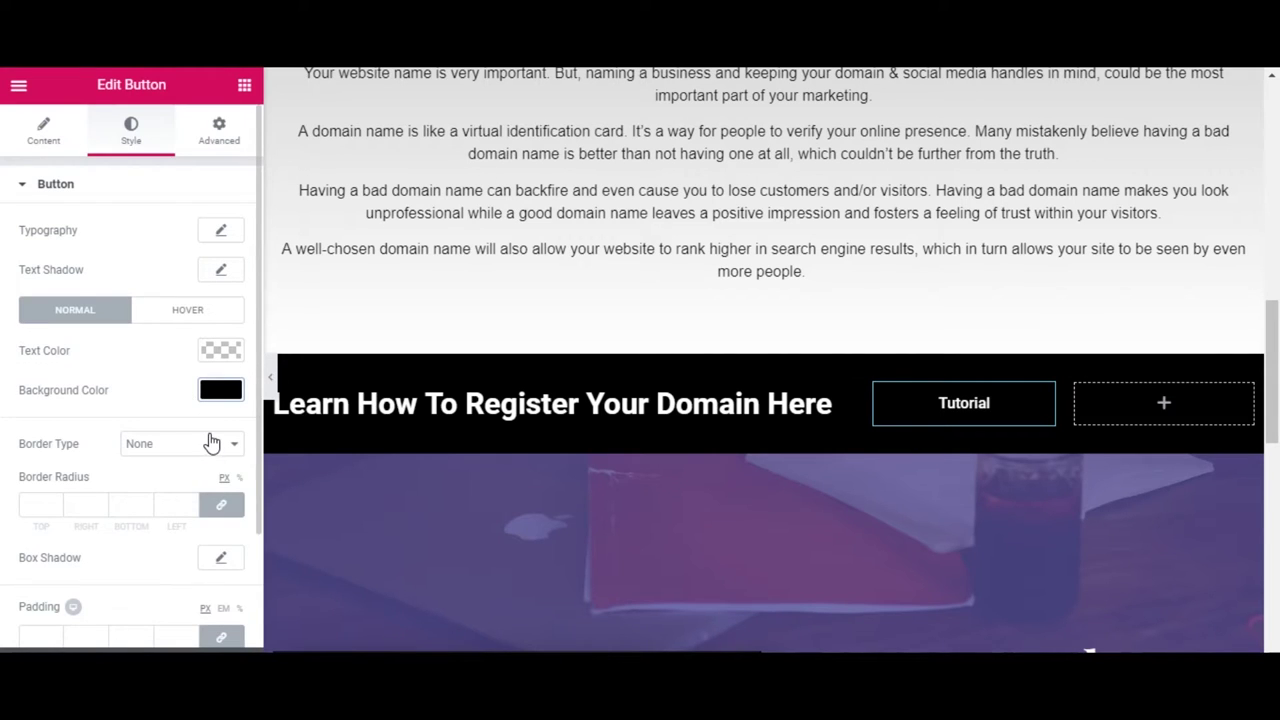
Give the Tutorial button a solid border 2 px wide on all sides
{"action": "left_click", "coordinate": [207, 443]}
{"action": "left_click", "coordinate": [178, 478]}
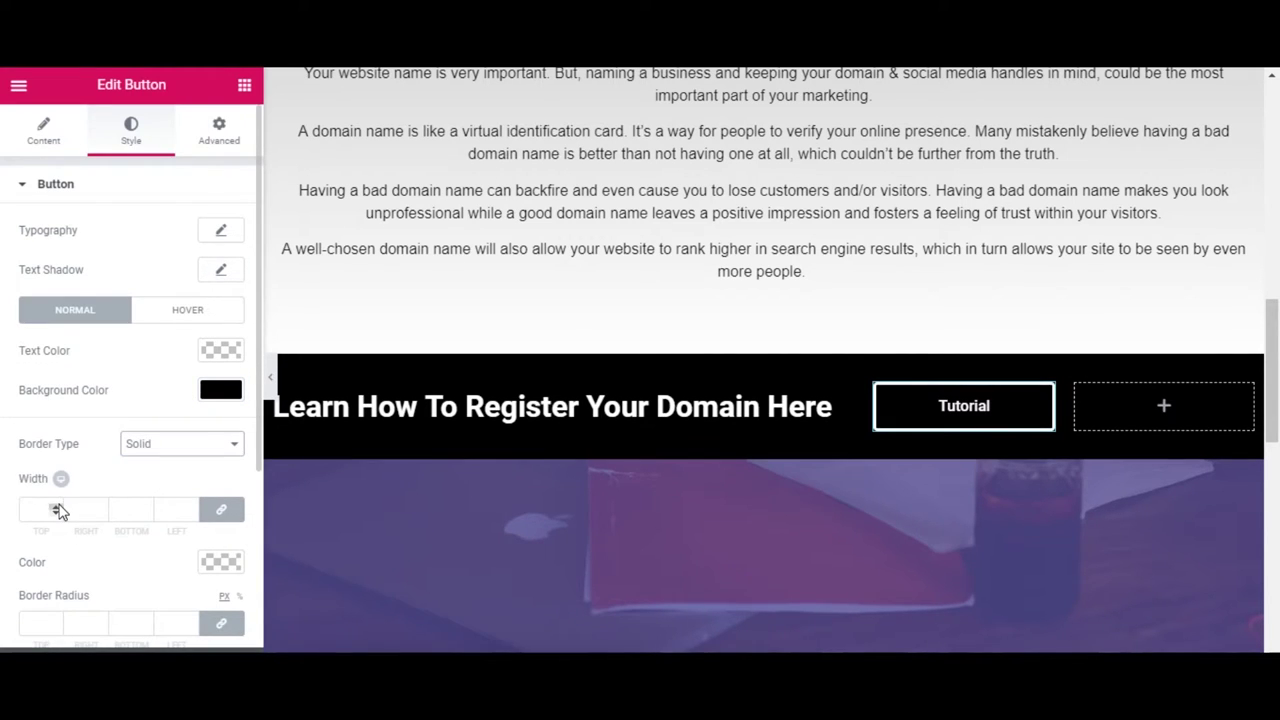
{"action": "left_click", "coordinate": [57, 507]}
{"action": "left_click", "coordinate": [56, 507]}
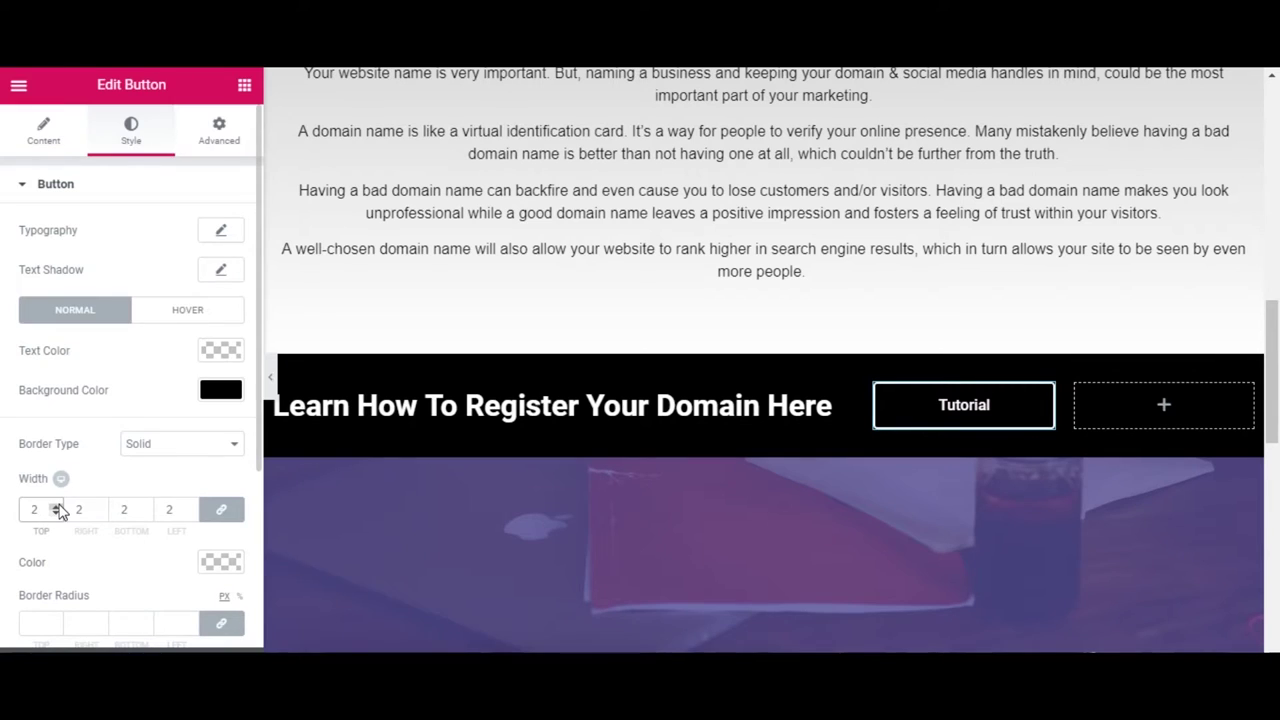
{"action": "scroll", "coordinate": [103, 570], "scroll_direction": "down", "scroll_amount": 3}
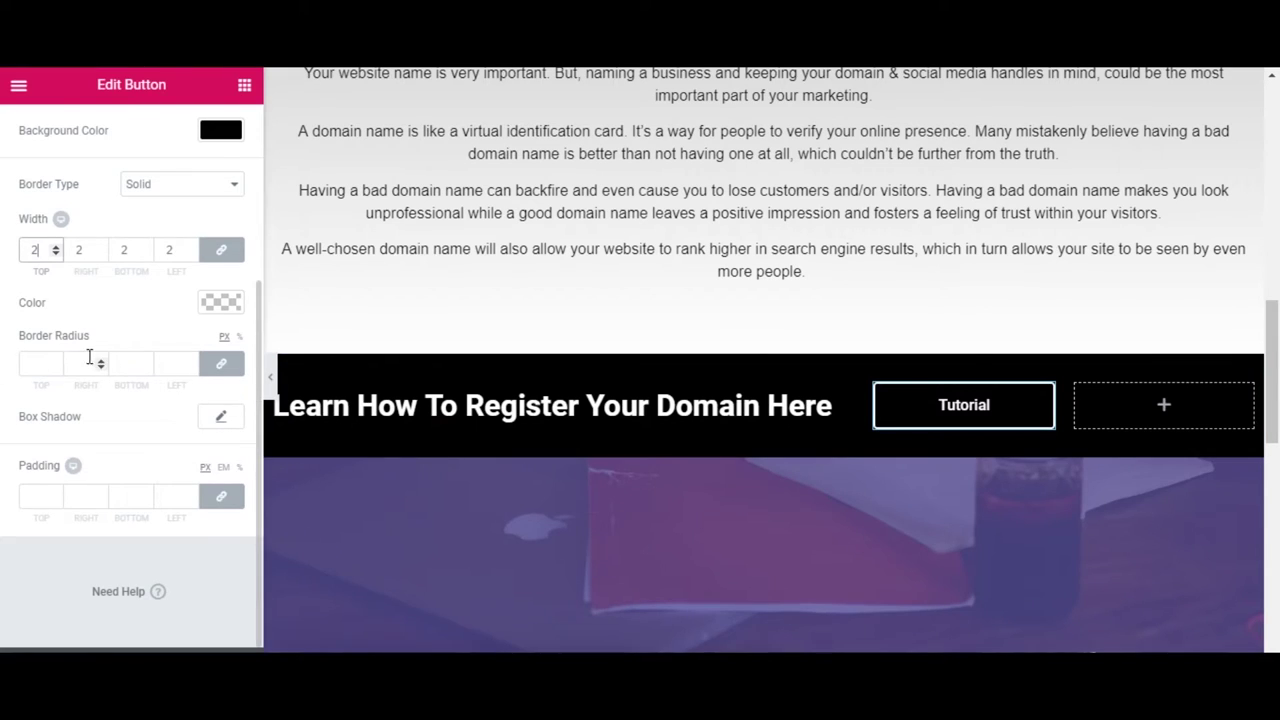
Set the Tutorial button's border radius to 25 px on all corners
{"action": "left_click", "coordinate": [54, 361]}
{"action": "left_click", "coordinate": [55, 361]}
{"action": "left_click", "coordinate": [55, 361]}
{"action": "left_click", "coordinate": [55, 361]}
{"action": "left_click", "coordinate": [55, 361]}
{"action": "left_click", "coordinate": [55, 361]}
{"action": "left_click", "coordinate": [55, 361]}
{"action": "left_click", "coordinate": [55, 361]}
{"action": "left_click", "coordinate": [55, 361]}
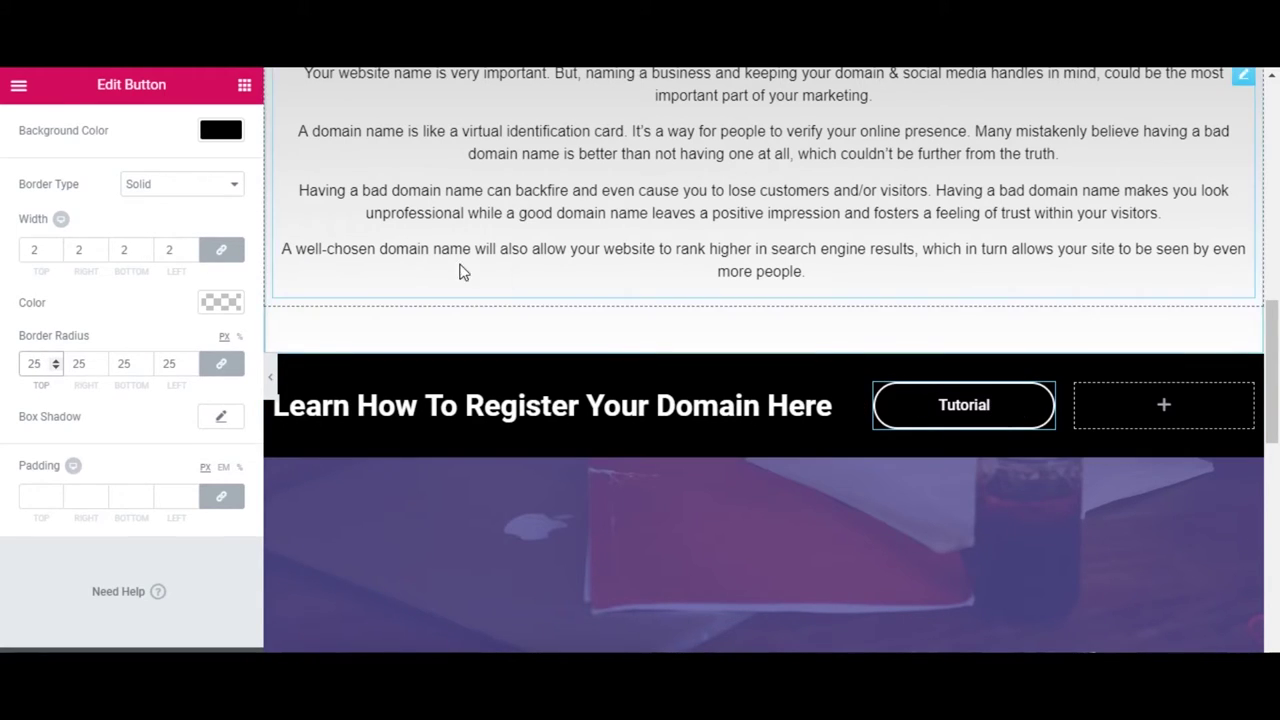
Give the Tutorial button's hover state a white #ffffff background and black #000000 text
{"action": "scroll", "coordinate": [135, 255], "scroll_direction": "up", "scroll_amount": 3}
{"action": "scroll", "coordinate": [135, 255], "scroll_direction": "up", "scroll_amount": 1}
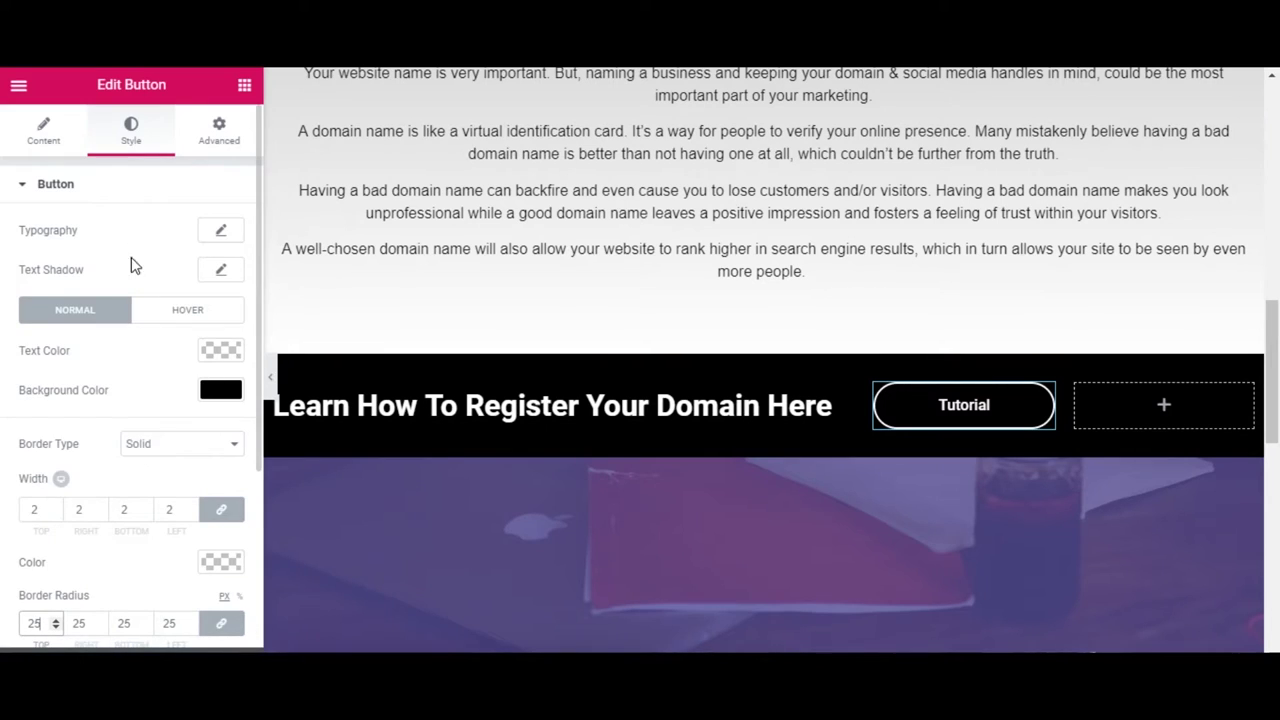
{"action": "left_click", "coordinate": [206, 316]}
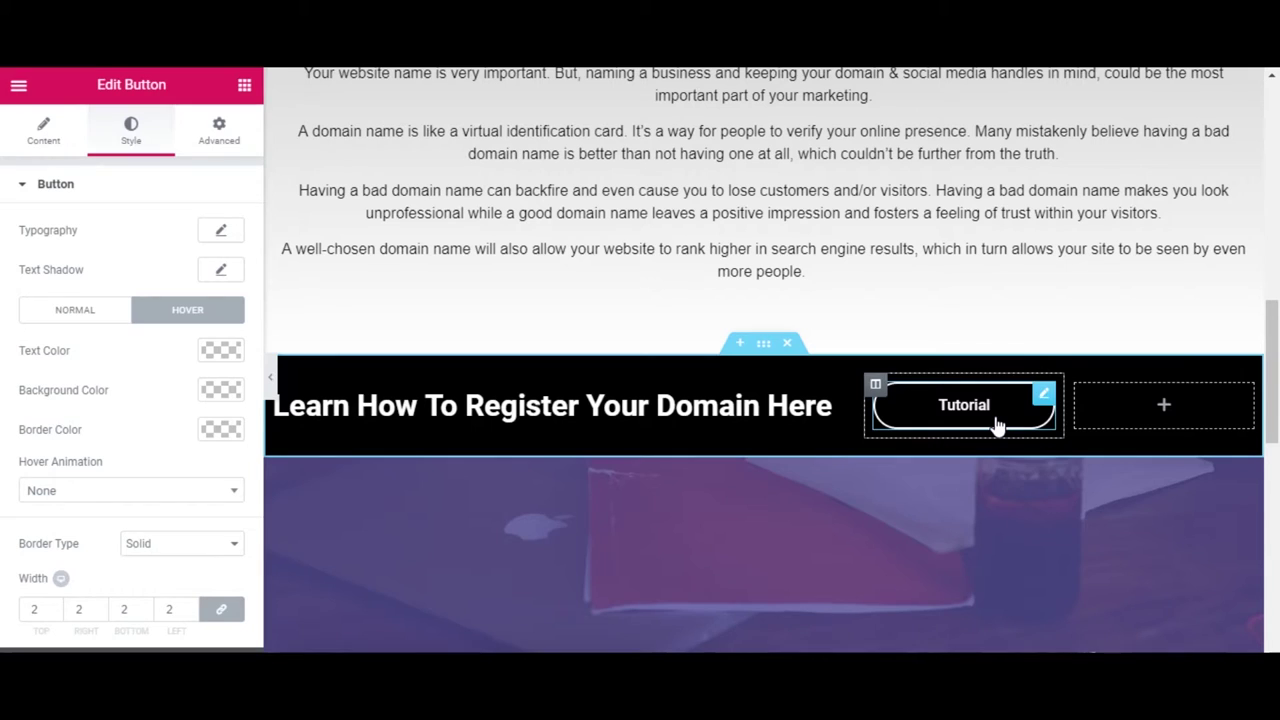
{"action": "left_click", "coordinate": [222, 390]}
{"action": "left_click_drag", "start_coordinate": [112, 477], "coordinate": [20, 416]}
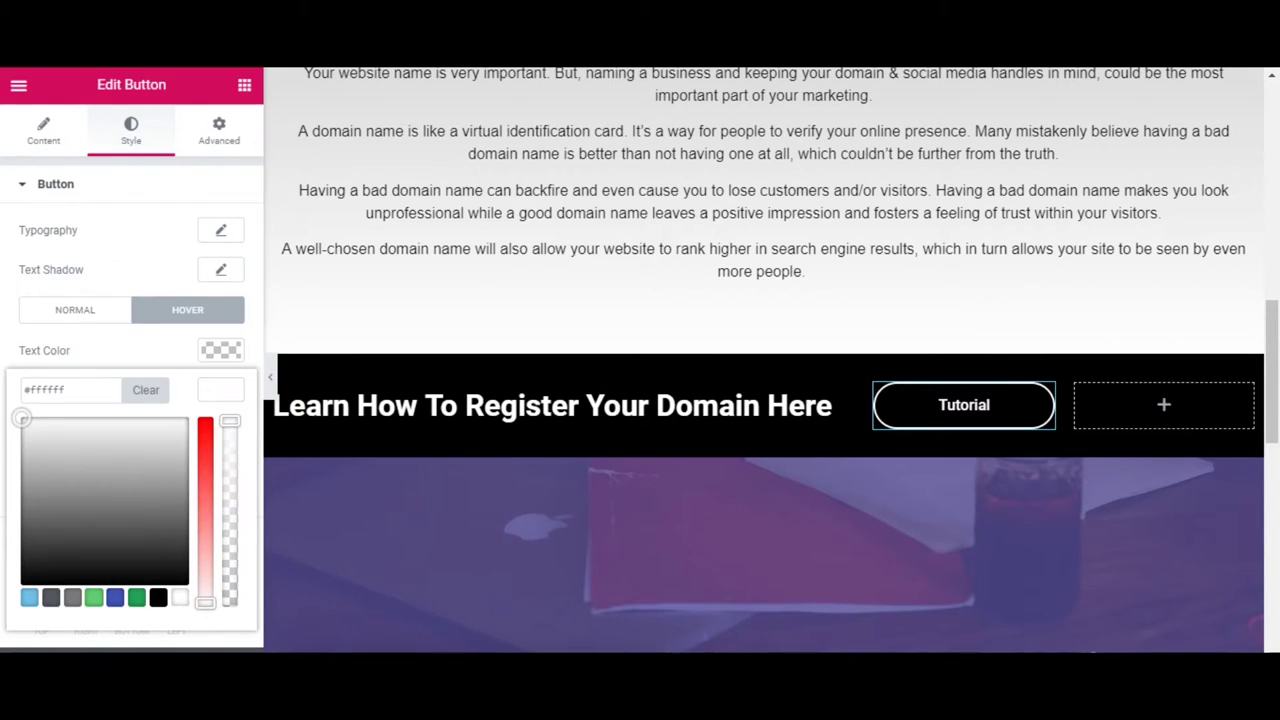
{"action": "left_click", "coordinate": [213, 397]}
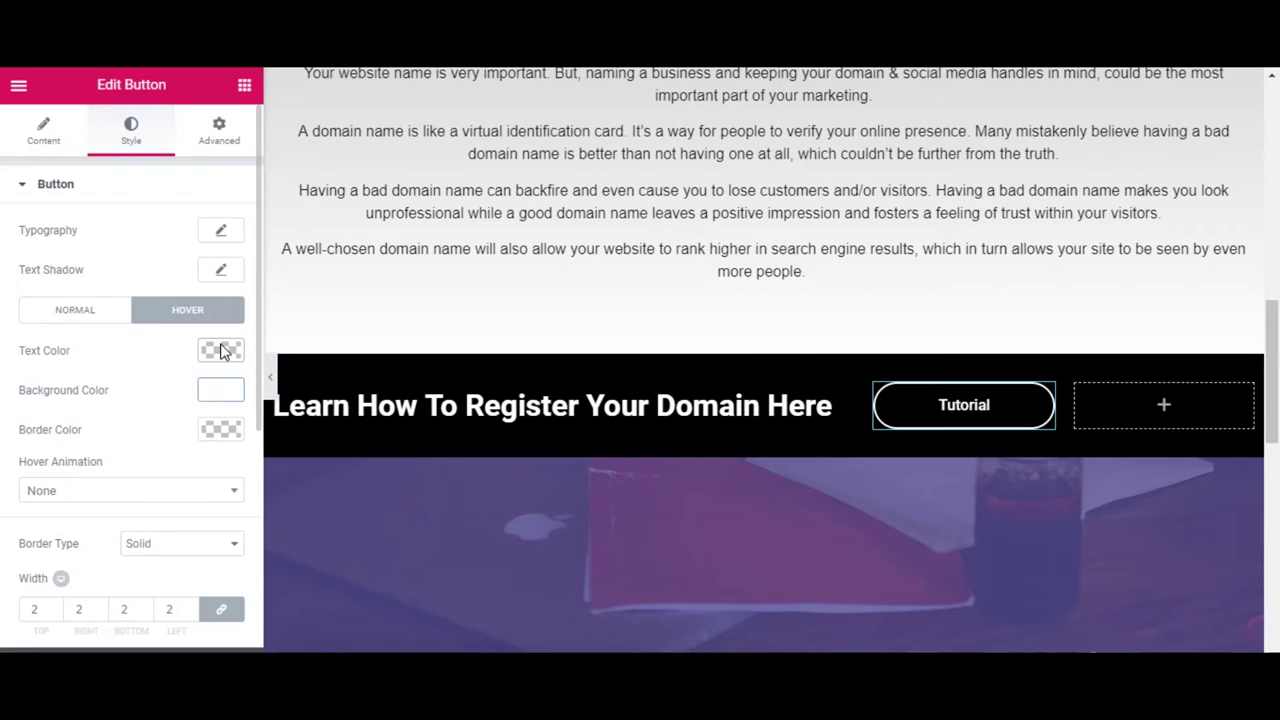
{"action": "left_click", "coordinate": [221, 350]}
{"action": "left_click", "coordinate": [158, 558]}
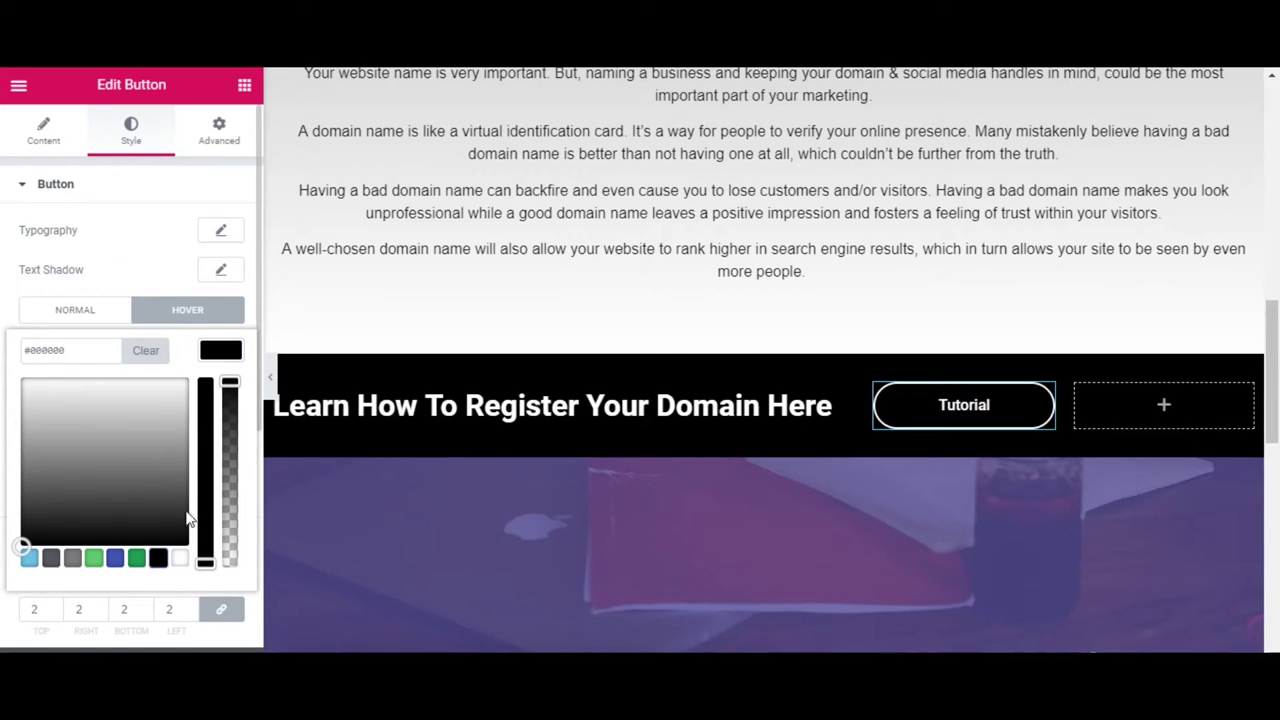
{"action": "left_click", "coordinate": [228, 349]}
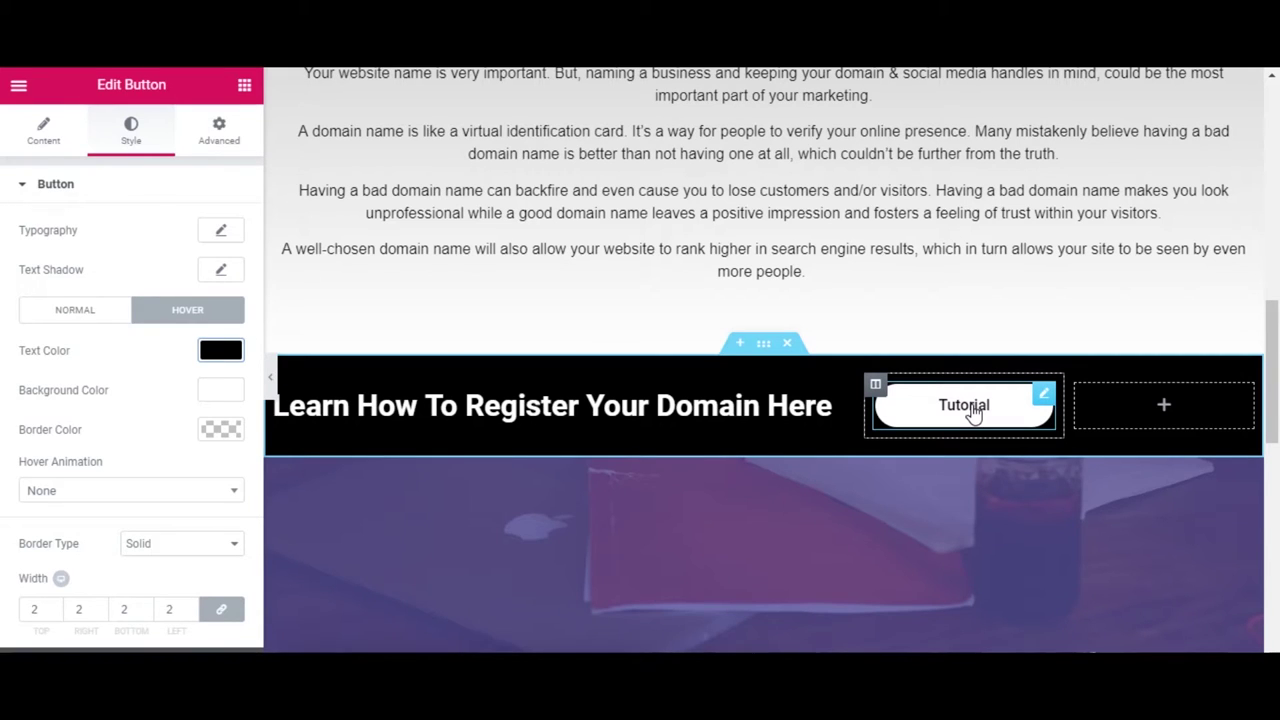
Duplicate the Tutorial button and move the copy into the empty column beside it
{"action": "right_click", "coordinate": [1041, 402]}
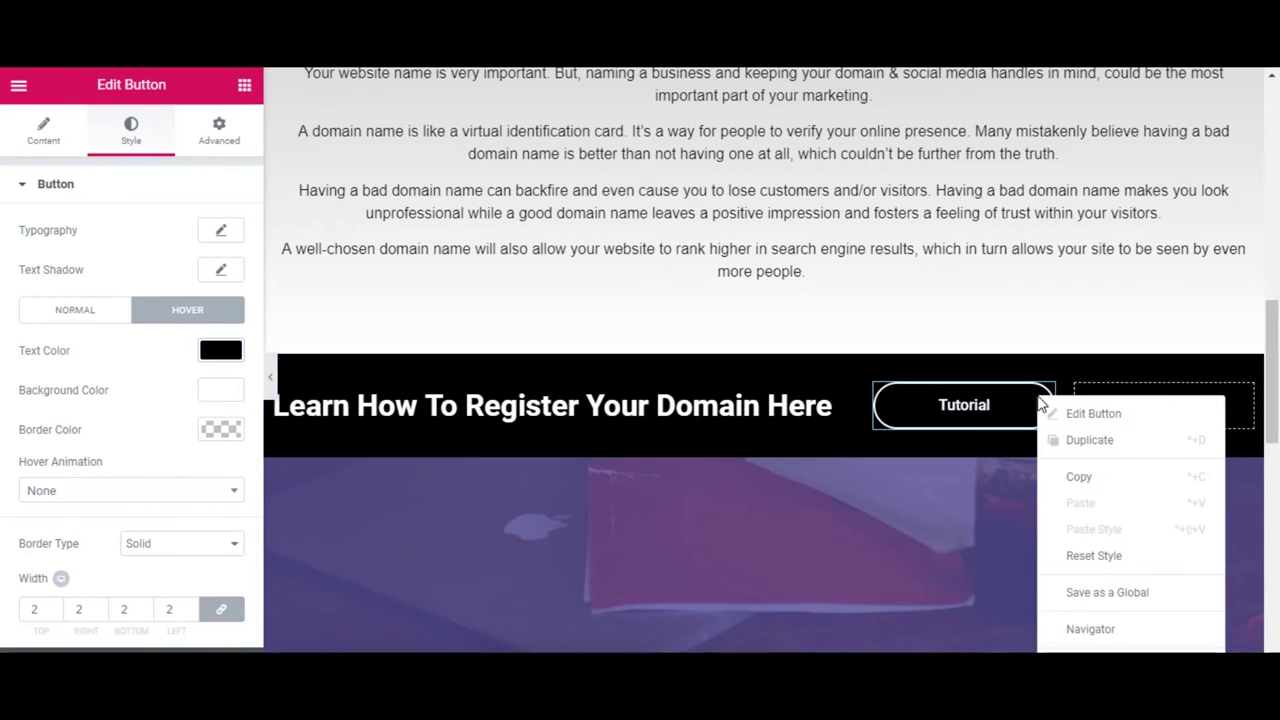
{"action": "left_click", "coordinate": [1074, 440]}
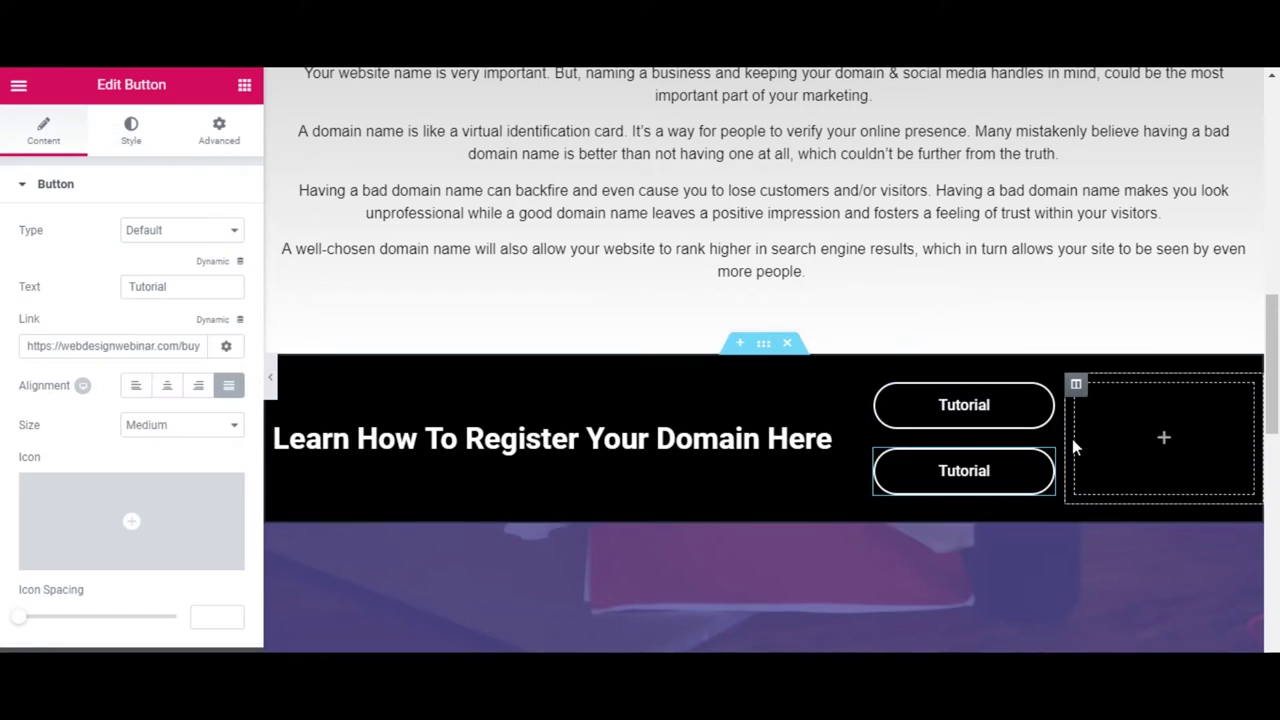
{"action": "left_click_drag", "start_coordinate": [1045, 460], "coordinate": [1172, 416]}
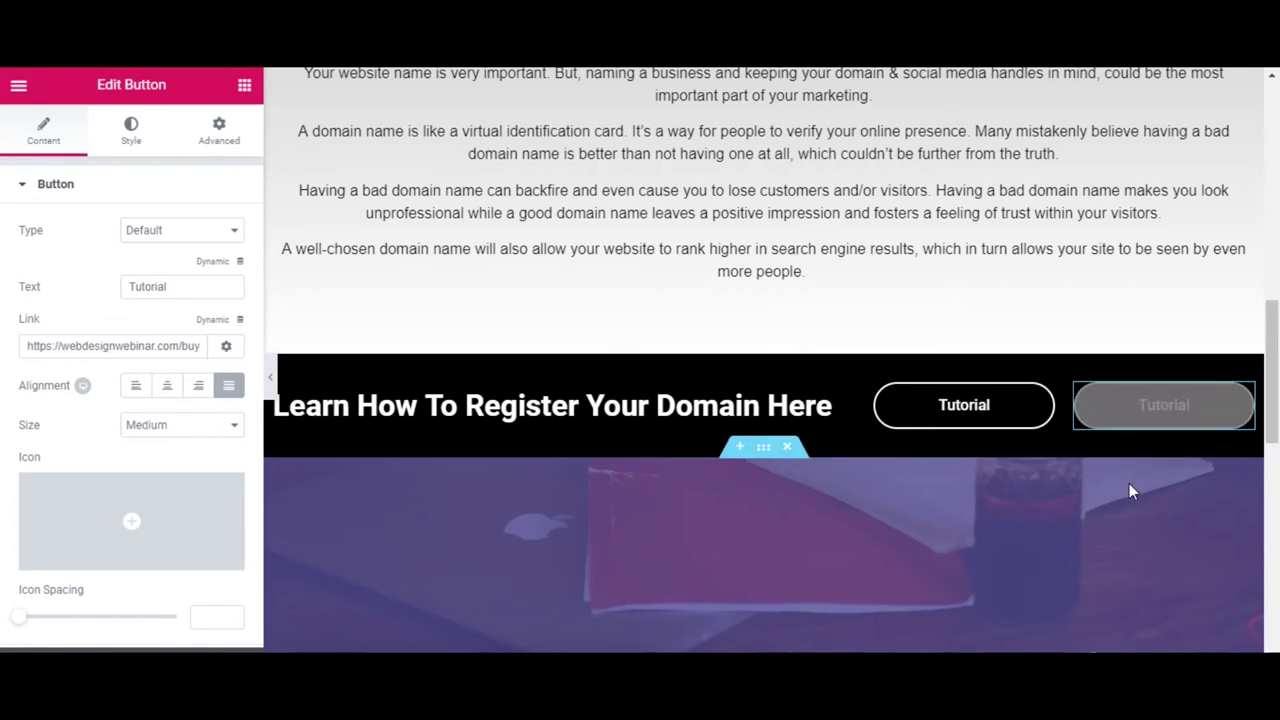
Change the duplicated button's text to "Buy Now"
{"action": "left_click_drag", "start_coordinate": [180, 289], "coordinate": [14, 287]}
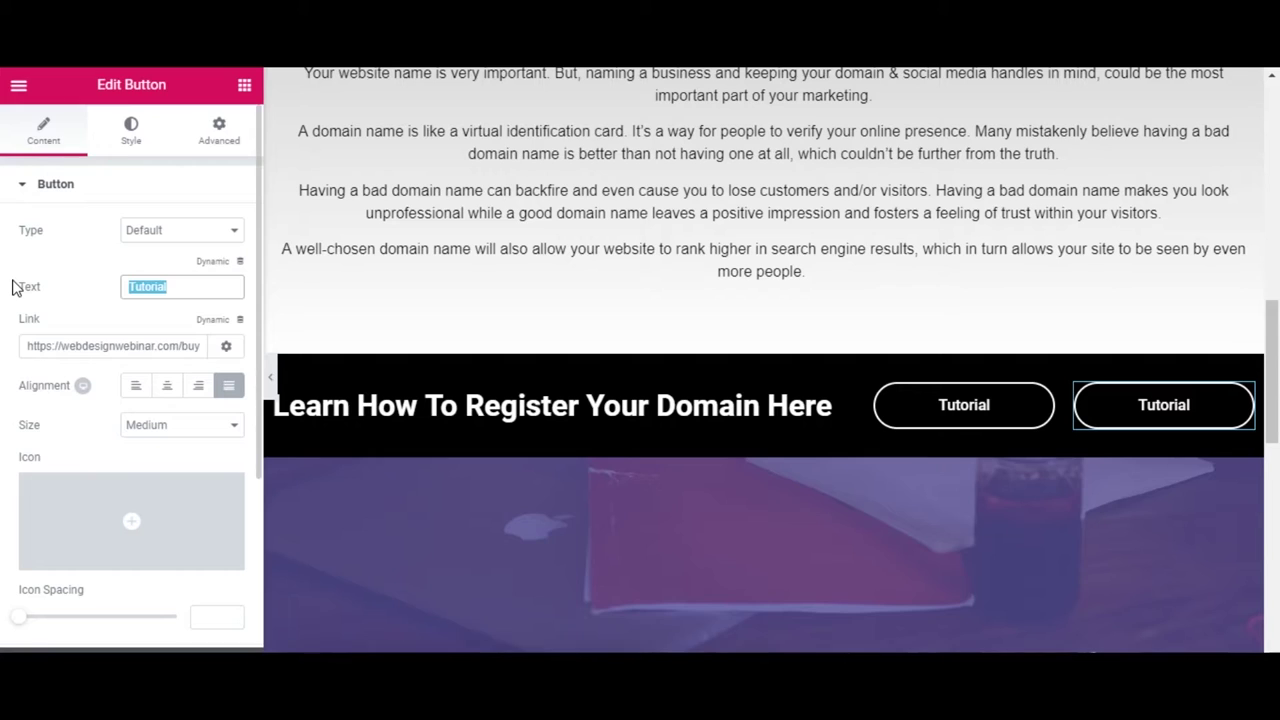
{"action": "type", "text": "Buy "}
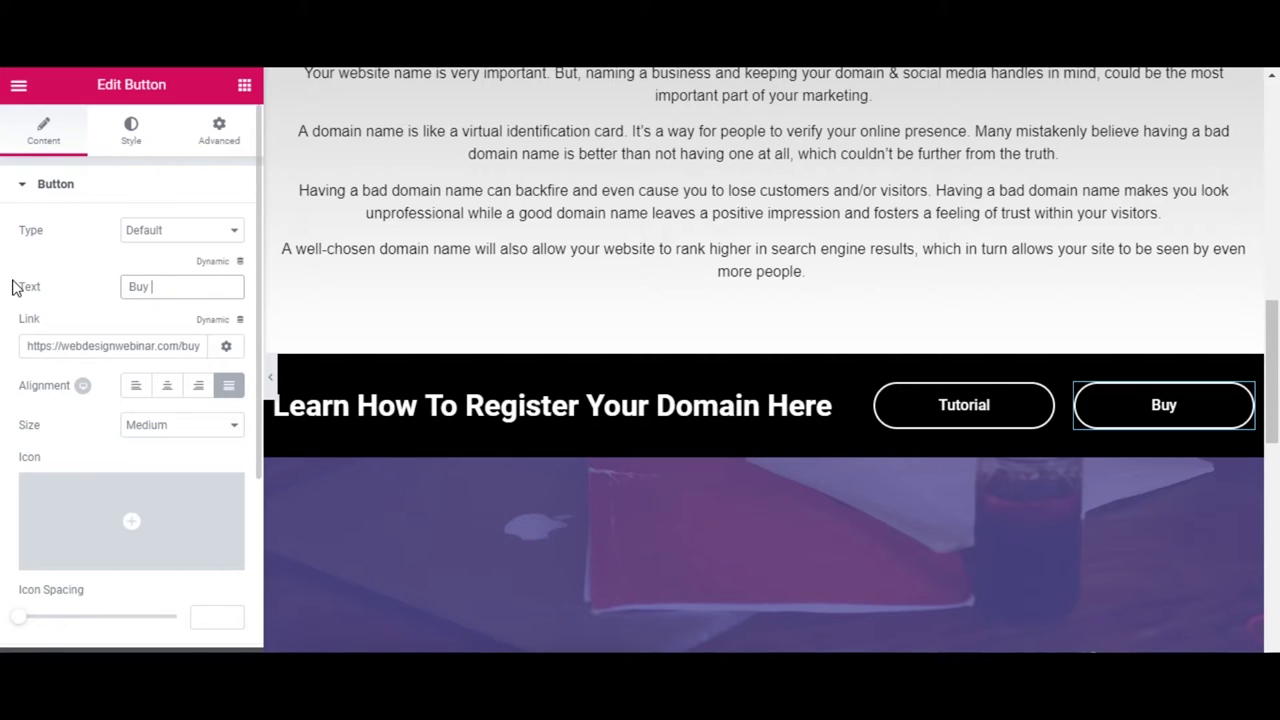
{"action": "type", "text": "Now"}
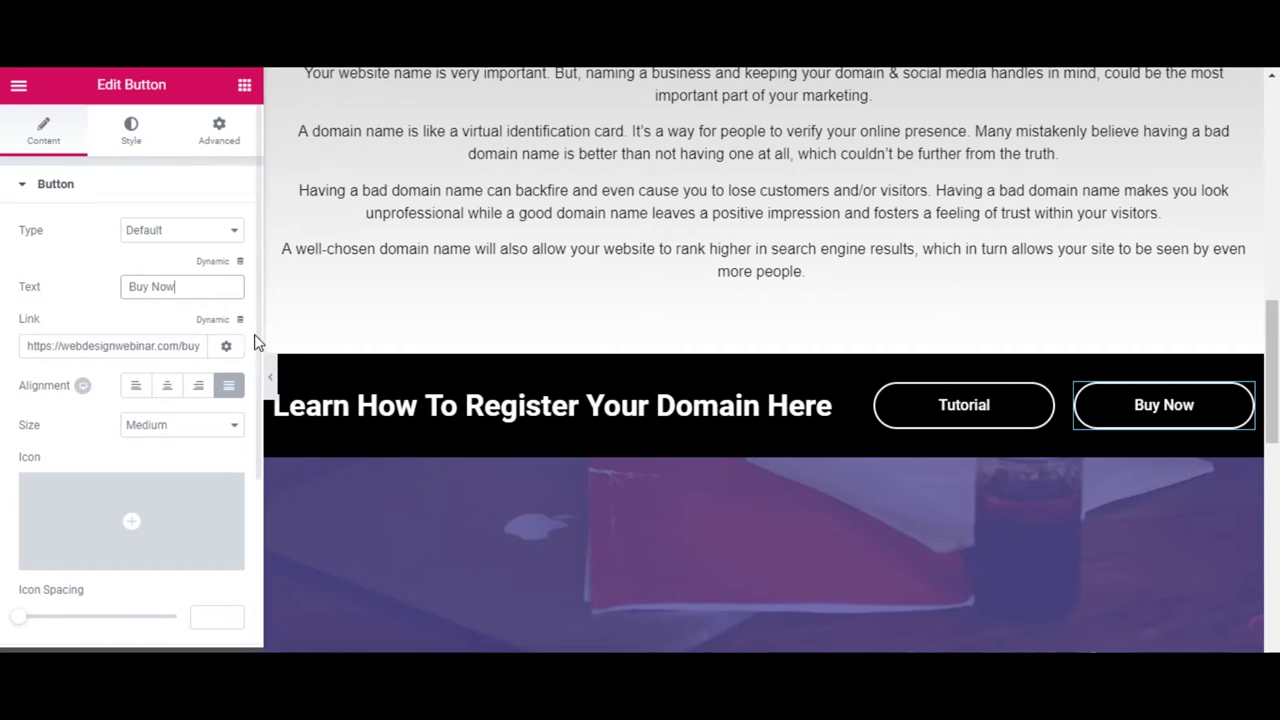
{"action": "left_click", "coordinate": [203, 346]}
{"action": "key", "text": "ctrl+a"}
{"action": "type", "text": "http://hostyak.com"}
{"action": "scroll", "coordinate": [203, 346], "scroll_direction": "down", "scroll_amount": 1}
{"action": "left_click", "coordinate": [226, 252]}
{"action": "left_click", "coordinate": [26, 282]}
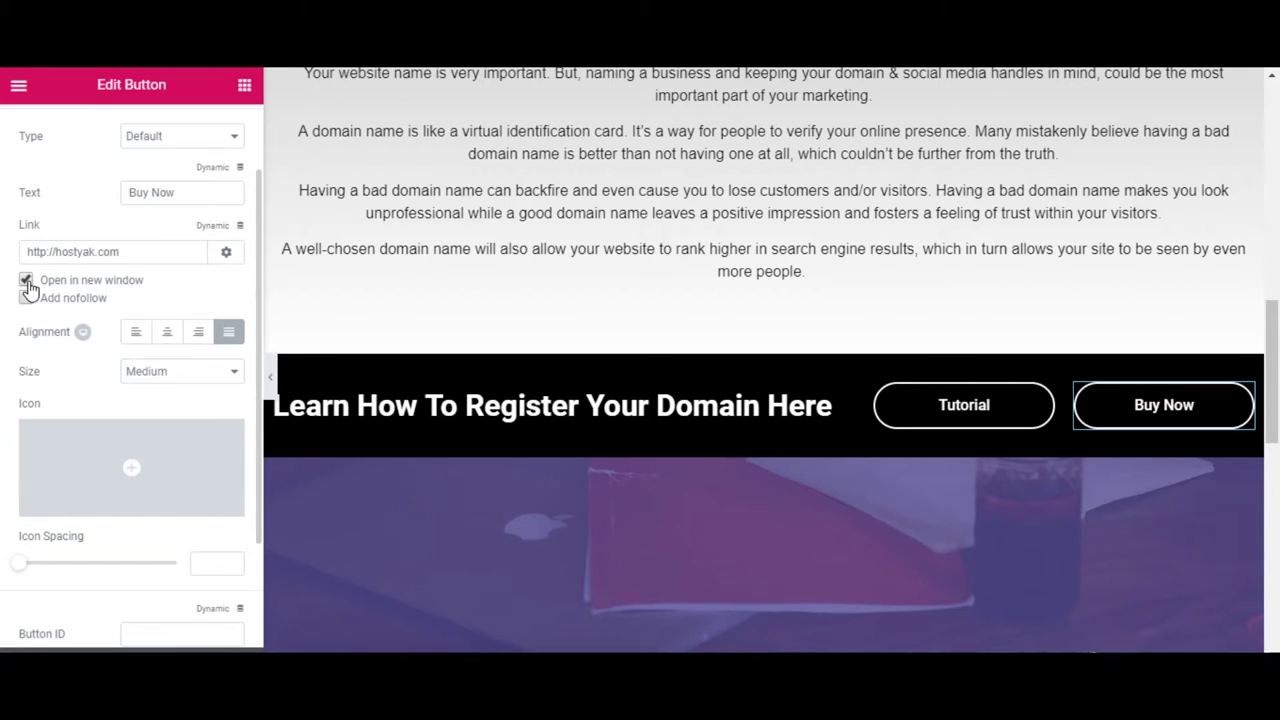
{"action": "left_click", "coordinate": [237, 258]}
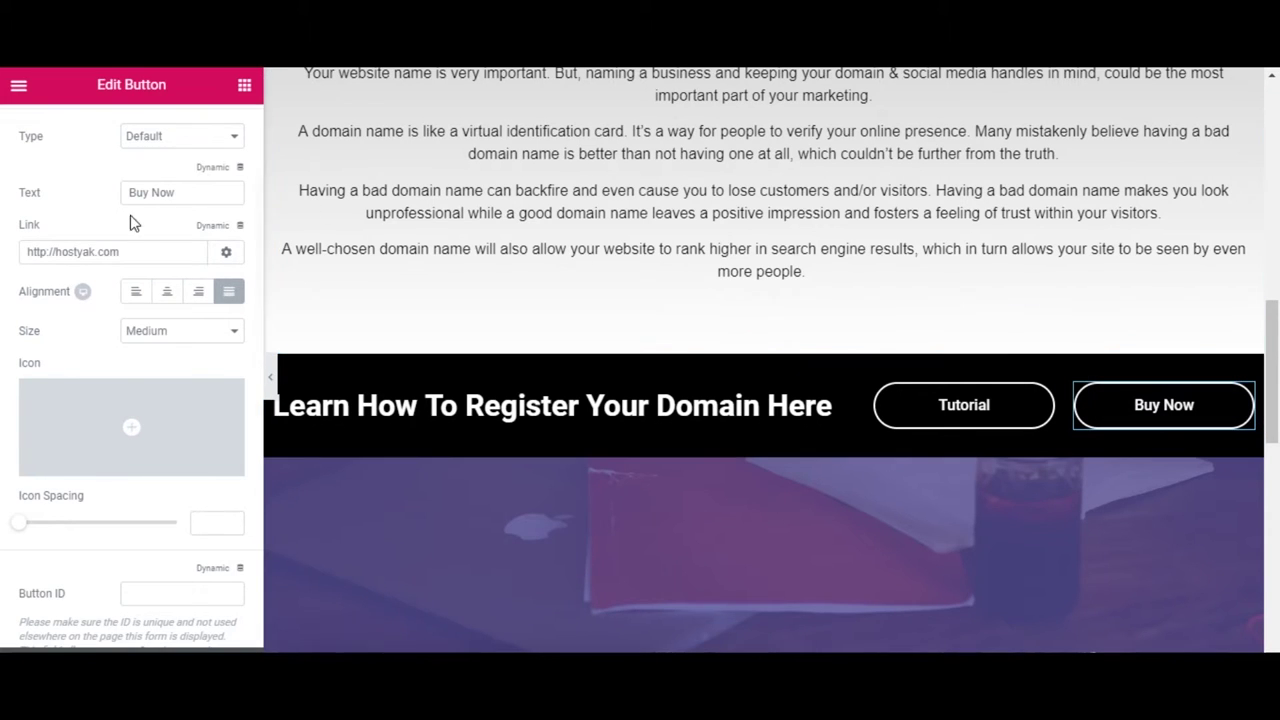
Give the Buy Now button's normal state a white background and near-black #0c0c0c text
{"action": "scroll", "coordinate": [131, 220], "scroll_direction": "up", "scroll_amount": 2}
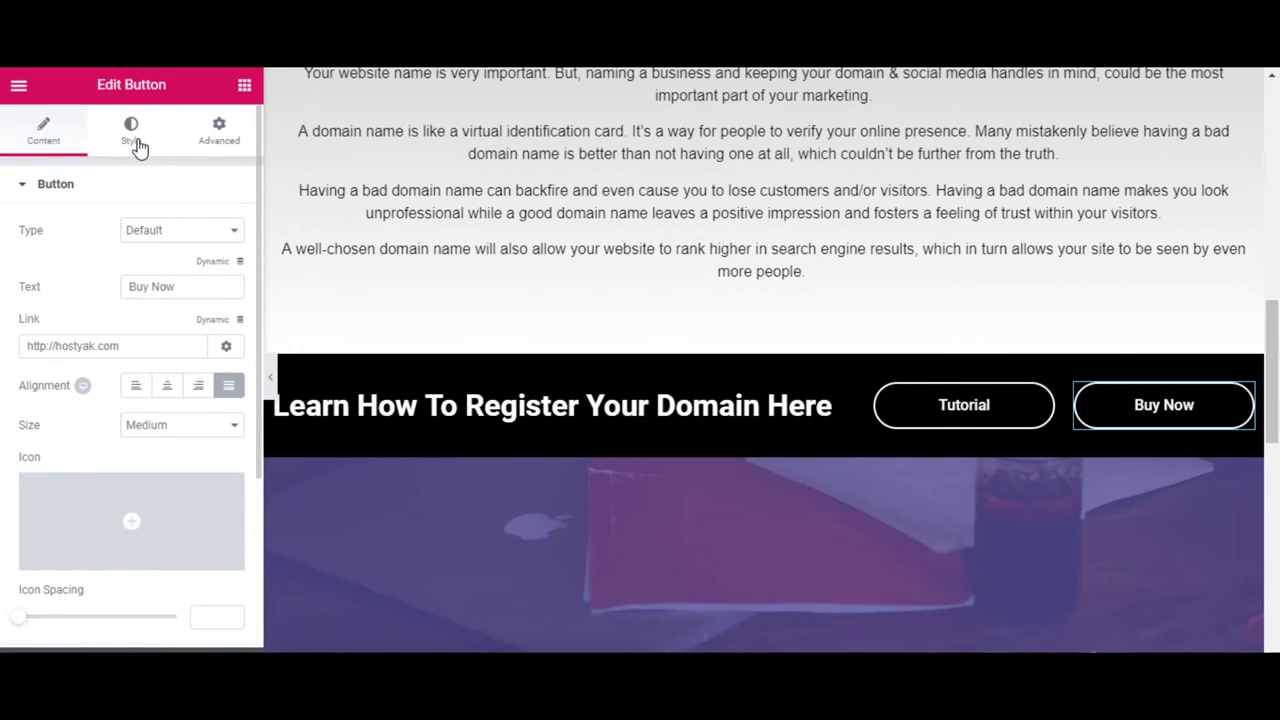
{"action": "left_click", "coordinate": [138, 147]}
{"action": "left_click", "coordinate": [220, 393]}
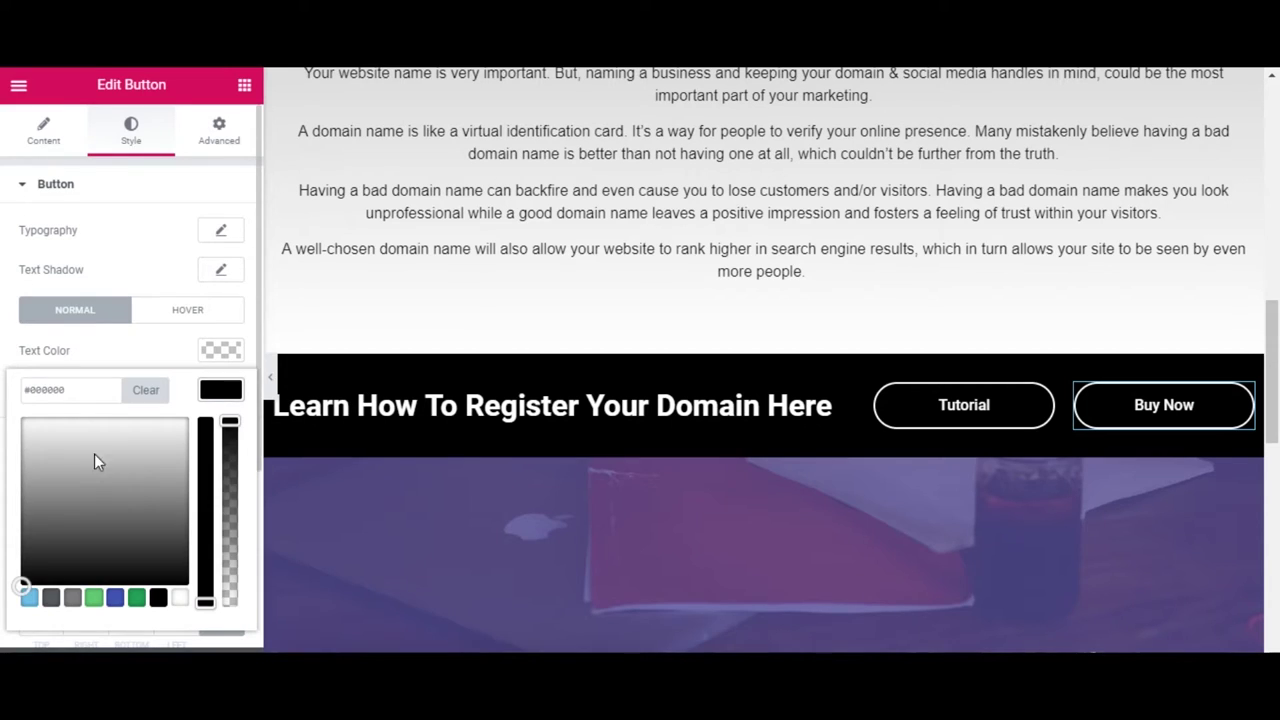
{"action": "left_click_drag", "start_coordinate": [94, 461], "coordinate": [14, 398]}
{"action": "left_click", "coordinate": [216, 355]}
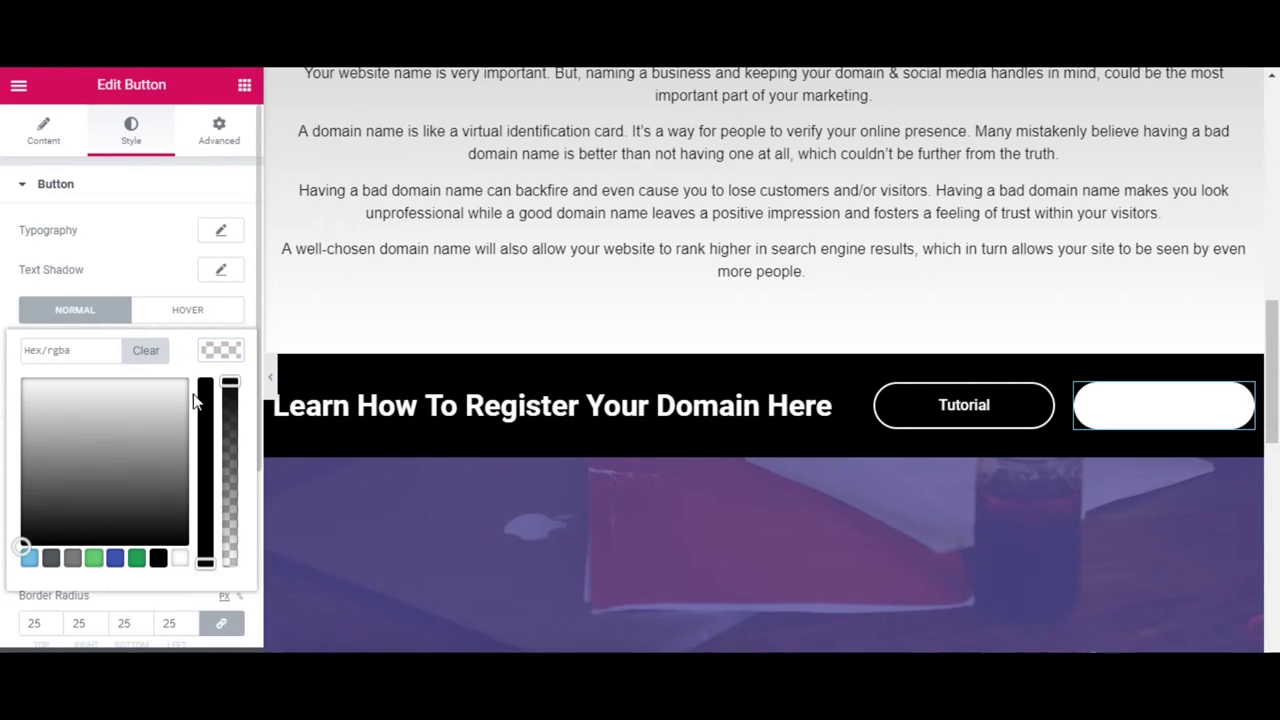
{"action": "left_click", "coordinate": [22, 538]}
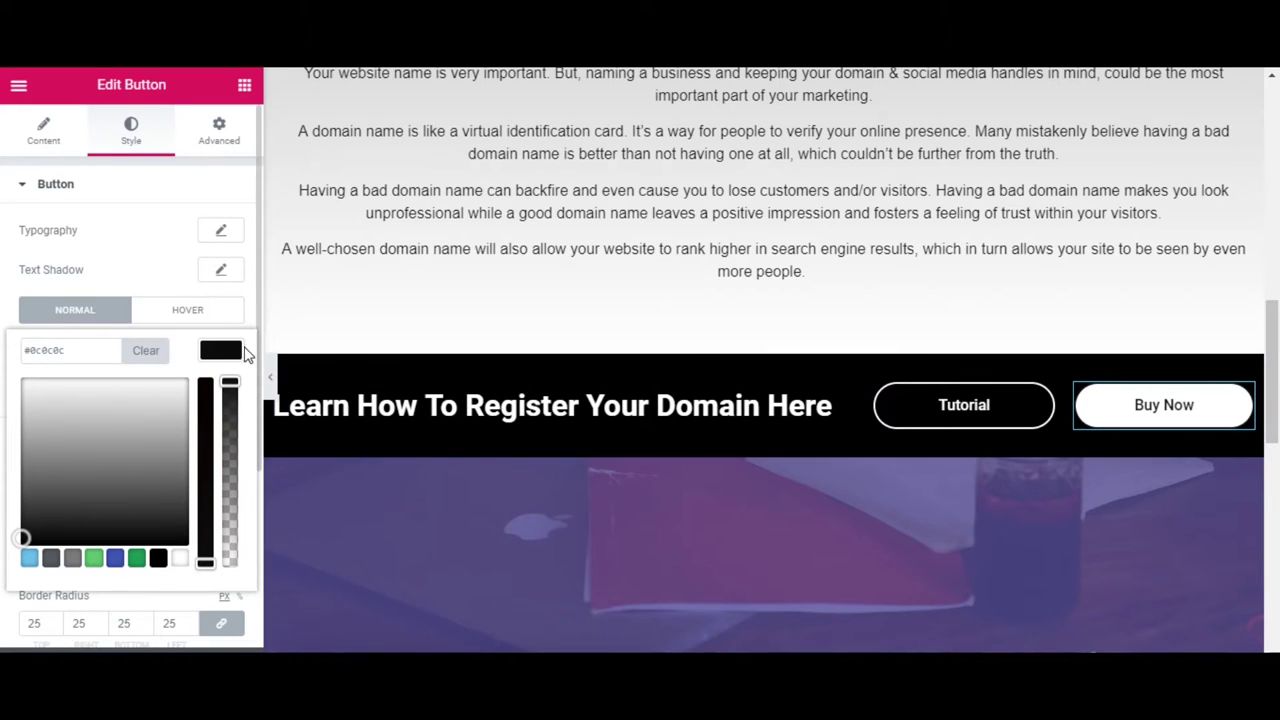
{"action": "left_click", "coordinate": [229, 355]}
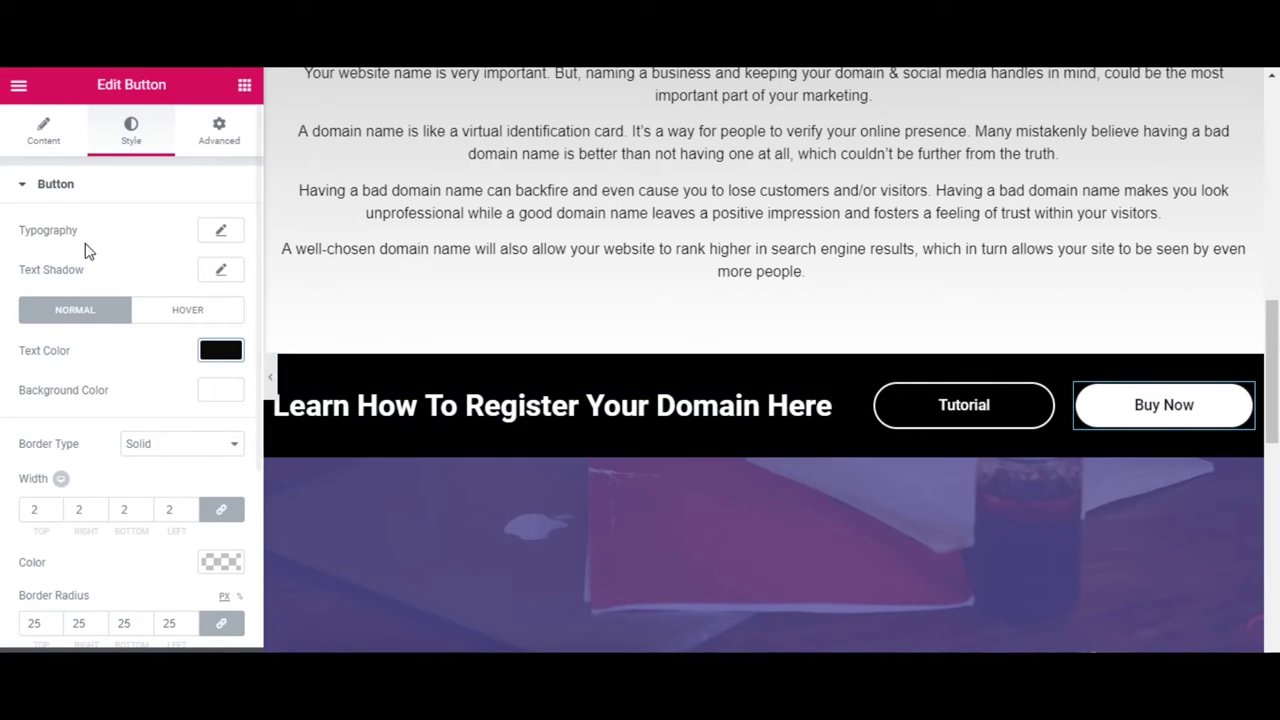
Set the Buy Now button's hover text to white #ffffff and its hover background to black #000000
{"action": "left_click", "coordinate": [185, 318]}
{"action": "left_click", "coordinate": [213, 355]}
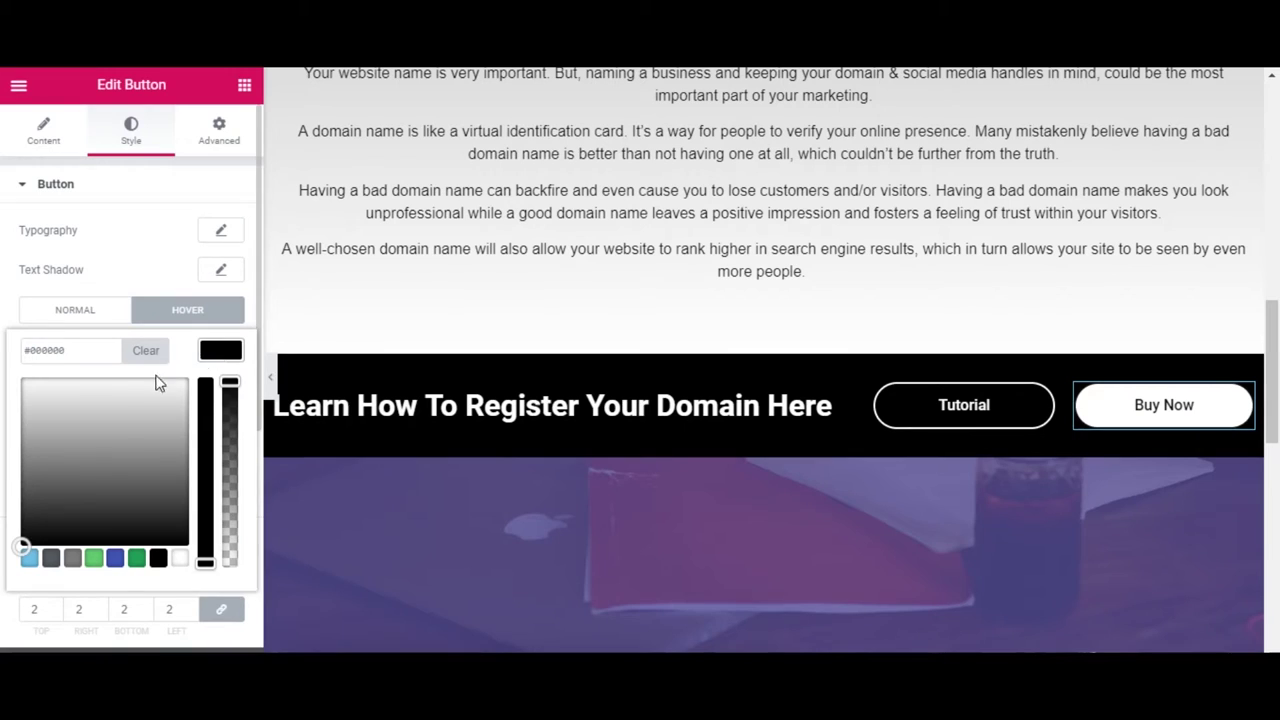
{"action": "left_click", "coordinate": [180, 563]}
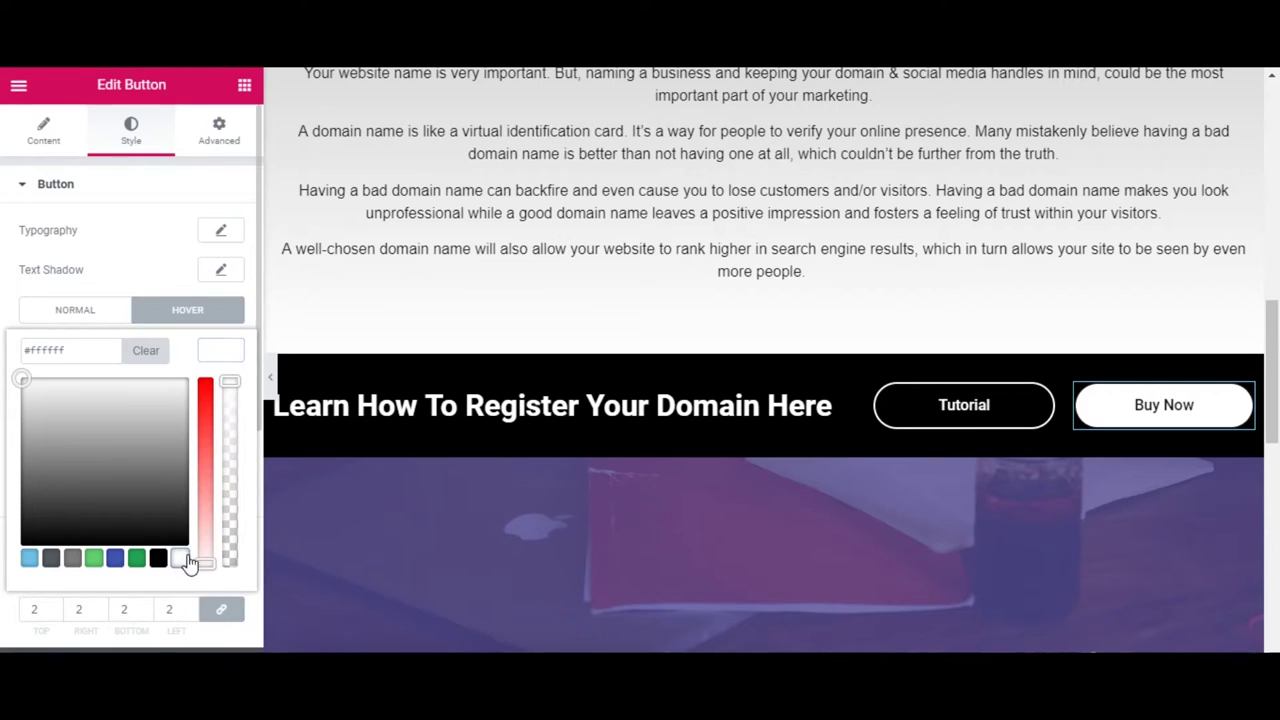
{"action": "left_click", "coordinate": [237, 350]}
{"action": "left_click", "coordinate": [228, 396]}
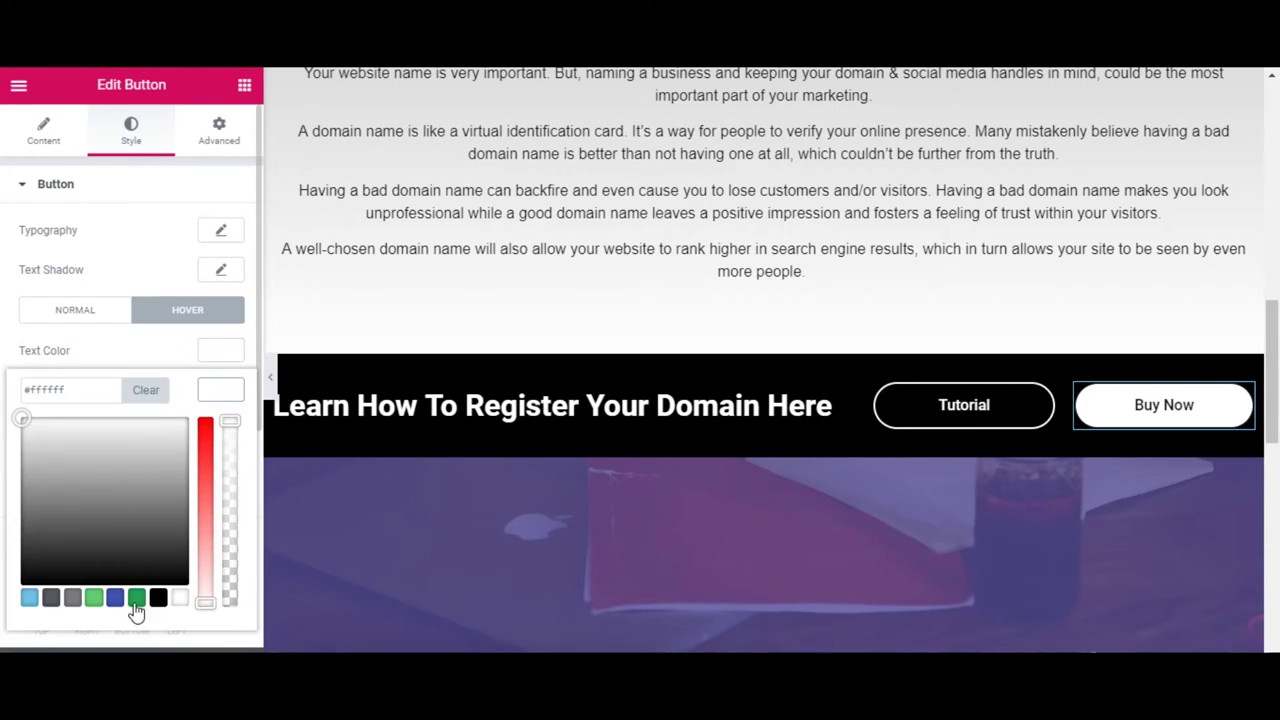
{"action": "left_click", "coordinate": [165, 605]}
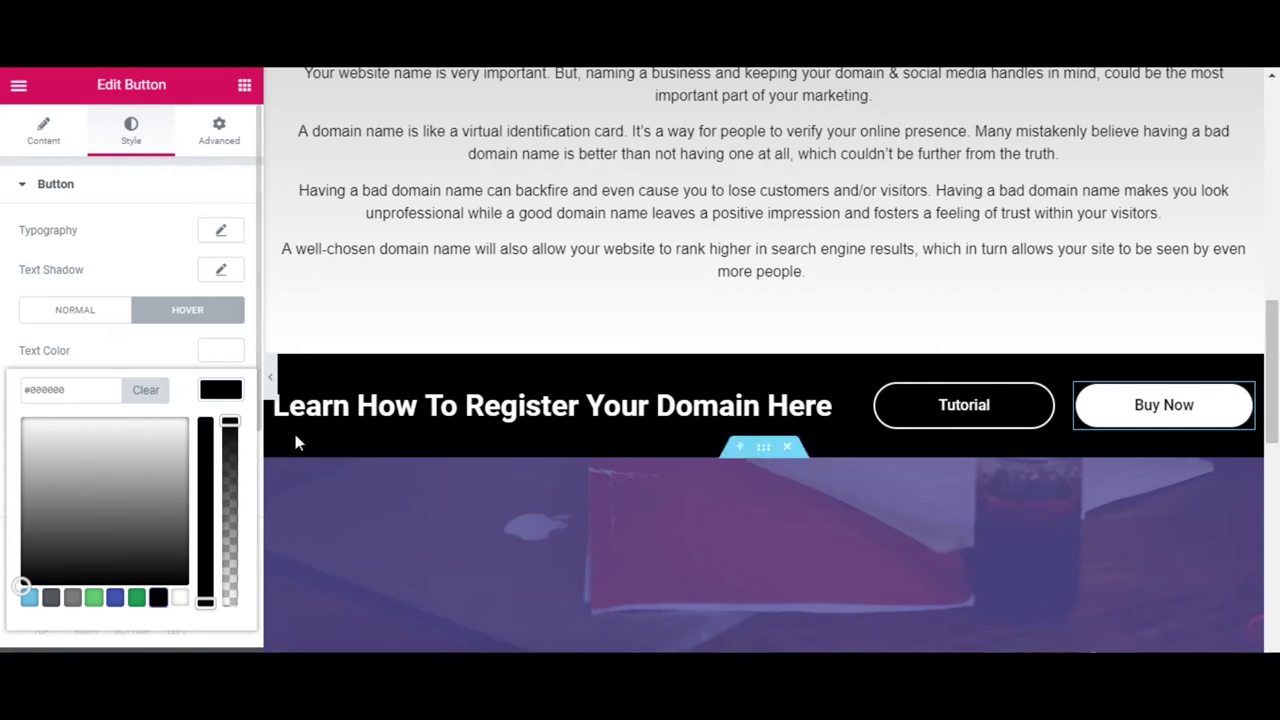
{"action": "left_click", "coordinate": [237, 396]}
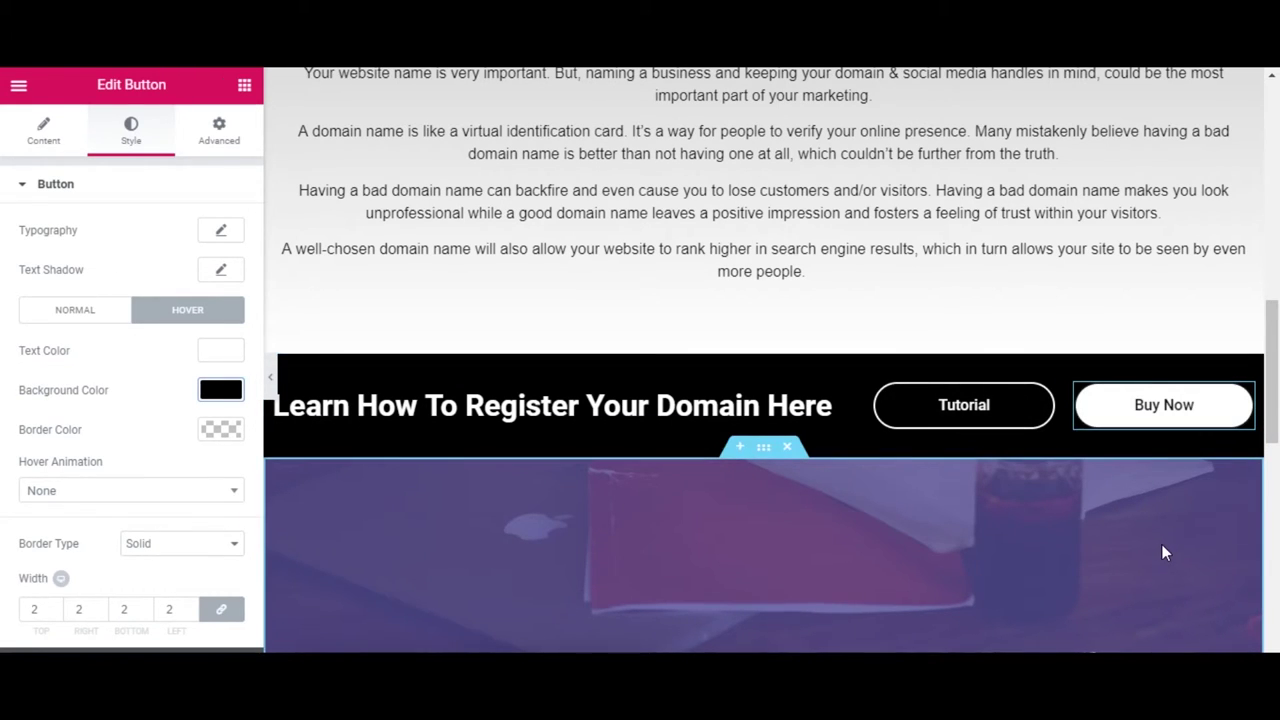
Set the font family of the "How to Make a Website" heading to Default
{"action": "scroll", "coordinate": [992, 510], "scroll_direction": "down", "scroll_amount": 2}
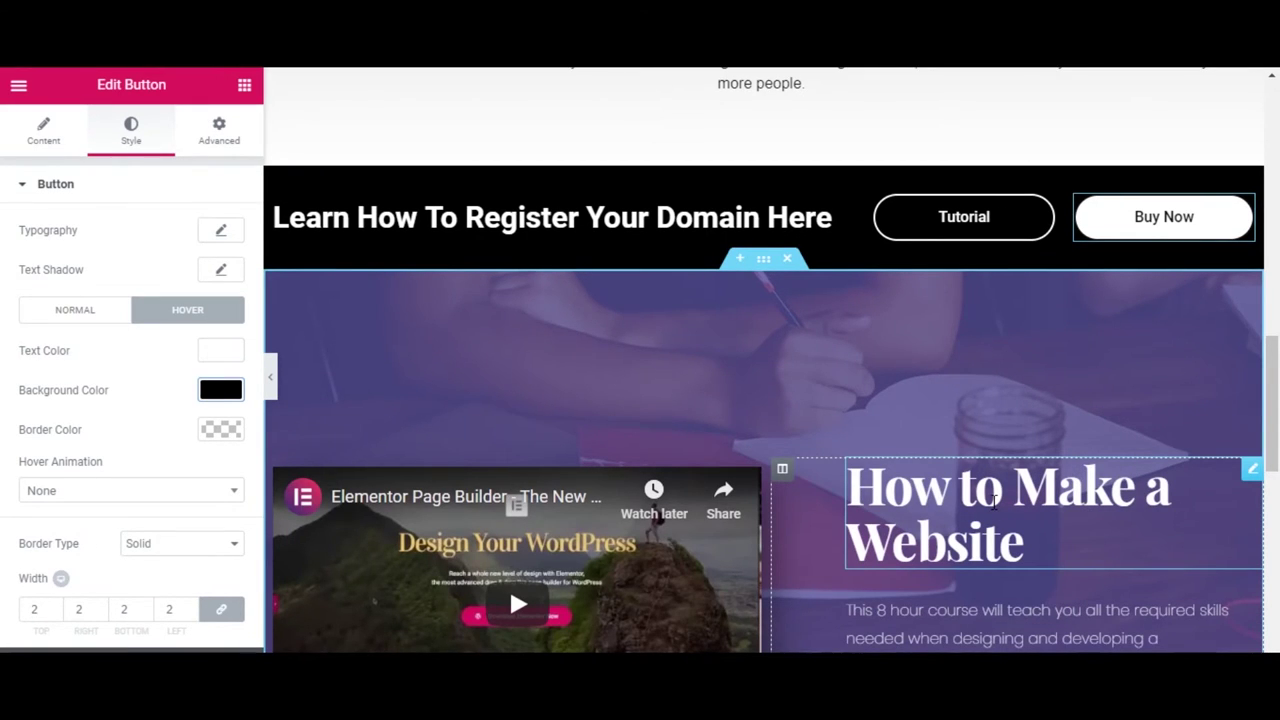
{"action": "scroll", "coordinate": [993, 502], "scroll_direction": "down", "scroll_amount": 5}
{"action": "scroll", "coordinate": [955, 226], "scroll_direction": "up", "scroll_amount": 3}
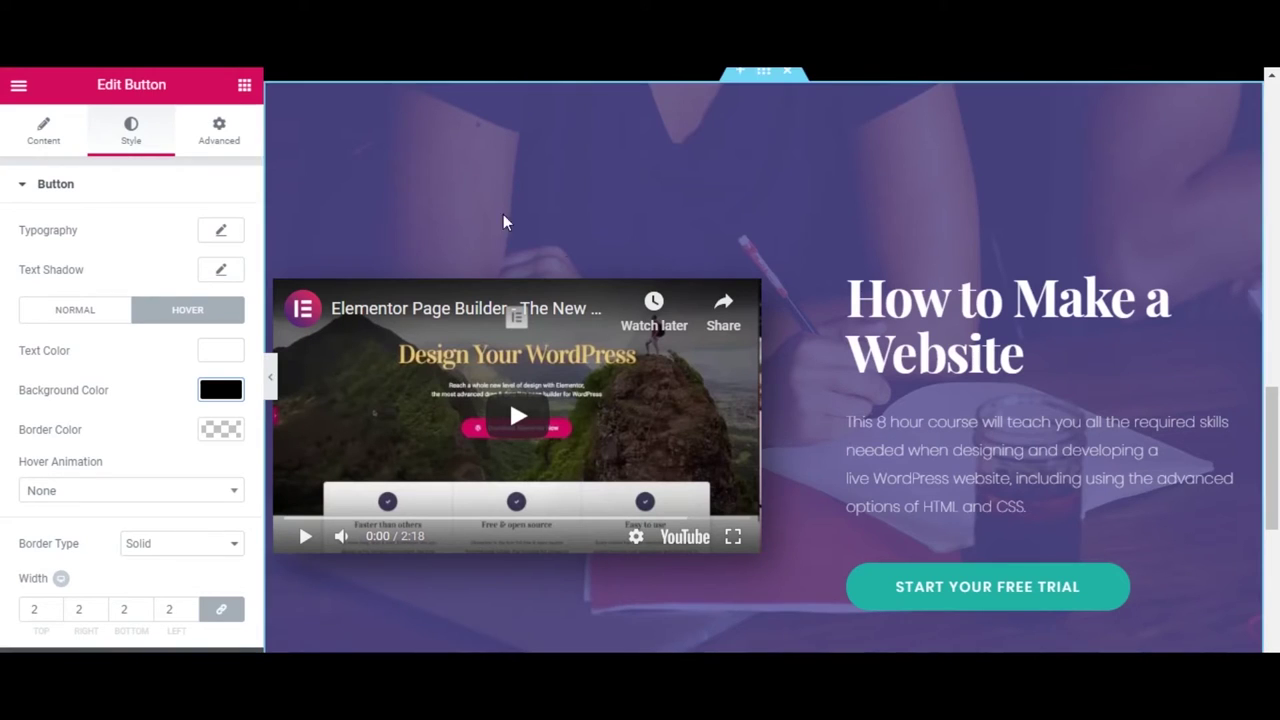
{"action": "left_click", "coordinate": [942, 342]}
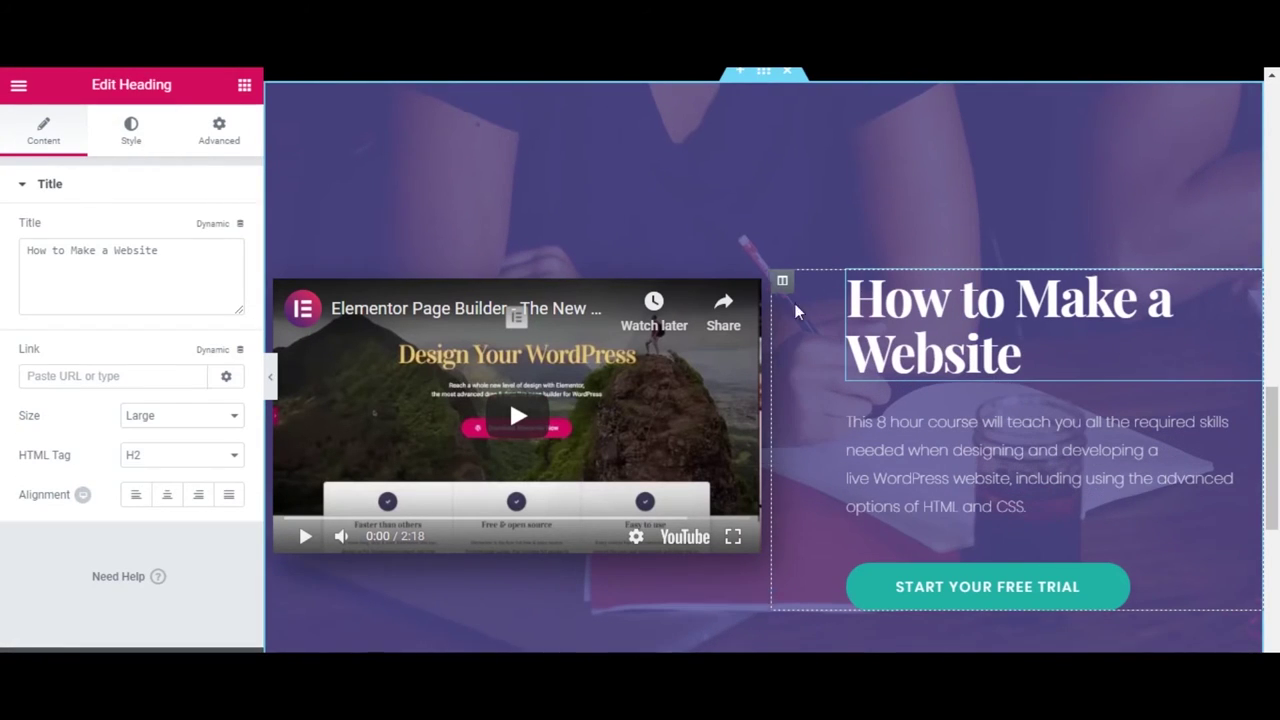
{"action": "left_click", "coordinate": [132, 134]}
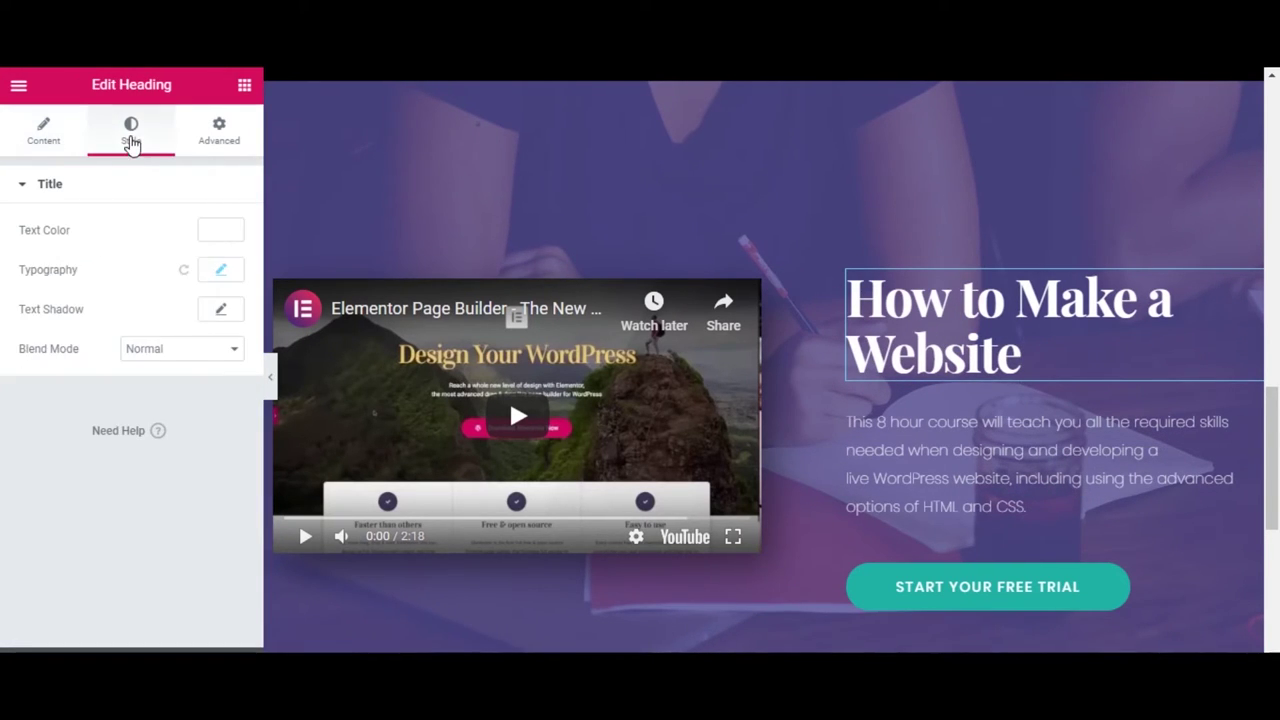
{"action": "left_click", "coordinate": [229, 279]}
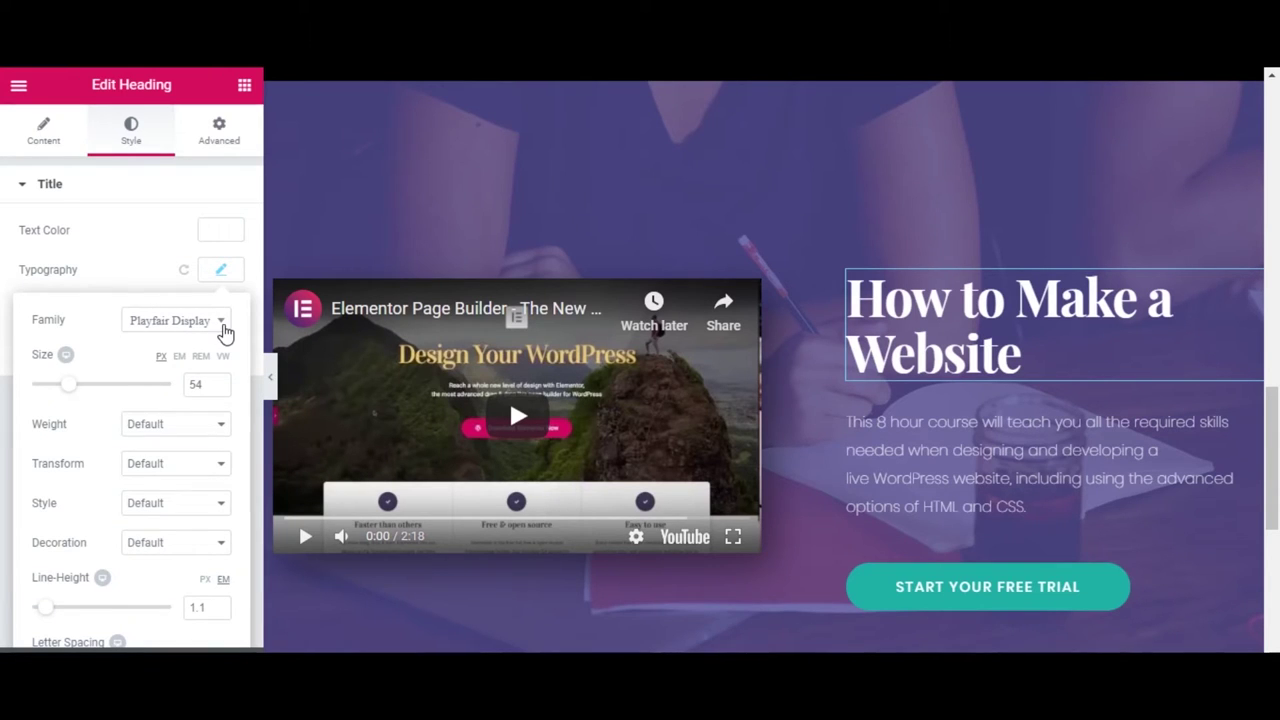
{"action": "left_click", "coordinate": [197, 333]}
{"action": "scroll", "coordinate": [171, 429], "scroll_direction": "up", "scroll_amount": 15}
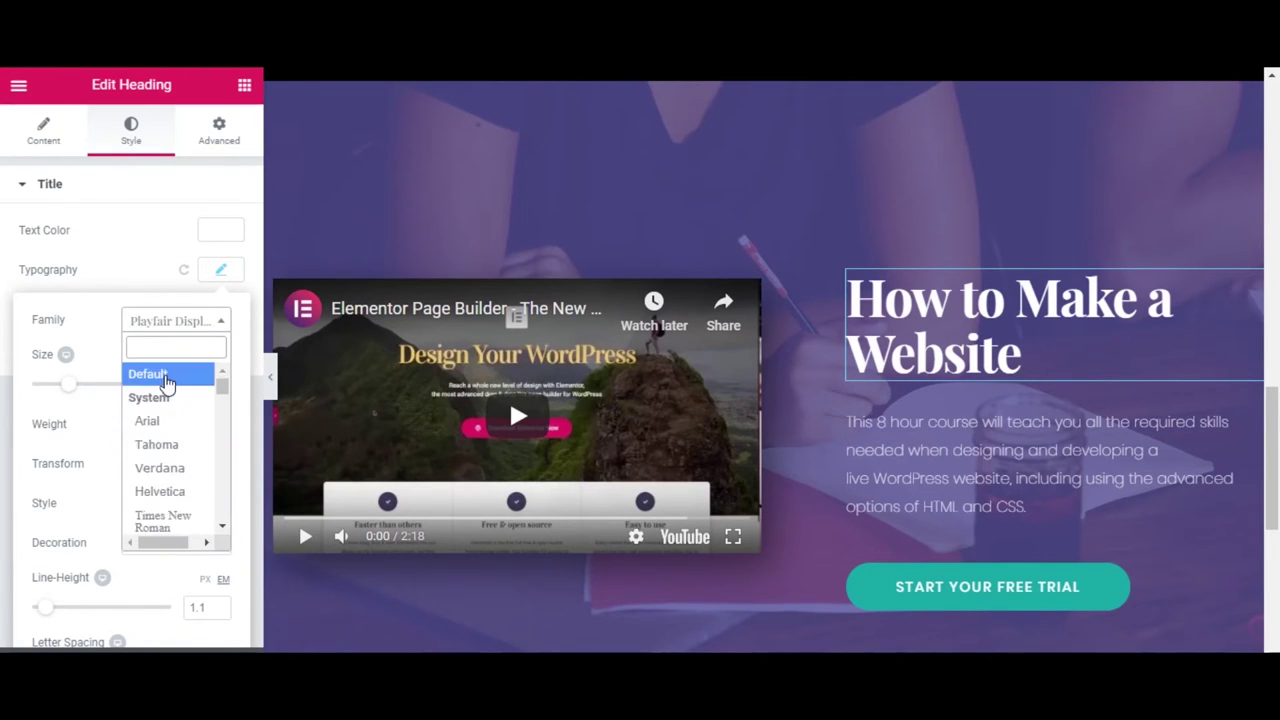
{"action": "left_click", "coordinate": [160, 374]}
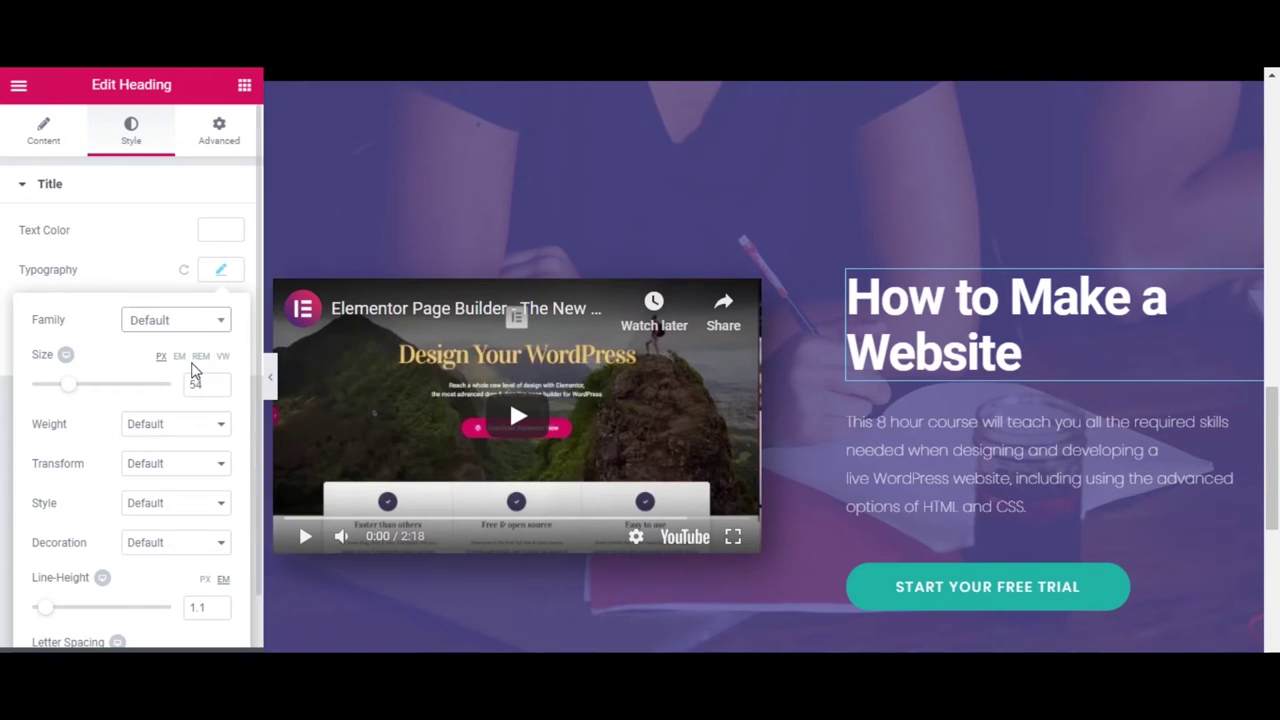
Reduce the "How to Make a Website" heading's font size to 42 px
{"action": "left_click", "coordinate": [219, 389]}
{"action": "left_click", "coordinate": [220, 389]}
{"action": "left_click", "coordinate": [220, 389]}
{"action": "left_click", "coordinate": [220, 389]}
{"action": "left_click", "coordinate": [220, 389]}
{"action": "left_click", "coordinate": [220, 389]}
{"action": "left_click", "coordinate": [220, 389]}
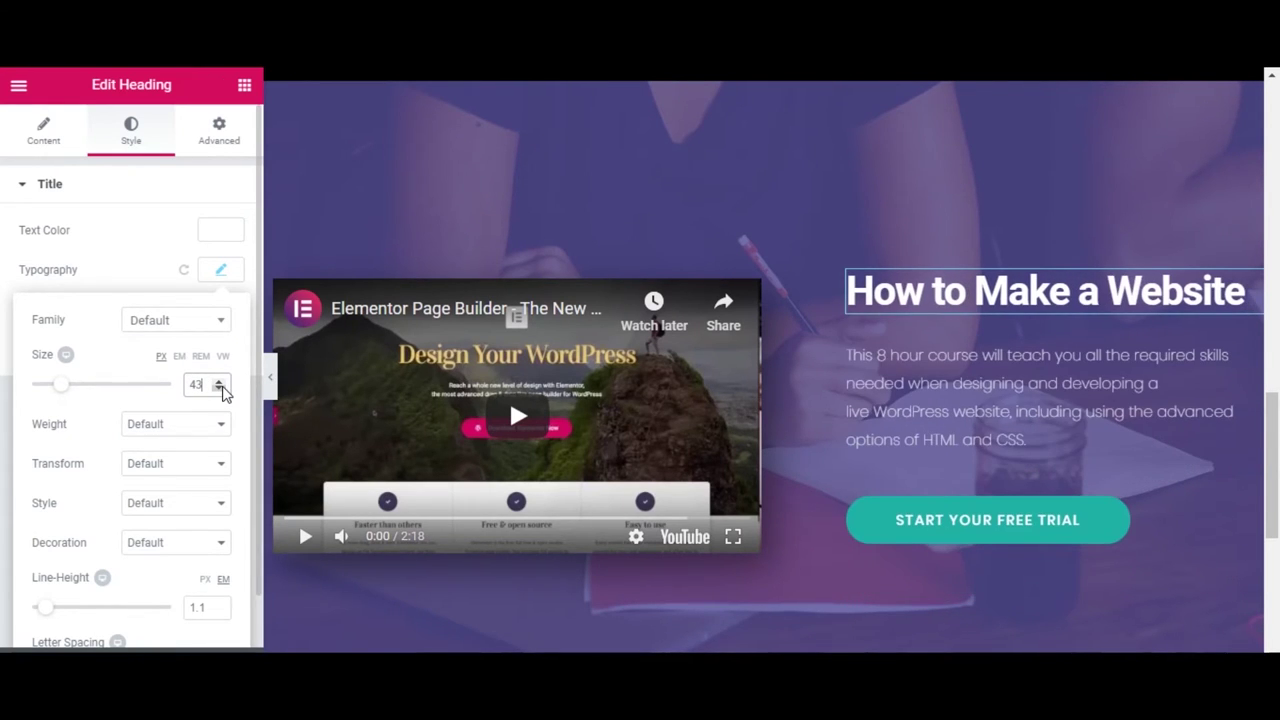
{"action": "left_click", "coordinate": [220, 389]}
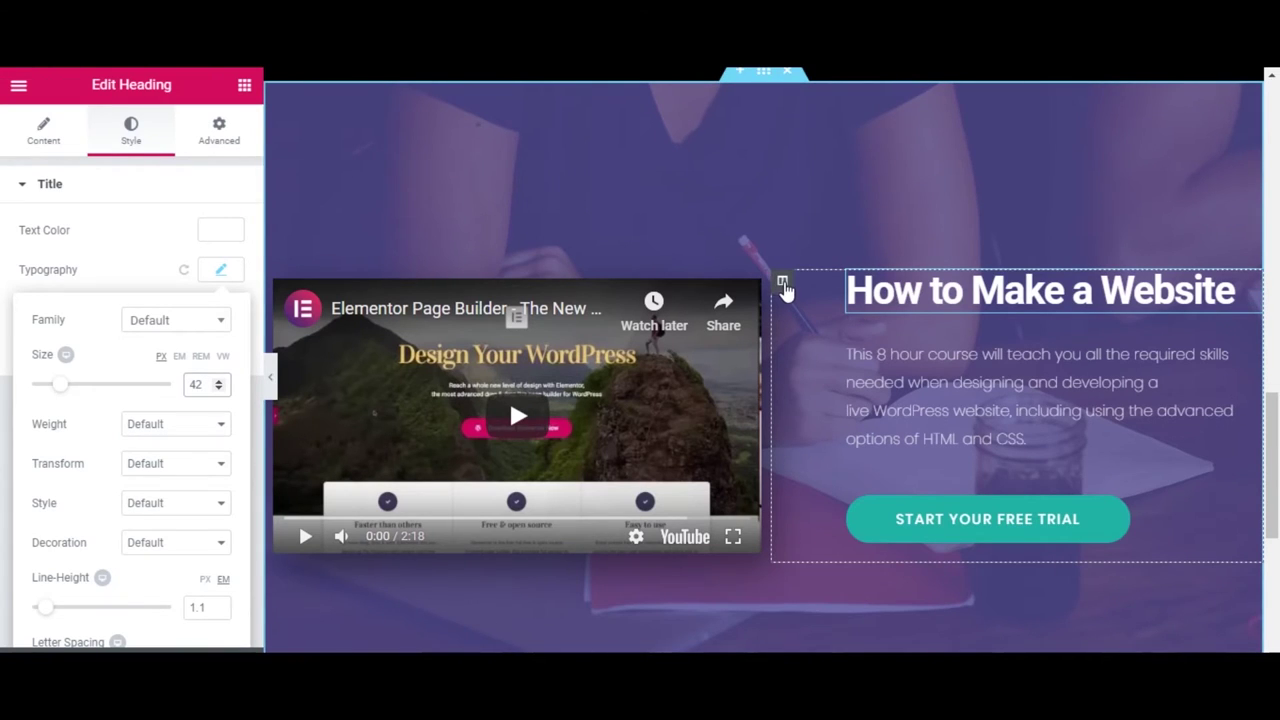
Set the left padding of the column holding the "How to Make a Website" heading to 0 px
{"action": "left_click", "coordinate": [782, 281]}
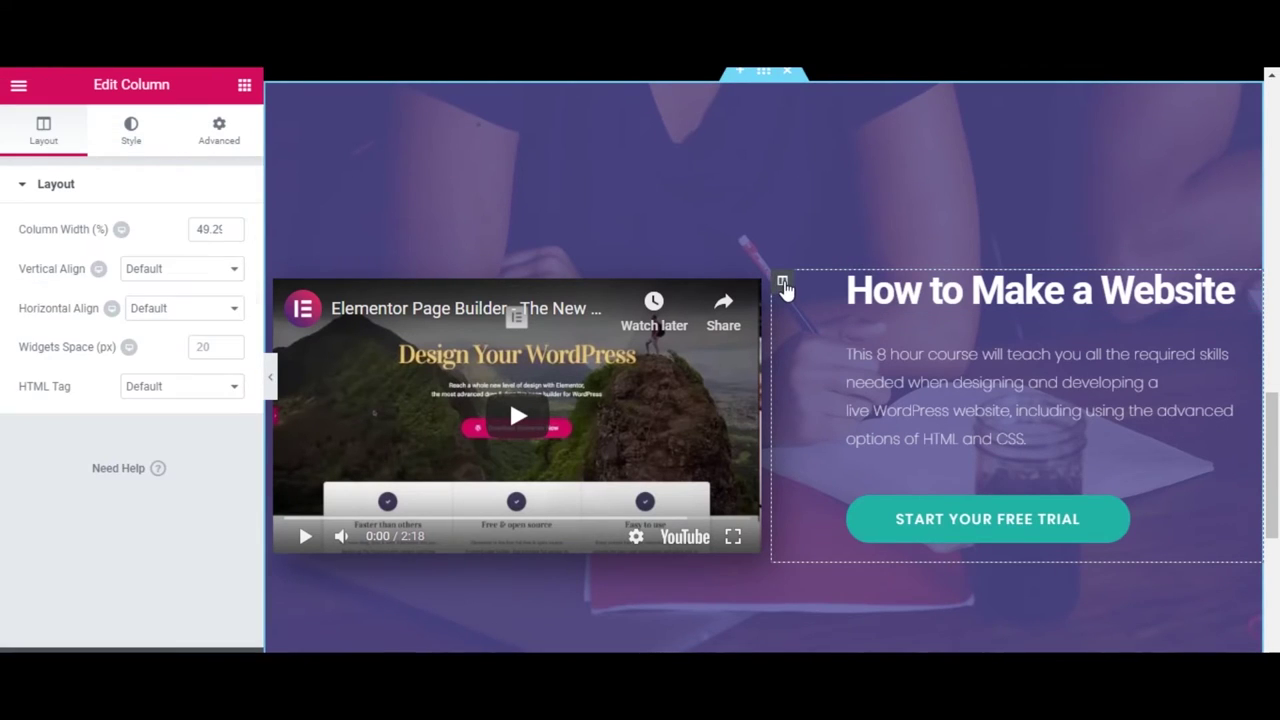
{"action": "left_click", "coordinate": [219, 146]}
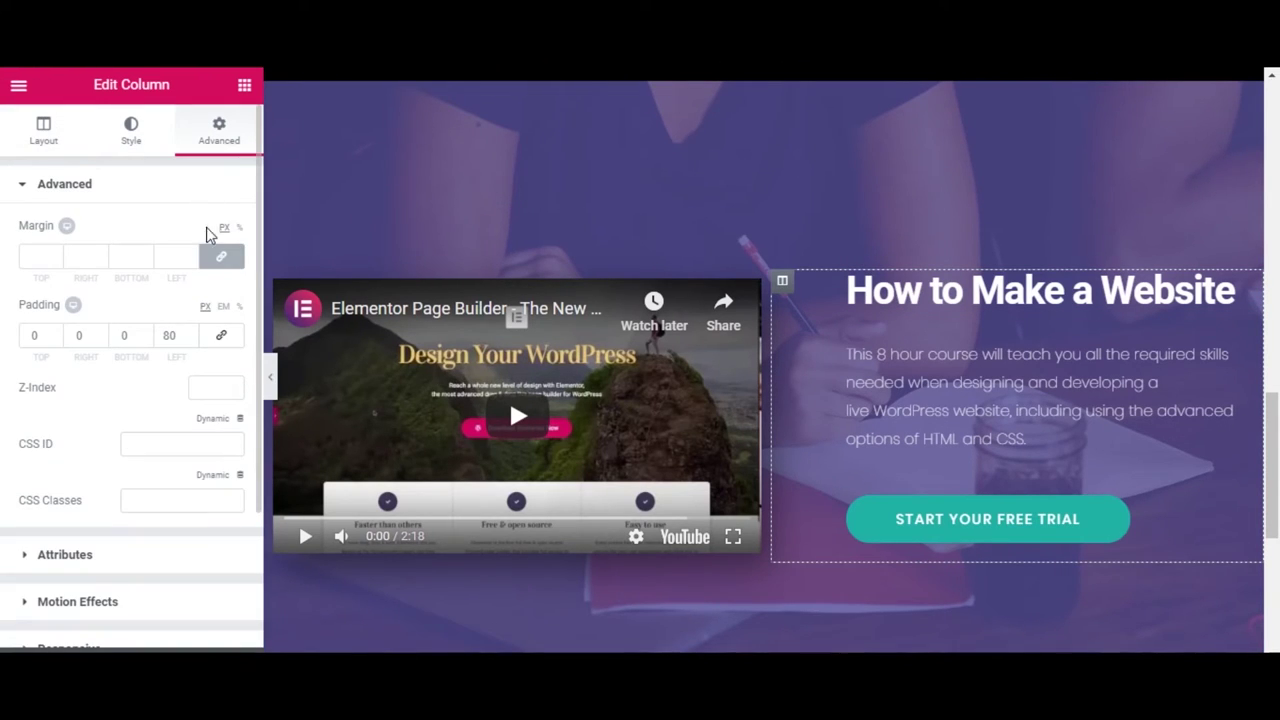
{"action": "double_click", "coordinate": [178, 338]}
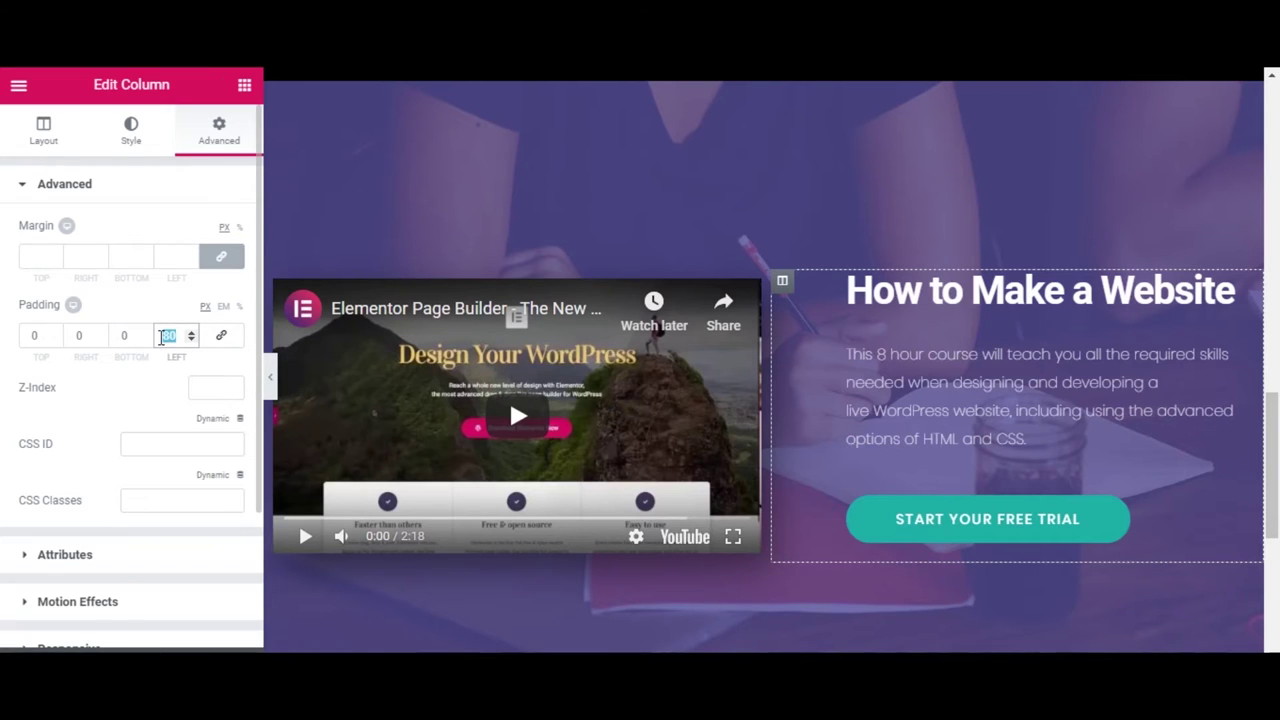
{"action": "type", "text": "0"}
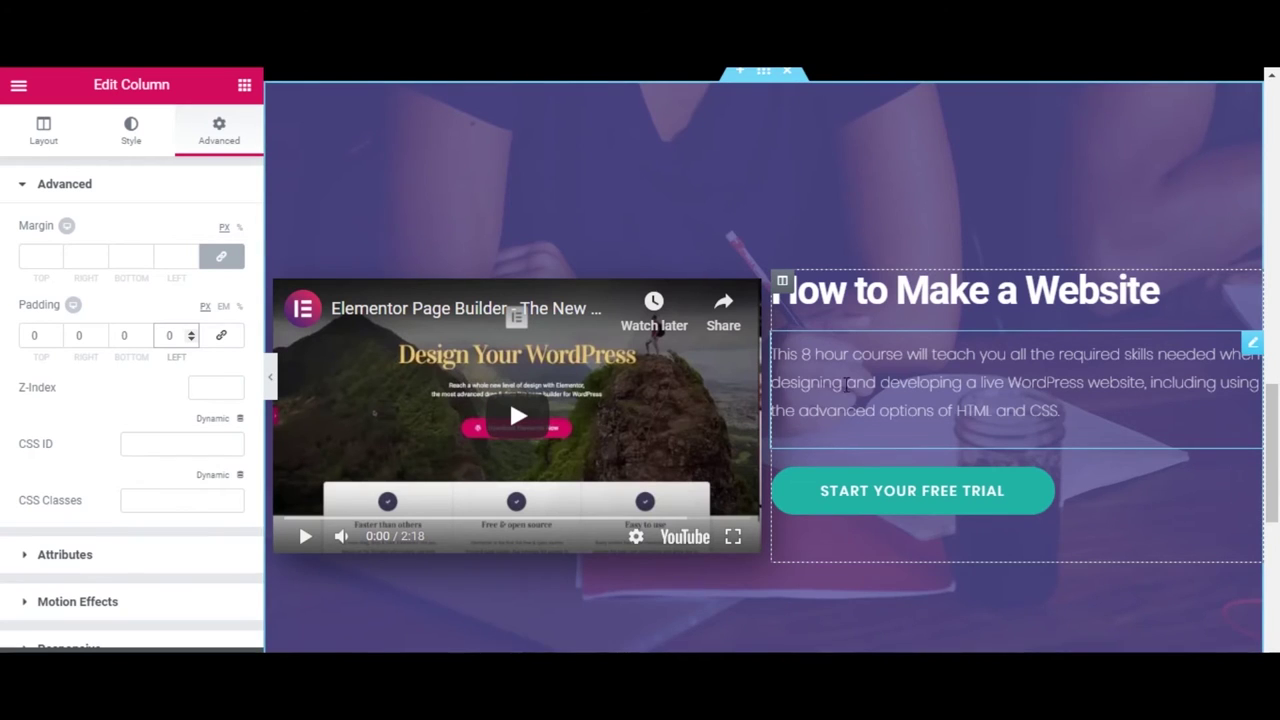
Right-align the "How to Make a Website" heading within its column
{"action": "left_click", "coordinate": [884, 288]}
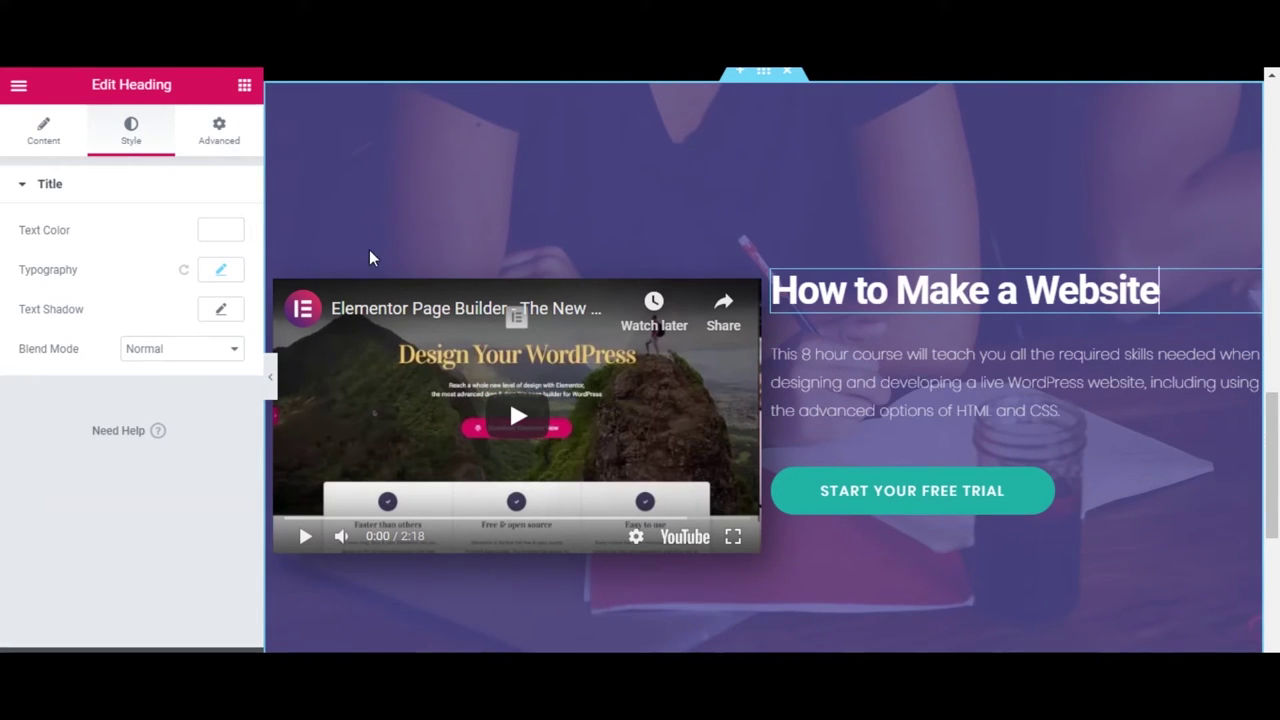
{"action": "left_click", "coordinate": [43, 133]}
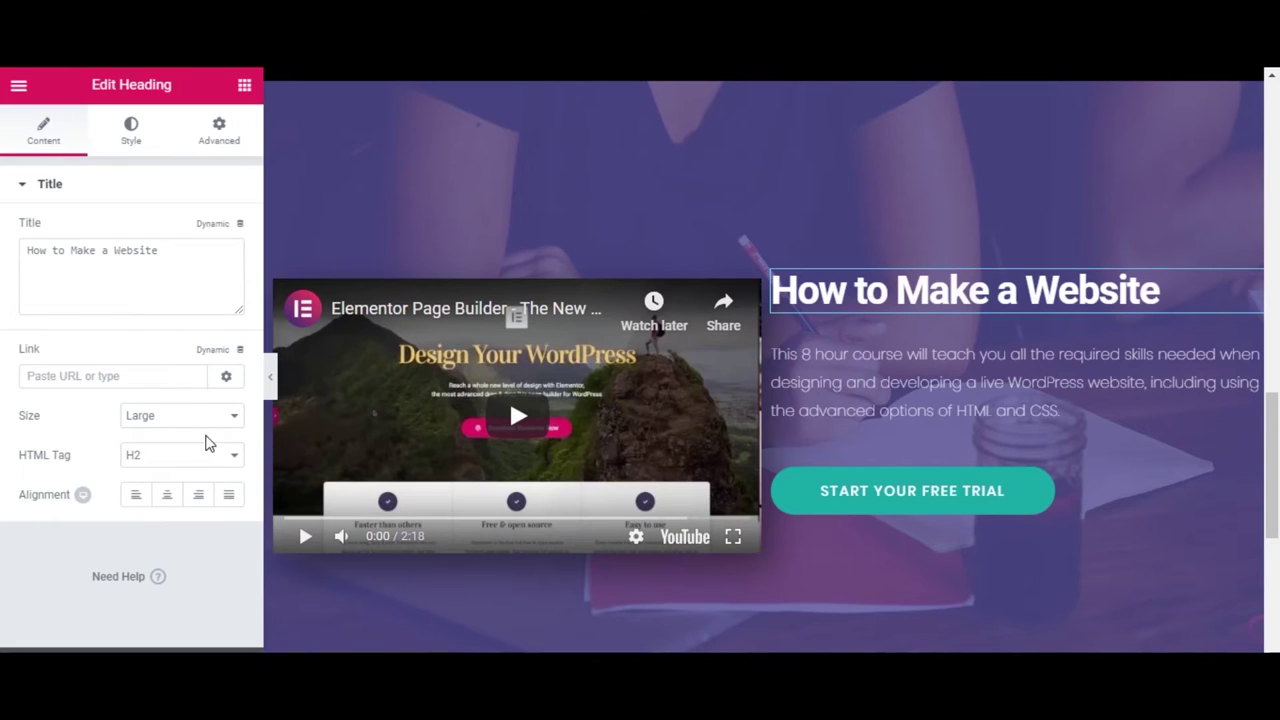
{"action": "left_click", "coordinate": [202, 503]}
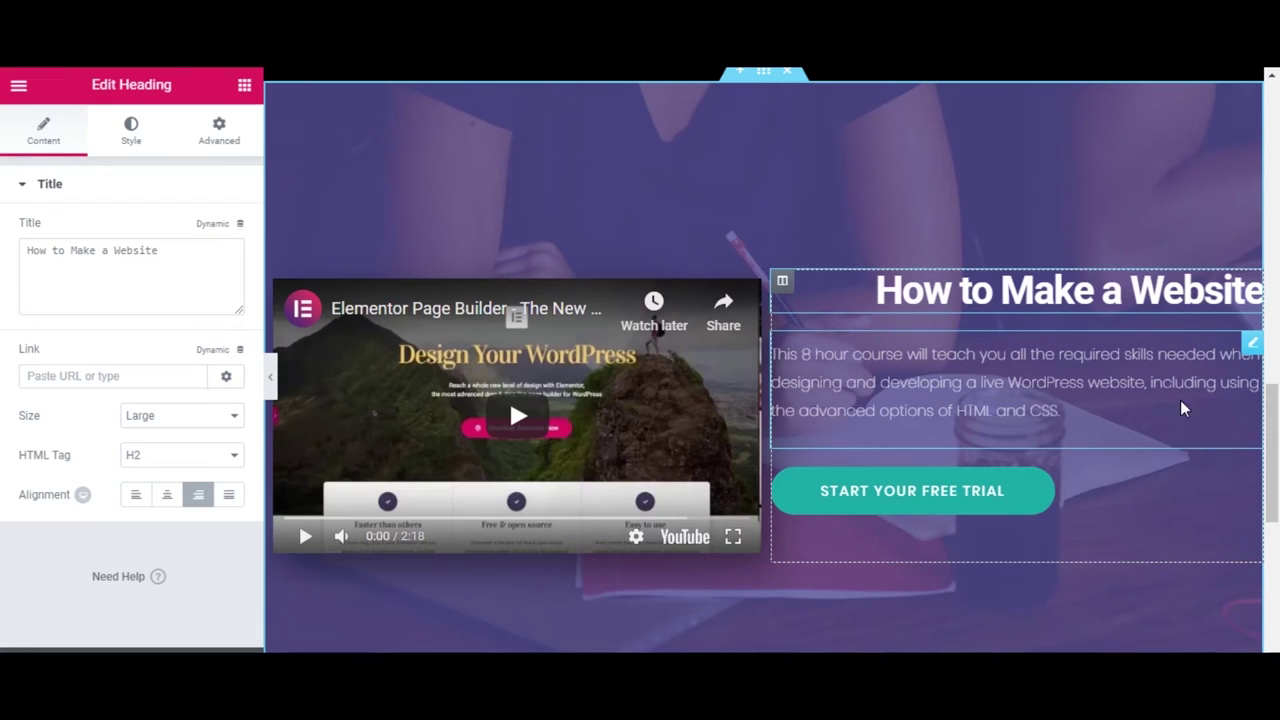
Stretch the video section to full page width and set its right and left padding to 10 px
{"action": "left_click", "coordinate": [755, 80]}
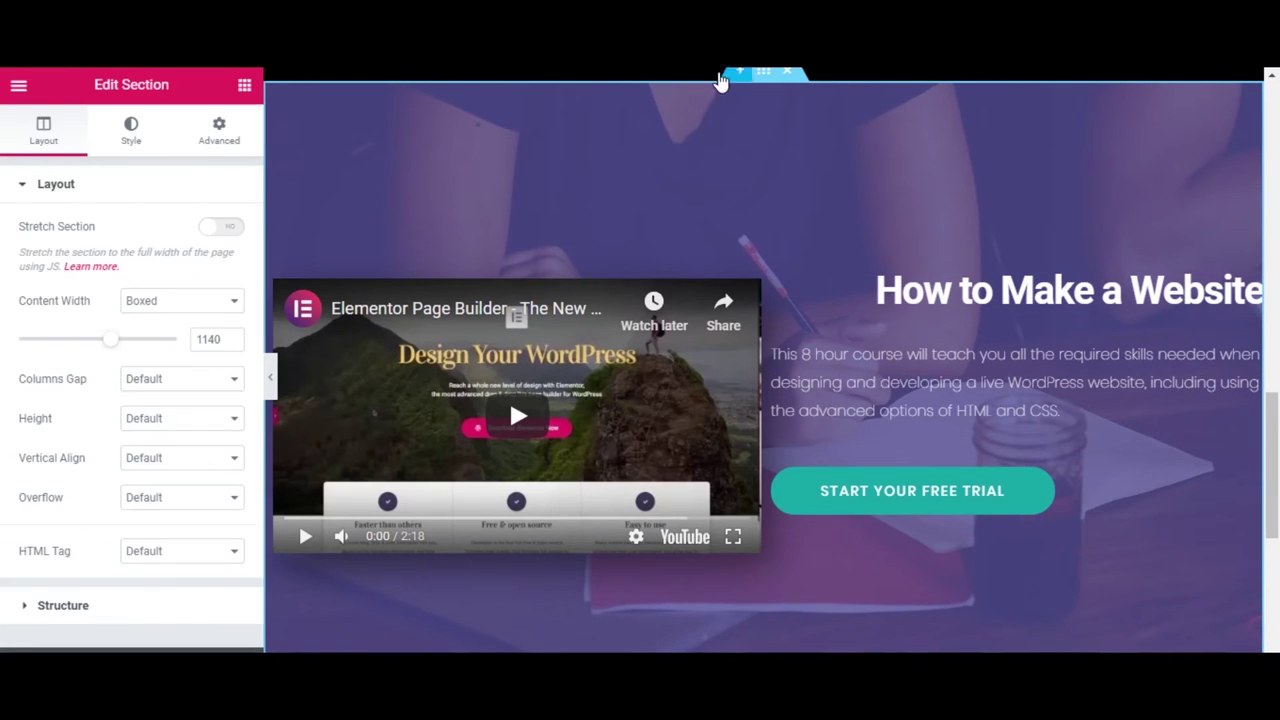
{"action": "left_click", "coordinate": [222, 229]}
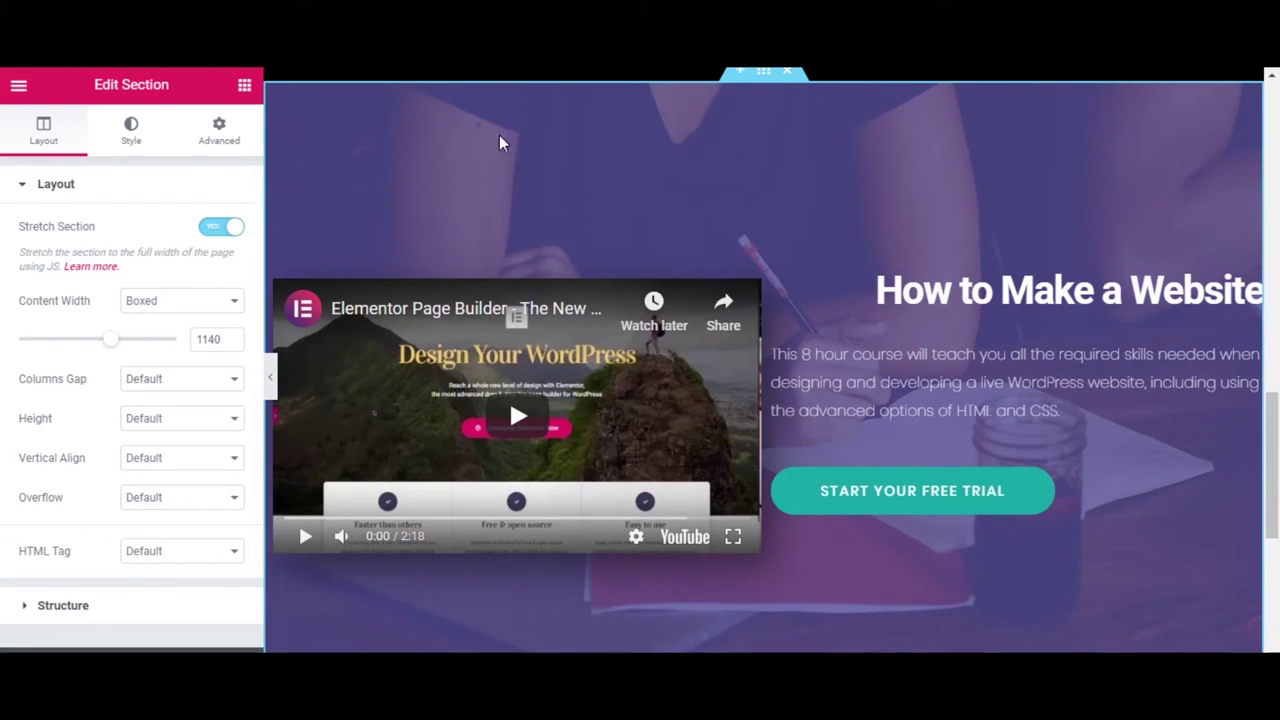
{"action": "left_click", "coordinate": [213, 141]}
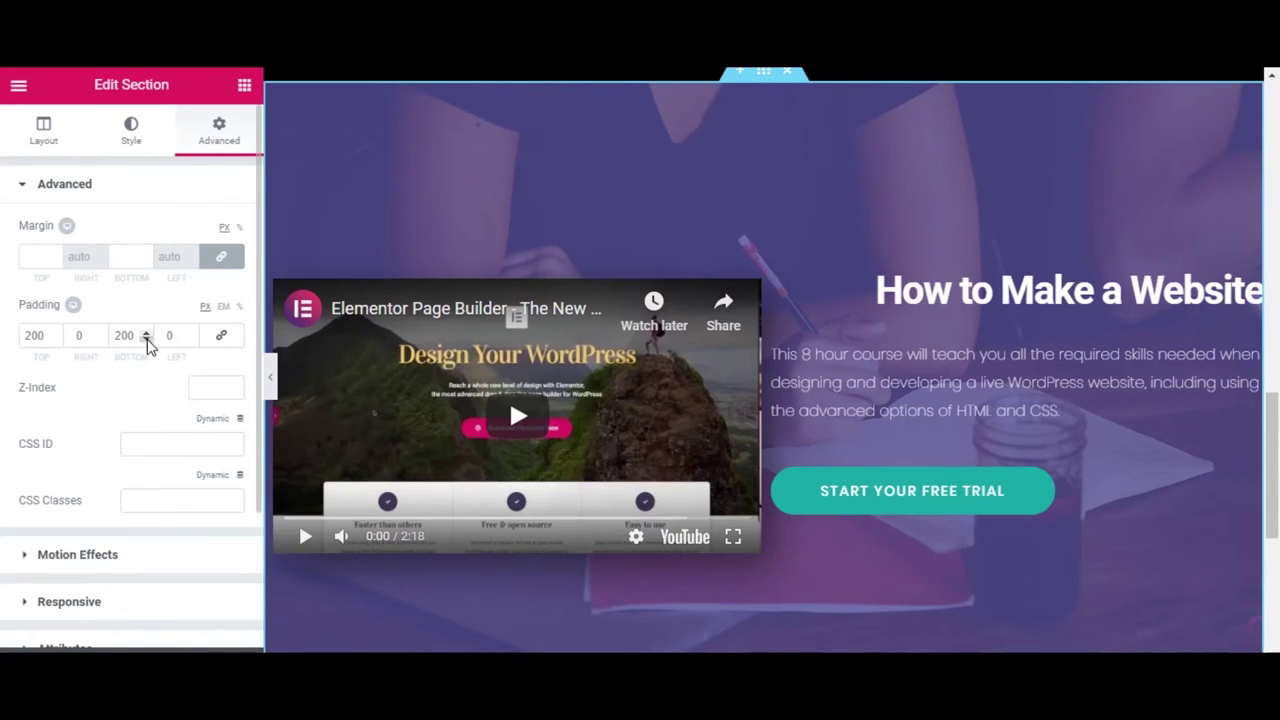
{"action": "left_click", "coordinate": [73, 337]}
{"action": "type", "text": "1"}
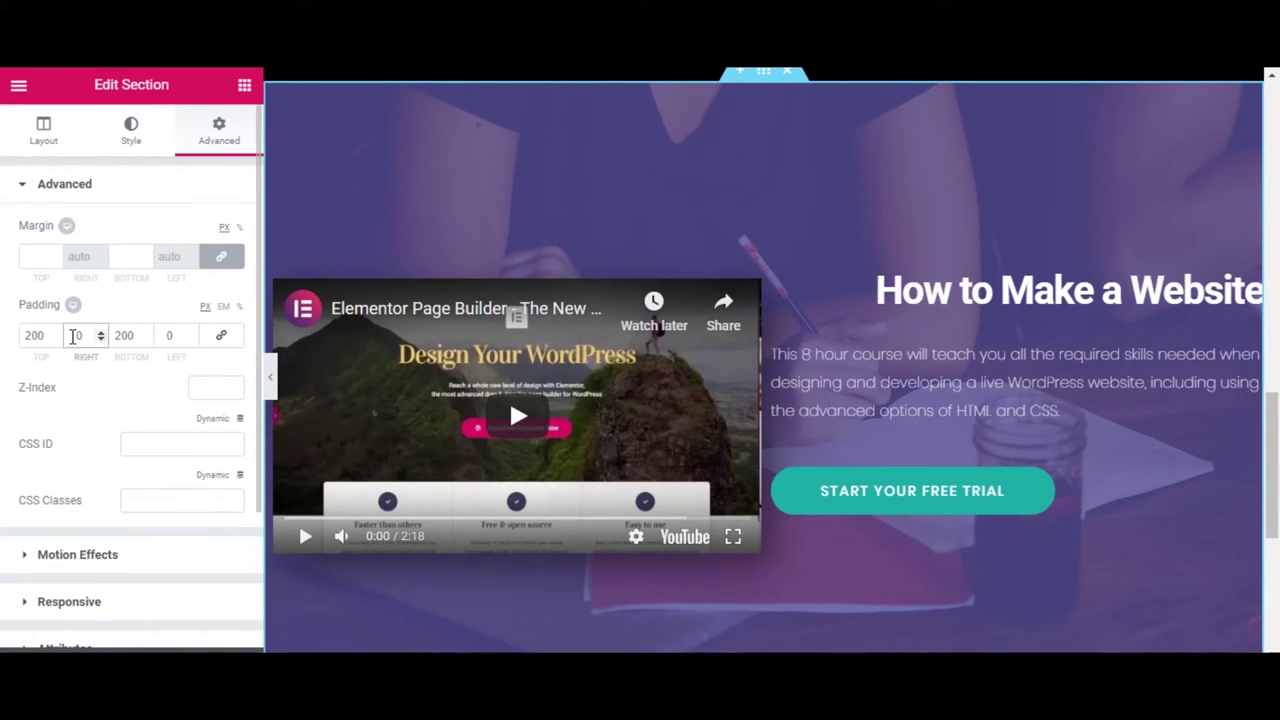
{"action": "left_click", "coordinate": [163, 335]}
{"action": "type", "text": "1"}
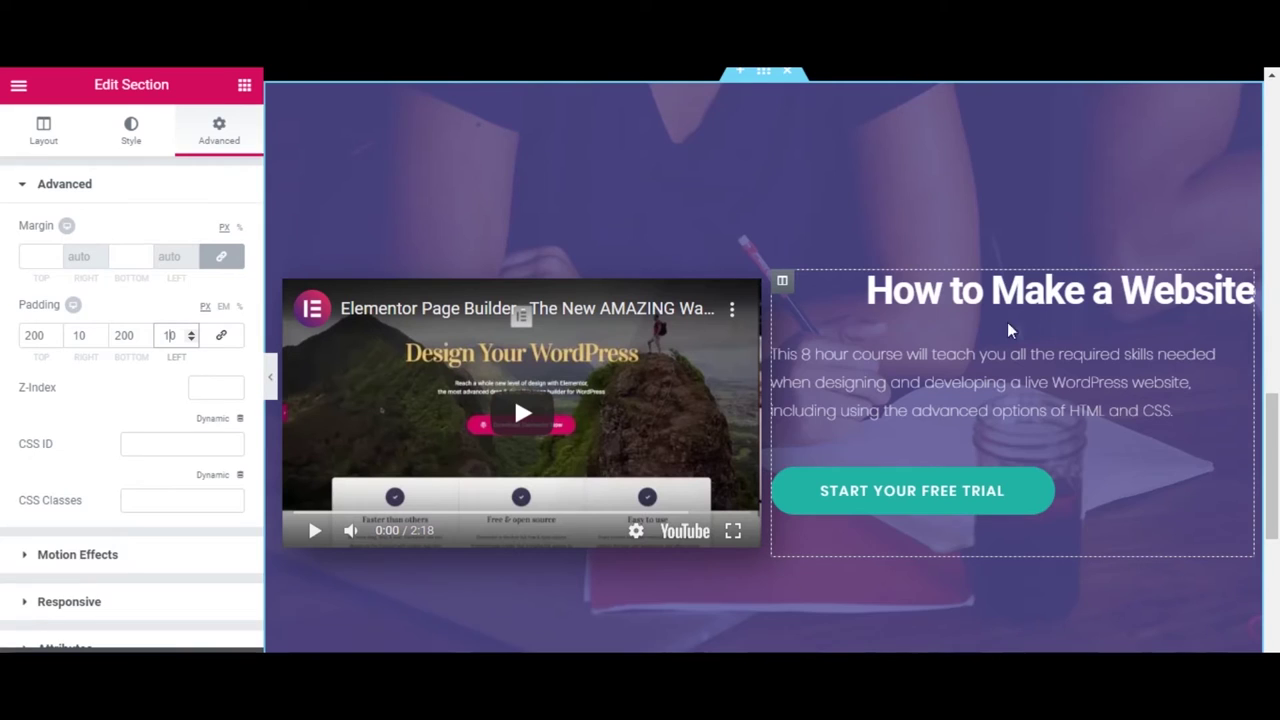
Replace the 8 hour course description with the webinar pitch beginning "Before you overpay a designer I recommend you take the FREE webinar and build it yourself!"
{"action": "left_click", "coordinate": [1173, 410]}
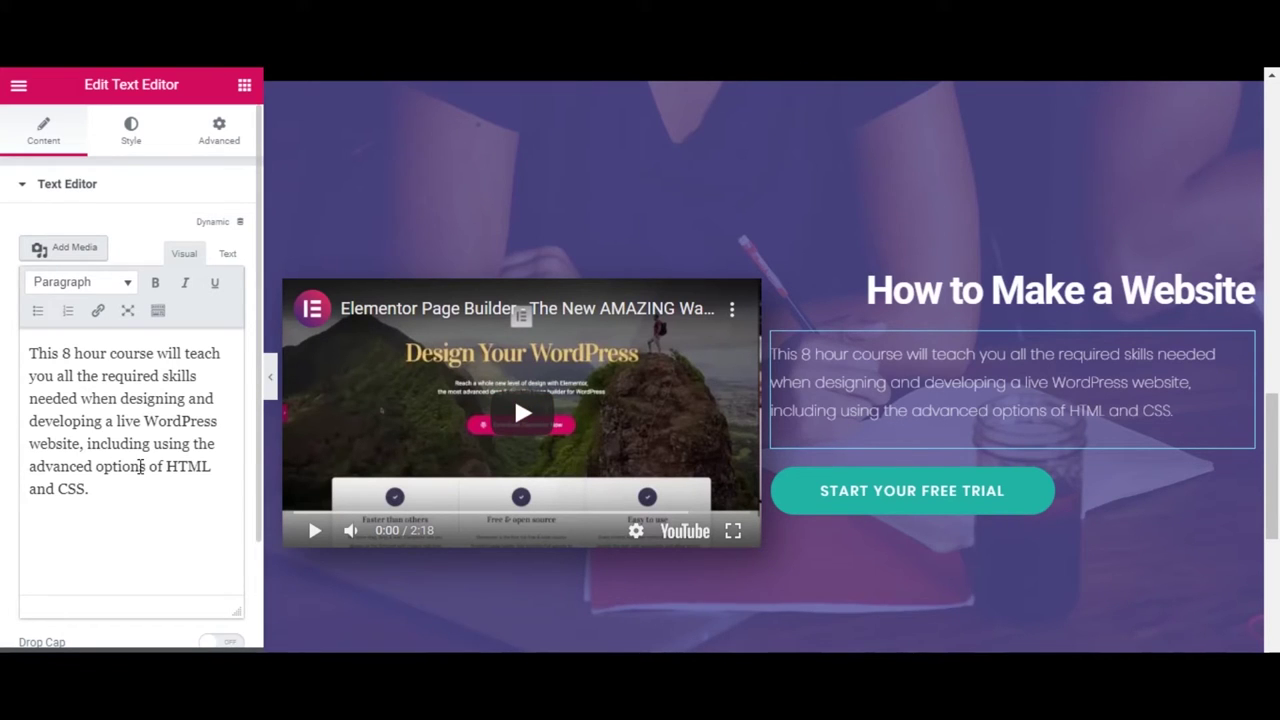
{"action": "left_click_drag", "start_coordinate": [108, 500], "coordinate": [38, 346]}
{"action": "type", "text": "Before you overpay a designer I recommend you take the FREE webinar and build it yourself! Click on the button below to take the free website design webinar. Did you know that 57% of internet users say they won't recommend or do business with a brand that has a poorly designed website on mobile? Without the right tools you may fall under that classification. Using the right hosting, tools & resources will help you grow your business and/or brand online. That is where I come in! :) Webdesign Webinar is a FREE resource to help you understand every step of the process. From creating a free gmail account to launching a professional website and marketing your brand or business, let me help you get started on the right foot!"}
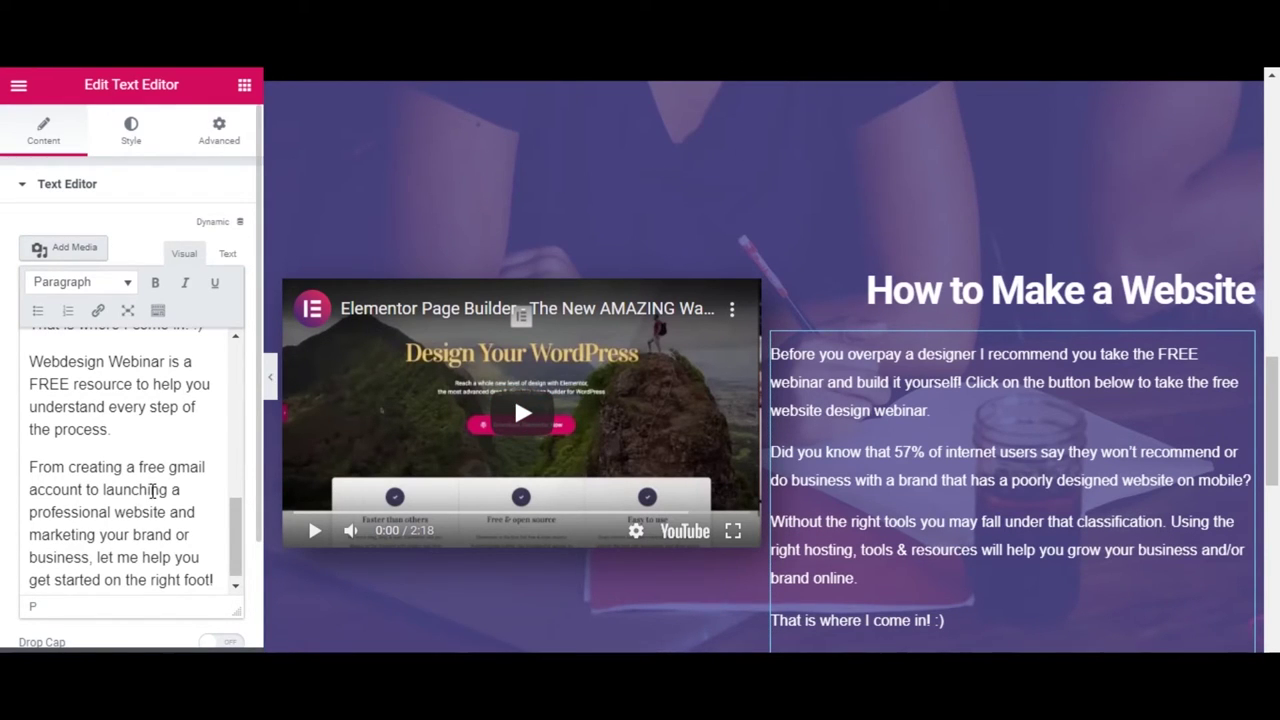
{"action": "scroll", "coordinate": [153, 490], "scroll_direction": "down", "scroll_amount": 1}
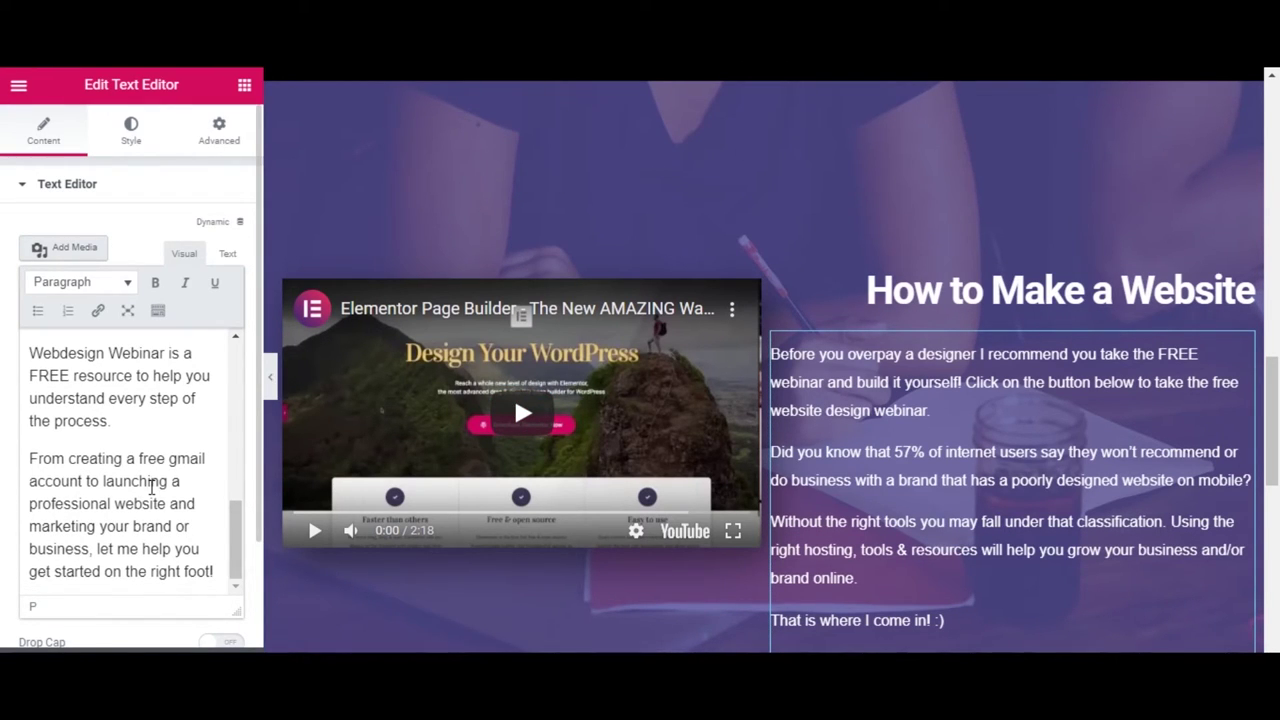
Center-align the webinar pitch text below the heading
{"action": "left_click", "coordinate": [130, 132]}
{"action": "left_click", "coordinate": [199, 231]}
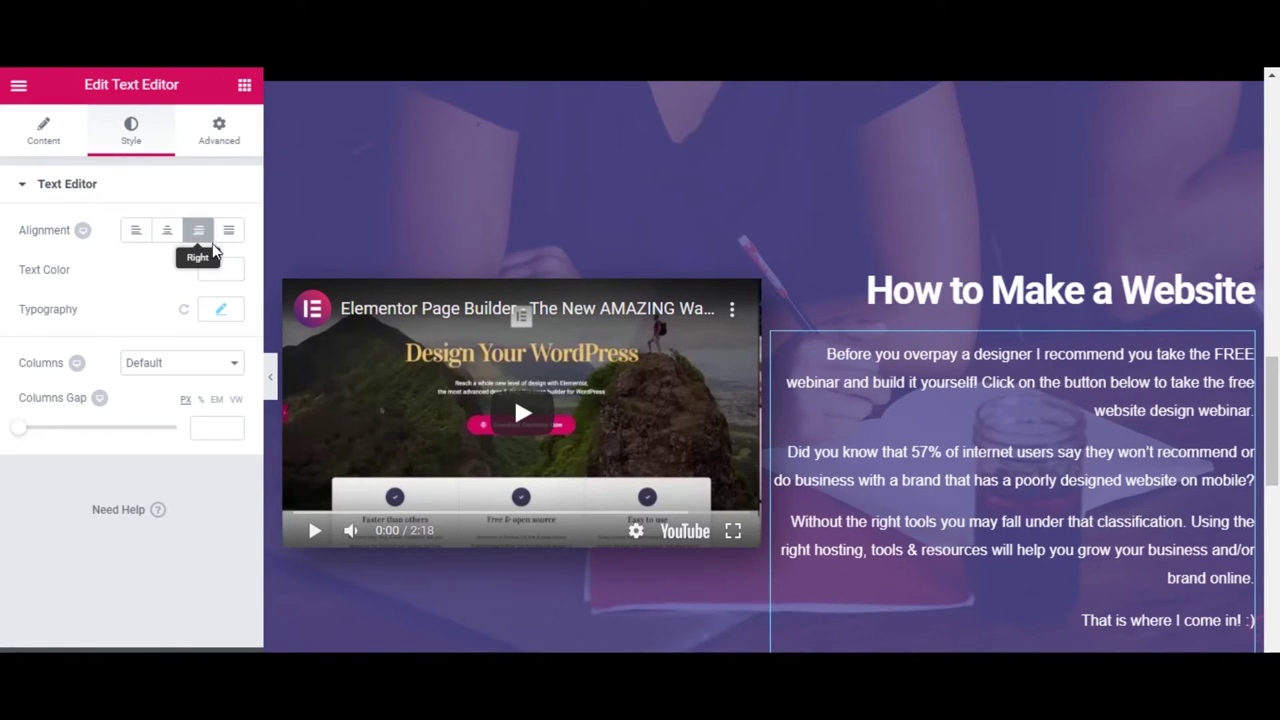
{"action": "scroll", "coordinate": [566, 322], "scroll_direction": "down", "scroll_amount": 3}
{"action": "scroll", "coordinate": [566, 330], "scroll_direction": "up", "scroll_amount": 1}
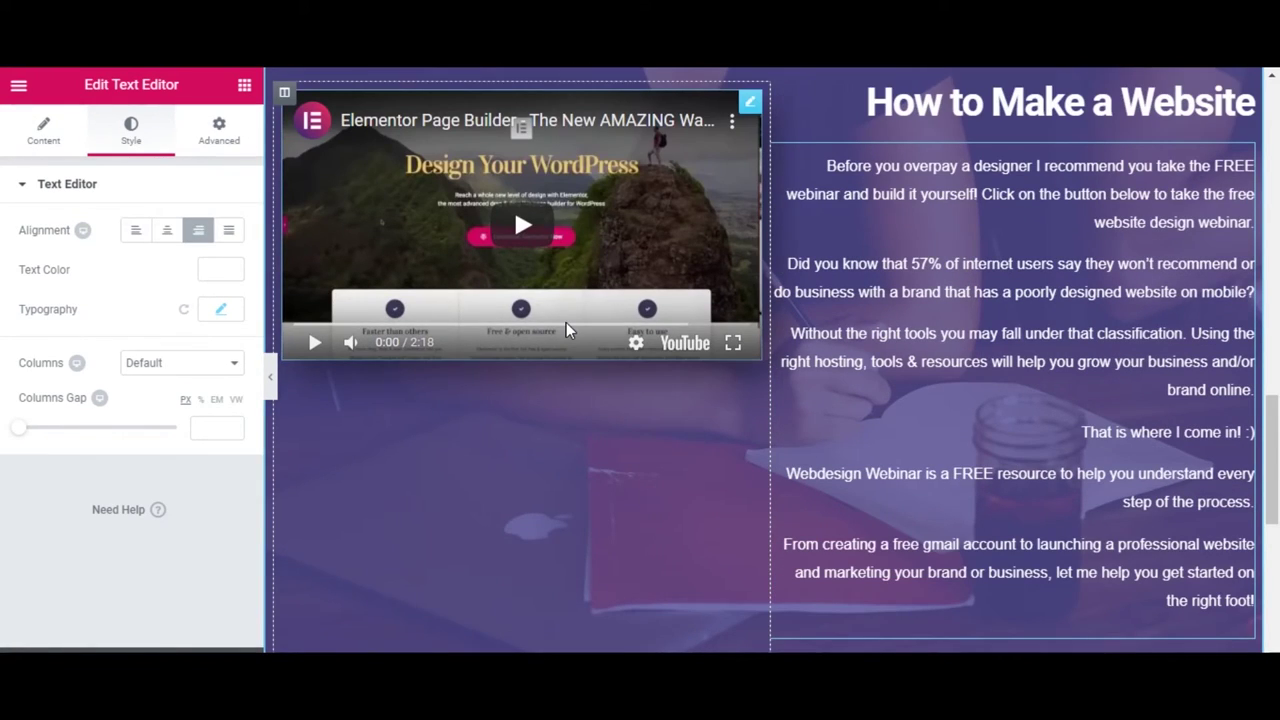
{"action": "left_click", "coordinate": [167, 231]}
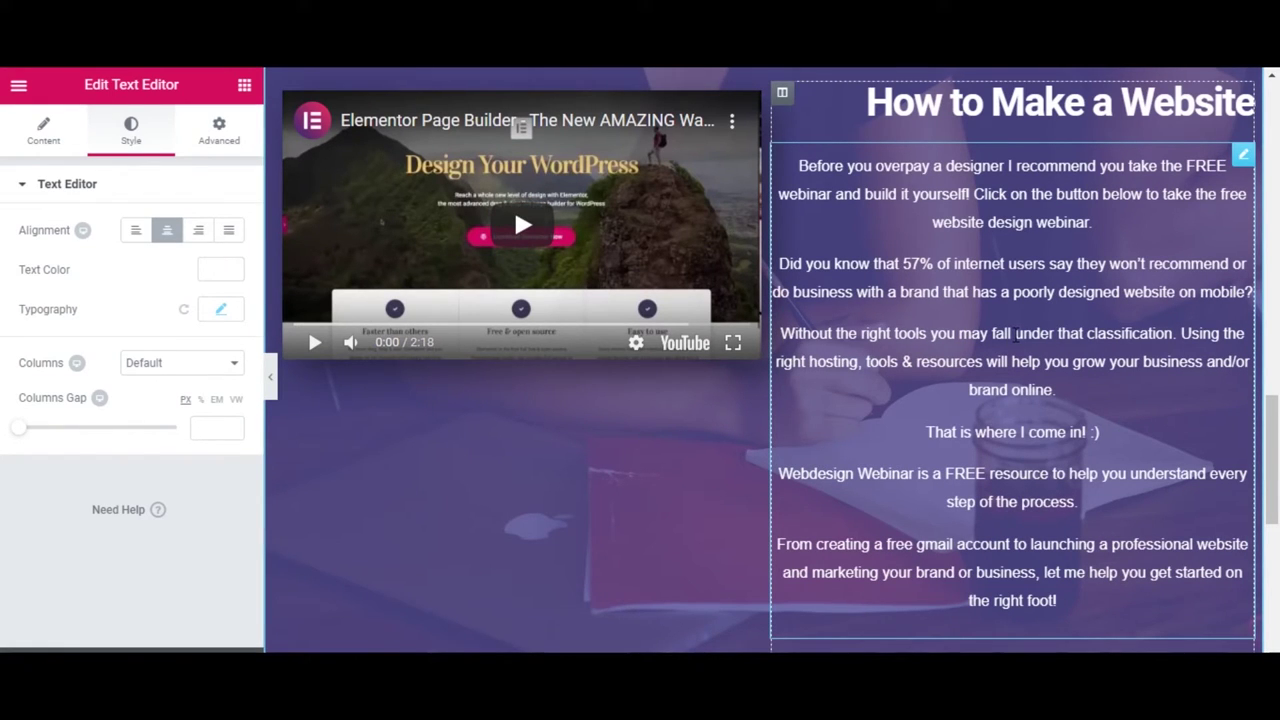
Delete the paragraphs from "Did you know that 57% of internet users" through "That is where I come in! :)" along with the leftover blank line
{"action": "left_click", "coordinate": [50, 138]}
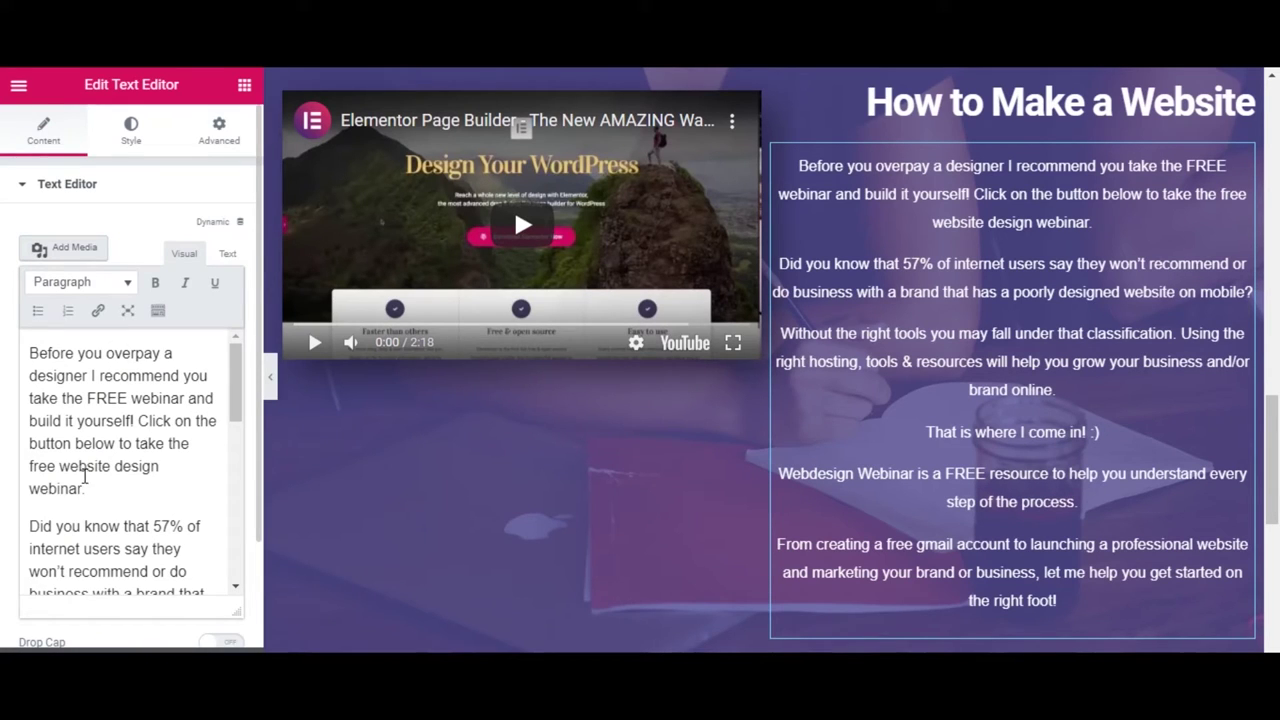
{"action": "left_click_drag", "start_coordinate": [30, 526], "coordinate": [215, 368]}
{"action": "key", "text": "BackSpace"}
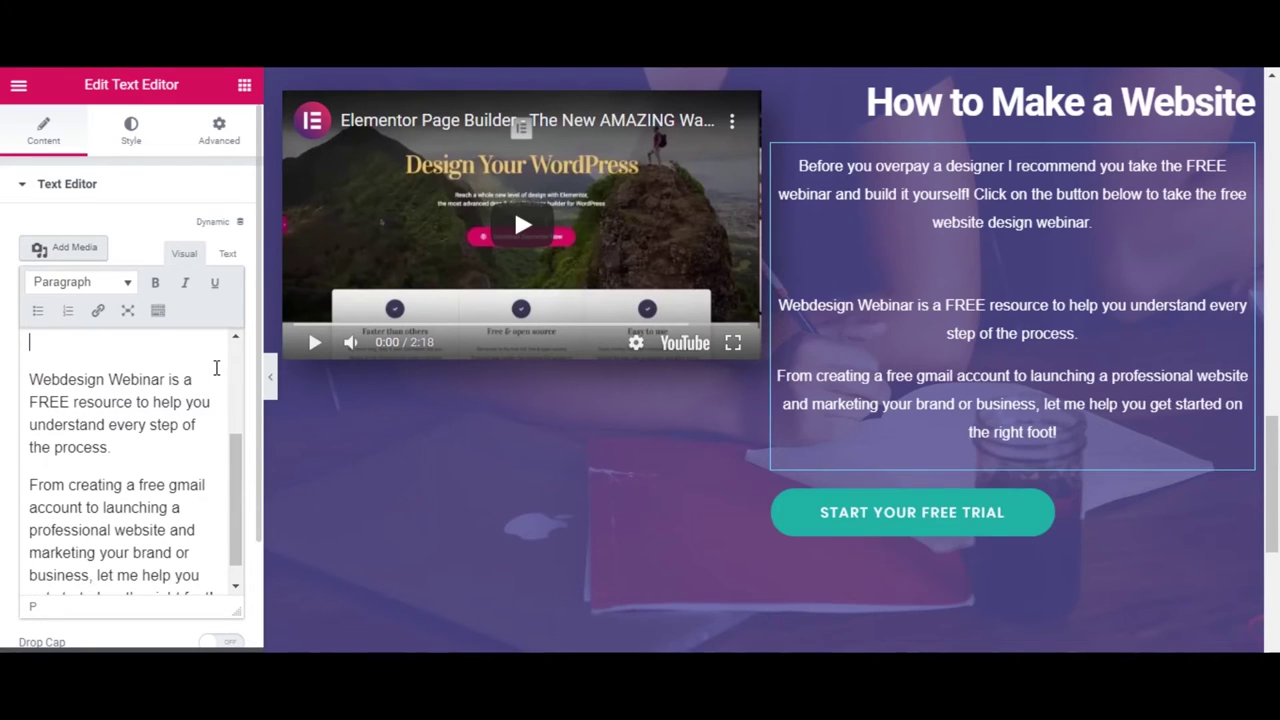
{"action": "key", "text": "BackSpace"}
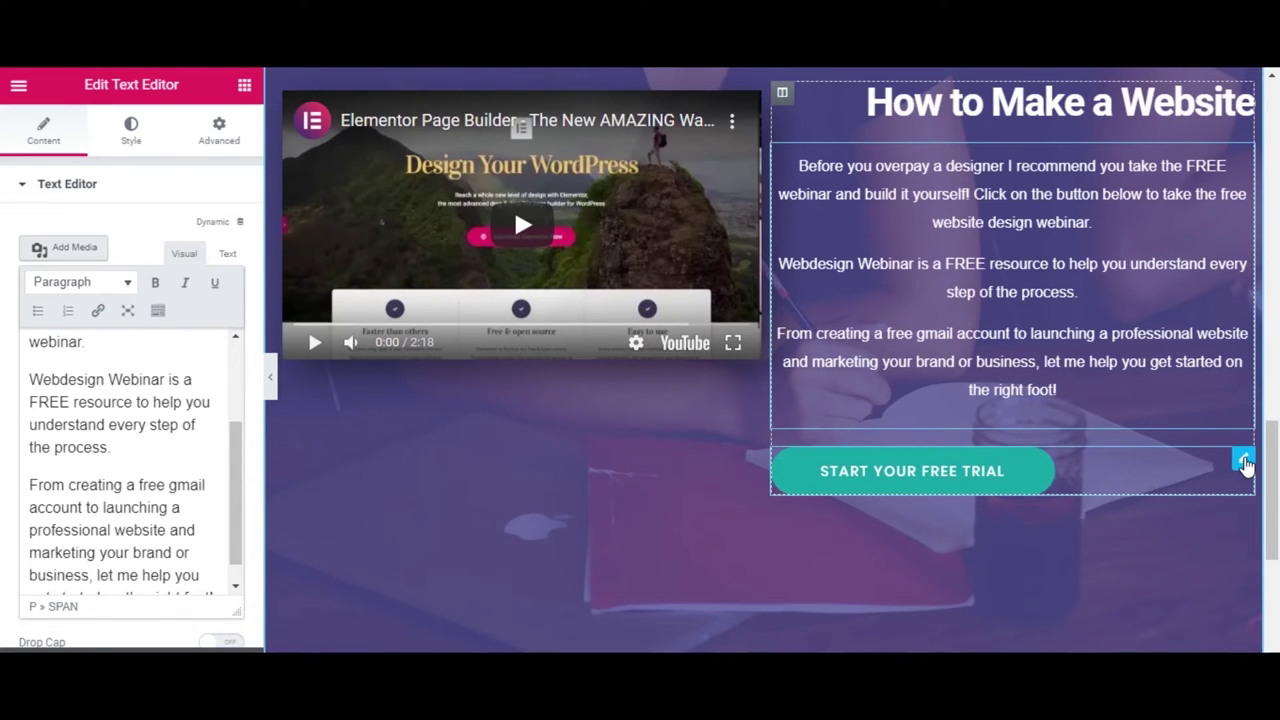
Set the free trial button's size to Medium and change its text to "Start The Webinar Now"
{"action": "left_click", "coordinate": [1243, 458]}
{"action": "left_click", "coordinate": [176, 429]}
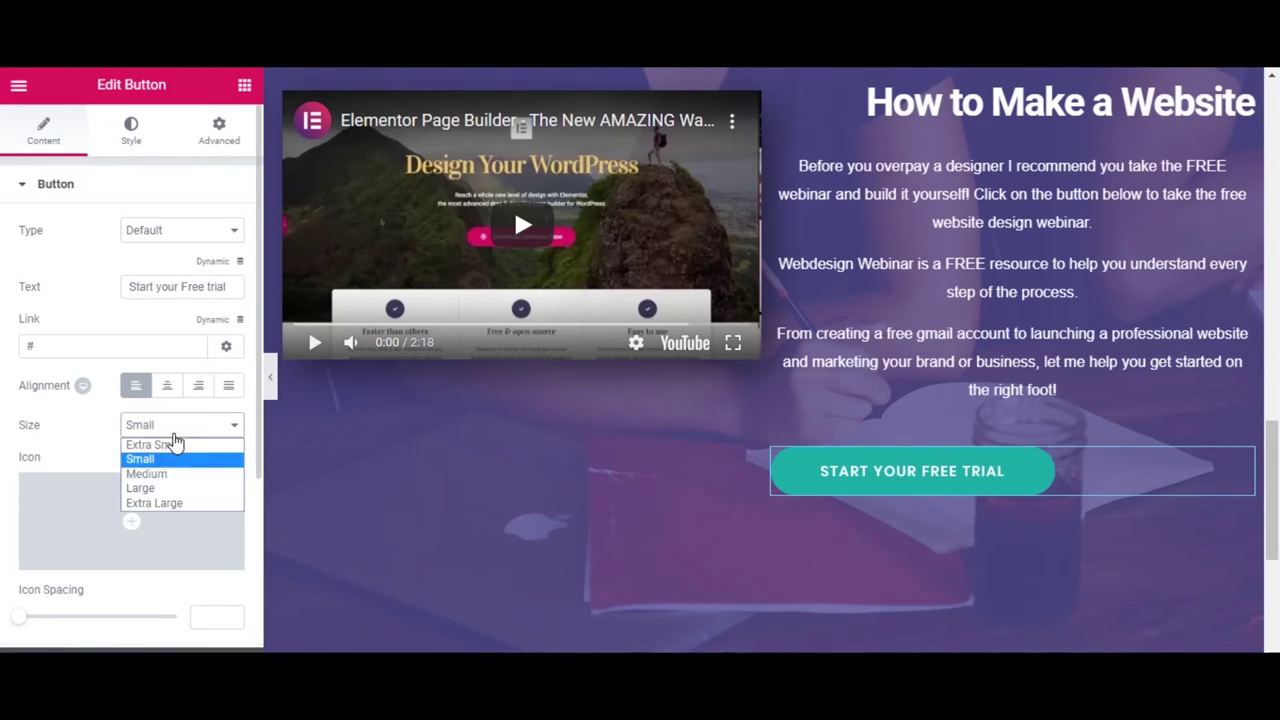
{"action": "left_click", "coordinate": [177, 477]}
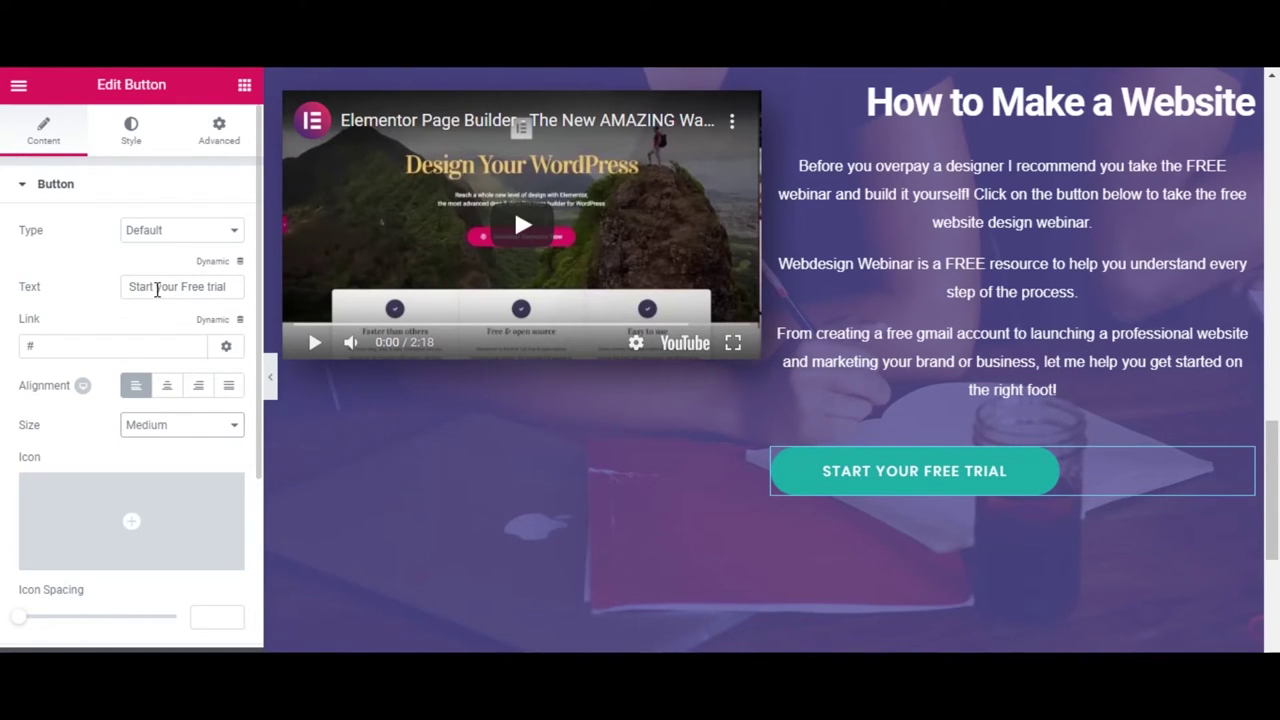
{"action": "left_click_drag", "start_coordinate": [156, 287], "coordinate": [232, 287]}
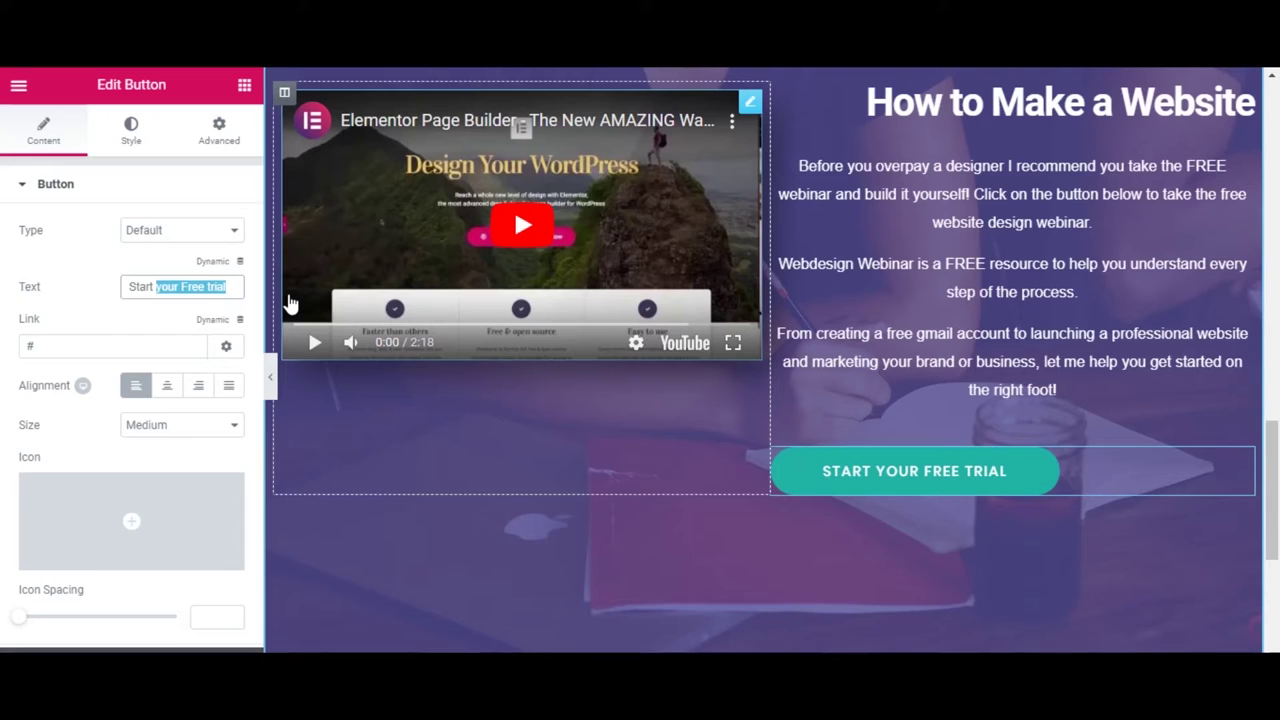
{"action": "type", "text": "T"}
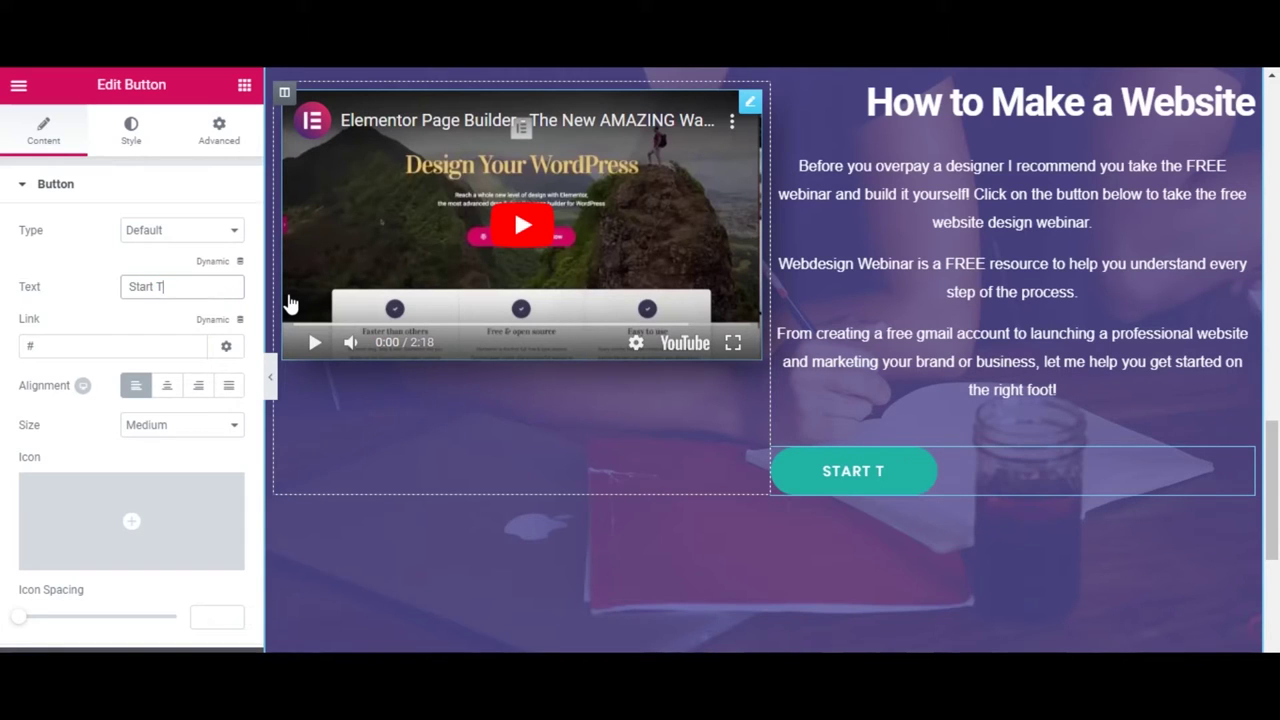
{"action": "type", "text": "he Webinar Now"}
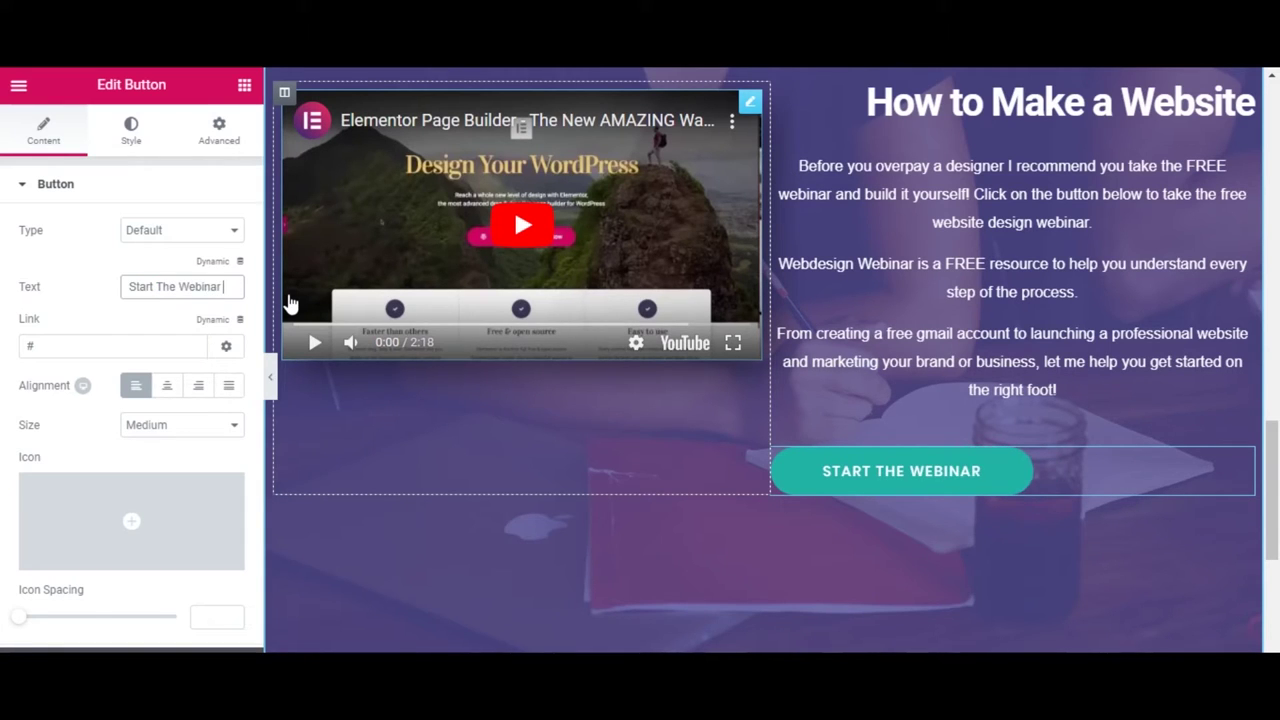
Replace the webinar button's # link with the copied webdesignwebinar.com address and make it open in a new window
{"action": "left_click", "coordinate": [49, 345]}
{"action": "double_click", "coordinate": [28, 345]}
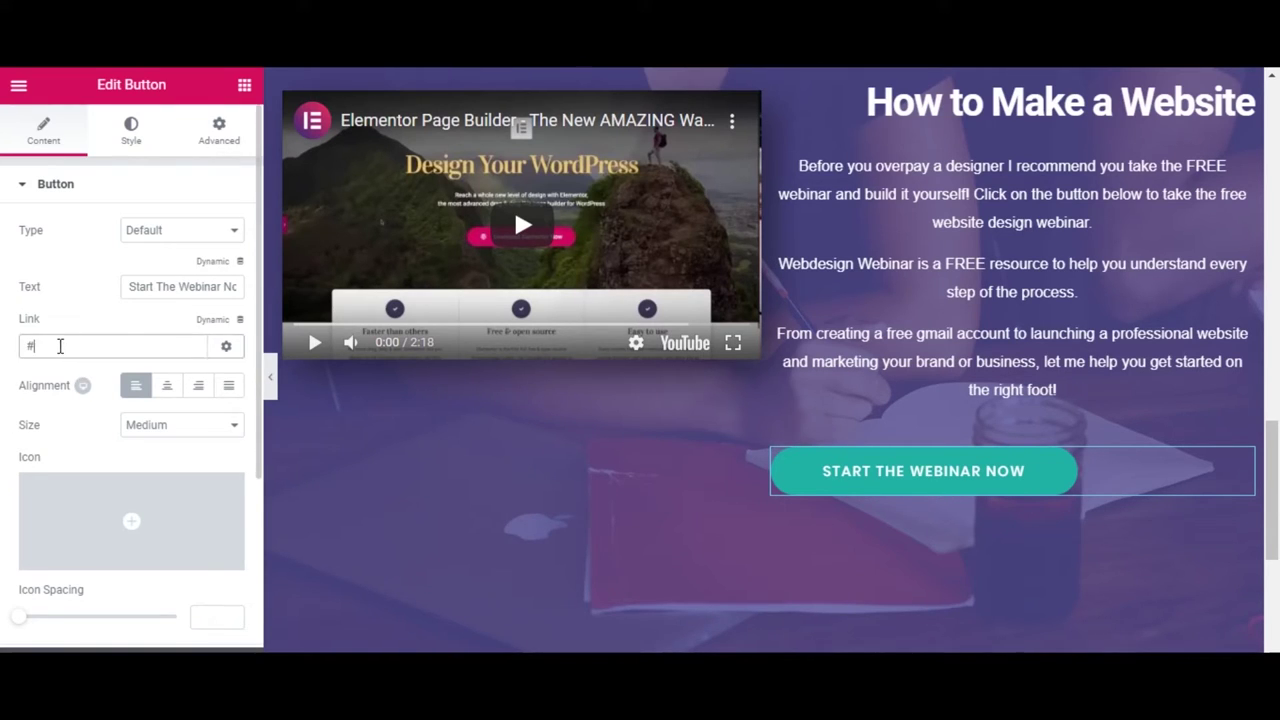
{"action": "key", "text": "ctrl+v"}
{"action": "left_click", "coordinate": [218, 350]}
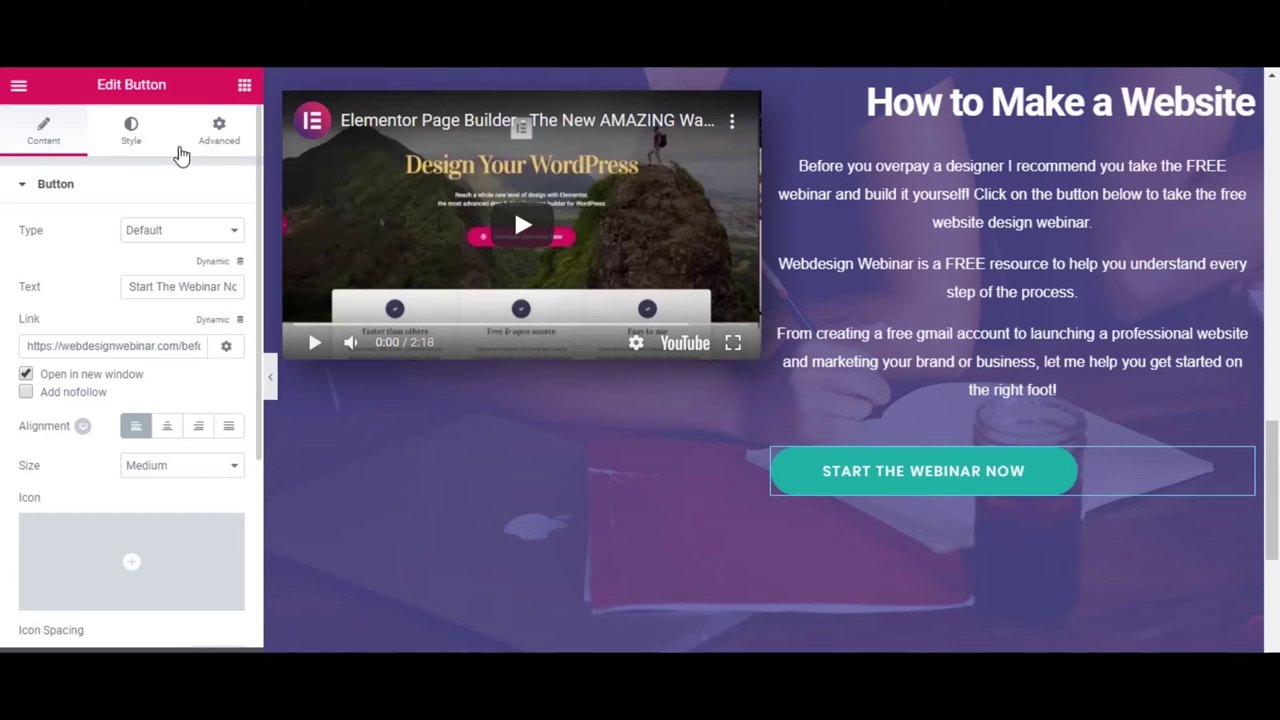
Give the webinar button's normal state a white background with its opacity lowered until mostly transparent
{"action": "left_click", "coordinate": [133, 140]}
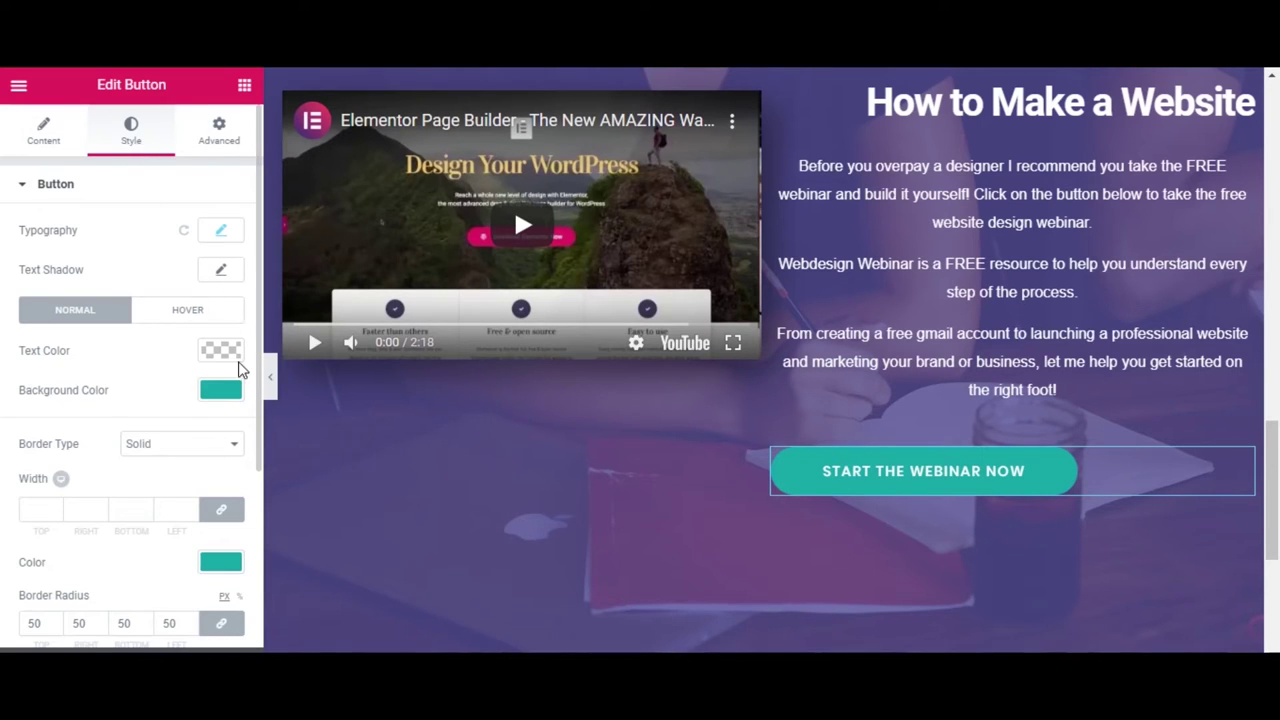
{"action": "left_click", "coordinate": [220, 390]}
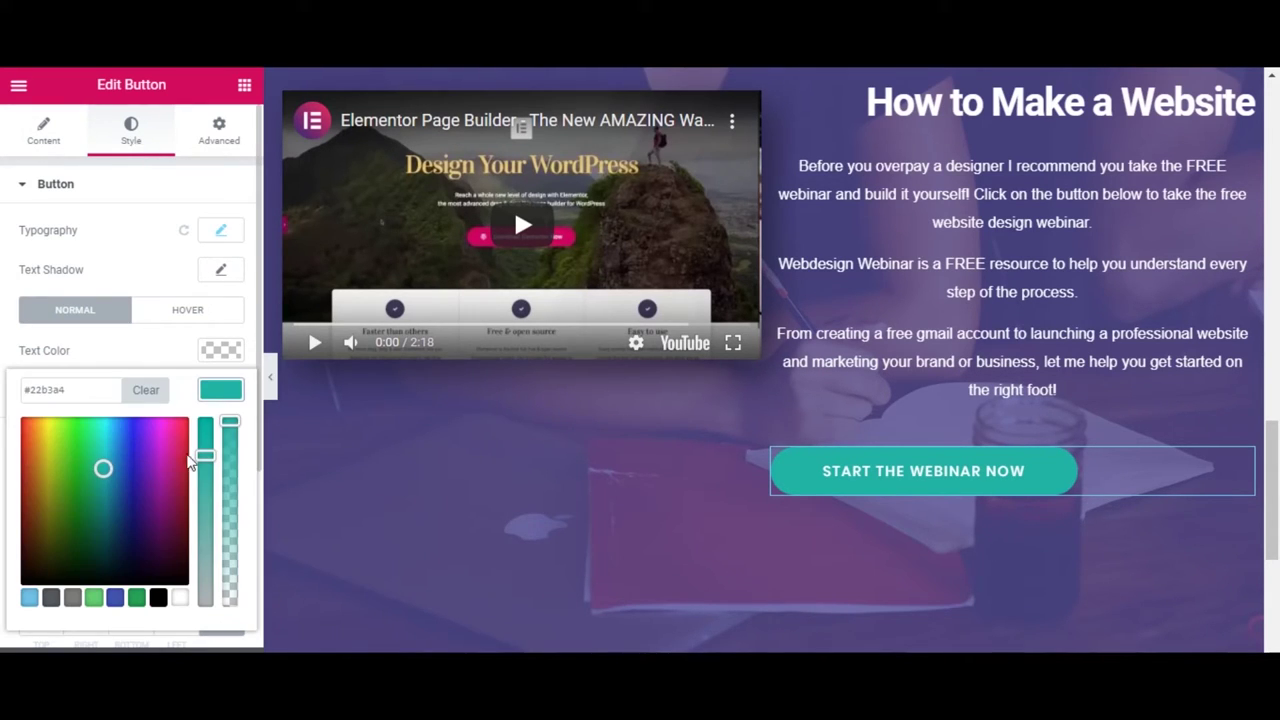
{"action": "left_click", "coordinate": [180, 598]}
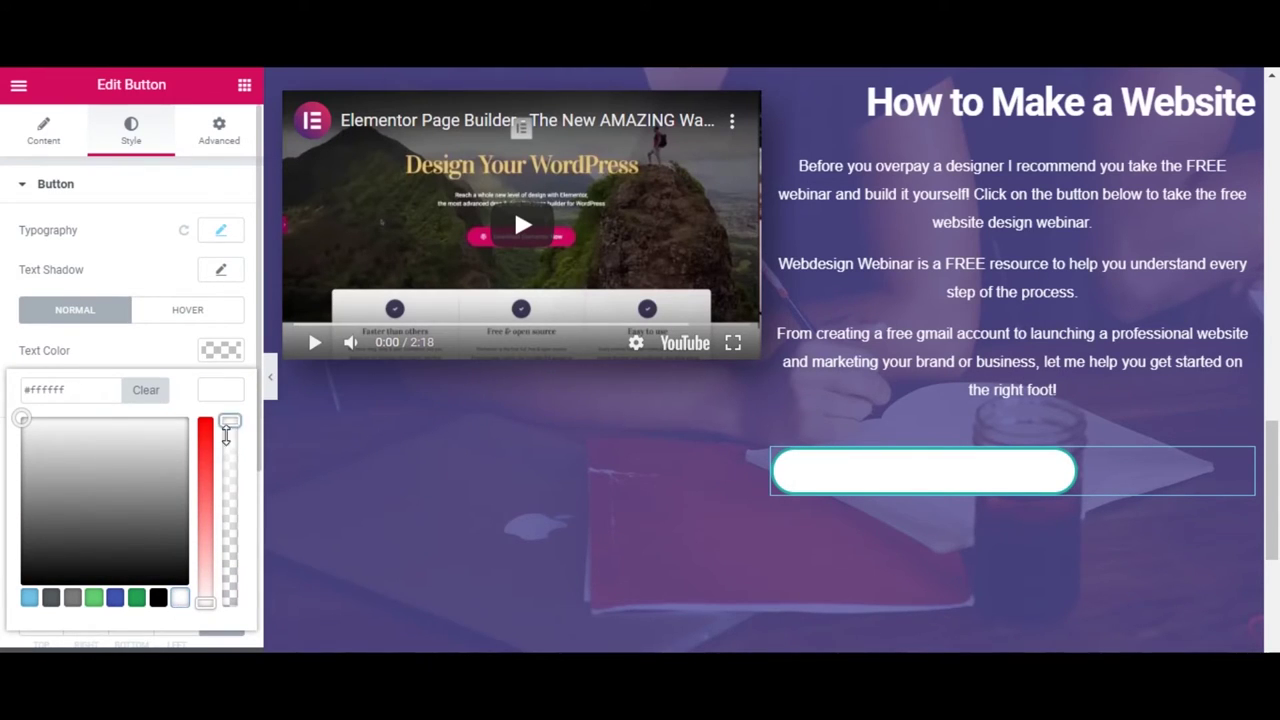
{"action": "left_click_drag", "start_coordinate": [230, 421], "coordinate": [230, 560]}
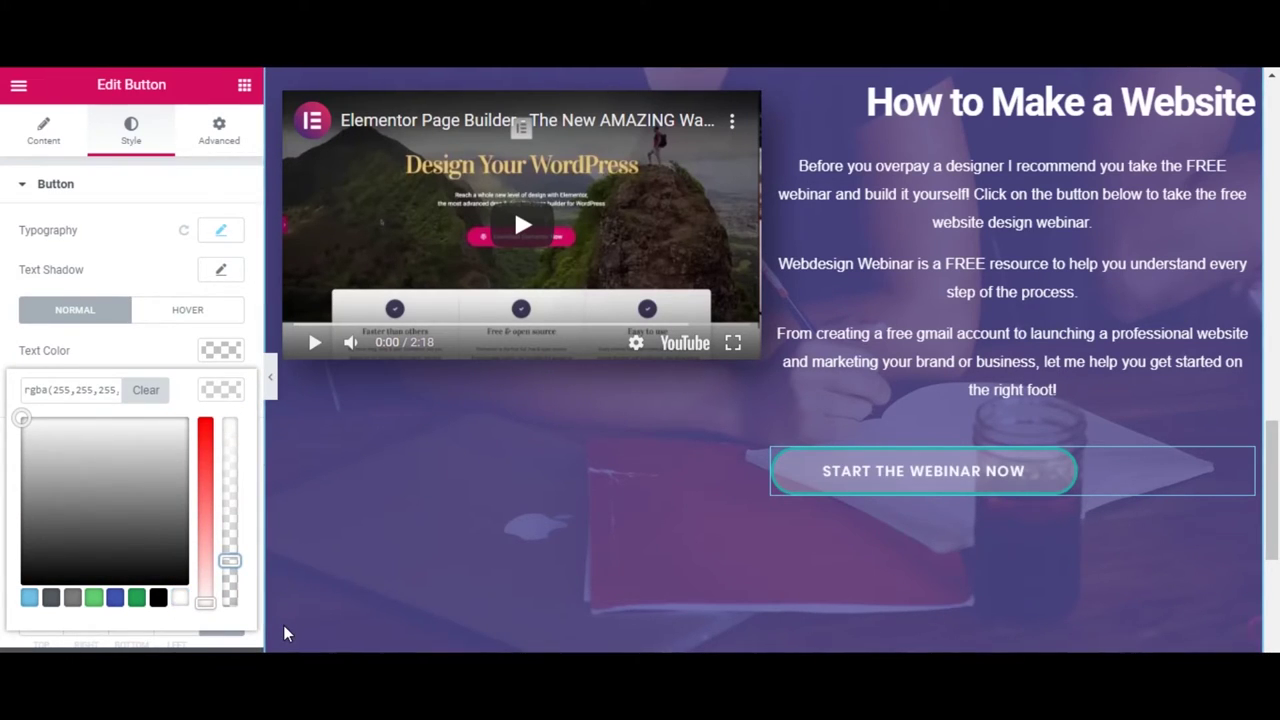
{"action": "left_click", "coordinate": [221, 390]}
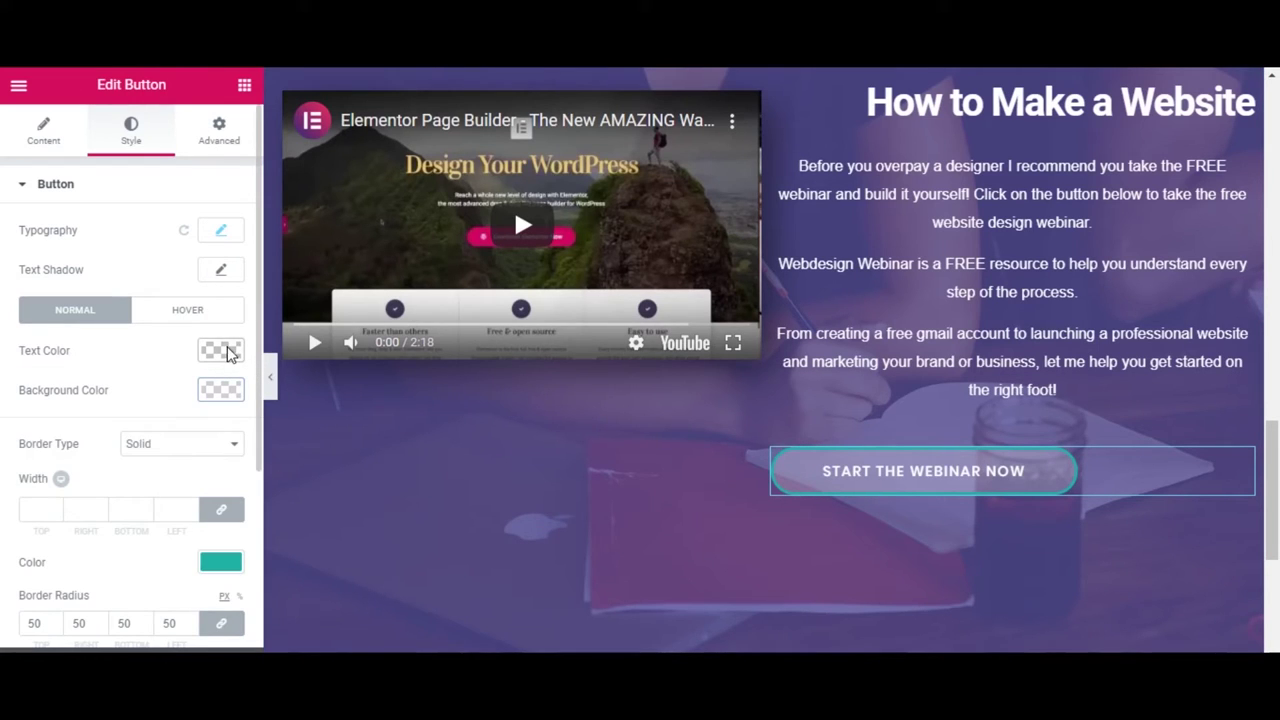
Set the webinar button's border width to 2 on all sides and its border color to white (#ffffff)
{"action": "left_click", "coordinate": [57, 508]}
{"action": "left_click", "coordinate": [57, 508]}
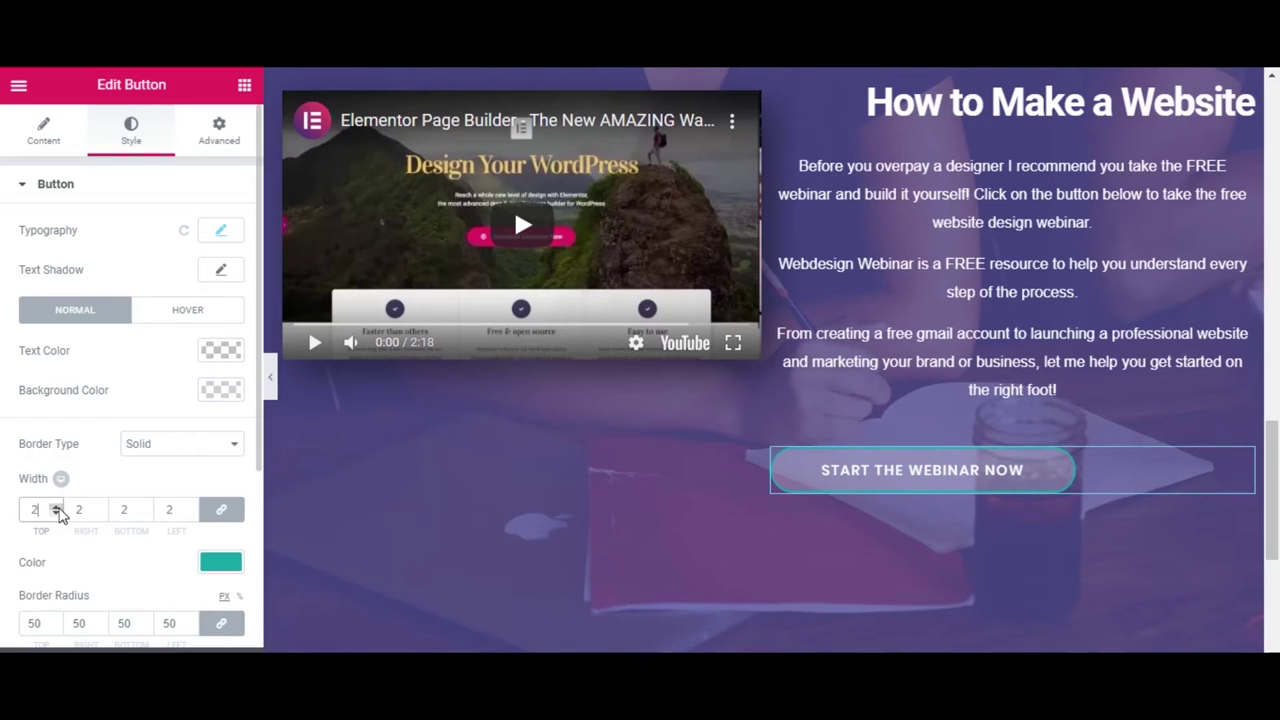
{"action": "left_click", "coordinate": [226, 566]}
{"action": "scroll", "coordinate": [106, 588], "scroll_direction": "down", "scroll_amount": 3}
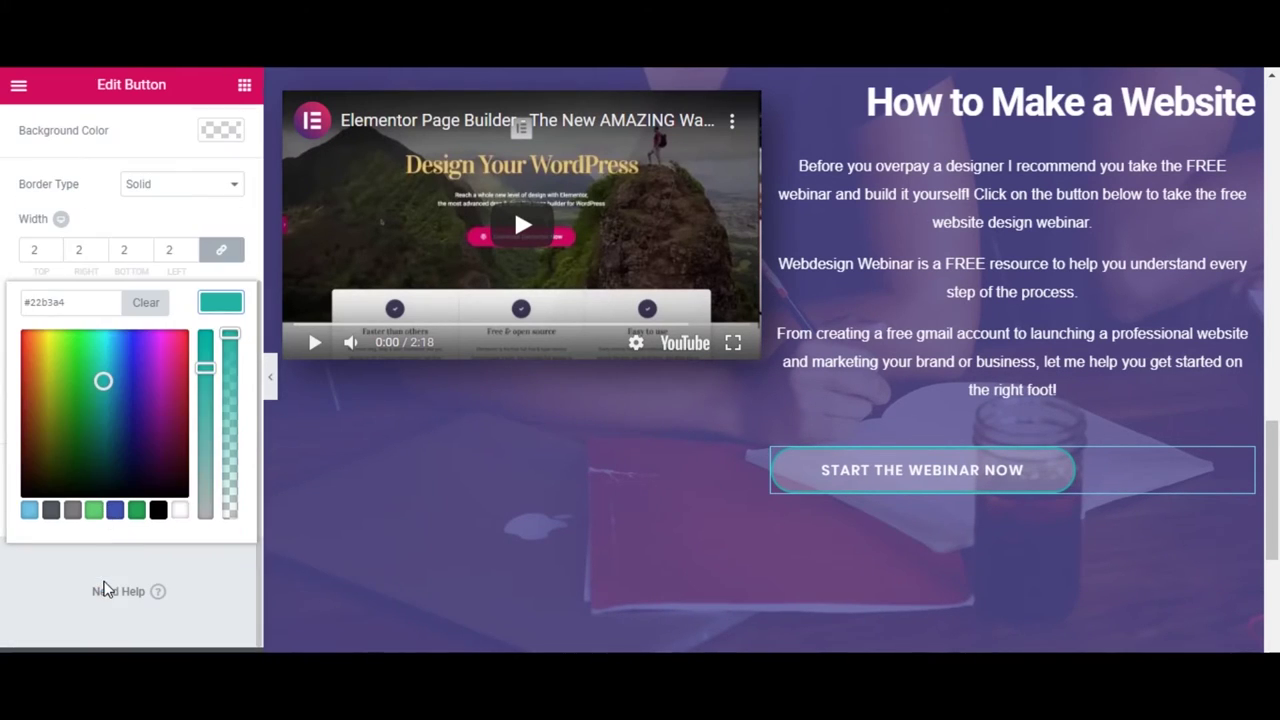
{"action": "left_click", "coordinate": [181, 513]}
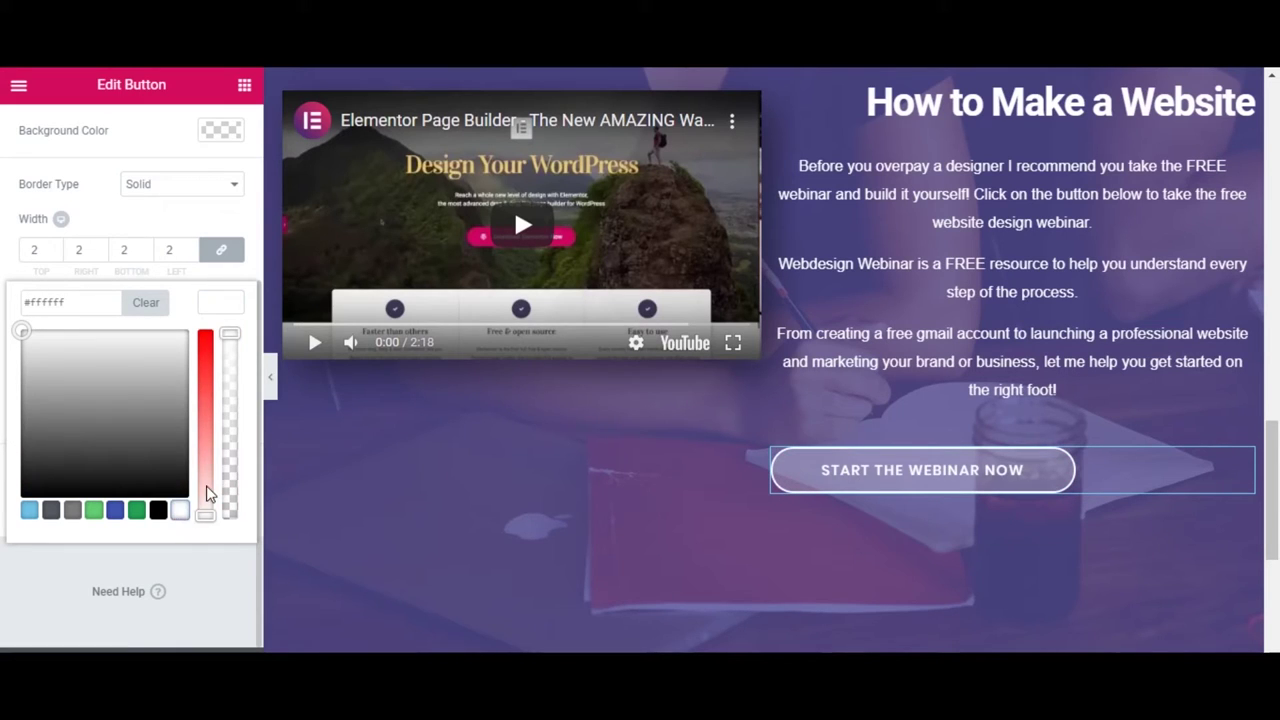
{"action": "left_click", "coordinate": [221, 307]}
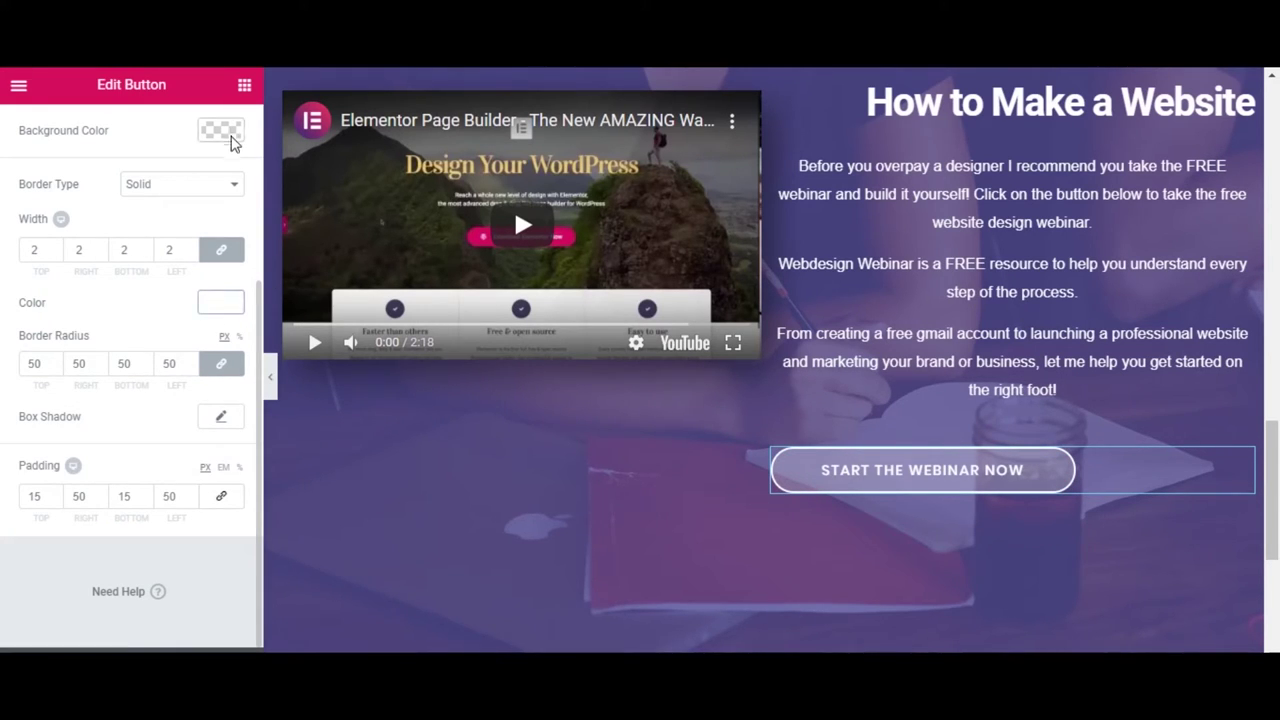
{"action": "scroll", "coordinate": [231, 143], "scroll_direction": "up", "scroll_amount": 1}
{"action": "left_click", "coordinate": [233, 228]}
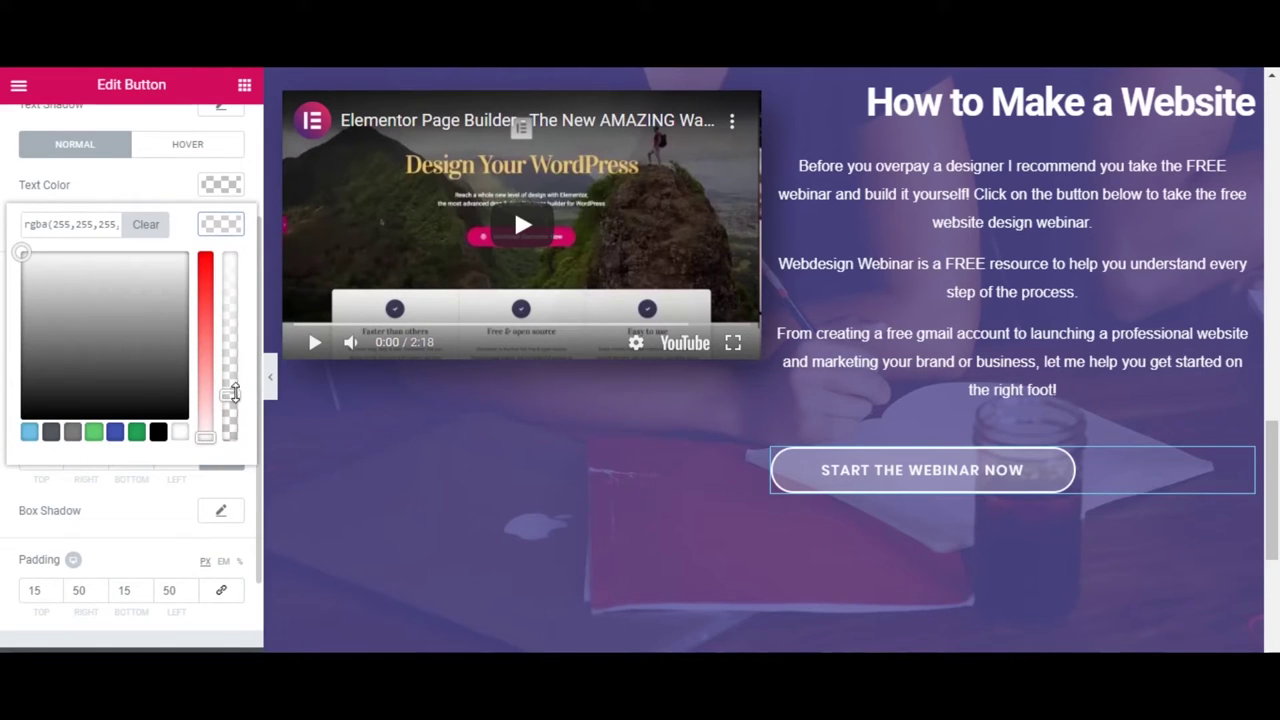
{"action": "left_click", "coordinate": [253, 489]}
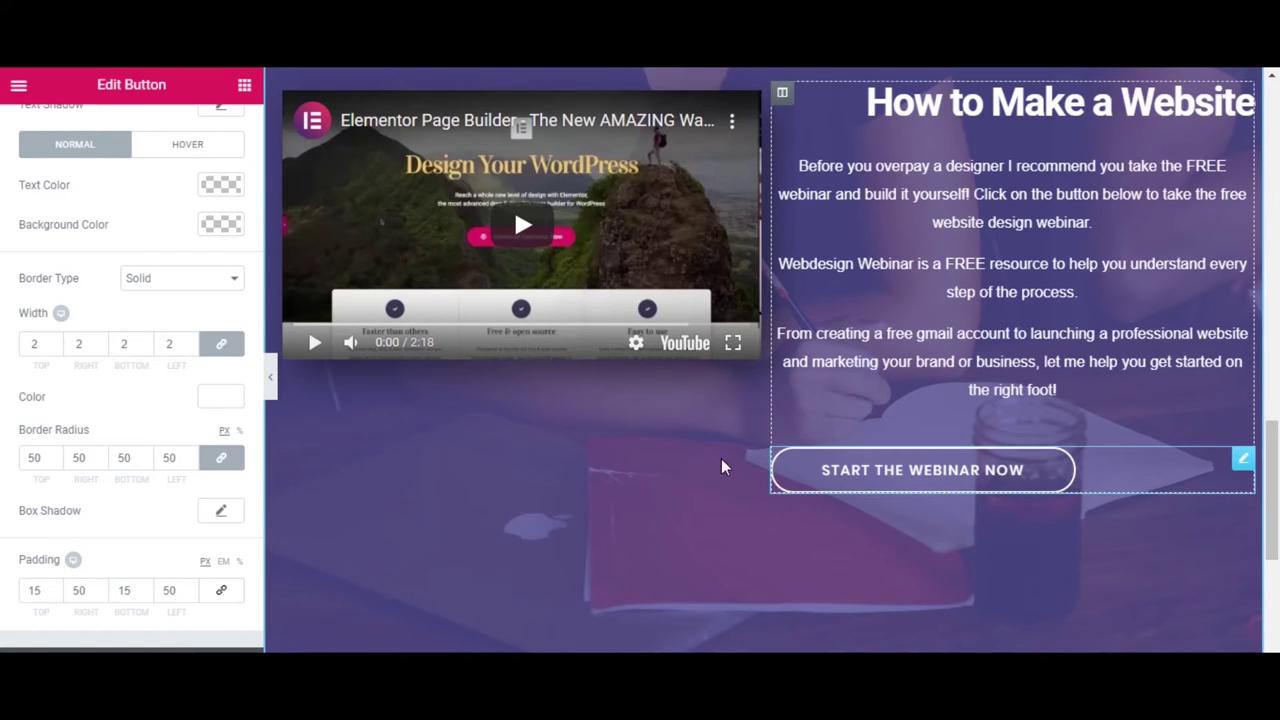
Center-align the webinar button and the "How to Make a Website" heading
{"action": "scroll", "coordinate": [86, 409], "scroll_direction": "down", "scroll_amount": 1}
{"action": "scroll", "coordinate": [95, 330], "scroll_direction": "up", "scroll_amount": 3}
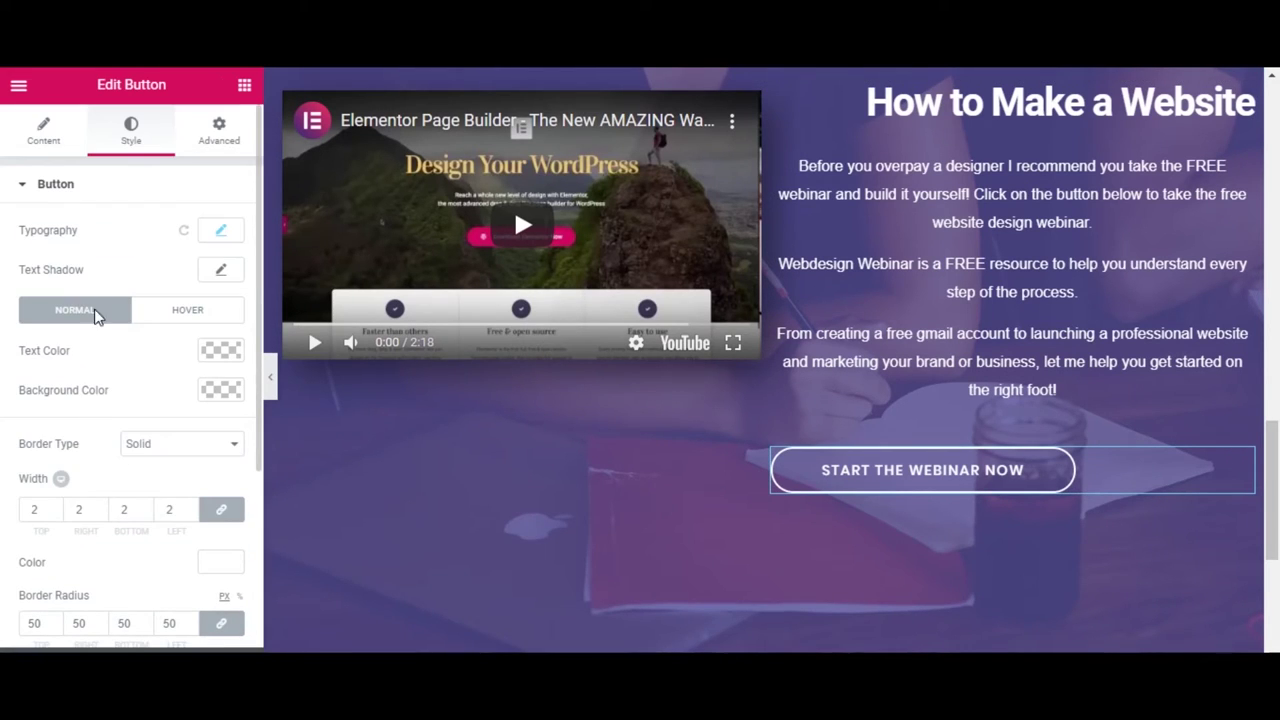
{"action": "left_click", "coordinate": [43, 130]}
{"action": "scroll", "coordinate": [168, 291], "scroll_direction": "down", "scroll_amount": 3}
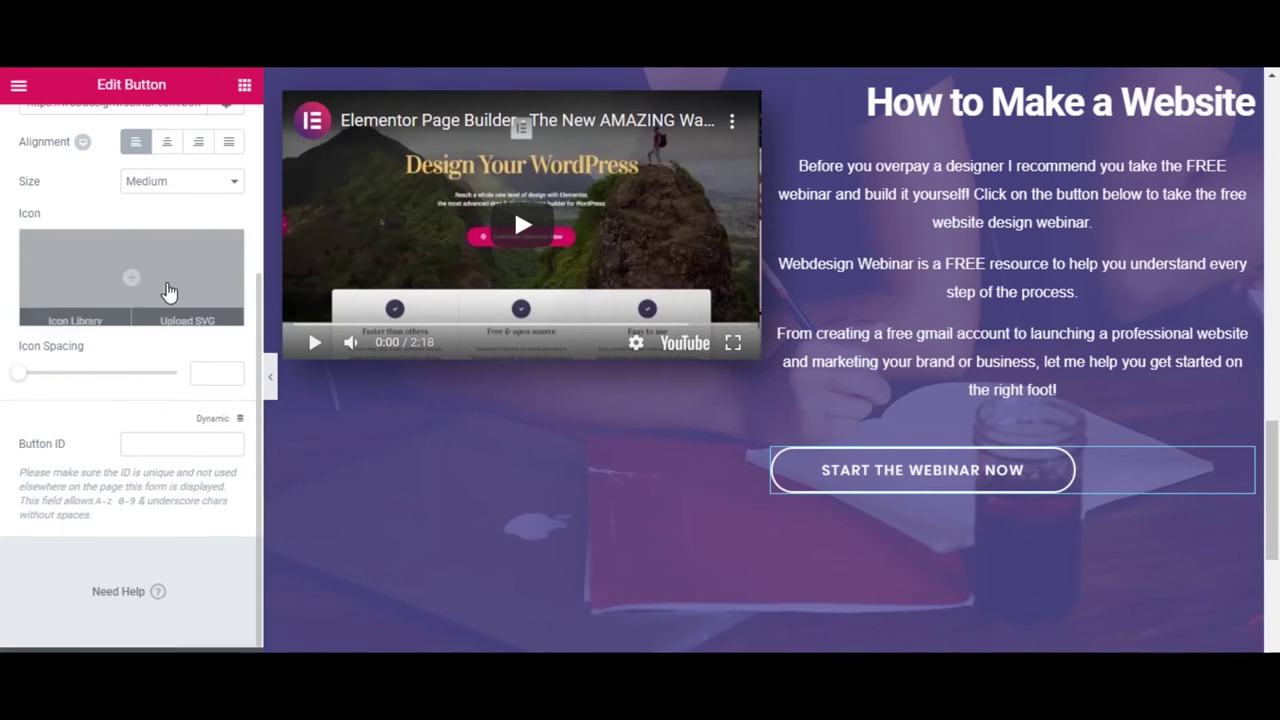
{"action": "left_click", "coordinate": [229, 144]}
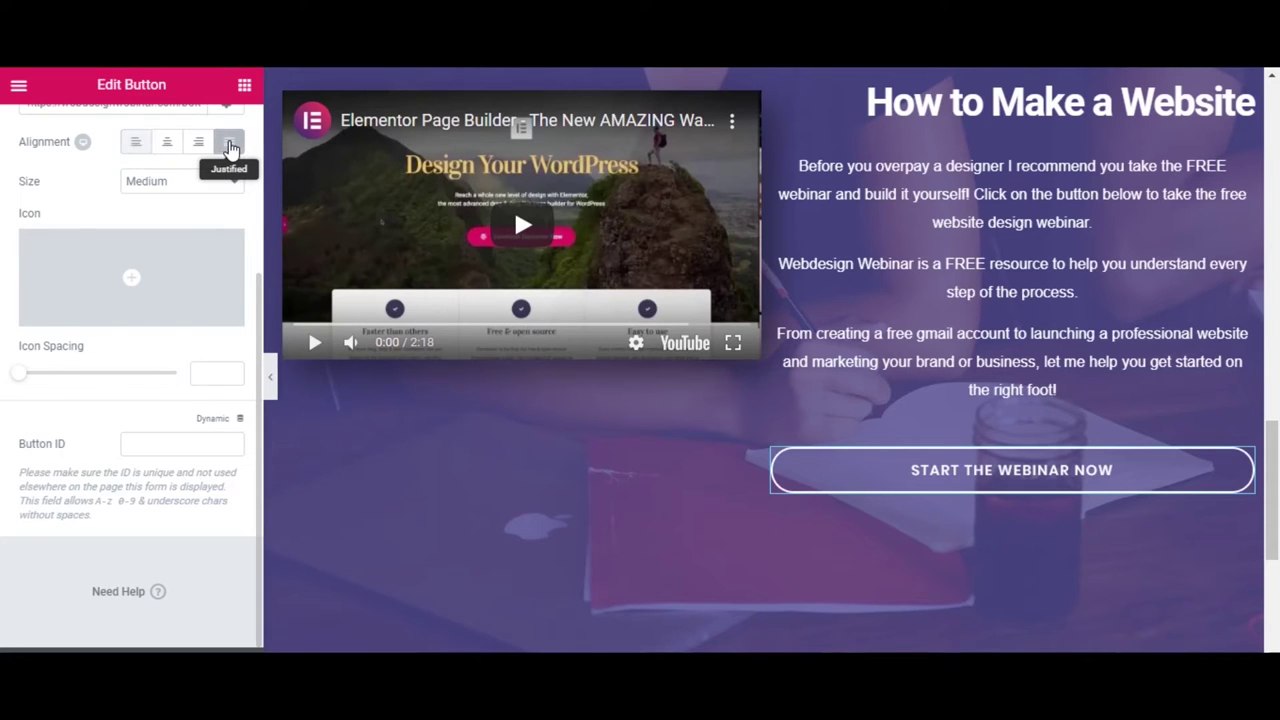
{"action": "left_click", "coordinate": [167, 143]}
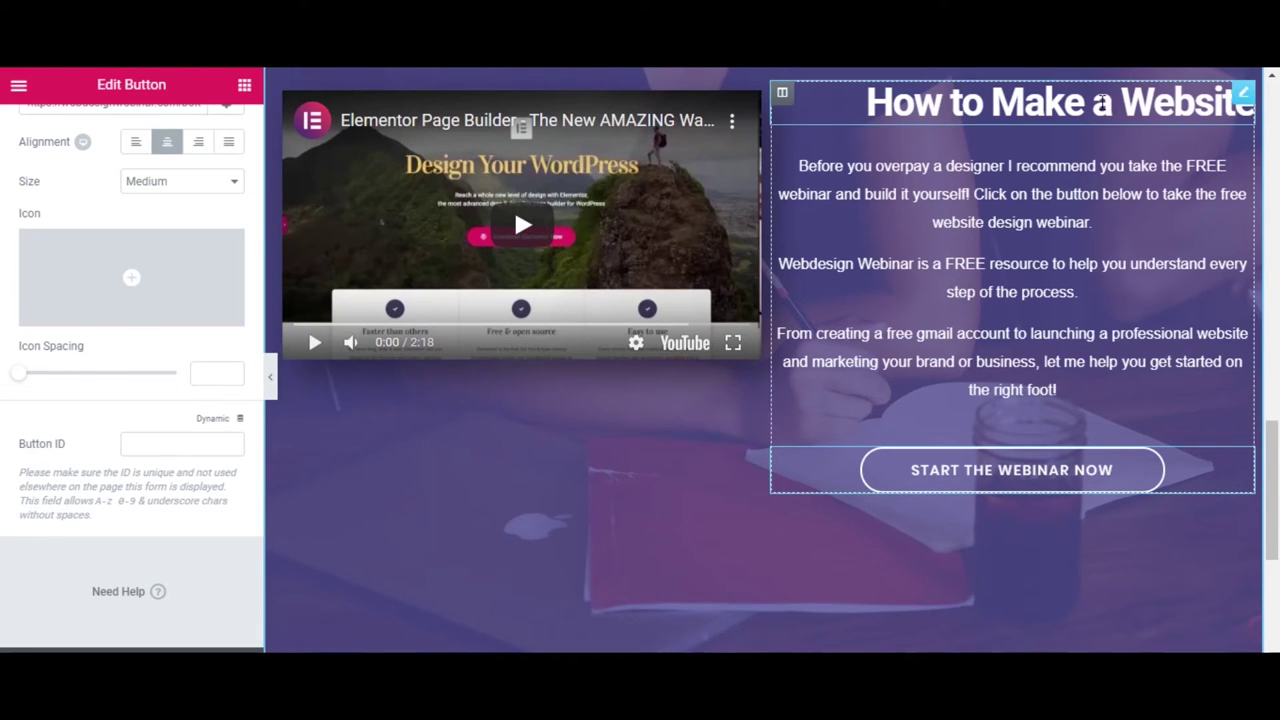
{"action": "left_click", "coordinate": [1100, 102]}
{"action": "left_click", "coordinate": [168, 503]}
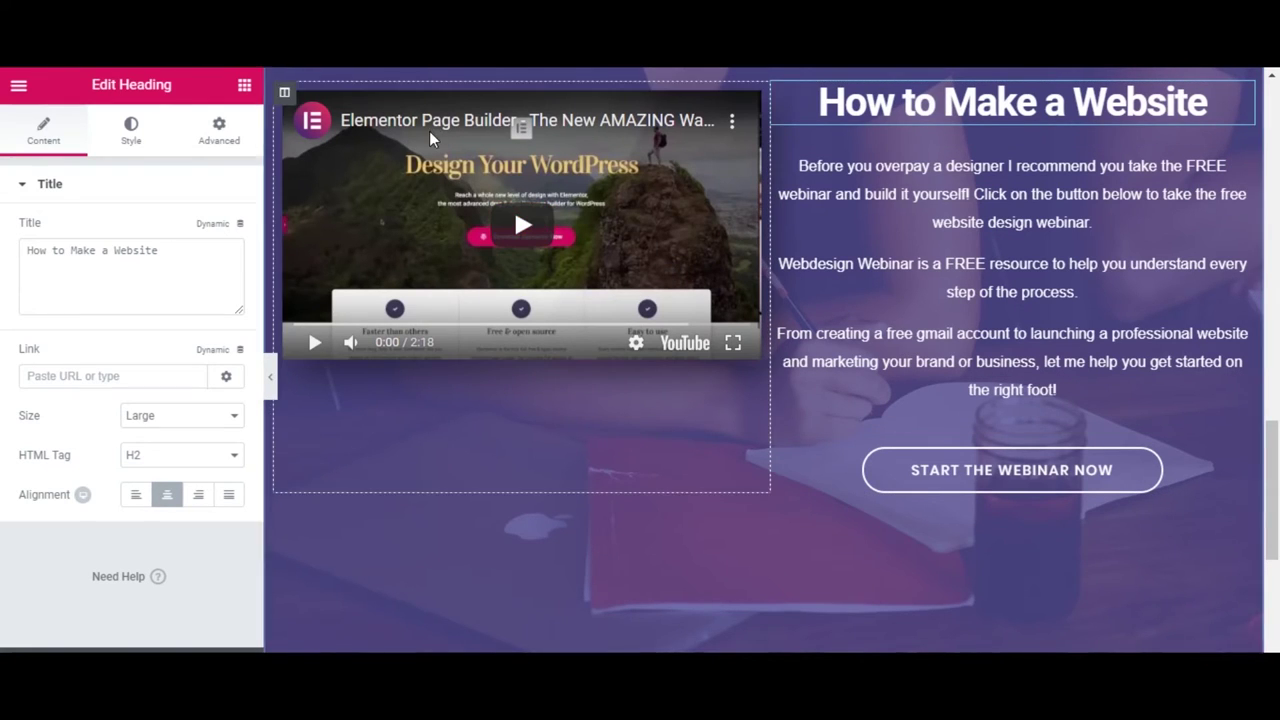
Set the vertical alignment of the column holding the video to Middle
{"action": "left_click", "coordinate": [284, 92]}
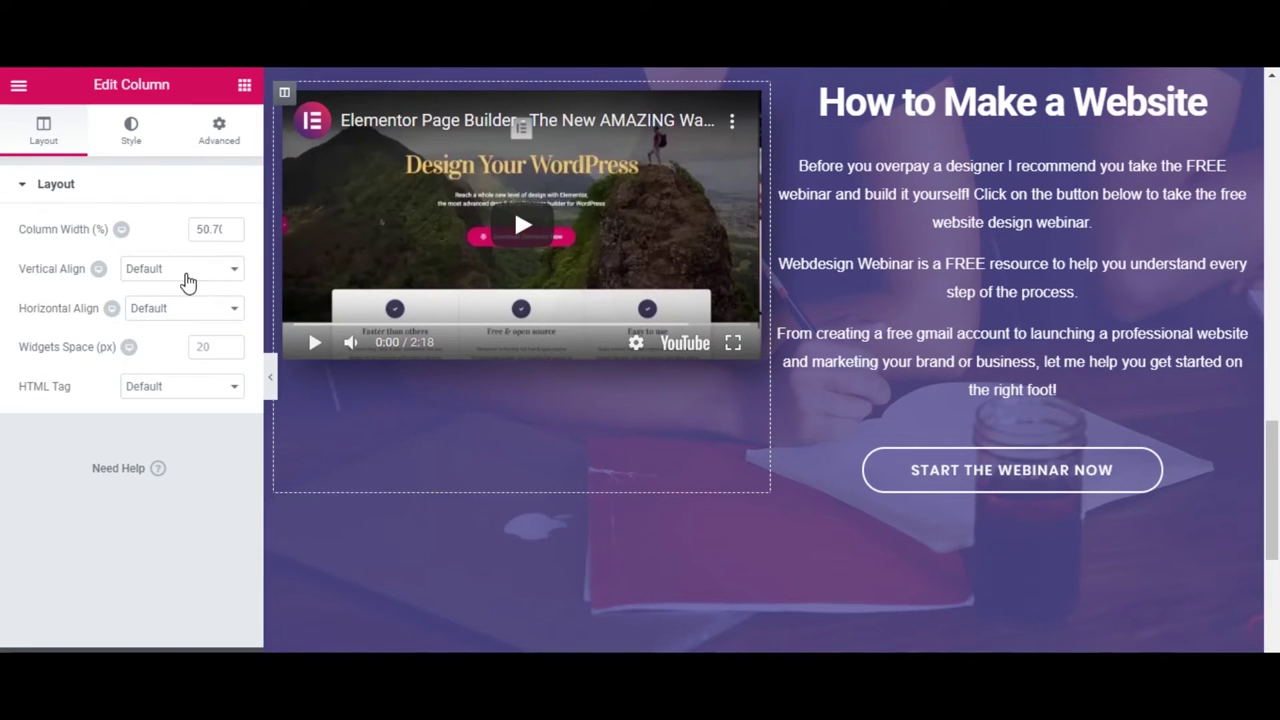
{"action": "left_click", "coordinate": [186, 276]}
{"action": "left_click", "coordinate": [189, 316]}
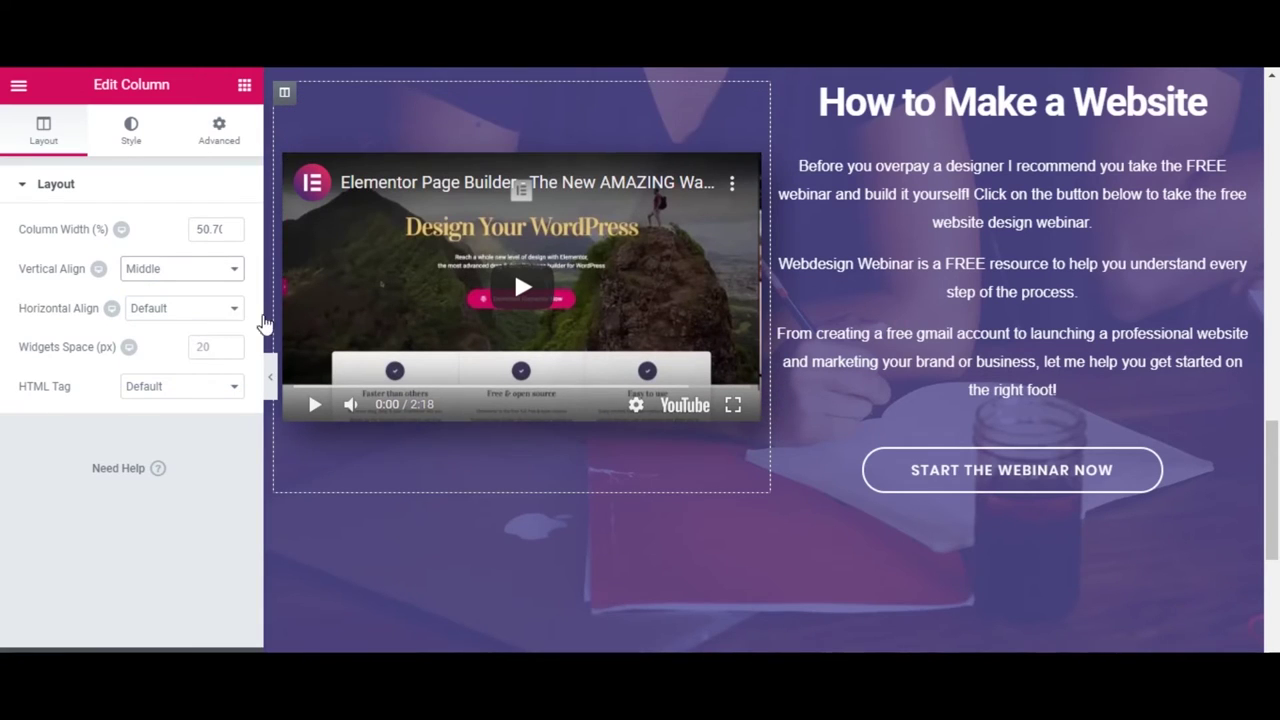
{"action": "left_click", "coordinate": [753, 173]}
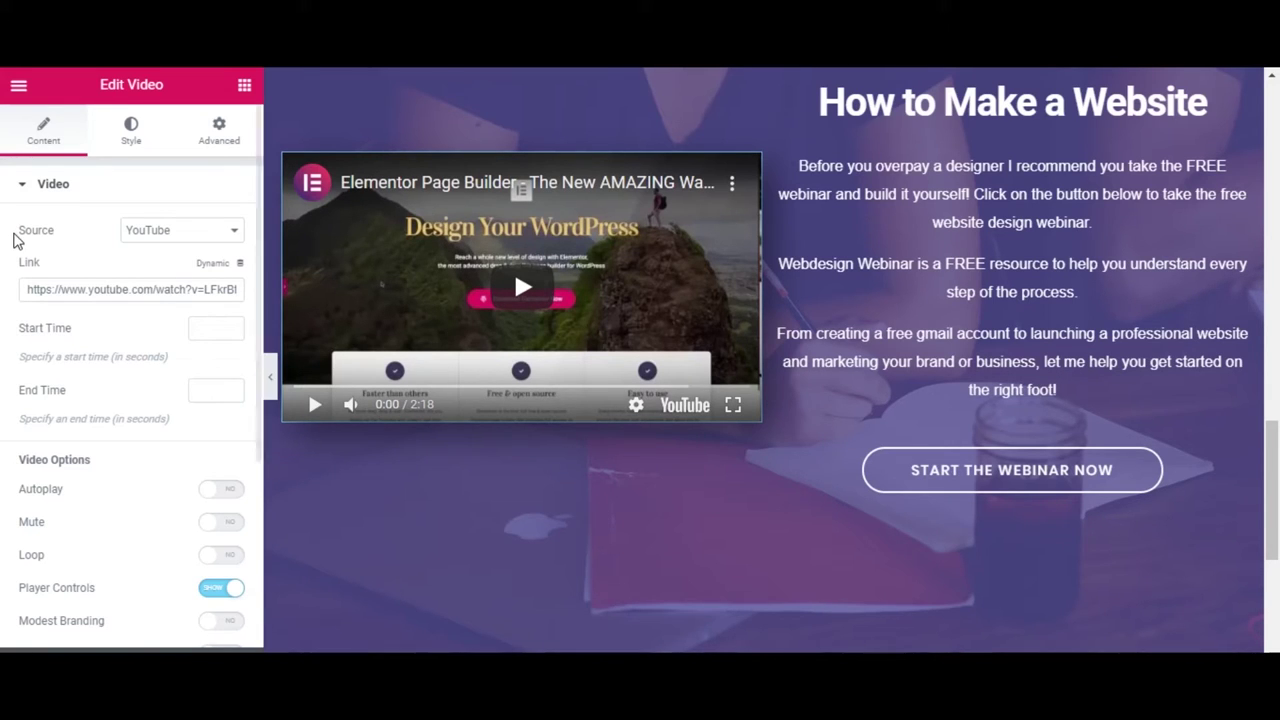
{"action": "left_click_drag", "start_coordinate": [30, 289], "coordinate": [271, 294]}
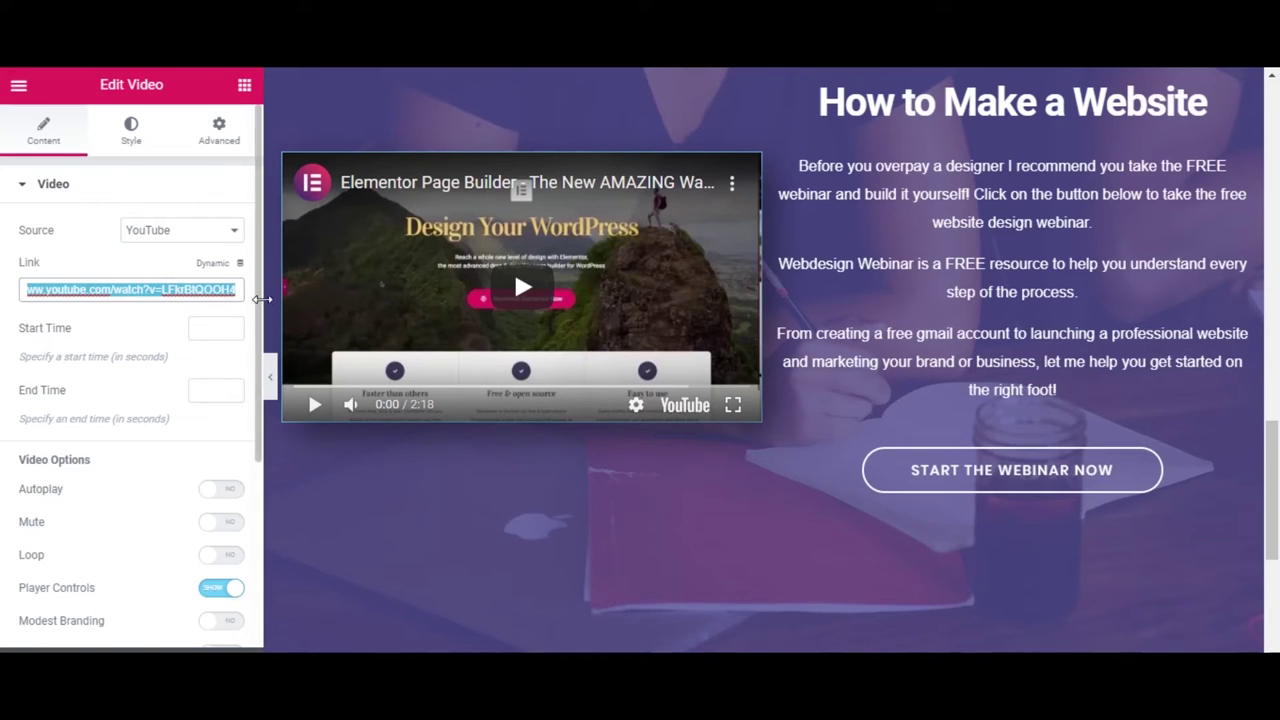
{"action": "key", "text": "BackSpace"}
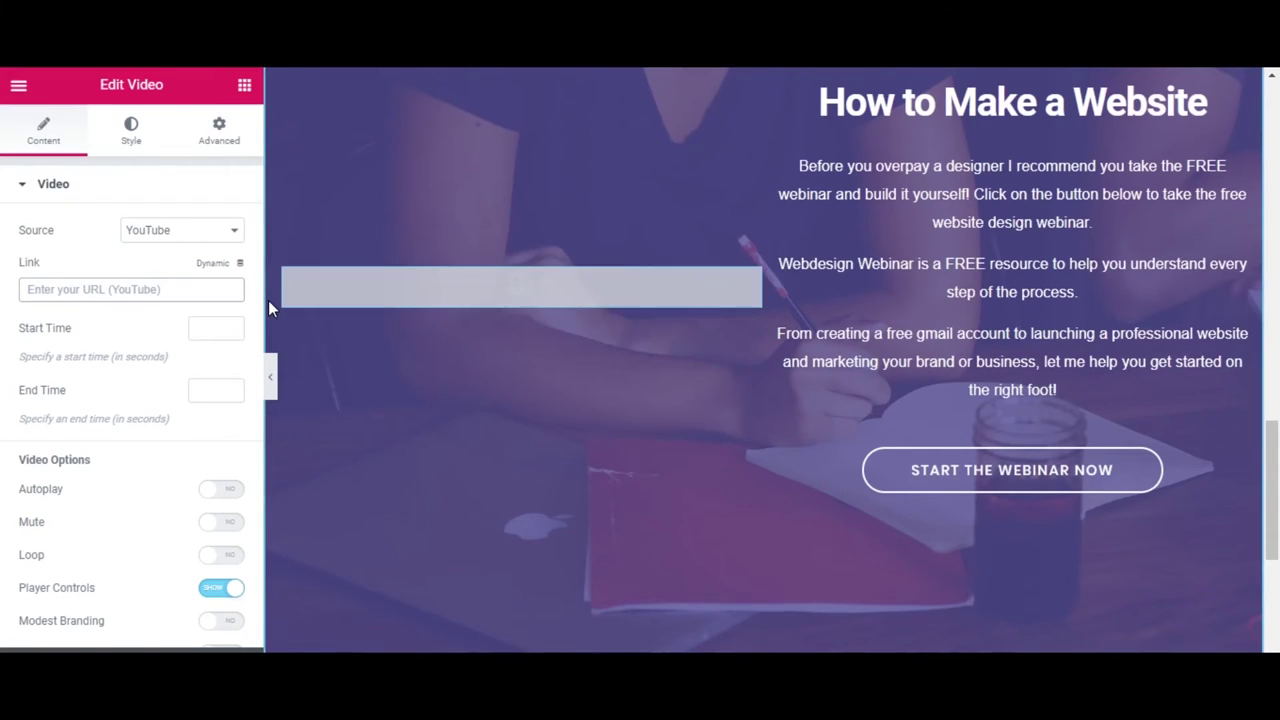
{"action": "type", "text": "https://youtu.be/GWu0Eq3kNjM"}
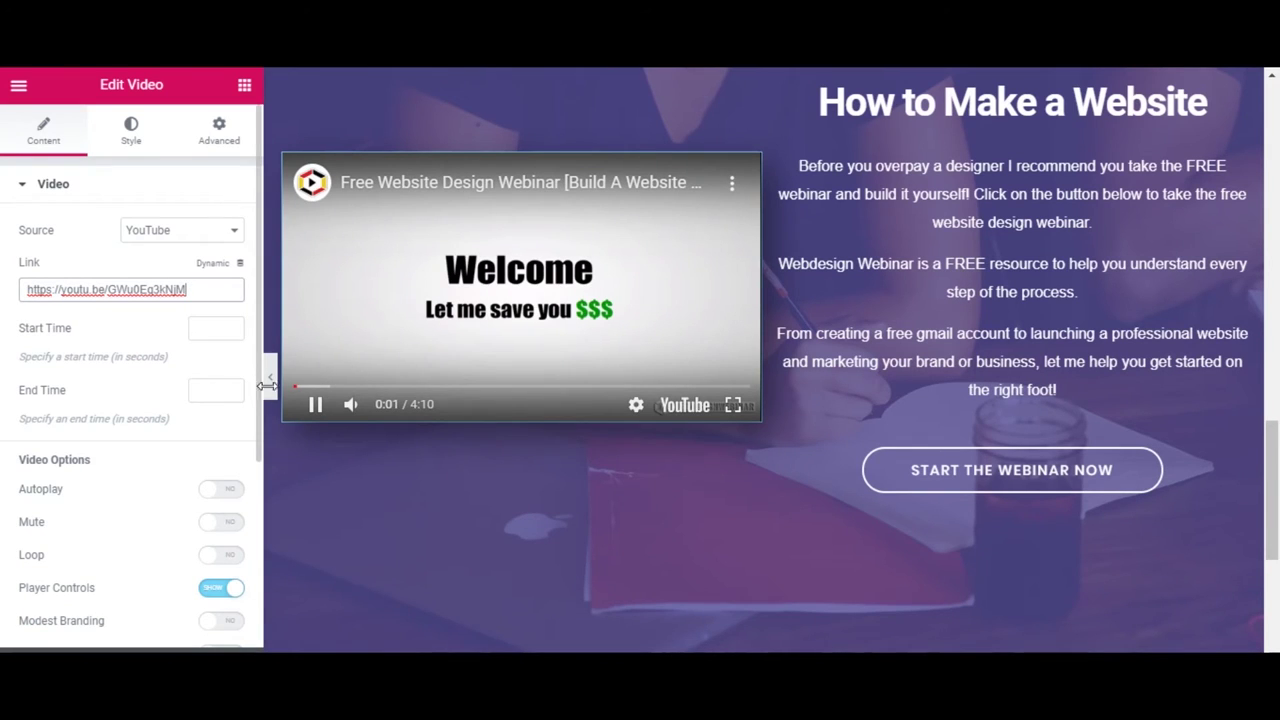
{"action": "left_click", "coordinate": [315, 404]}
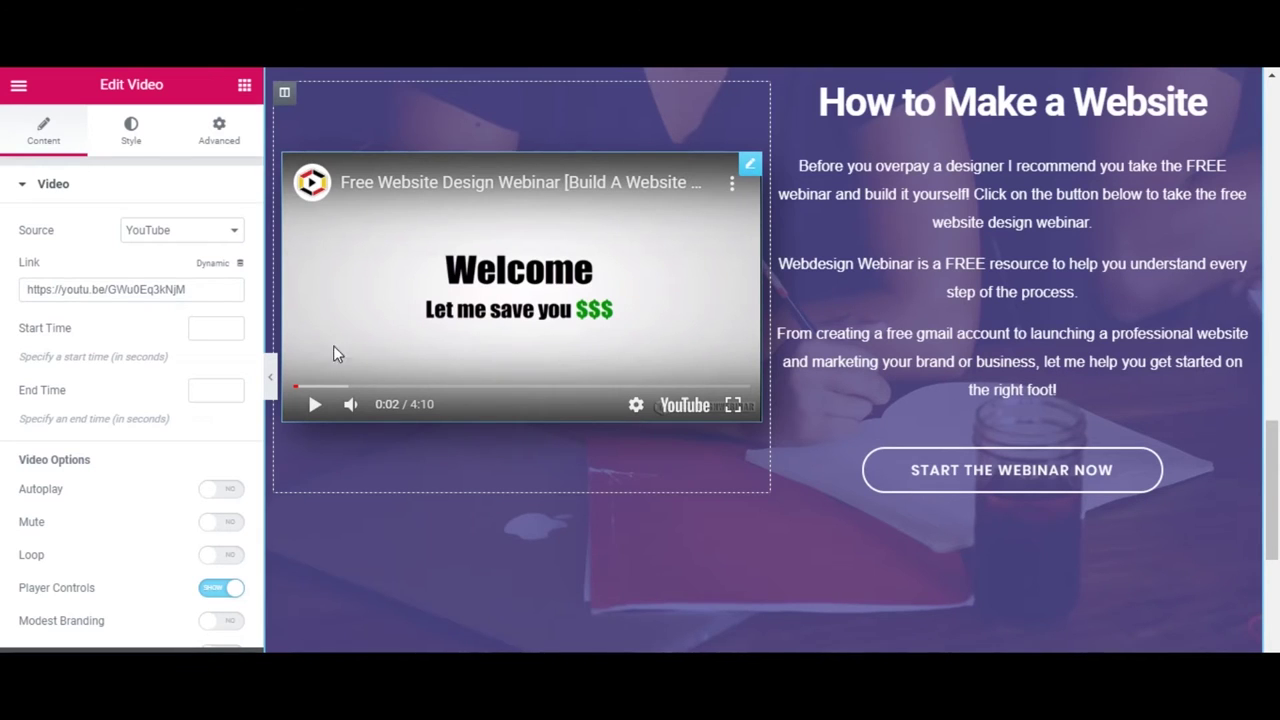
Turn on the video's image overlay and enable lazy load for it
{"action": "scroll", "coordinate": [37, 376], "scroll_direction": "down", "scroll_amount": 3}
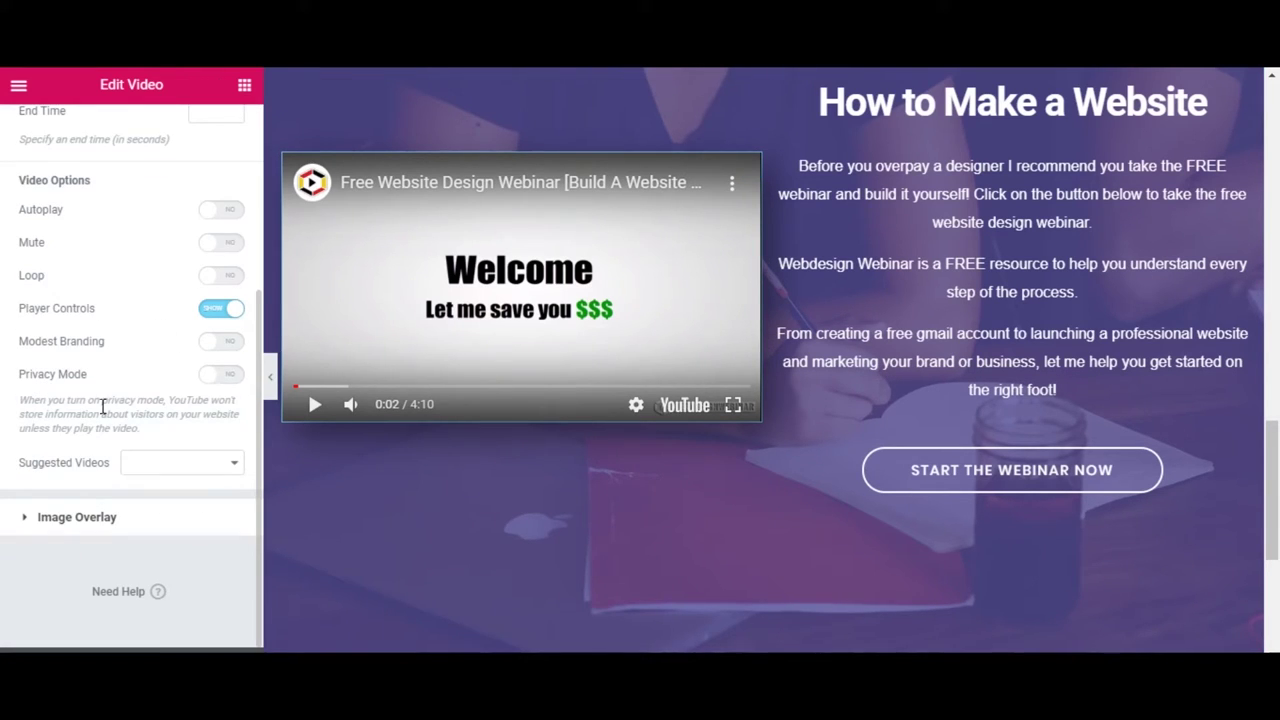
{"action": "left_click", "coordinate": [62, 519]}
{"action": "left_click", "coordinate": [231, 281]}
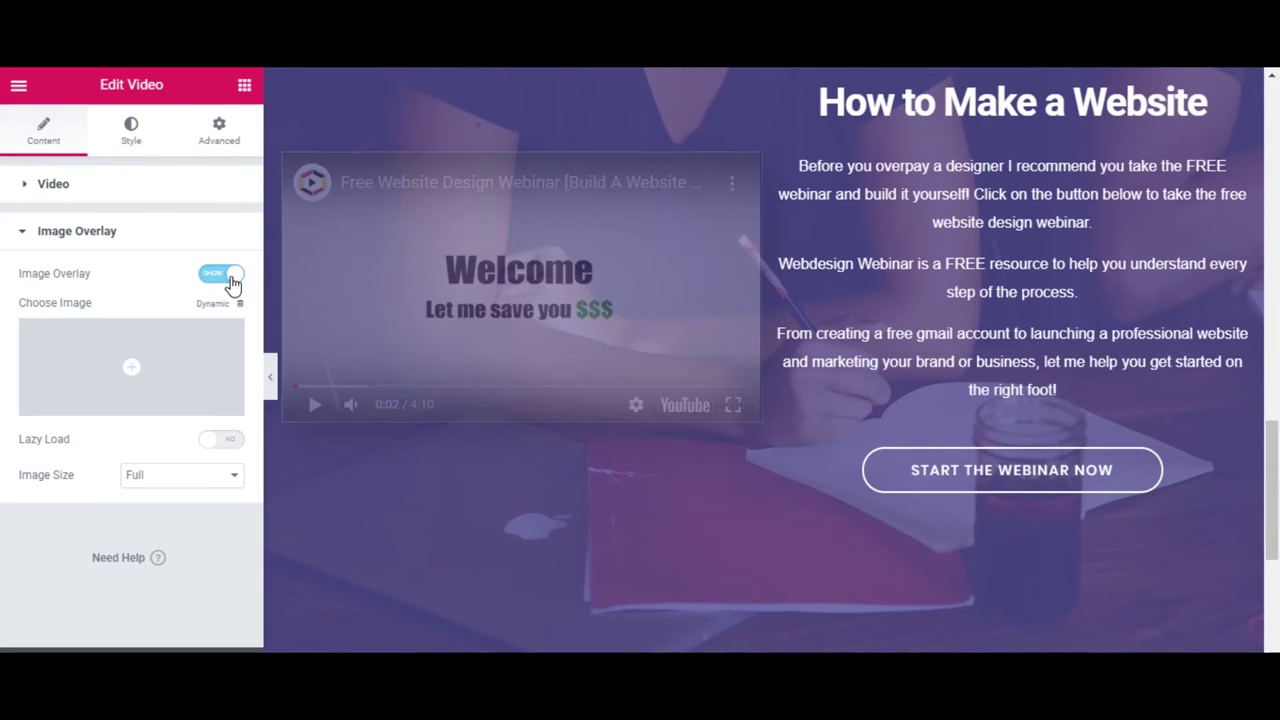
{"action": "left_click", "coordinate": [222, 440]}
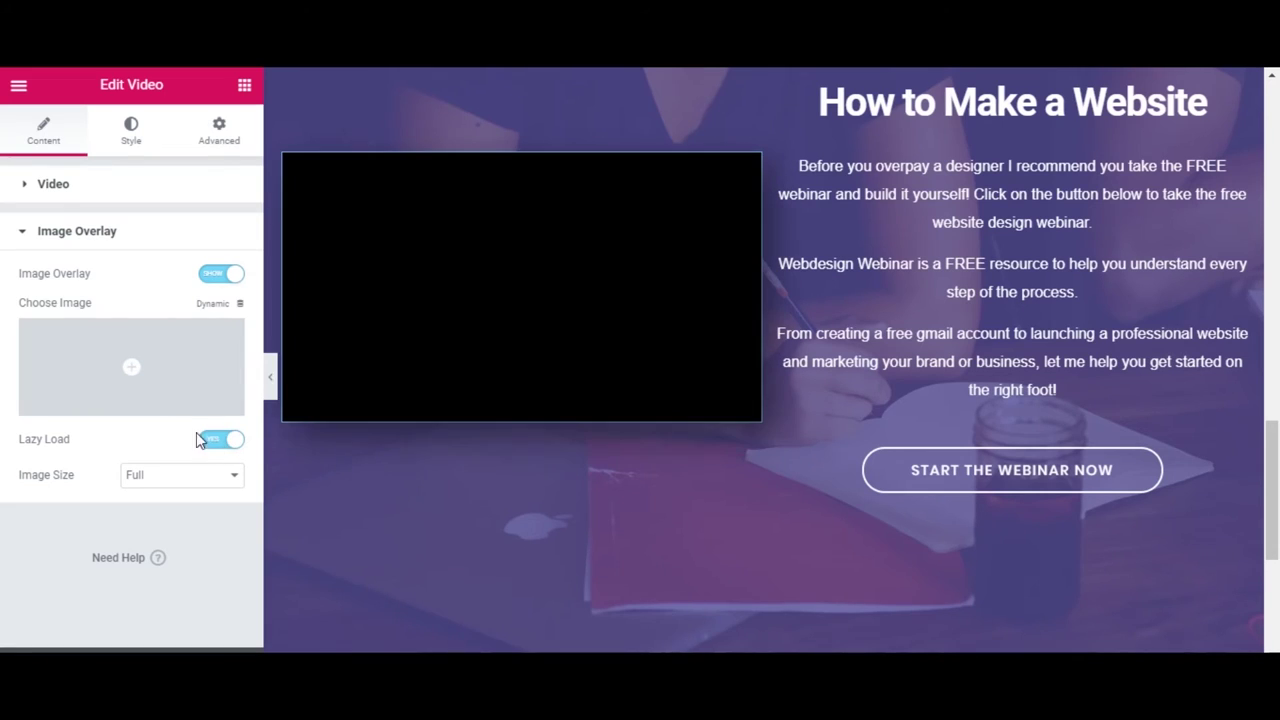
Upload Webdesign-Webinar-Thumbnail.jpg to the media library as the image for the video overlay
{"action": "left_click", "coordinate": [130, 401]}
{"action": "left_click", "coordinate": [100, 162]}
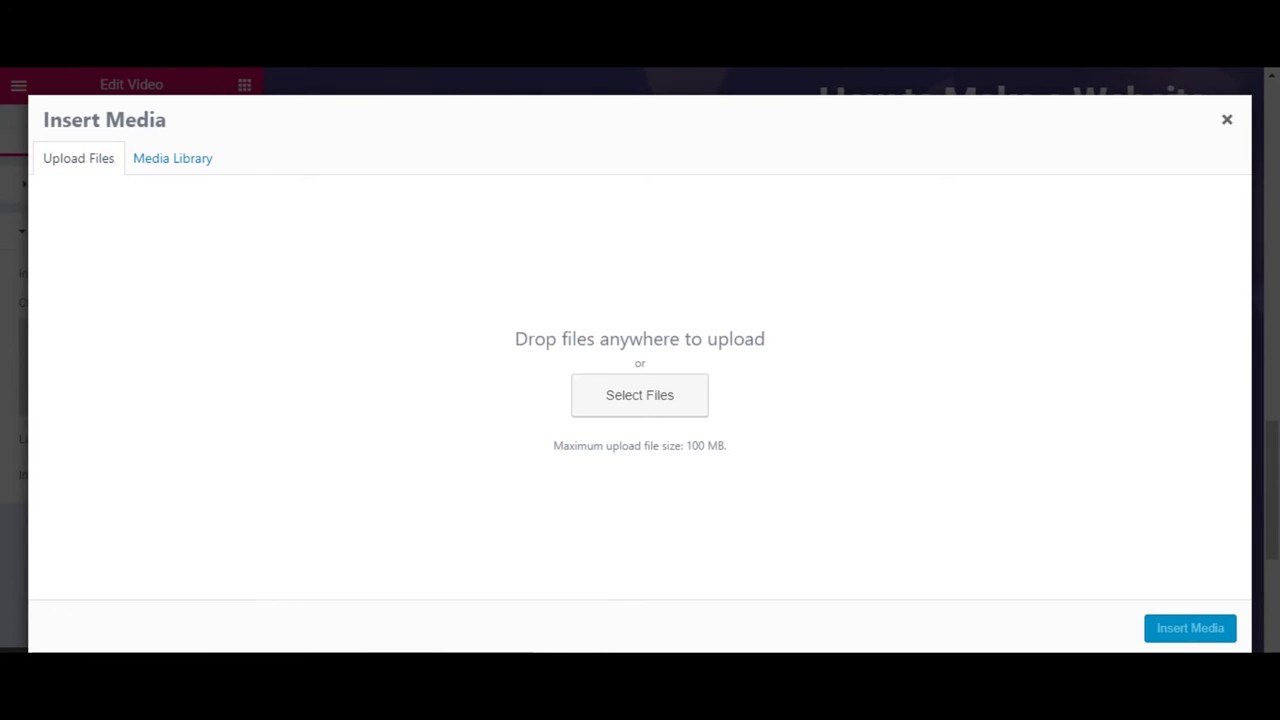
{"action": "left_click_drag", "start_coordinate": [5, 300], "coordinate": [447, 328]}
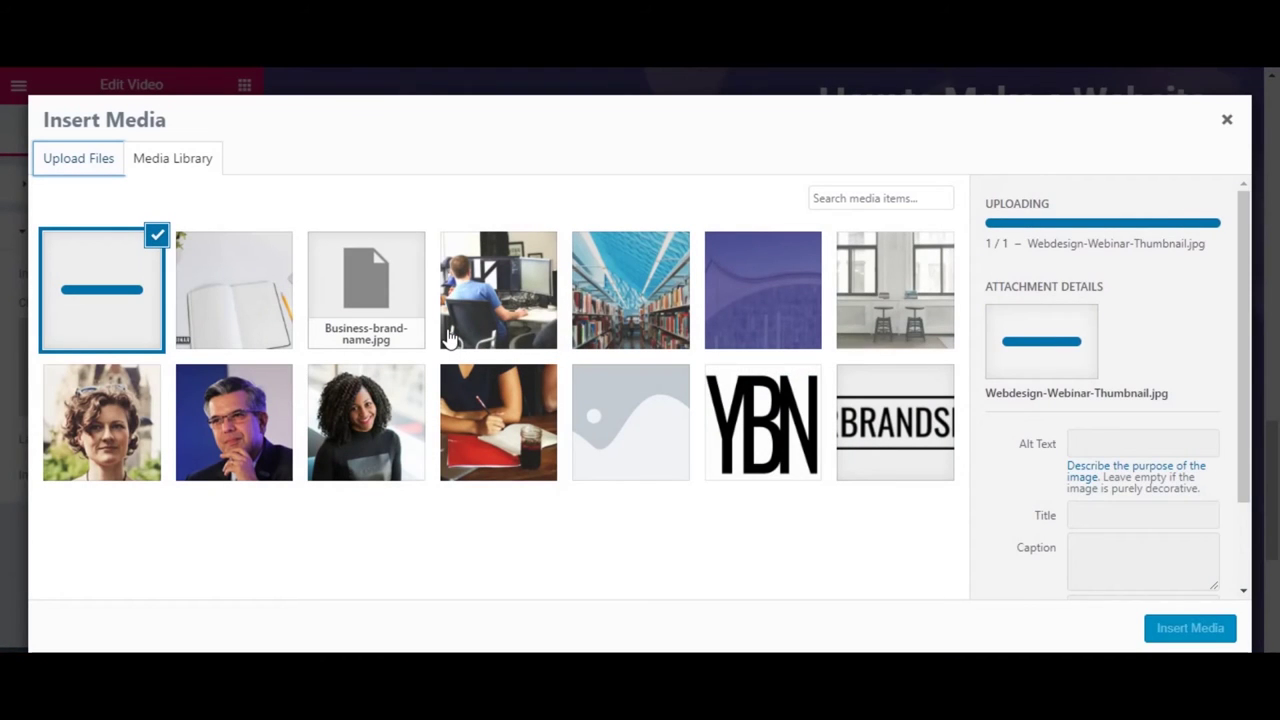
Give the thumbnail the alt text "webdesign webinar thumbnail" and the description "webdesign webinar thumbnail for about video"
{"action": "left_click", "coordinate": [1131, 435]}
{"action": "type", "text": "webd"}
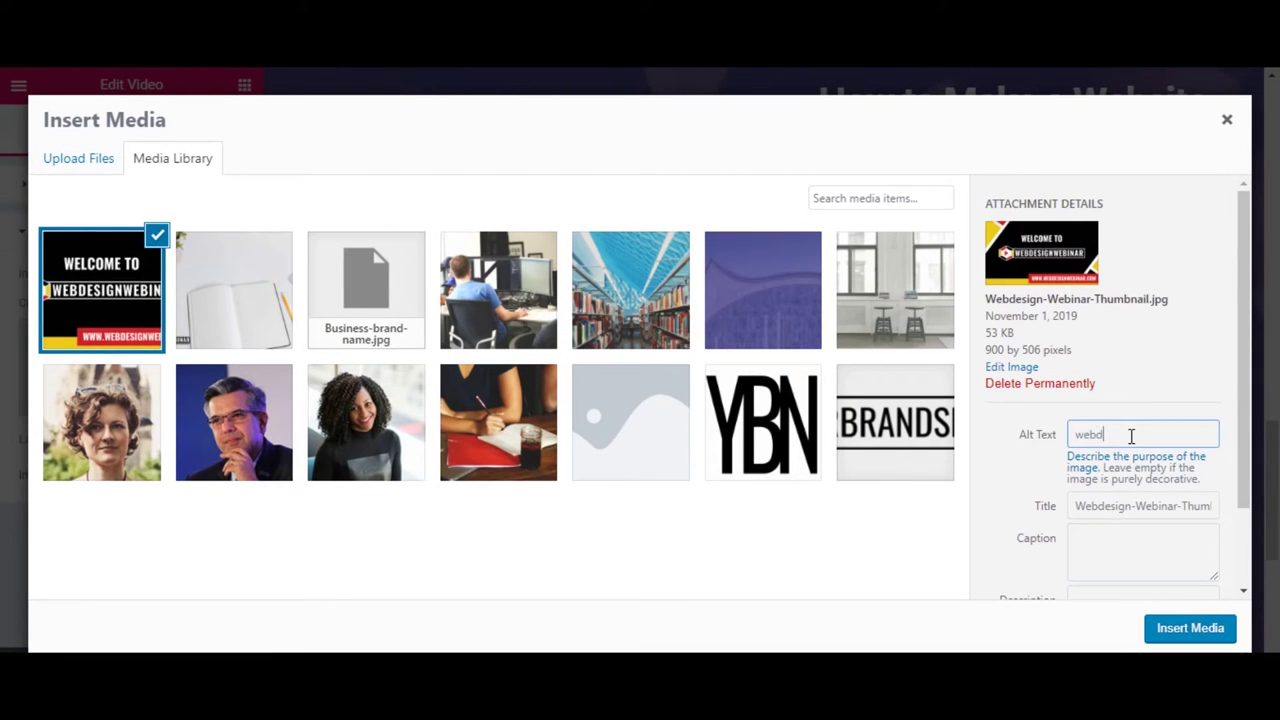
{"action": "type", "text": "esign webinar thumbnail"}
{"action": "key", "text": "Tab"}
{"action": "key", "text": "Tab"}
{"action": "key", "text": "Tab"}
{"action": "type", "text": "webdesign we"}
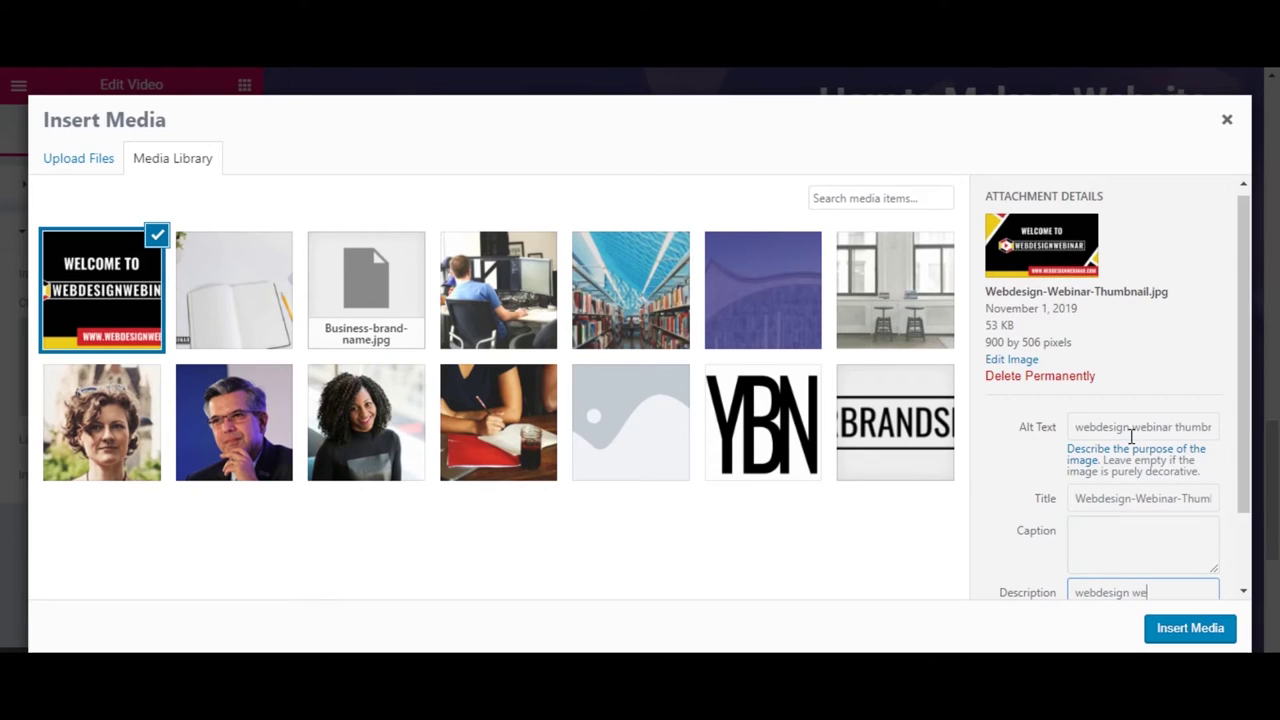
{"action": "type", "text": "binar thumbnail"}
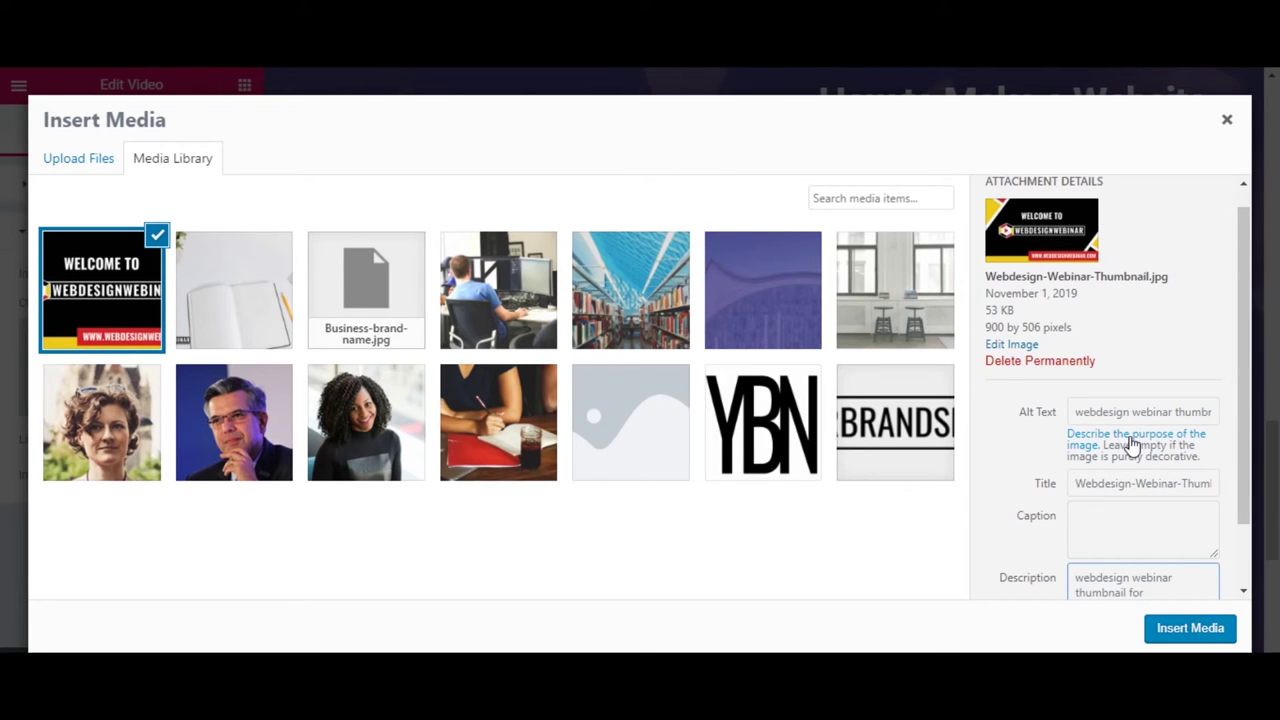
{"action": "type", "text": " for about video"}
Insert the thumbnail as the video's overlay image and set its image size to Medium Large - 768 x 0
{"action": "left_click", "coordinate": [1196, 629]}
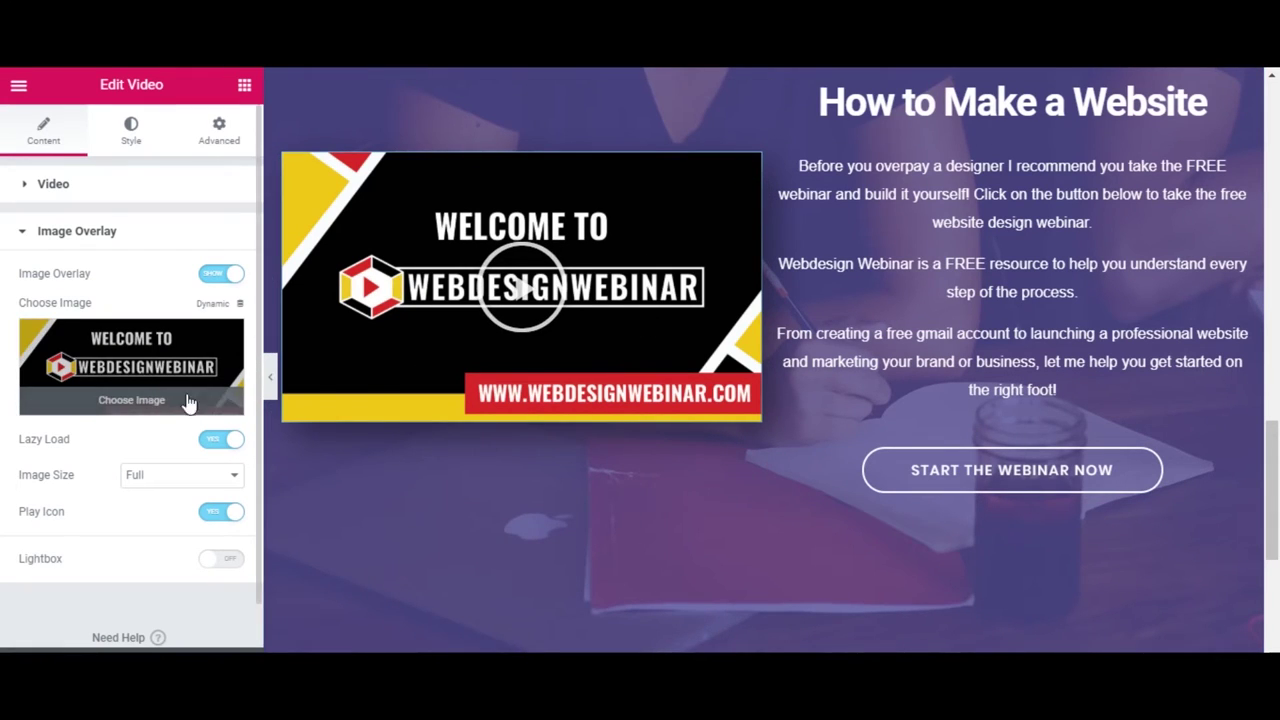
{"action": "left_click", "coordinate": [207, 486]}
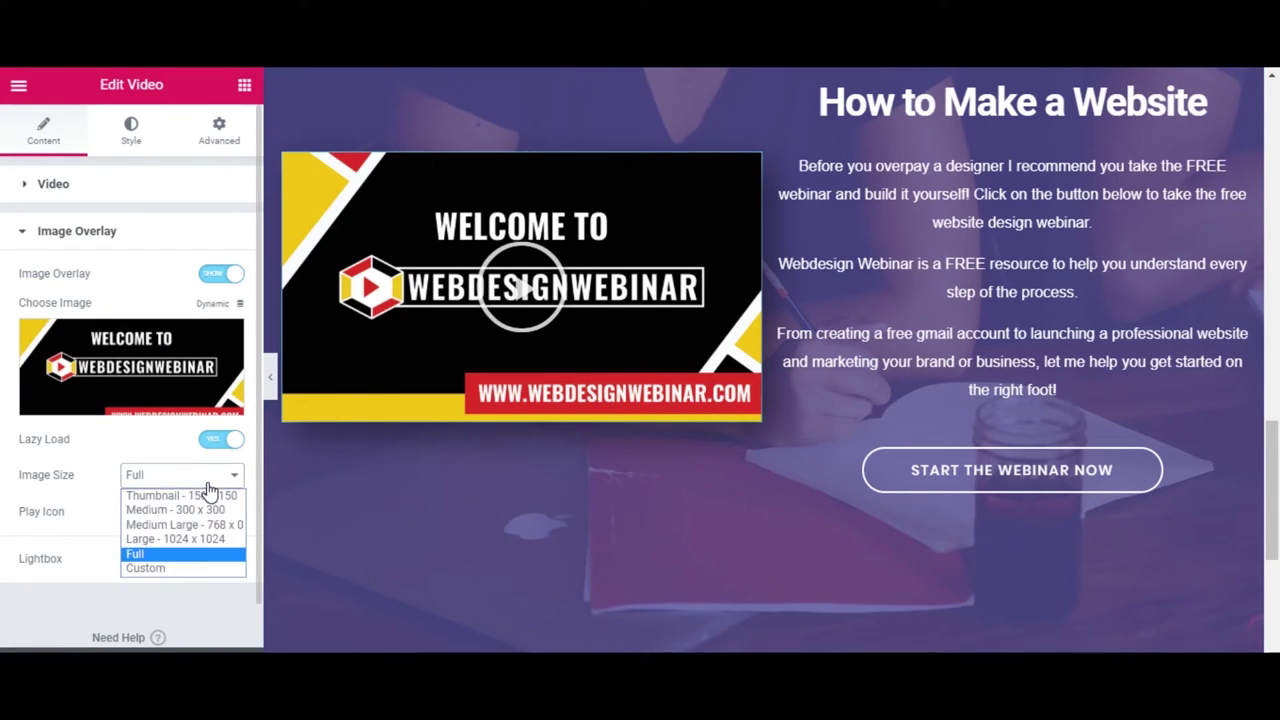
{"action": "left_click", "coordinate": [215, 527]}
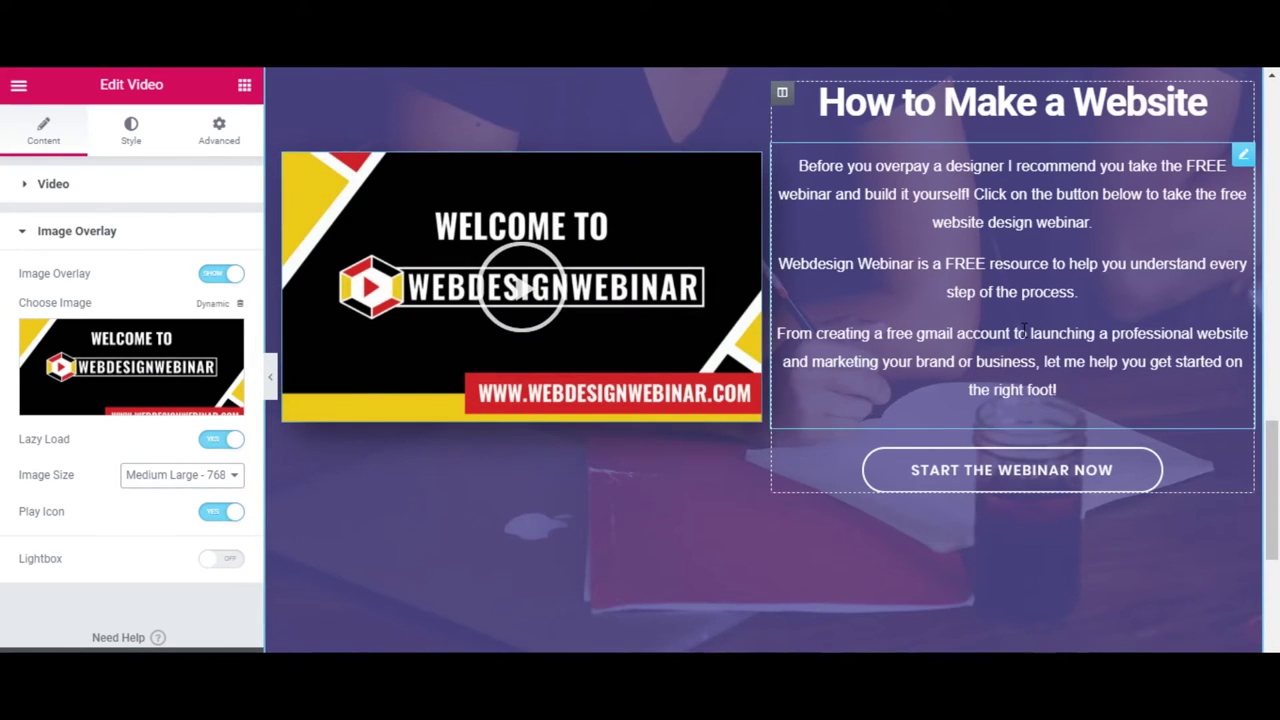
Hide the editing controls and review the page's layout from the webinar section up to the header and down through the naming sections
{"action": "left_click", "coordinate": [268, 382]}
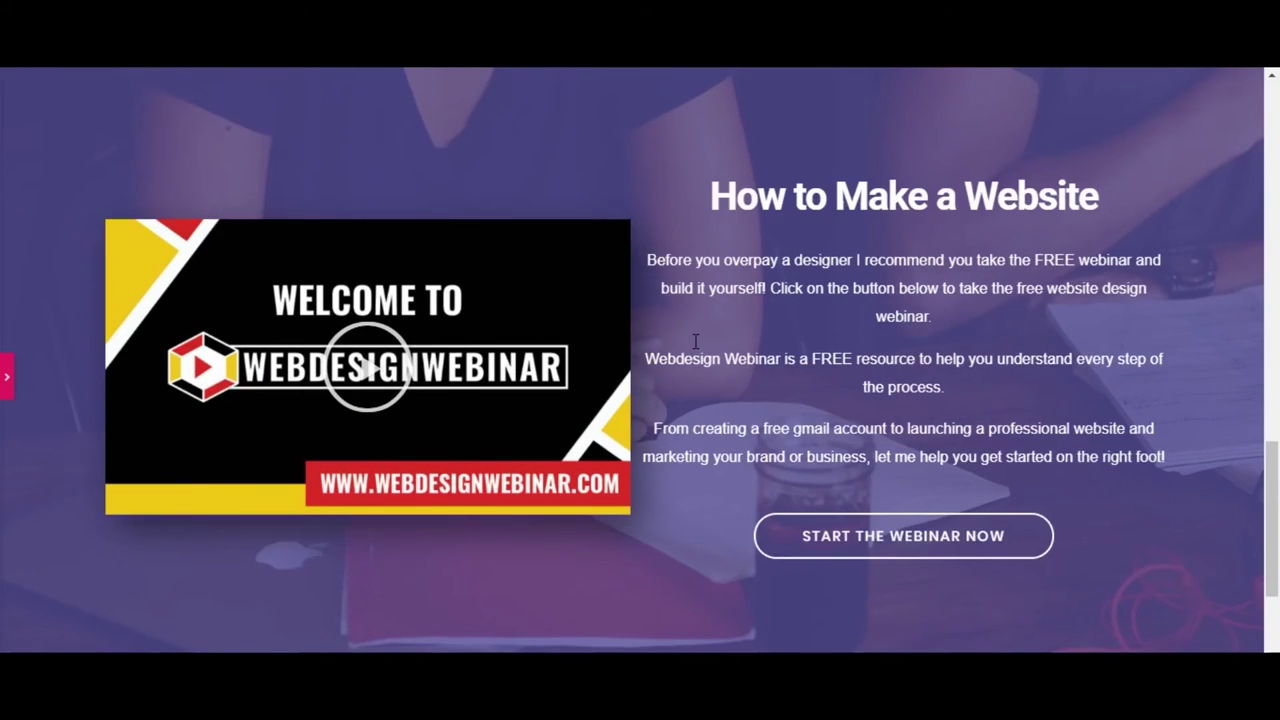
{"action": "scroll", "coordinate": [695, 341], "scroll_direction": "up", "scroll_amount": 2}
{"action": "scroll", "coordinate": [697, 348], "scroll_direction": "up", "scroll_amount": 9}
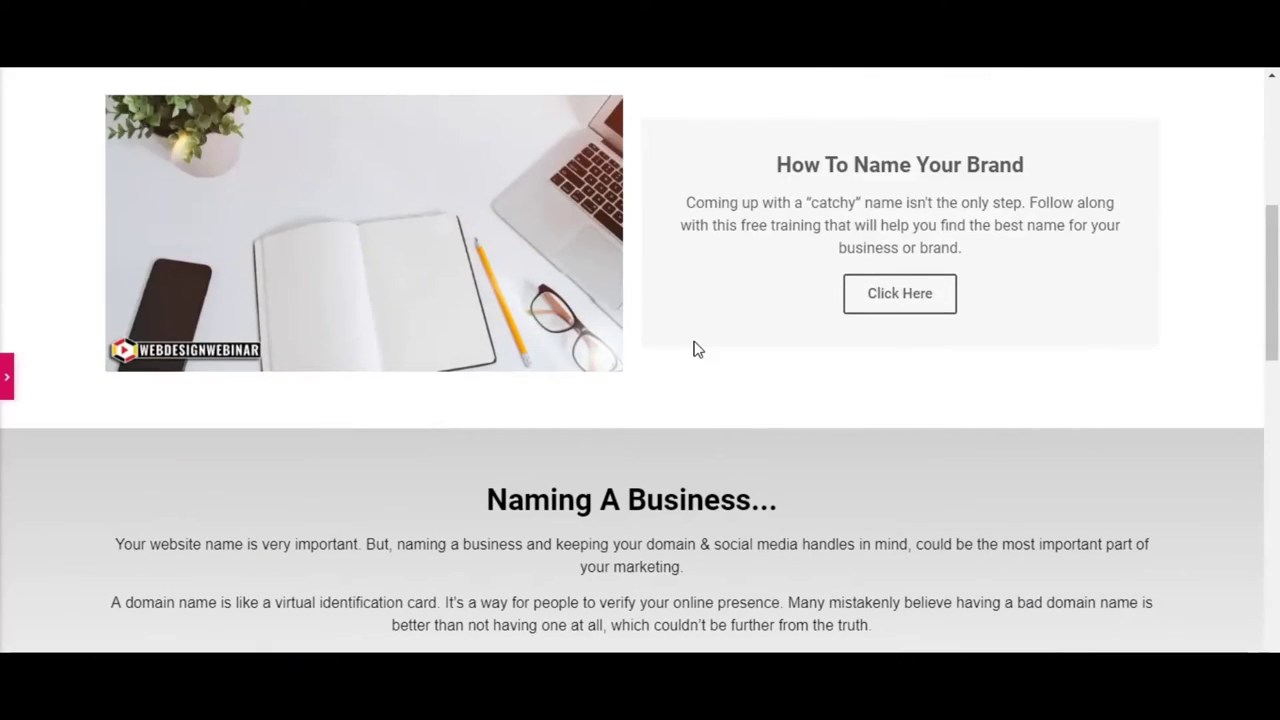
{"action": "scroll", "coordinate": [697, 348], "scroll_direction": "down", "scroll_amount": 1}
{"action": "scroll", "coordinate": [697, 348], "scroll_direction": "up", "scroll_amount": 1}
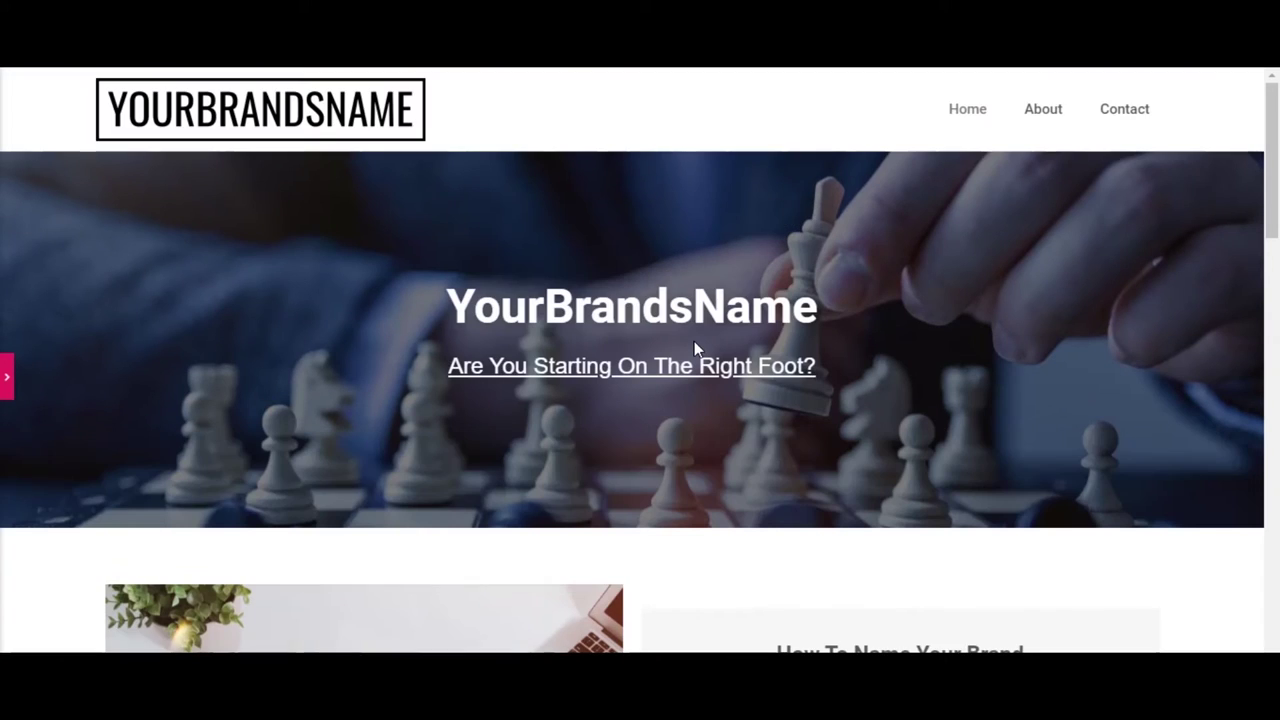
{"action": "scroll", "coordinate": [694, 345], "scroll_direction": "down", "scroll_amount": 1}
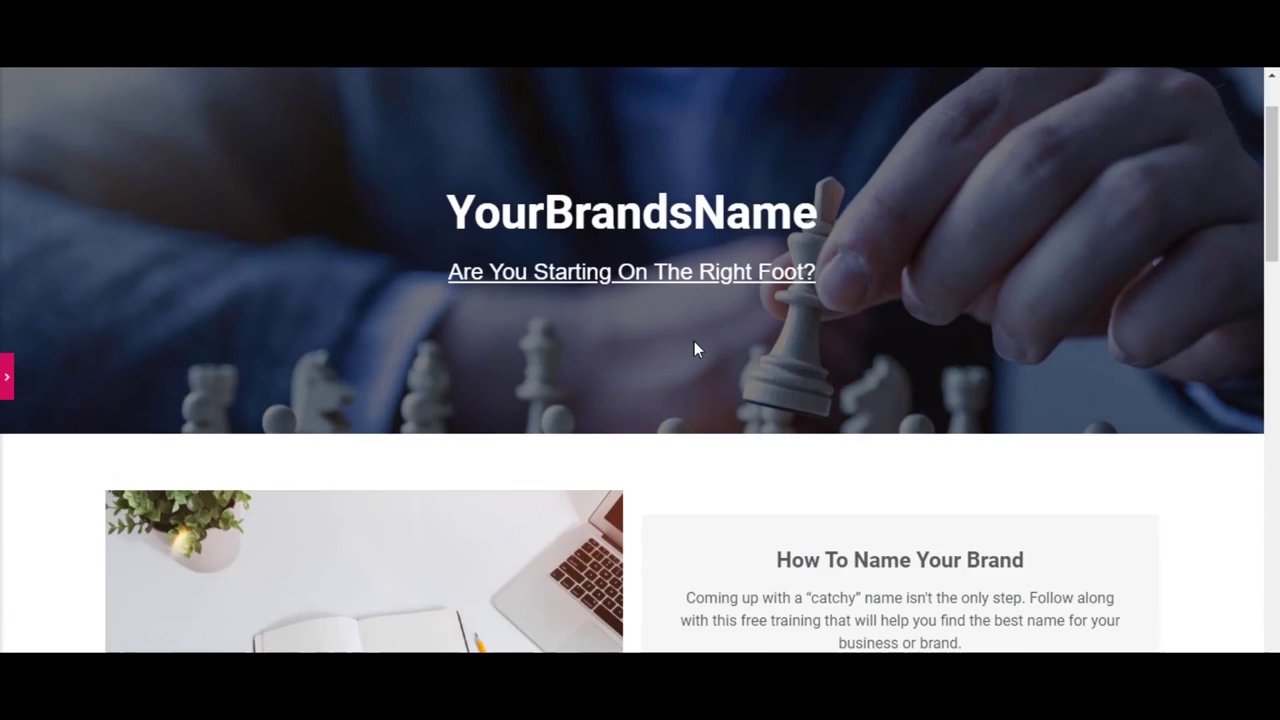
{"action": "scroll", "coordinate": [990, 314], "scroll_direction": "down", "scroll_amount": 2}
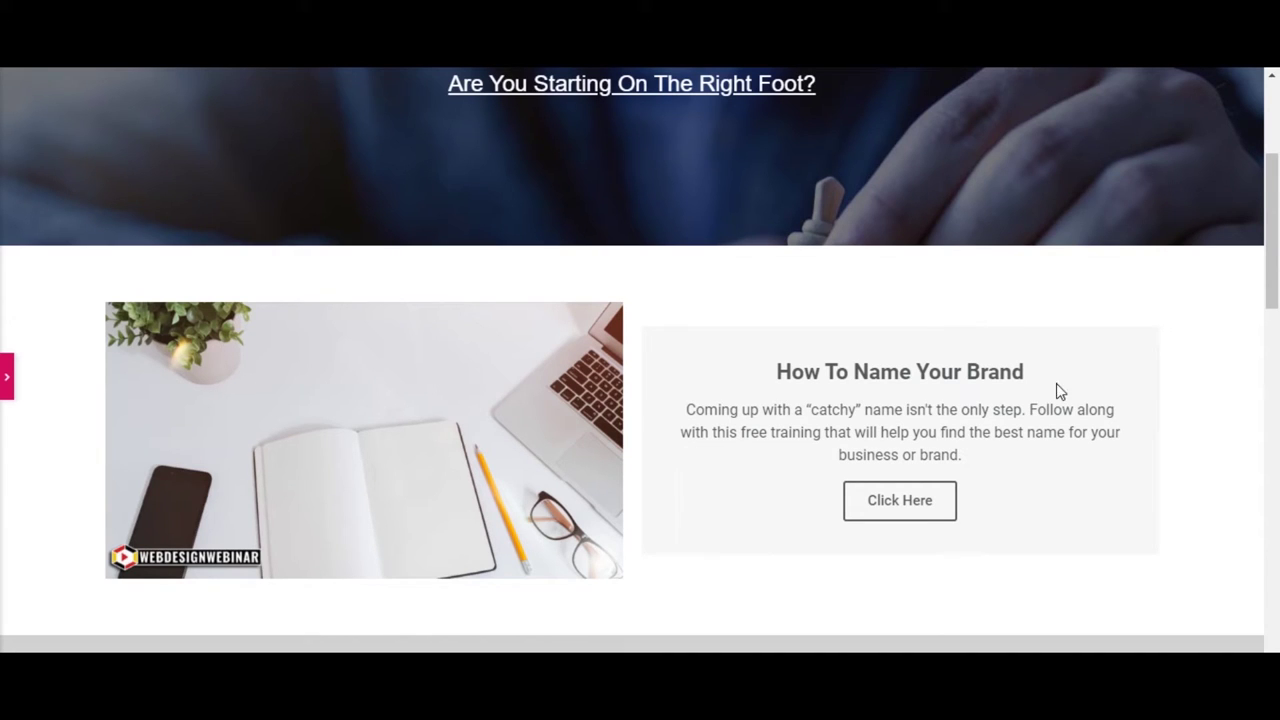
{"action": "scroll", "coordinate": [880, 512], "scroll_direction": "down", "scroll_amount": 6}
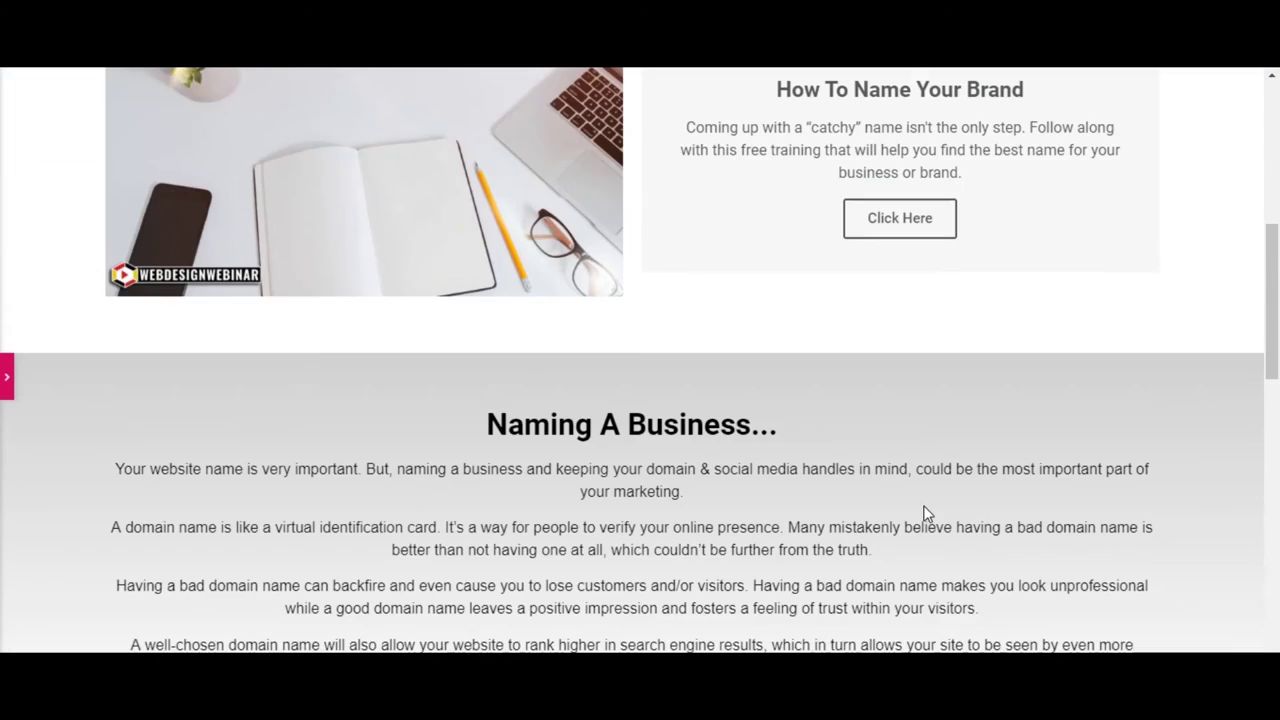
Change the background overlay color of the "How to Make a Website" section to black (#000000)
{"action": "scroll", "coordinate": [900, 515], "scroll_direction": "down", "scroll_amount": 3}
{"action": "scroll", "coordinate": [639, 300], "scroll_direction": "down", "scroll_amount": 6}
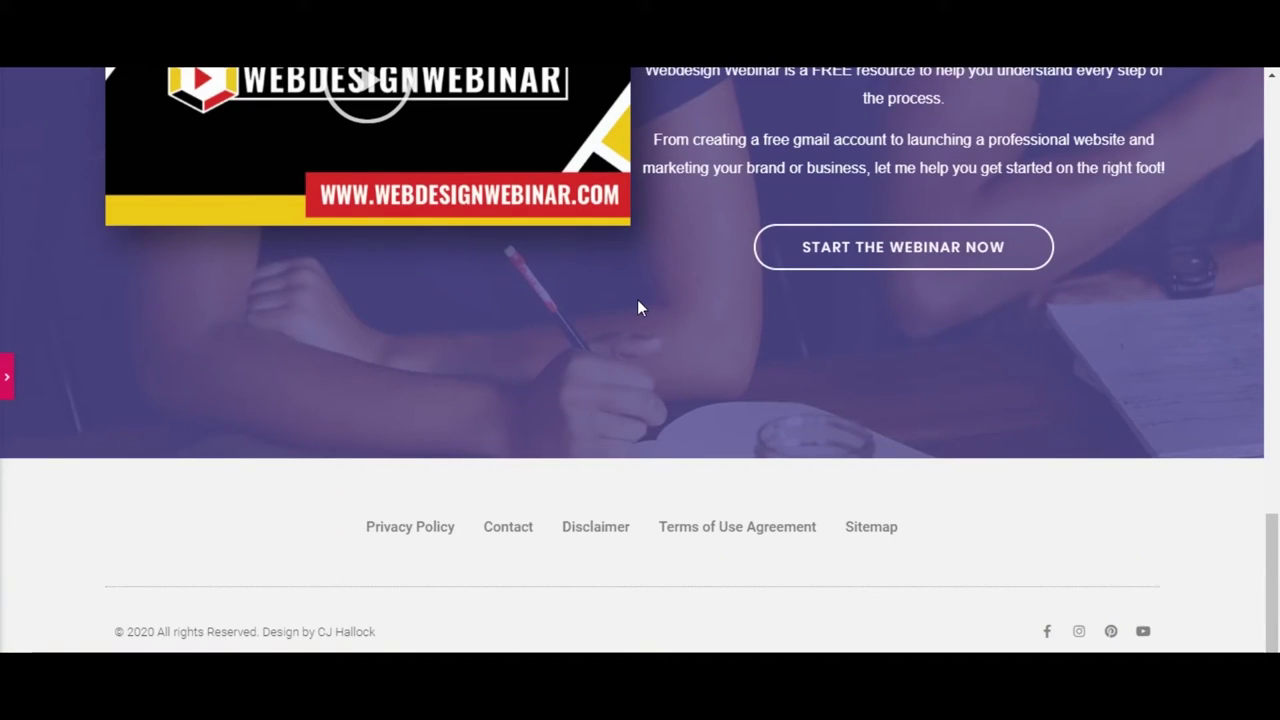
{"action": "scroll", "coordinate": [637, 299], "scroll_direction": "up", "scroll_amount": 7}
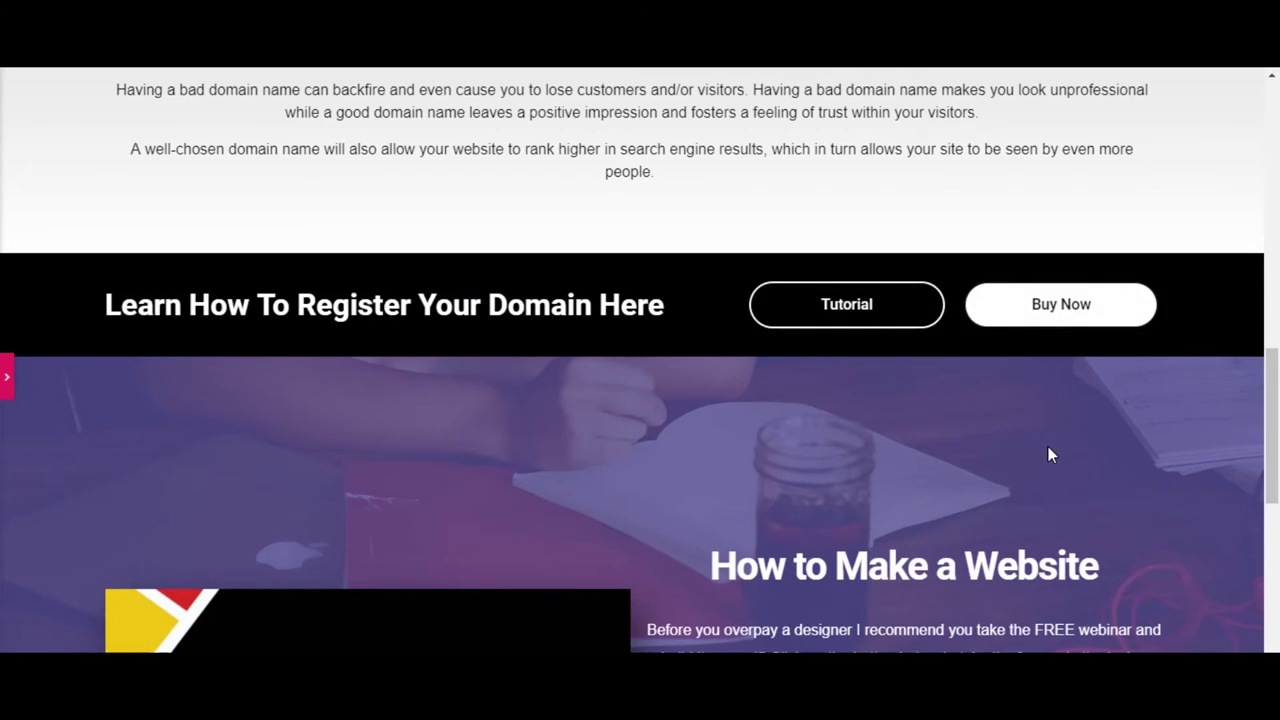
{"action": "scroll", "coordinate": [1048, 449], "scroll_direction": "down", "scroll_amount": 2}
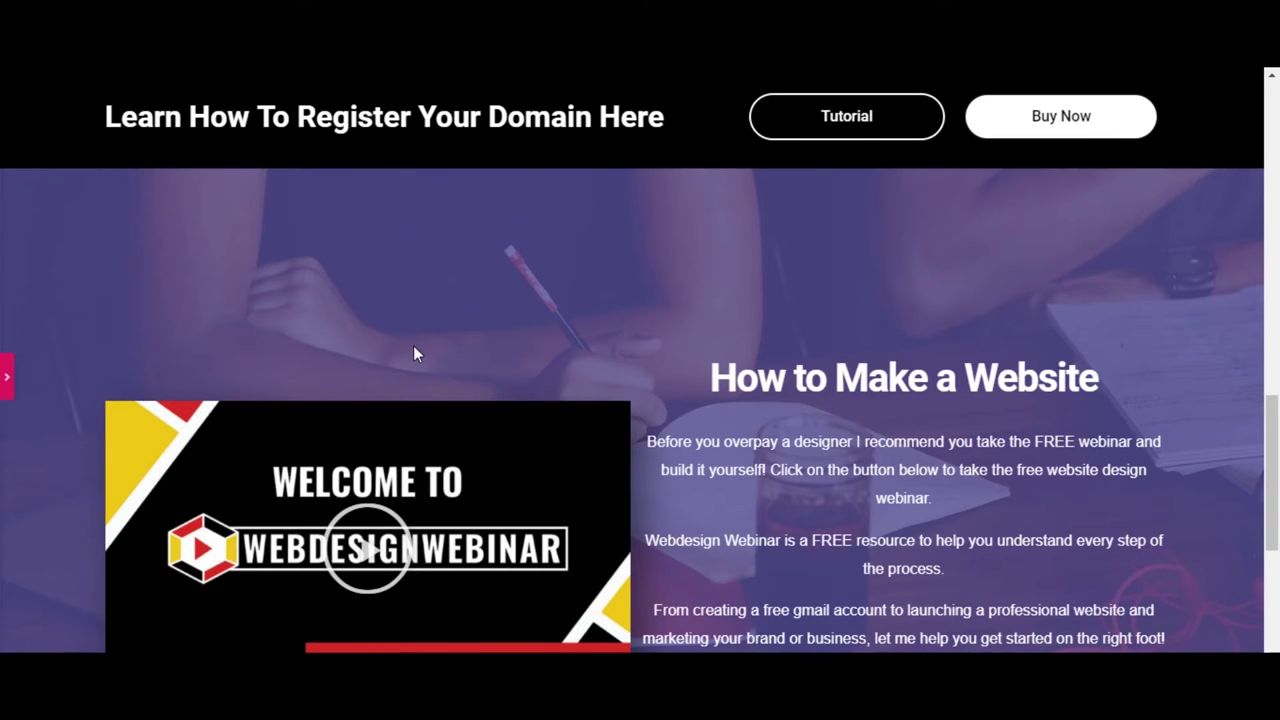
{"action": "left_click", "coordinate": [6, 378]}
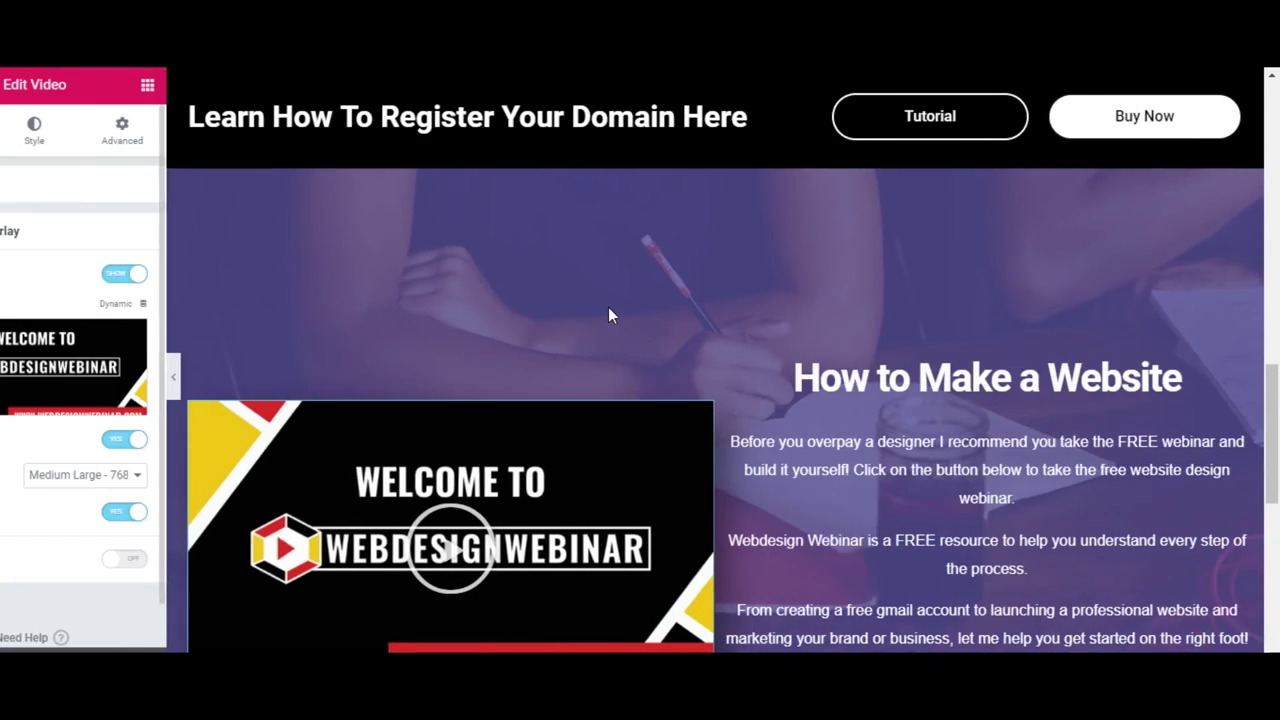
{"action": "left_click", "coordinate": [763, 160]}
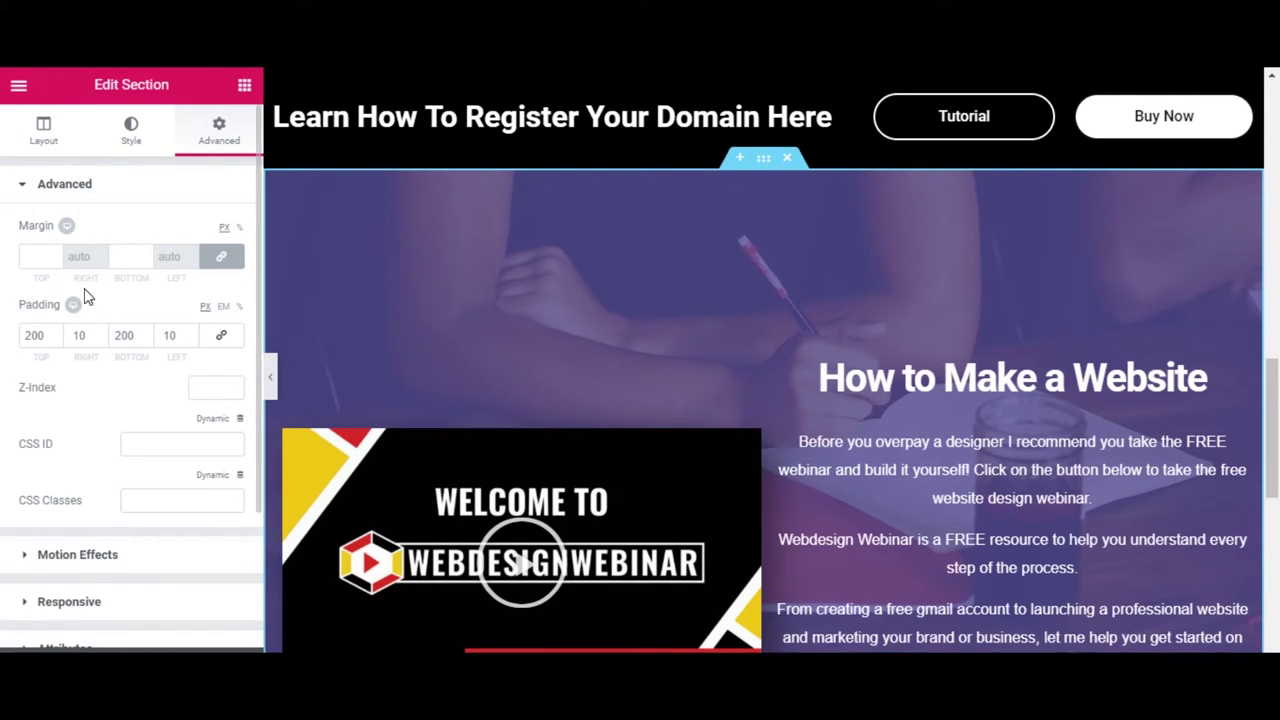
{"action": "left_click", "coordinate": [128, 135]}
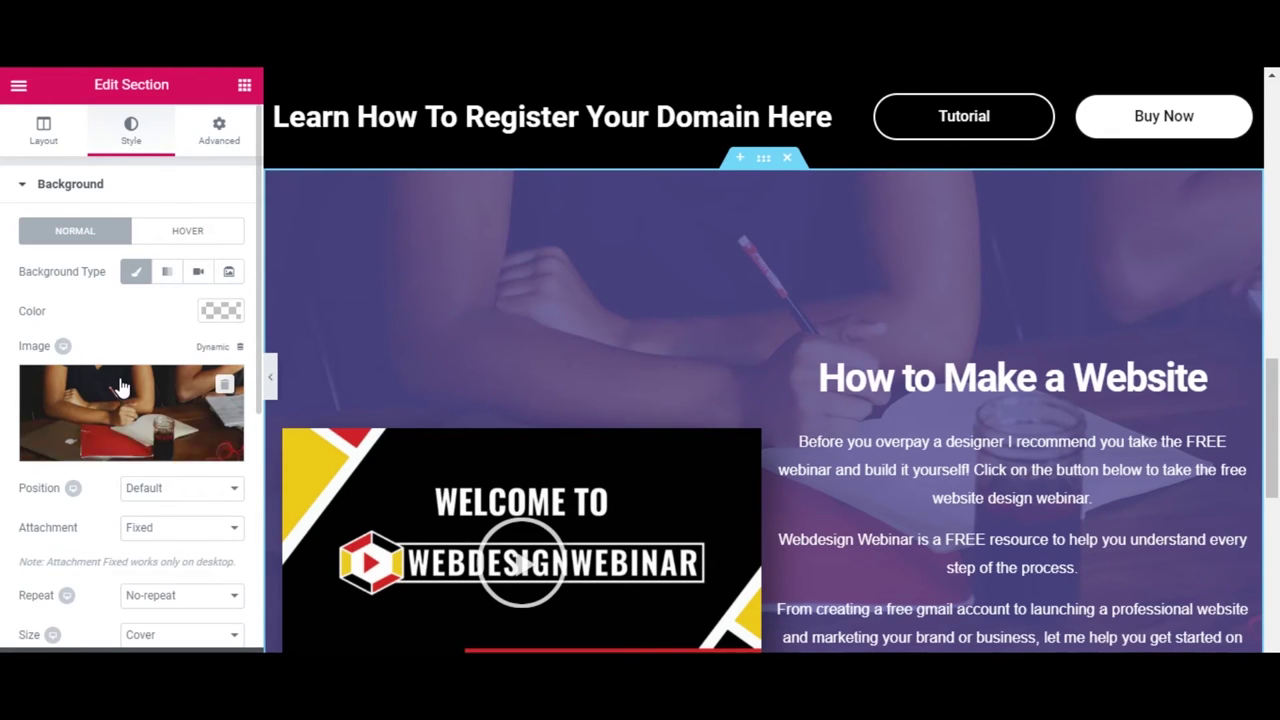
{"action": "mouse_move", "coordinate": [167, 400]}
{"action": "scroll", "coordinate": [185, 407], "scroll_direction": "down", "scroll_amount": 5}
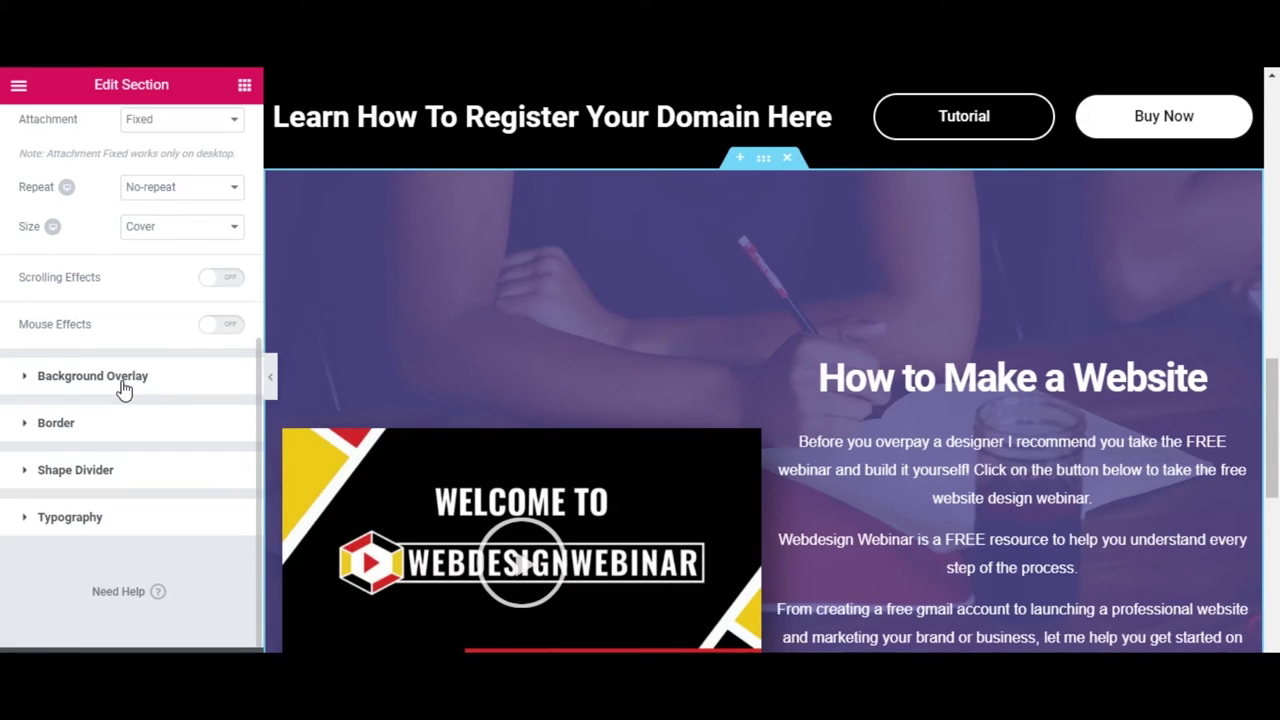
{"action": "left_click", "coordinate": [124, 384]}
{"action": "left_click", "coordinate": [222, 360]}
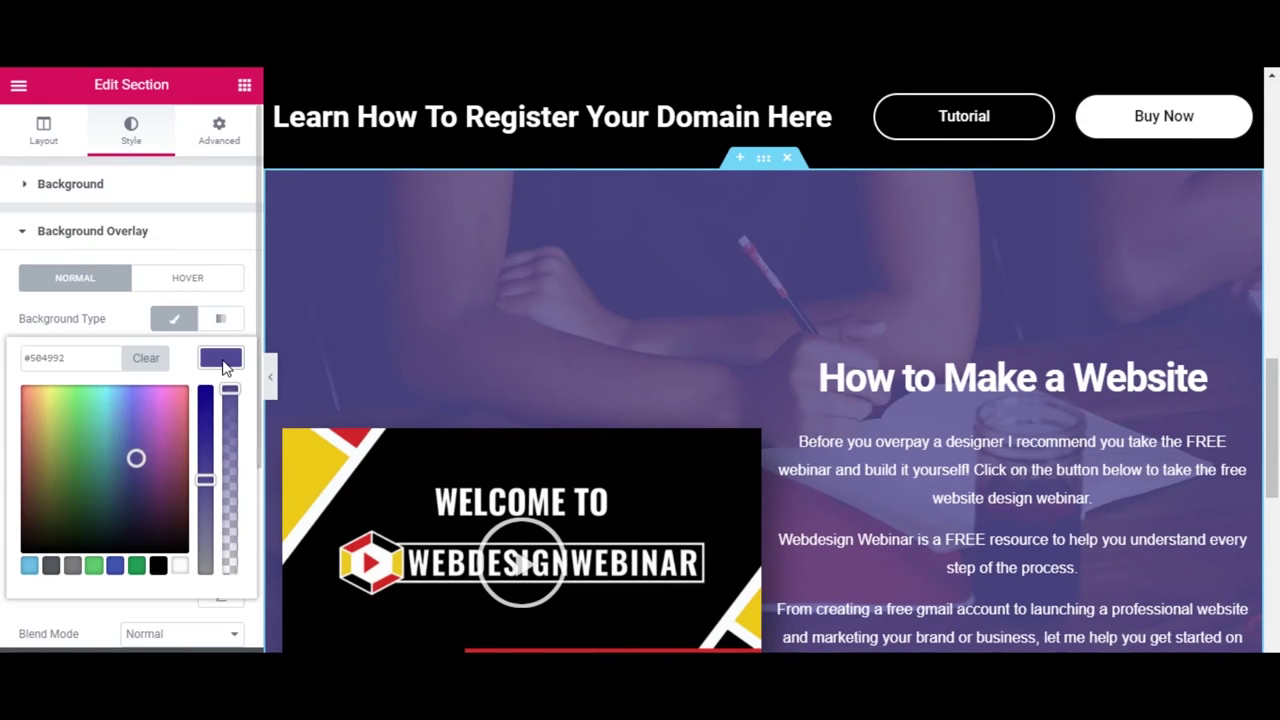
{"action": "left_click", "coordinate": [158, 566]}
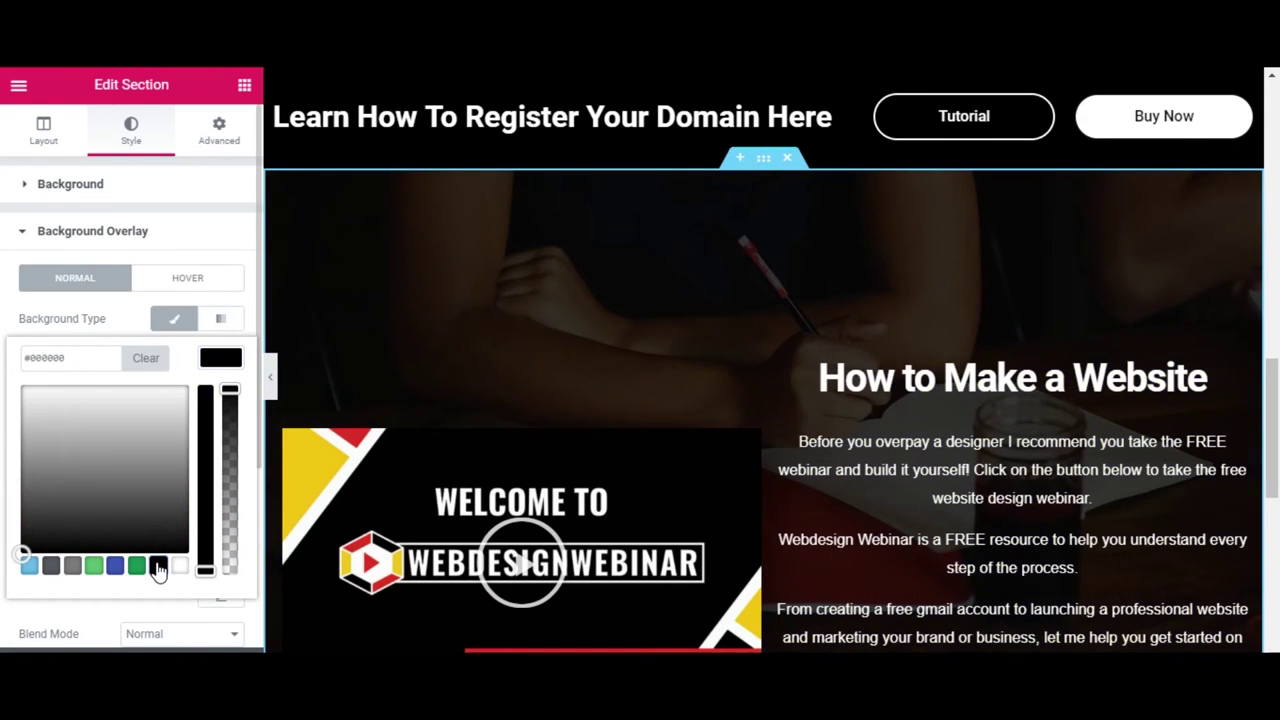
Check the black overlay against the neighbouring sections and lower its opacity to 0.69
{"action": "scroll", "coordinate": [437, 441], "scroll_direction": "up", "scroll_amount": 3}
{"action": "scroll", "coordinate": [578, 400], "scroll_direction": "down", "scroll_amount": 8}
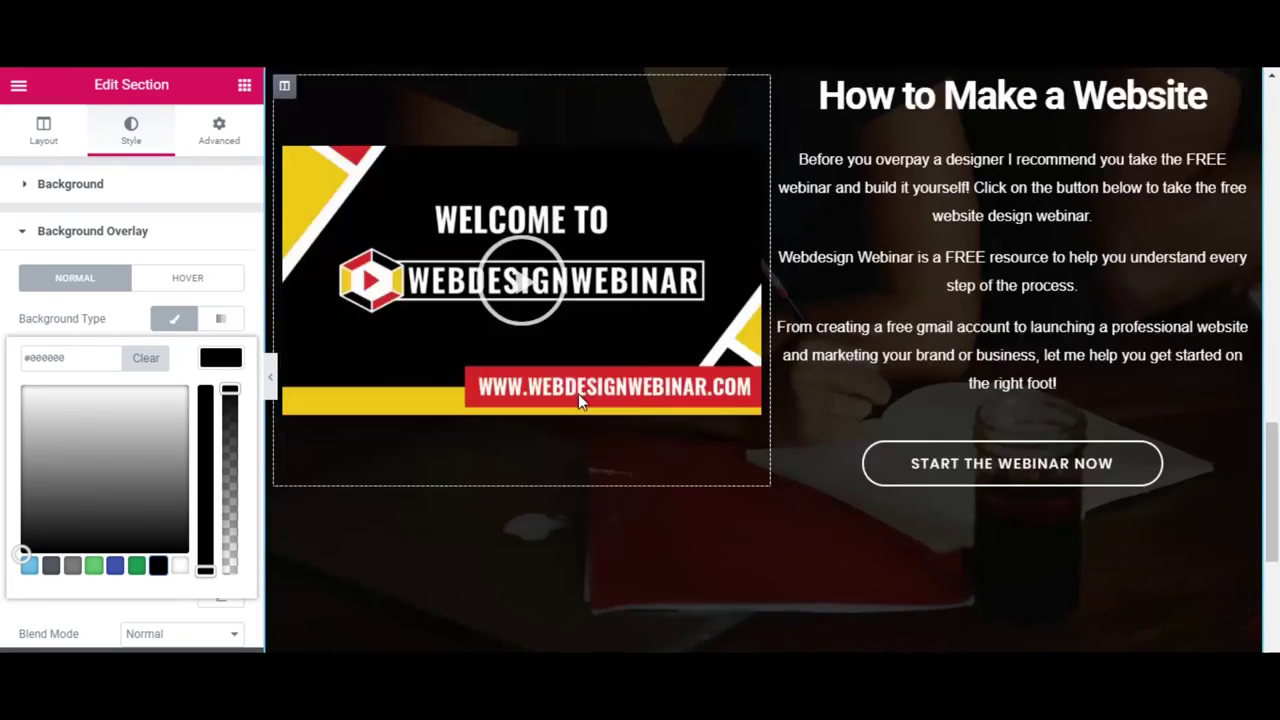
{"action": "scroll", "coordinate": [580, 400], "scroll_direction": "up", "scroll_amount": 15}
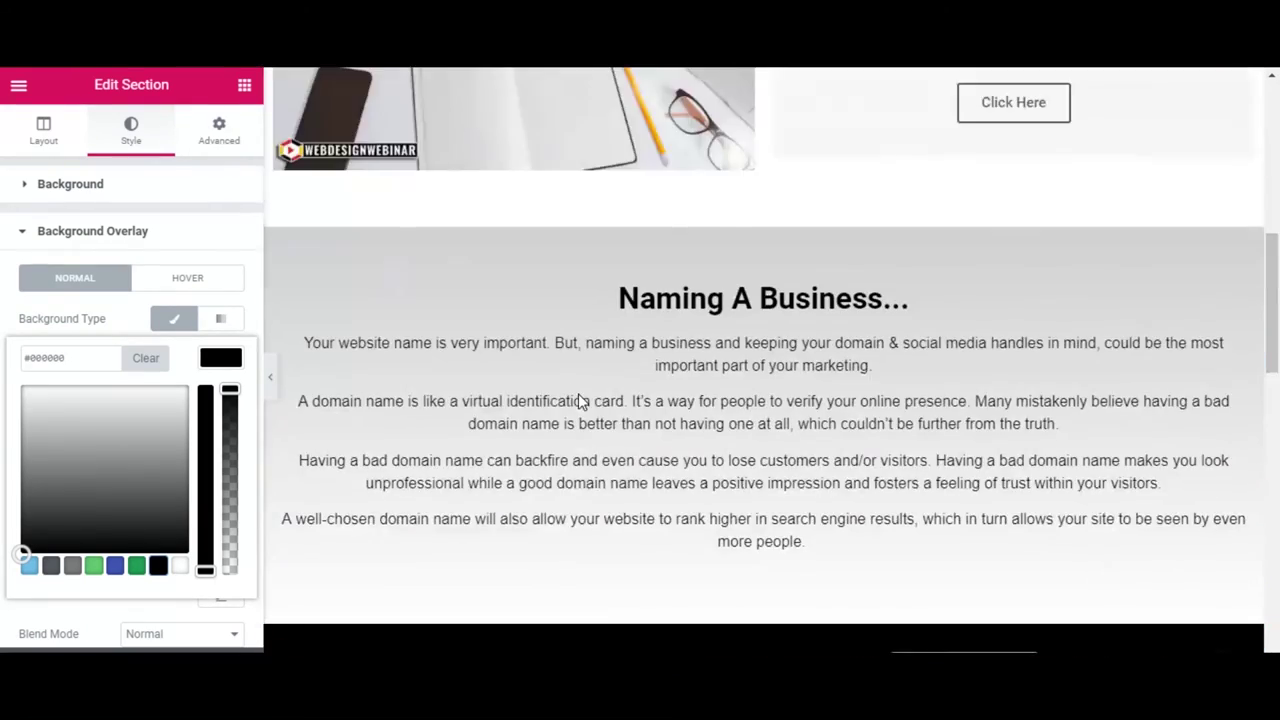
{"action": "scroll", "coordinate": [580, 400], "scroll_direction": "down", "scroll_amount": 10}
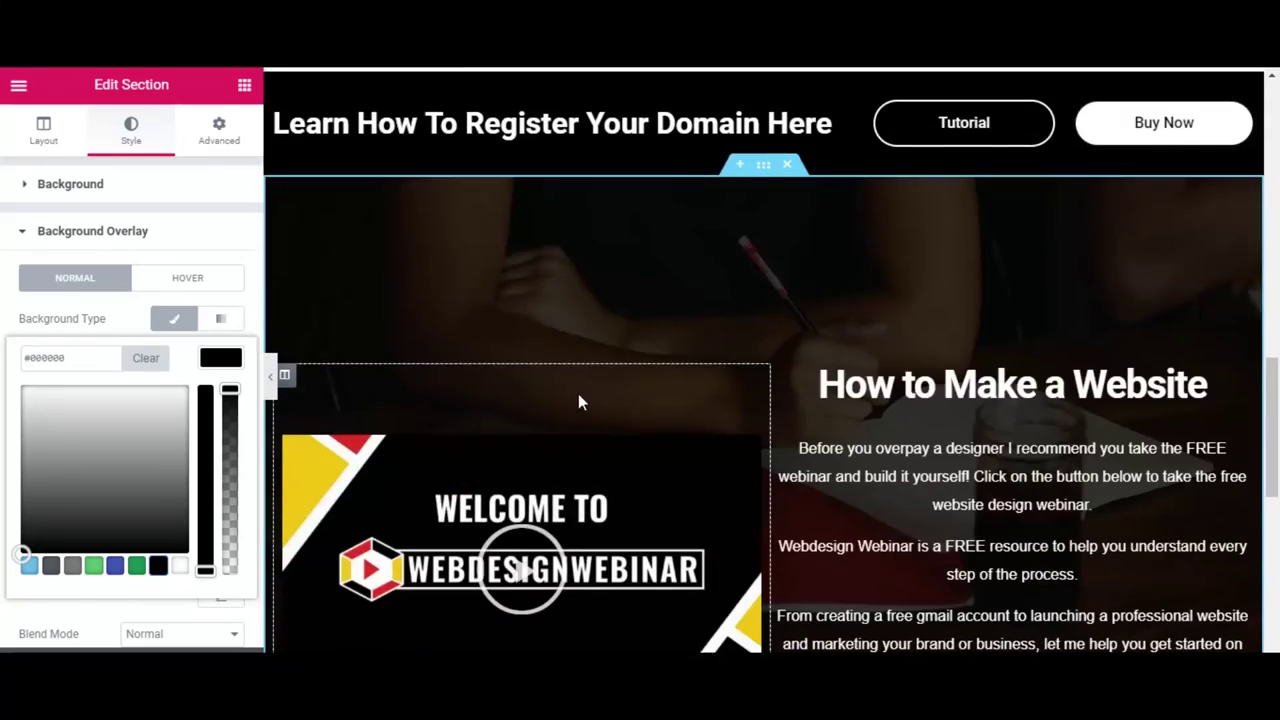
{"action": "mouse_move", "coordinate": [231, 392]}
{"action": "left_mouse_down"}
{"action": "mouse_move", "coordinate": [231, 470]}
{"action": "mouse_move", "coordinate": [231, 392]}
{"action": "left_mouse_up"}
{"action": "left_click", "coordinate": [222, 358]}
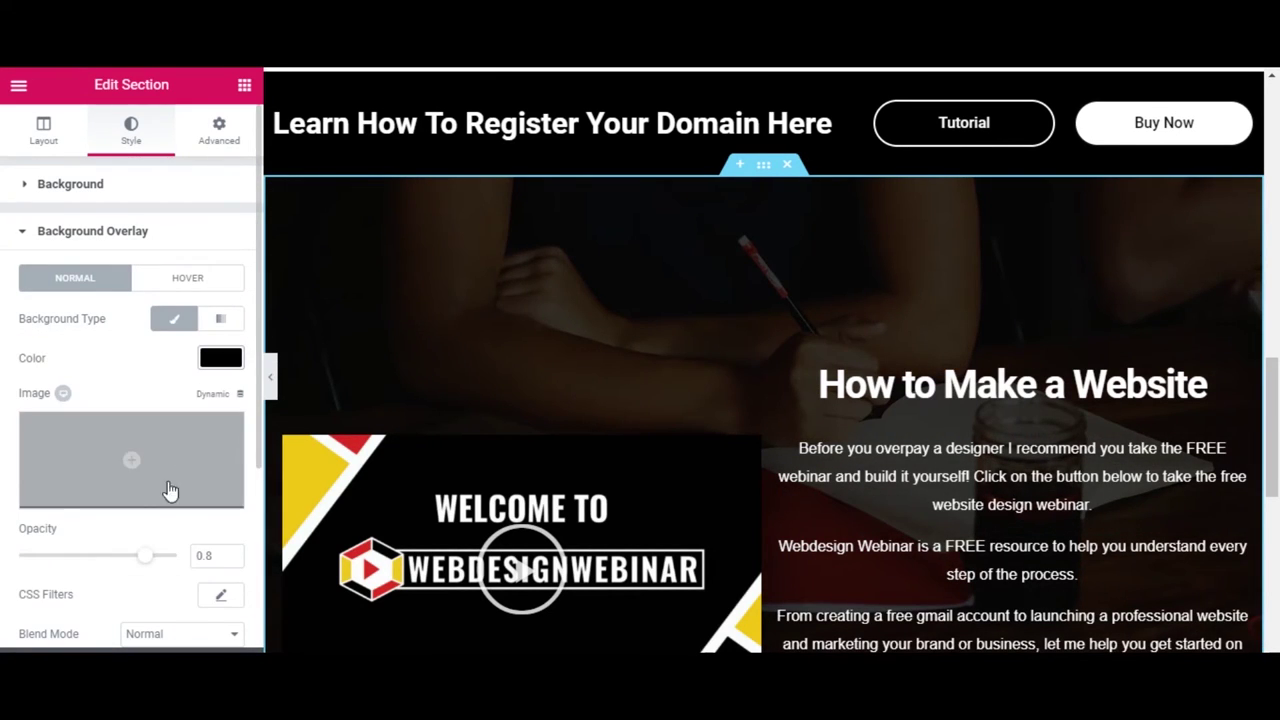
{"action": "left_click_drag", "start_coordinate": [146, 556], "coordinate": [126, 560]}
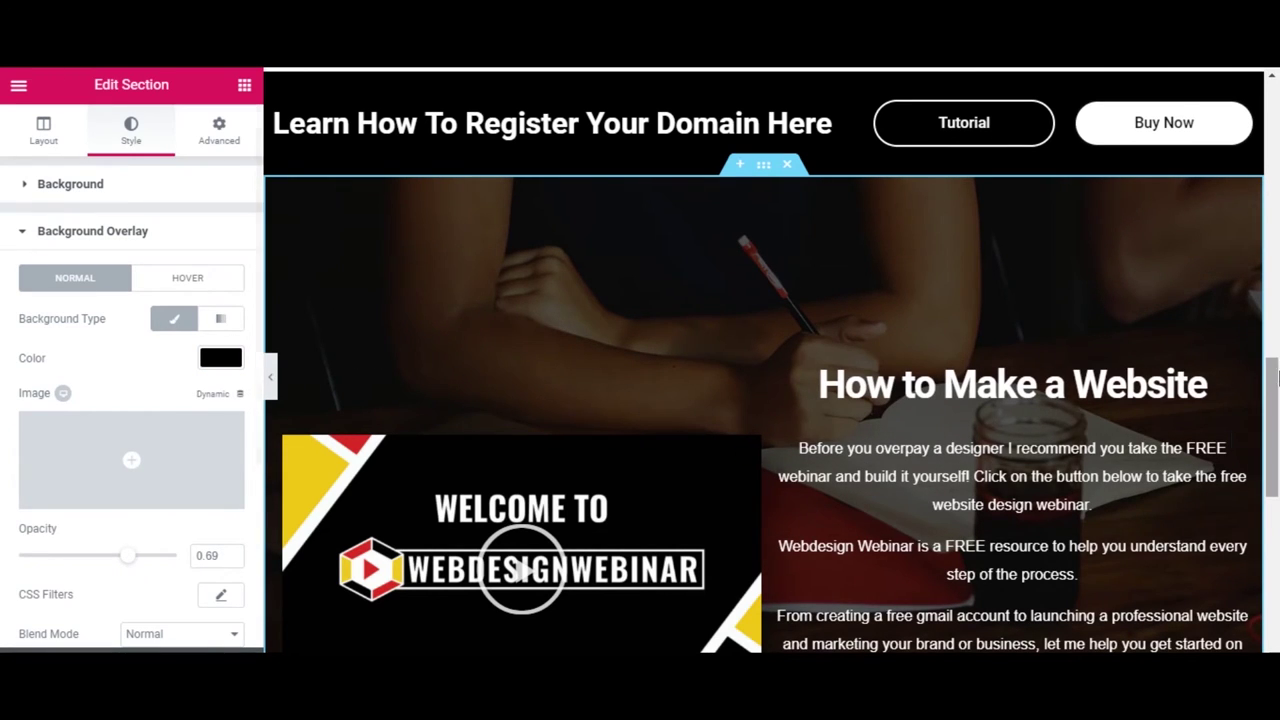
Link the padding values of the "How to Make a Website" paragraph text and set them to 25 px on all sides
{"action": "left_click", "coordinate": [1243, 443]}
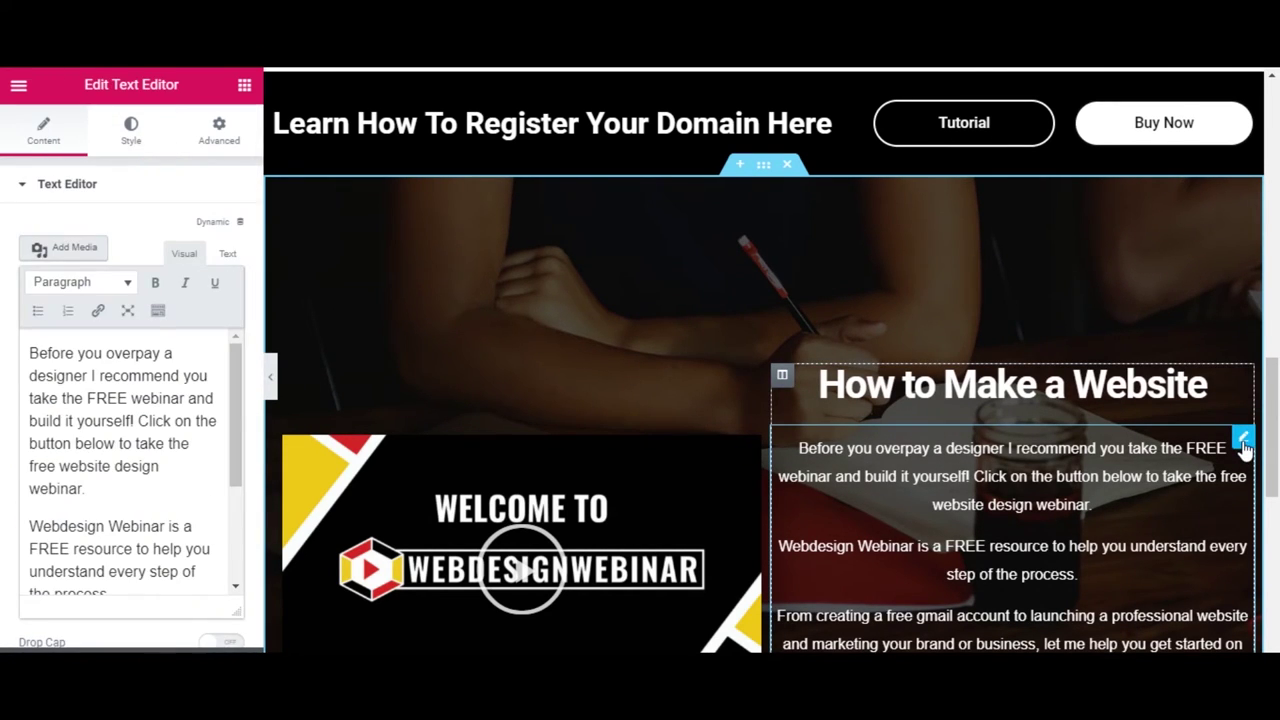
{"action": "left_click", "coordinate": [218, 128]}
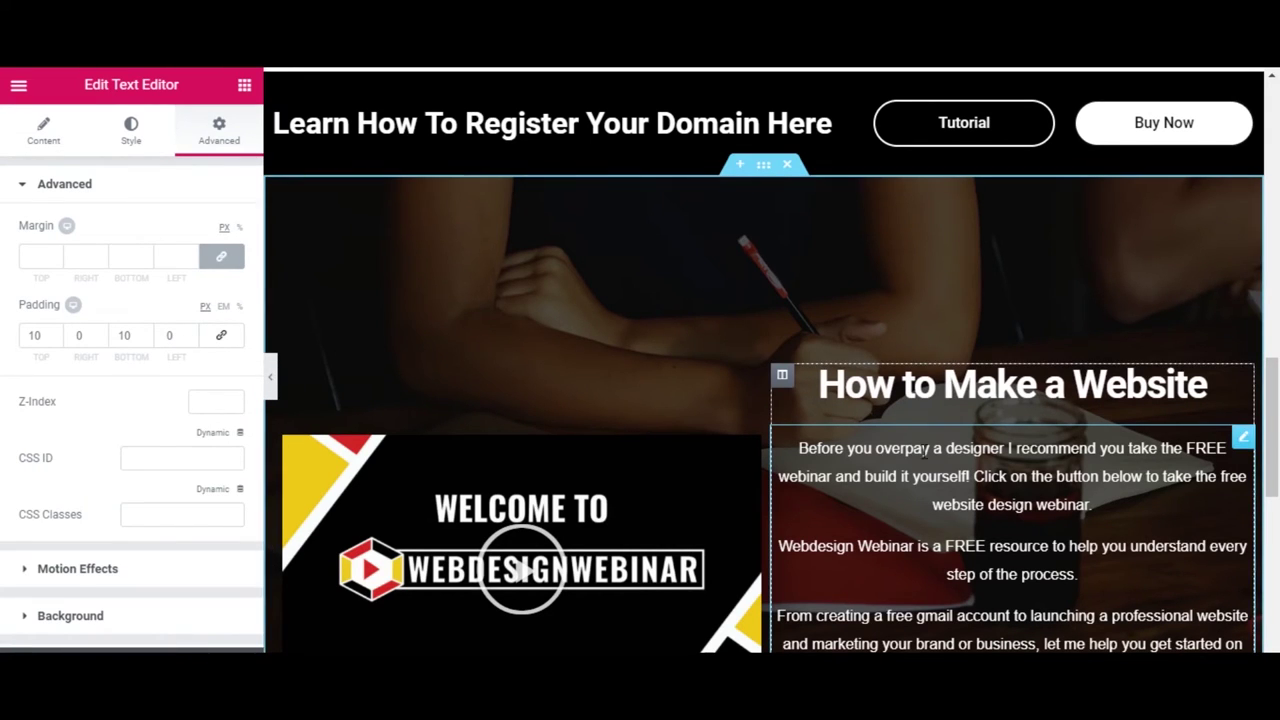
{"action": "left_click", "coordinate": [221, 338]}
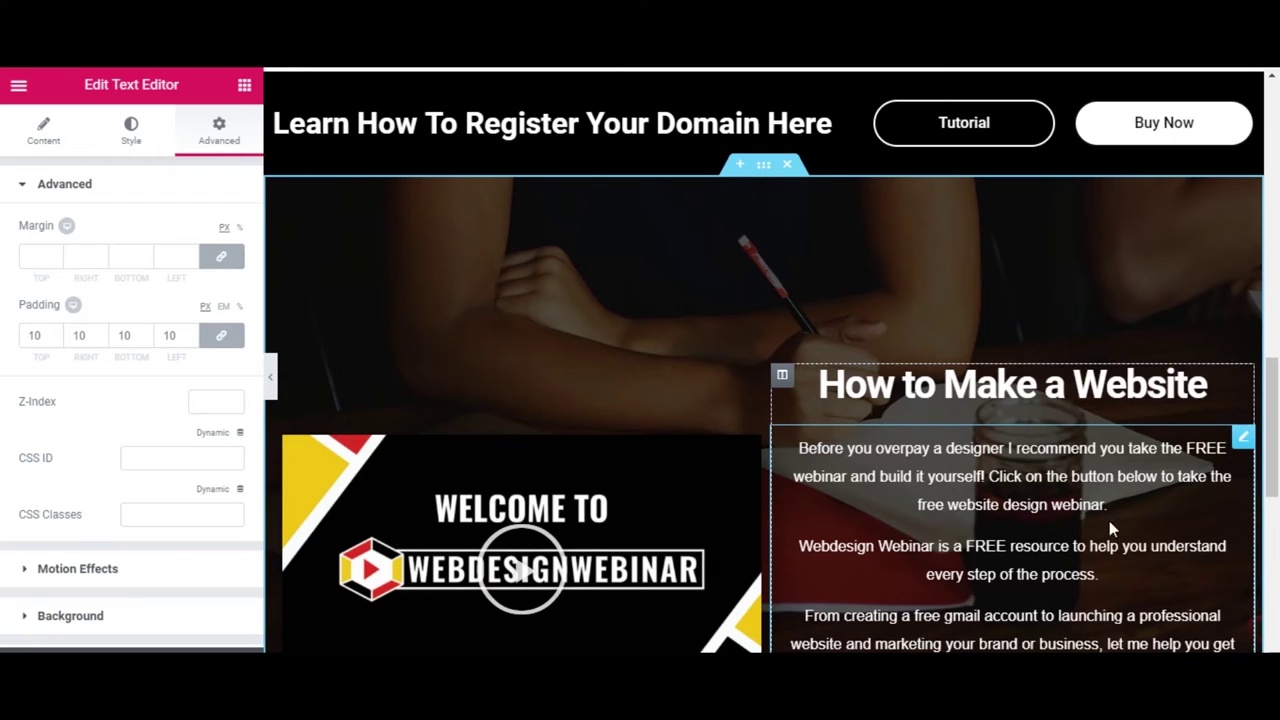
{"action": "left_click", "coordinate": [56, 332]}
{"action": "left_click", "coordinate": [56, 332]}
{"action": "left_click", "coordinate": [56, 332]}
{"action": "left_click", "coordinate": [56, 332]}
{"action": "left_click", "coordinate": [56, 332]}
{"action": "left_click", "coordinate": [56, 332]}
{"action": "left_click", "coordinate": [56, 332]}
{"action": "left_click", "coordinate": [56, 332]}
{"action": "left_click", "coordinate": [56, 332]}
{"action": "left_click", "coordinate": [56, 332]}
{"action": "left_click", "coordinate": [56, 332]}
{"action": "left_click", "coordinate": [56, 332]}
{"action": "left_click", "coordinate": [56, 332]}
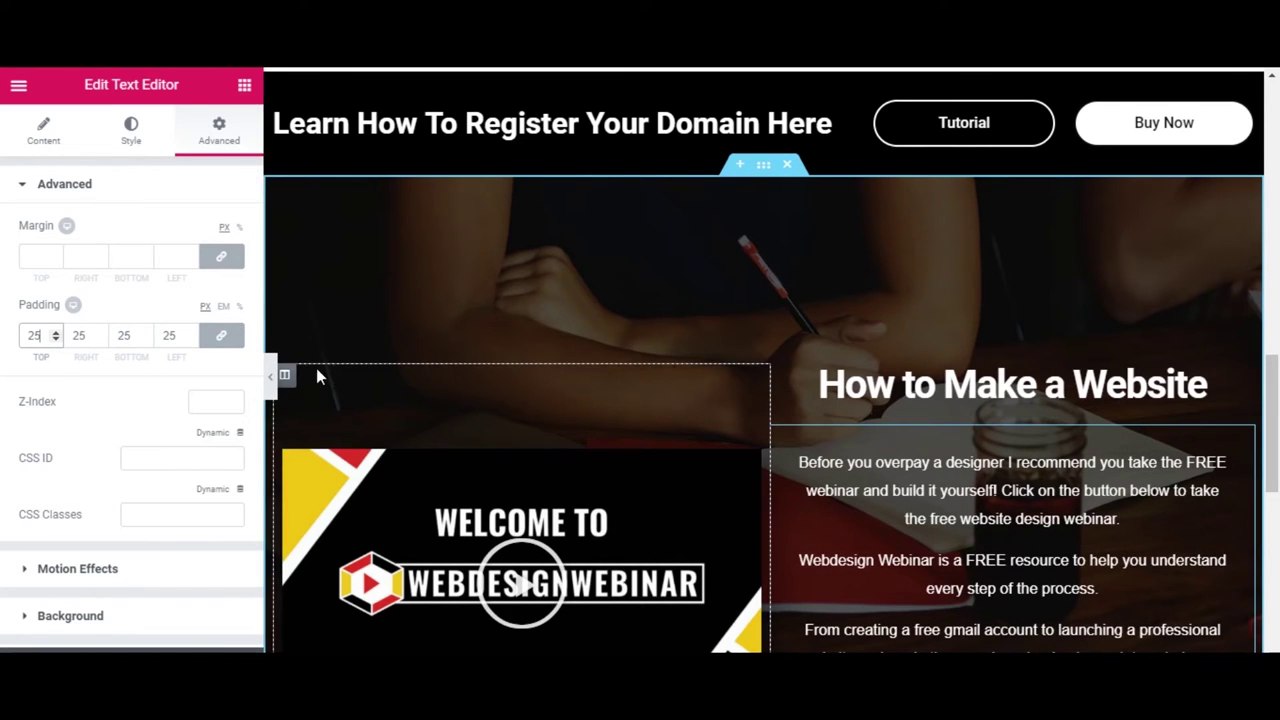
{"action": "left_click", "coordinate": [270, 375]}
{"action": "scroll", "coordinate": [733, 344], "scroll_direction": "down", "scroll_amount": 2}
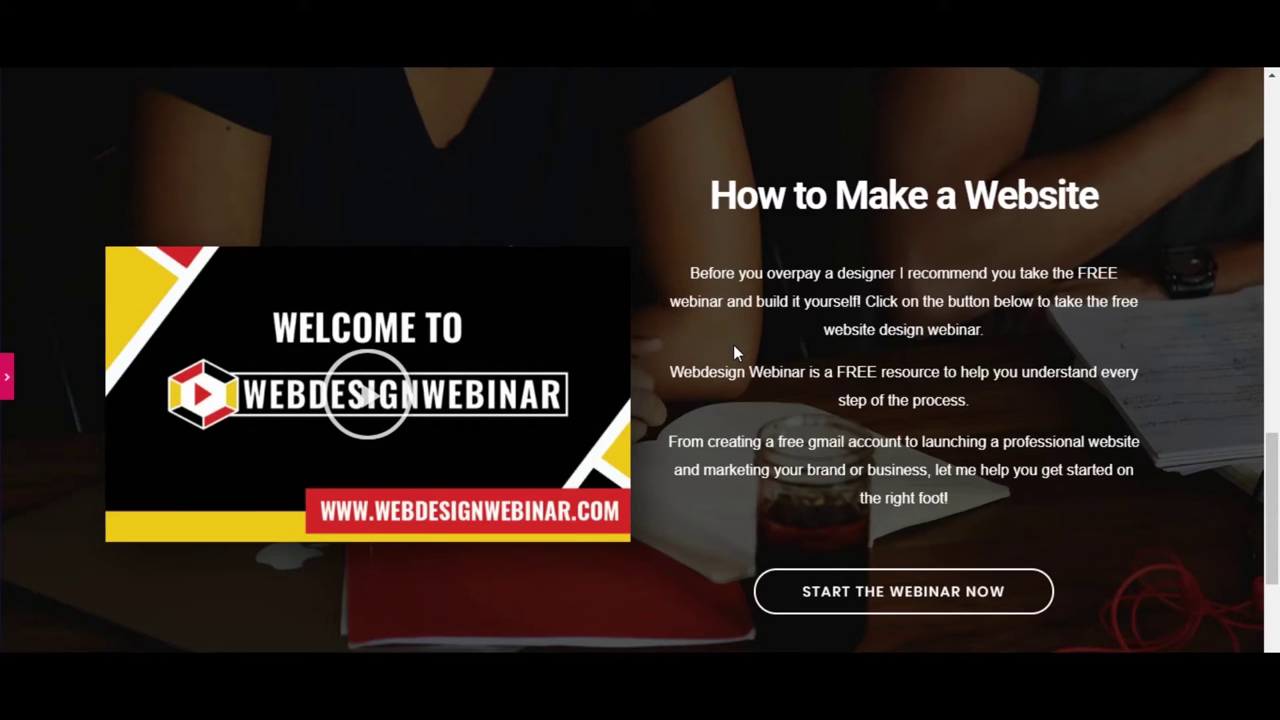
Give the paragraph text a classic black background with reduced opacity, rgba(0,0,0,0.72)
{"action": "left_click", "coordinate": [7, 376]}
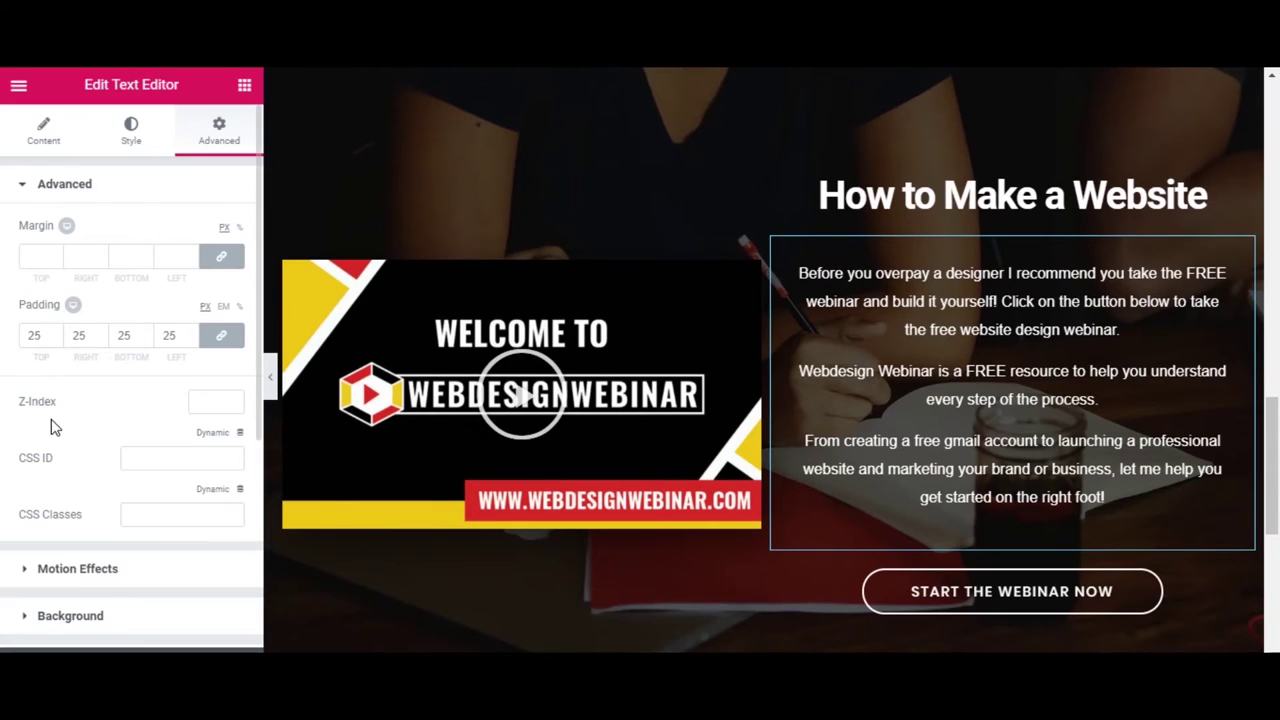
{"action": "scroll", "coordinate": [55, 425], "scroll_direction": "down", "scroll_amount": 1}
{"action": "left_click", "coordinate": [83, 535]}
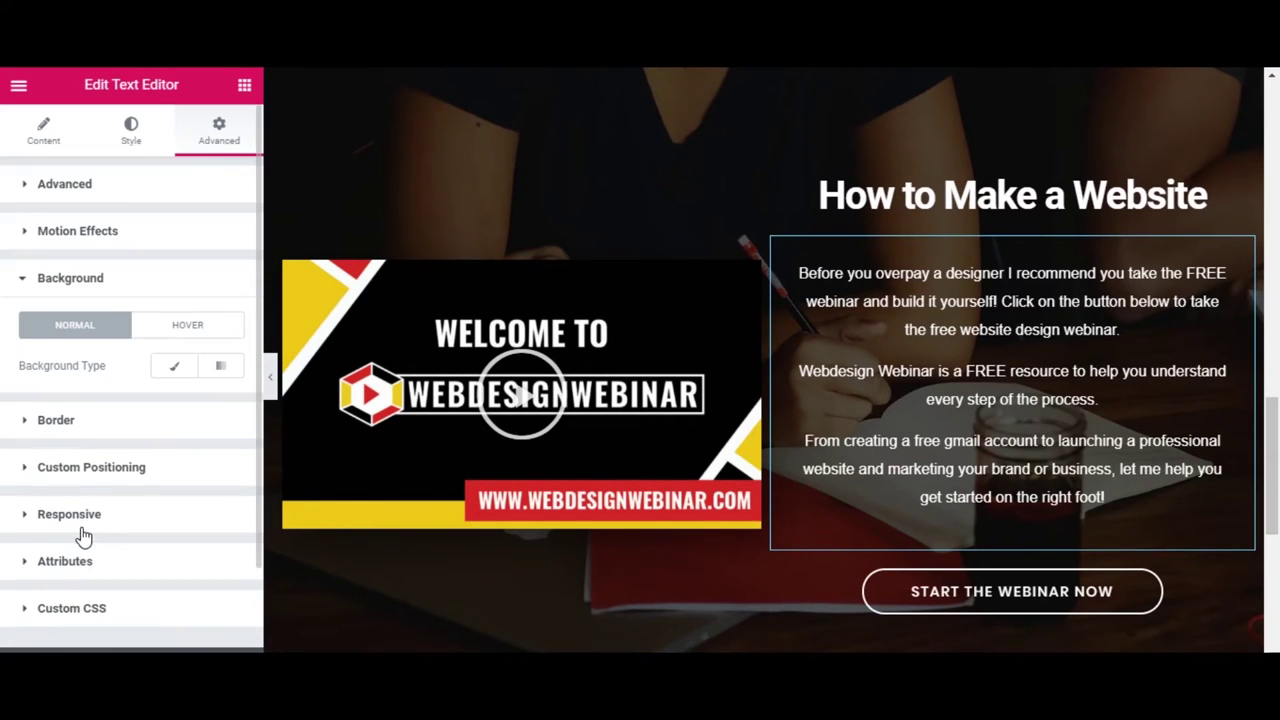
{"action": "left_click", "coordinate": [174, 366]}
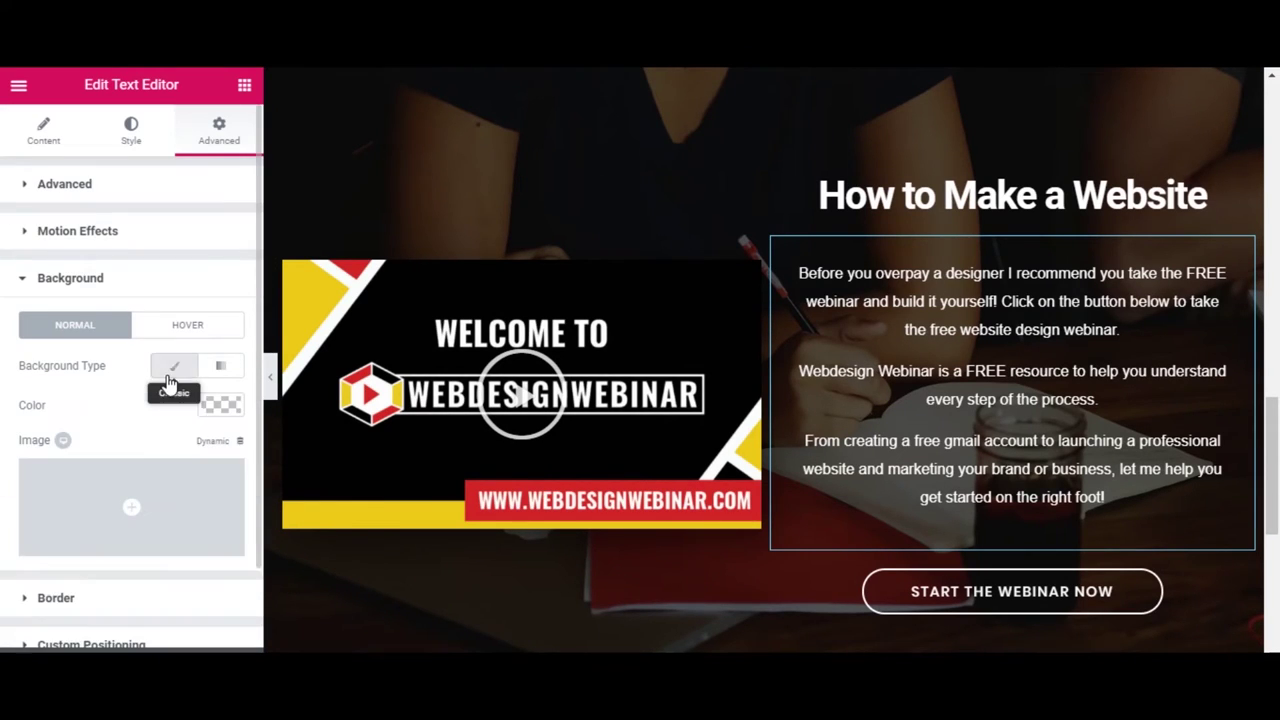
{"action": "left_click", "coordinate": [221, 405]}
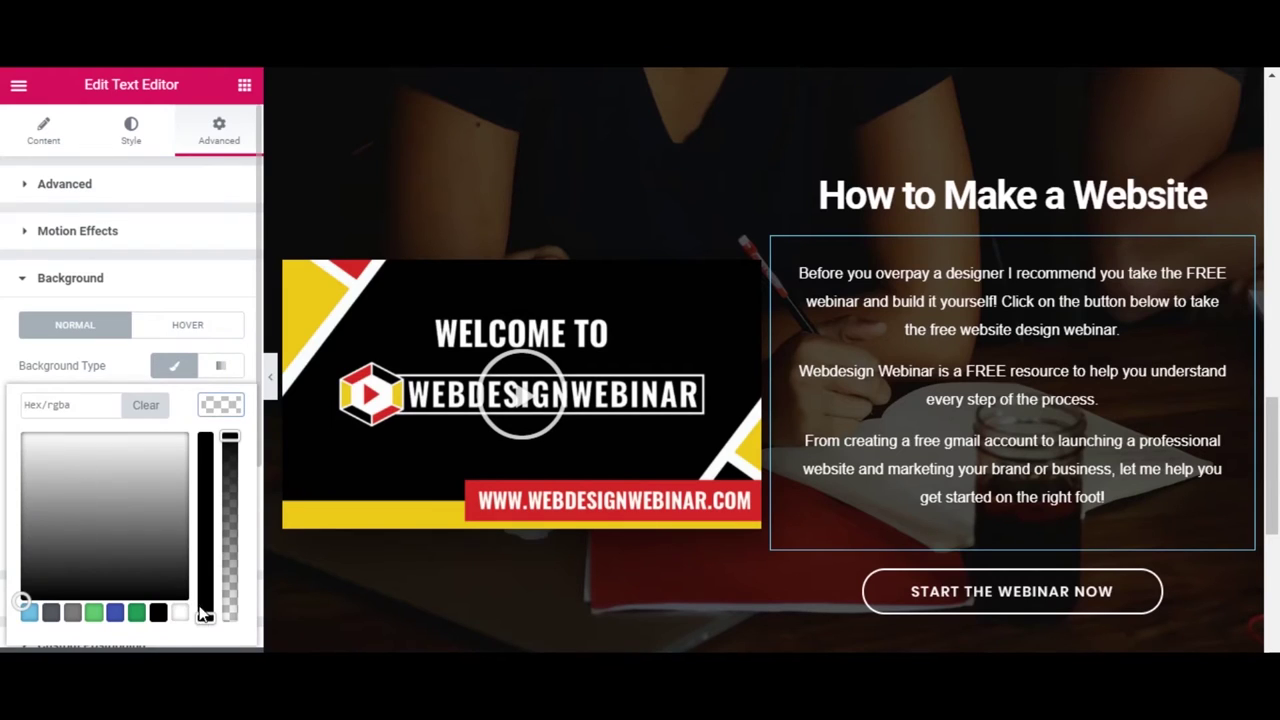
{"action": "left_click", "coordinate": [159, 613]}
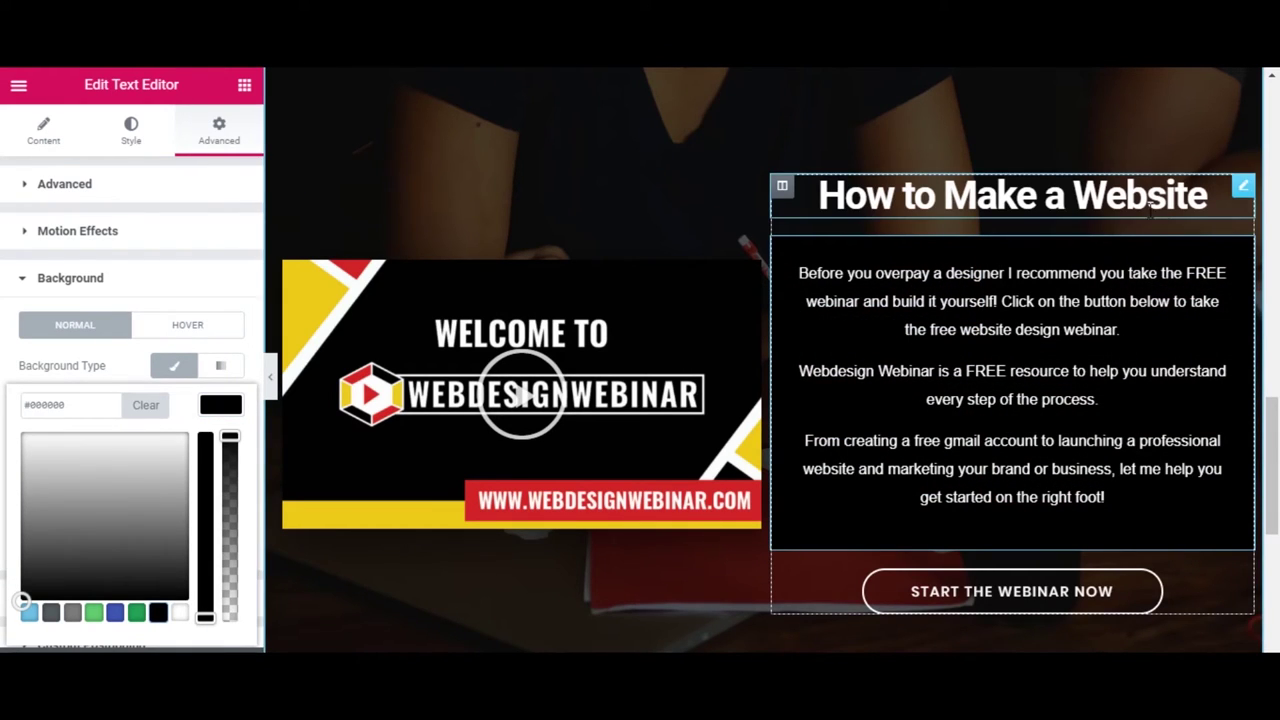
{"action": "left_click_drag", "start_coordinate": [229, 437], "coordinate": [226, 489]}
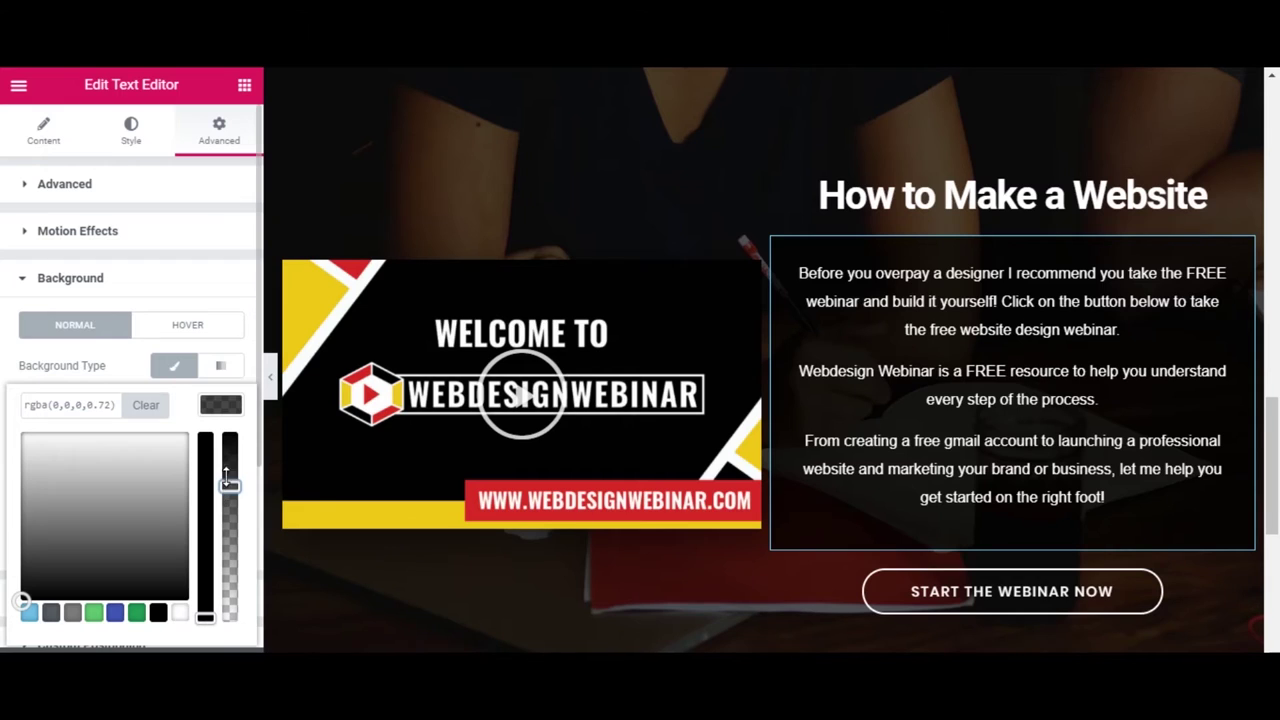
{"action": "left_click", "coordinate": [231, 281]}
Review the page from the webinar section up to the header, and switch the preview to Tablet (768px)
{"action": "scroll", "coordinate": [702, 314], "scroll_direction": "up", "scroll_amount": 8}
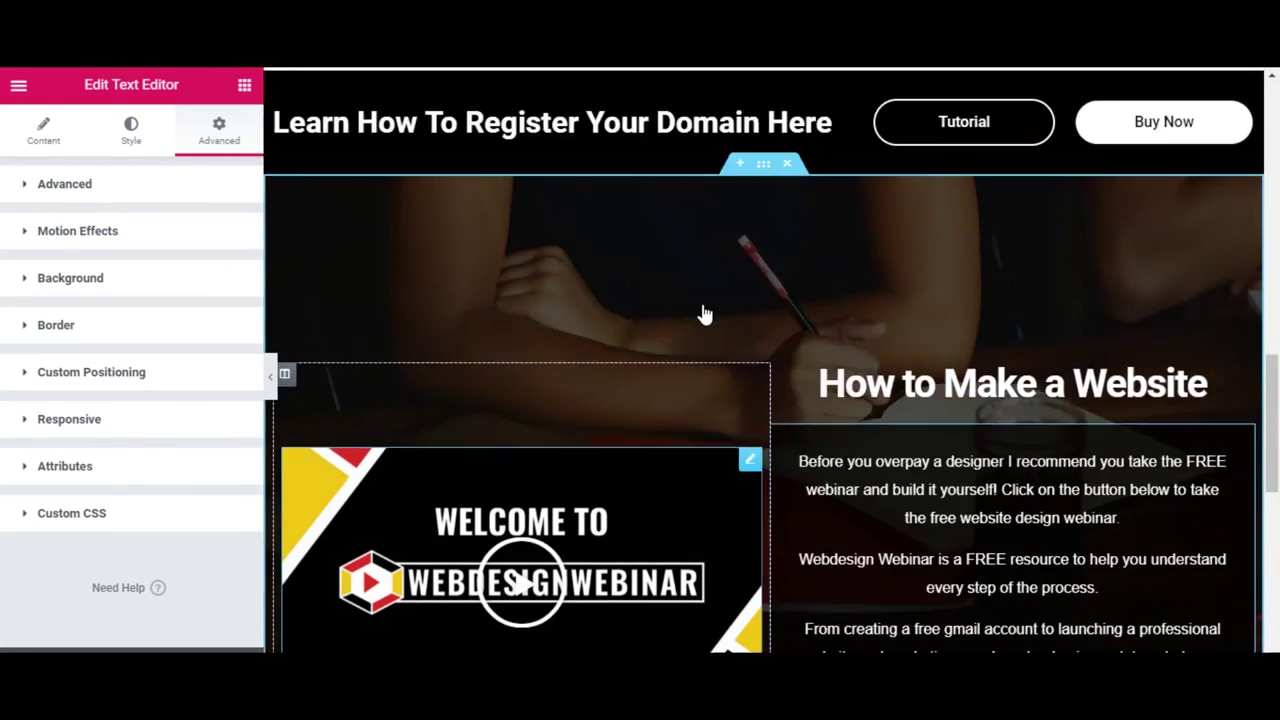
{"action": "scroll", "coordinate": [703, 305], "scroll_direction": "up", "scroll_amount": 5}
{"action": "scroll", "coordinate": [702, 308], "scroll_direction": "down", "scroll_amount": 10}
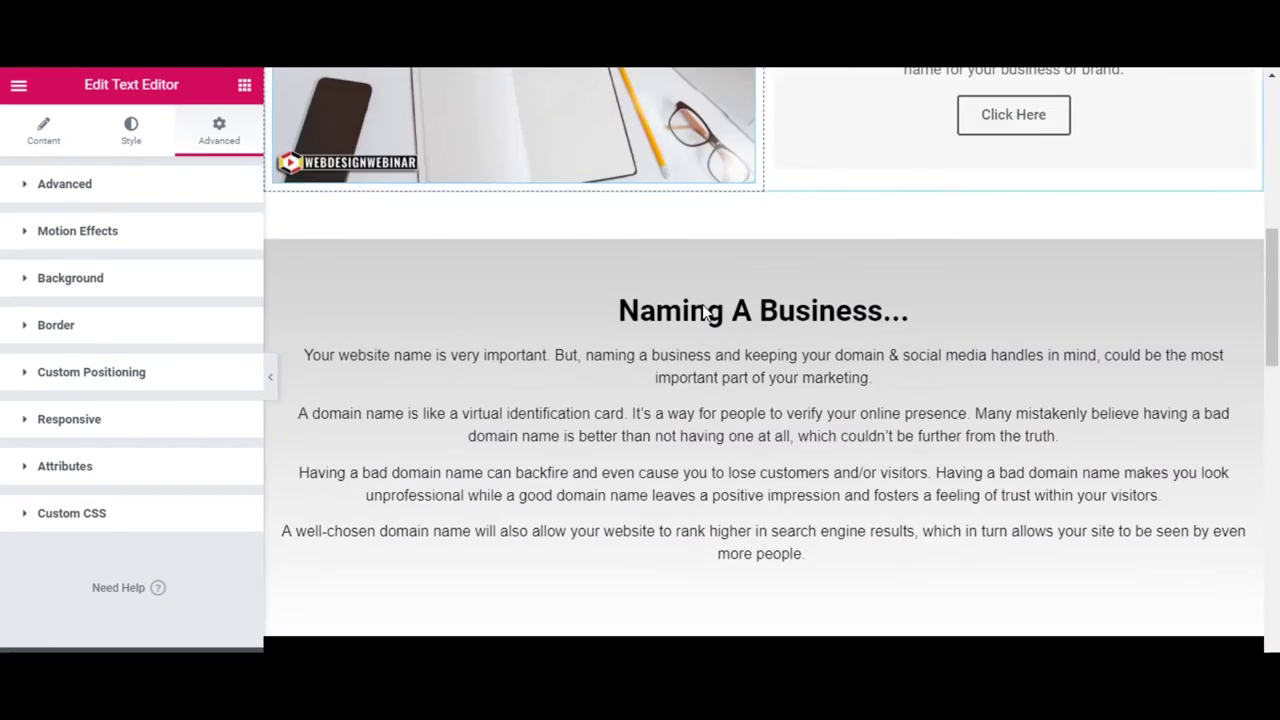
{"action": "scroll", "coordinate": [702, 312], "scroll_direction": "down", "scroll_amount": 3}
{"action": "scroll", "coordinate": [702, 312], "scroll_direction": "up", "scroll_amount": 8}
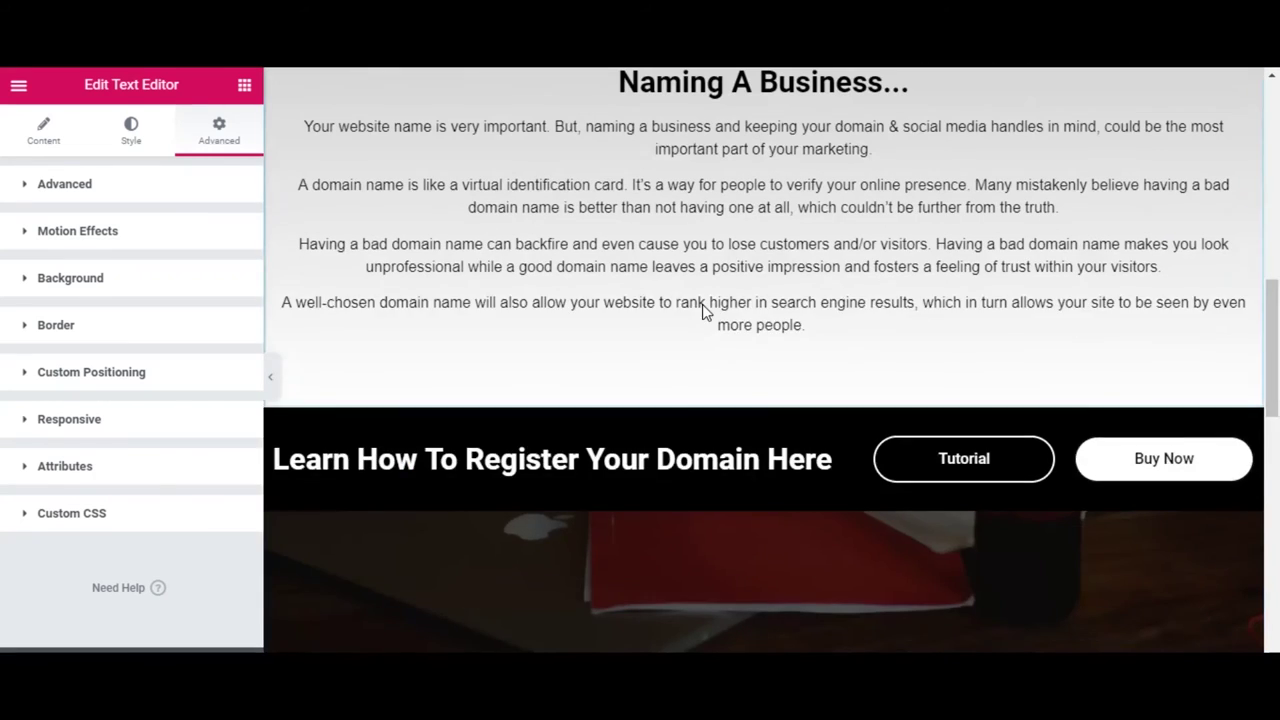
{"action": "scroll", "coordinate": [702, 306], "scroll_direction": "up", "scroll_amount": 8}
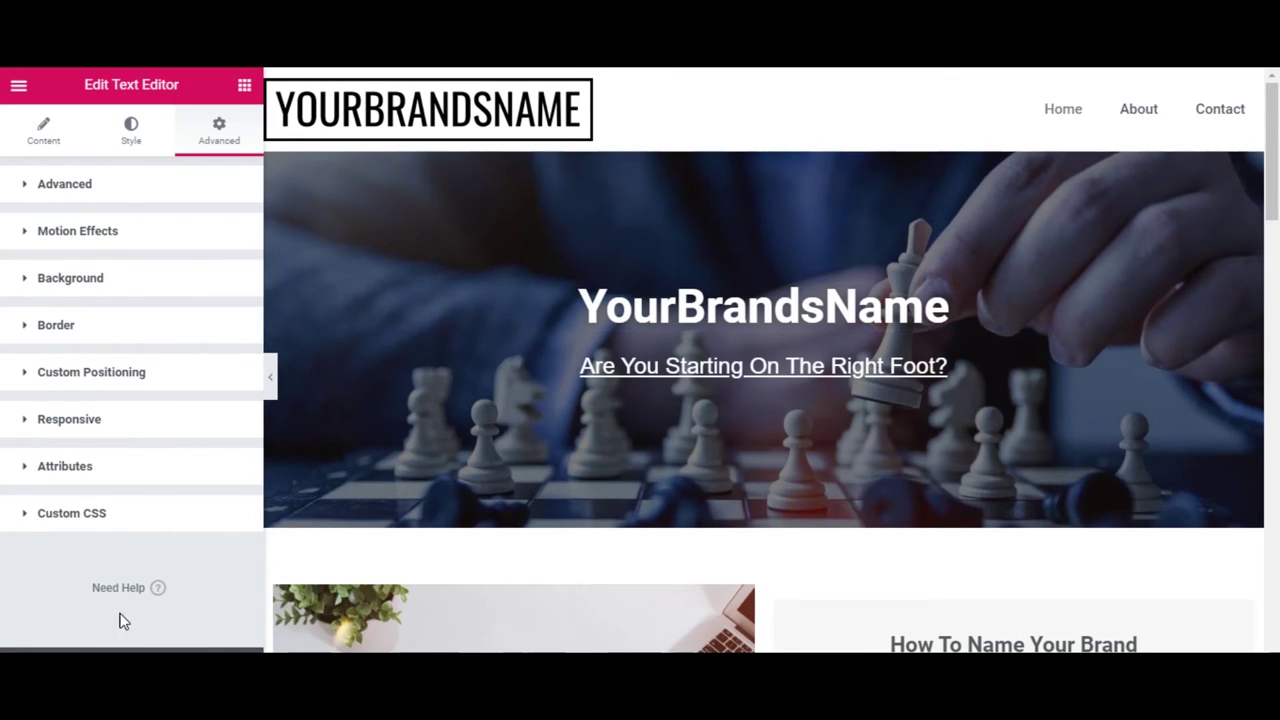
{"action": "left_click", "coordinate": [108, 648]}
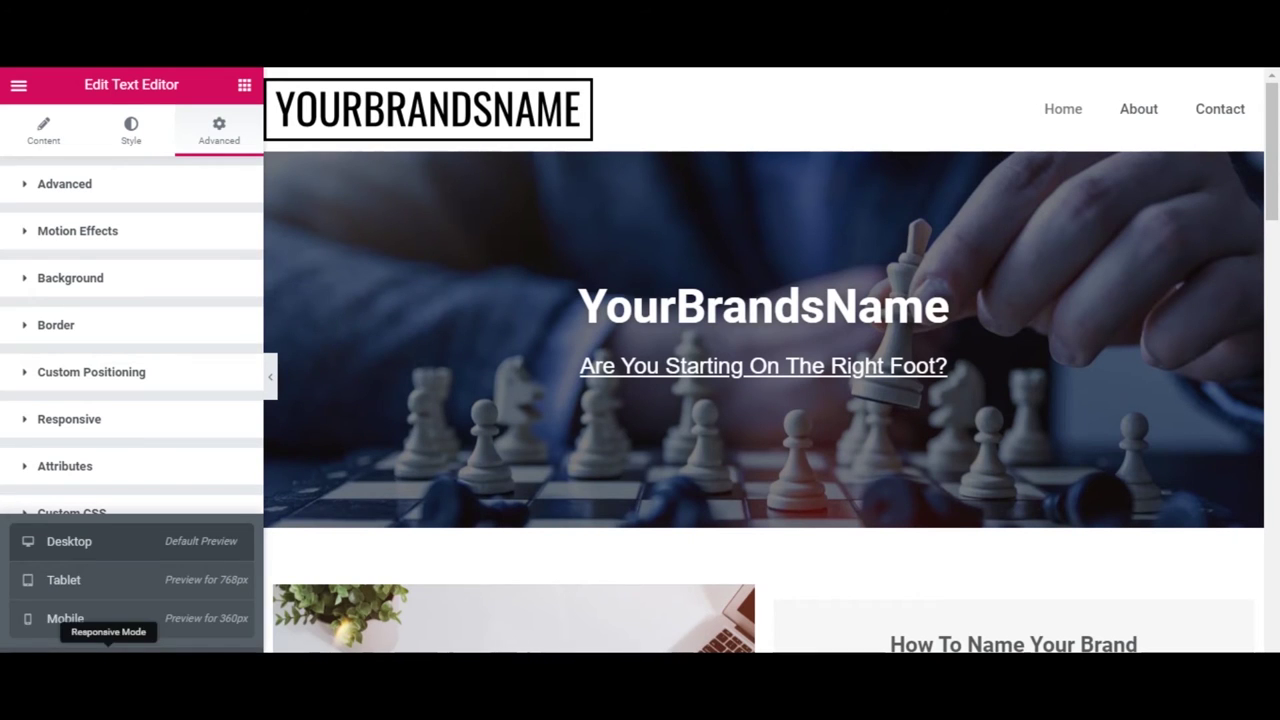
{"action": "left_click", "coordinate": [137, 597]}
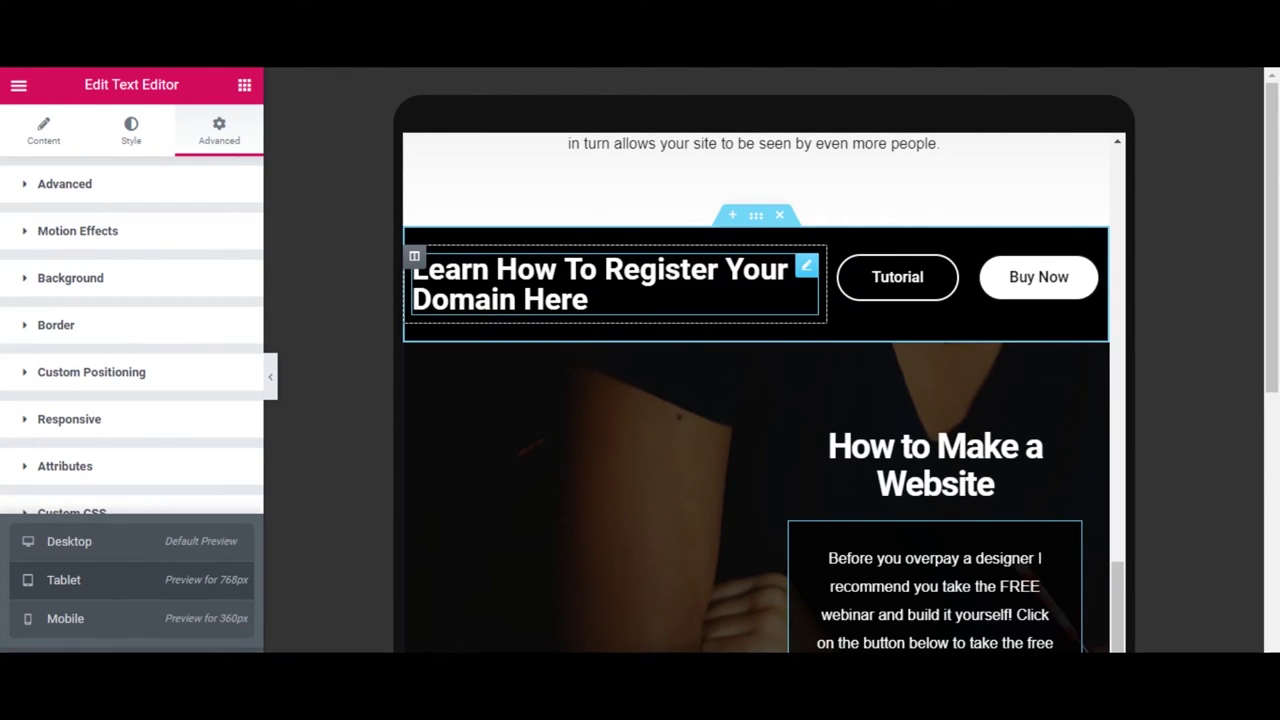
Set the tablet font size of the "Learn How To Register Your Domain Here" heading to 21 px
{"action": "left_click", "coordinate": [588, 299]}
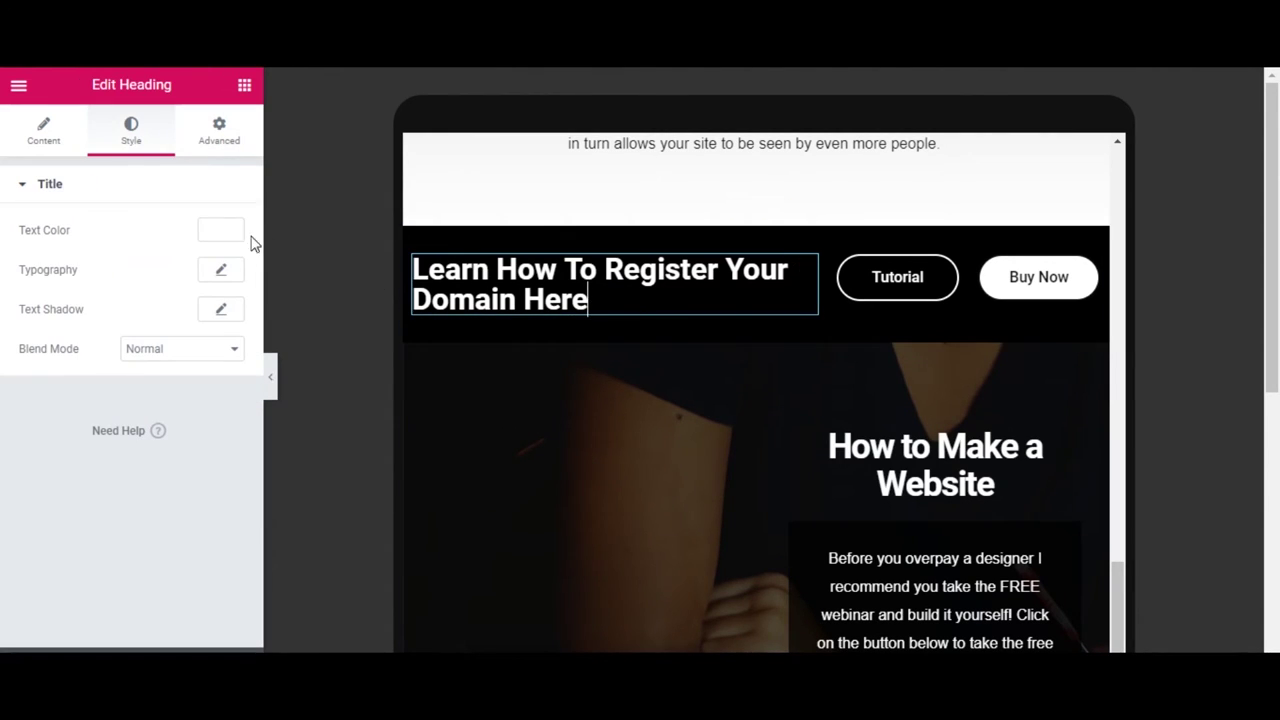
{"action": "left_click", "coordinate": [220, 272]}
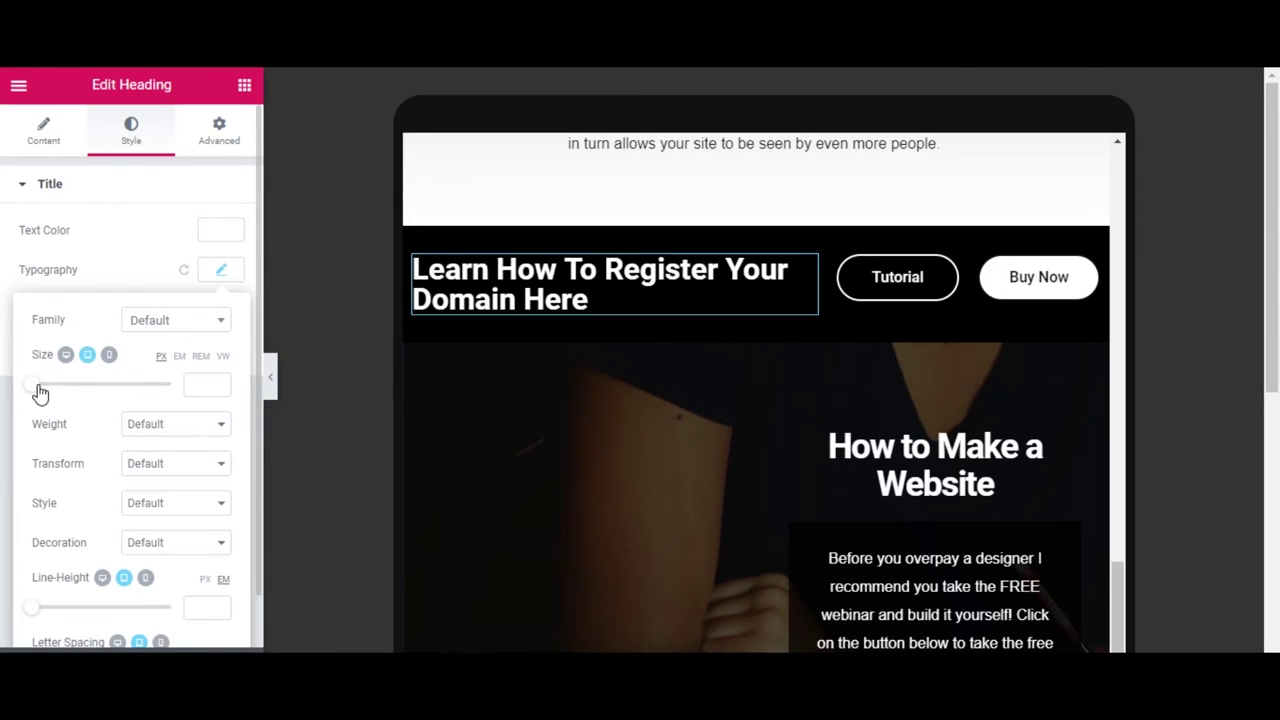
{"action": "left_click_drag", "start_coordinate": [33, 392], "coordinate": [50, 400]}
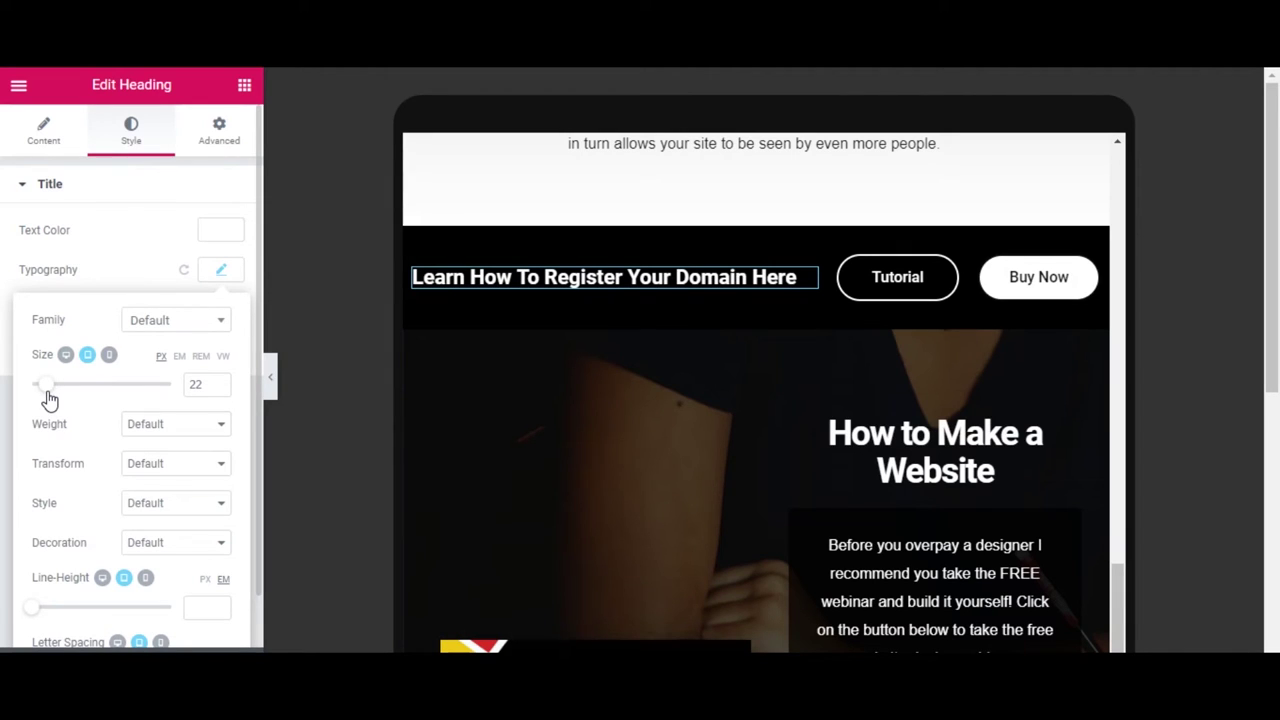
{"action": "left_click", "coordinate": [219, 389]}
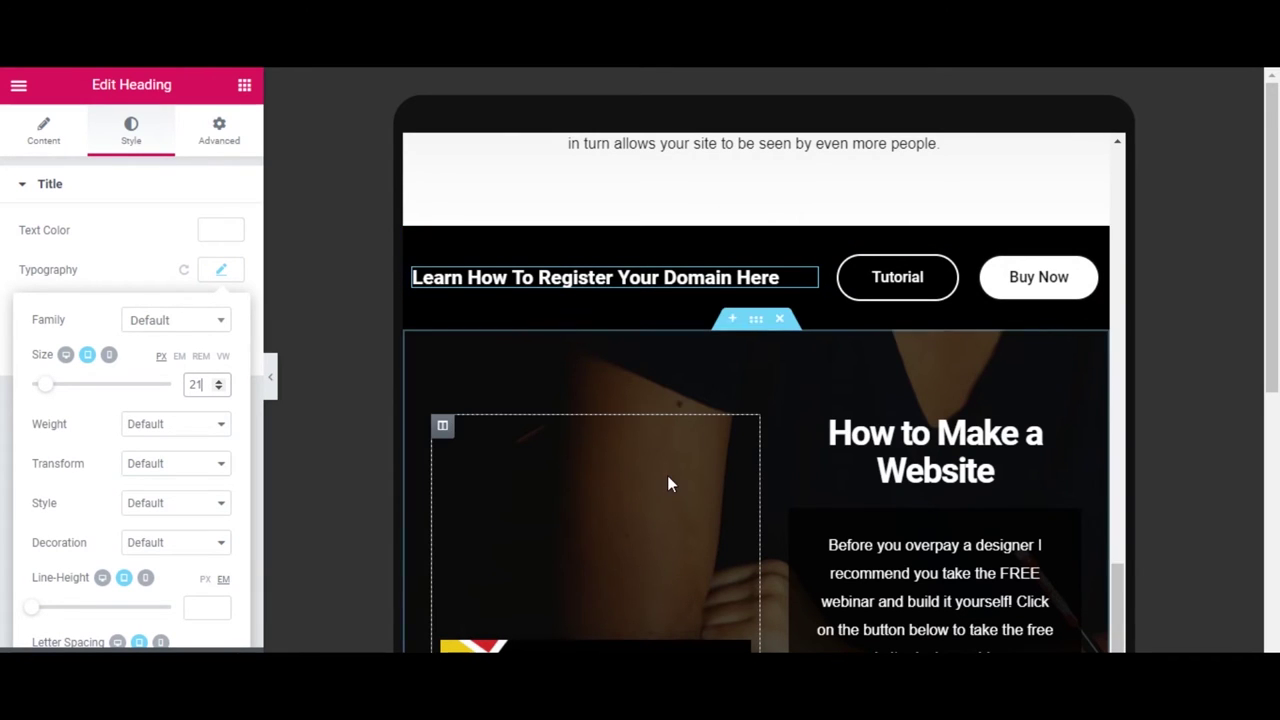
Try reversing the column order on tablet for the "How to Make a Website" section, and switch the option back off
{"action": "scroll", "coordinate": [667, 475], "scroll_direction": "down", "scroll_amount": 1}
{"action": "scroll", "coordinate": [925, 417], "scroll_direction": "down", "scroll_amount": 5}
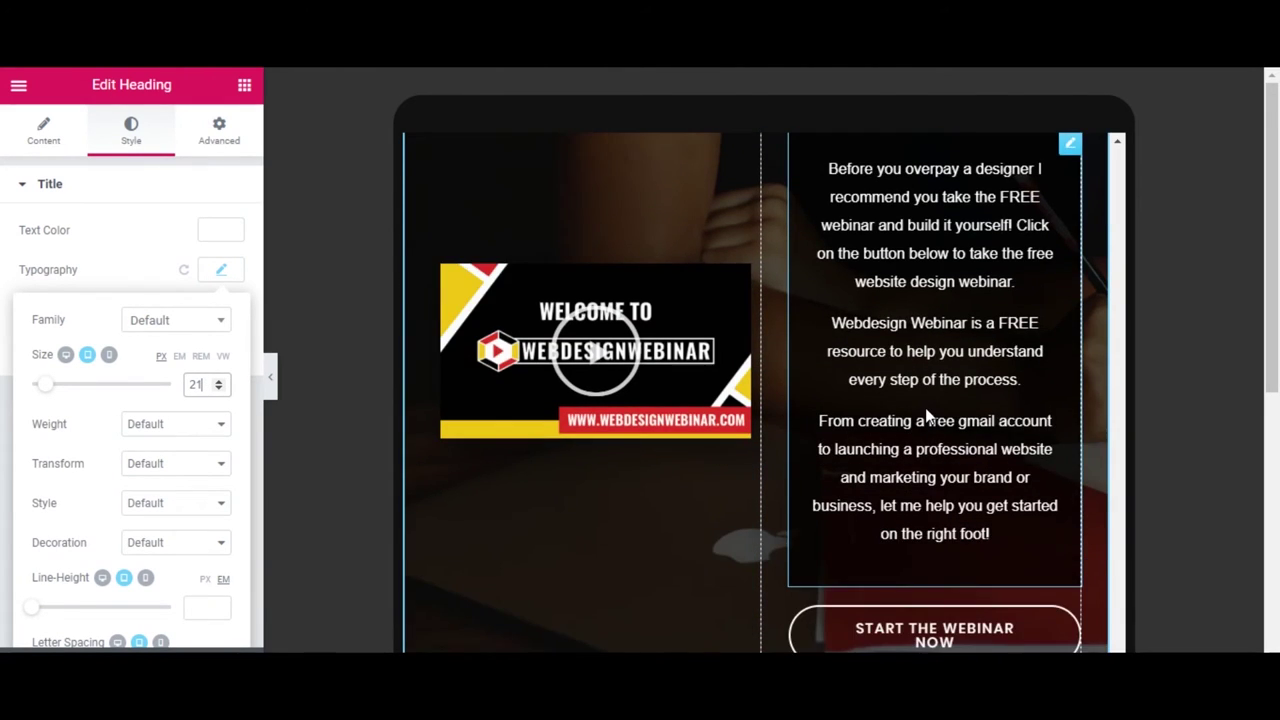
{"action": "scroll", "coordinate": [925, 416], "scroll_direction": "up", "scroll_amount": 5}
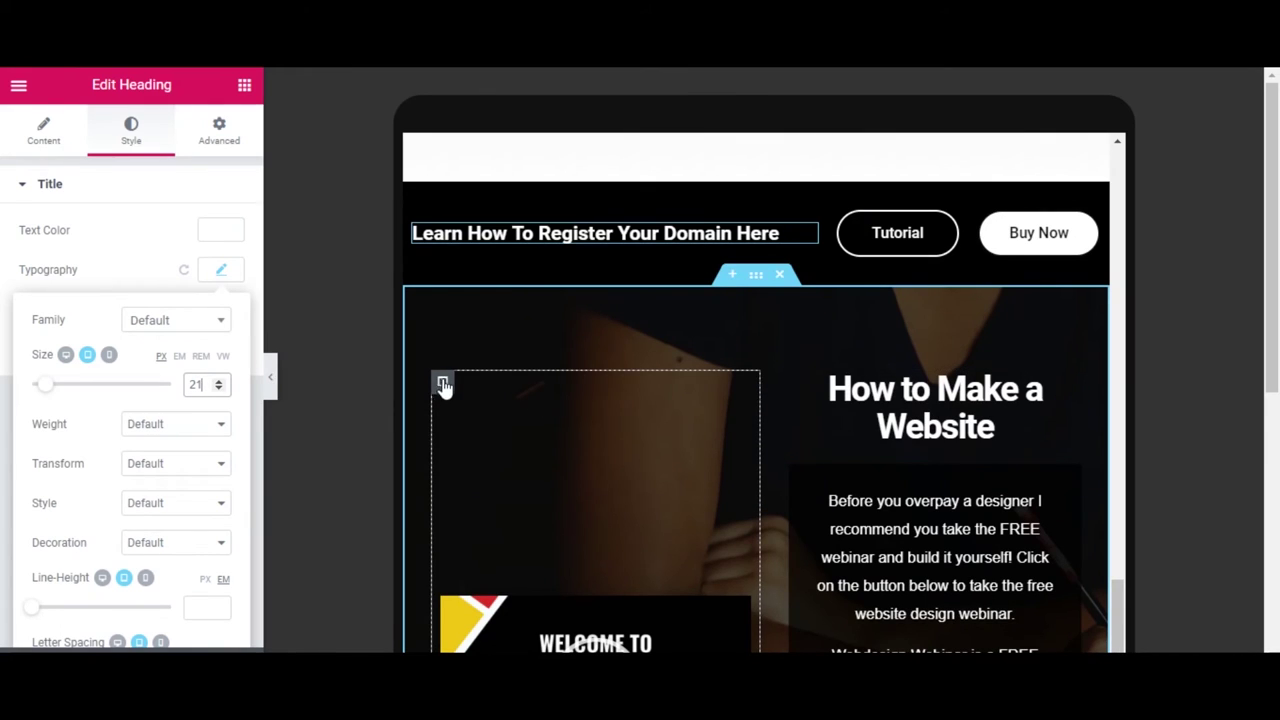
{"action": "left_click", "coordinate": [759, 286]}
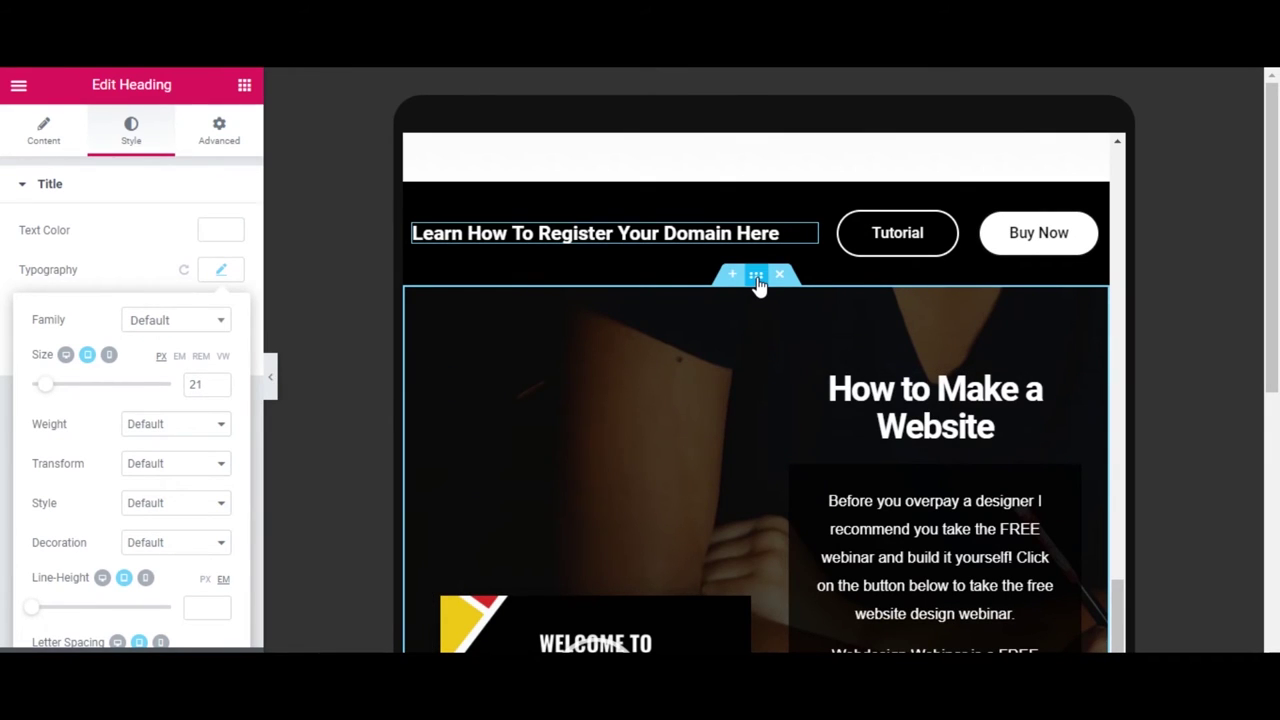
{"action": "scroll", "coordinate": [137, 371], "scroll_direction": "down", "scroll_amount": 3}
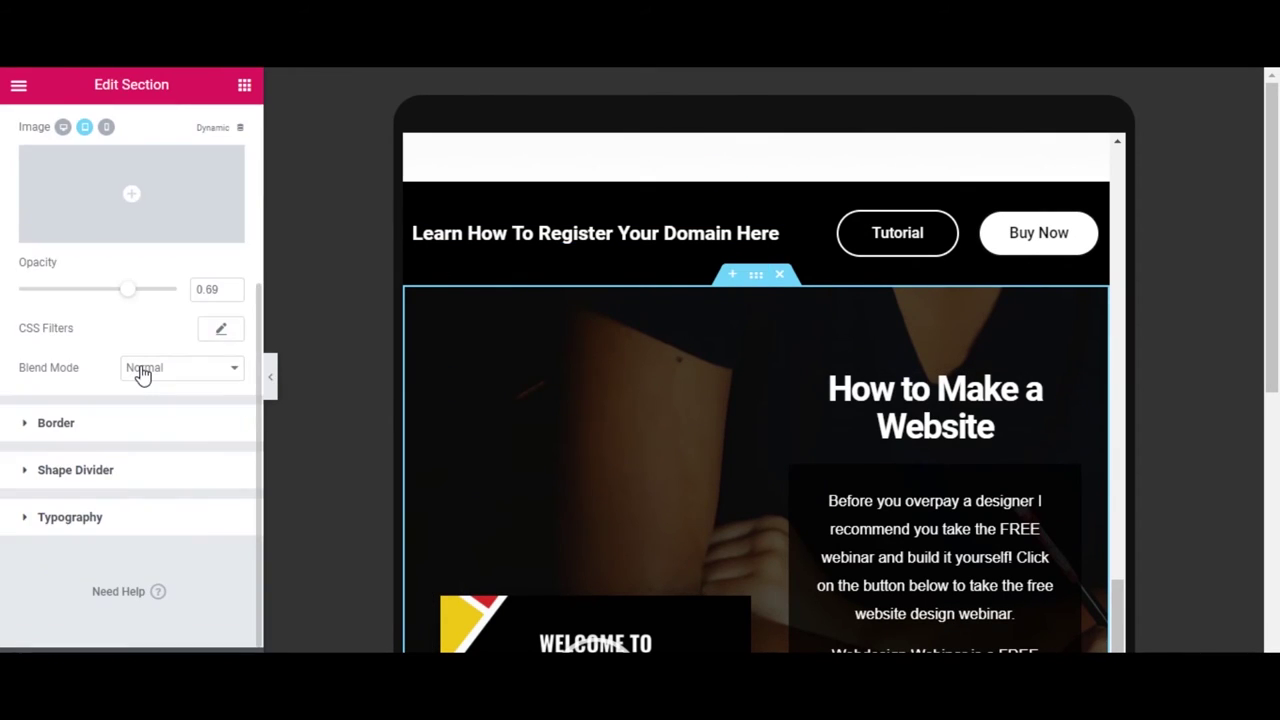
{"action": "scroll", "coordinate": [146, 358], "scroll_direction": "up", "scroll_amount": 5}
{"action": "left_click", "coordinate": [221, 126]}
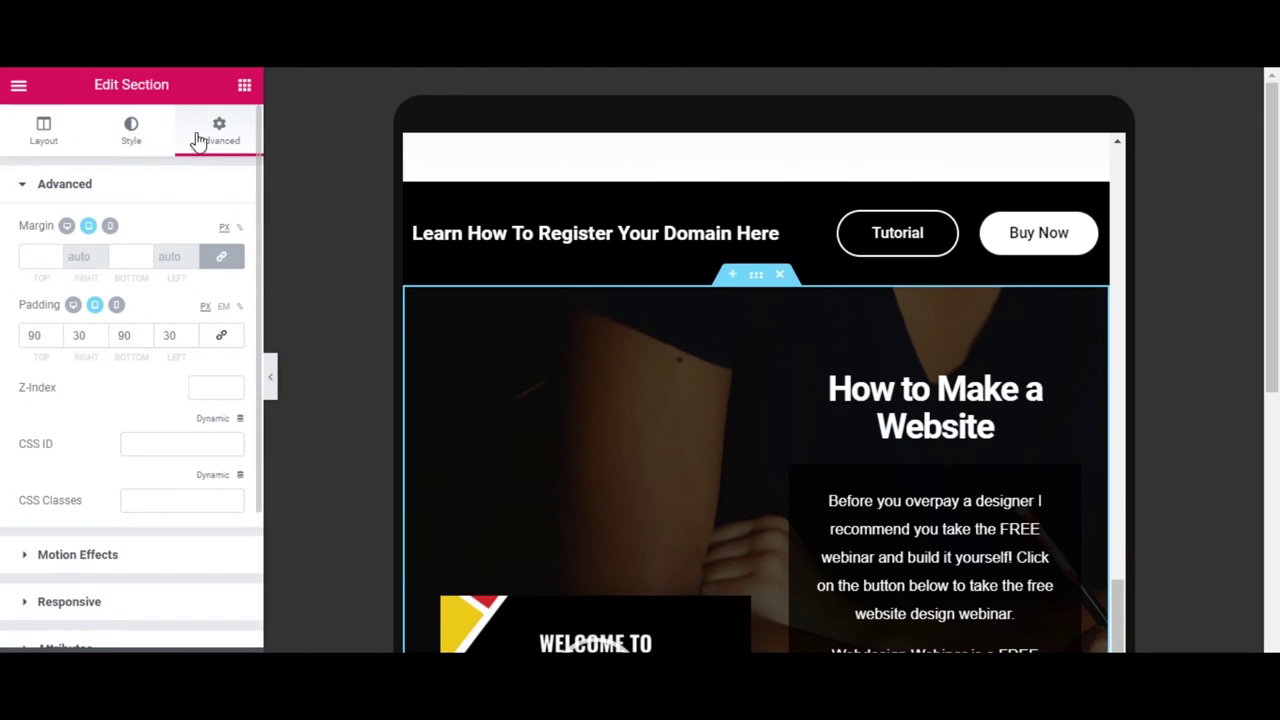
{"action": "scroll", "coordinate": [134, 411], "scroll_direction": "down", "scroll_amount": 1}
{"action": "left_click", "coordinate": [92, 509]}
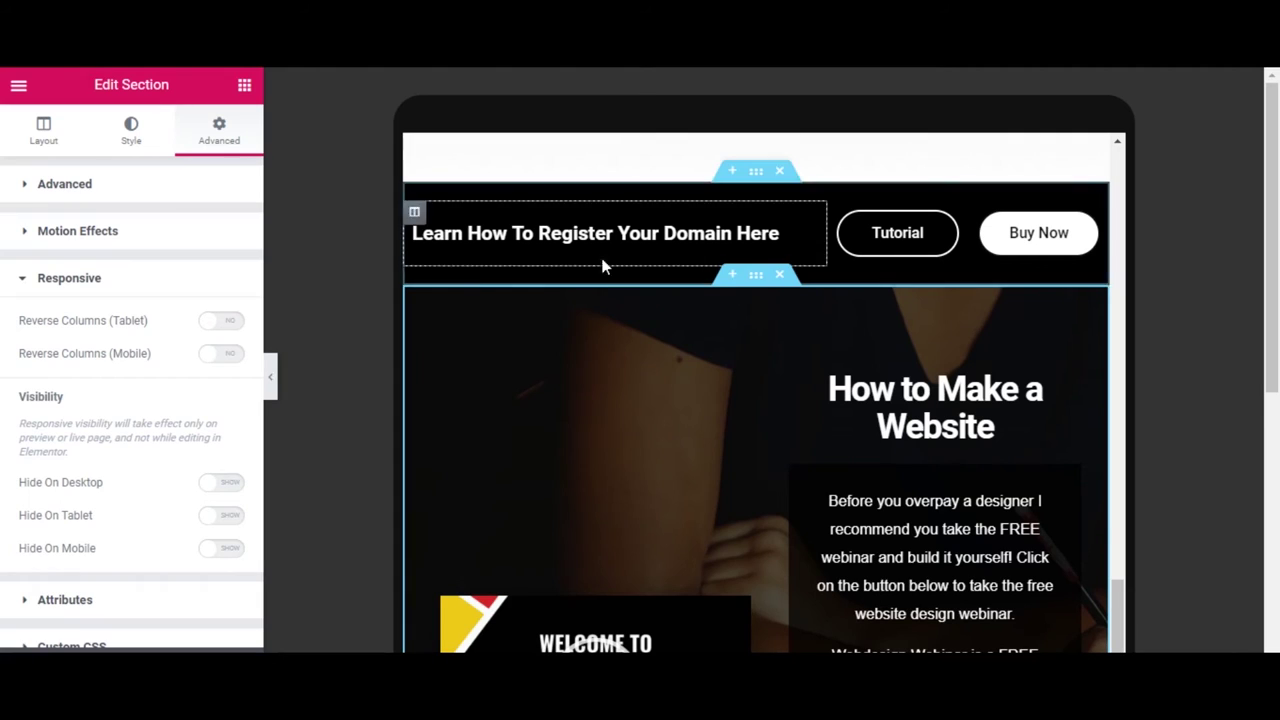
{"action": "left_click", "coordinate": [224, 322]}
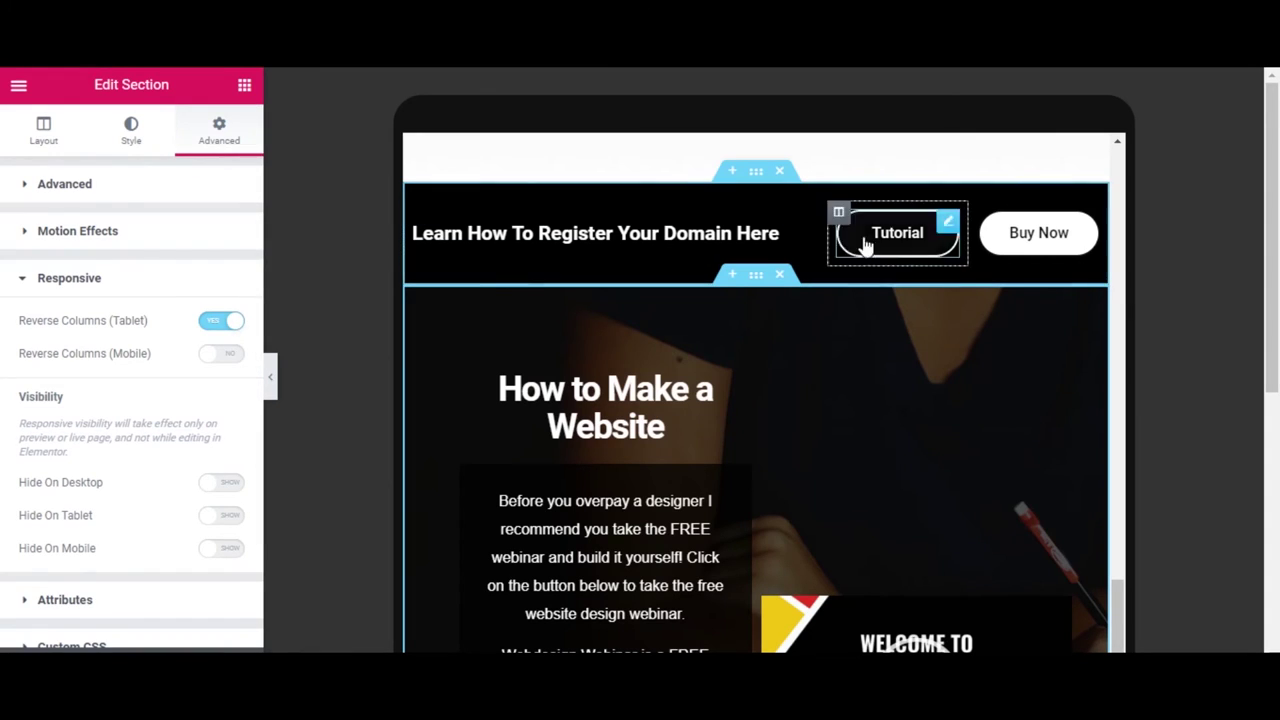
{"action": "left_click", "coordinate": [222, 321]}
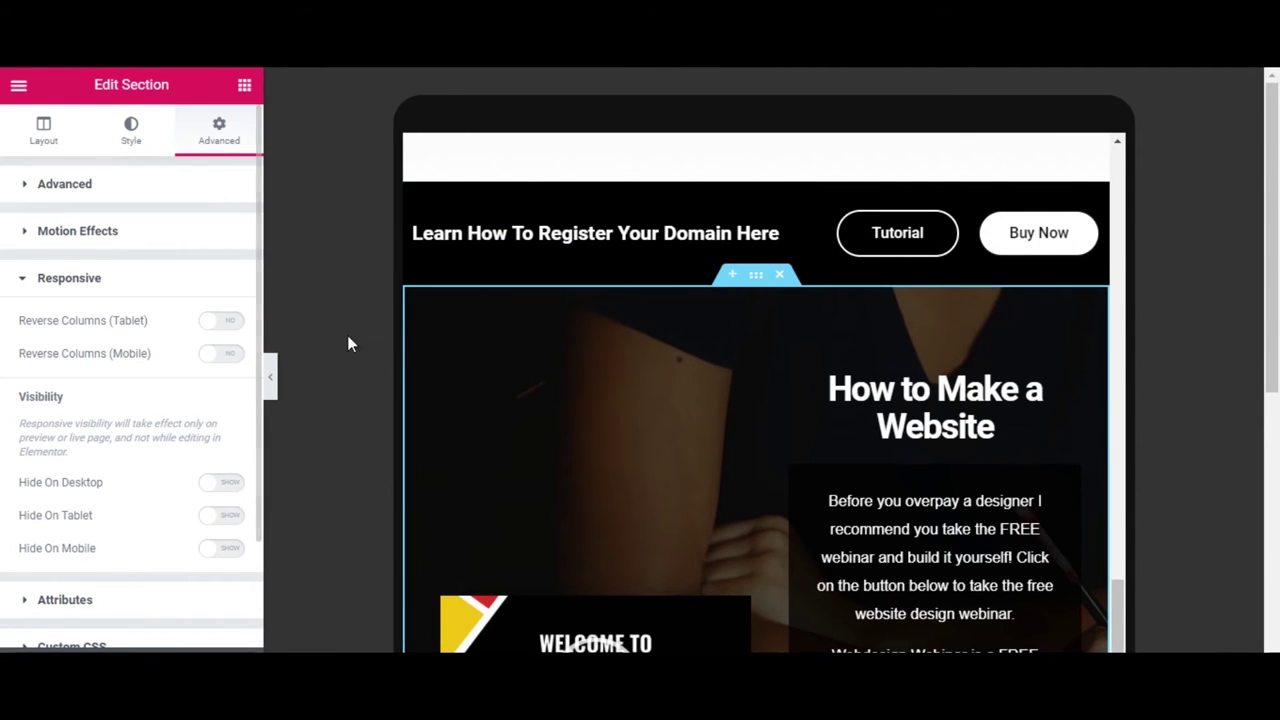
{"action": "left_click", "coordinate": [216, 331]}
{"action": "left_click", "coordinate": [216, 328]}
Set the tablet column width of the webinar video column to 100%
{"action": "scroll", "coordinate": [586, 371], "scroll_direction": "down", "scroll_amount": 3}
{"action": "left_click", "coordinate": [597, 403]}
{"action": "scroll", "coordinate": [597, 403], "scroll_direction": "up", "scroll_amount": 3}
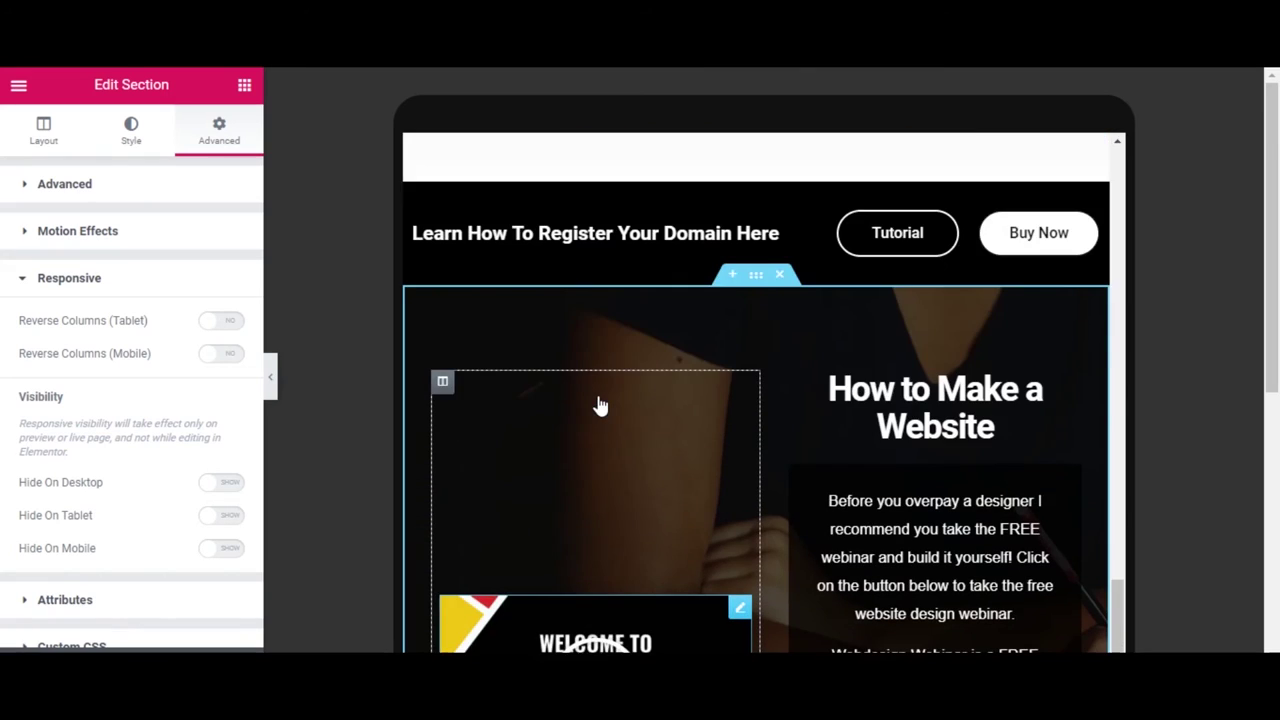
{"action": "scroll", "coordinate": [597, 405], "scroll_direction": "down", "scroll_amount": 4}
{"action": "scroll", "coordinate": [598, 403], "scroll_direction": "up", "scroll_amount": 3}
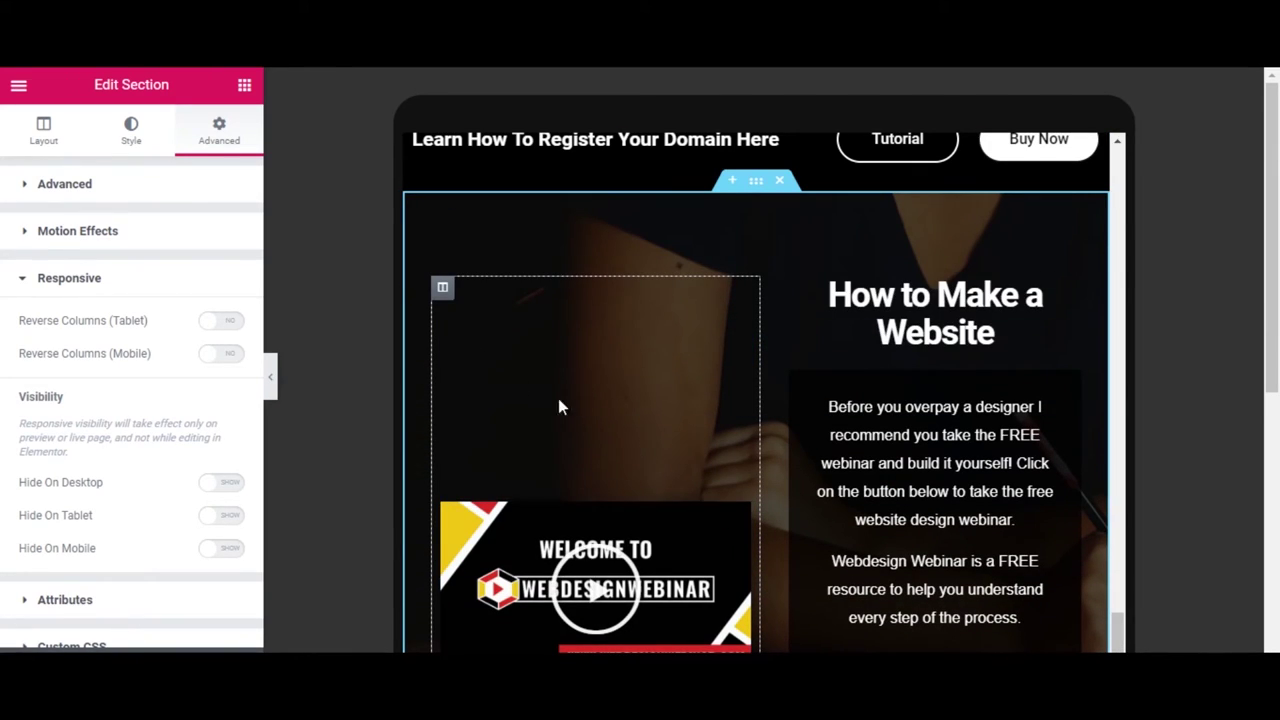
{"action": "left_click", "coordinate": [443, 288]}
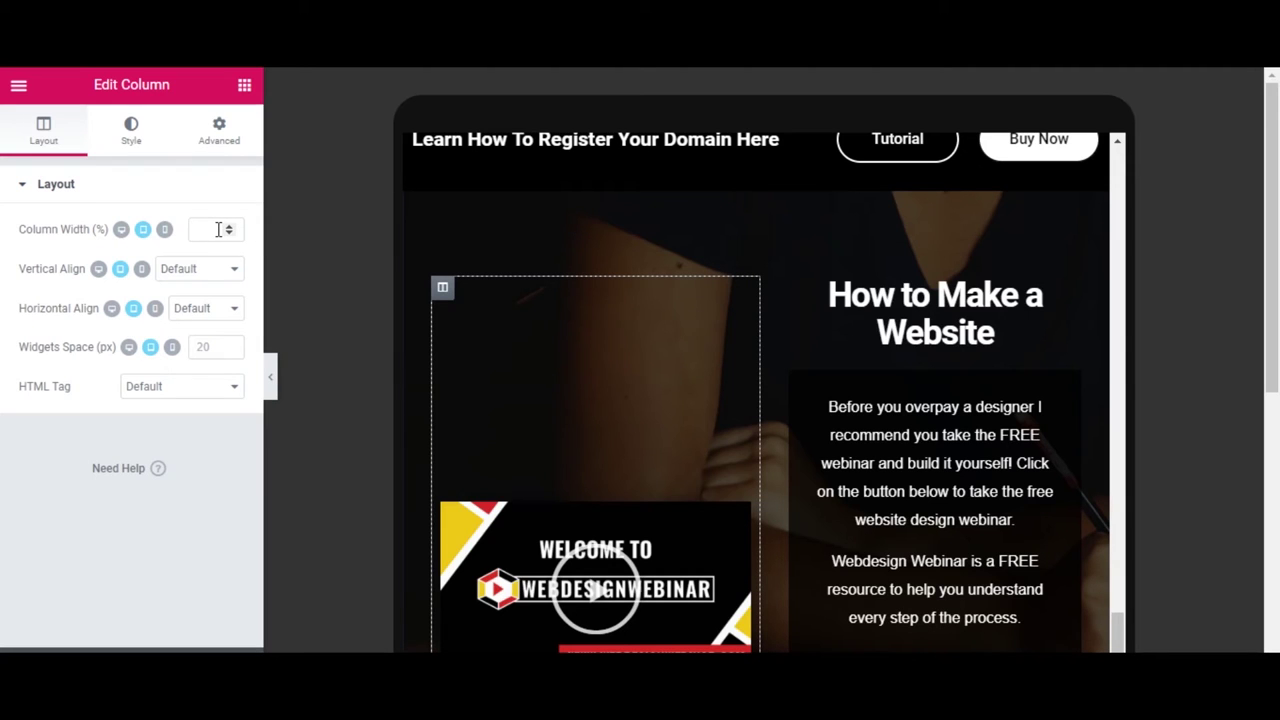
{"action": "type", "text": "00"}
{"action": "scroll", "coordinate": [804, 259], "scroll_direction": "up", "scroll_amount": 3}
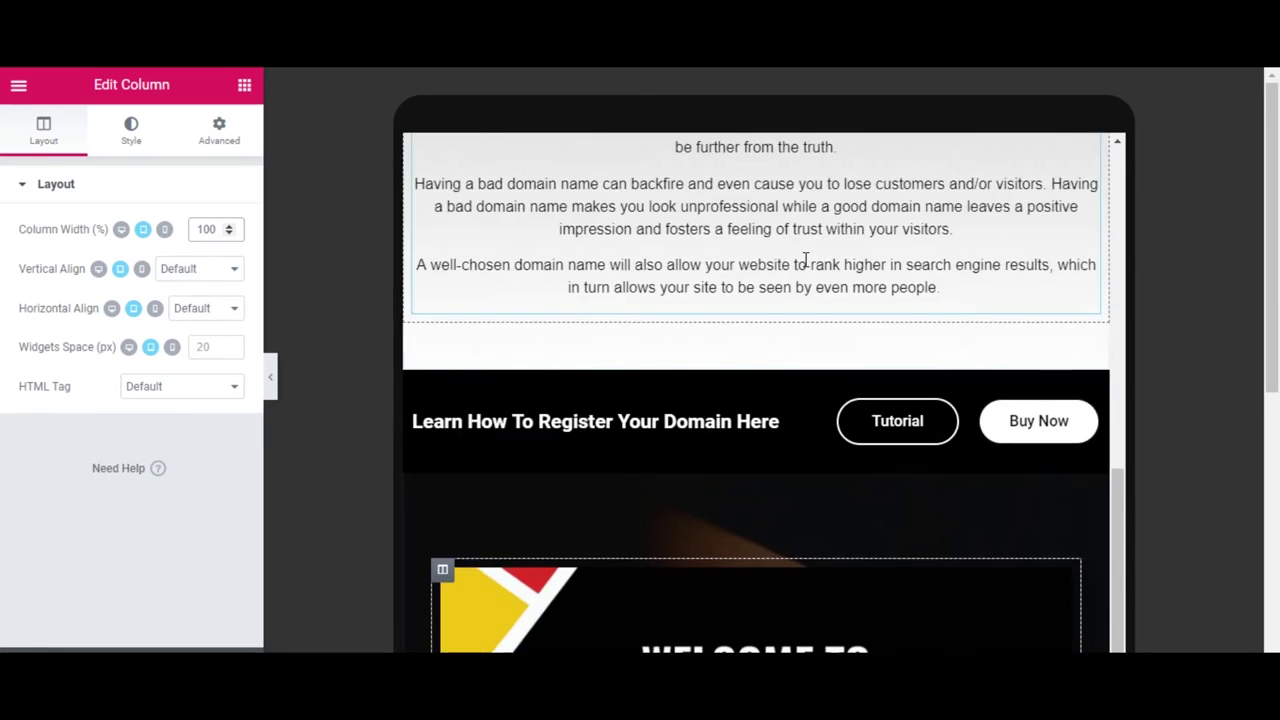
Set the tablet column width of the "How to Make a Website" text column to 100%
{"action": "scroll", "coordinate": [806, 265], "scroll_direction": "down", "scroll_amount": 7}
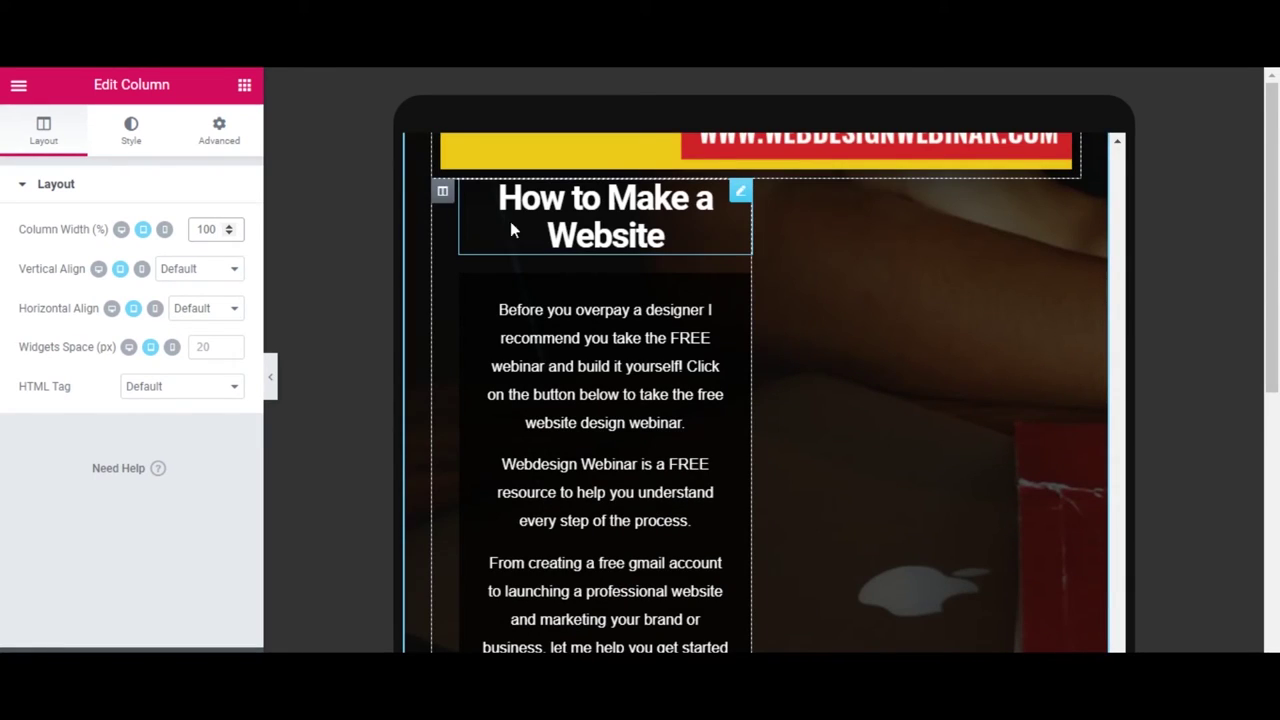
{"action": "left_click", "coordinate": [219, 130]}
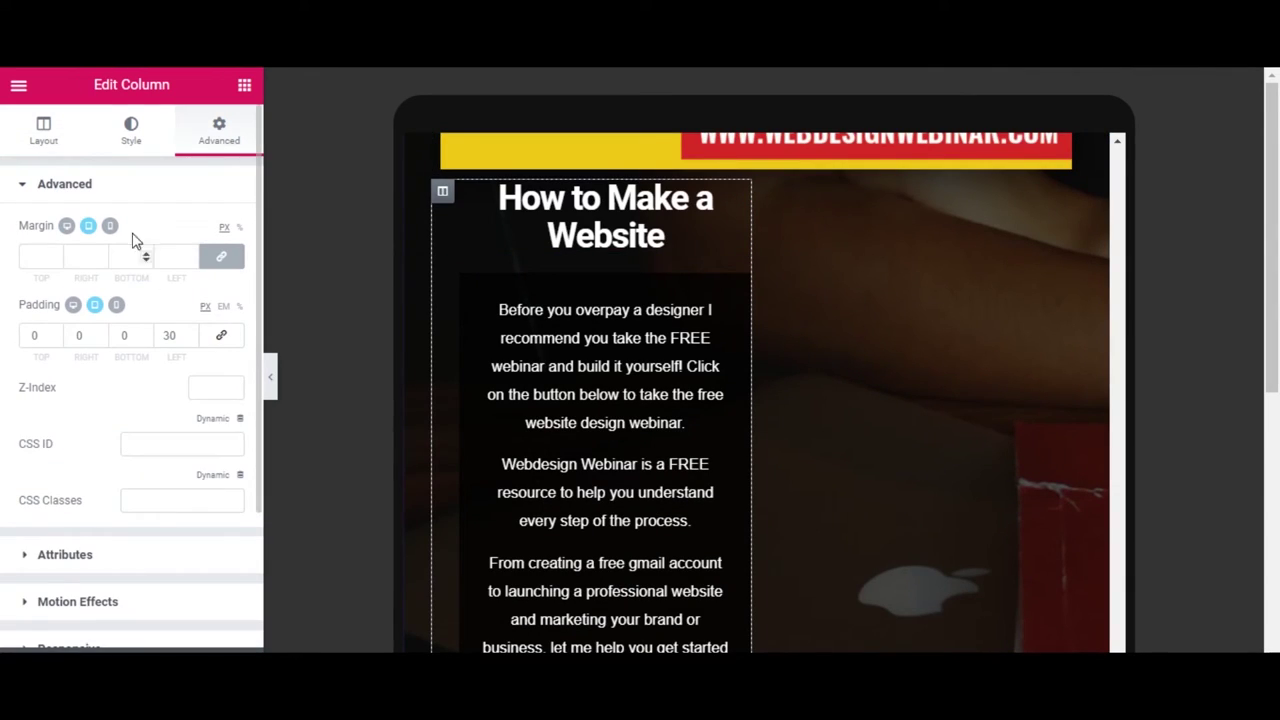
{"action": "left_click", "coordinate": [45, 138]}
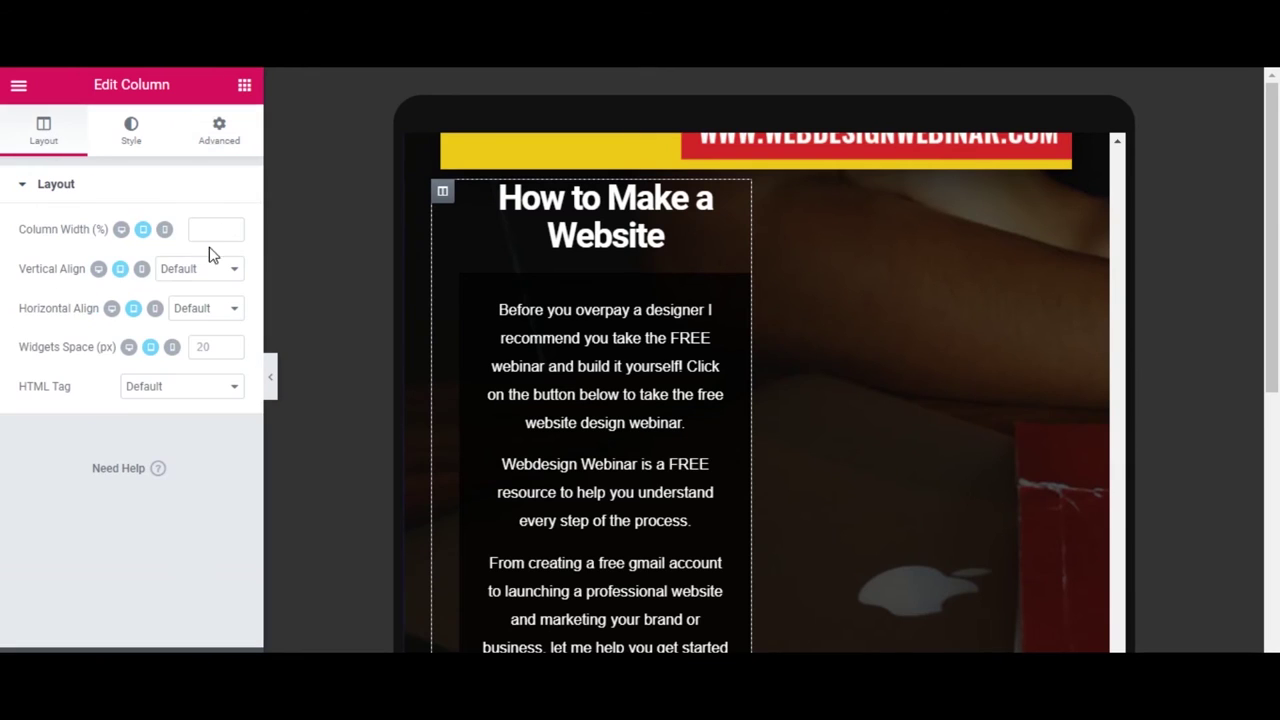
{"action": "type", "text": "100"}
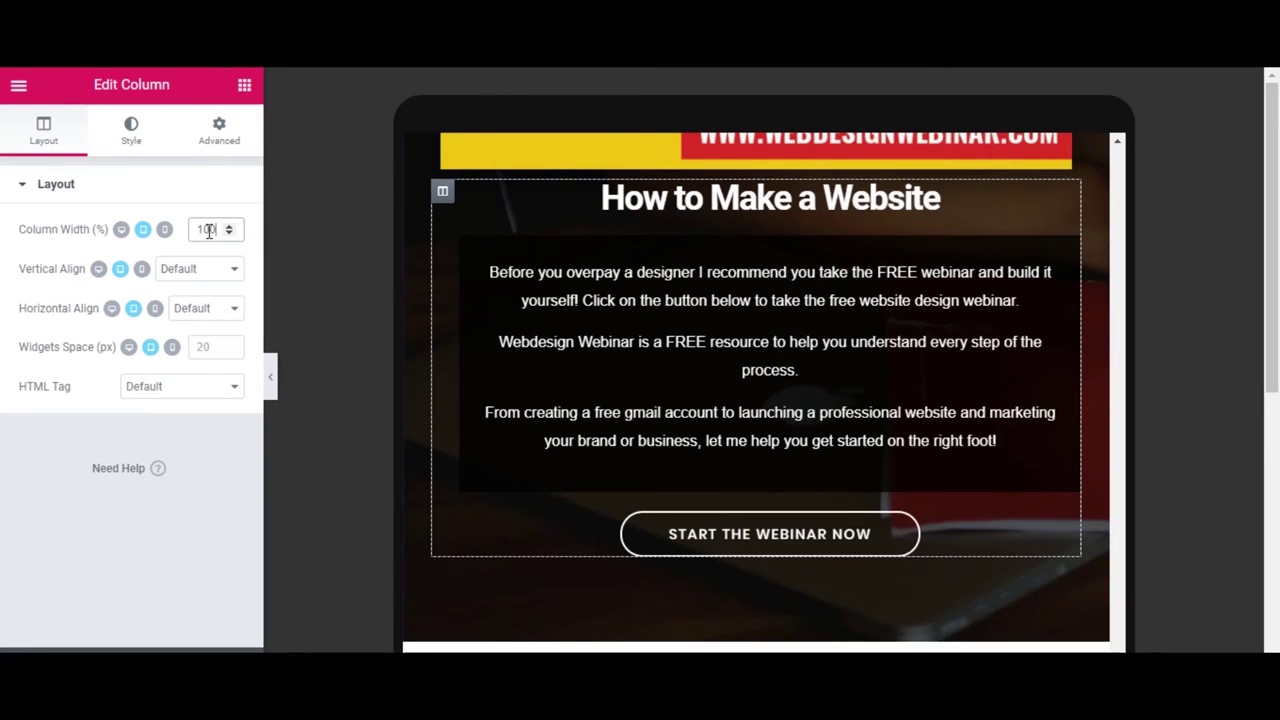
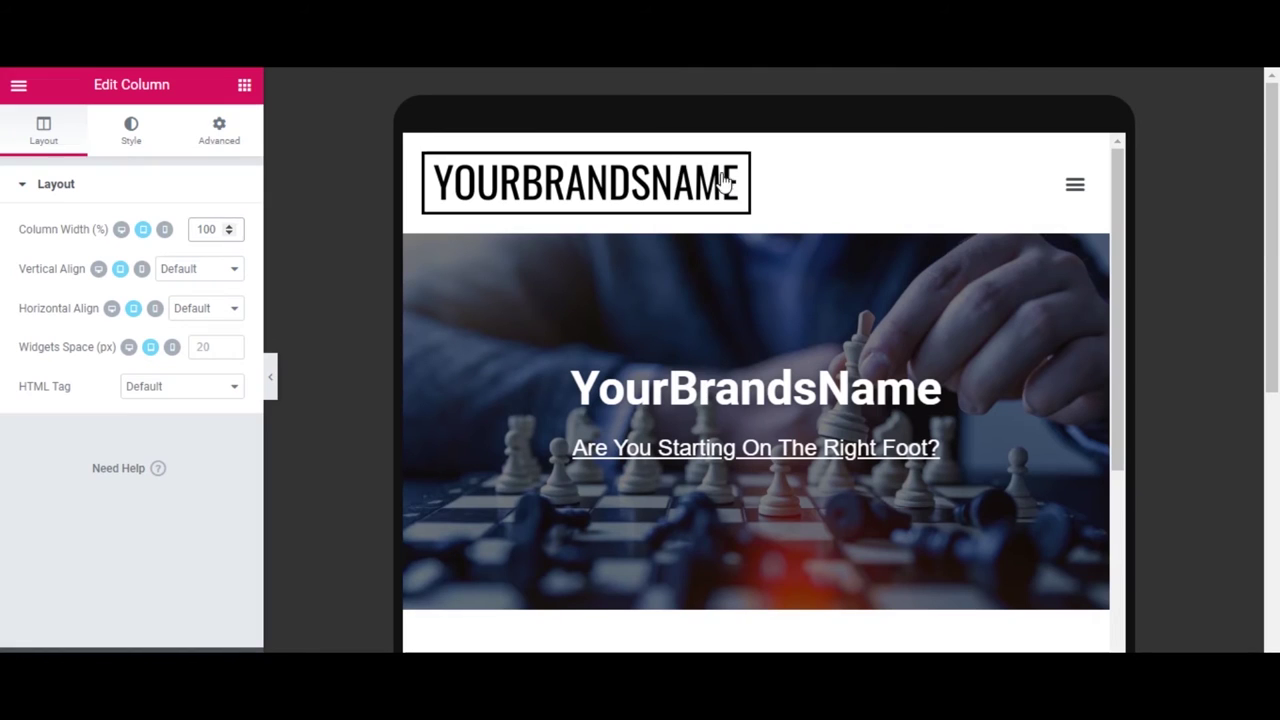
Review the whole tablet layout from the header to the "How to Make a Website" section
{"action": "scroll", "coordinate": [994, 355], "scroll_direction": "down", "scroll_amount": 4}
{"action": "scroll", "coordinate": [994, 355], "scroll_direction": "down", "scroll_amount": 6}
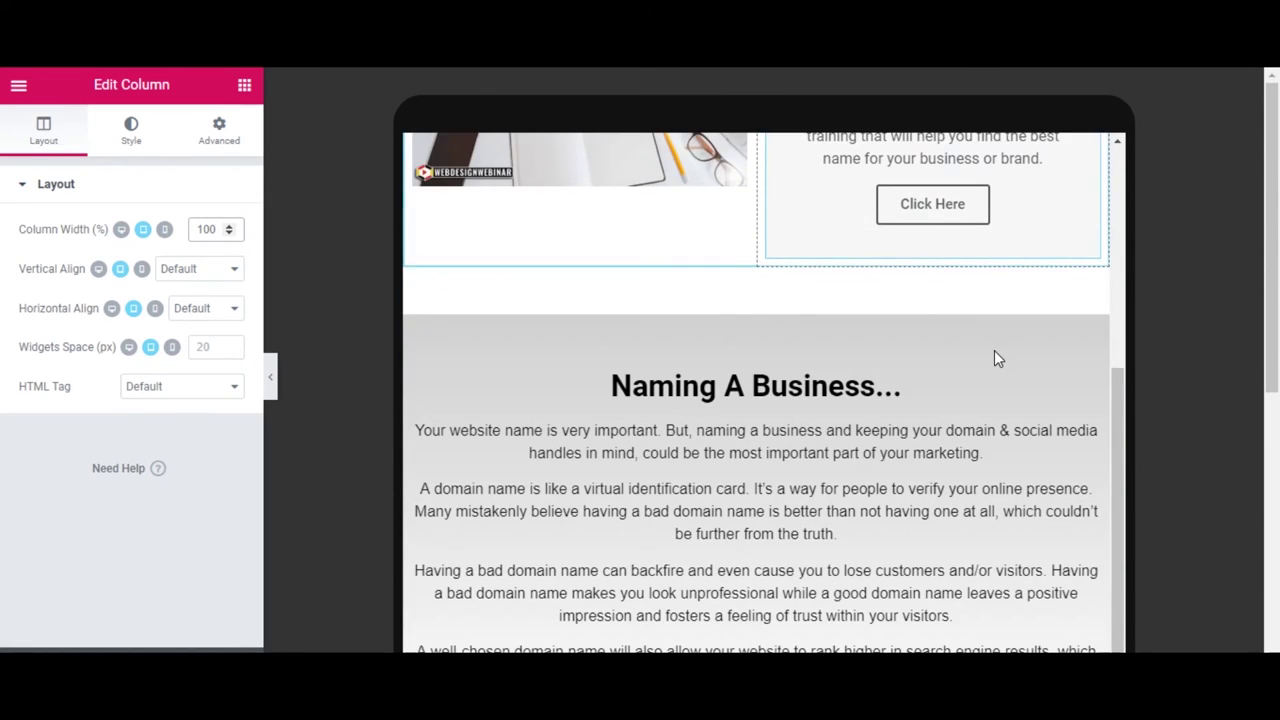
{"action": "scroll", "coordinate": [994, 355], "scroll_direction": "down", "scroll_amount": 4}
{"action": "scroll", "coordinate": [994, 358], "scroll_direction": "up", "scroll_amount": 2}
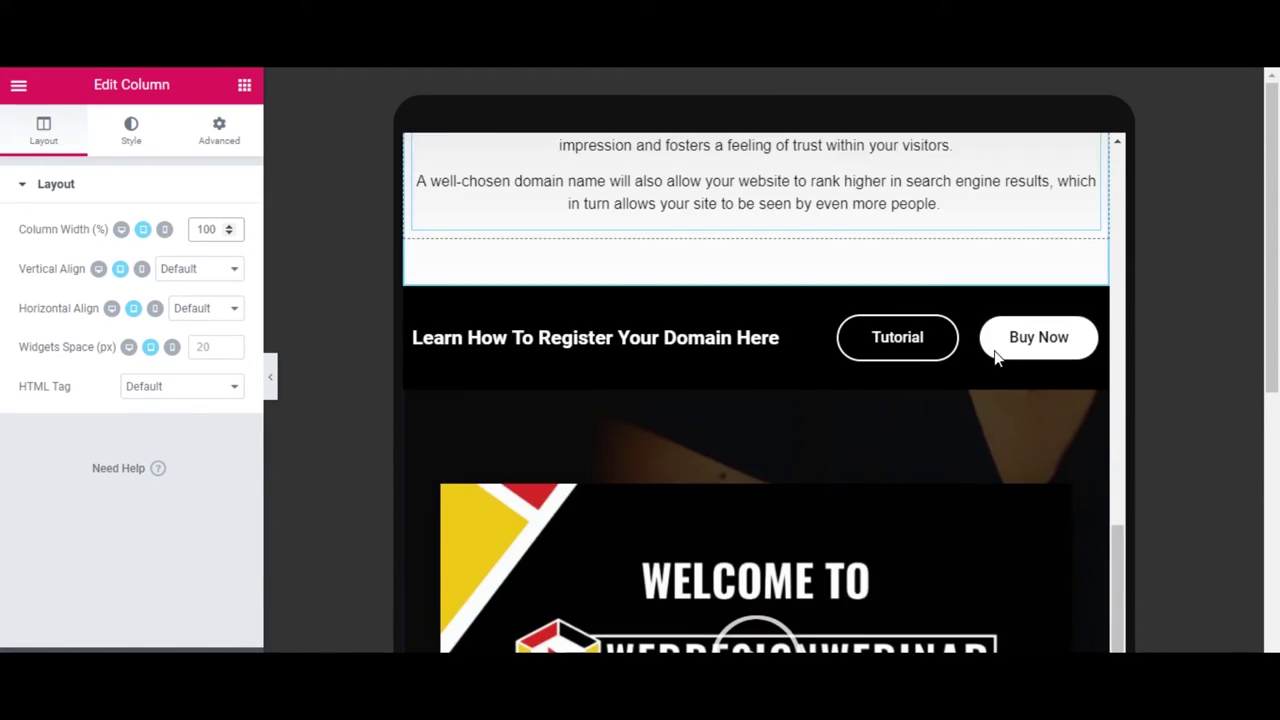
{"action": "scroll", "coordinate": [994, 358], "scroll_direction": "down", "scroll_amount": 5}
{"action": "scroll", "coordinate": [994, 350], "scroll_direction": "up", "scroll_amount": 3}
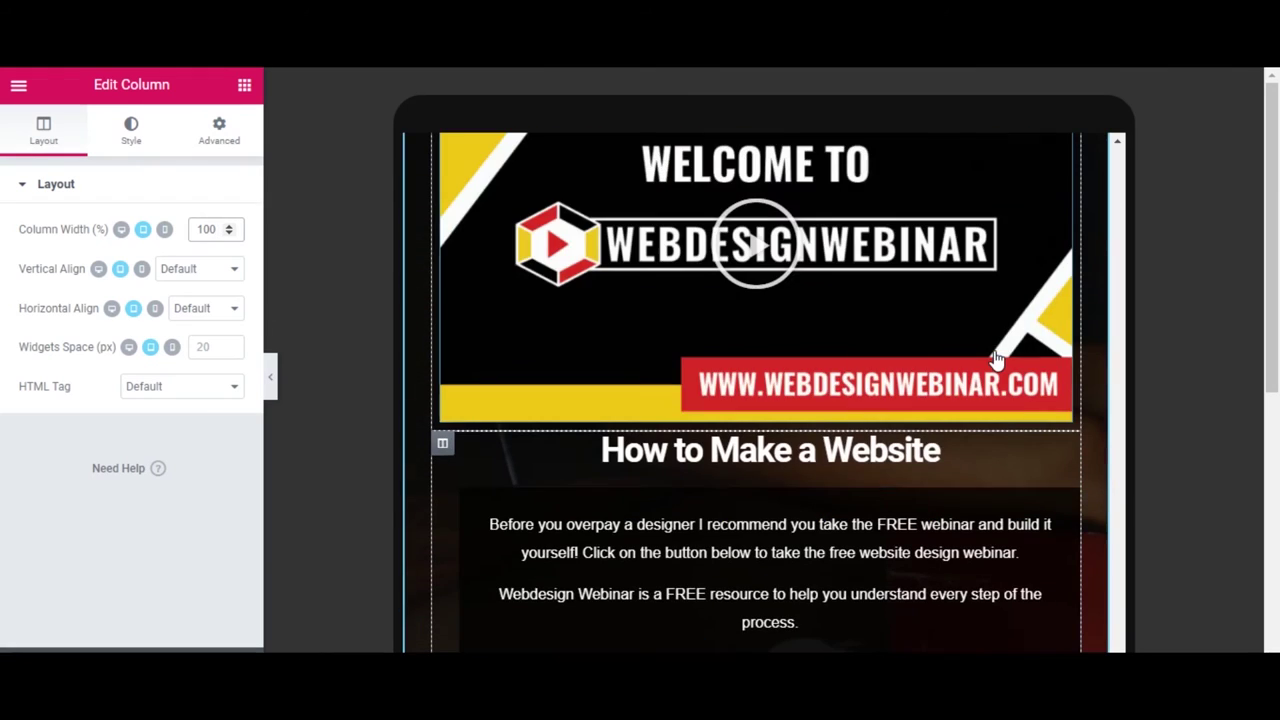
{"action": "scroll", "coordinate": [990, 357], "scroll_direction": "up", "scroll_amount": 5}
{"action": "scroll", "coordinate": [988, 350], "scroll_direction": "up", "scroll_amount": 6}
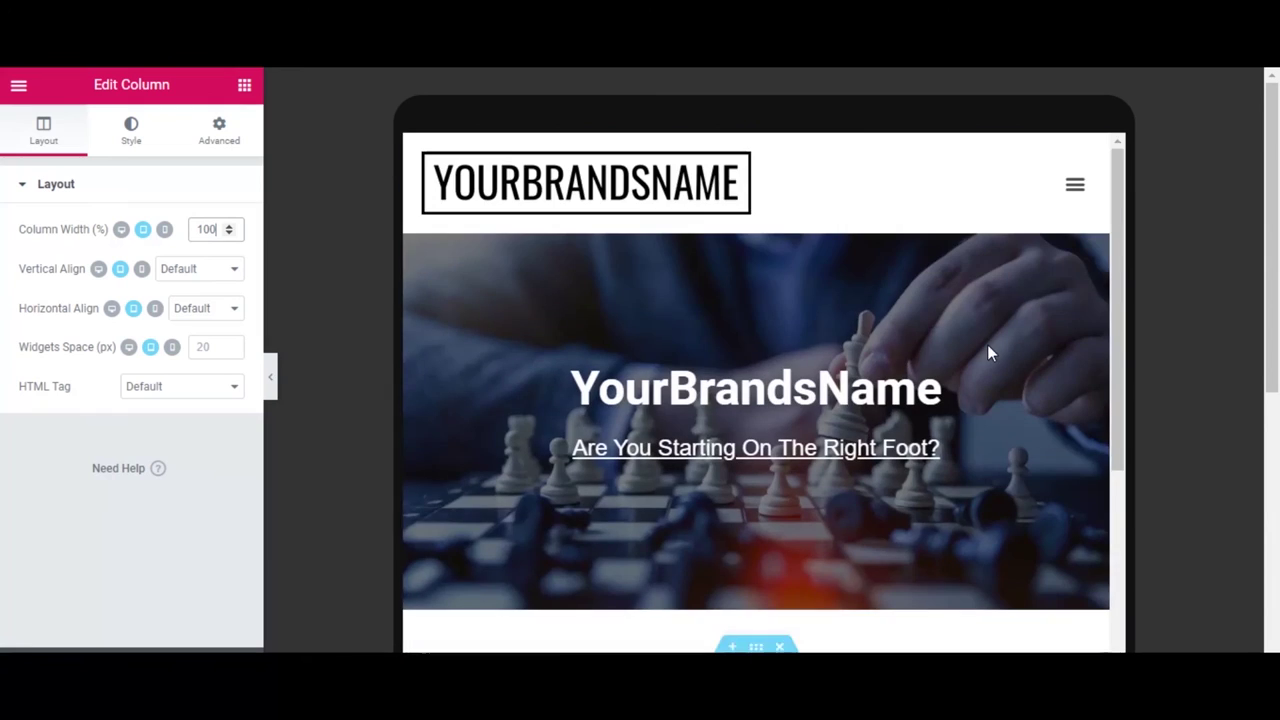
{"action": "scroll", "coordinate": [988, 350], "scroll_direction": "down", "scroll_amount": 14}
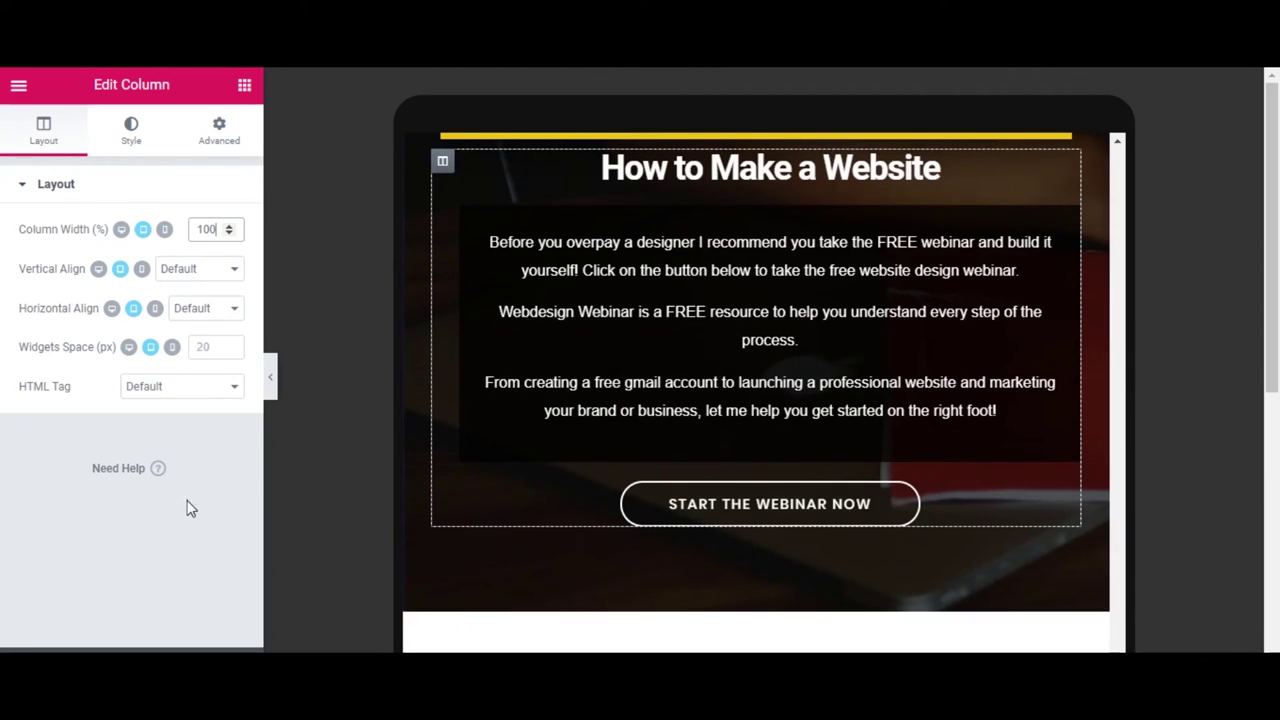
Switch the preview to Mobile (360px) and review the page up to the header
{"action": "left_click", "coordinate": [108, 645]}
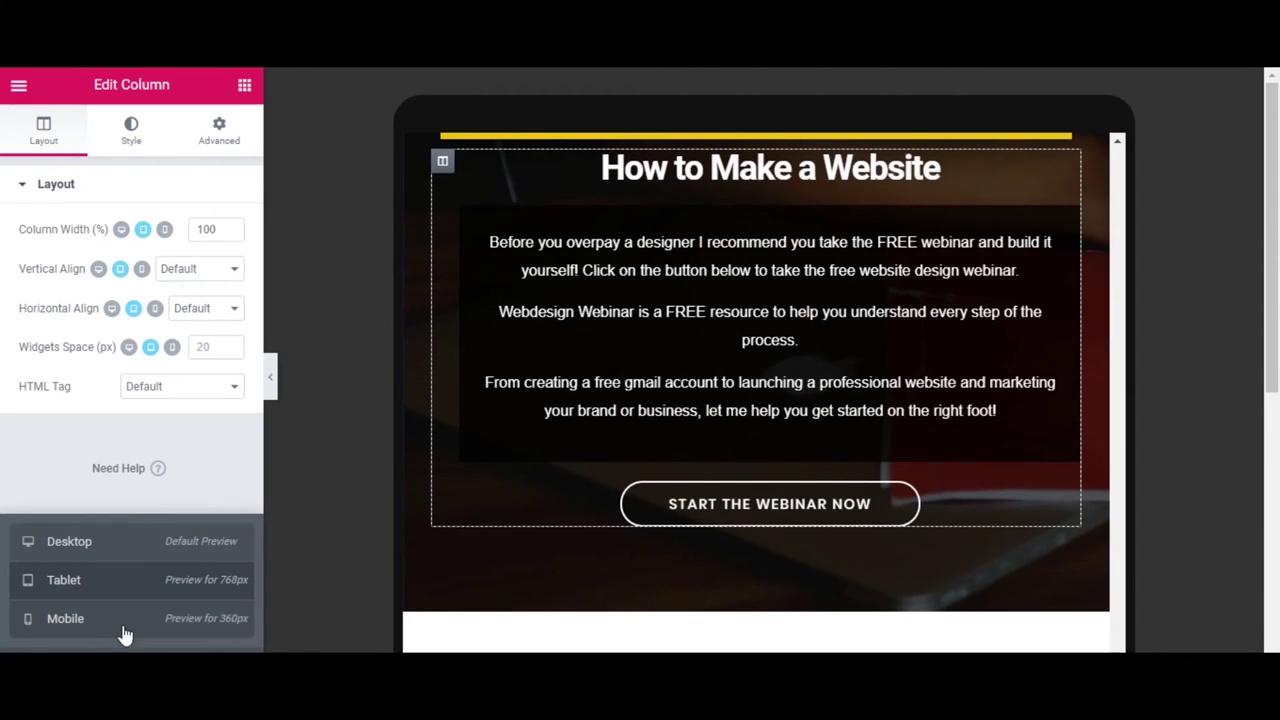
{"action": "left_click", "coordinate": [158, 622]}
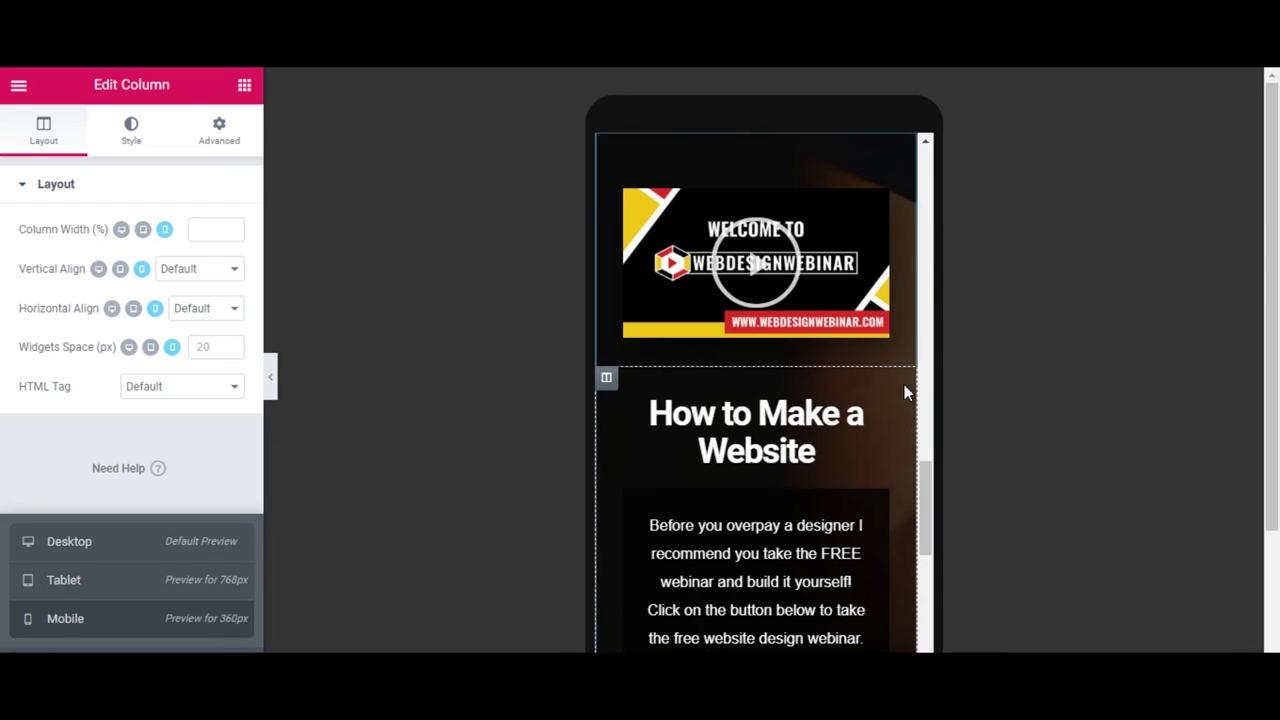
{"action": "scroll", "coordinate": [831, 426], "scroll_direction": "down", "scroll_amount": 10}
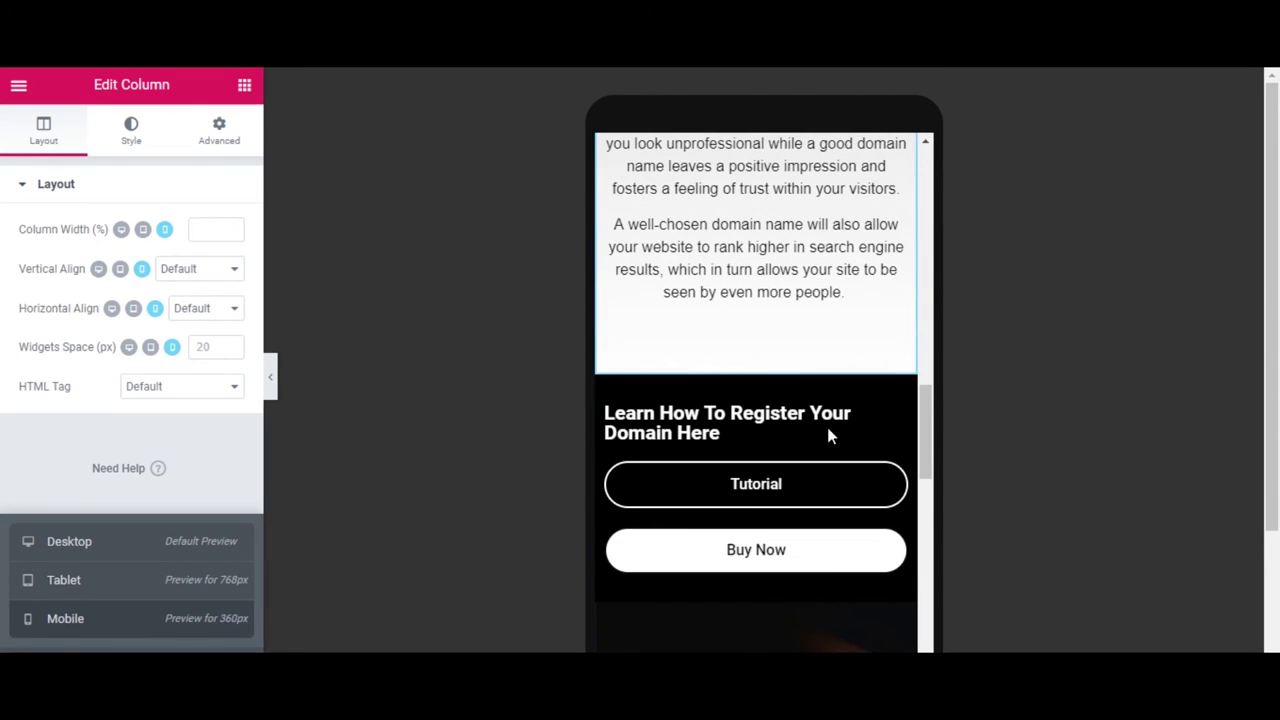
{"action": "scroll", "coordinate": [827, 435], "scroll_direction": "up", "scroll_amount": 10}
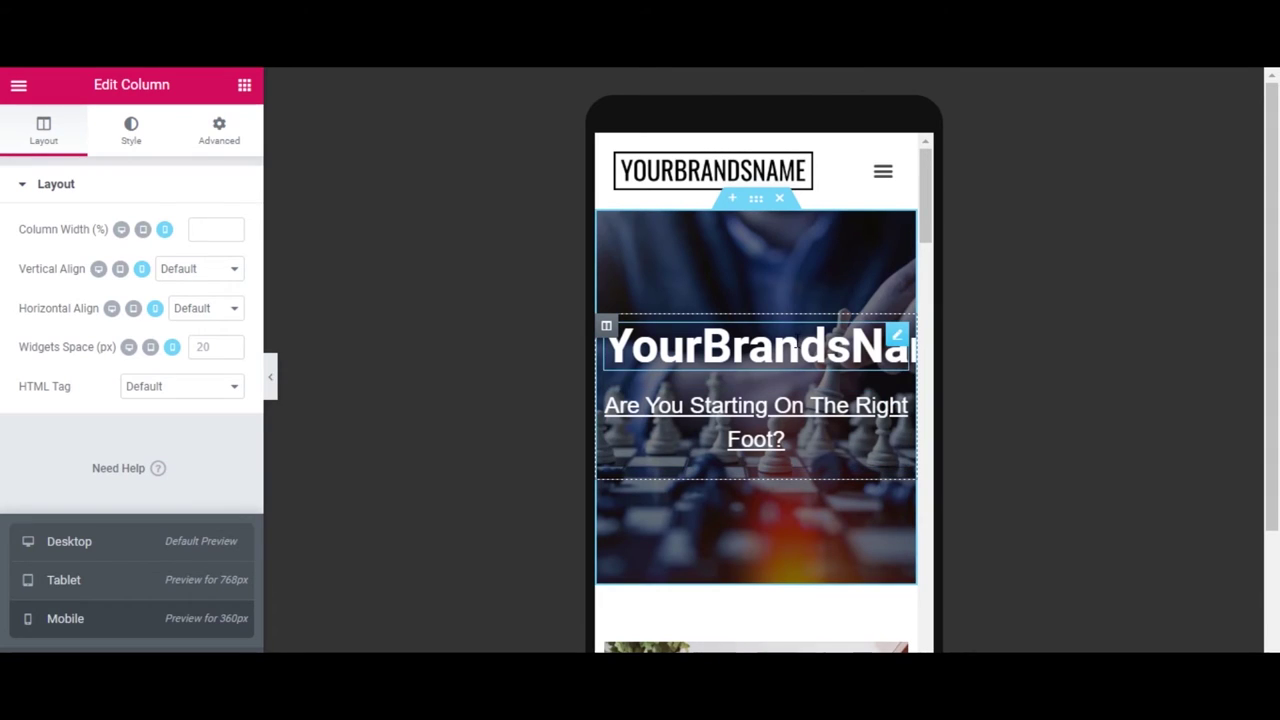
Set the mobile font size of the "YourBrandsName" hero heading to 33 px
{"action": "left_click", "coordinate": [896, 334]}
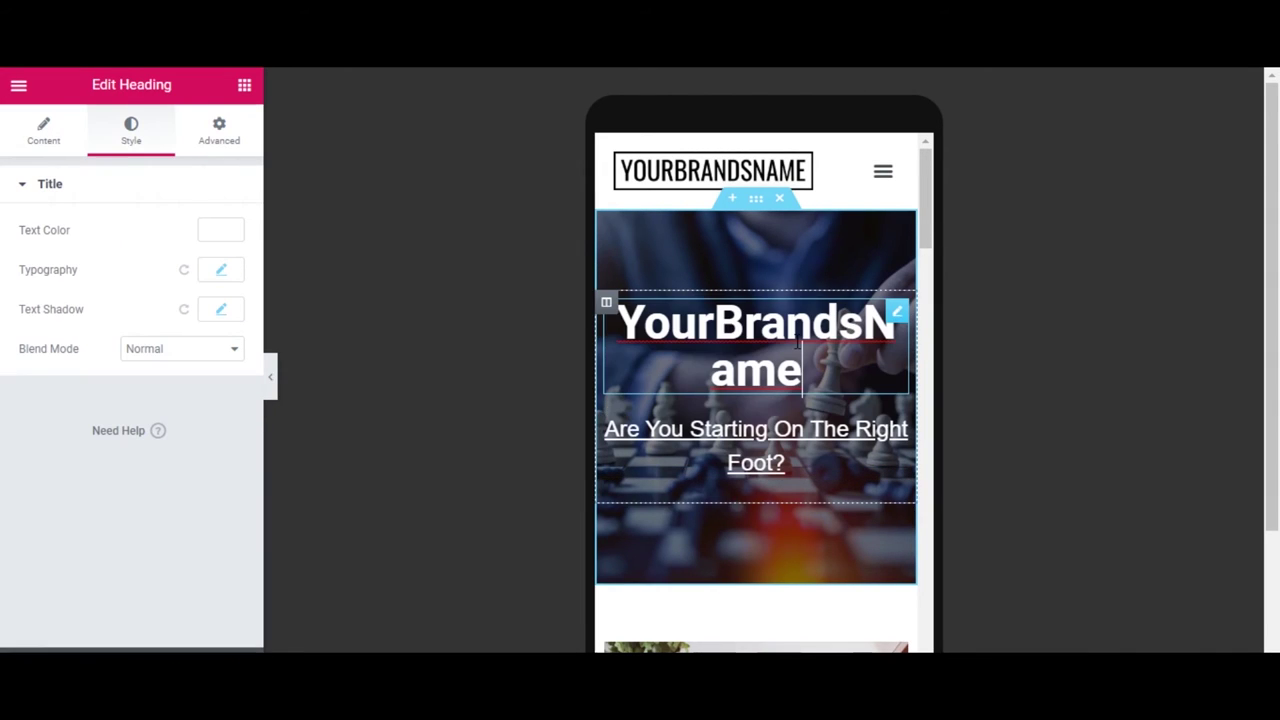
{"action": "left_click", "coordinate": [238, 278]}
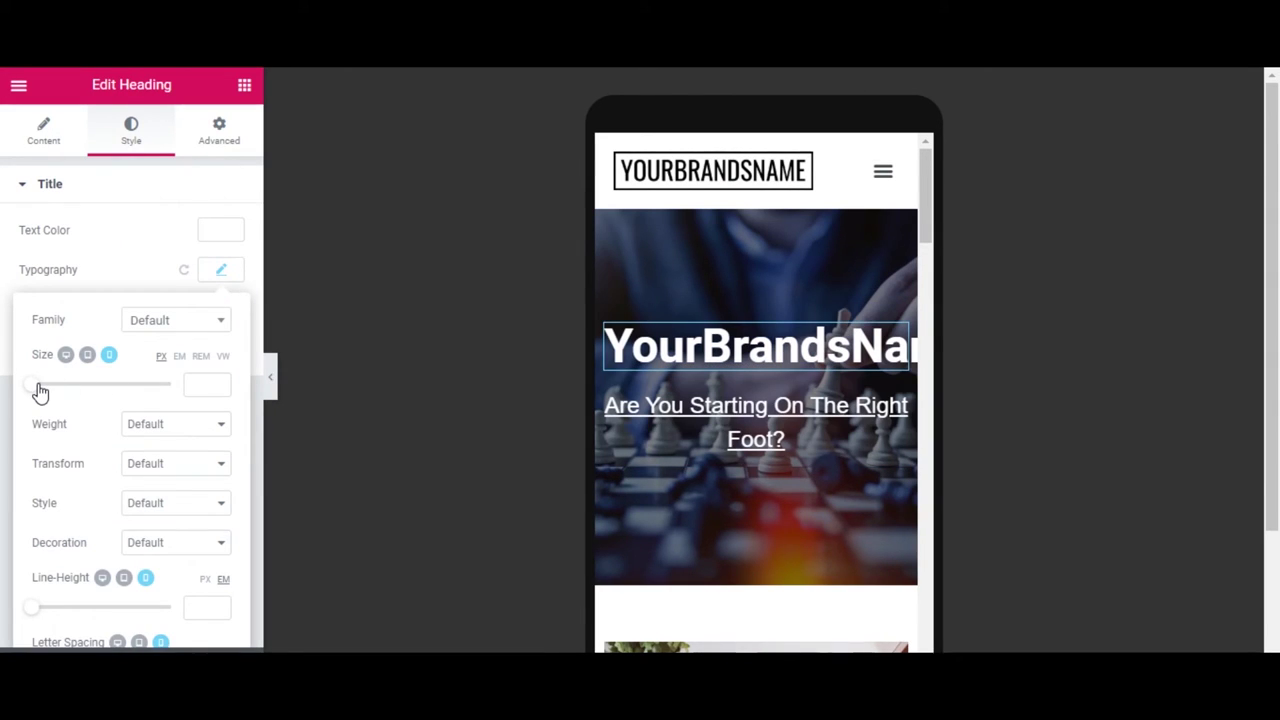
{"action": "left_click_drag", "start_coordinate": [39, 397], "coordinate": [63, 399]}
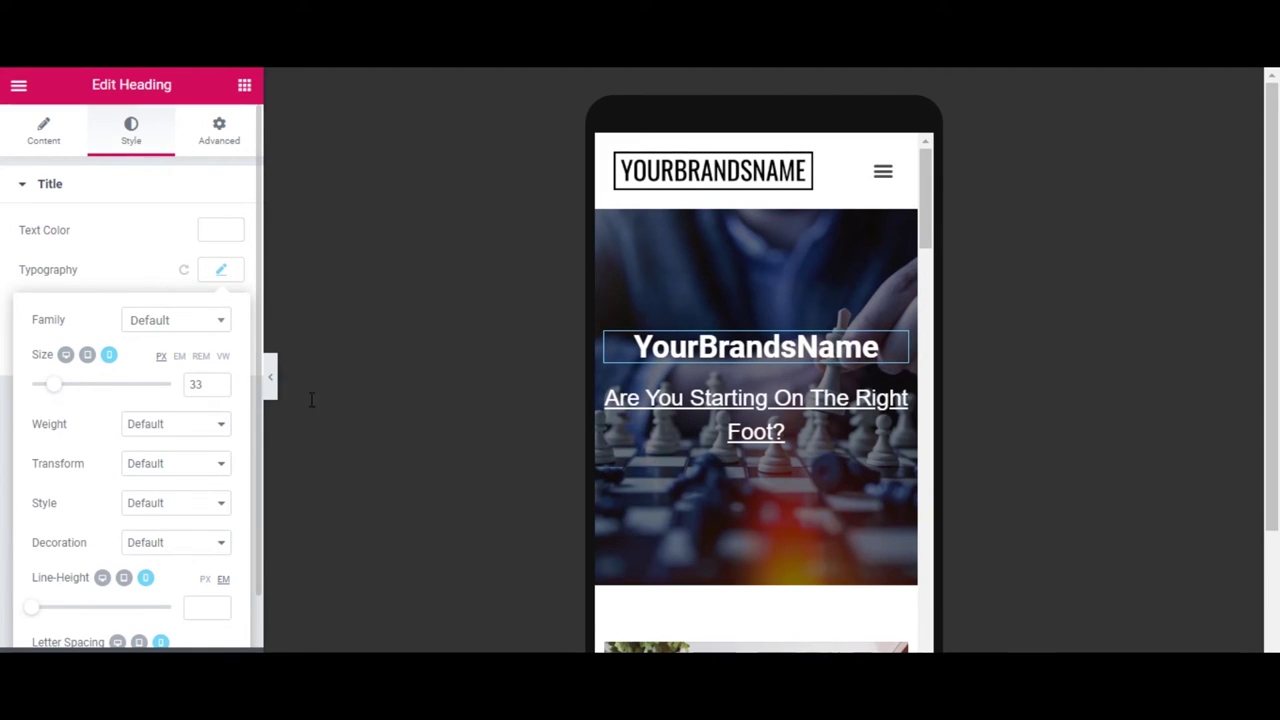
Set the mobile font size of the "Are You Starting On The Right Foot?" text to 16 px
{"action": "left_click", "coordinate": [810, 431]}
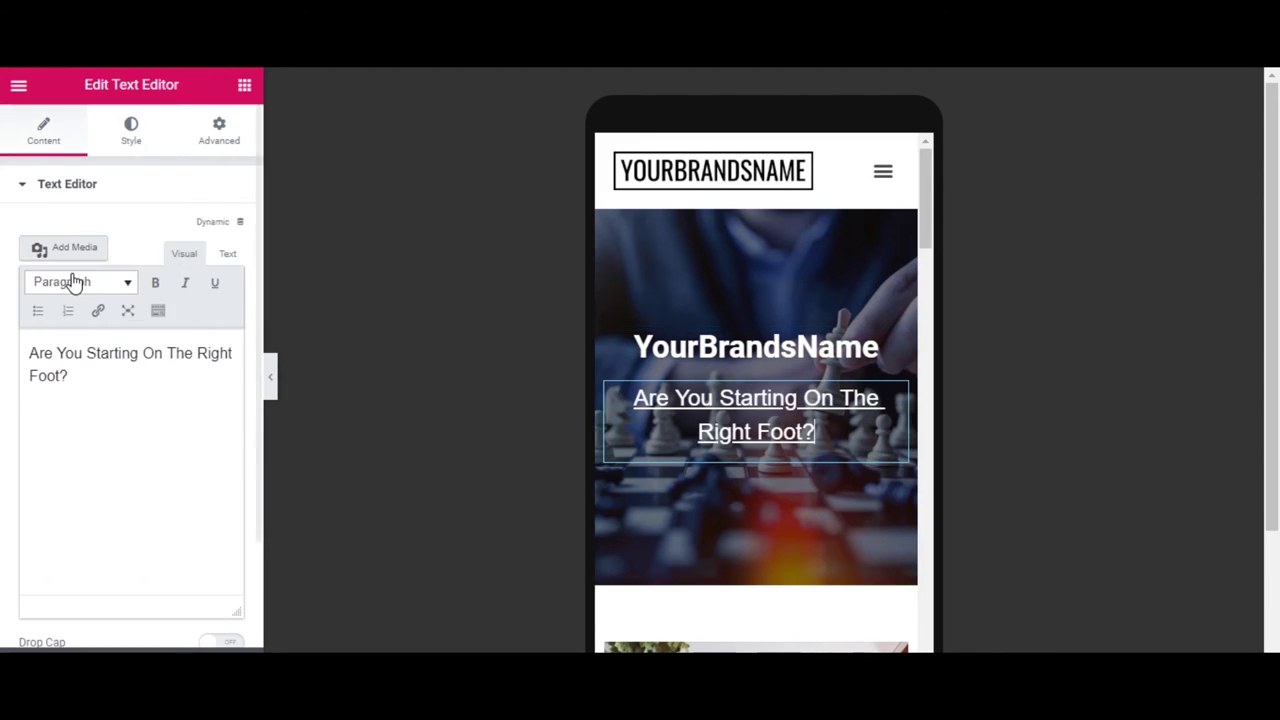
{"action": "left_click", "coordinate": [150, 131]}
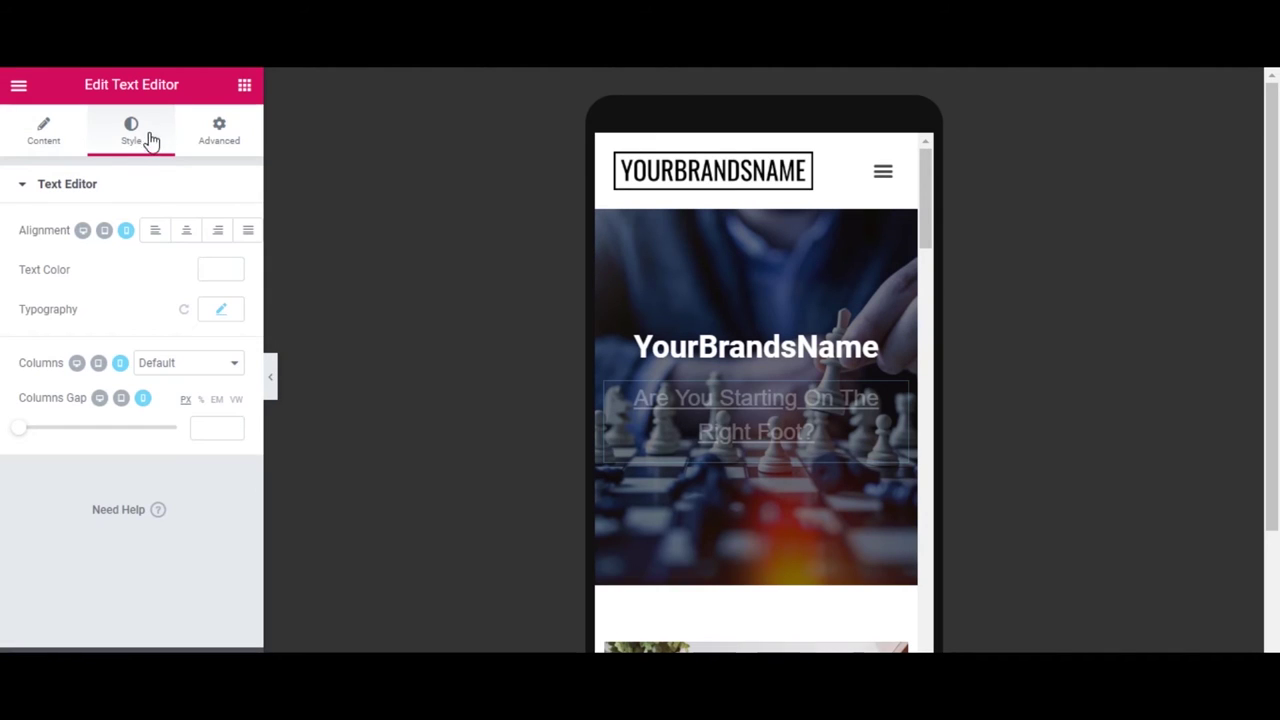
{"action": "left_click", "coordinate": [222, 312]}
{"action": "left_click_drag", "start_coordinate": [36, 437], "coordinate": [46, 437]}
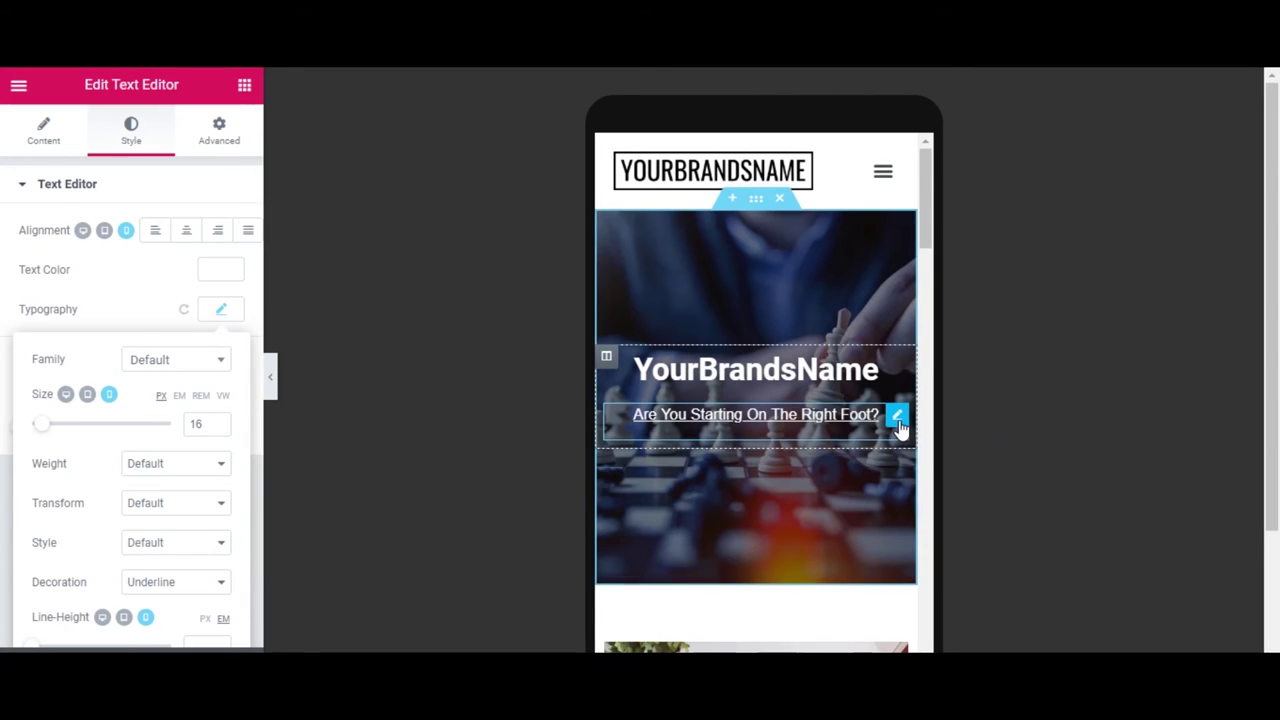
Set the mobile title font size of the "How To Name Your Brand" call to action to 21 px
{"action": "scroll", "coordinate": [860, 415], "scroll_direction": "down", "scroll_amount": 4}
{"action": "scroll", "coordinate": [840, 414], "scroll_direction": "down", "scroll_amount": 6}
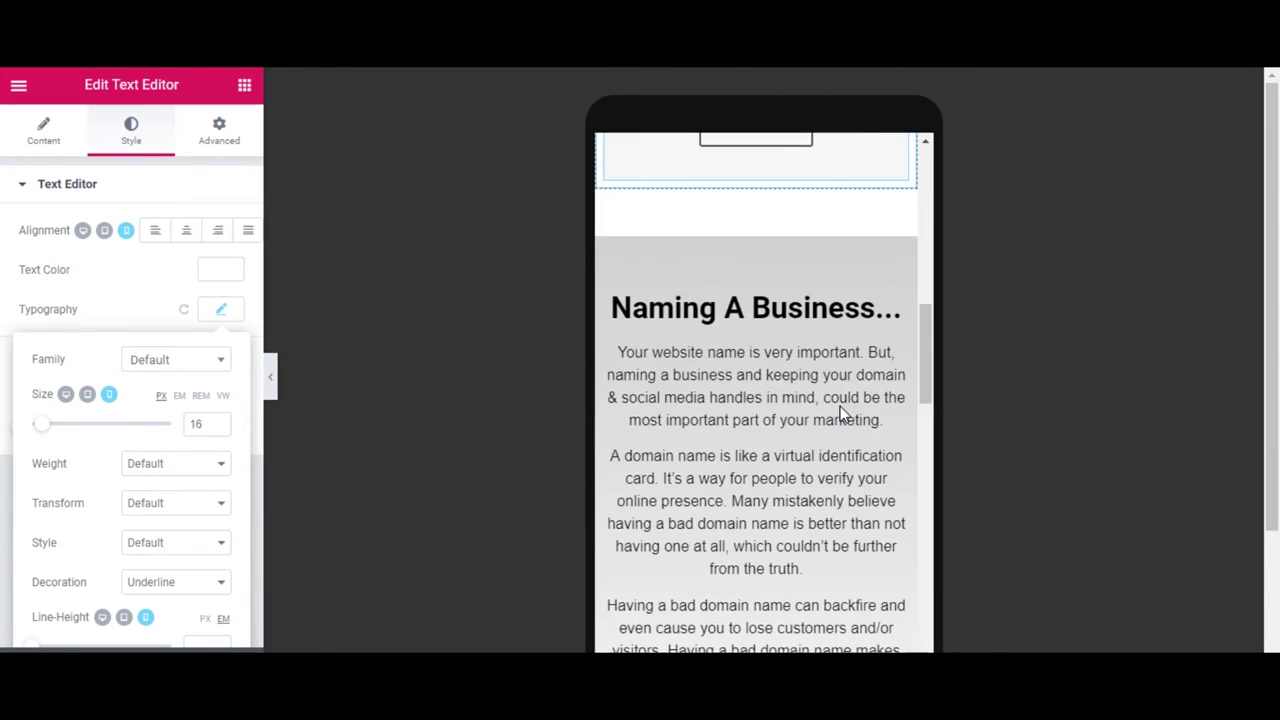
{"action": "scroll", "coordinate": [840, 410], "scroll_direction": "up", "scroll_amount": 4}
{"action": "left_click", "coordinate": [749, 305]}
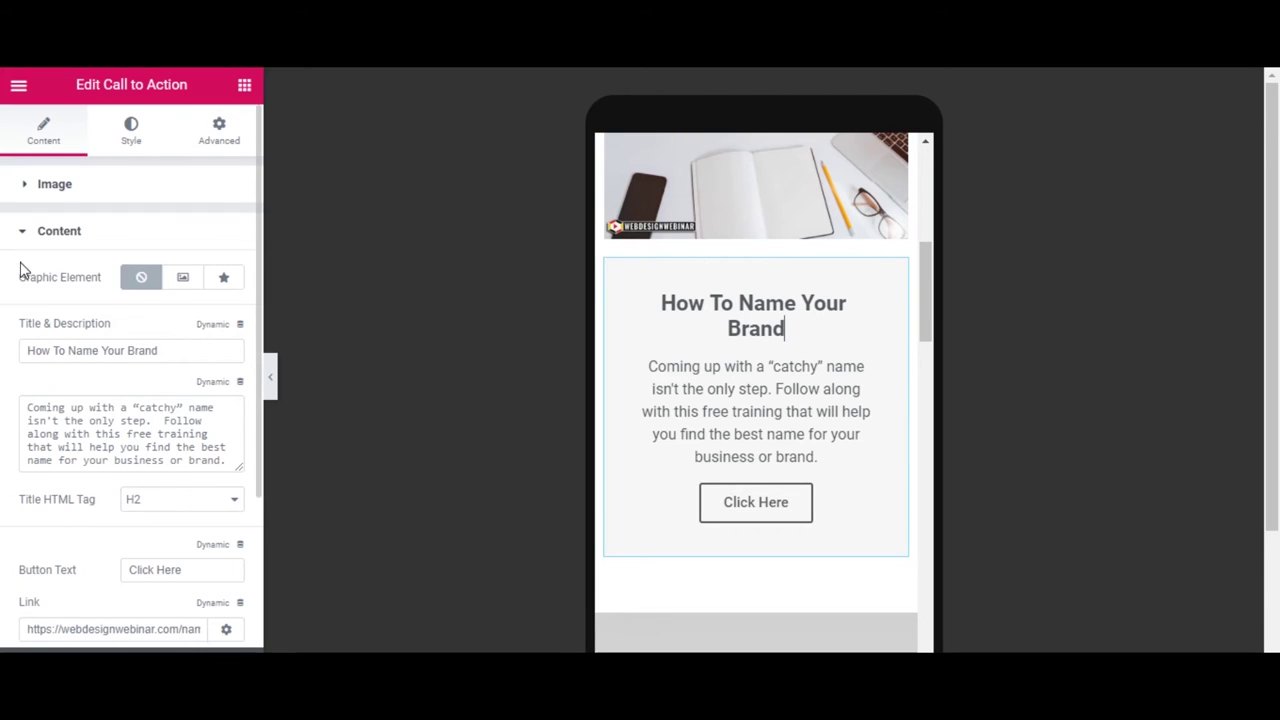
{"action": "left_click", "coordinate": [132, 135]}
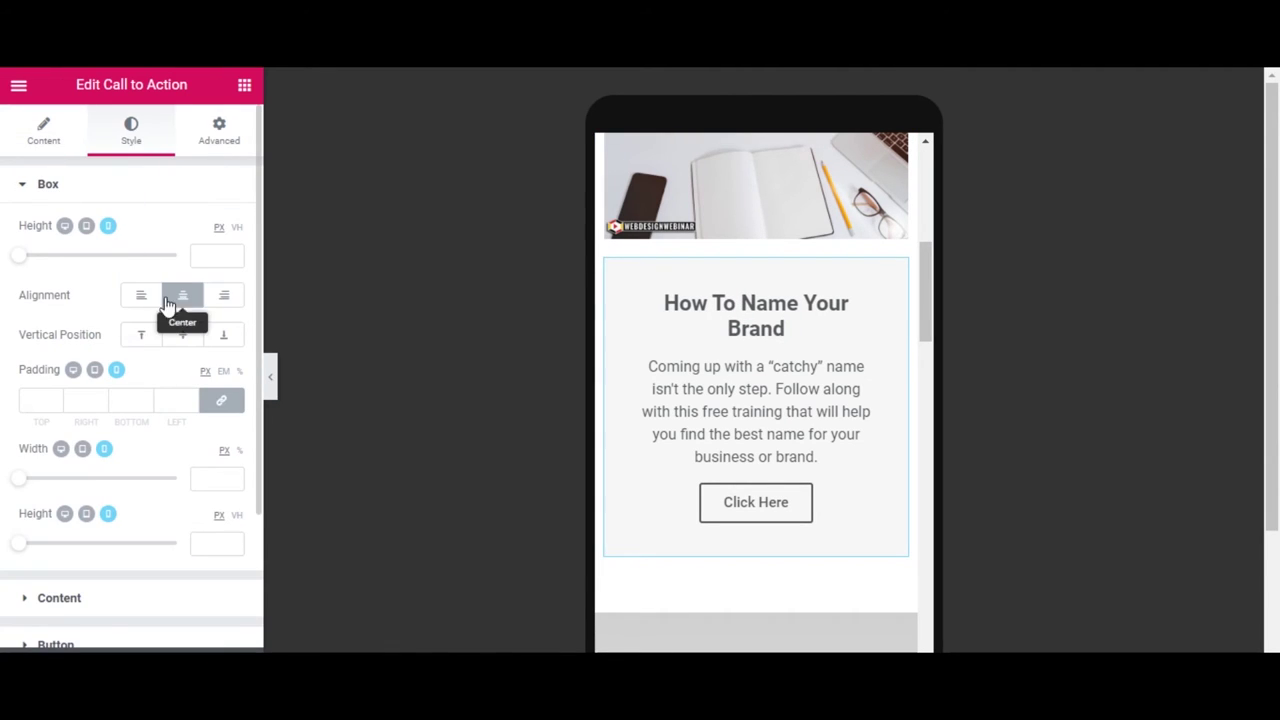
{"action": "scroll", "coordinate": [202, 422], "scroll_direction": "down", "scroll_amount": 1}
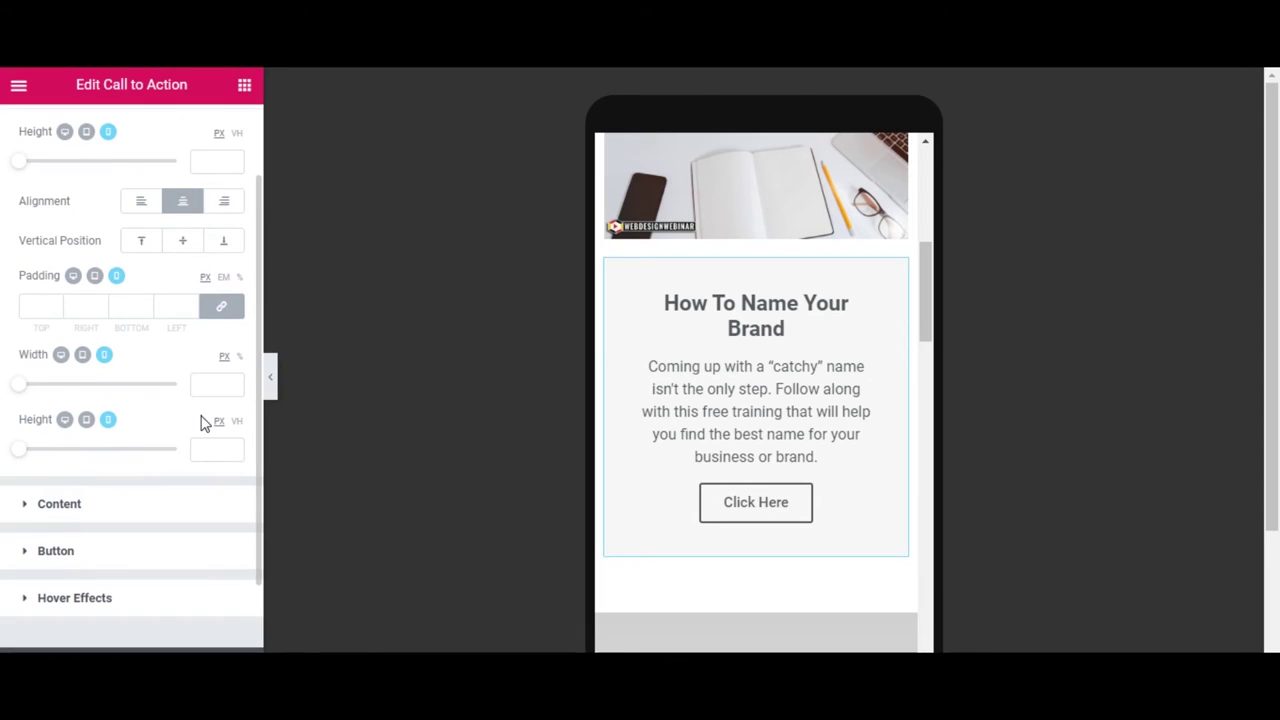
{"action": "left_click", "coordinate": [75, 513]}
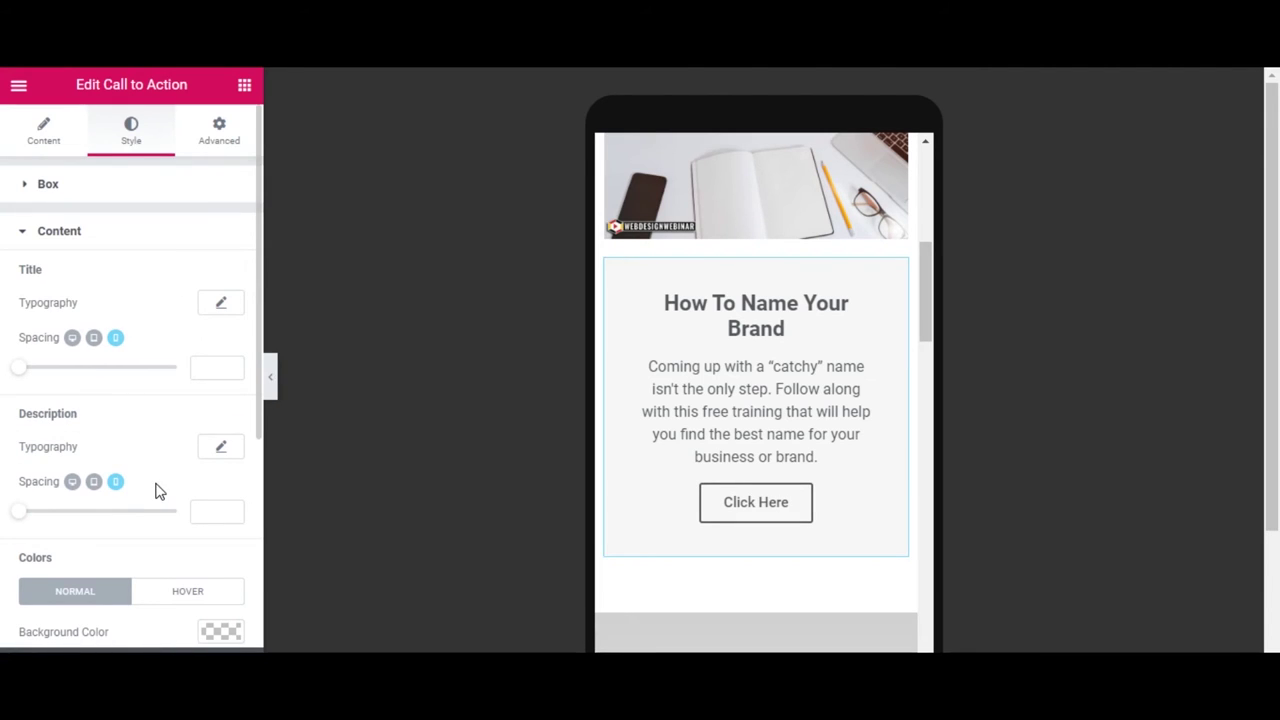
{"action": "left_click", "coordinate": [221, 304]}
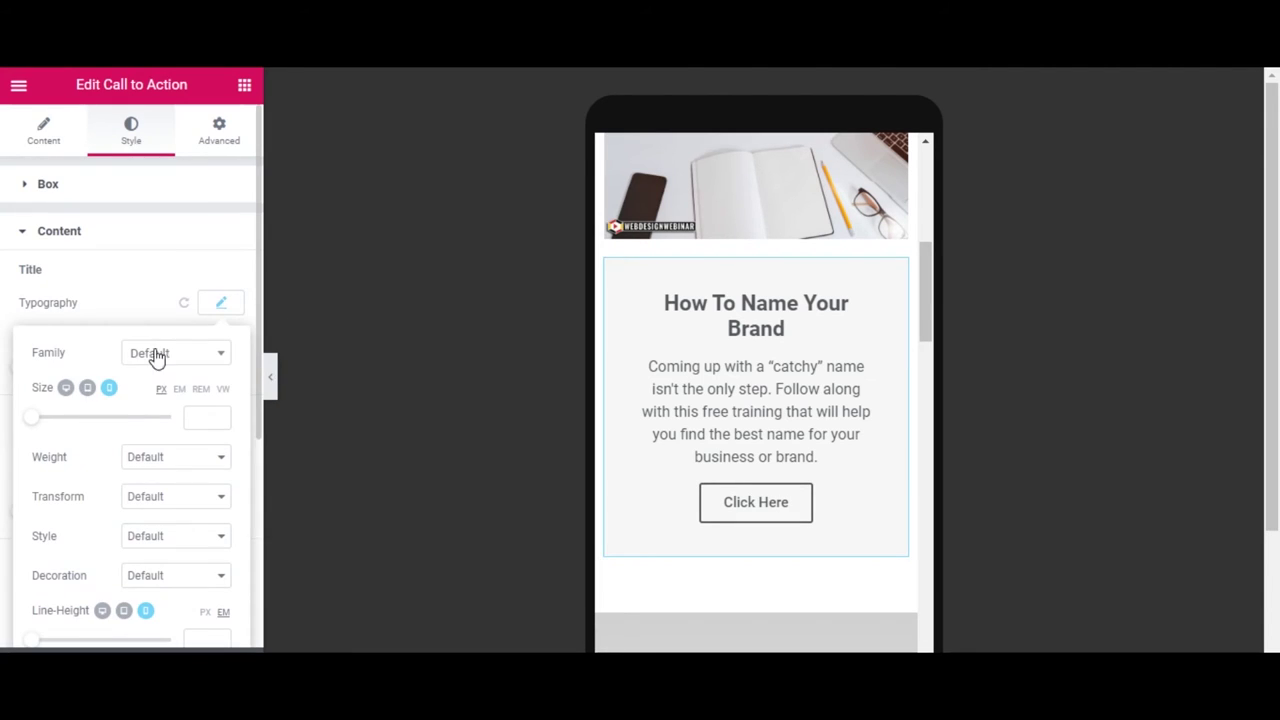
{"action": "left_click_drag", "start_coordinate": [28, 425], "coordinate": [37, 426]}
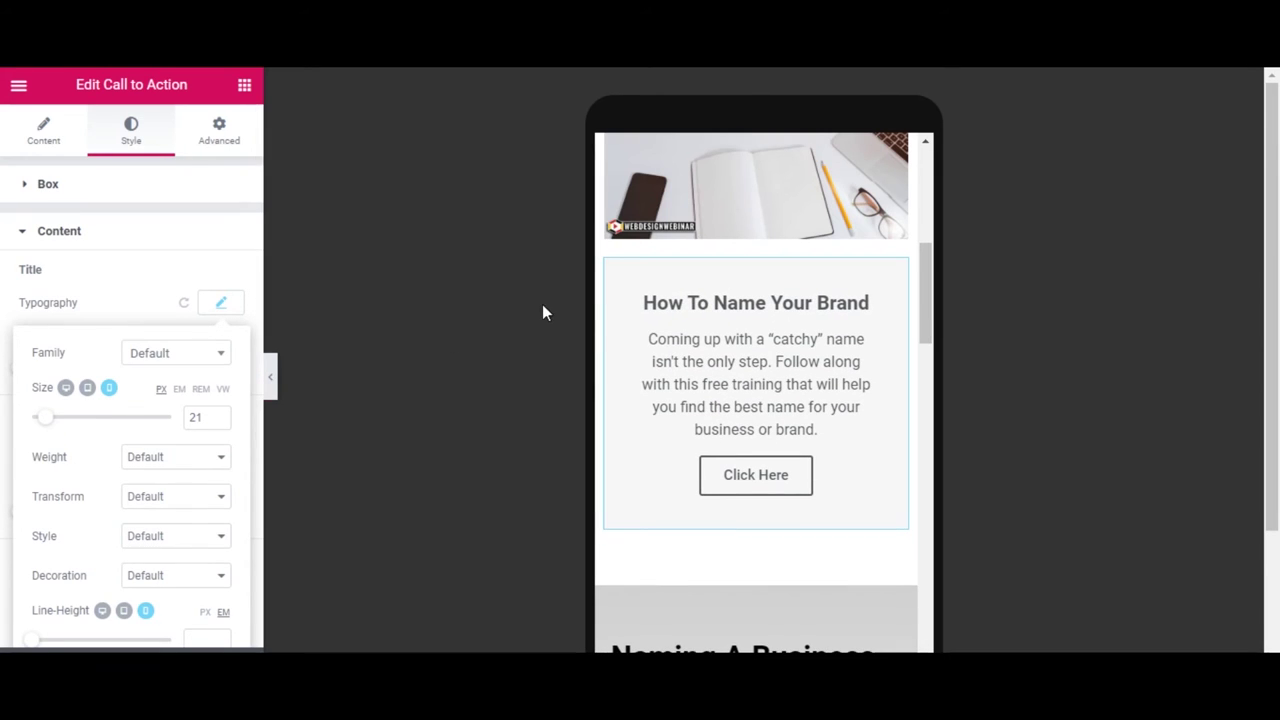
Set the mobile font size of the "Learn How To Register Your Domain Here" heading to 16 px
{"action": "scroll", "coordinate": [751, 383], "scroll_direction": "down", "scroll_amount": 3}
{"action": "scroll", "coordinate": [750, 399], "scroll_direction": "down", "scroll_amount": 9}
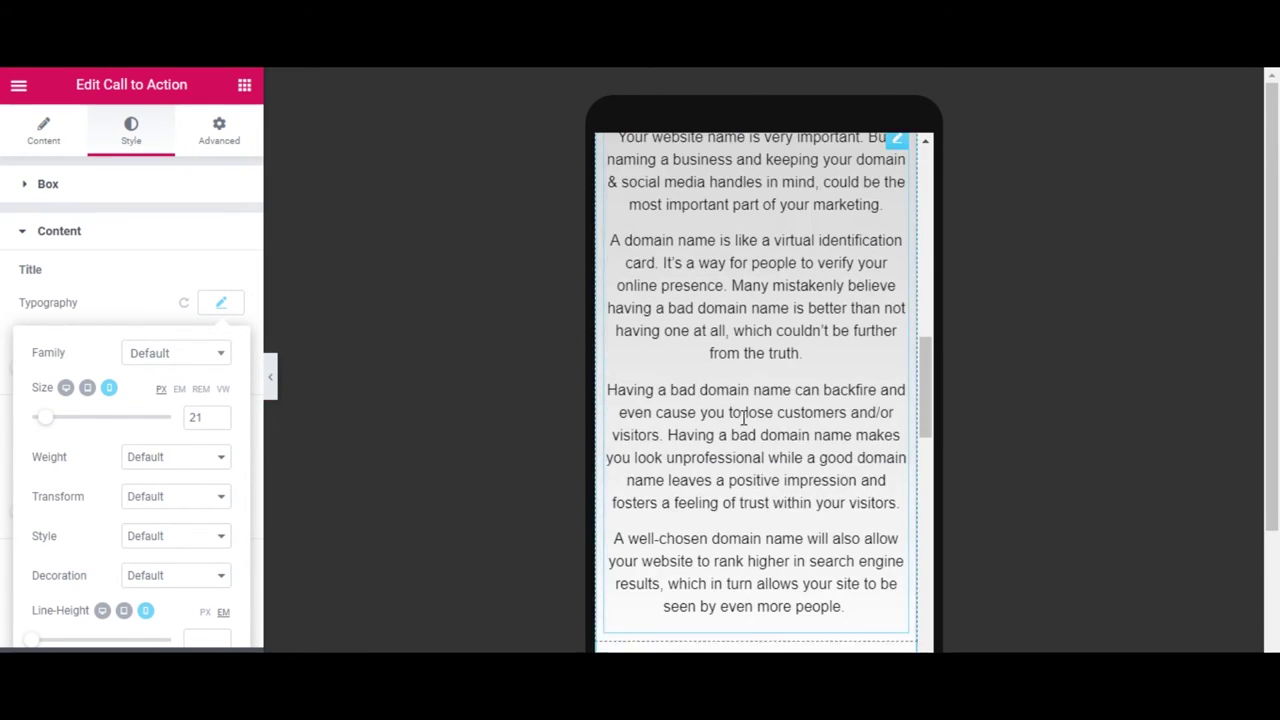
{"action": "scroll", "coordinate": [740, 423], "scroll_direction": "up", "scroll_amount": 3}
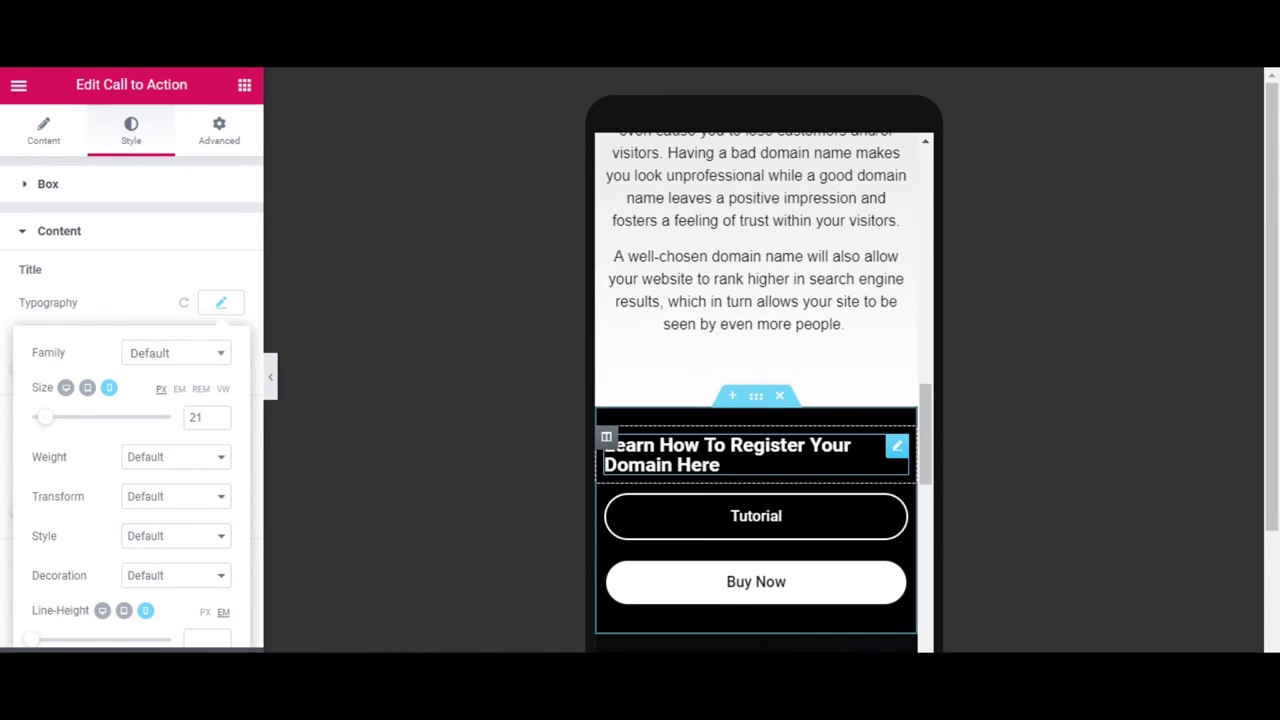
{"action": "left_click", "coordinate": [730, 462]}
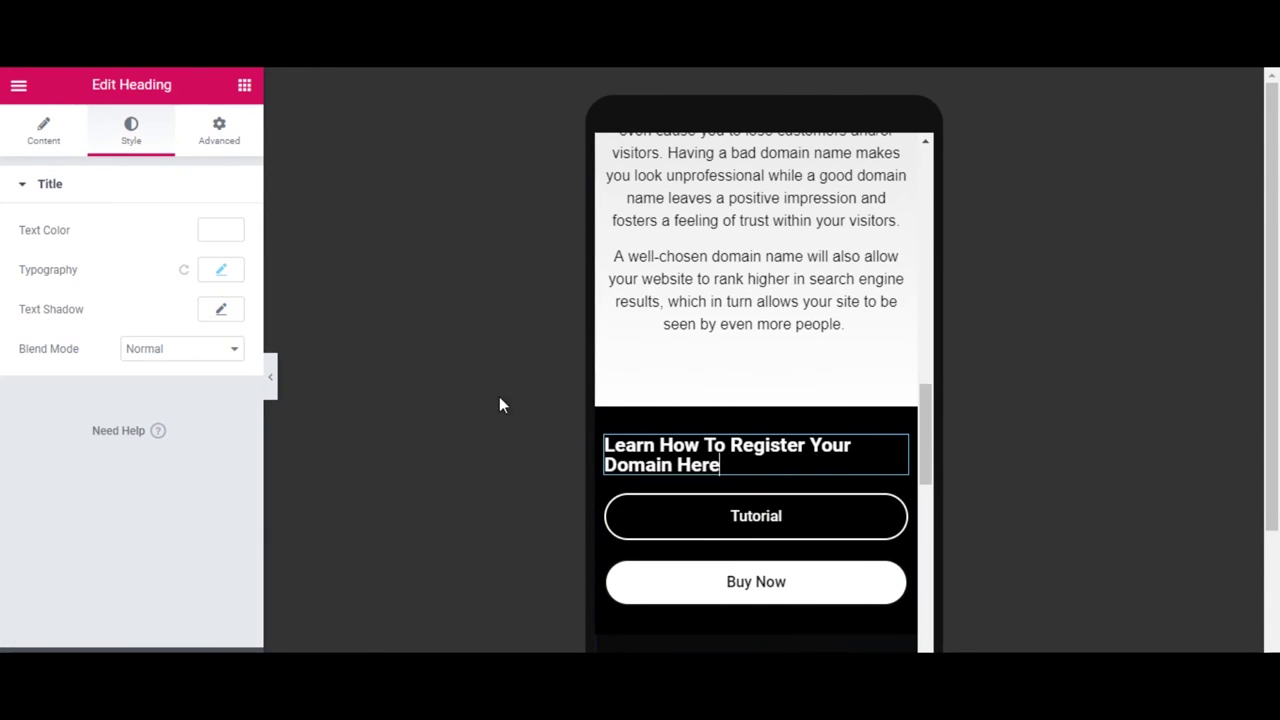
{"action": "left_click", "coordinate": [222, 272]}
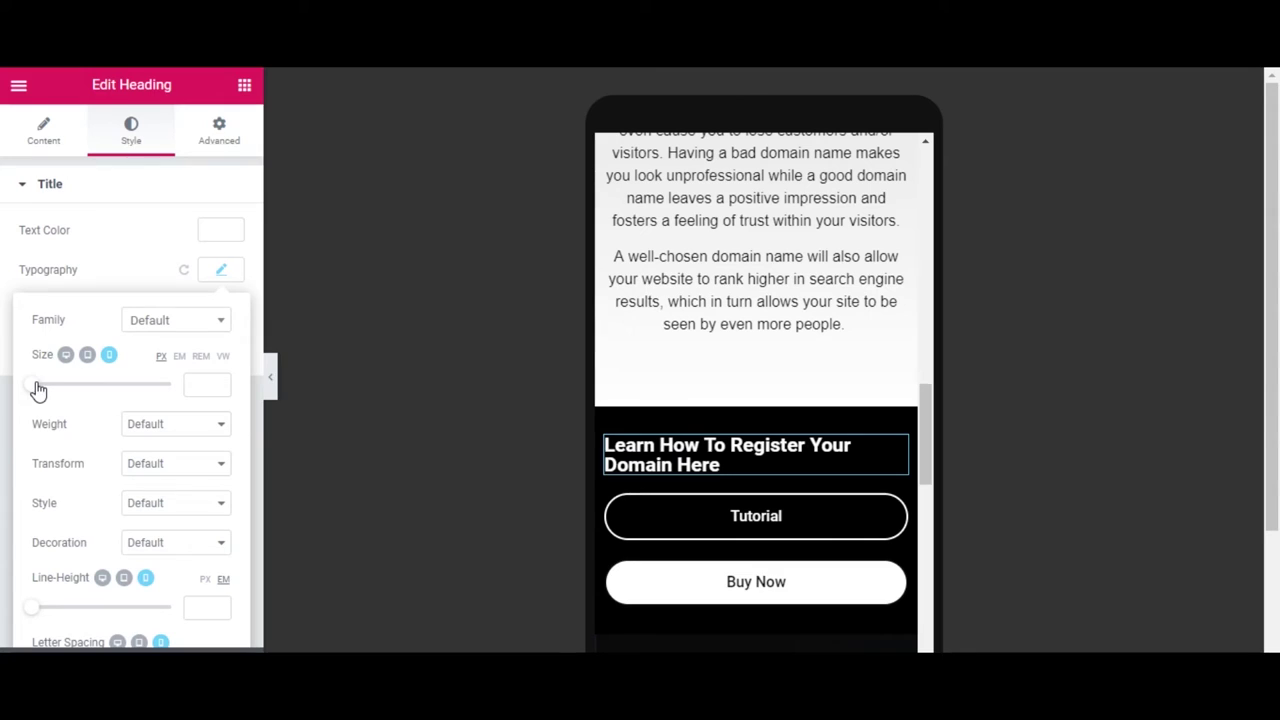
{"action": "left_click_drag", "start_coordinate": [38, 390], "coordinate": [50, 397]}
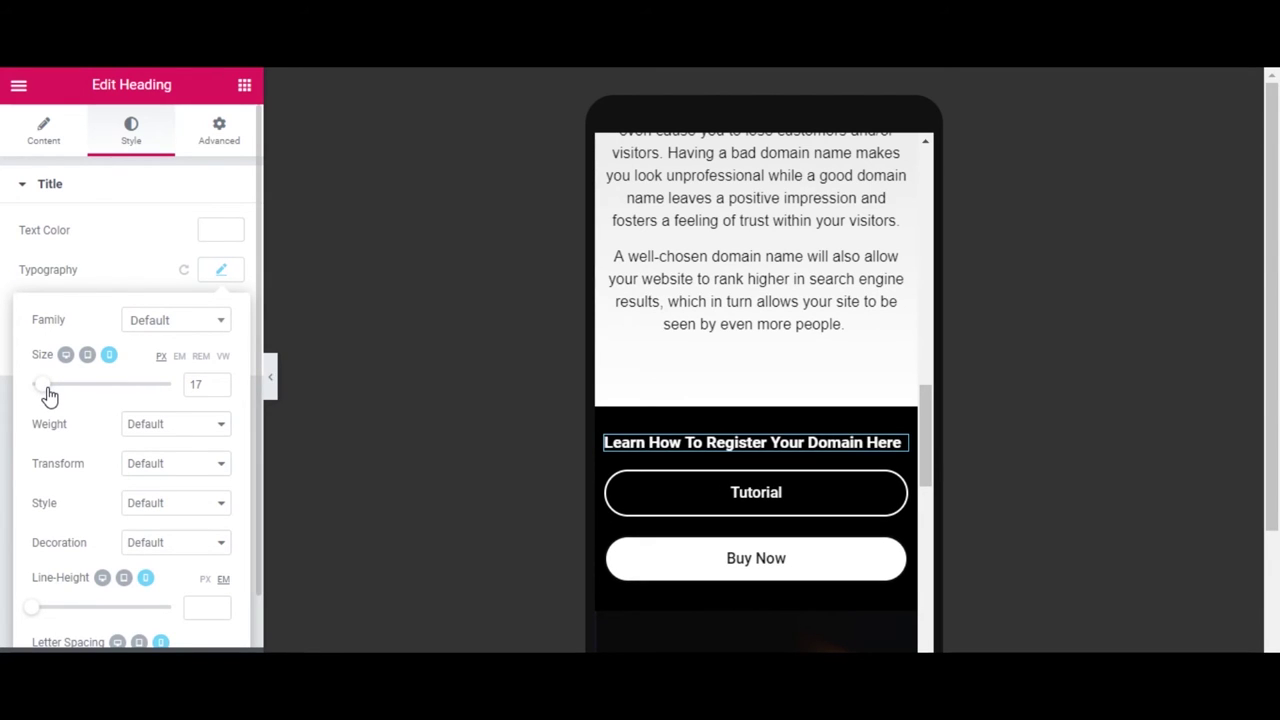
{"action": "left_click", "coordinate": [218, 389]}
{"action": "scroll", "coordinate": [130, 404], "scroll_direction": "down", "scroll_amount": 1}
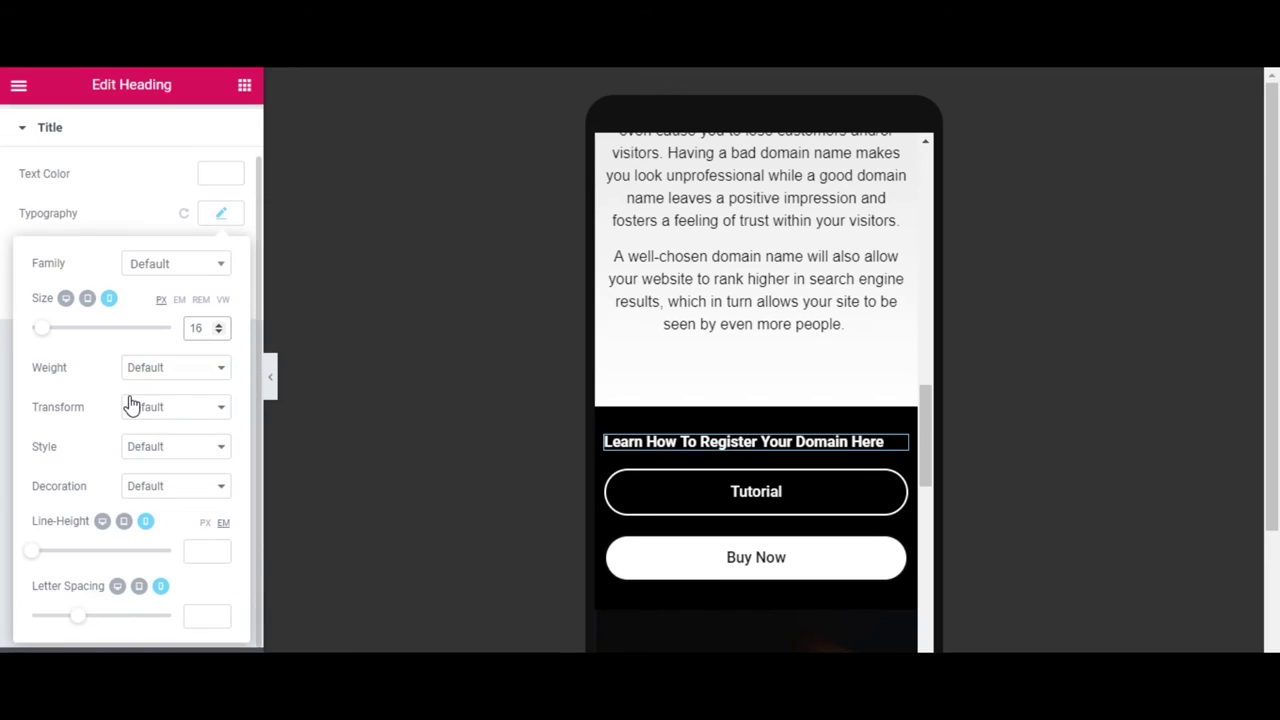
{"action": "scroll", "coordinate": [130, 404], "scroll_direction": "up", "scroll_amount": 1}
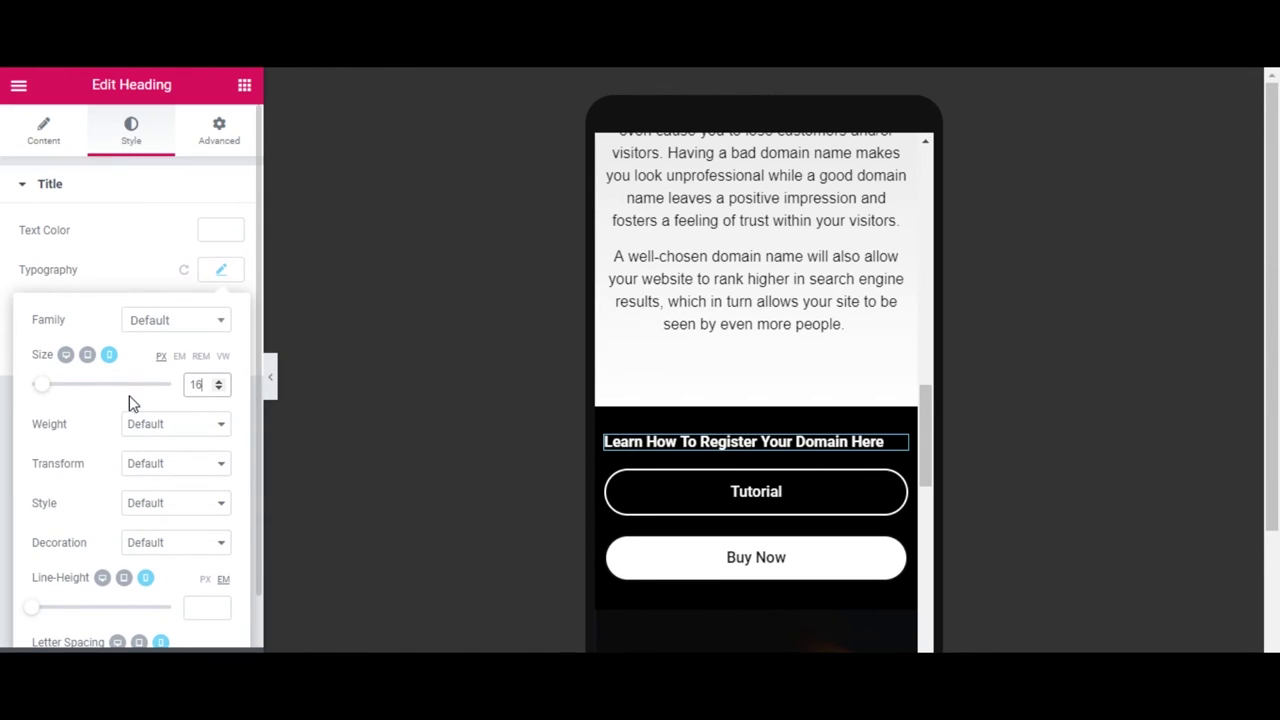
Center-align the "Learn How To Register Your Domain Here" heading on mobile
{"action": "left_click", "coordinate": [221, 271]}
{"action": "left_click", "coordinate": [46, 133]}
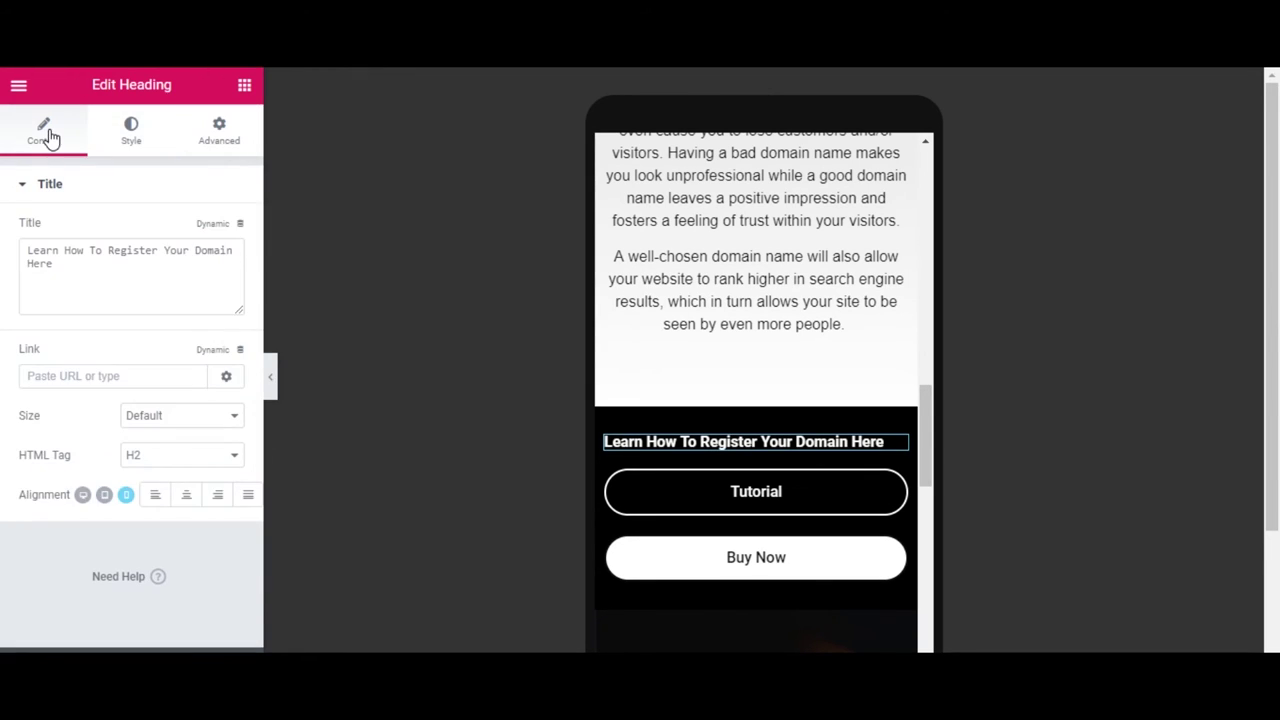
{"action": "left_click", "coordinate": [187, 497]}
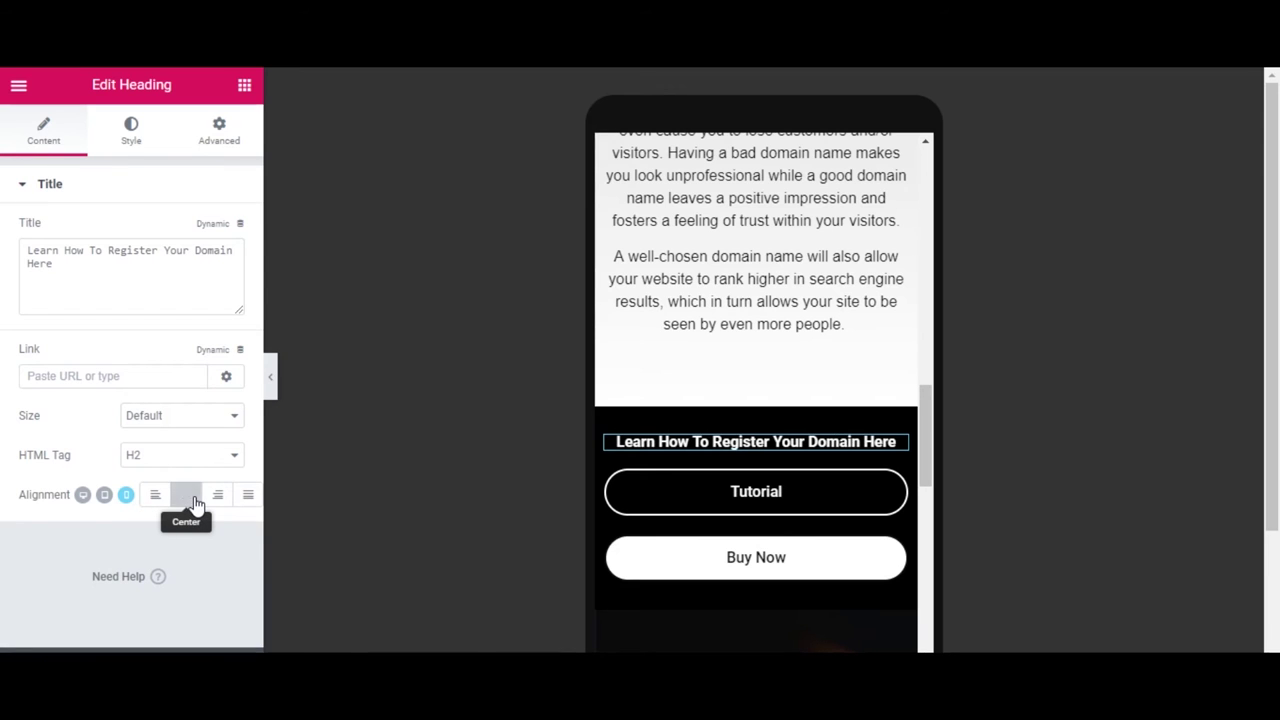
Set the mobile font size of the "Start The Webinar Now" button text to 12 px
{"action": "scroll", "coordinate": [803, 429], "scroll_direction": "down", "scroll_amount": 6}
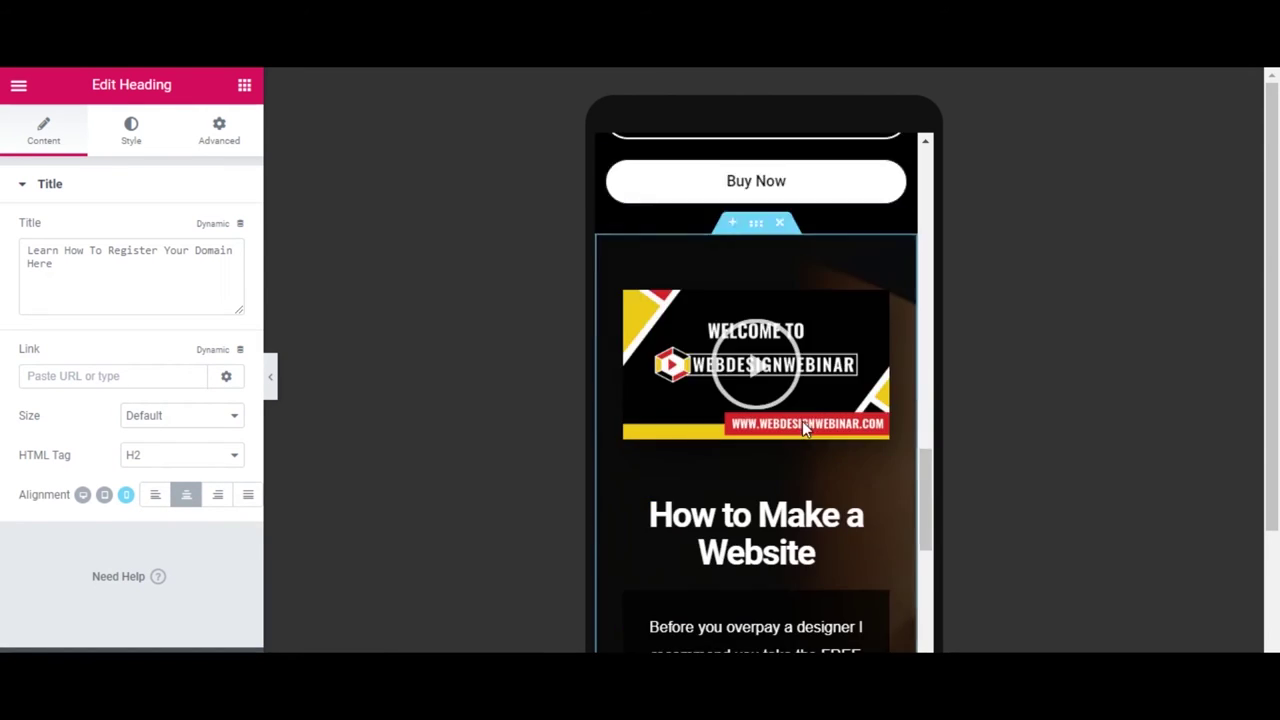
{"action": "scroll", "coordinate": [803, 429], "scroll_direction": "down", "scroll_amount": 7}
{"action": "scroll", "coordinate": [803, 429], "scroll_direction": "up", "scroll_amount": 4}
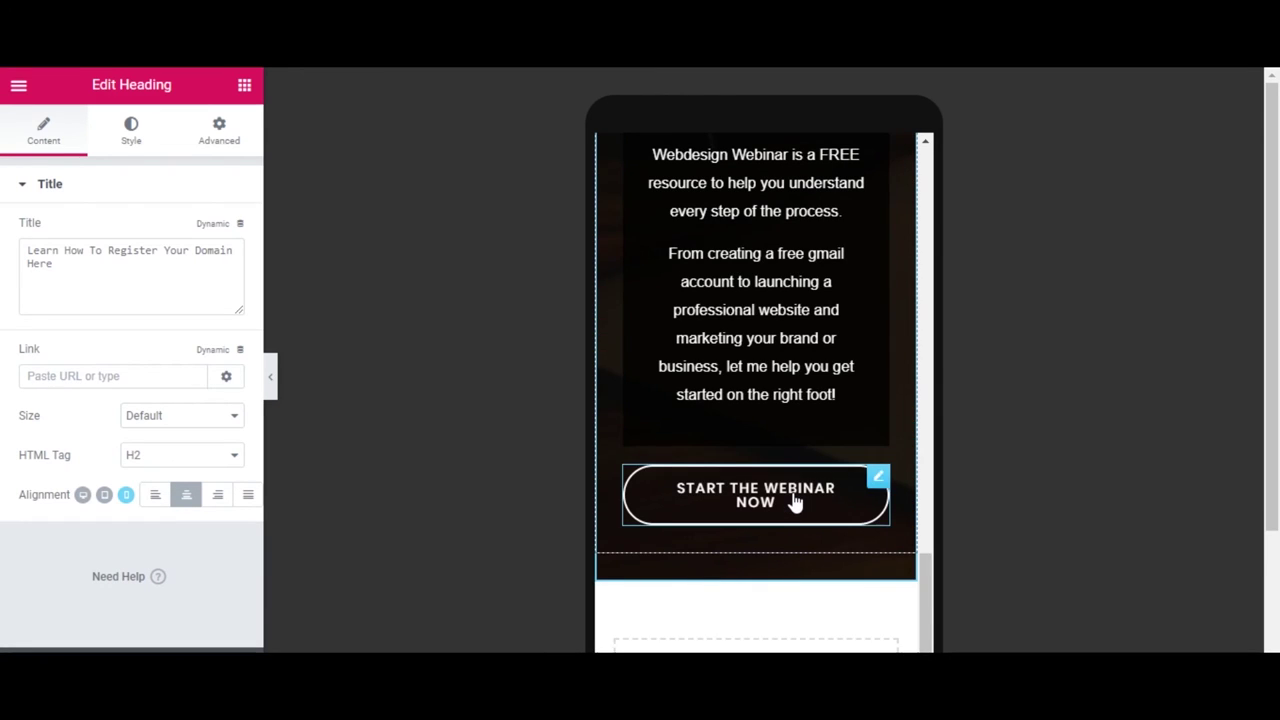
{"action": "scroll", "coordinate": [795, 500], "scroll_direction": "up", "scroll_amount": 10}
{"action": "scroll", "coordinate": [795, 497], "scroll_direction": "down", "scroll_amount": 5}
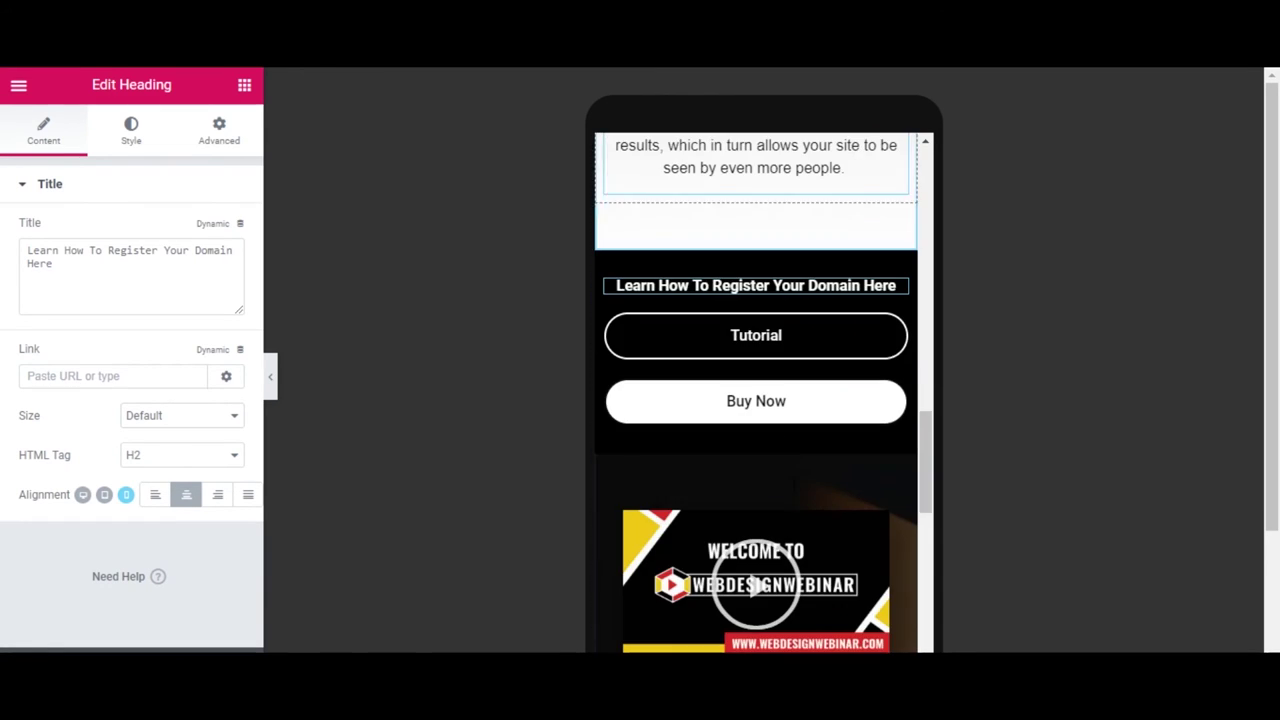
{"action": "scroll", "coordinate": [800, 430], "scroll_direction": "down", "scroll_amount": 10}
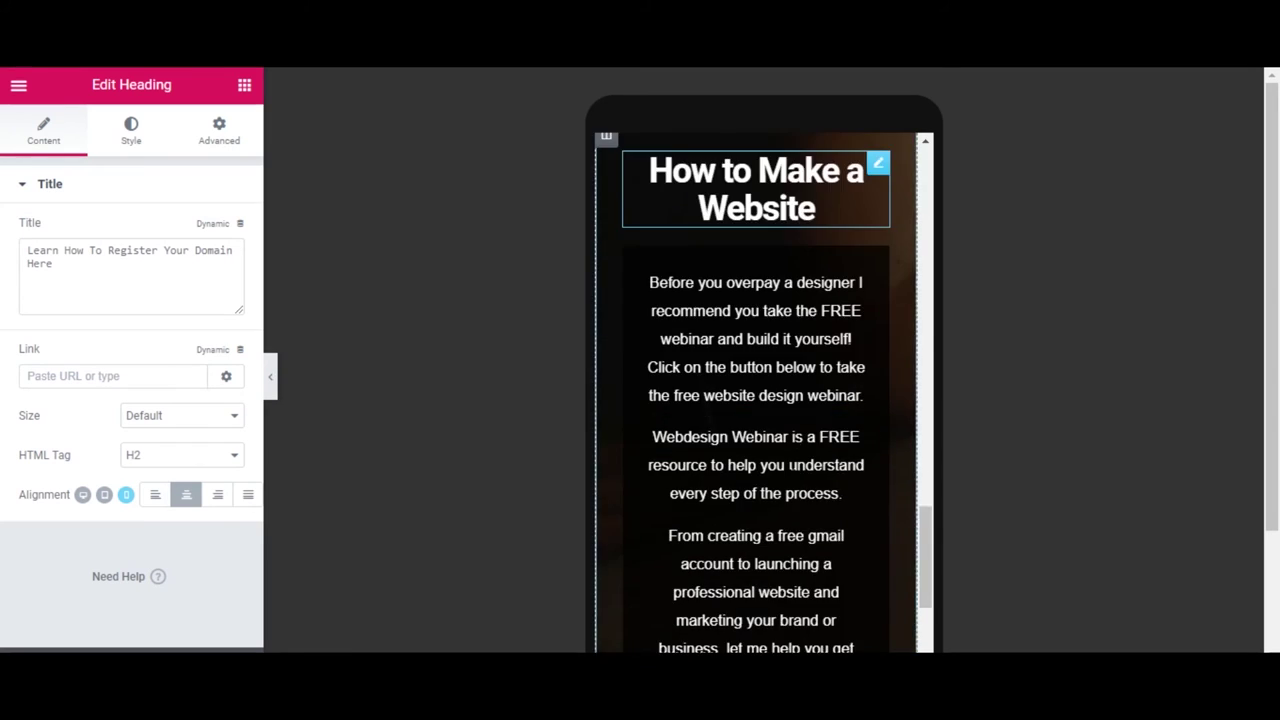
{"action": "scroll", "coordinate": [790, 480], "scroll_direction": "up", "scroll_amount": 4}
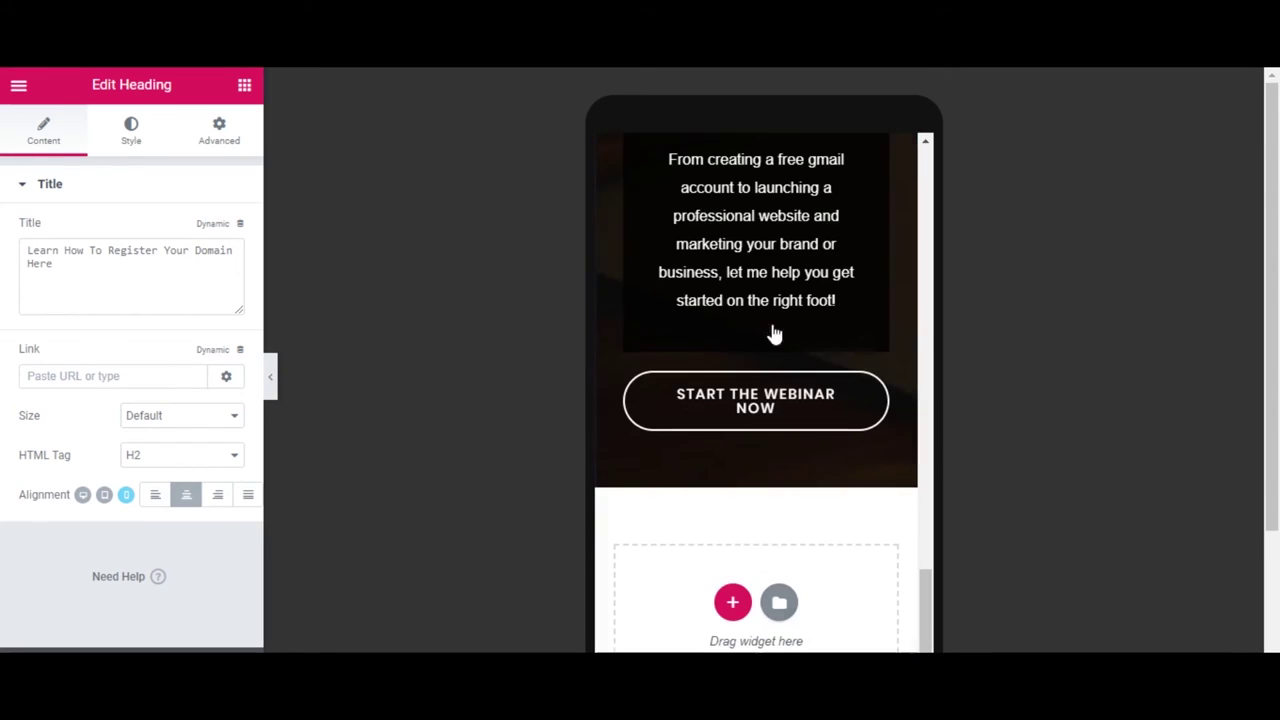
{"action": "left_click", "coordinate": [750, 418]}
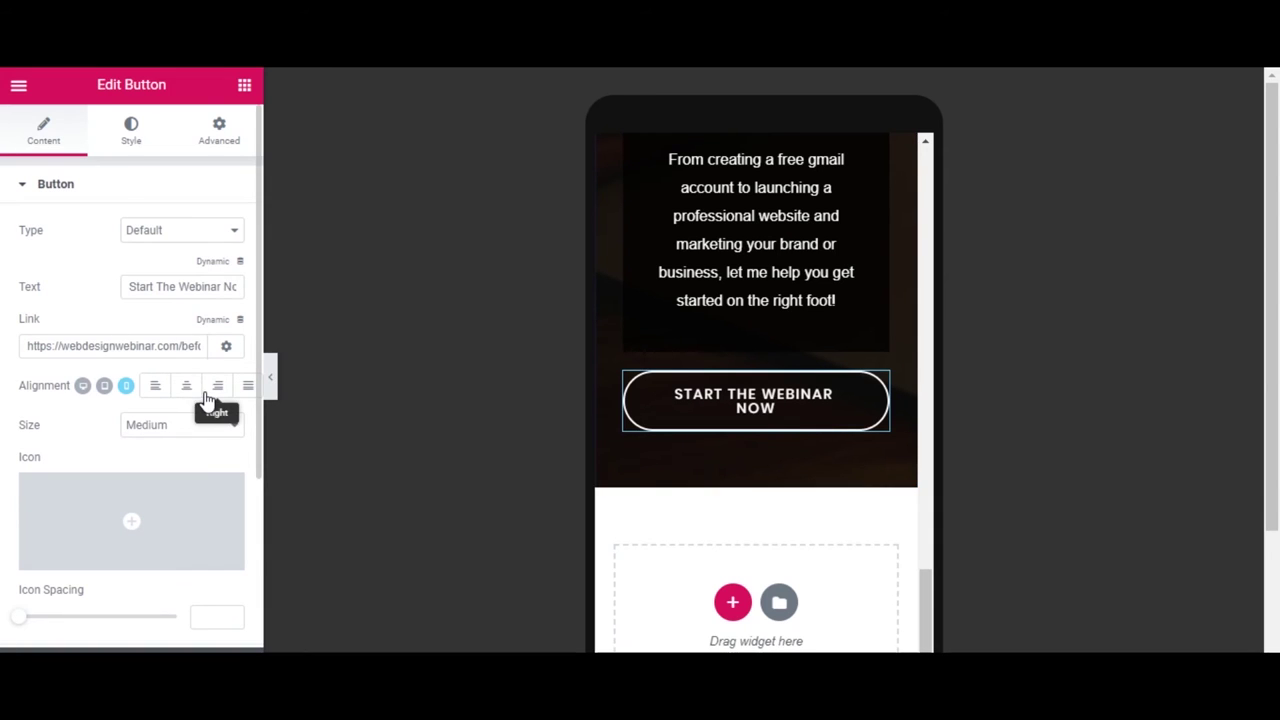
{"action": "left_click", "coordinate": [138, 140]}
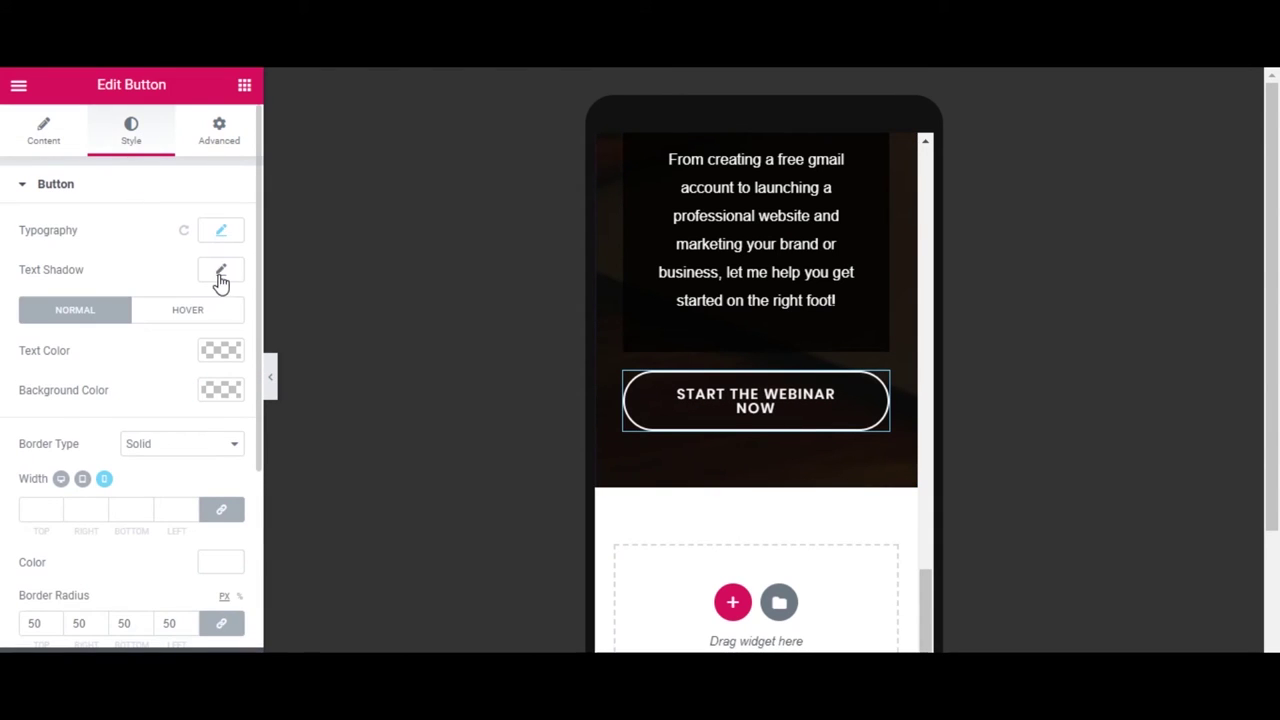
{"action": "left_click", "coordinate": [221, 232]}
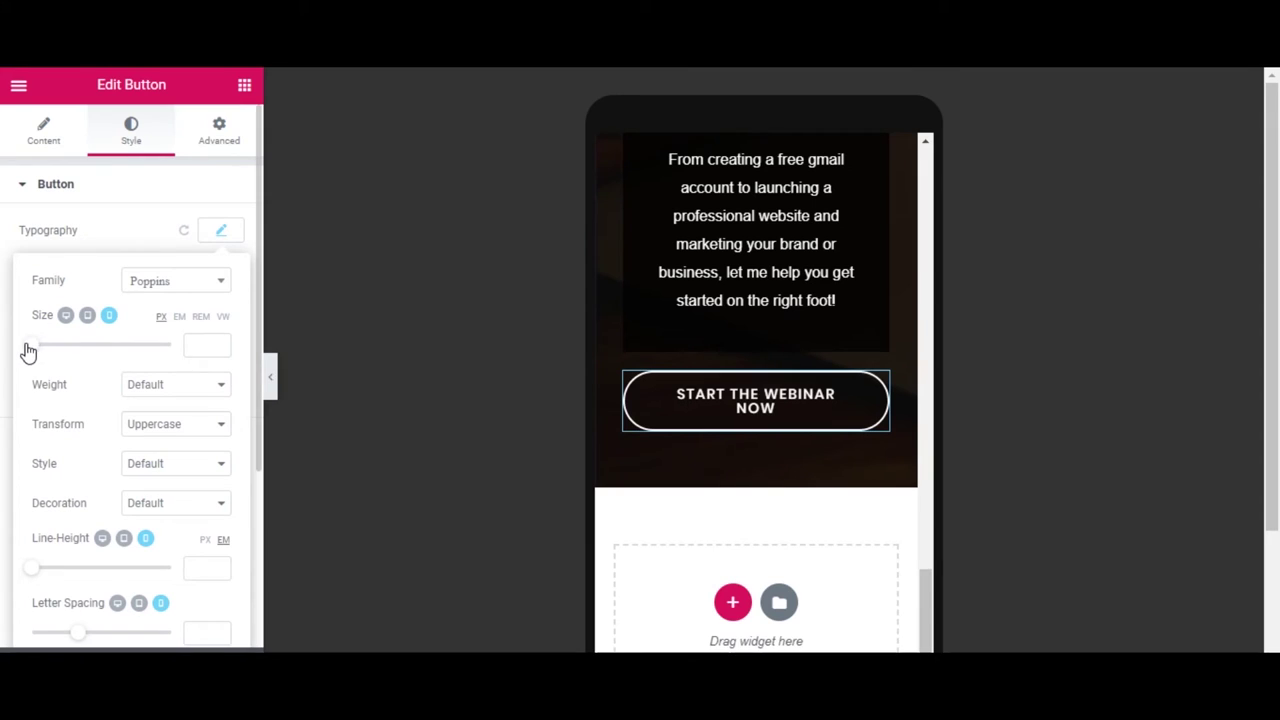
{"action": "left_click_drag", "start_coordinate": [26, 351], "coordinate": [37, 357]}
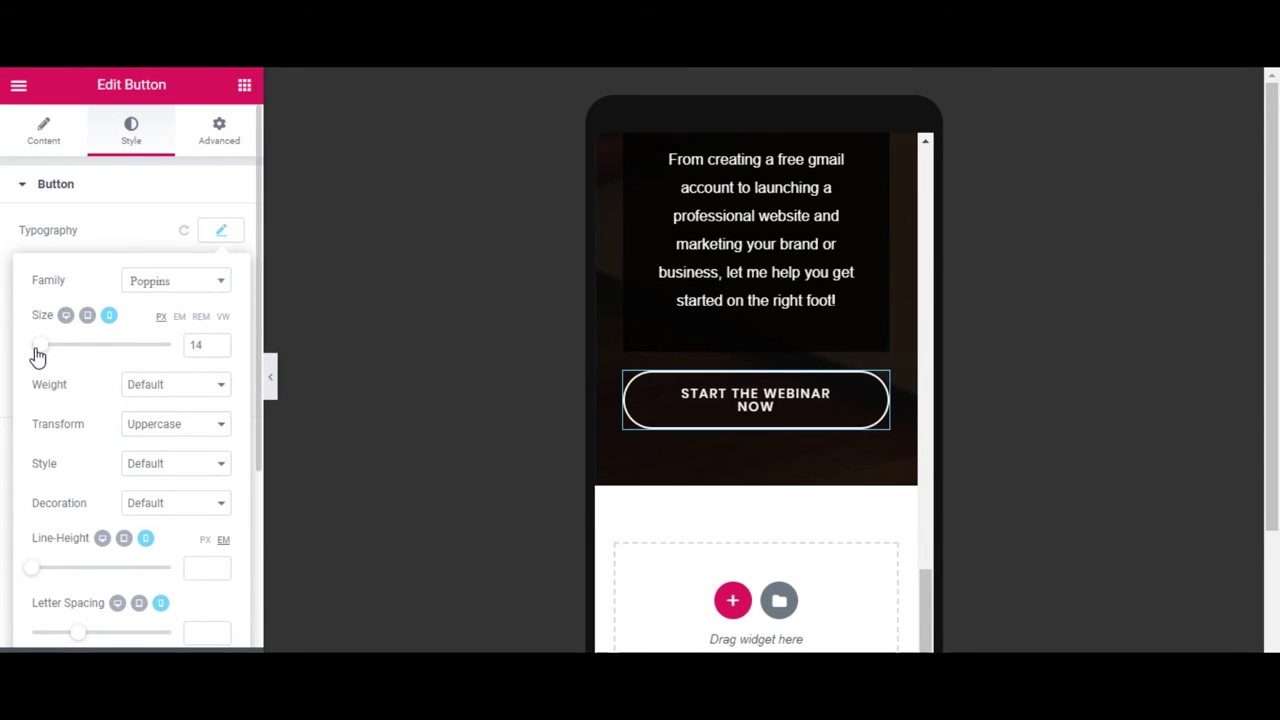
{"action": "left_click", "coordinate": [218, 350]}
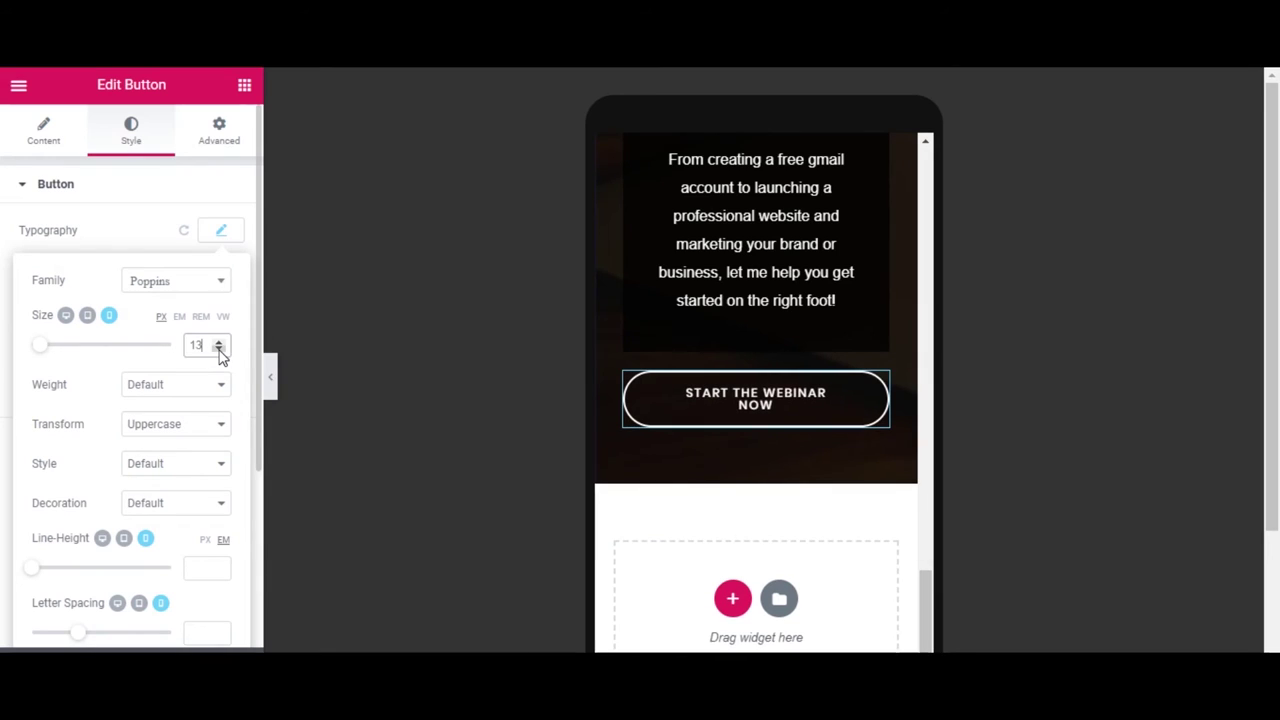
{"action": "left_click", "coordinate": [218, 350]}
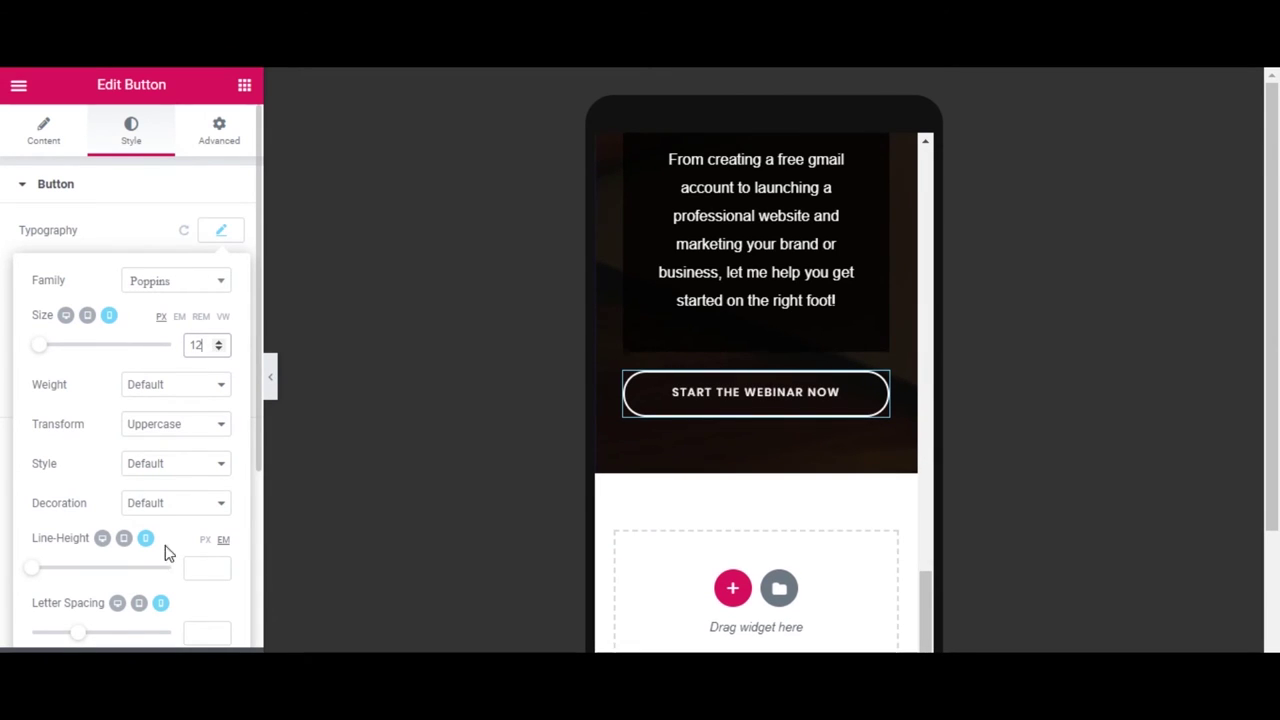
Review the whole mobile layout from the footer back up to the hero and the call-to-action section
{"action": "scroll", "coordinate": [930, 504], "scroll_direction": "down", "scroll_amount": 3}
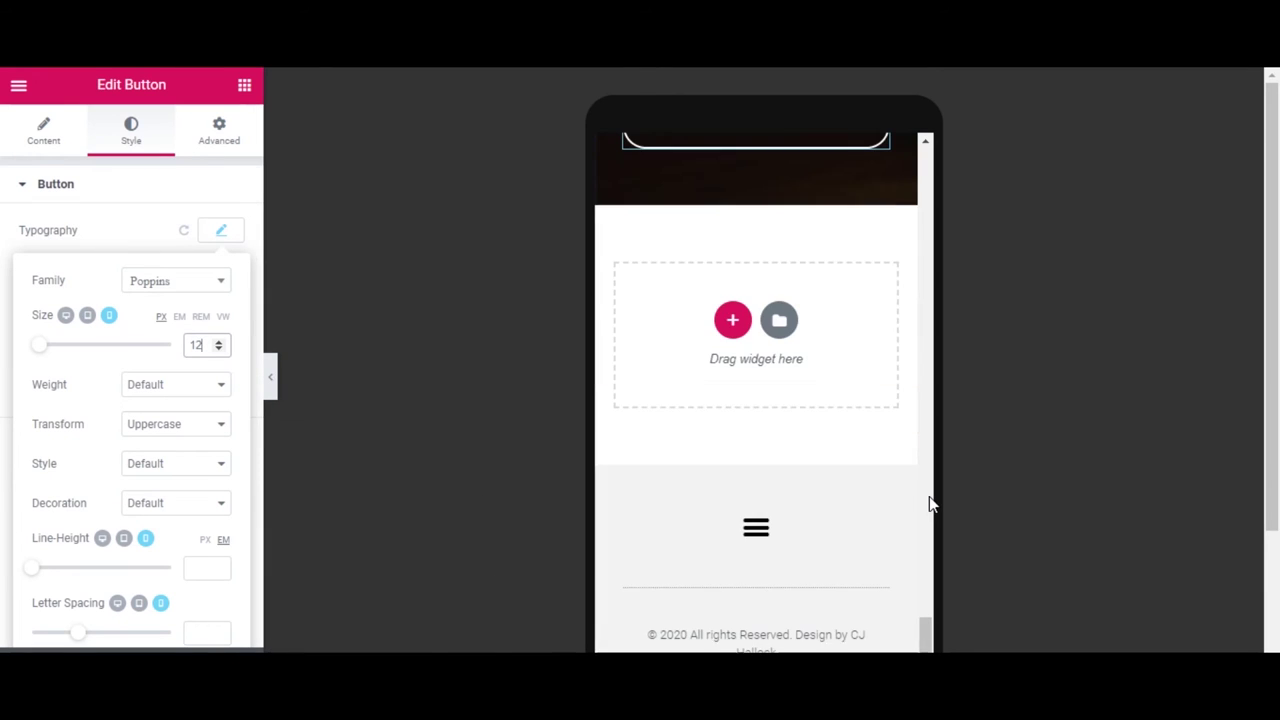
{"action": "scroll", "coordinate": [930, 504], "scroll_direction": "up", "scroll_amount": 10}
{"action": "scroll", "coordinate": [930, 504], "scroll_direction": "up", "scroll_amount": 5}
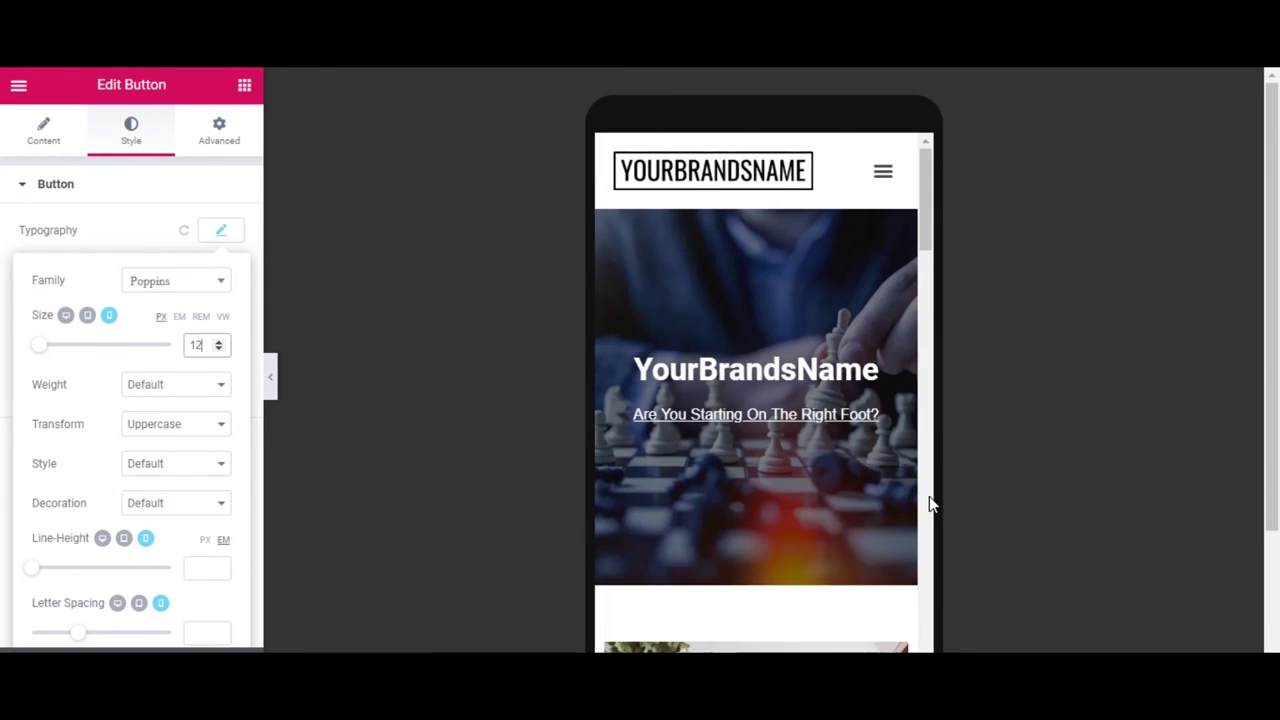
{"action": "scroll", "coordinate": [930, 504], "scroll_direction": "down", "scroll_amount": 5}
{"action": "scroll", "coordinate": [930, 504], "scroll_direction": "up", "scroll_amount": 1}
{"action": "scroll", "coordinate": [930, 504], "scroll_direction": "down", "scroll_amount": 12}
{"action": "scroll", "coordinate": [930, 504], "scroll_direction": "down", "scroll_amount": 3}
{"action": "scroll", "coordinate": [930, 504], "scroll_direction": "up", "scroll_amount": 14}
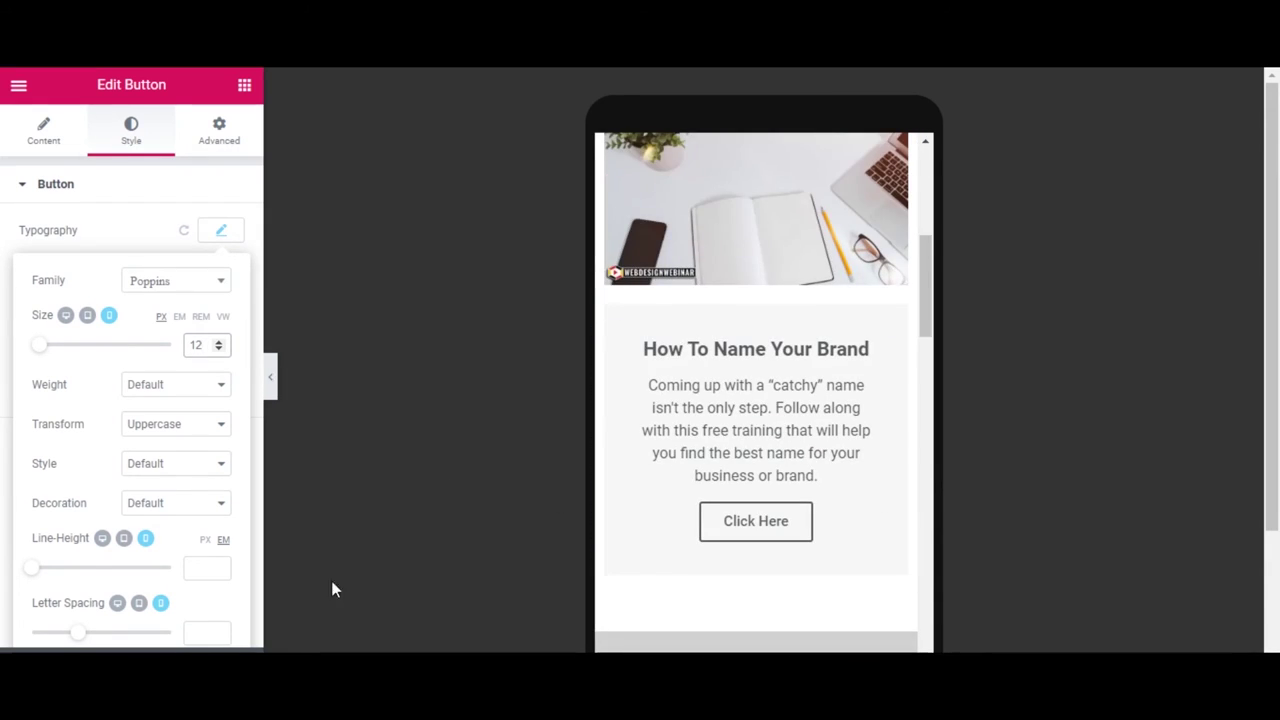
Close the button's typography settings and exit Elementor to the page's WordPress editor
{"action": "left_click", "coordinate": [221, 230]}
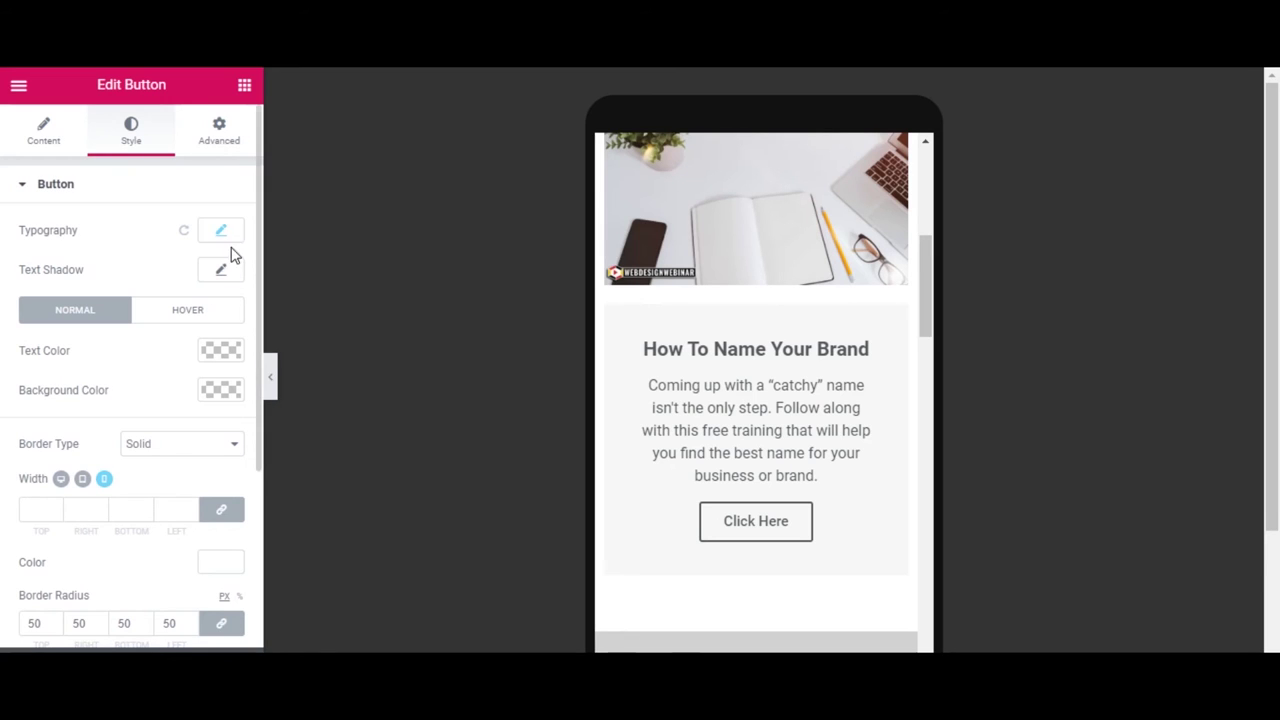
{"action": "left_click", "coordinate": [19, 88]}
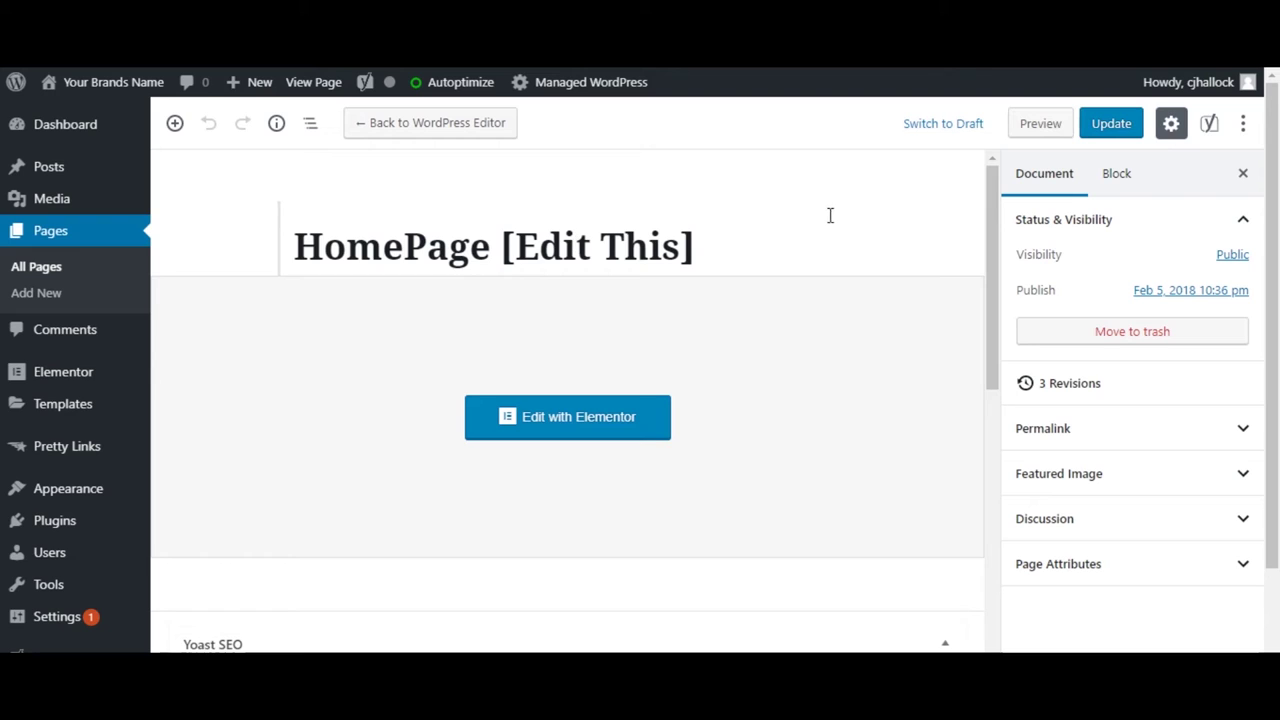
Change the home page's title to "YourBrandsName Tutorial Website"
{"action": "left_click", "coordinate": [590, 263]}
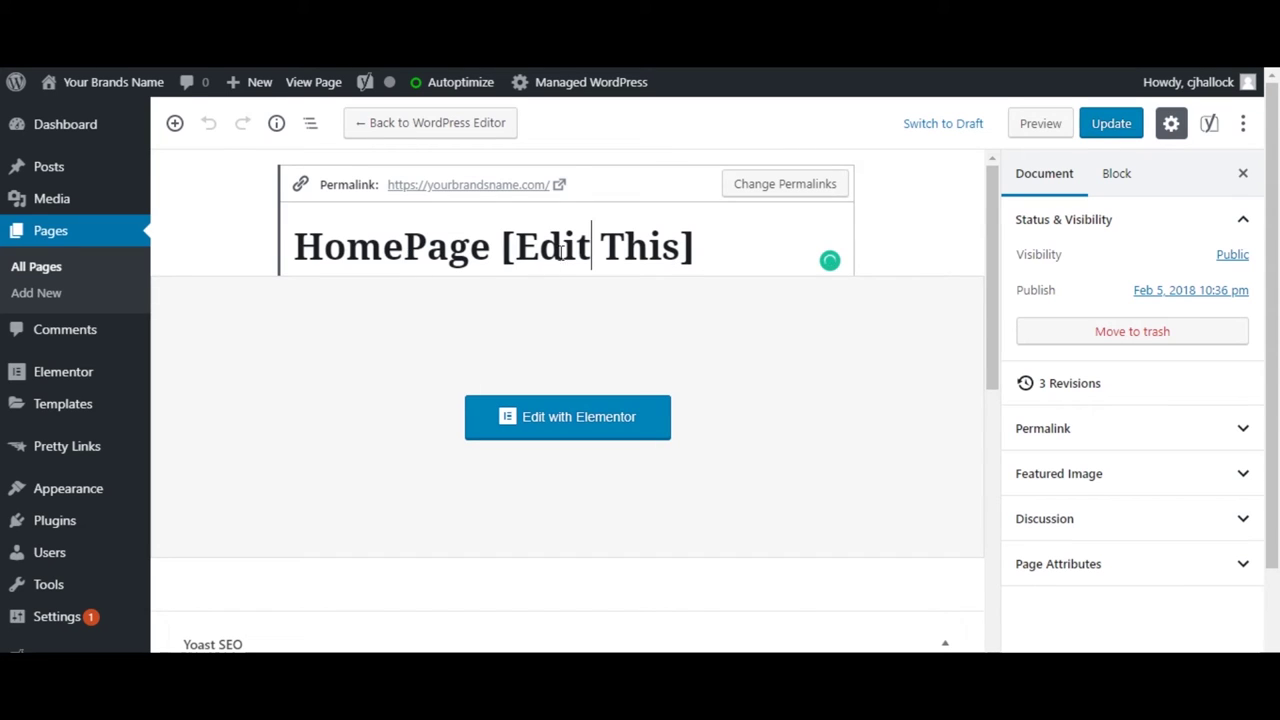
{"action": "left_click_drag", "start_coordinate": [711, 255], "coordinate": [298, 249]}
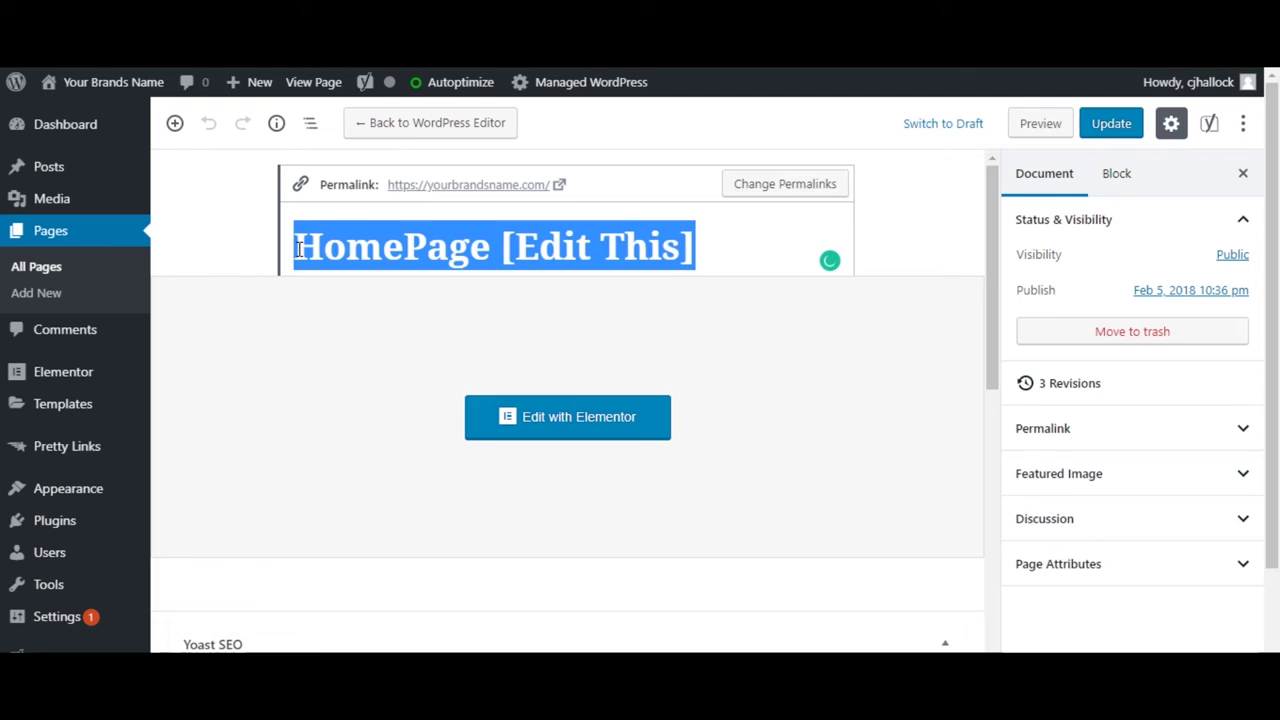
{"action": "type", "text": "Your"}
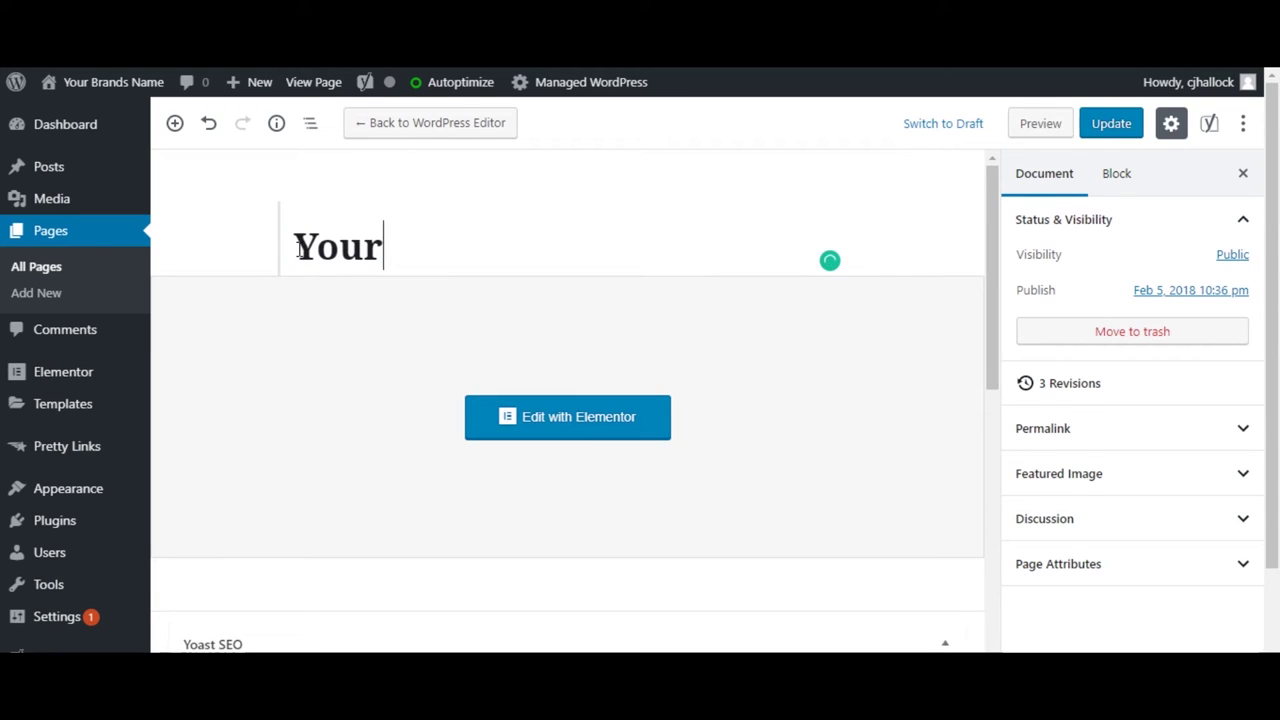
{"action": "type", "text": "BrandsN"}
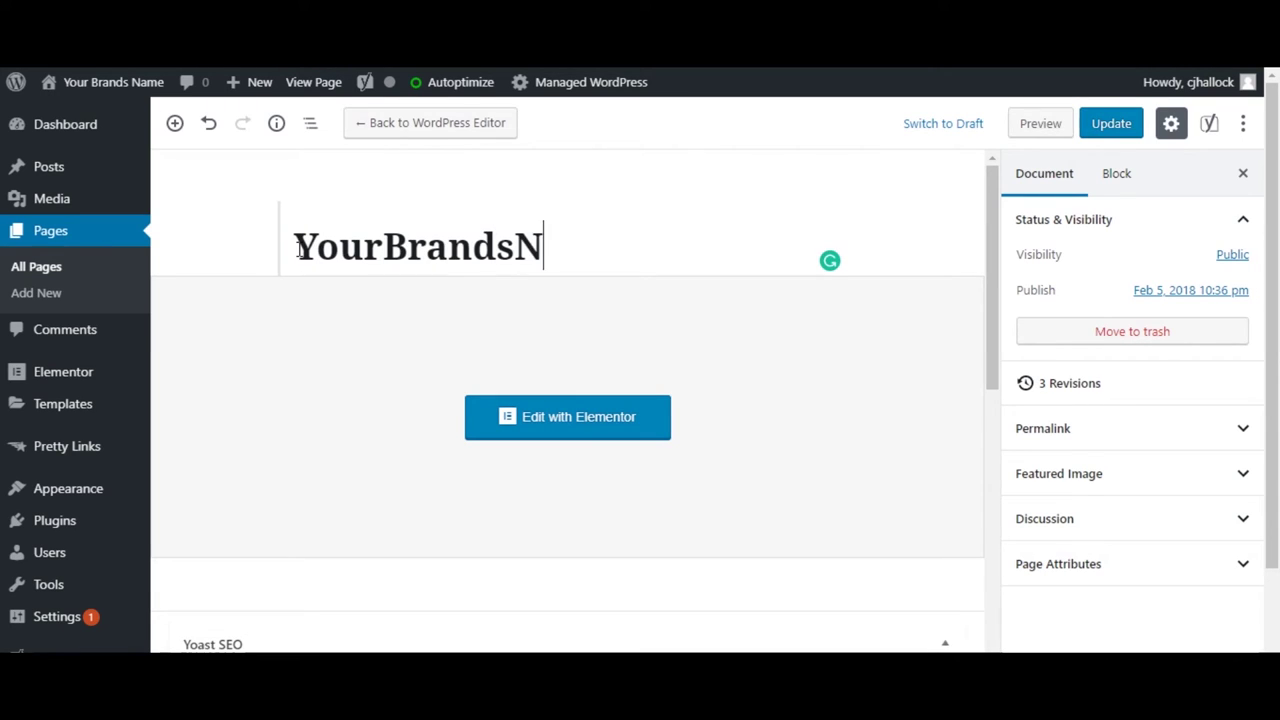
{"action": "type", "text": "ame T"}
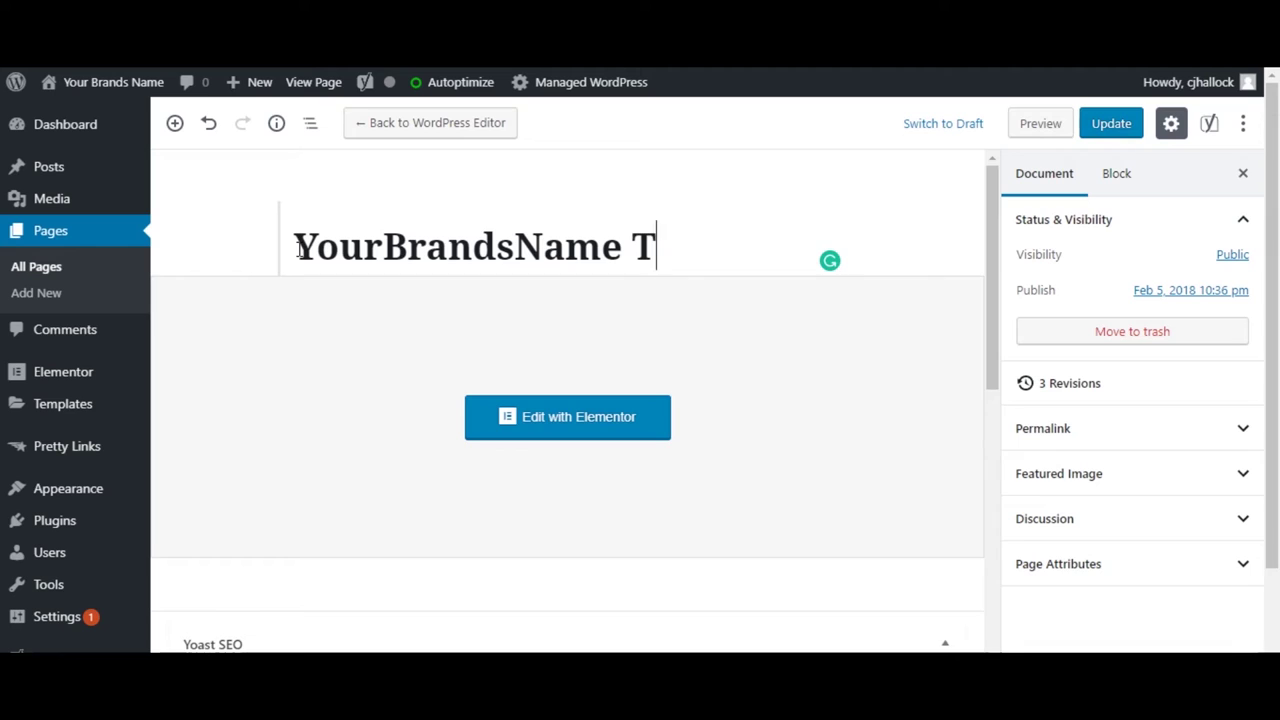
{"action": "type", "text": "utorial Website"}
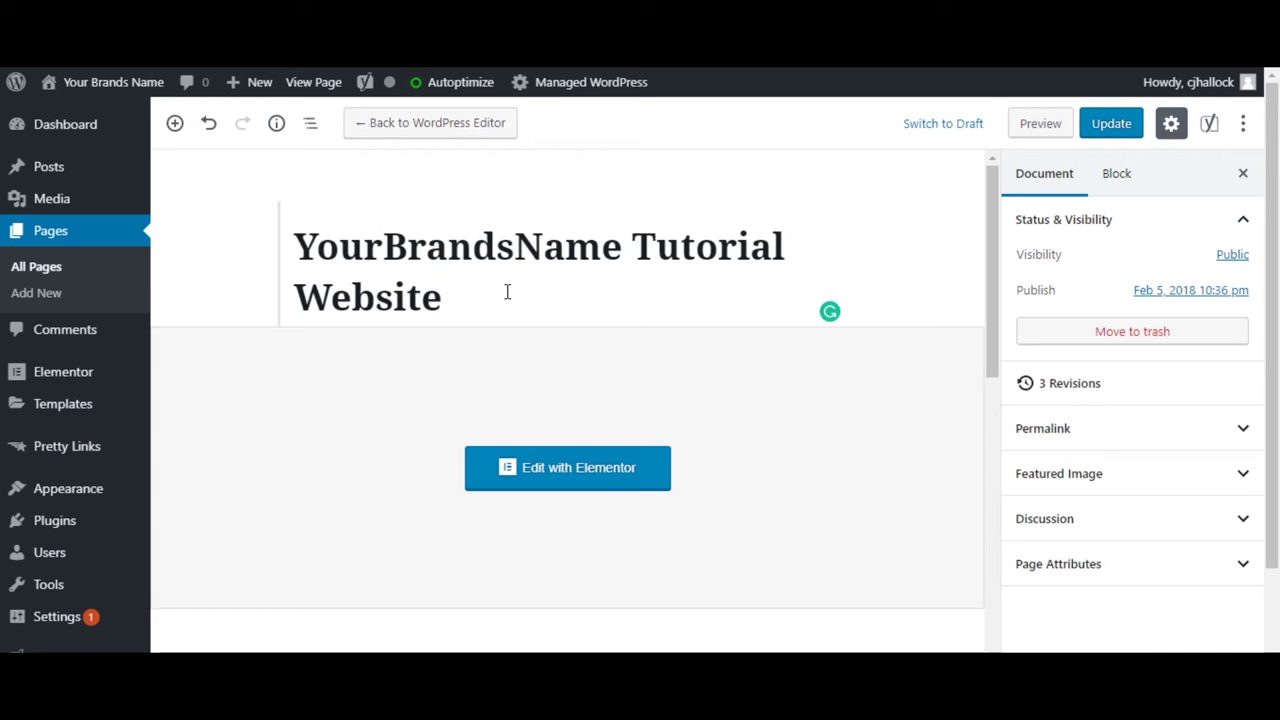
Check the Yoast SEO snippet preview for the retitled home page and update the page
{"action": "scroll", "coordinate": [507, 291], "scroll_direction": "down", "scroll_amount": 6}
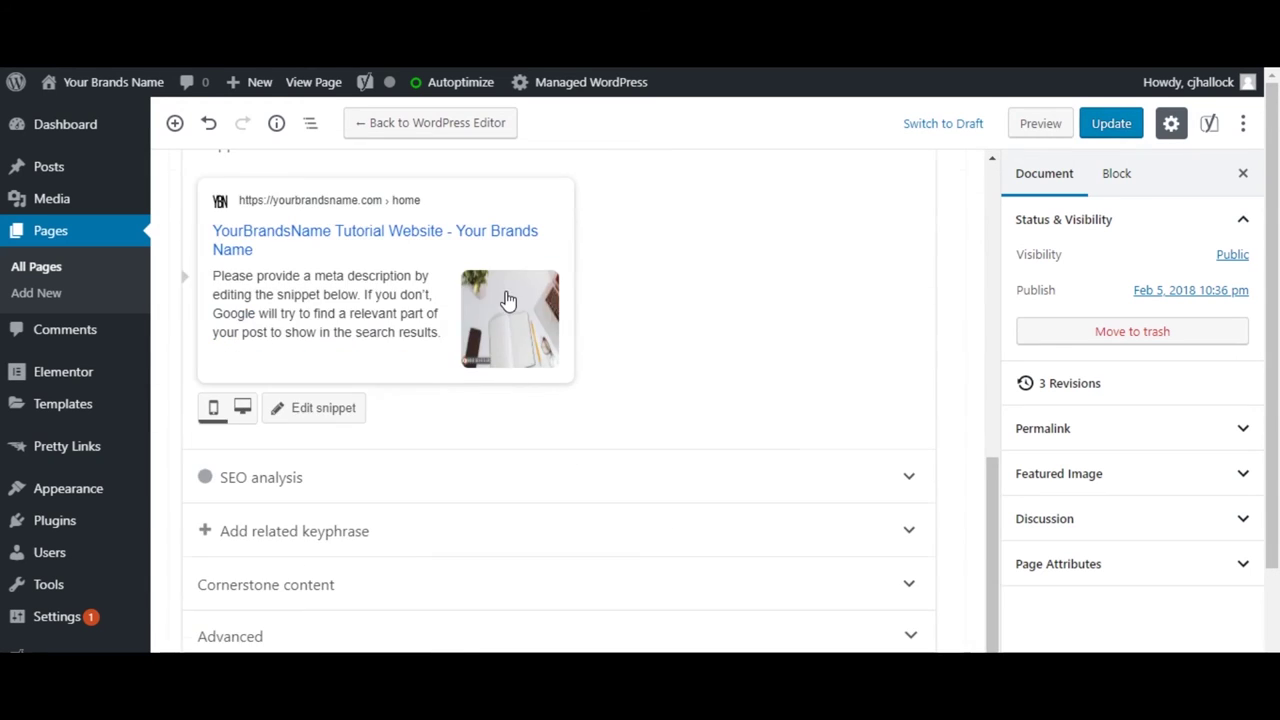
{"action": "scroll", "coordinate": [507, 291], "scroll_direction": "up", "scroll_amount": 3}
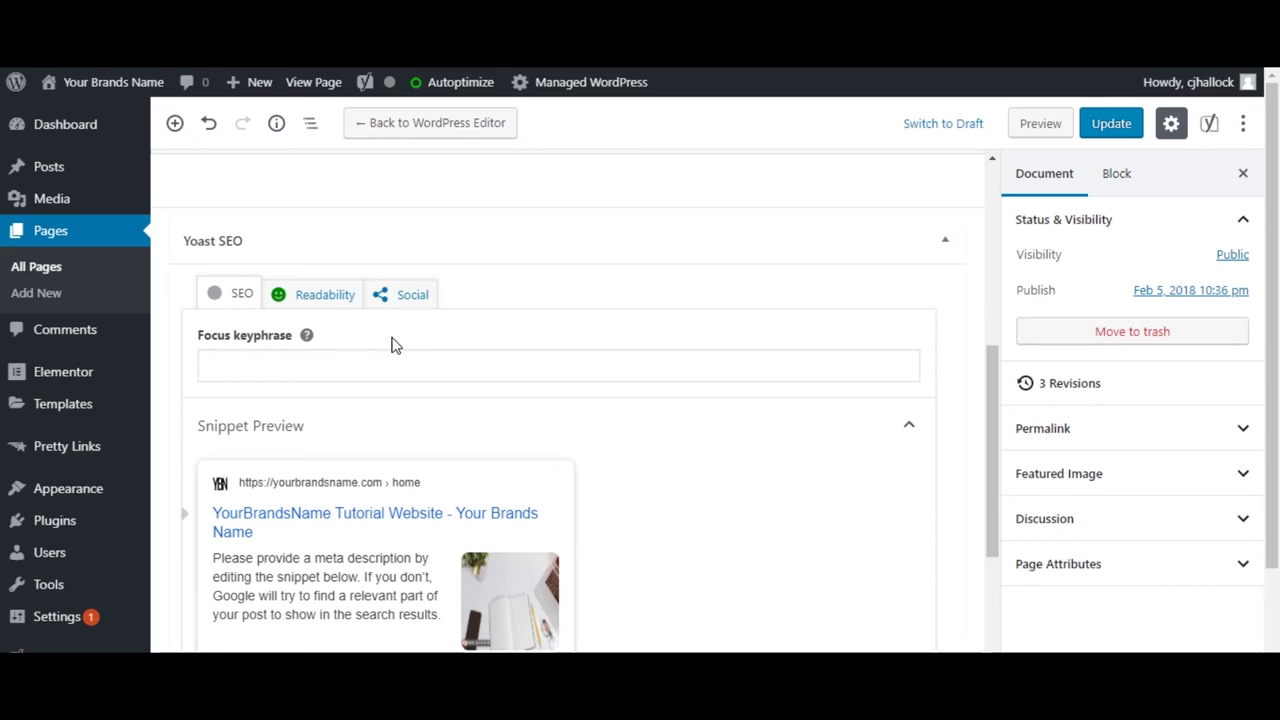
{"action": "scroll", "coordinate": [391, 346], "scroll_direction": "up", "scroll_amount": 10}
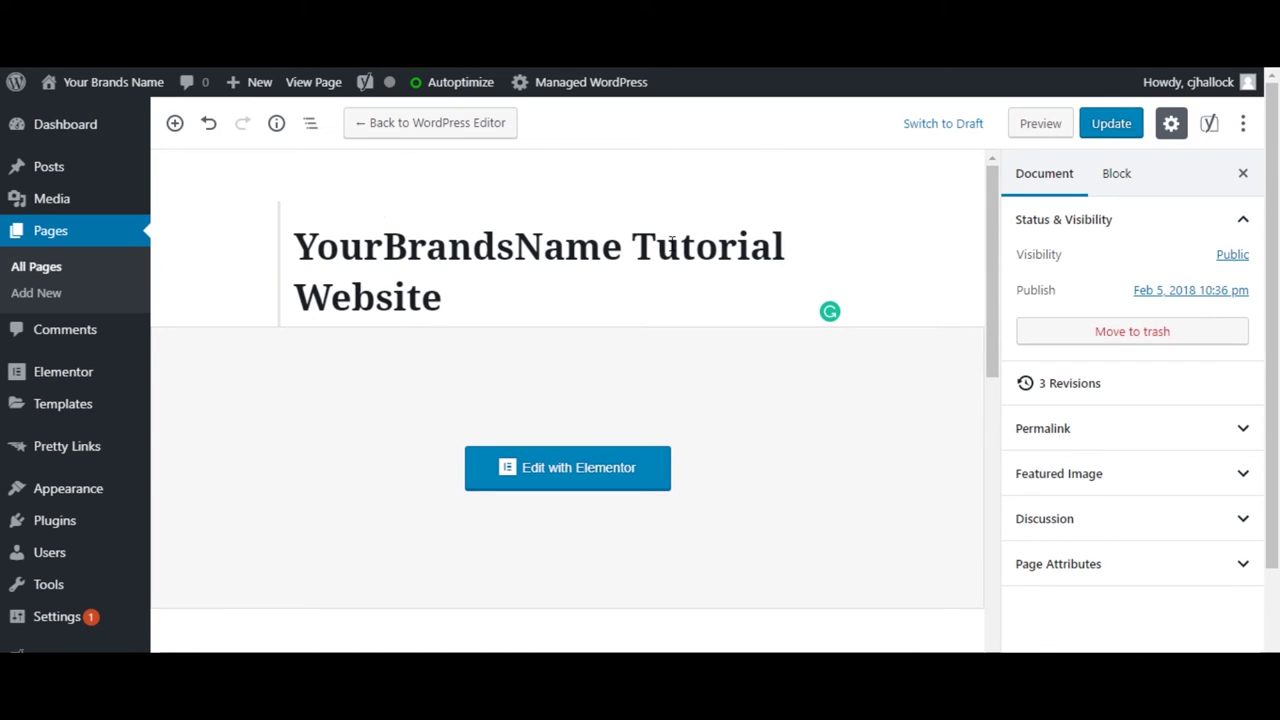
{"action": "left_click", "coordinate": [1121, 126]}
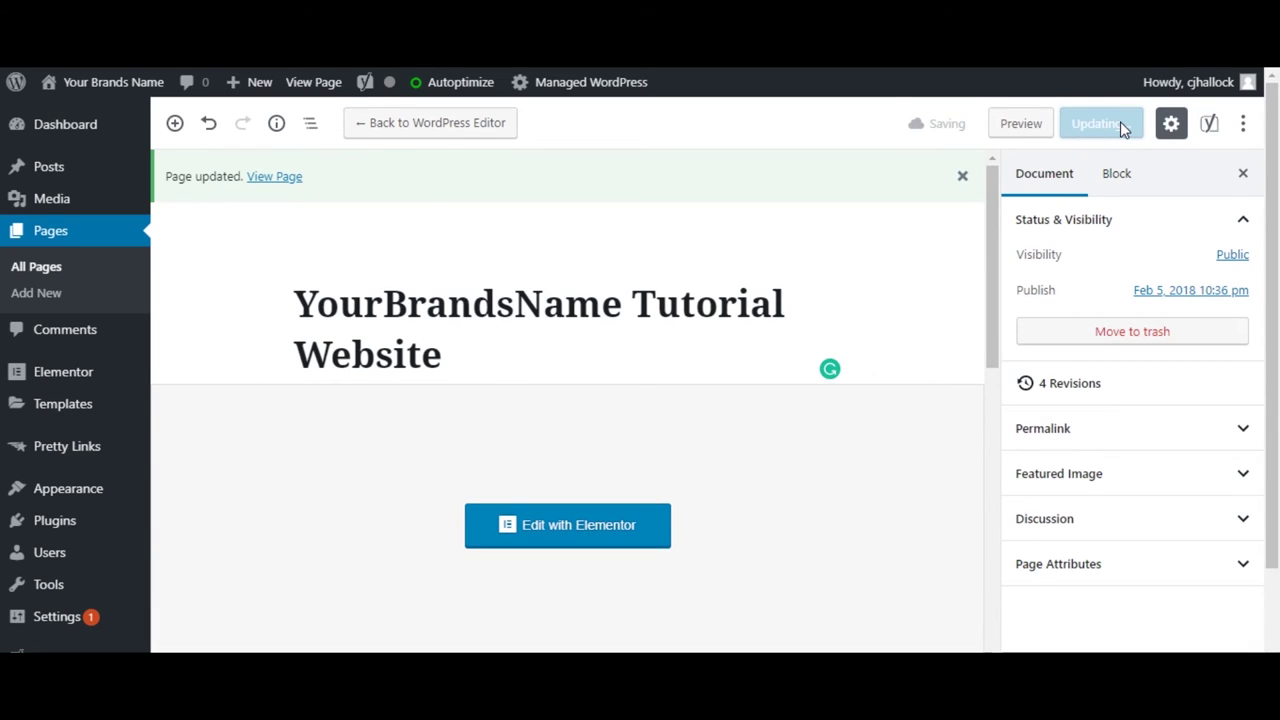
Open the Contact page from the list of all pages in Elementor and show its page settings
{"action": "left_click", "coordinate": [36, 267]}
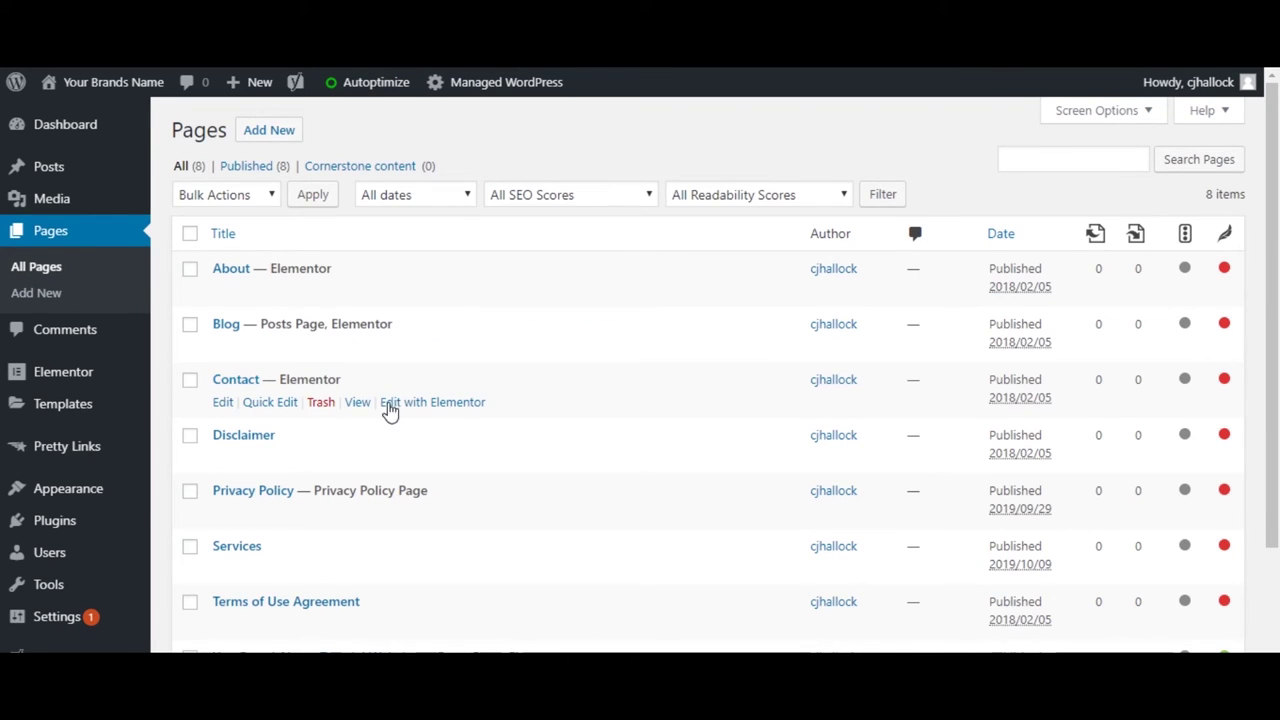
{"action": "left_click", "coordinate": [432, 412]}
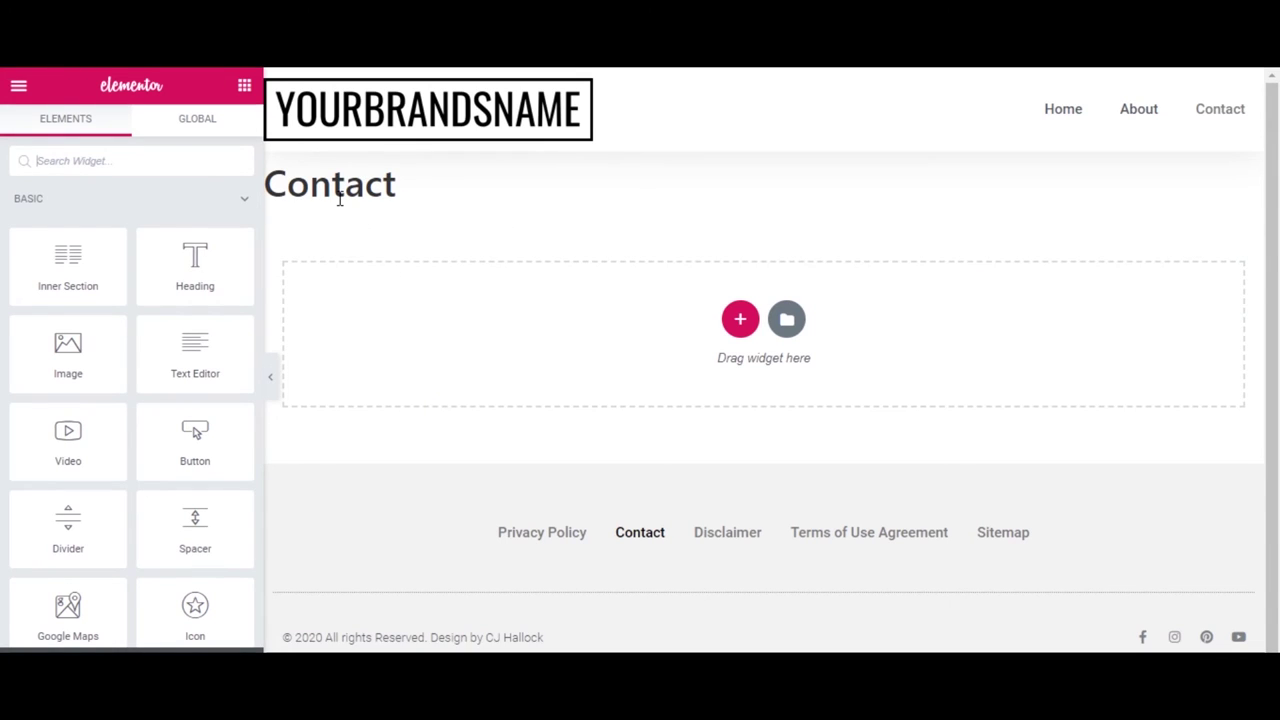
{"action": "left_click", "coordinate": [16, 650]}
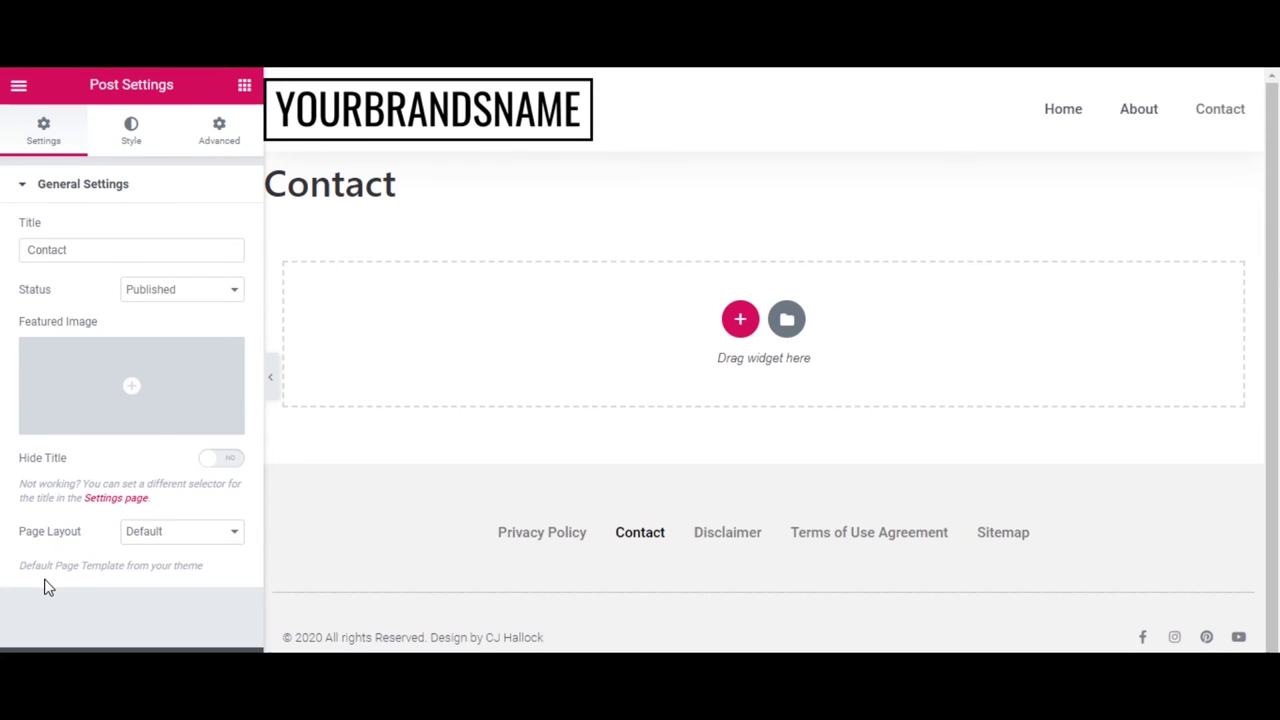
Hide the Contact page's title and set its page layout to Elementor Full Width
{"action": "left_click", "coordinate": [228, 460]}
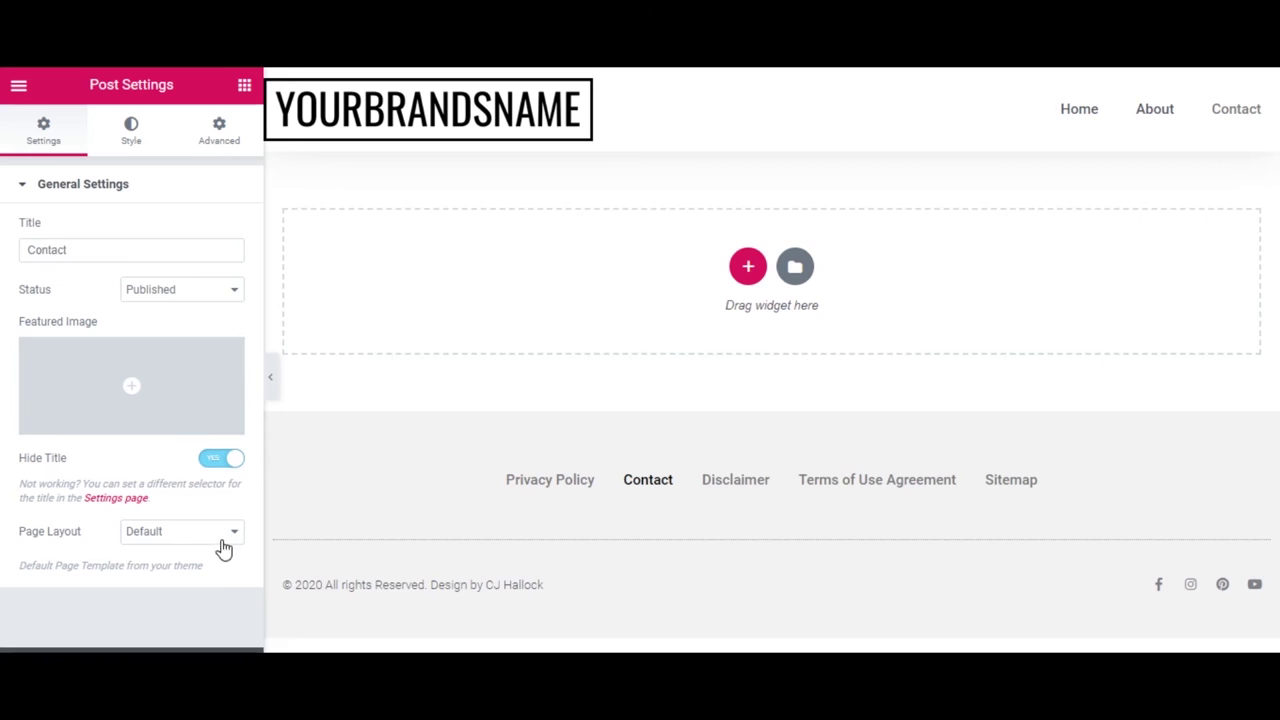
{"action": "left_click", "coordinate": [210, 541]}
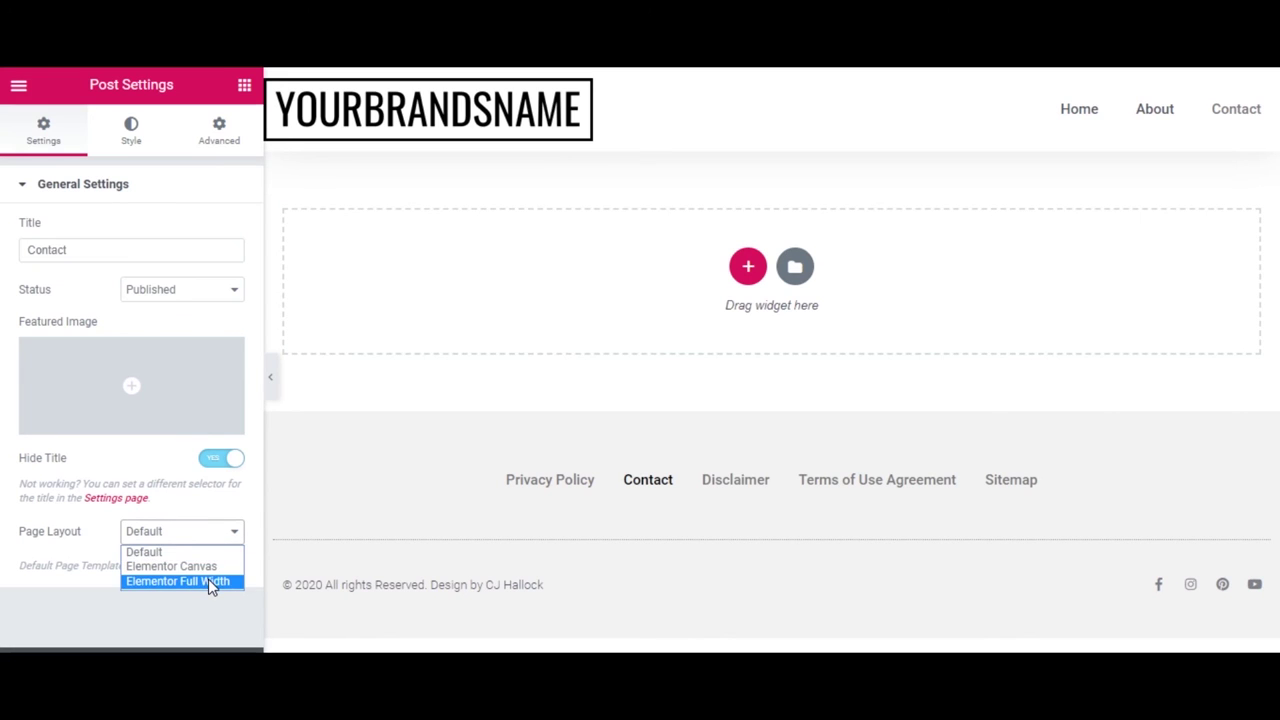
{"action": "left_click", "coordinate": [208, 579]}
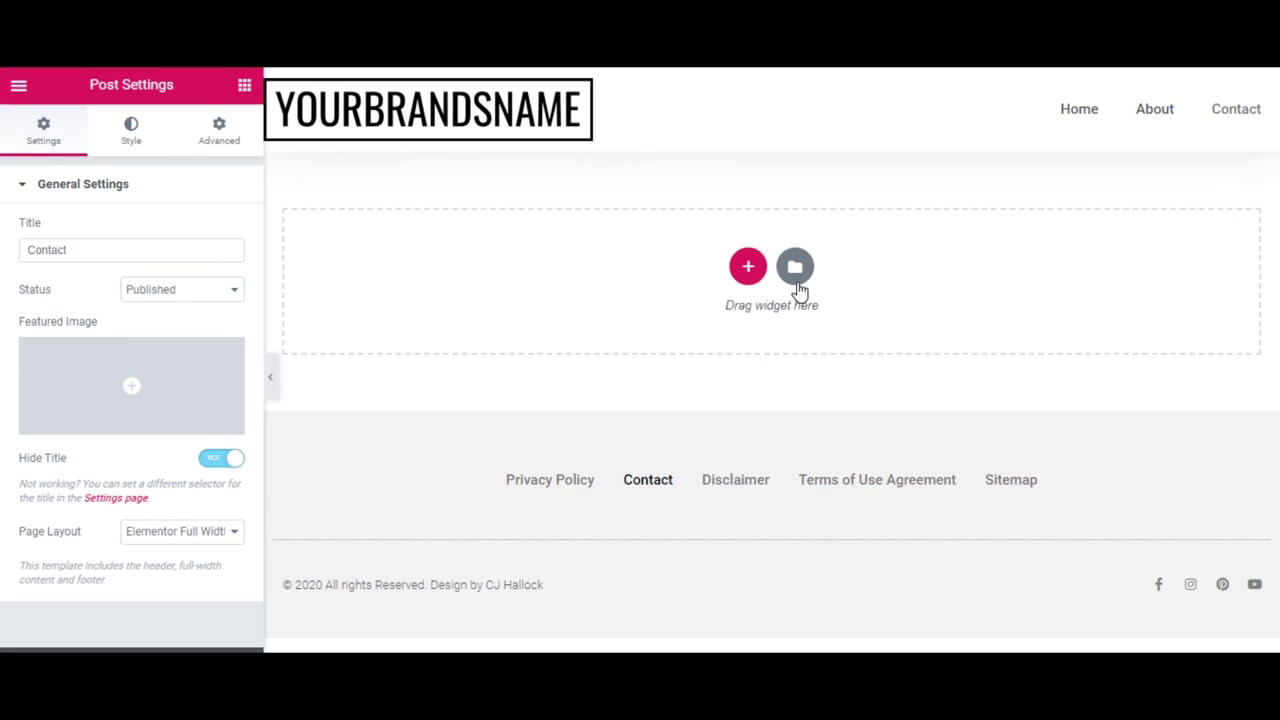
Search the page template library for "contact" and insert the Construction Company – Contact template
{"action": "left_click", "coordinate": [795, 268]}
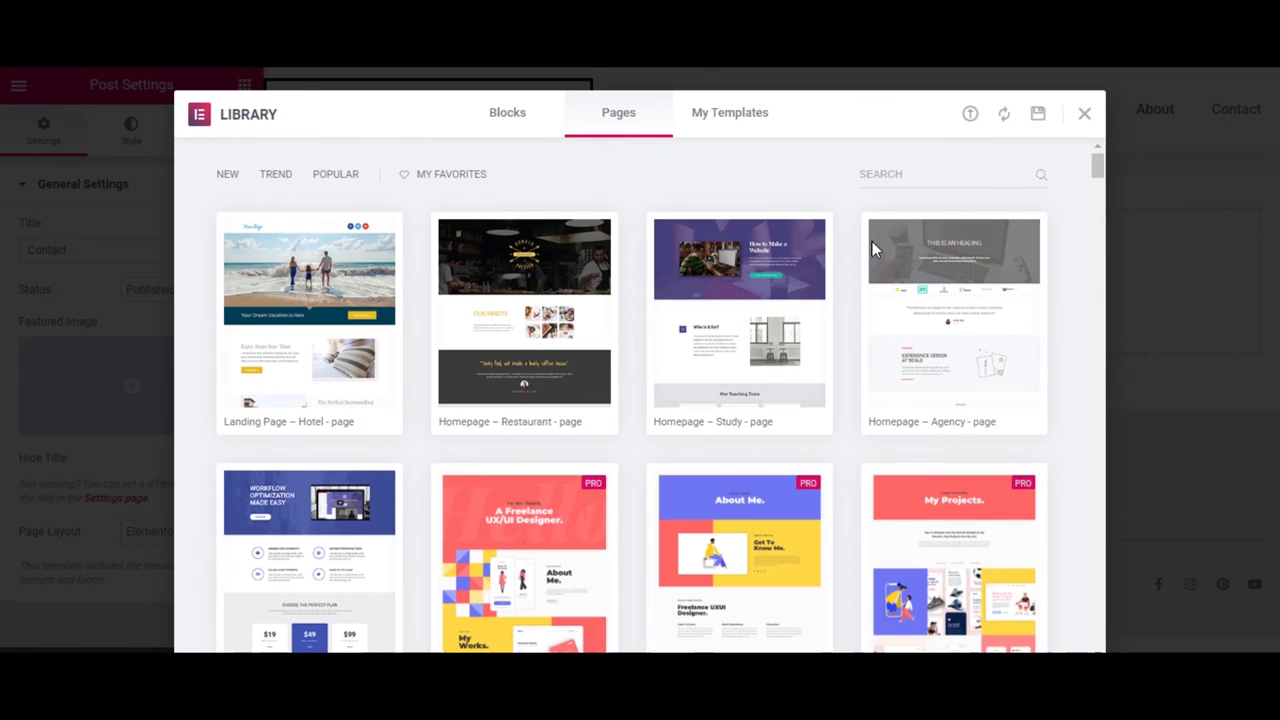
{"action": "left_click", "coordinate": [897, 175]}
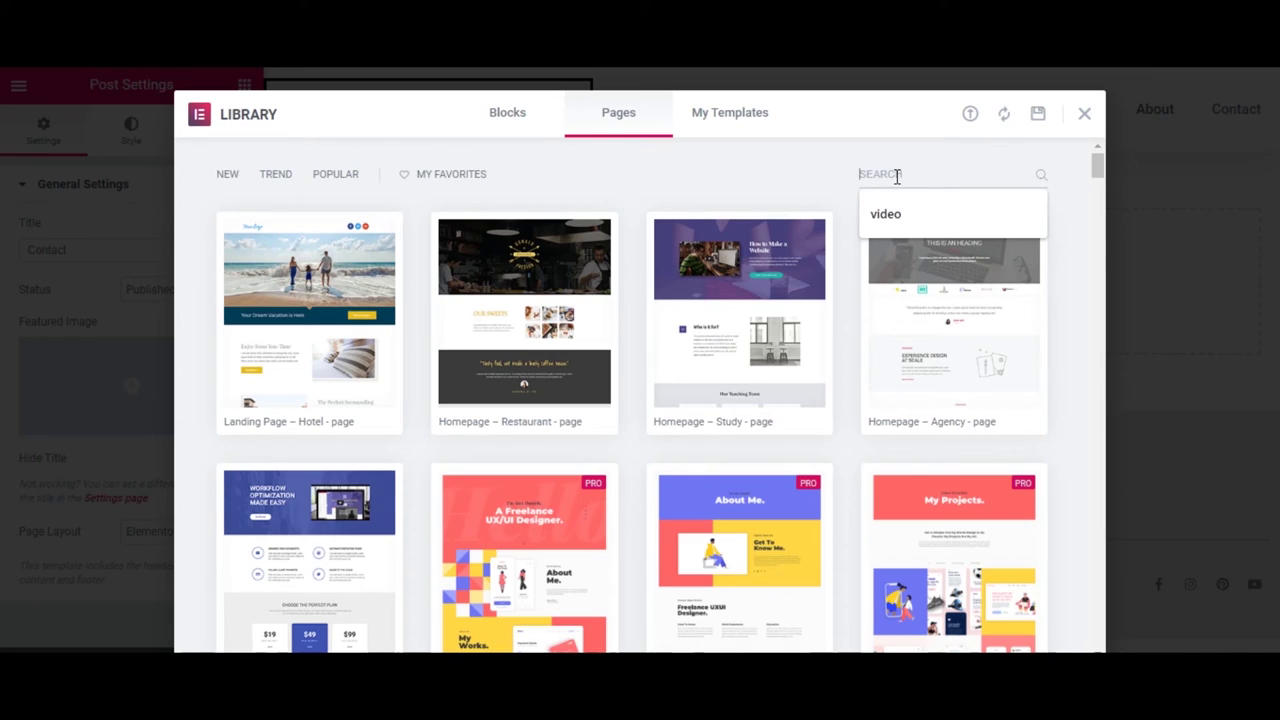
{"action": "type", "text": "contact"}
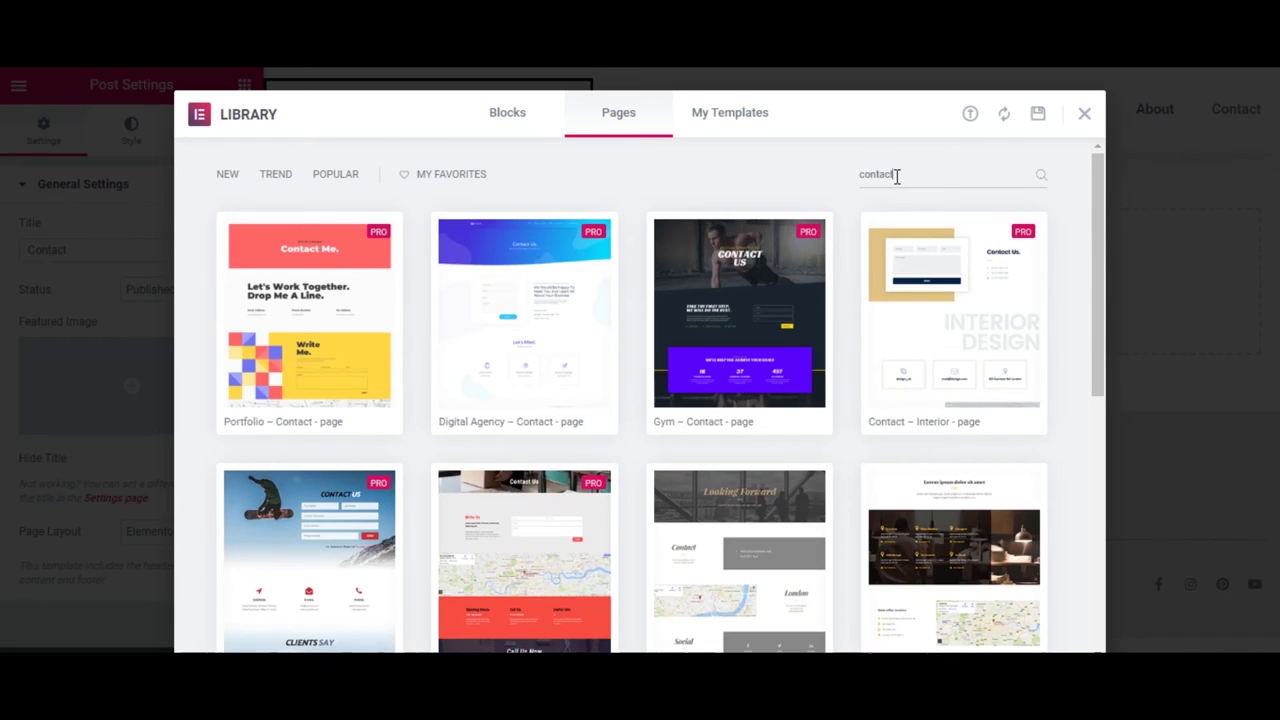
{"action": "mouse_move", "coordinate": [766, 266]}
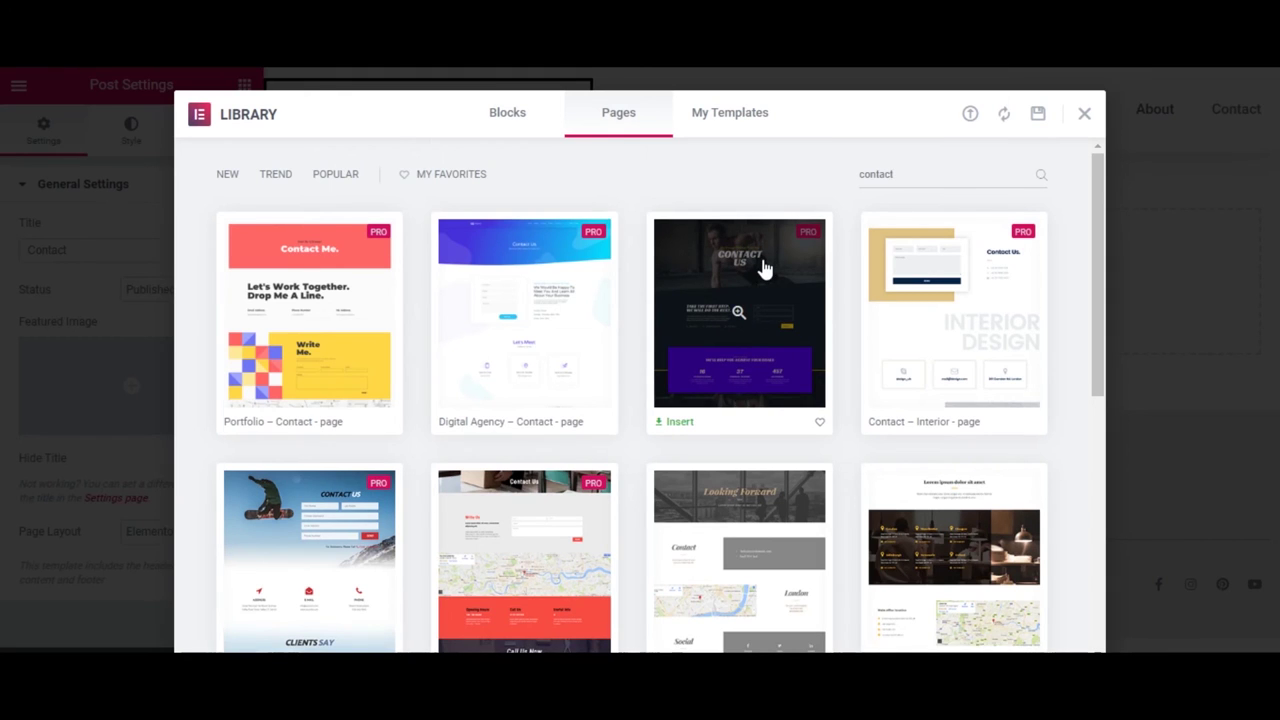
{"action": "scroll", "coordinate": [764, 270], "scroll_direction": "down", "scroll_amount": 10}
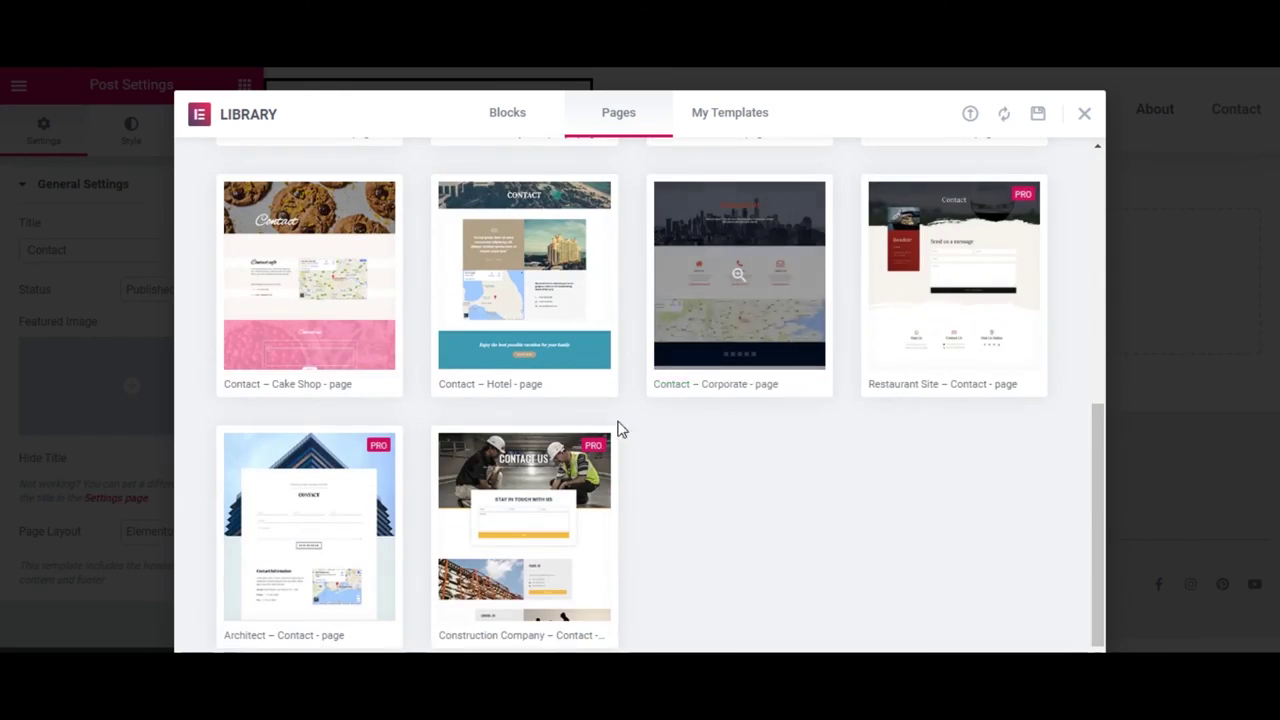
{"action": "mouse_move", "coordinate": [563, 508]}
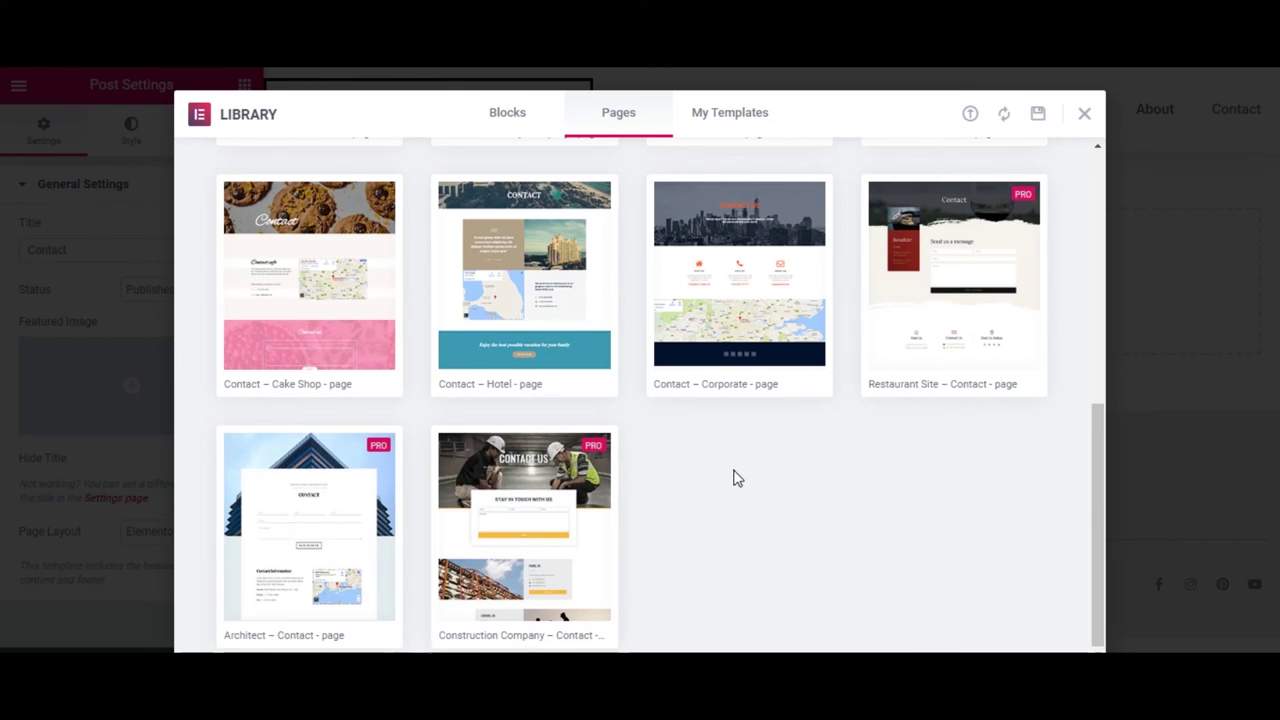
{"action": "mouse_move", "coordinate": [528, 642]}
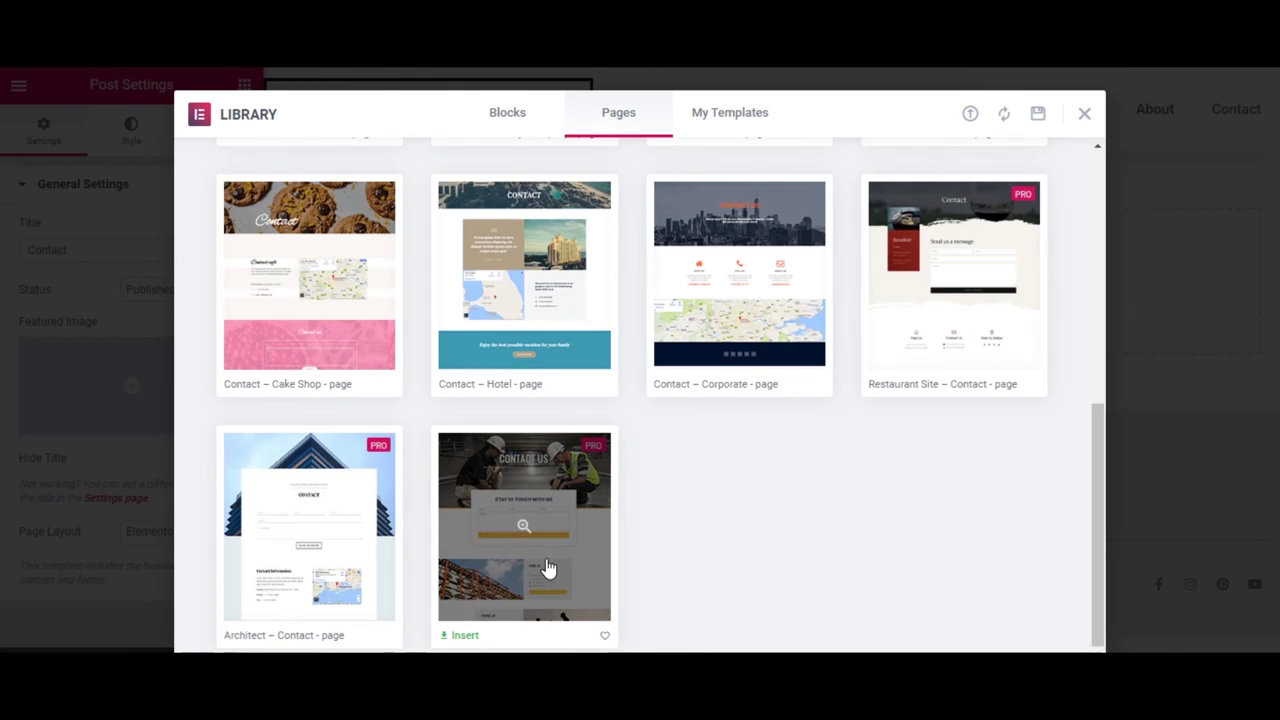
{"action": "left_click", "coordinate": [466, 637]}
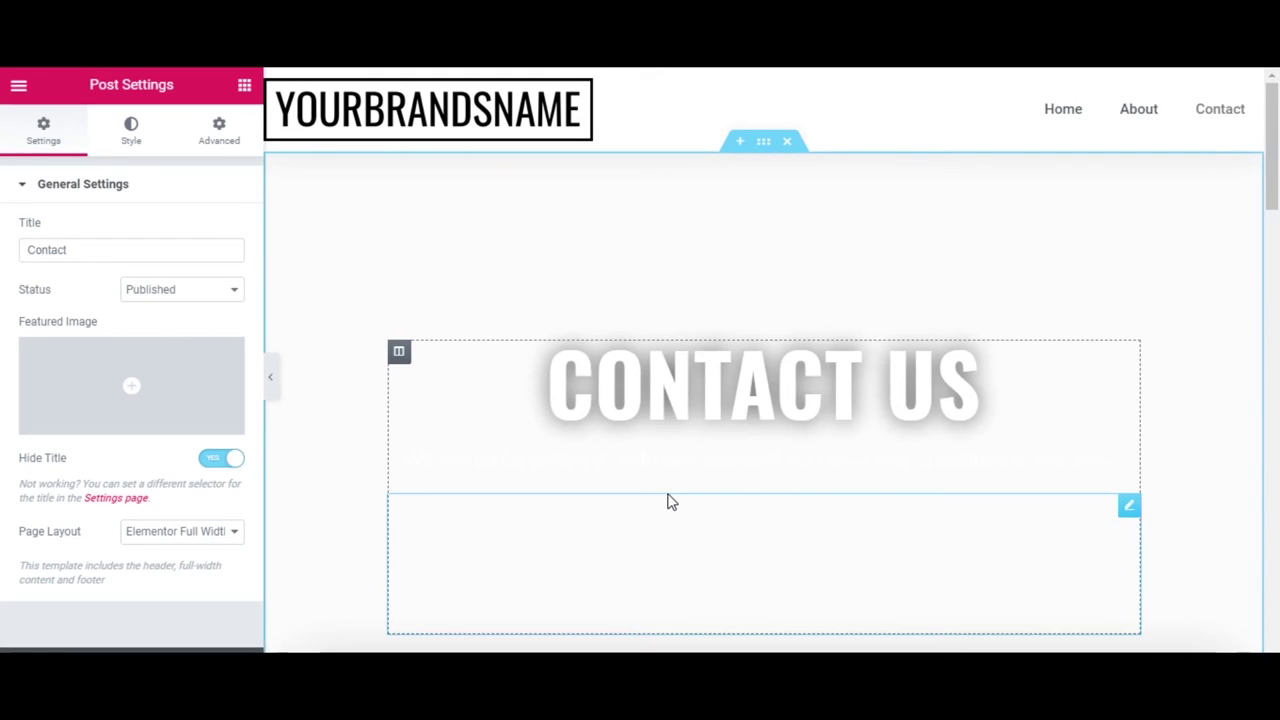
Delete the social icons section and the Projects/Employees/Countries/Guests counter section from the lower part of the Contact page
{"action": "scroll", "coordinate": [668, 497], "scroll_direction": "down", "scroll_amount": 10}
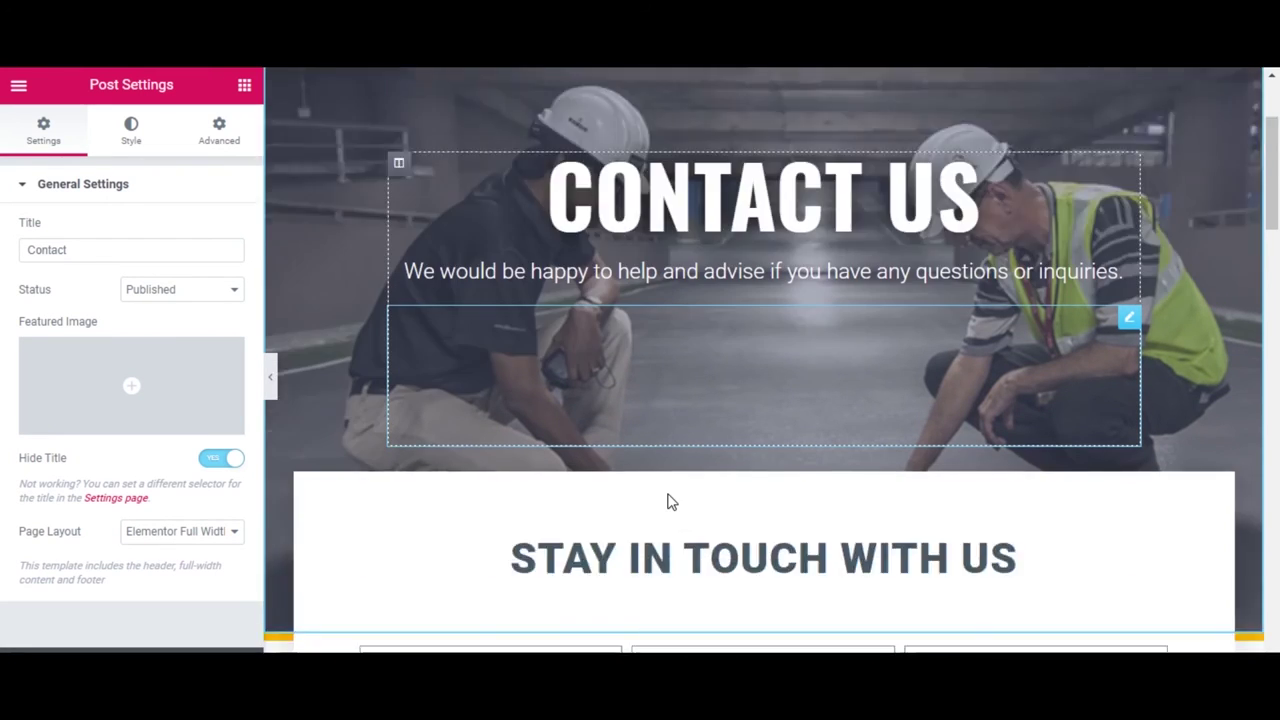
{"action": "scroll", "coordinate": [670, 500], "scroll_direction": "down", "scroll_amount": 10}
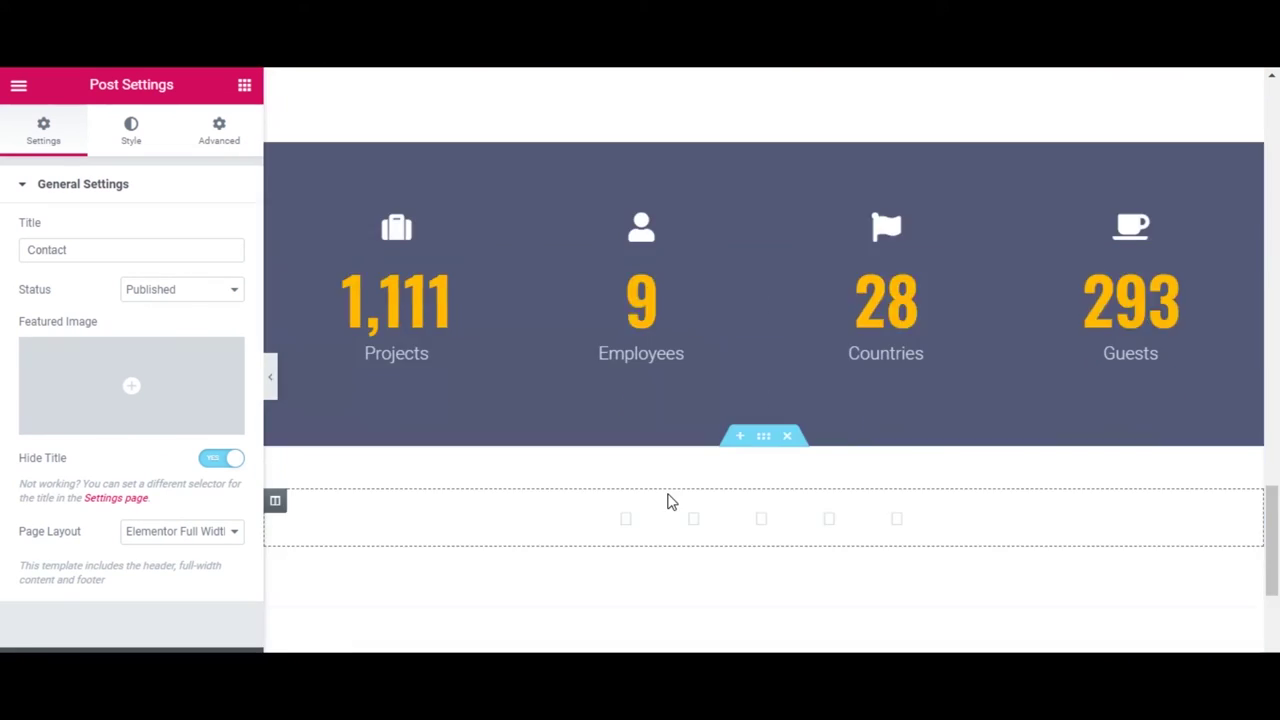
{"action": "scroll", "coordinate": [669, 503], "scroll_direction": "down", "scroll_amount": 4}
{"action": "scroll", "coordinate": [669, 503], "scroll_direction": "up", "scroll_amount": 4}
{"action": "left_click", "coordinate": [787, 440]}
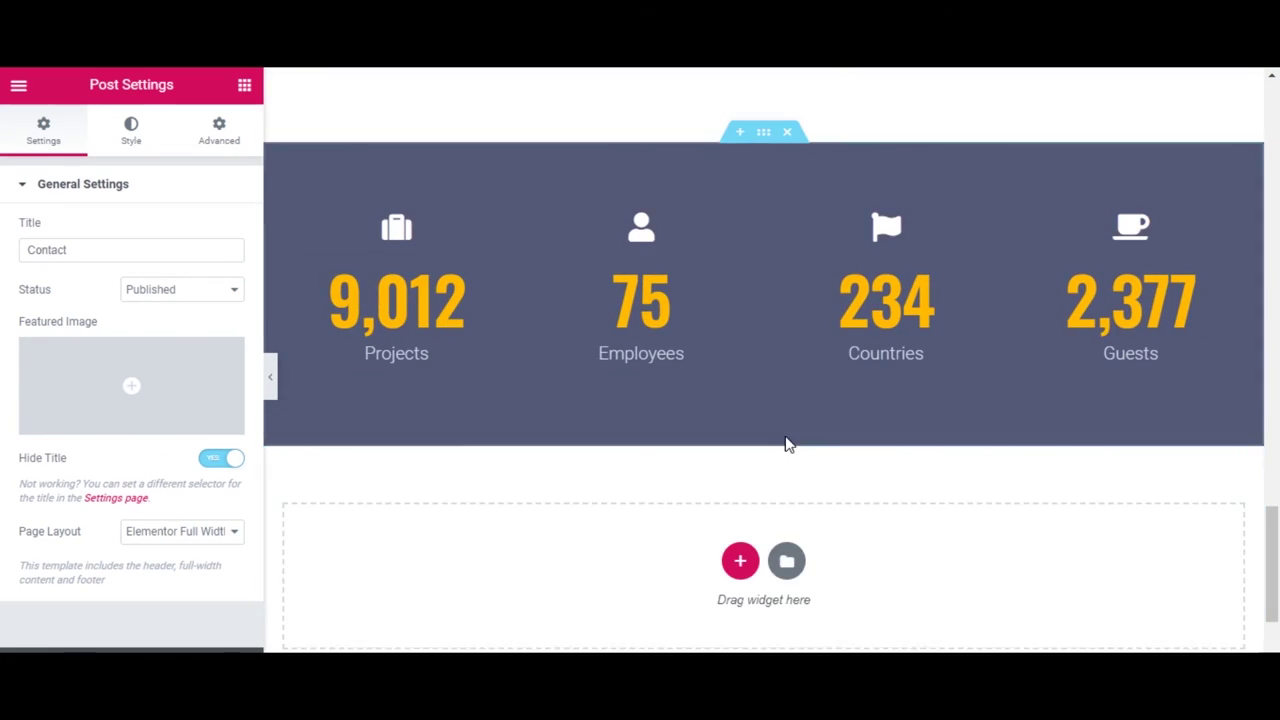
{"action": "scroll", "coordinate": [786, 443], "scroll_direction": "up", "scroll_amount": 3}
{"action": "left_click", "coordinate": [790, 420]}
Delete the London and Paris office sections below the contact form
{"action": "scroll", "coordinate": [790, 425], "scroll_direction": "up", "scroll_amount": 3}
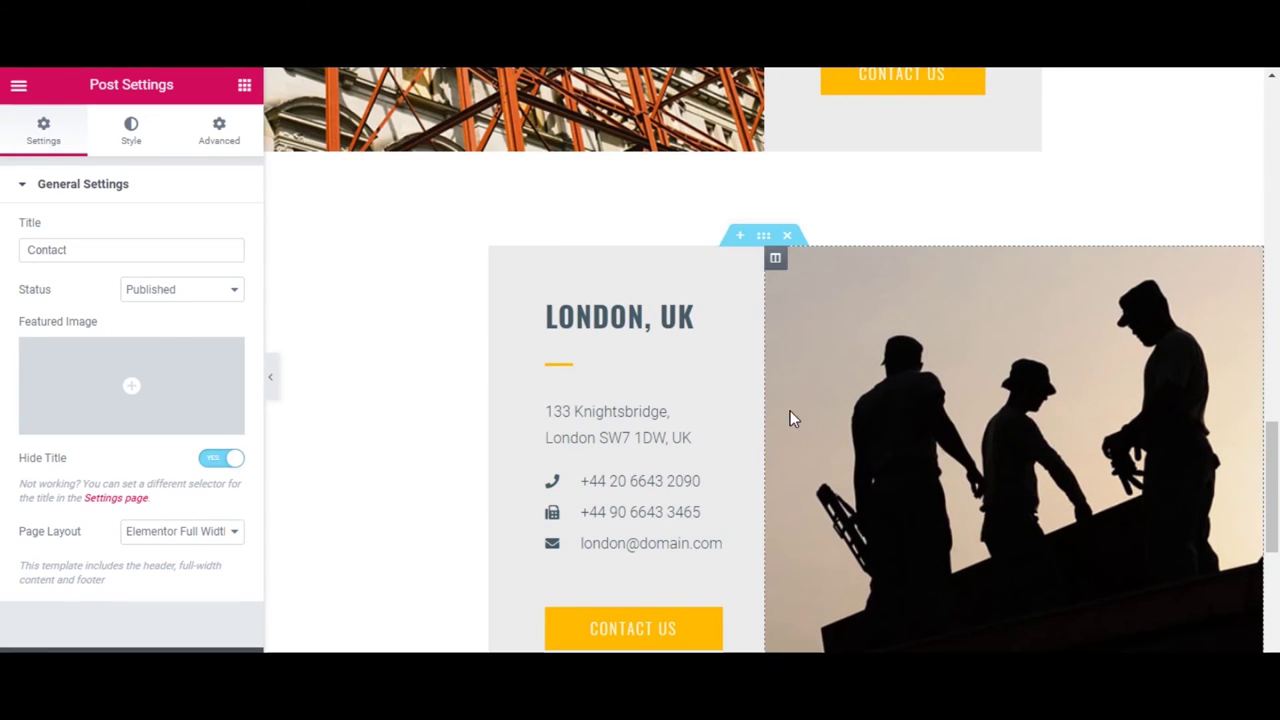
{"action": "left_click", "coordinate": [794, 240]}
{"action": "scroll", "coordinate": [794, 243], "scroll_direction": "up", "scroll_amount": 3}
{"action": "scroll", "coordinate": [794, 246], "scroll_direction": "up", "scroll_amount": 3}
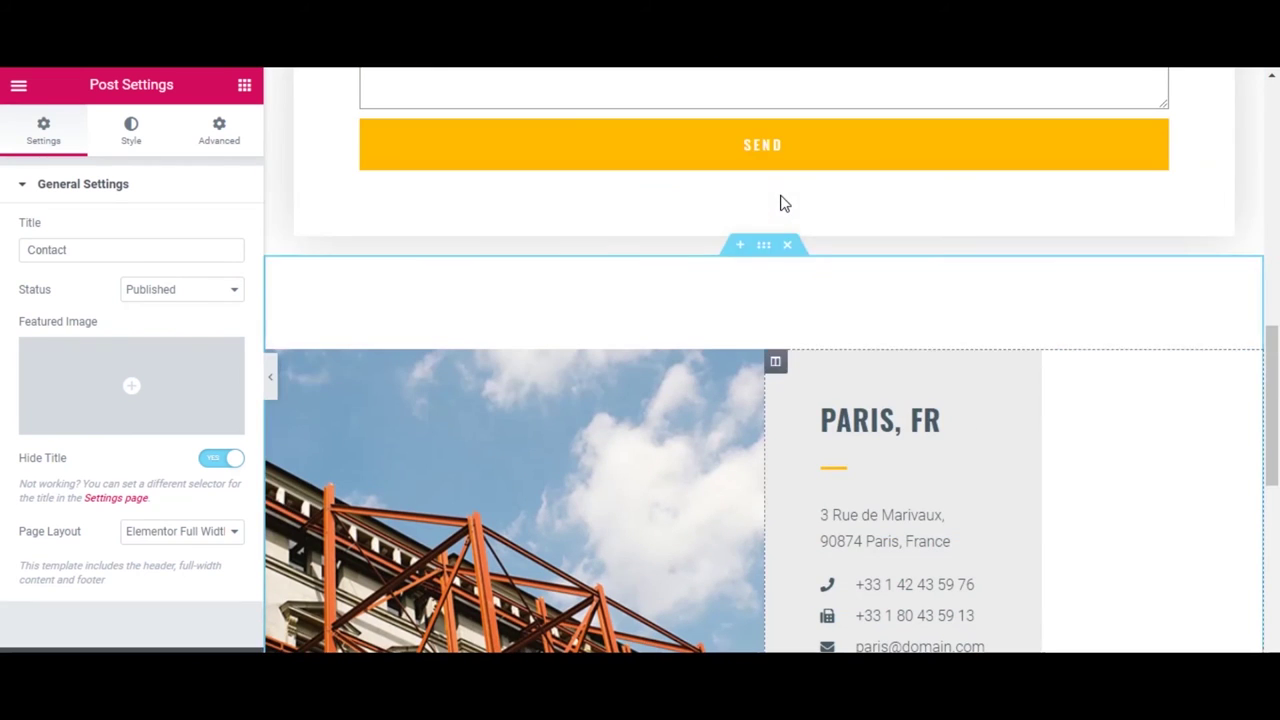
{"action": "left_click", "coordinate": [791, 249]}
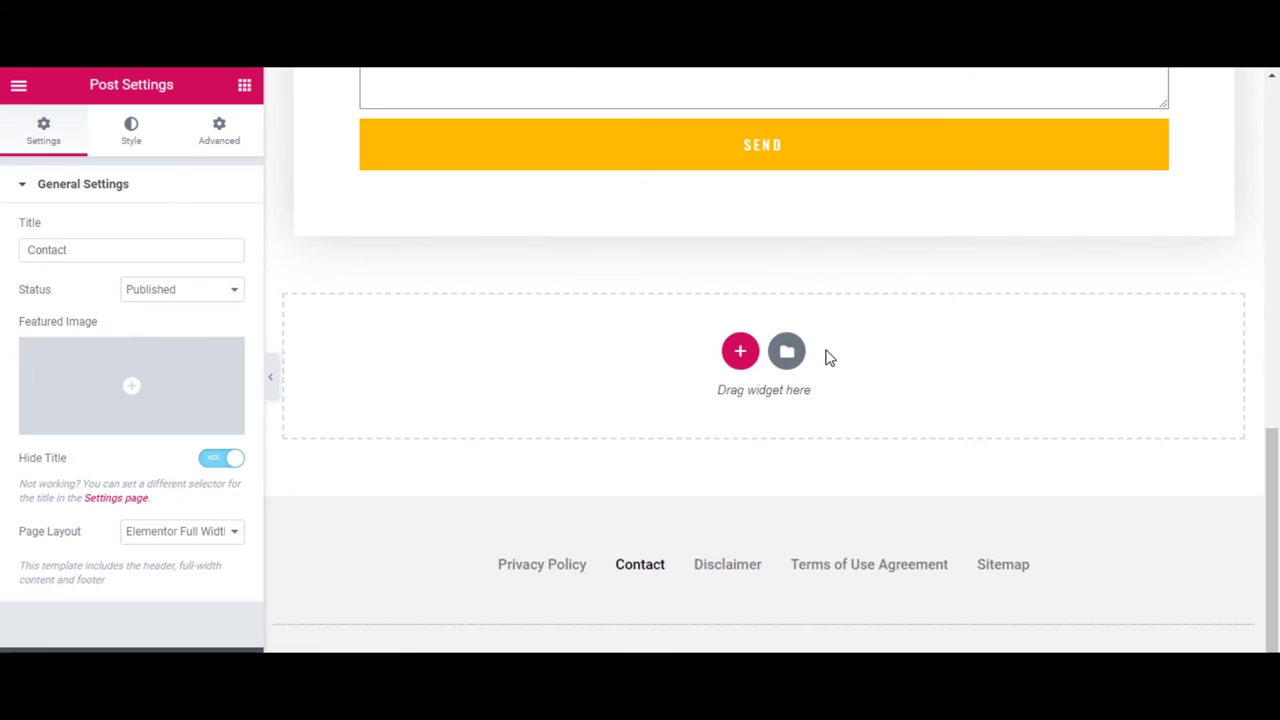
Turn on Stretch Section for the "Contact Us" hero section
{"action": "scroll", "coordinate": [829, 358], "scroll_direction": "up", "scroll_amount": 5}
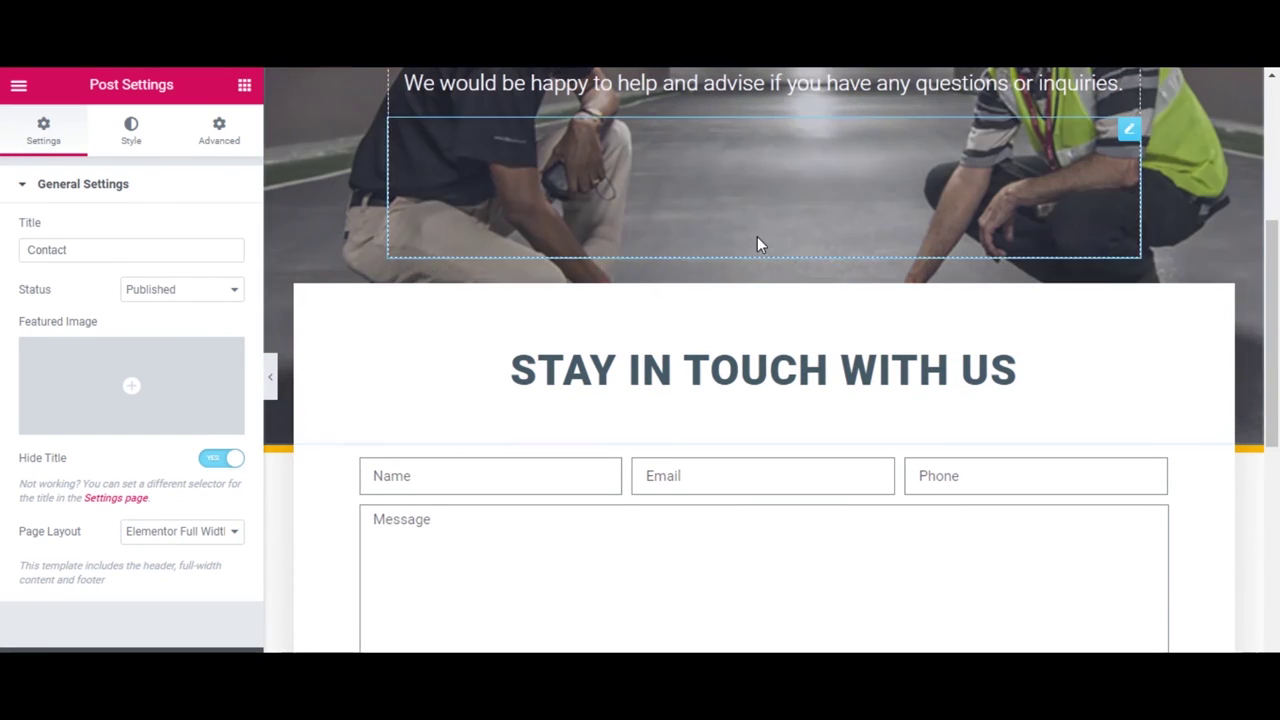
{"action": "scroll", "coordinate": [990, 355], "scroll_direction": "up", "scroll_amount": 4}
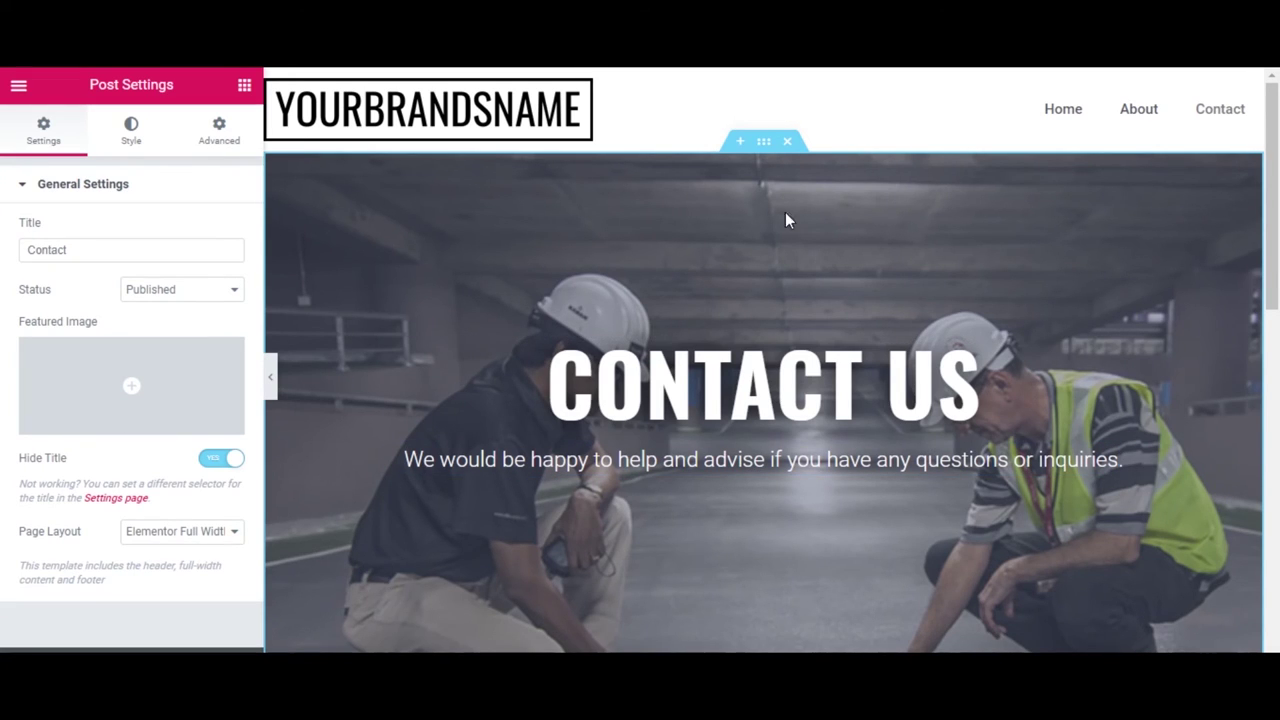
{"action": "left_click", "coordinate": [763, 143]}
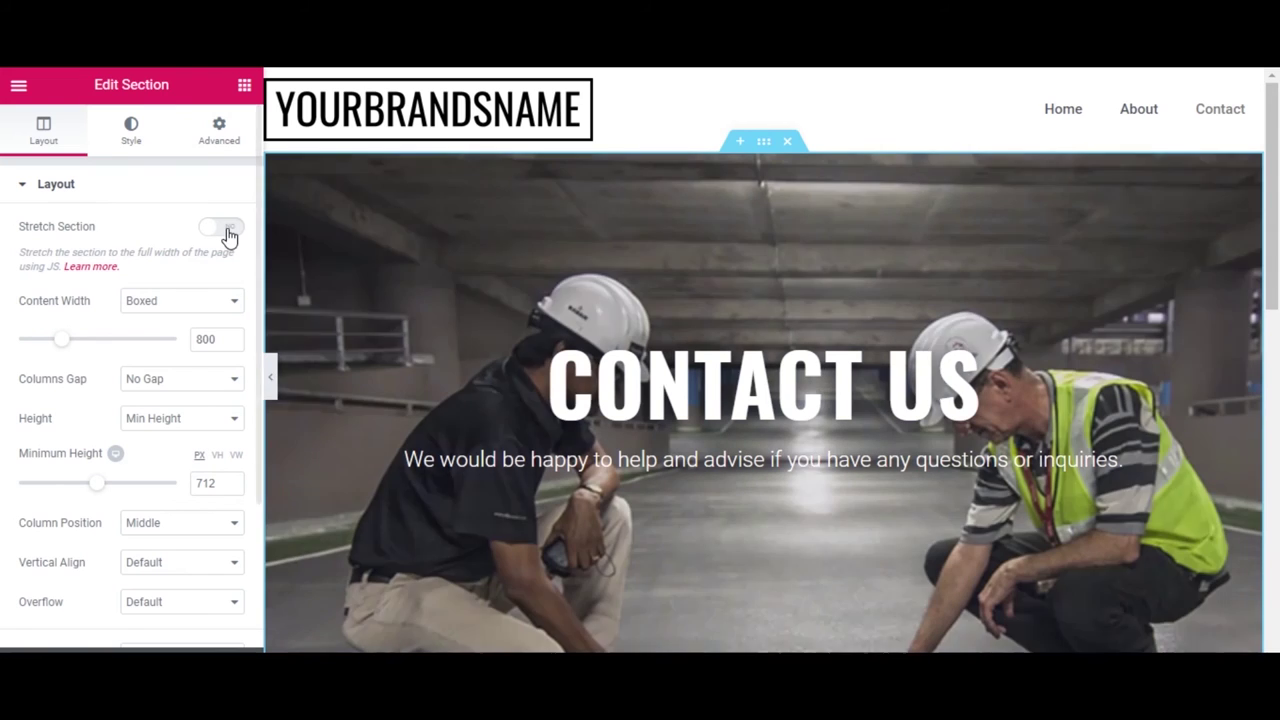
{"action": "left_click", "coordinate": [226, 228]}
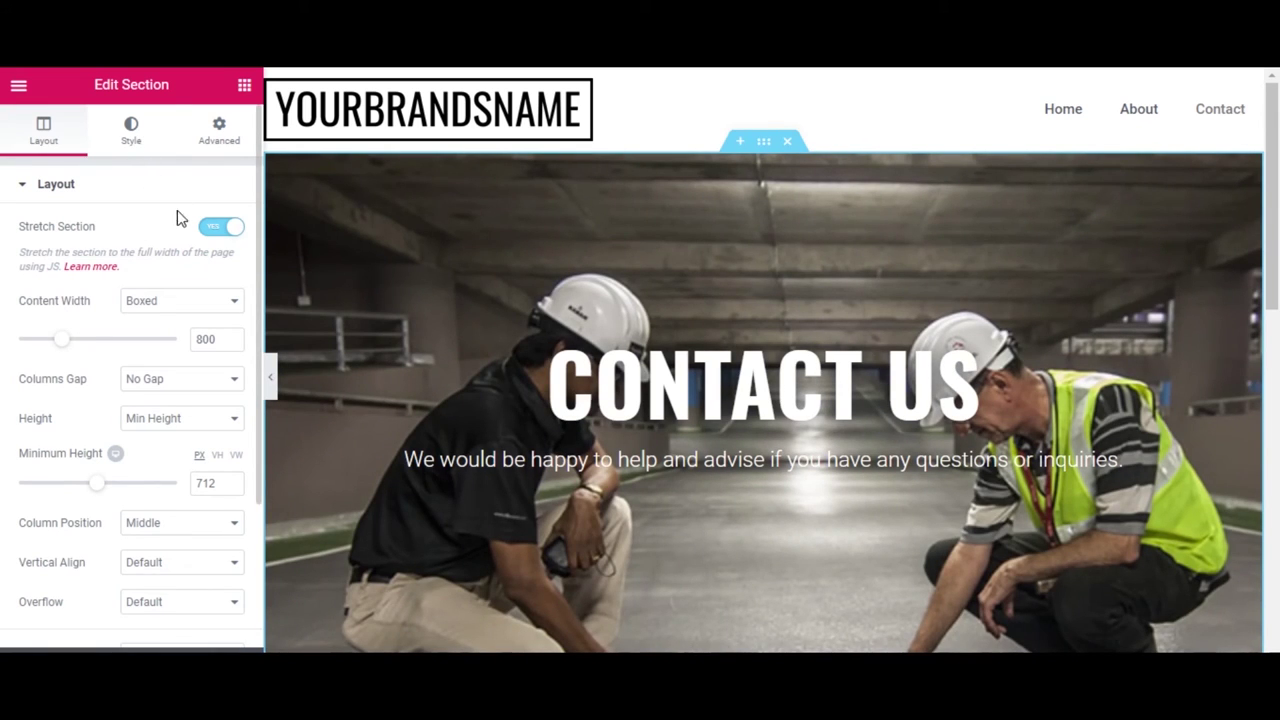
Open the media library from the hero section's background image and permanently delete teacher3.jpg
{"action": "left_click", "coordinate": [131, 130]}
{"action": "mouse_move", "coordinate": [137, 426]}
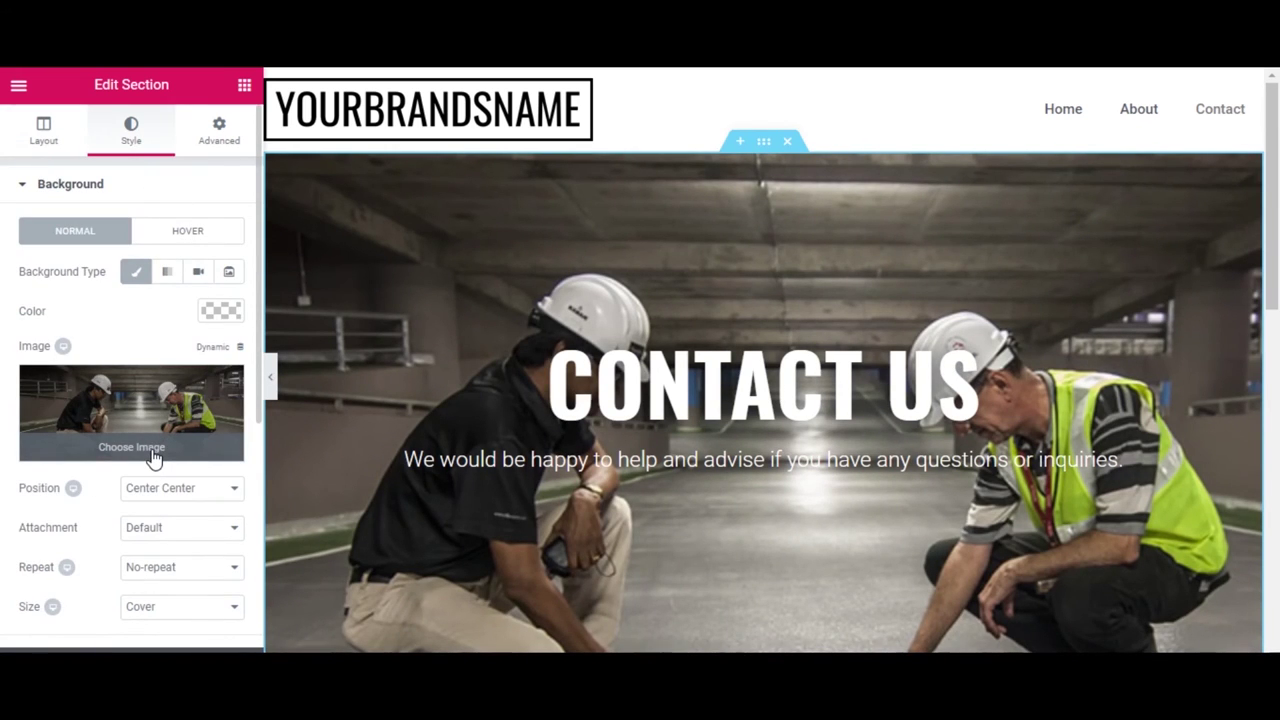
{"action": "left_click", "coordinate": [153, 454]}
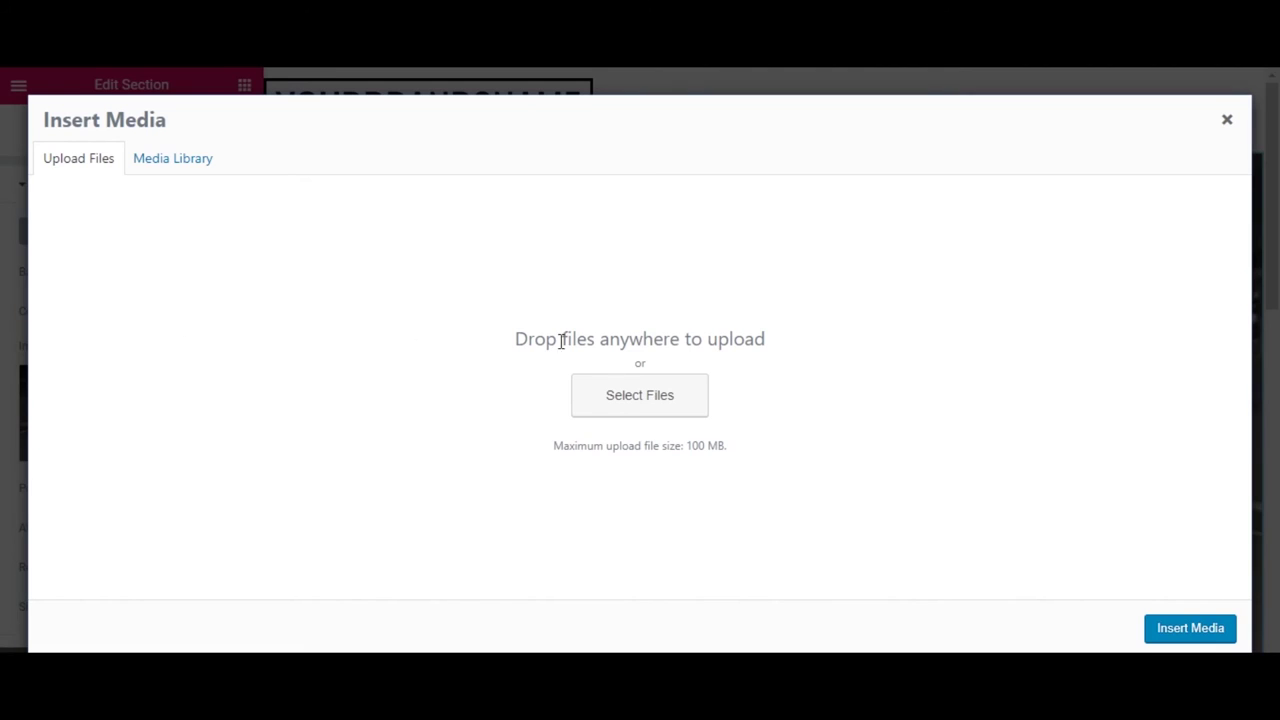
{"action": "left_click", "coordinate": [186, 165]}
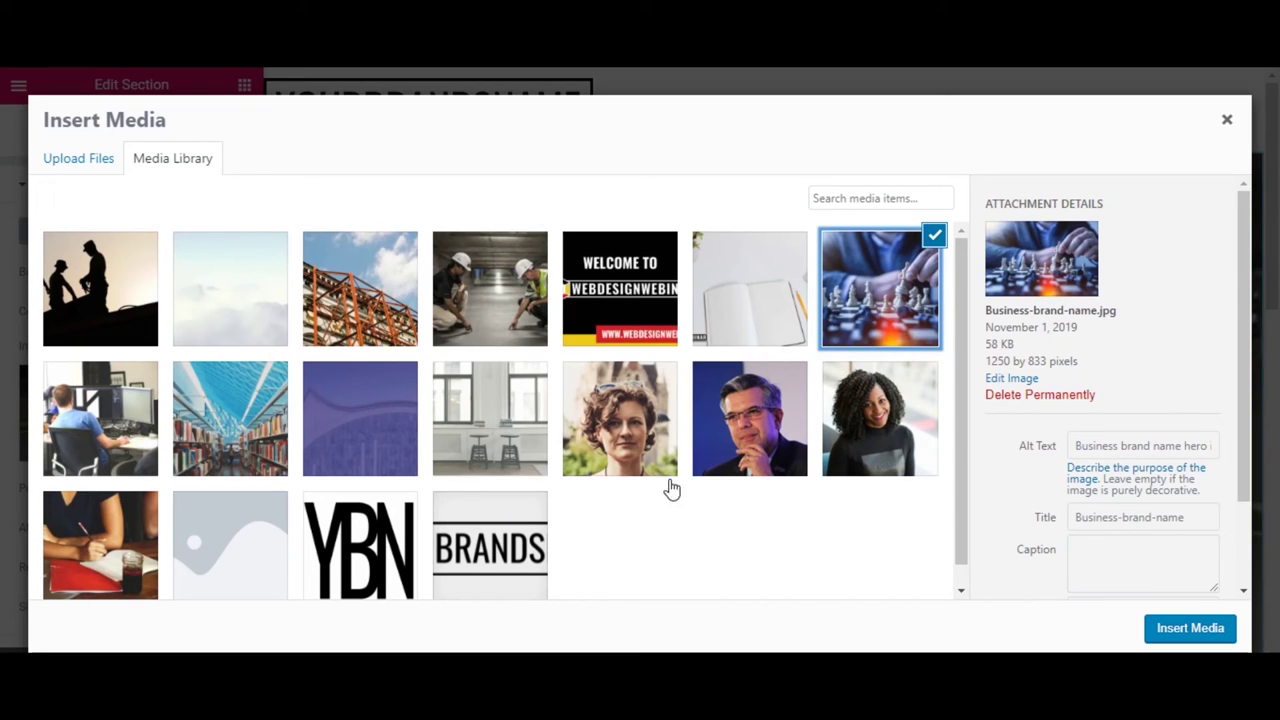
{"action": "left_click", "coordinate": [850, 422]}
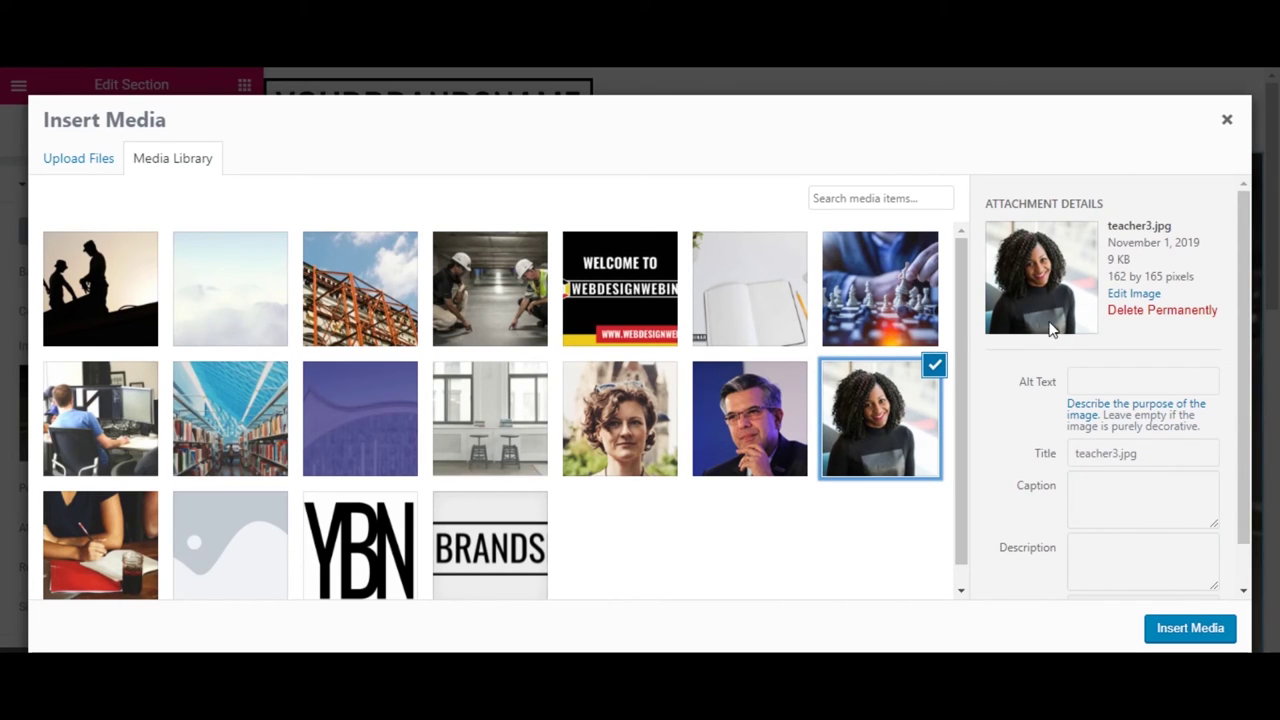
{"action": "left_click", "coordinate": [1182, 312]}
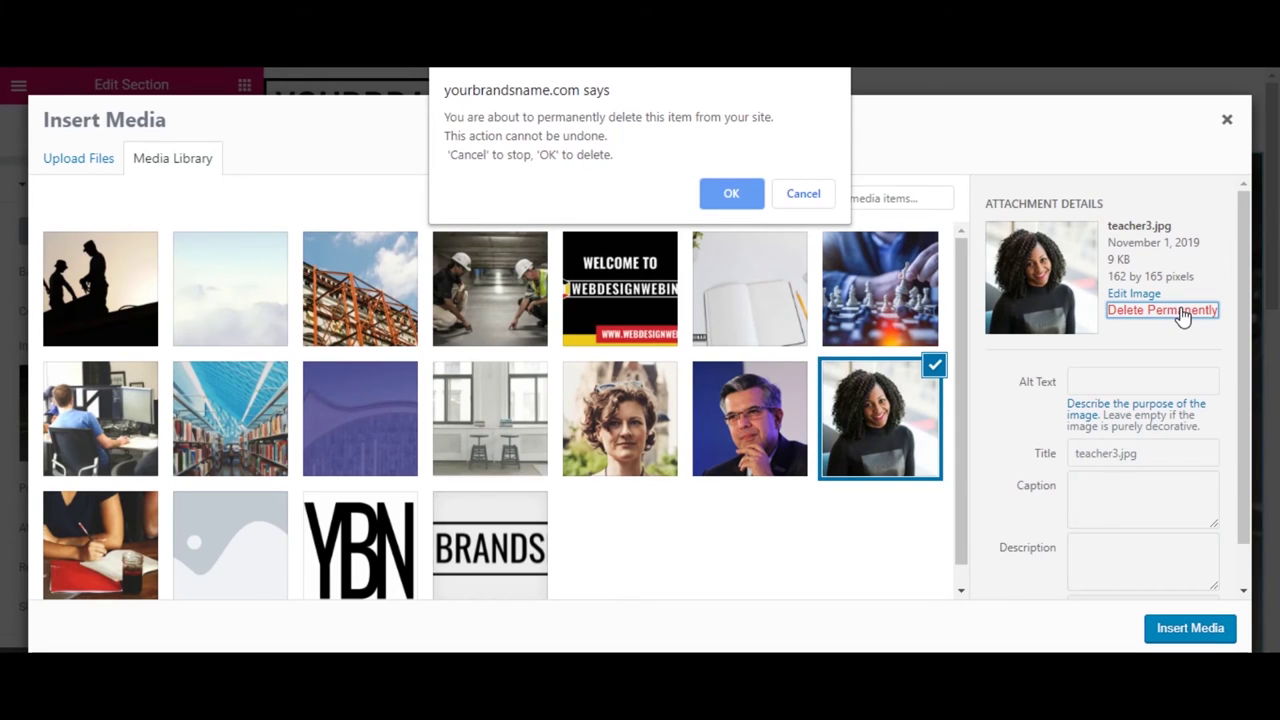
{"action": "left_click", "coordinate": [720, 200]}
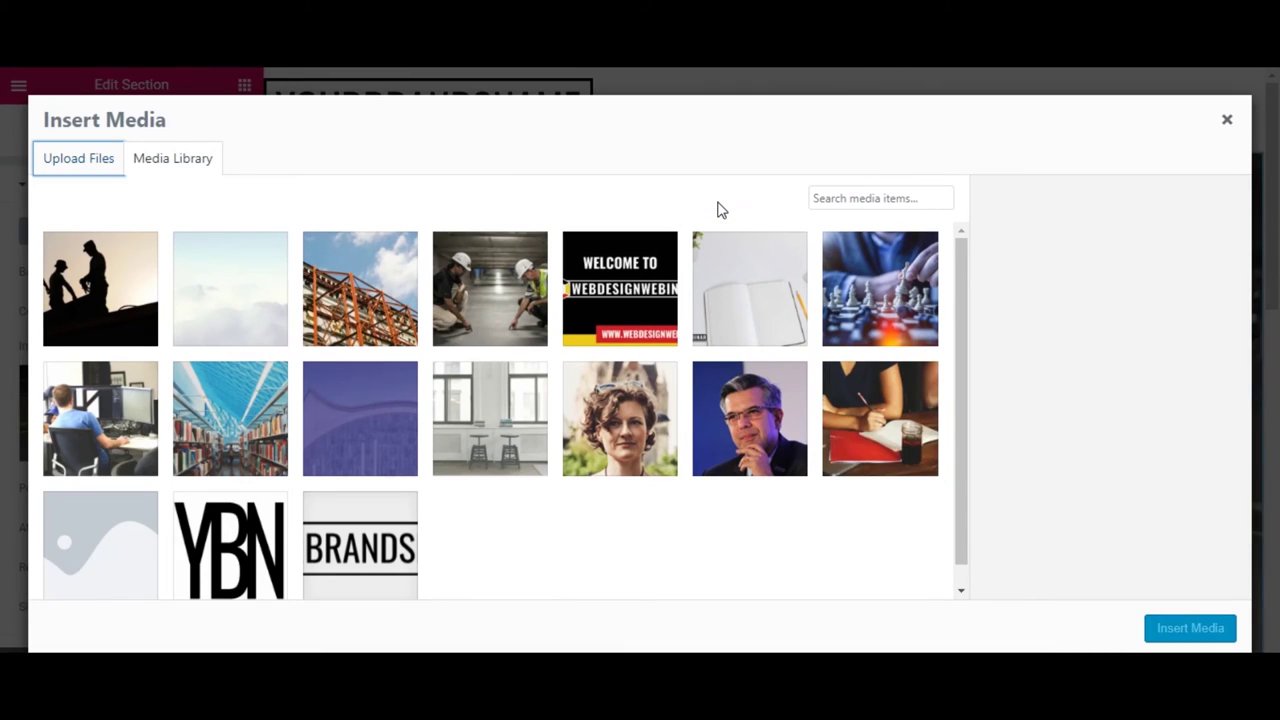
Permanently delete the portrait images teacher2.jpg and teacther1.png from the media library
{"action": "left_click", "coordinate": [801, 403]}
{"action": "left_click", "coordinate": [1186, 316]}
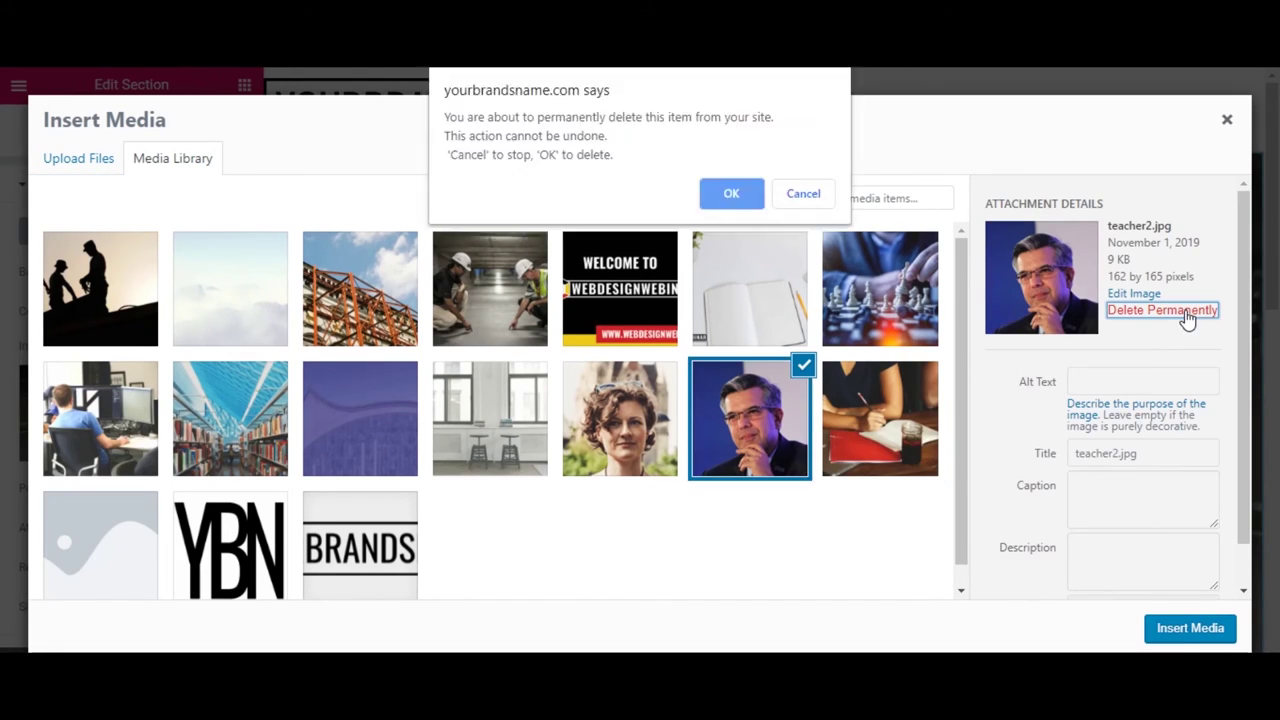
{"action": "left_click", "coordinate": [731, 194]}
{"action": "left_click", "coordinate": [612, 450]}
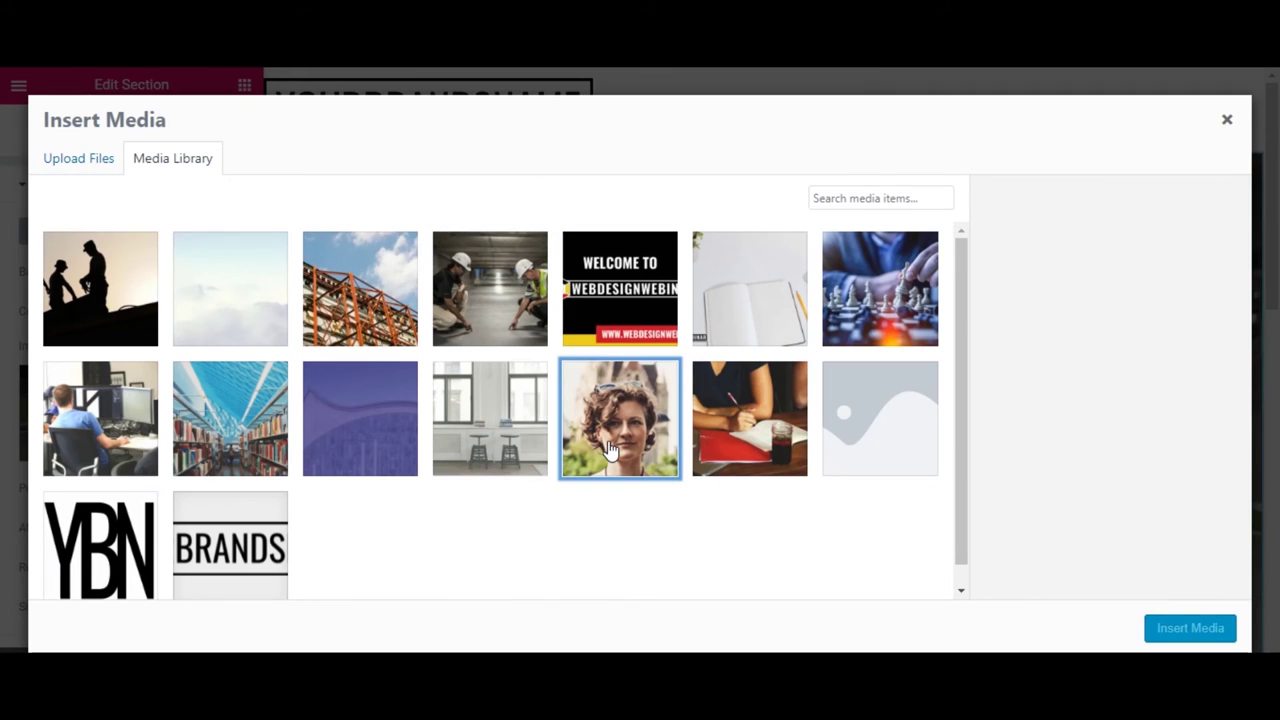
{"action": "left_click", "coordinate": [1140, 312]}
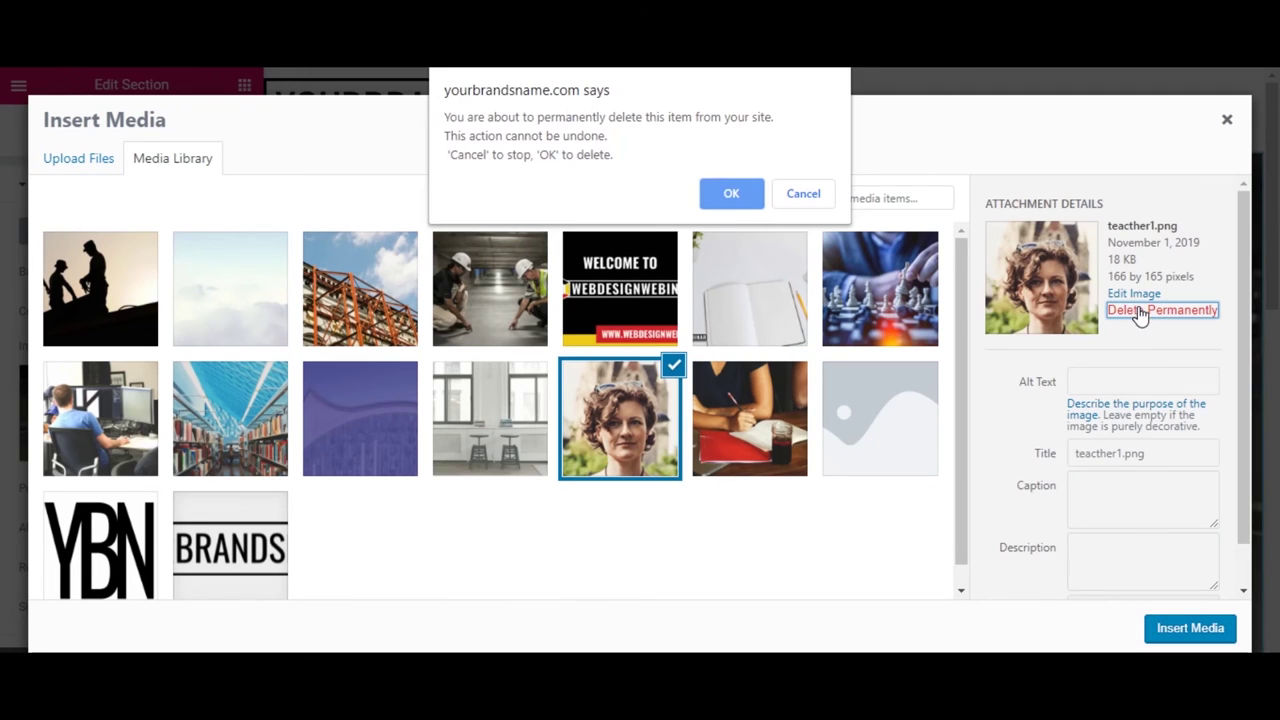
{"action": "left_click", "coordinate": [731, 194]}
Permanently delete study_1.jpg and the purple study-footer.jpg from the media library
{"action": "left_click", "coordinate": [515, 405]}
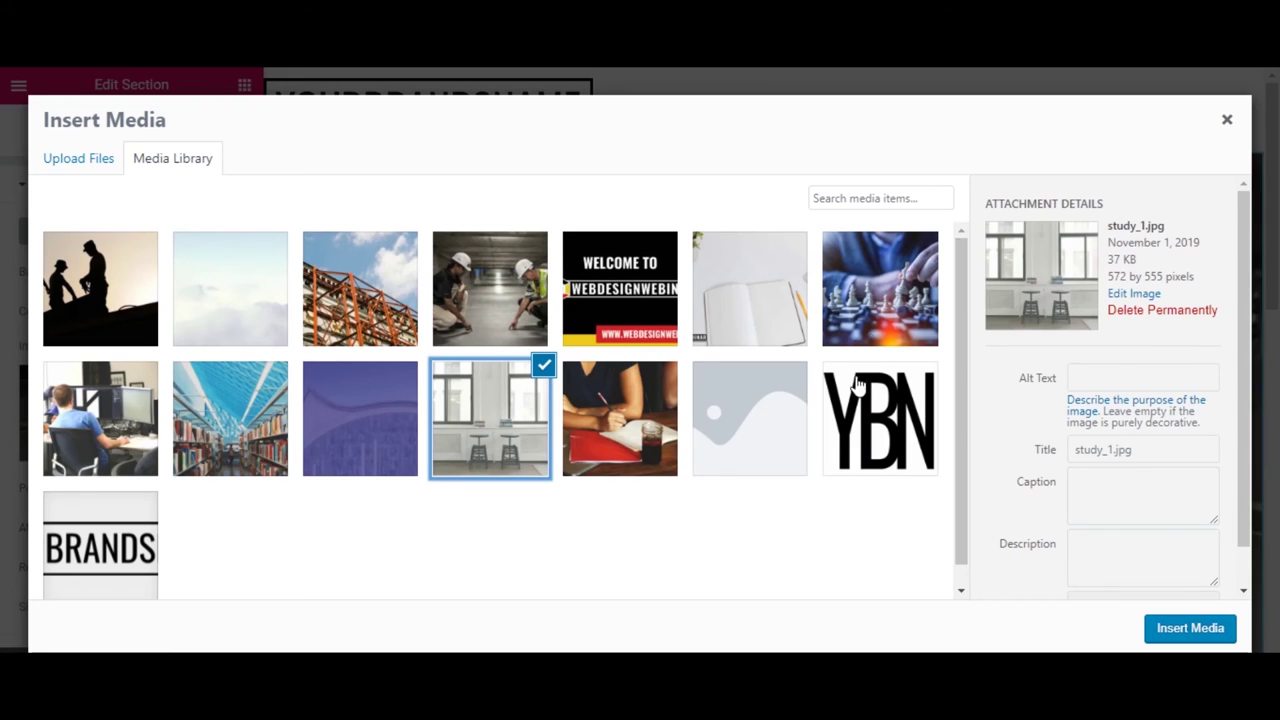
{"action": "left_click", "coordinate": [1198, 316]}
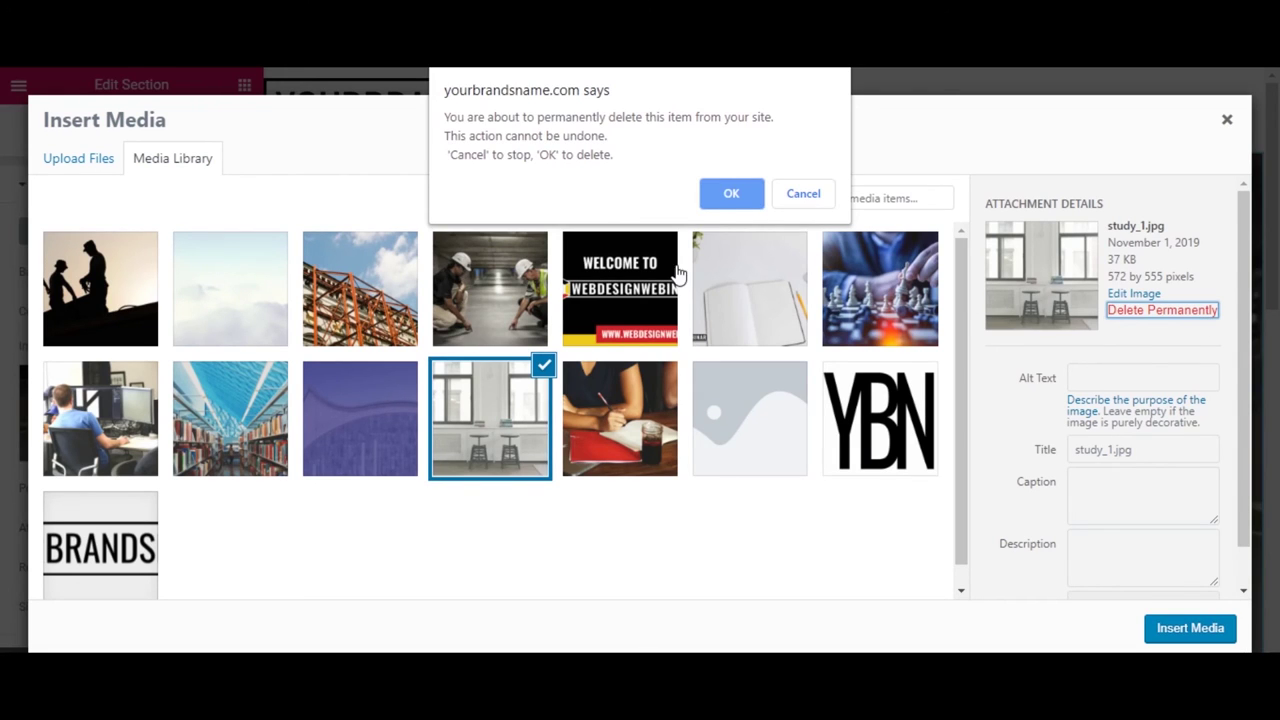
{"action": "left_click", "coordinate": [716, 205]}
{"action": "left_click", "coordinate": [412, 422]}
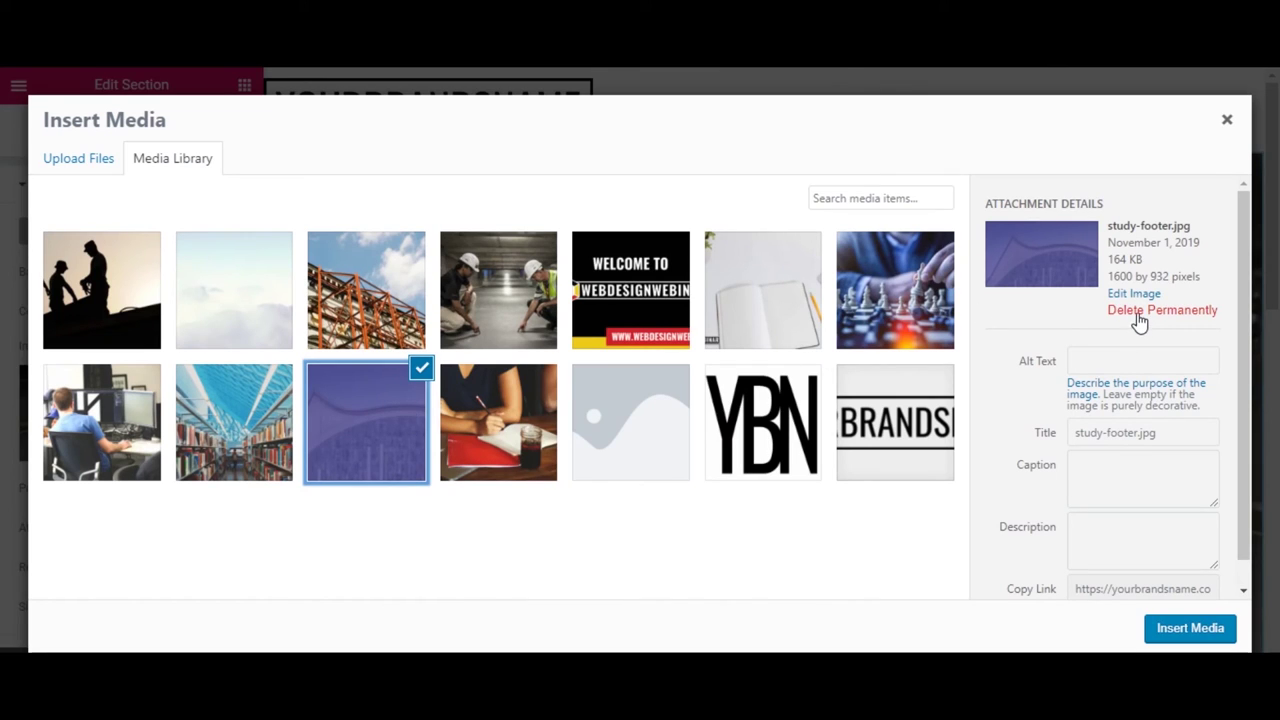
{"action": "left_click", "coordinate": [1140, 318]}
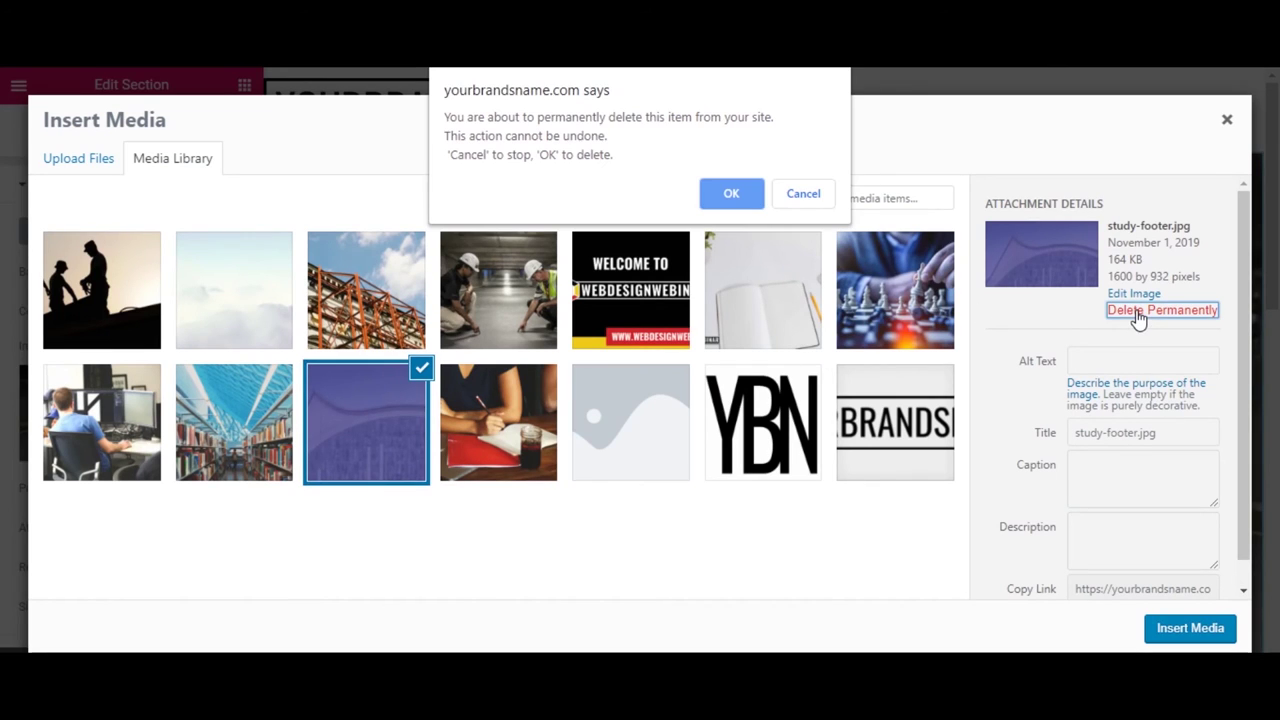
{"action": "left_click", "coordinate": [729, 204]}
Permanently delete library.jpg and study-box_1.jpg from the media library
{"action": "left_click", "coordinate": [238, 452]}
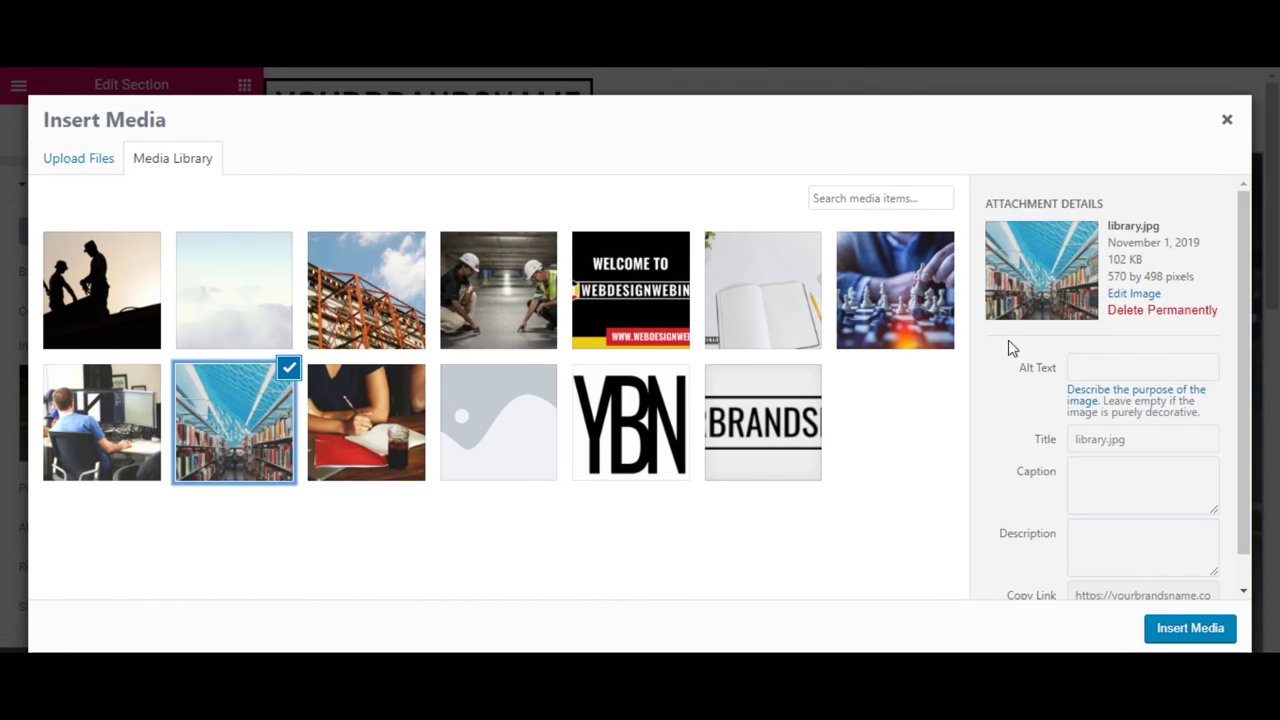
{"action": "left_click", "coordinate": [1166, 318]}
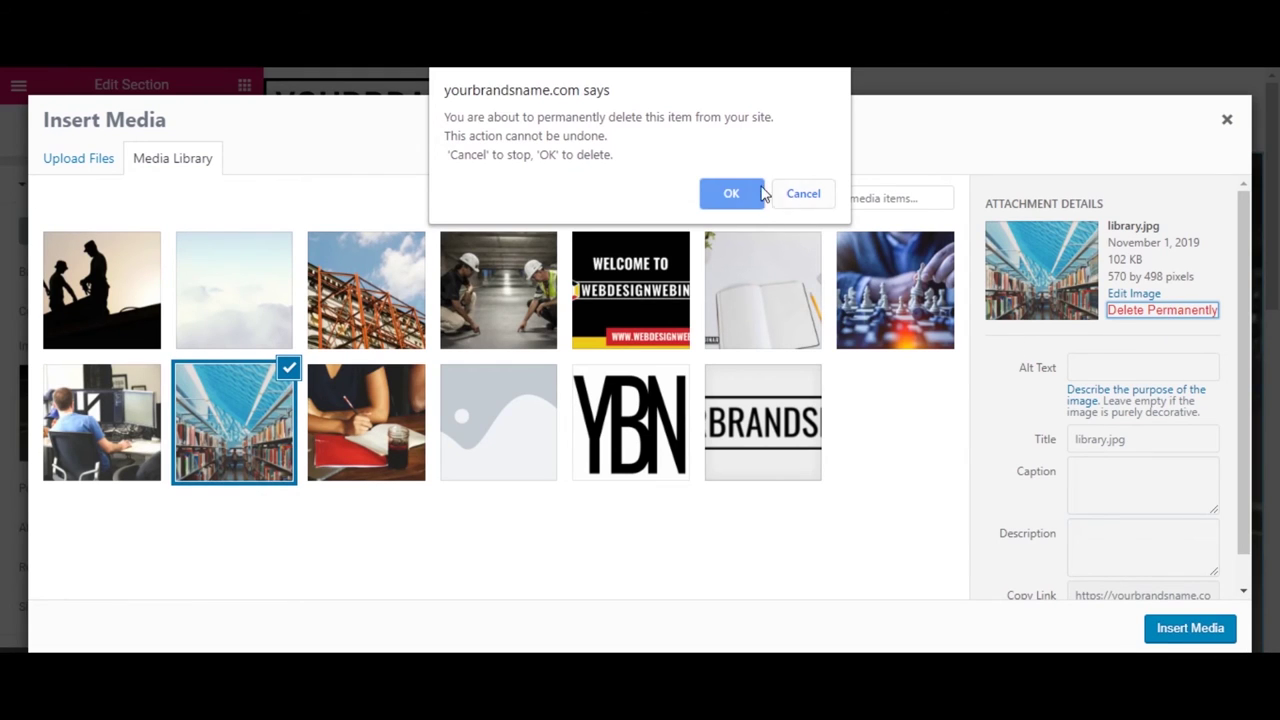
{"action": "left_click", "coordinate": [731, 193]}
{"action": "left_click", "coordinate": [145, 462]}
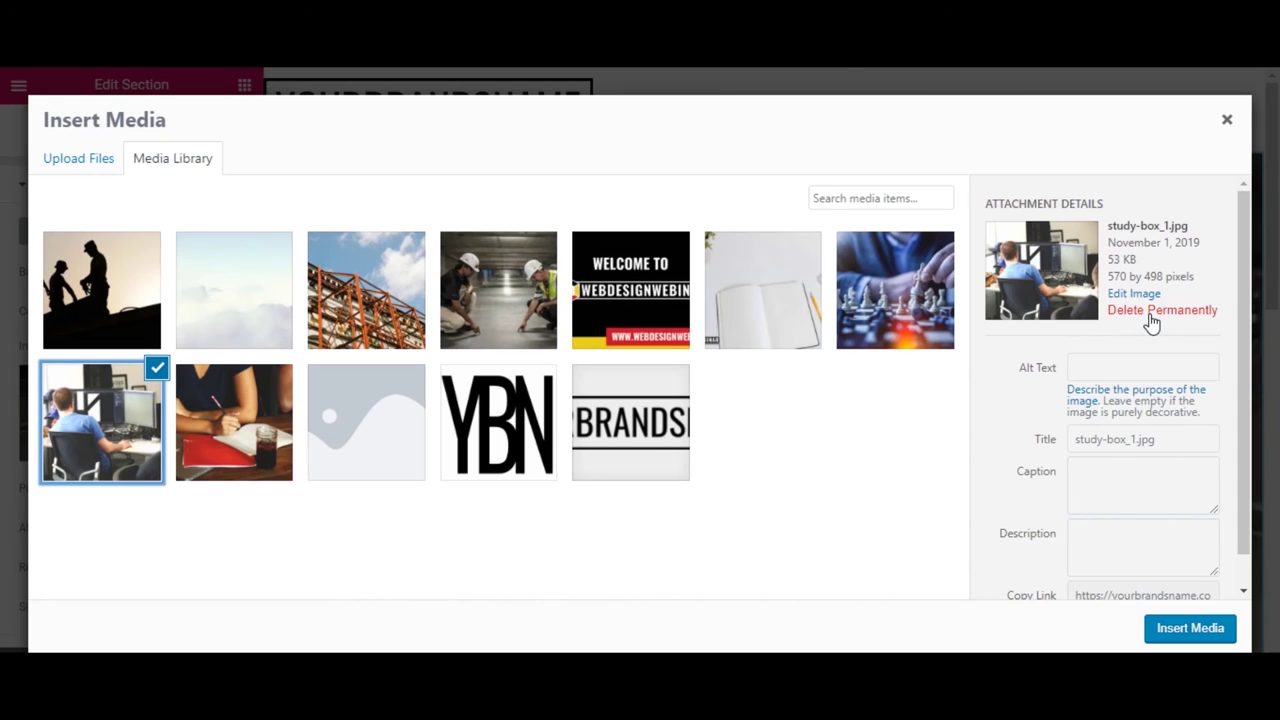
{"action": "left_click", "coordinate": [1152, 318]}
{"action": "left_click", "coordinate": [718, 197]}
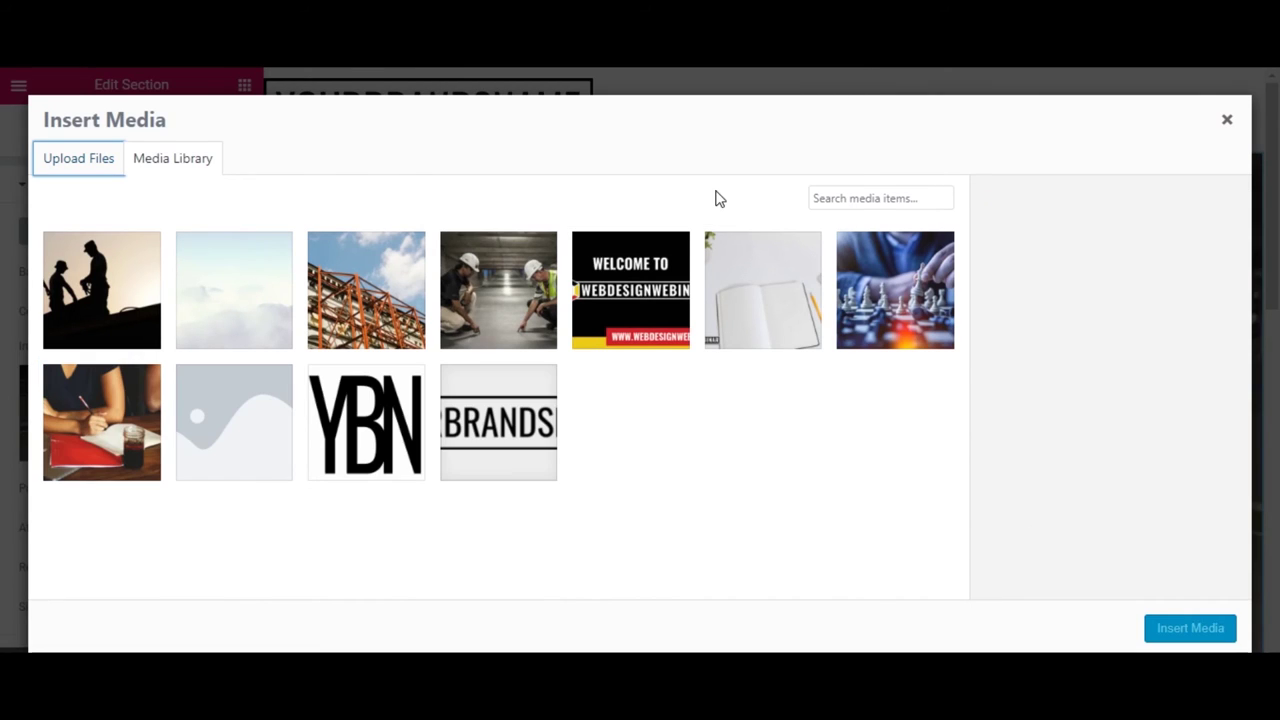
Permanently delete the construction images services3.jpg and services1.jpg from the media library
{"action": "left_click", "coordinate": [510, 333]}
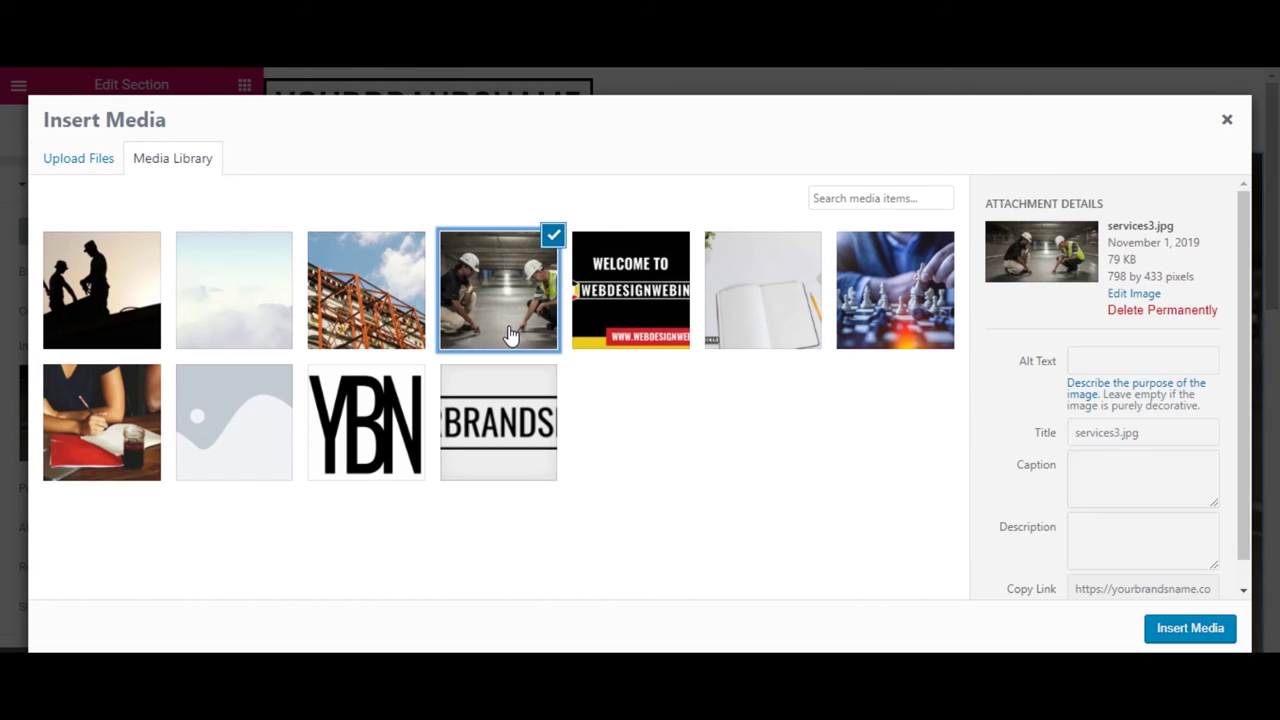
{"action": "left_click", "coordinate": [1162, 313]}
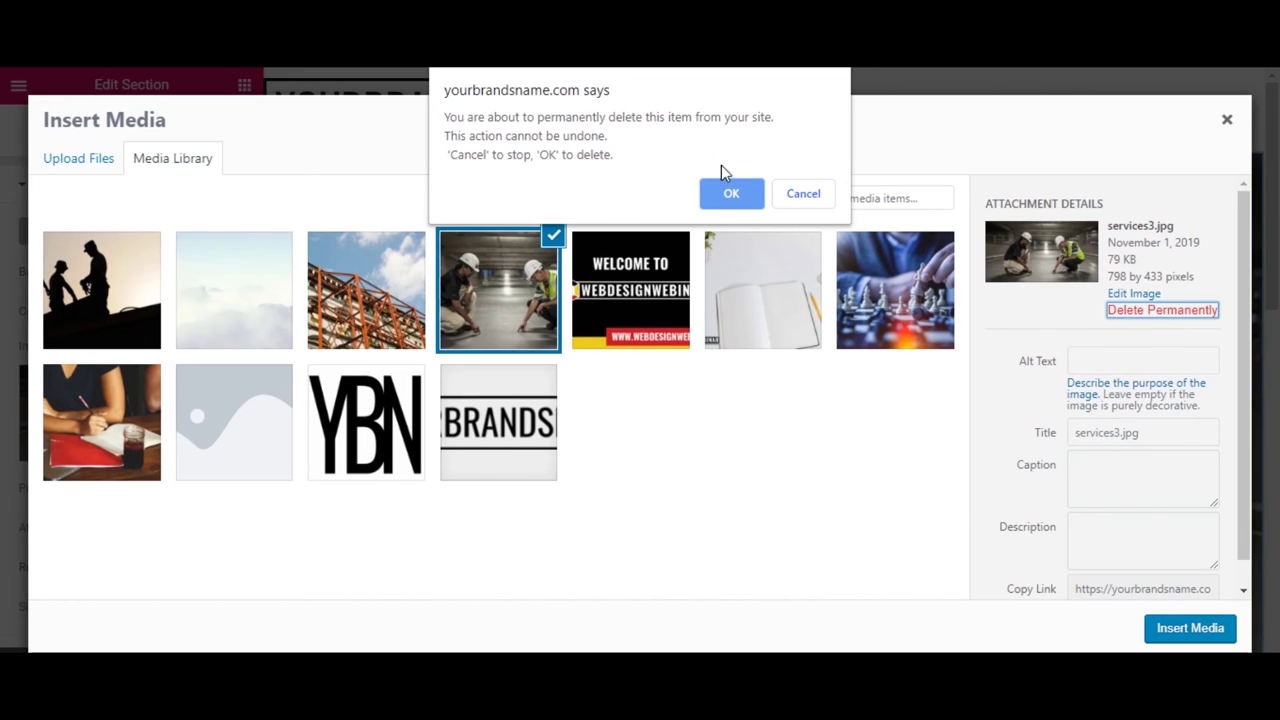
{"action": "left_click", "coordinate": [731, 197]}
{"action": "left_click", "coordinate": [416, 320]}
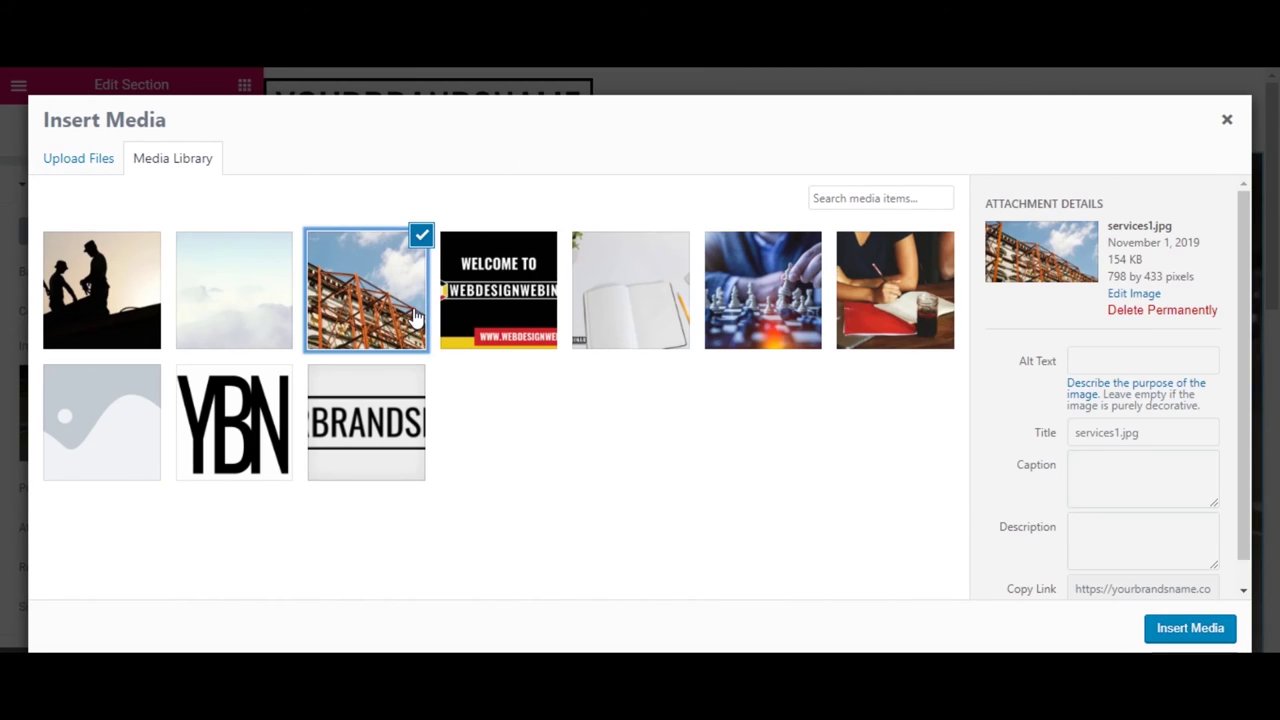
{"action": "left_click", "coordinate": [1162, 310]}
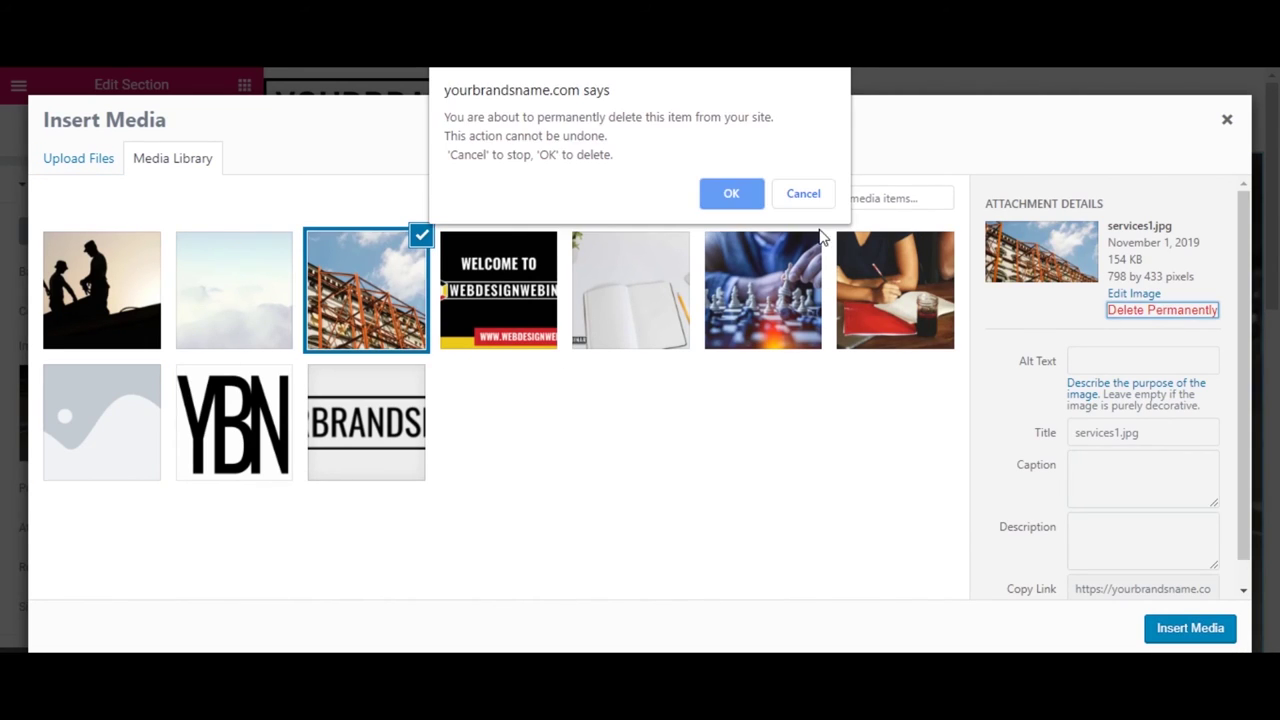
{"action": "left_click", "coordinate": [742, 200]}
Permanently delete the cloud image home-page-1.jpg and the silhouette image services2.jpg from the media library
{"action": "left_click", "coordinate": [232, 314]}
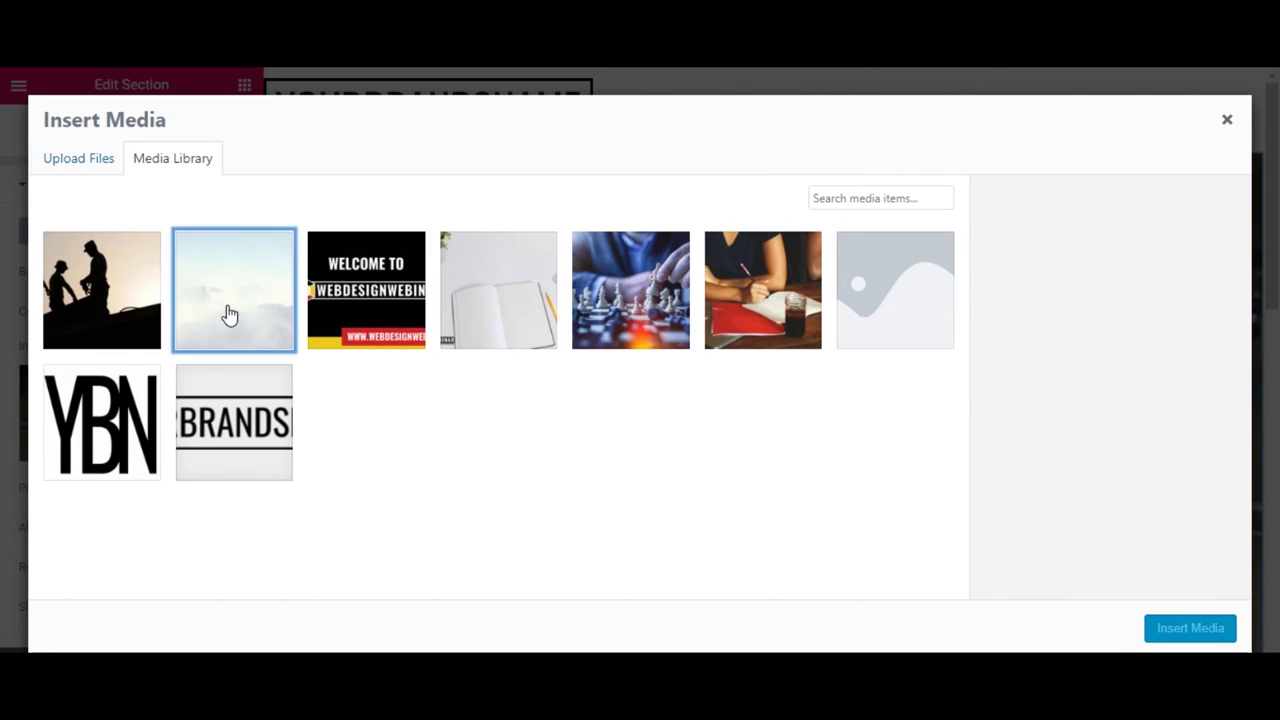
{"action": "left_click", "coordinate": [1150, 311]}
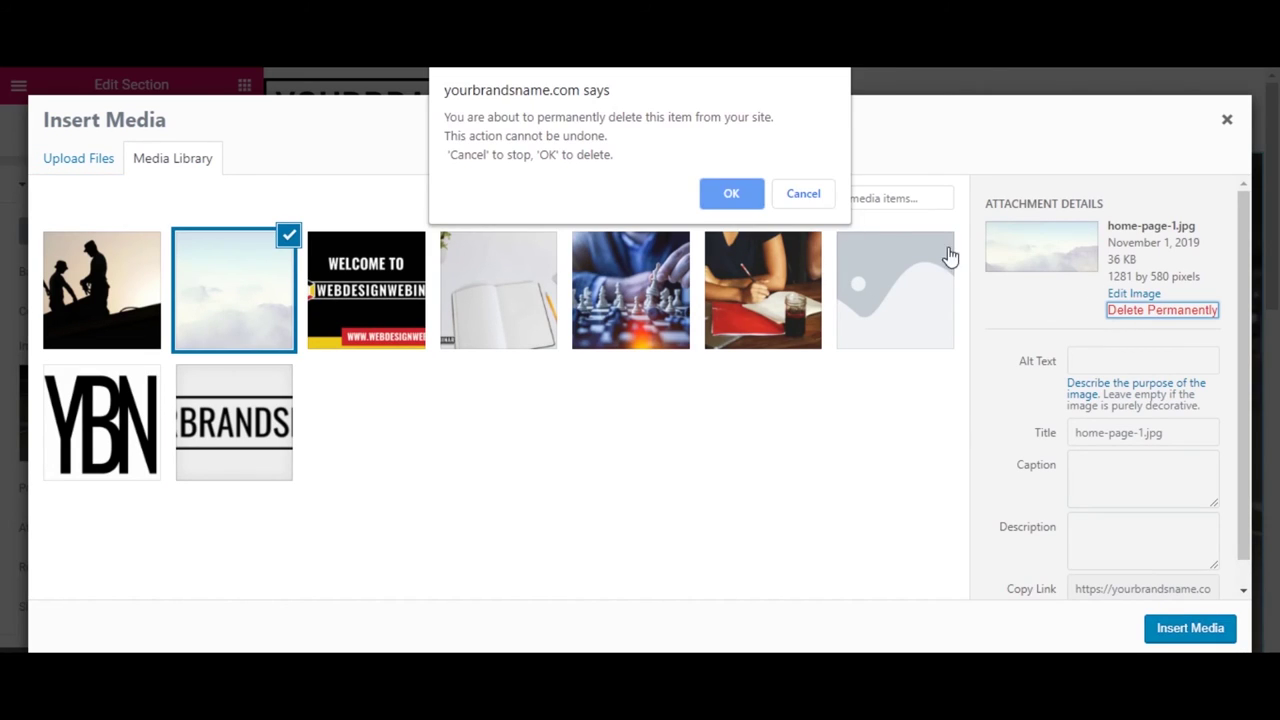
{"action": "left_click", "coordinate": [732, 193]}
{"action": "left_click", "coordinate": [112, 298]}
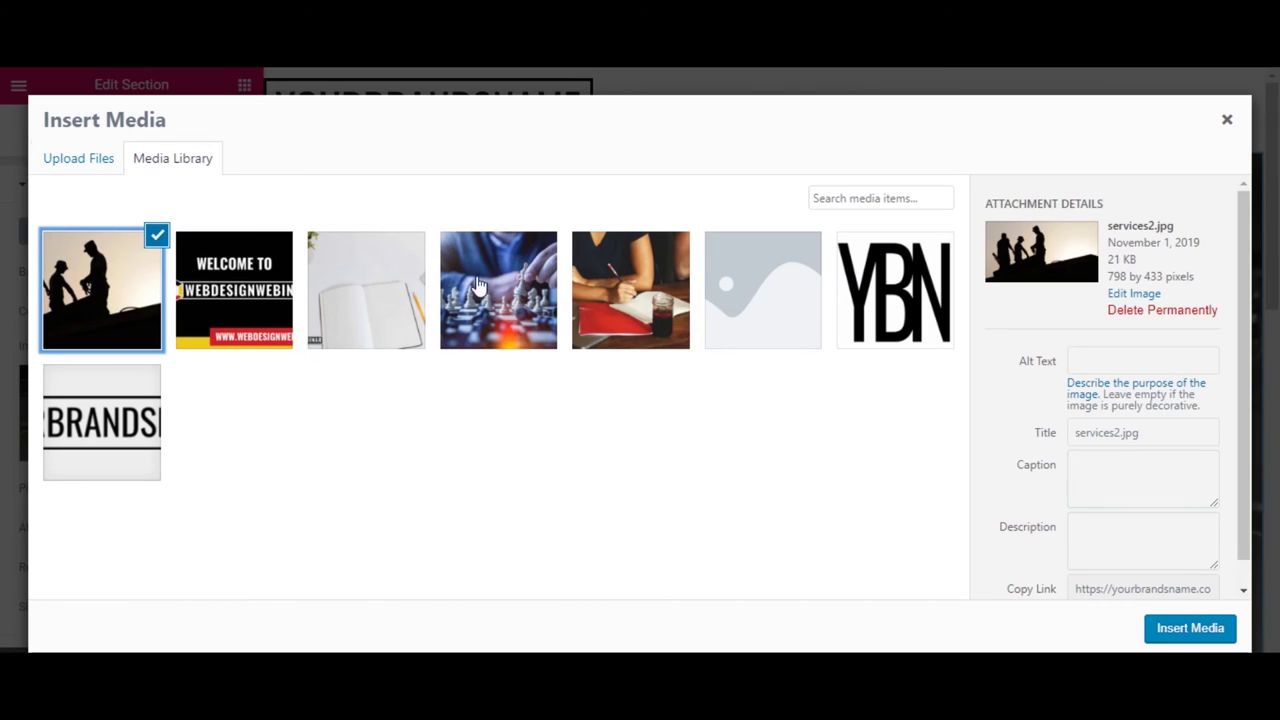
{"action": "left_click", "coordinate": [1184, 312]}
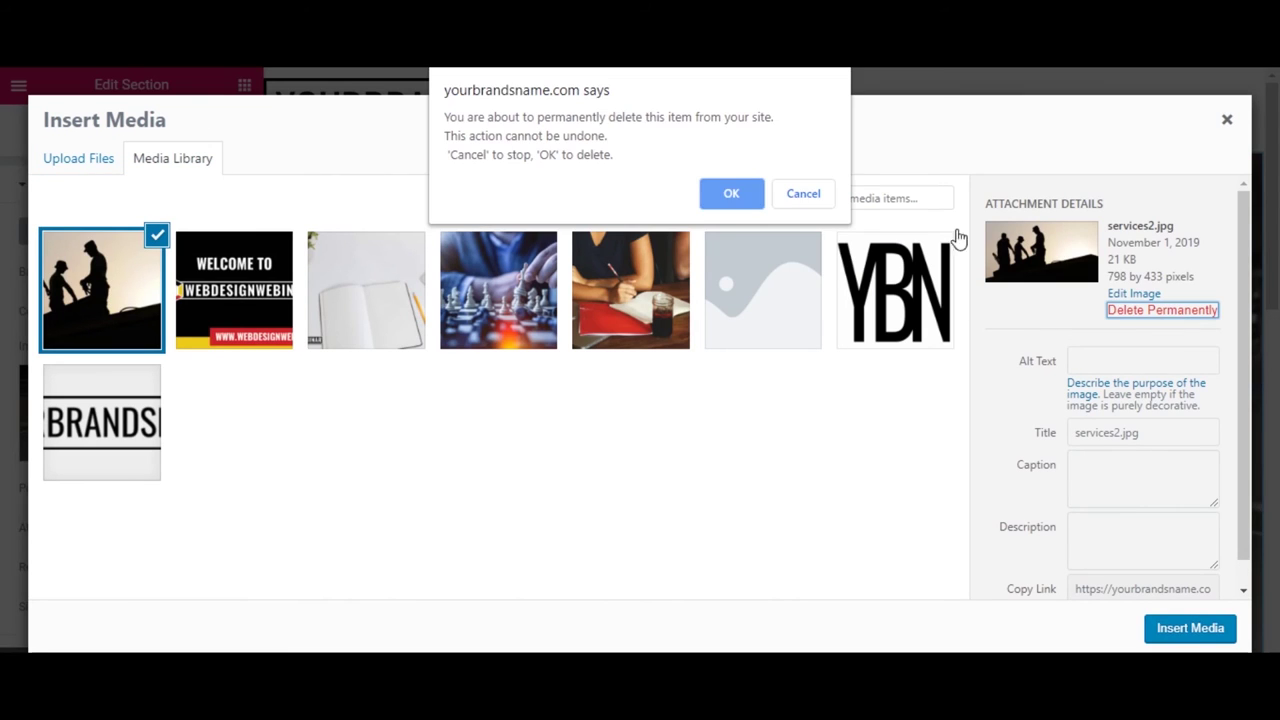
{"action": "left_click", "coordinate": [727, 194]}
Insert the chess image Business-brand-name.jpg as the hero section's background image
{"action": "left_click", "coordinate": [398, 318]}
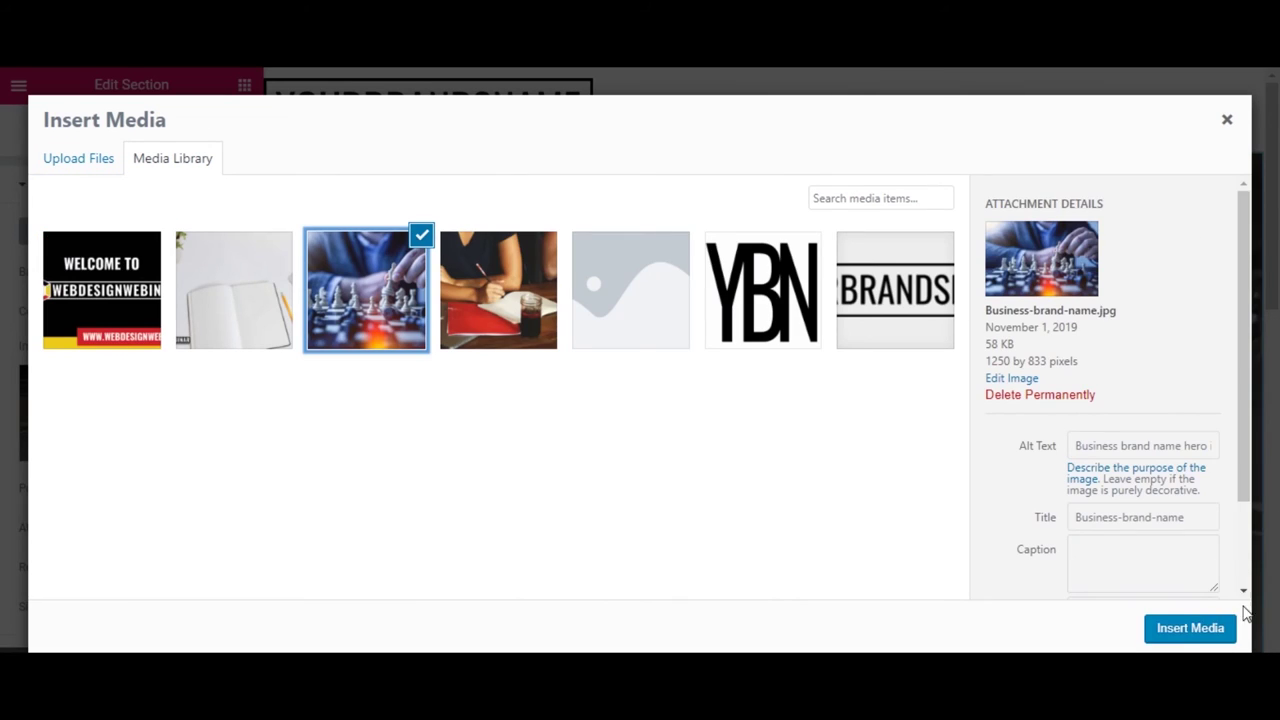
{"action": "left_click", "coordinate": [1180, 630]}
Remove the Phone field from the contact form under the "Stay in touch with us" heading
{"action": "scroll", "coordinate": [827, 370], "scroll_direction": "down", "scroll_amount": 4}
{"action": "scroll", "coordinate": [827, 370], "scroll_direction": "down", "scroll_amount": 5}
{"action": "scroll", "coordinate": [829, 369], "scroll_direction": "up", "scroll_amount": 3}
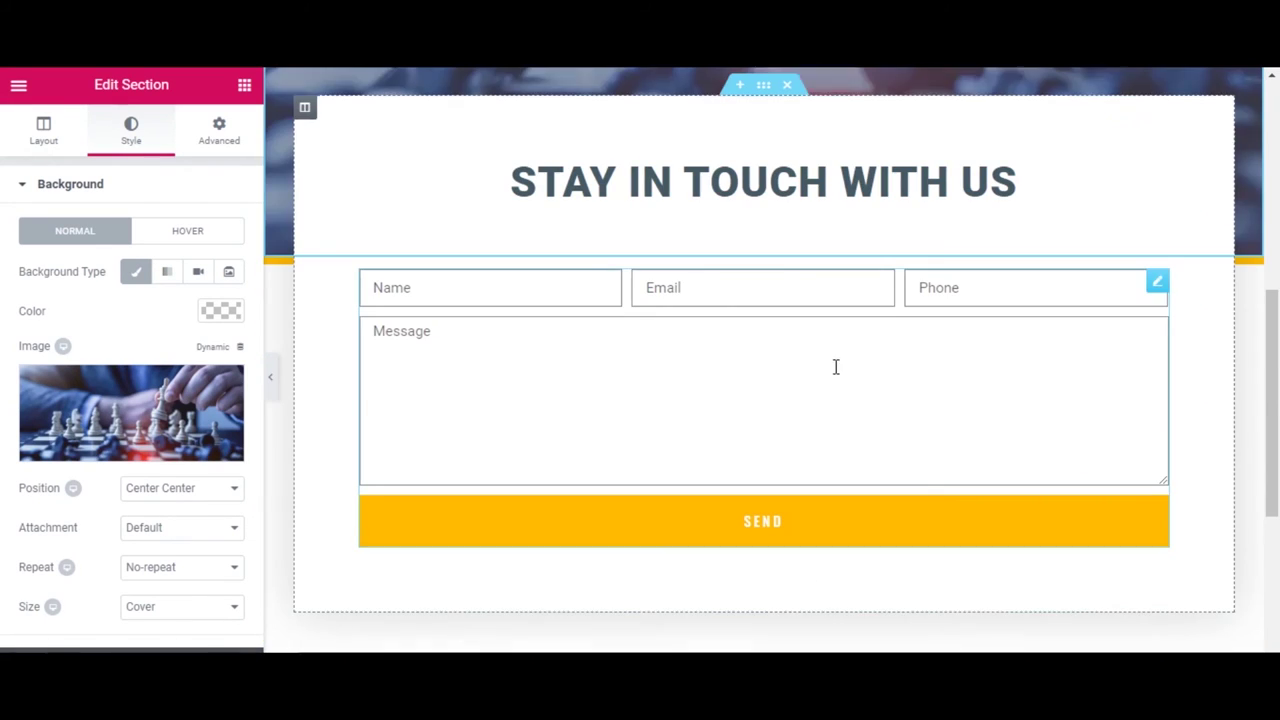
{"action": "left_click", "coordinate": [816, 470]}
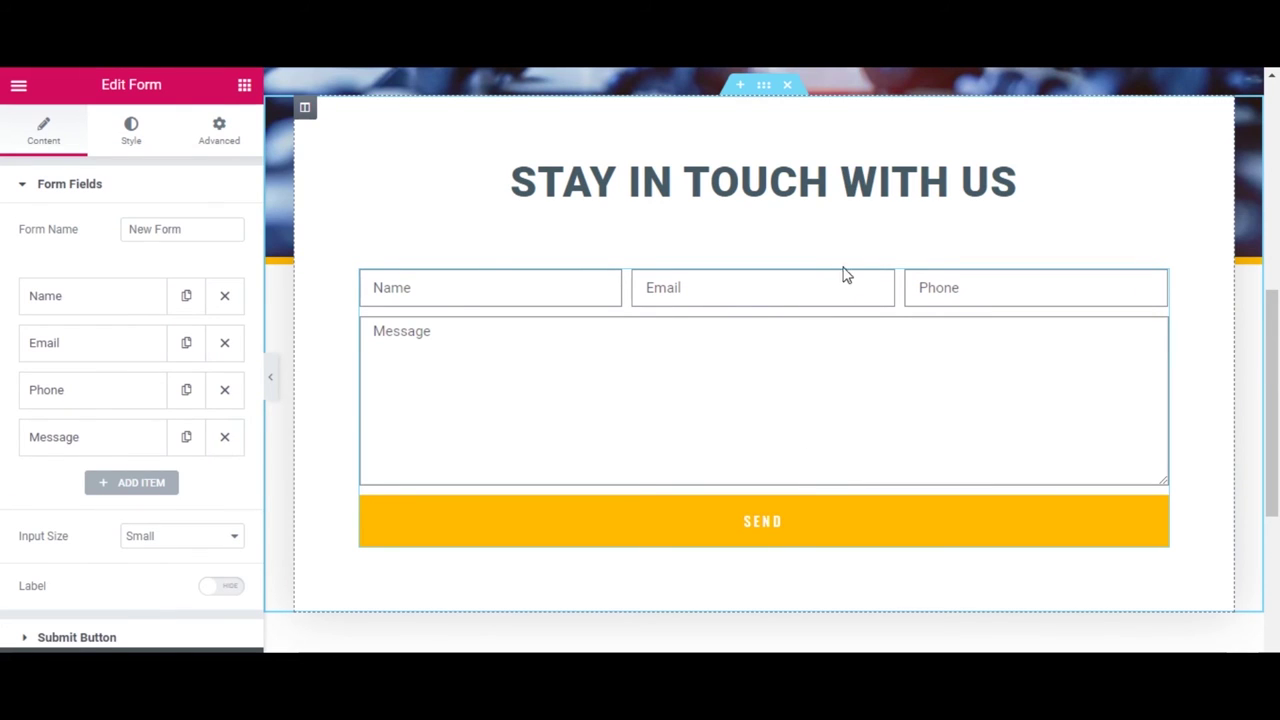
{"action": "left_click", "coordinate": [226, 392]}
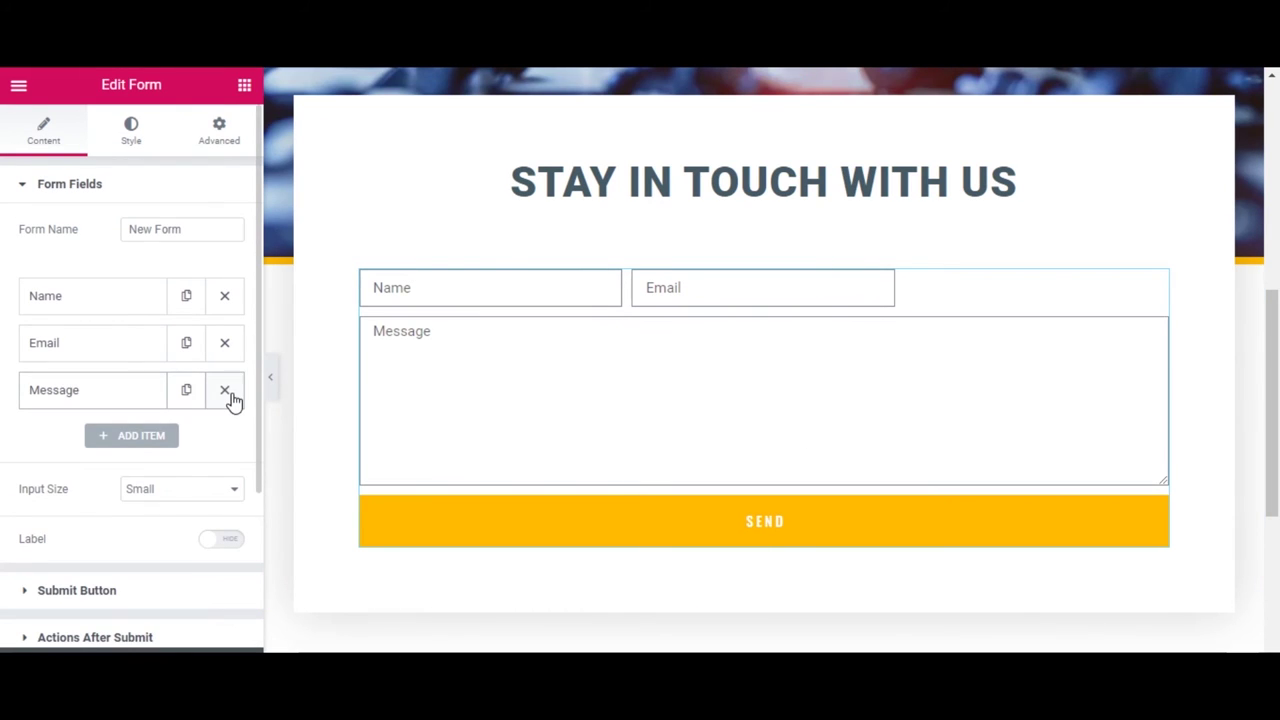
Set the column width of the contact form's Email and Name fields to 50% each
{"action": "left_click", "coordinate": [106, 351]}
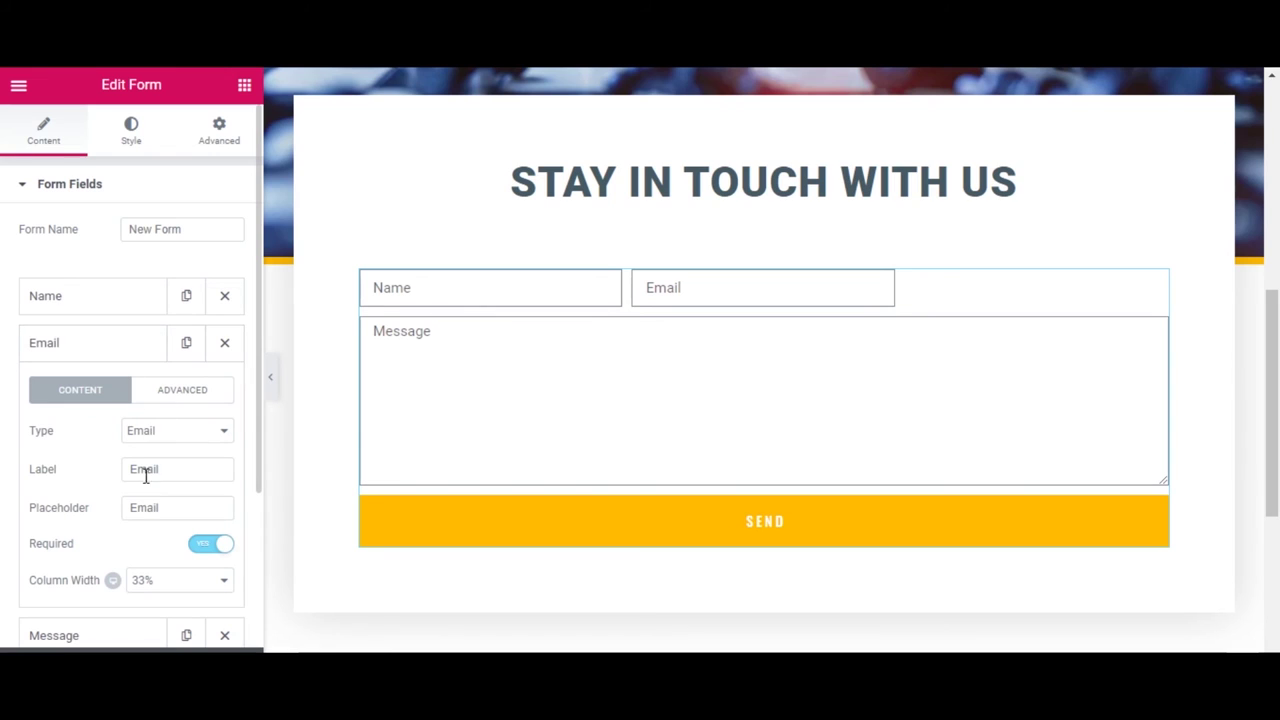
{"action": "left_click", "coordinate": [224, 580]}
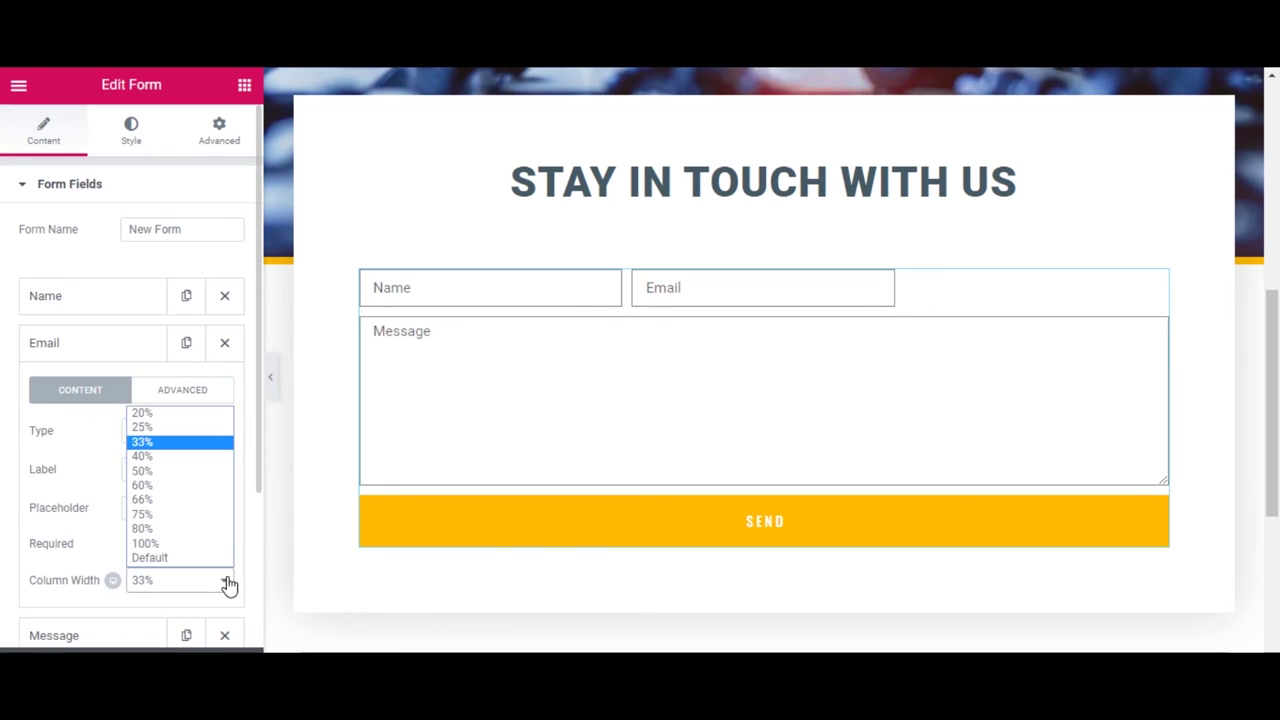
{"action": "left_click", "coordinate": [189, 470]}
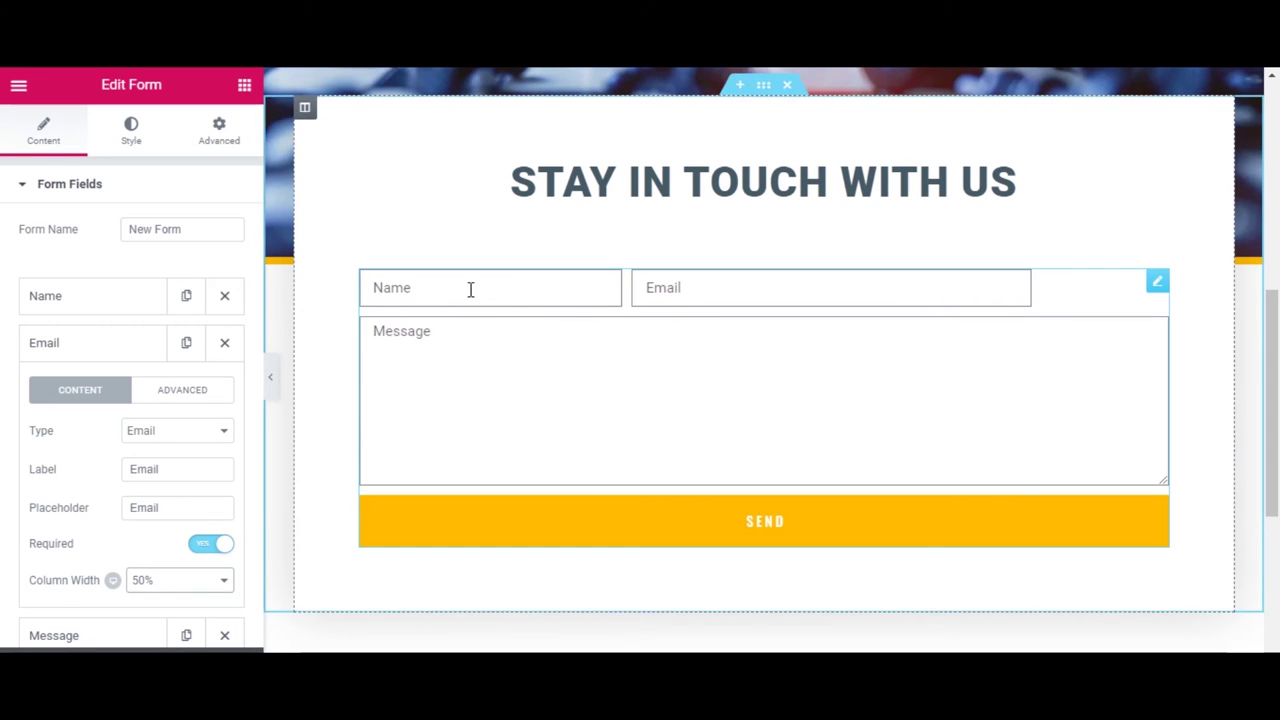
{"action": "left_click", "coordinate": [75, 304]}
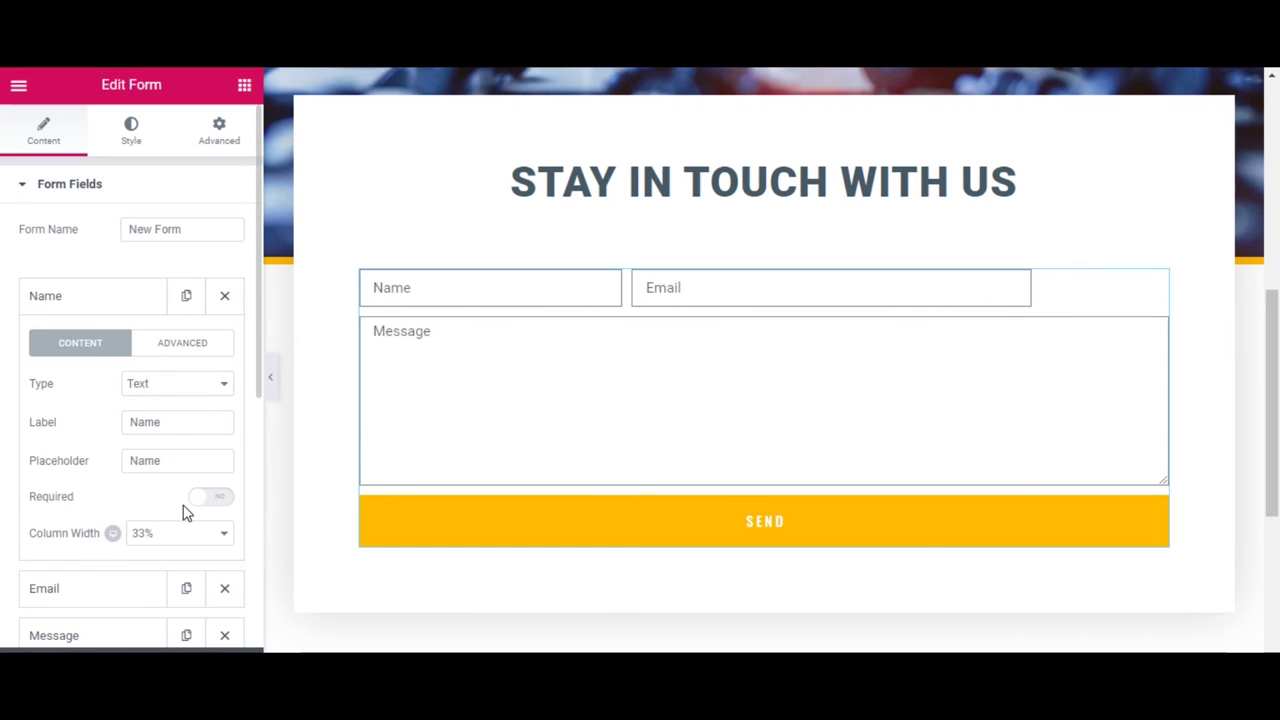
{"action": "left_click", "coordinate": [198, 538]}
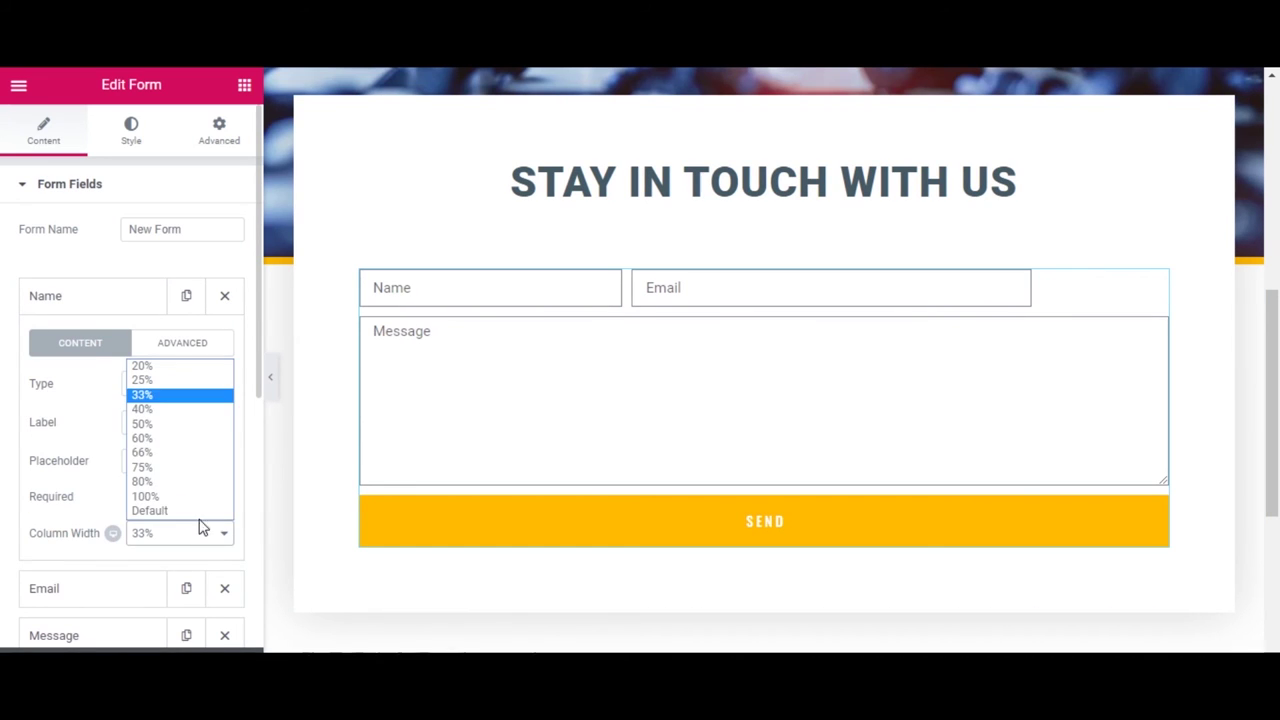
{"action": "left_click", "coordinate": [176, 427]}
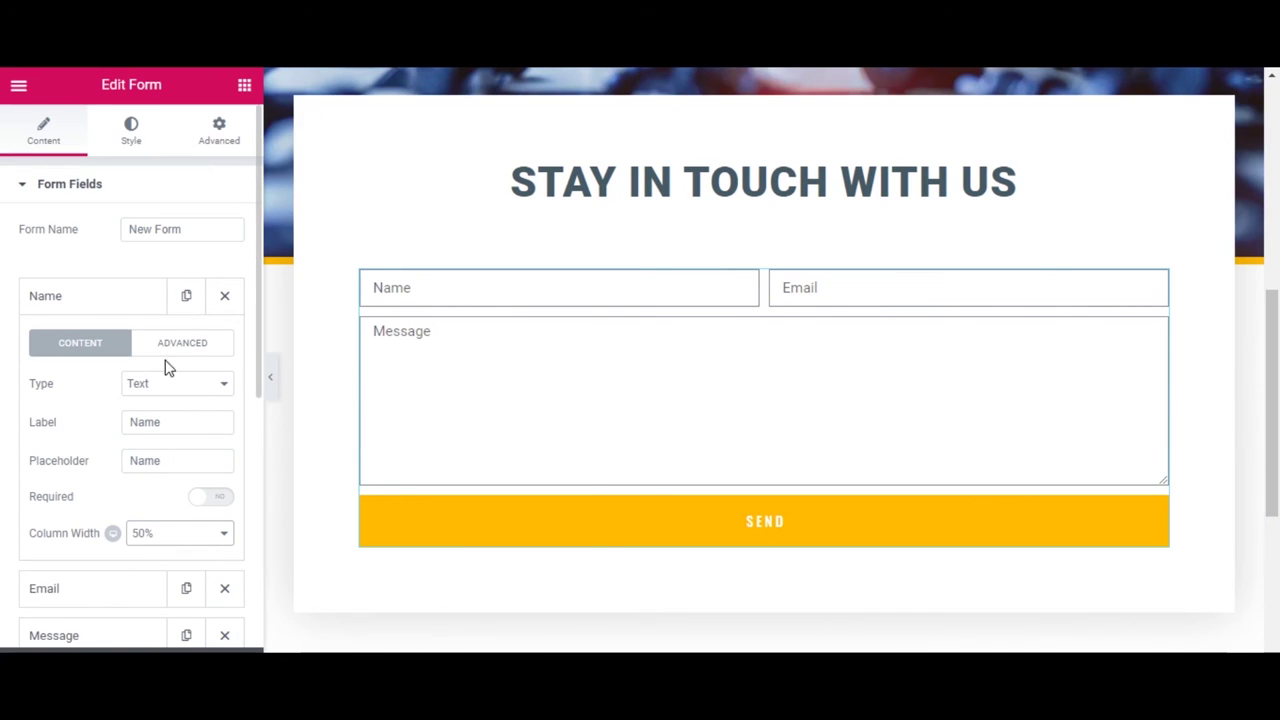
Set the normal background color of the contact form's Send button to black (#000000)
{"action": "left_click", "coordinate": [113, 300]}
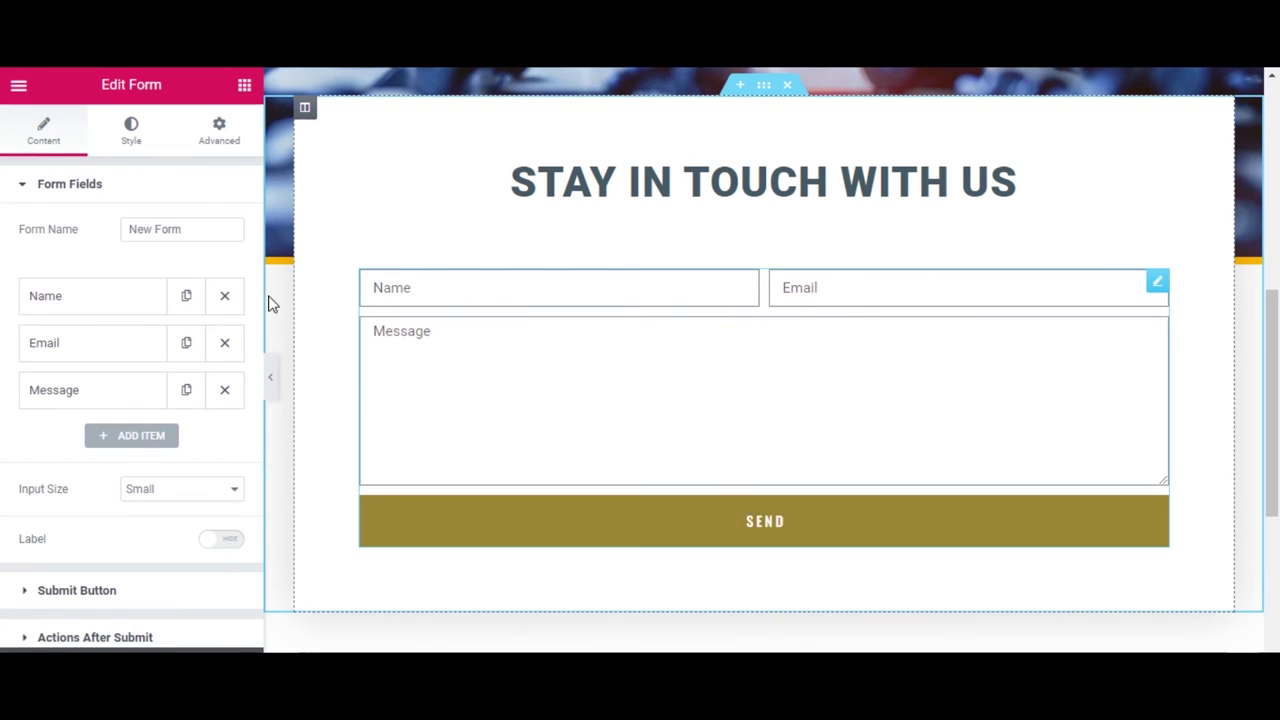
{"action": "left_click", "coordinate": [131, 130]}
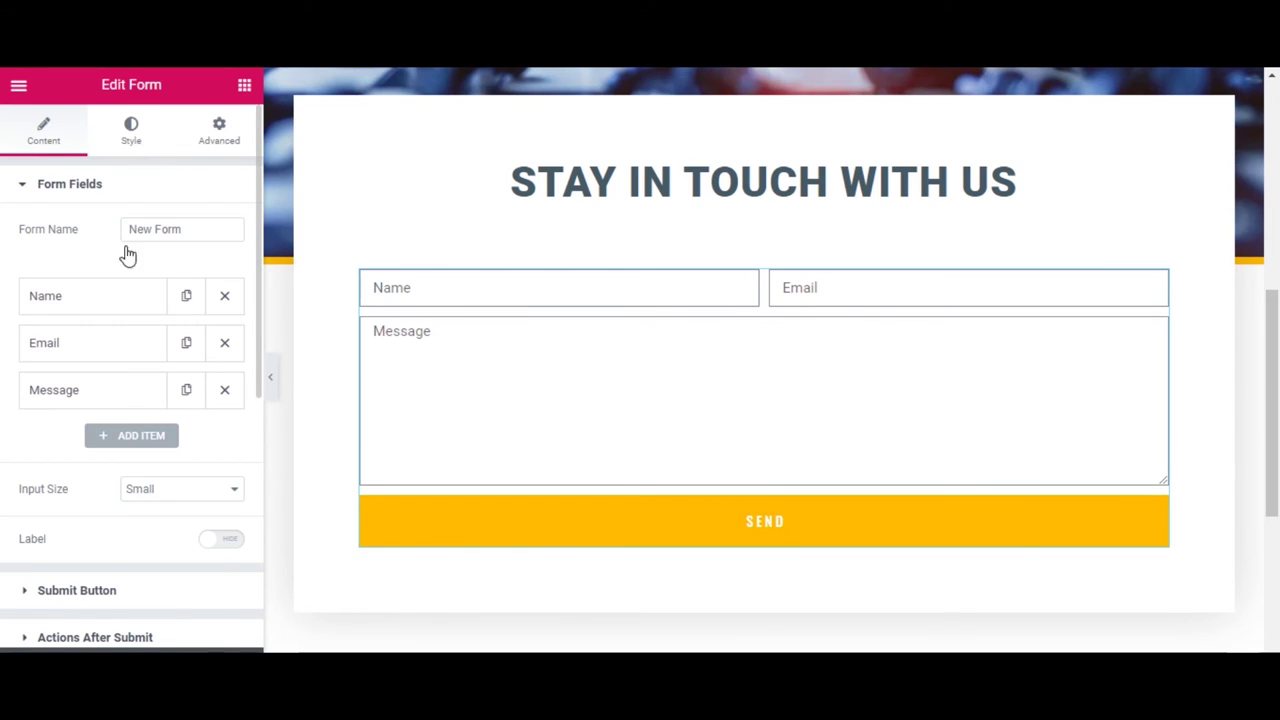
{"action": "scroll", "coordinate": [104, 264], "scroll_direction": "down", "scroll_amount": 3}
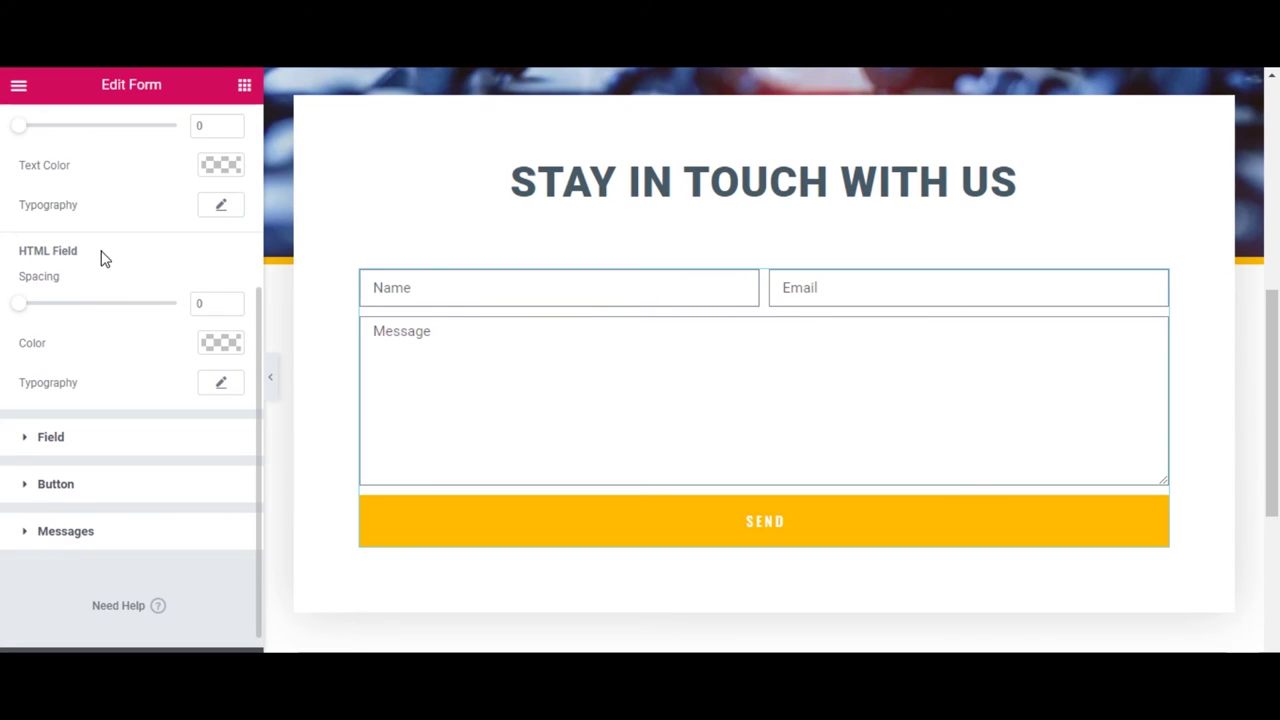
{"action": "left_click", "coordinate": [83, 470]}
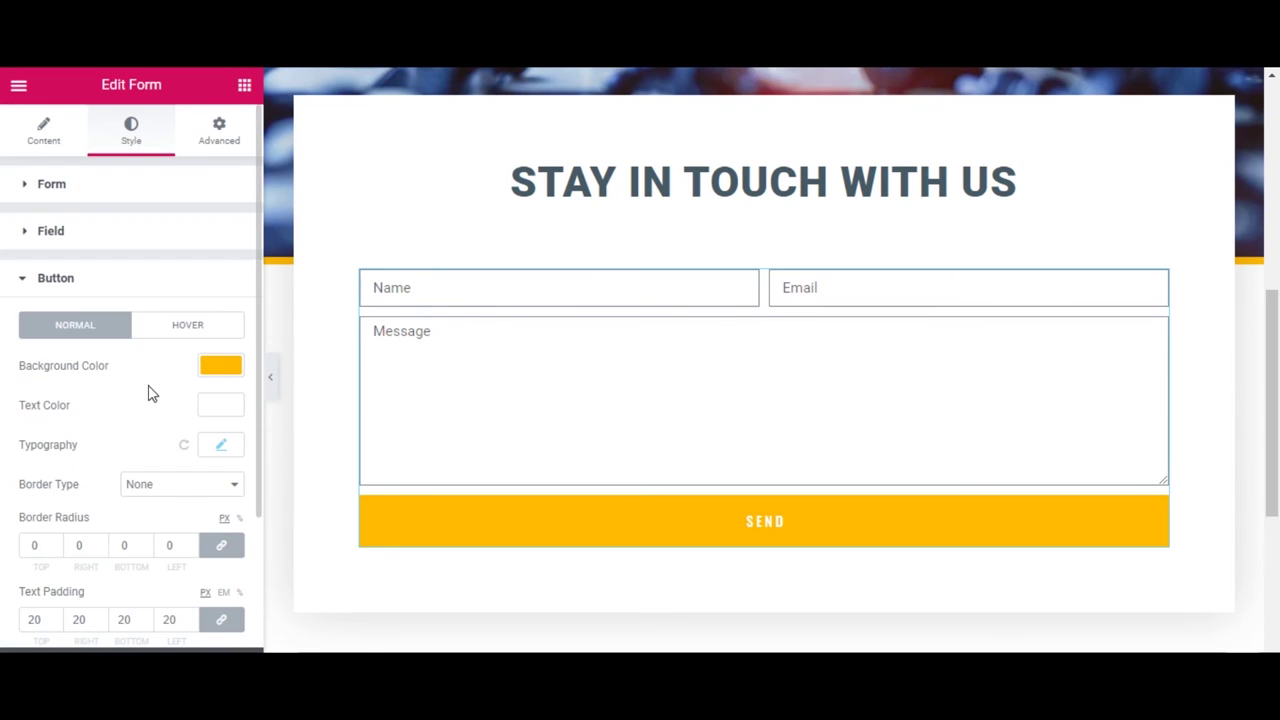
{"action": "left_click", "coordinate": [220, 366]}
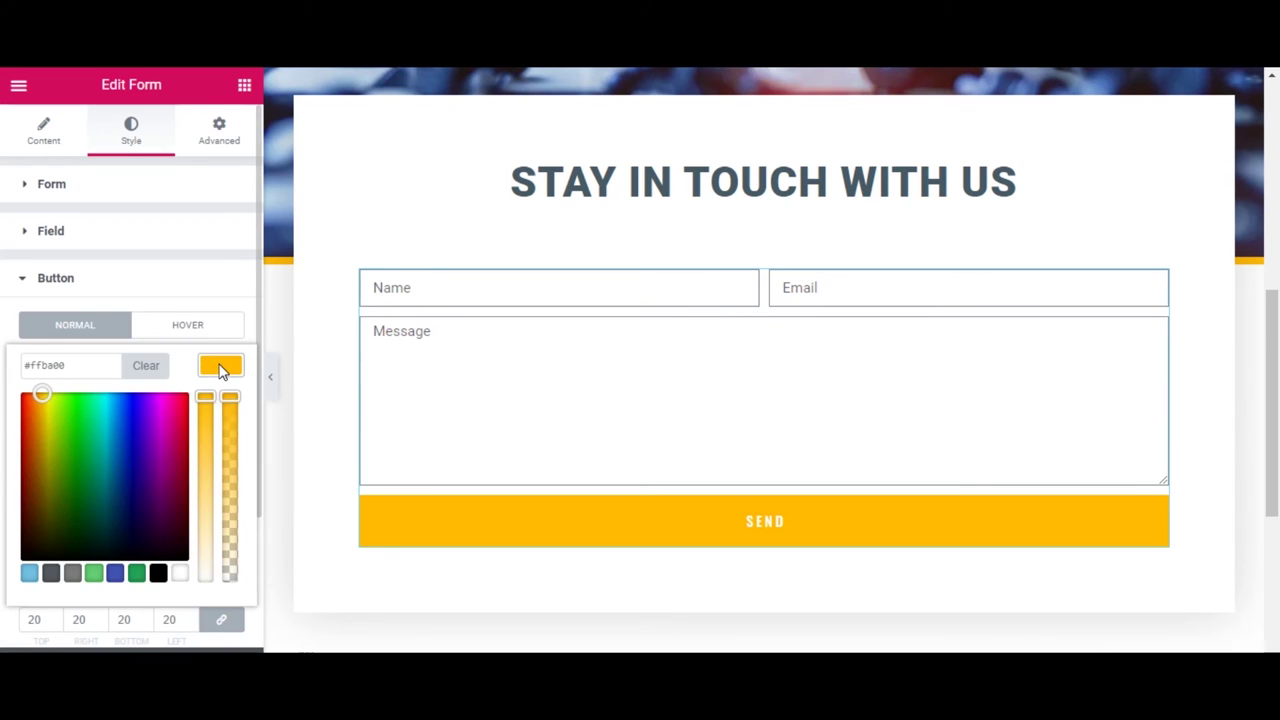
{"action": "left_click", "coordinate": [157, 576]}
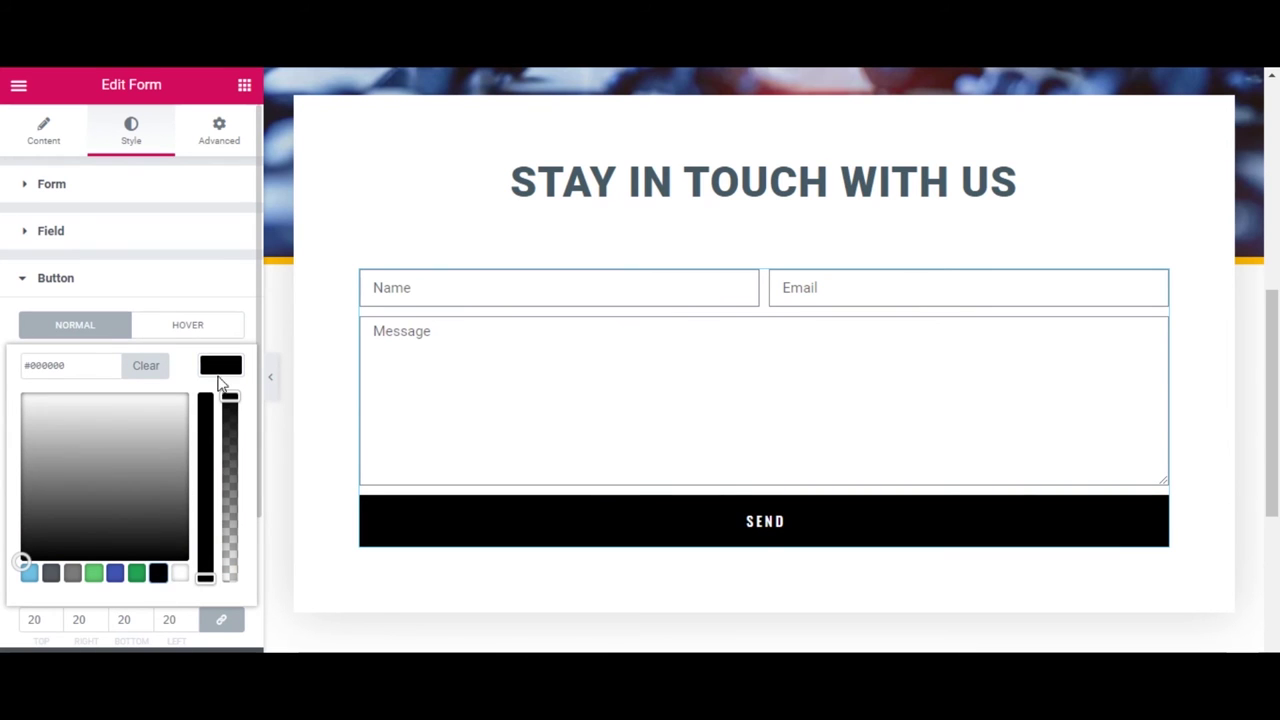
{"action": "left_click", "coordinate": [230, 363]}
{"action": "scroll", "coordinate": [706, 337], "scroll_direction": "up", "scroll_amount": 2}
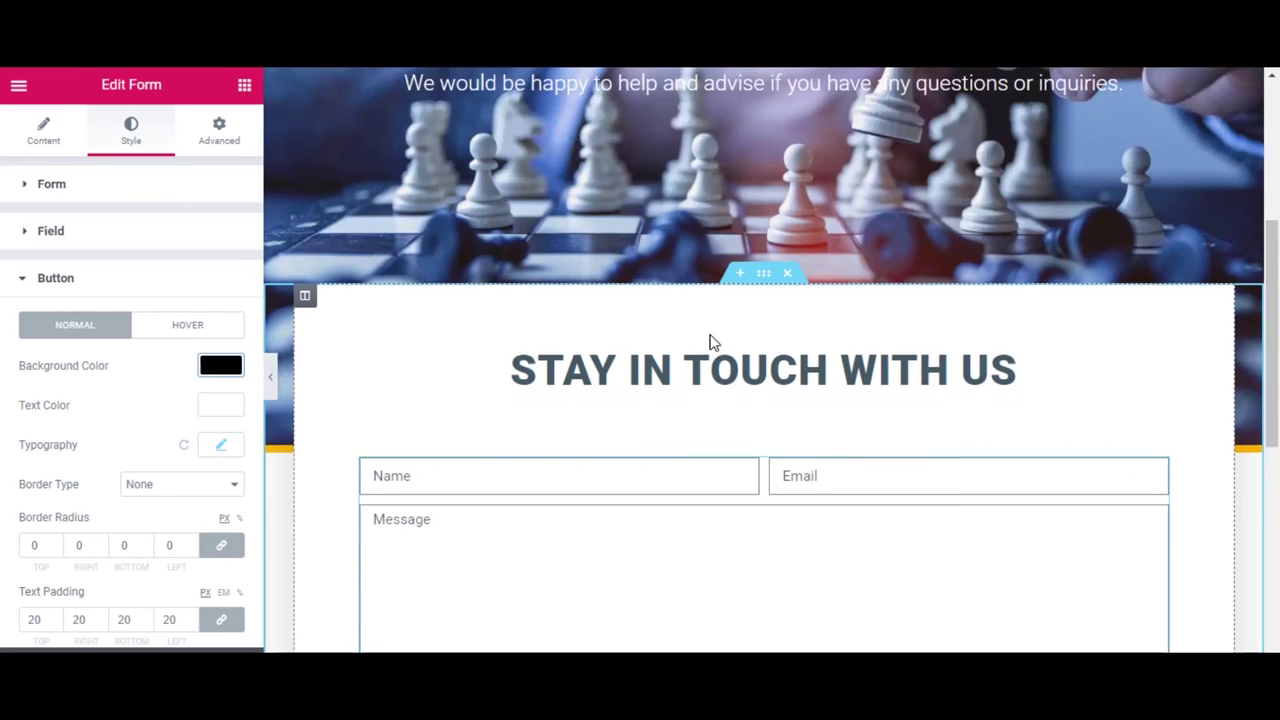
{"action": "scroll", "coordinate": [709, 342], "scroll_direction": "down", "scroll_amount": 3}
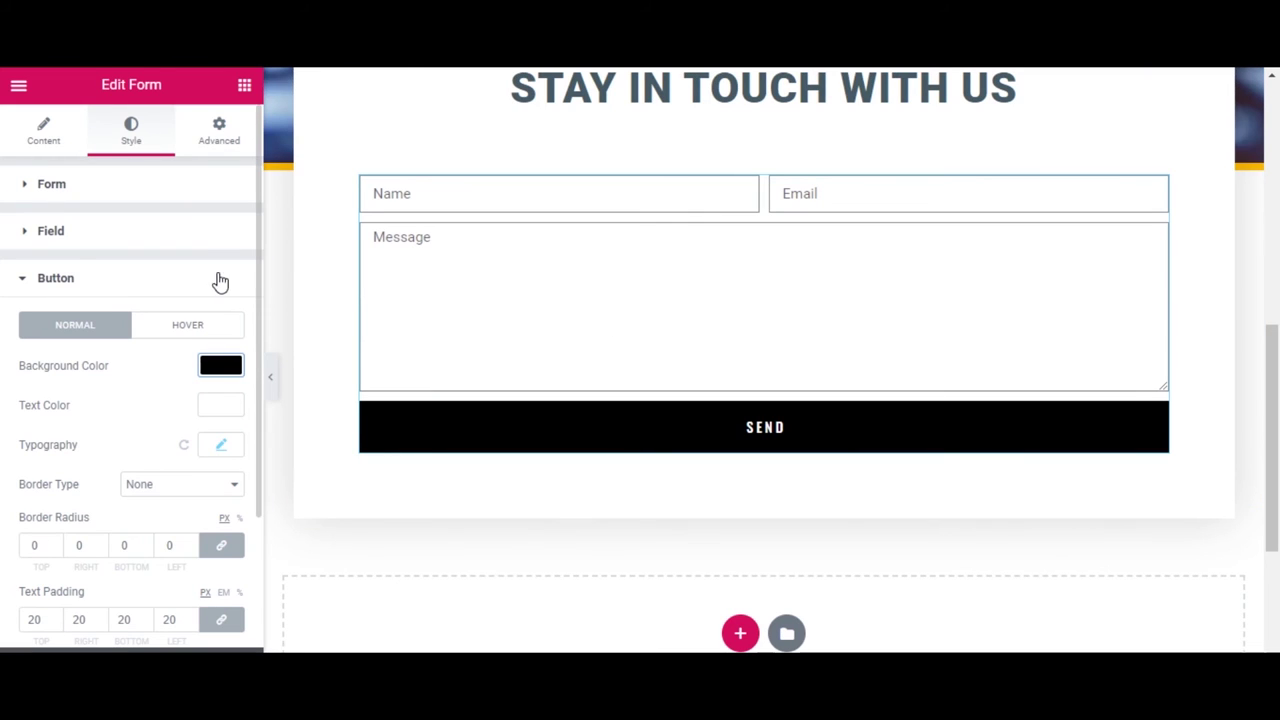
Review the contact form's Actions After Submit and its Email settings for recipient, subject and message
{"action": "left_click", "coordinate": [52, 281]}
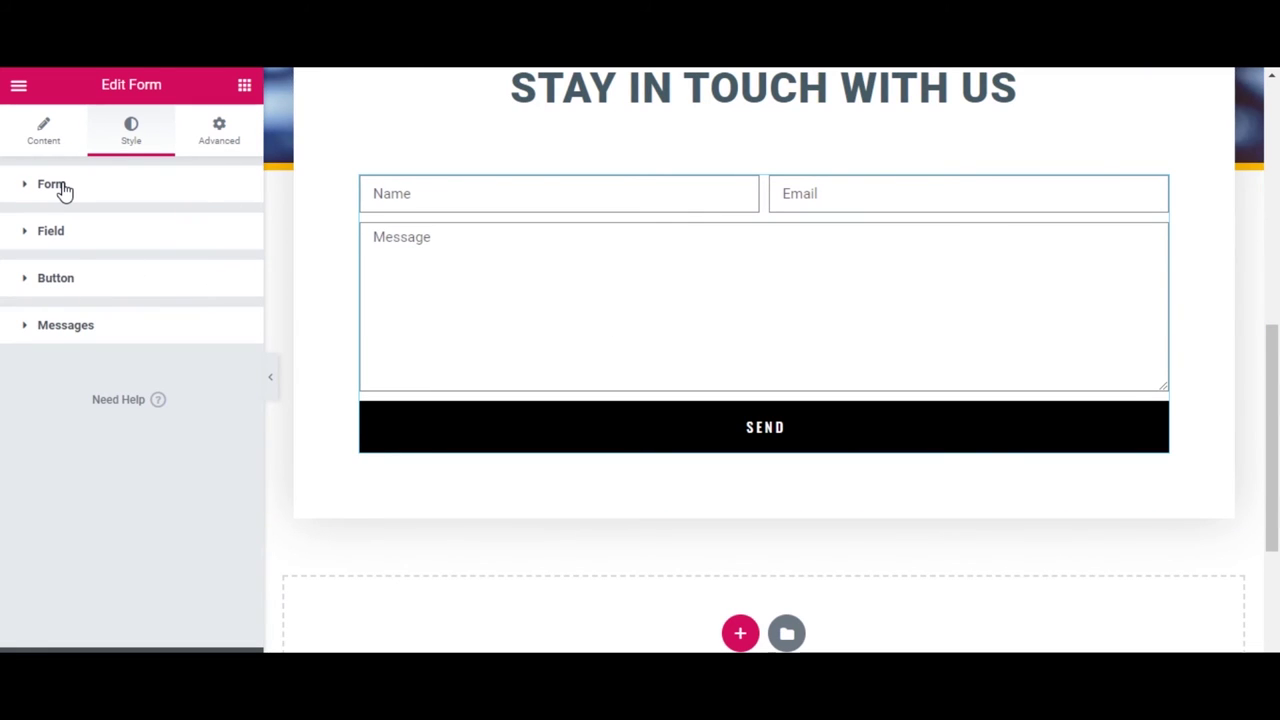
{"action": "left_click", "coordinate": [44, 140]}
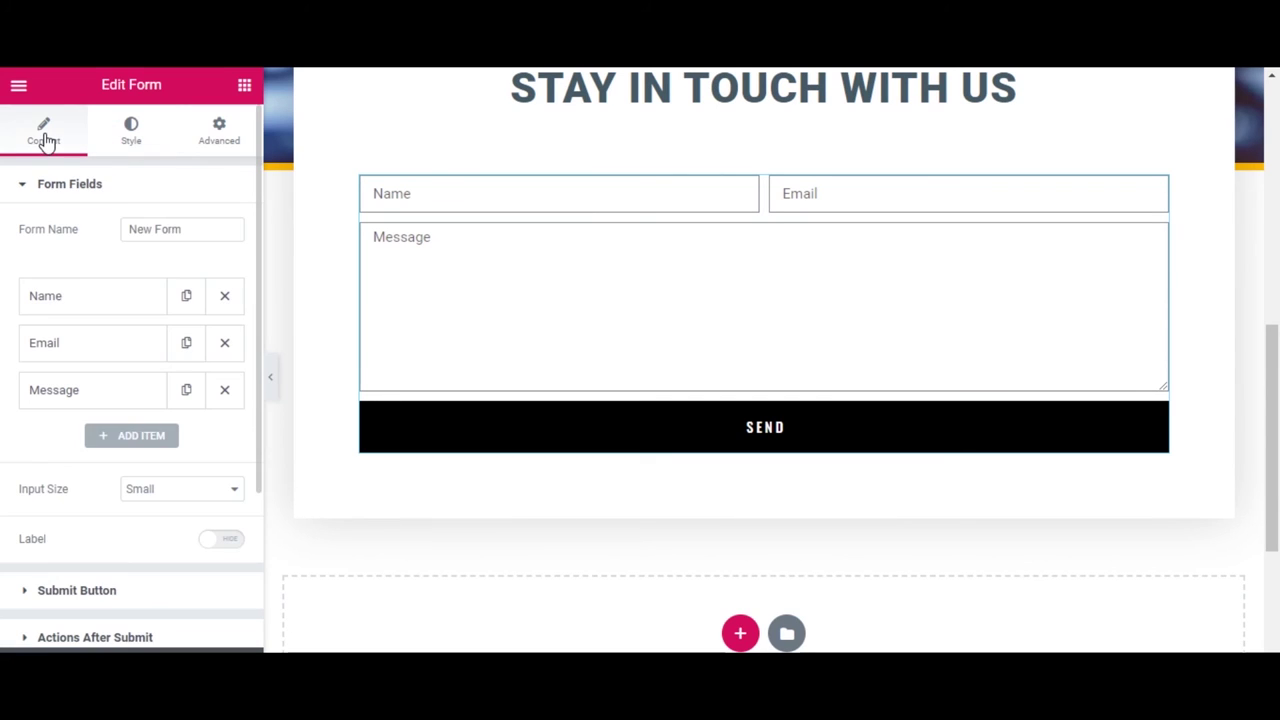
{"action": "scroll", "coordinate": [171, 277], "scroll_direction": "down", "scroll_amount": 3}
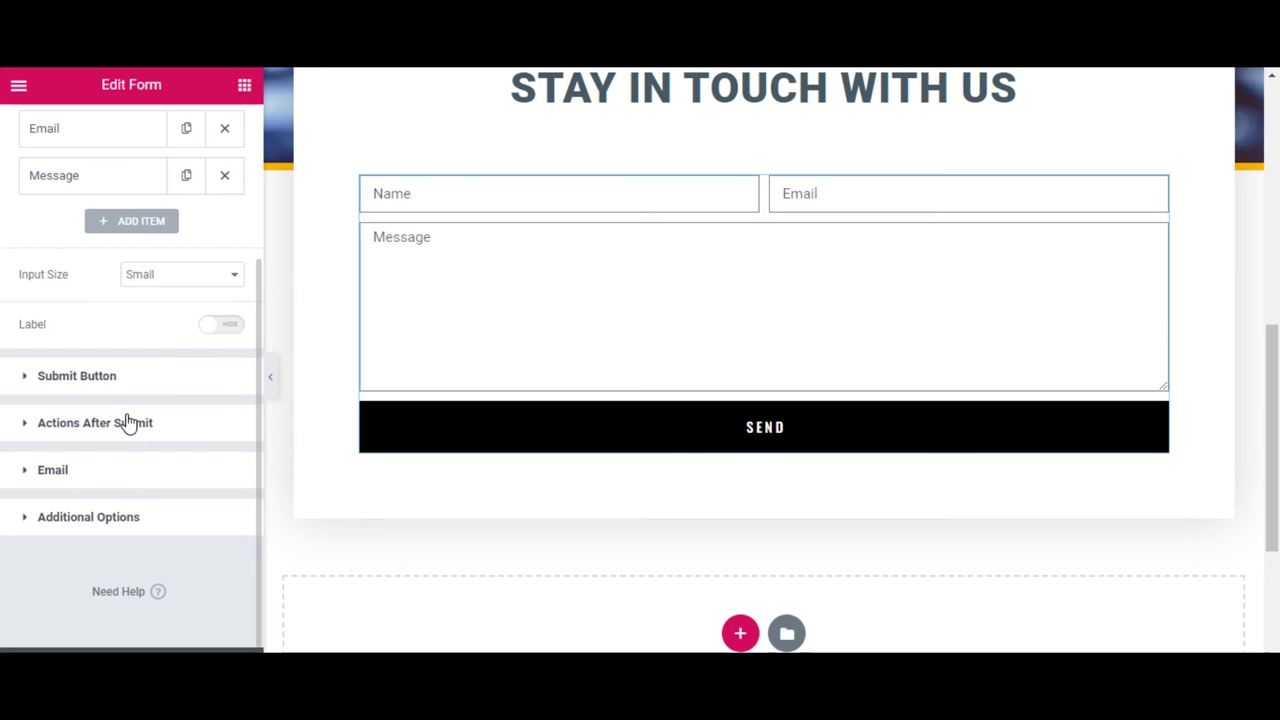
{"action": "left_click", "coordinate": [124, 424]}
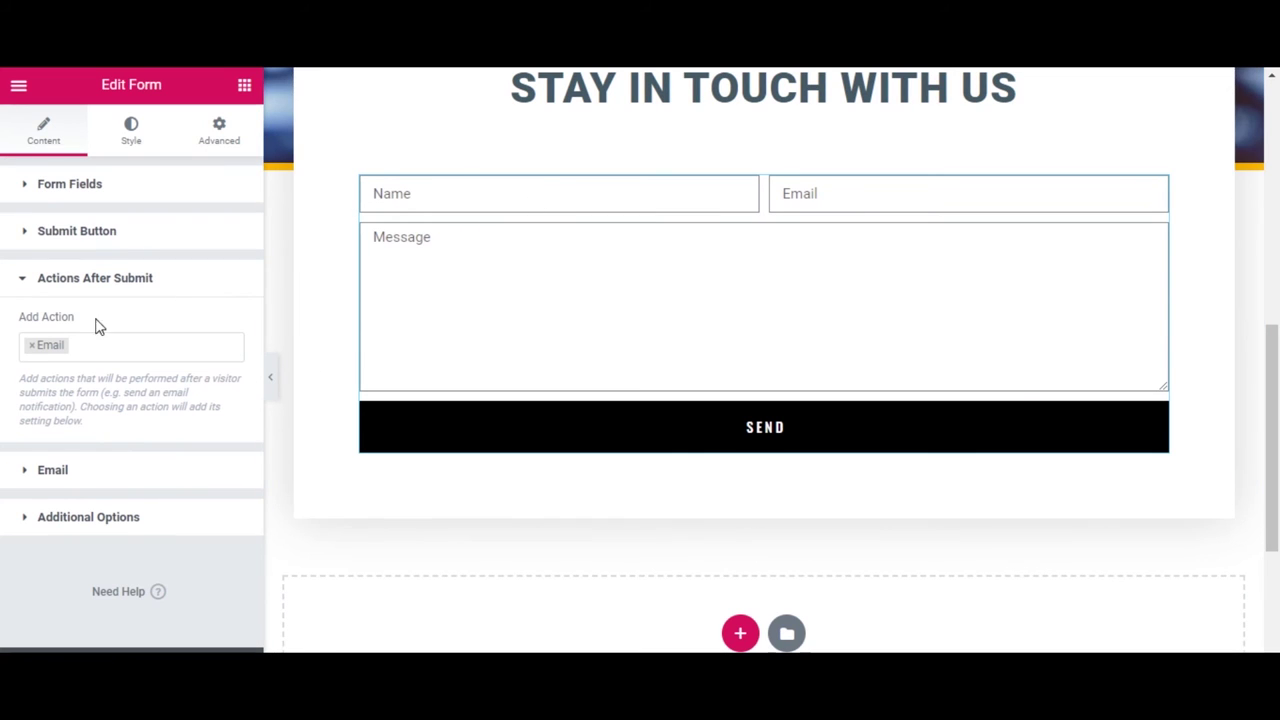
{"action": "left_click", "coordinate": [50, 471]}
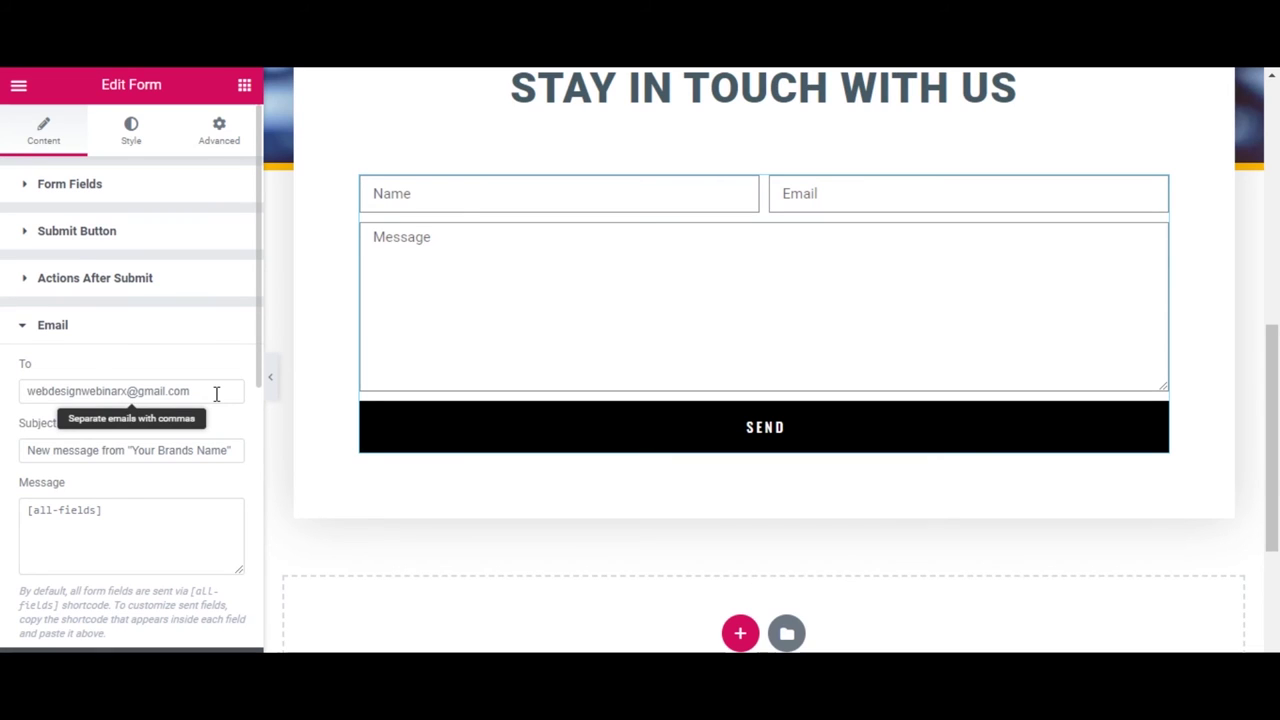
Open the live home page from the header logo in a new tab and look over its upper sections
{"action": "scroll", "coordinate": [766, 360], "scroll_direction": "up", "scroll_amount": 1}
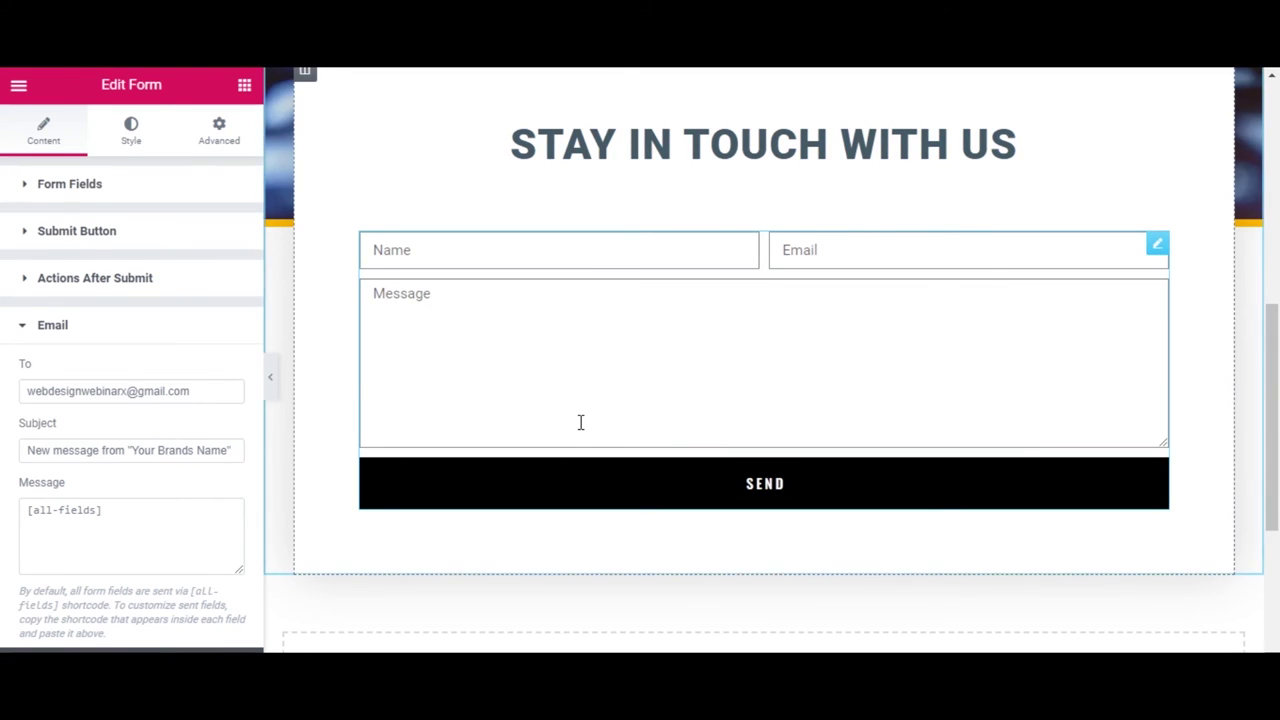
{"action": "scroll", "coordinate": [580, 422], "scroll_direction": "up", "scroll_amount": 7}
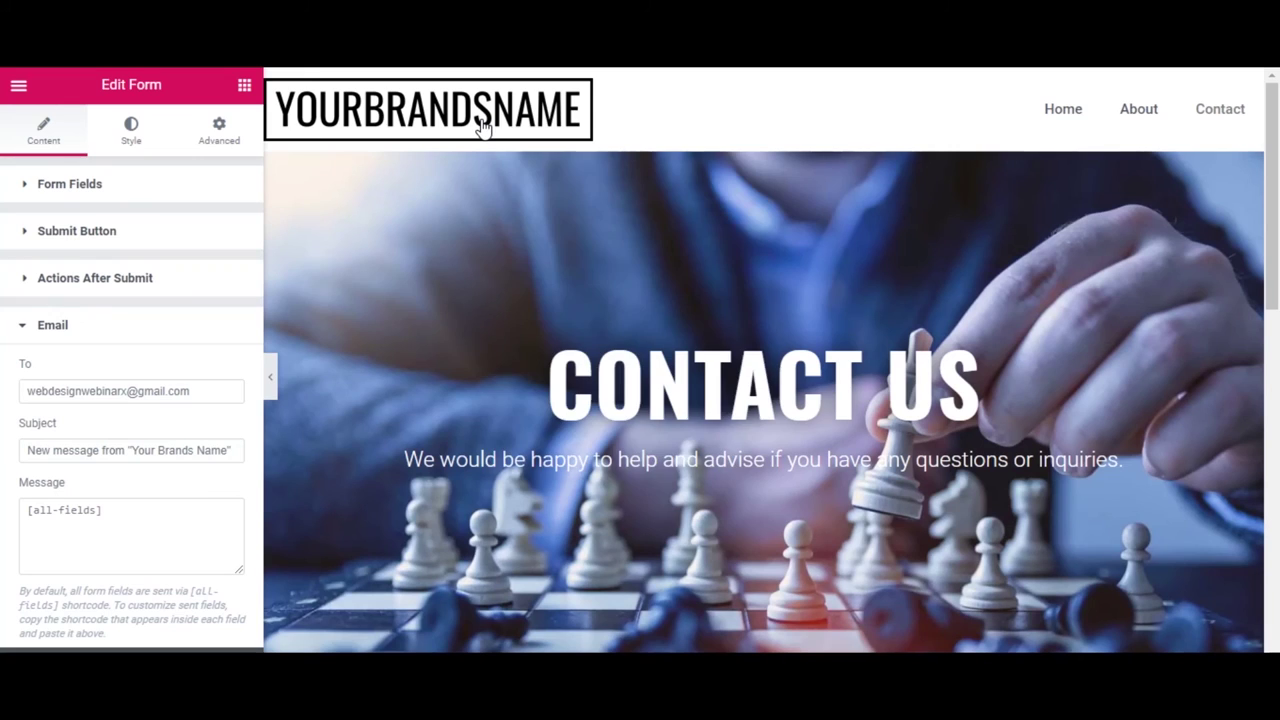
{"action": "right_click", "coordinate": [483, 122]}
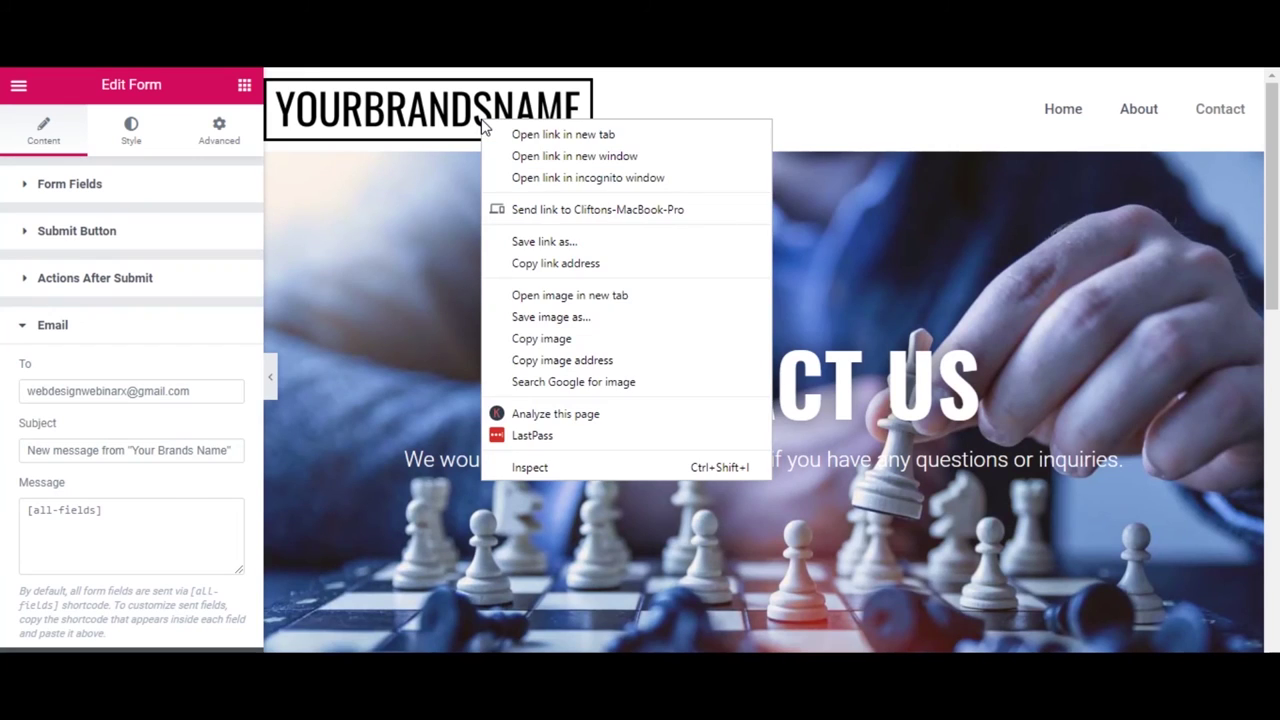
{"action": "left_click", "coordinate": [540, 136]}
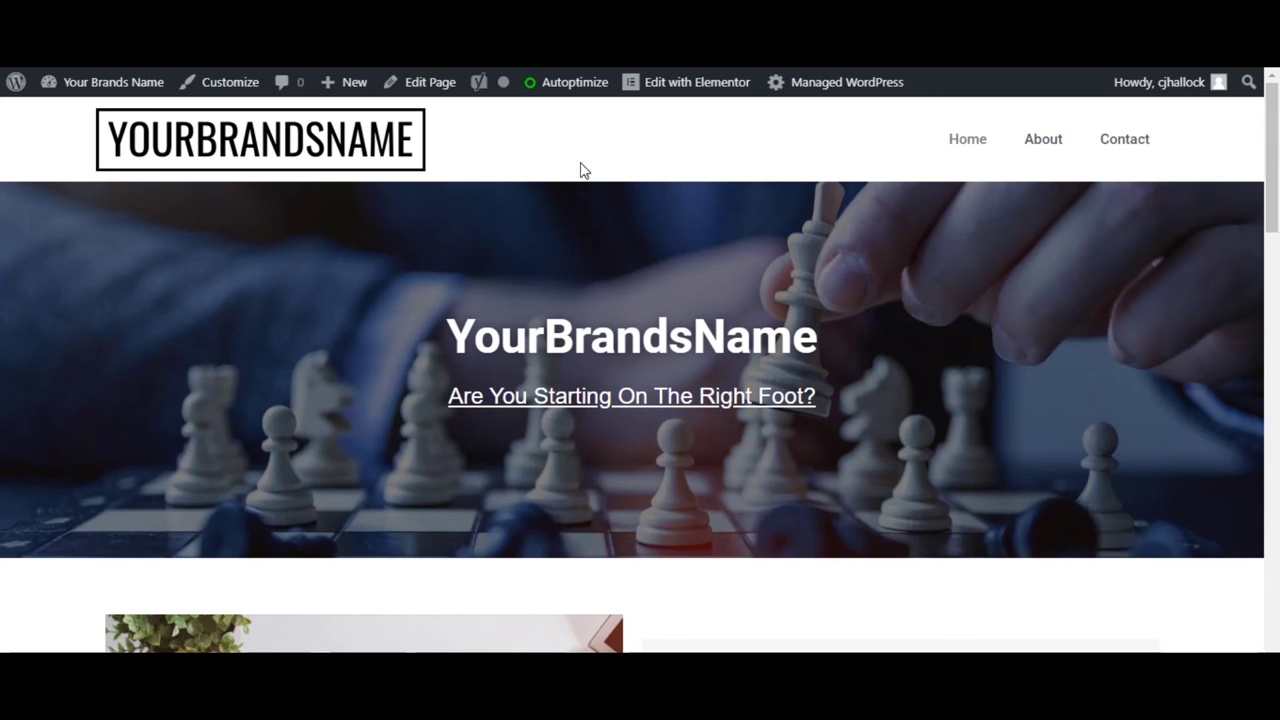
{"action": "scroll", "coordinate": [669, 183], "scroll_direction": "down", "scroll_amount": 5}
{"action": "scroll", "coordinate": [673, 186], "scroll_direction": "down", "scroll_amount": 15}
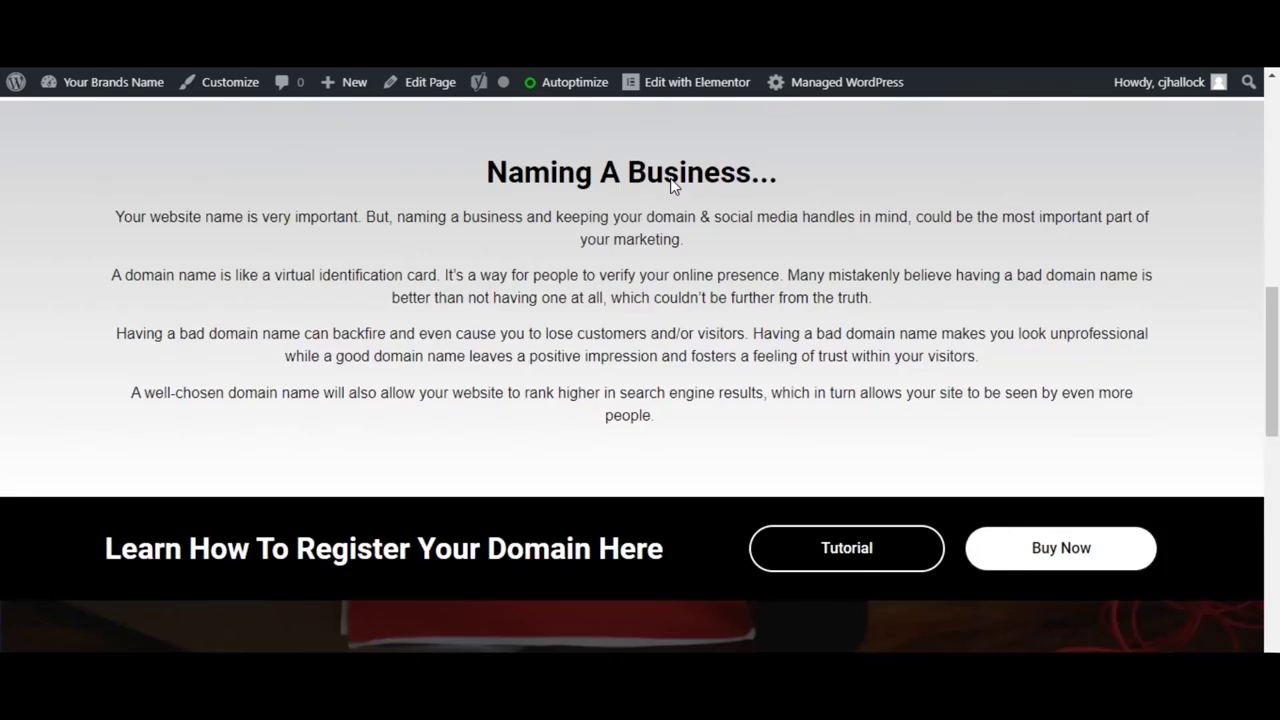
{"action": "scroll", "coordinate": [671, 186], "scroll_direction": "up", "scroll_amount": 20}
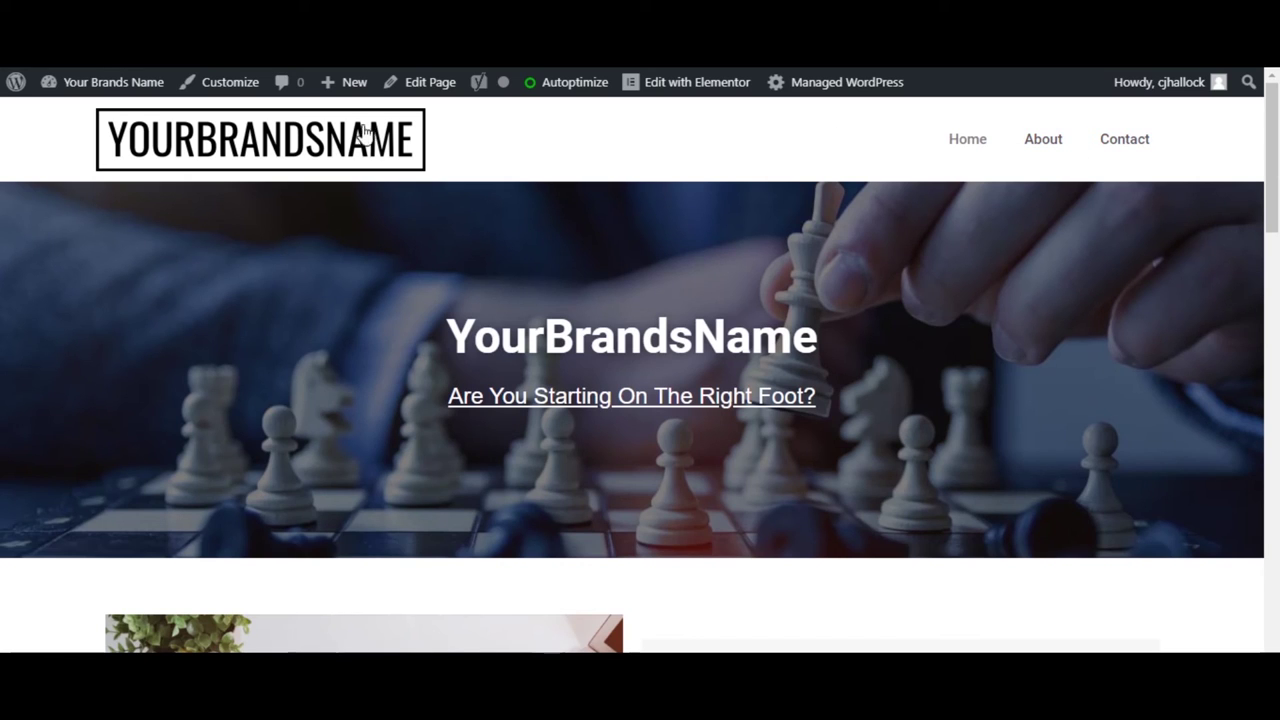
{"action": "scroll", "coordinate": [693, 423], "scroll_direction": "down", "scroll_amount": 4}
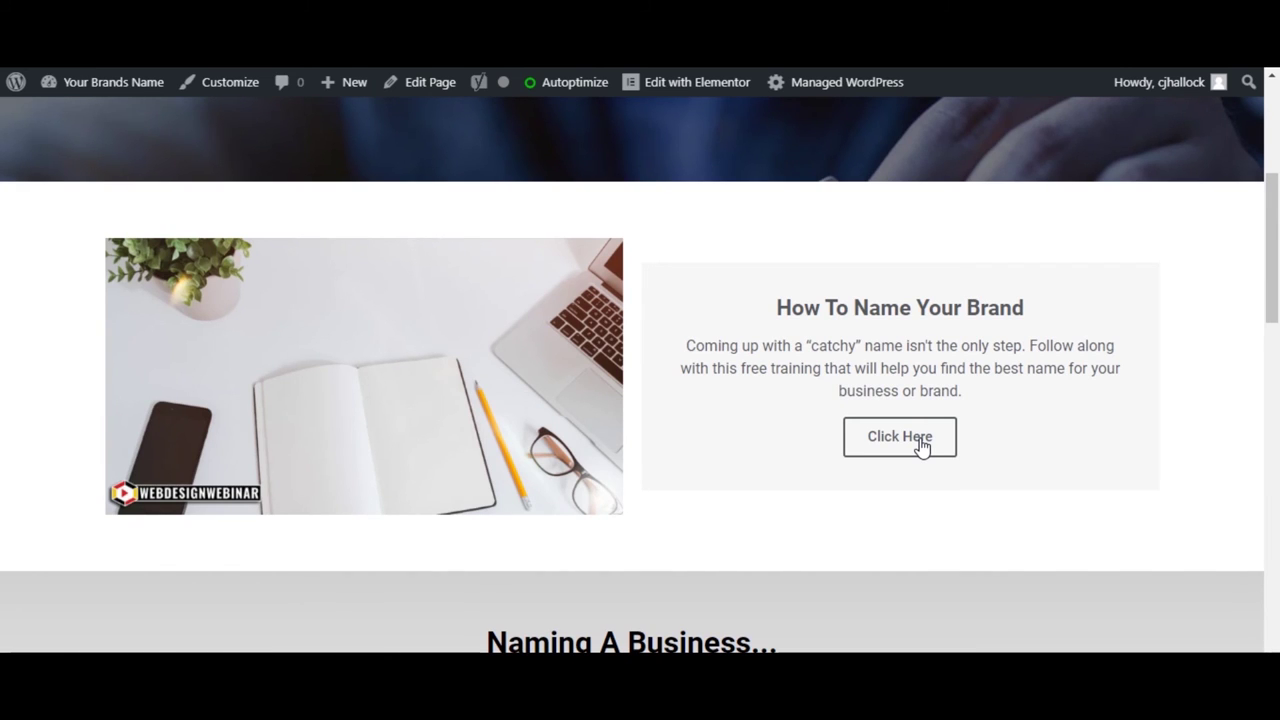
Check the article linked from the "How To Name Your Brand" button and return to the home page
{"action": "left_click", "coordinate": [920, 446]}
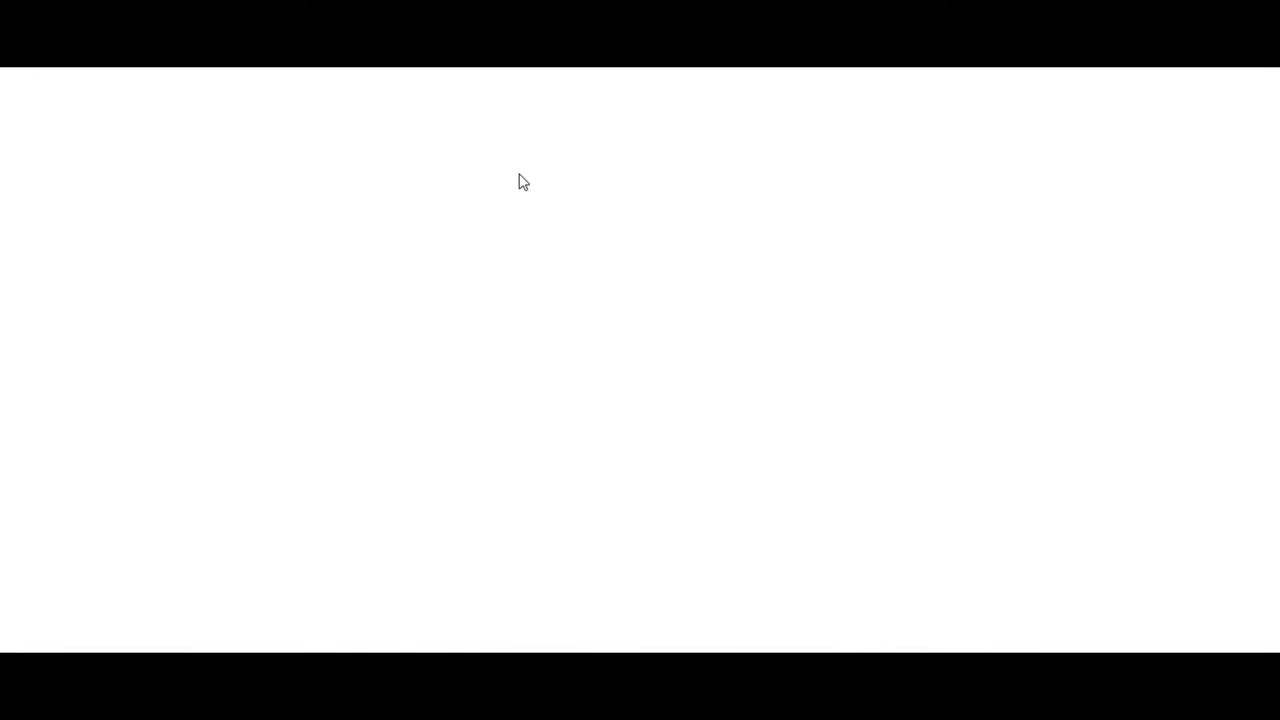
{"action": "scroll", "coordinate": [754, 440], "scroll_direction": "down", "scroll_amount": 5}
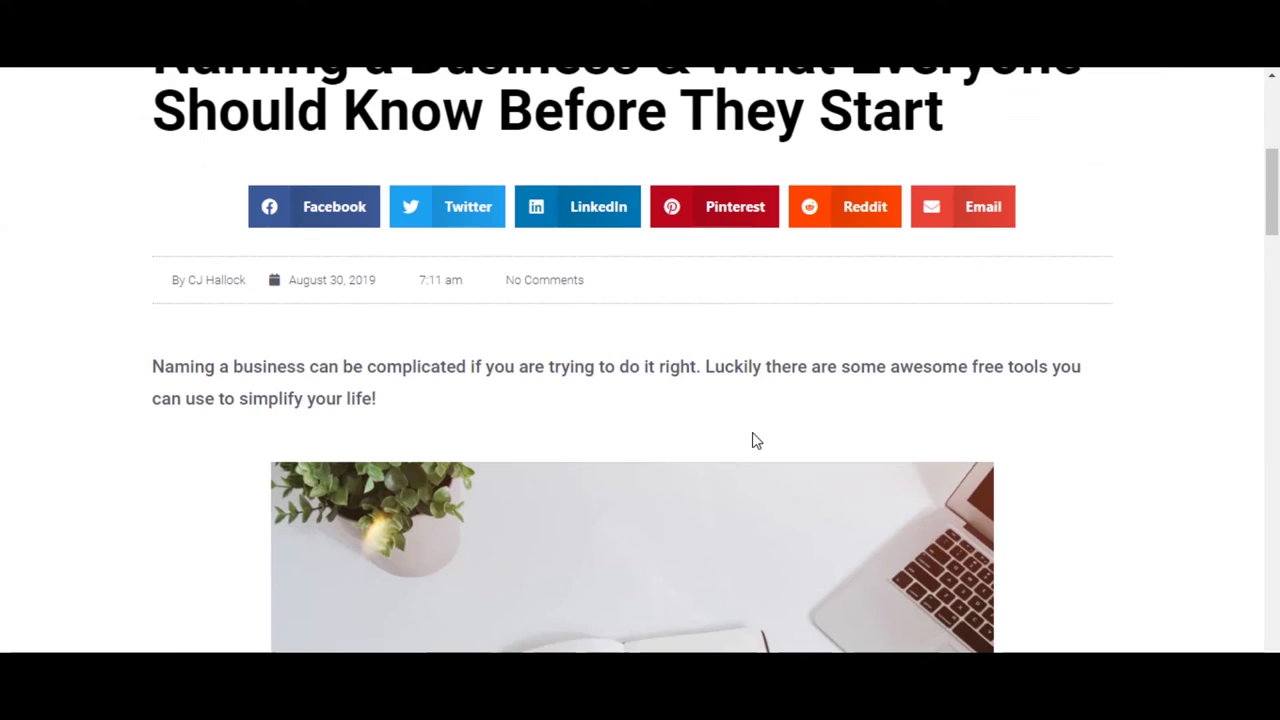
{"action": "key", "text": "alt+Left"}
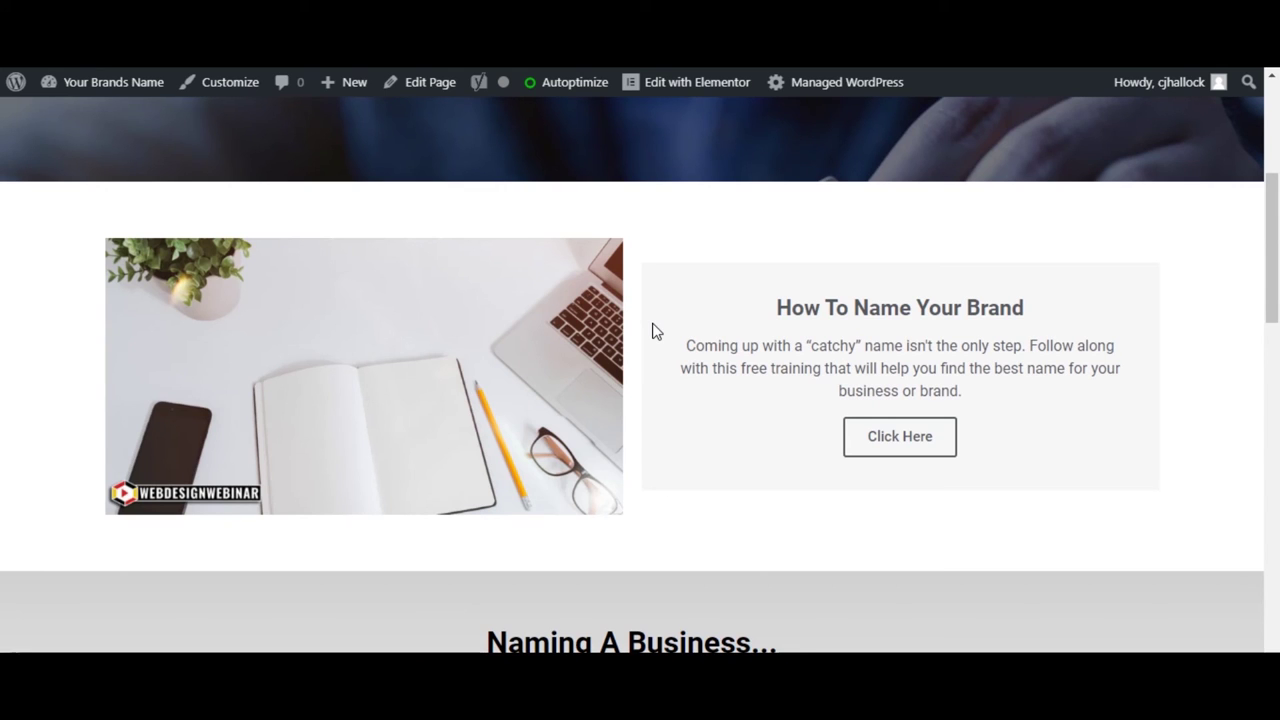
Examine the rest of the home page from "Naming A Business..." down to the footer links
{"action": "scroll", "coordinate": [655, 331], "scroll_direction": "down", "scroll_amount": 5}
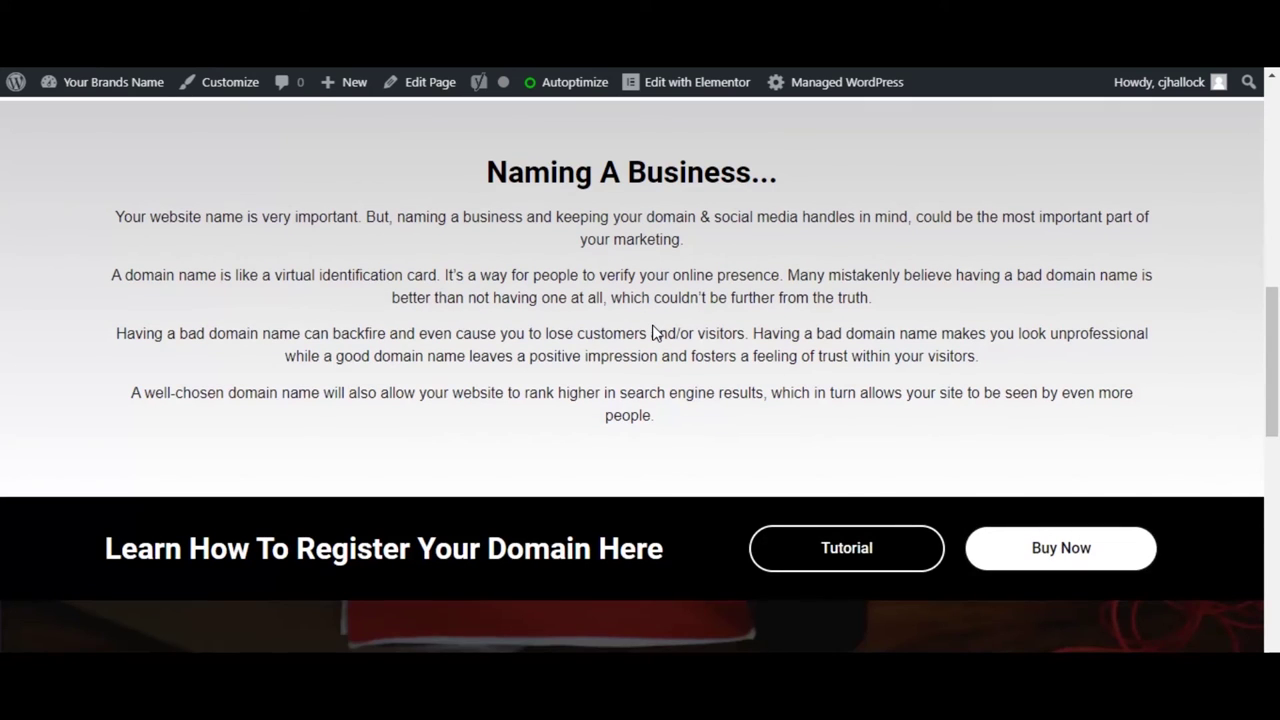
{"action": "scroll", "coordinate": [773, 272], "scroll_direction": "down", "scroll_amount": 4}
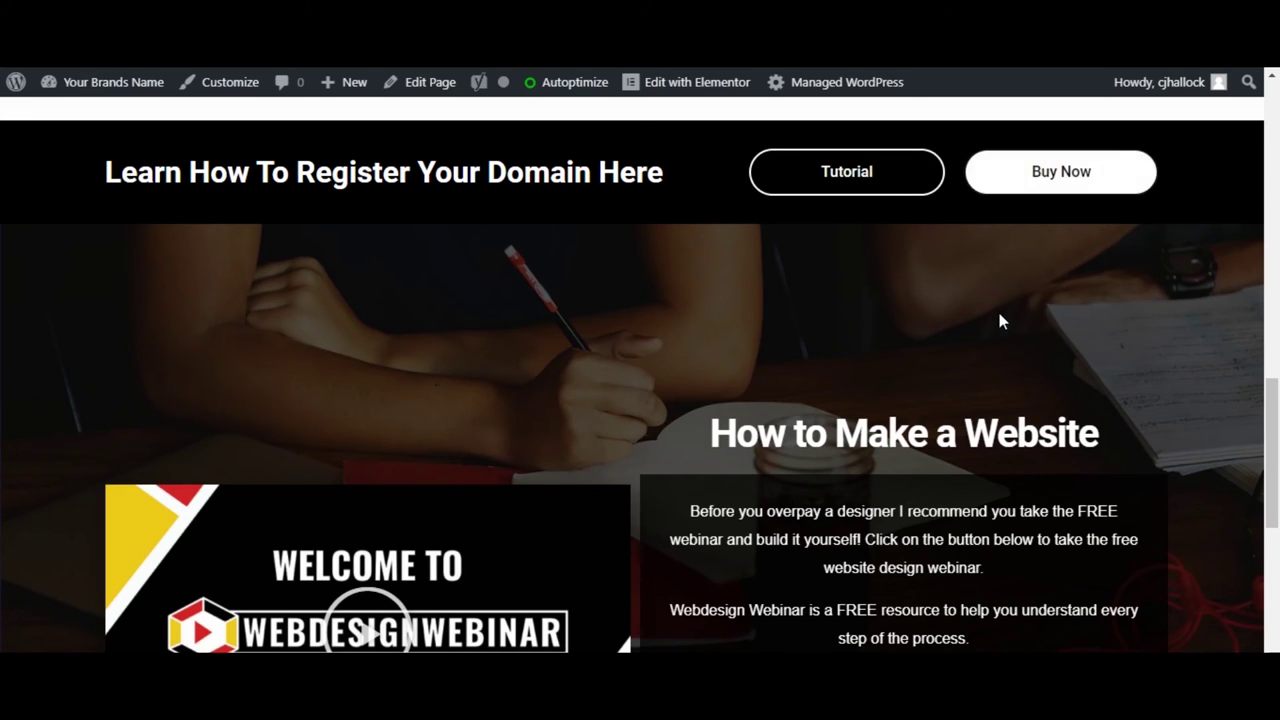
{"action": "scroll", "coordinate": [1000, 320], "scroll_direction": "down", "scroll_amount": 4}
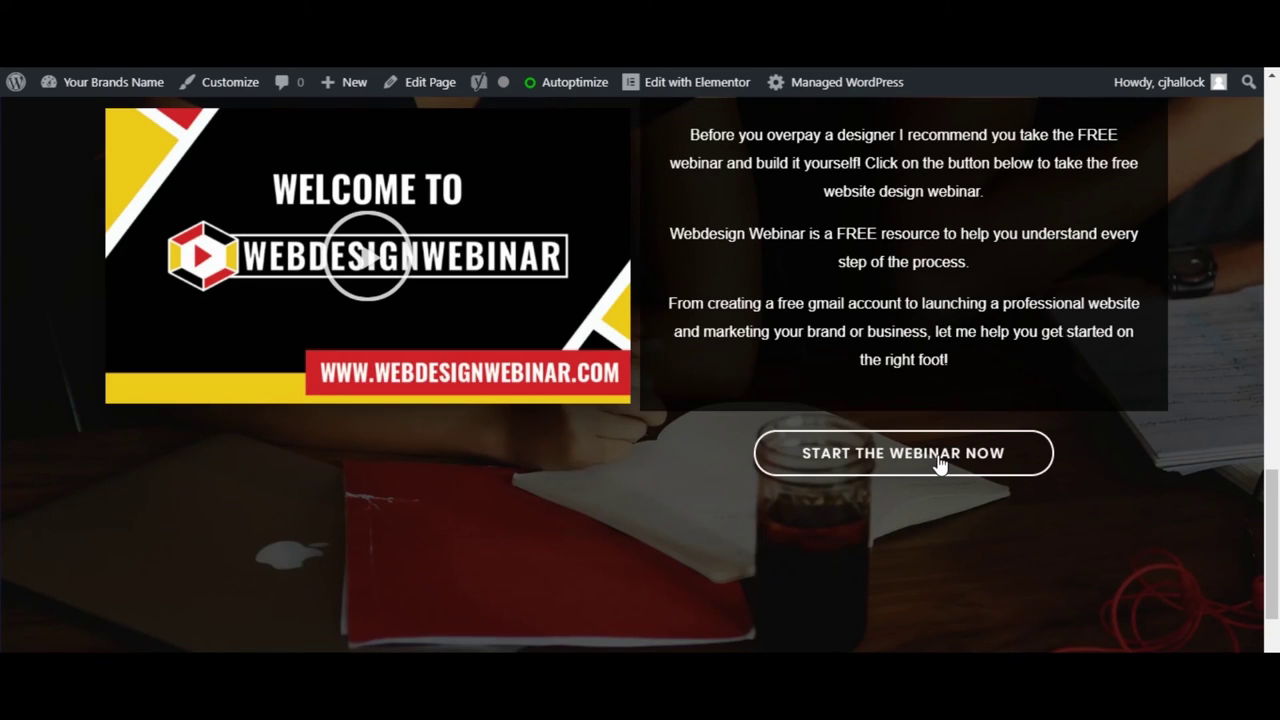
{"action": "scroll", "coordinate": [940, 465], "scroll_direction": "down", "scroll_amount": 3}
{"action": "scroll", "coordinate": [940, 465], "scroll_direction": "up", "scroll_amount": 1}
{"action": "scroll", "coordinate": [940, 465], "scroll_direction": "down", "scroll_amount": 1}
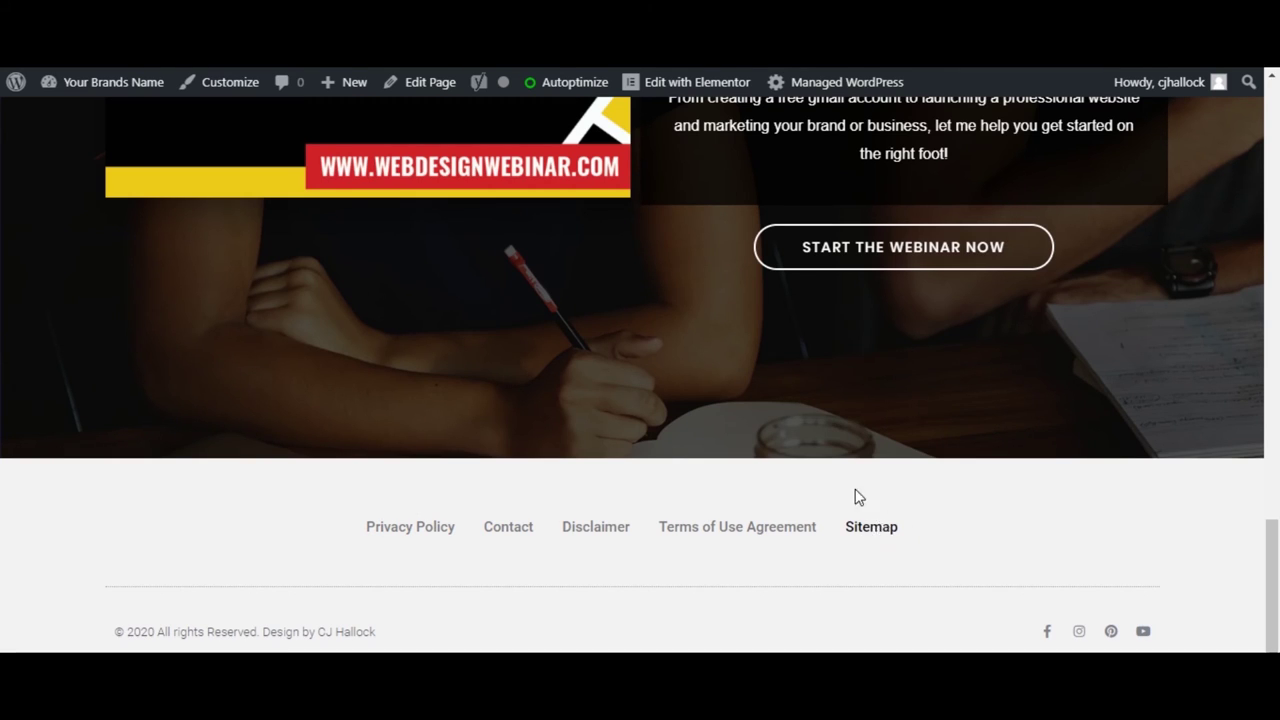
Open the WordPress Menus page in a new tab to show the Footer Menu structure
{"action": "mouse_move", "coordinate": [127, 88]}
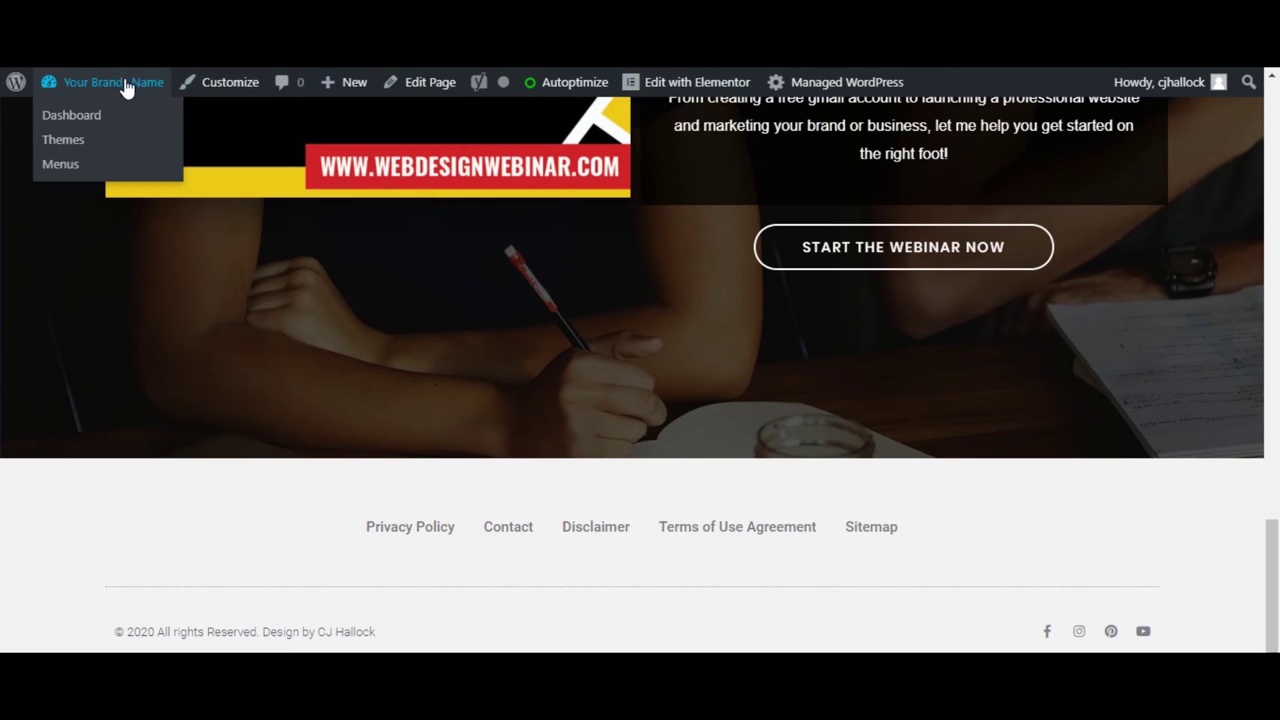
{"action": "right_click", "coordinate": [66, 167]}
{"action": "left_click", "coordinate": [137, 184]}
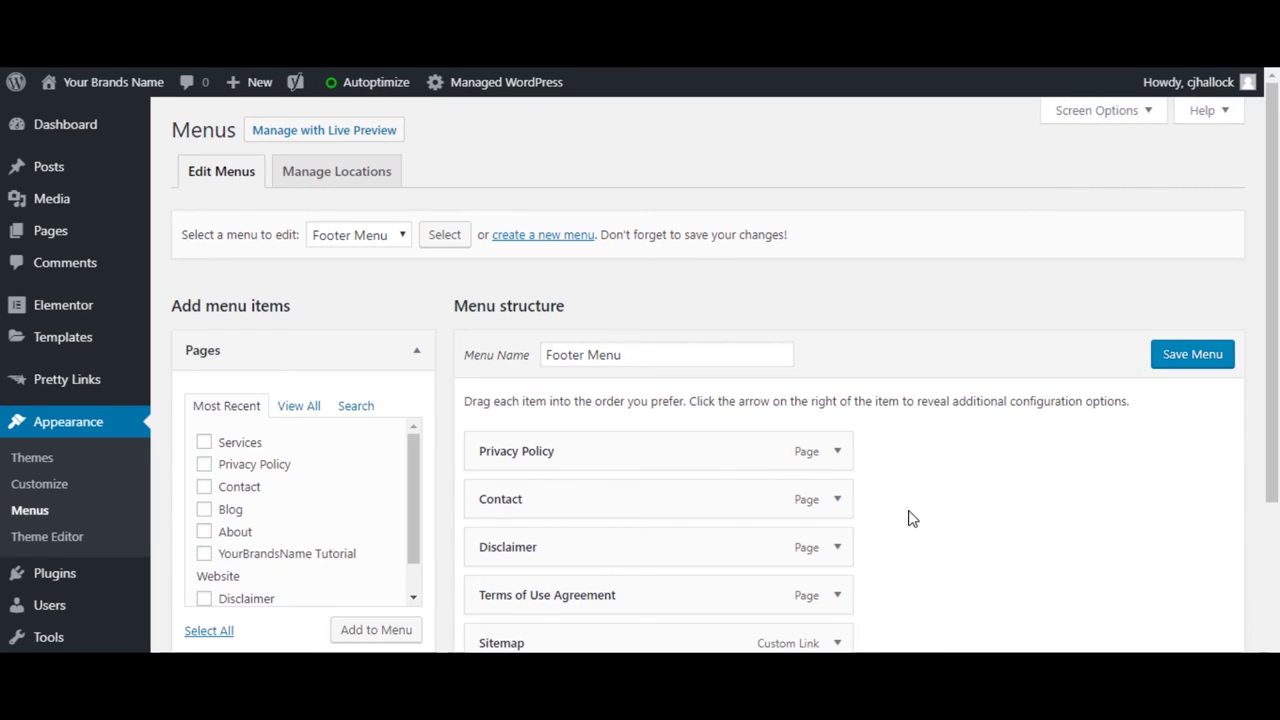
{"action": "scroll", "coordinate": [894, 391], "scroll_direction": "down", "scroll_amount": 3}
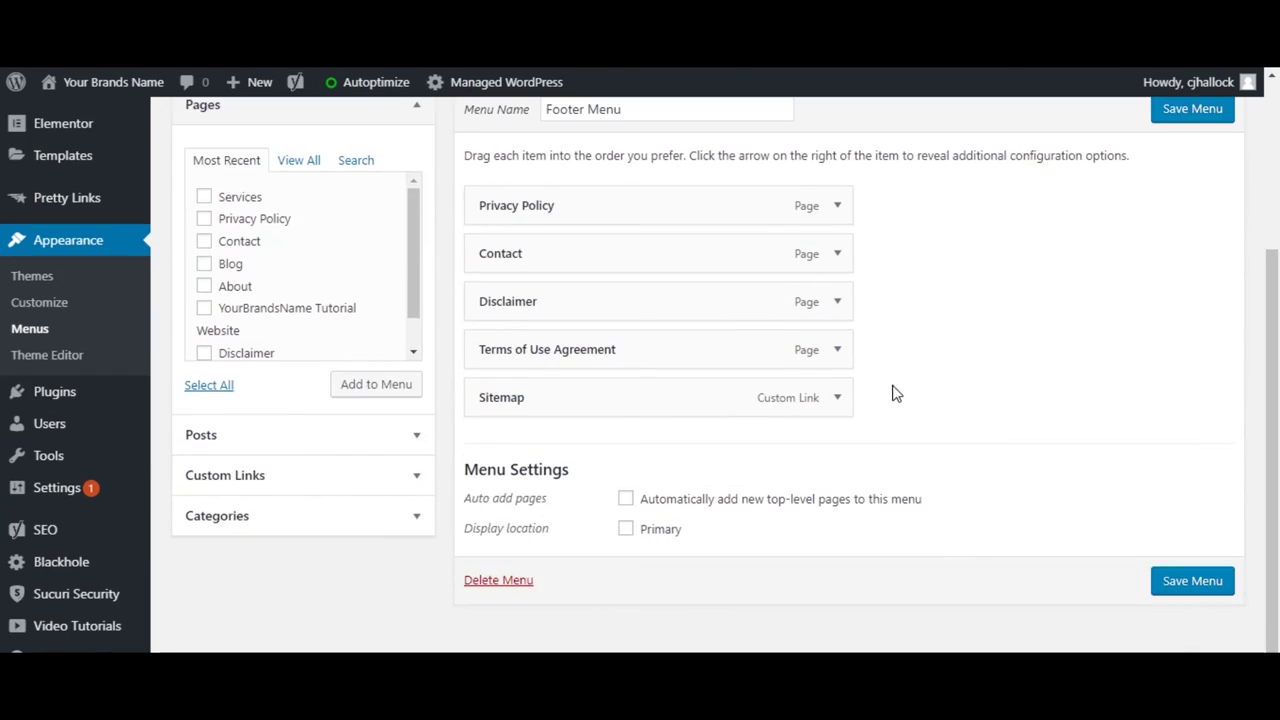
Change the Footer Menu's Sitemap custom link URL to the relative path /sitemap_index.xml
{"action": "left_click", "coordinate": [838, 398]}
{"action": "scroll", "coordinate": [657, 569], "scroll_direction": "up", "scroll_amount": 1}
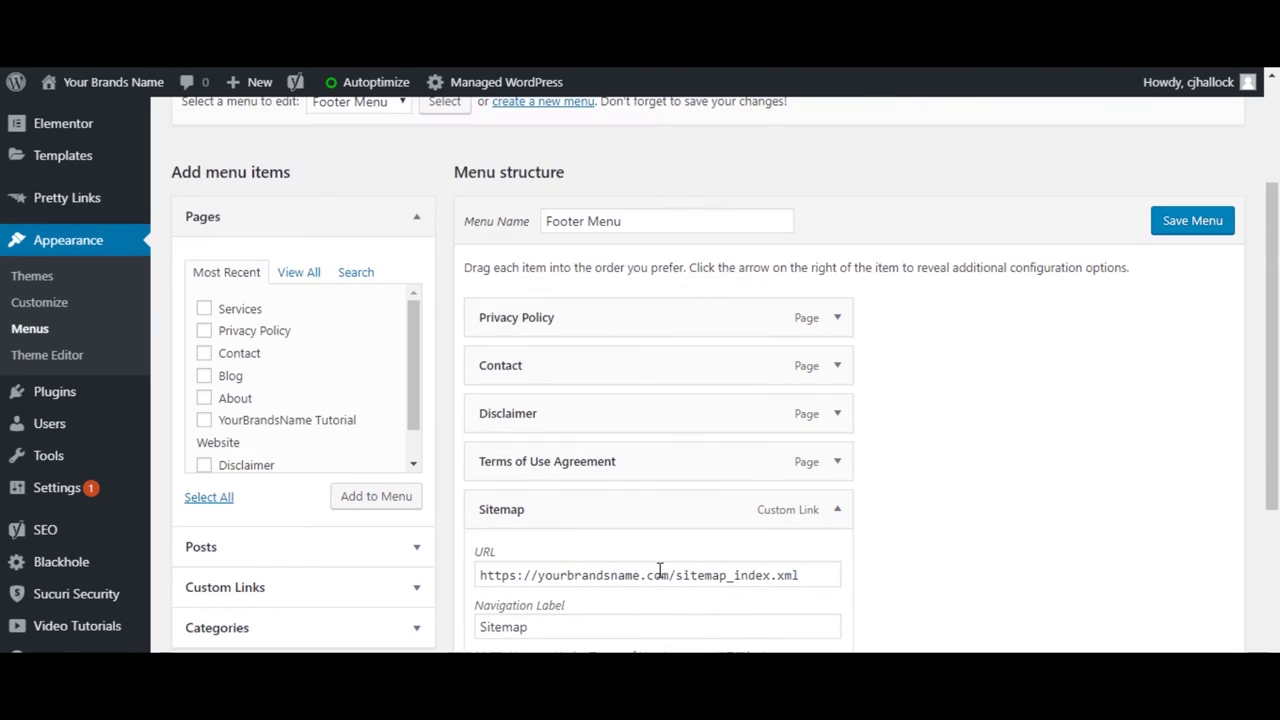
{"action": "scroll", "coordinate": [659, 570], "scroll_direction": "down", "scroll_amount": 3}
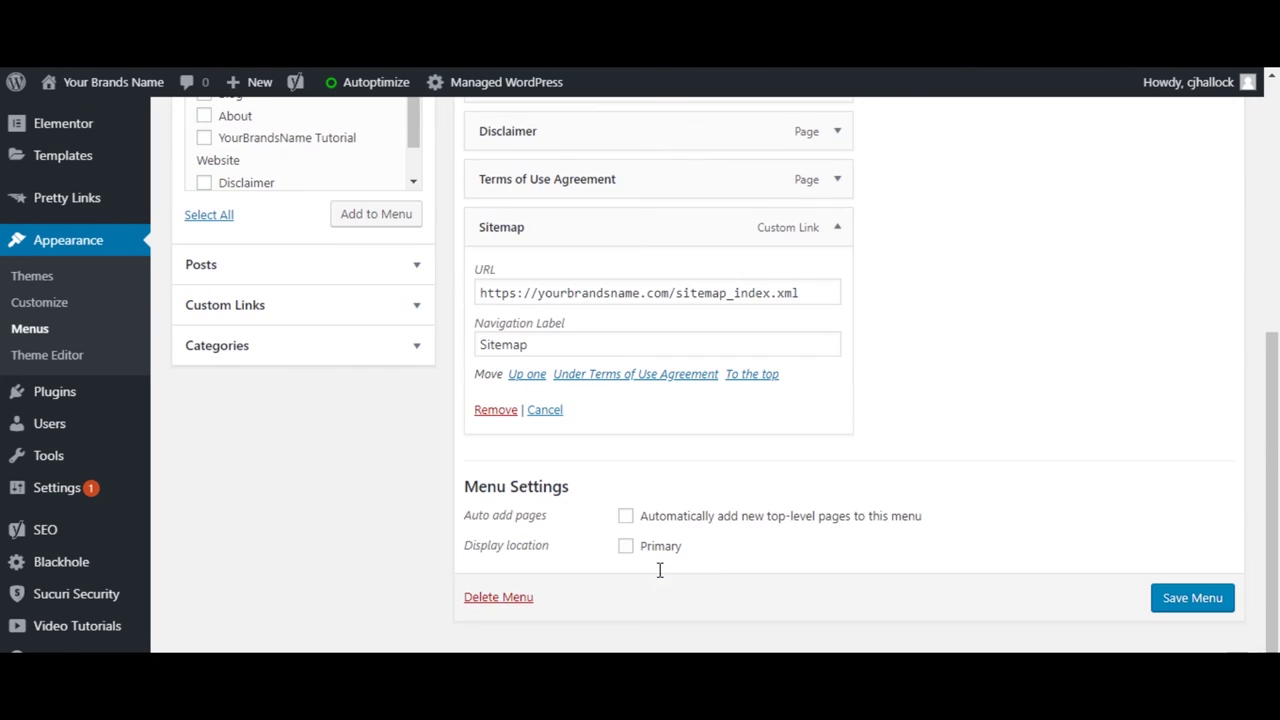
{"action": "left_click", "coordinate": [677, 294]}
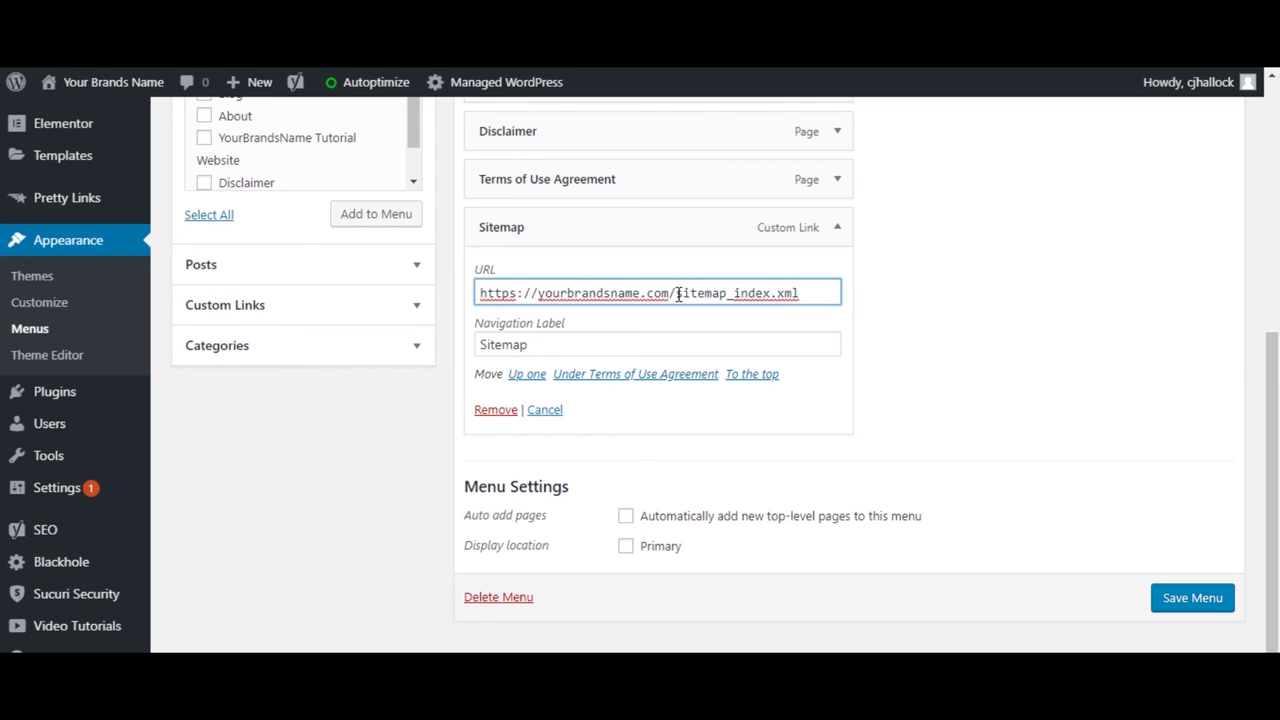
{"action": "left_click_drag", "start_coordinate": [677, 294], "coordinate": [380, 287]}
{"action": "key", "text": "ctrl+c"}
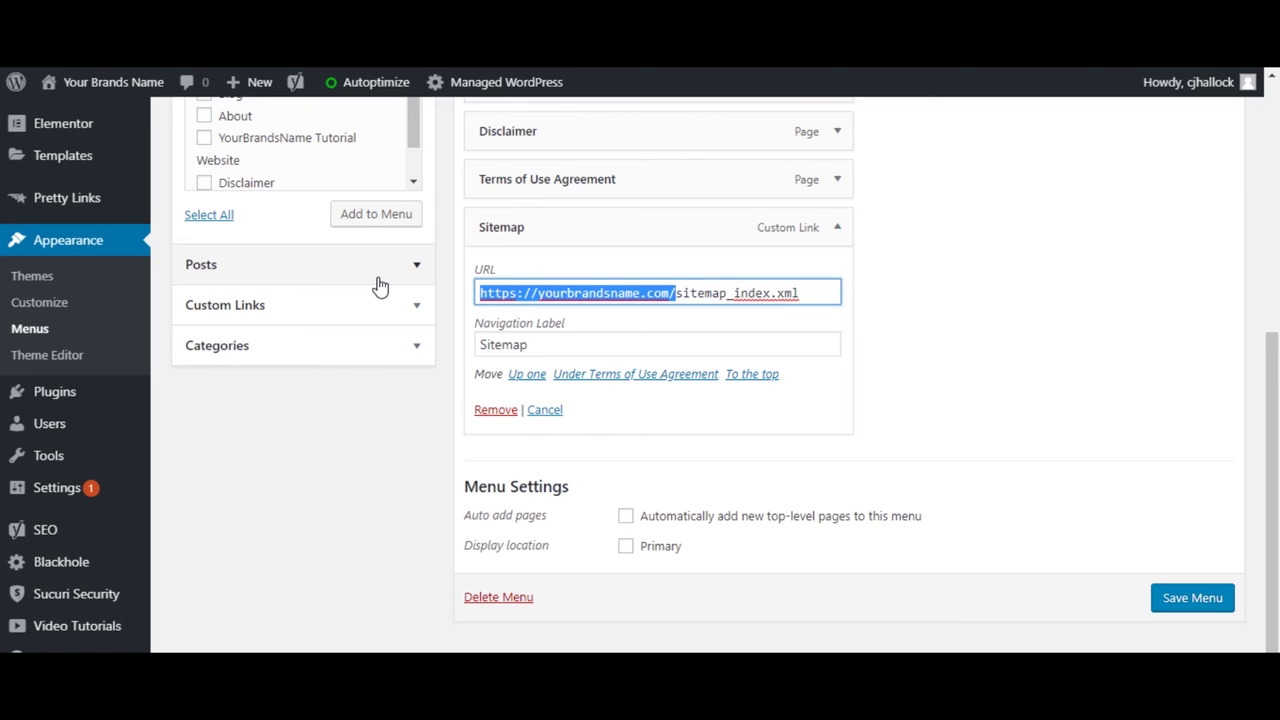
{"action": "key", "text": "BackSpace"}
{"action": "type", "text": "/"}
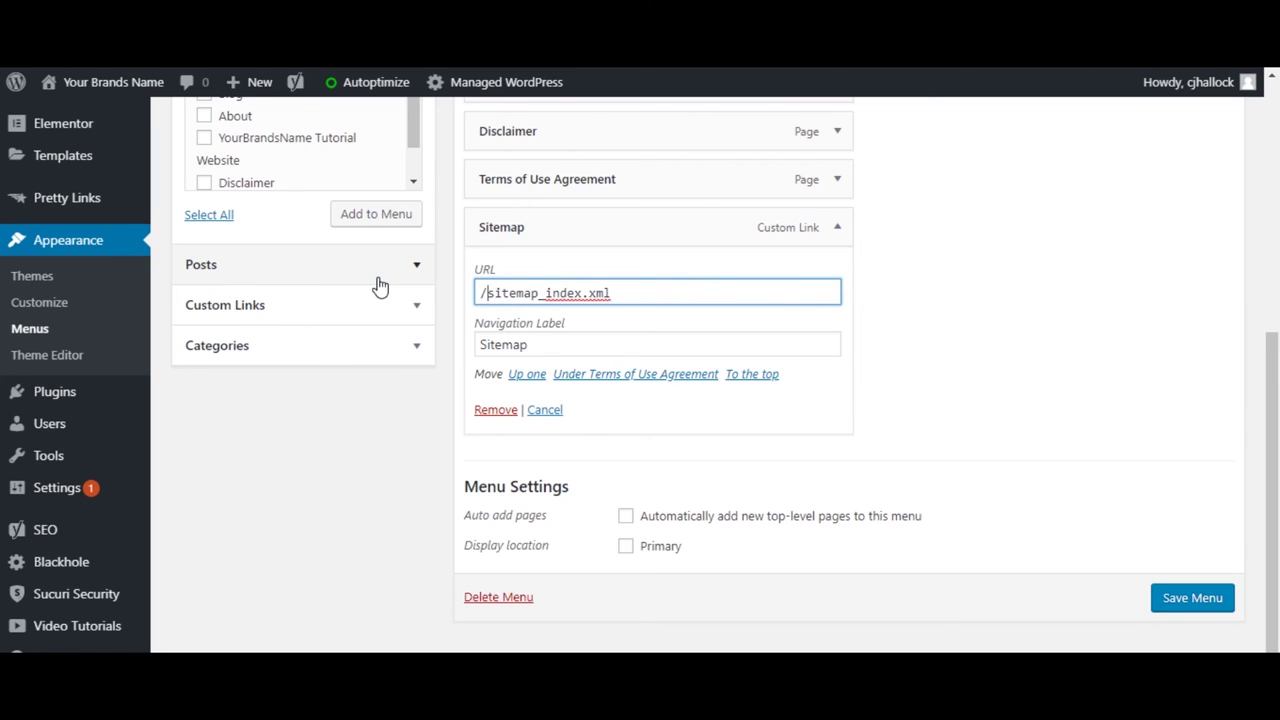
Save the Footer Menu and test the Sitemap link in the home page's footer
{"action": "left_click", "coordinate": [1190, 604]}
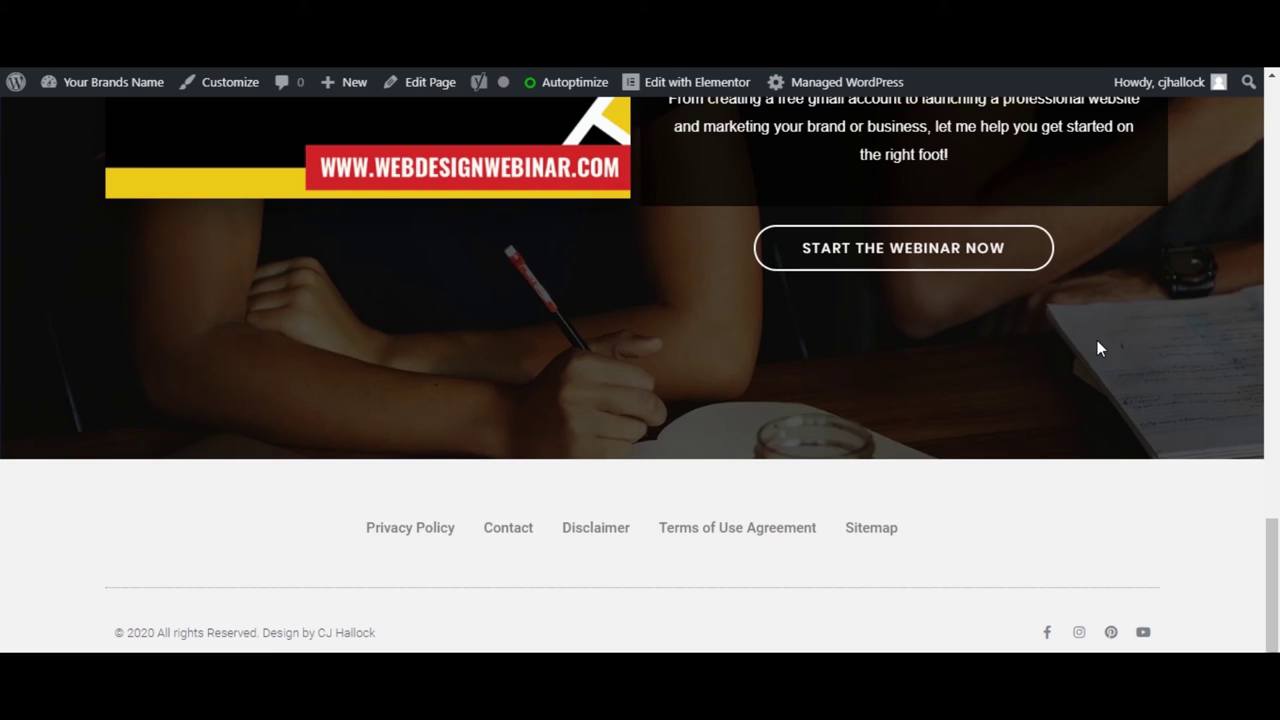
{"action": "scroll", "coordinate": [1097, 340], "scroll_direction": "up", "scroll_amount": 4}
{"action": "scroll", "coordinate": [1095, 335], "scroll_direction": "down", "scroll_amount": 4}
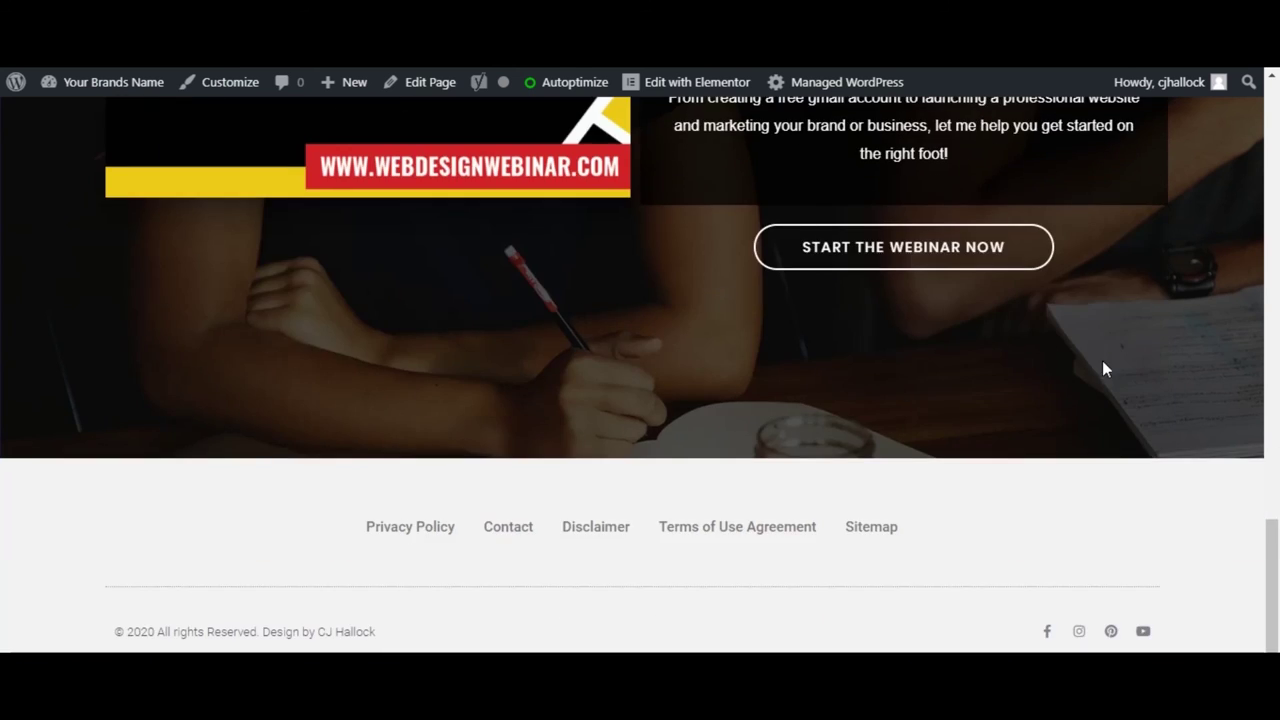
{"action": "left_click", "coordinate": [871, 527]}
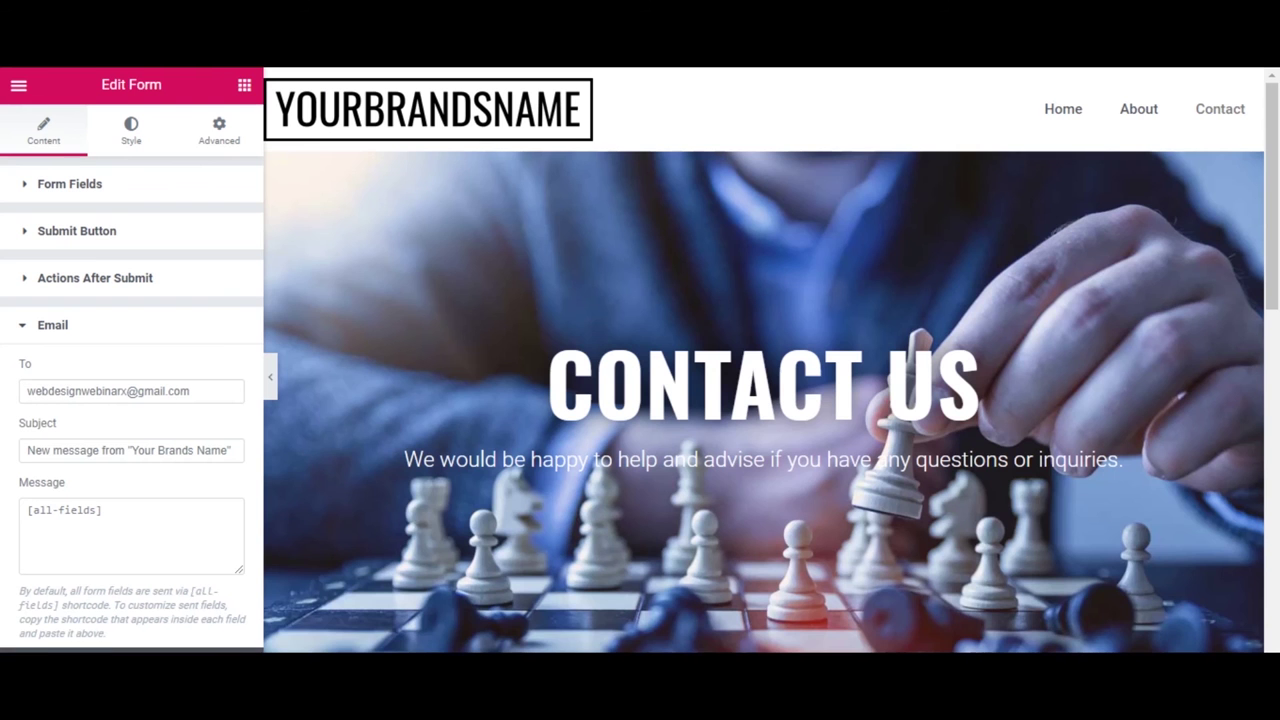
Look over the Contact page in the Elementor editor and go back to the start of the home page
{"action": "scroll", "coordinate": [952, 367], "scroll_direction": "down", "scroll_amount": 10}
{"action": "scroll", "coordinate": [952, 367], "scroll_direction": "down", "scroll_amount": 2}
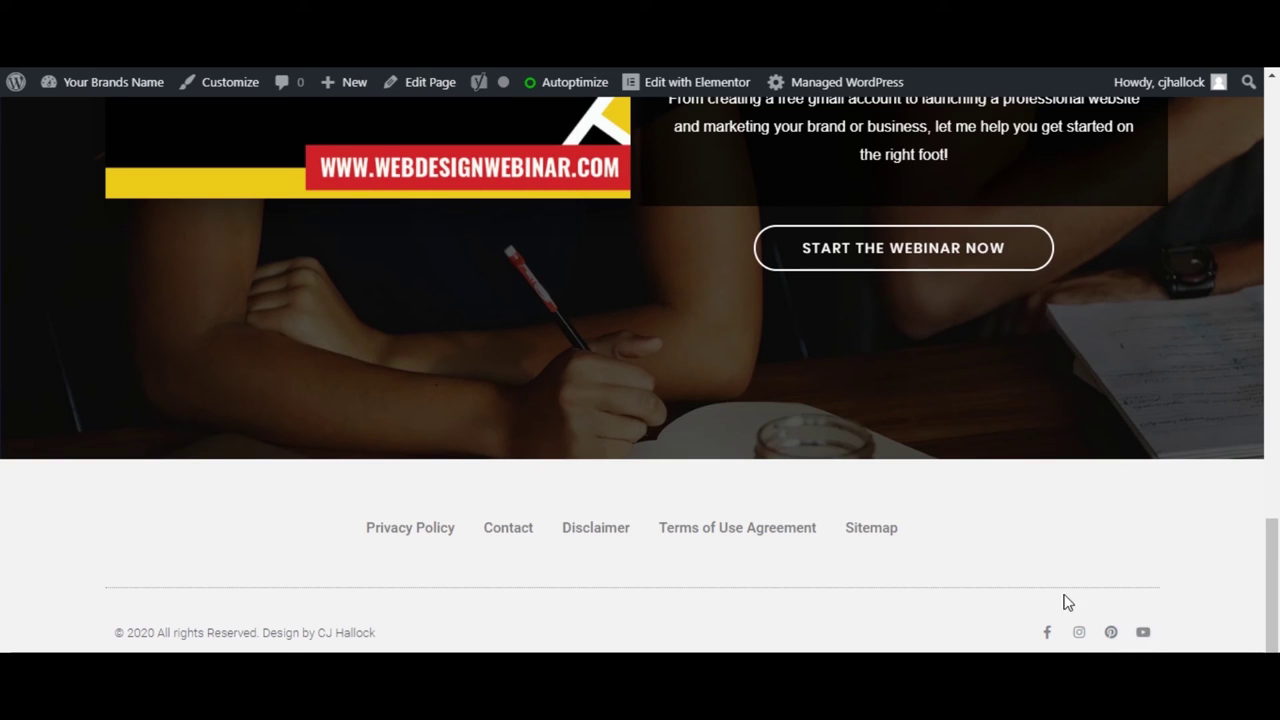
{"action": "scroll", "coordinate": [783, 510], "scroll_direction": "up", "scroll_amount": 20}
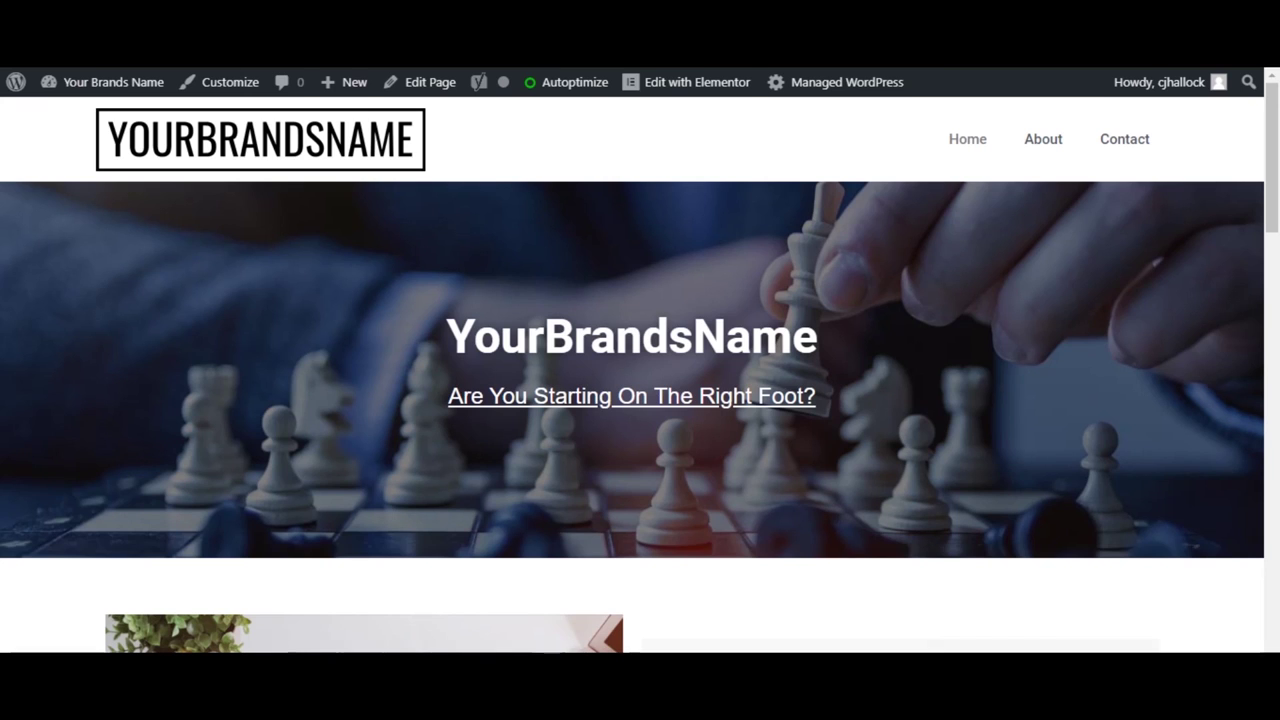
Open gtmetrix.com in a new browser tab
{"action": "key", "text": "ctrl+t"}
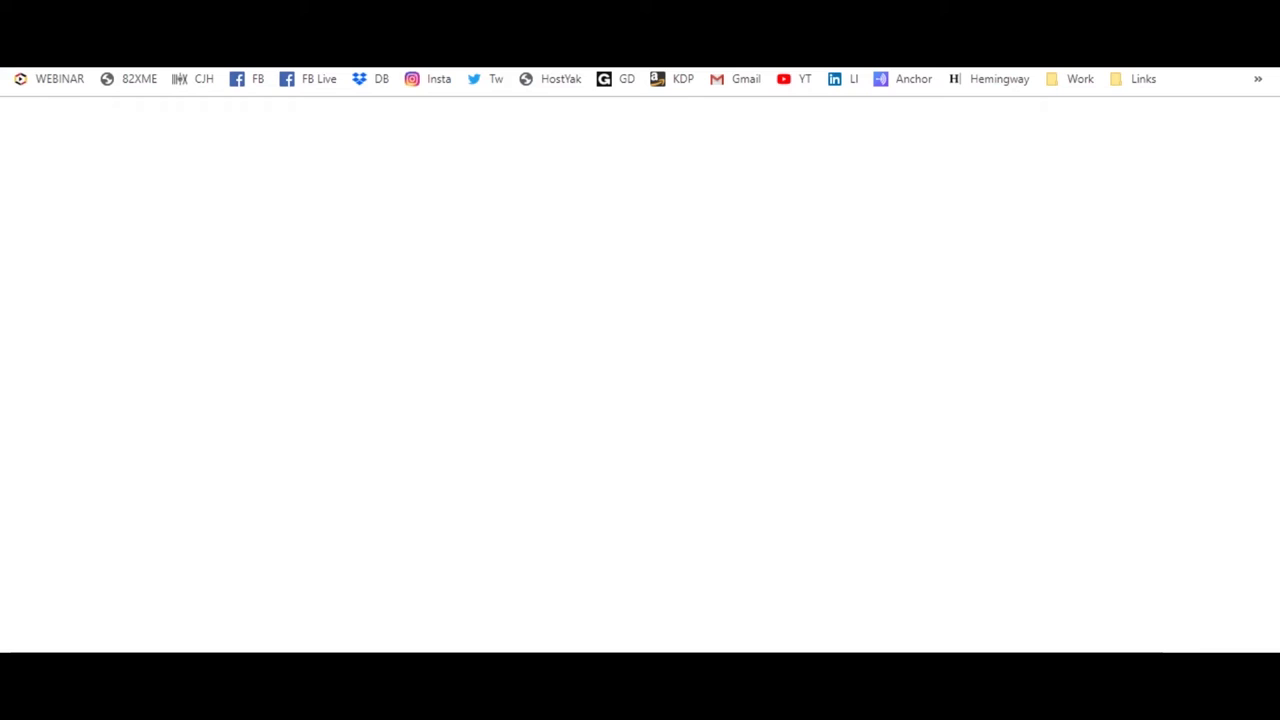
{"action": "type", "text": "gt"}
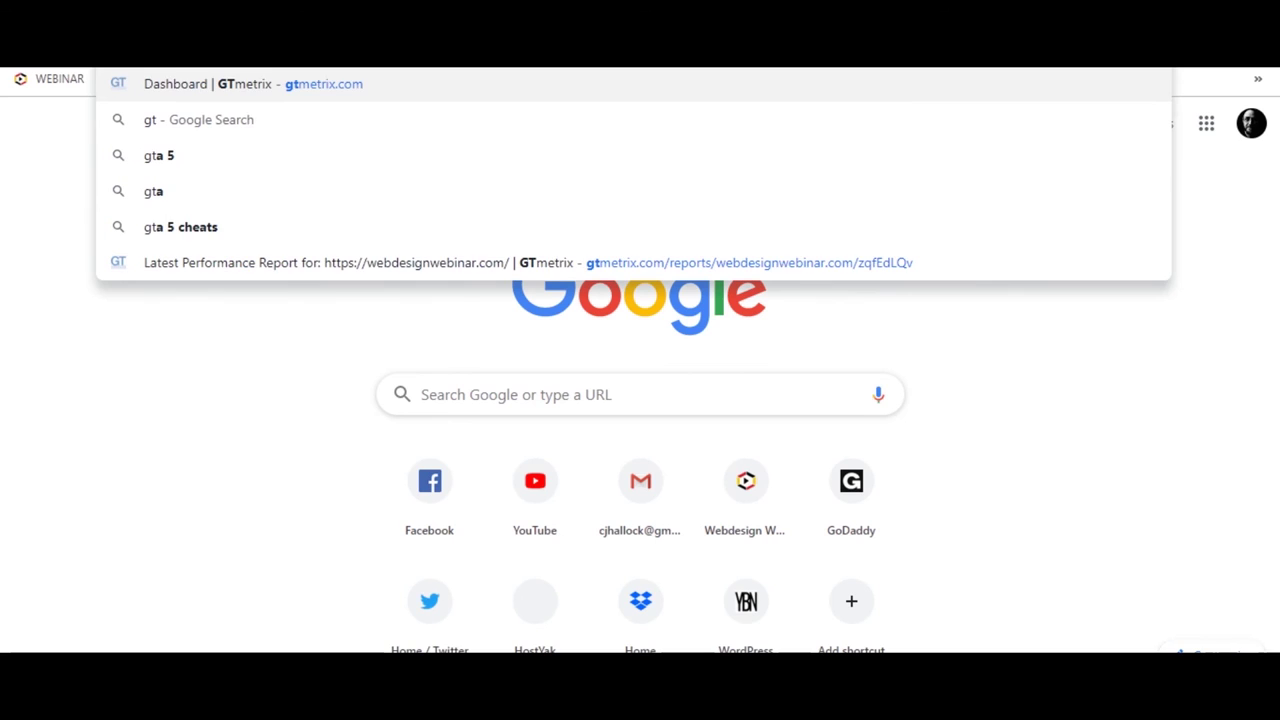
{"action": "type", "text": "metrix.co"}
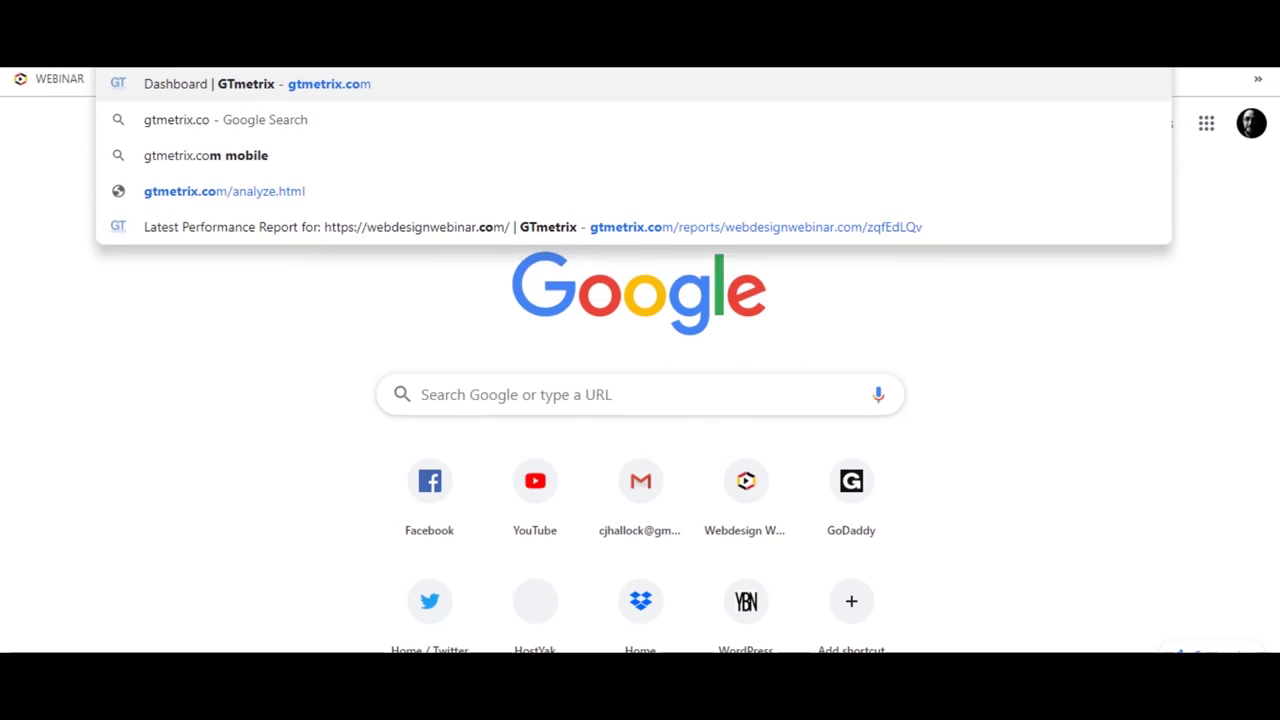
{"action": "key", "text": "Return"}
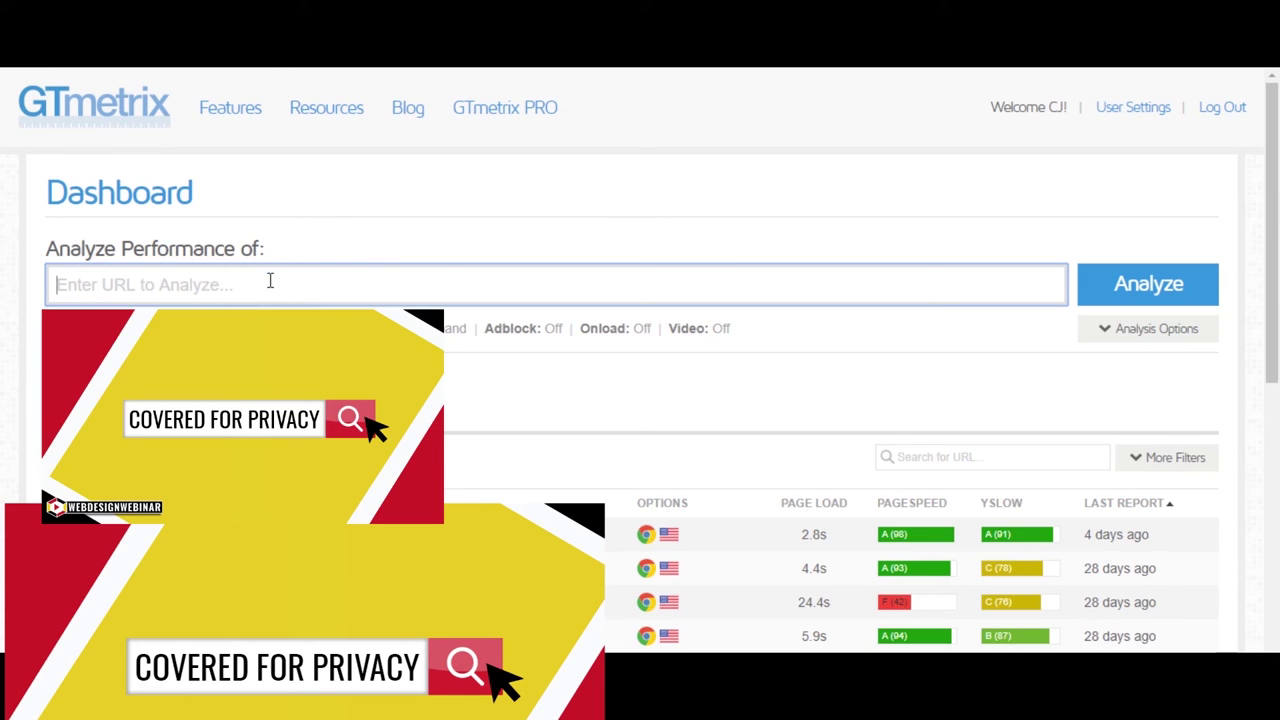
{"action": "key", "text": "ctrl+v"}
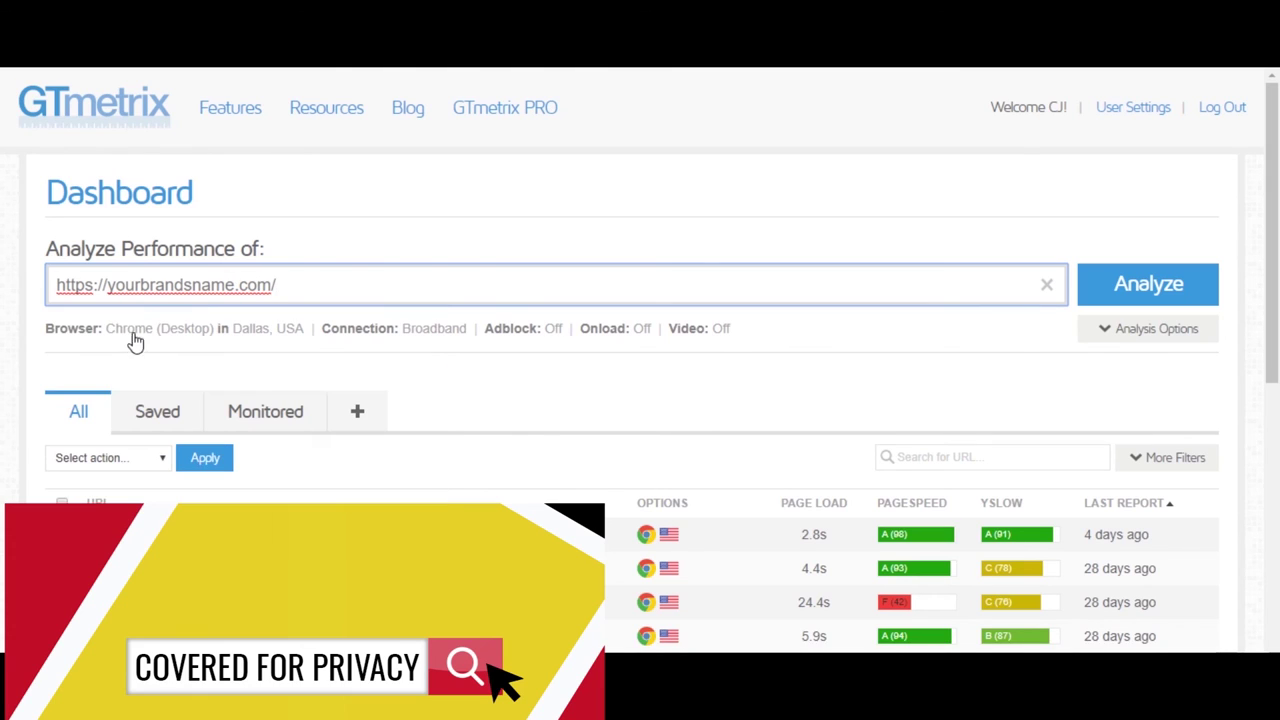
{"action": "left_click", "coordinate": [266, 338]}
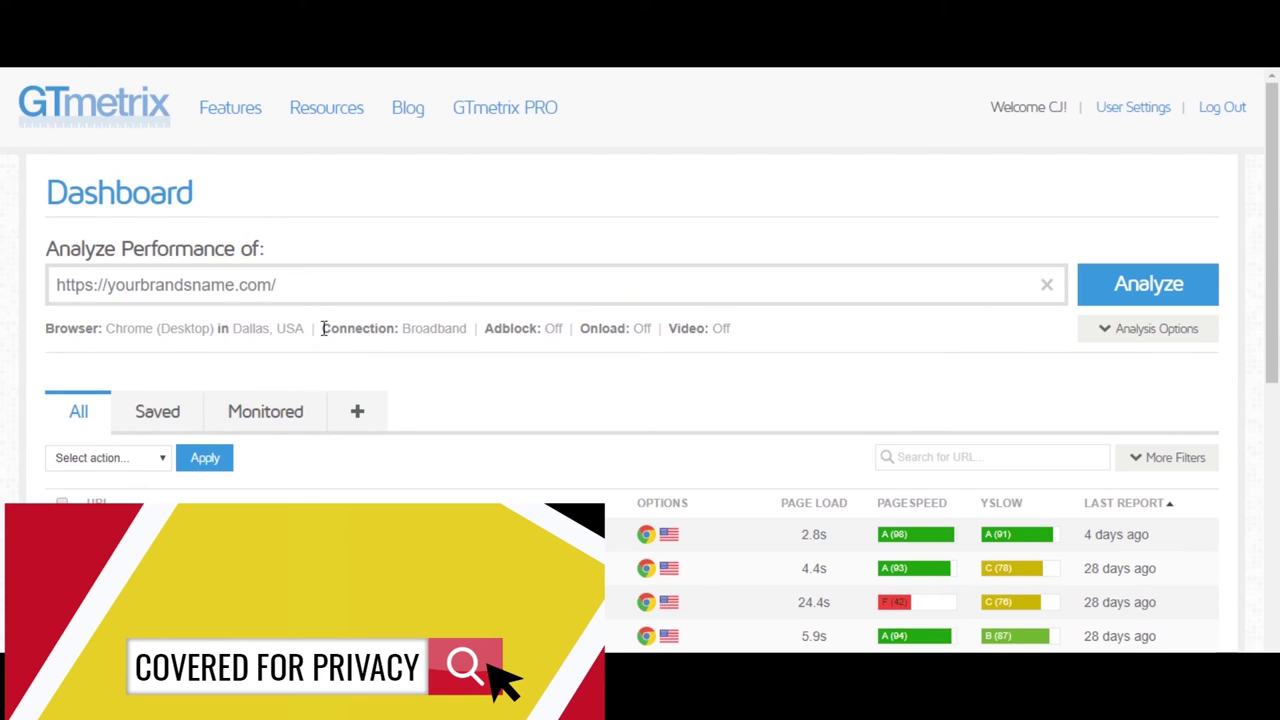
{"action": "left_click", "coordinate": [432, 339]}
{"action": "left_click", "coordinate": [433, 338]}
{"action": "left_click", "coordinate": [433, 338]}
{"action": "left_click", "coordinate": [433, 338]}
{"action": "left_click", "coordinate": [1150, 290]}
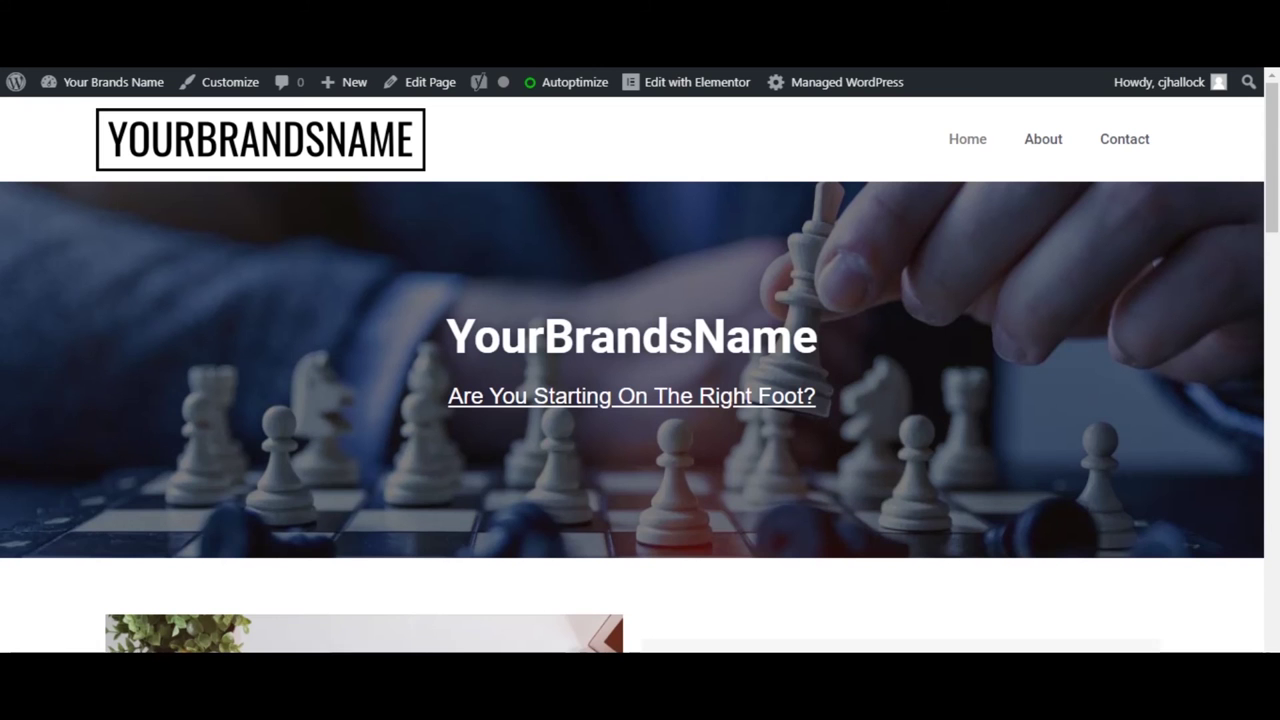
Return to the site's home page, flush the Managed WordPress cache and delete the Autoptimize cache
{"action": "scroll", "coordinate": [597, 244], "scroll_direction": "down", "scroll_amount": 9}
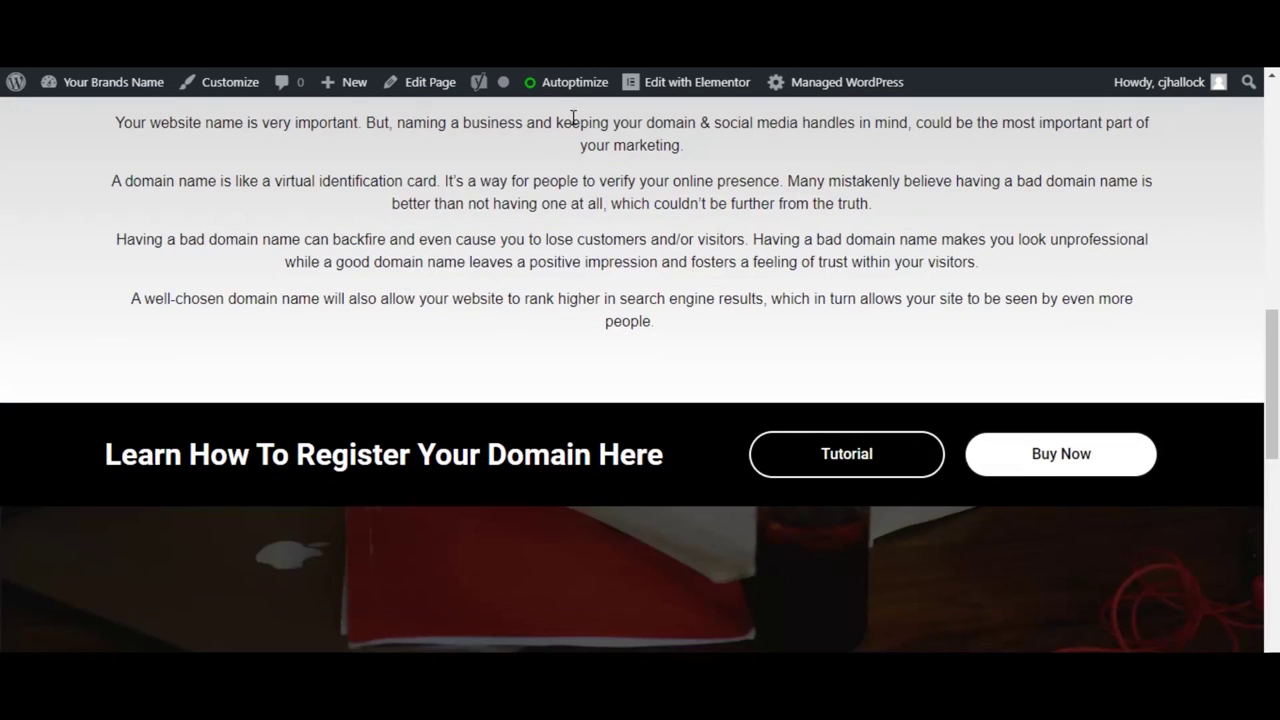
{"action": "mouse_move", "coordinate": [555, 93]}
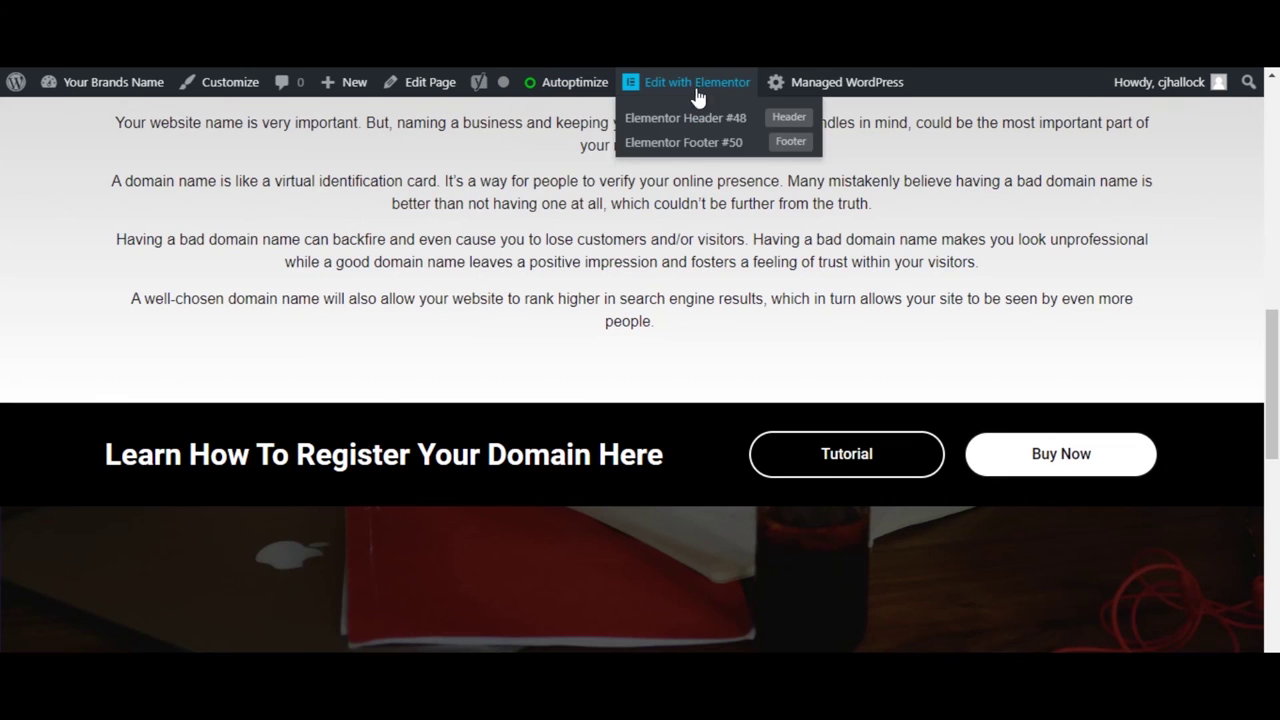
{"action": "mouse_move", "coordinate": [777, 89]}
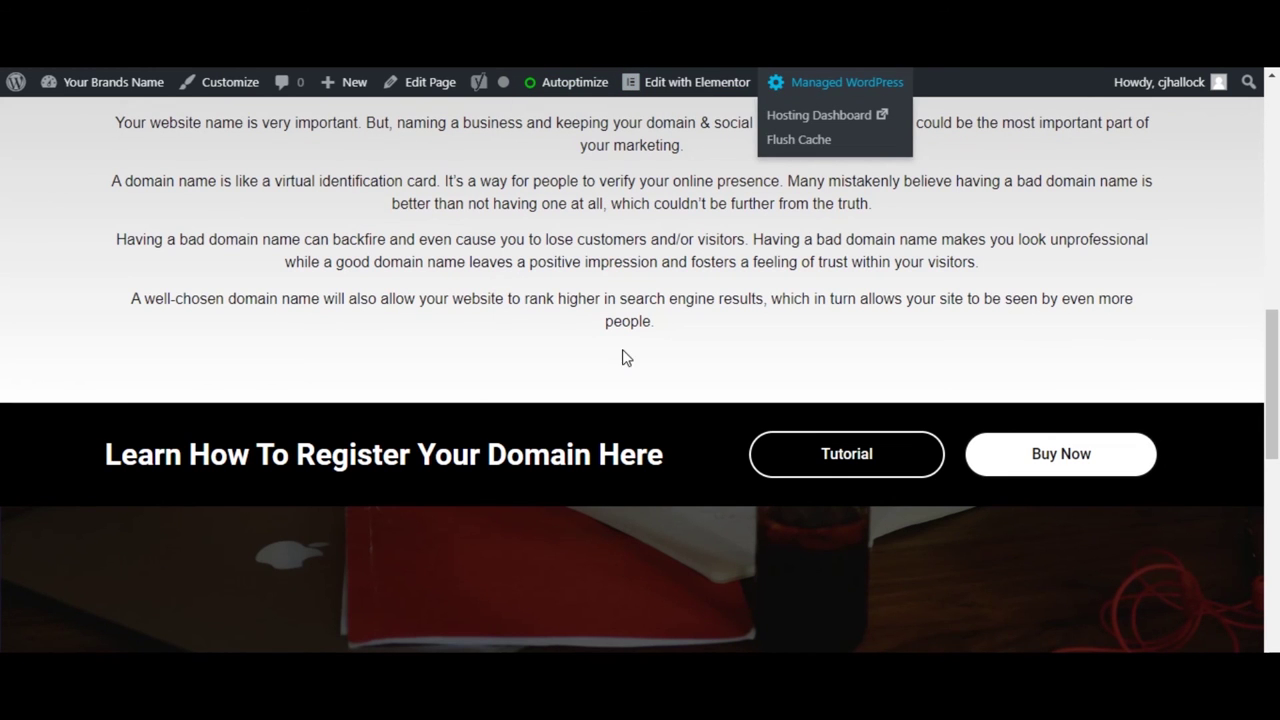
{"action": "scroll", "coordinate": [627, 340], "scroll_direction": "down", "scroll_amount": 5}
{"action": "scroll", "coordinate": [622, 351], "scroll_direction": "up", "scroll_amount": 14}
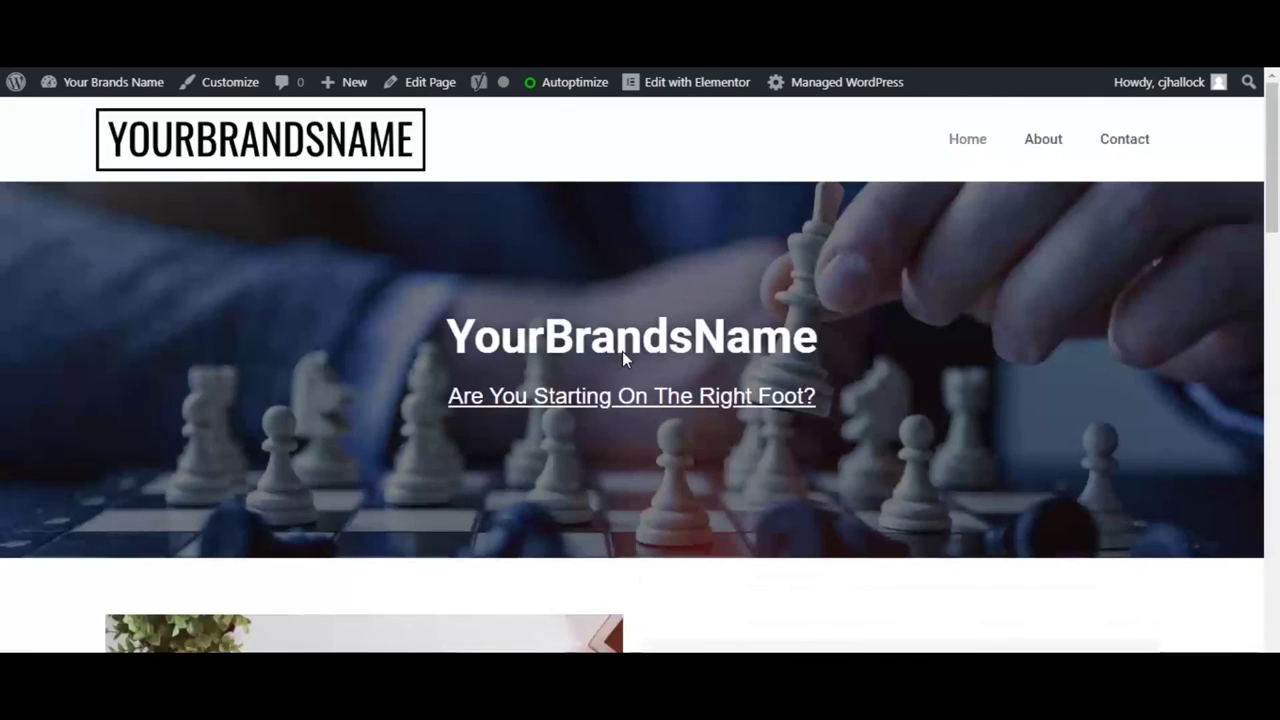
{"action": "mouse_move", "coordinate": [820, 86]}
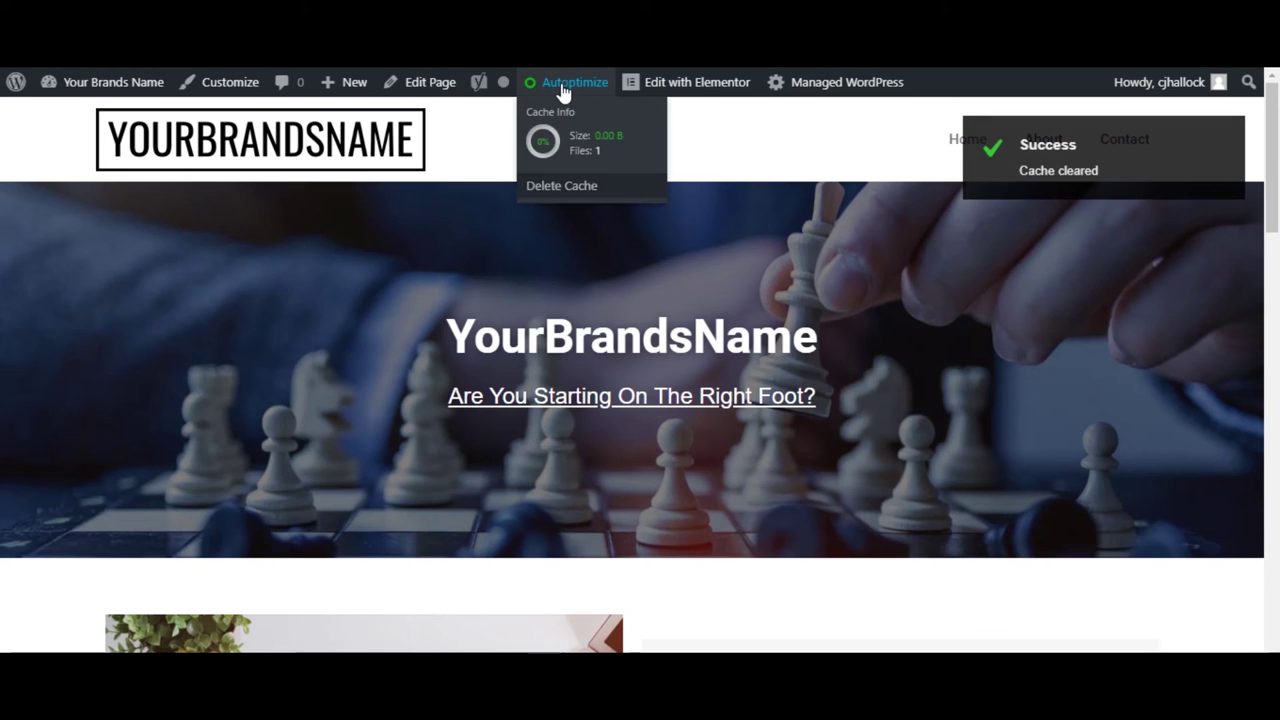
{"action": "left_click", "coordinate": [592, 188]}
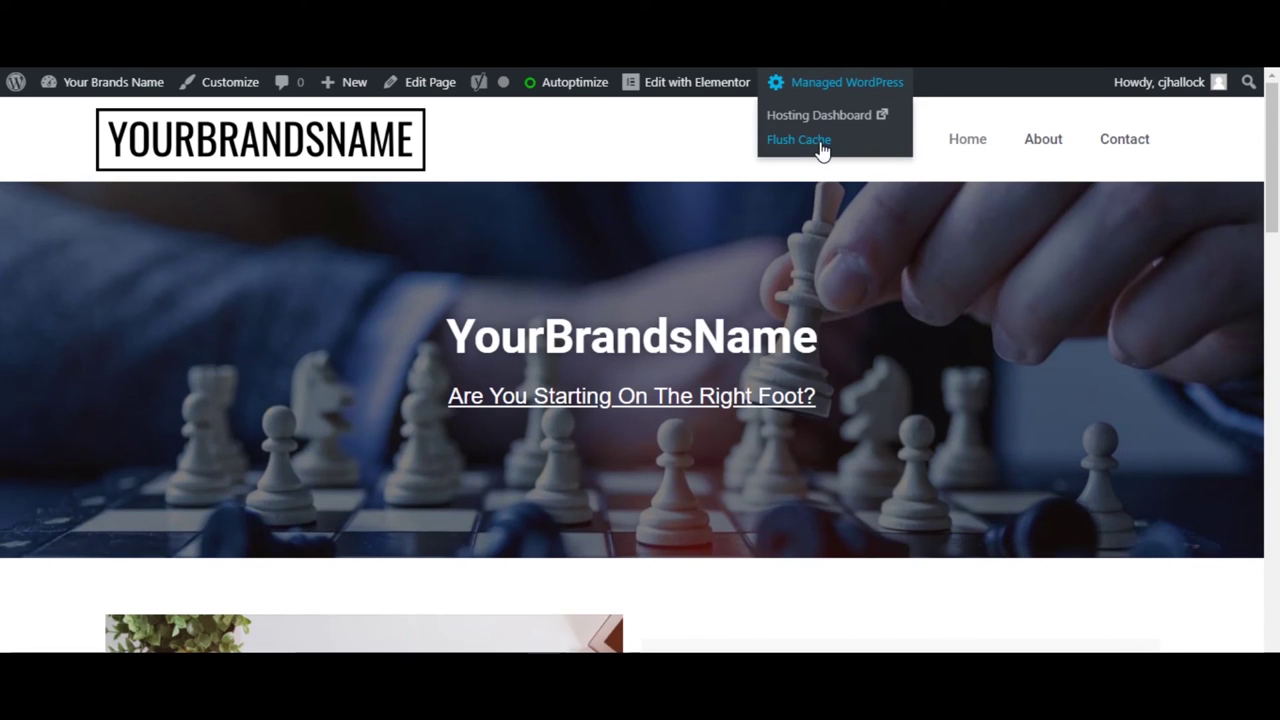
{"action": "mouse_move", "coordinate": [575, 92]}
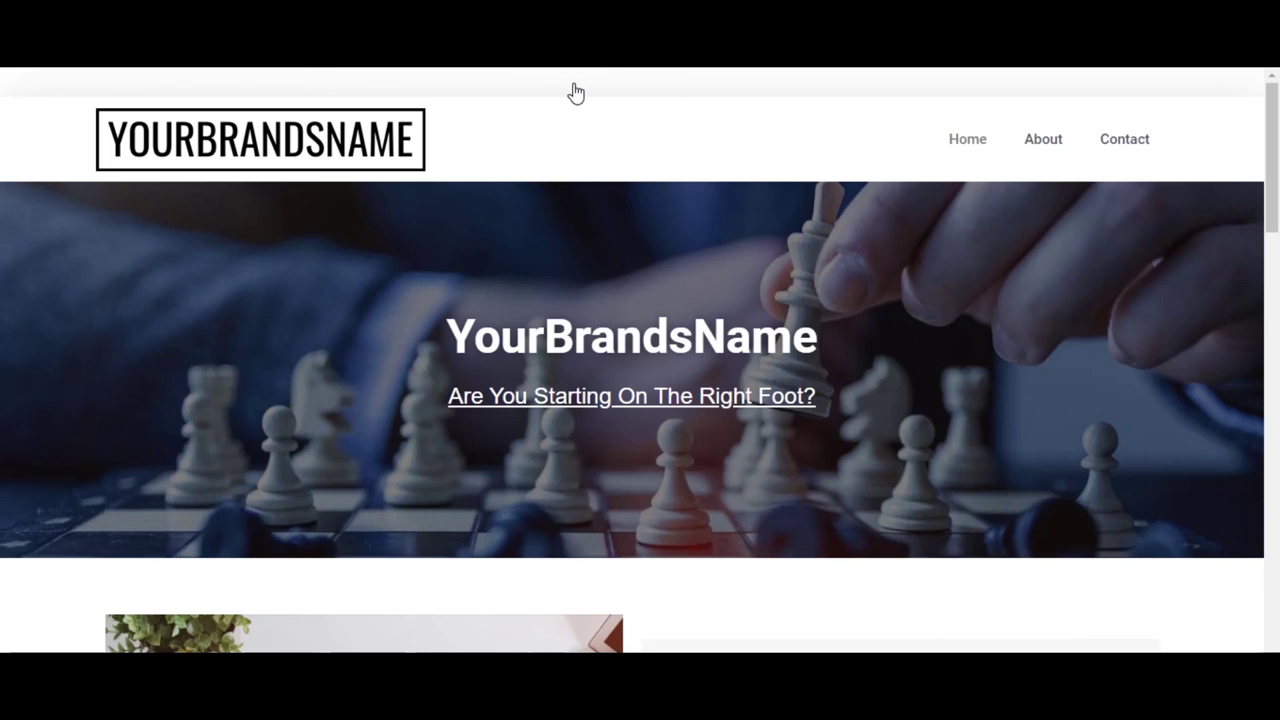
{"action": "left_click", "coordinate": [570, 180]}
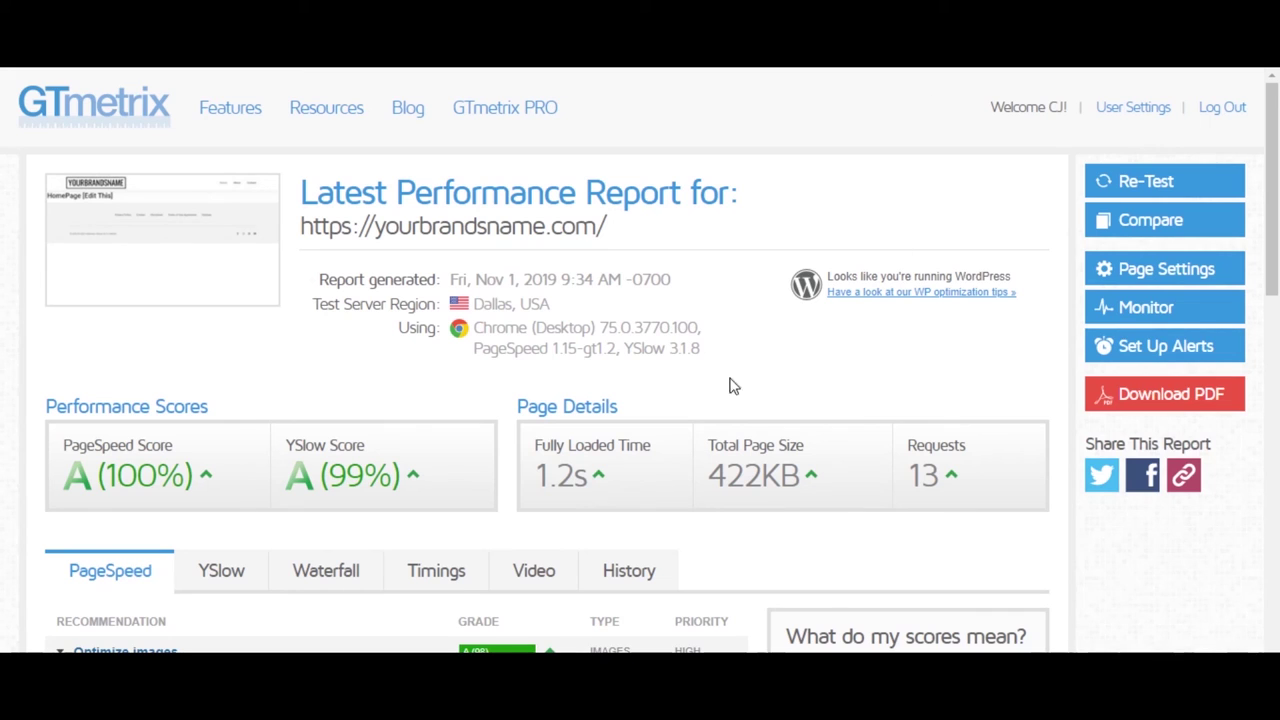
{"action": "scroll", "coordinate": [652, 386], "scroll_direction": "down", "scroll_amount": 2}
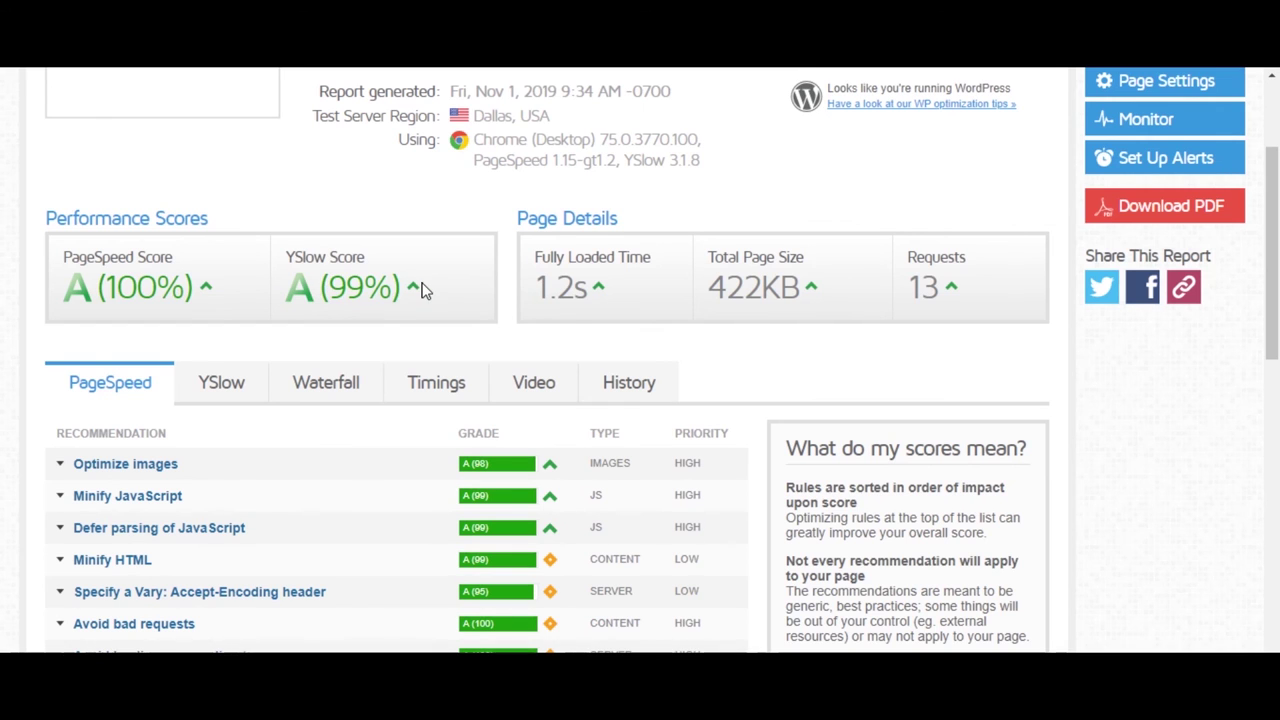
{"action": "scroll", "coordinate": [424, 287], "scroll_direction": "up", "scroll_amount": 2}
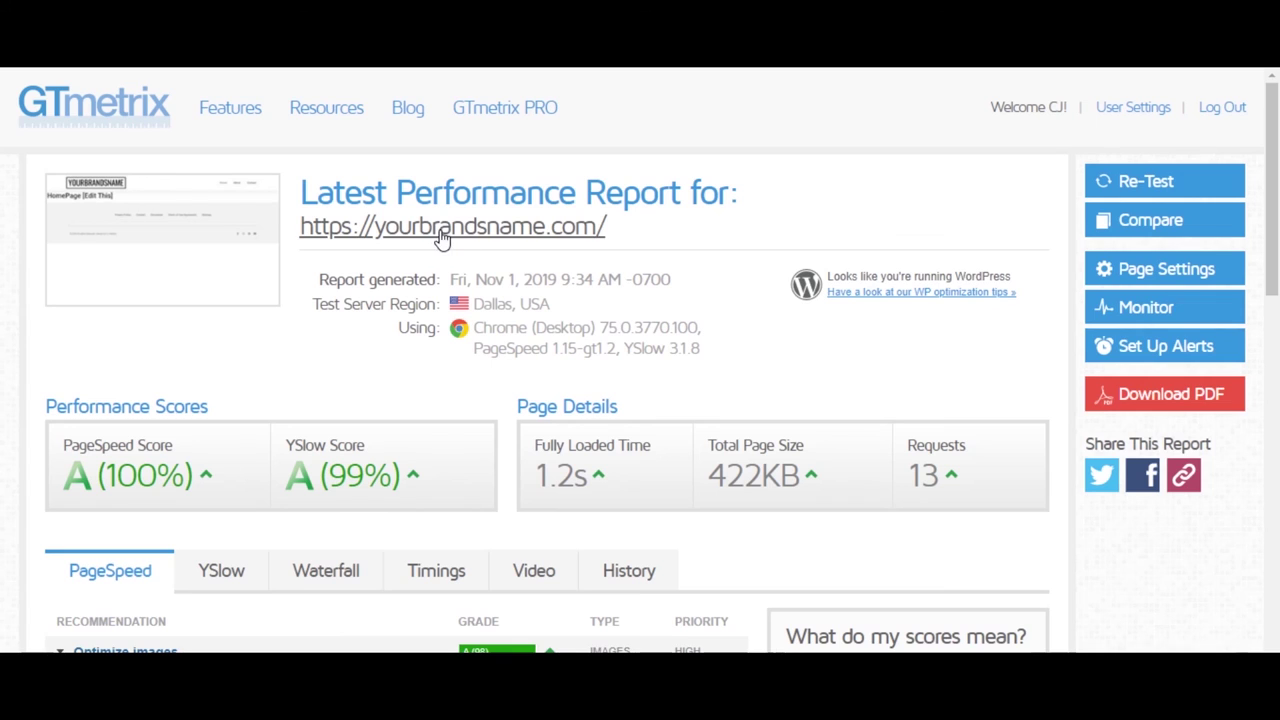
{"action": "left_click", "coordinate": [1181, 183]}
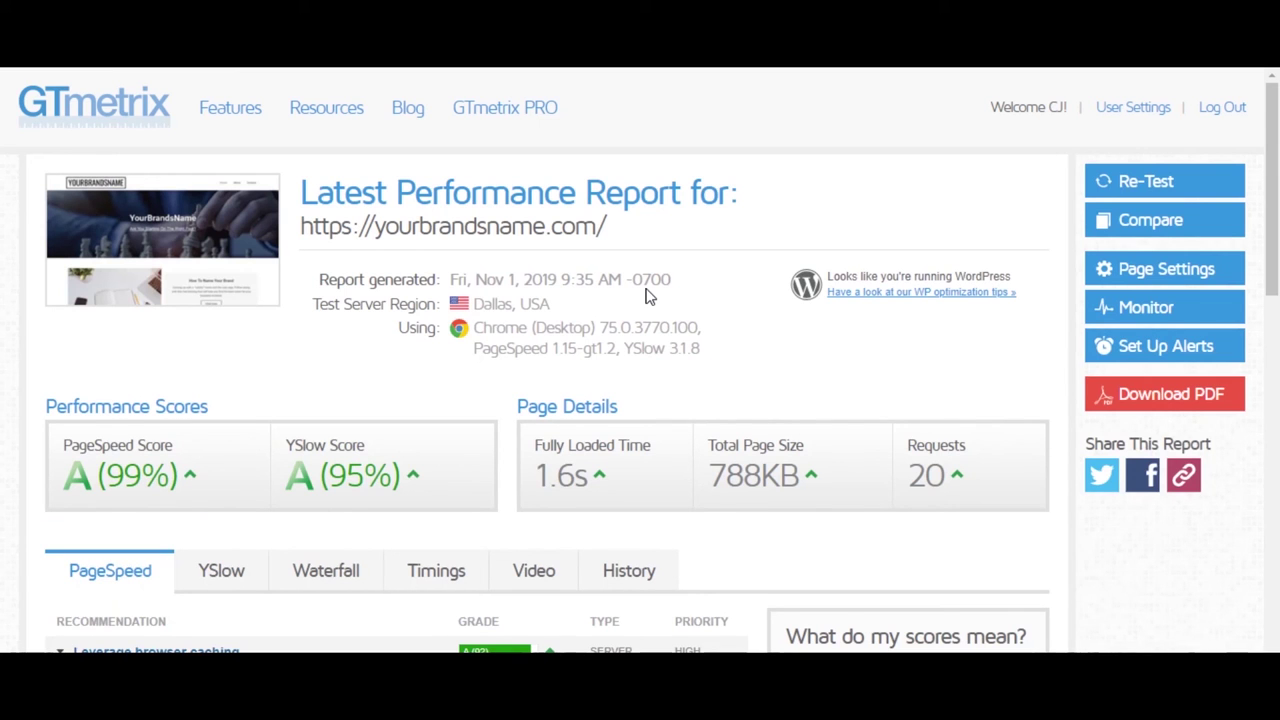
Examine the new report's performance scores, page details, and PageSpeed and YSlow recommendations
{"action": "scroll", "coordinate": [645, 296], "scroll_direction": "down", "scroll_amount": 2}
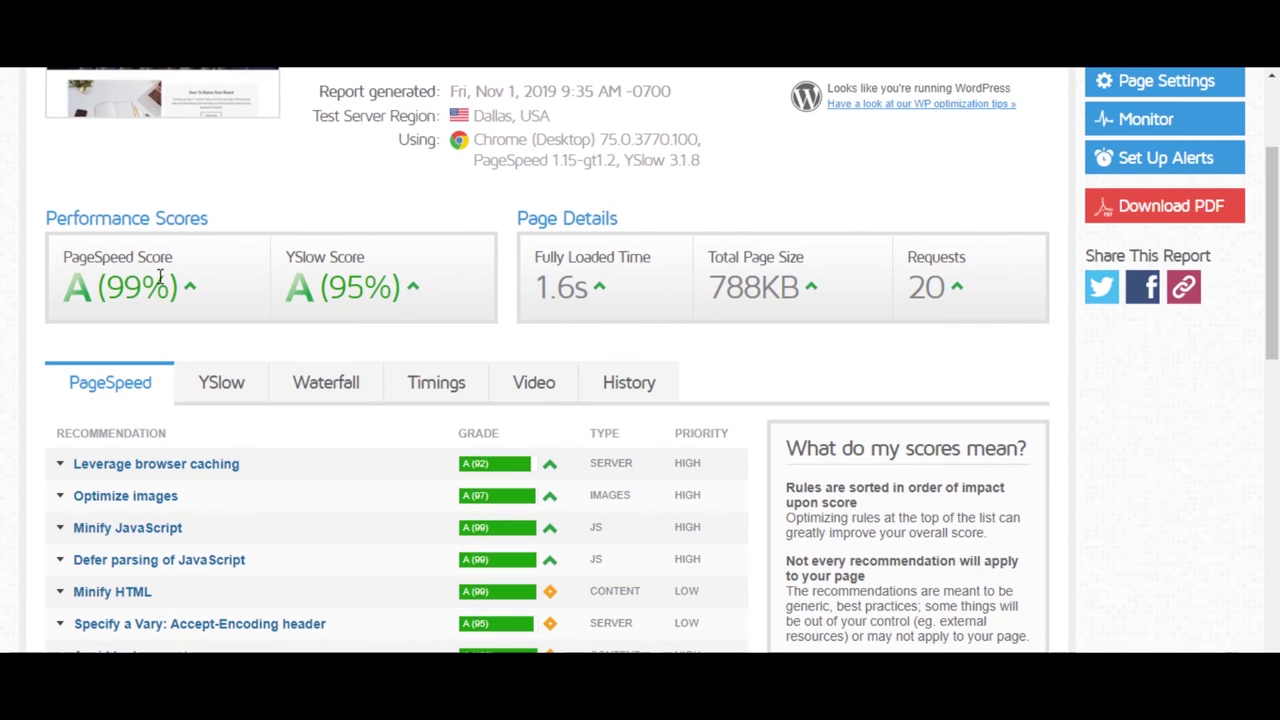
{"action": "scroll", "coordinate": [240, 294], "scroll_direction": "down", "scroll_amount": 1}
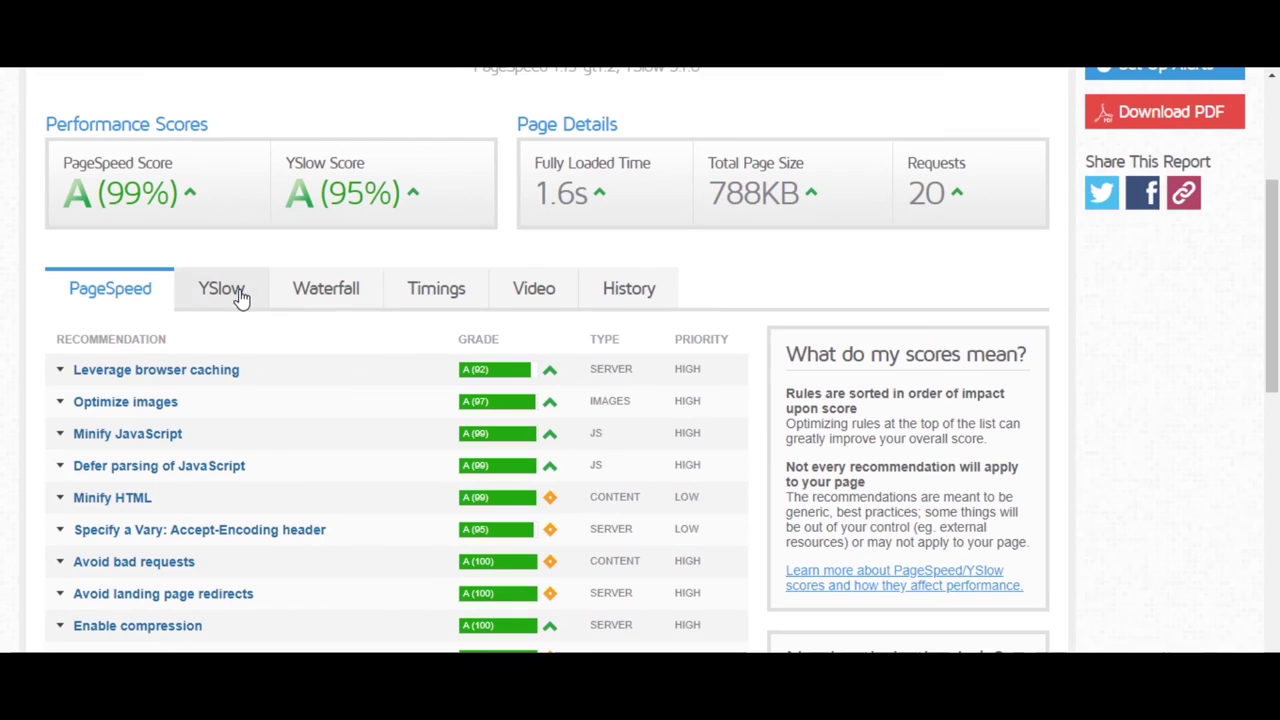
{"action": "left_click", "coordinate": [232, 294]}
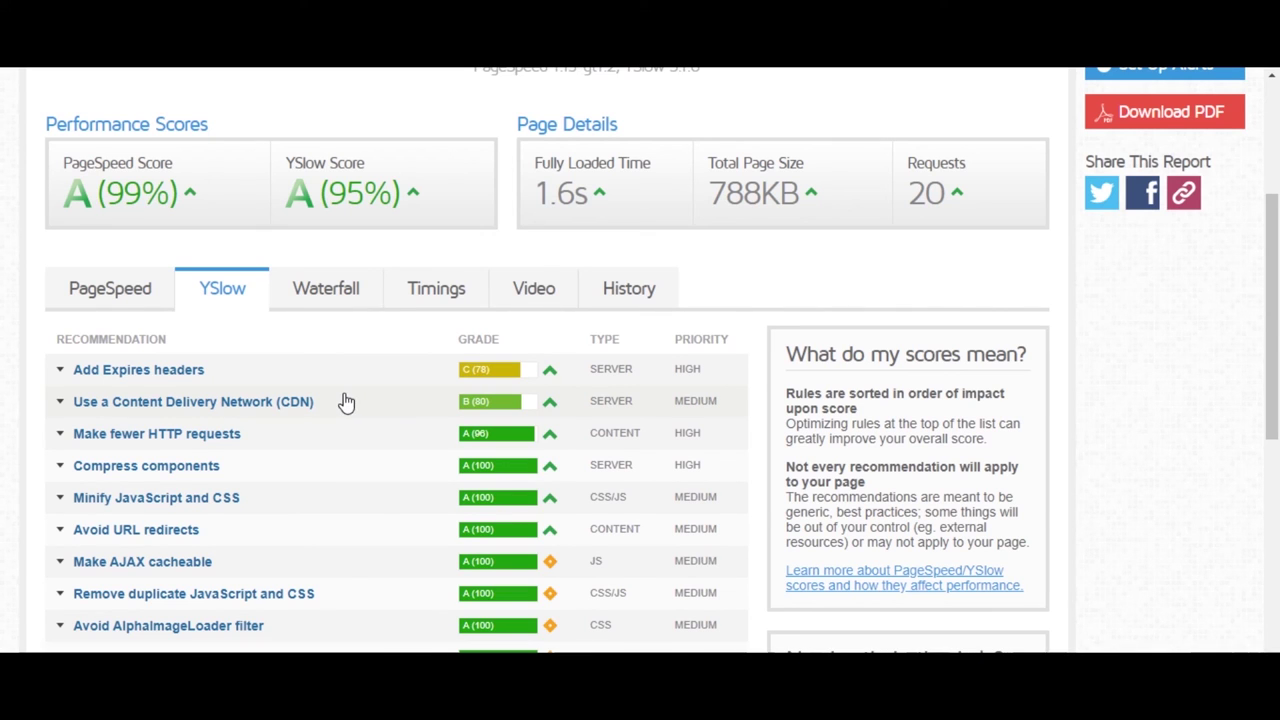
{"action": "scroll", "coordinate": [345, 401], "scroll_direction": "up", "scroll_amount": 3}
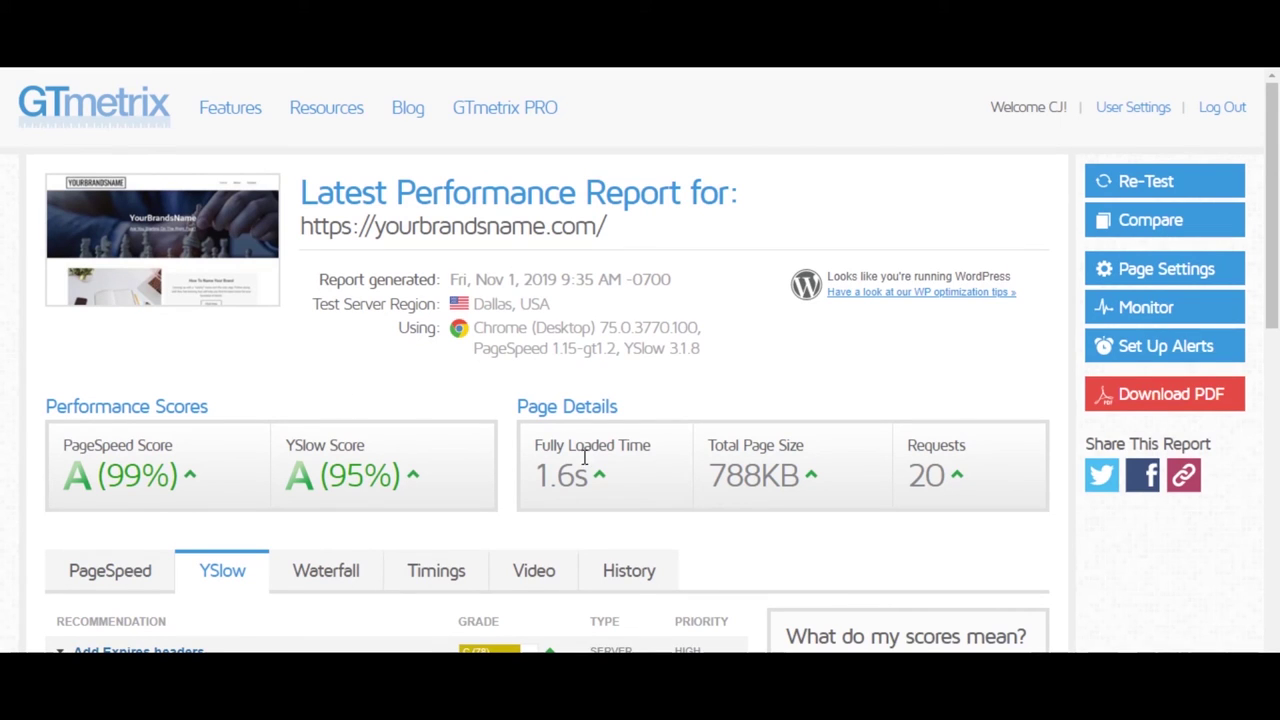